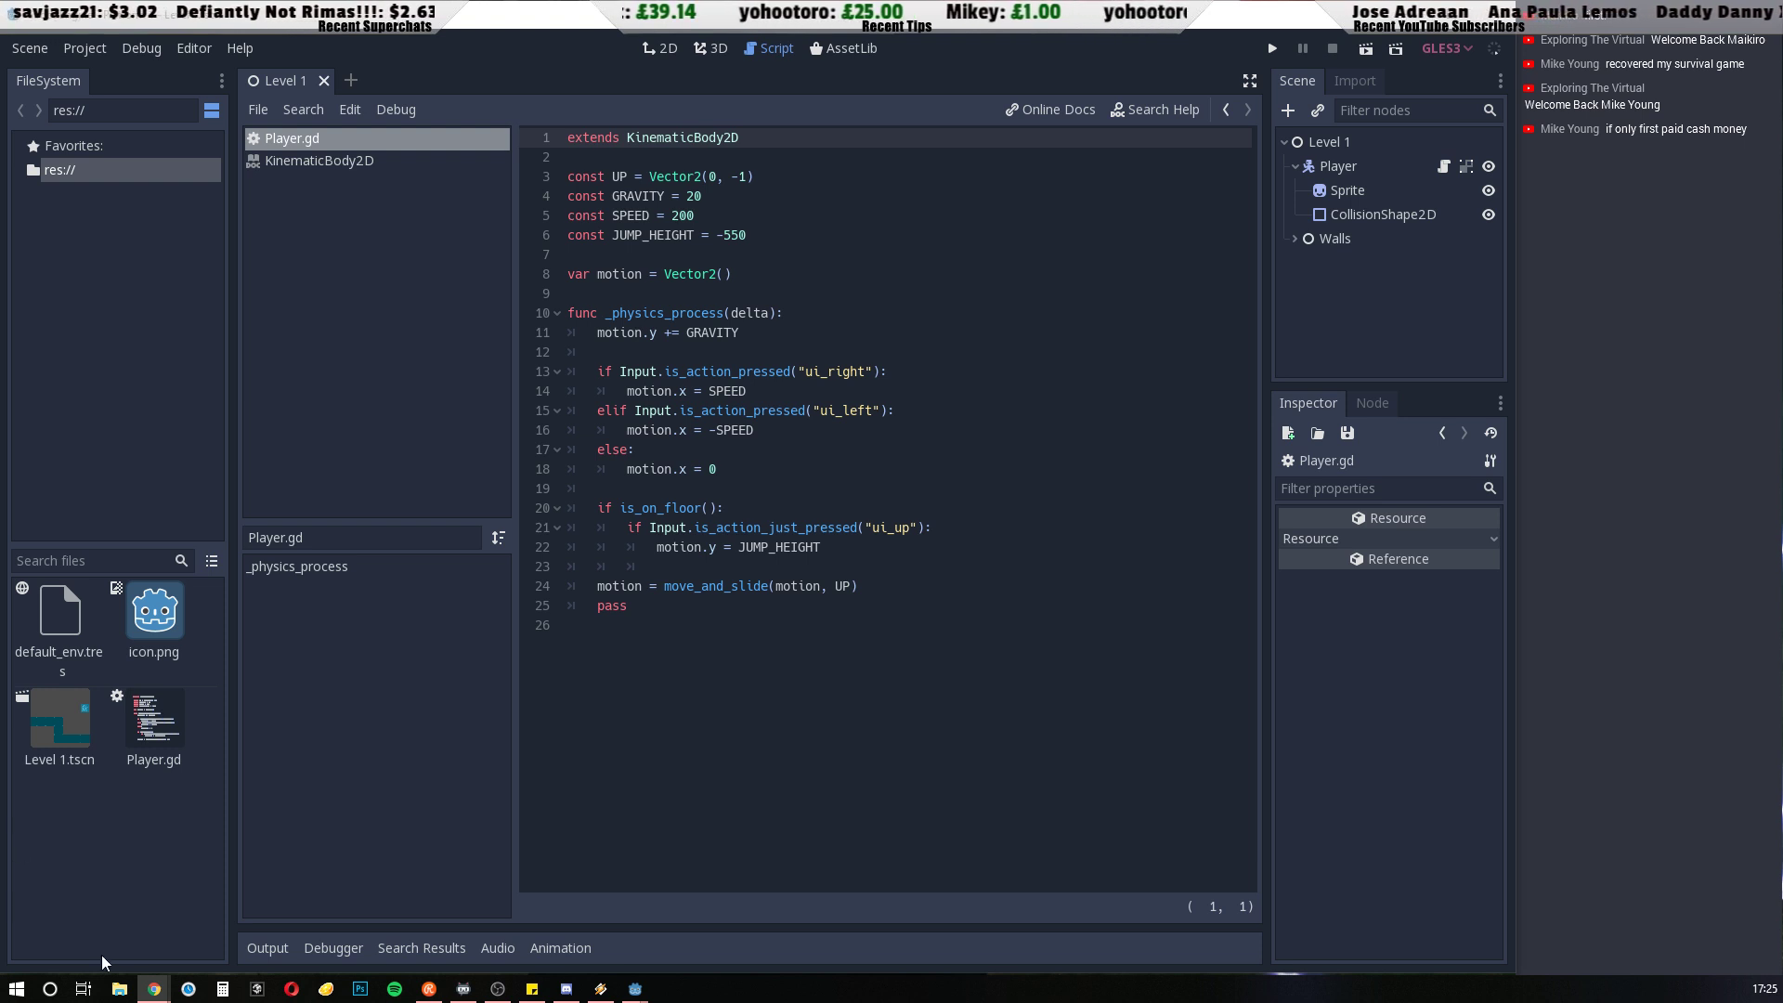
# Switch to Chrome, view the playlists on HeartBeast's YouTube channel, and return to Godot
pyautogui.moveTo(154, 988)
pyautogui.click(271, 849)
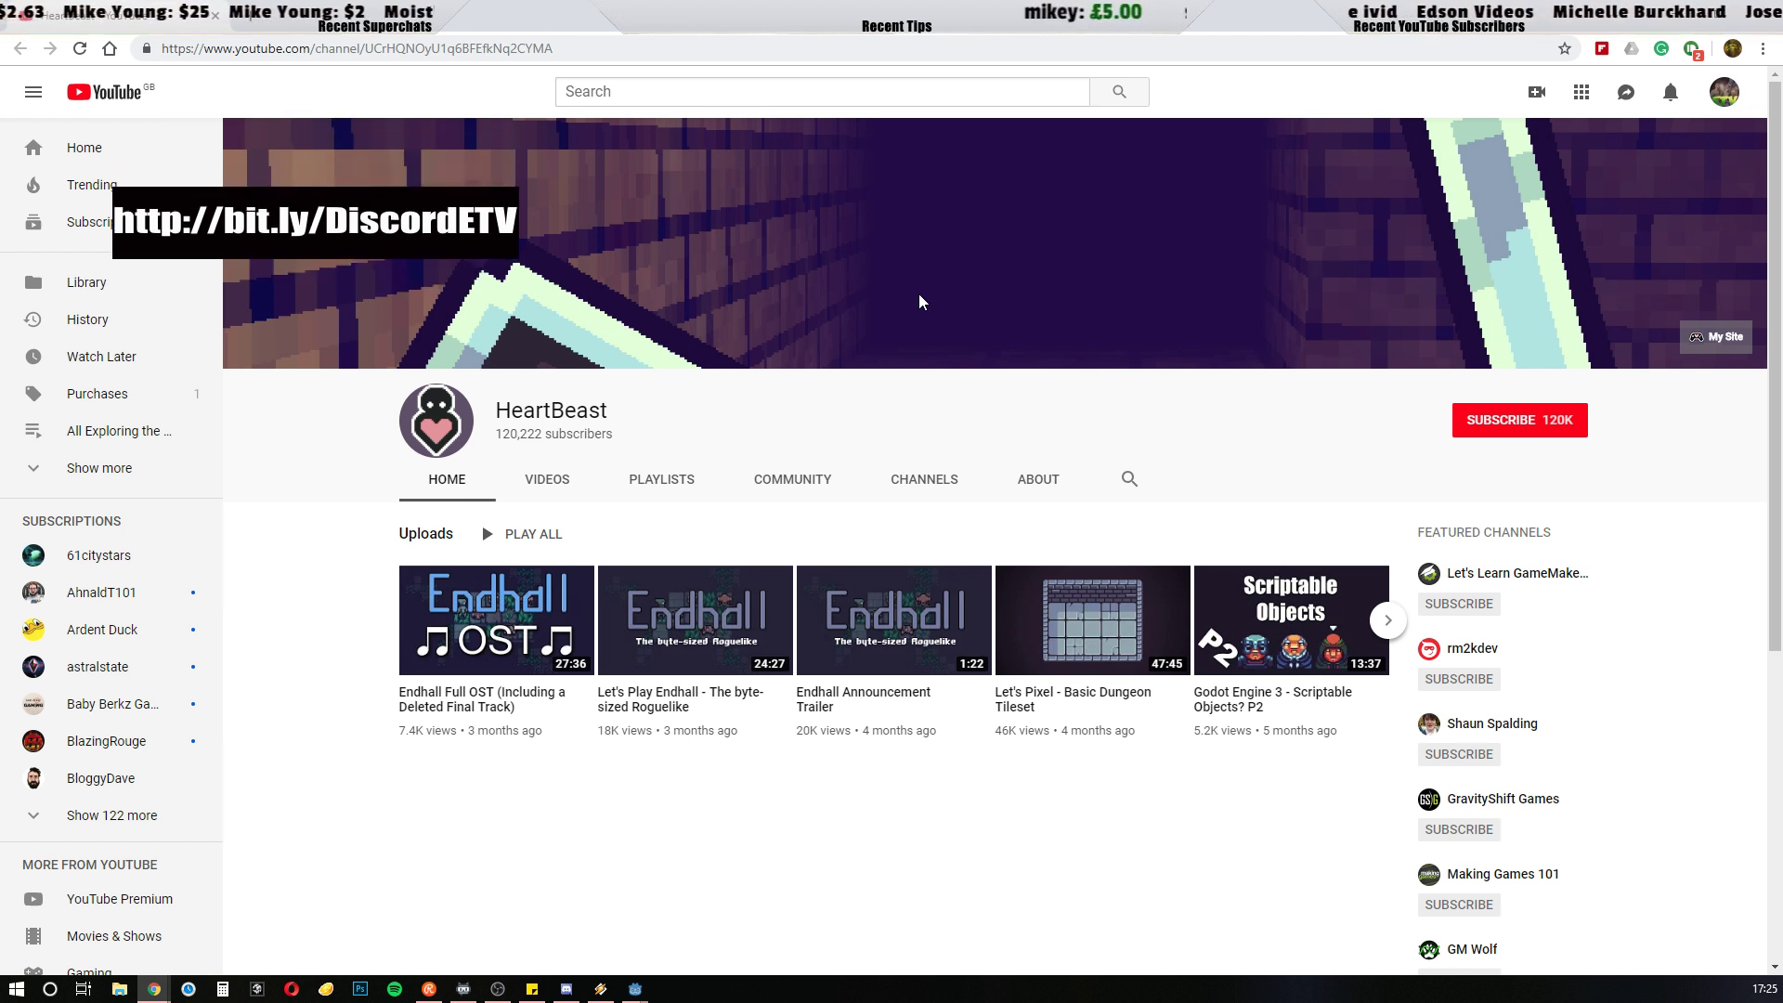
pyautogui.click(661, 480)
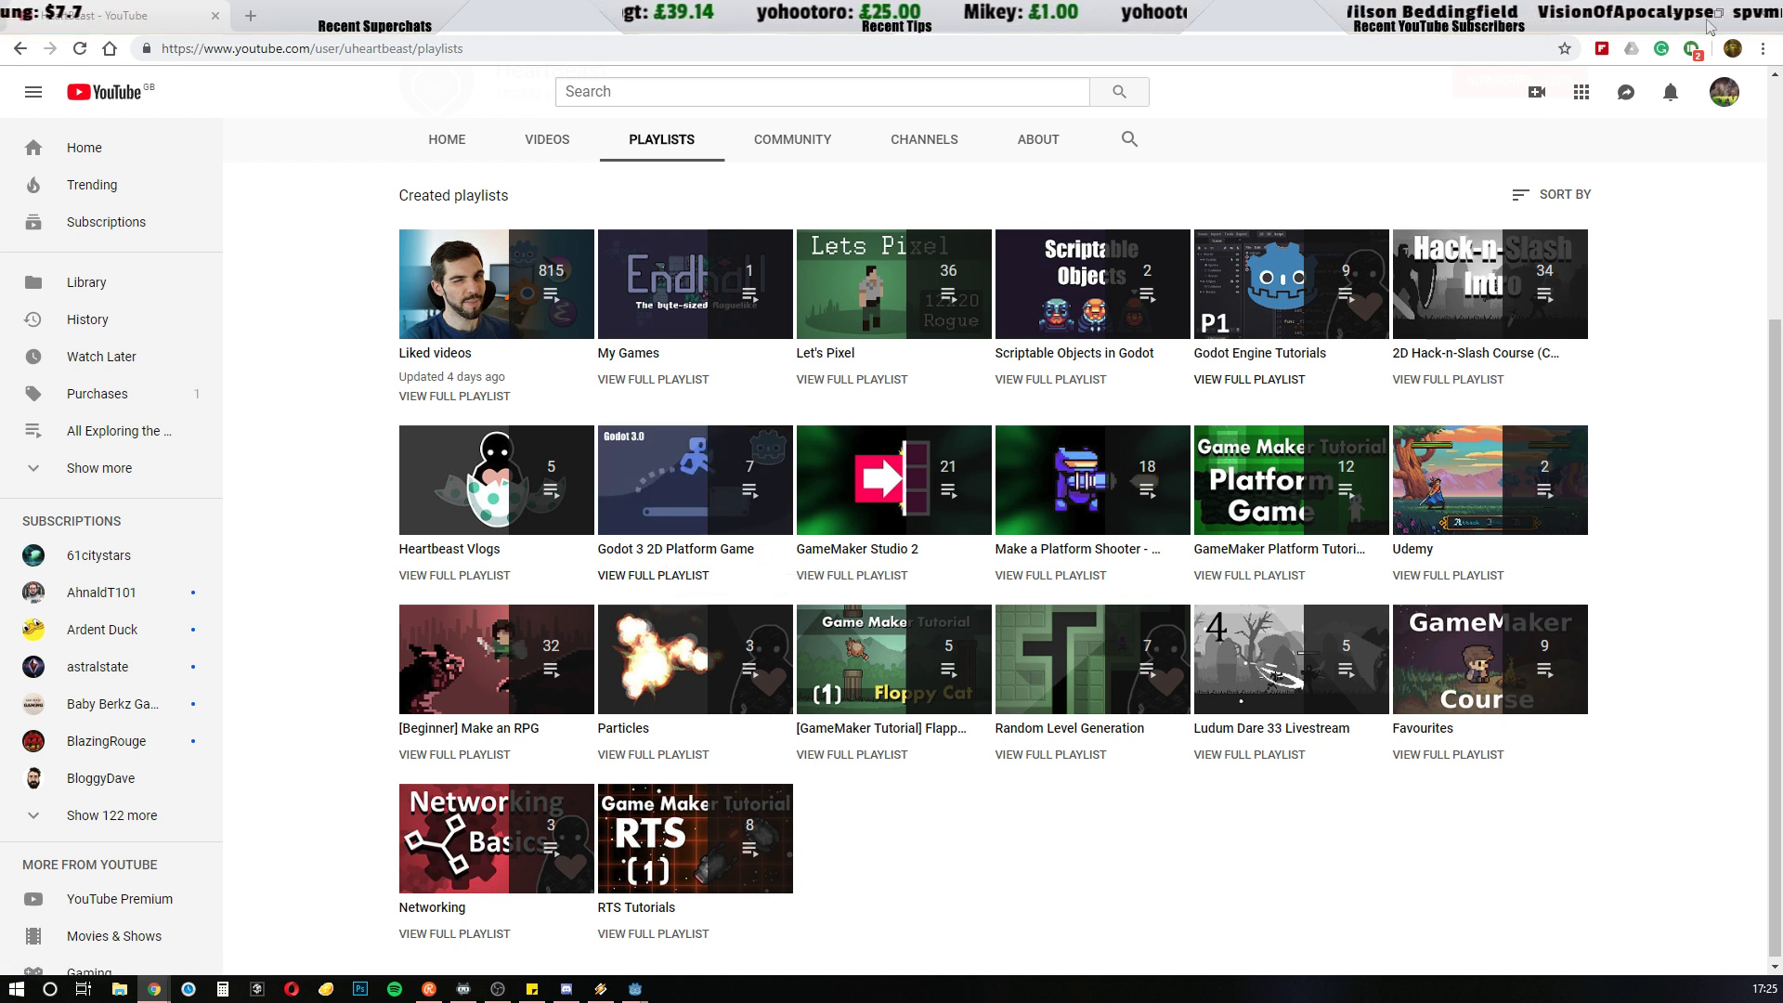
pyautogui.click(1677, 11)
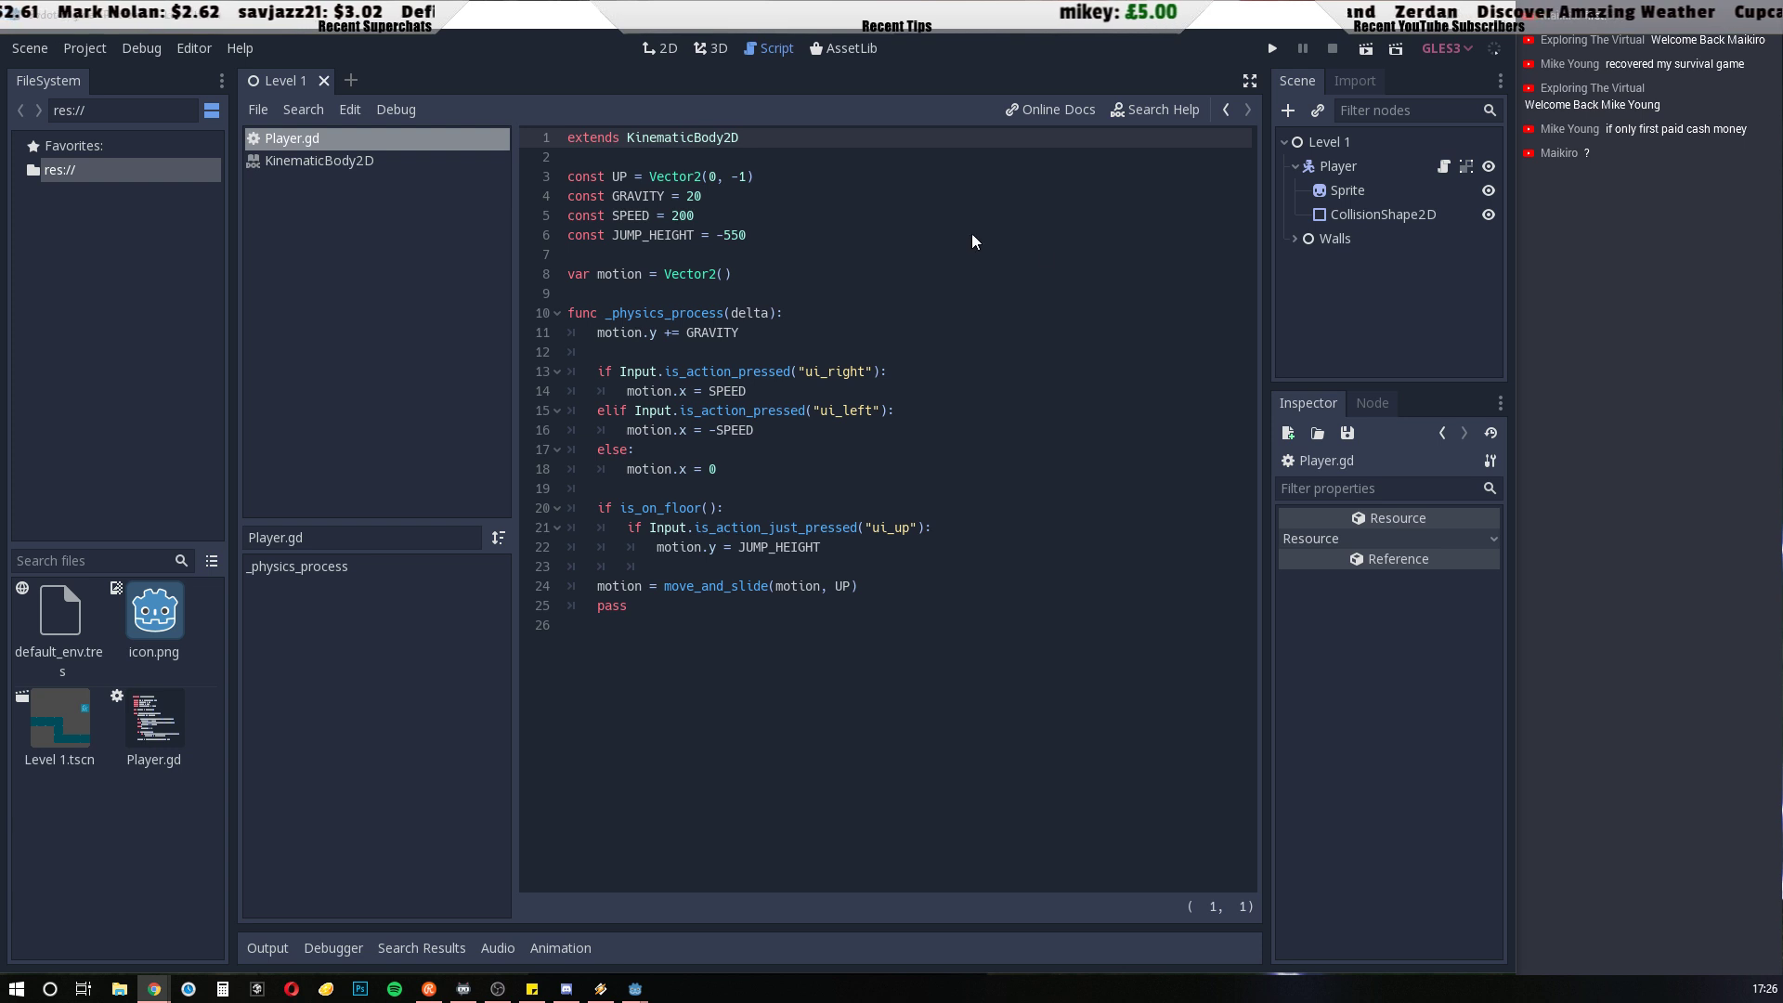
# Run the project and test the player's walking movement in both directions along the lower platform
pyautogui.click(1273, 49)
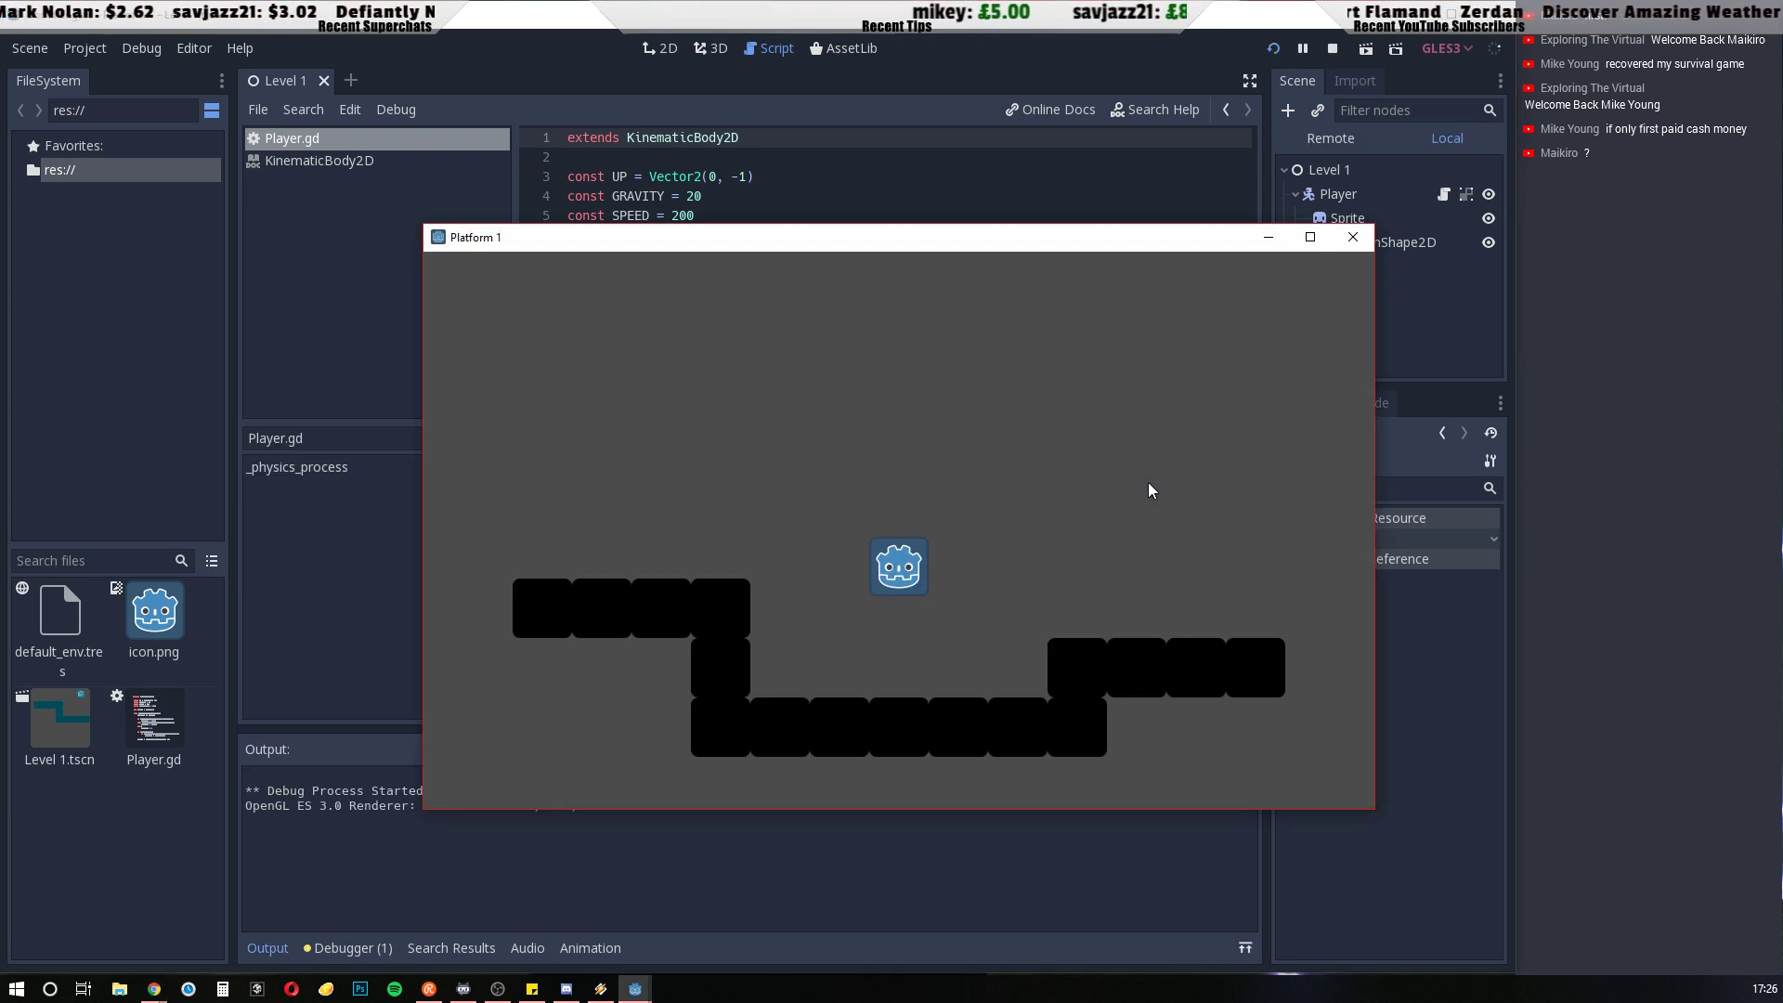
pyautogui.press('Left')
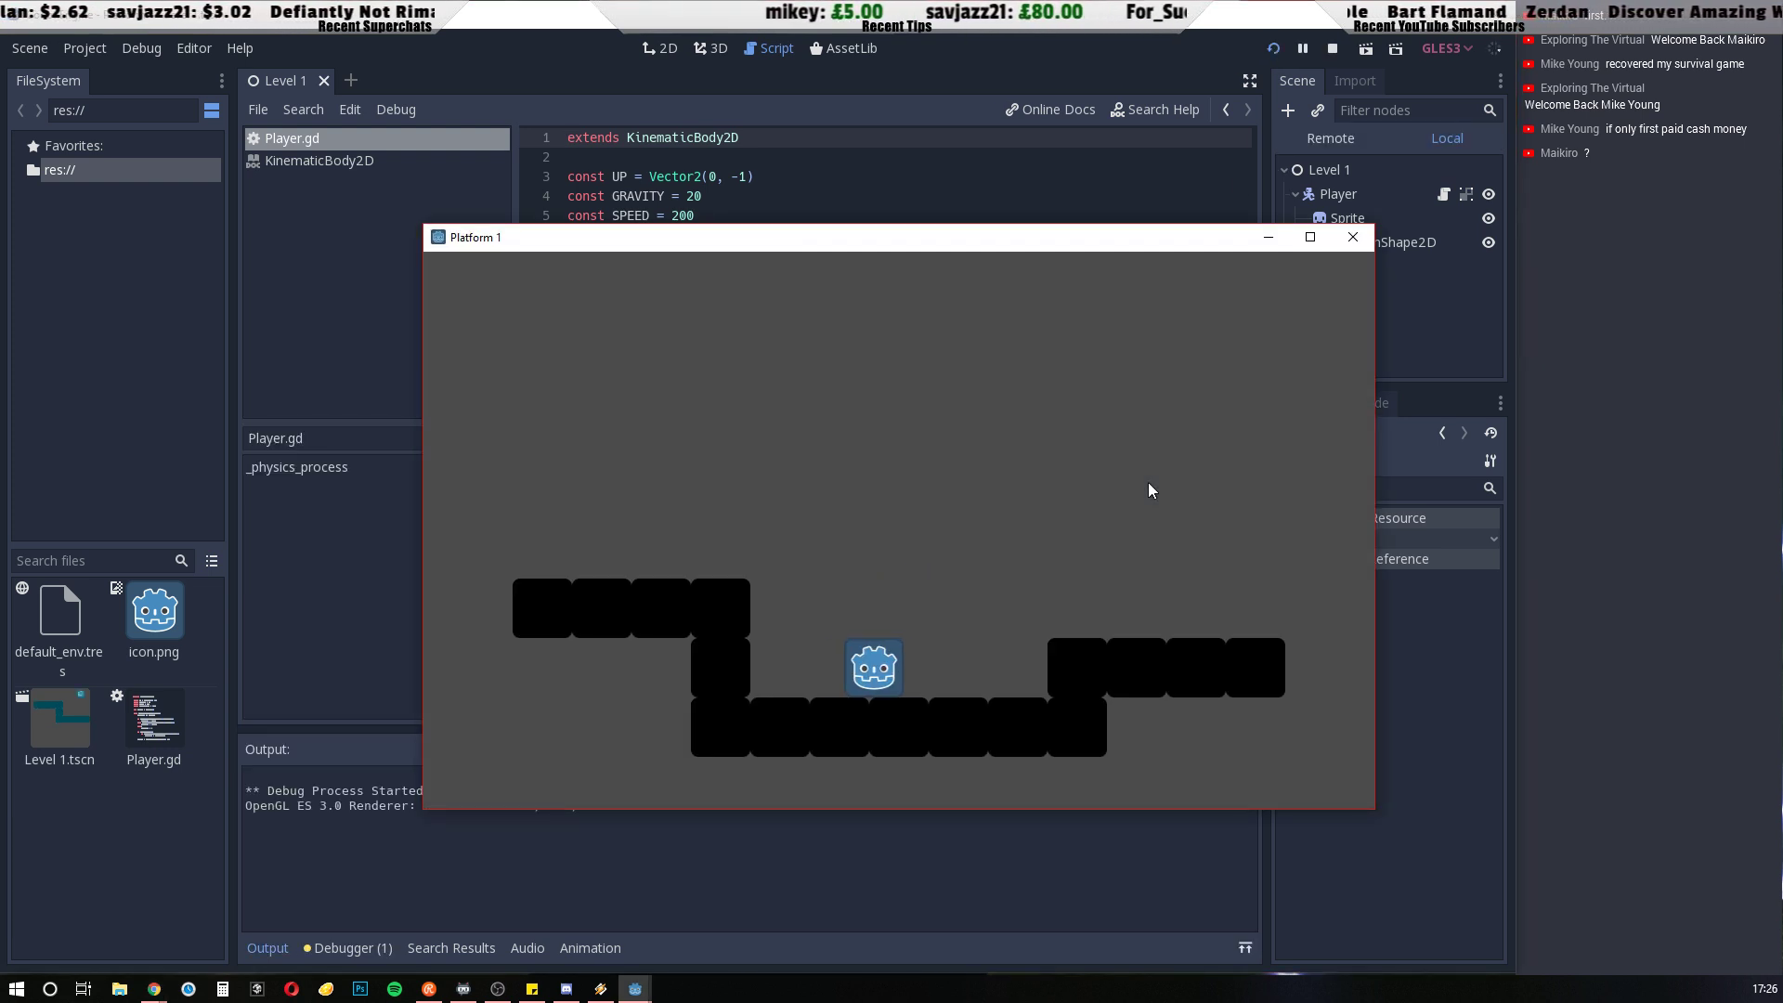
pyautogui.press('Right')
pyautogui.press('Left')
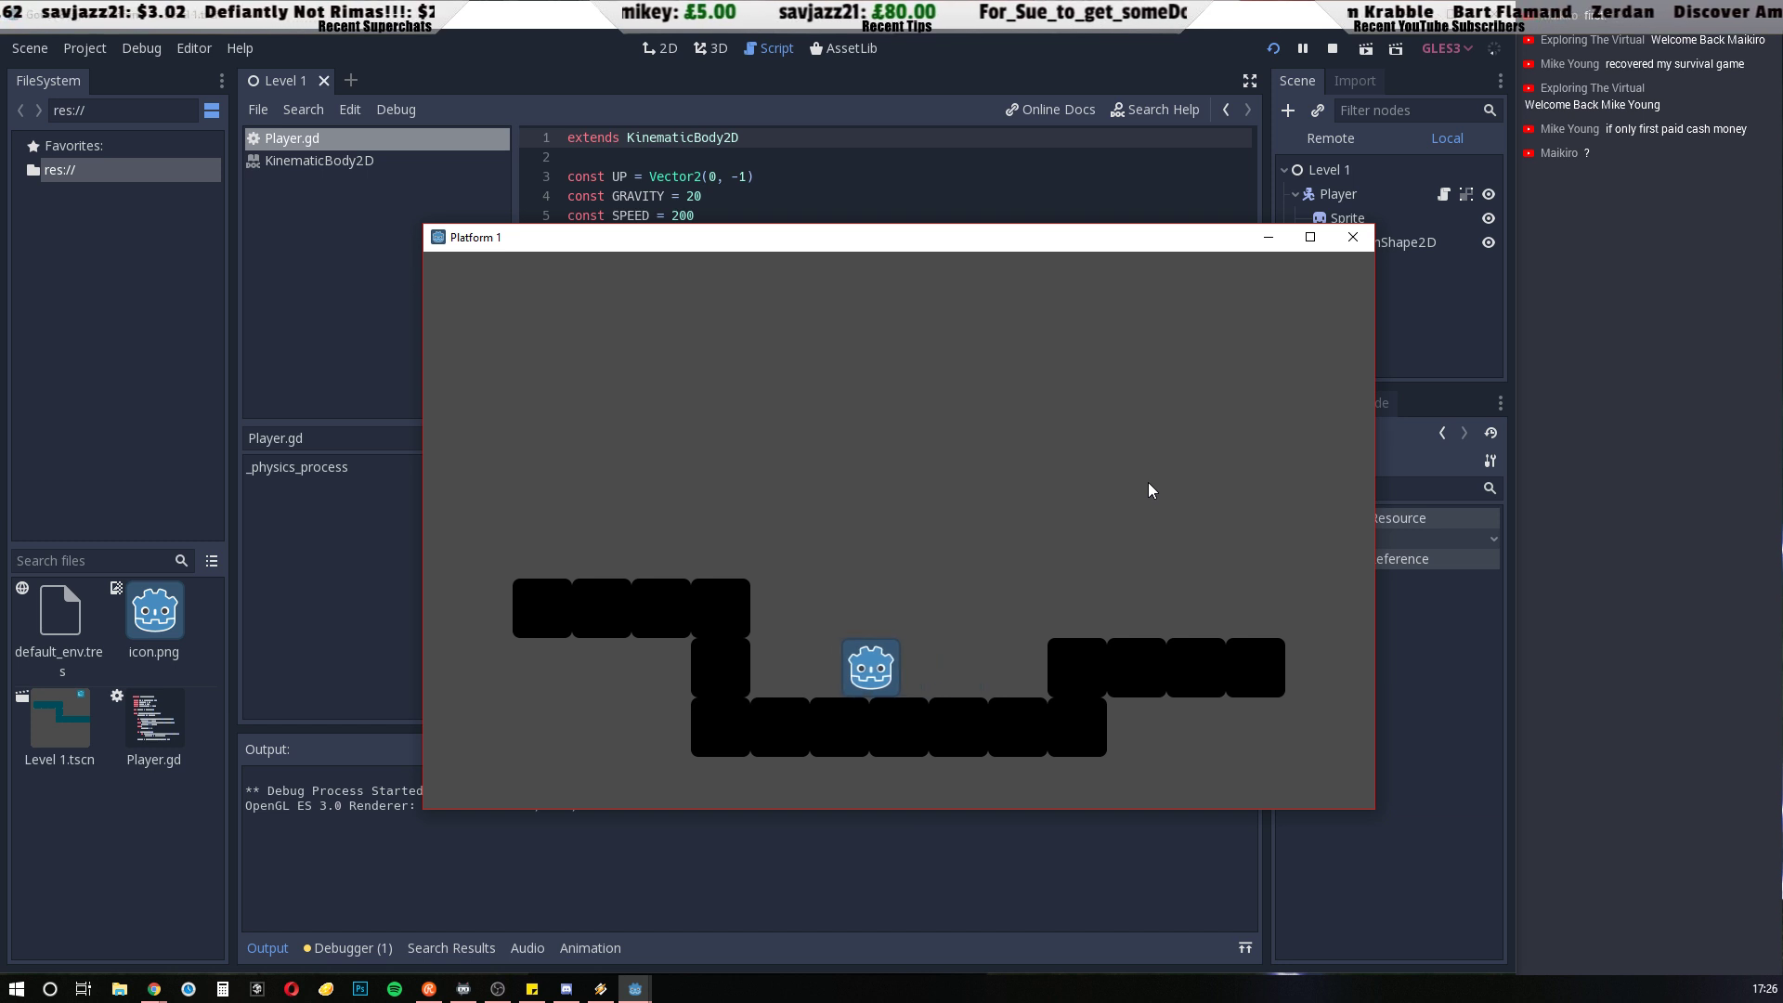
pyautogui.press('Right')
pyautogui.press('Left')
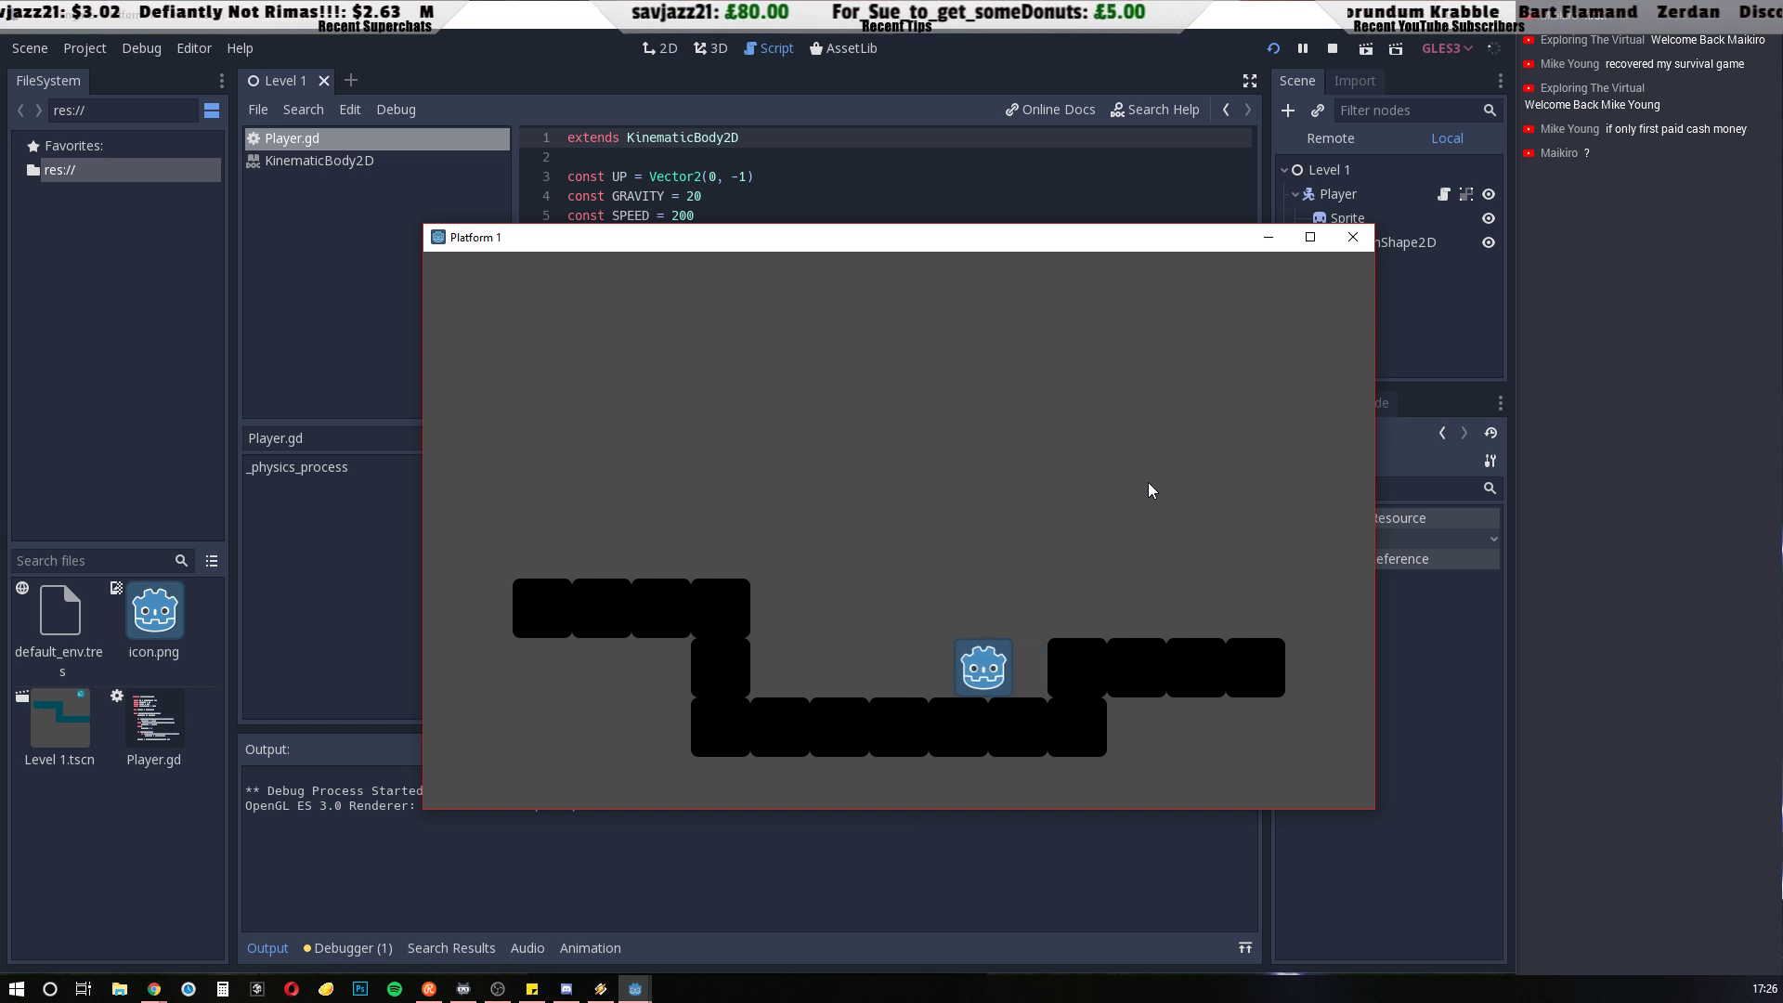
# Test the player's jumping between the lower and raised platforms, then close the running game
pyautogui.press('Left')
pyautogui.press('Up')
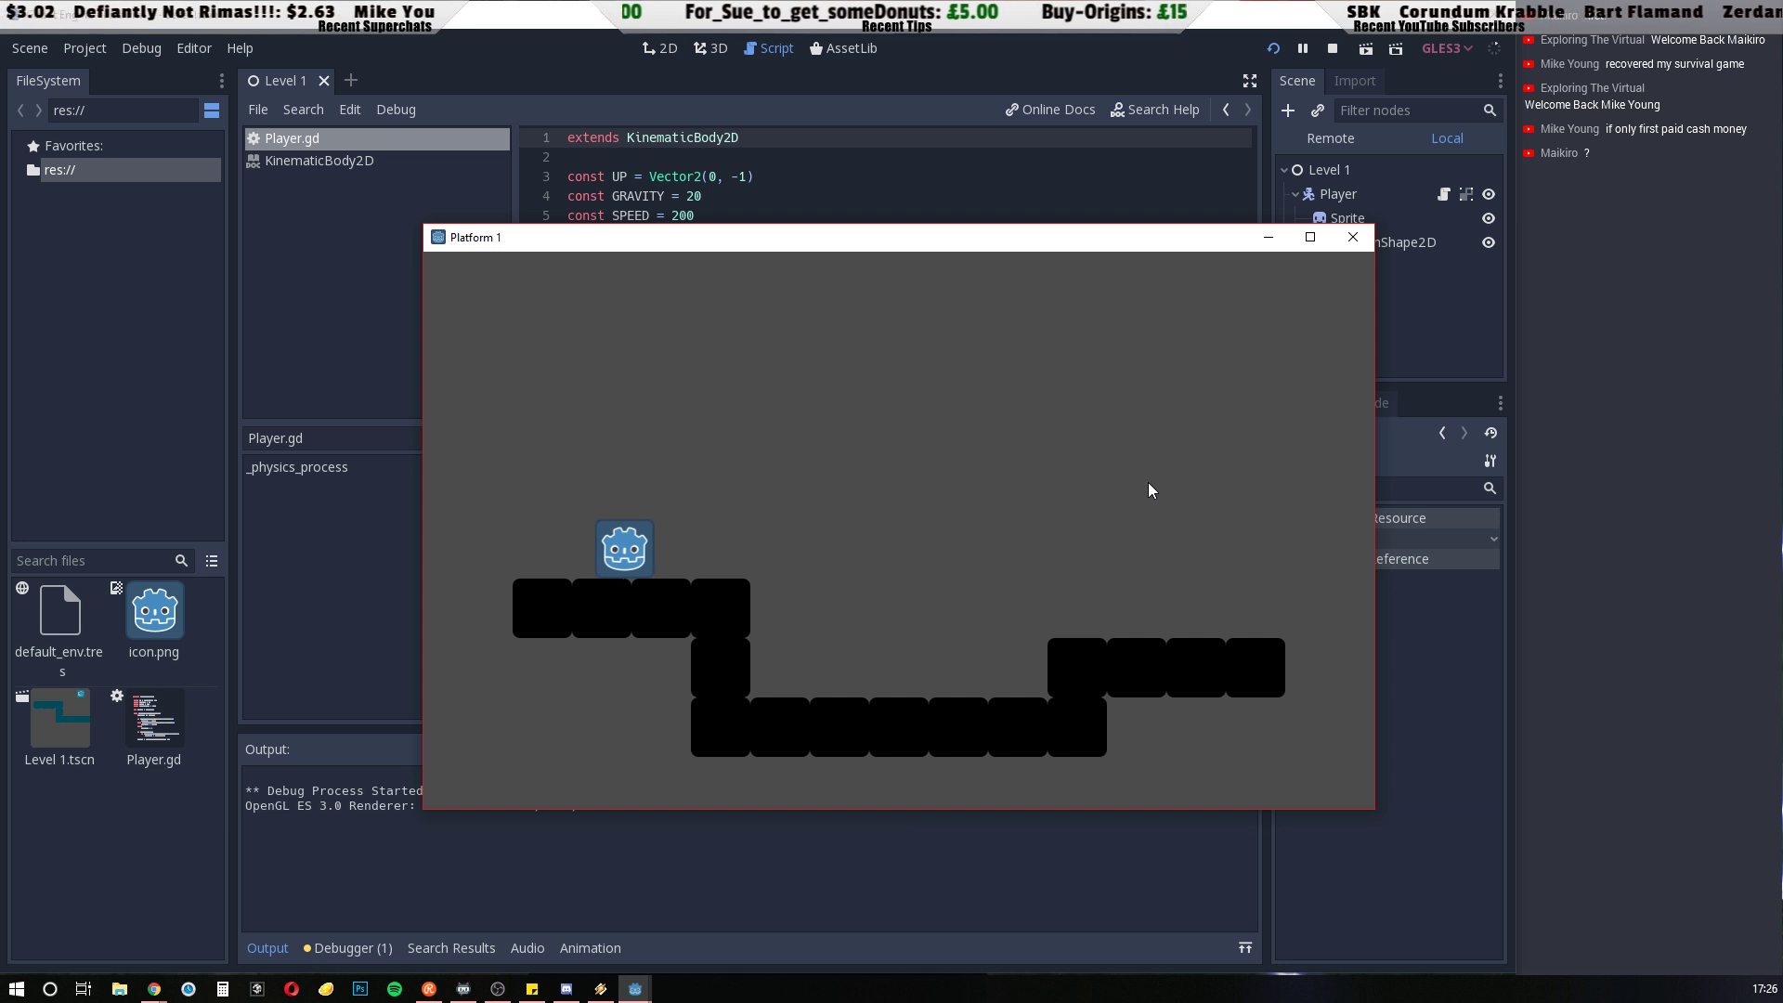
pyautogui.press('Right')
pyautogui.press('Up')
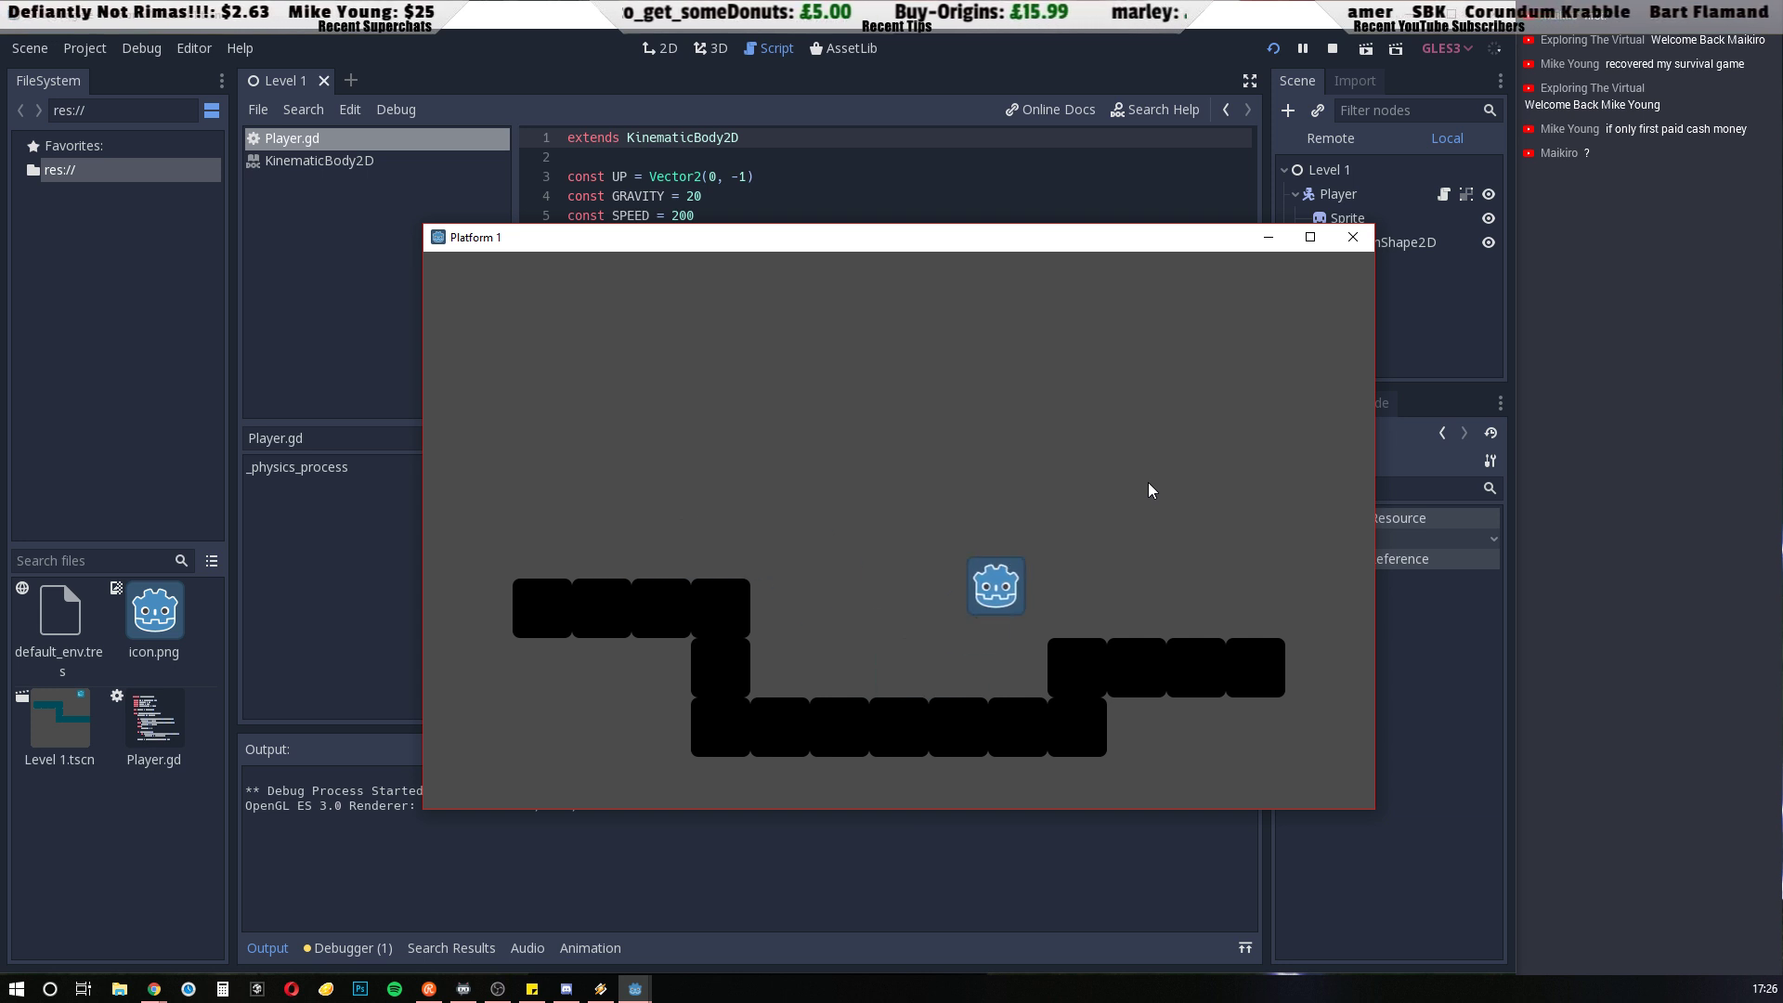
pyautogui.press('Left')
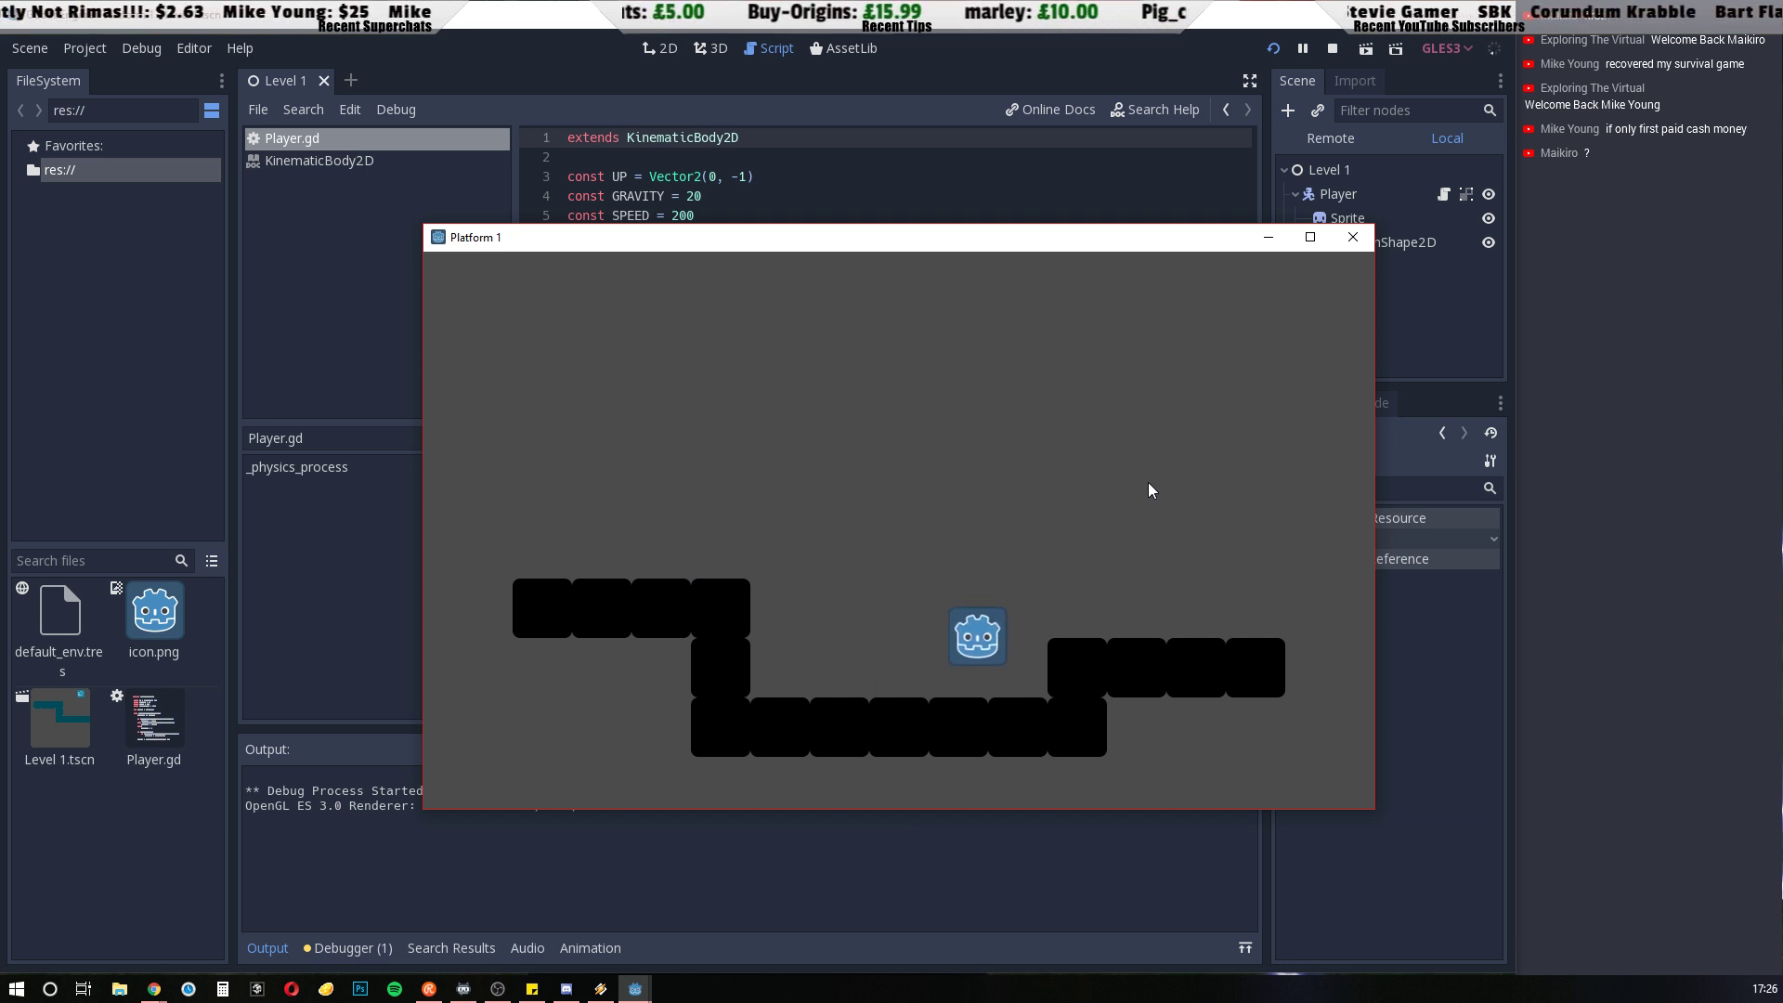
pyautogui.press('Up')
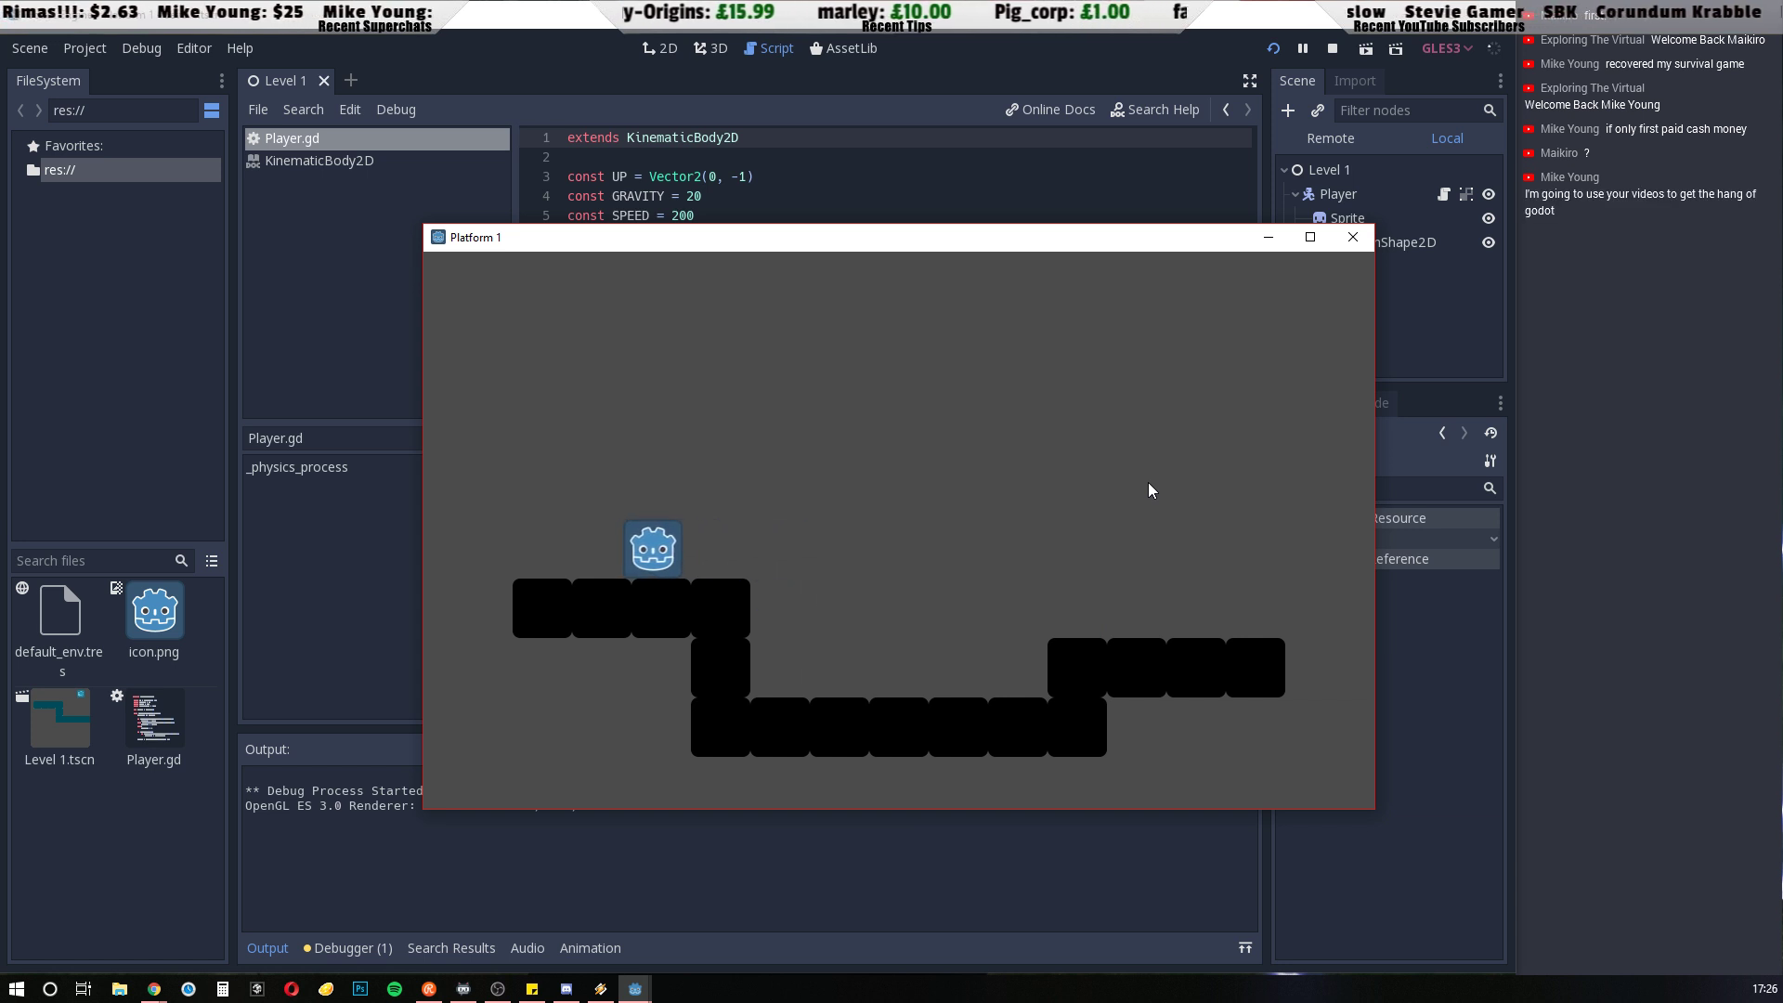
pyautogui.press('Right')
pyautogui.press('Up')
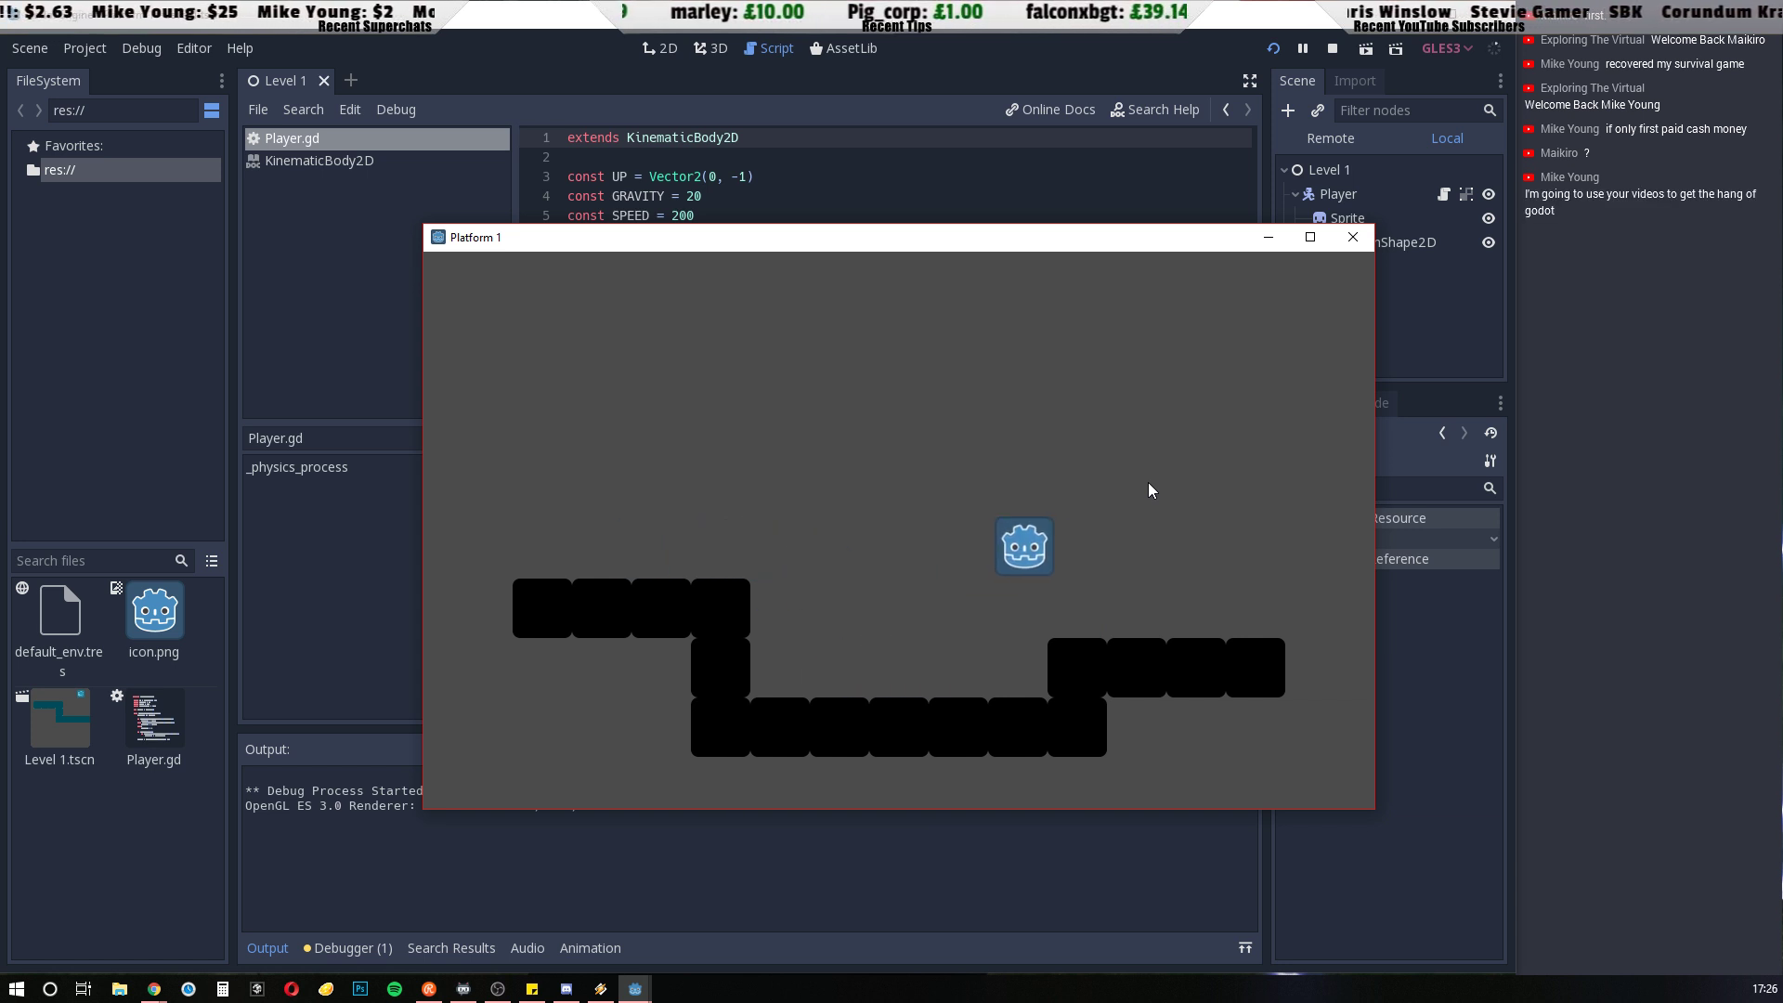
pyautogui.press('Left')
pyautogui.press('Up')
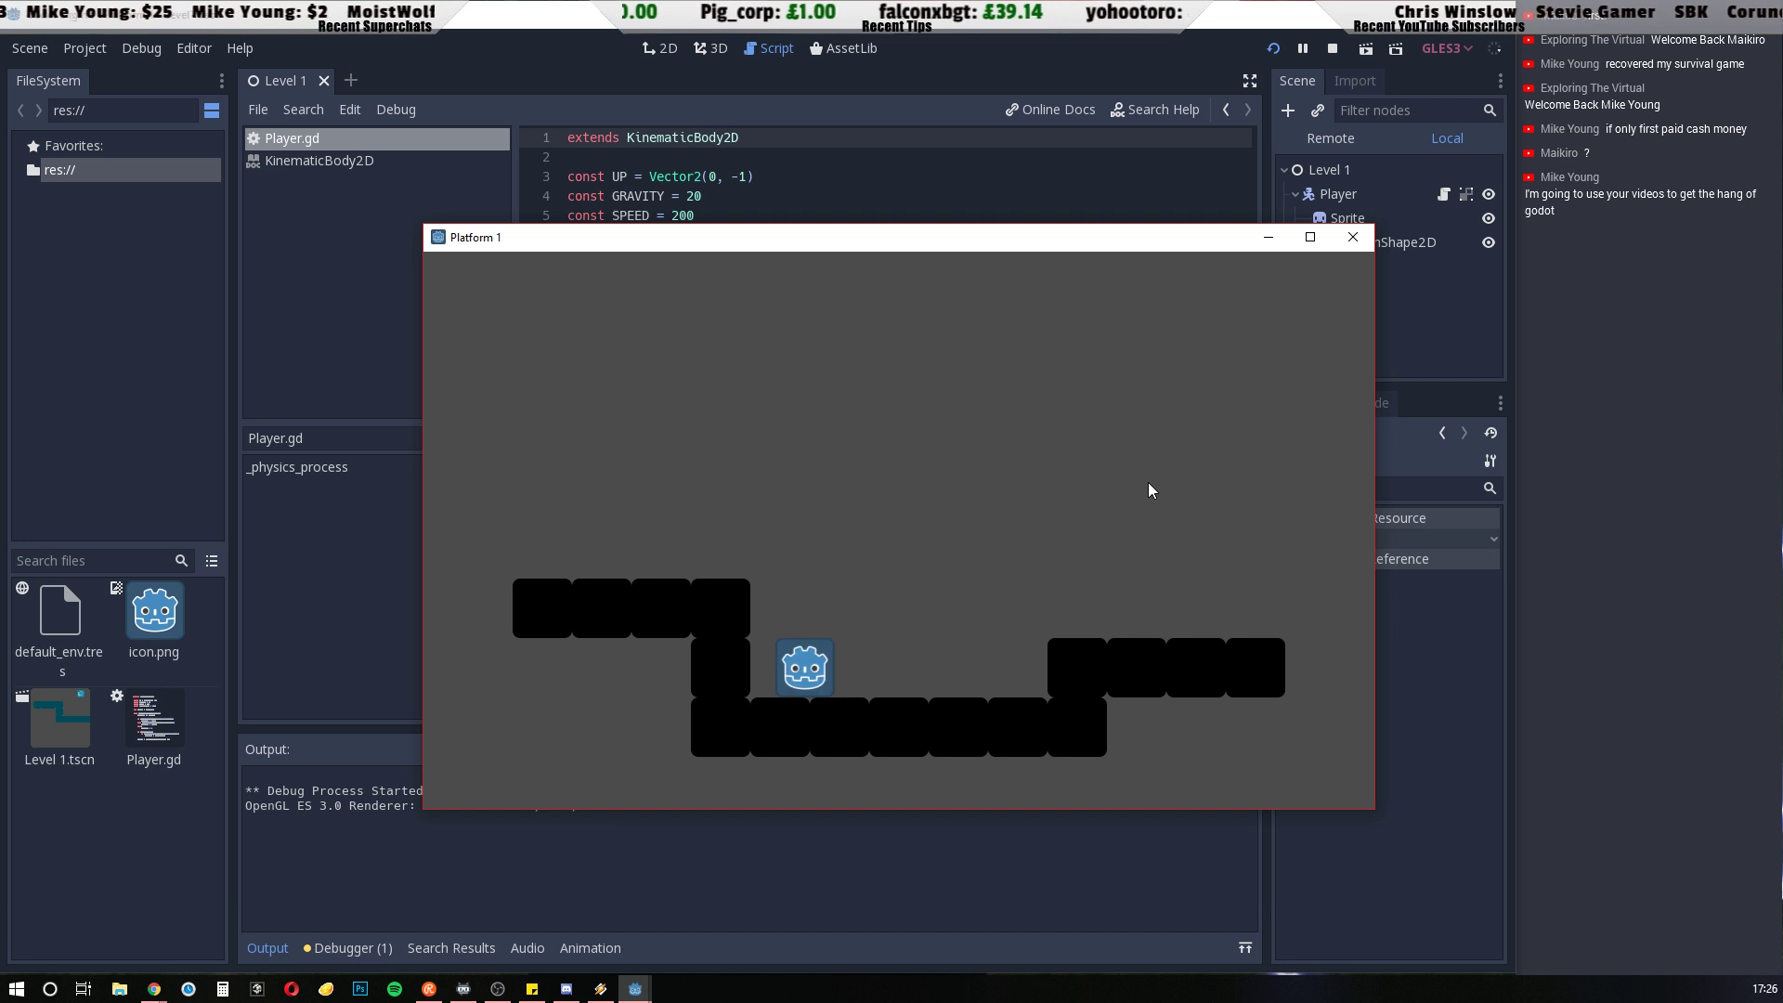
pyautogui.press('Up')
pyautogui.press('Right')
pyautogui.press('Up')
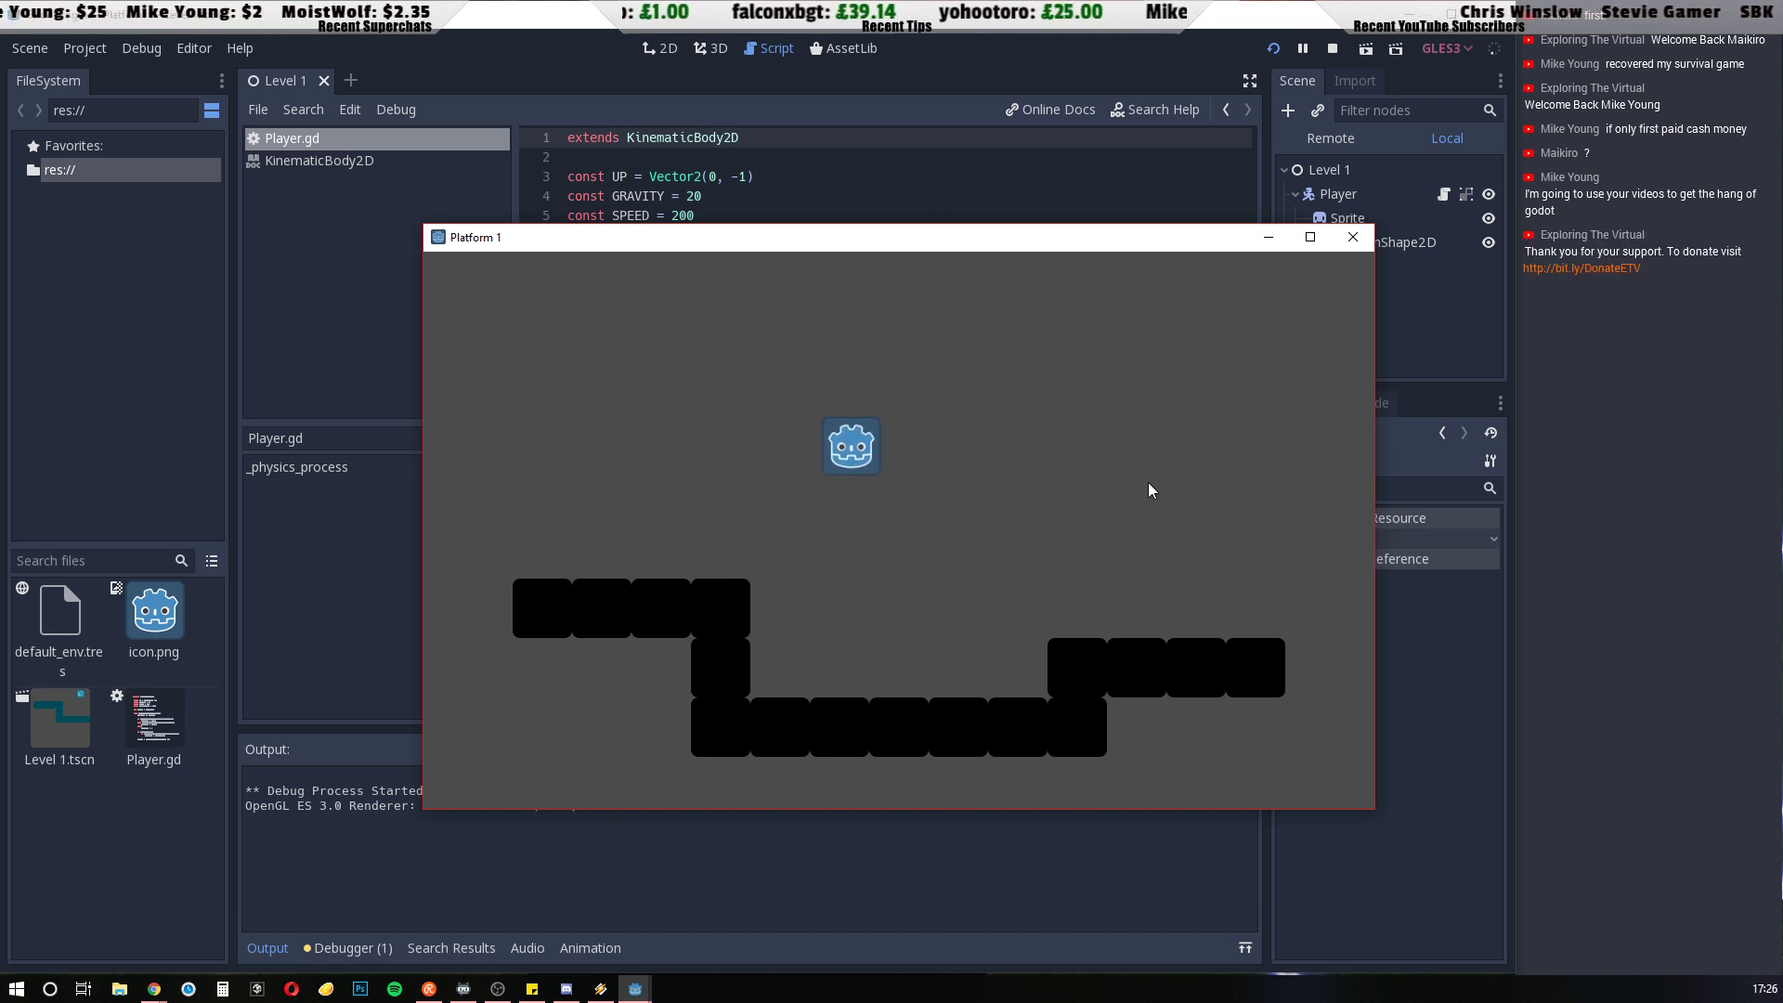
pyautogui.press('Up')
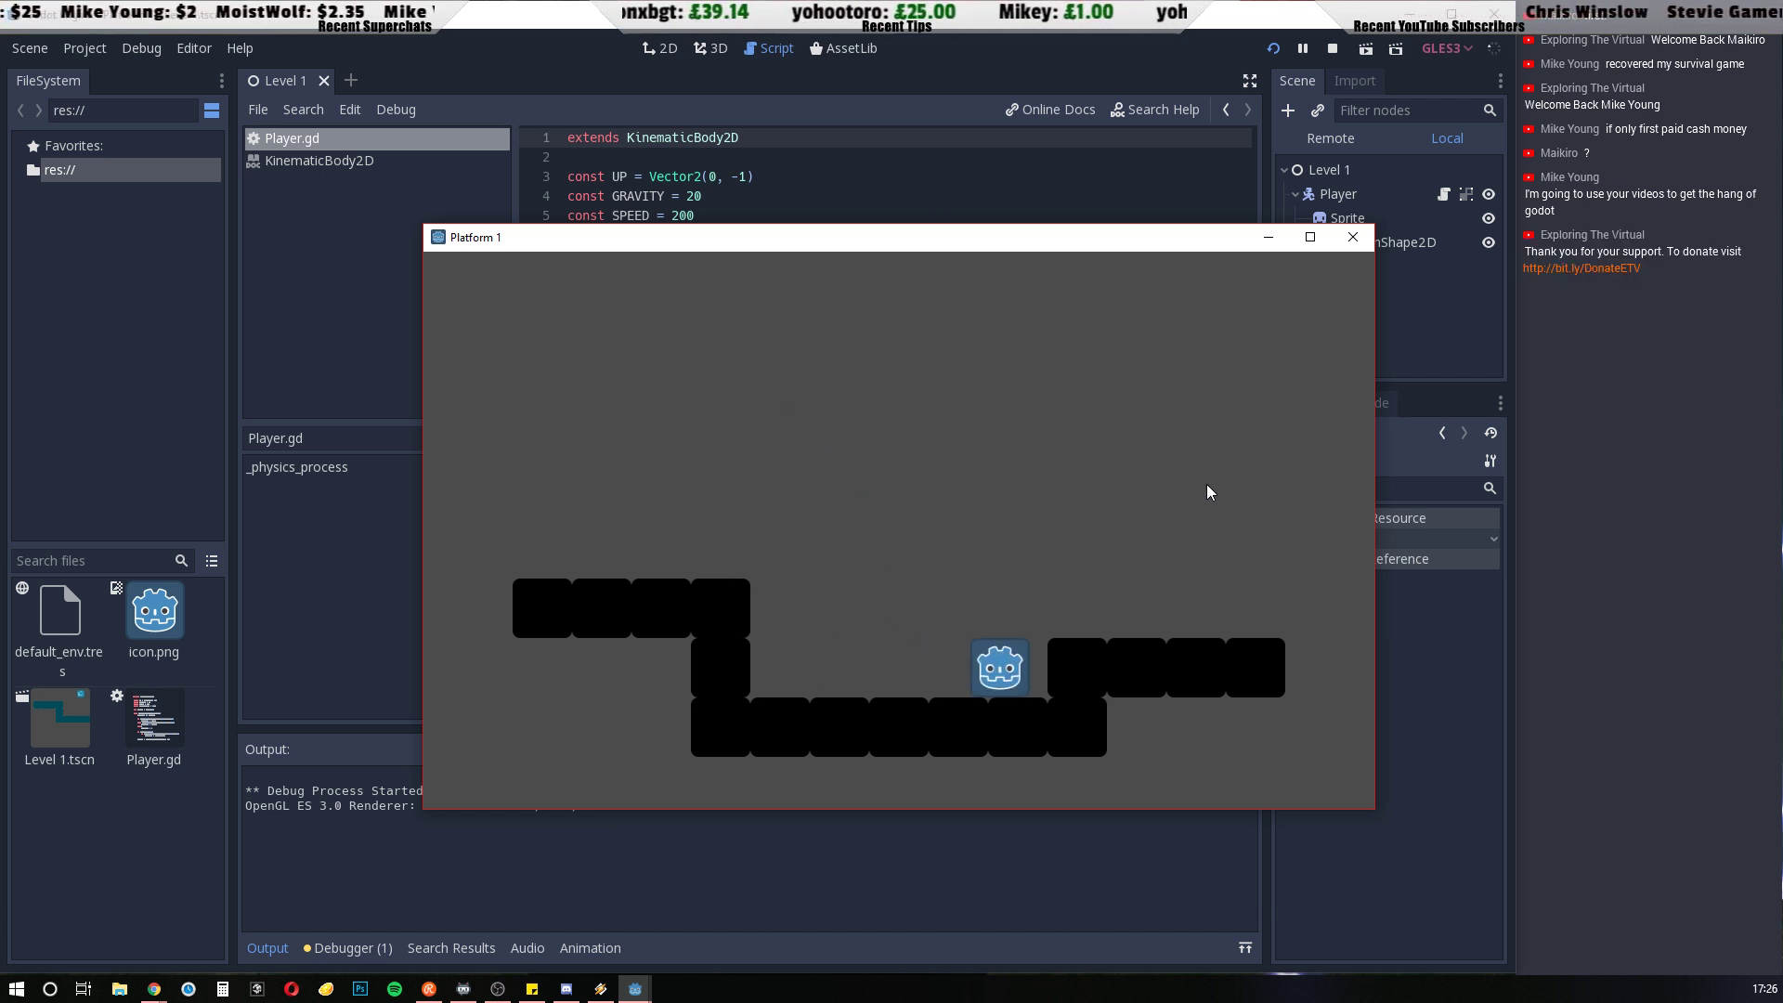
pyautogui.click(1352, 243)
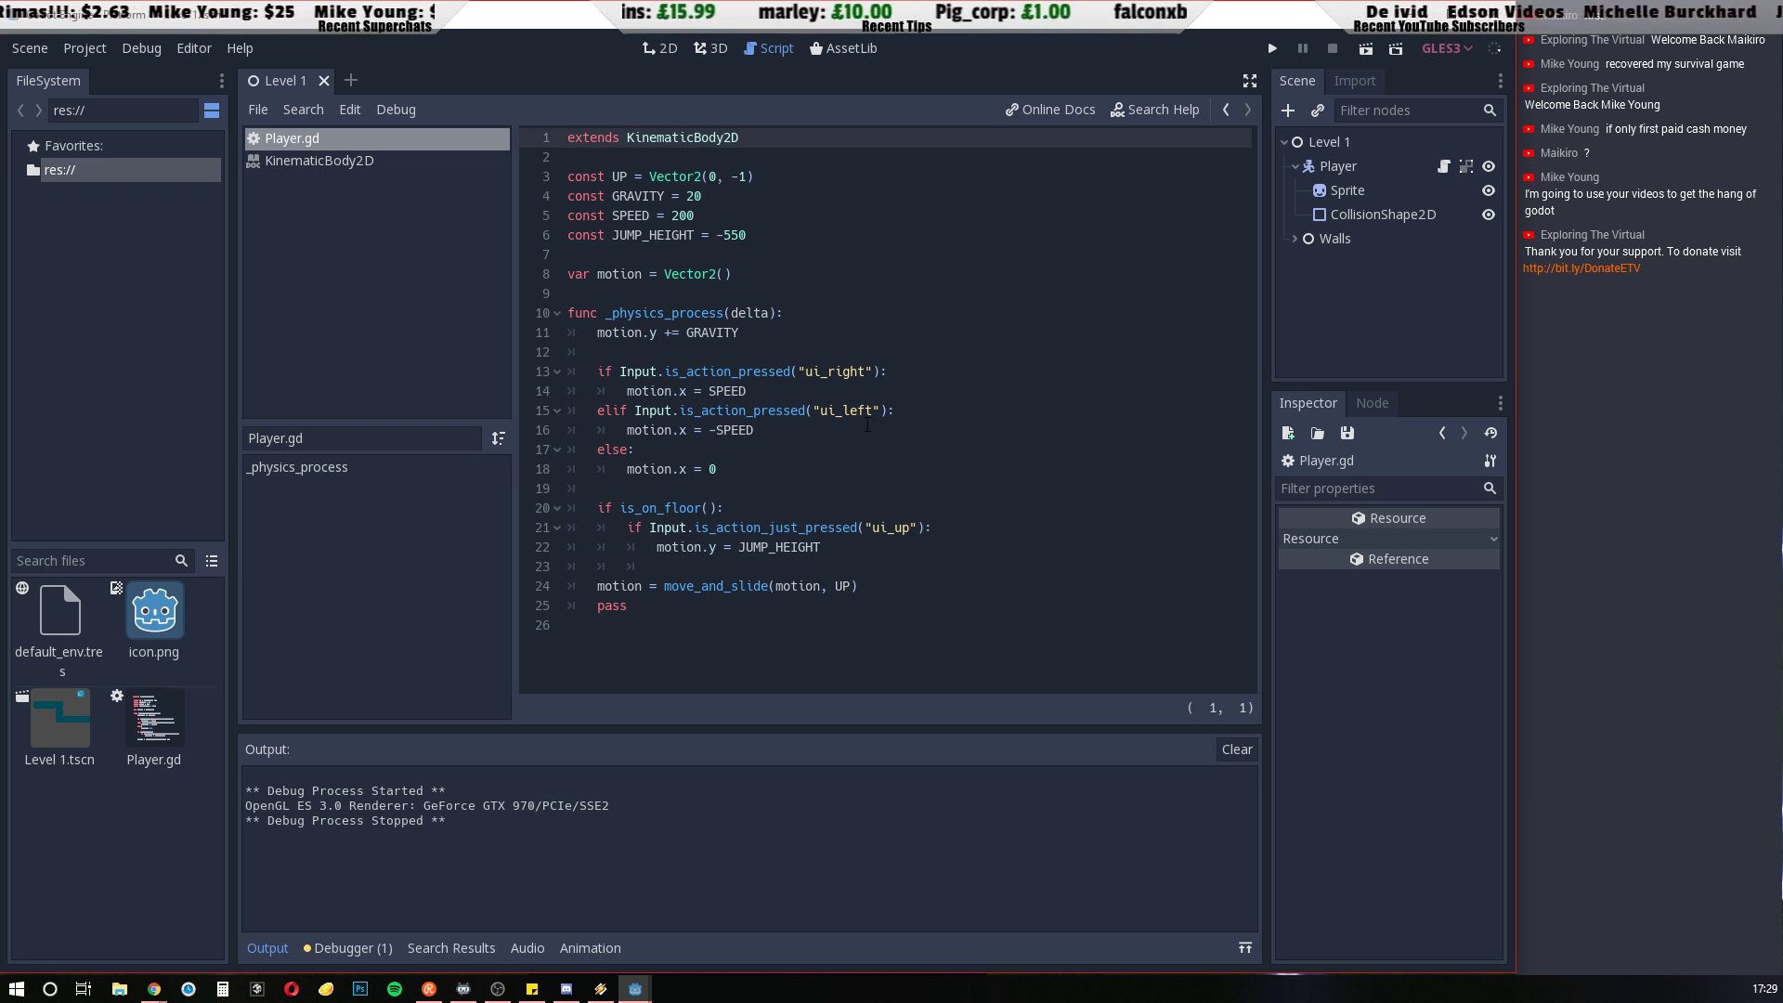
# Inspect the Player node and its Sprite and CollisionShape2D children in the scene tree
pyautogui.click(1332, 169)
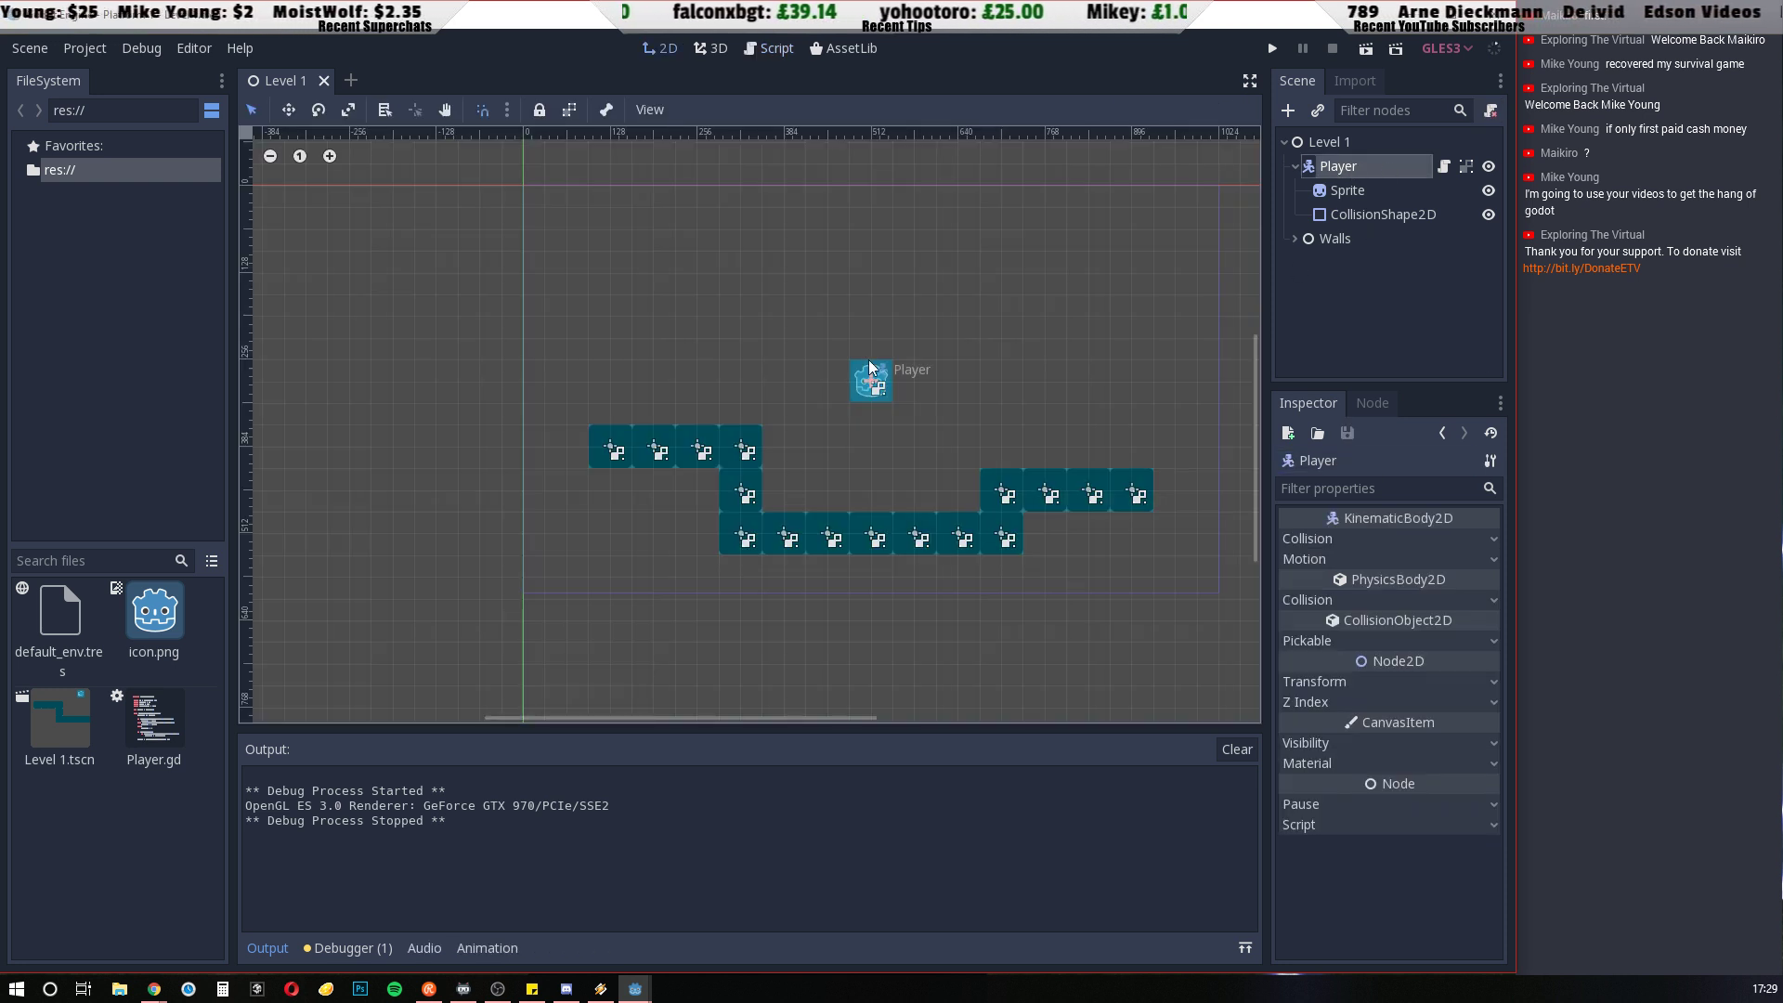
pyautogui.click(1351, 194)
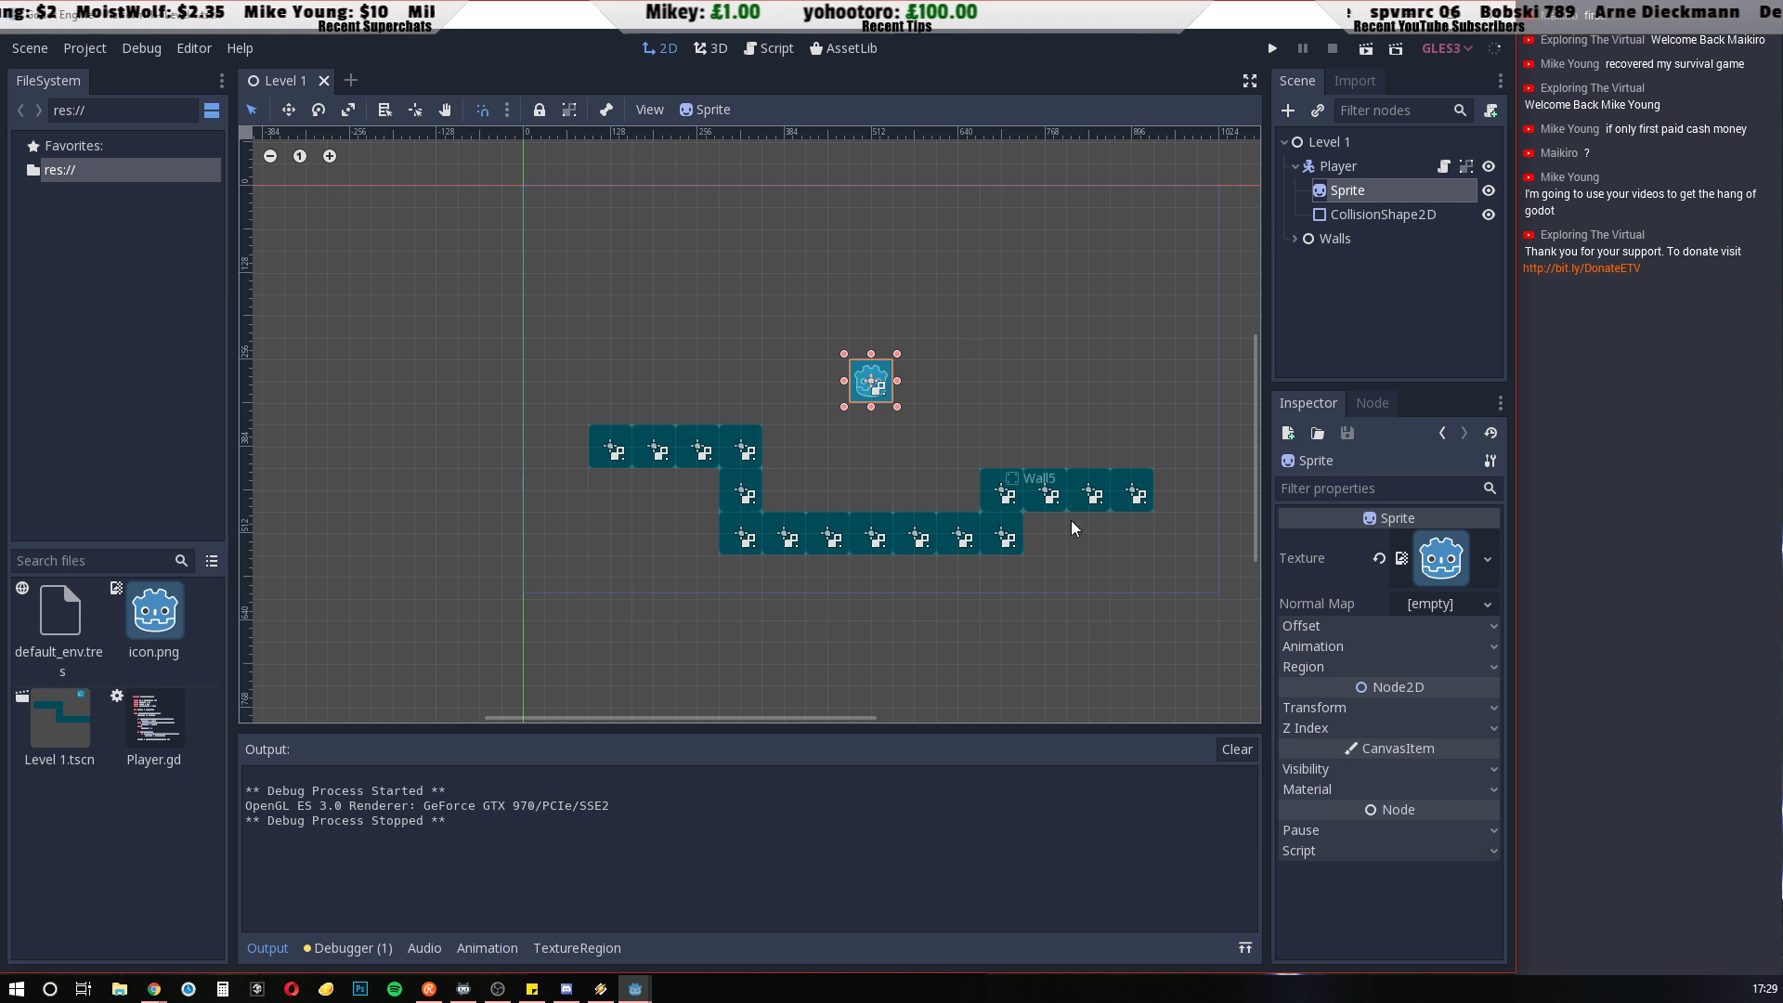
pyautogui.click(1382, 215)
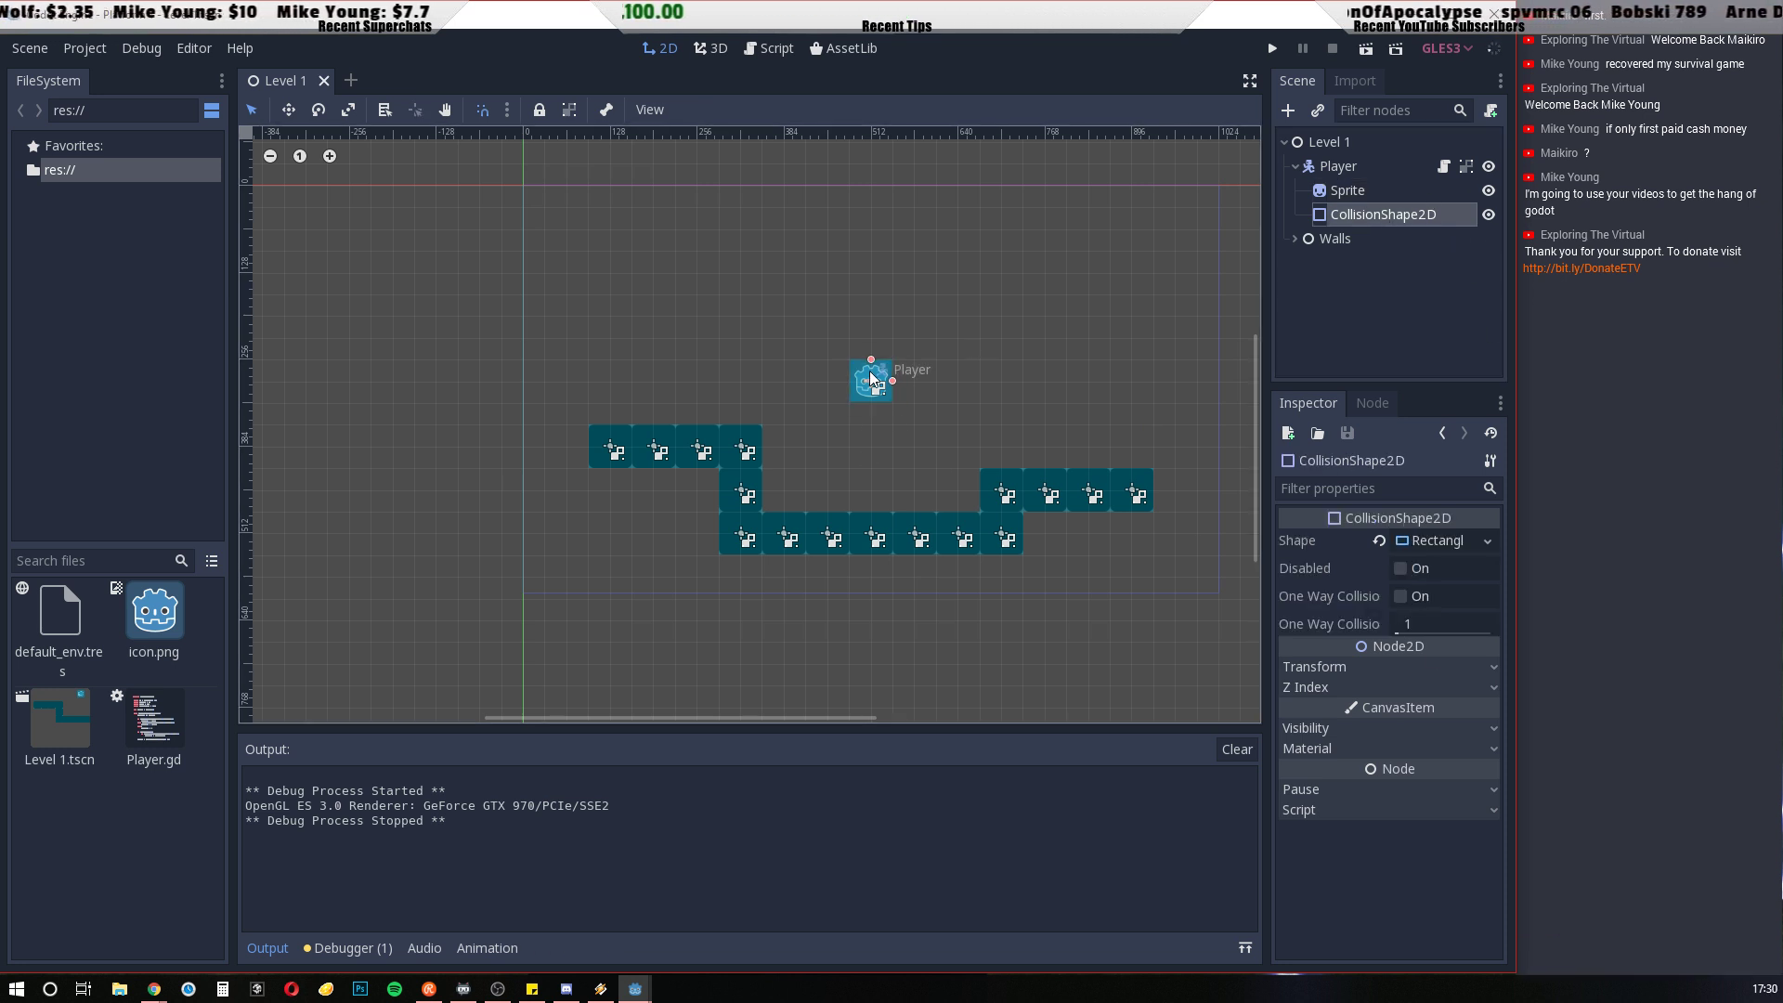
# Expand the Walls node and its first Wall, and inspect that wall's Sprite and CollisionShape2D children
pyautogui.click(1338, 240)
pyautogui.click(1294, 239)
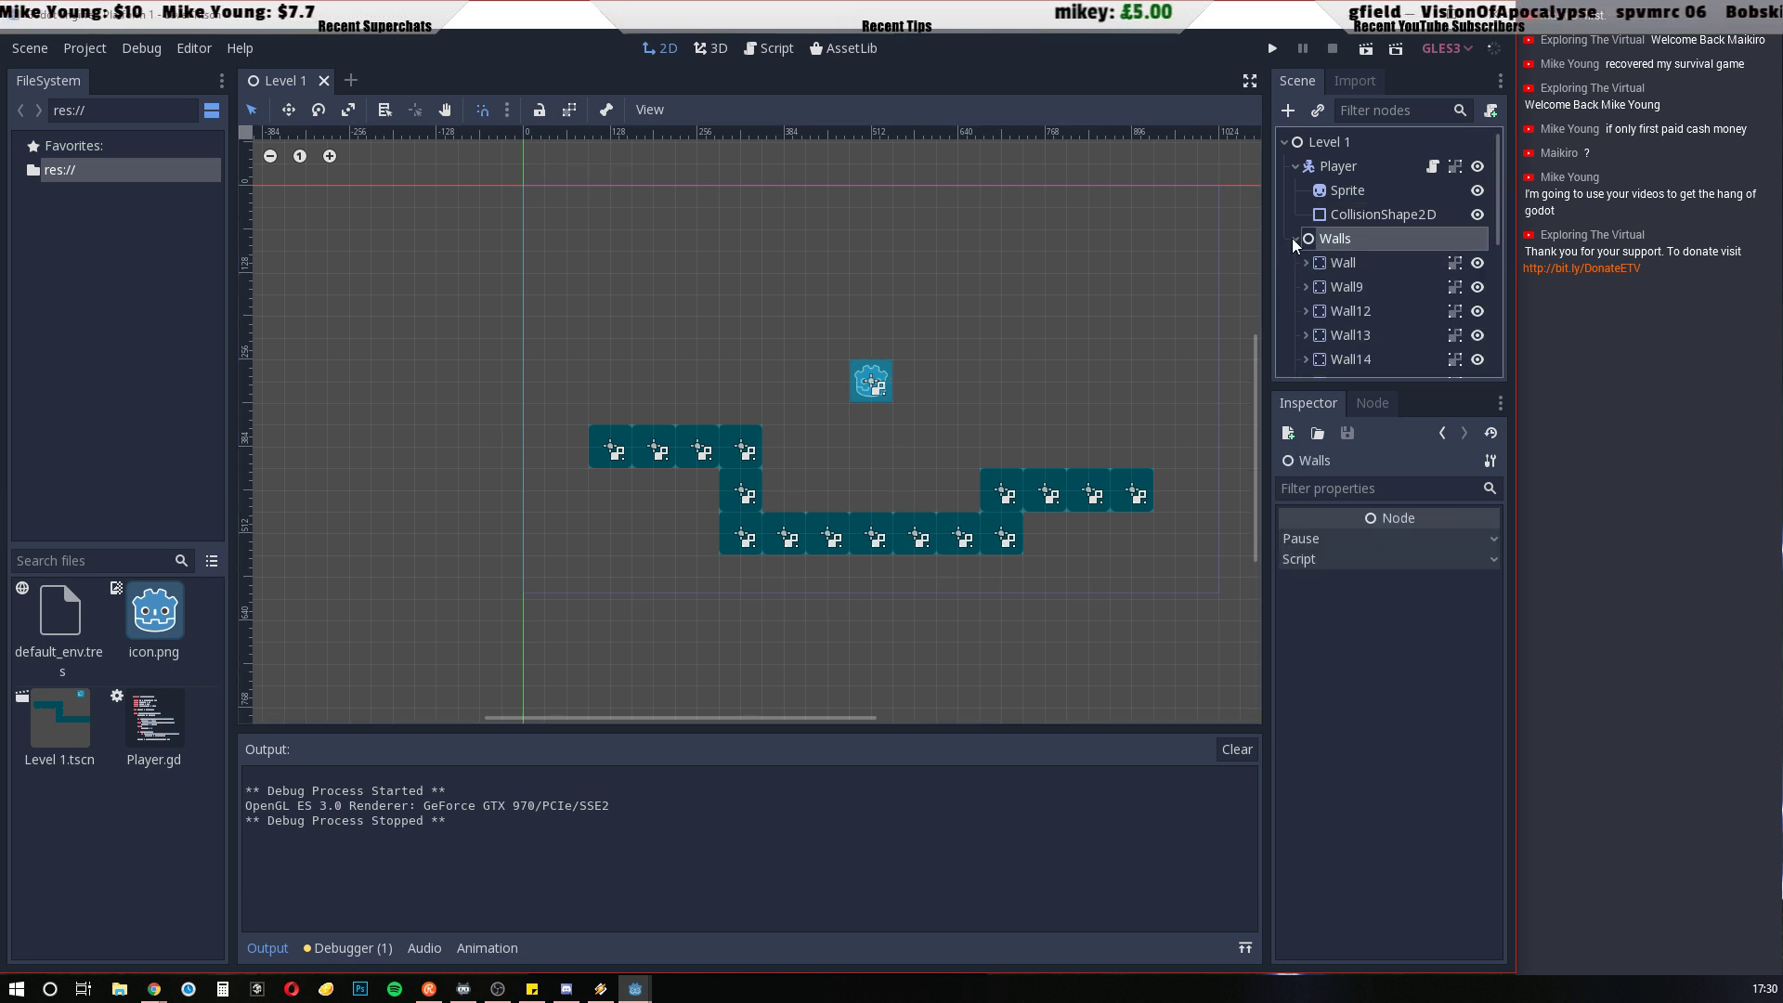
pyautogui.click(1355, 267)
pyautogui.click(1306, 264)
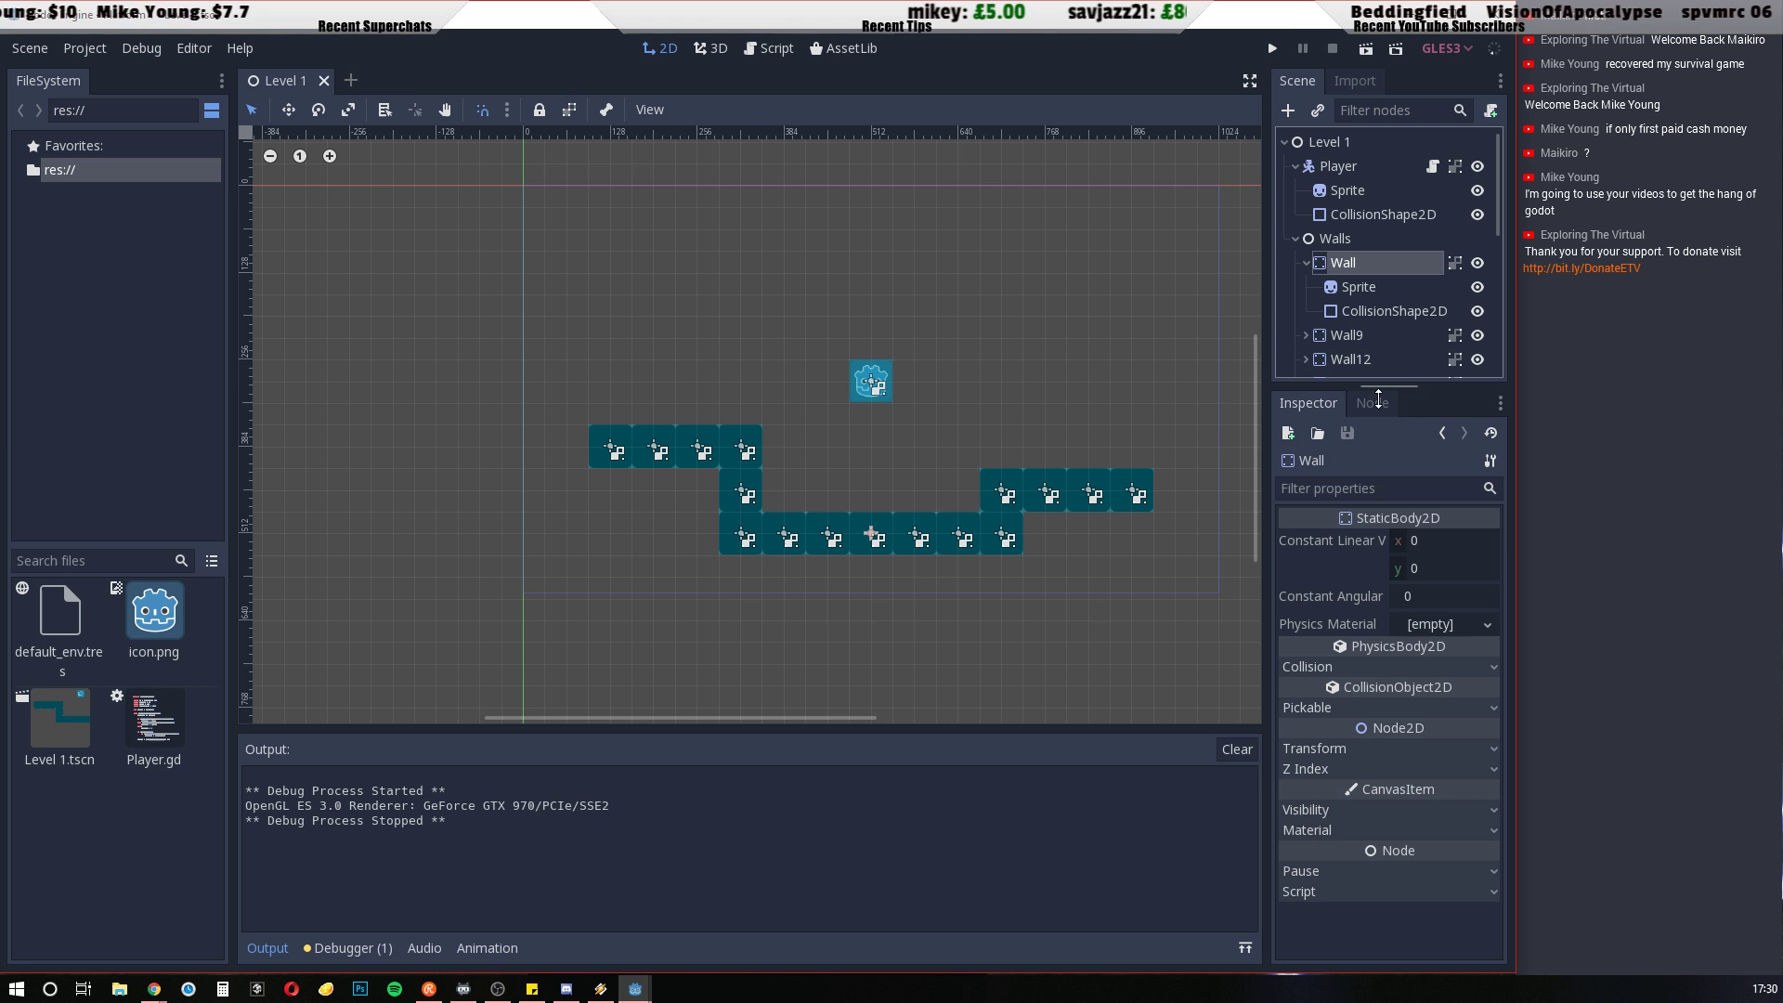
pyautogui.click(1367, 290)
pyautogui.click(1387, 313)
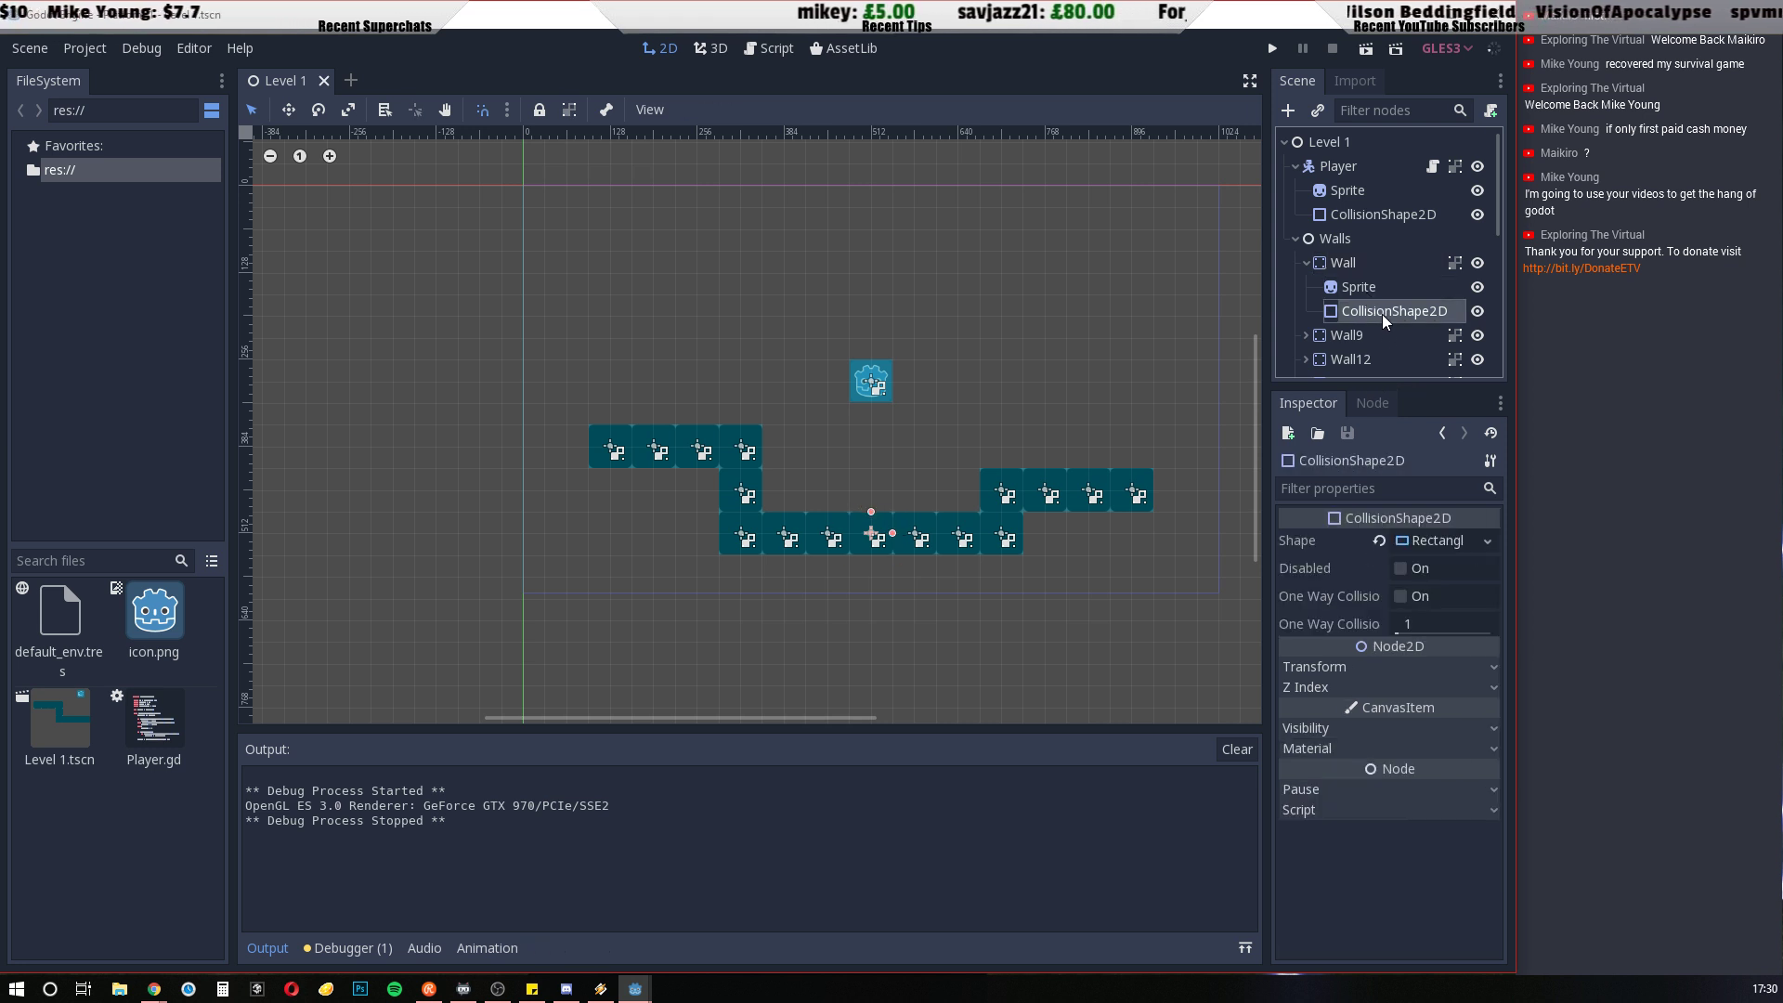
# Compare the properties and body types of the Wall and Player nodes
pyautogui.click(1353, 272)
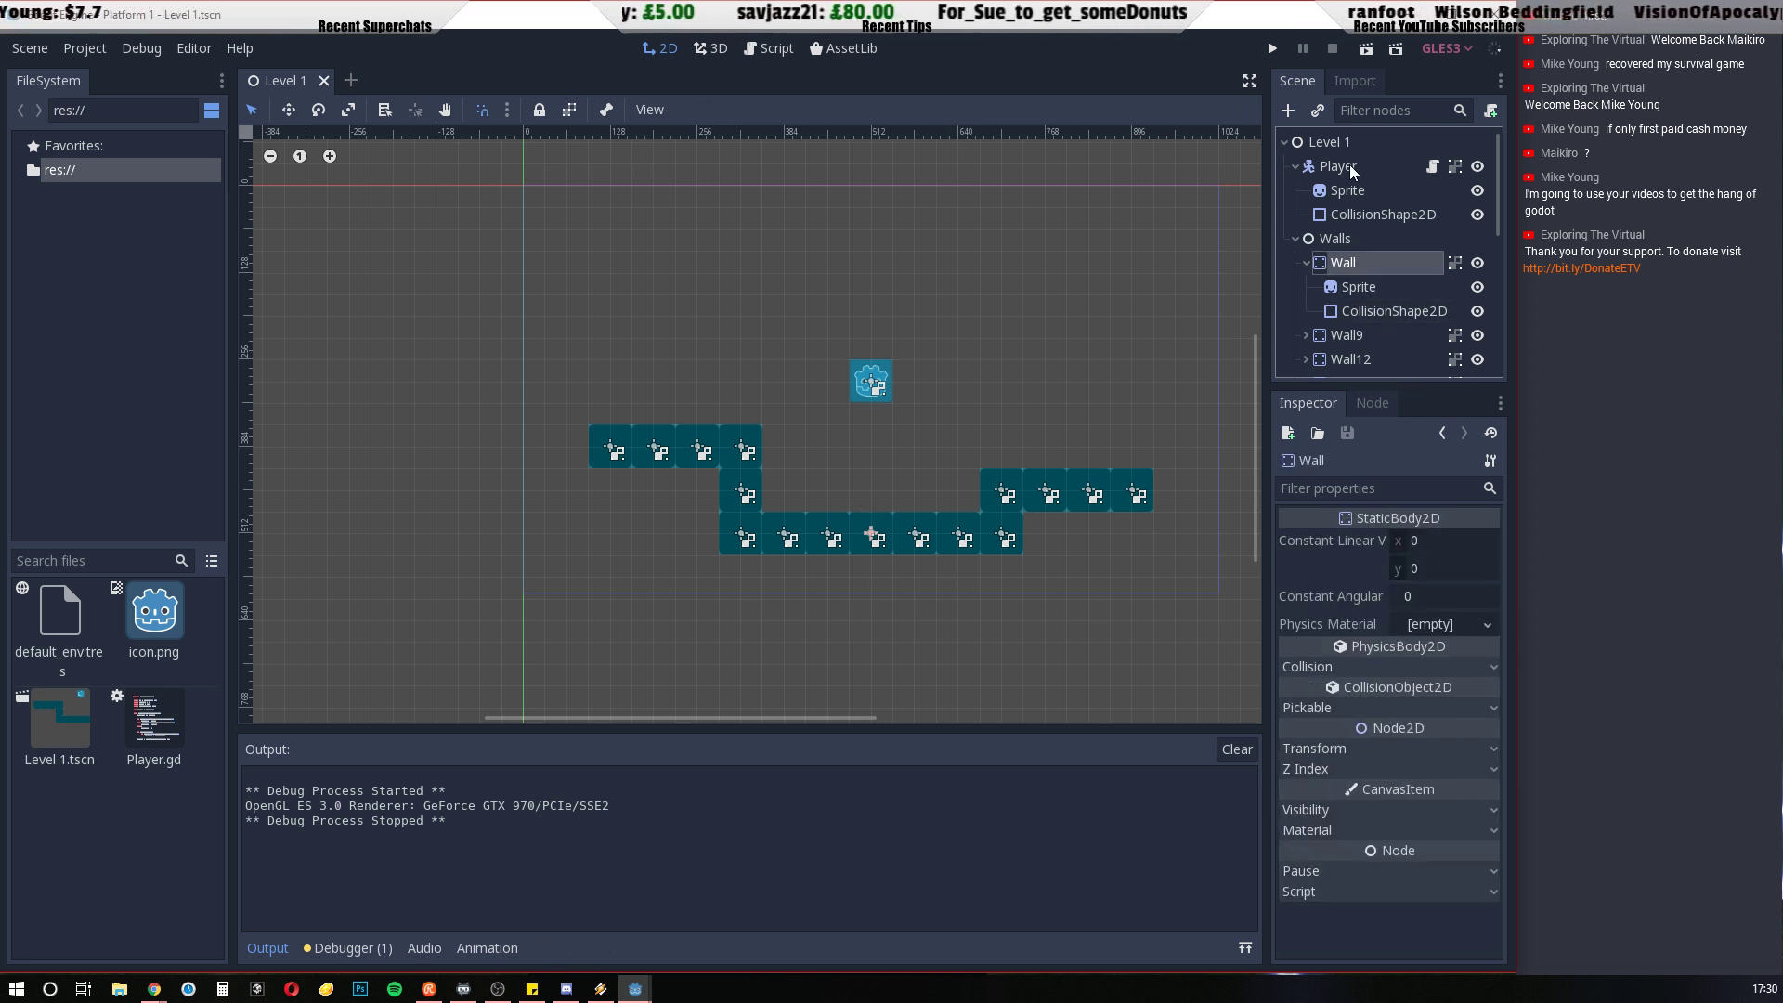
pyautogui.click(1353, 175)
pyautogui.click(1353, 269)
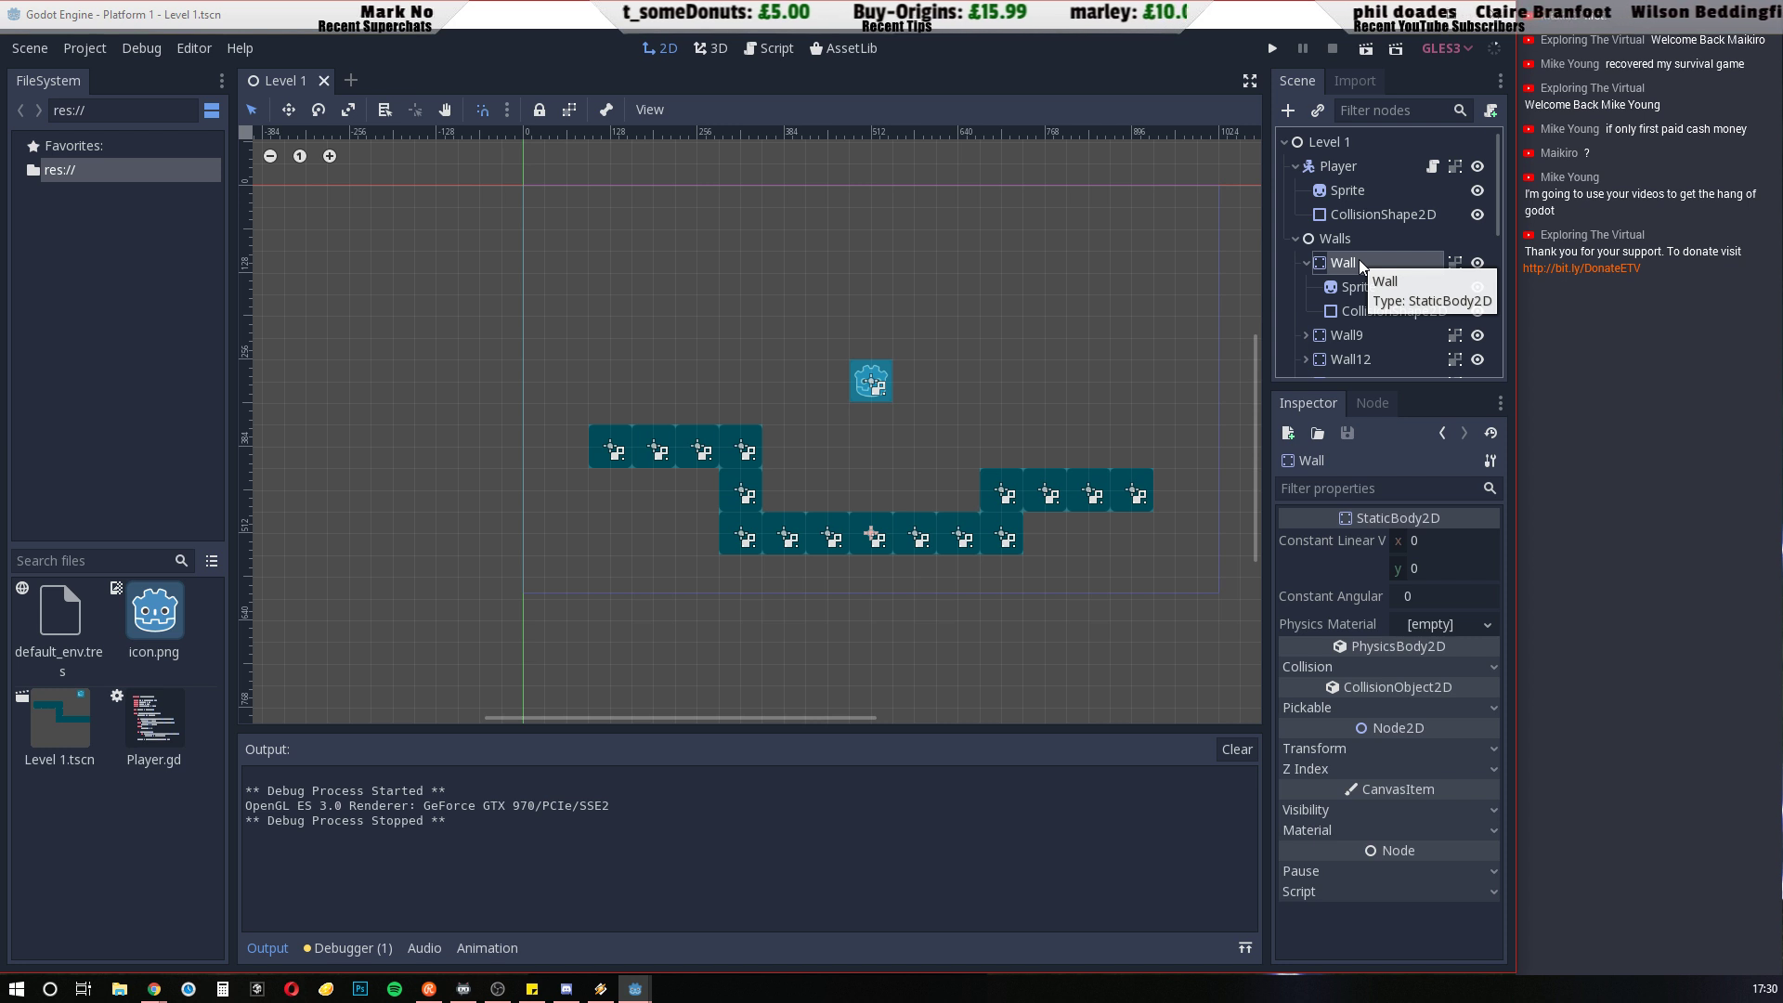
pyautogui.click(1353, 175)
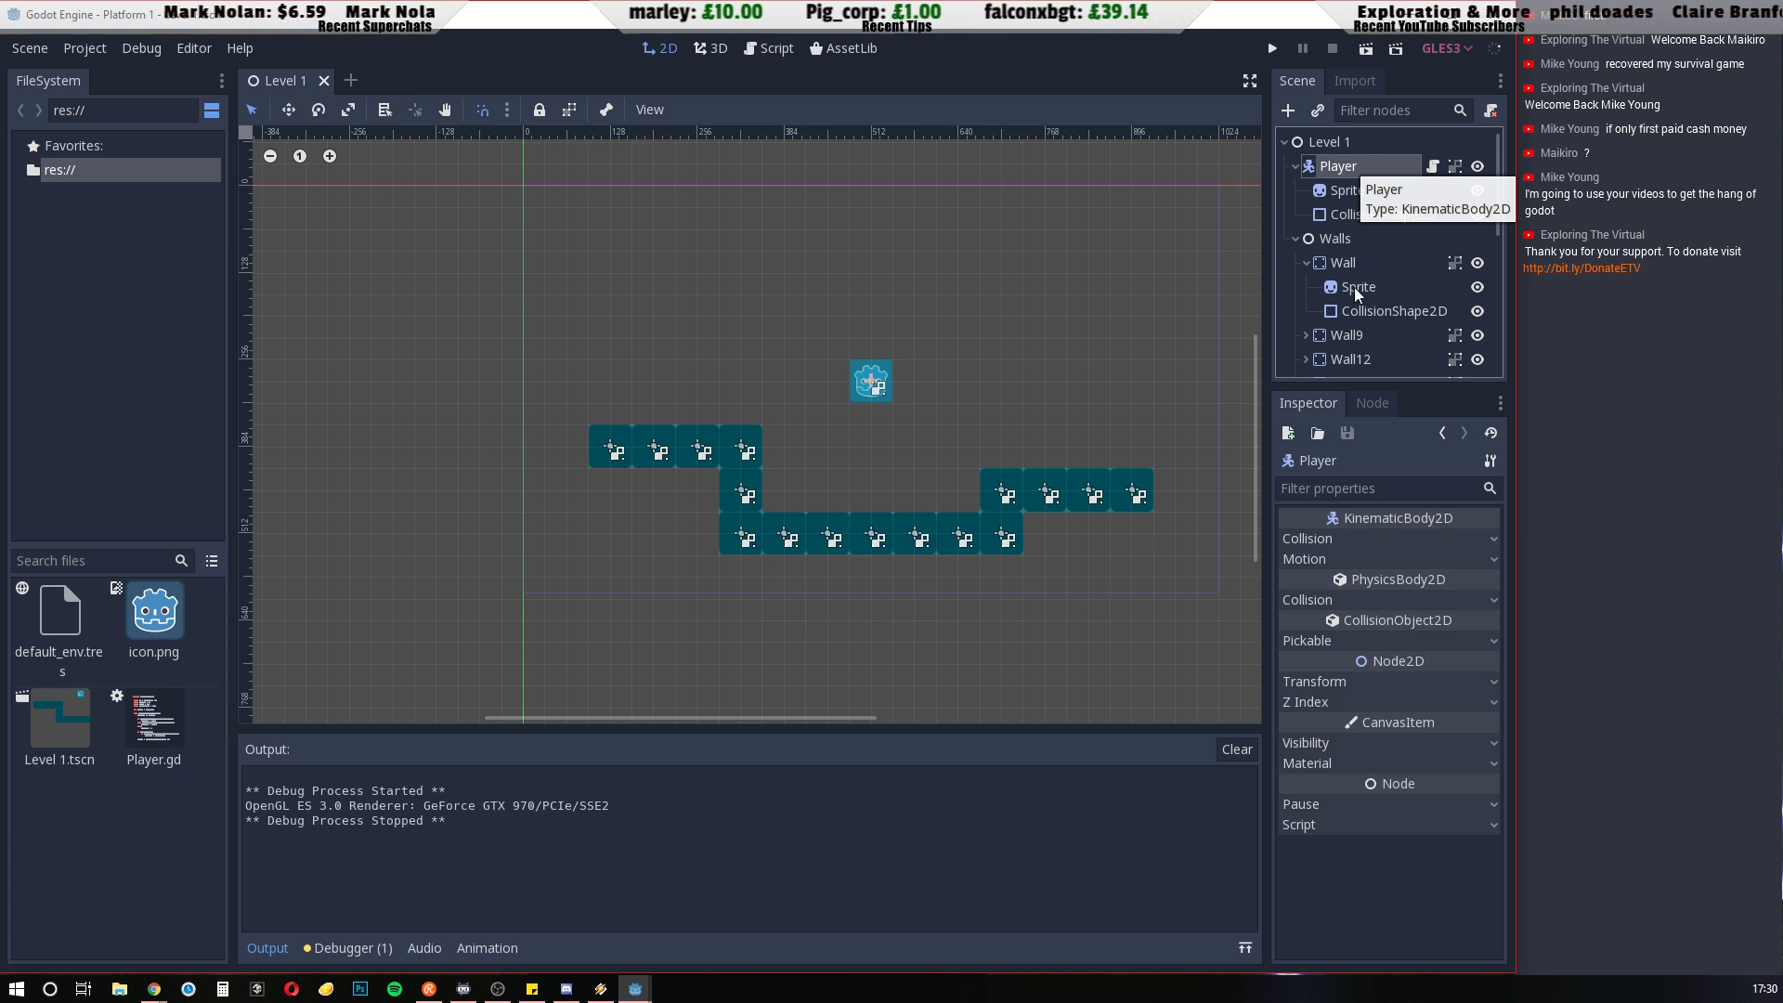
# Collapse the Walls and Player branches in the scene tree and open the Player's attached script for review
pyautogui.click(1296, 239)
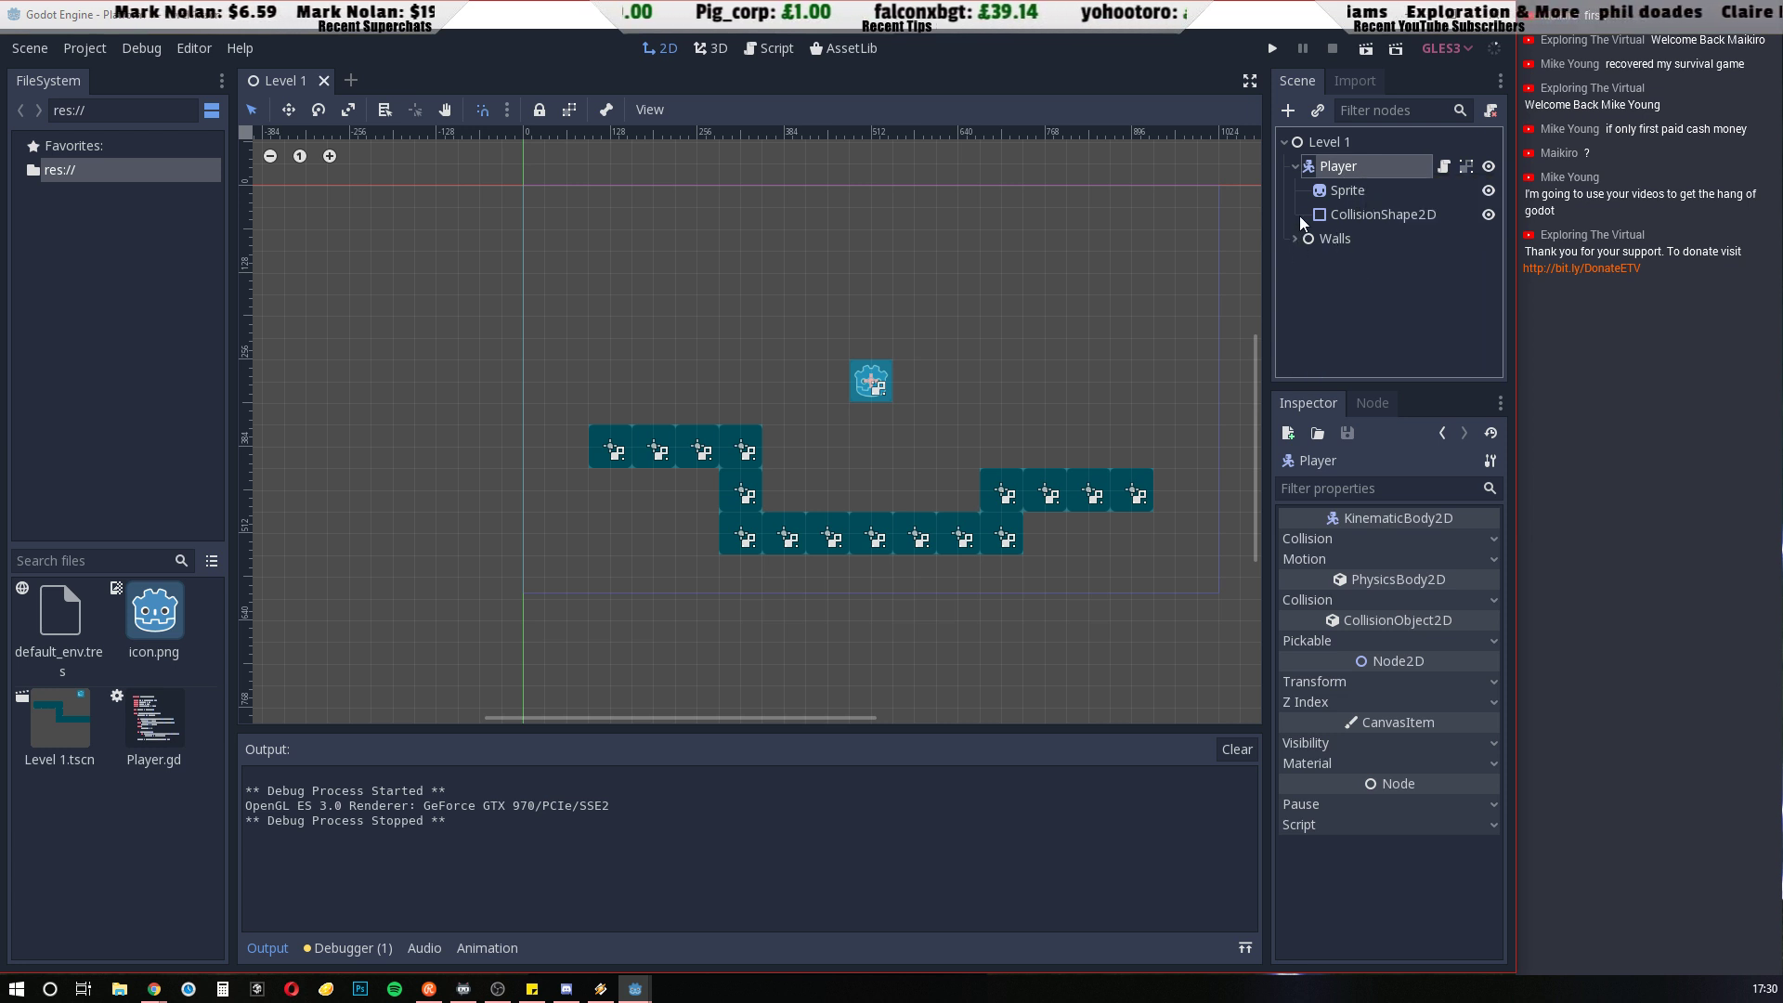
pyautogui.click(1296, 166)
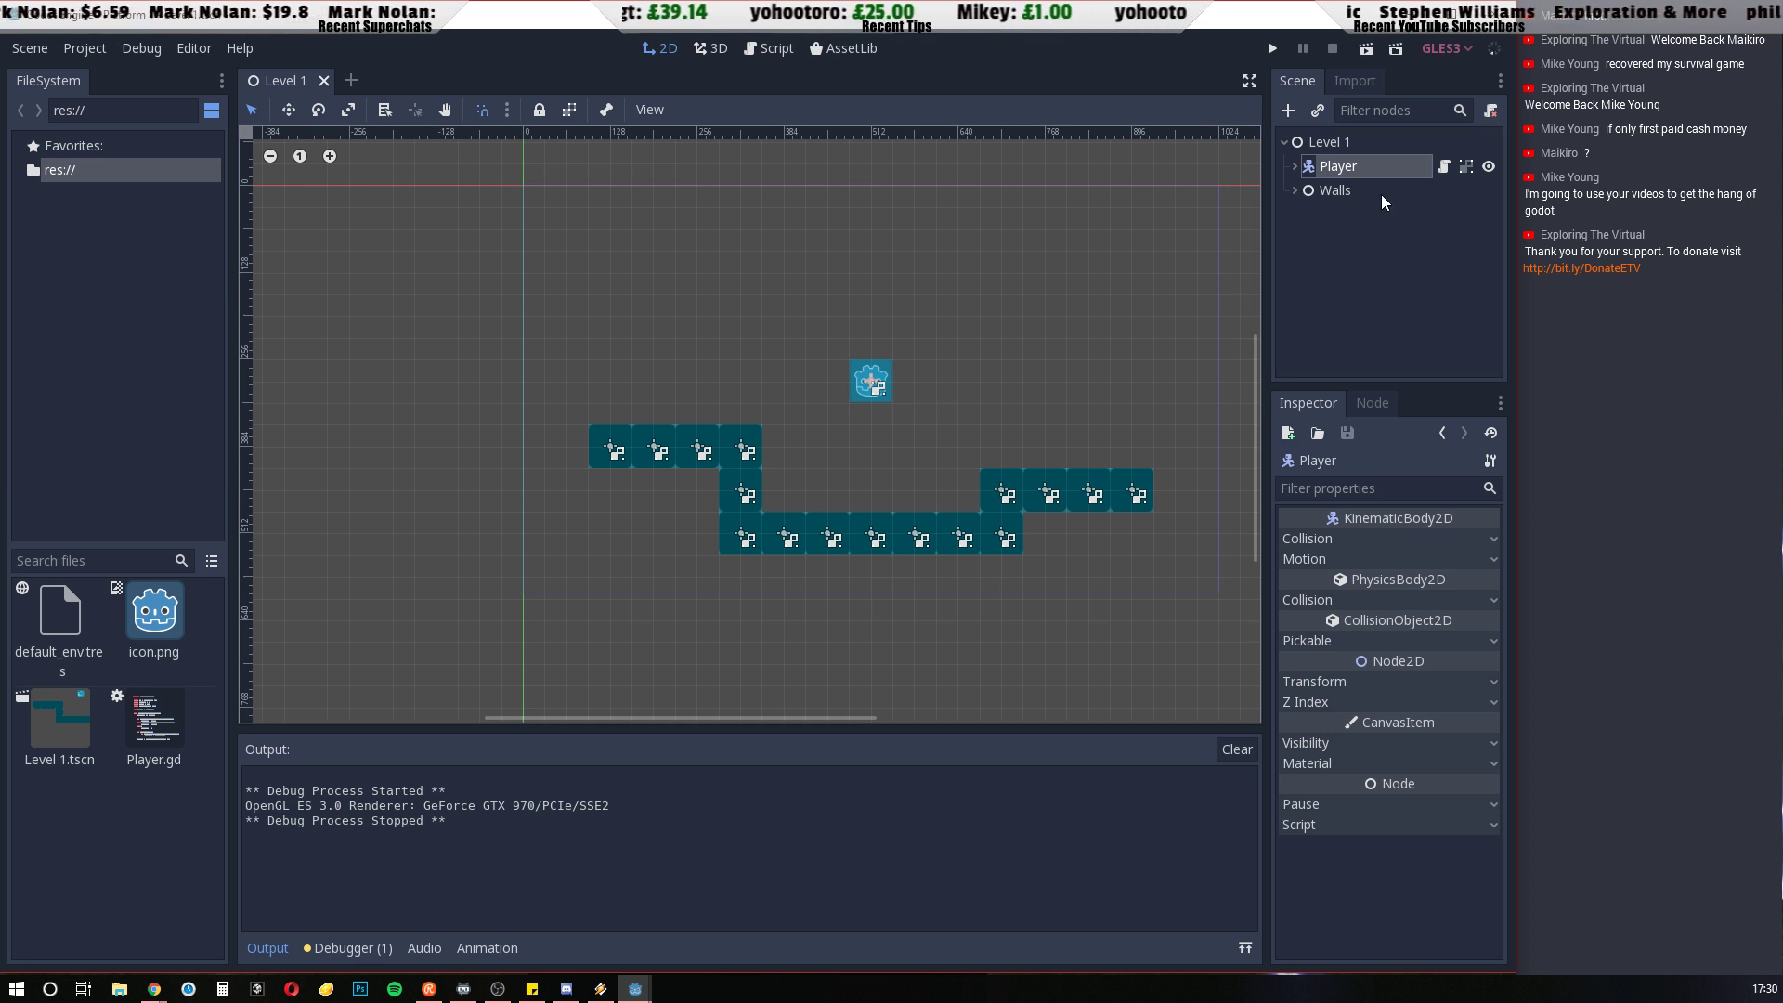
pyautogui.click(1445, 169)
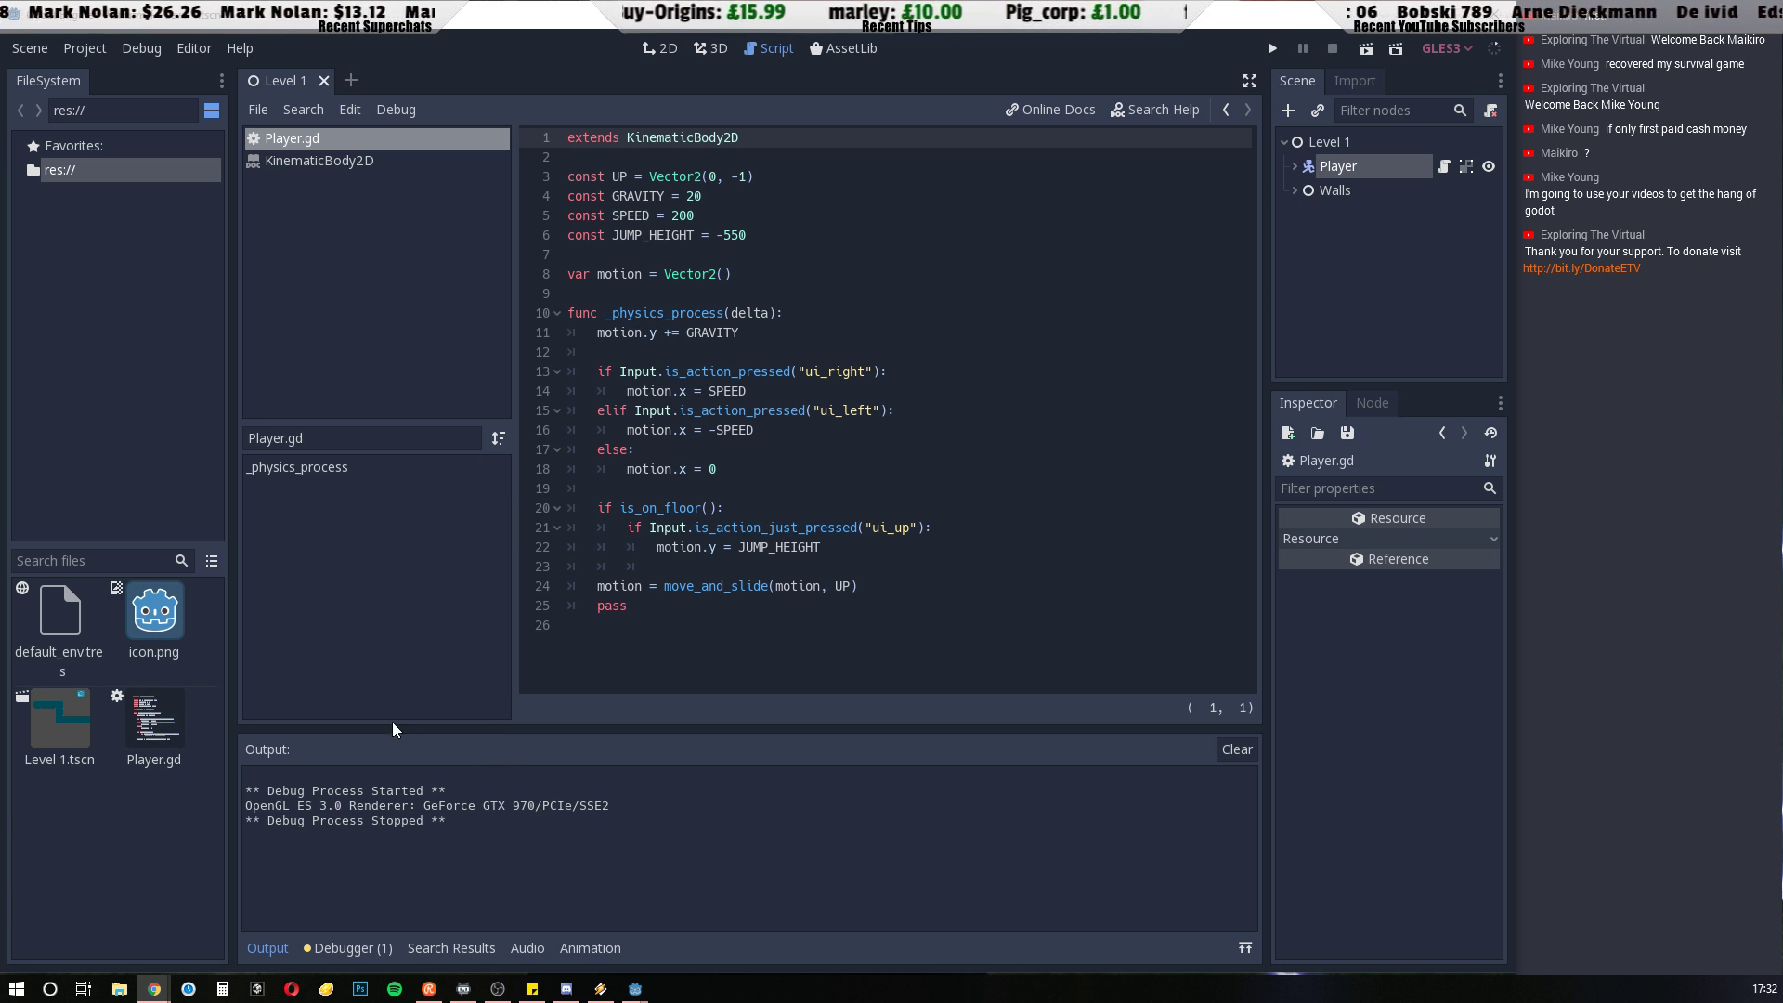
# Return to the 2D workspace and delete the Walls node with all its walls from Level 1
pyautogui.click(660, 50)
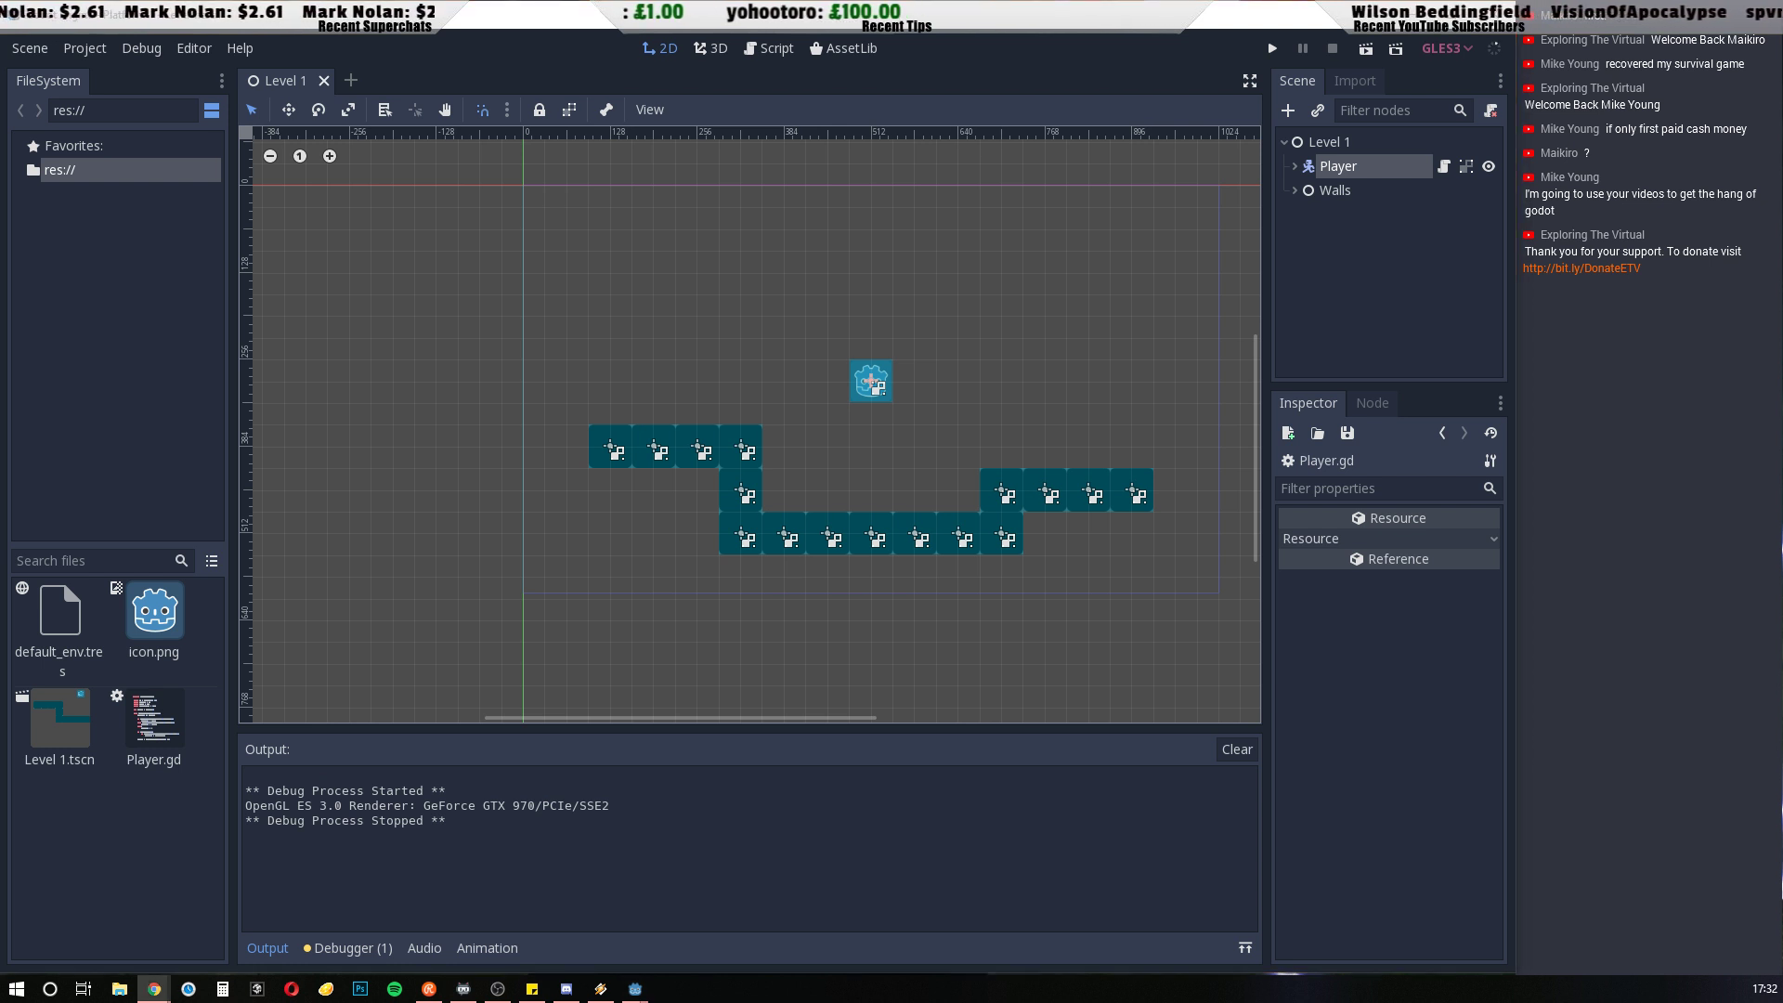
pyautogui.click(1333, 193)
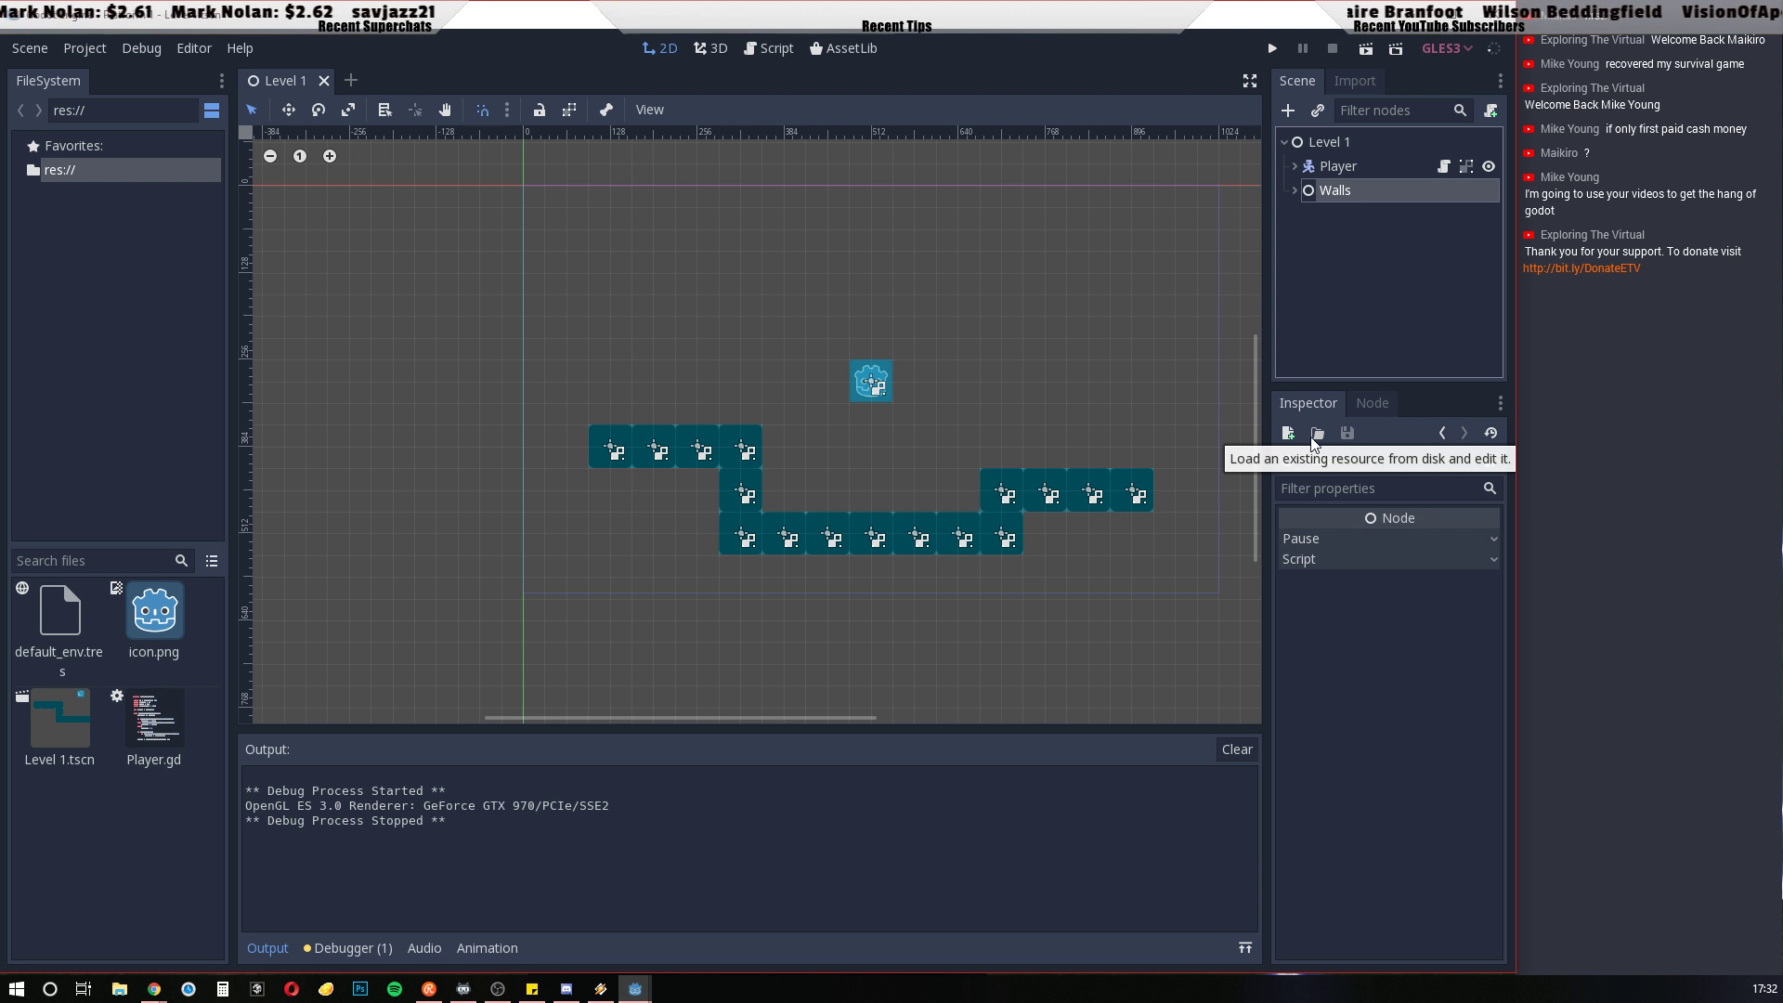
pyautogui.rightClick(1350, 190)
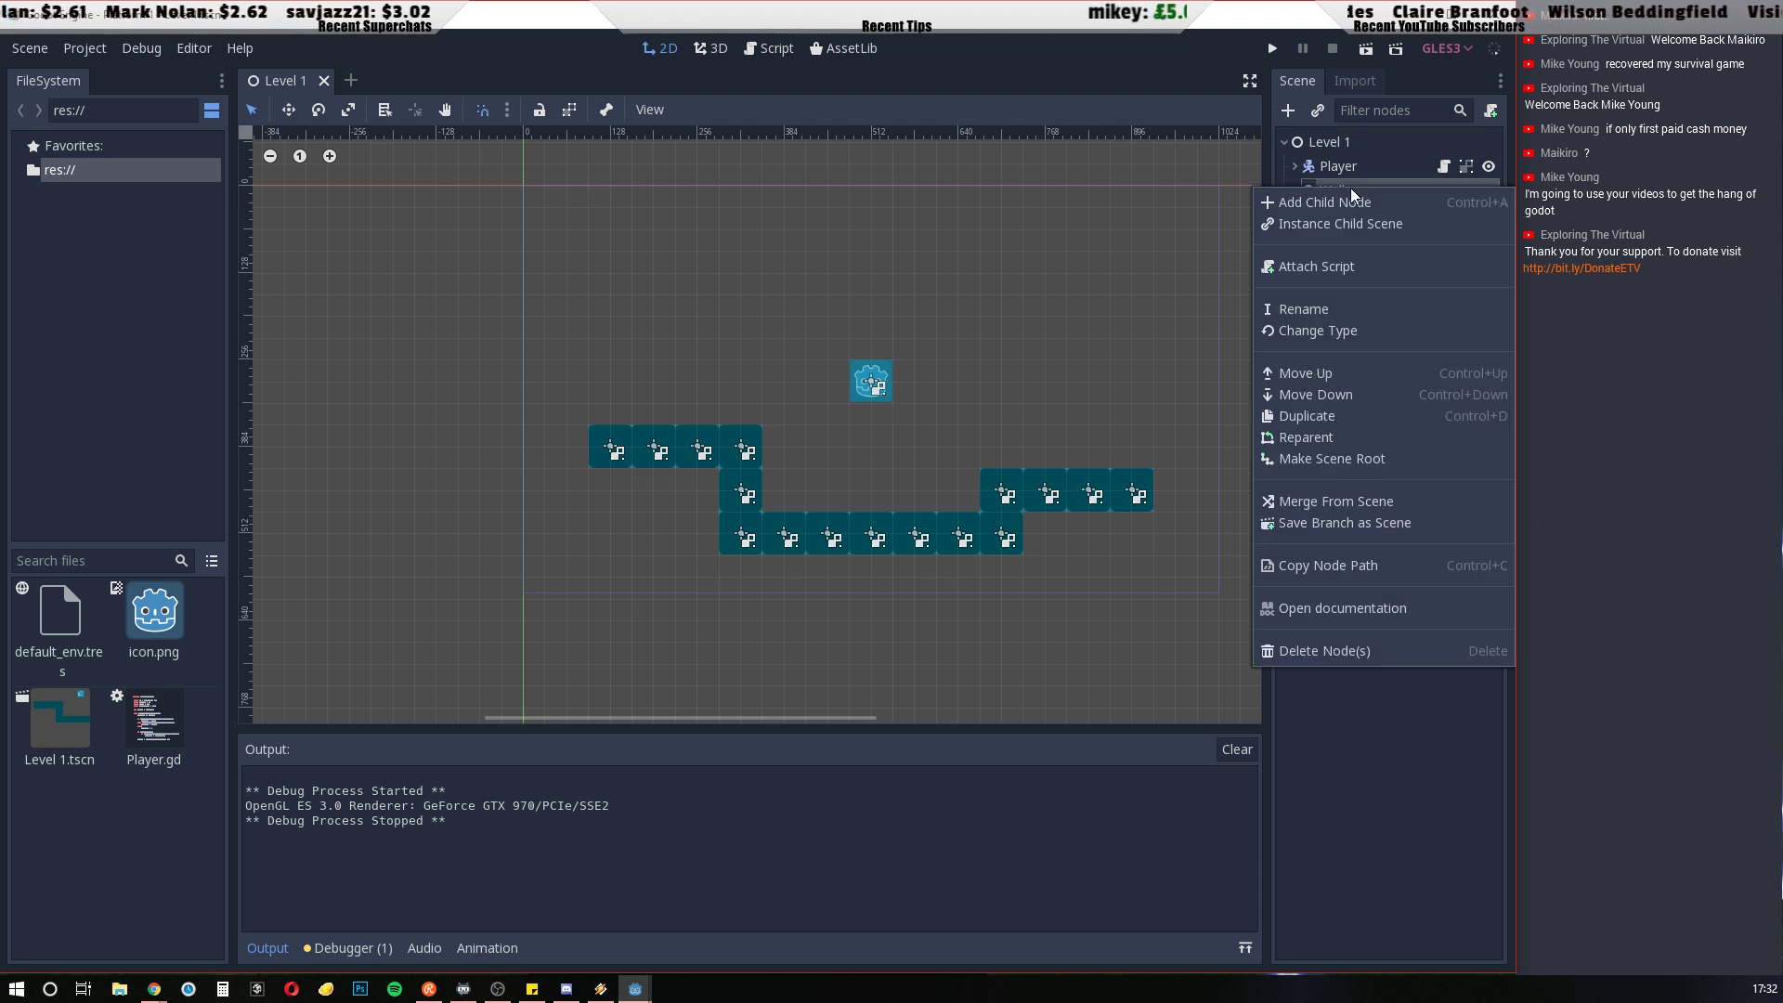
pyautogui.click(1324, 650)
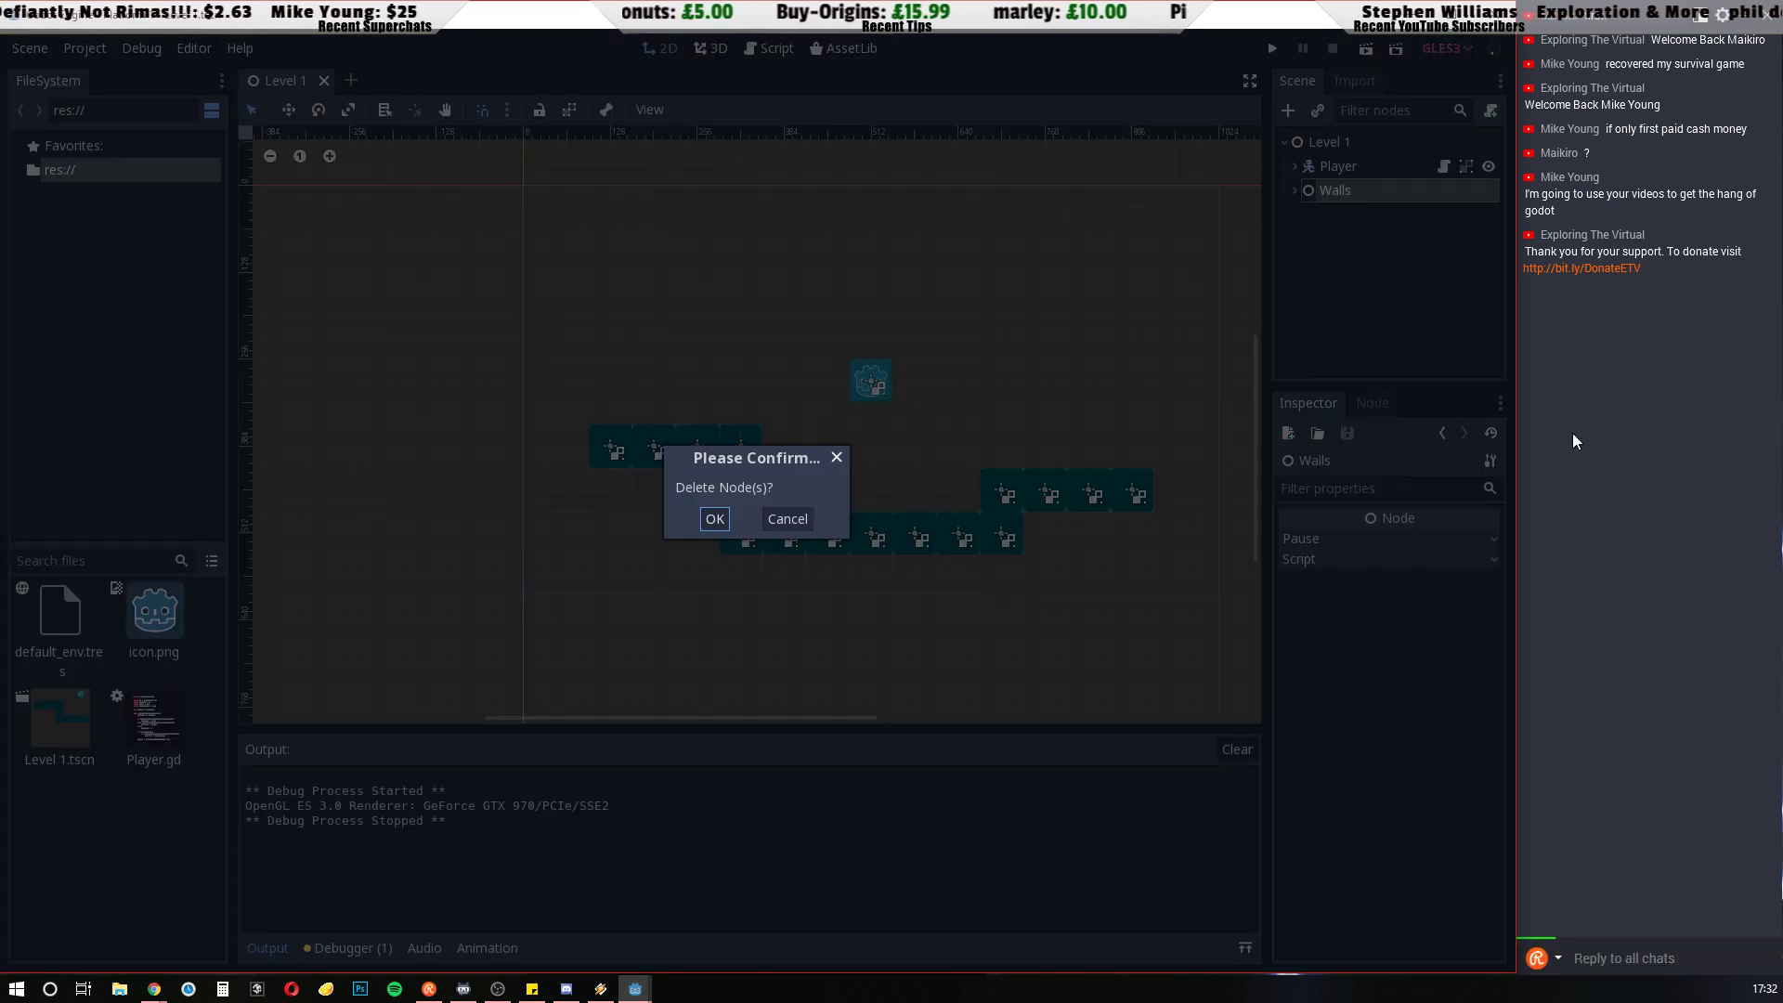
pyautogui.click(702, 522)
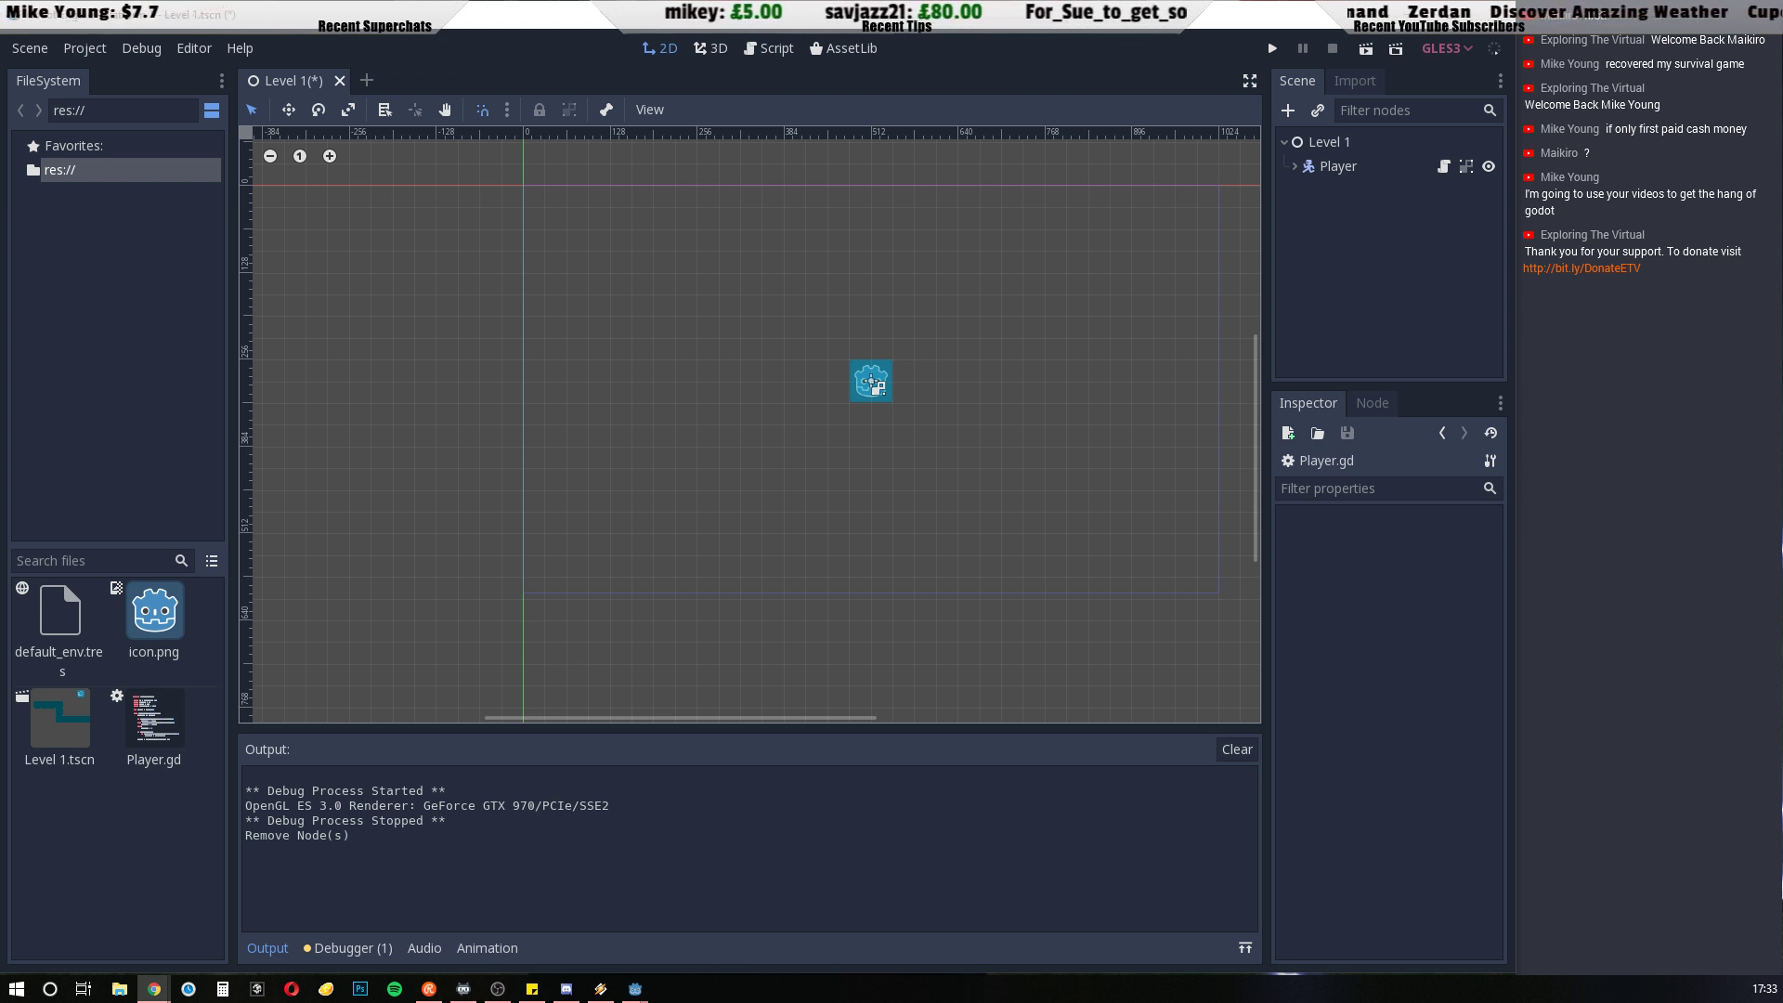
pyautogui.moveTo(154, 989)
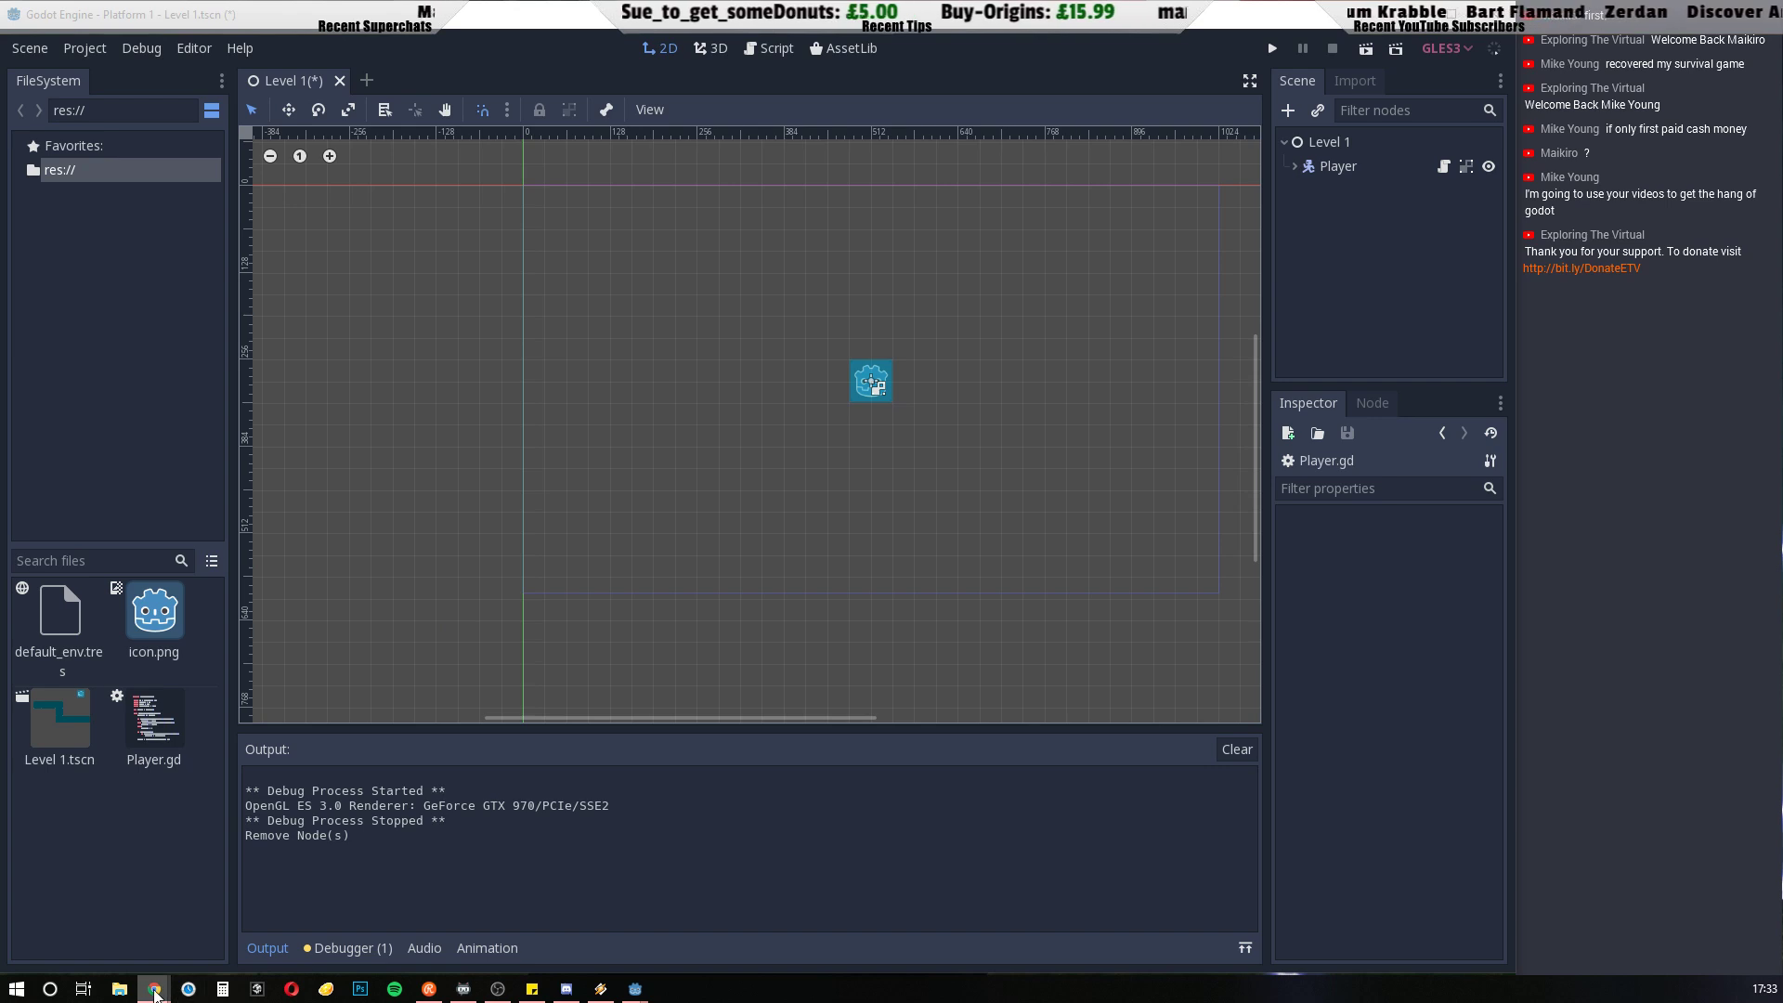
pyautogui.click(243, 859)
pyautogui.hotkey('ctrl', 't')
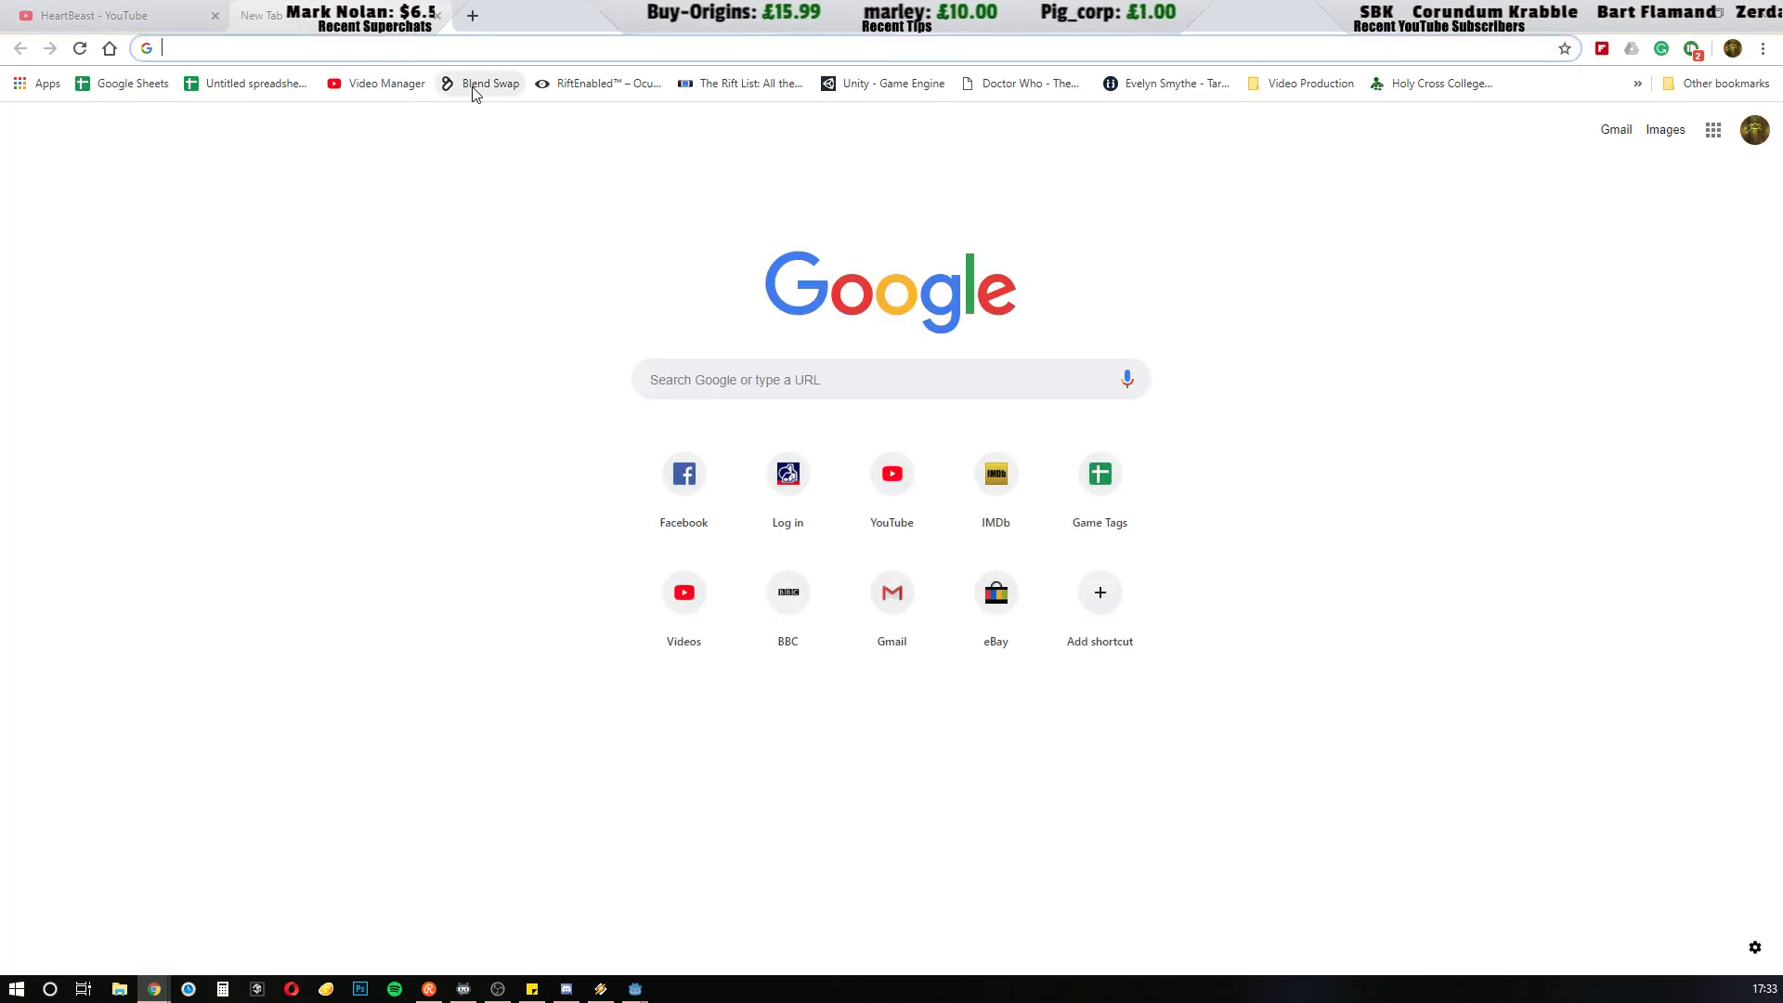
pyautogui.write('open')
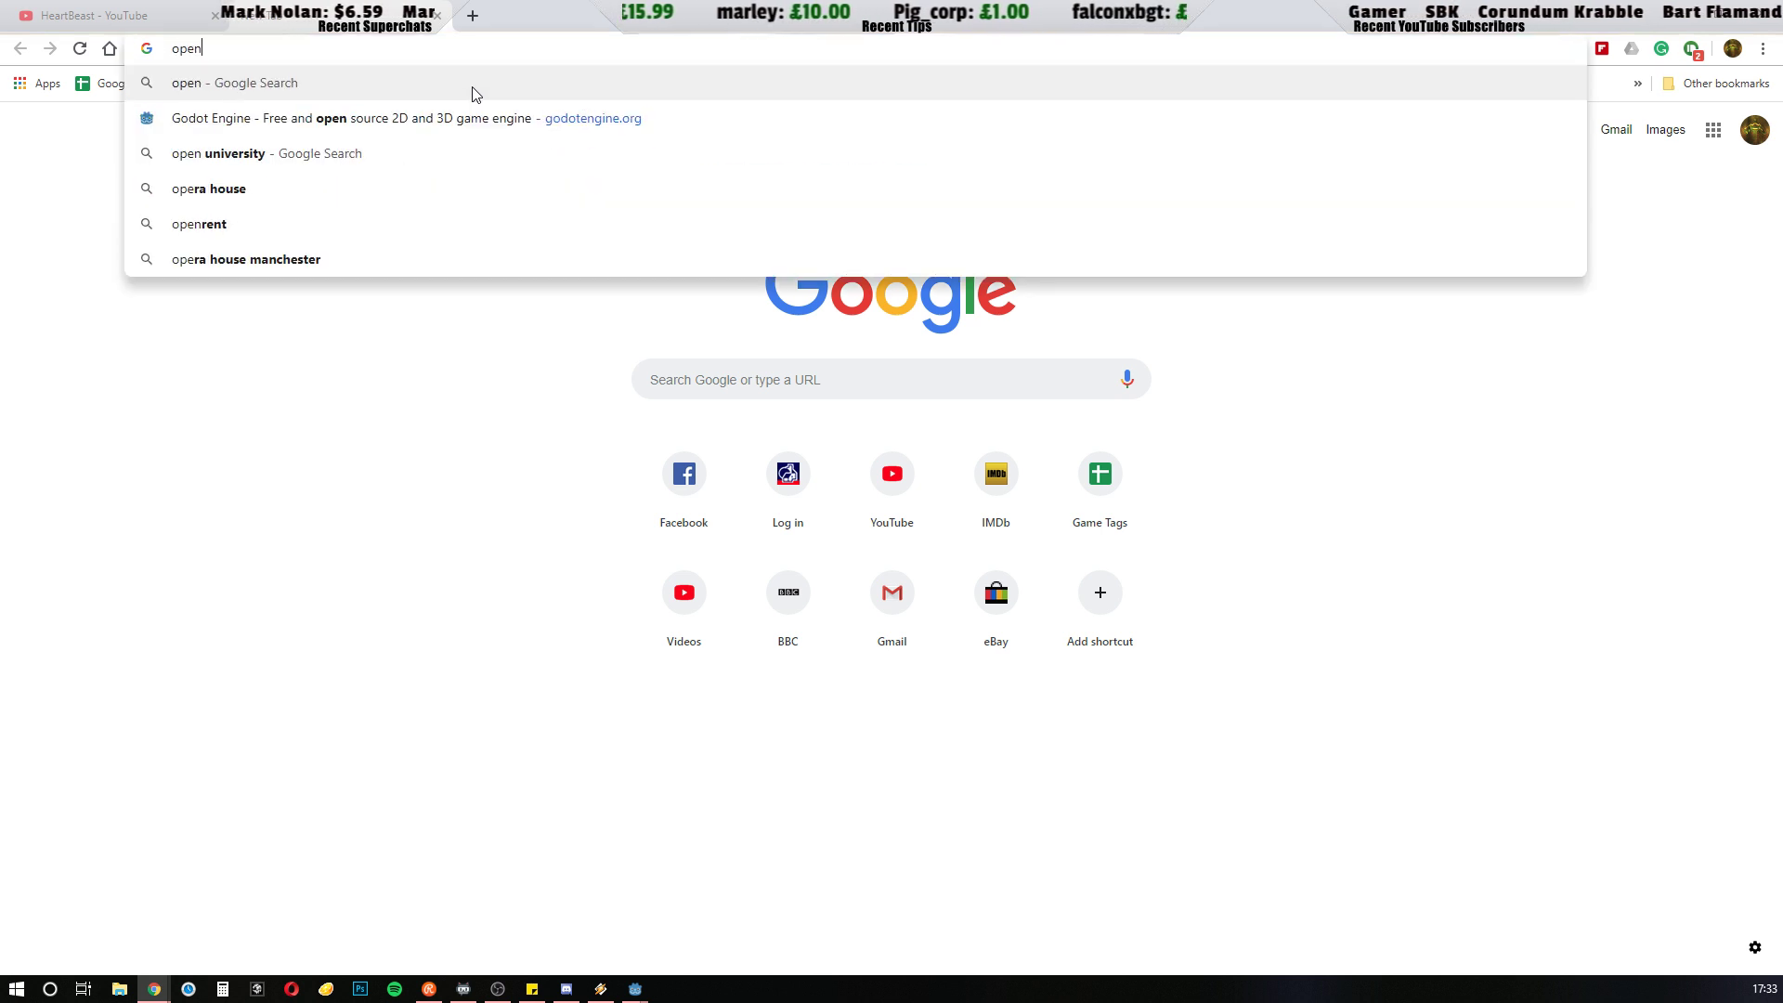
pyautogui.press('BackSpace')
pyautogui.press('BackSpace')
pyautogui.press('BackSpace')
pyautogui.press('BackSpace')
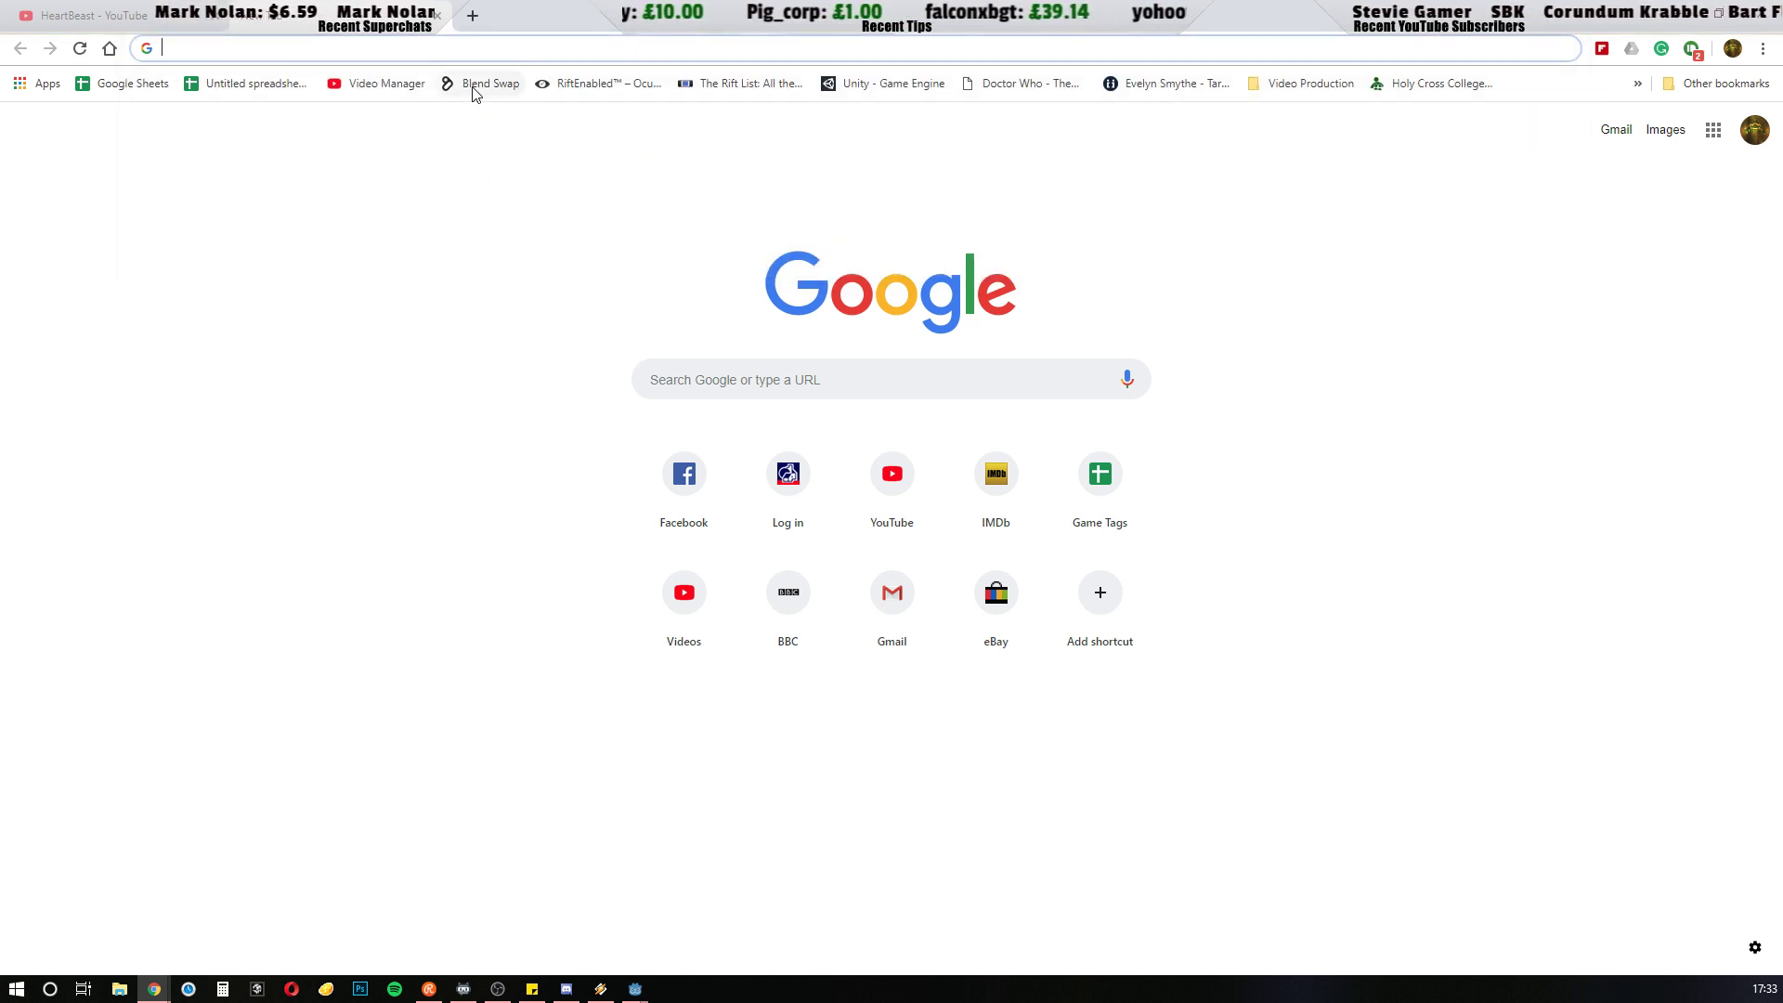
pyautogui.write('www.o')
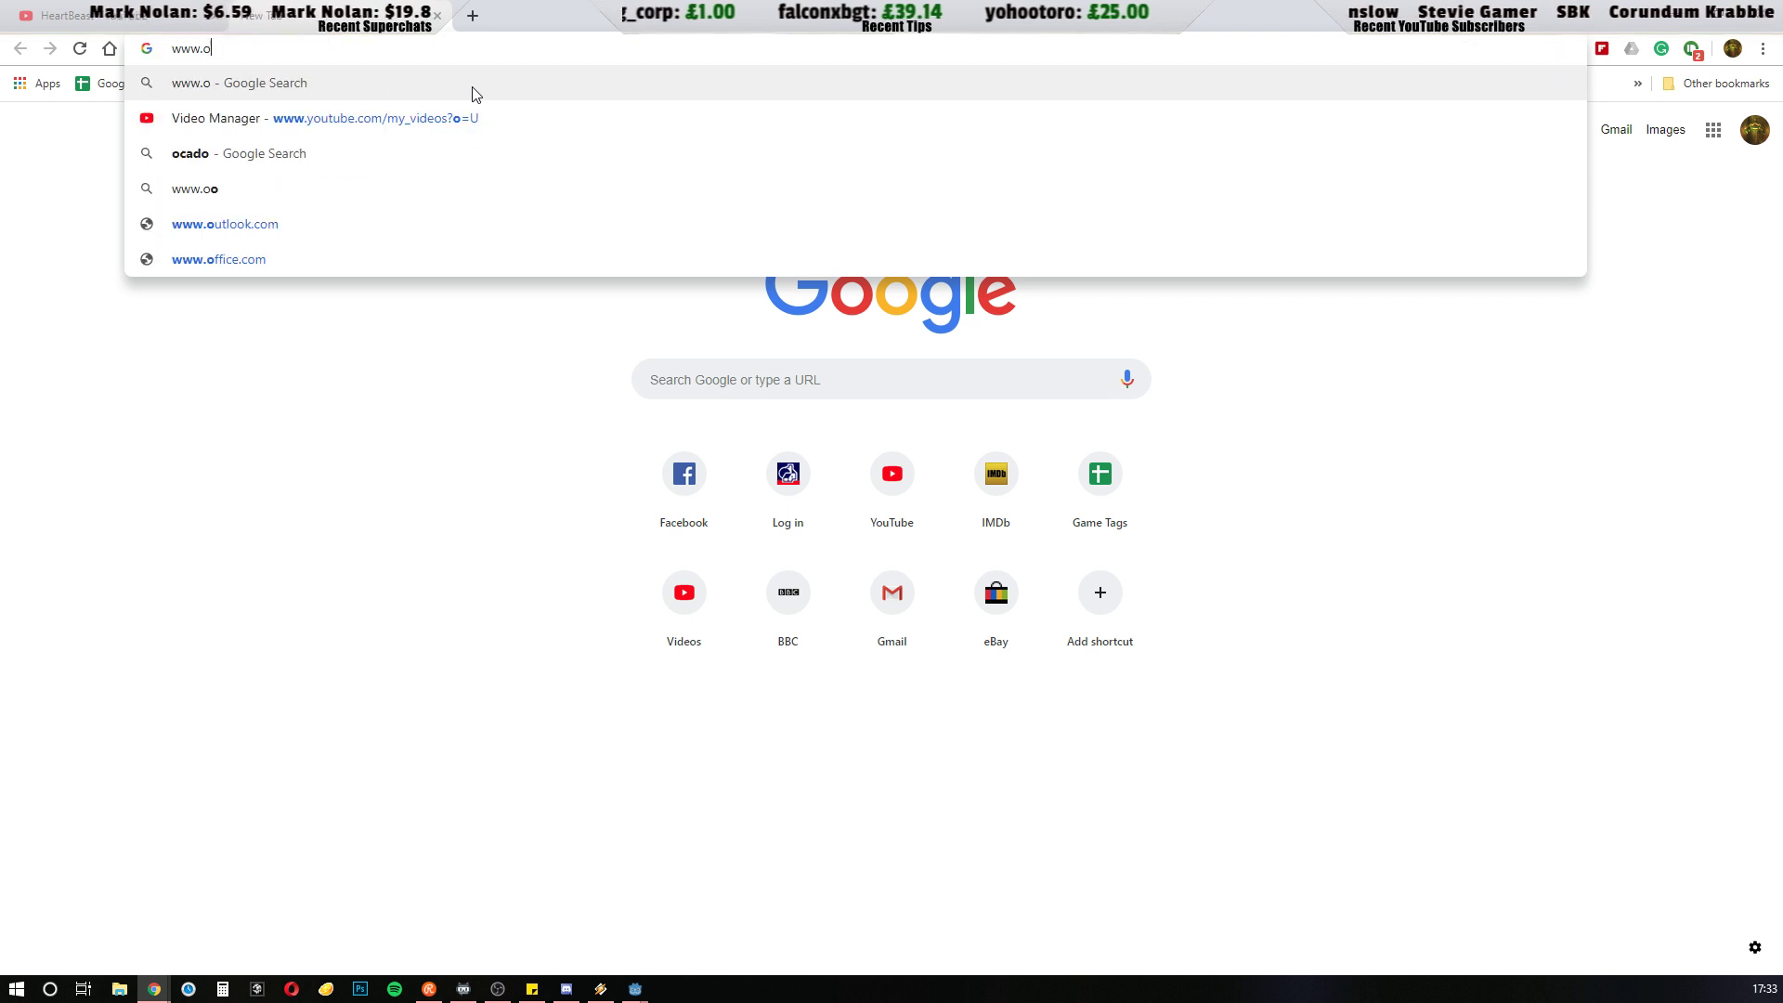
pyautogui.write('penpix')
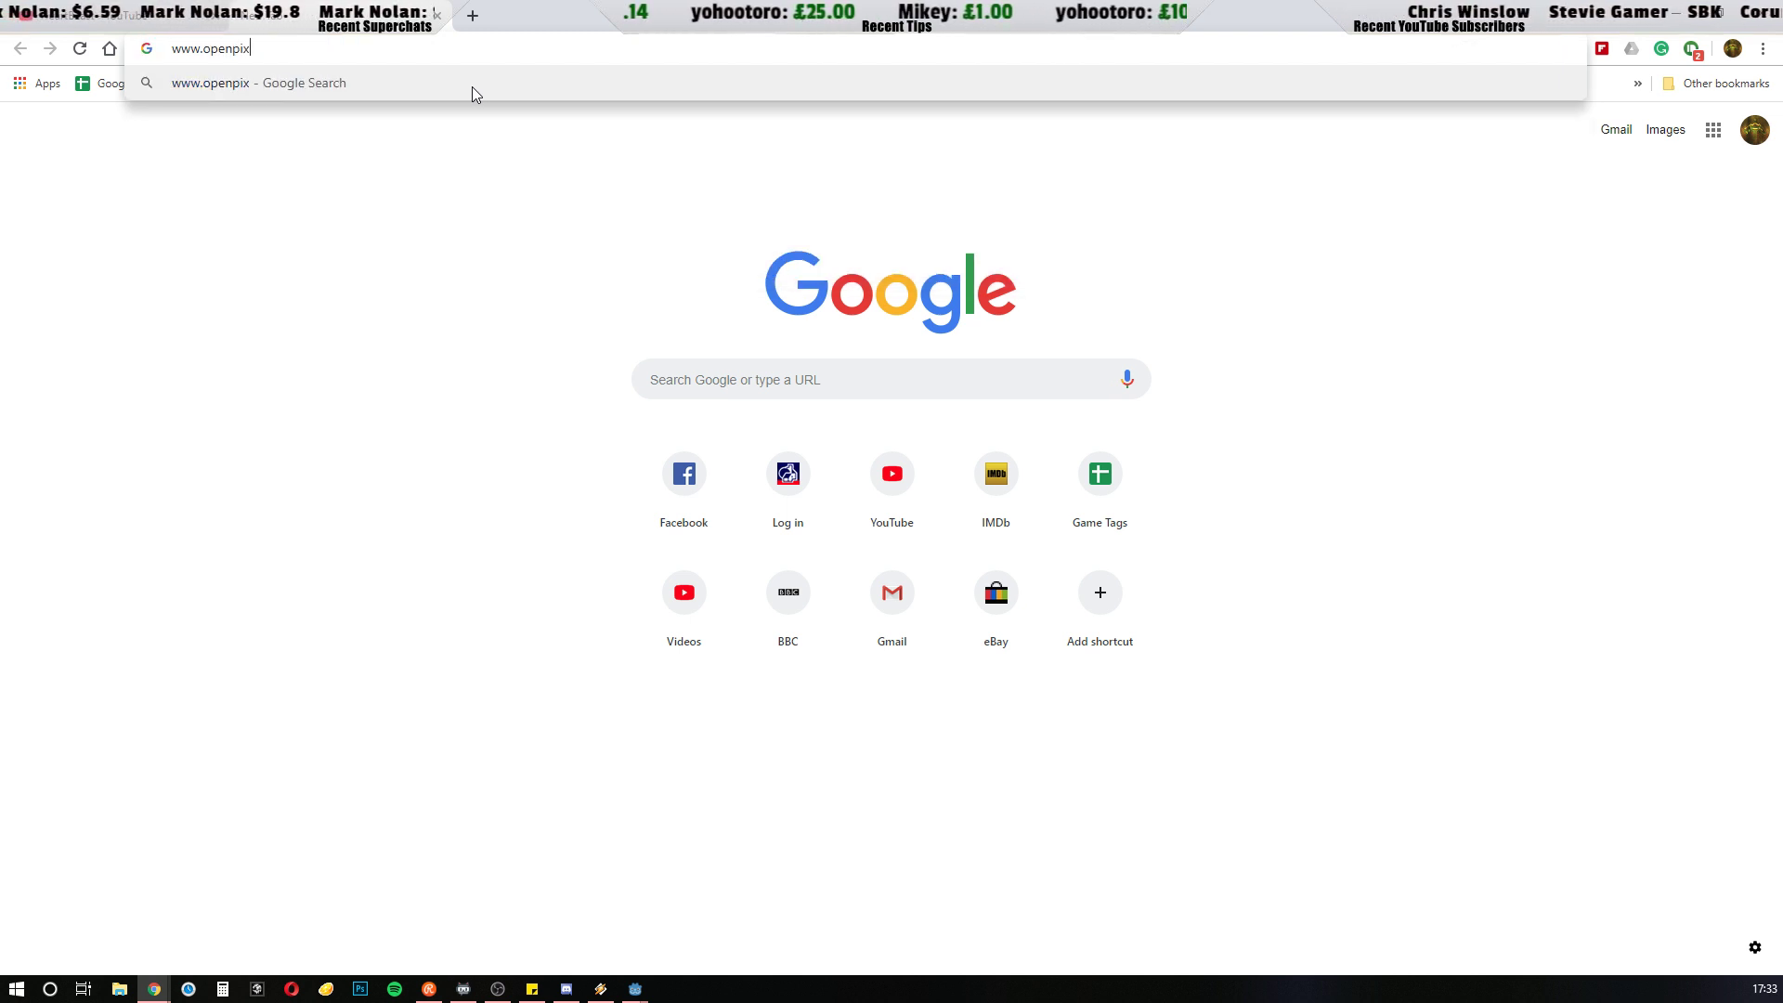
pyautogui.press('BackSpace')
pyautogui.write('e')
pyautogui.press('BackSpace')
pyautogui.press('BackSpace')
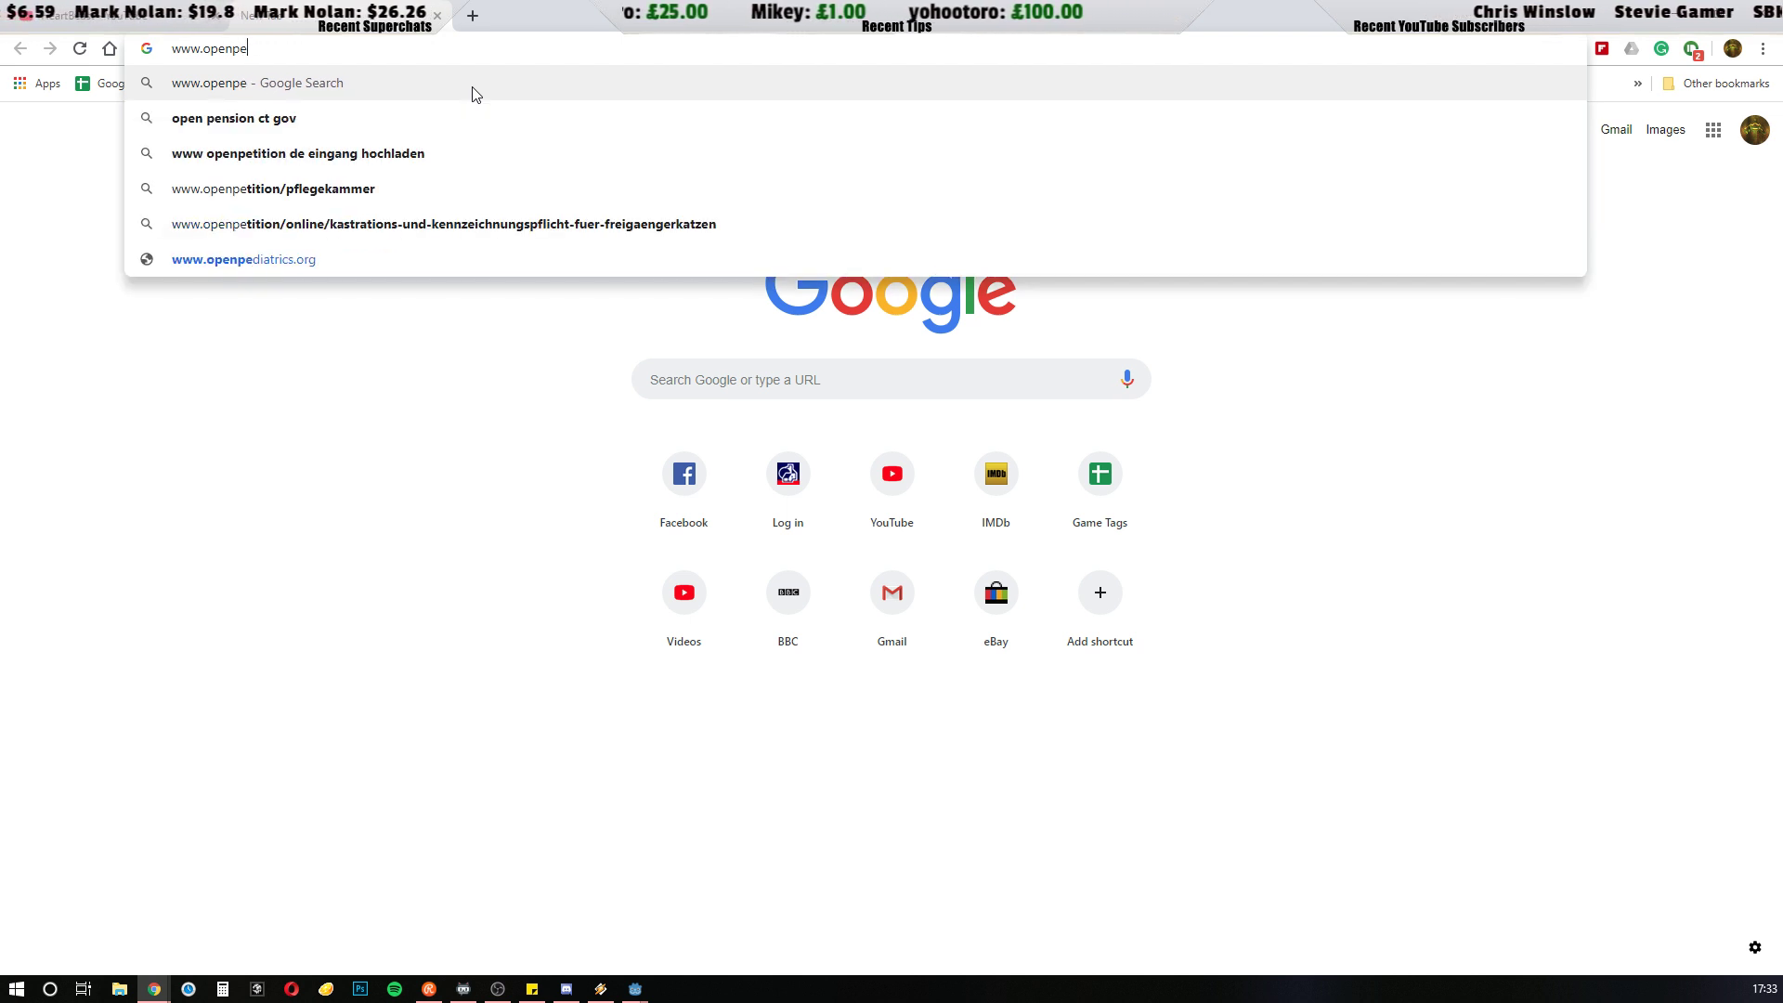
pyautogui.write('ixel')
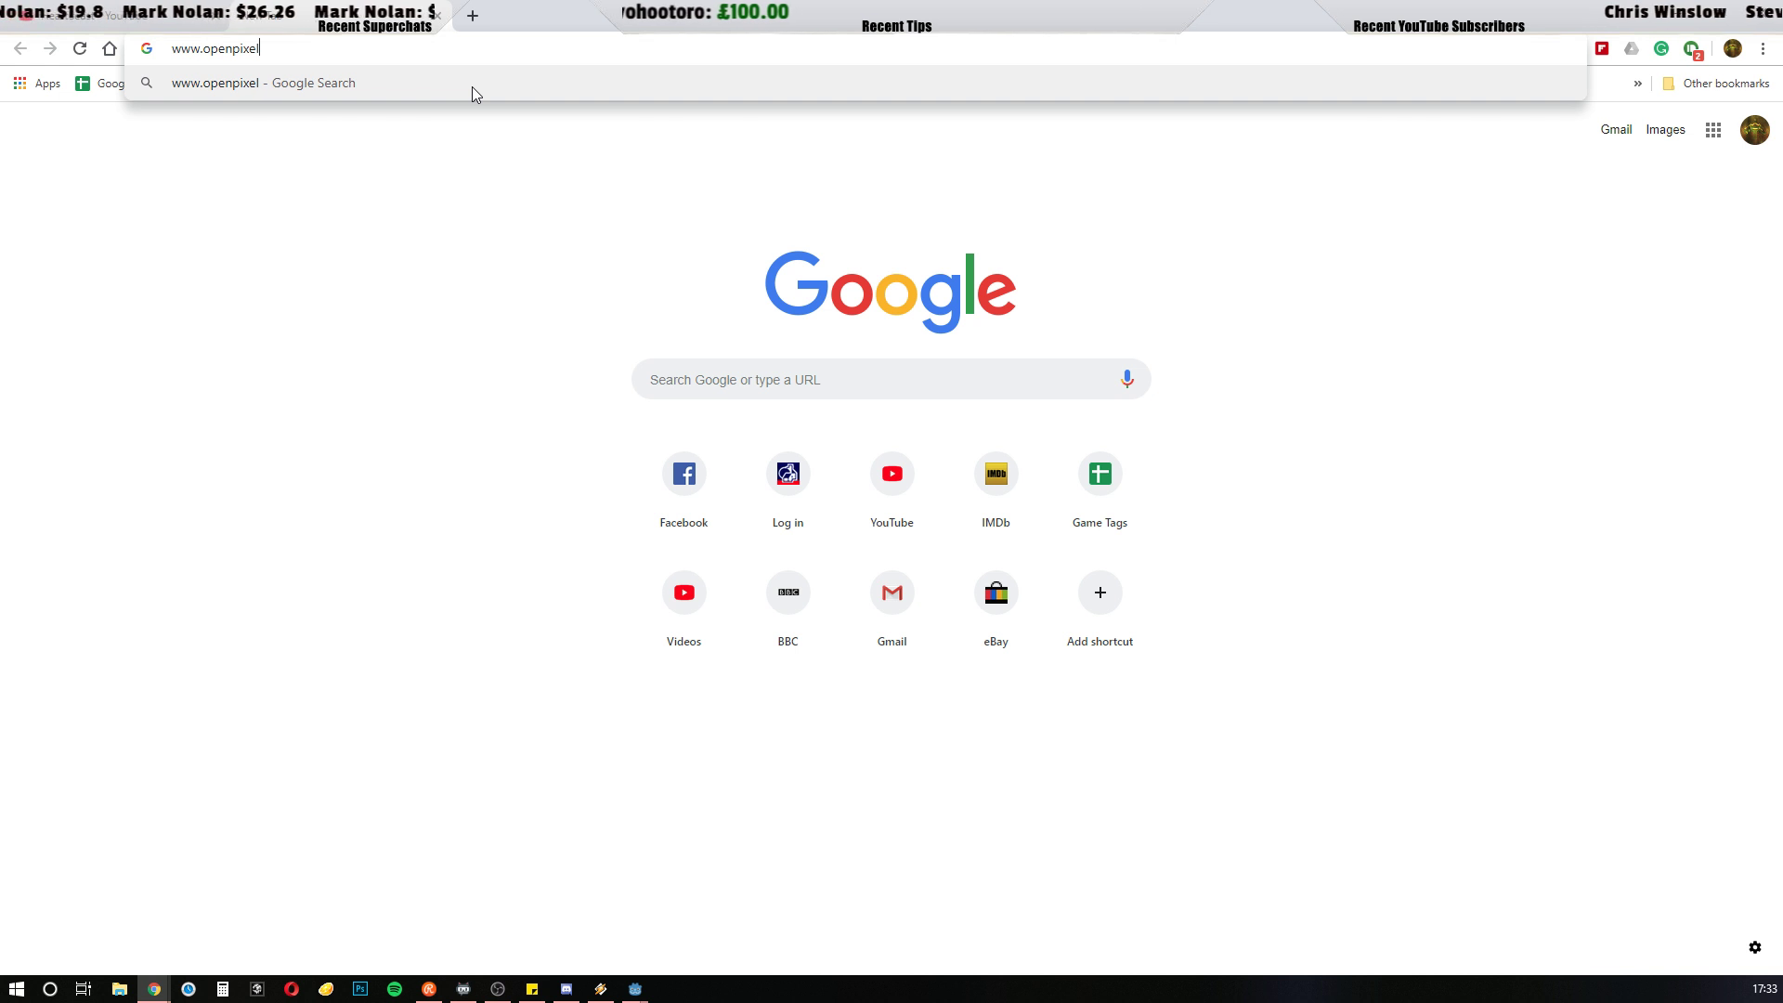
pyautogui.write('projec')
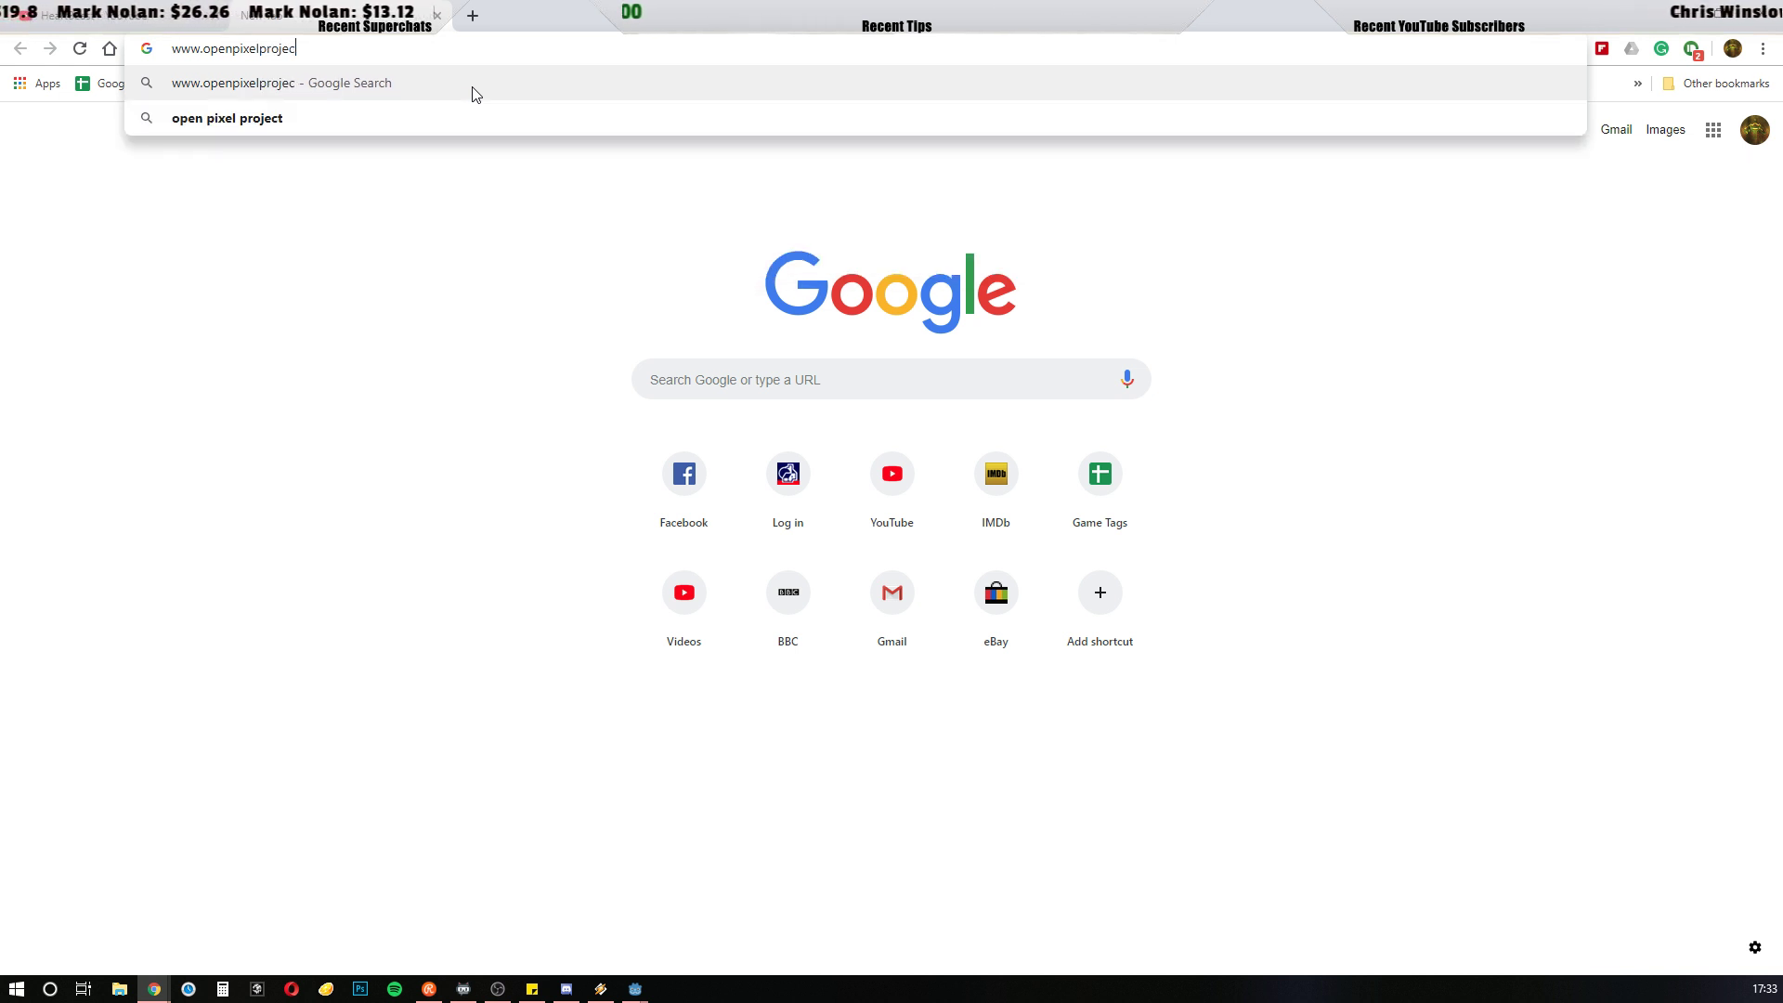
pyautogui.write('t.com')
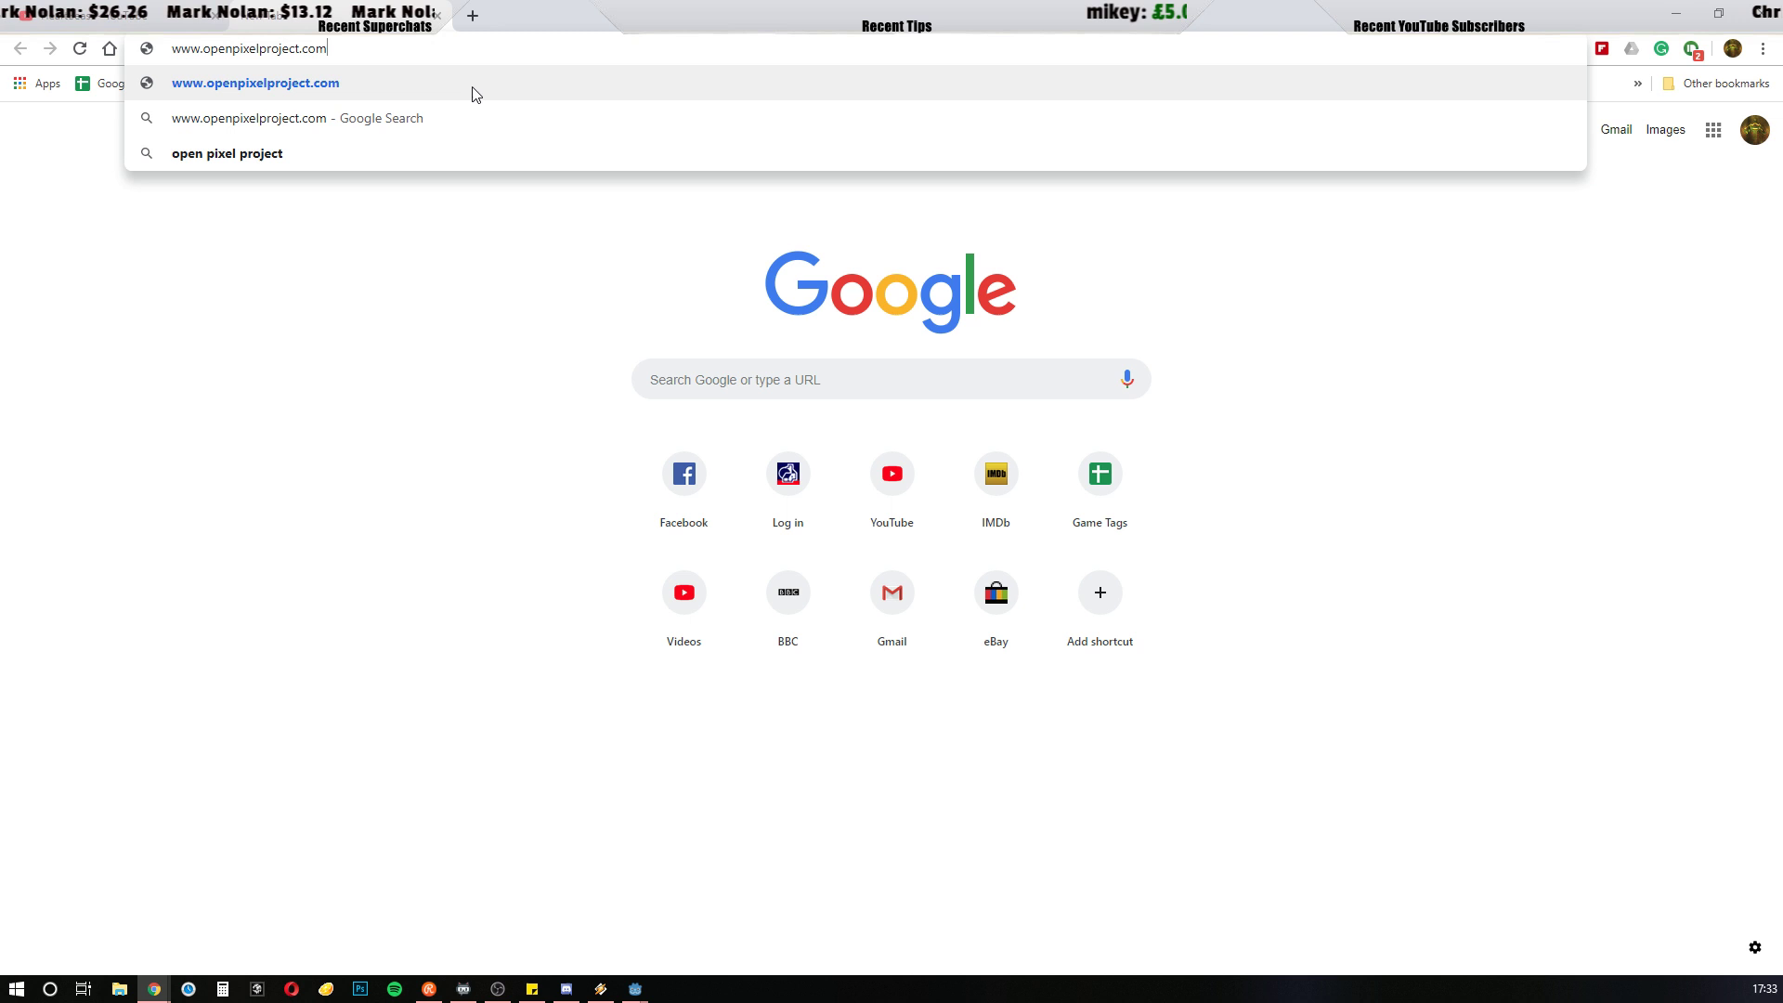
pyautogui.press('Return')
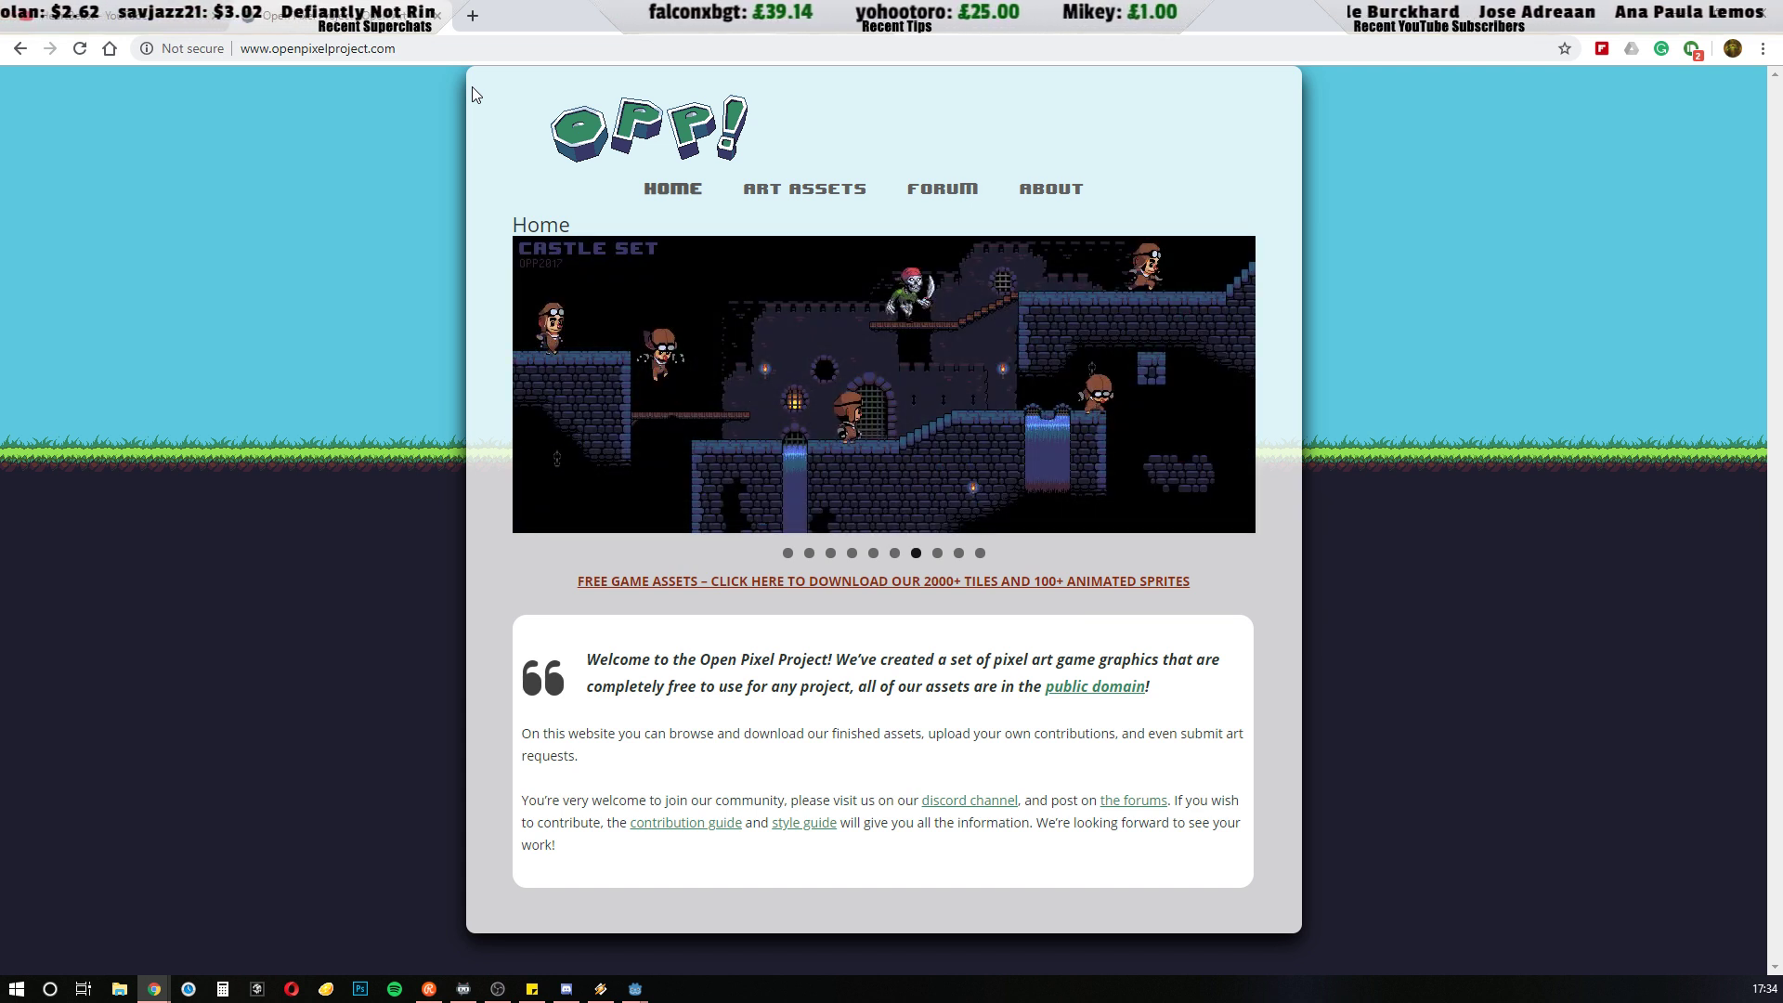
pyautogui.moveTo(361, 46); pyautogui.dragTo(244, 51)
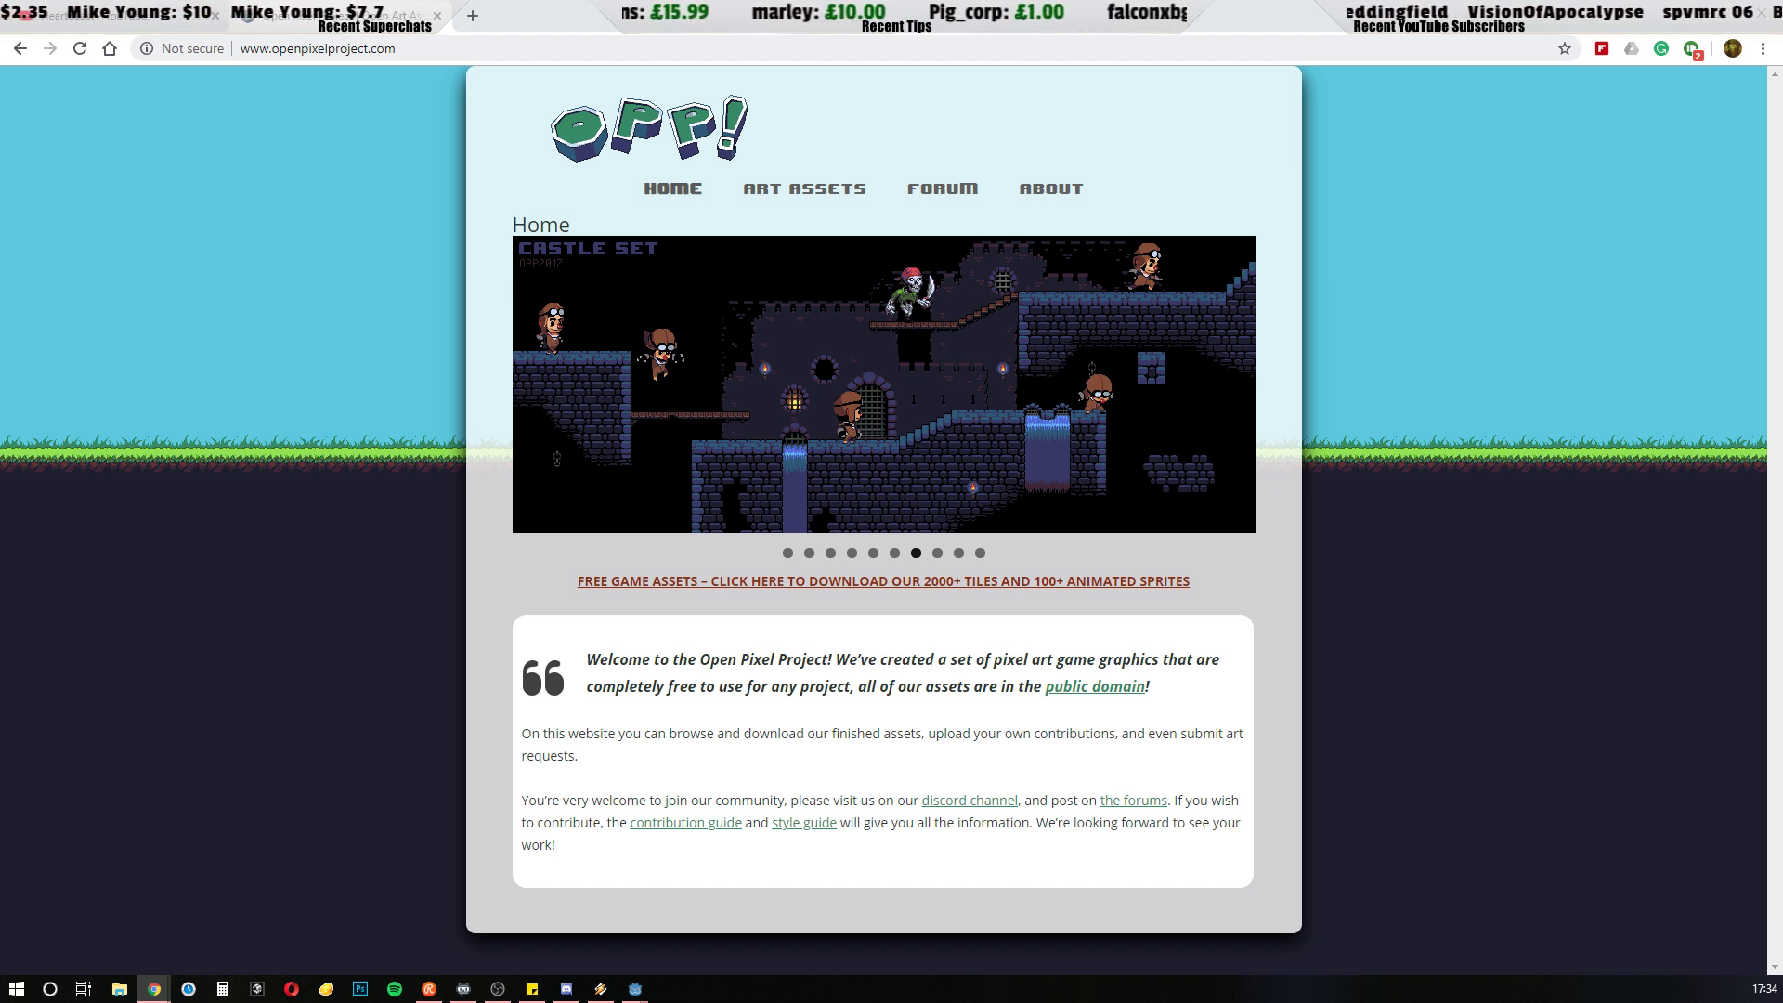
pyautogui.click(418, 44)
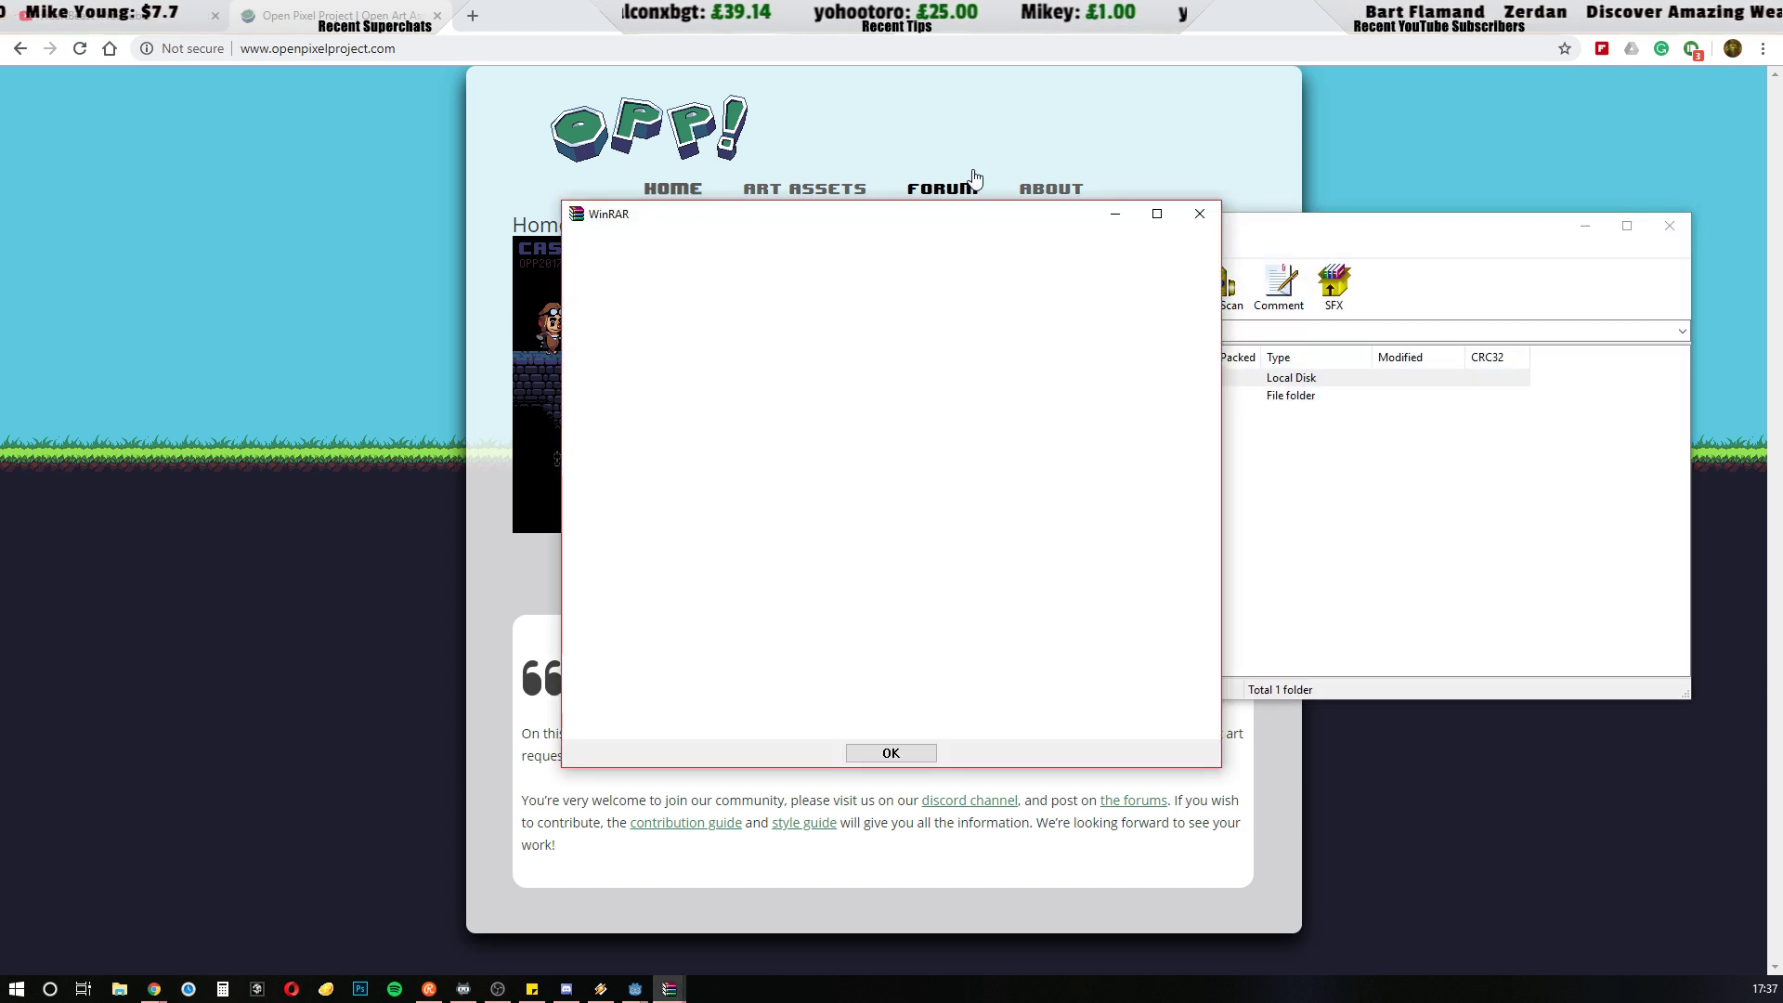
# Move the WinRAR notice and the Sprites.zip archive window off this screen, and minimize the browser to return to Godot
pyautogui.moveTo(829, 211); pyautogui.dragTo(318, 274)
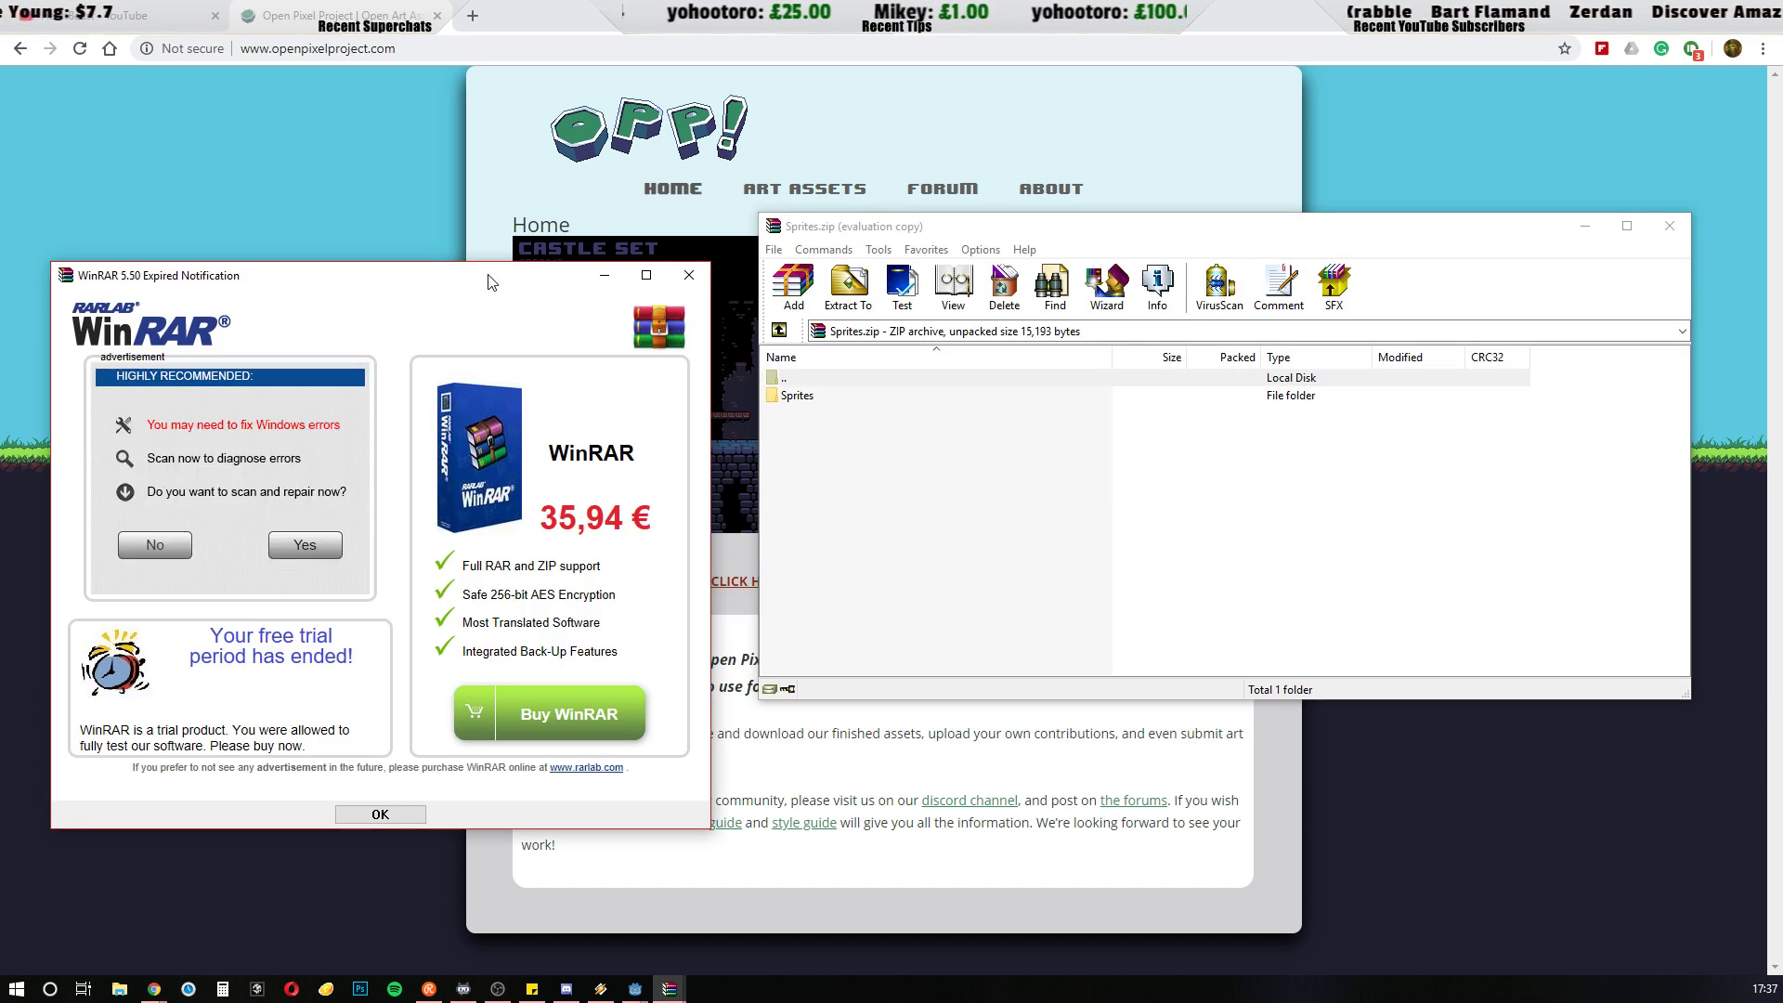
pyautogui.moveTo(489, 274); pyautogui.dragTo(2, 302)
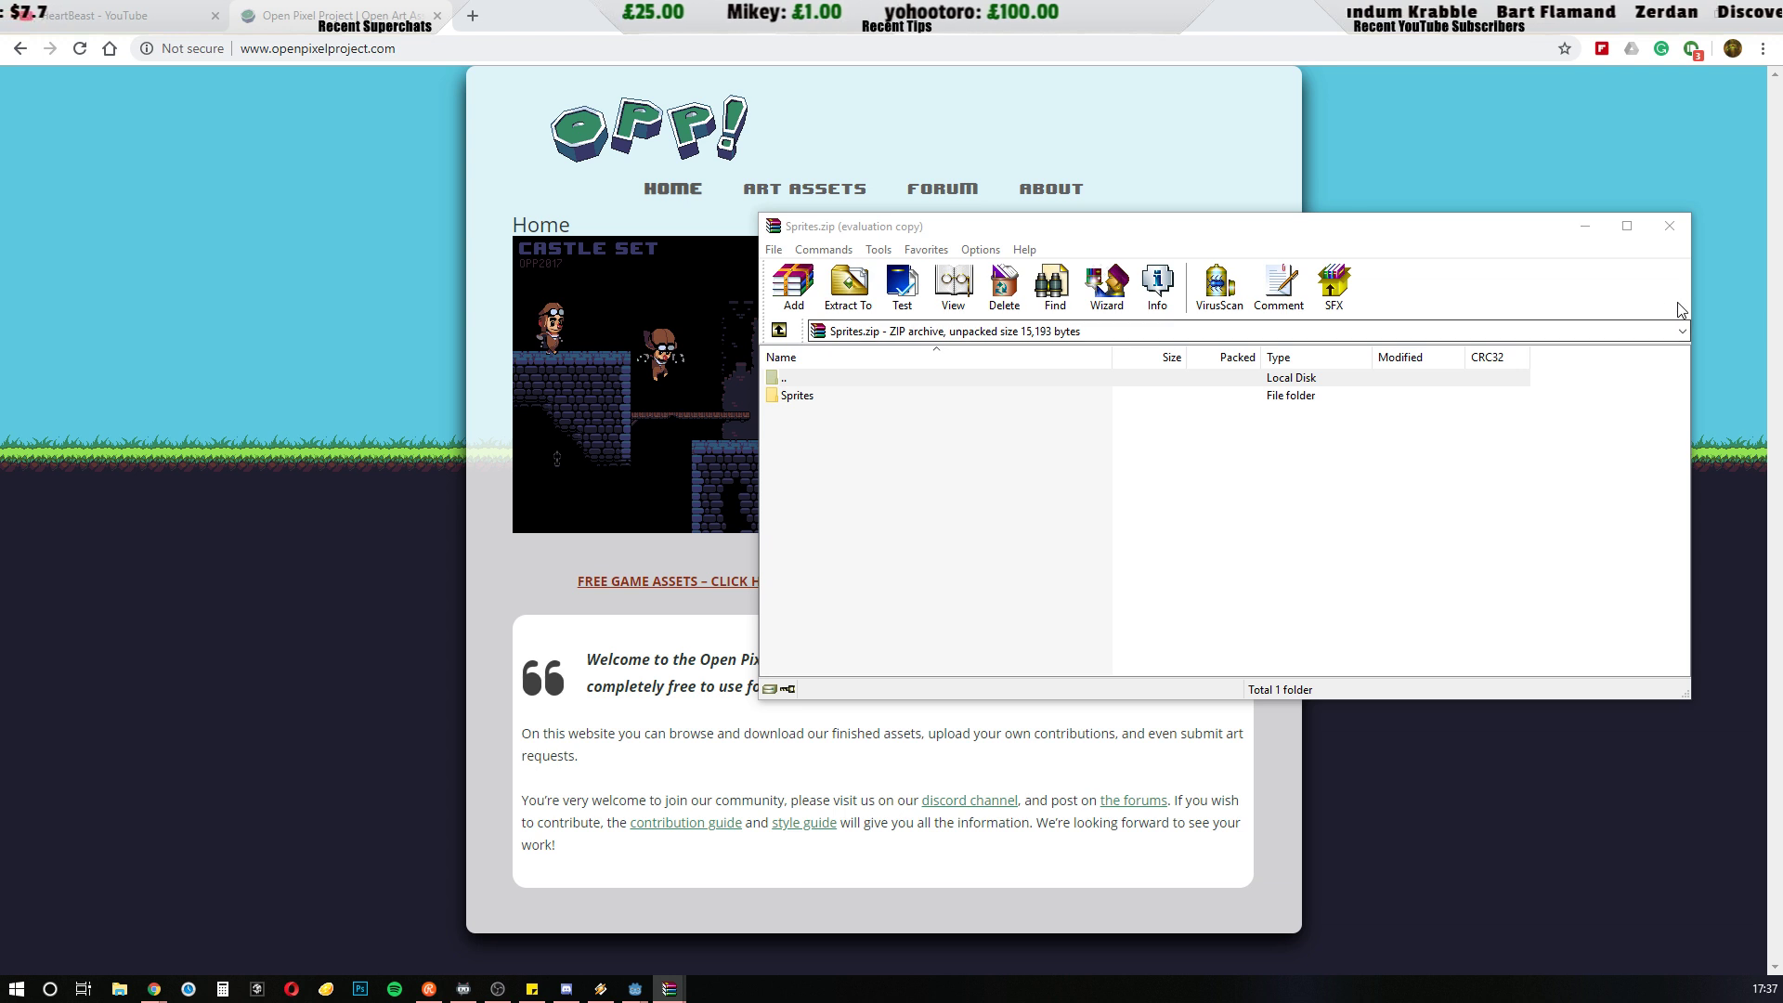
pyautogui.moveTo(1237, 233); pyautogui.dragTo(0, 269)
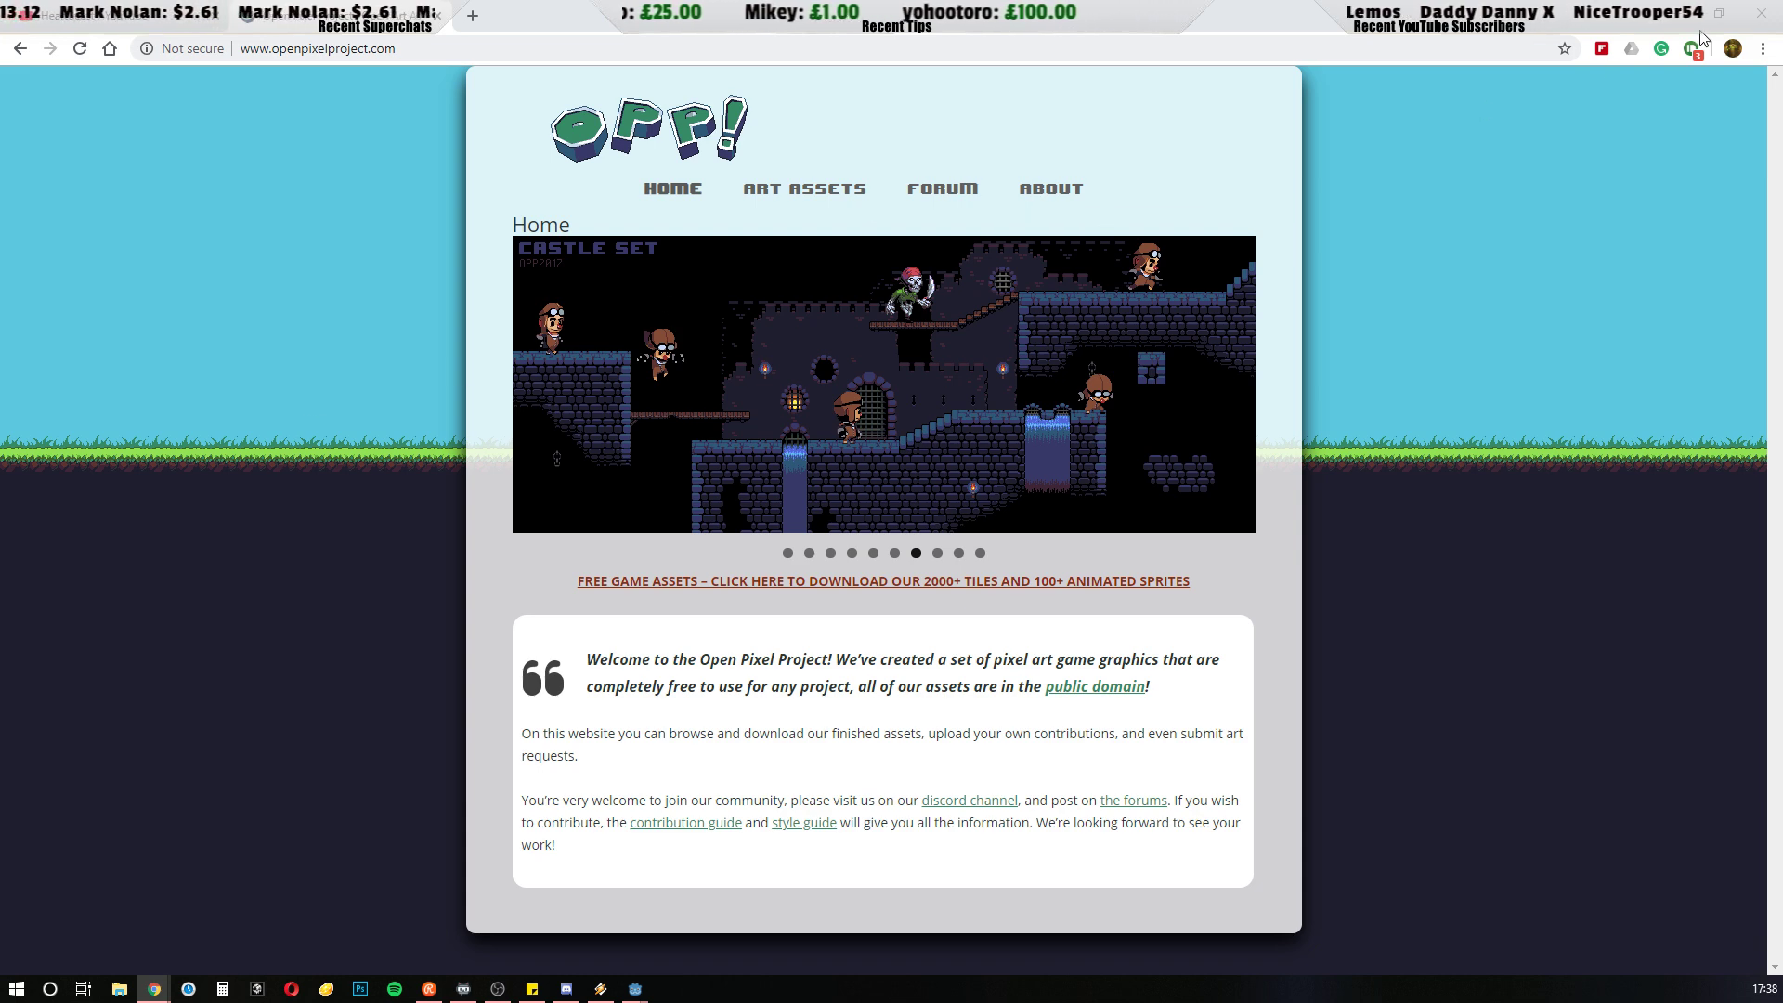
pyautogui.click(1677, 13)
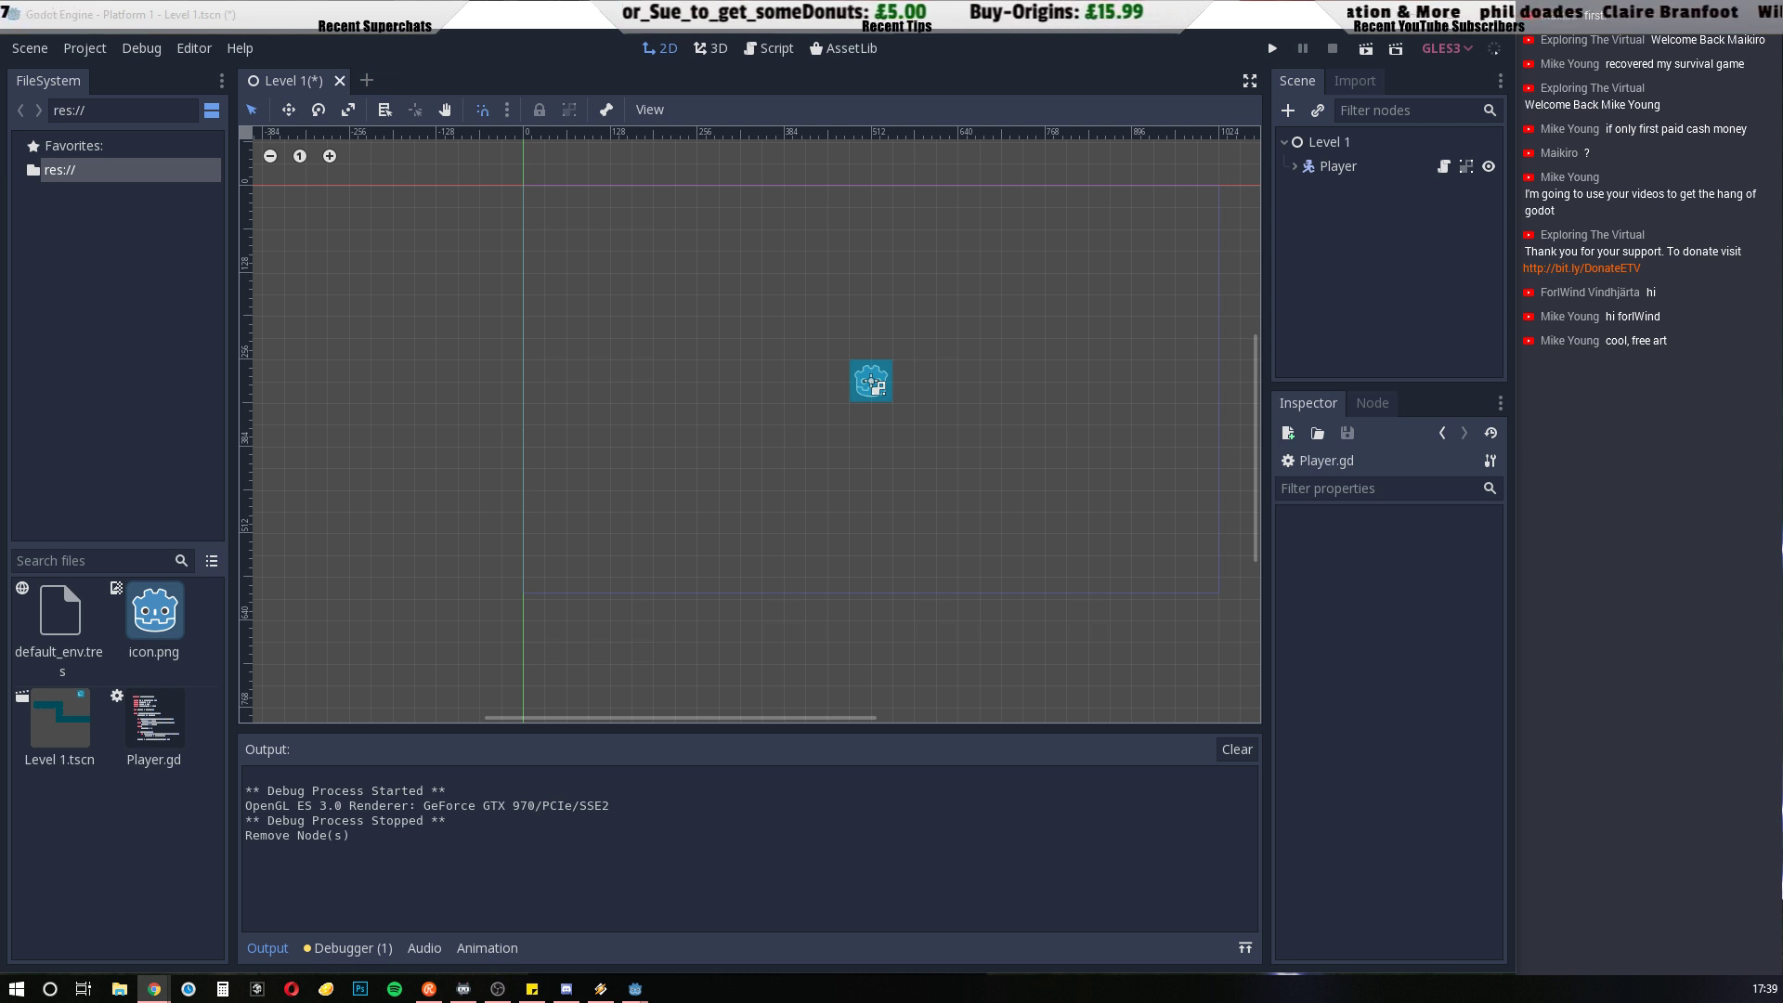
# Switch to File Explorer, browse to D:\GoDot\Platform 1\Sprites to check the extracted folders, and minimize the window
pyautogui.click(119, 988)
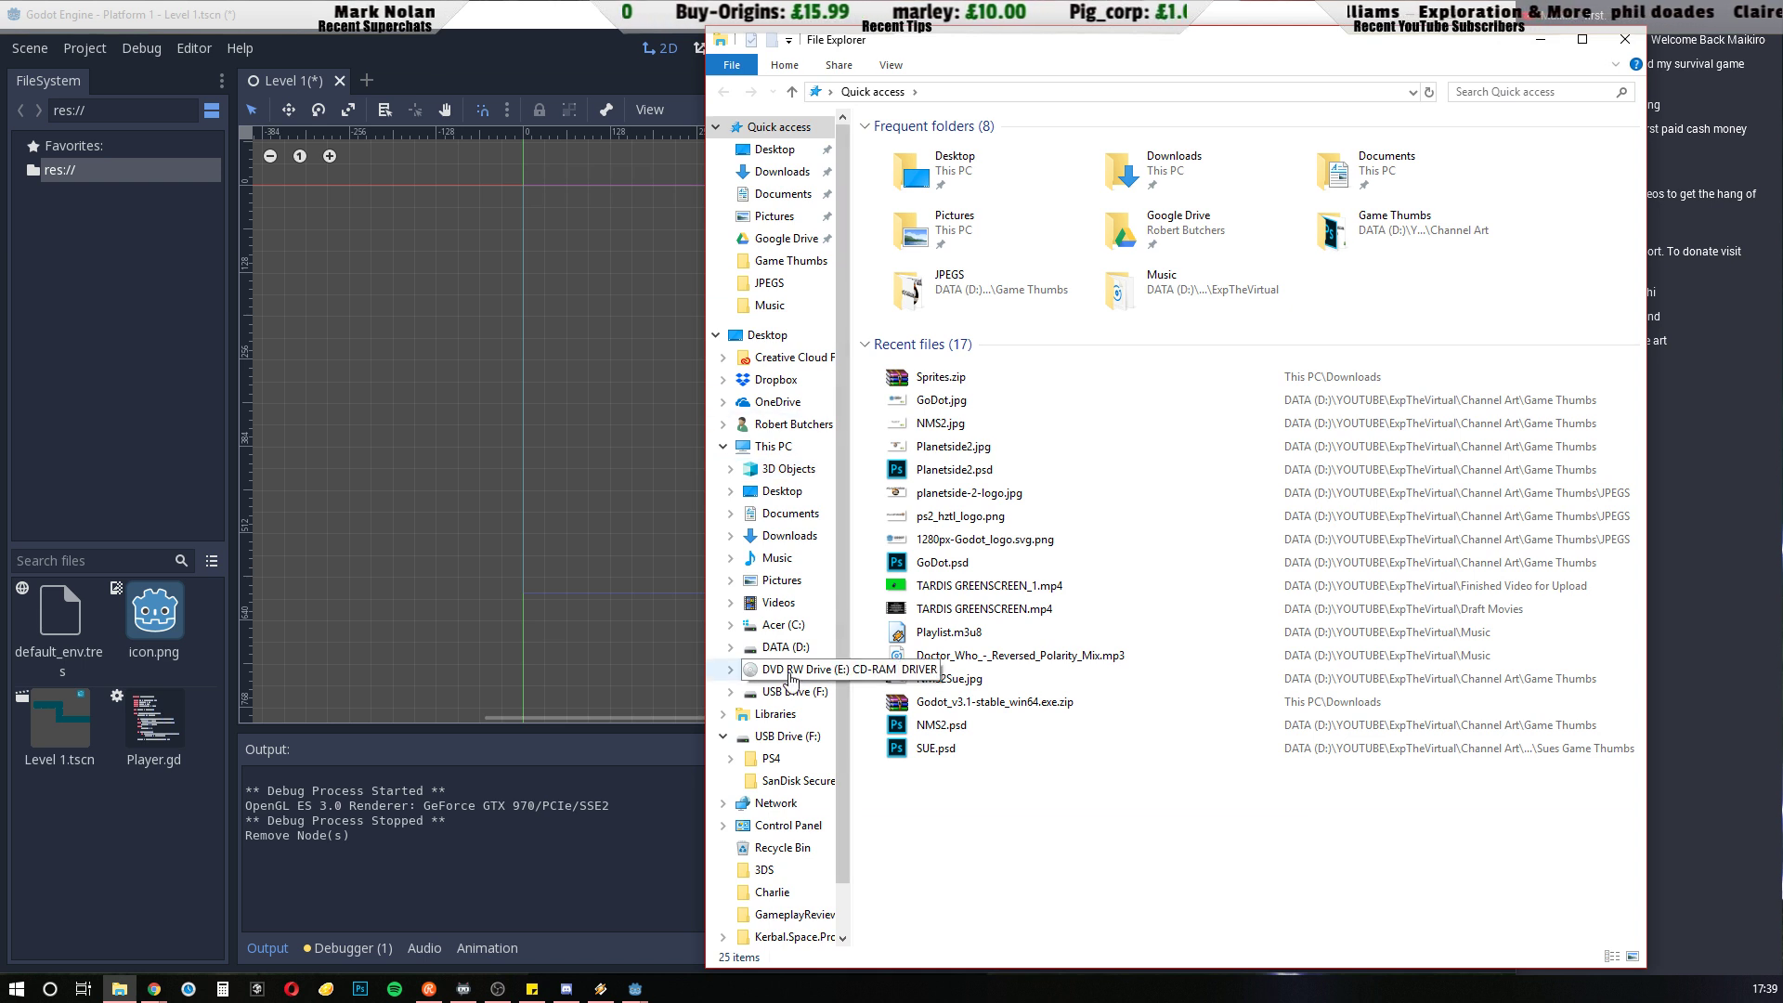
pyautogui.click(785, 646)
pyautogui.doubleClick(899, 267)
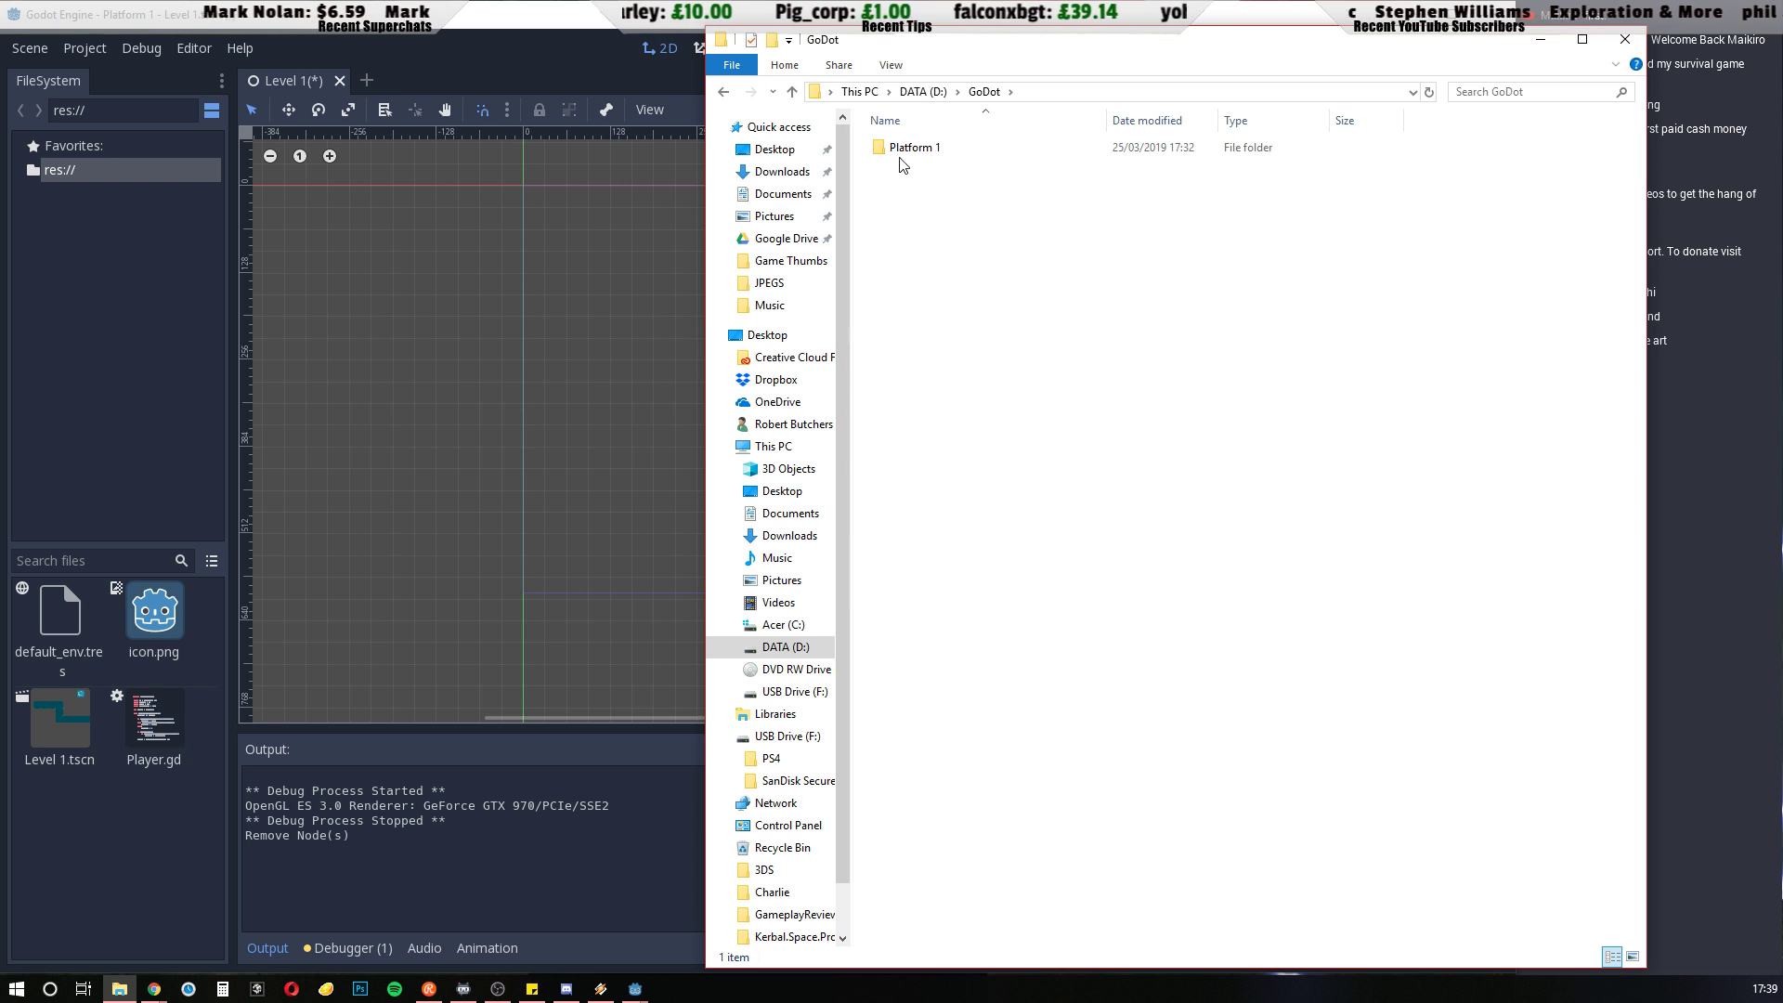
pyautogui.doubleClick(899, 151)
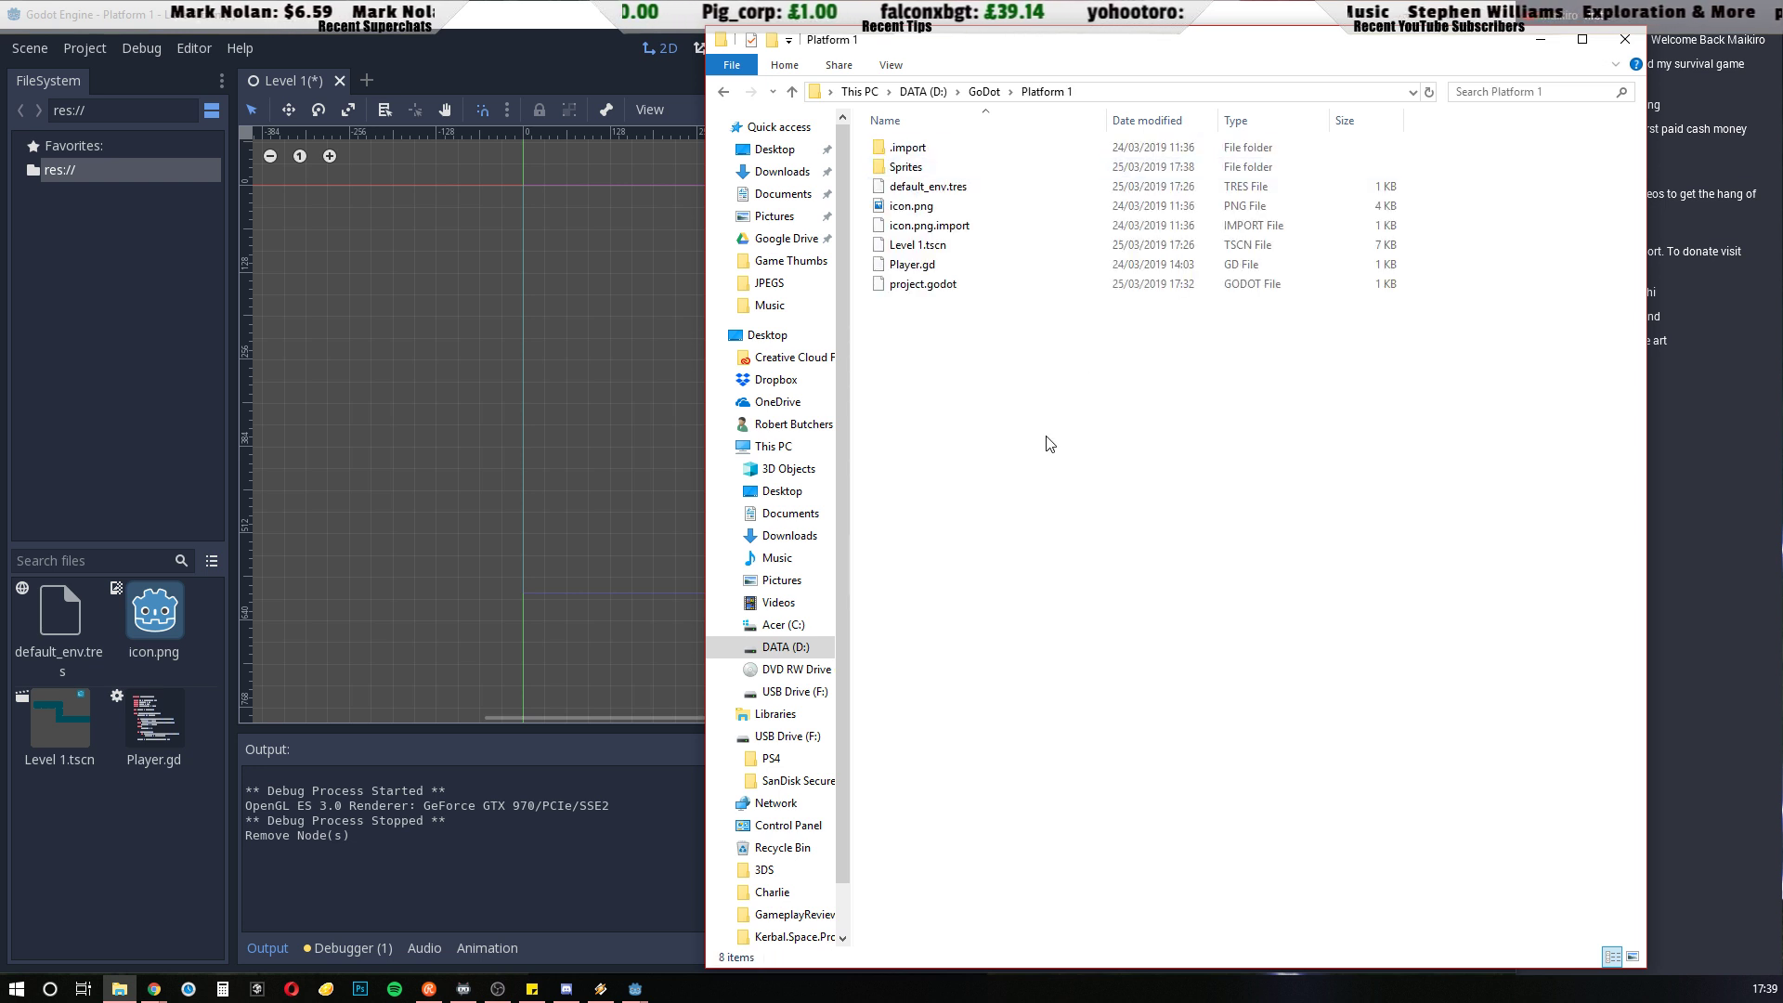
pyautogui.click(911, 171)
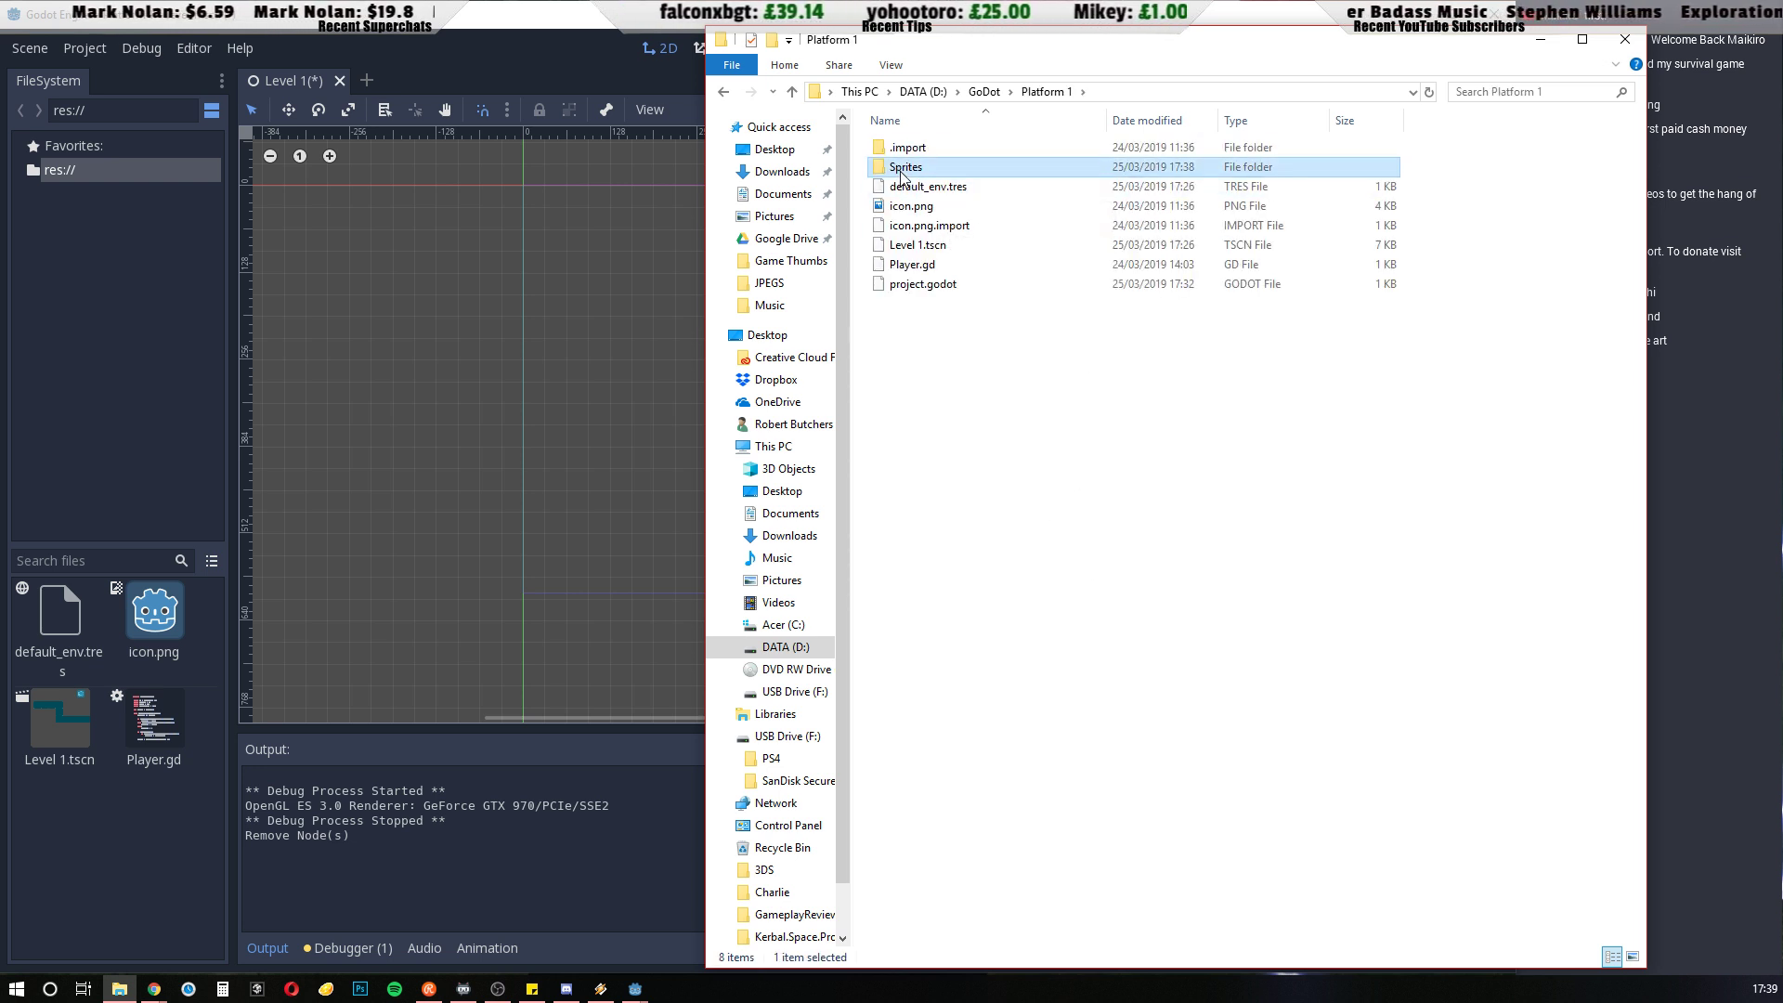
pyautogui.click(984, 91)
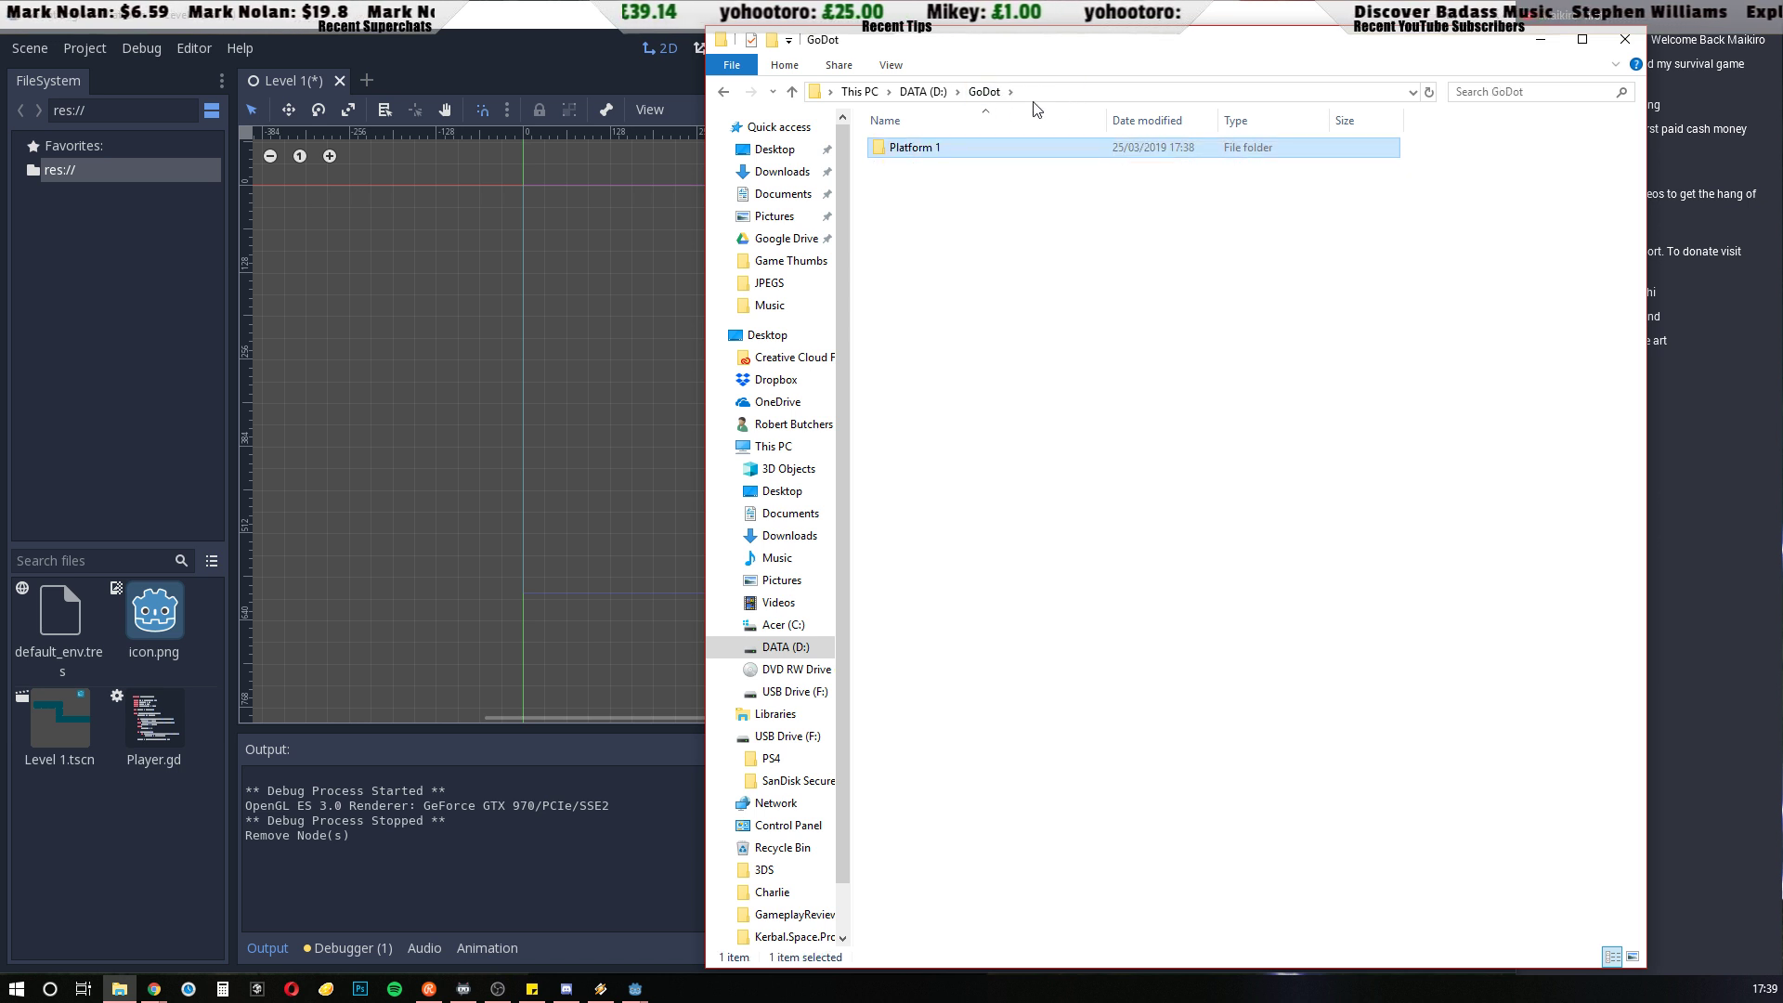
pyautogui.doubleClick(917, 148)
pyautogui.click(902, 170)
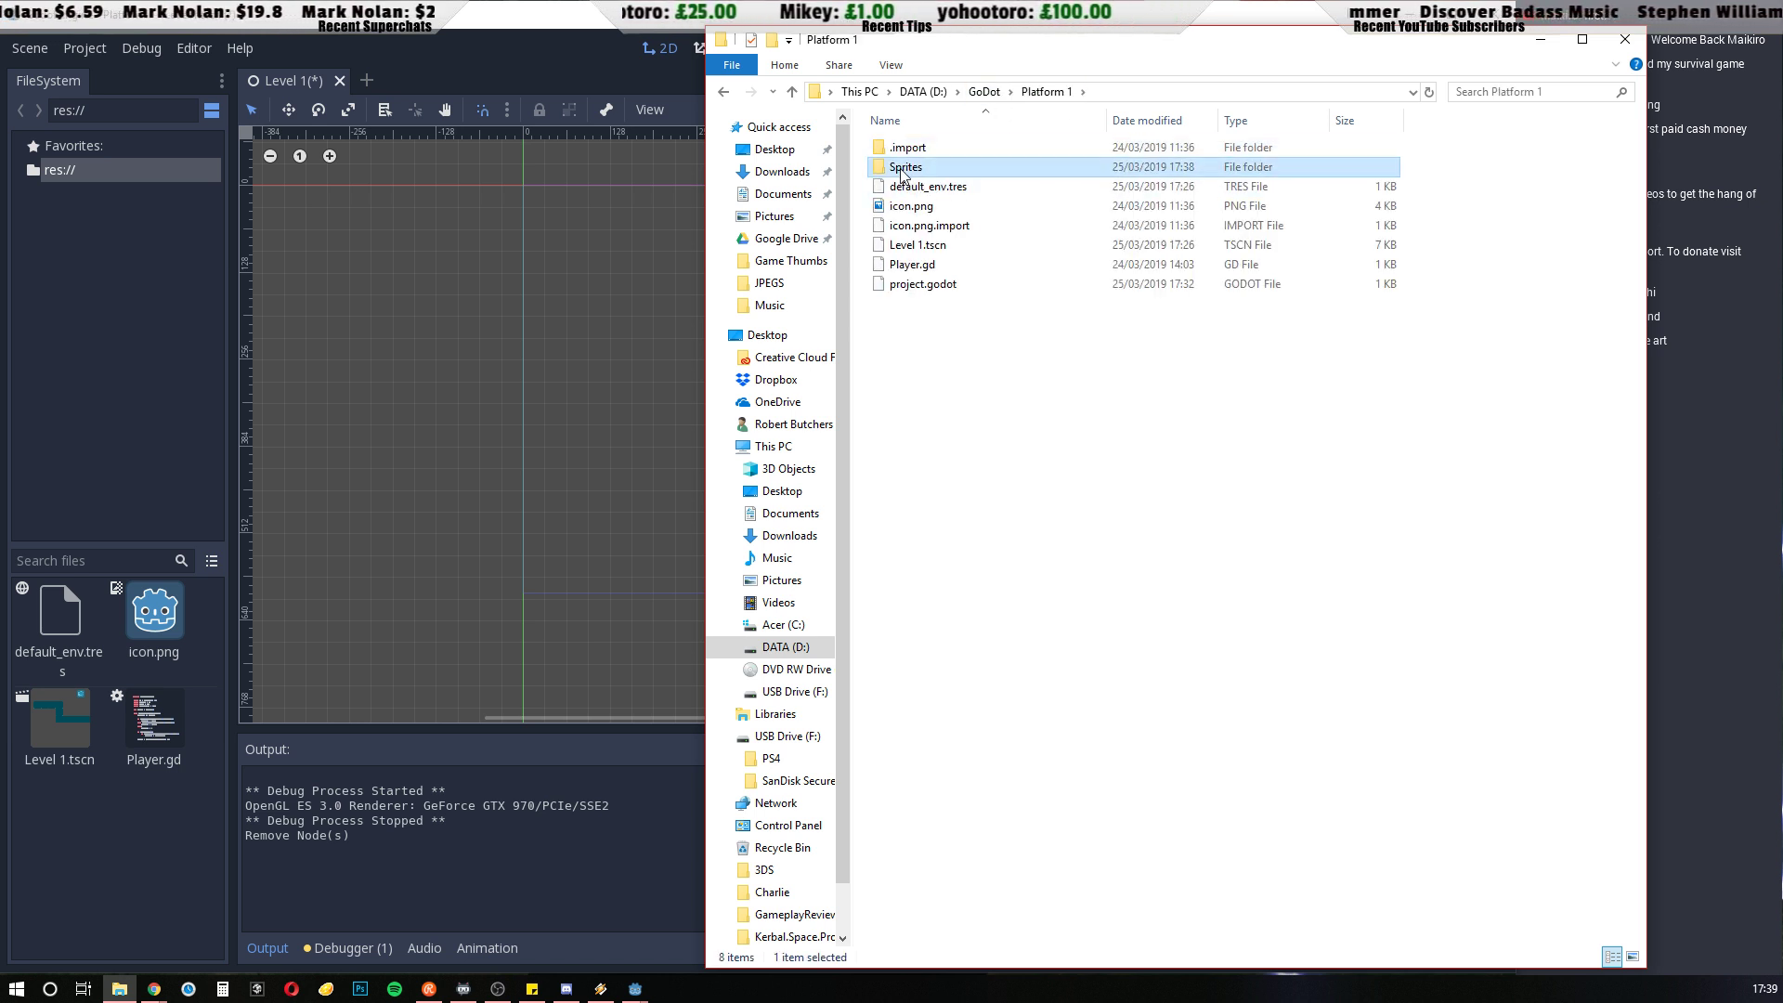
pyautogui.doubleClick(877, 169)
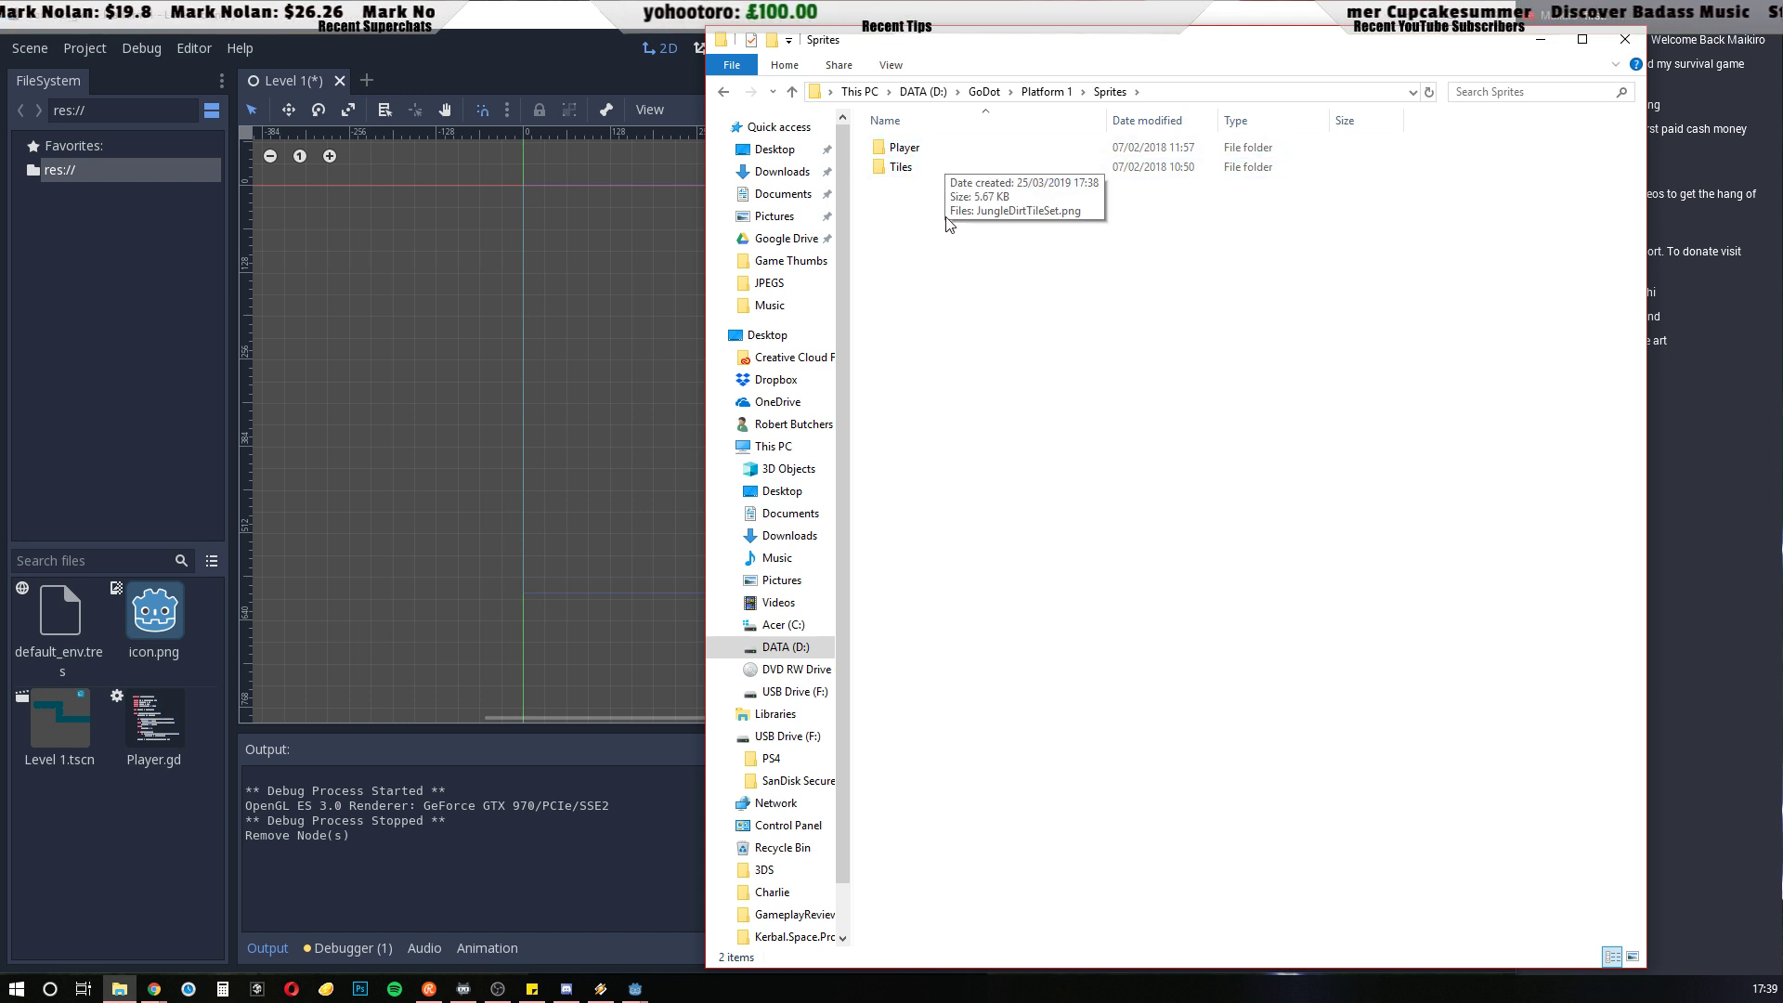
pyautogui.click(1540, 39)
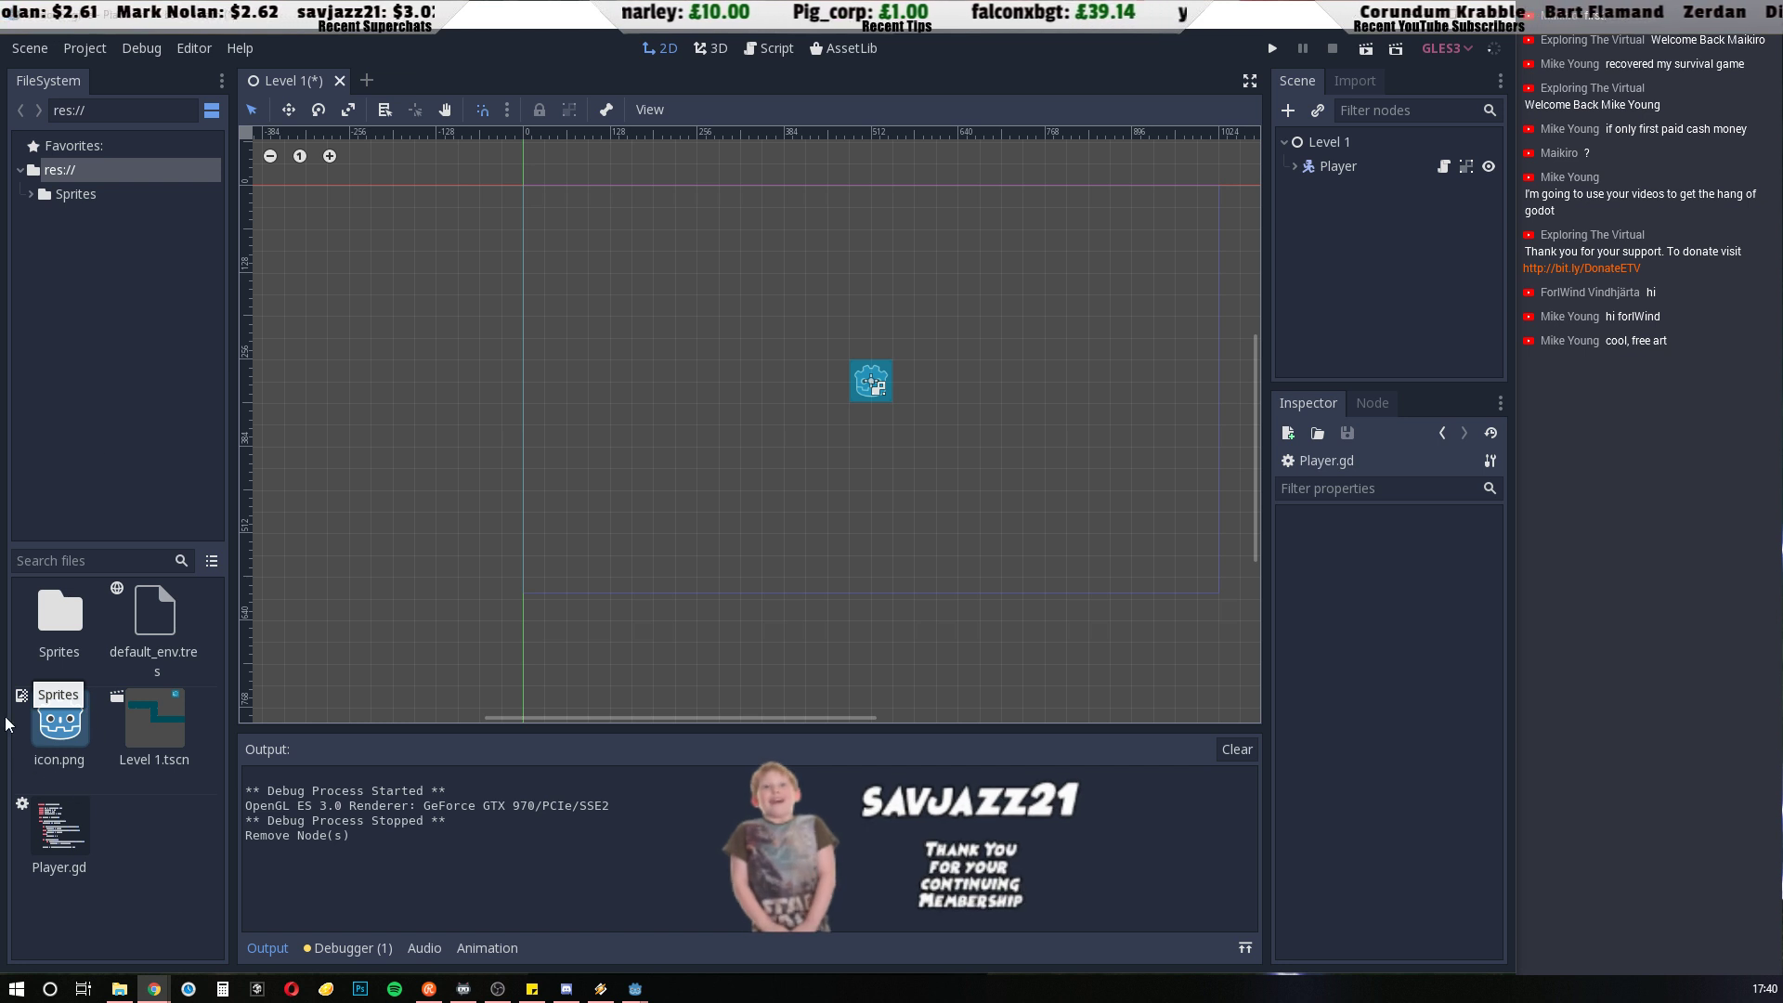
# Return to Godot and browse the project's Sprites/Player folder to review the imported player images
pyautogui.click(539, 65)
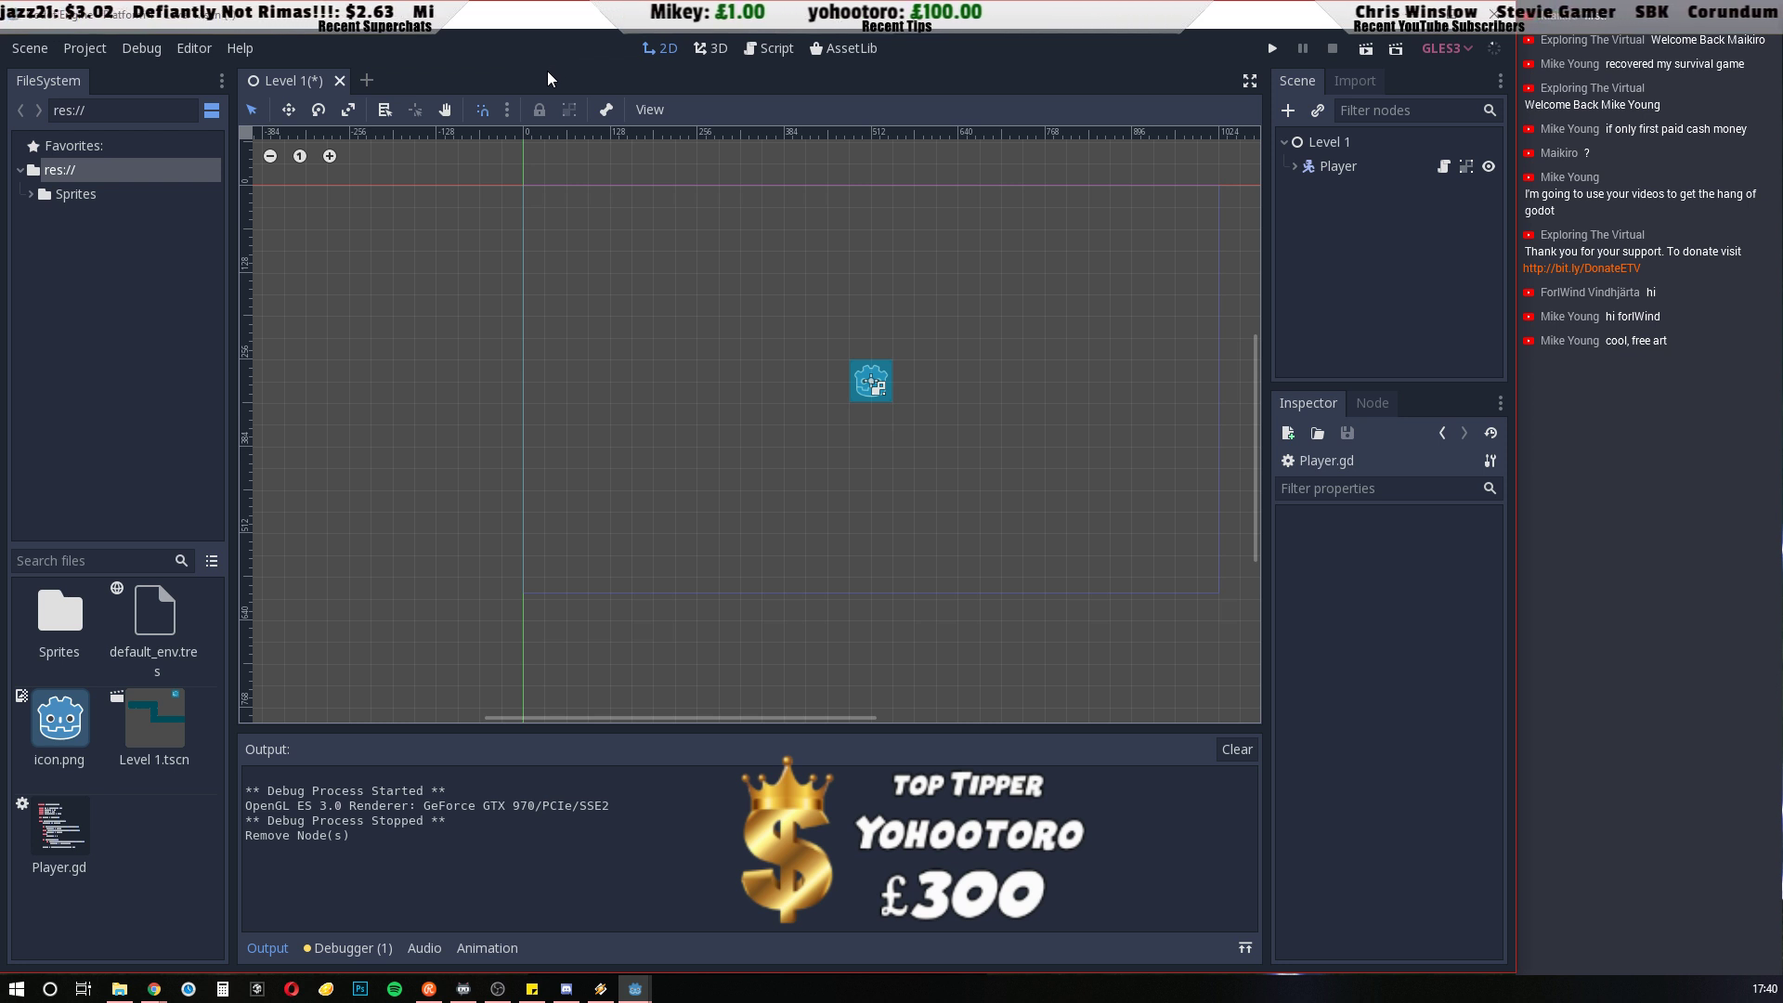
pyautogui.doubleClick(53, 622)
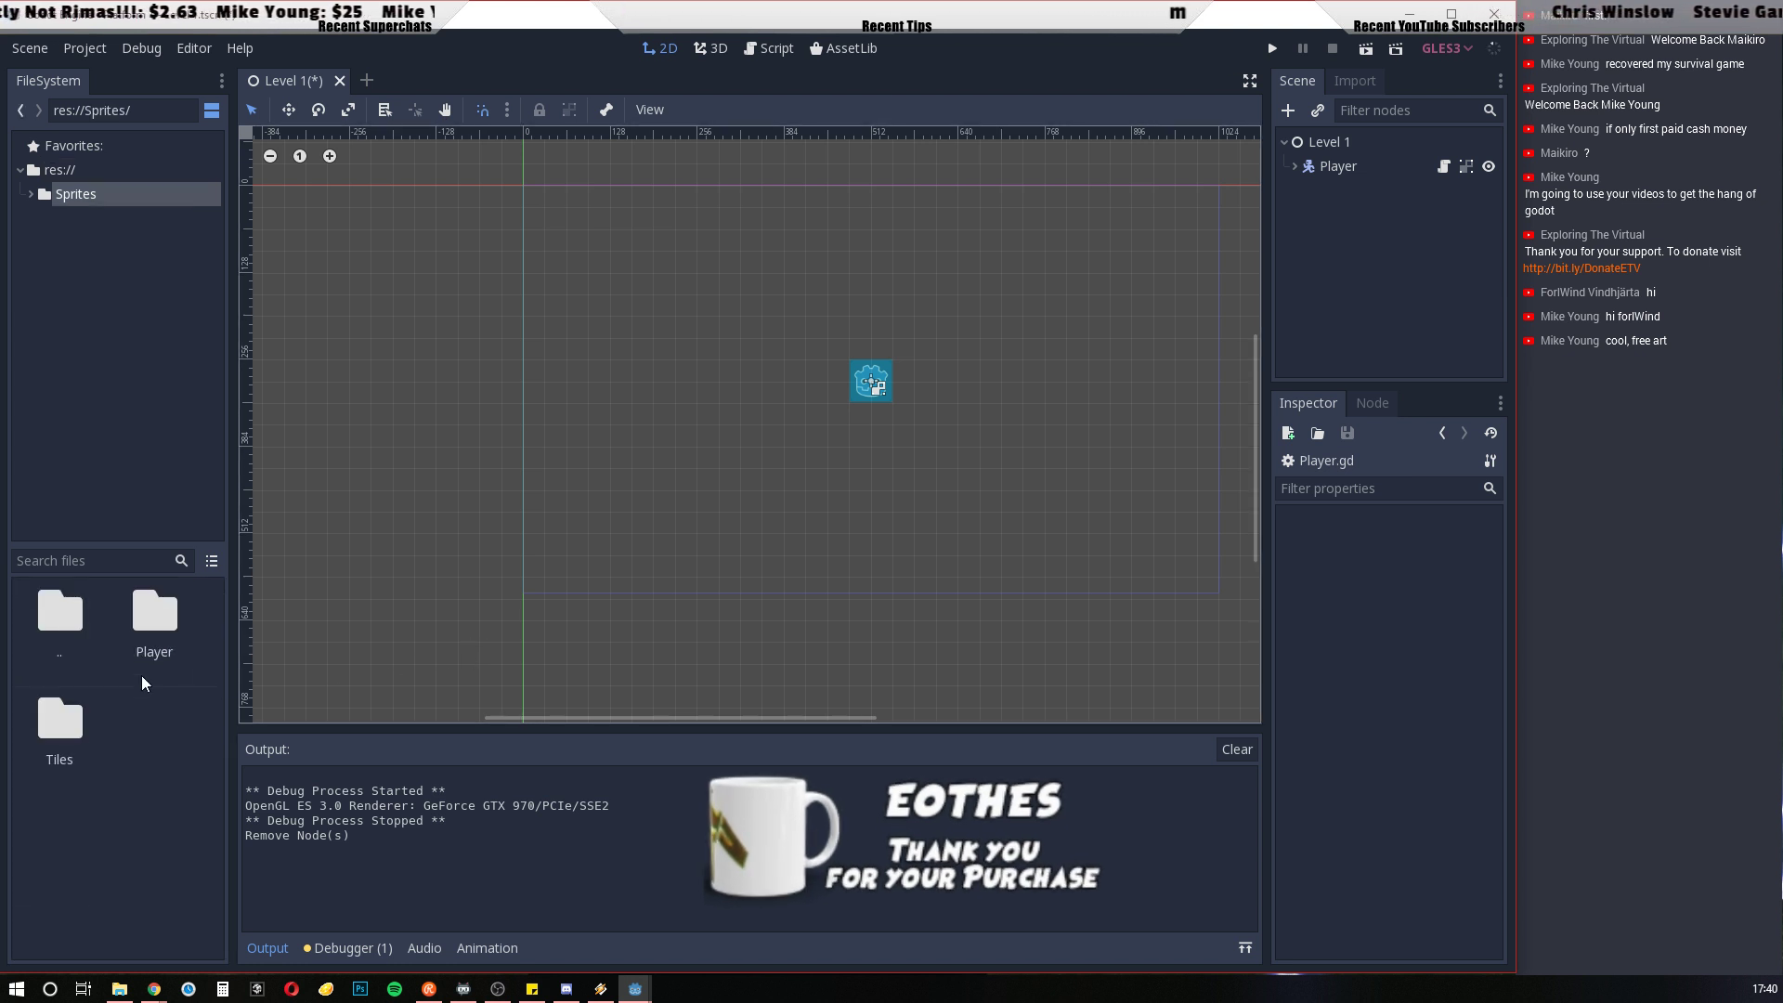
pyautogui.doubleClick(131, 628)
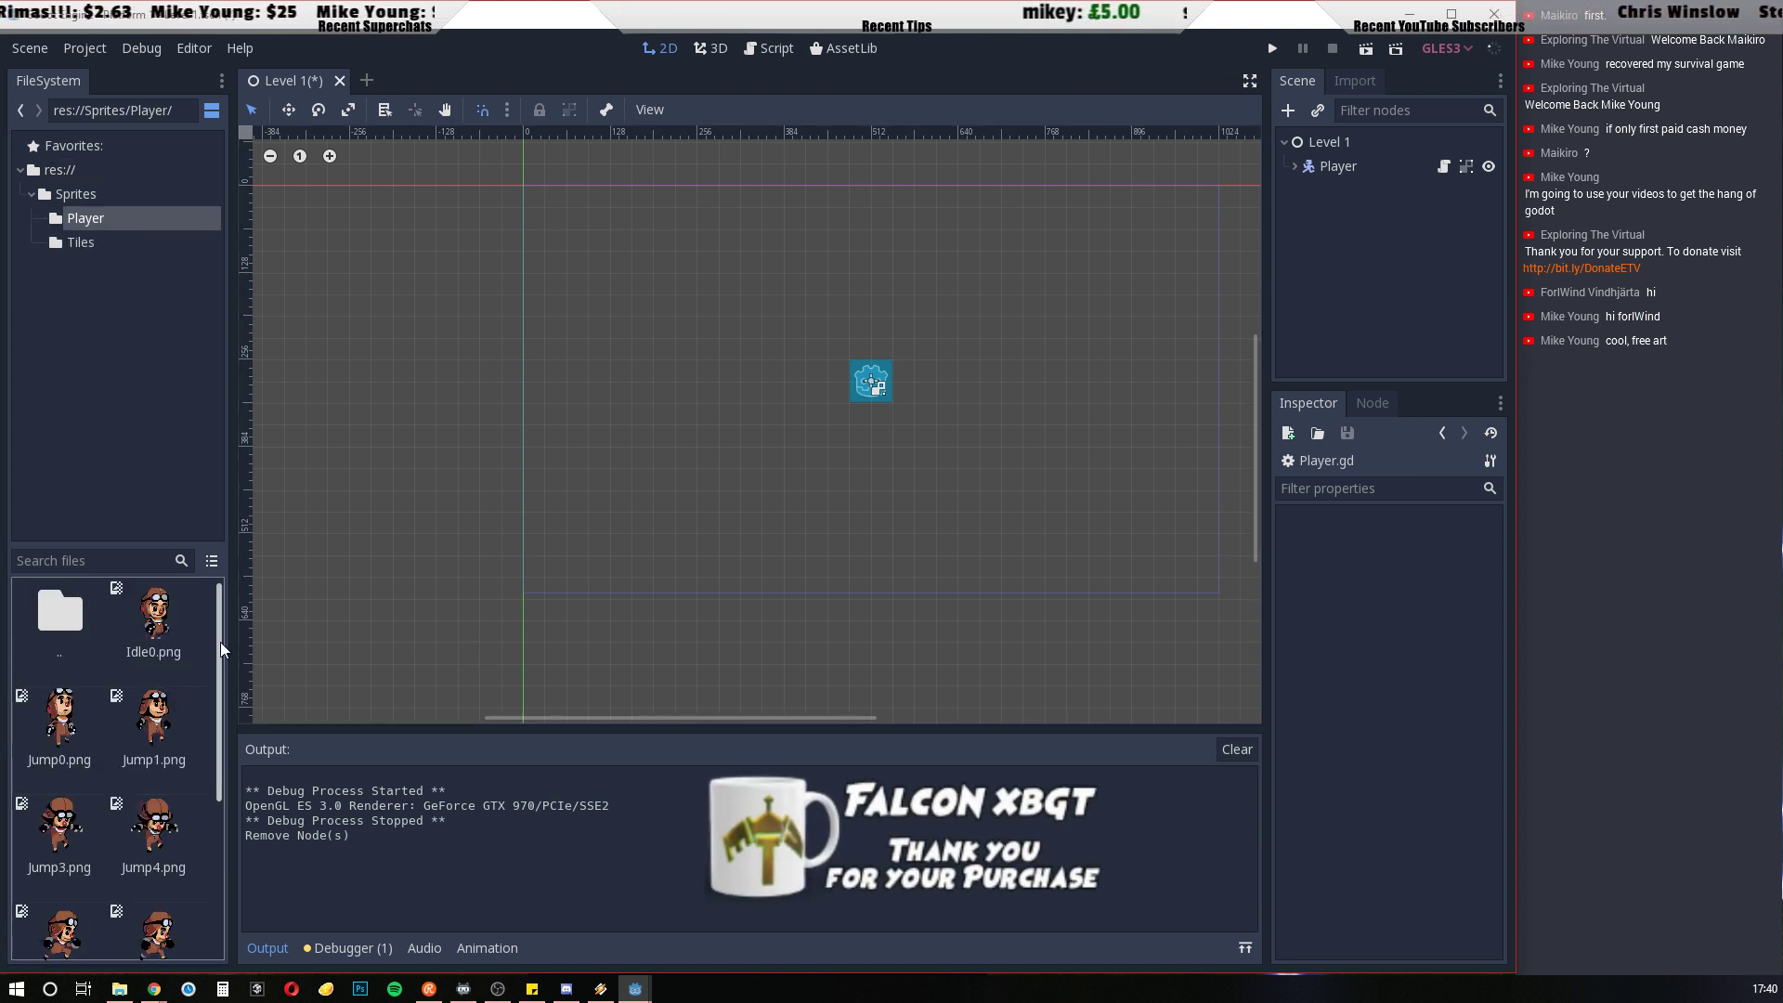
pyautogui.scroll(-2, 221, 650)
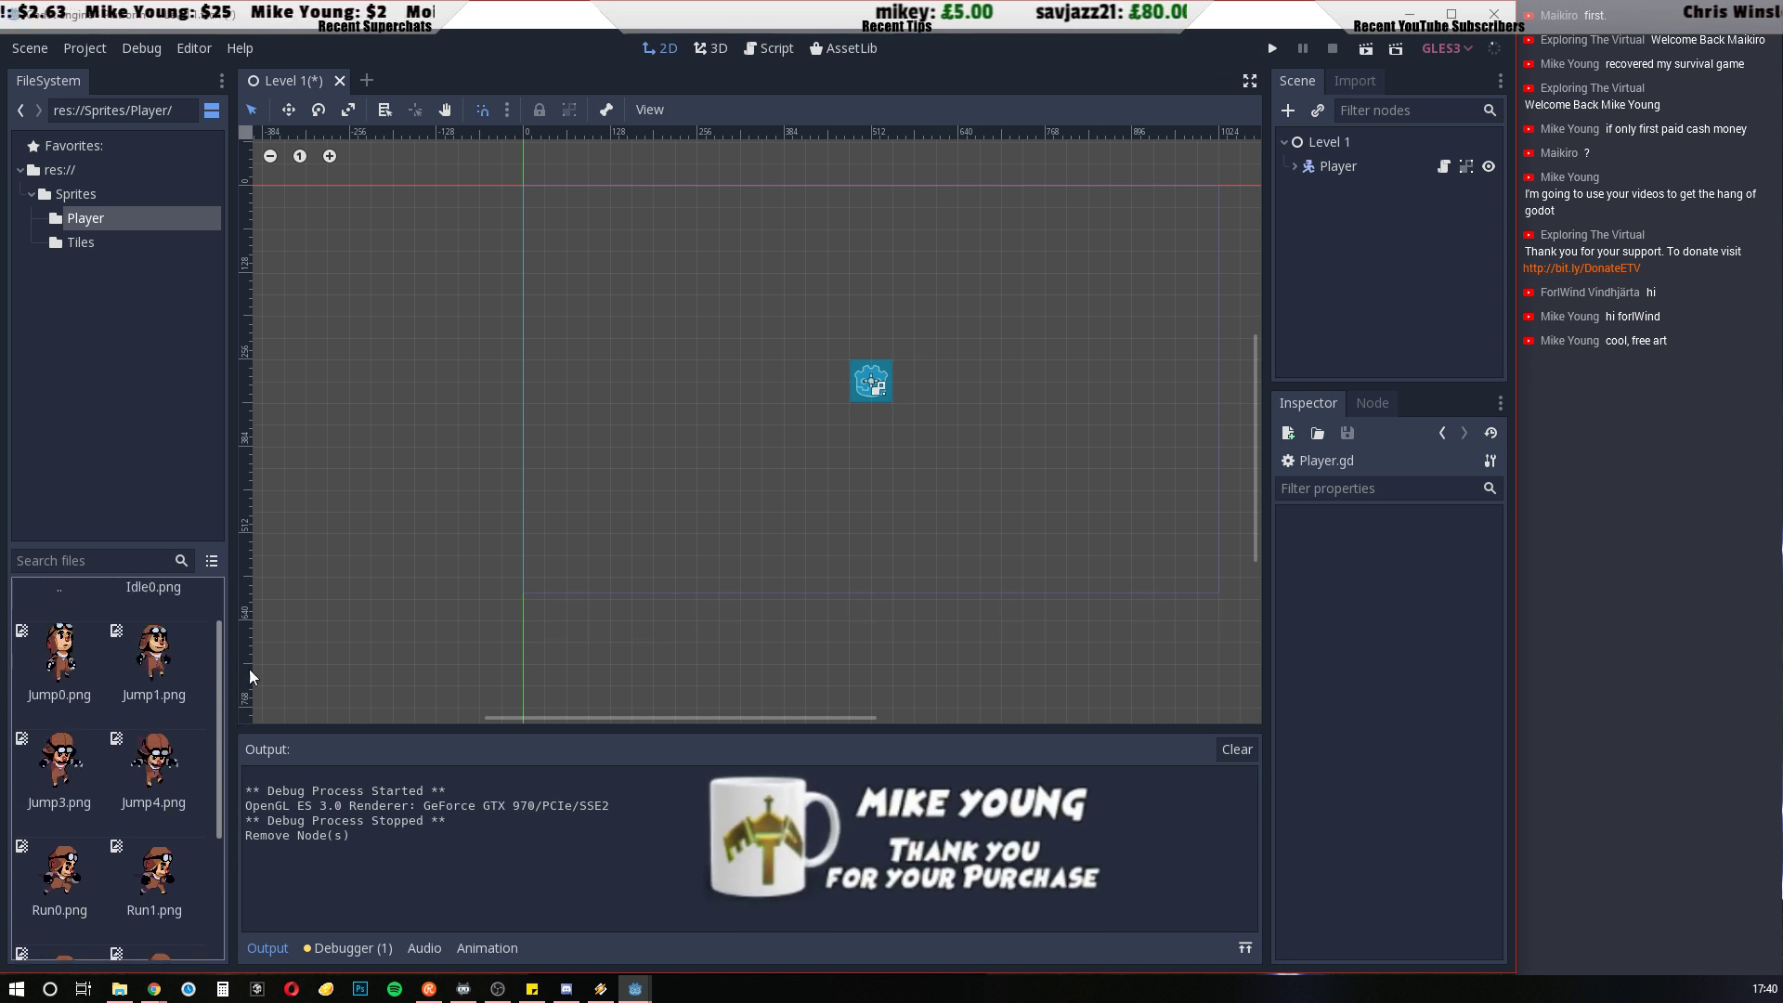
pyautogui.moveTo(248, 678); pyautogui.dragTo(247, 607)
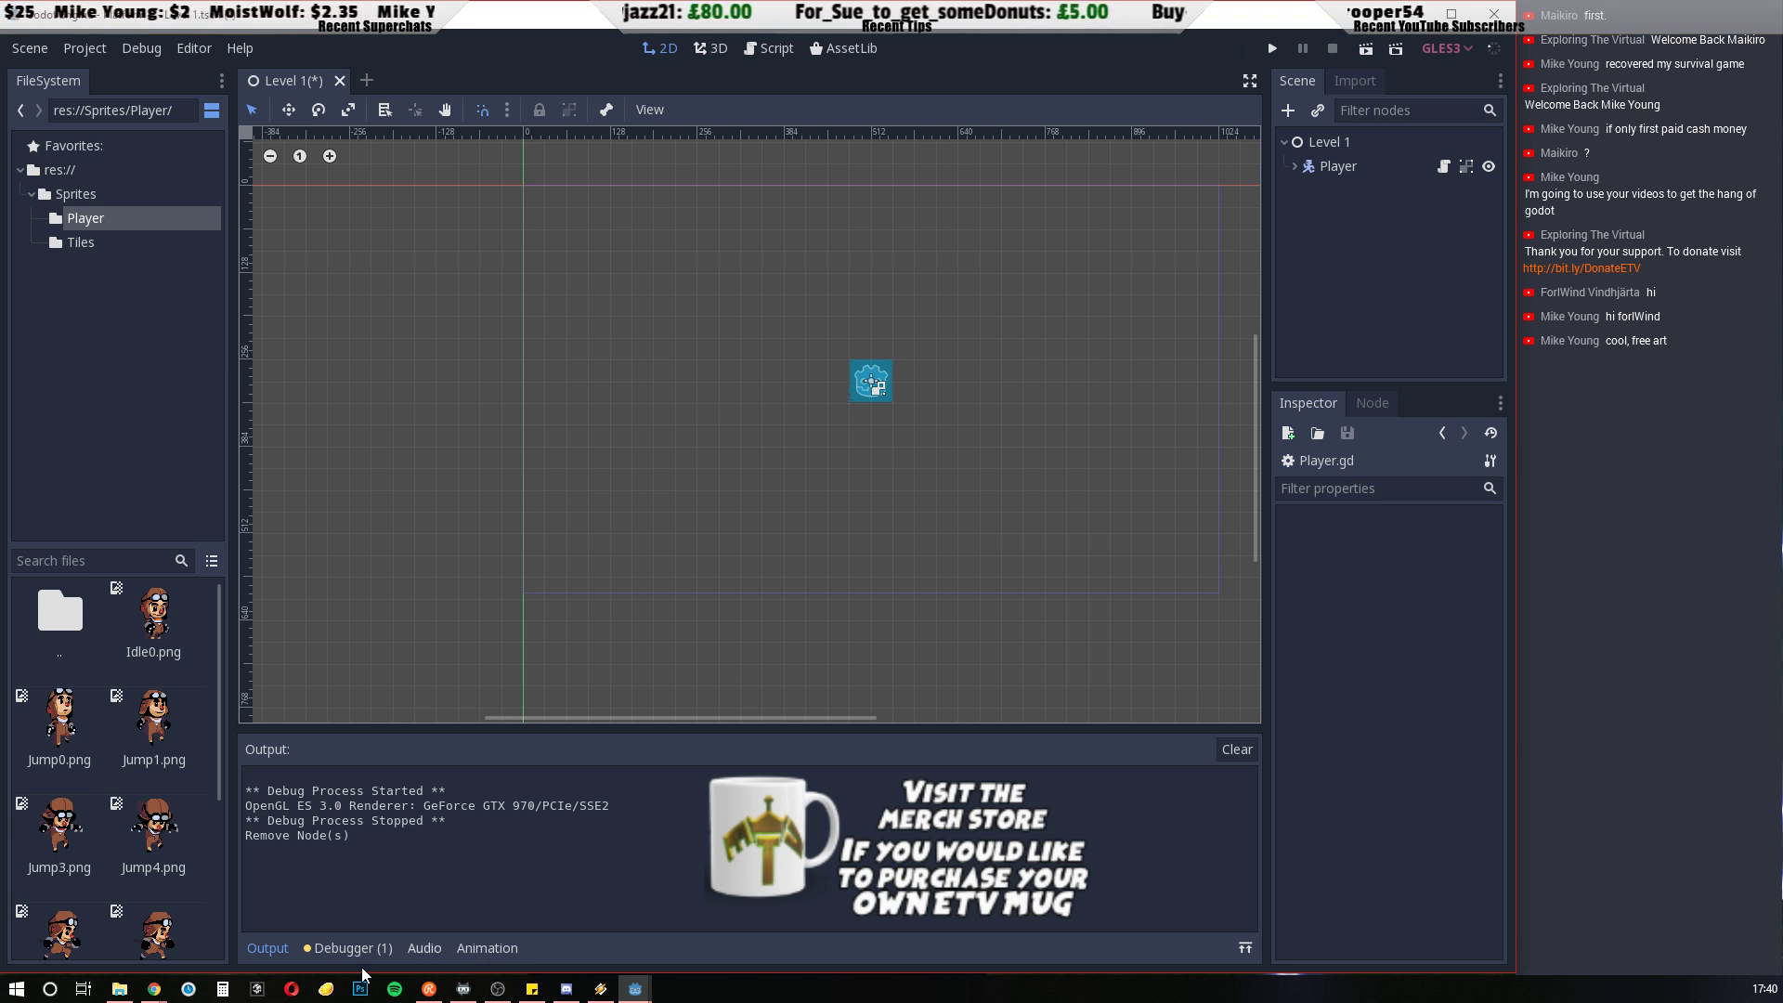
# Switch back to File Explorer and retrace the path from the GoDot folder through Platform 1 and Sprites to the Player folder
pyautogui.click(121, 989)
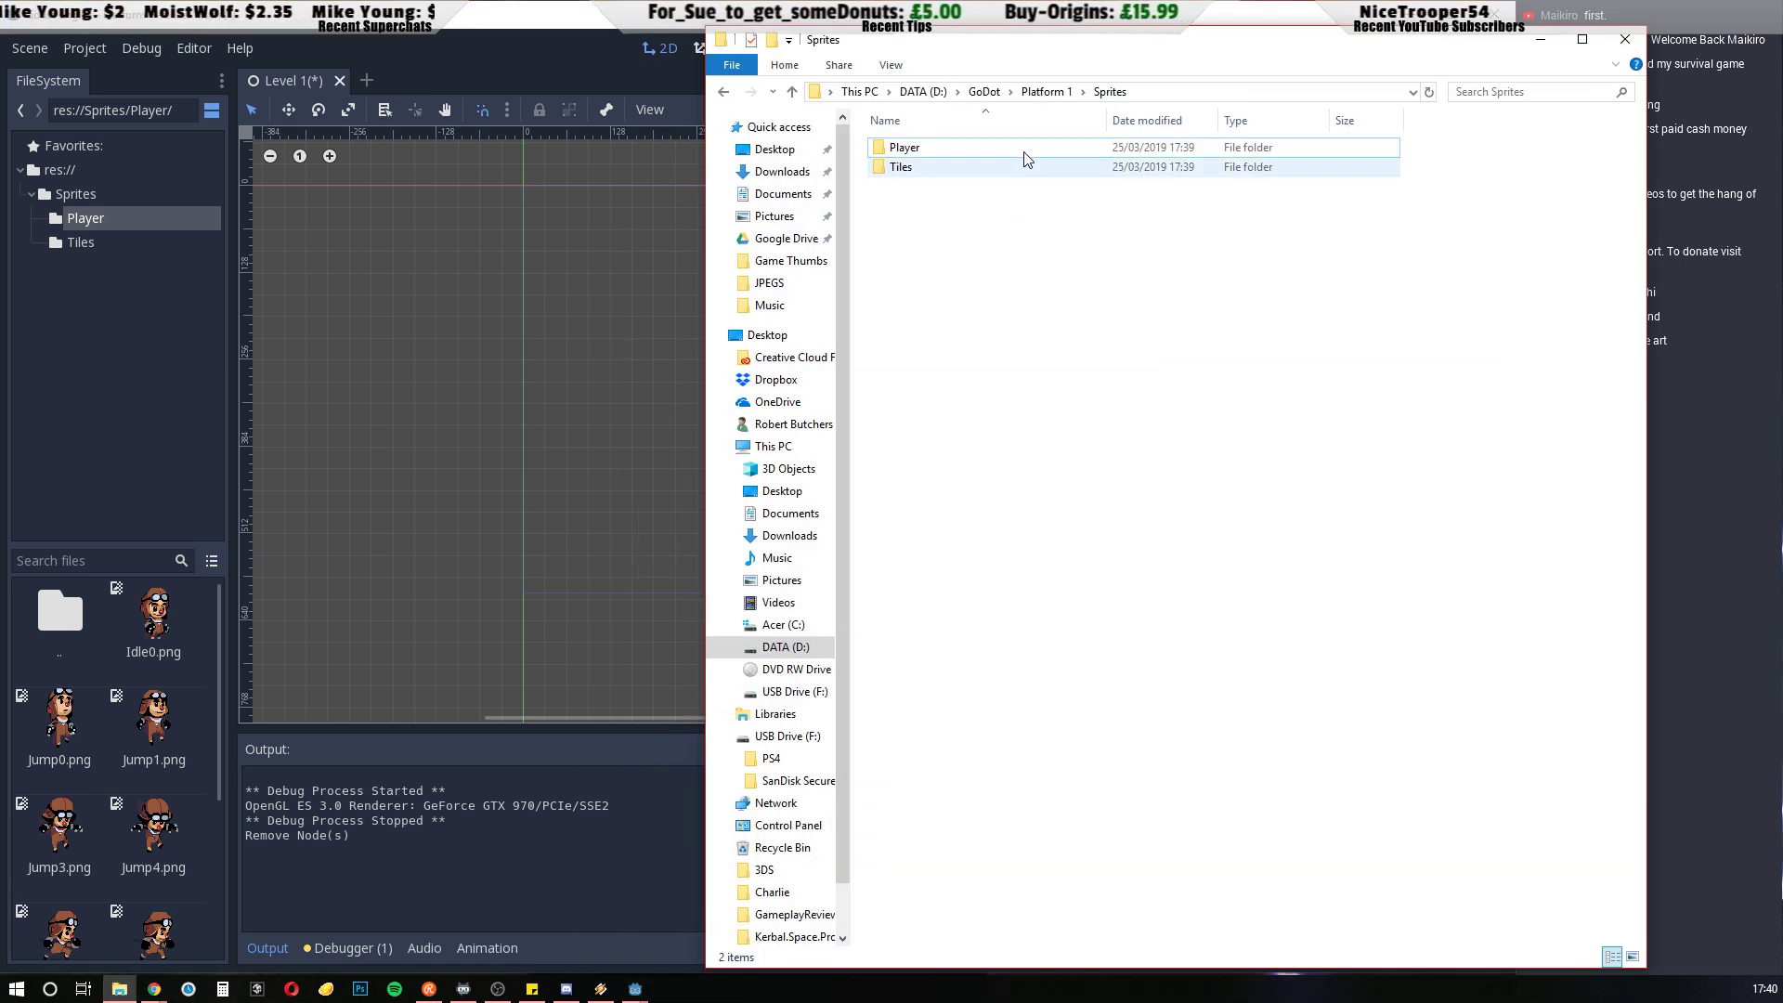
pyautogui.click(986, 93)
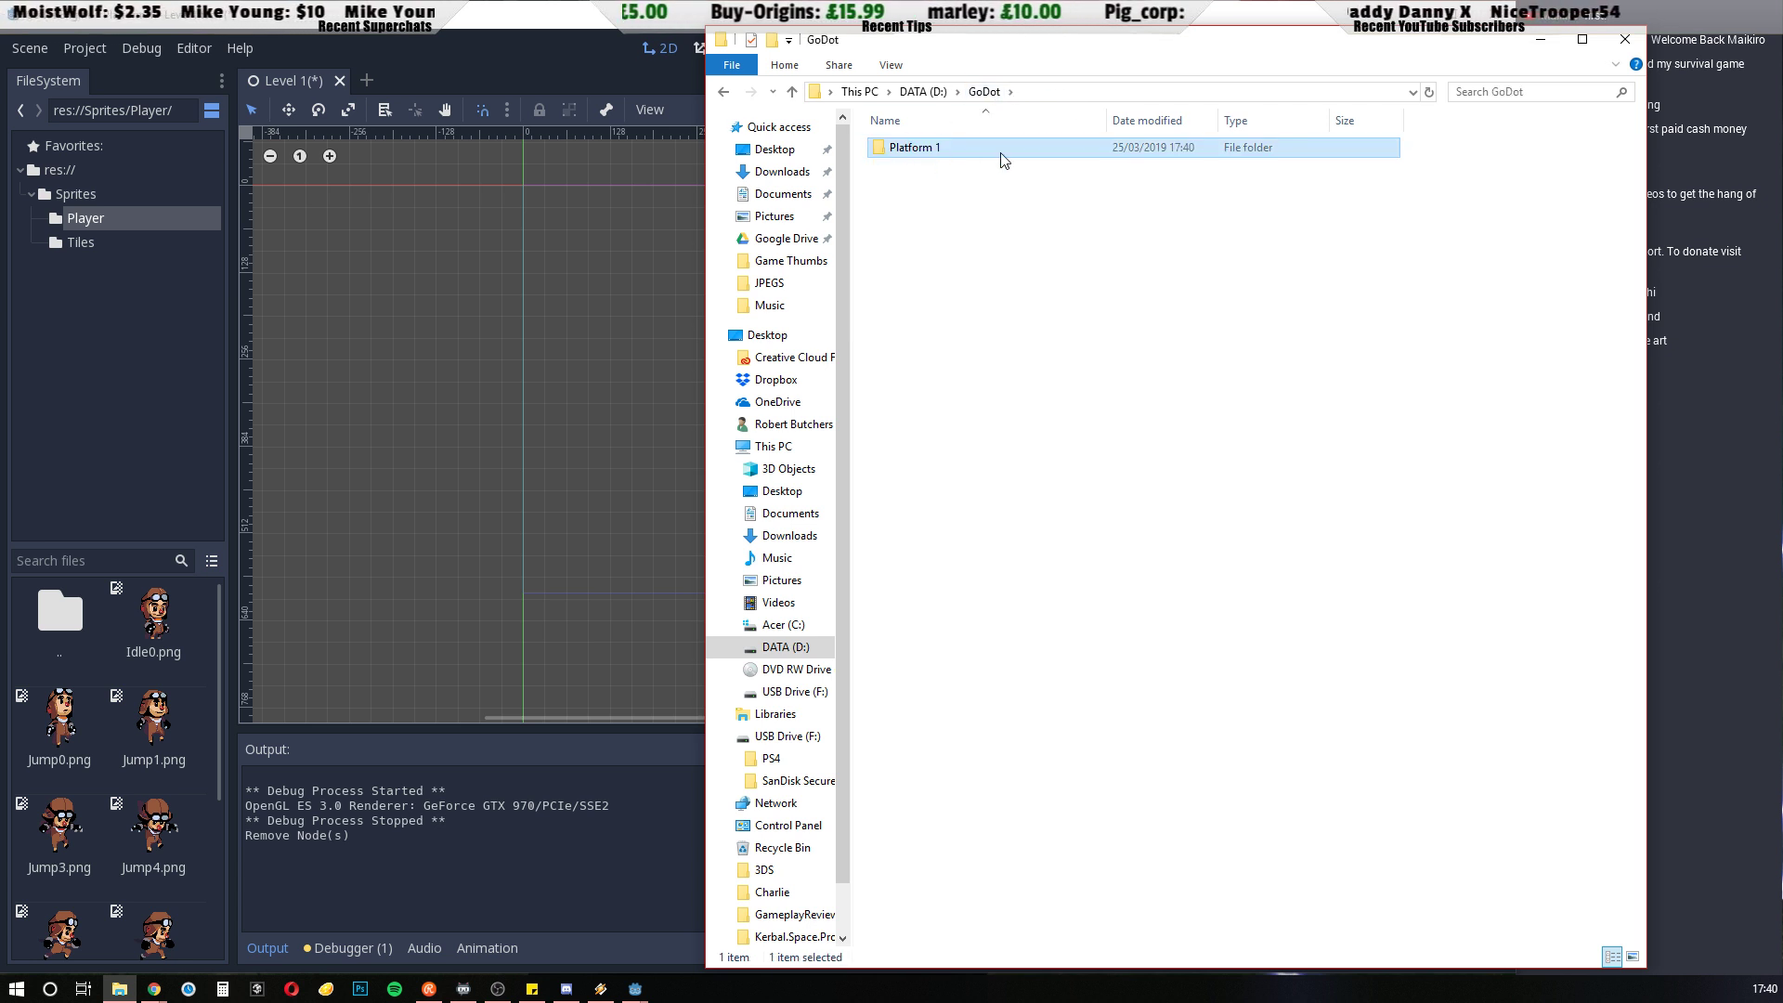
pyautogui.doubleClick(887, 154)
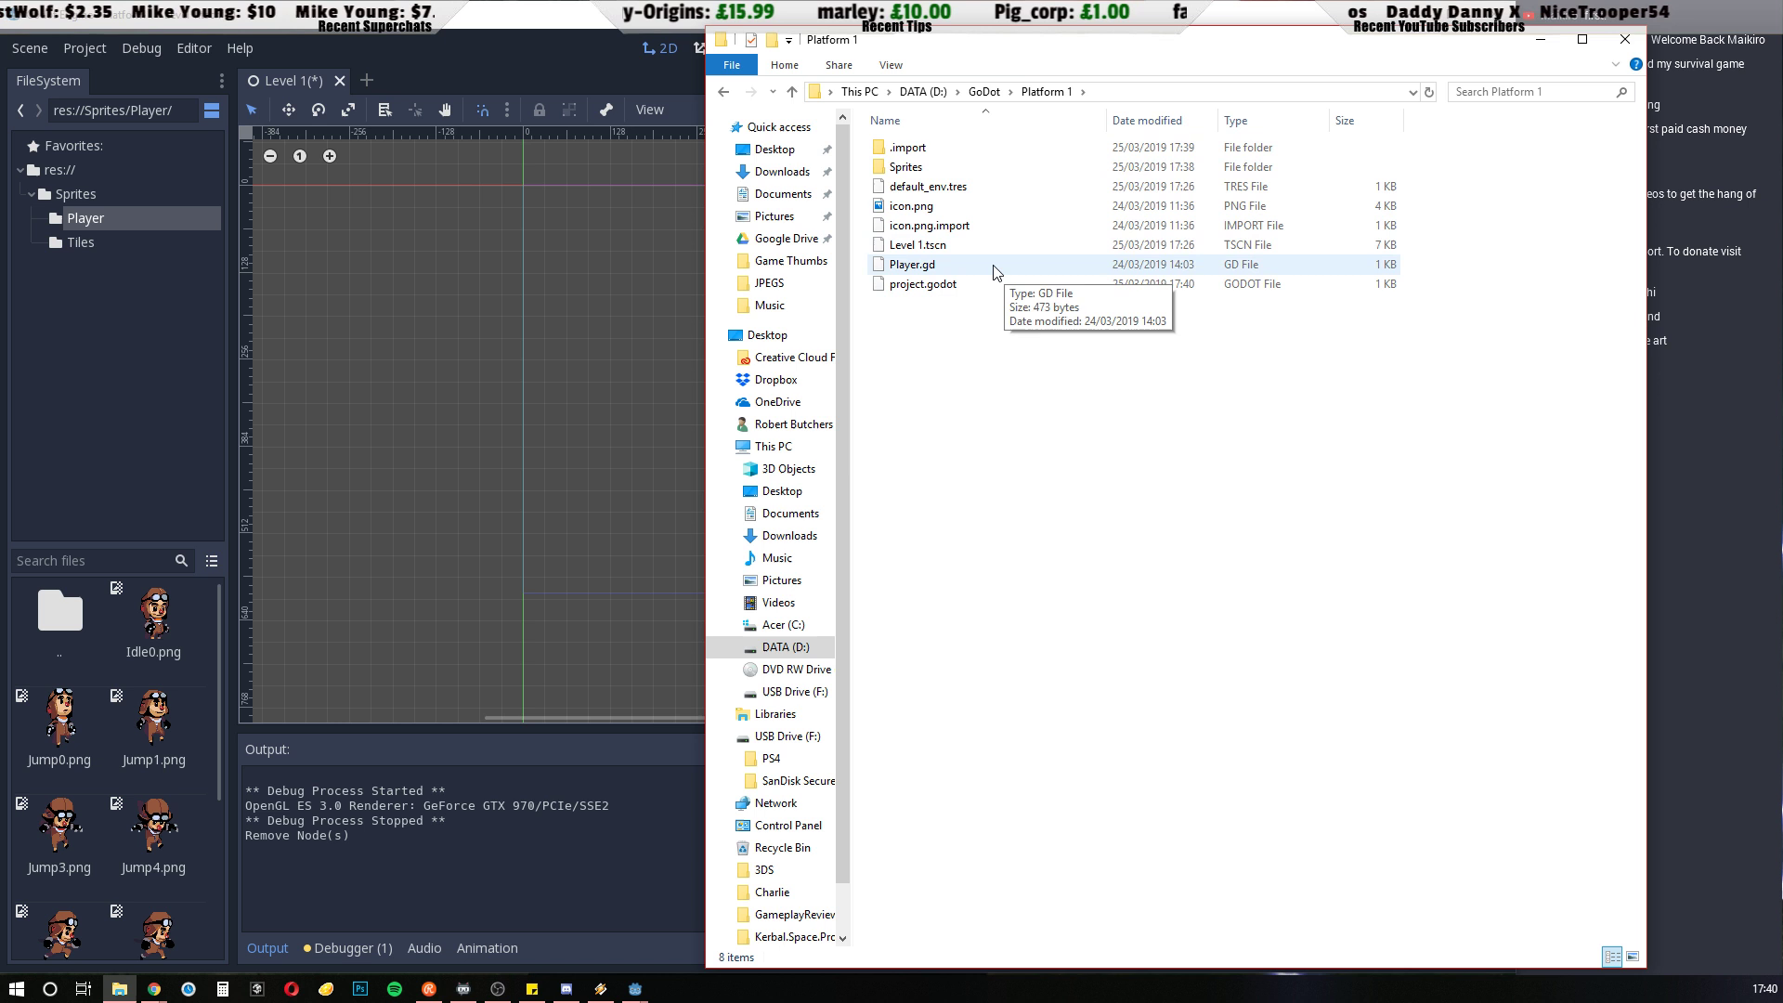
pyautogui.click(908, 168)
pyautogui.doubleClick(887, 167)
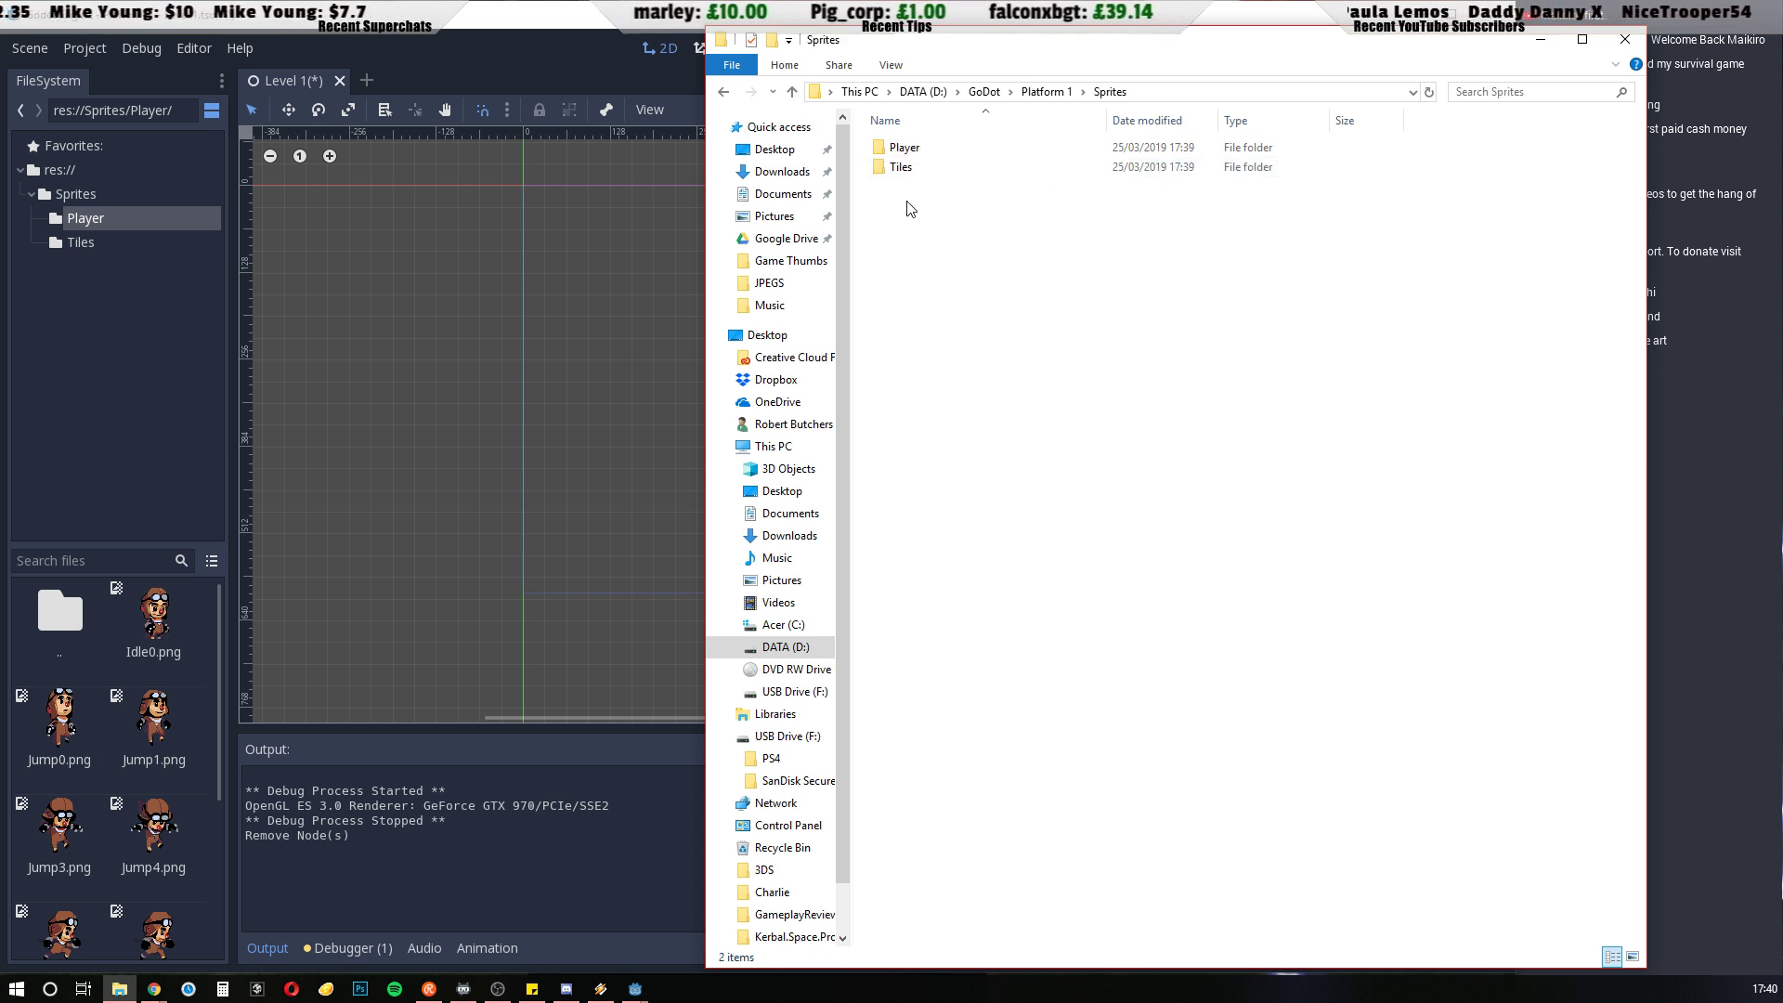
pyautogui.doubleClick(901, 147)
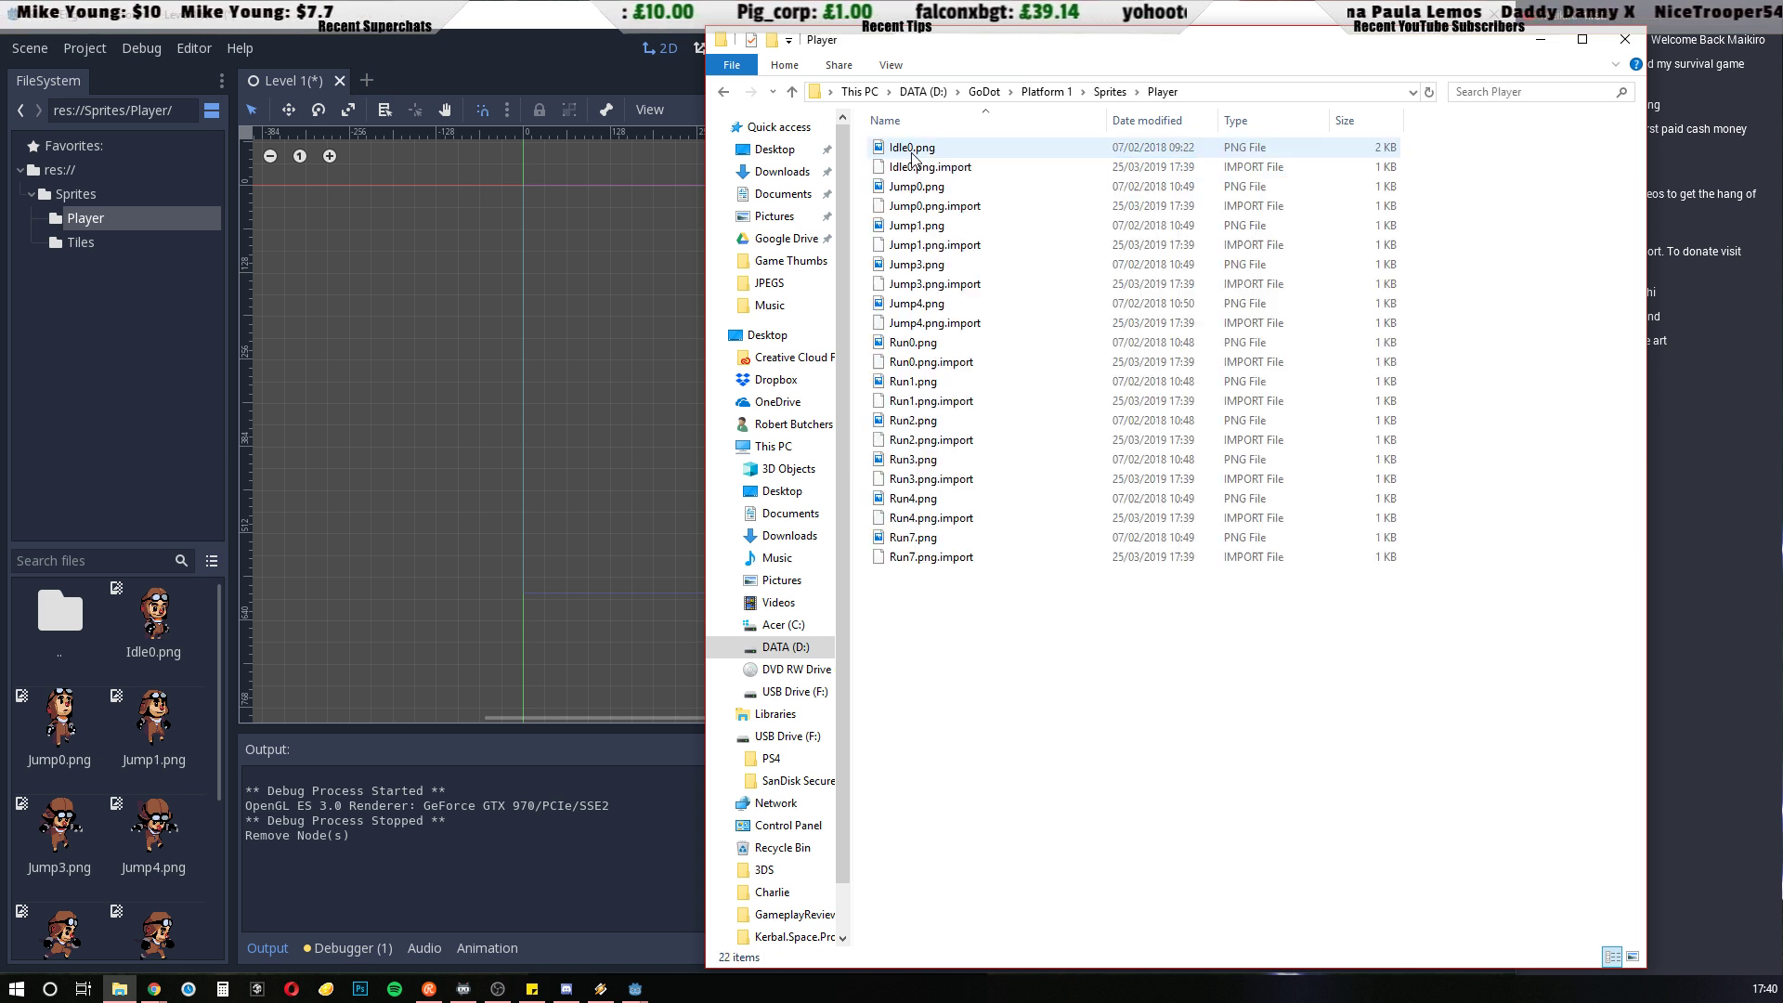
# Open the Tiles folder inside Sprites to check for the JungleDirtTileSet image, and minimize File Explorer
pyautogui.click(1110, 92)
pyautogui.doubleClick(956, 168)
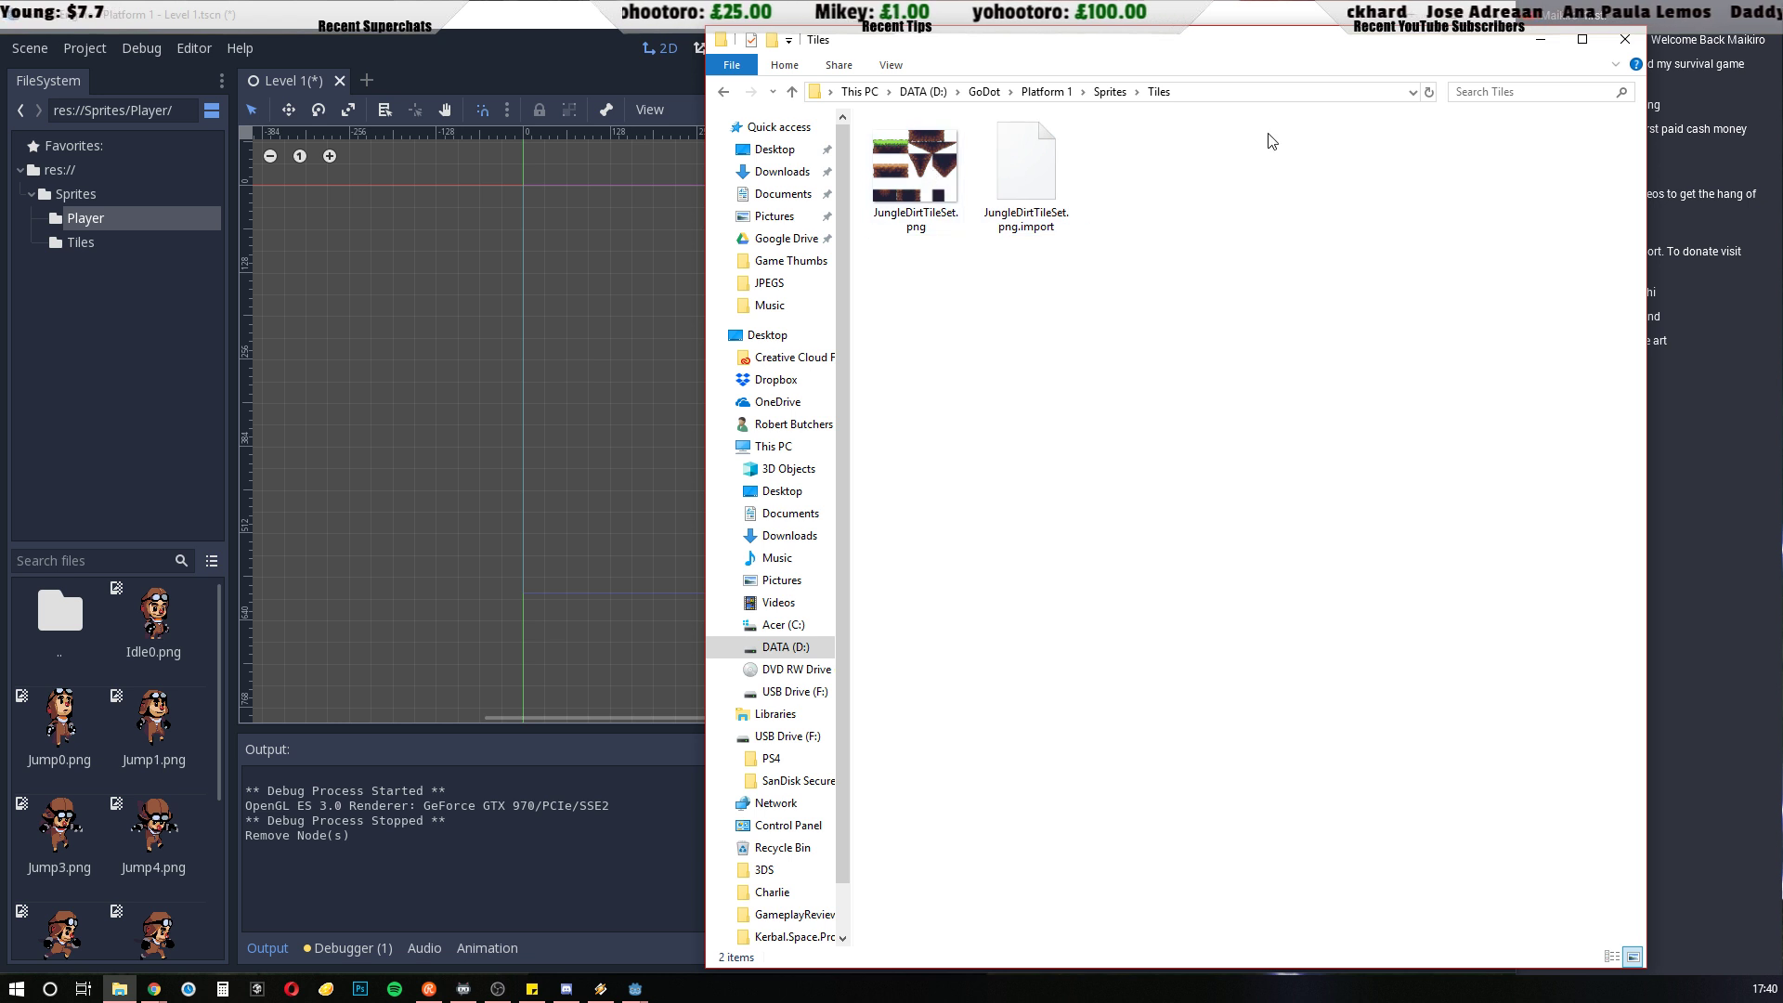
pyautogui.click(1541, 40)
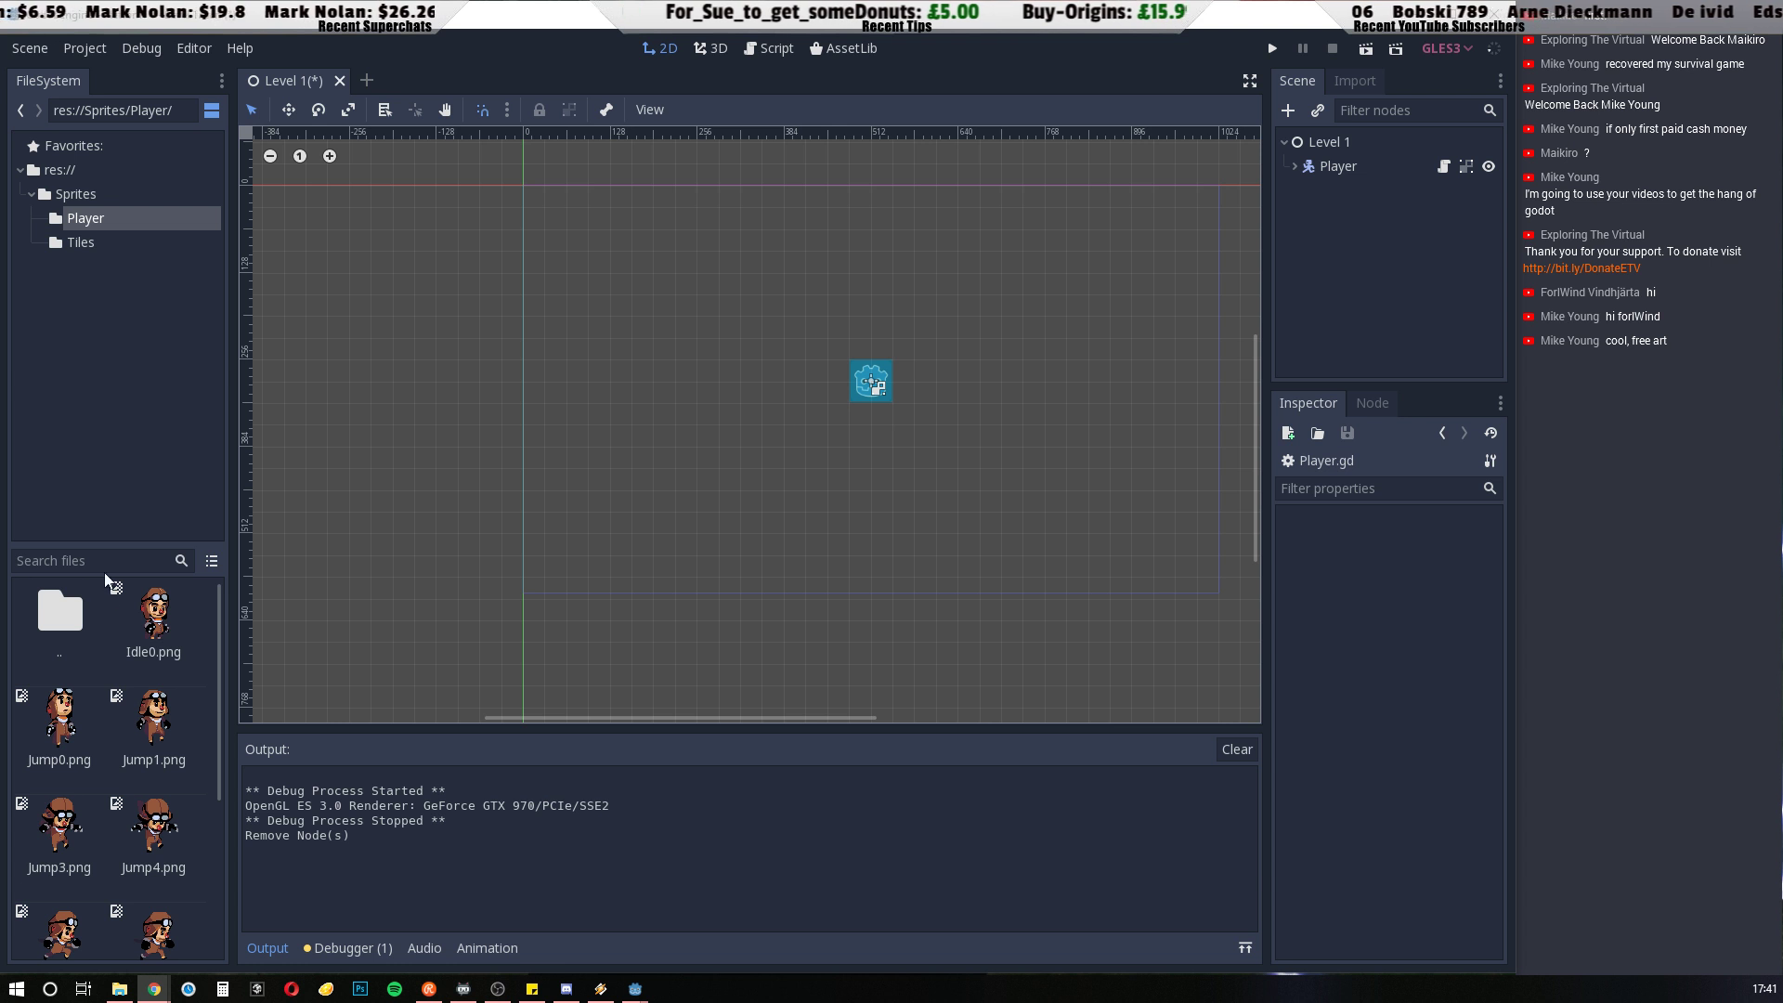
# In Godot, open the project's Sprites/Tiles folder and add a new empty scene beside Level 1
pyautogui.doubleClick(58, 610)
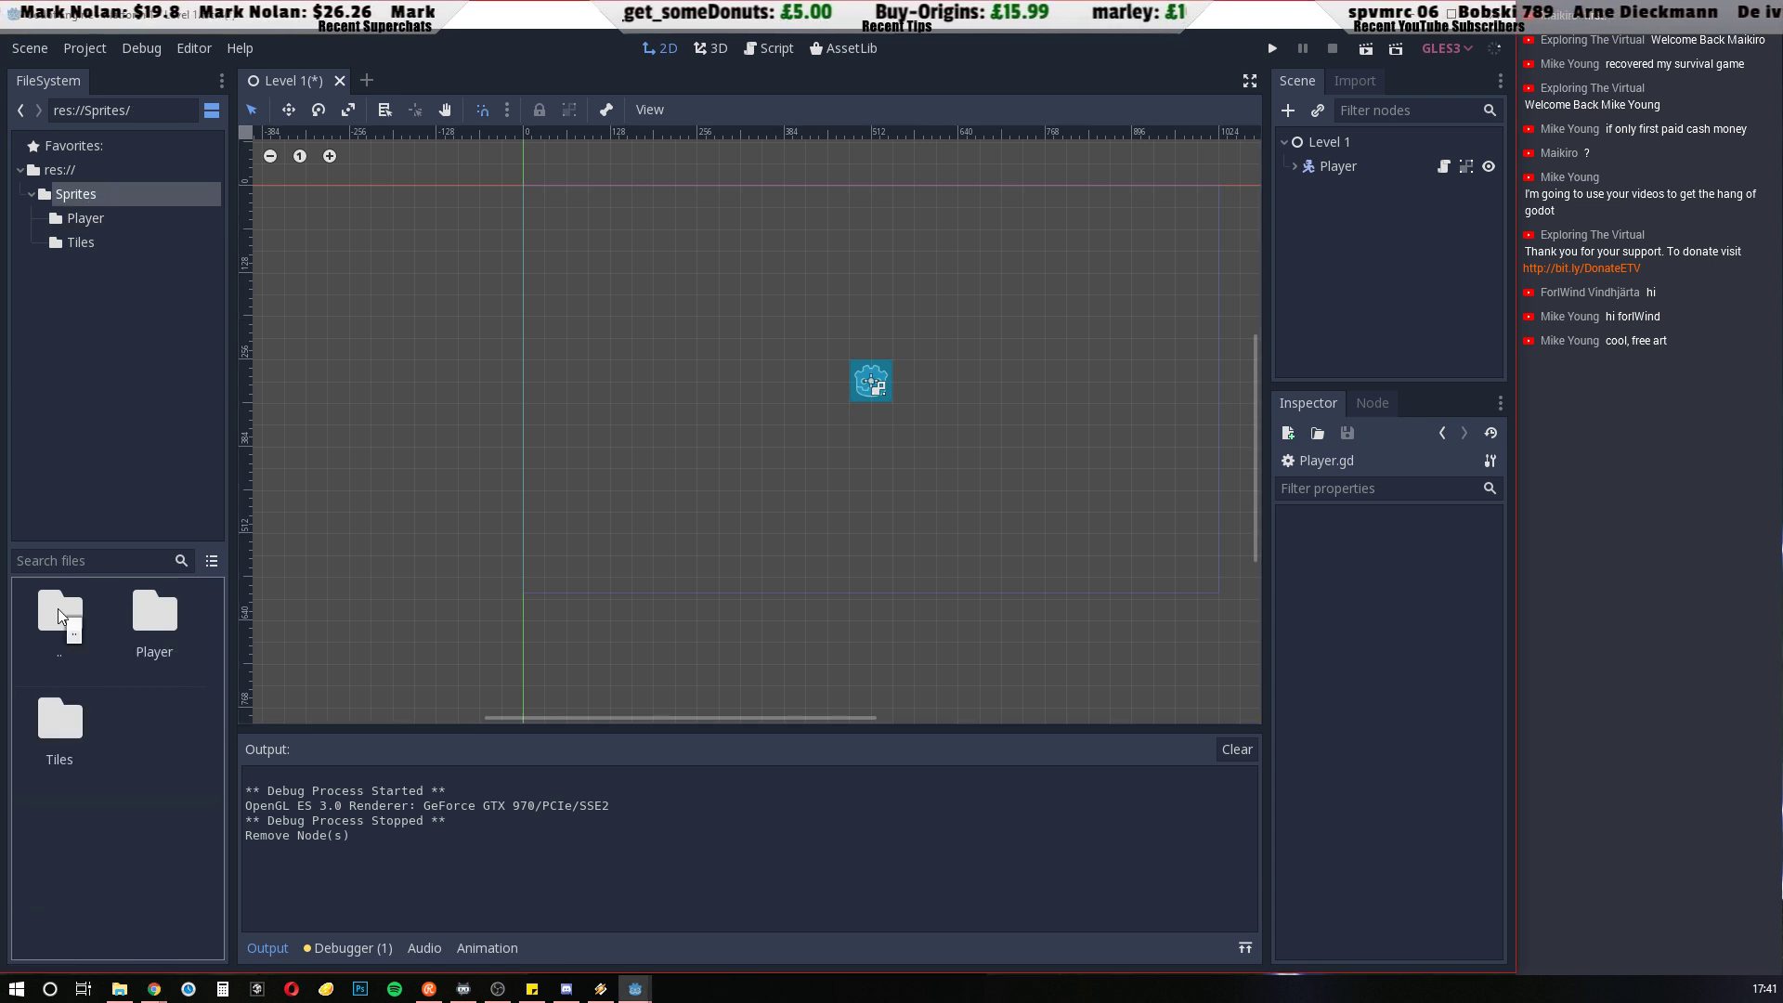
pyautogui.doubleClick(57, 609)
pyautogui.doubleClick(60, 606)
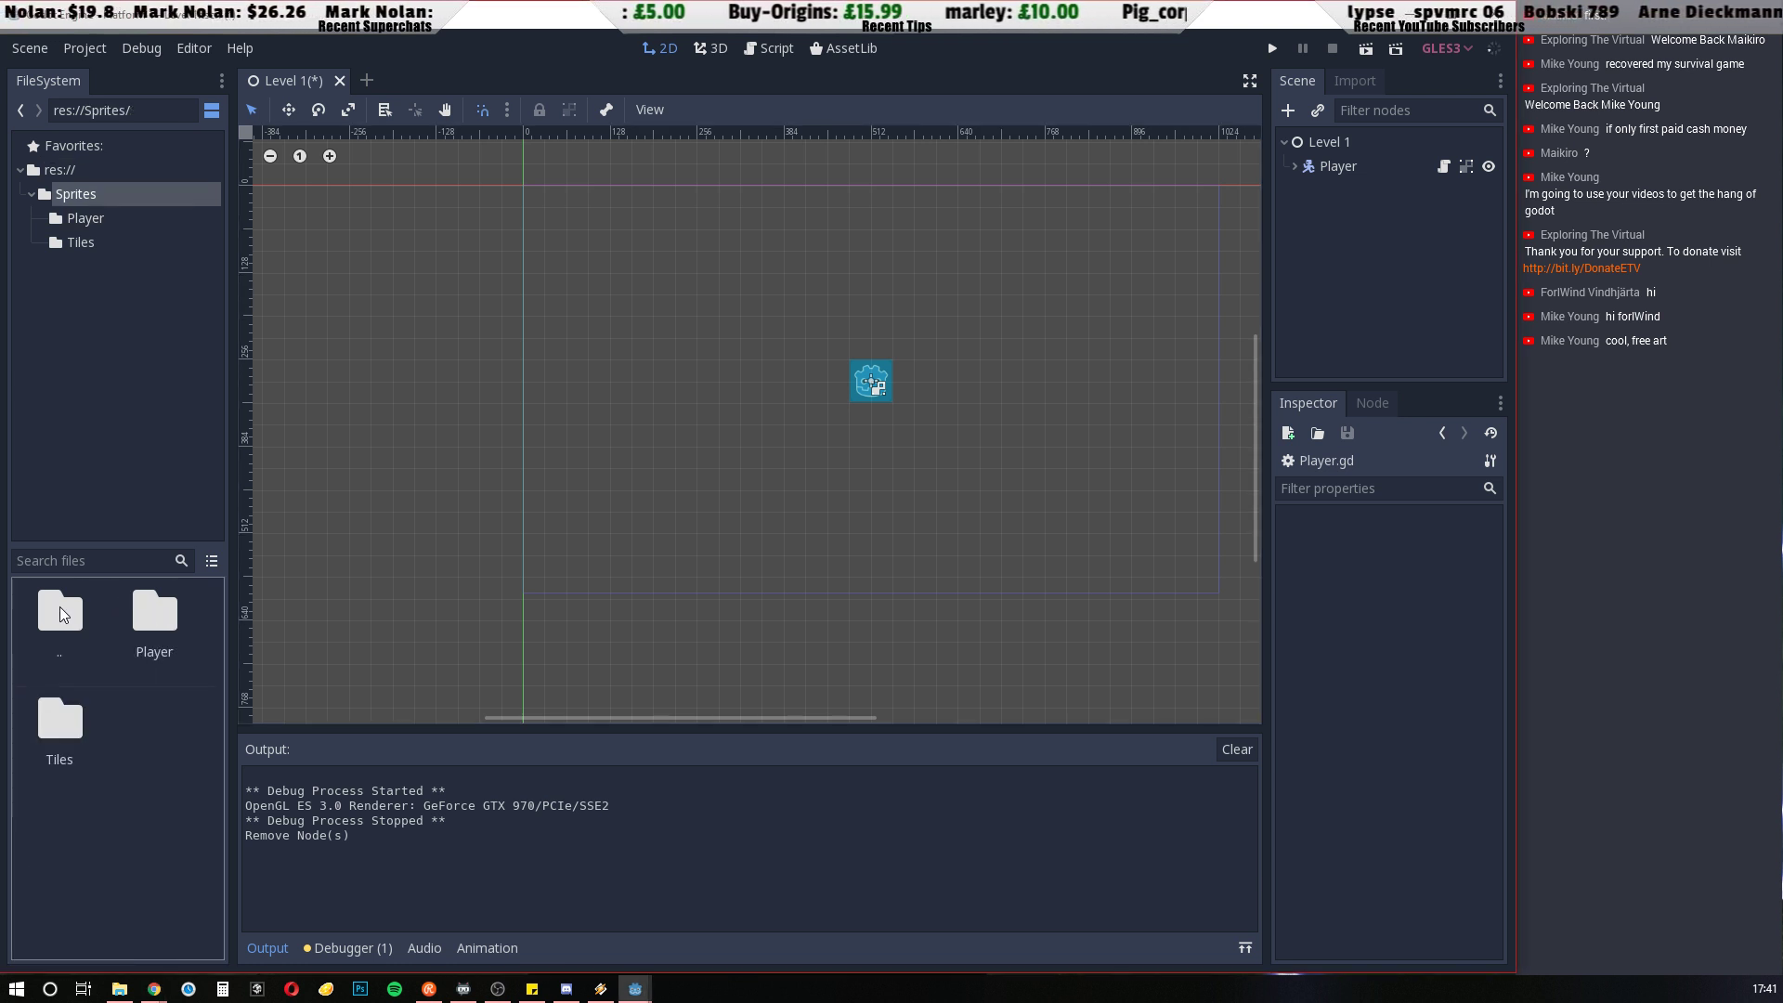
pyautogui.doubleClick(47, 739)
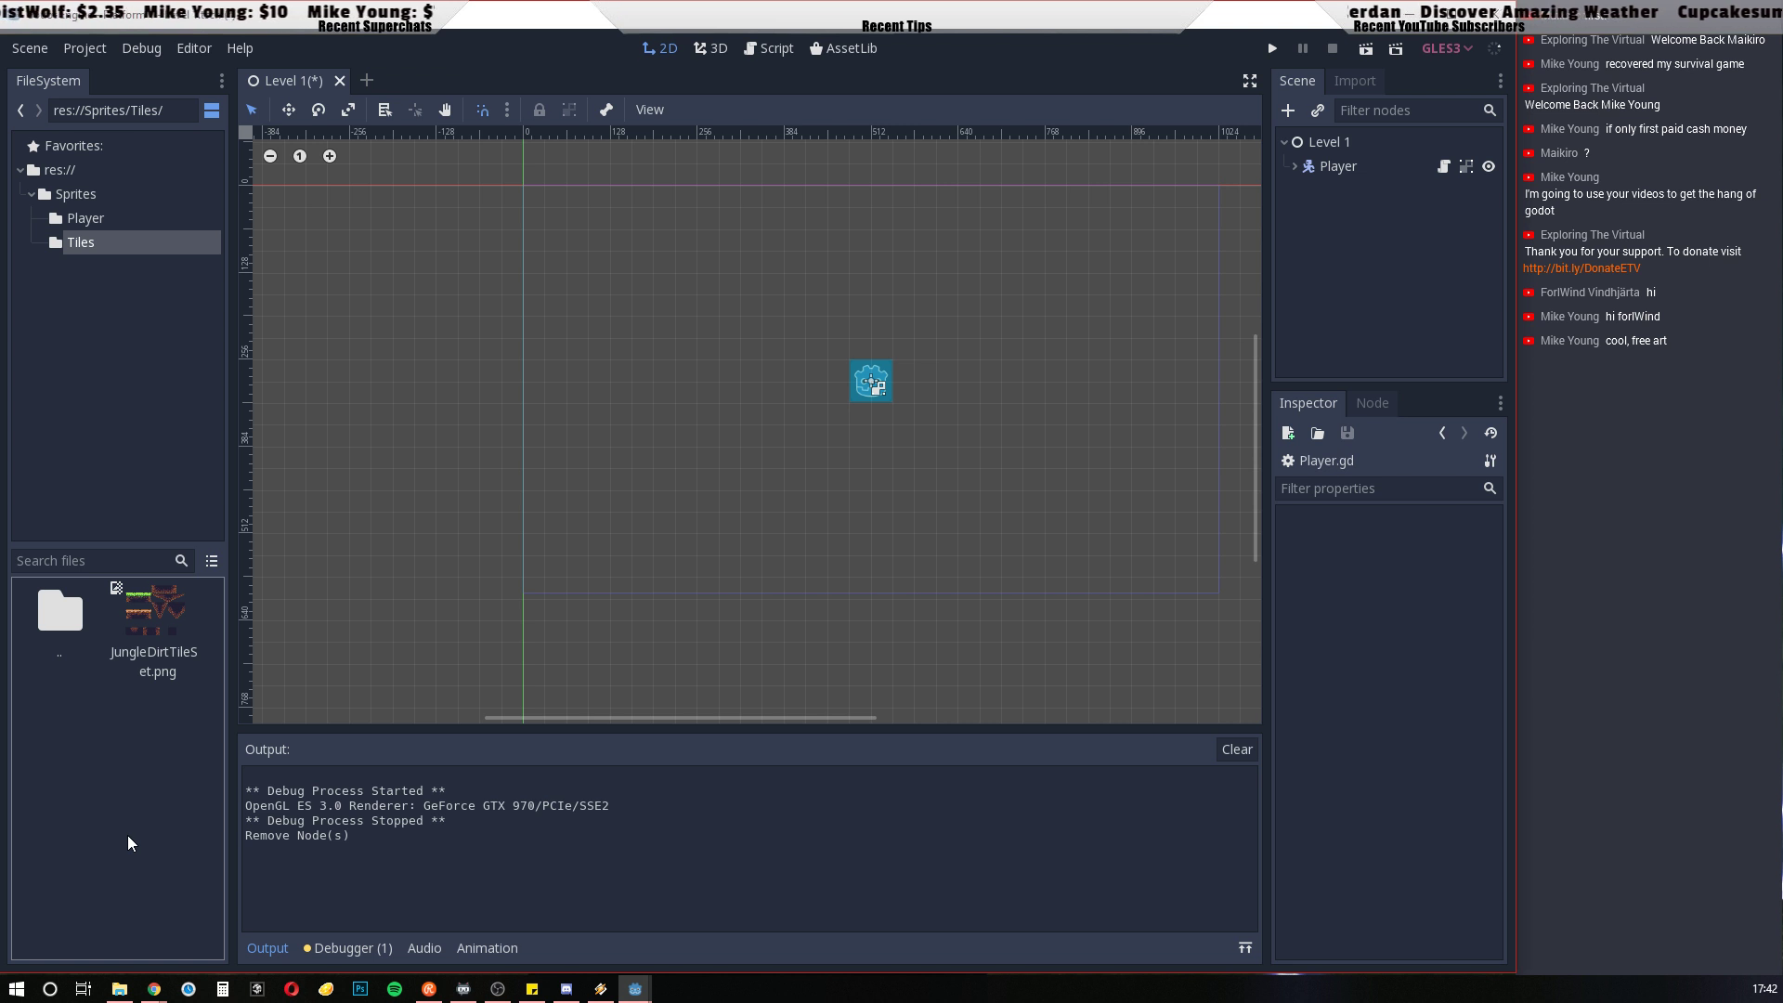
pyautogui.click(367, 80)
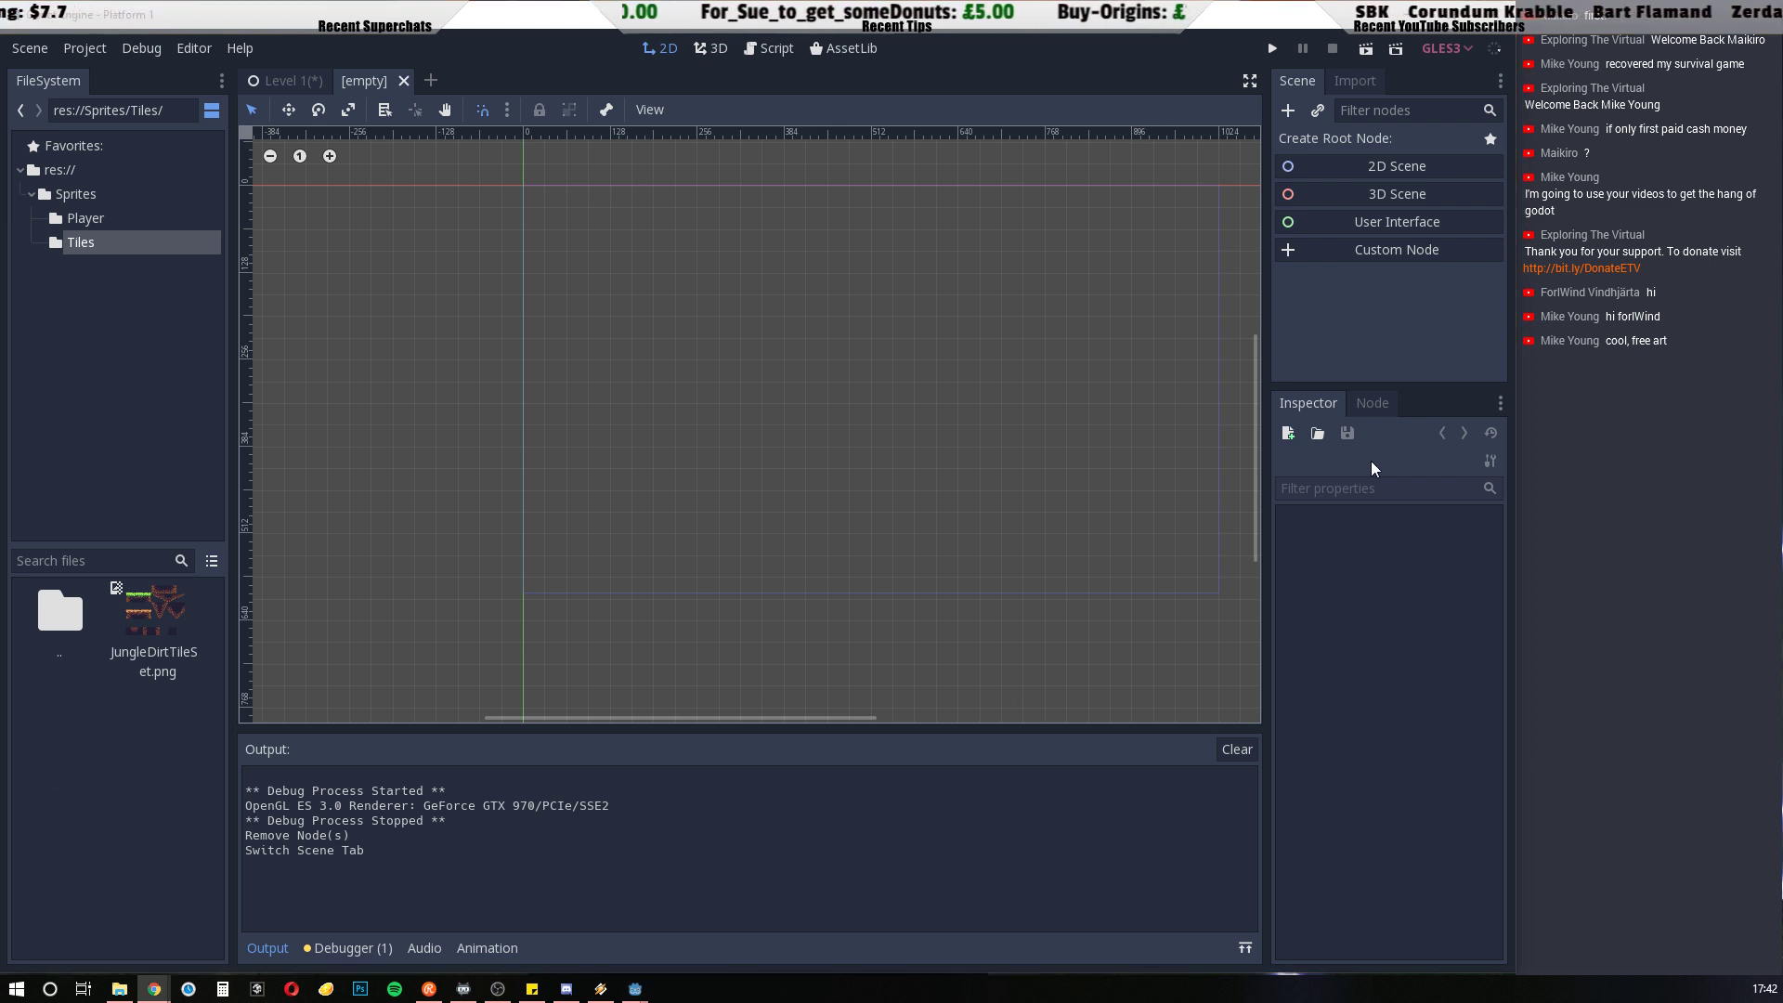
pyautogui.click(1352, 172)
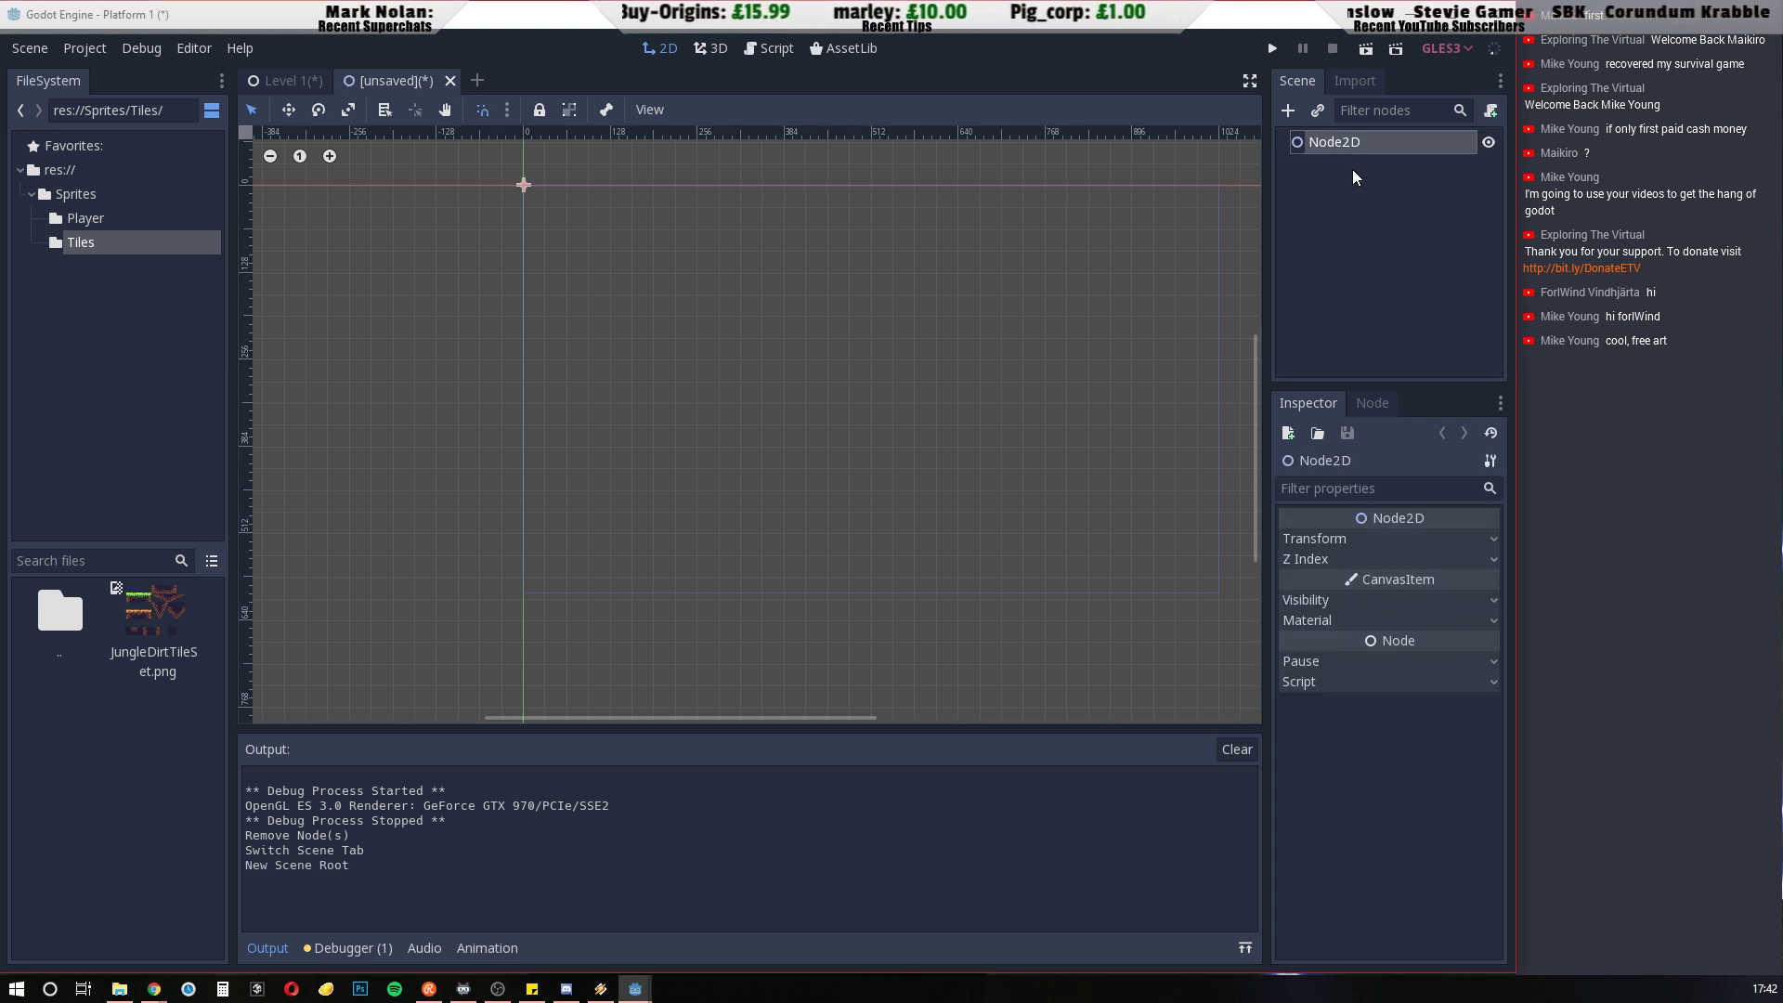
pyautogui.rightClick(1339, 147)
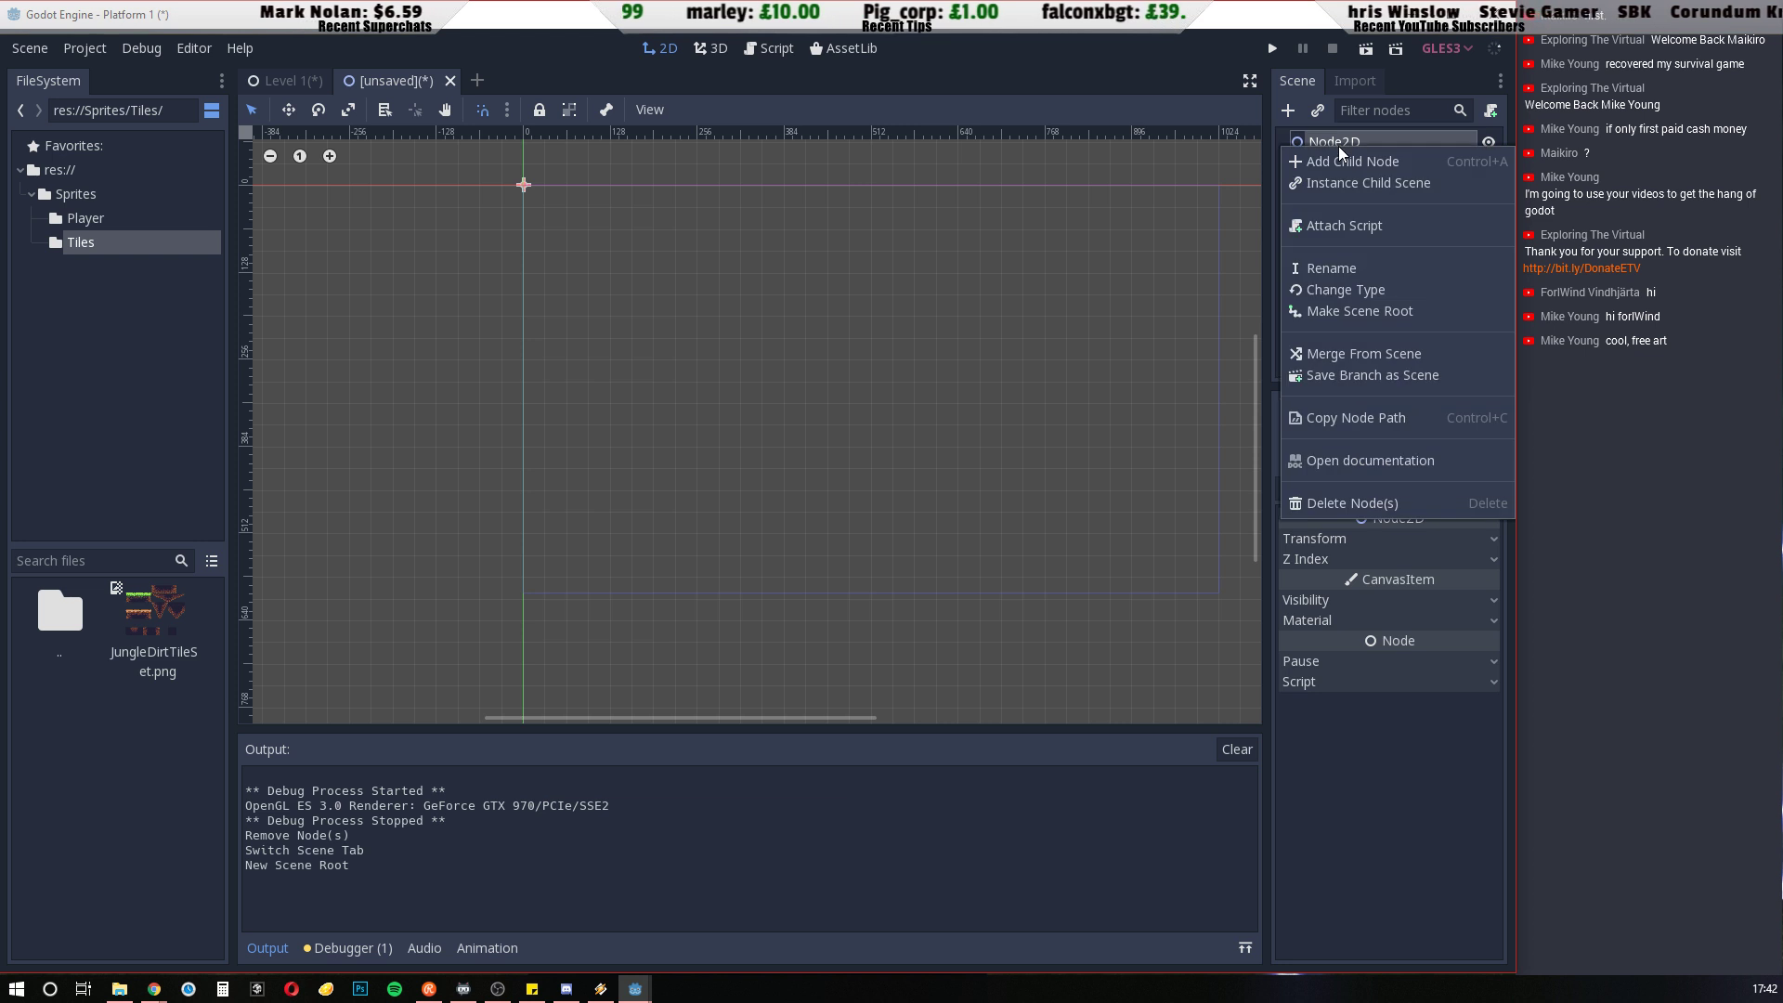
pyautogui.click(1345, 505)
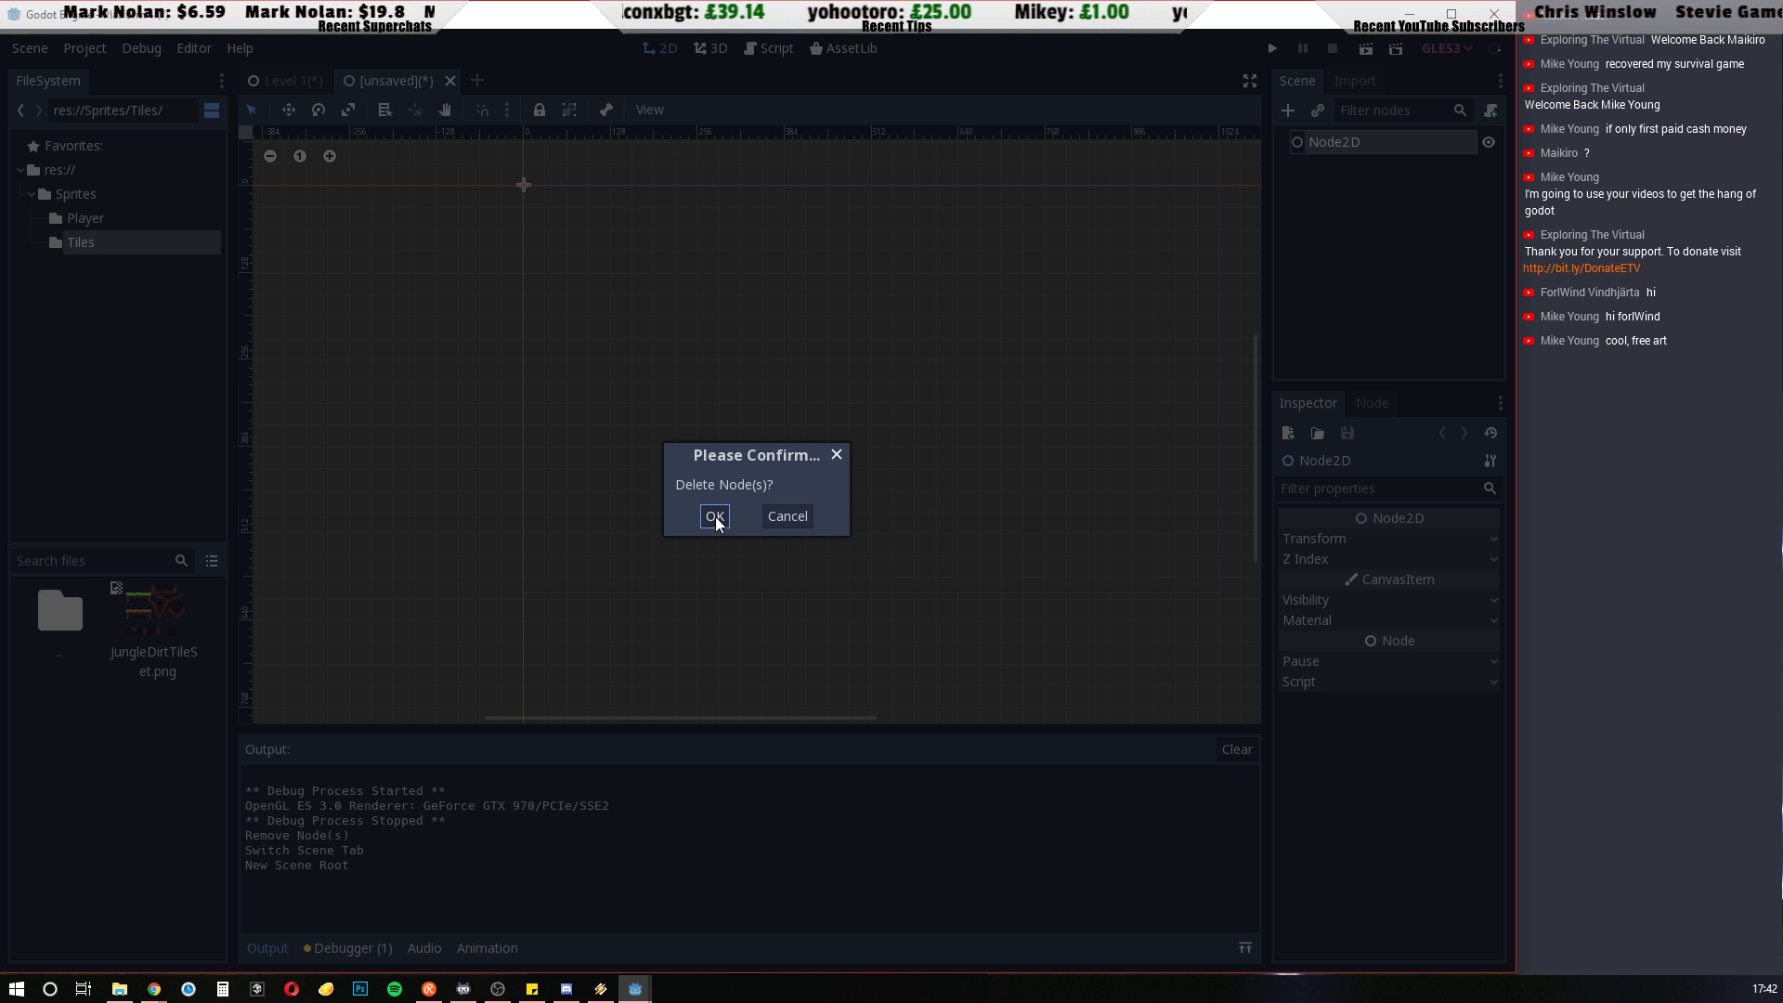
pyautogui.click(714, 516)
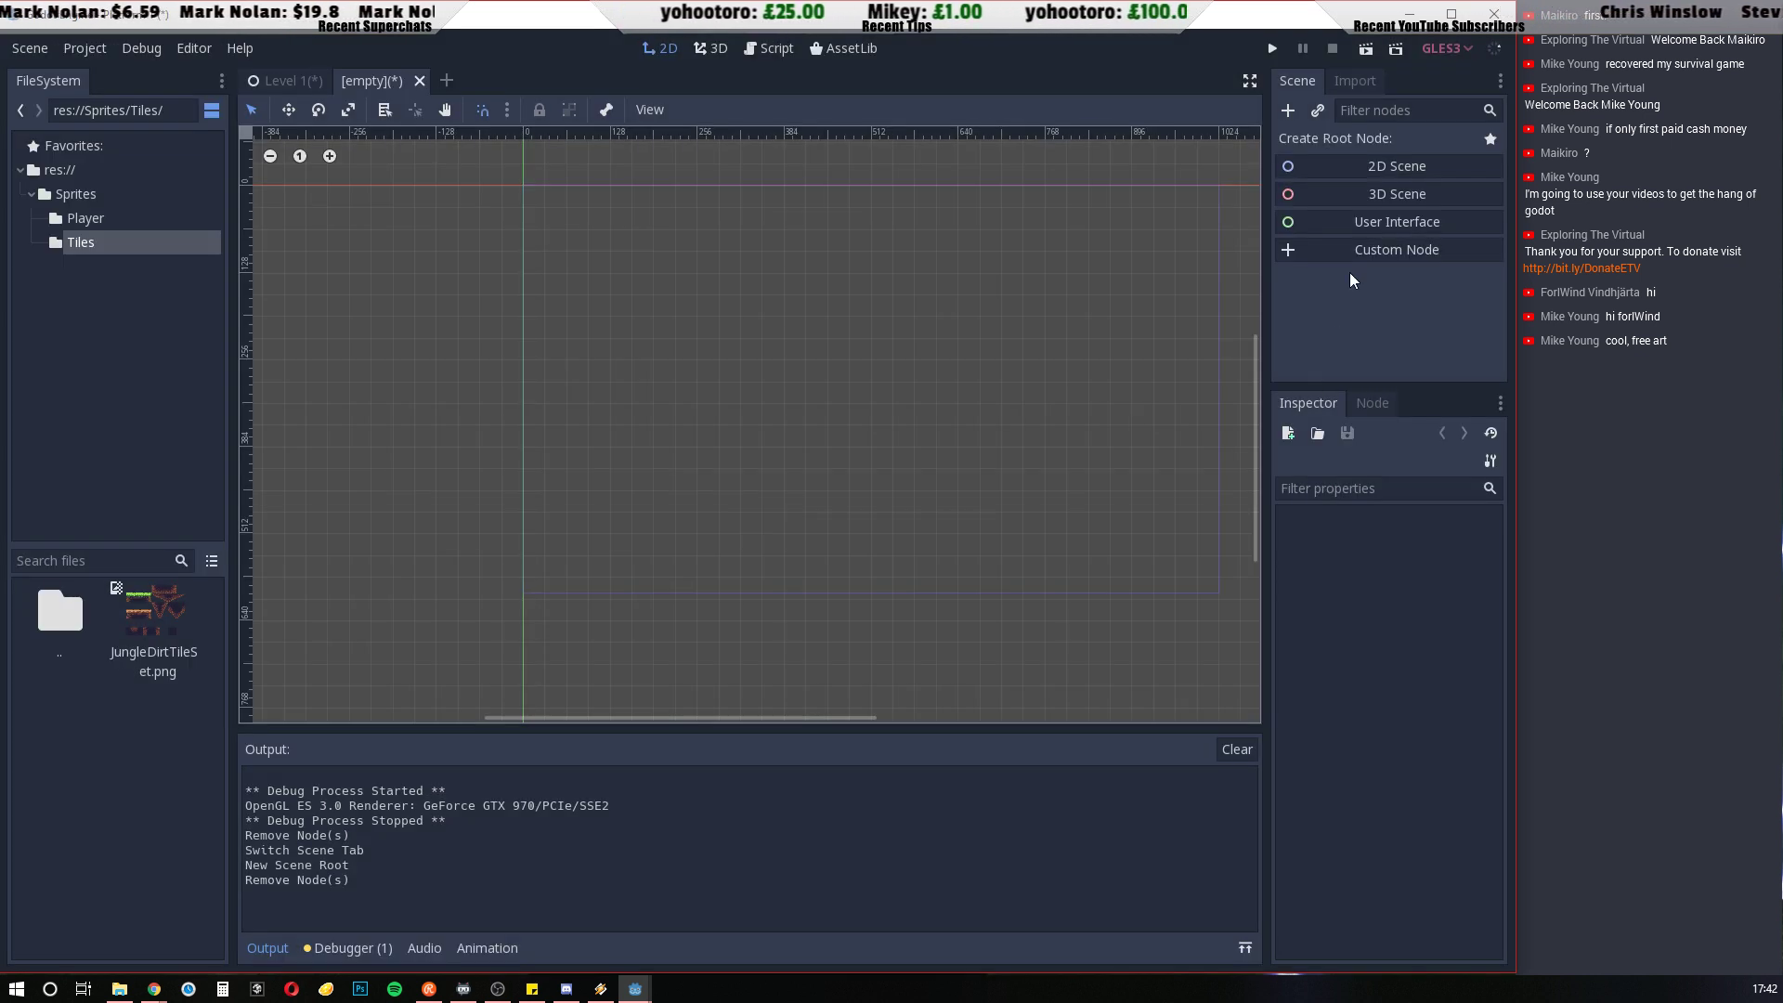
# Create a plain Node as the root of the new empty scene
pyautogui.click(1290, 111)
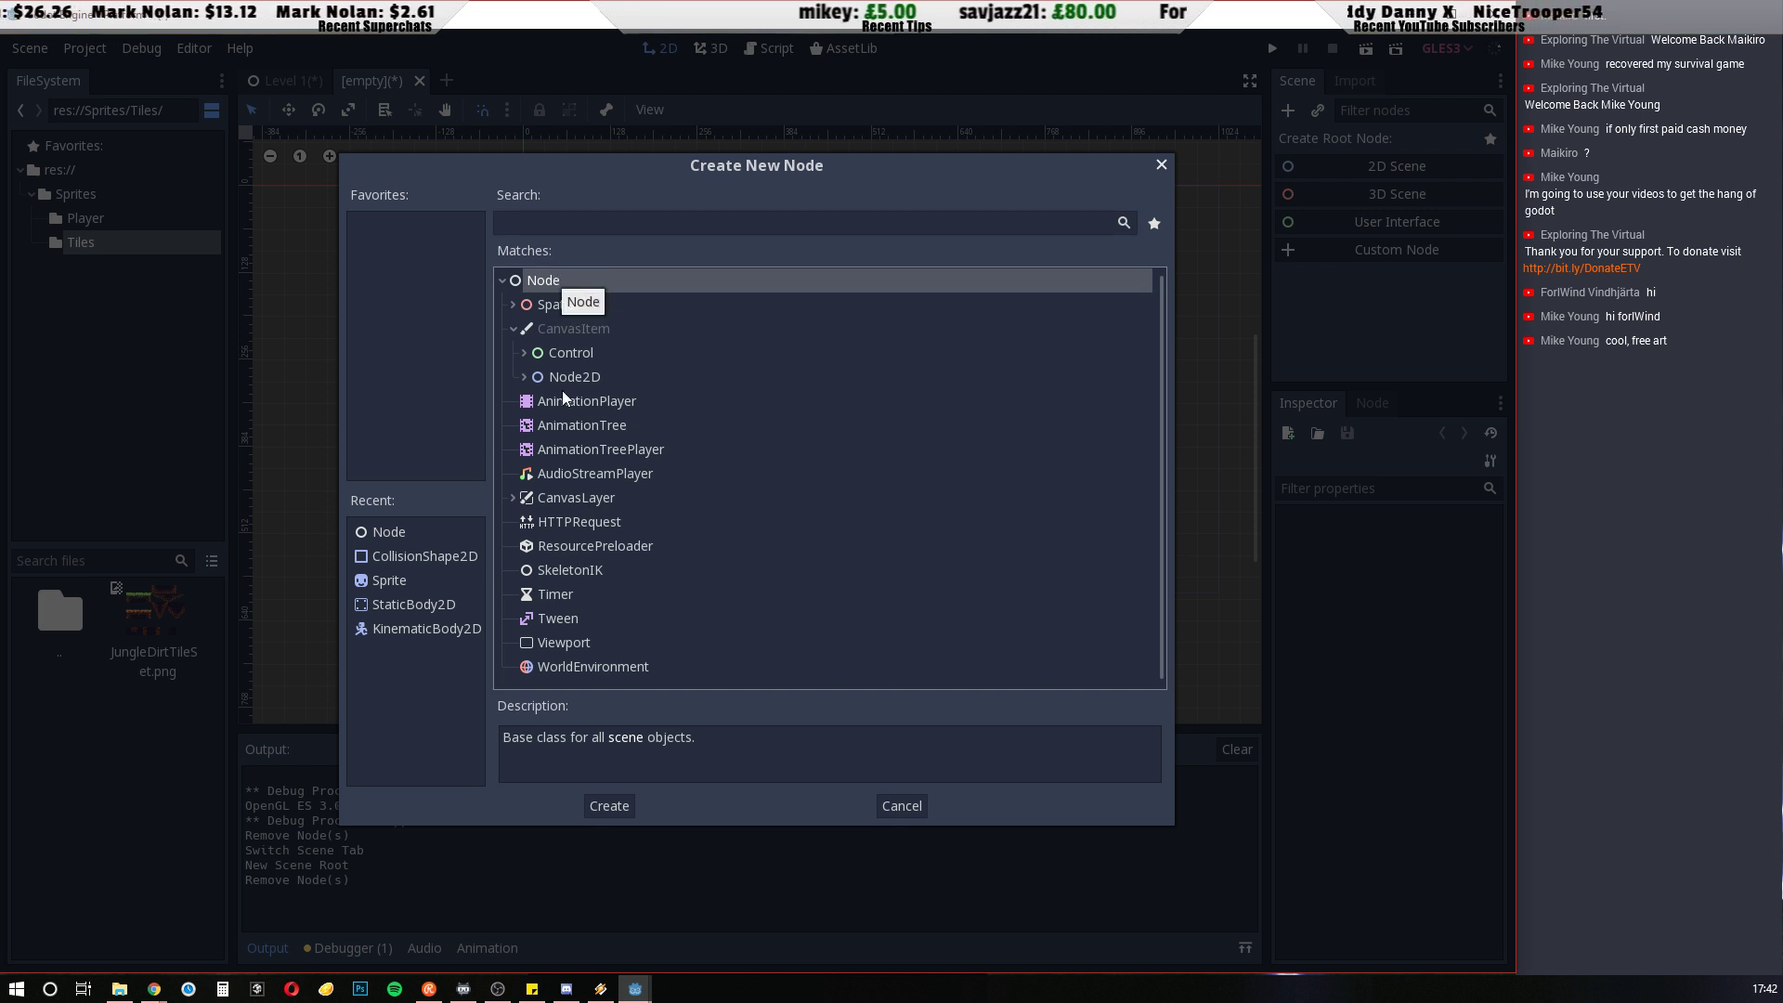
pyautogui.click(523, 377)
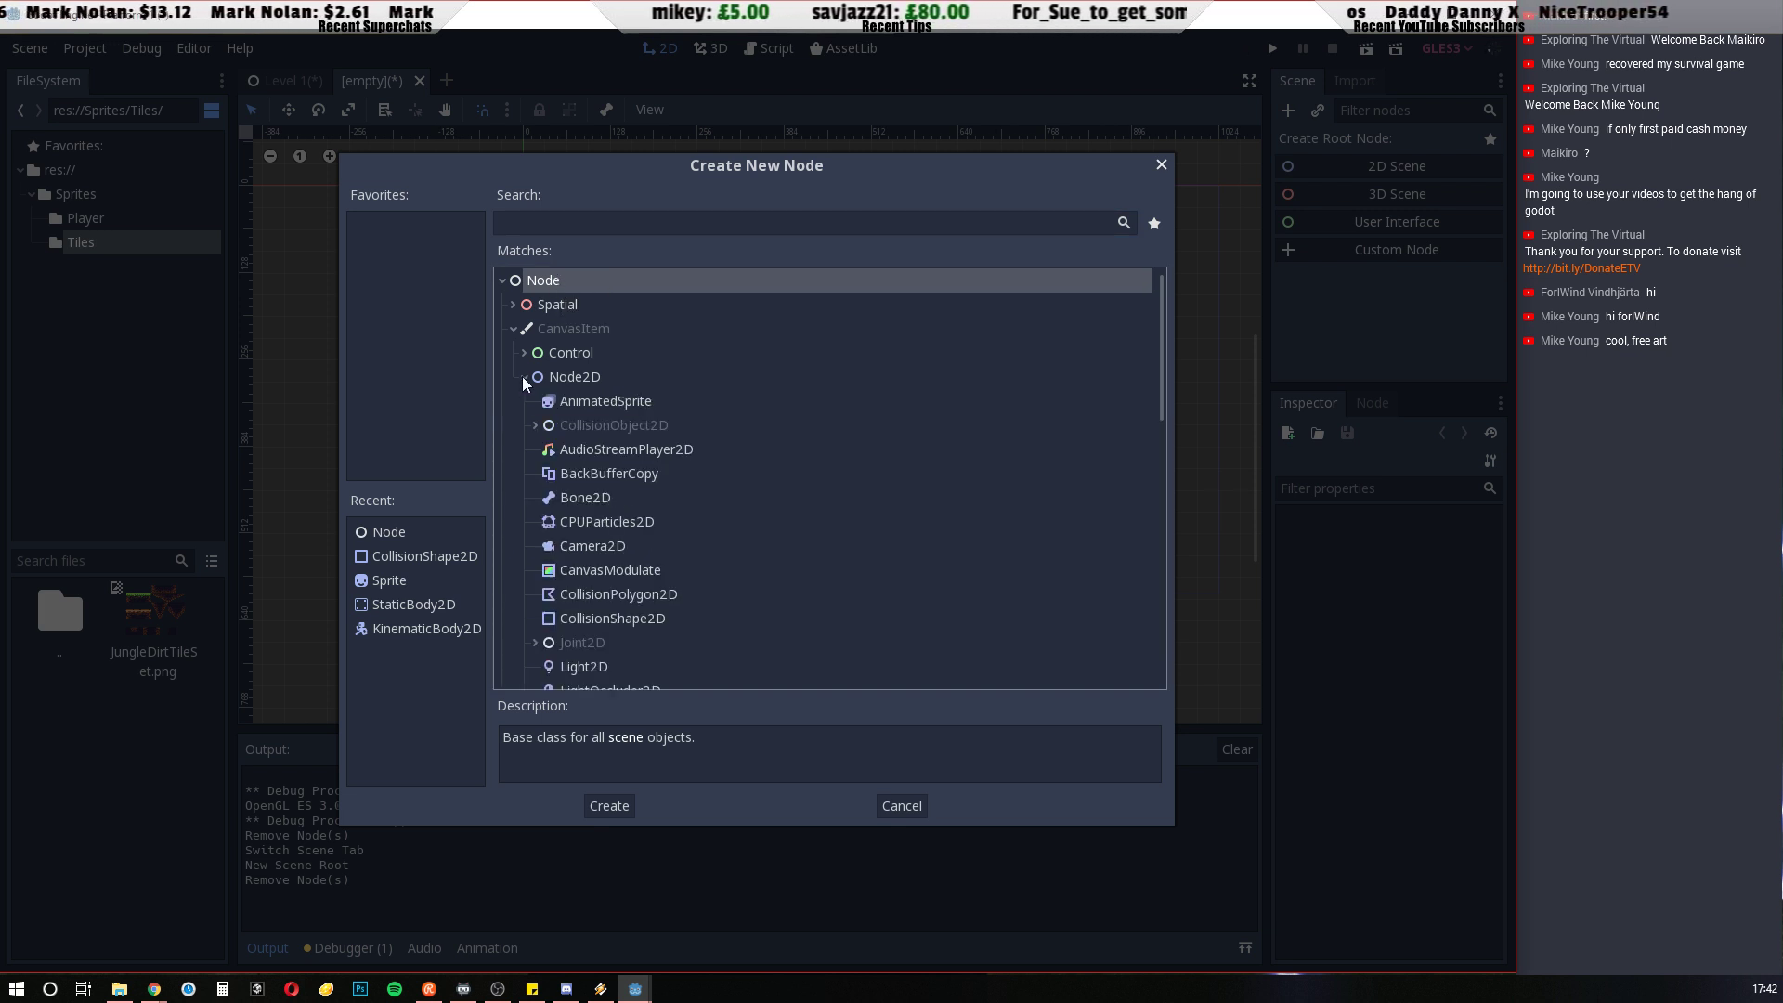
pyautogui.click(523, 377)
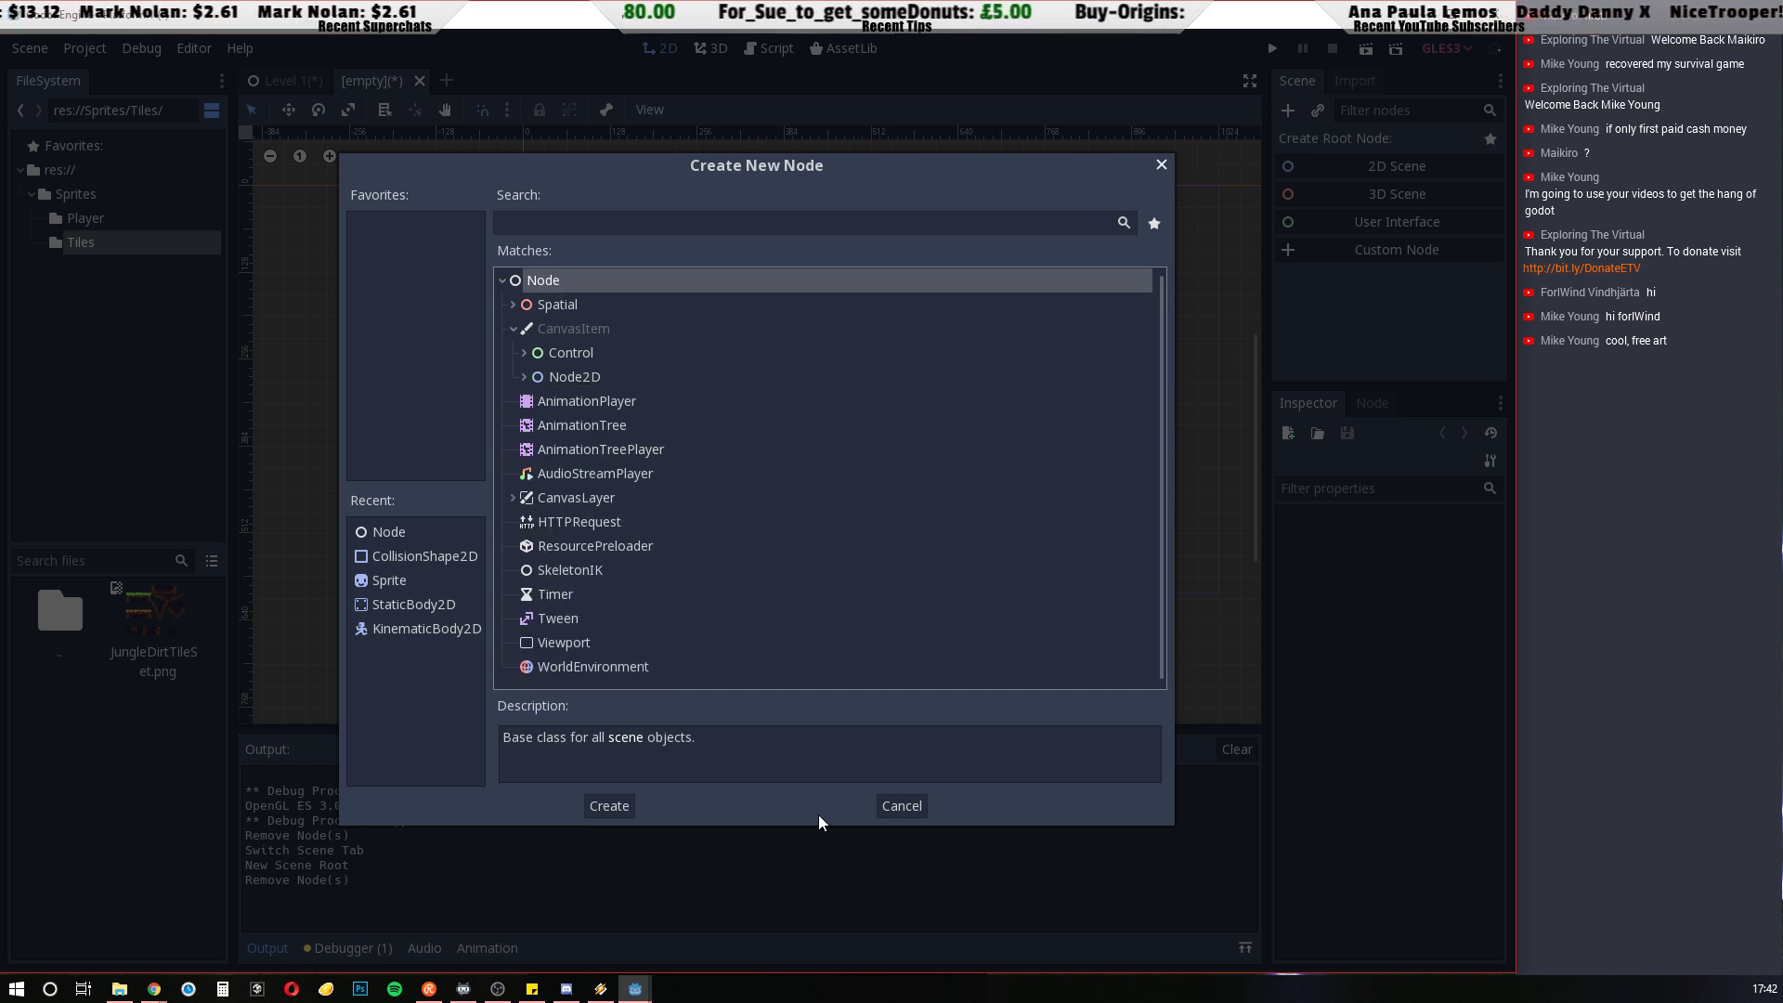
pyautogui.click(605, 806)
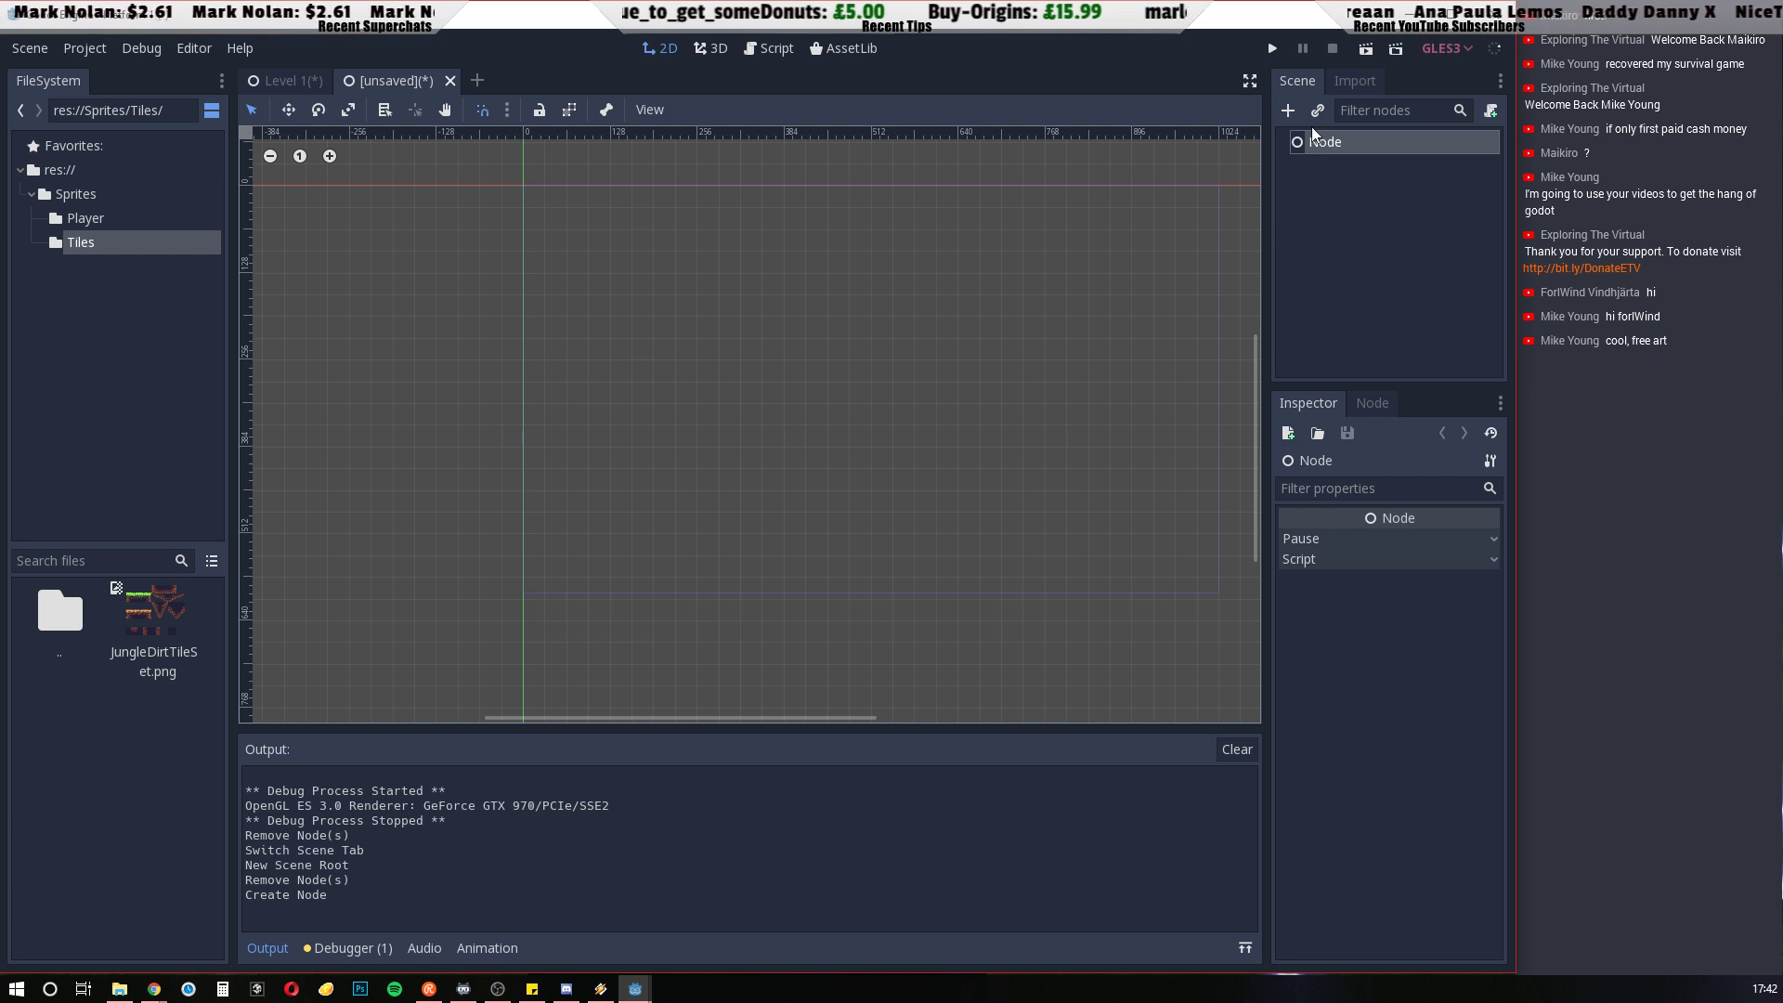
pyautogui.click(1290, 110)
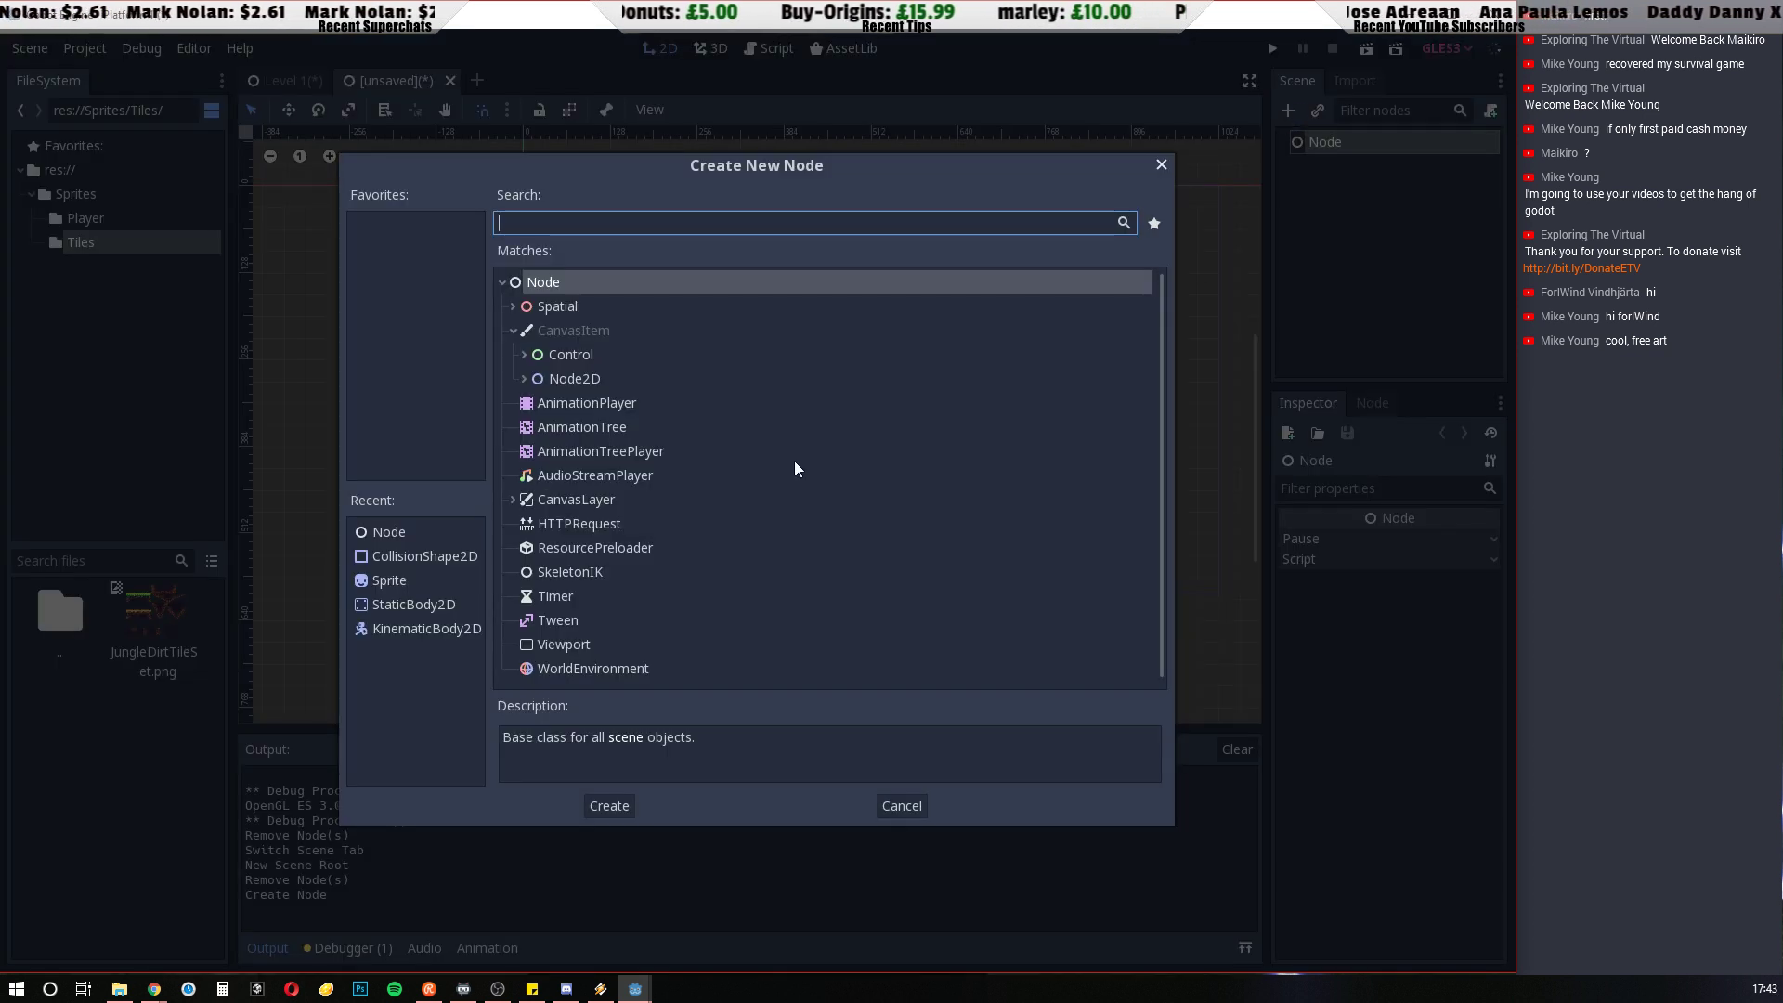
pyautogui.click(1162, 164)
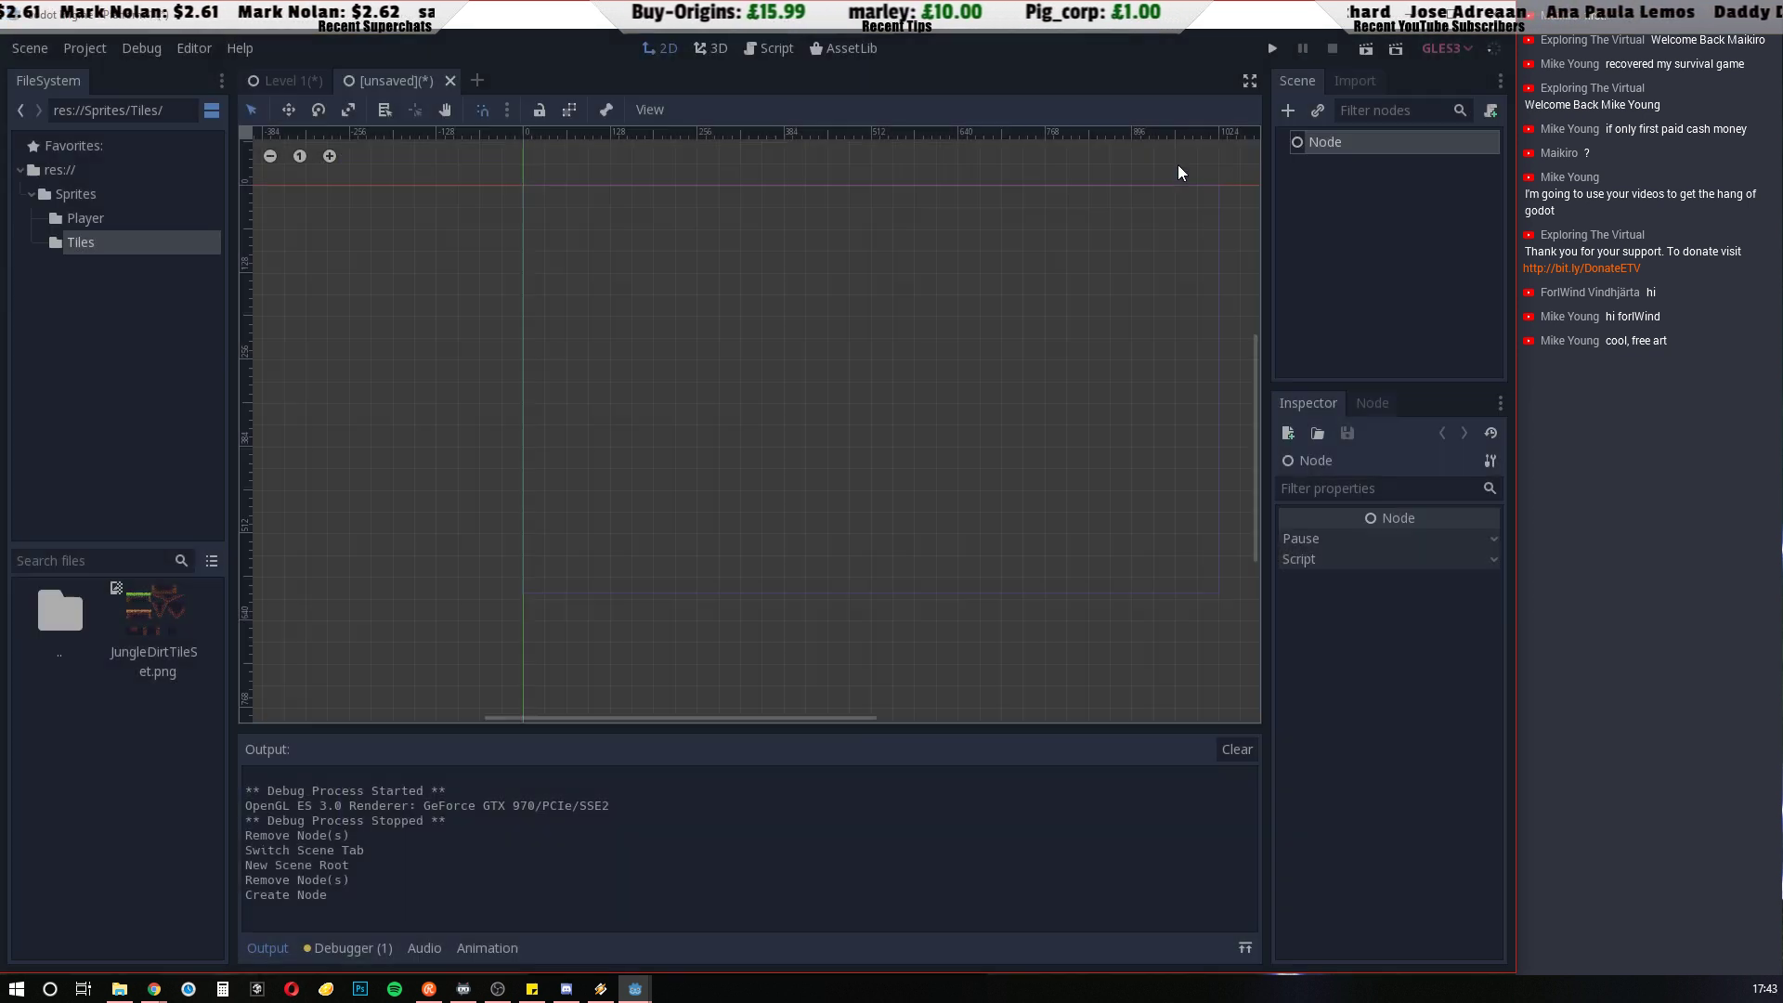
# Rename the scene's root node to JungleDirtTiles
pyautogui.click(1323, 145)
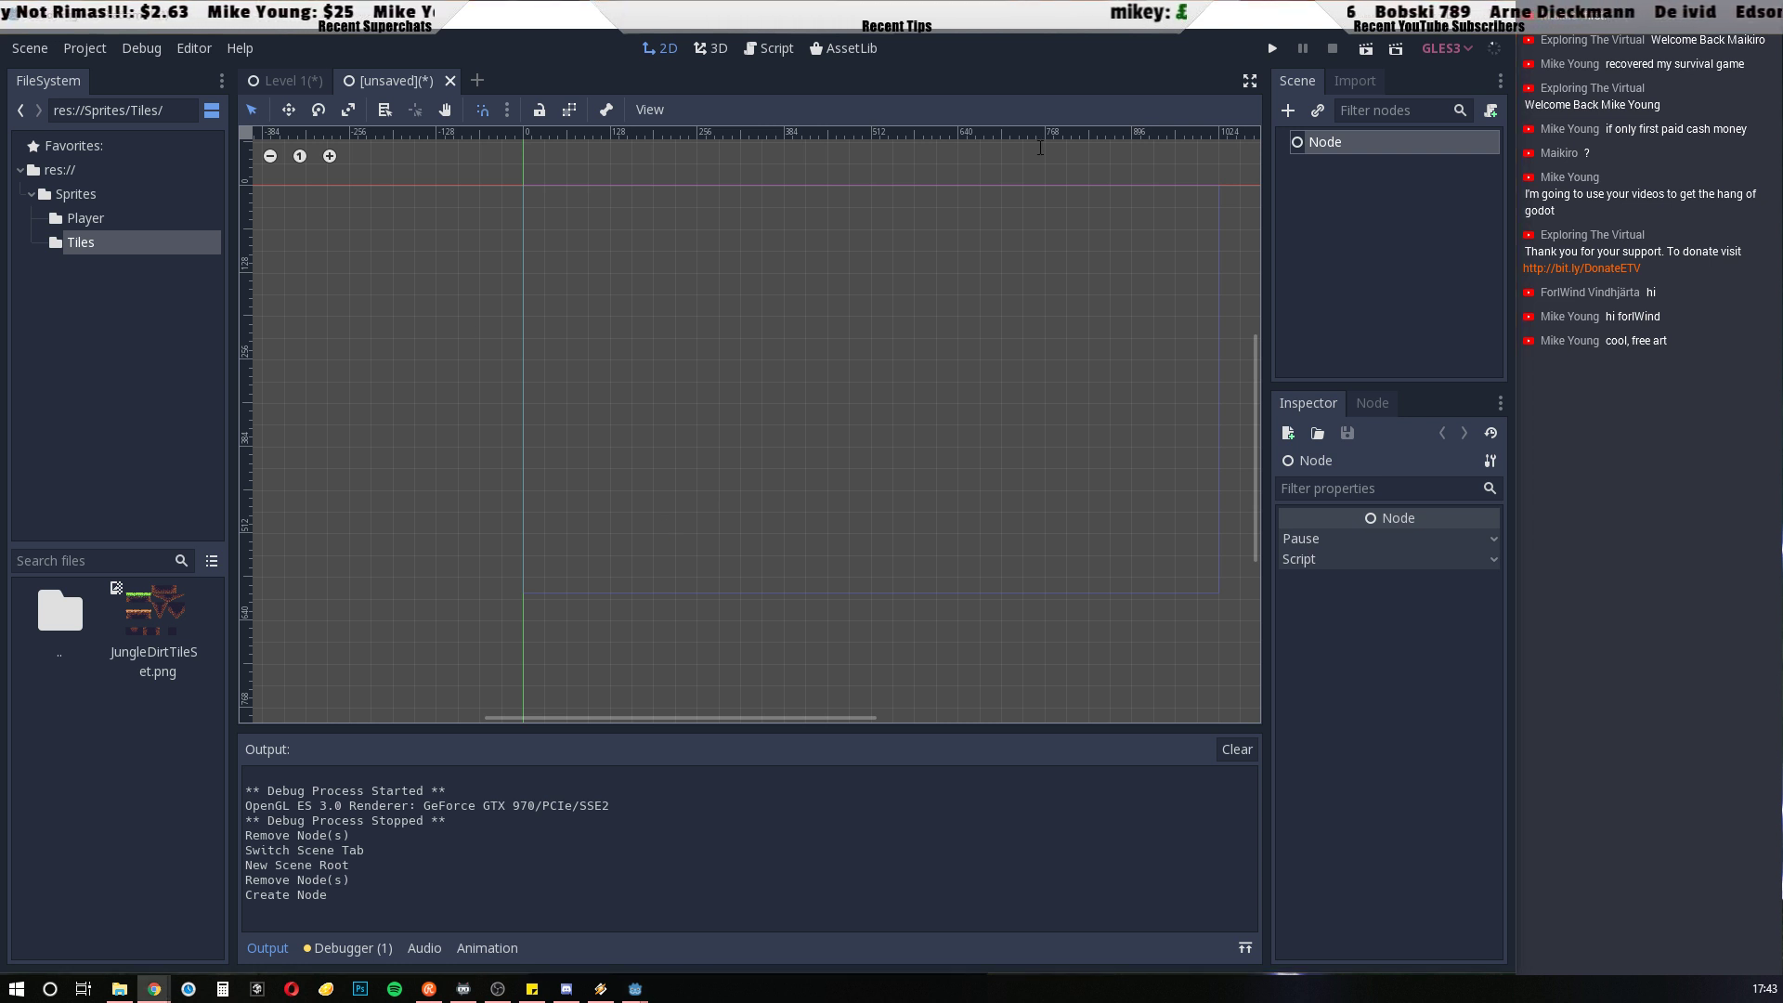
pyautogui.doubleClick(1352, 140)
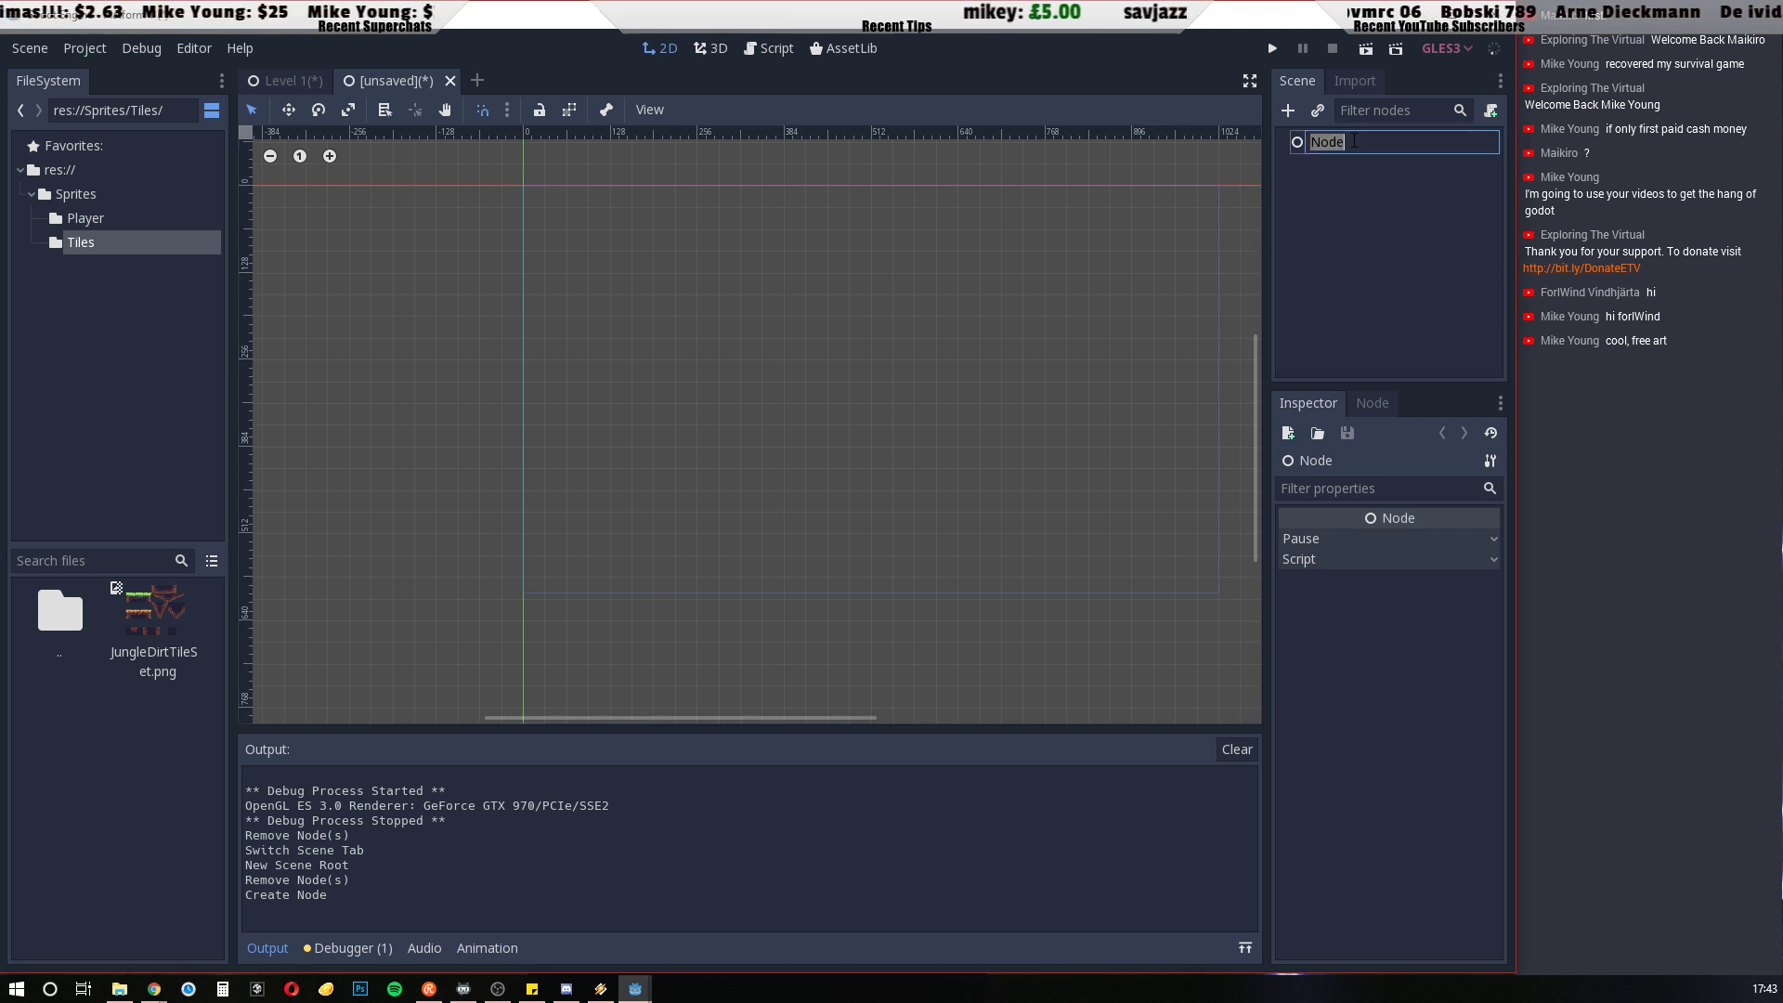
pyautogui.write('Jun')
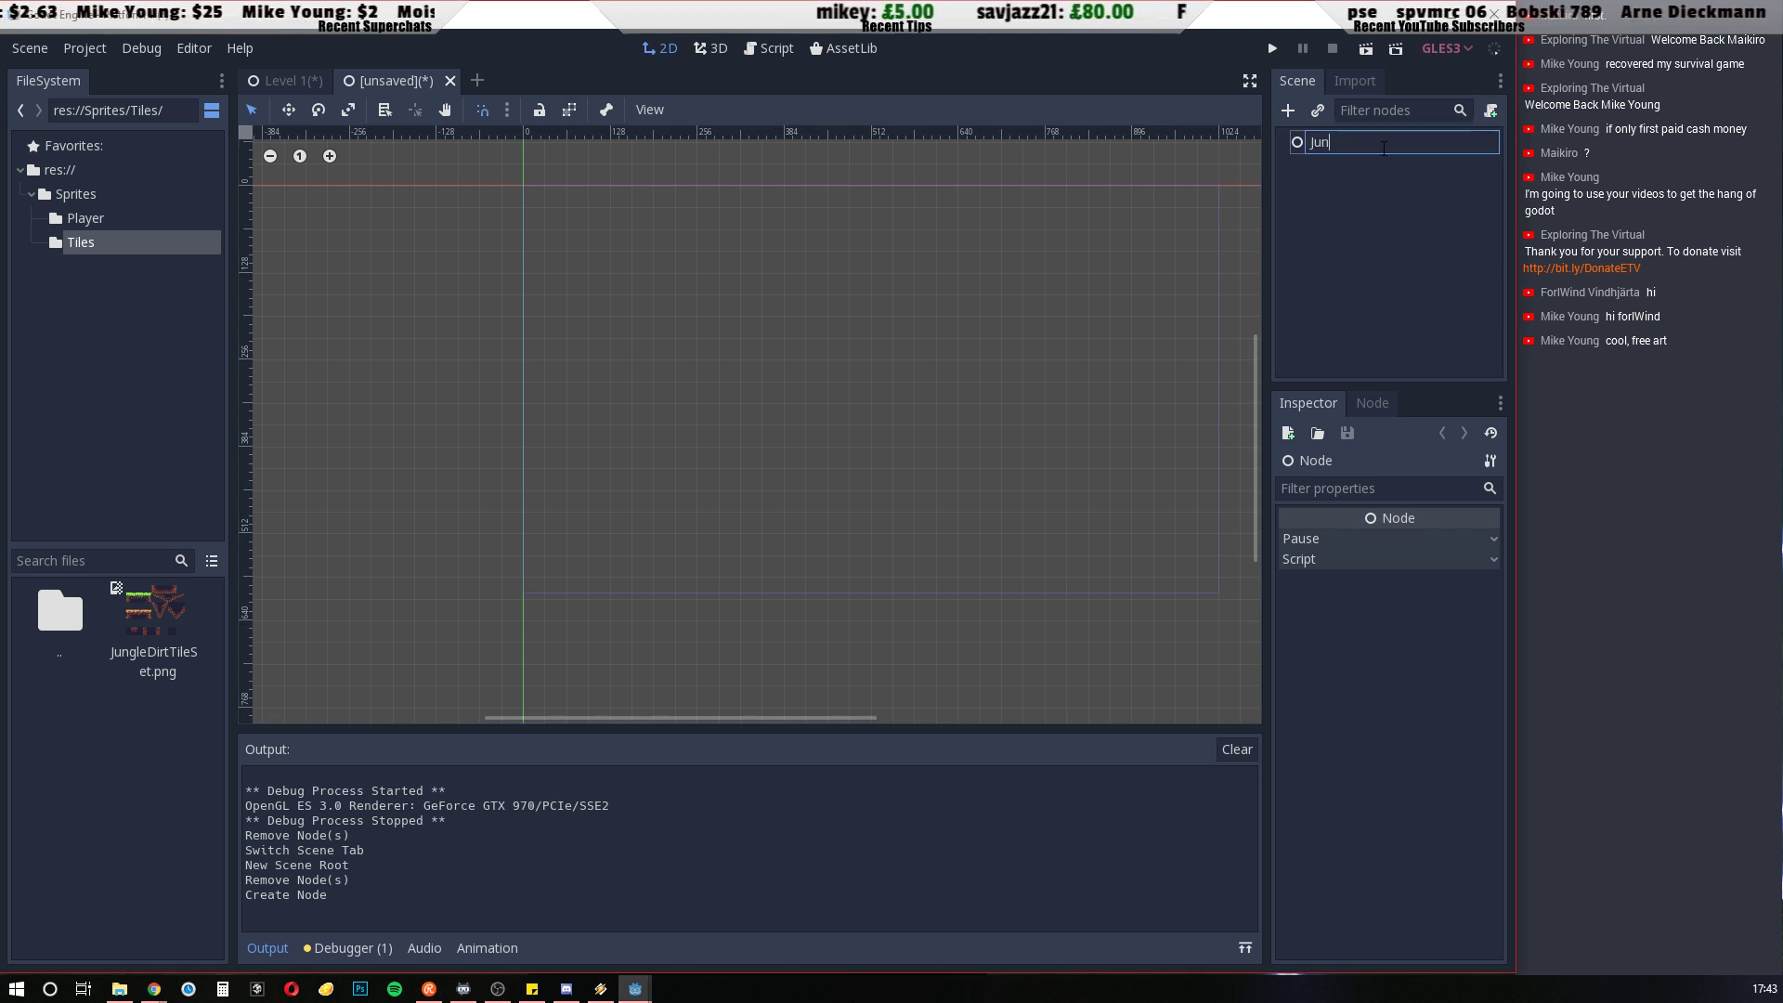
pyautogui.write('gle')
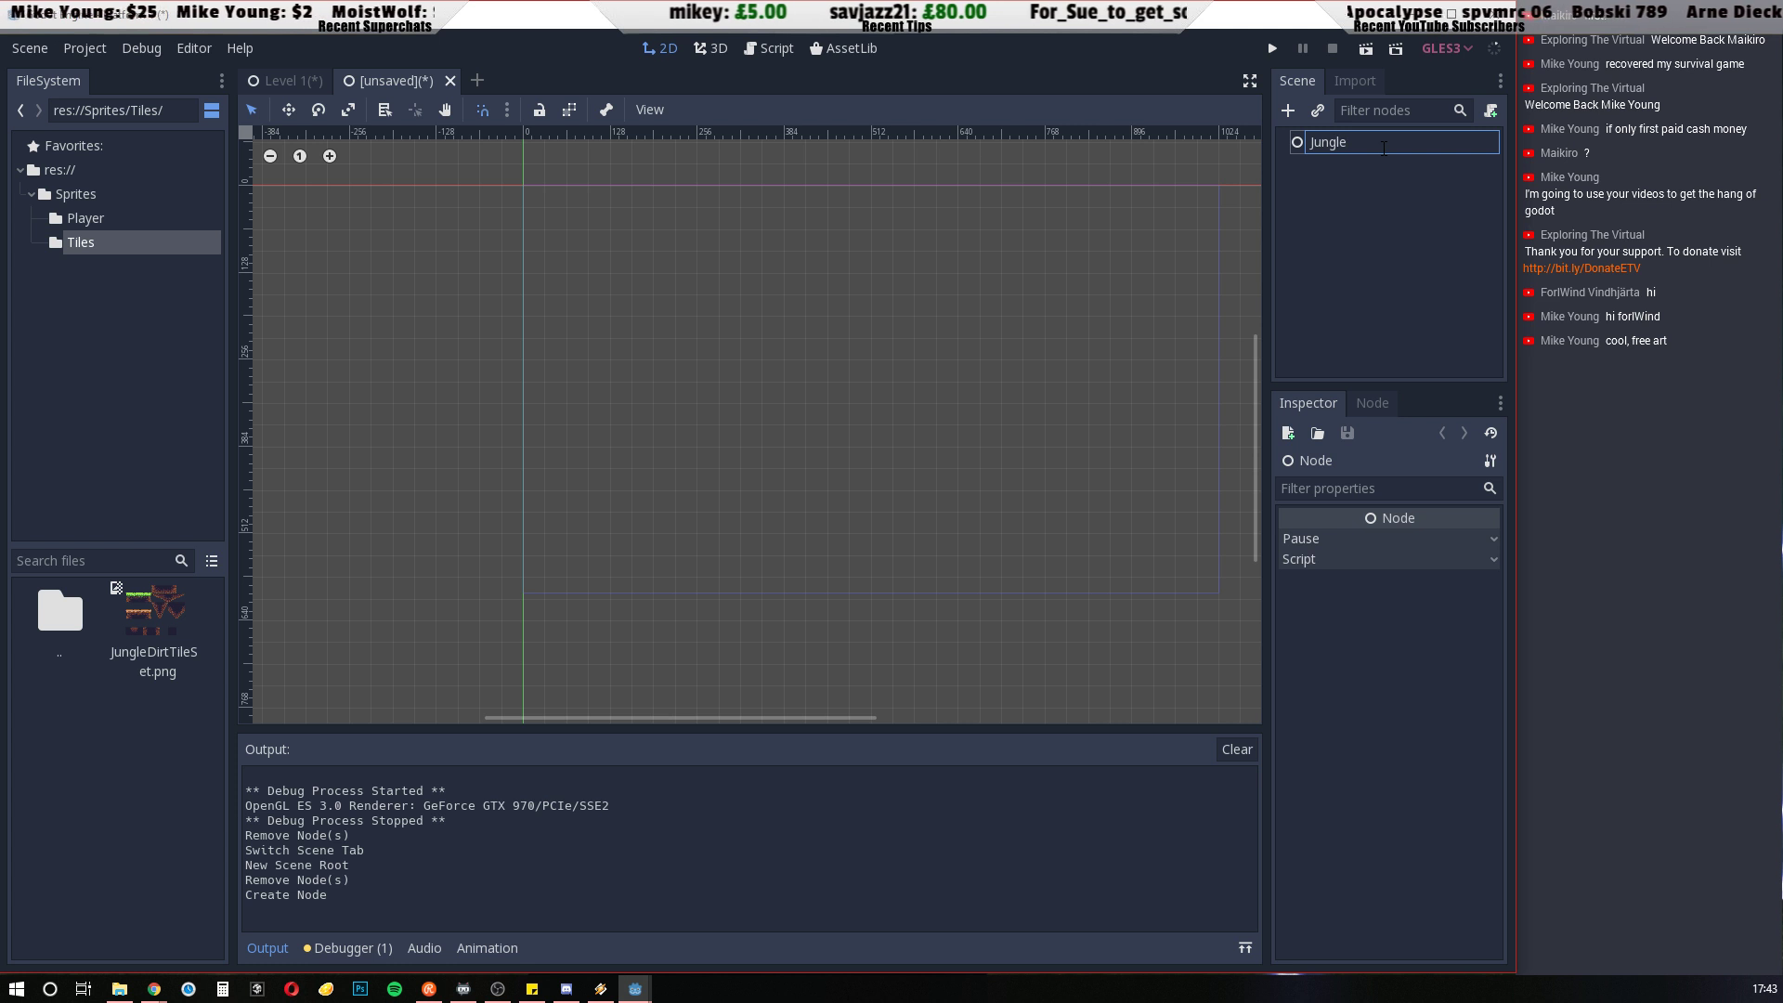
pyautogui.write('DirtTiles')
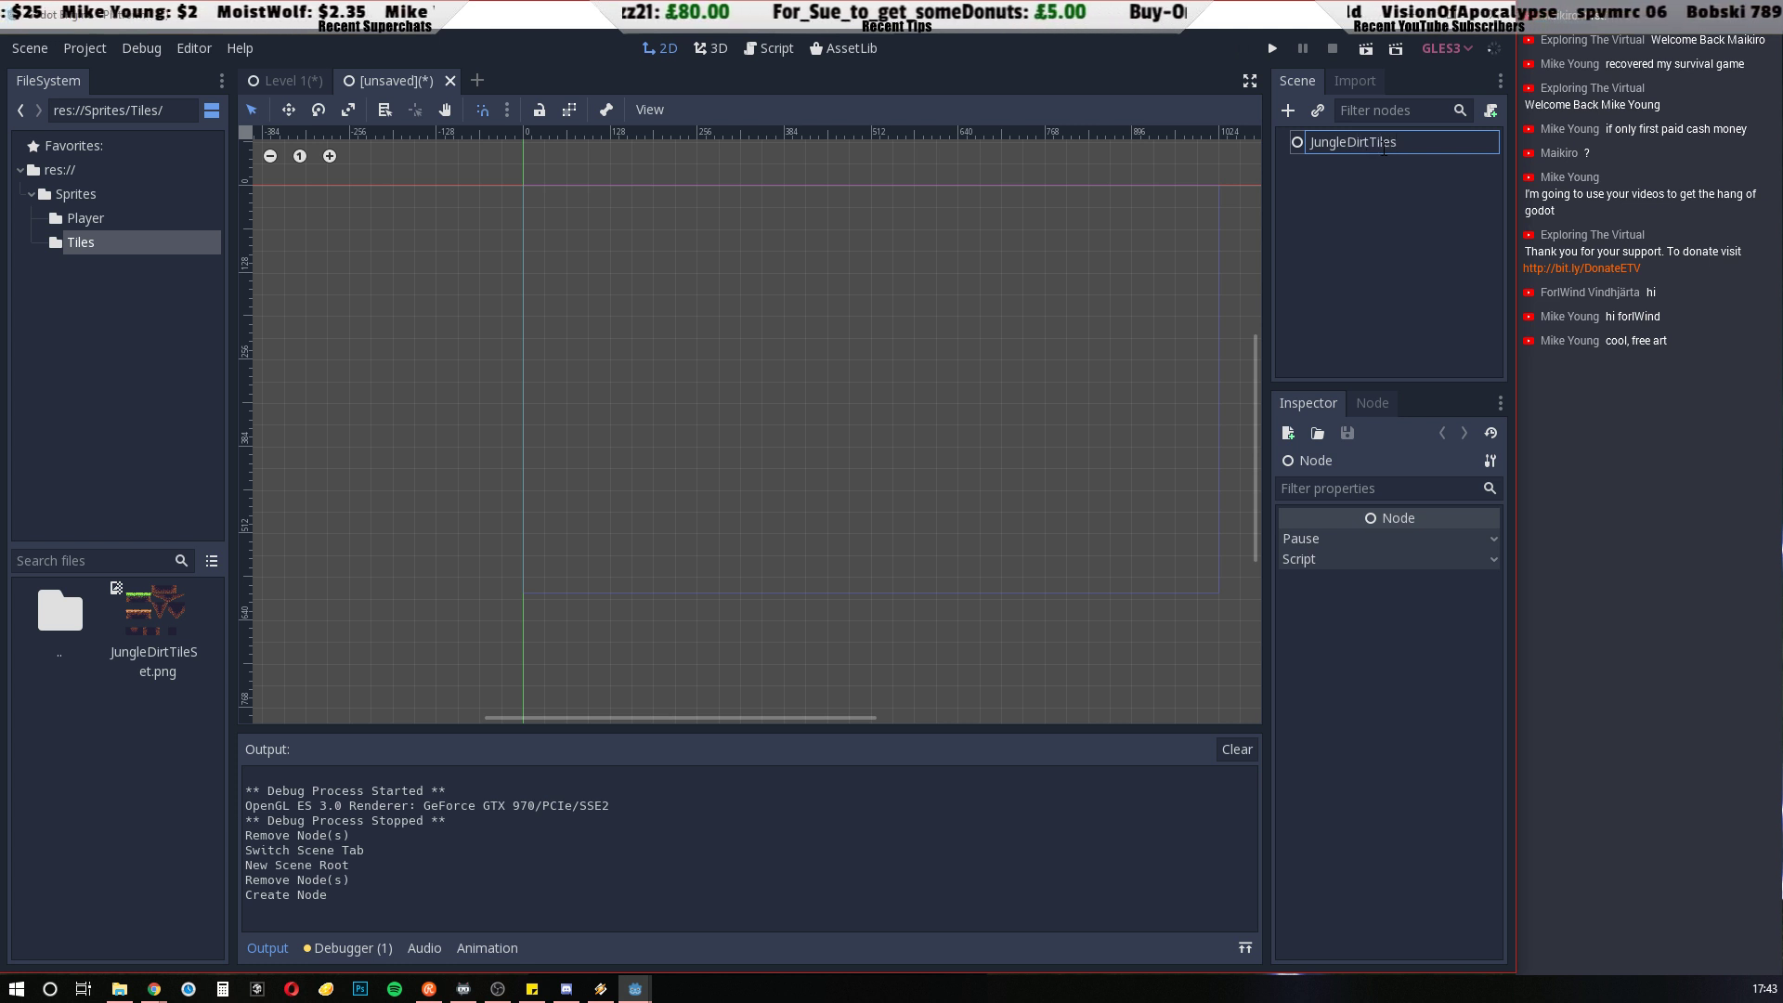
pyautogui.press('Return')
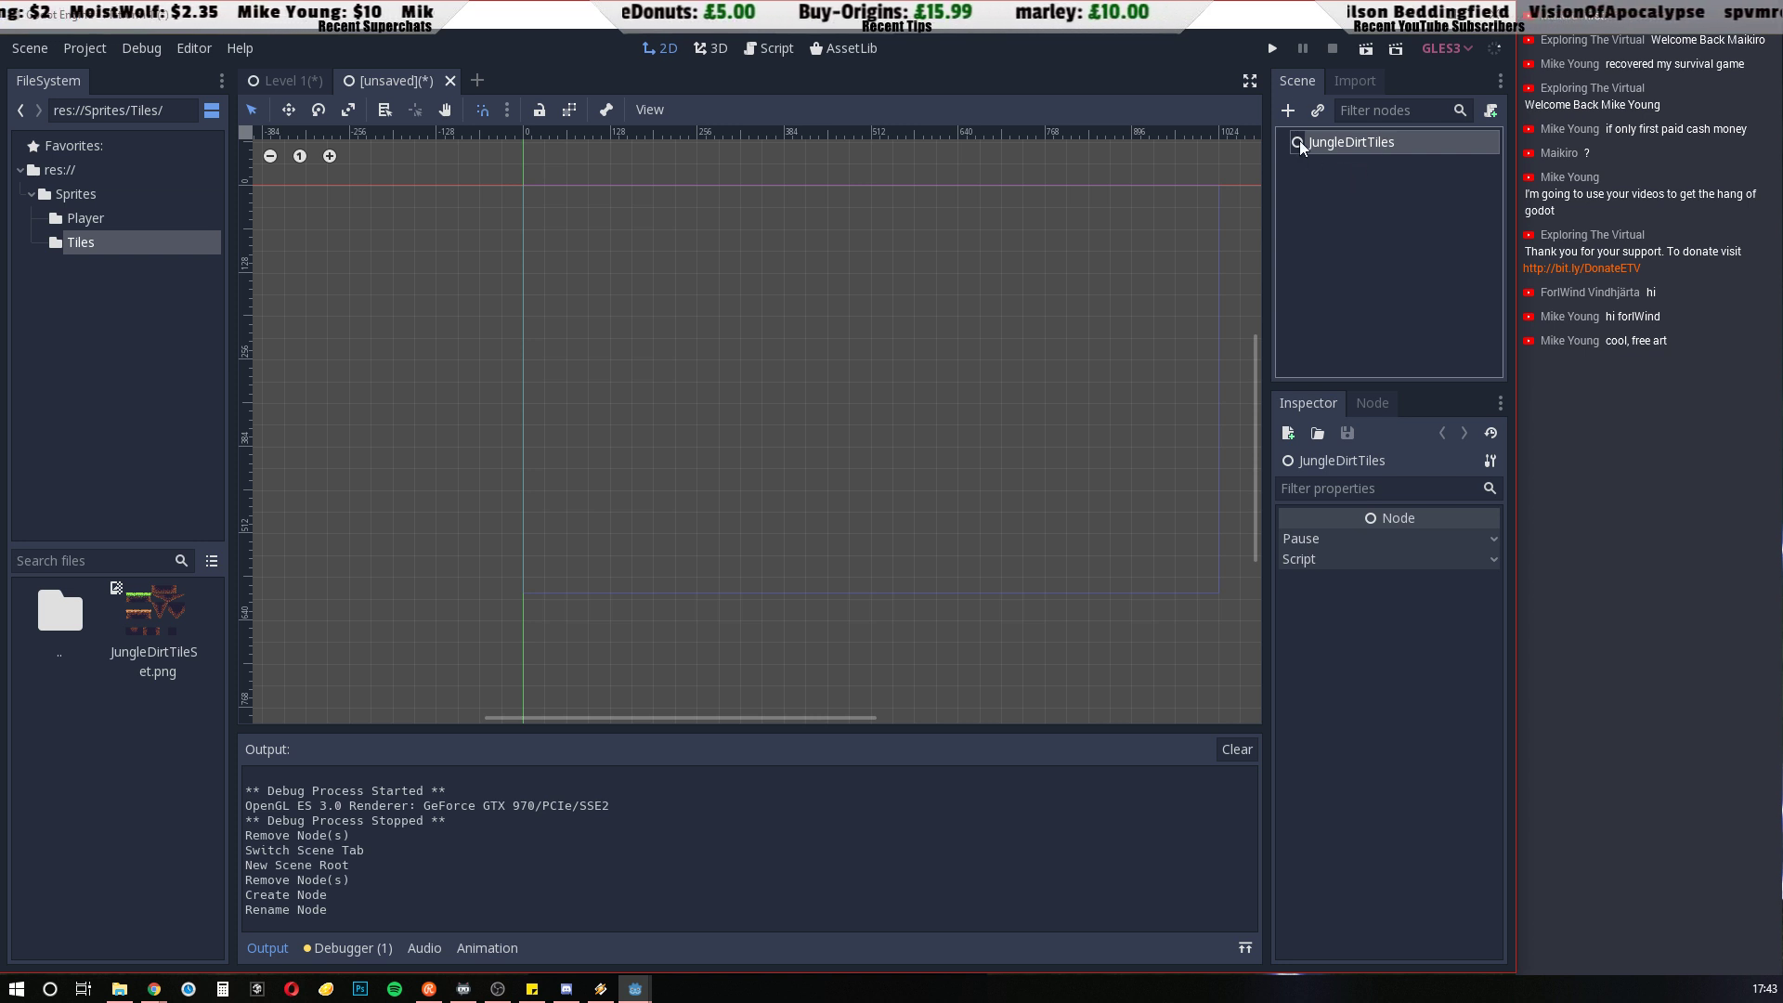
# Find the Sprite node type and add it as a child of JungleDirtTiles
pyautogui.click(1290, 111)
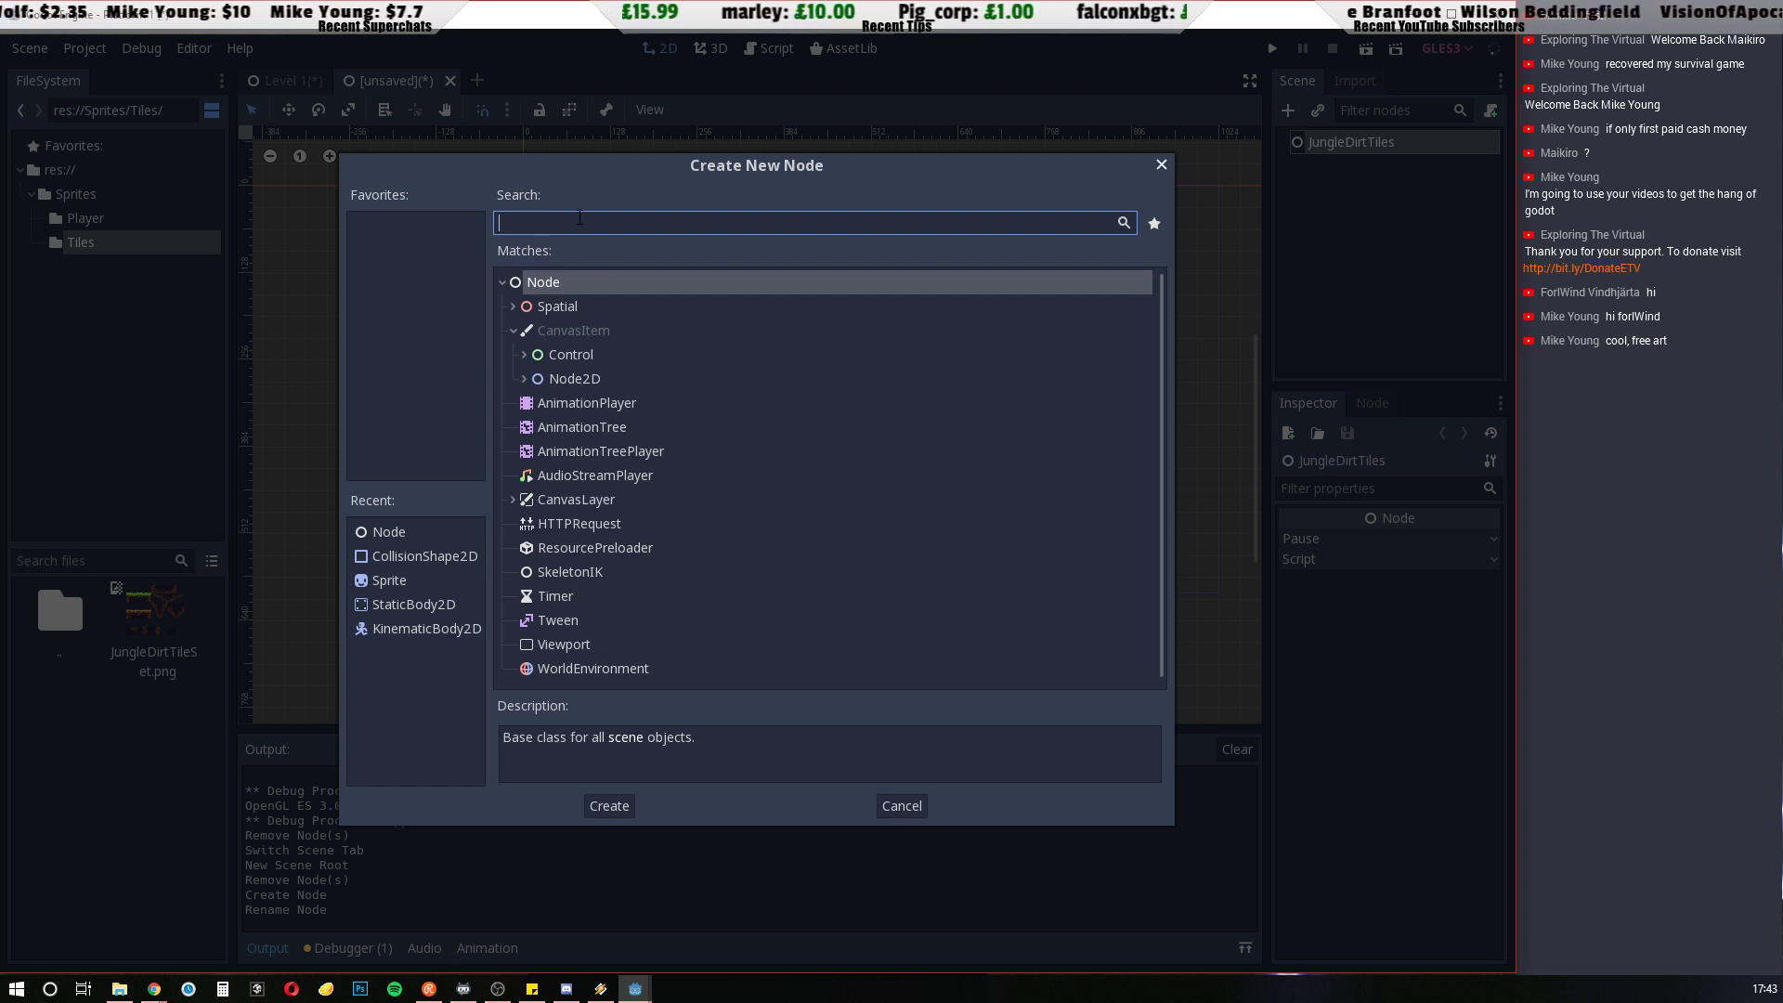
pyautogui.write('sprite')
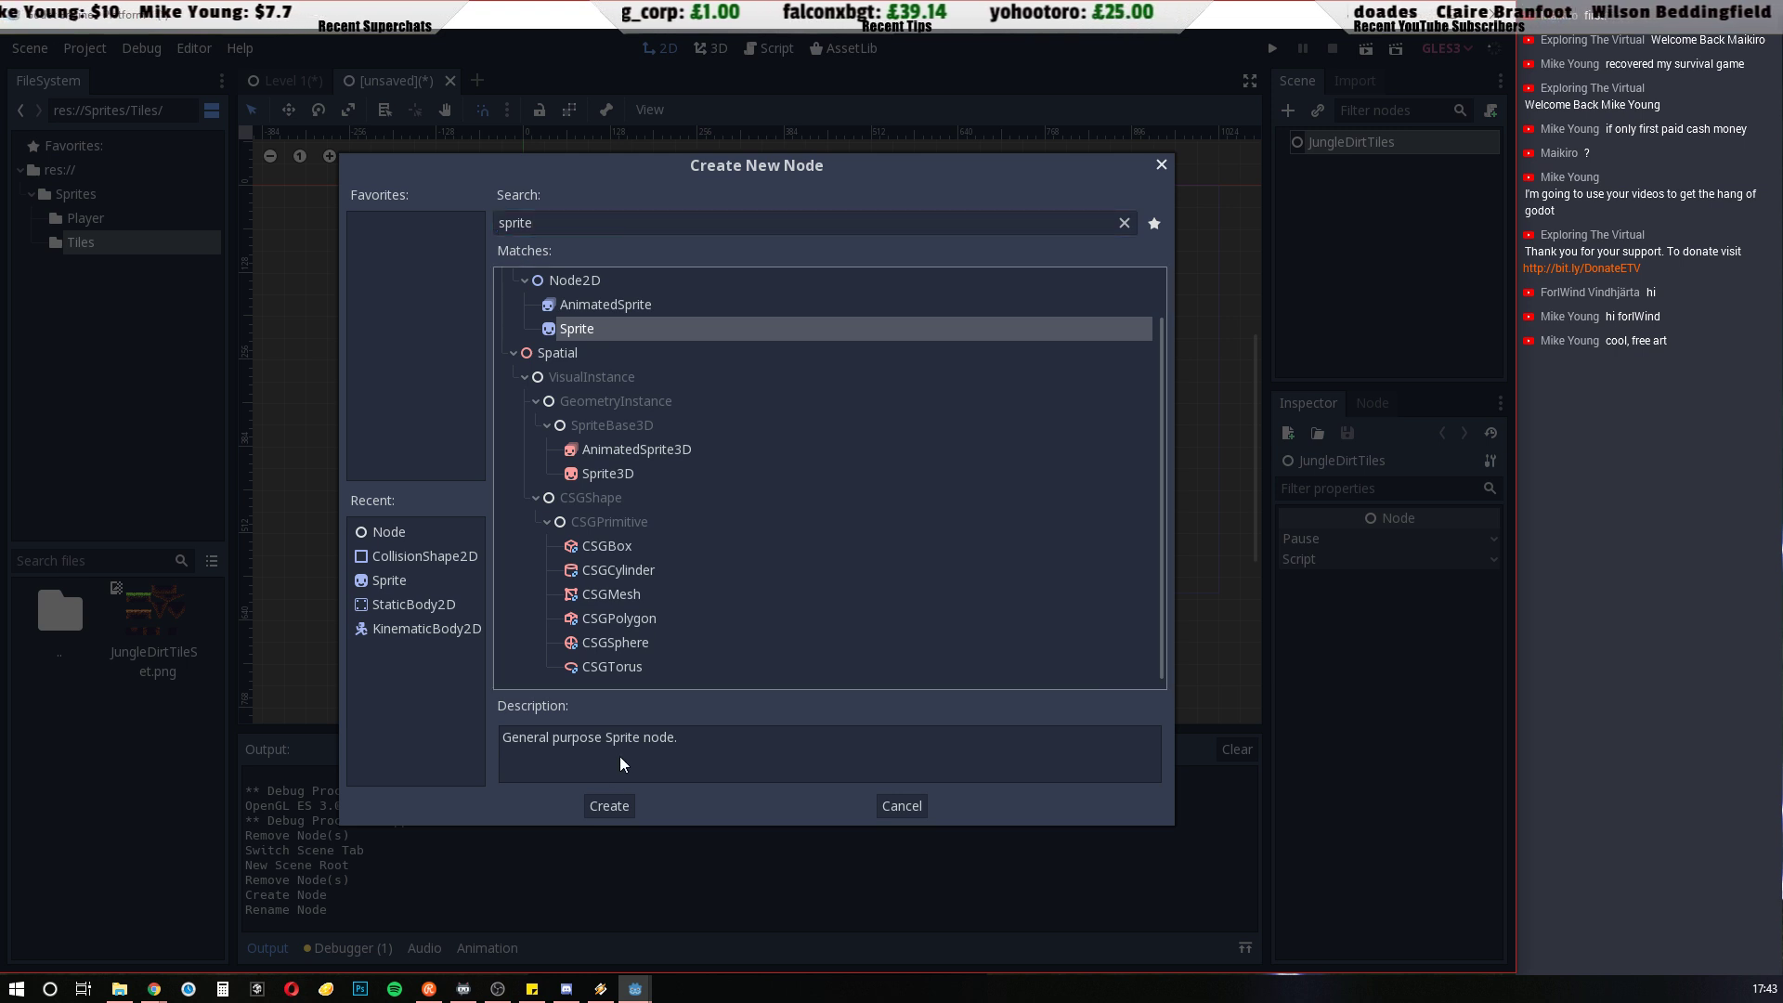
pyautogui.click(613, 806)
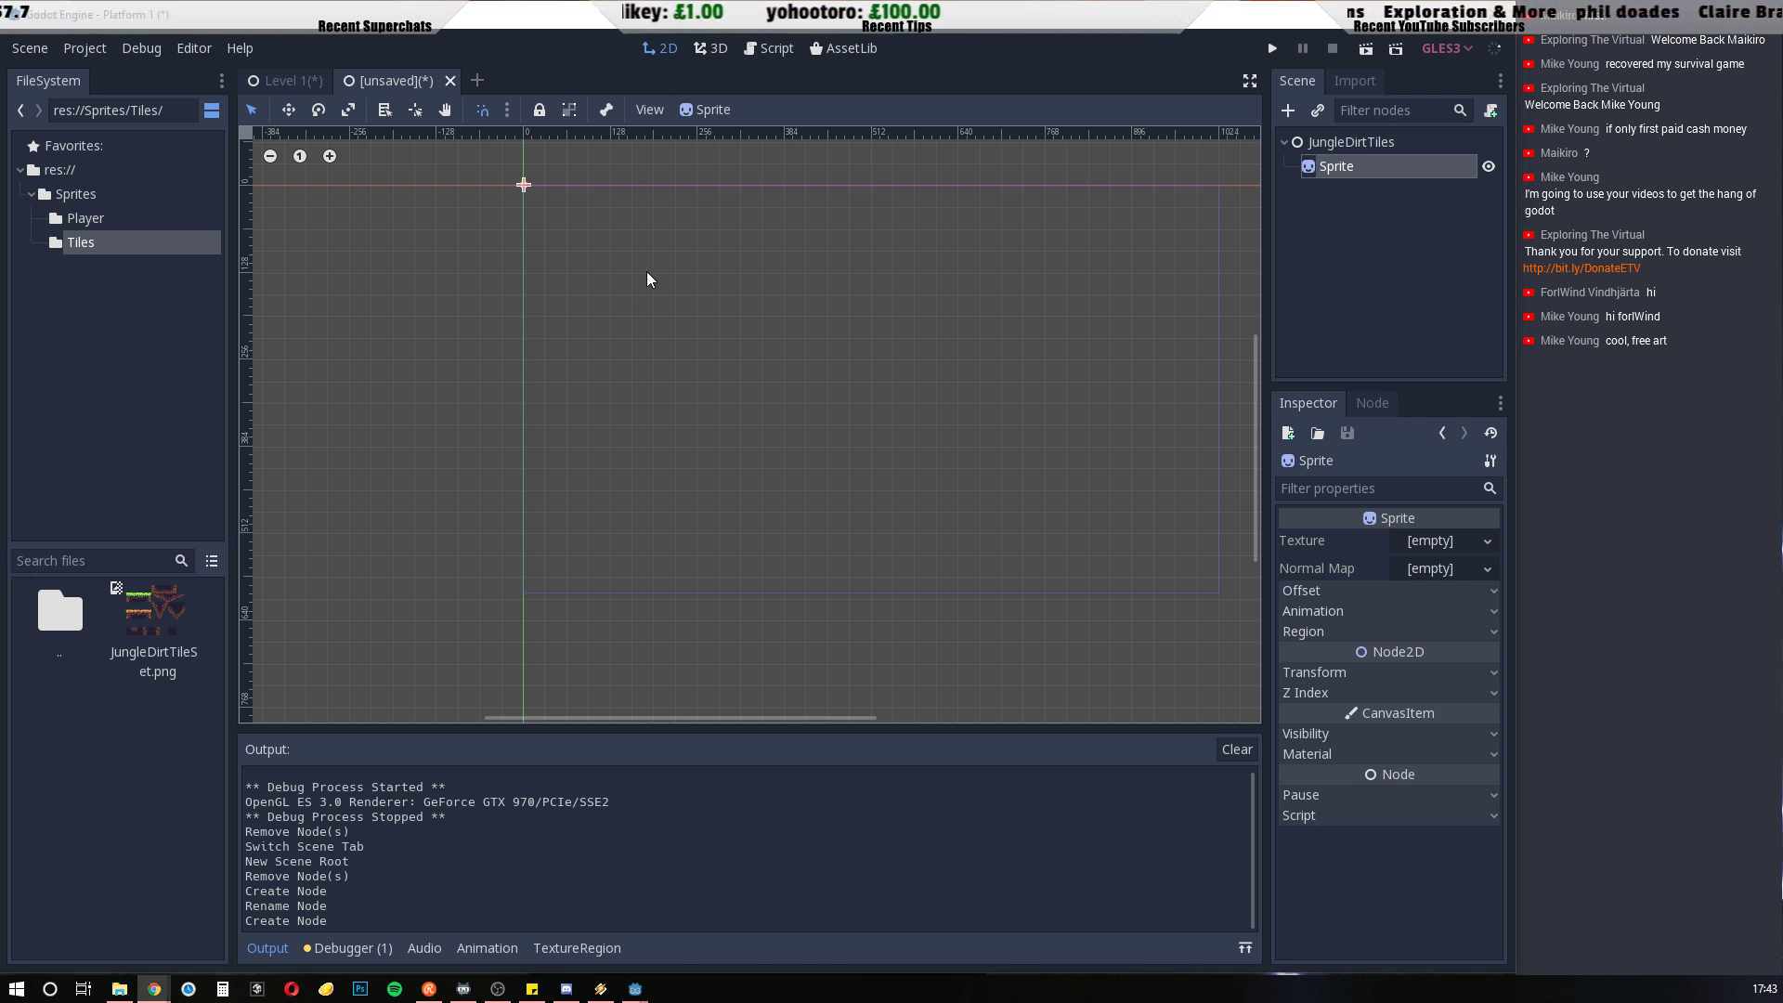
pyautogui.click(1445, 48)
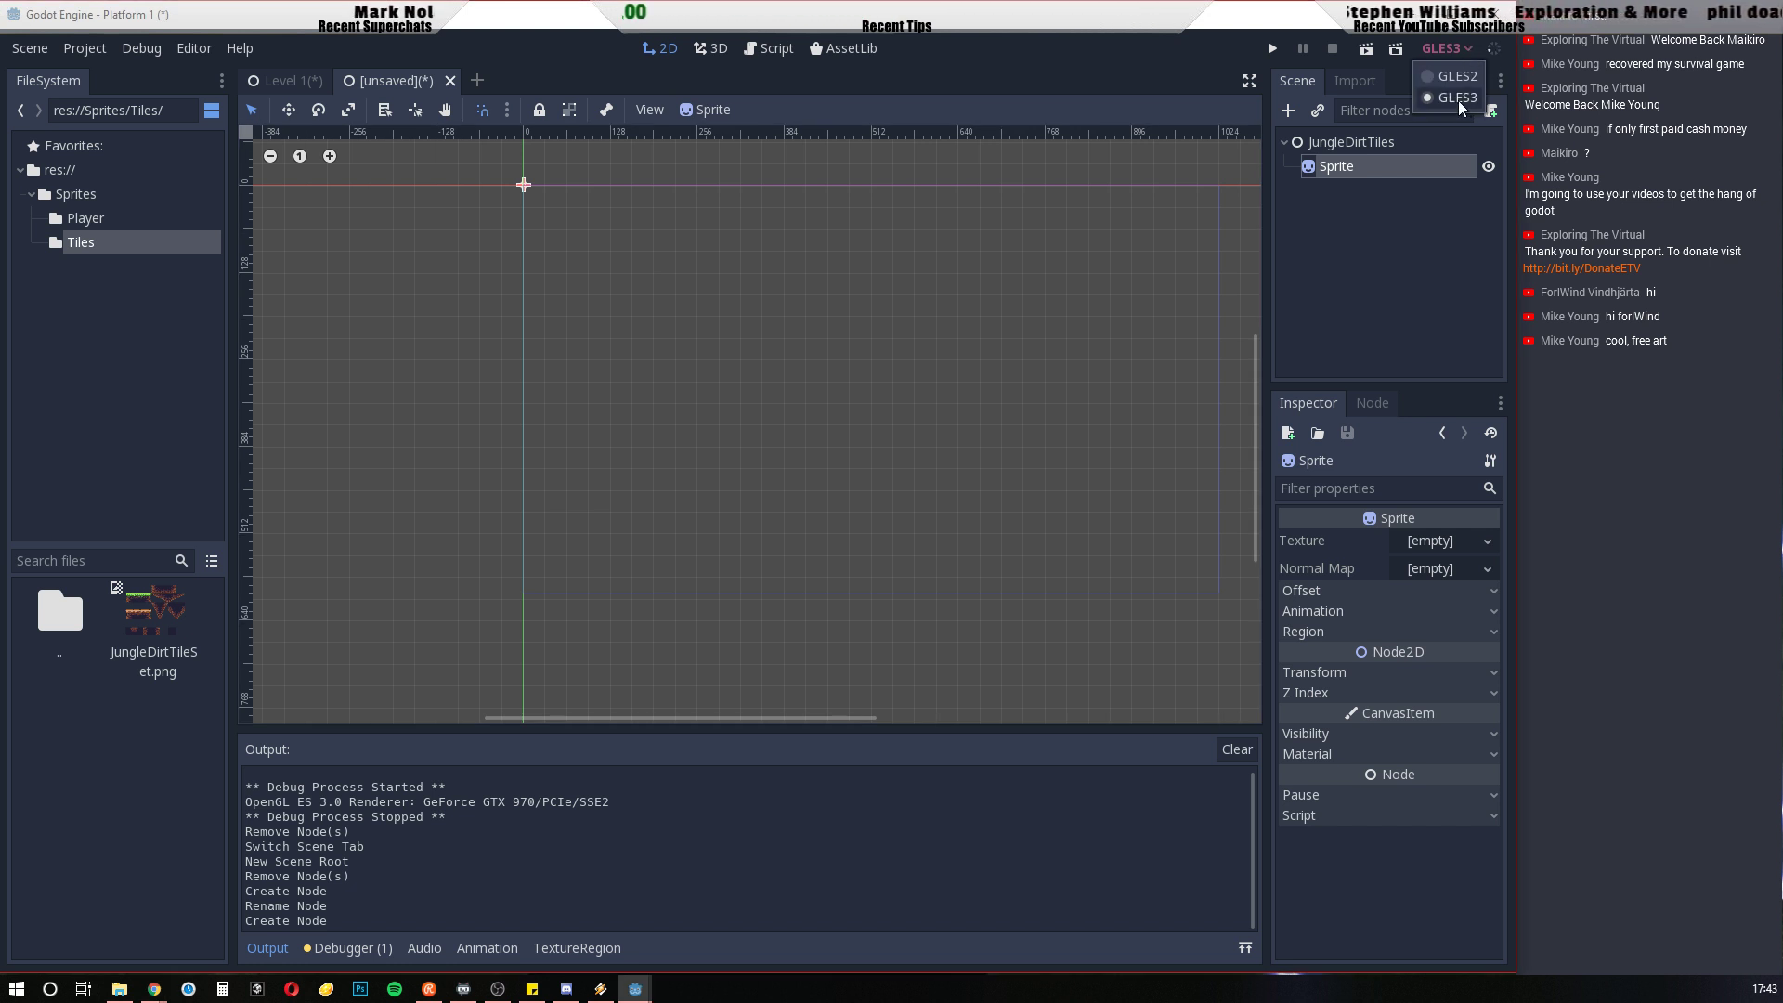
pyautogui.click(1415, 274)
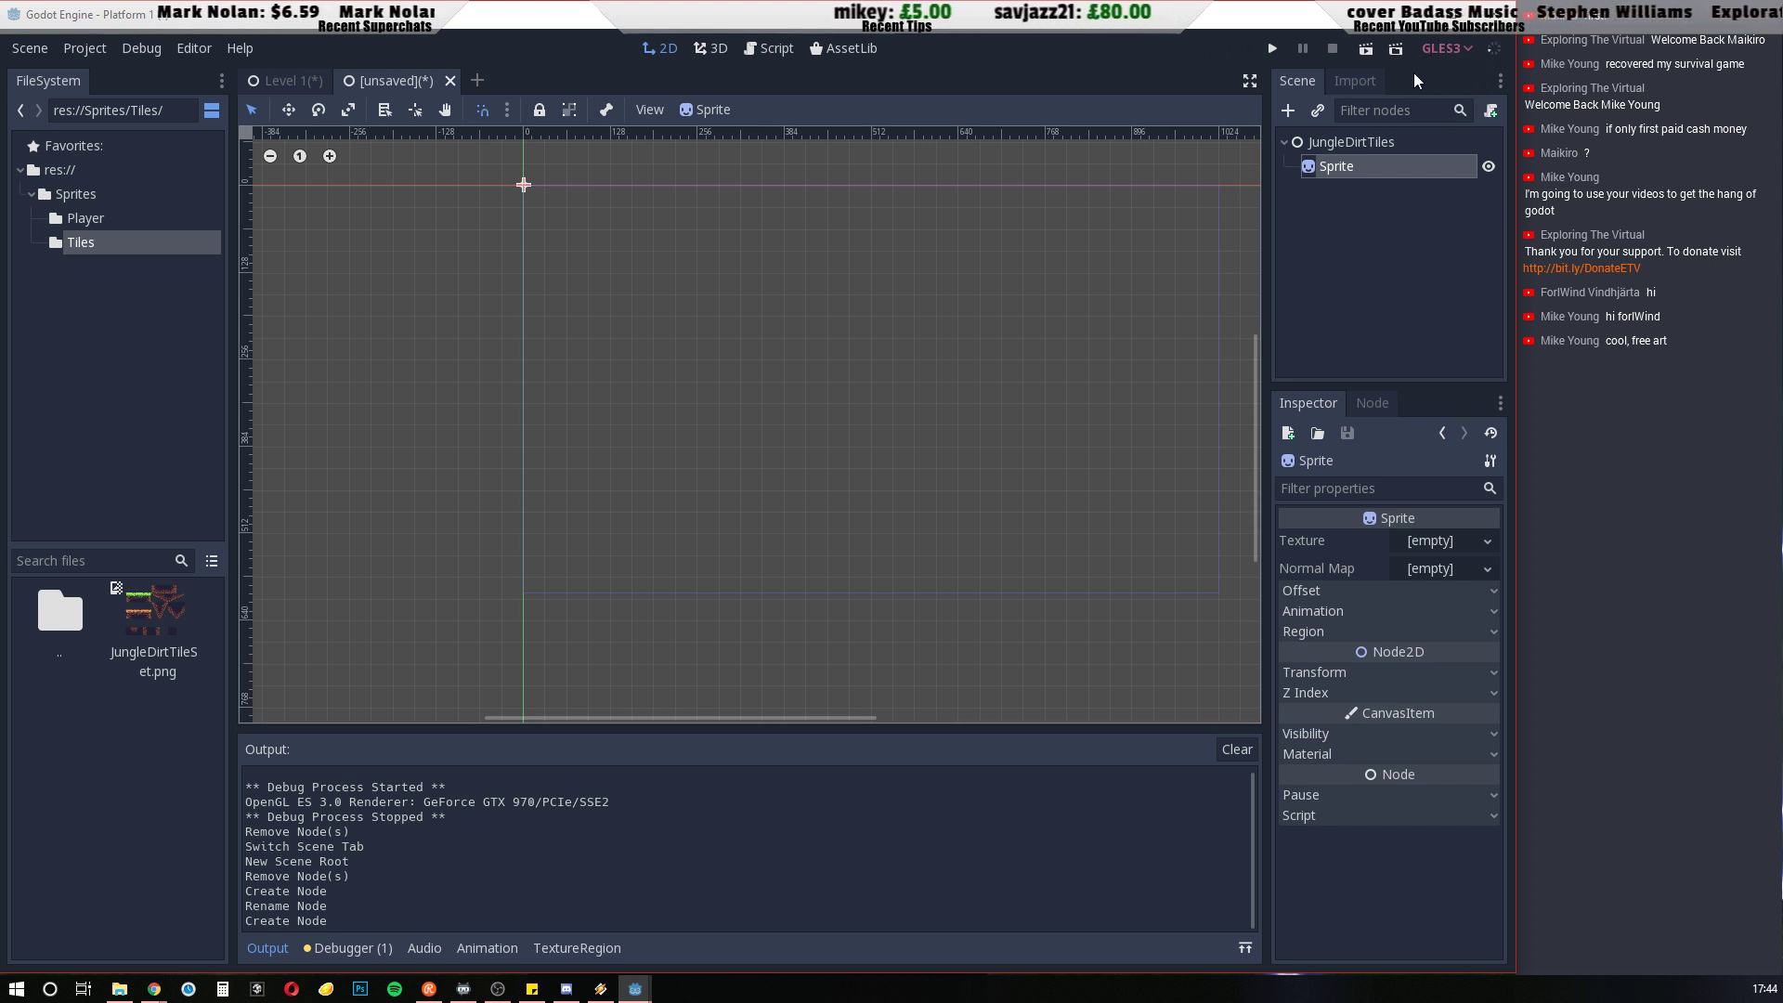
pyautogui.click(1337, 143)
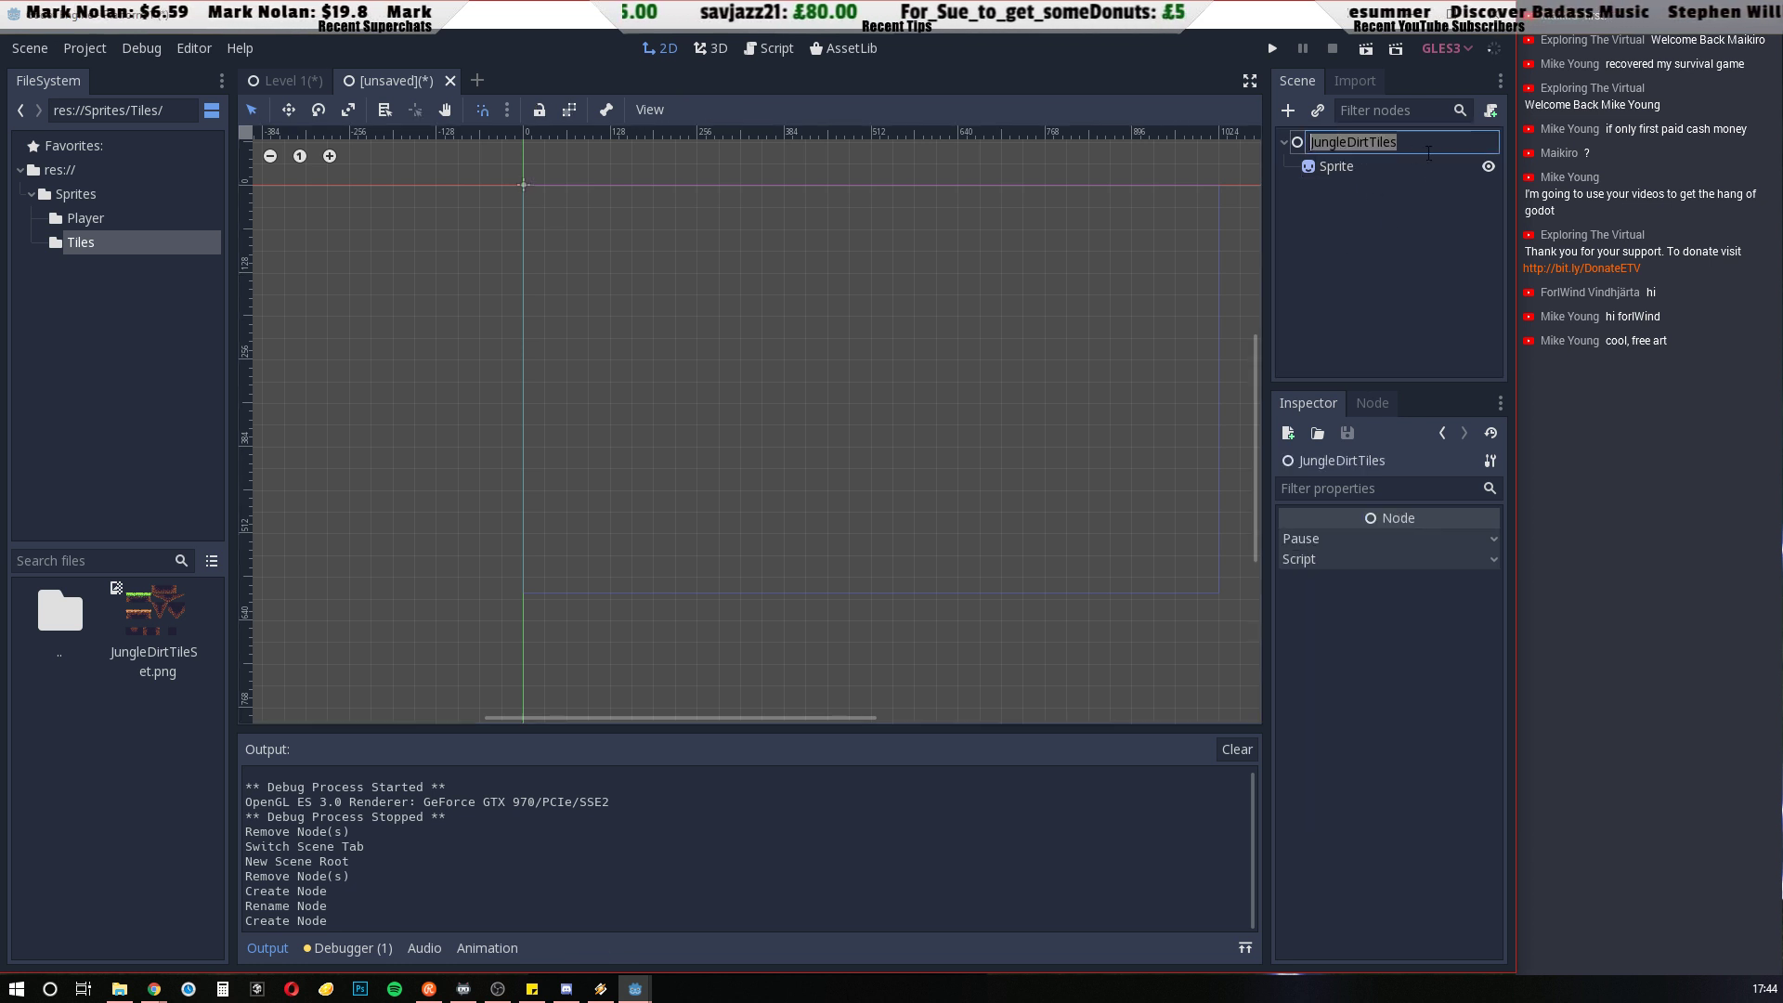
# Assign JungleDirtTileSet.png from the Tiles folder as the texture of the Sprite node
pyautogui.click(1391, 170)
pyautogui.click(1343, 185)
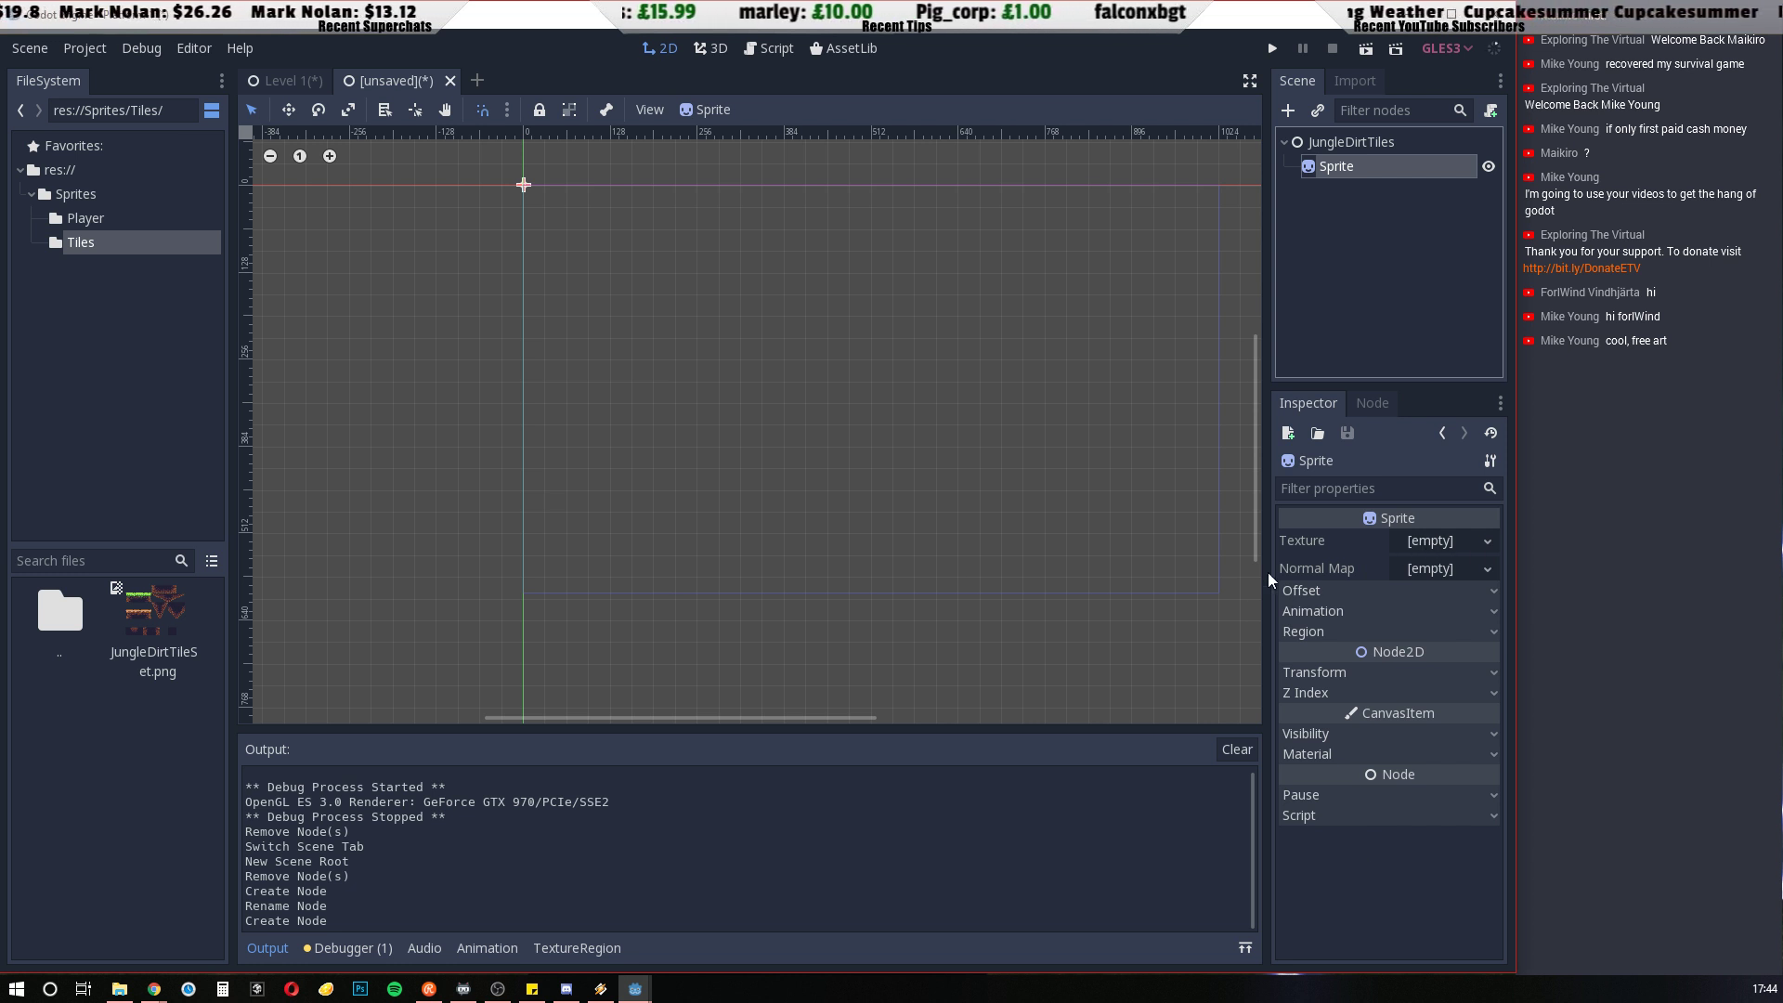
pyautogui.moveTo(132, 622); pyautogui.dragTo(1424, 542)
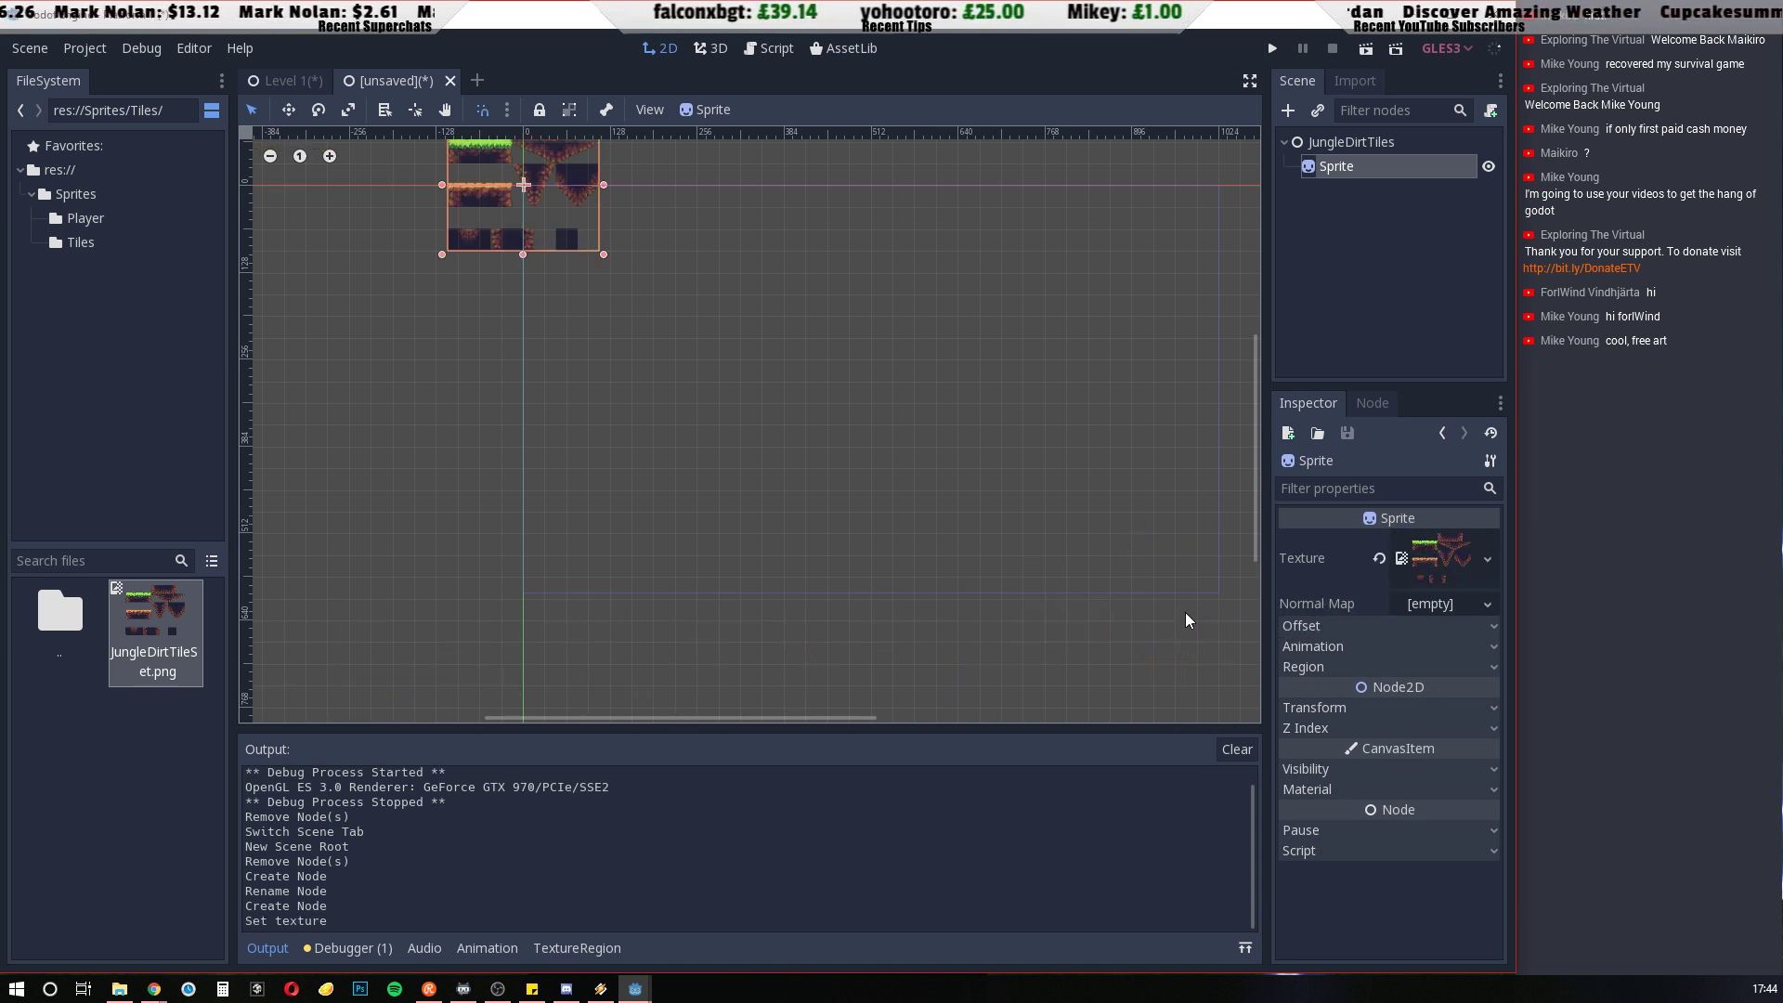
# Reimport JungleDirtTileSet.png as a texture using the import preset suited to sharp pixel art, with Detect 3d off
pyautogui.scroll(5, 577, 231)
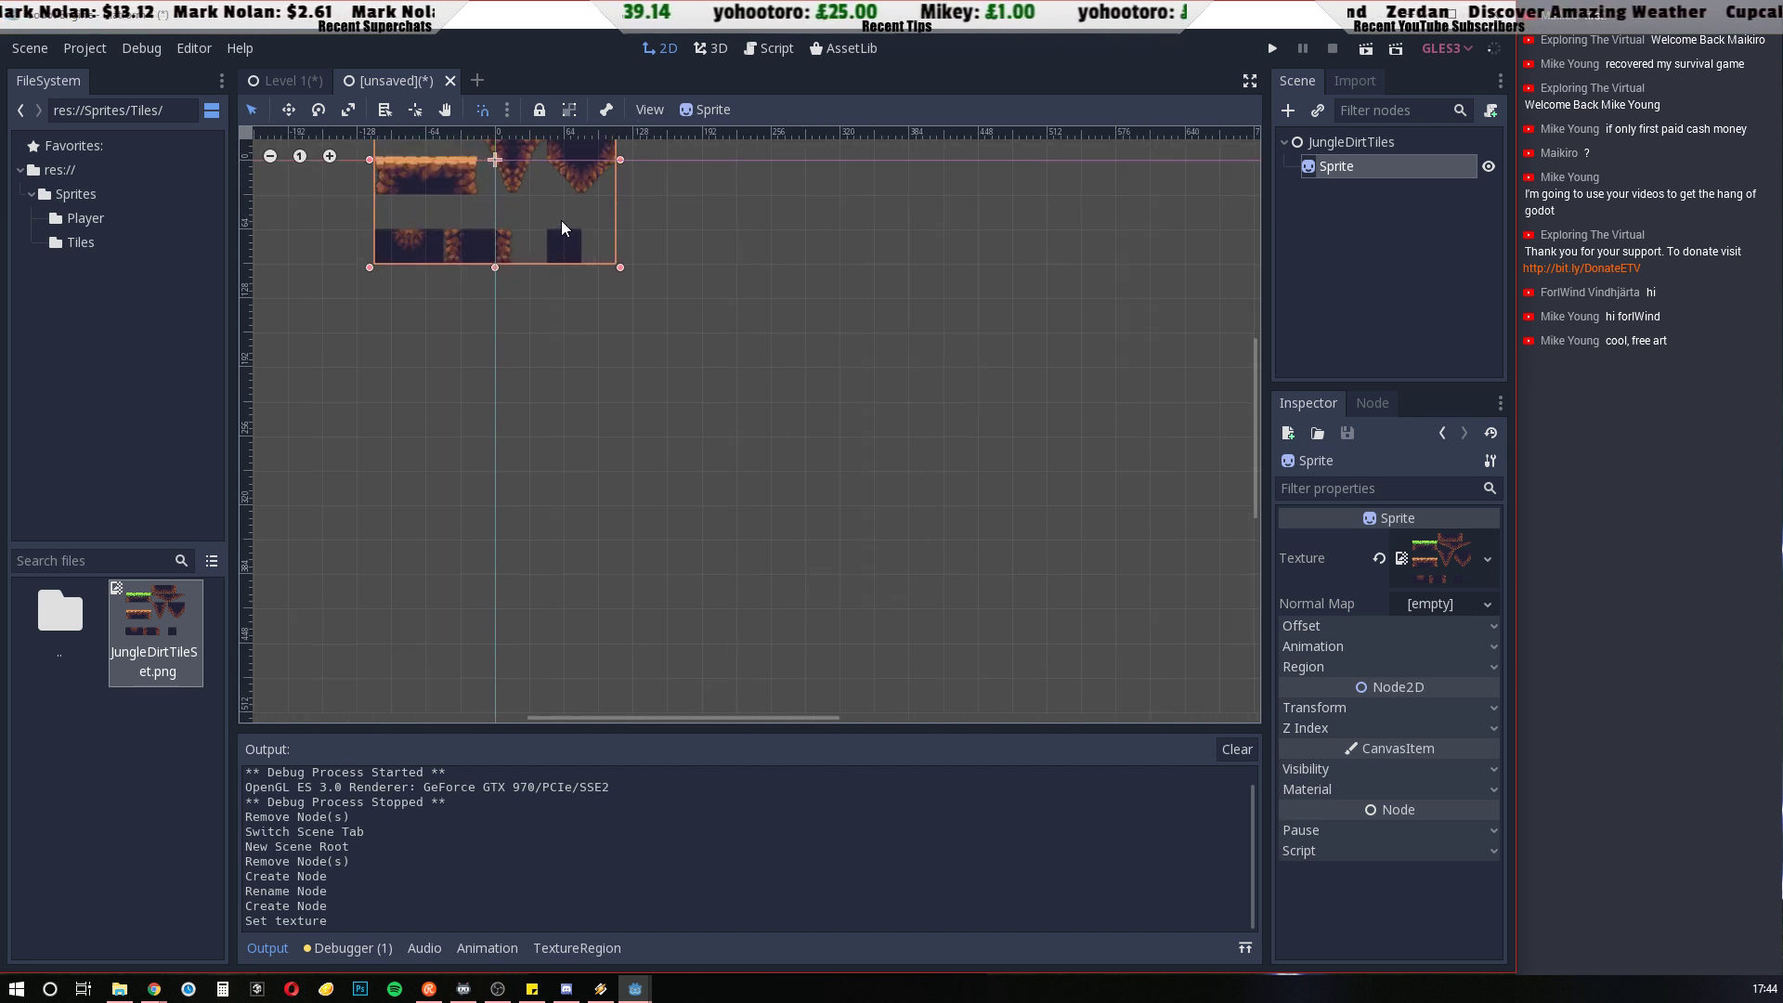
pyautogui.scroll(6, 565, 215)
pyautogui.moveTo(912, 236); pyautogui.dragTo(959, 317)
pyautogui.moveTo(776, 301); pyautogui.dragTo(1134, 148, button='middle')
pyautogui.scroll(1, 1135, 148)
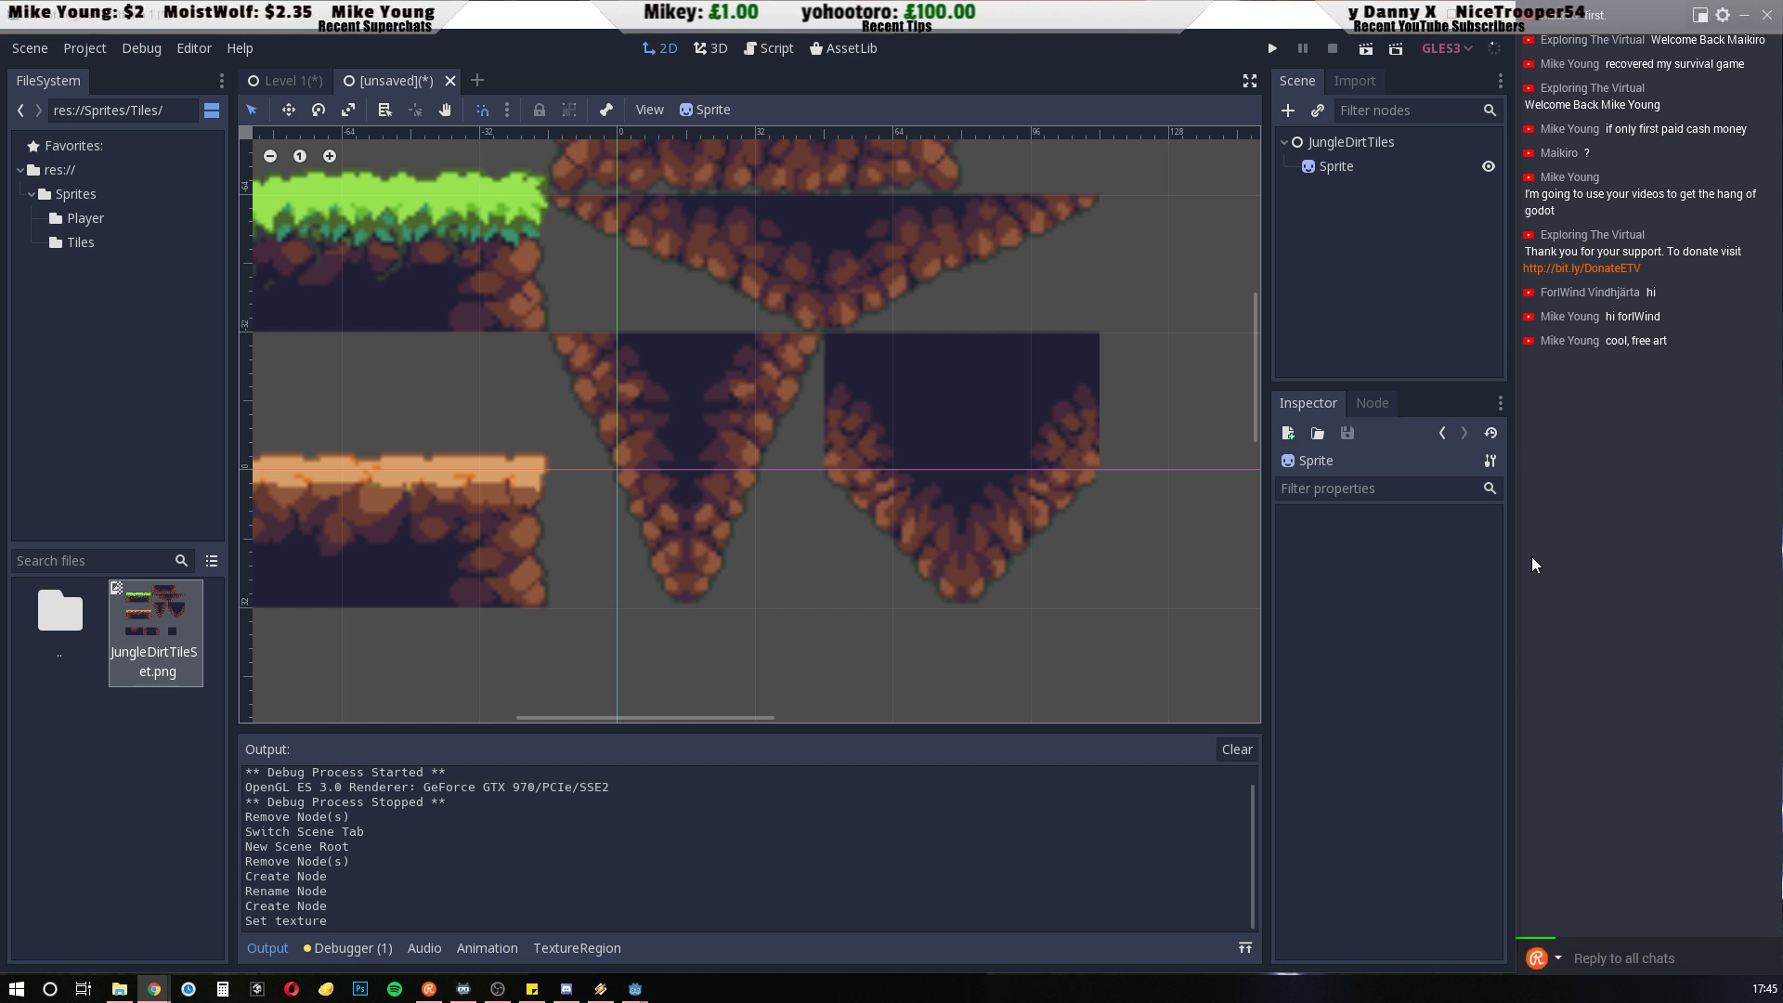
pyautogui.click(1368, 81)
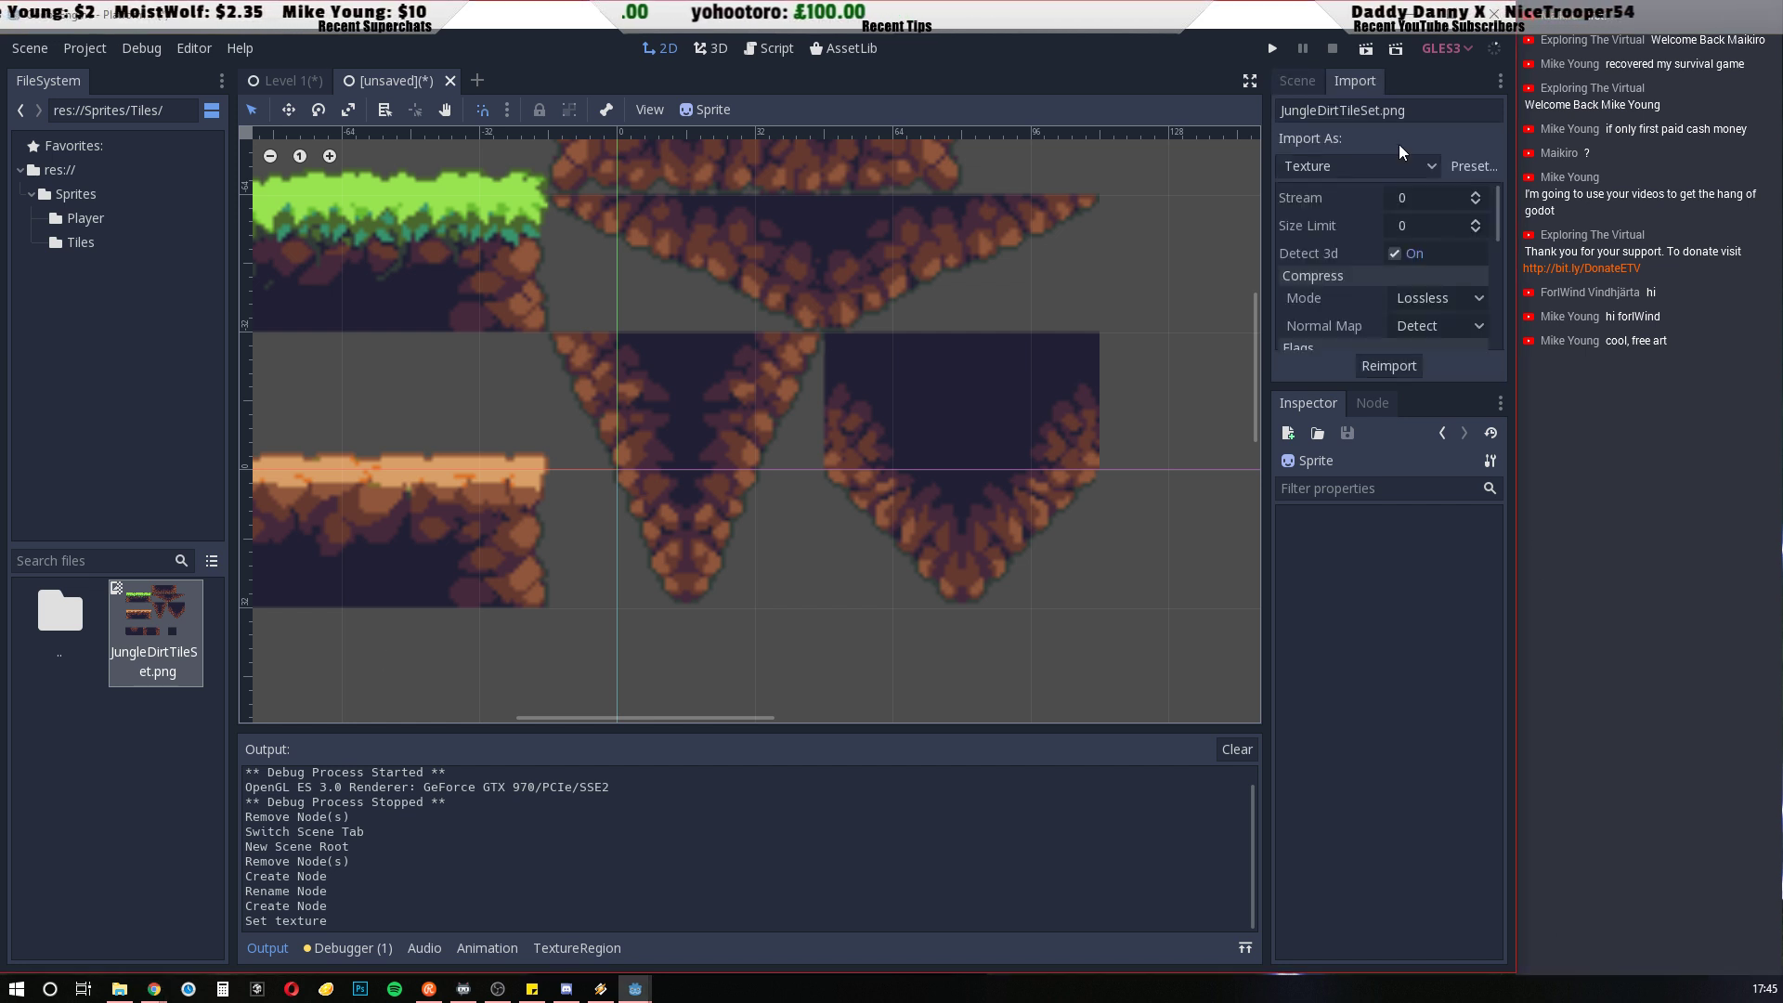
pyautogui.click(1473, 169)
pyautogui.click(1391, 234)
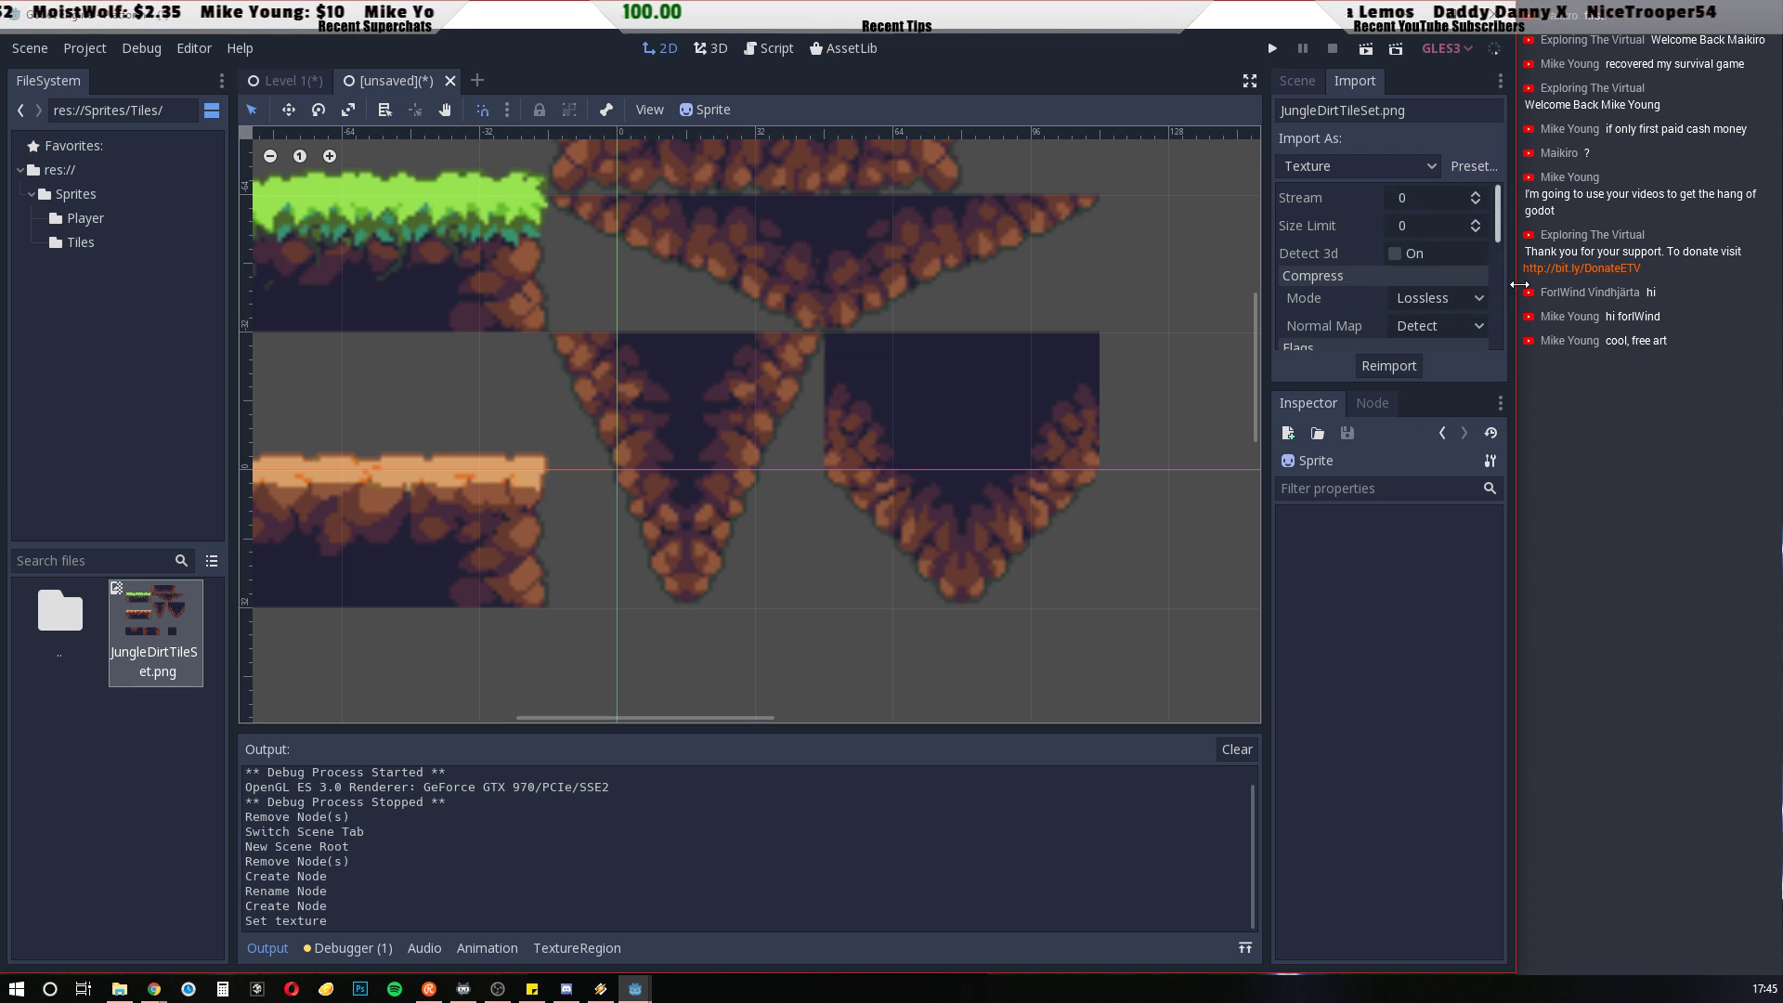
pyautogui.click(1389, 366)
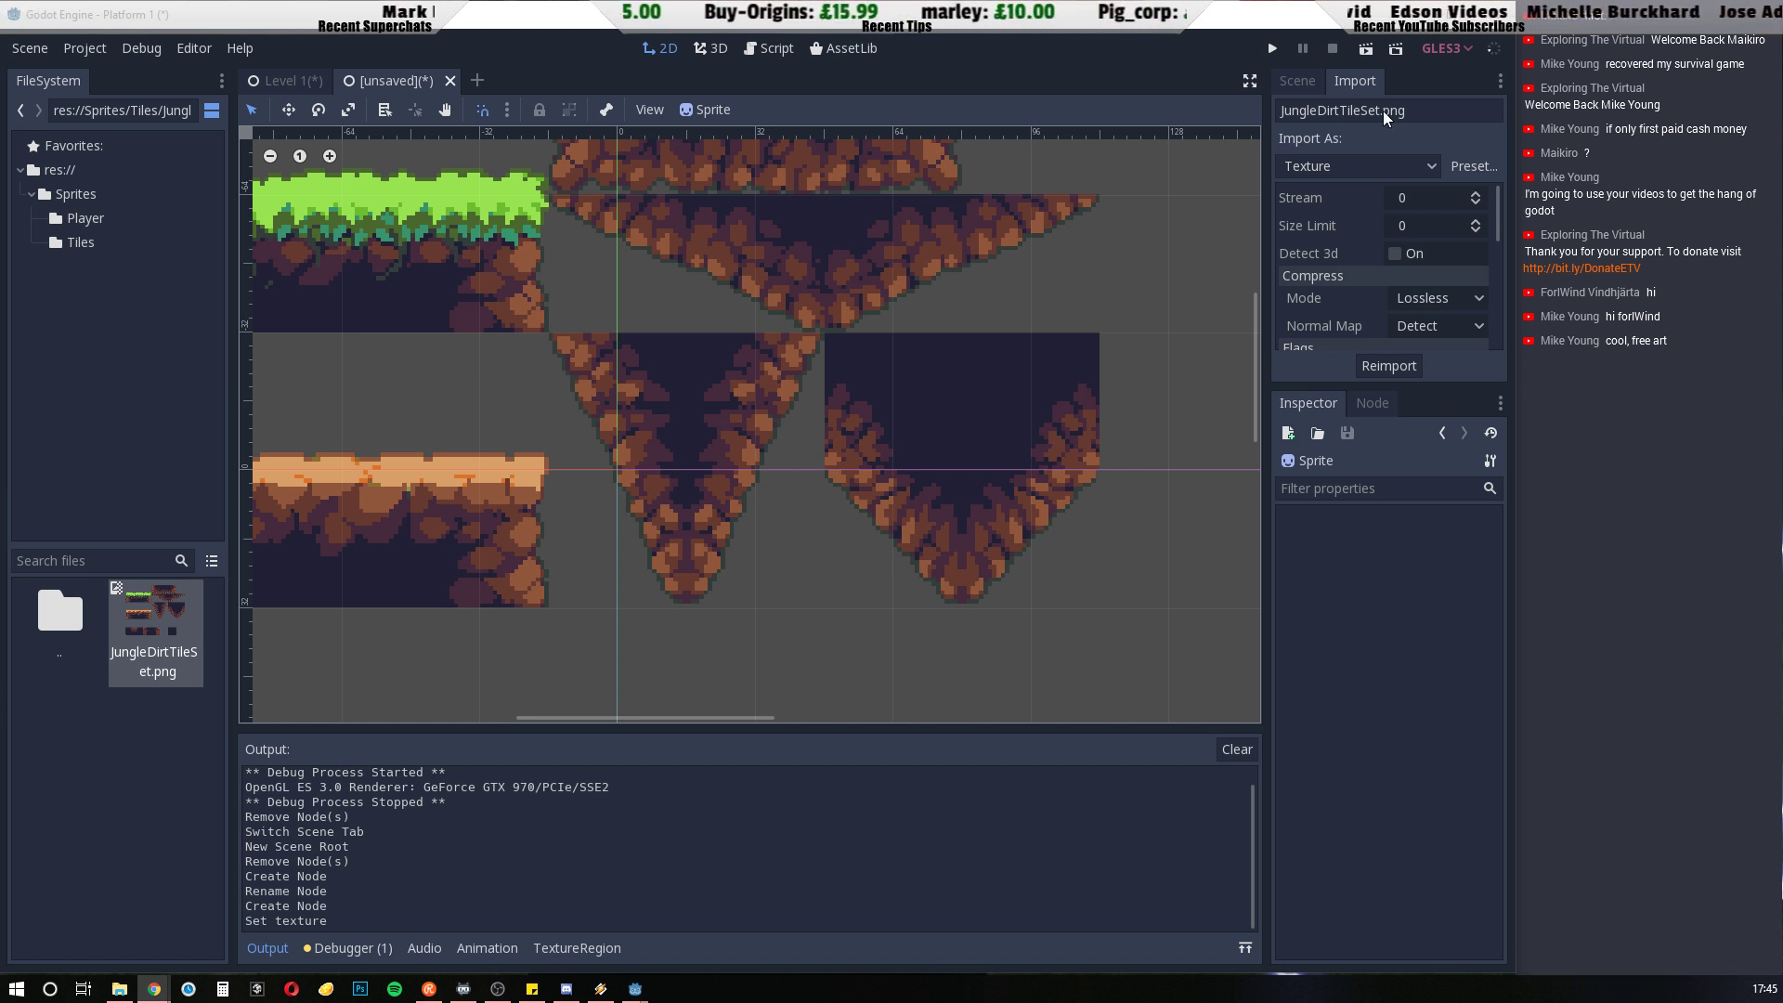
# Apply the 2D Pixel import preset to JungleDirtTileSet.png and reimport it, returning to the scene tree
pyautogui.click(1298, 82)
pyautogui.click(1358, 82)
pyautogui.click(1471, 166)
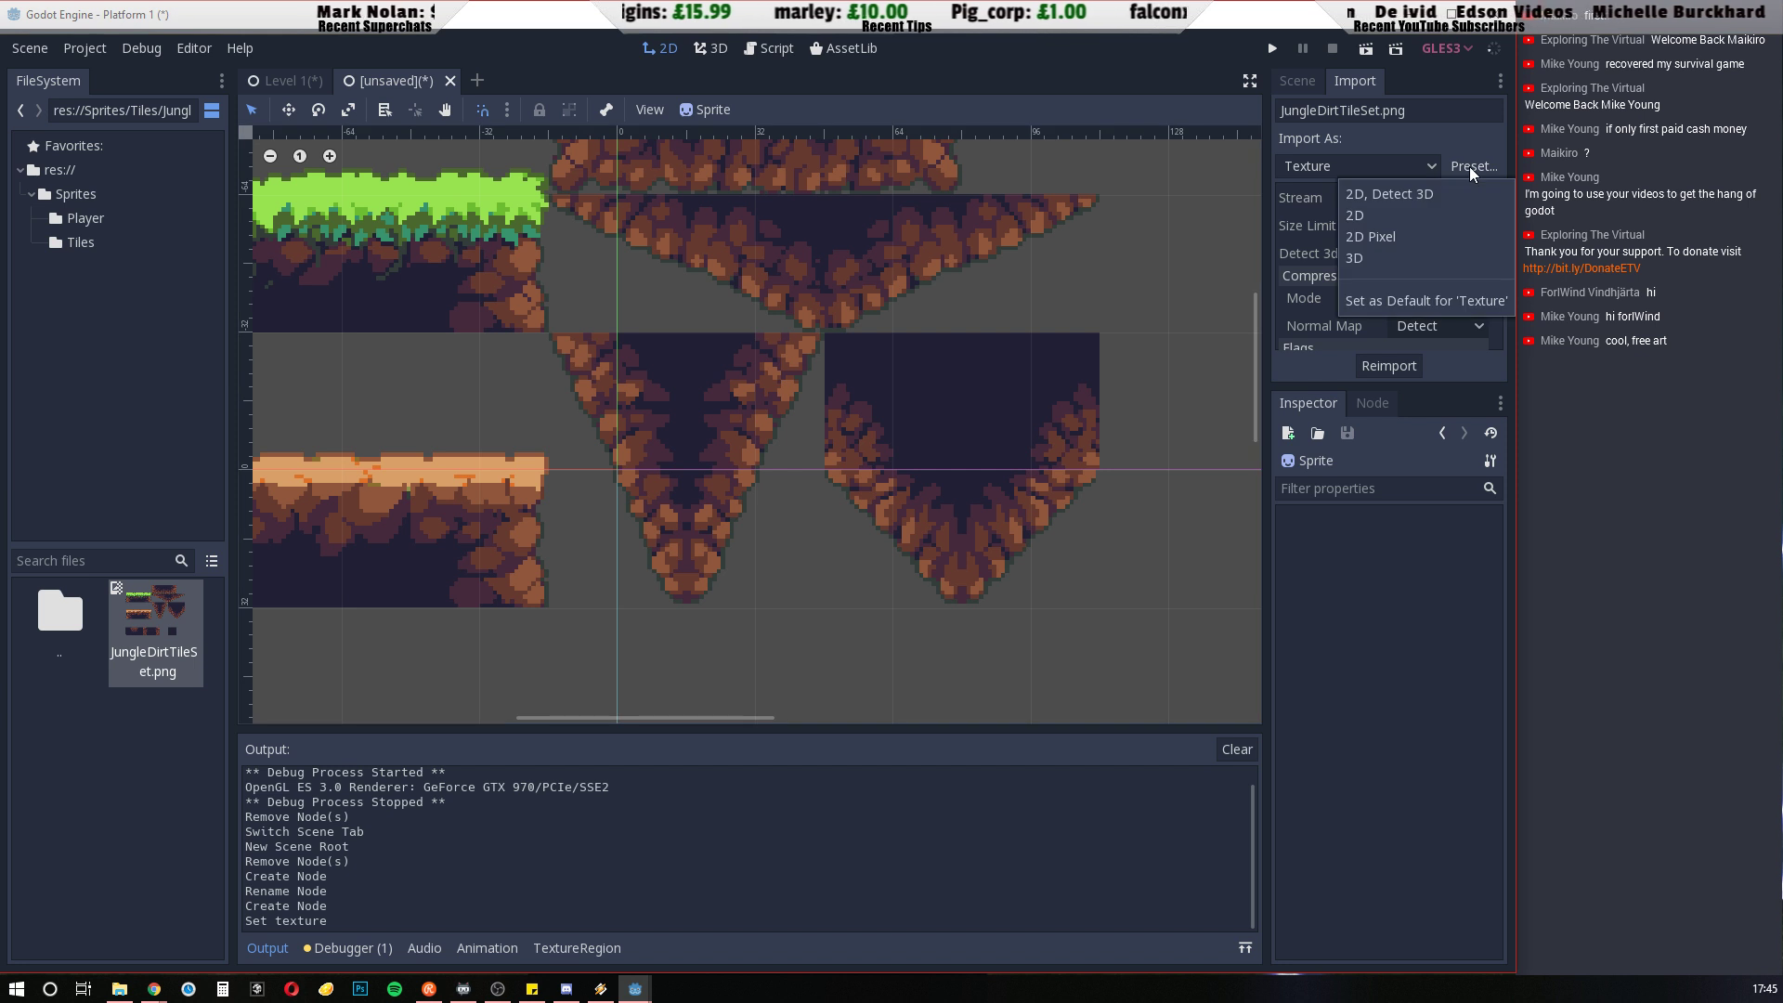
pyautogui.click(1408, 239)
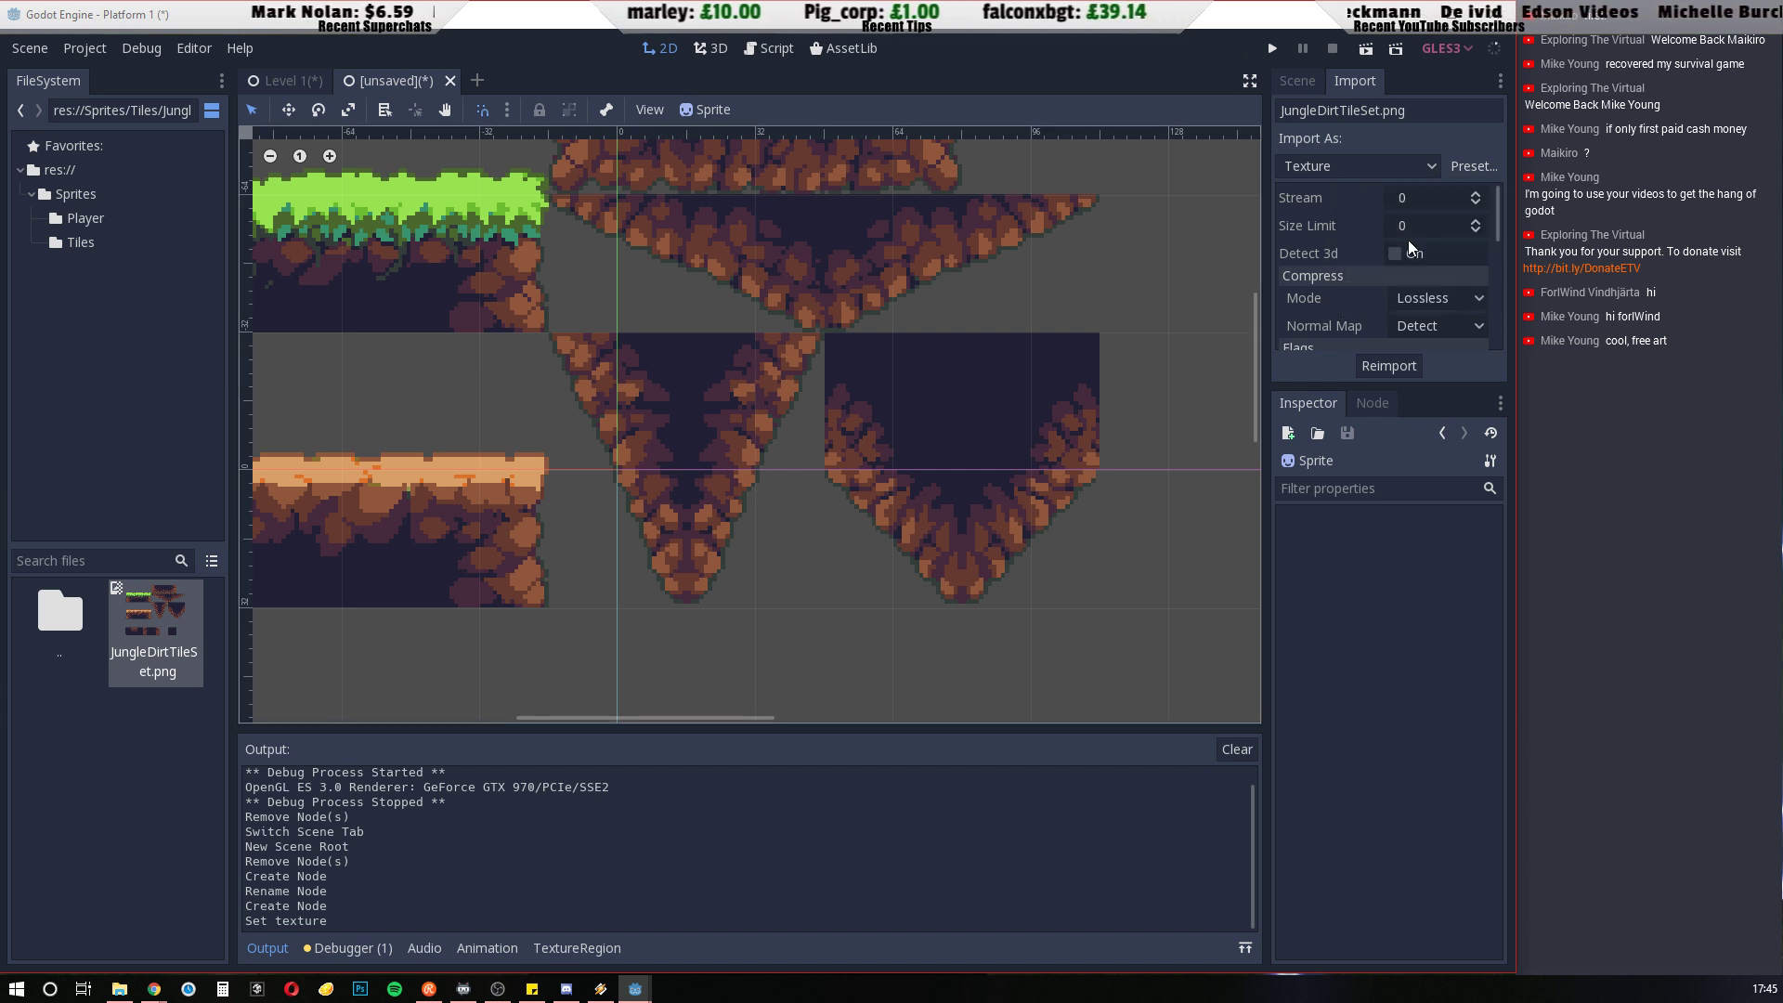
pyautogui.click(1397, 367)
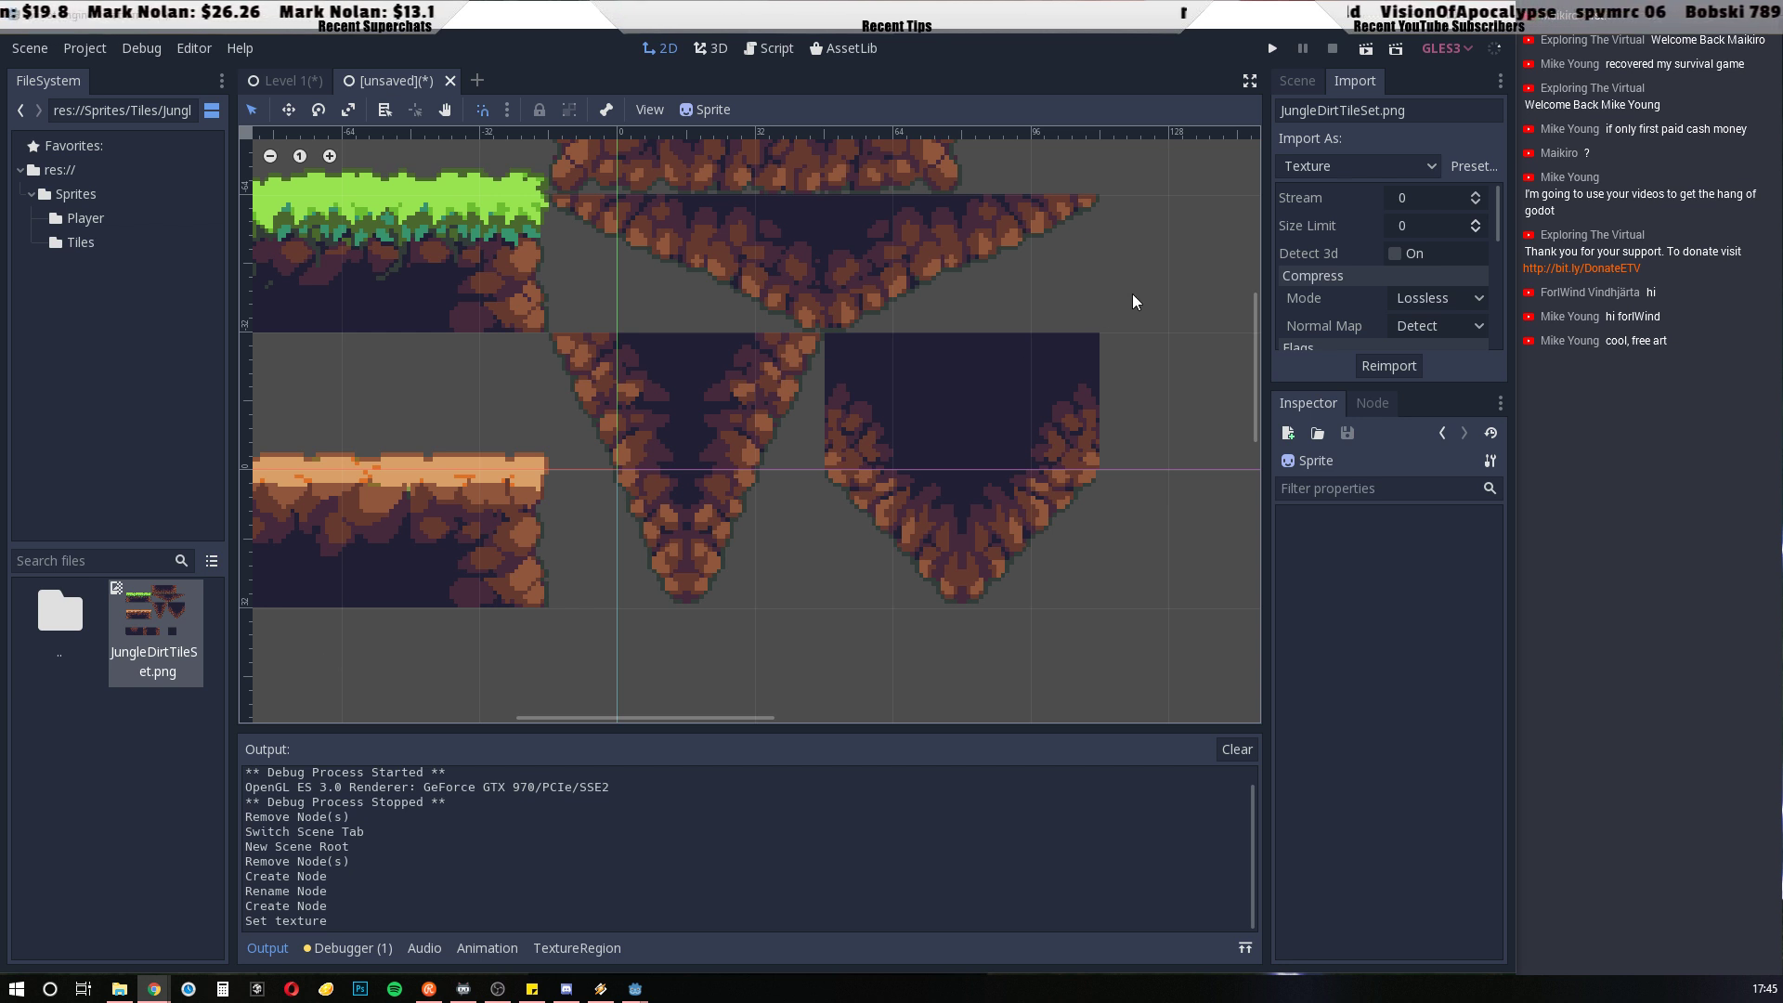
pyautogui.click(1296, 81)
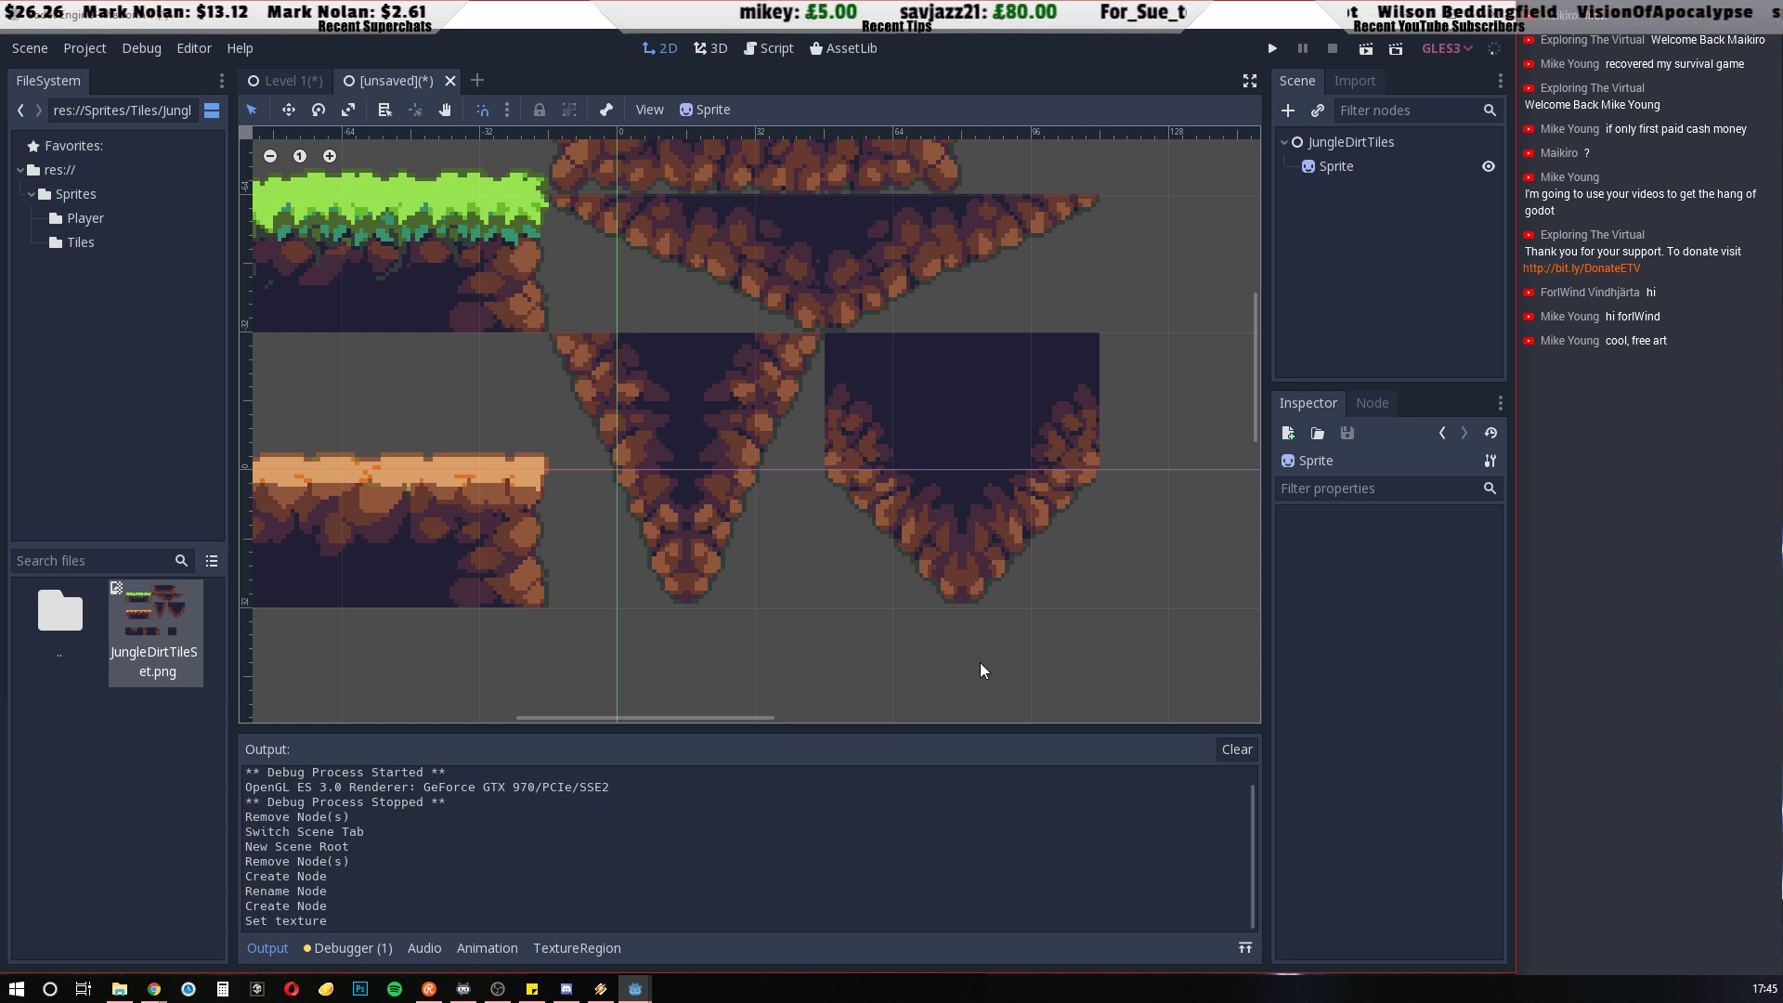
# Turn off Centered in the Sprite node's Offset settings so the tile sheet starts at the scene origin
pyautogui.click(1335, 467)
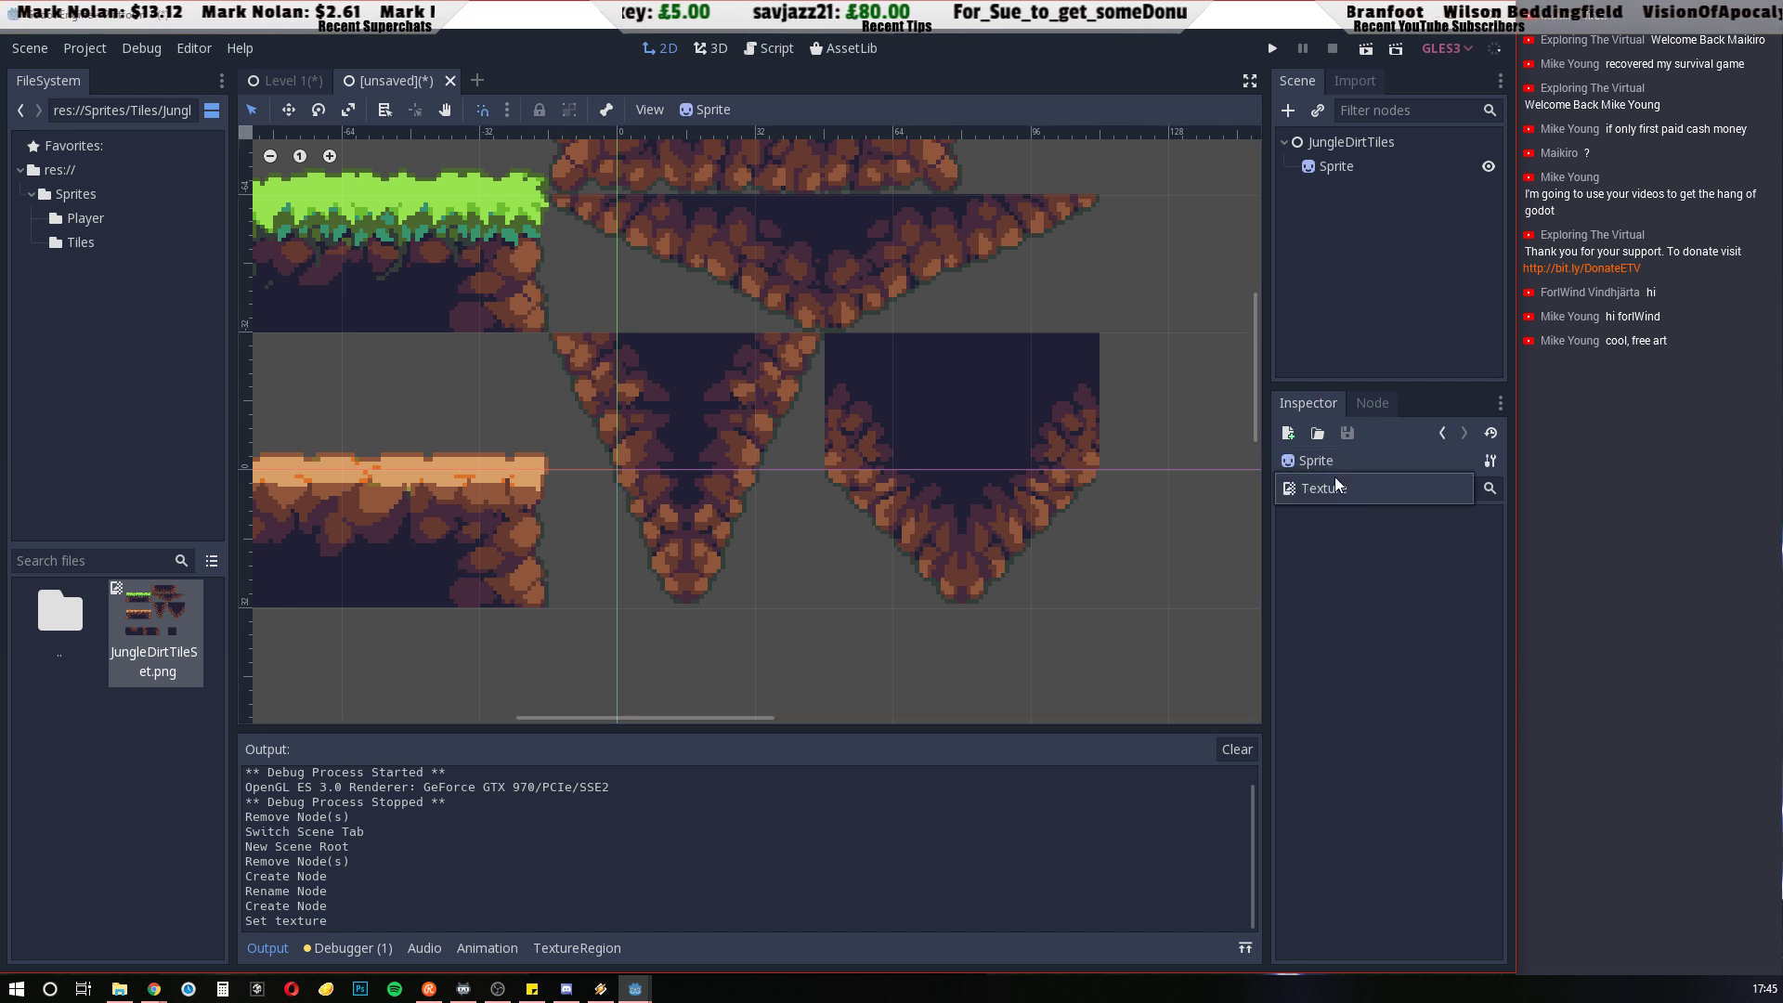
pyautogui.click(1335, 662)
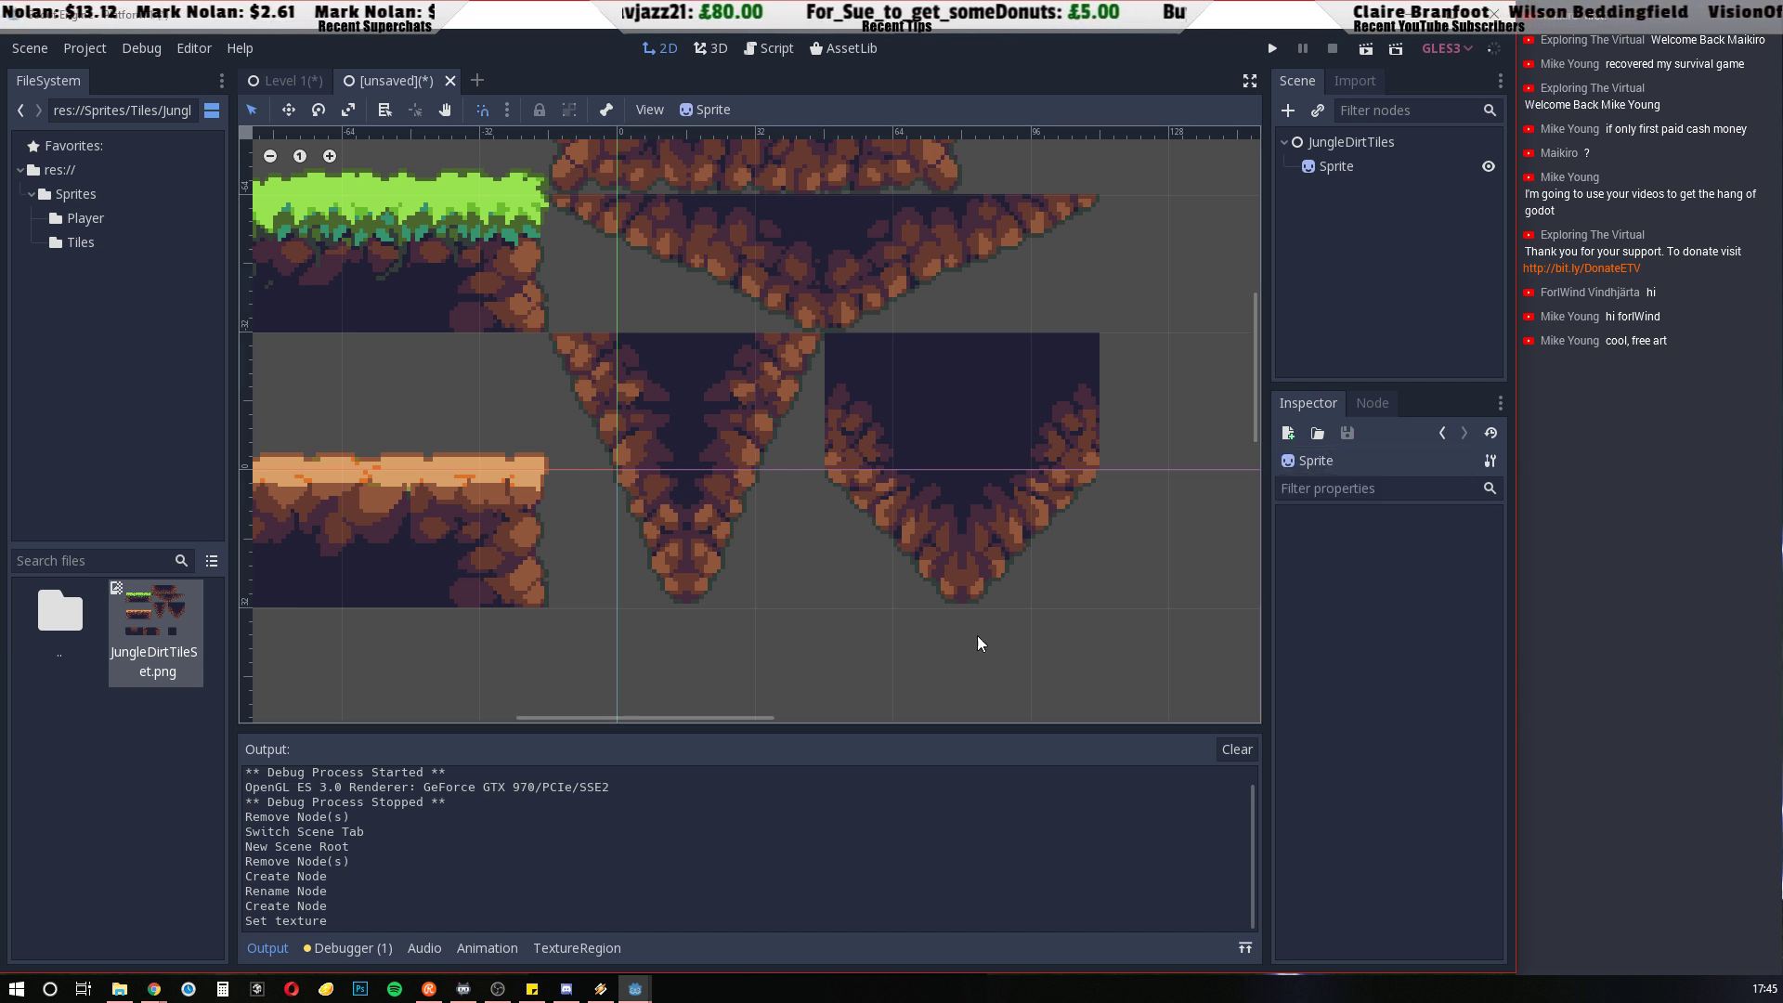
pyautogui.click(1350, 169)
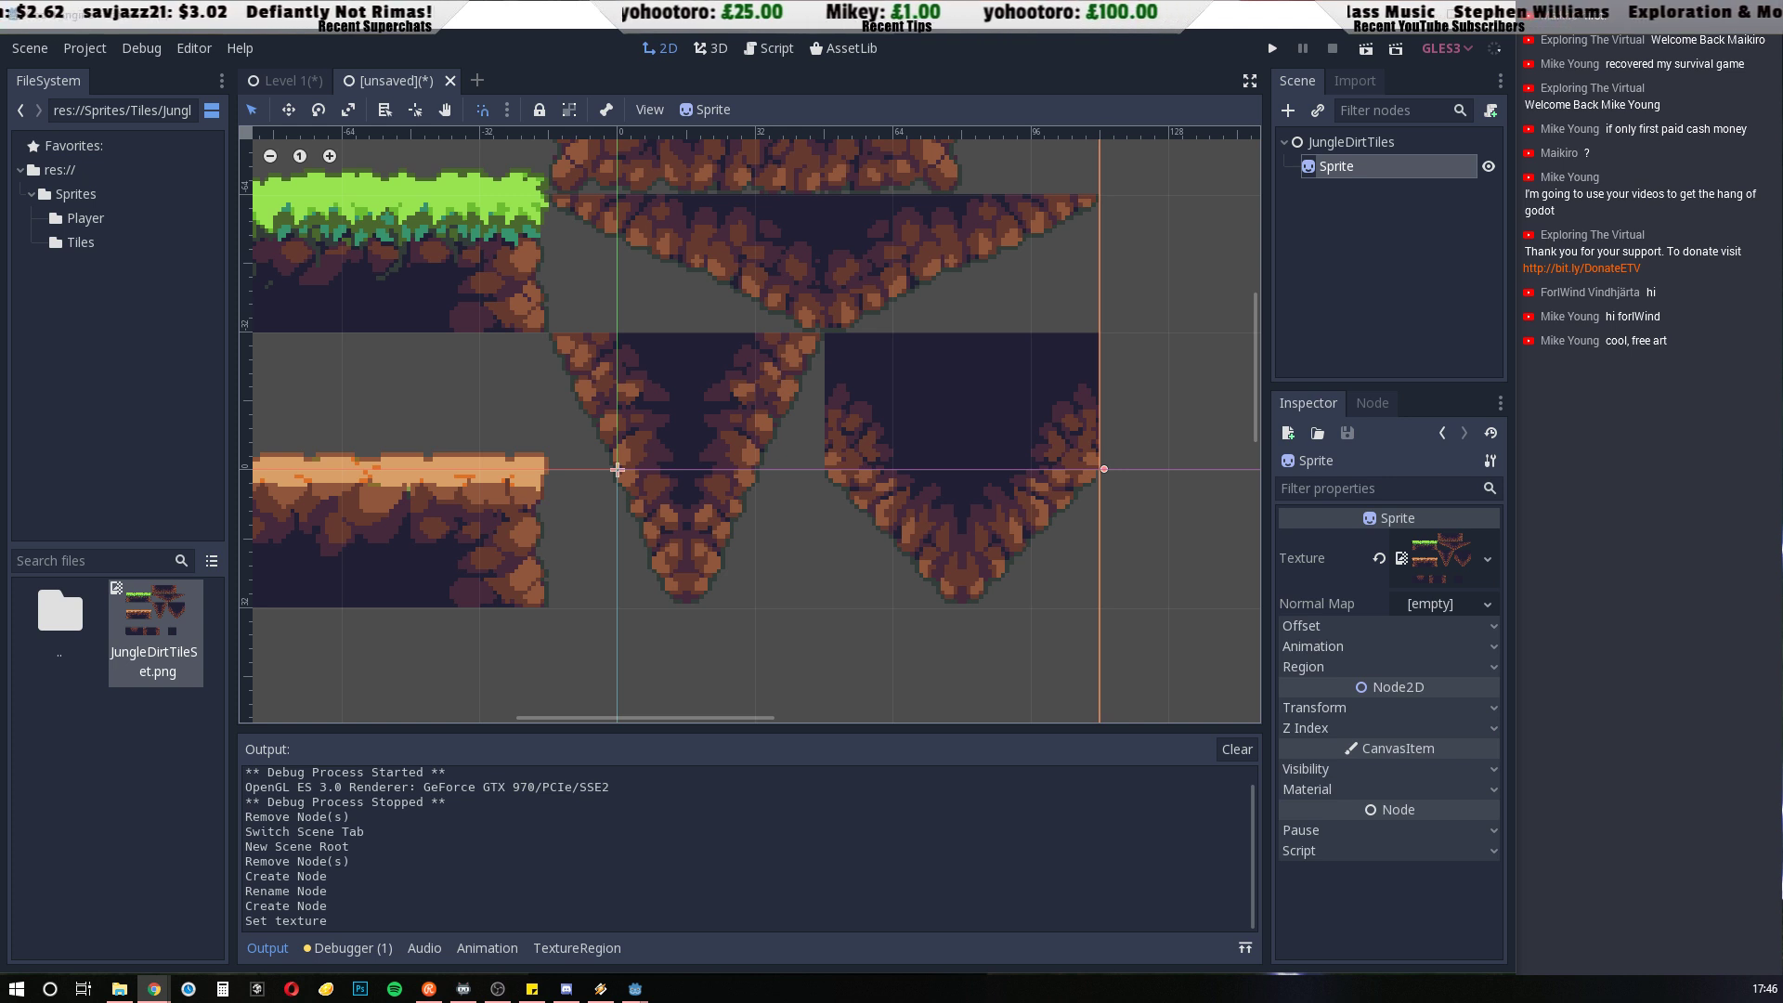
pyautogui.scroll(-4, 563, 472)
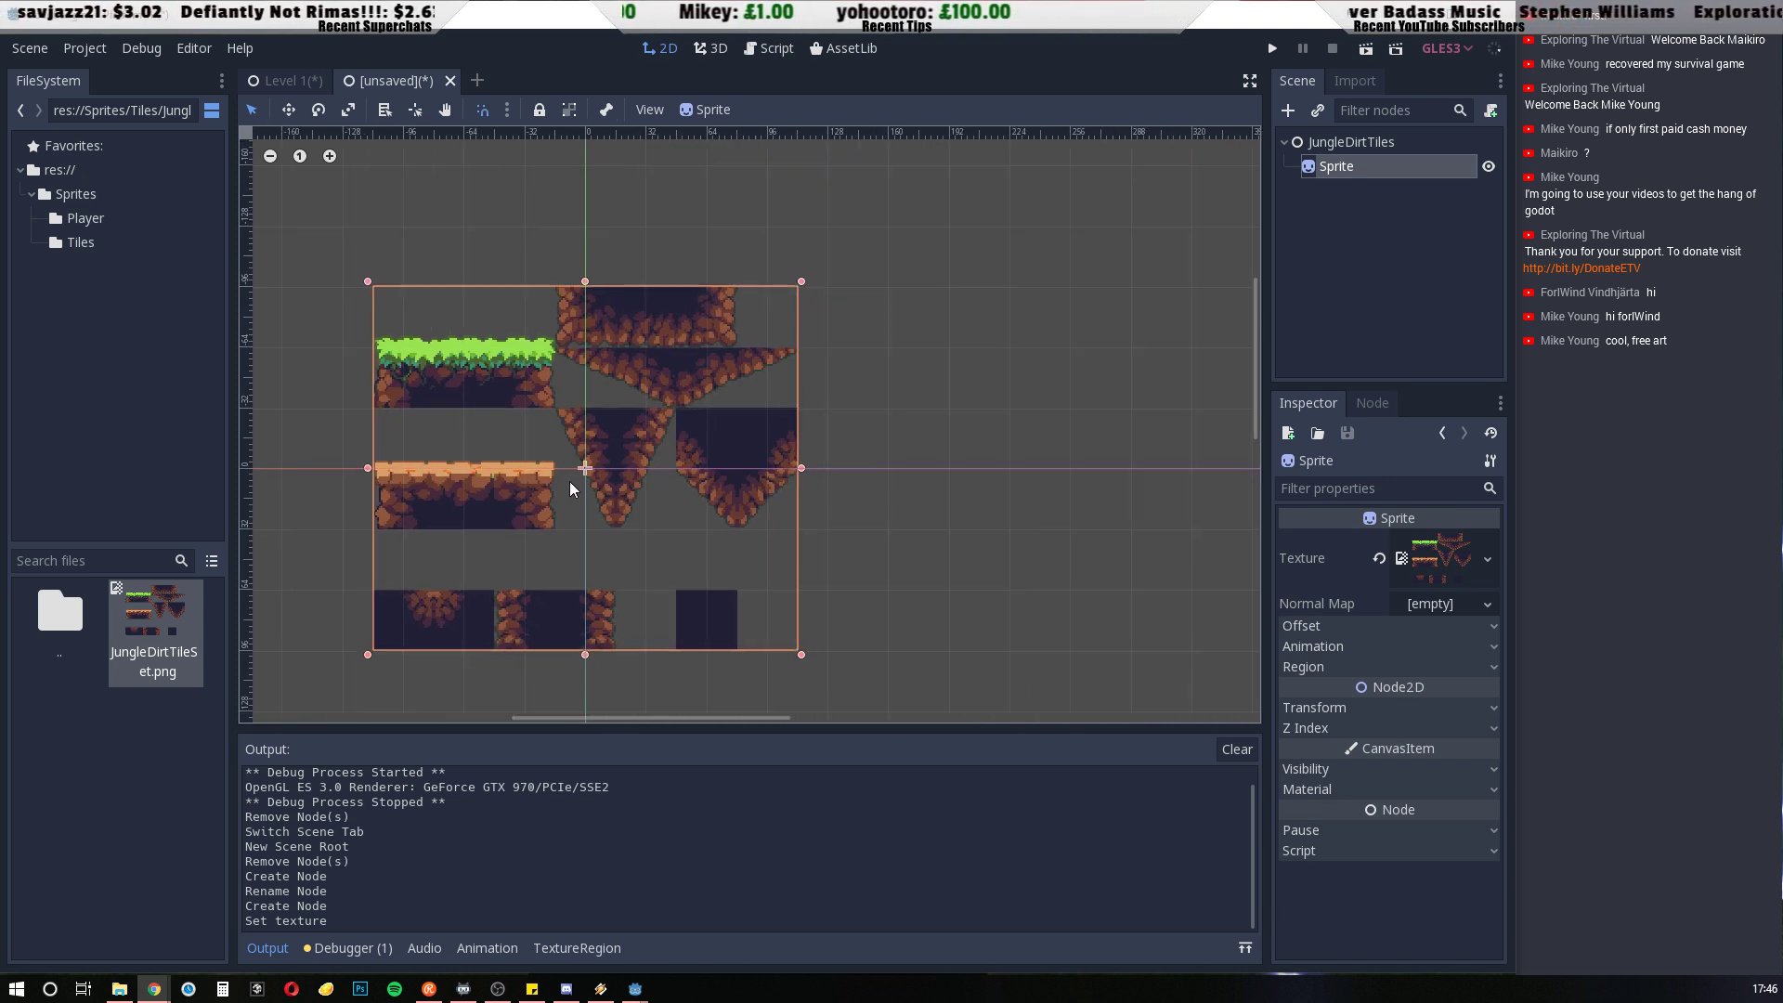
pyautogui.scroll(-1, 570, 481)
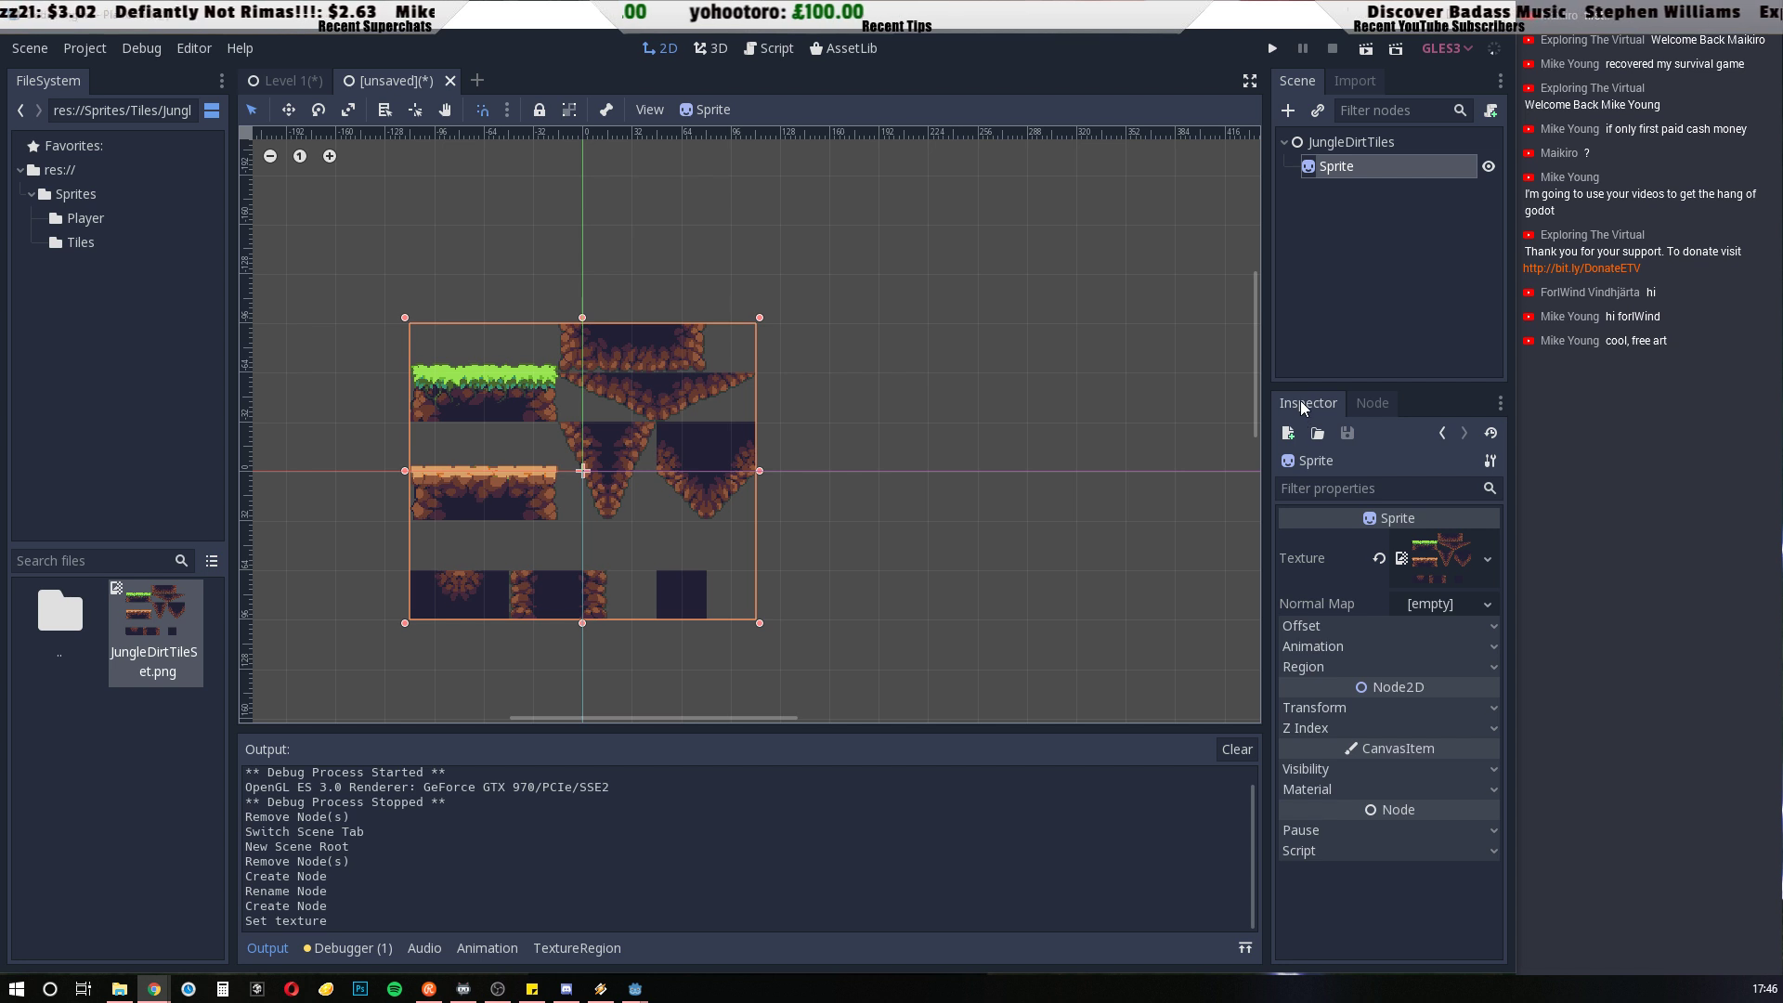
pyautogui.click(1363, 164)
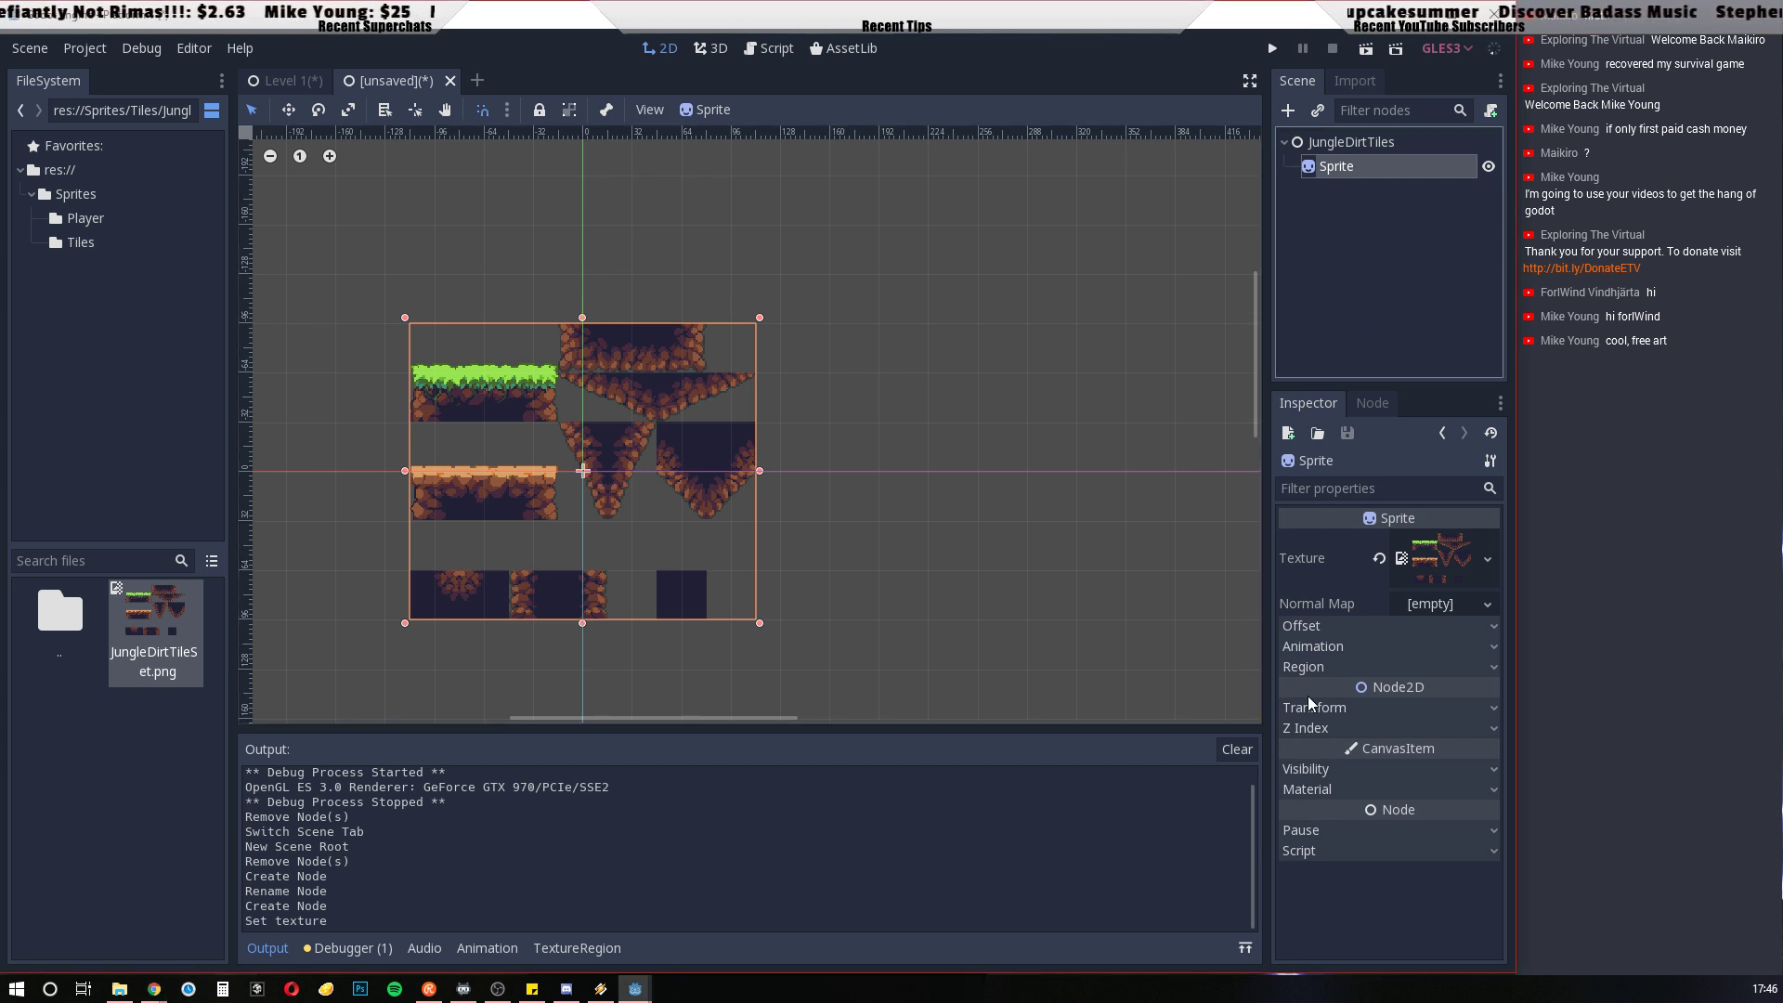
pyautogui.click(1356, 624)
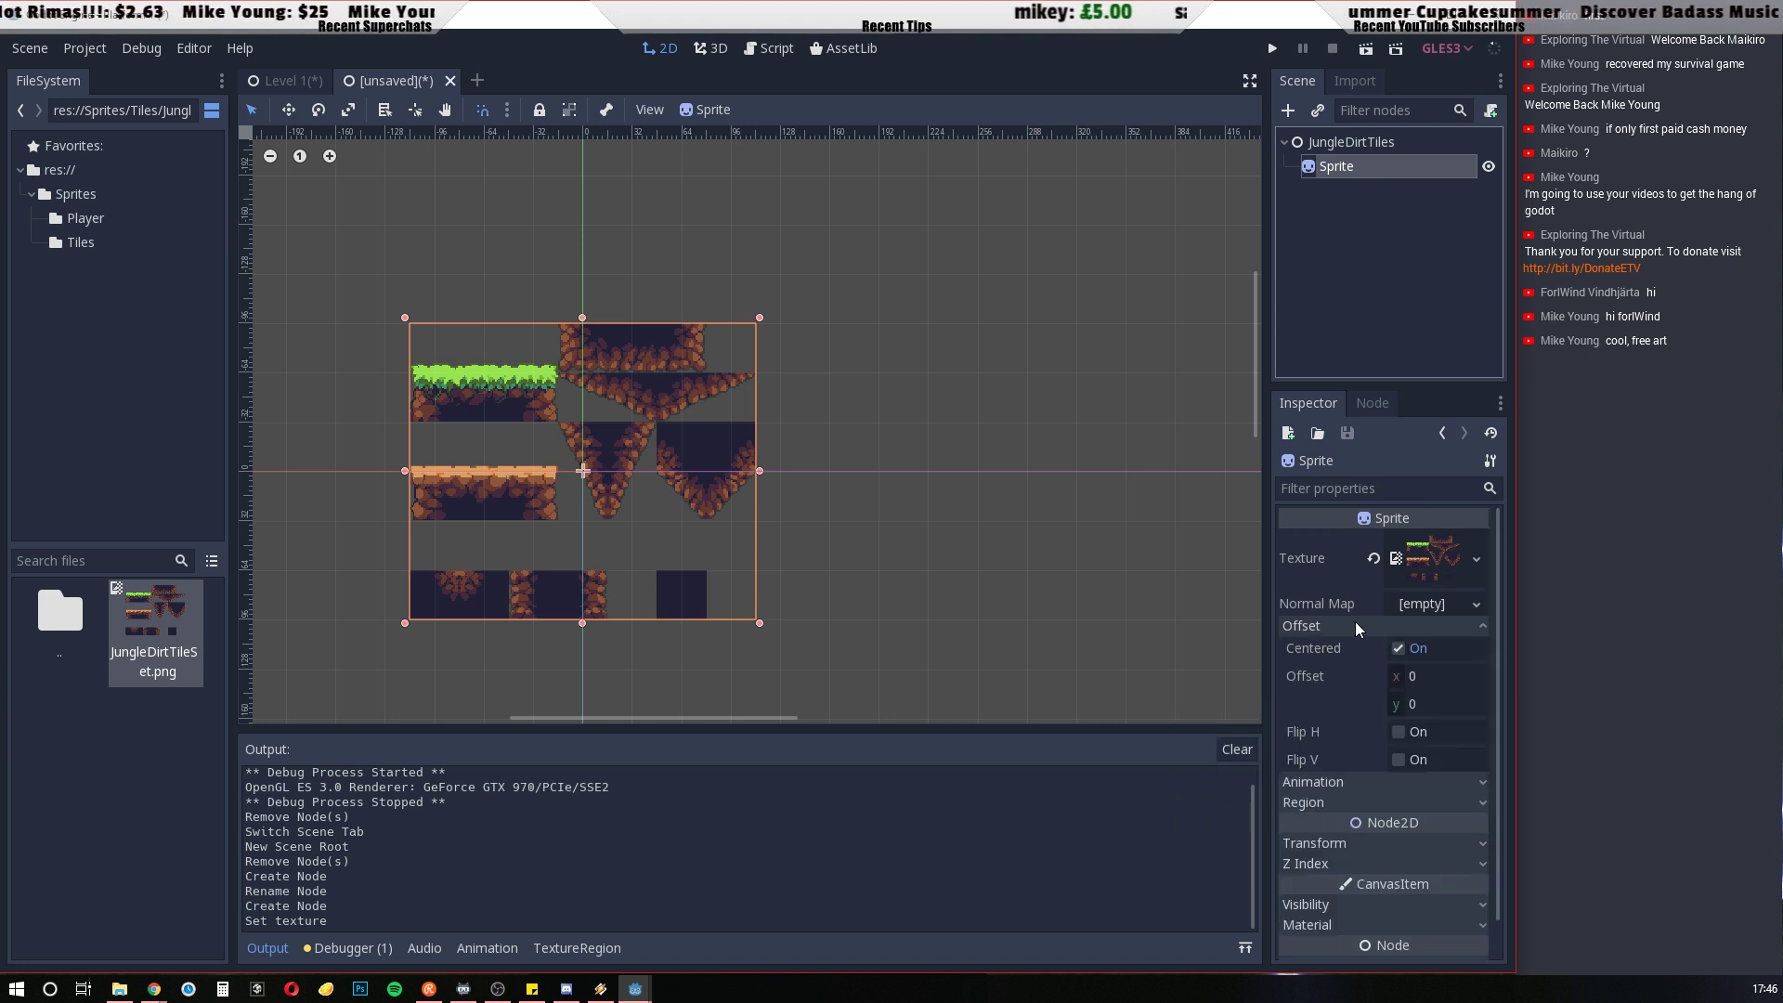
pyautogui.click(1397, 648)
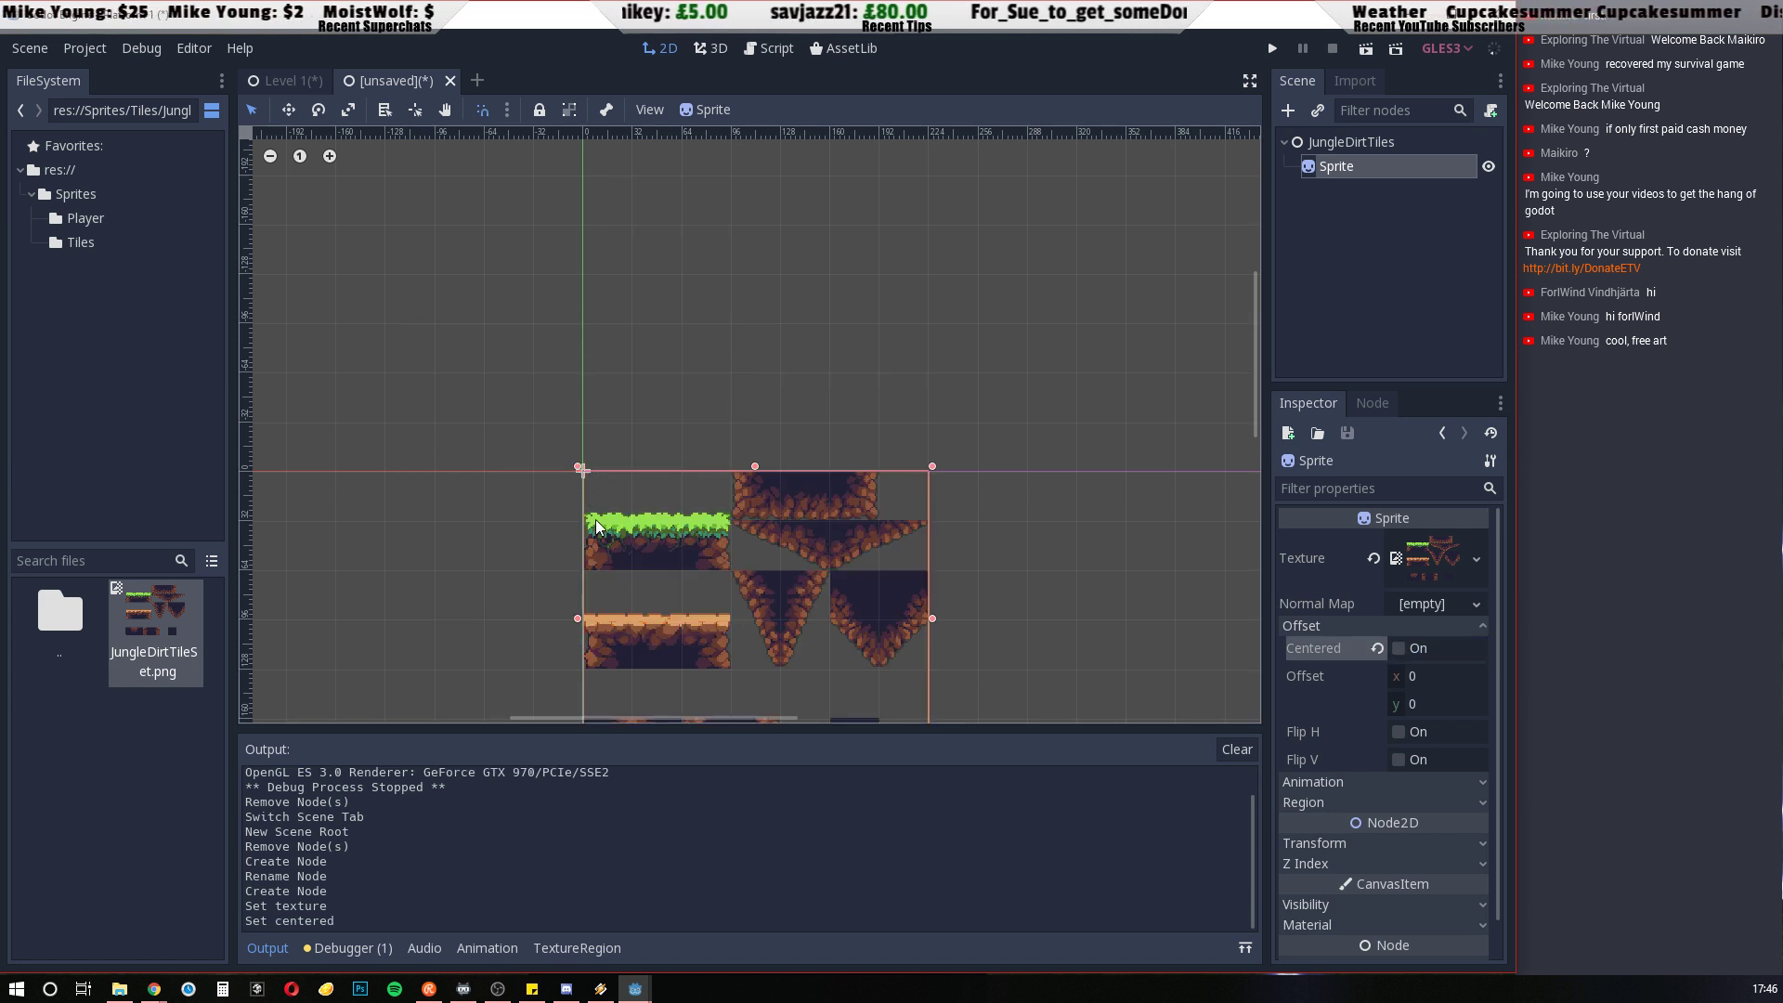
pyautogui.moveTo(1104, 611); pyautogui.dragTo(812, 362, button='middle')
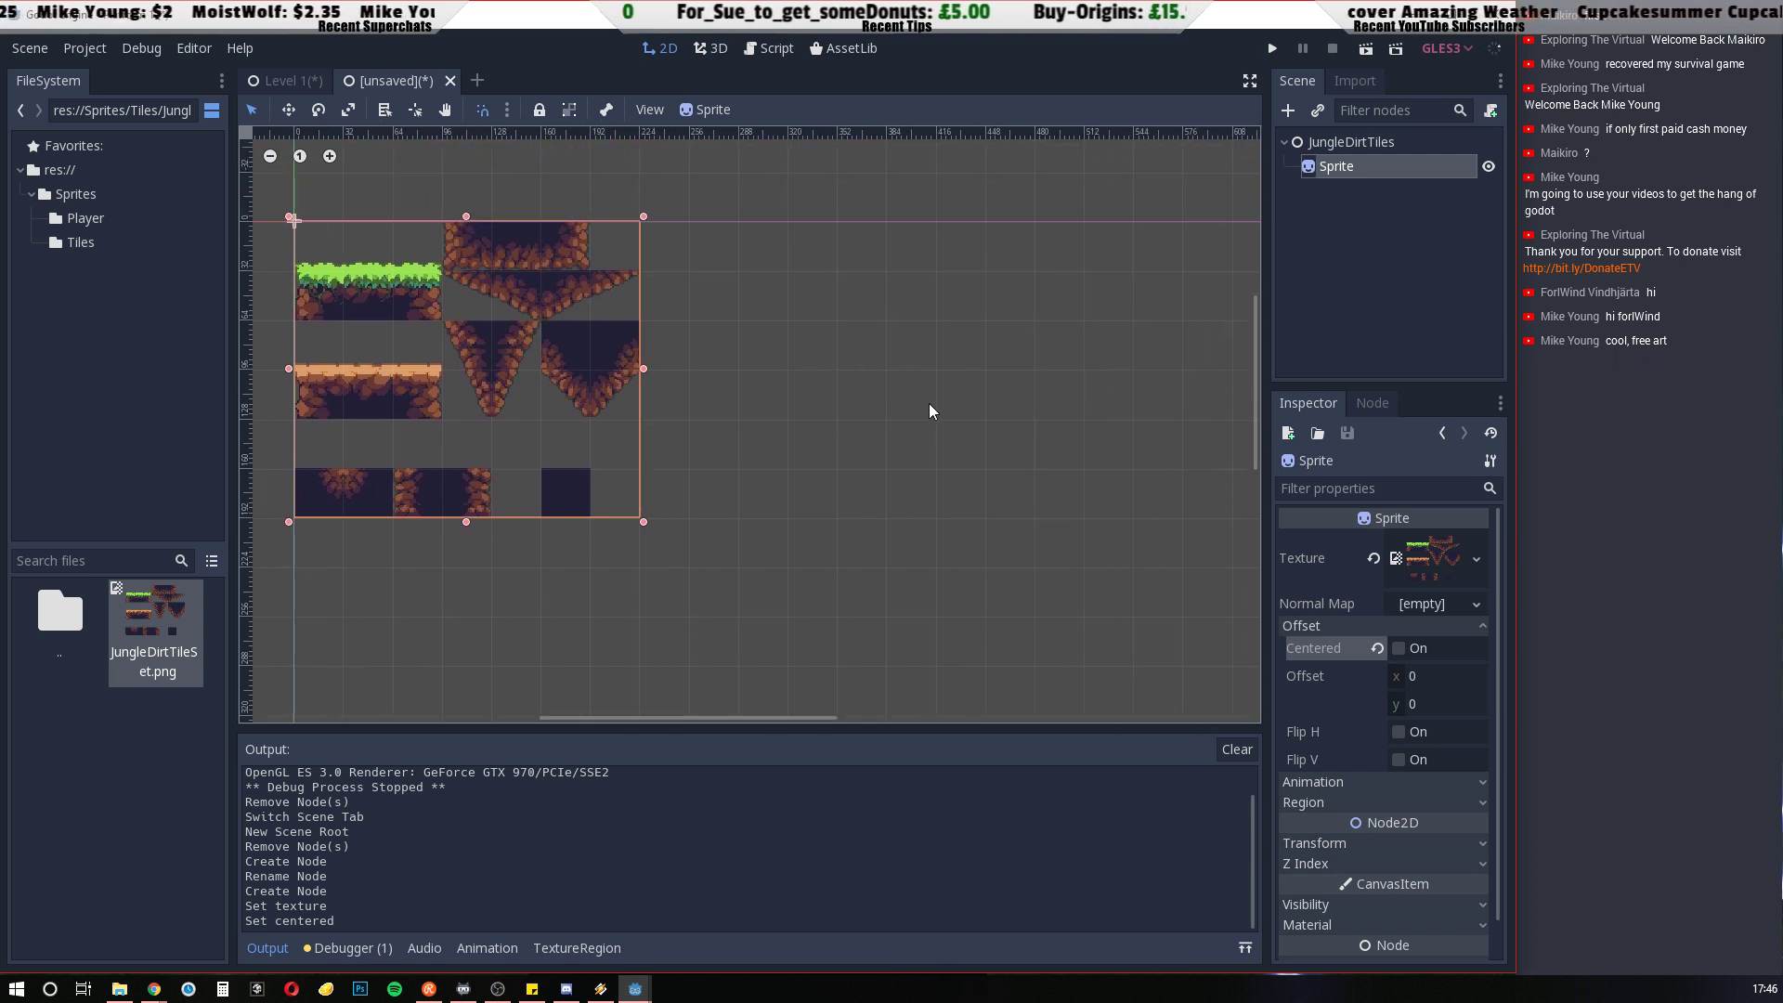
pyautogui.scroll(-6, 931, 401)
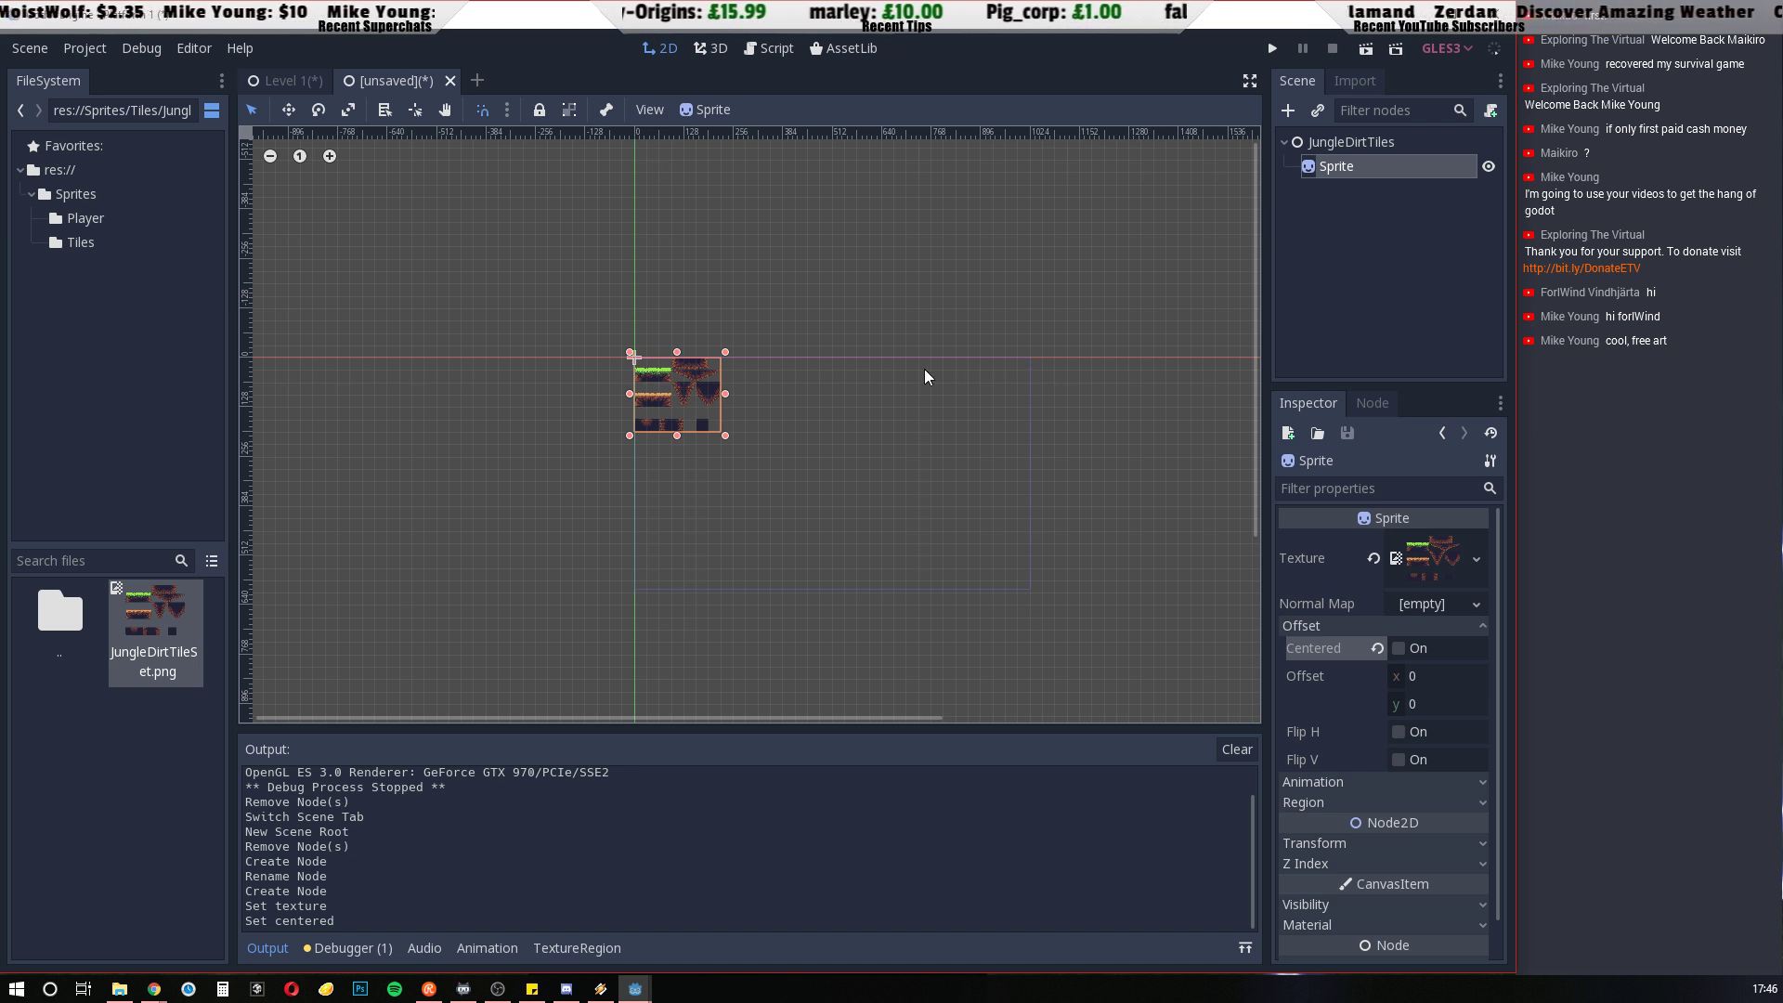
pyautogui.scroll(5, 1021, 423)
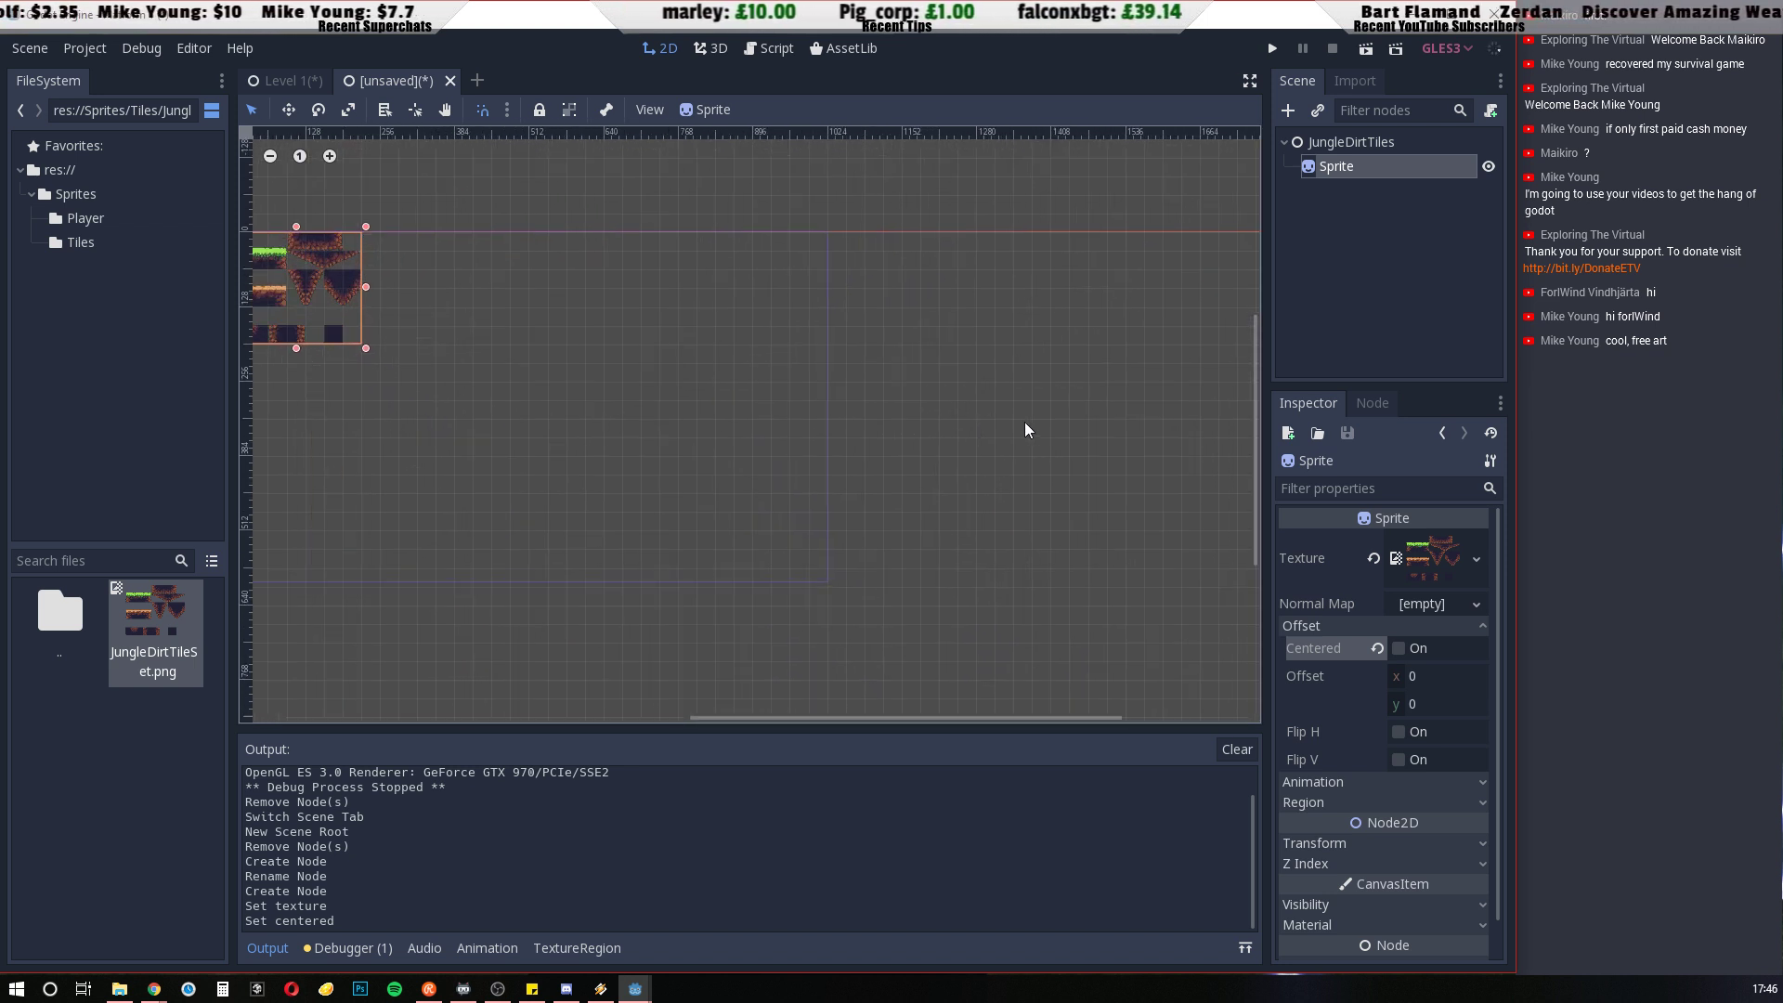
pyautogui.moveTo(556, 437); pyautogui.dragTo(732, 462)
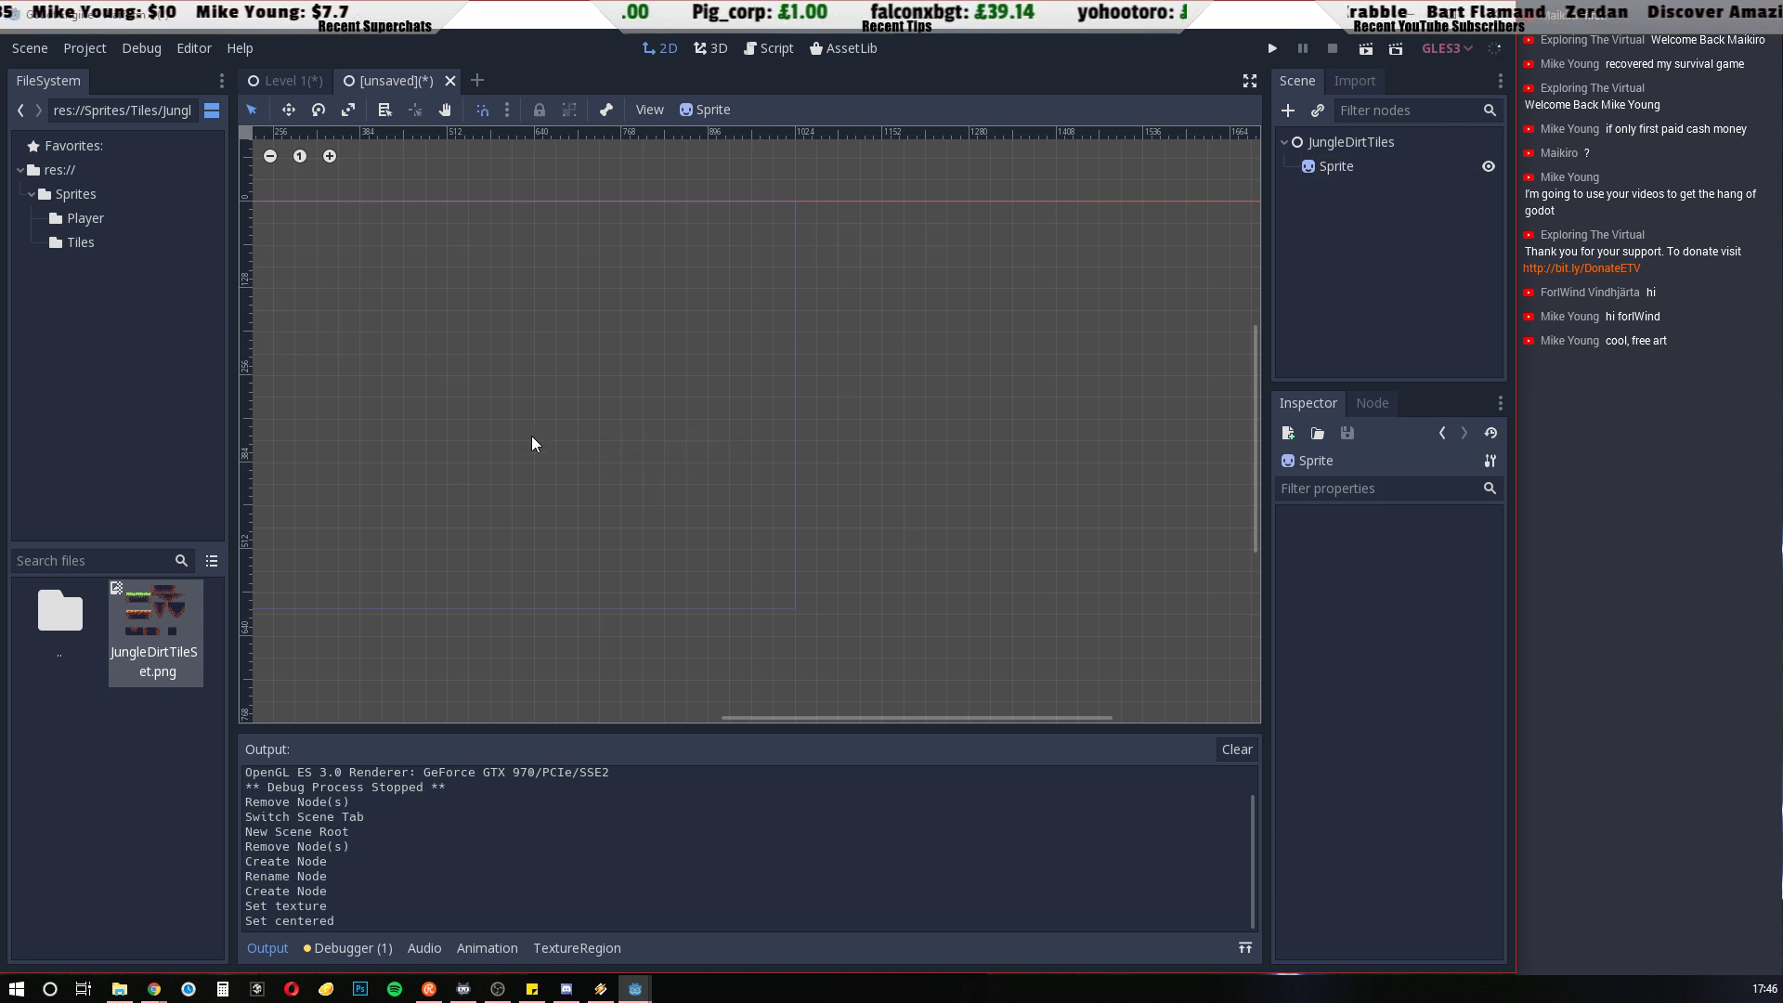
pyautogui.moveTo(559, 433); pyautogui.dragTo(834, 451, button='middle')
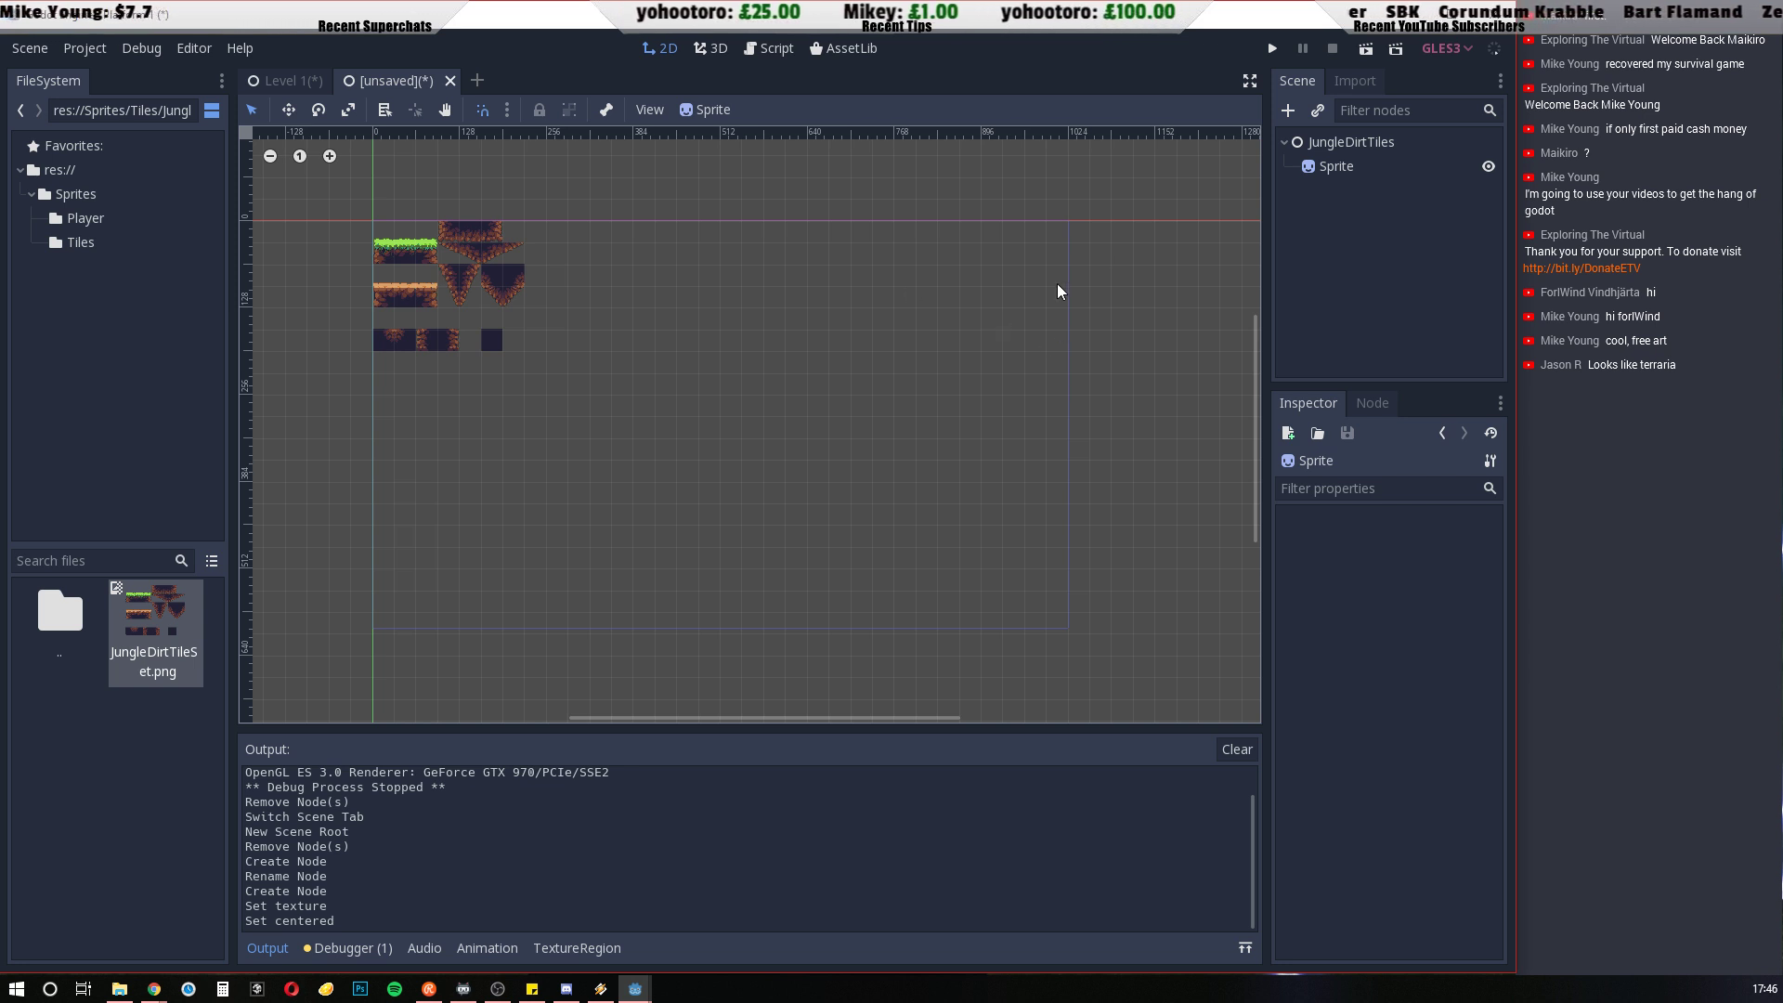
# Save the new scene as JungleDirtTiles.tscn in the project's res:// root folder
pyautogui.click(1274, 49)
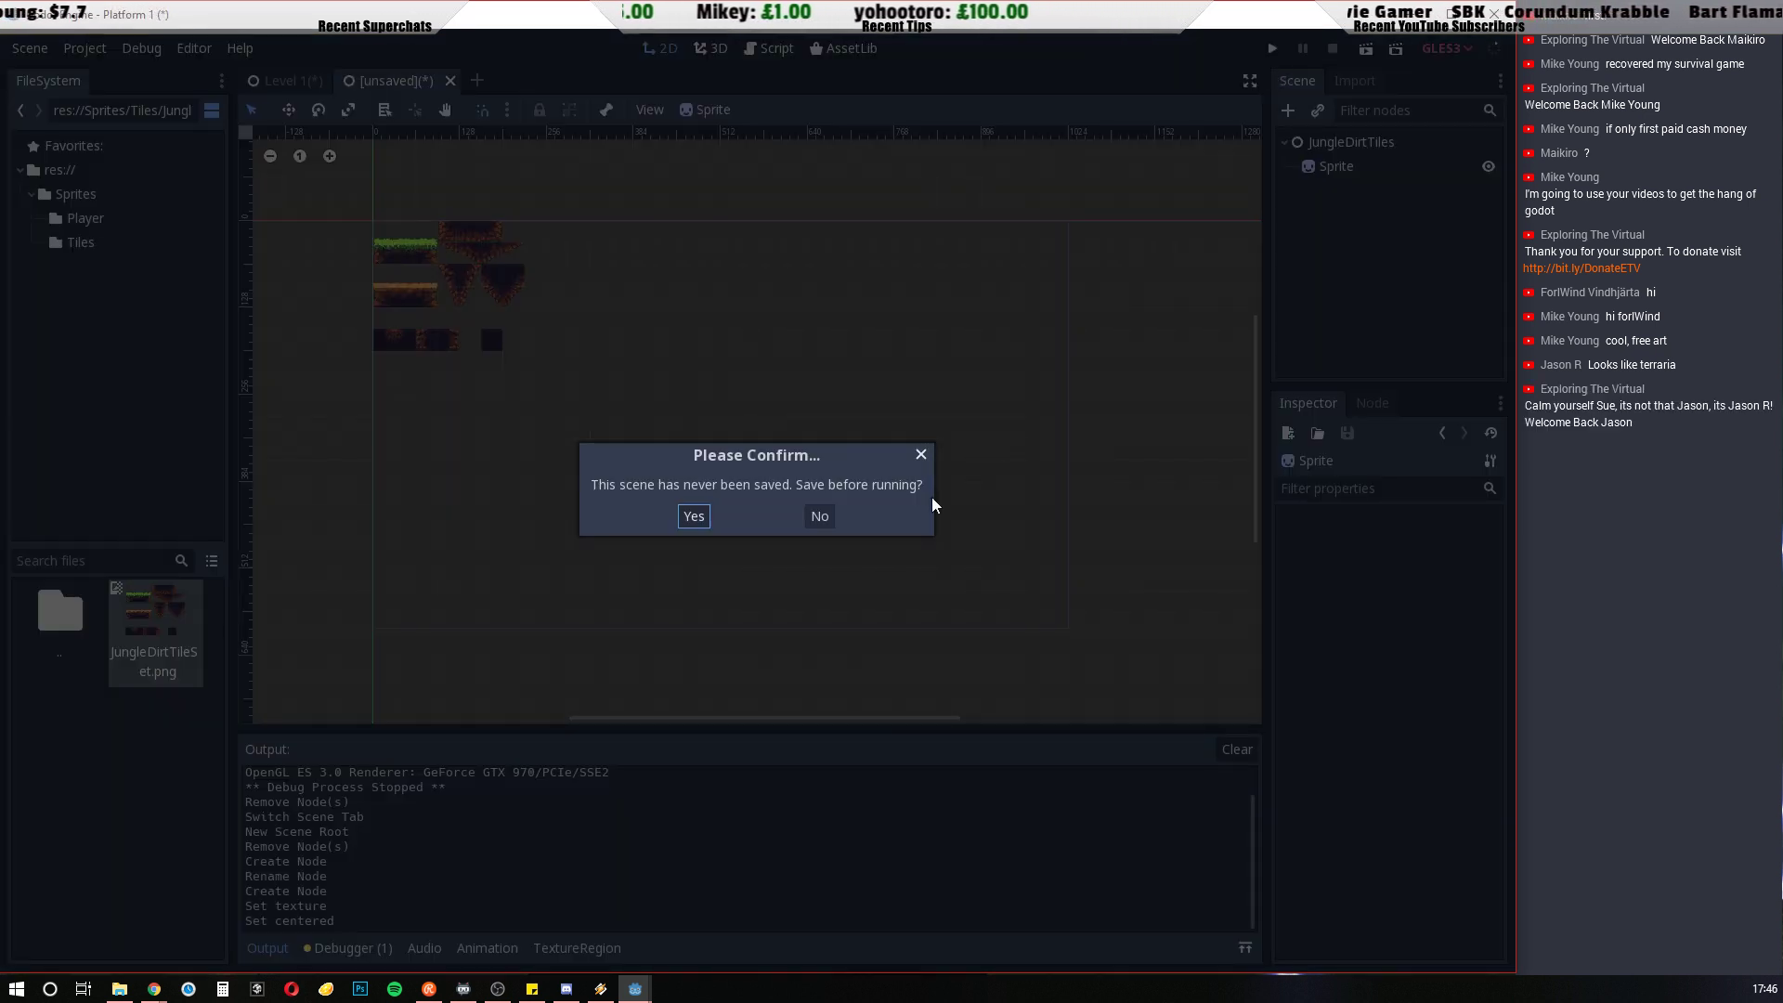
pyautogui.click(820, 521)
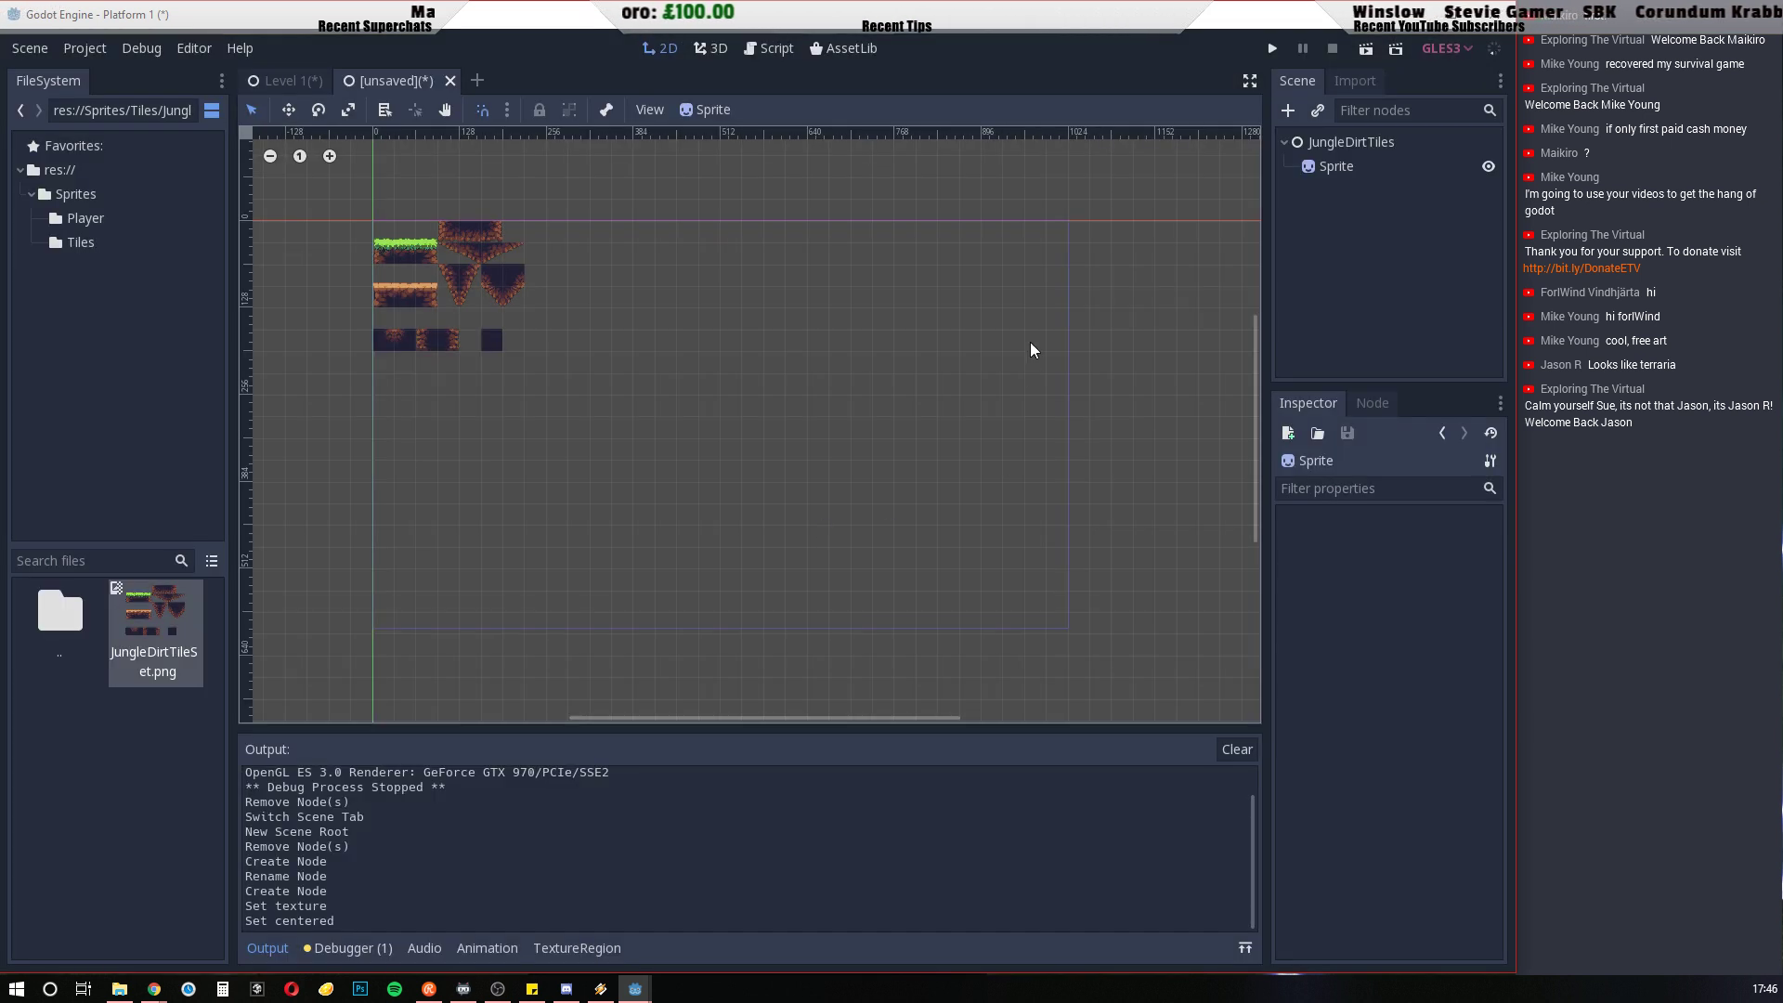
pyautogui.hotkey('ctrl', 's')
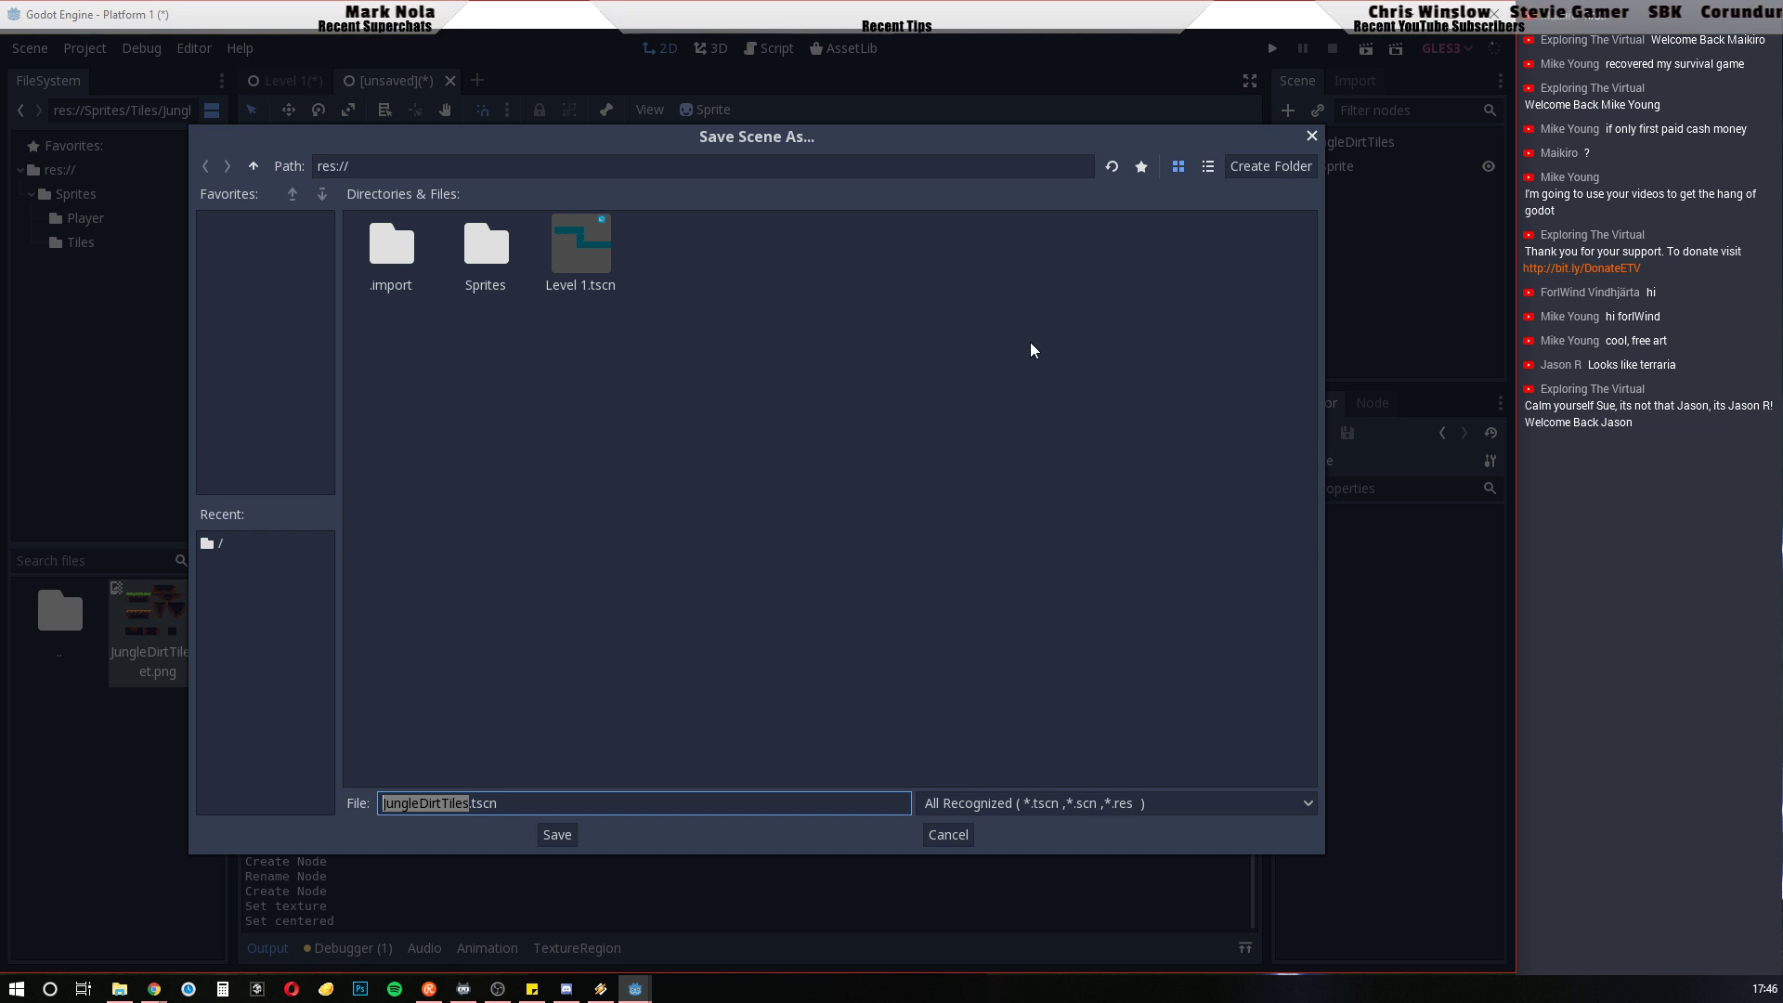
pyautogui.click(556, 840)
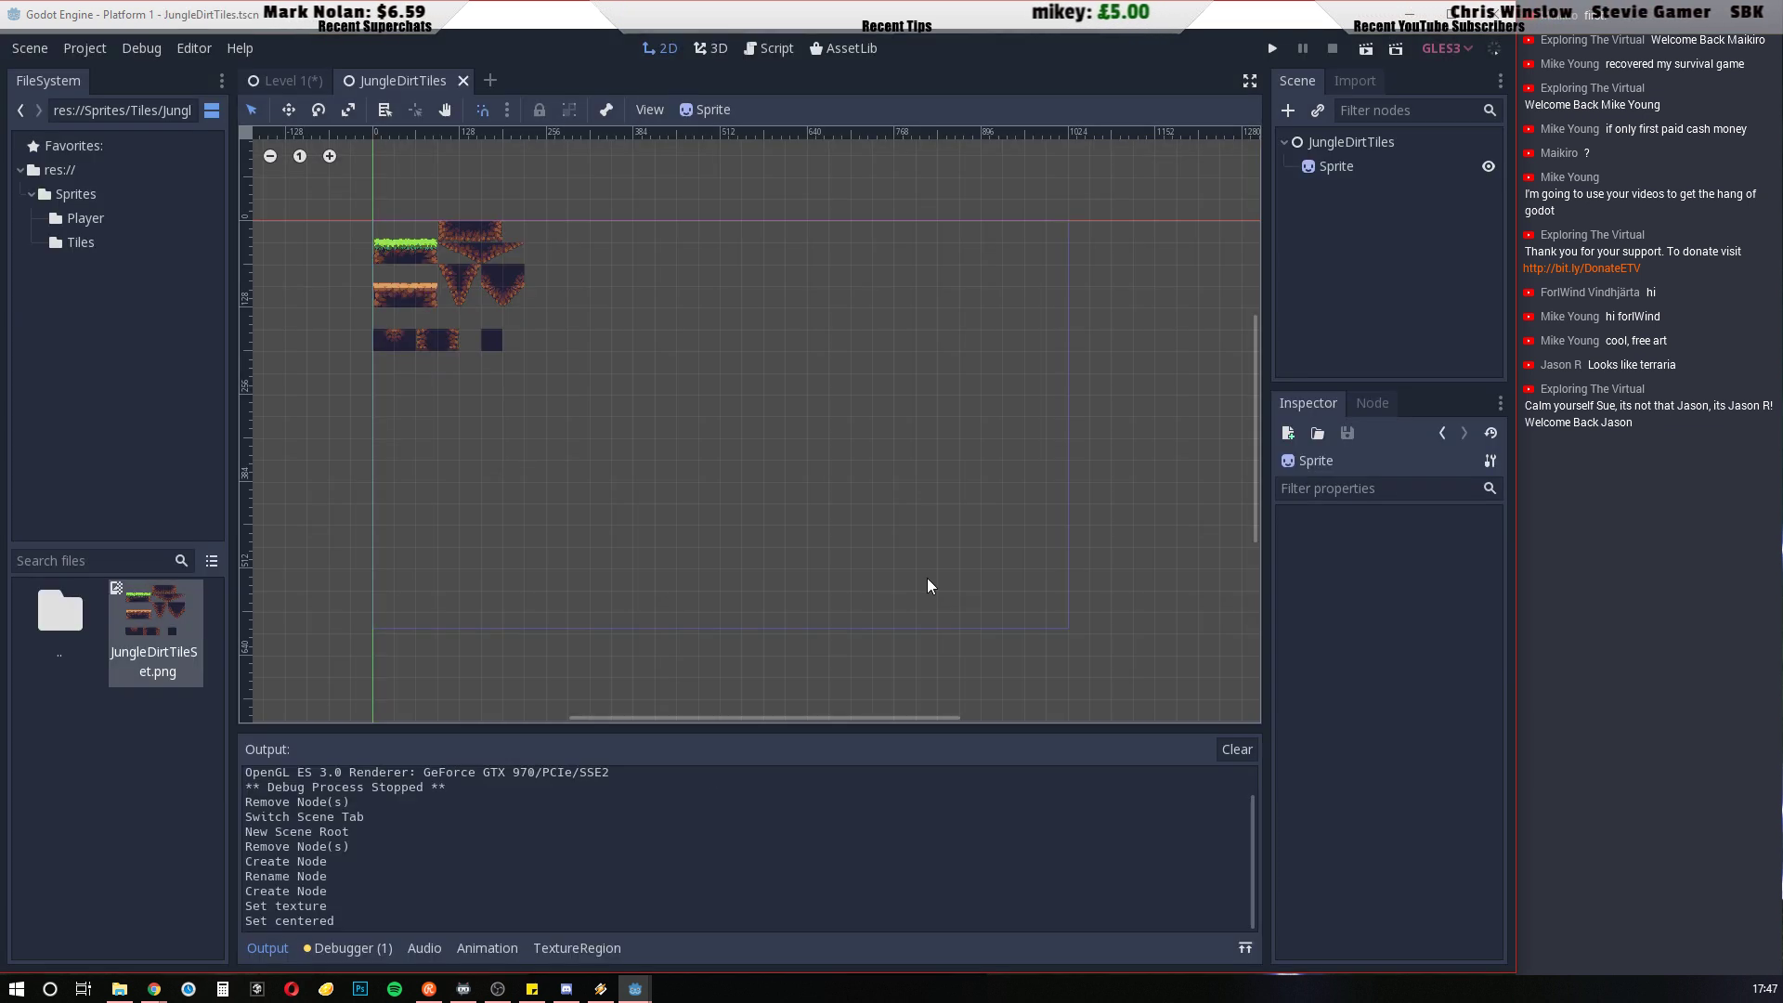
# Test-run Platform 1, close the game window, and compare the Level 1 scene with the JungleDirtTiles scene
pyautogui.click(1271, 48)
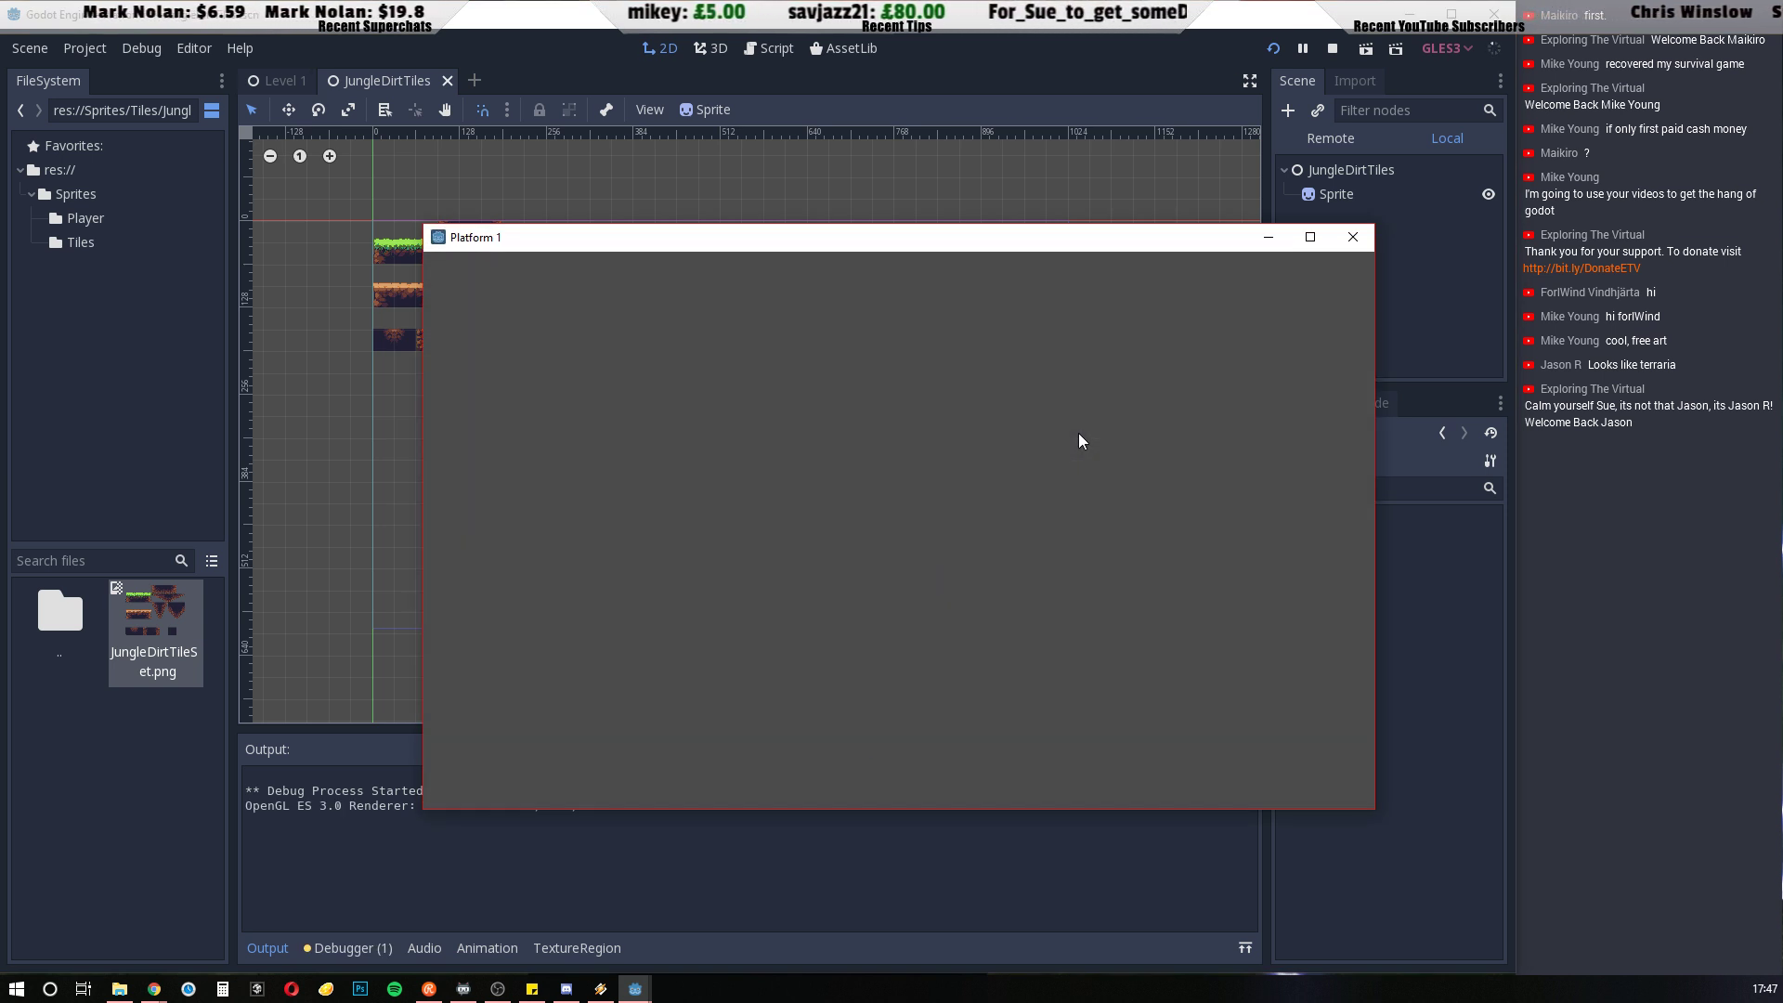
pyautogui.click(1352, 239)
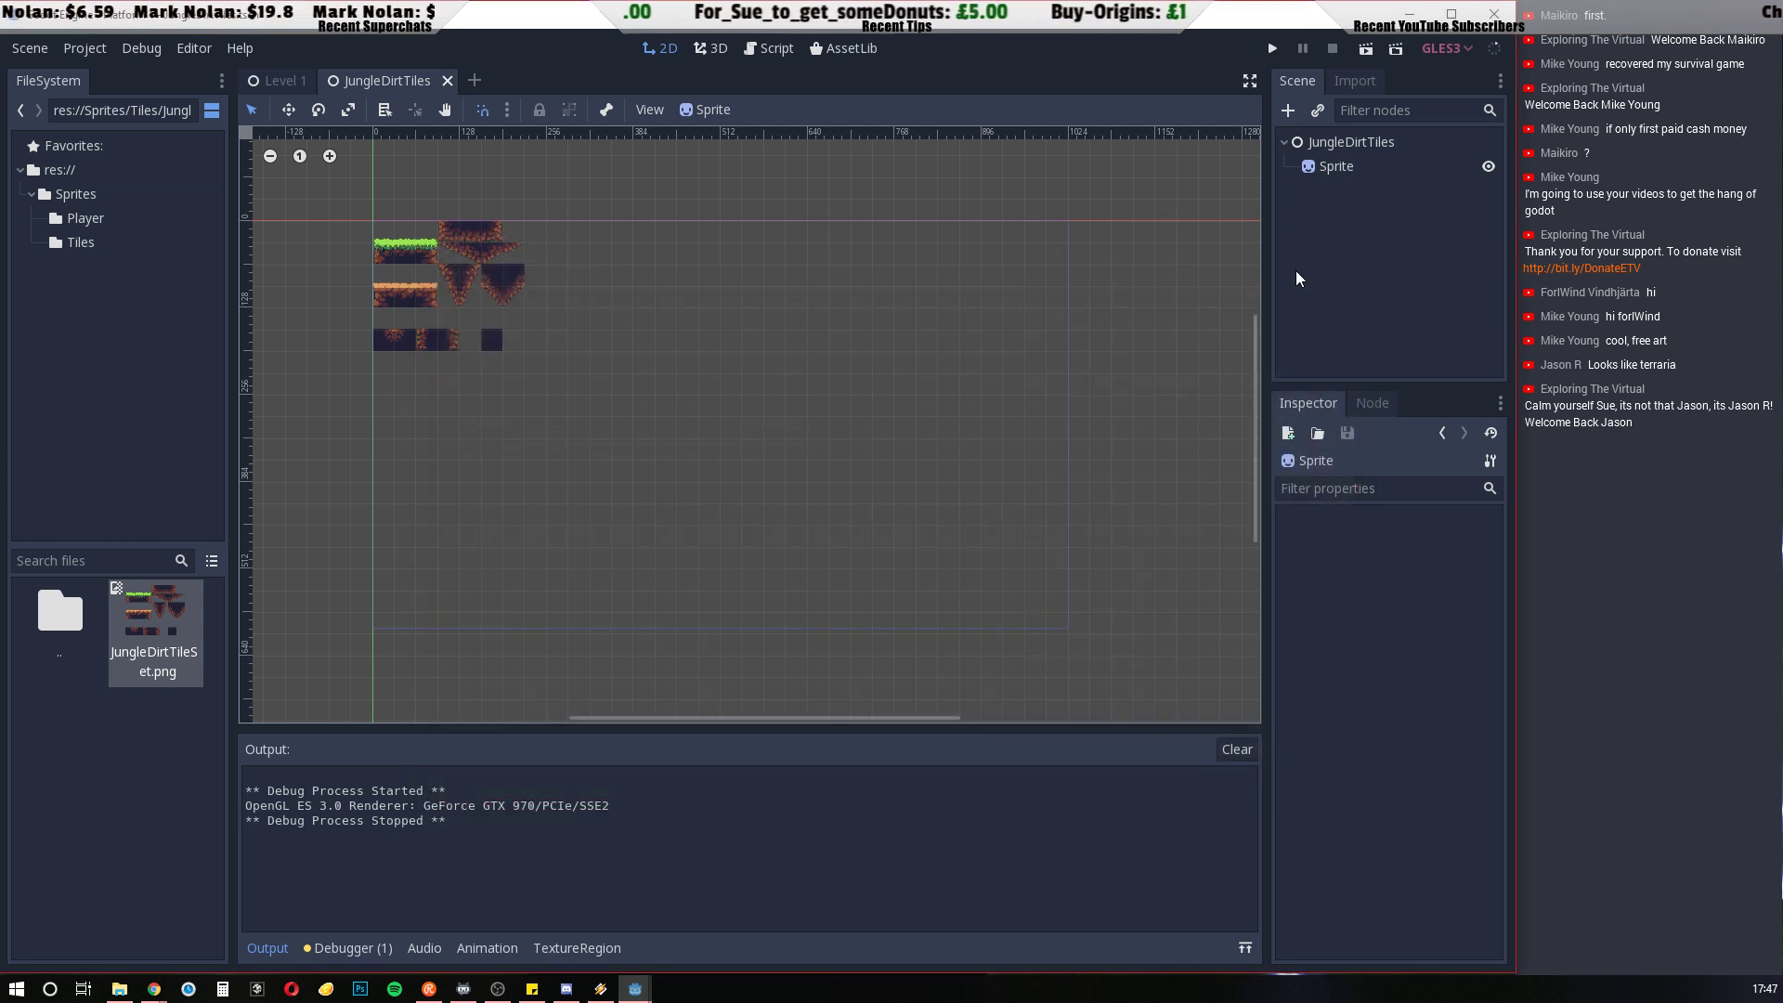
pyautogui.click(275, 82)
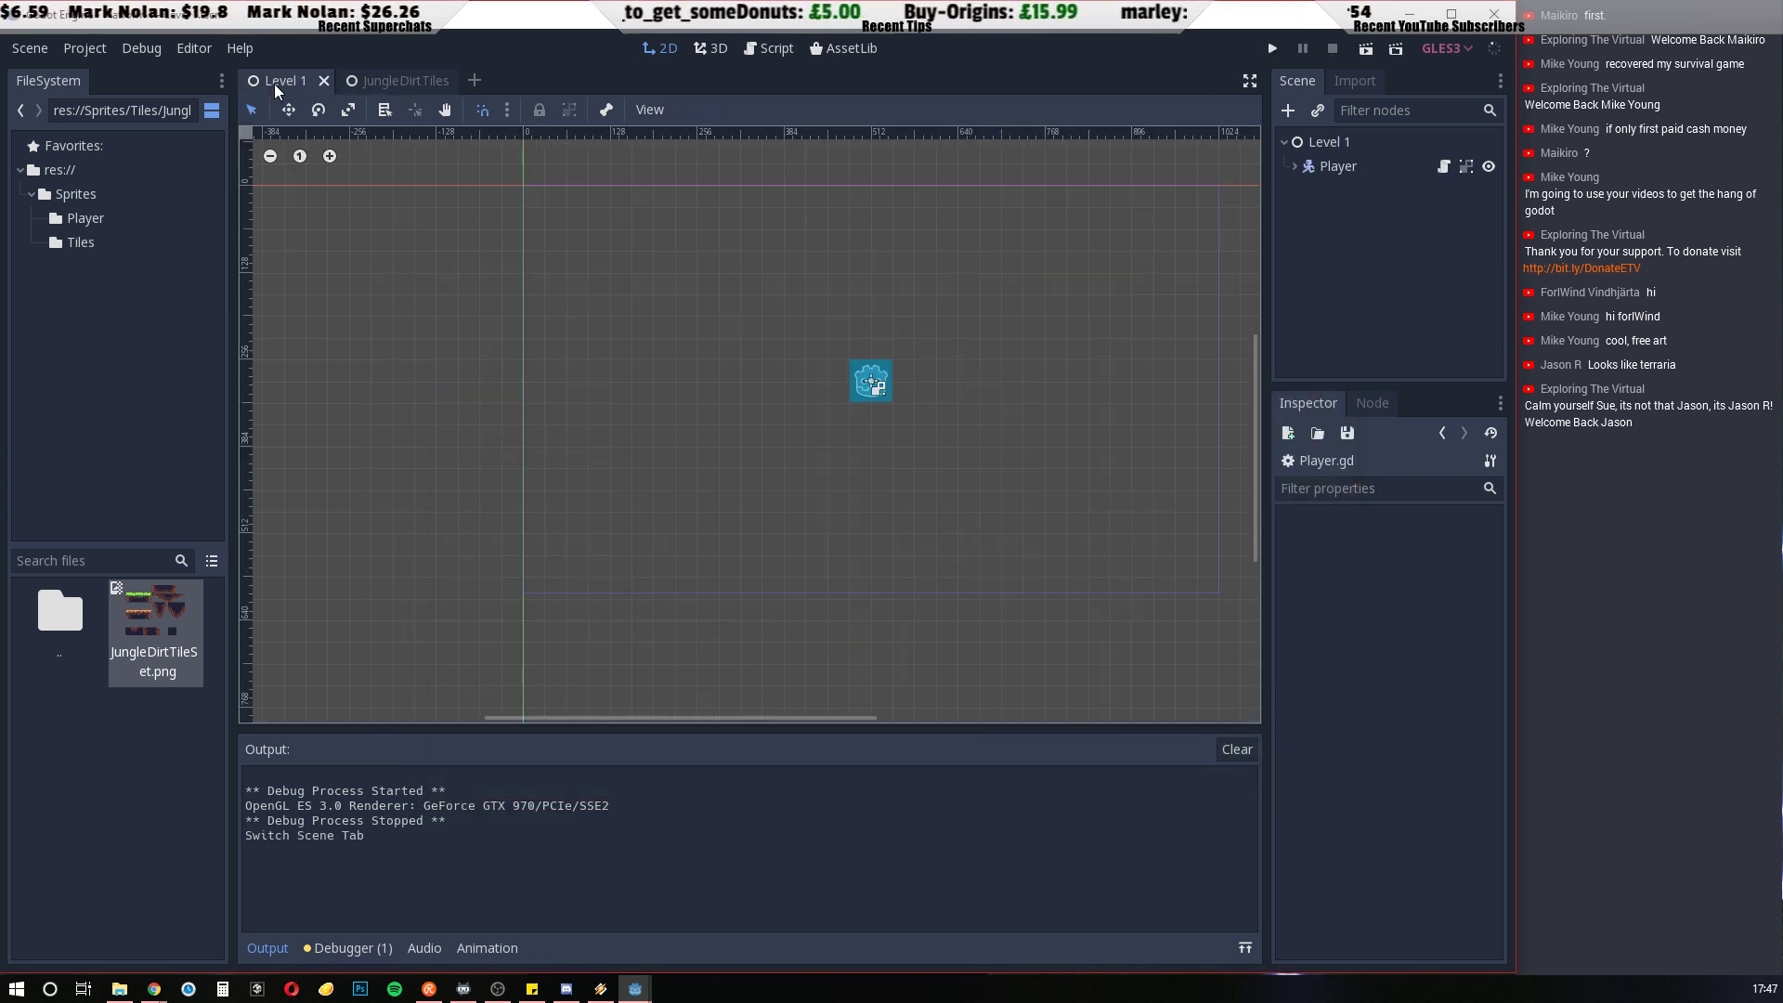
pyautogui.click(387, 80)
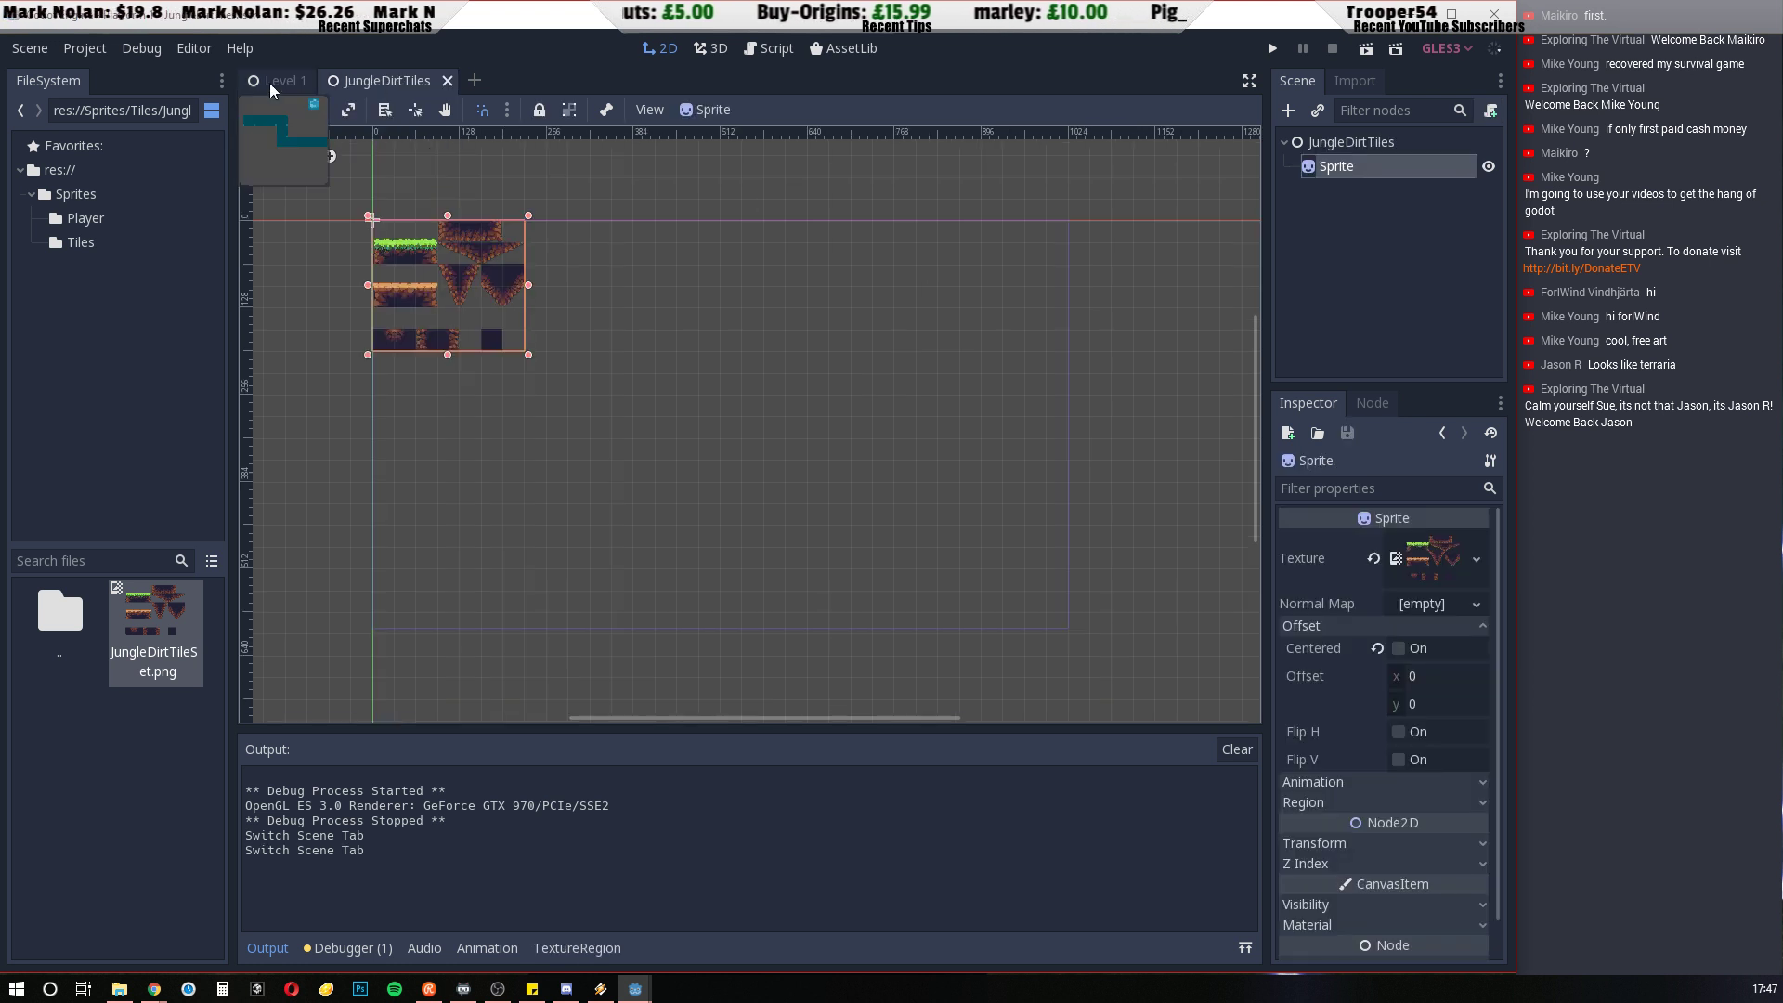
pyautogui.click(282, 82)
pyautogui.click(390, 81)
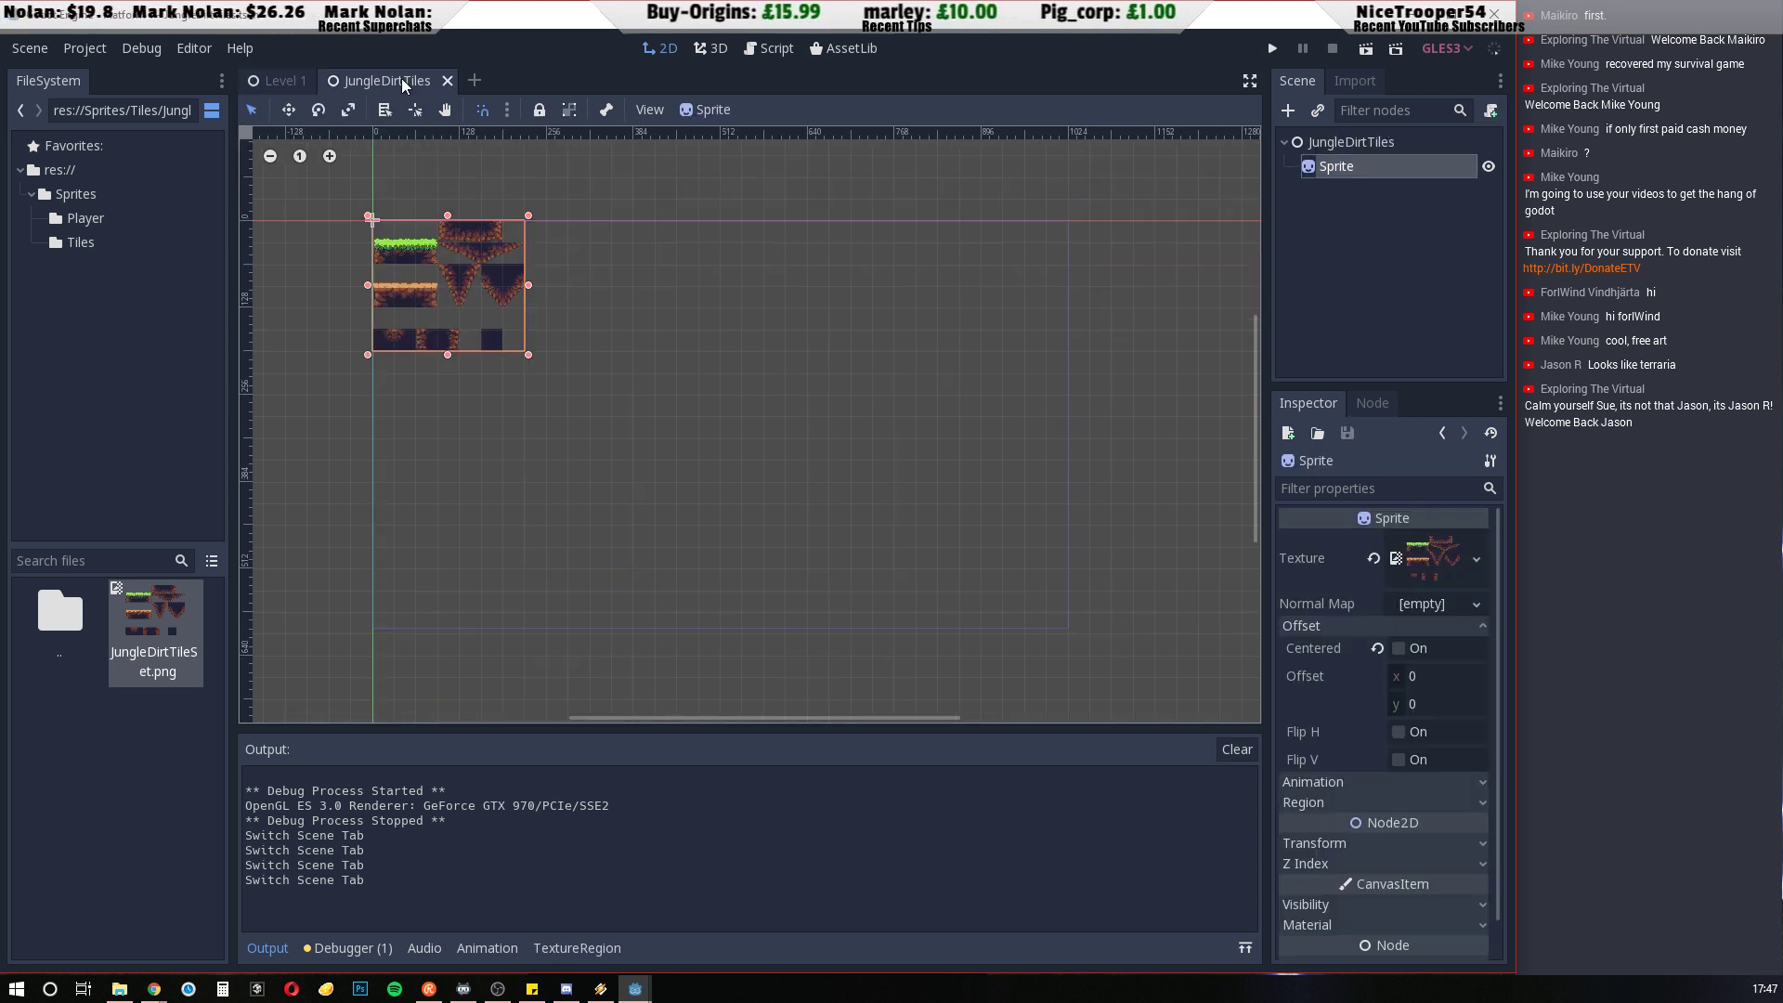
pyautogui.click(1350, 282)
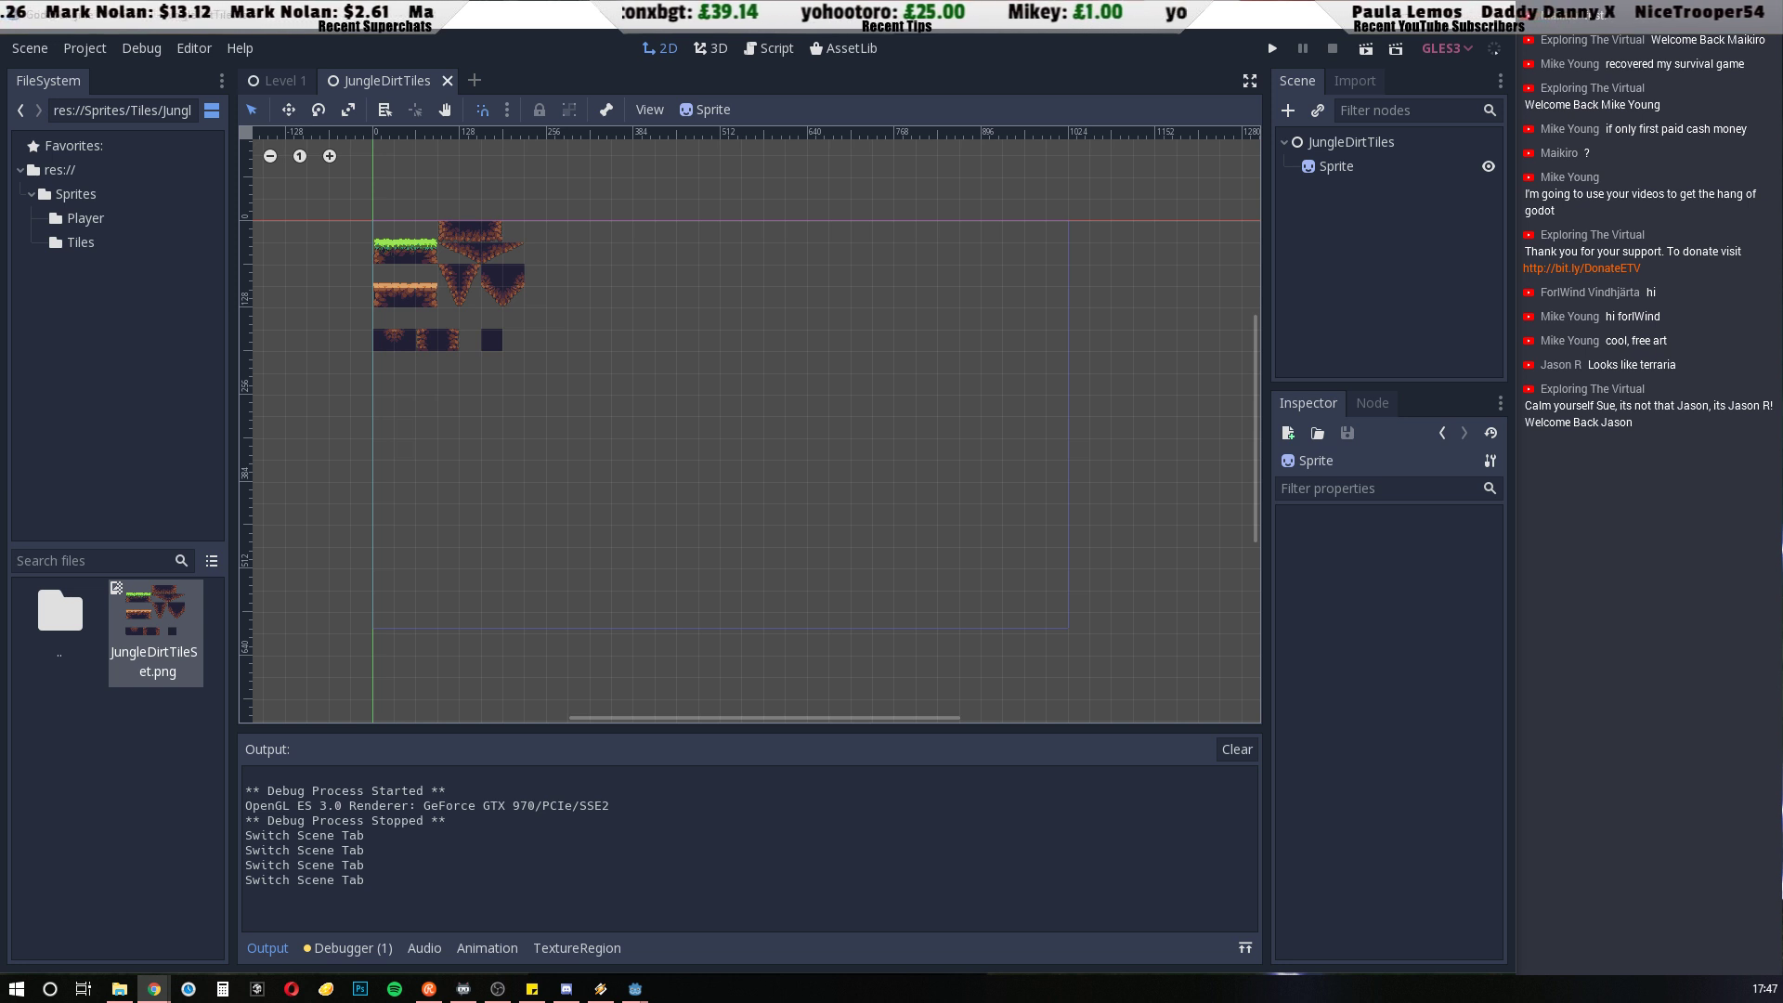
# Enable Region on the Sprite node of the JungleDirtTiles scene, with its Offset settings collapsed
pyautogui.click(1344, 167)
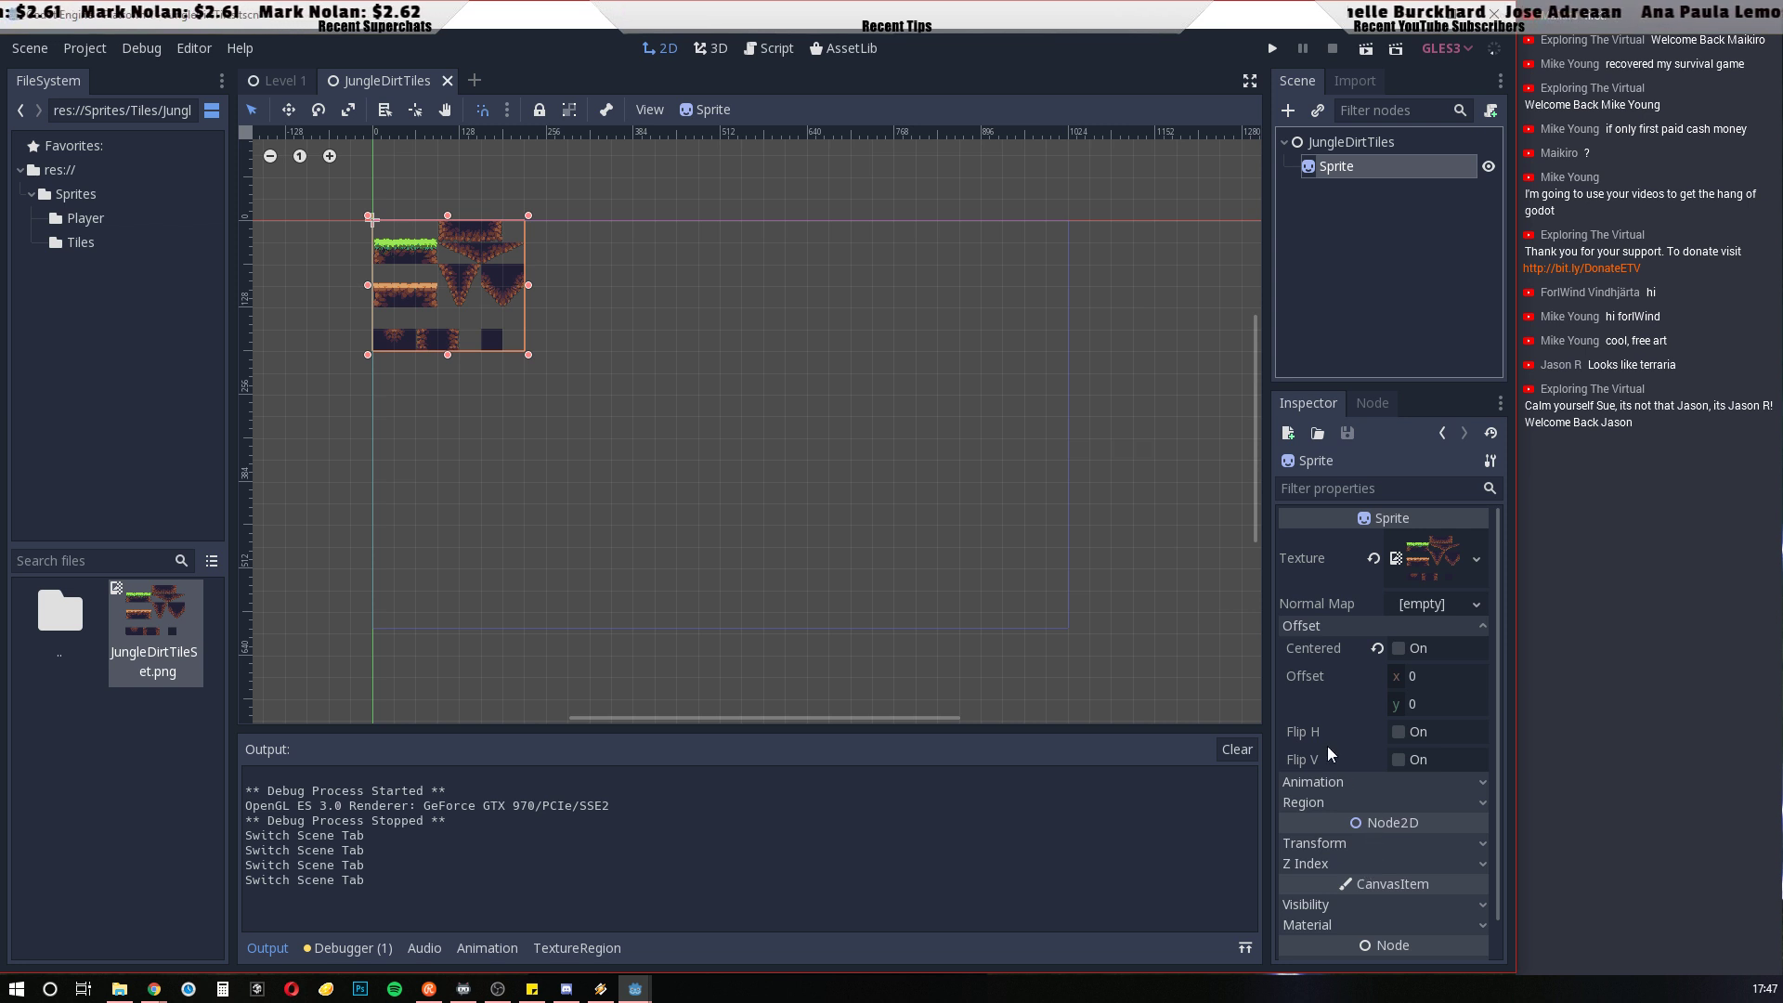
pyautogui.click(1451, 626)
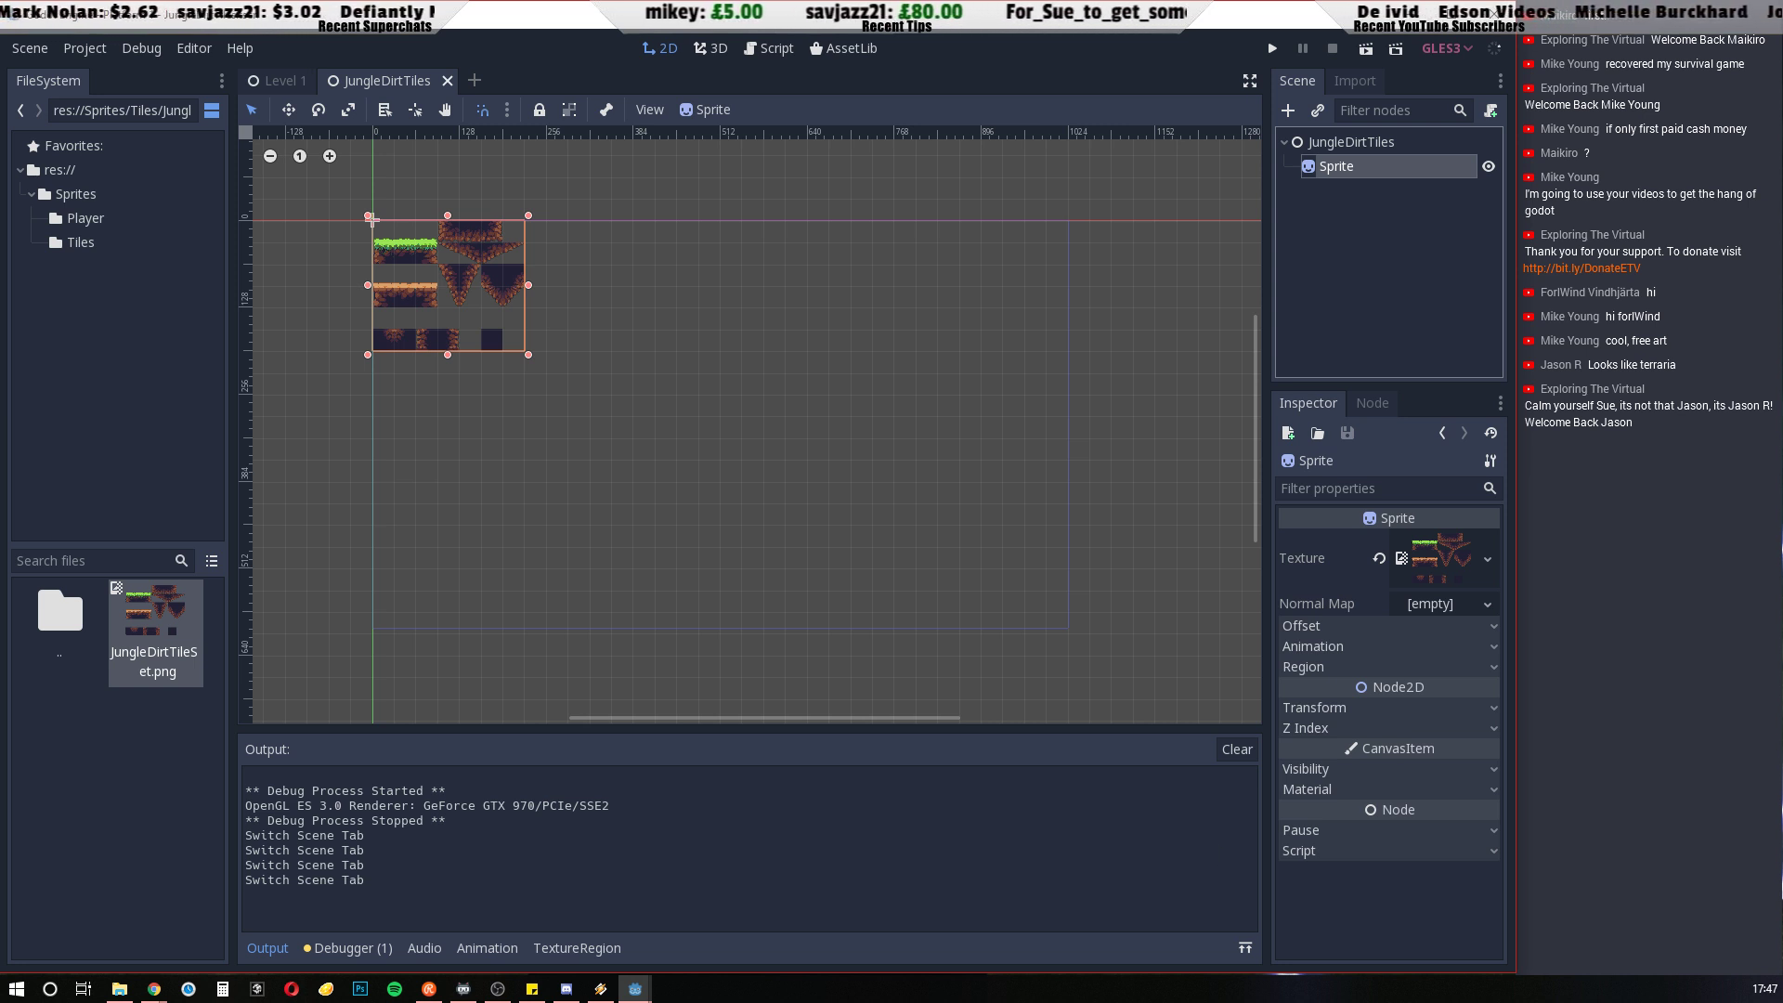
pyautogui.click(1484, 667)
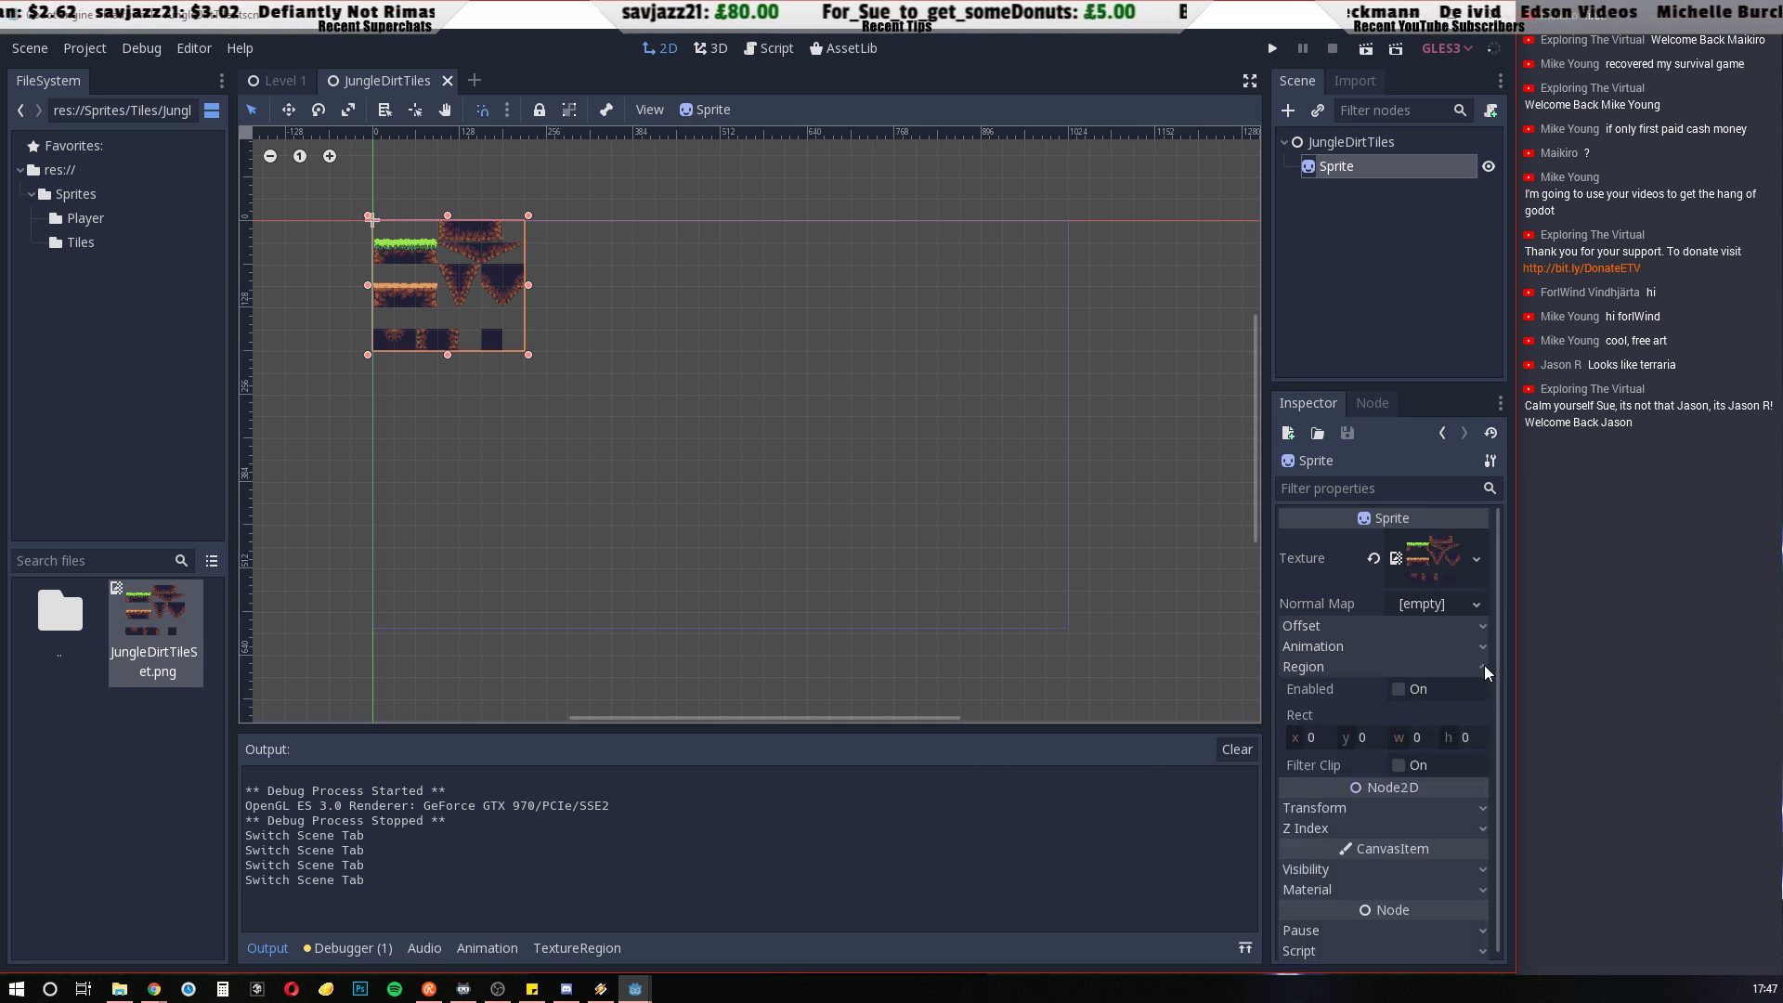
pyautogui.click(1399, 689)
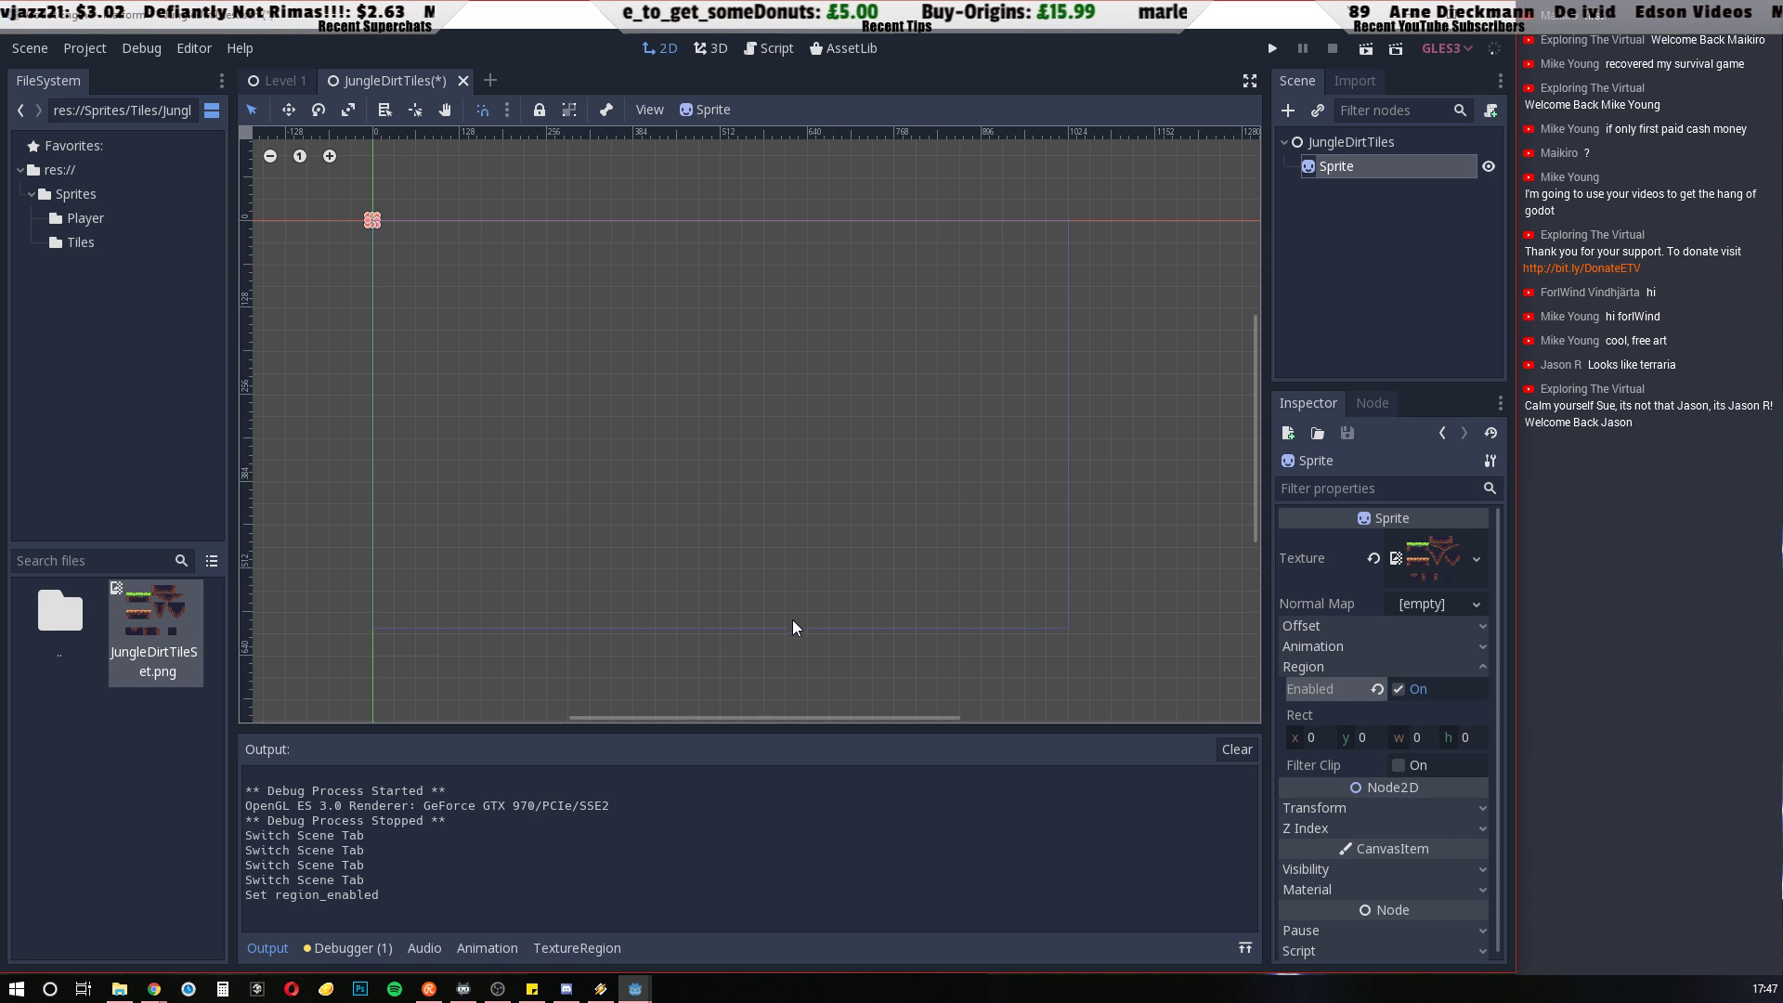
pyautogui.click(1398, 688)
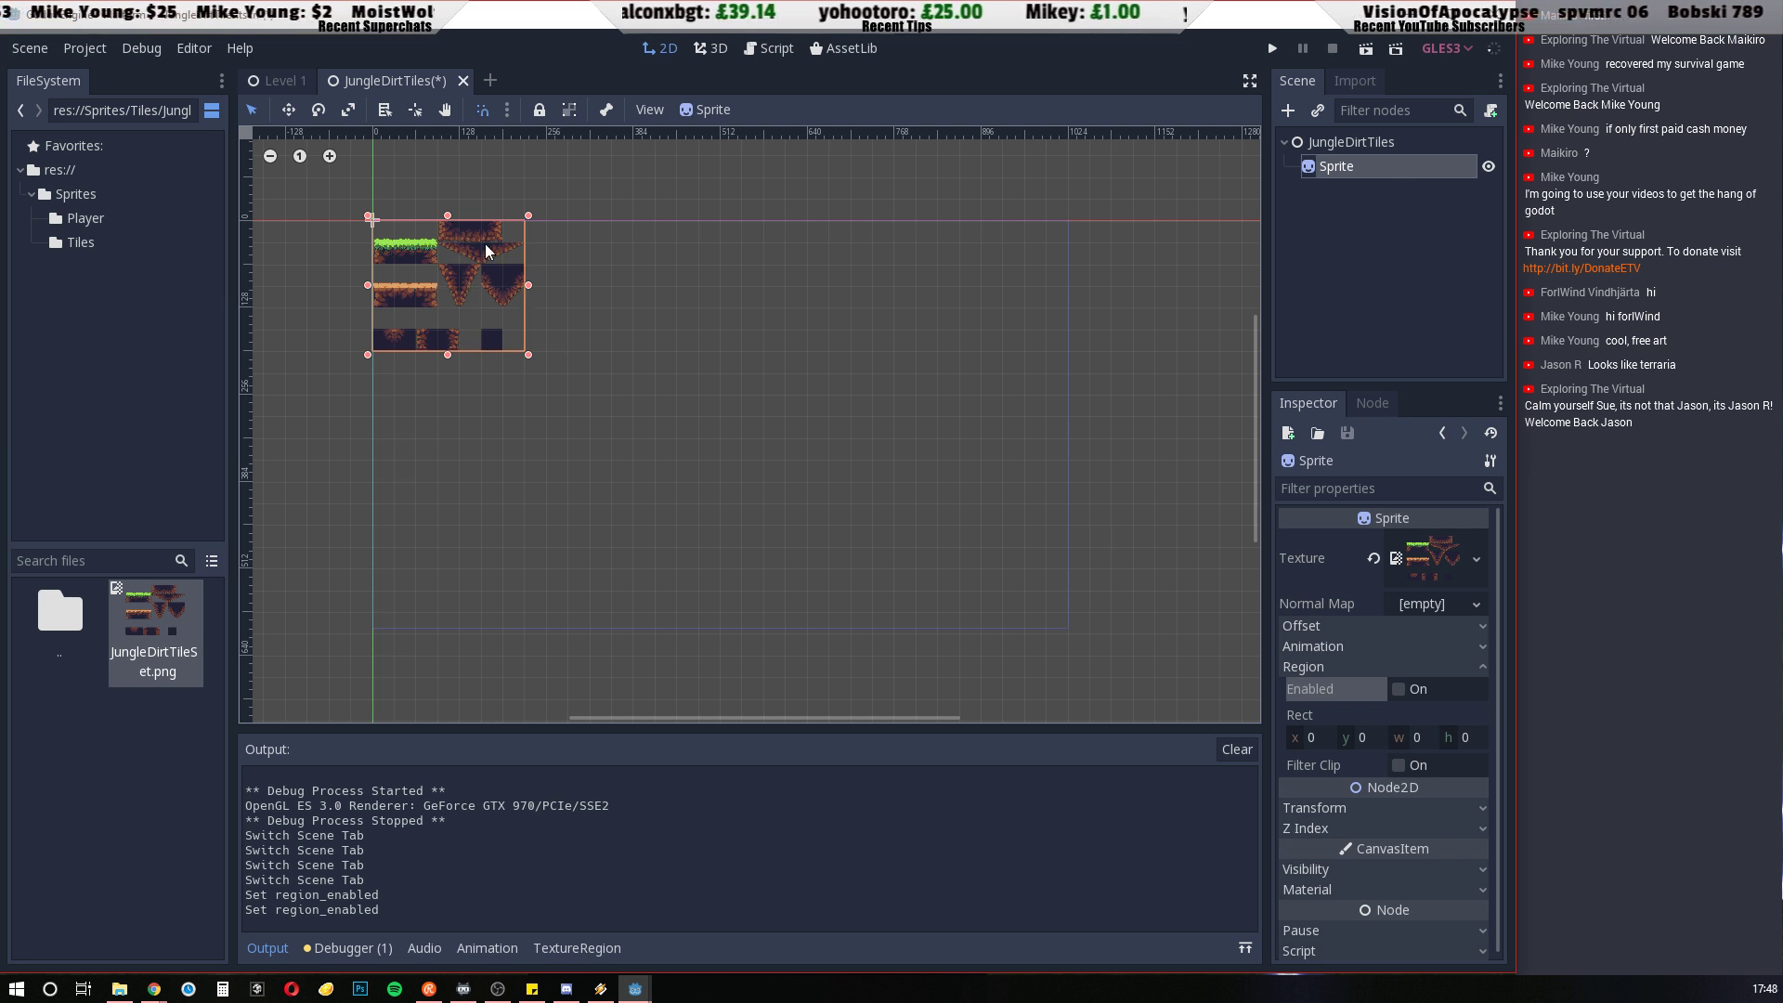
pyautogui.moveTo(1674, 594)
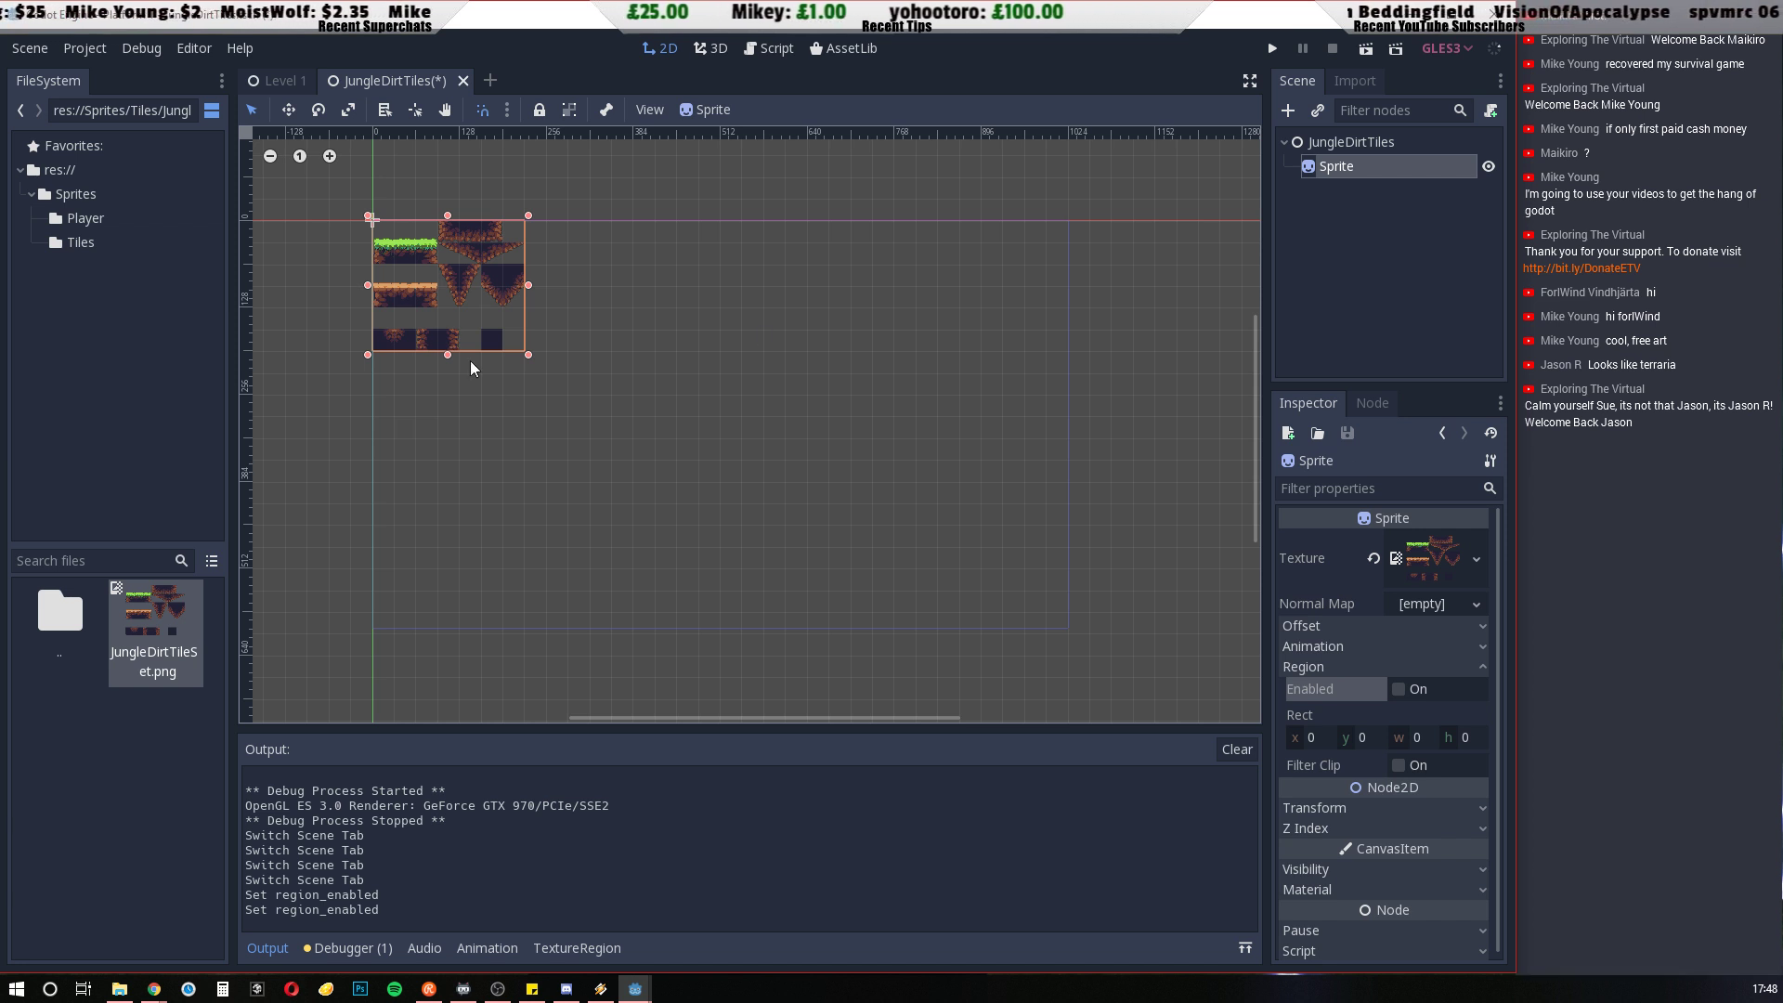
pyautogui.moveTo(1695, 655)
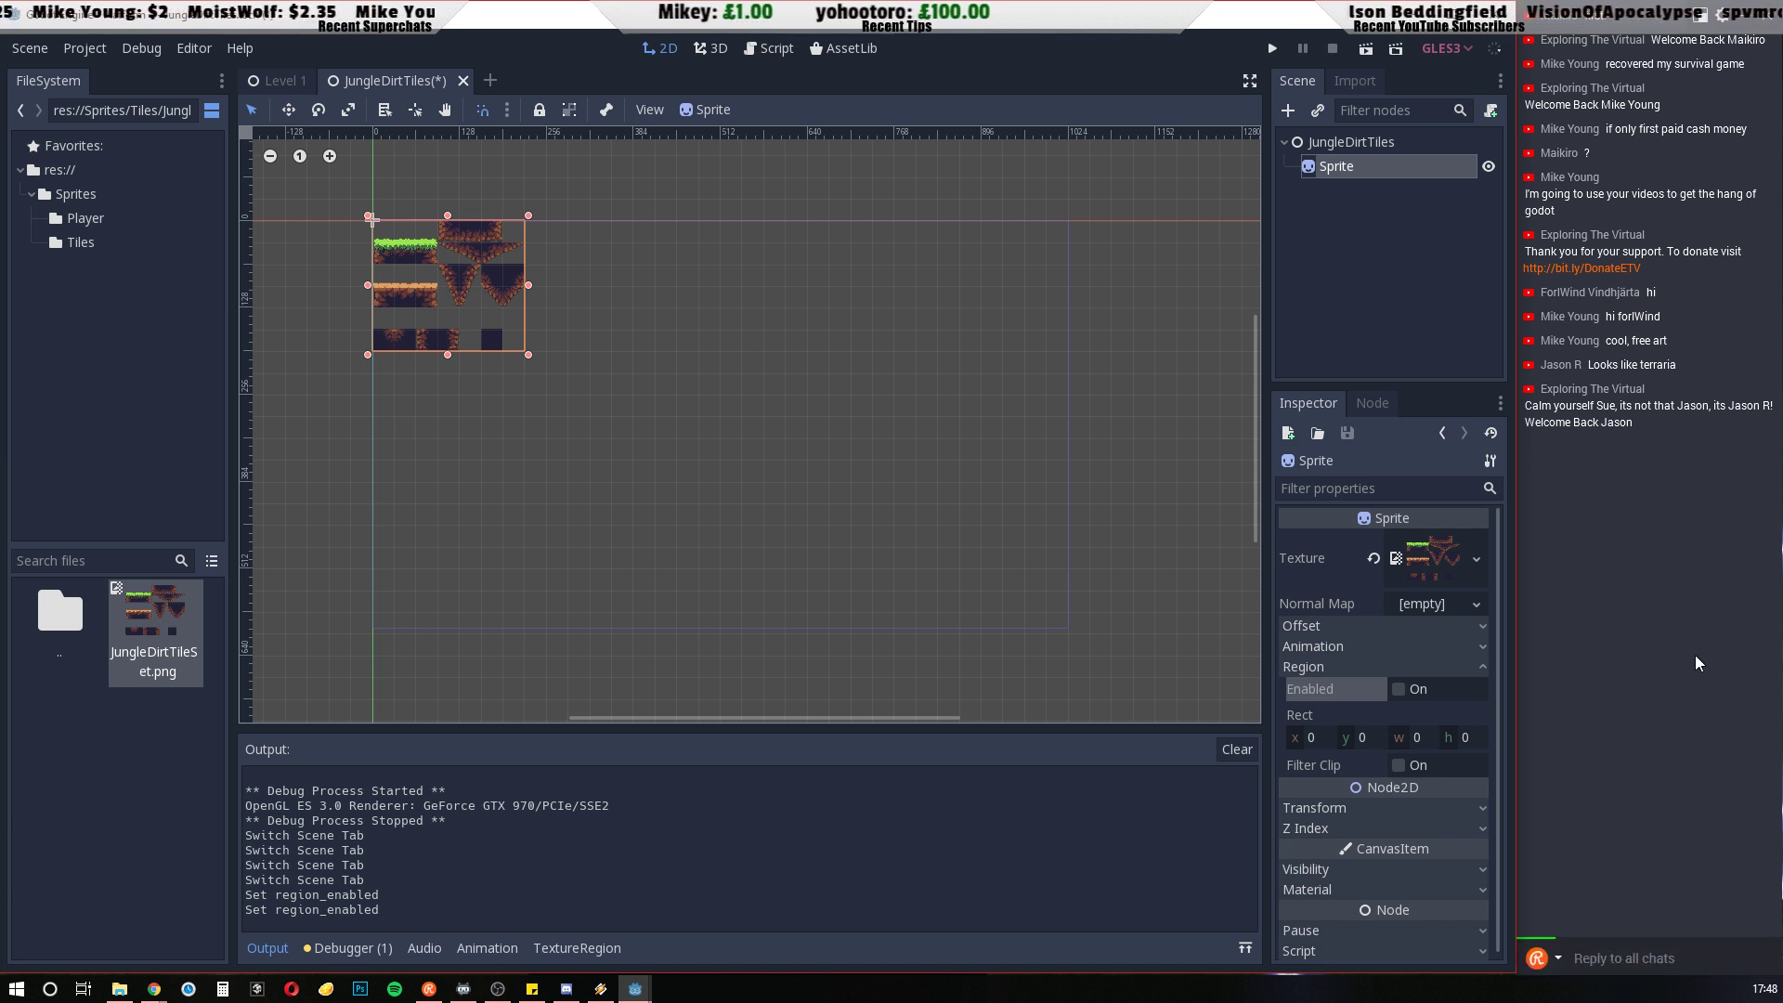
pyautogui.click(1397, 689)
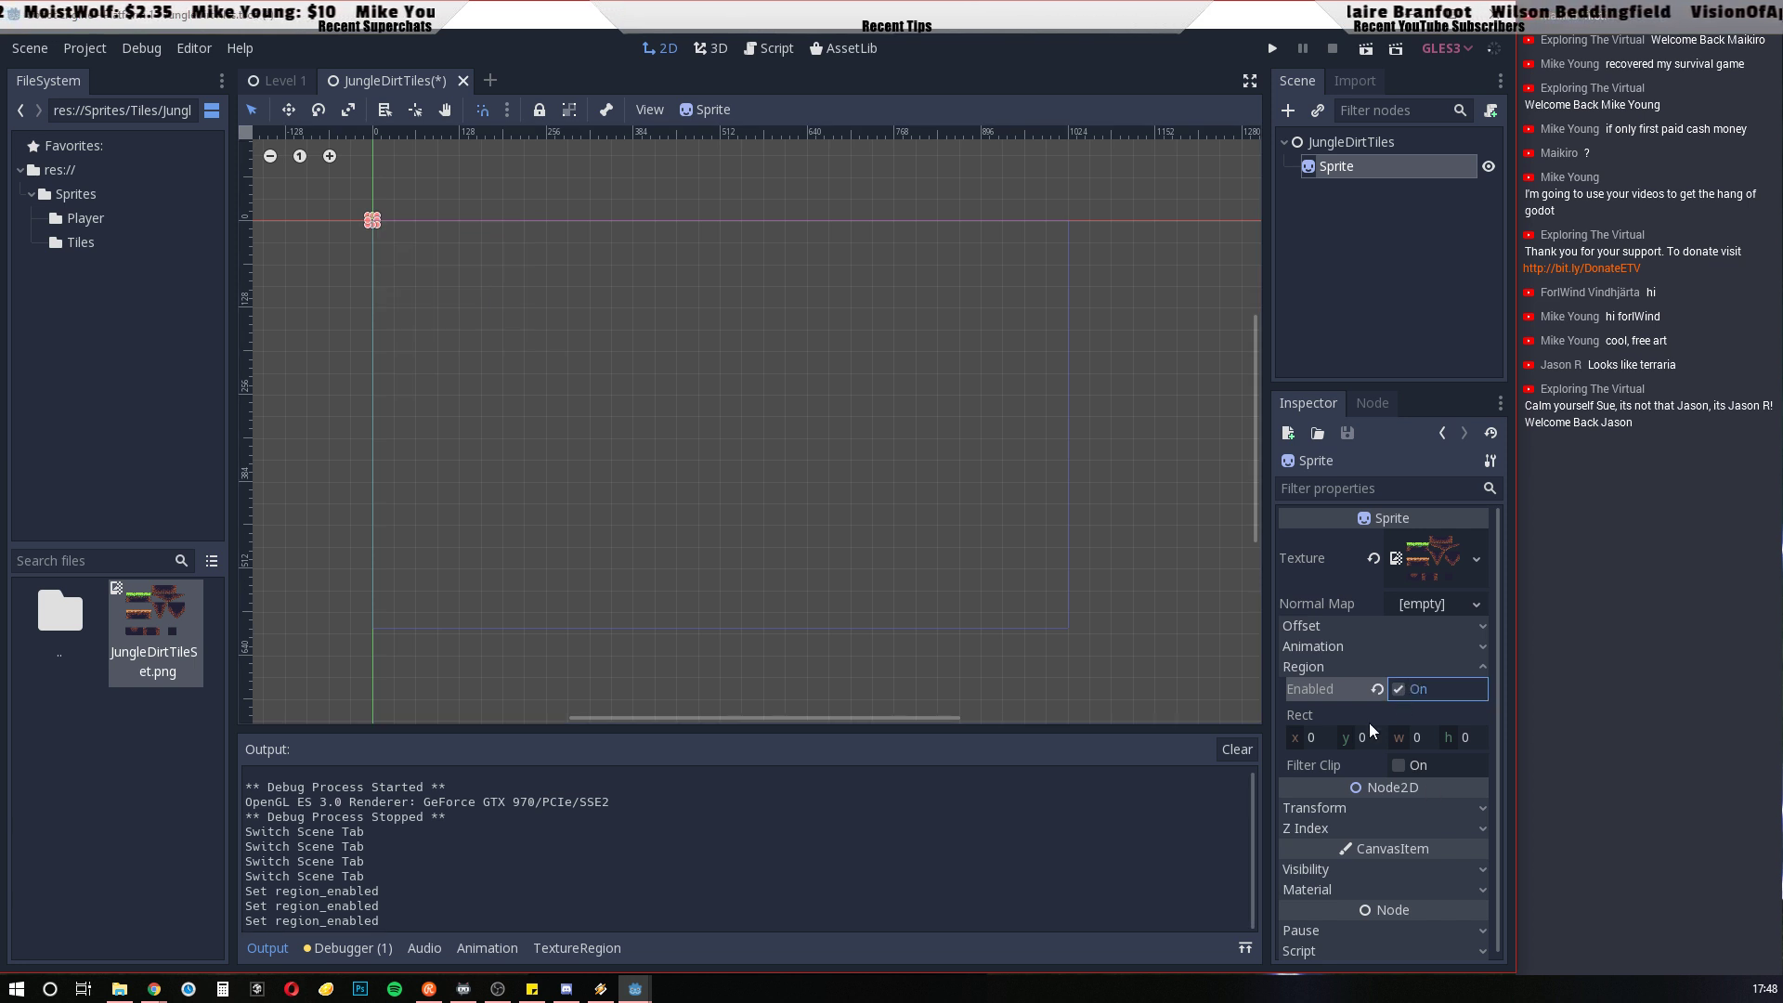
pyautogui.click(1477, 605)
pyautogui.click(1477, 605)
pyautogui.click(1477, 605)
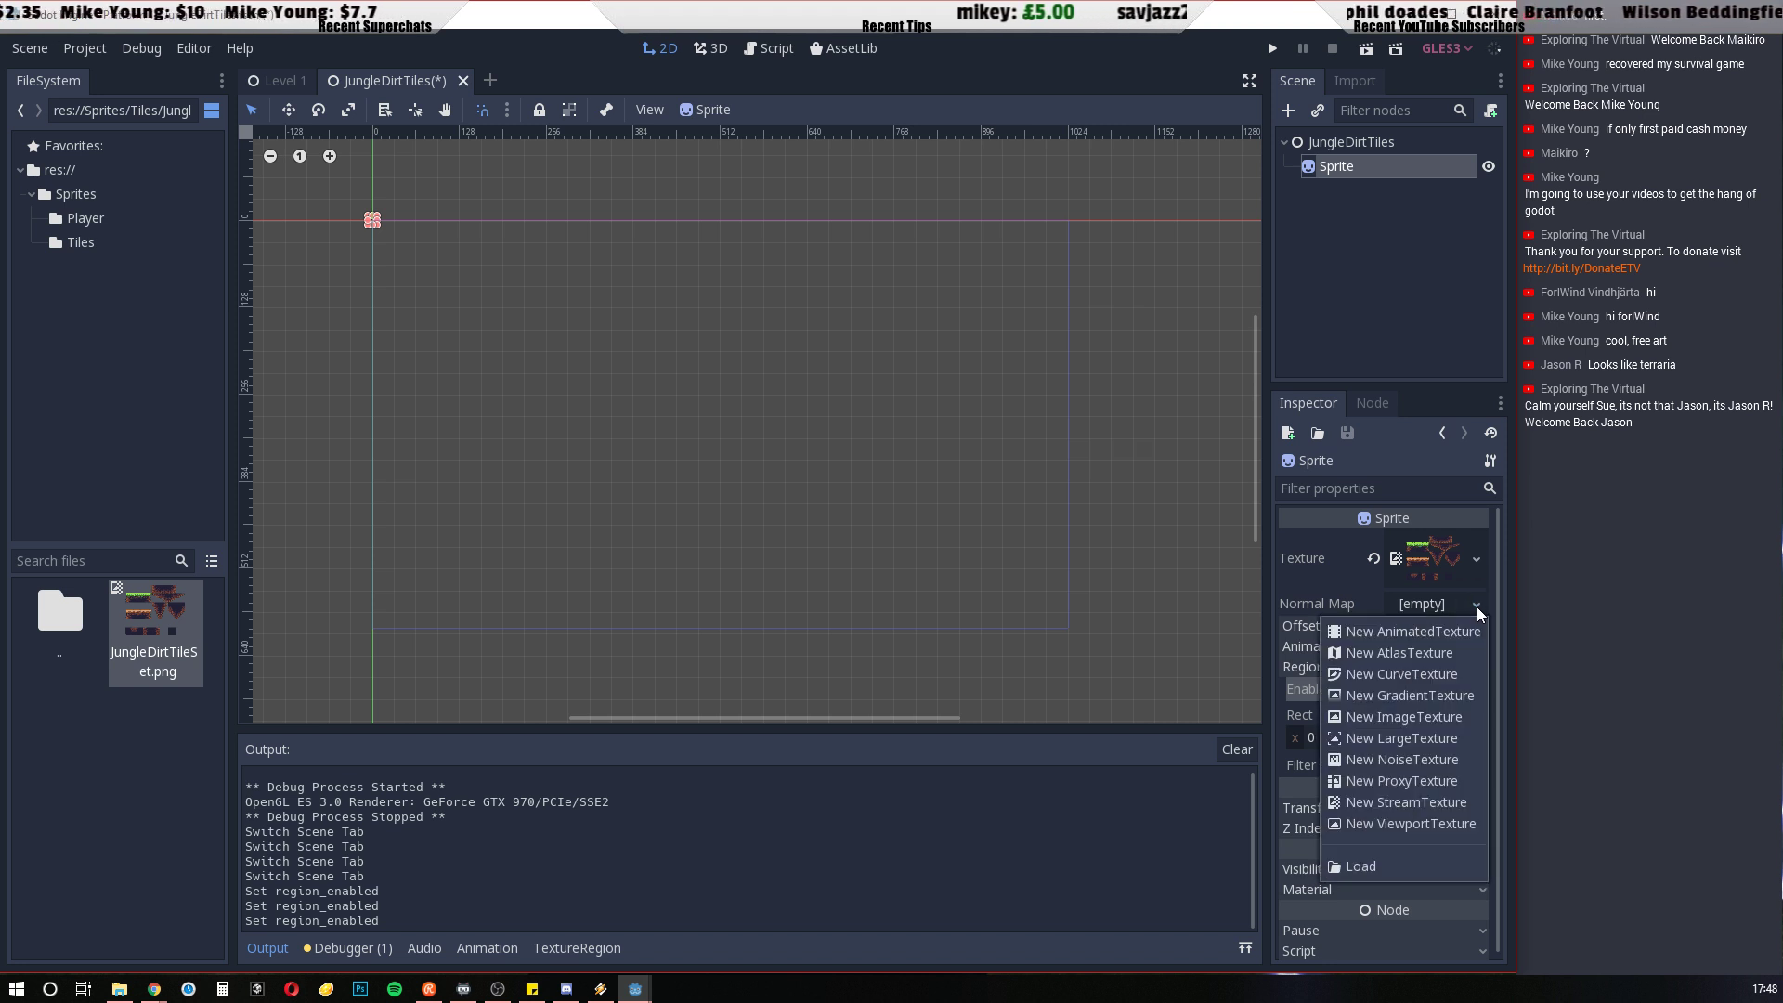
pyautogui.click(1593, 606)
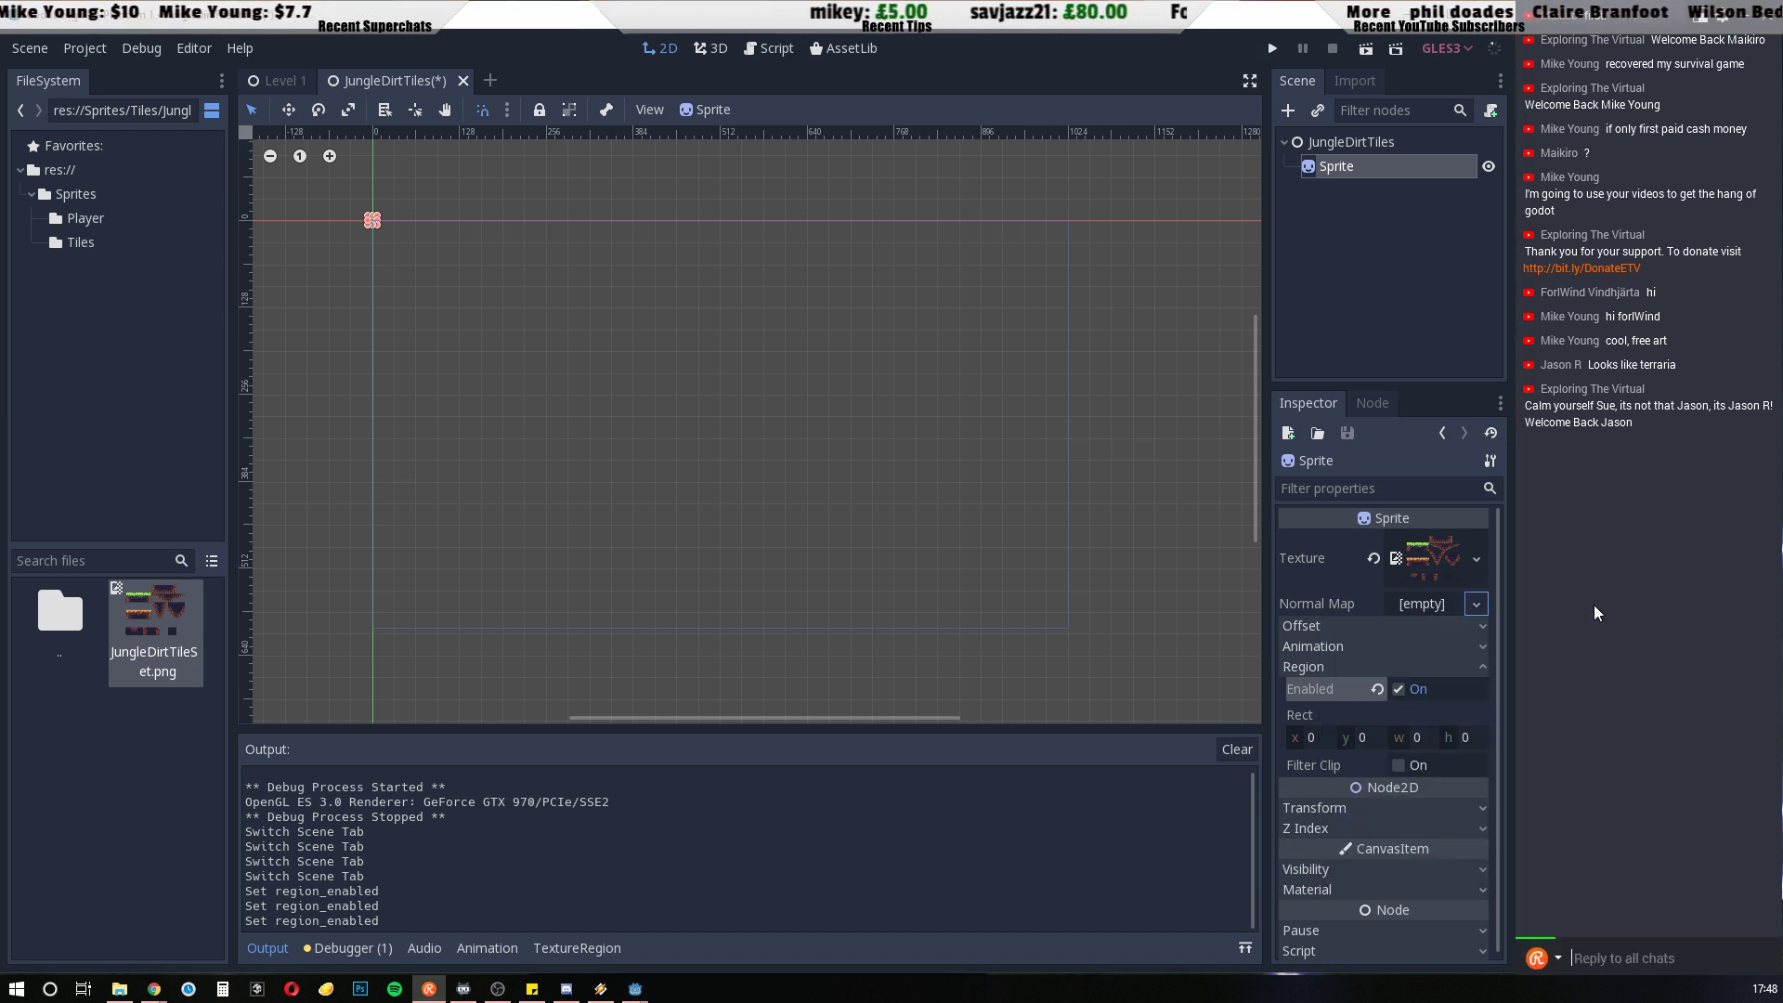
pyautogui.click(1330, 598)
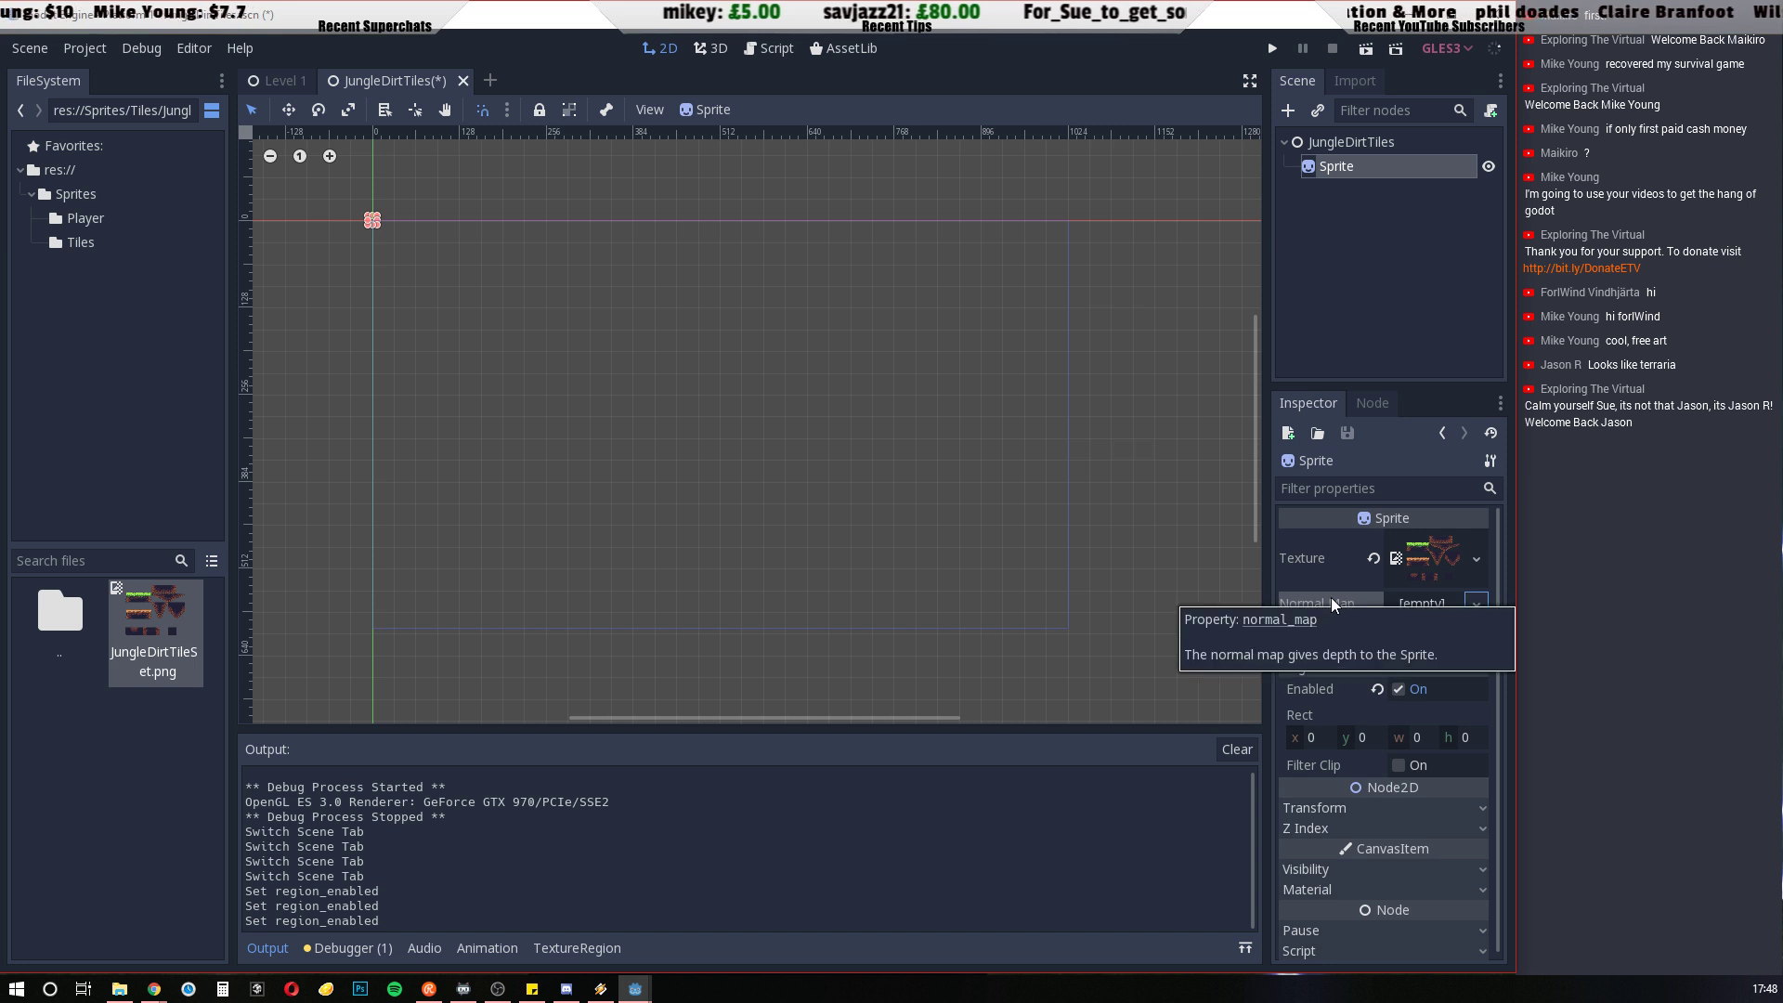
pyautogui.click(1482, 667)
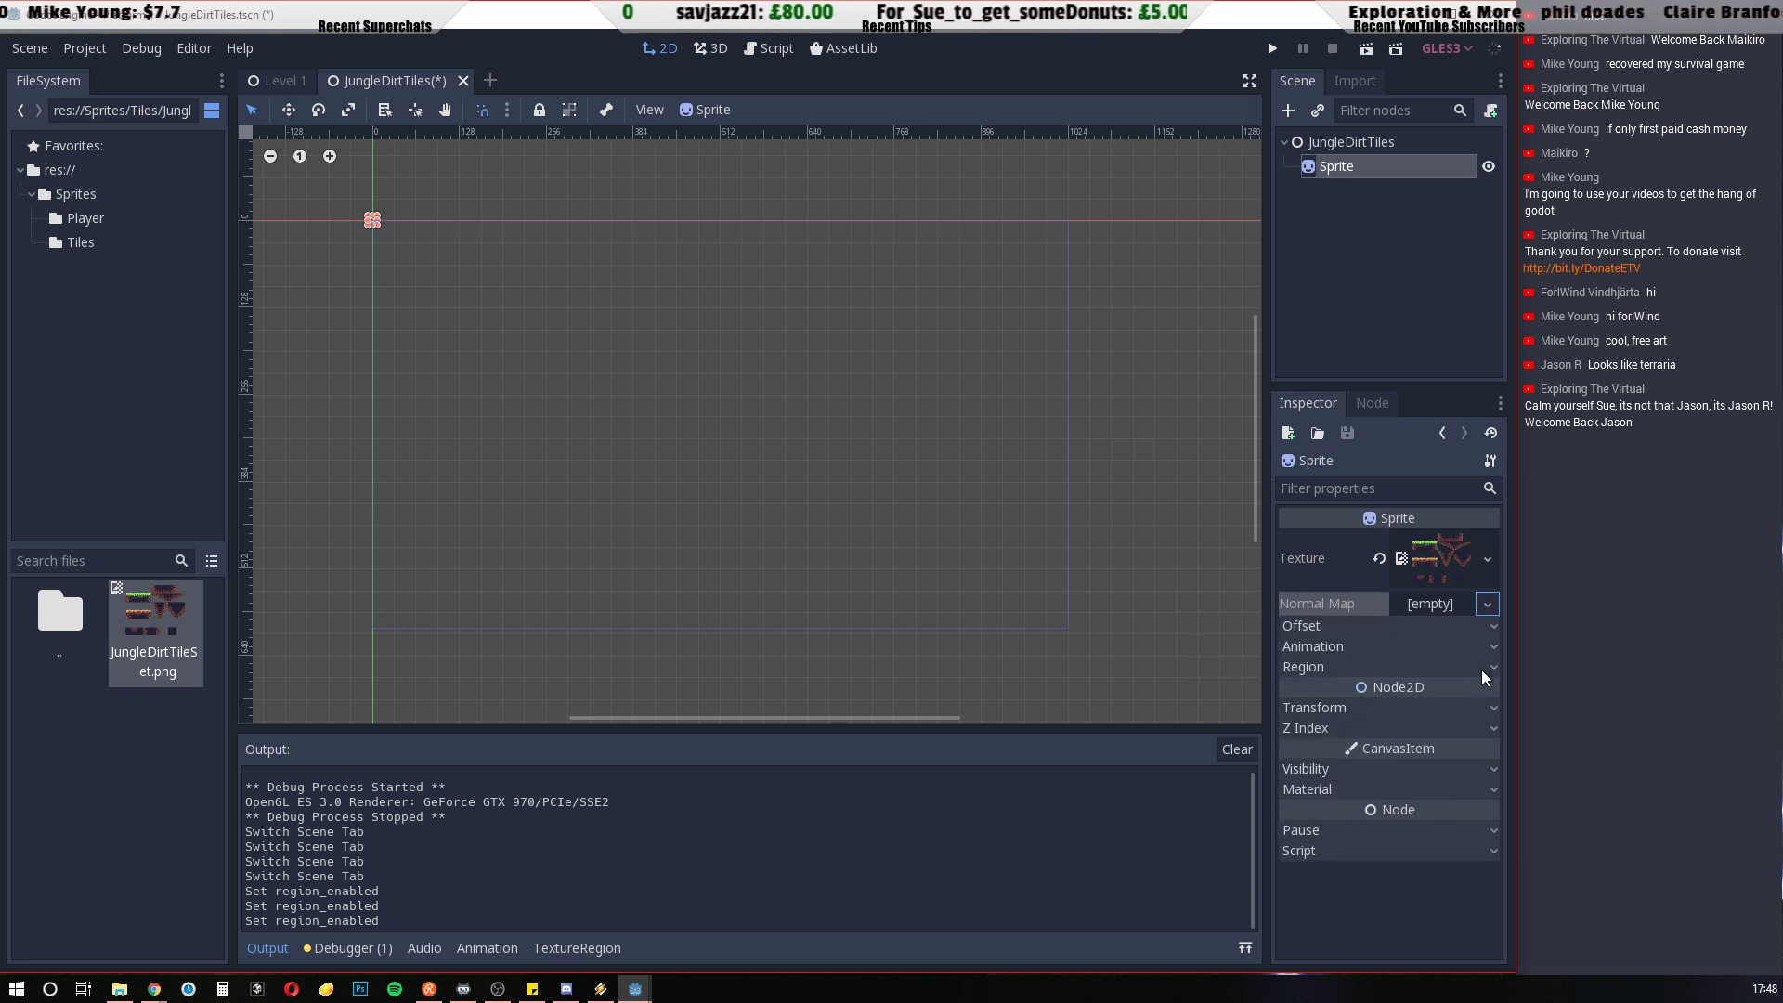
pyautogui.click(1491, 626)
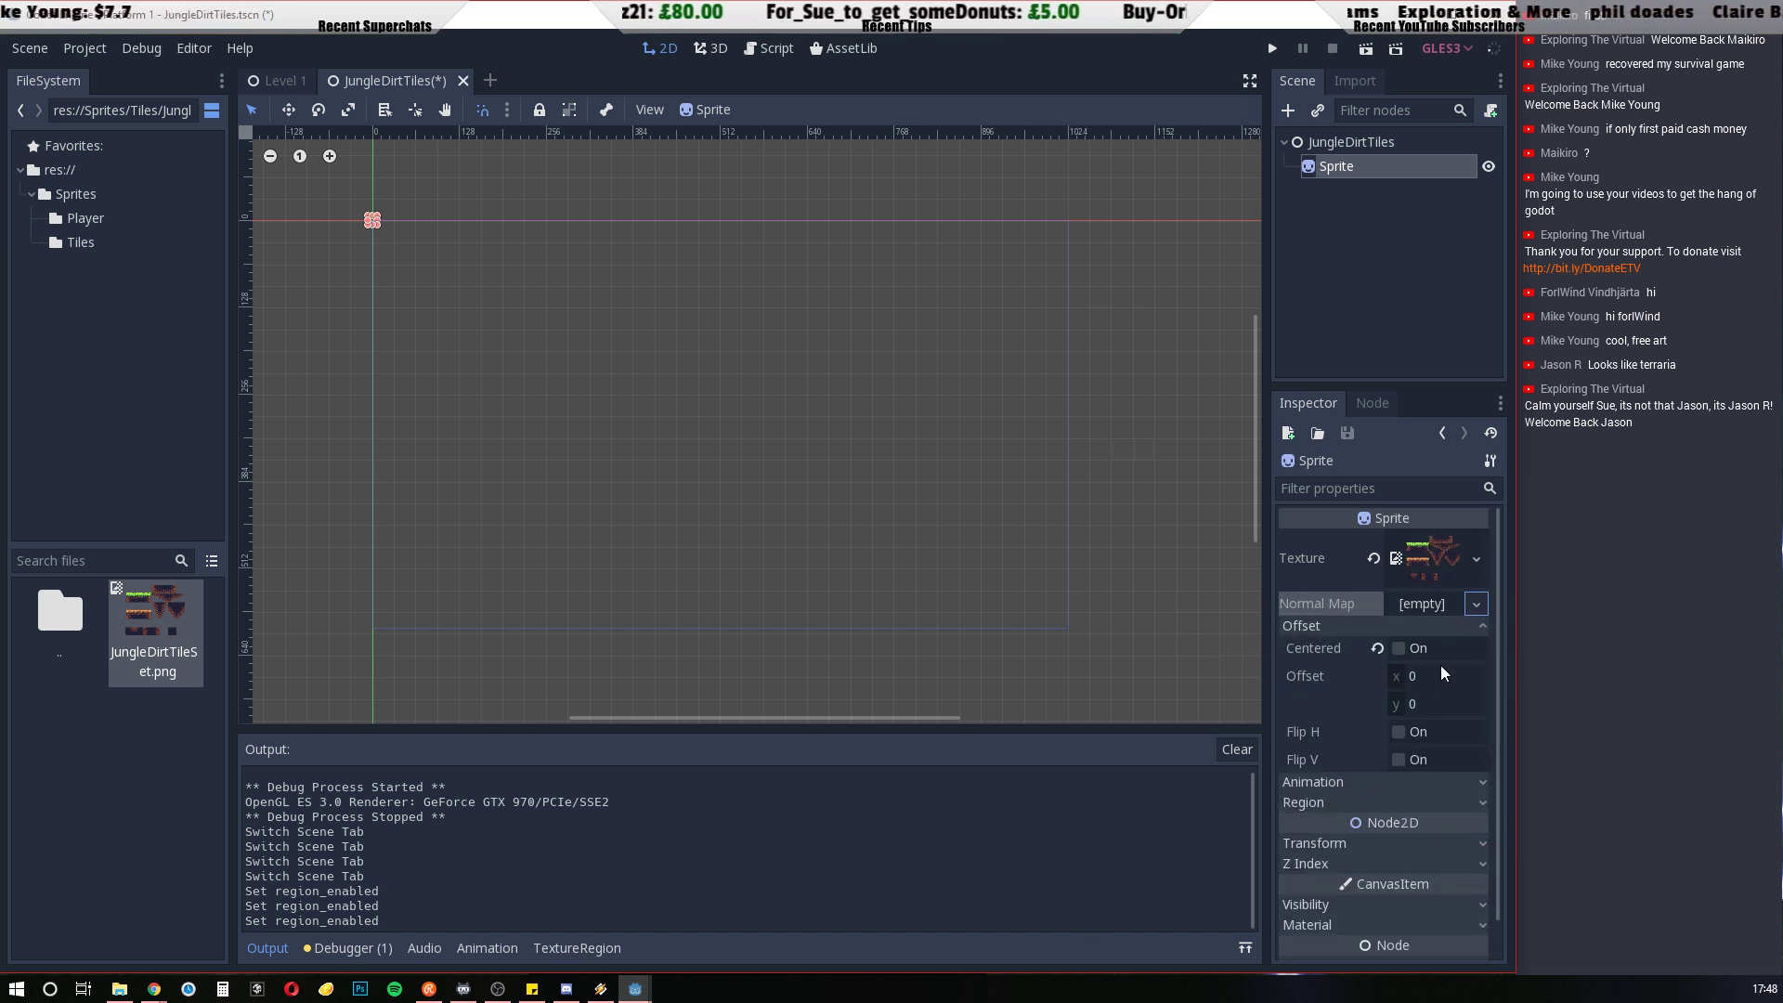
pyautogui.click(1486, 627)
pyautogui.click(1493, 668)
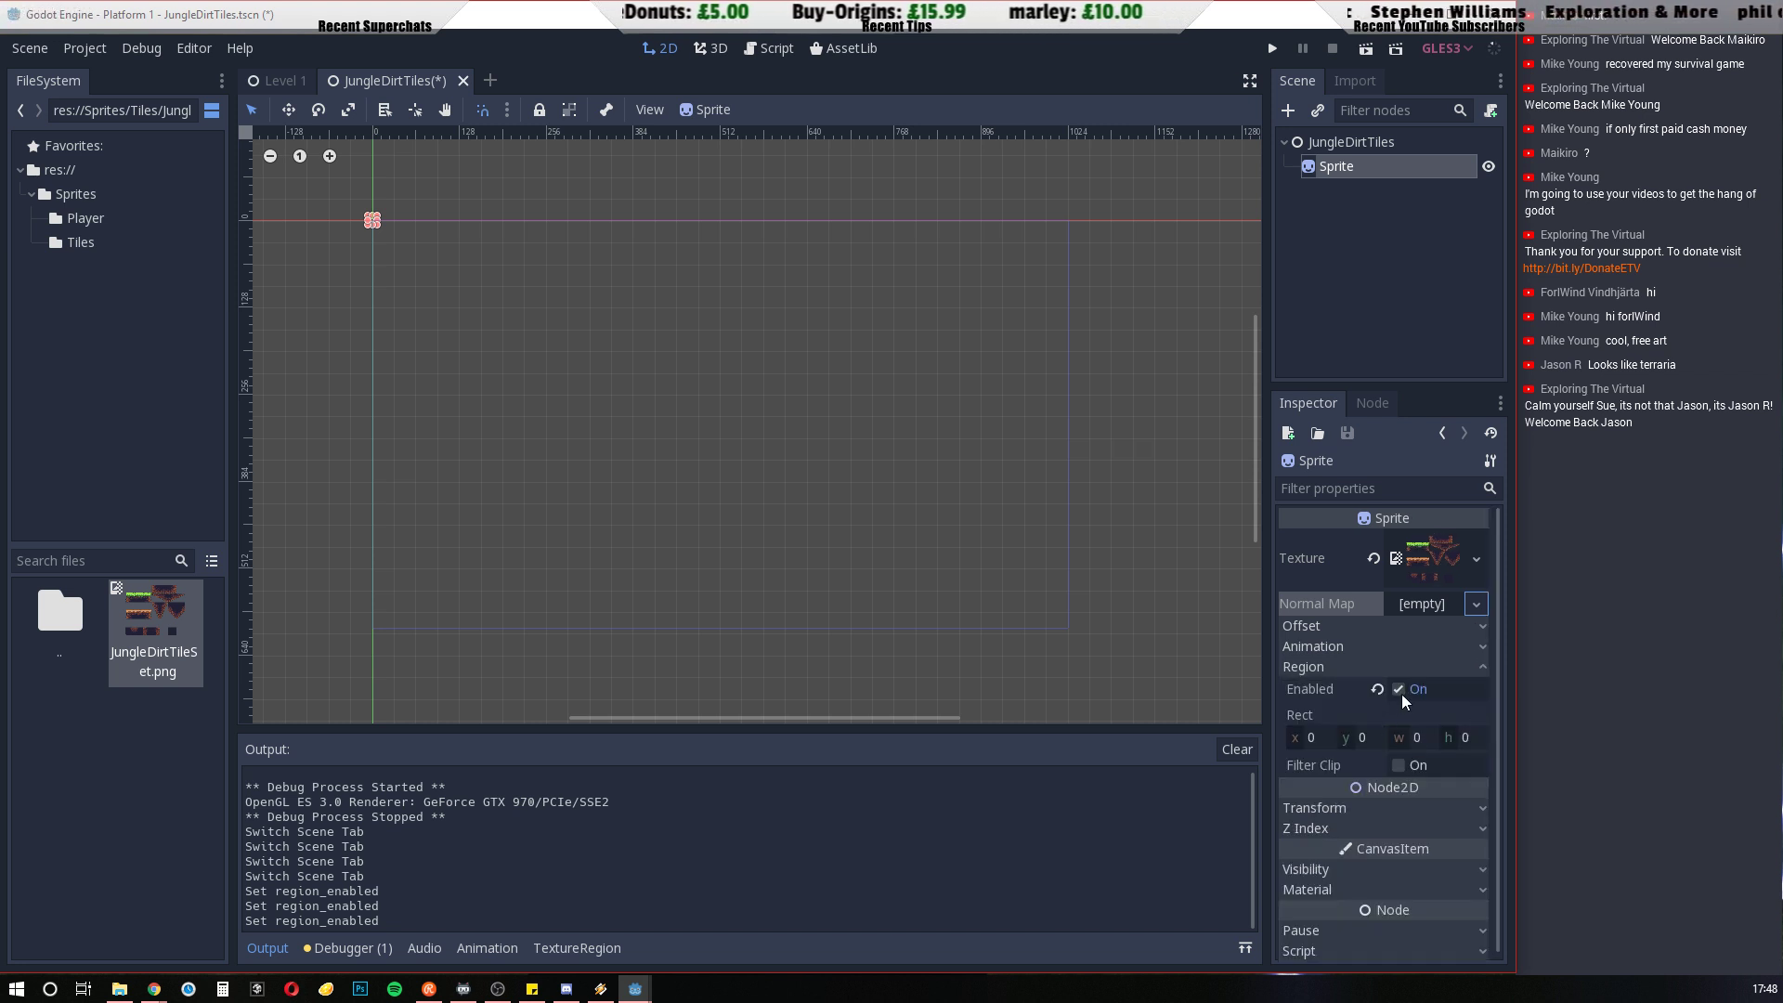
pyautogui.click(1488, 669)
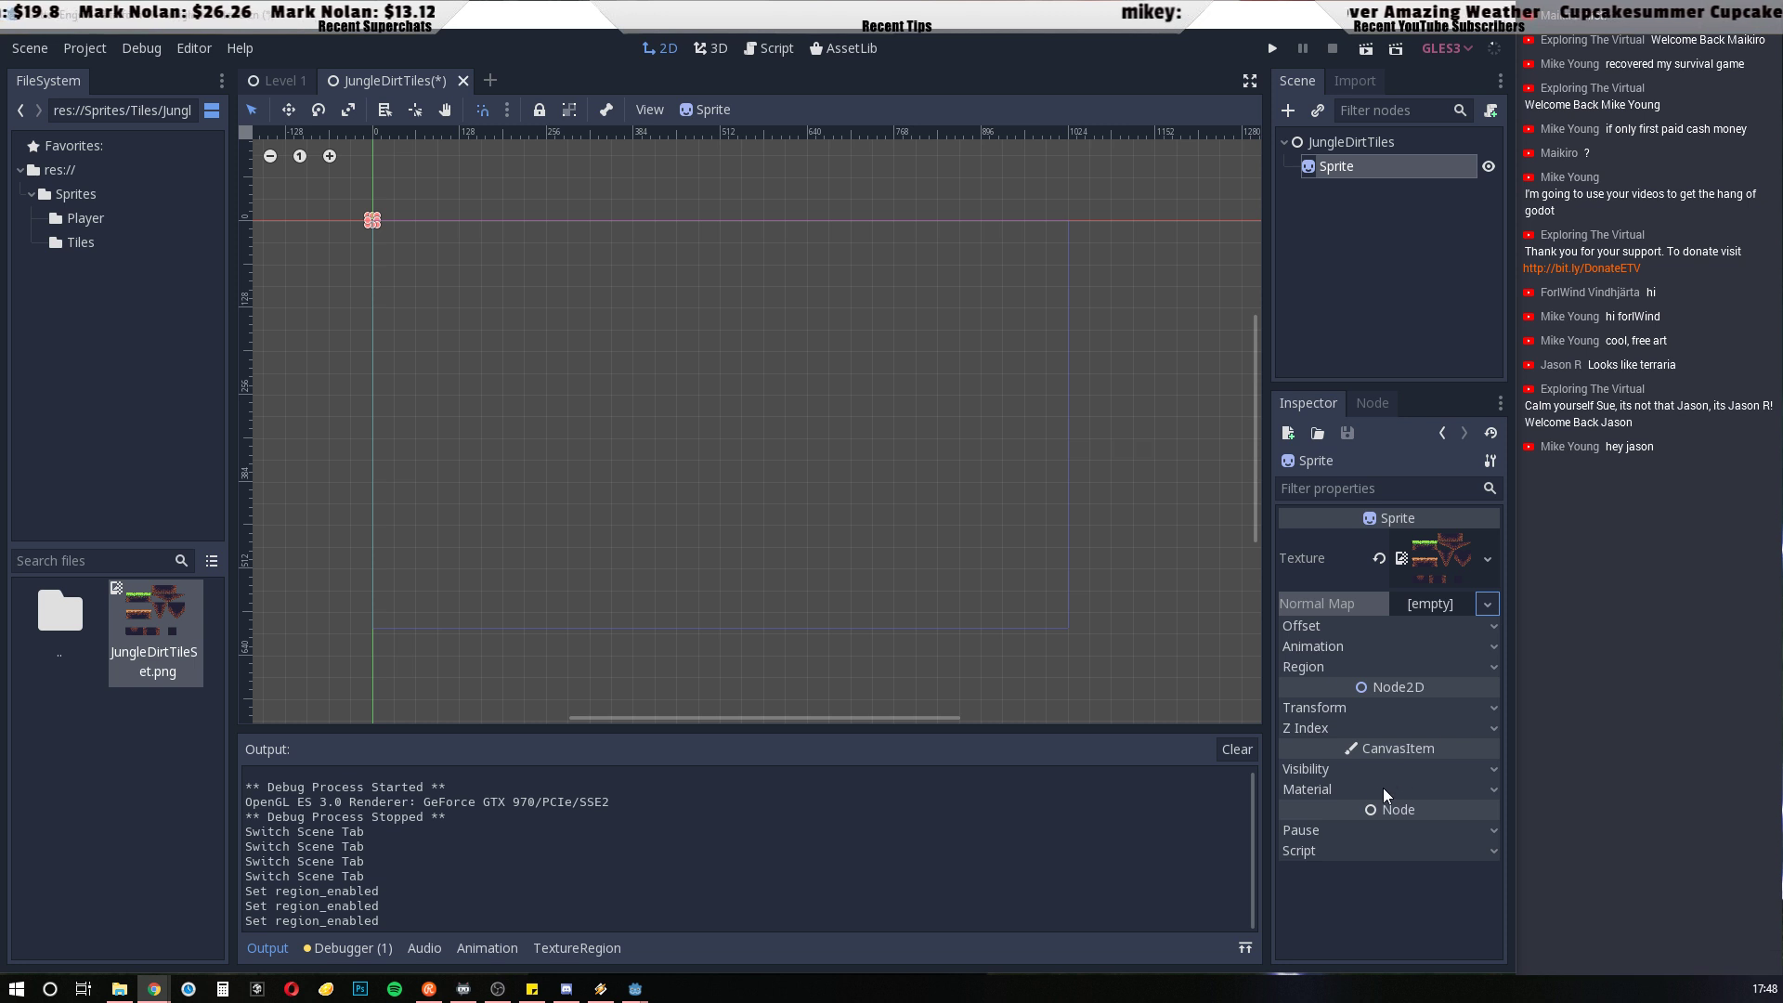
pyautogui.click(1491, 667)
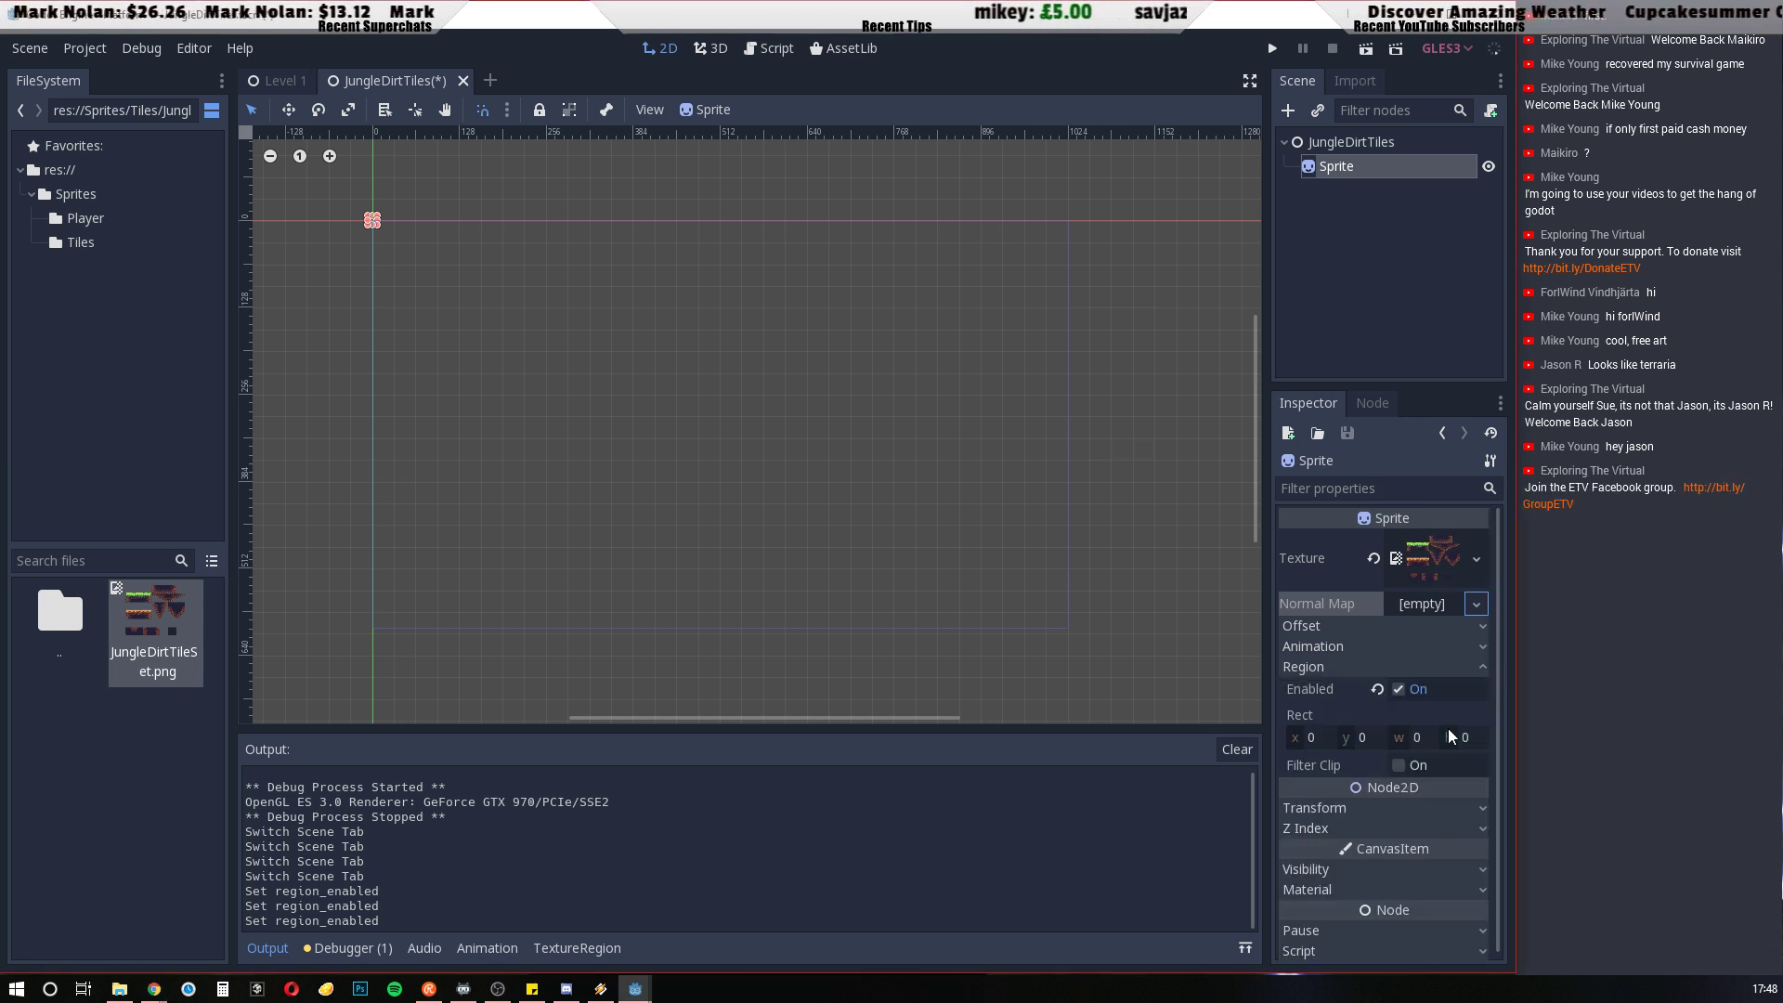
# Toggle the Sprite's Region off and on again, and open its texture region editor with an enlarged working area
pyautogui.click(1399, 689)
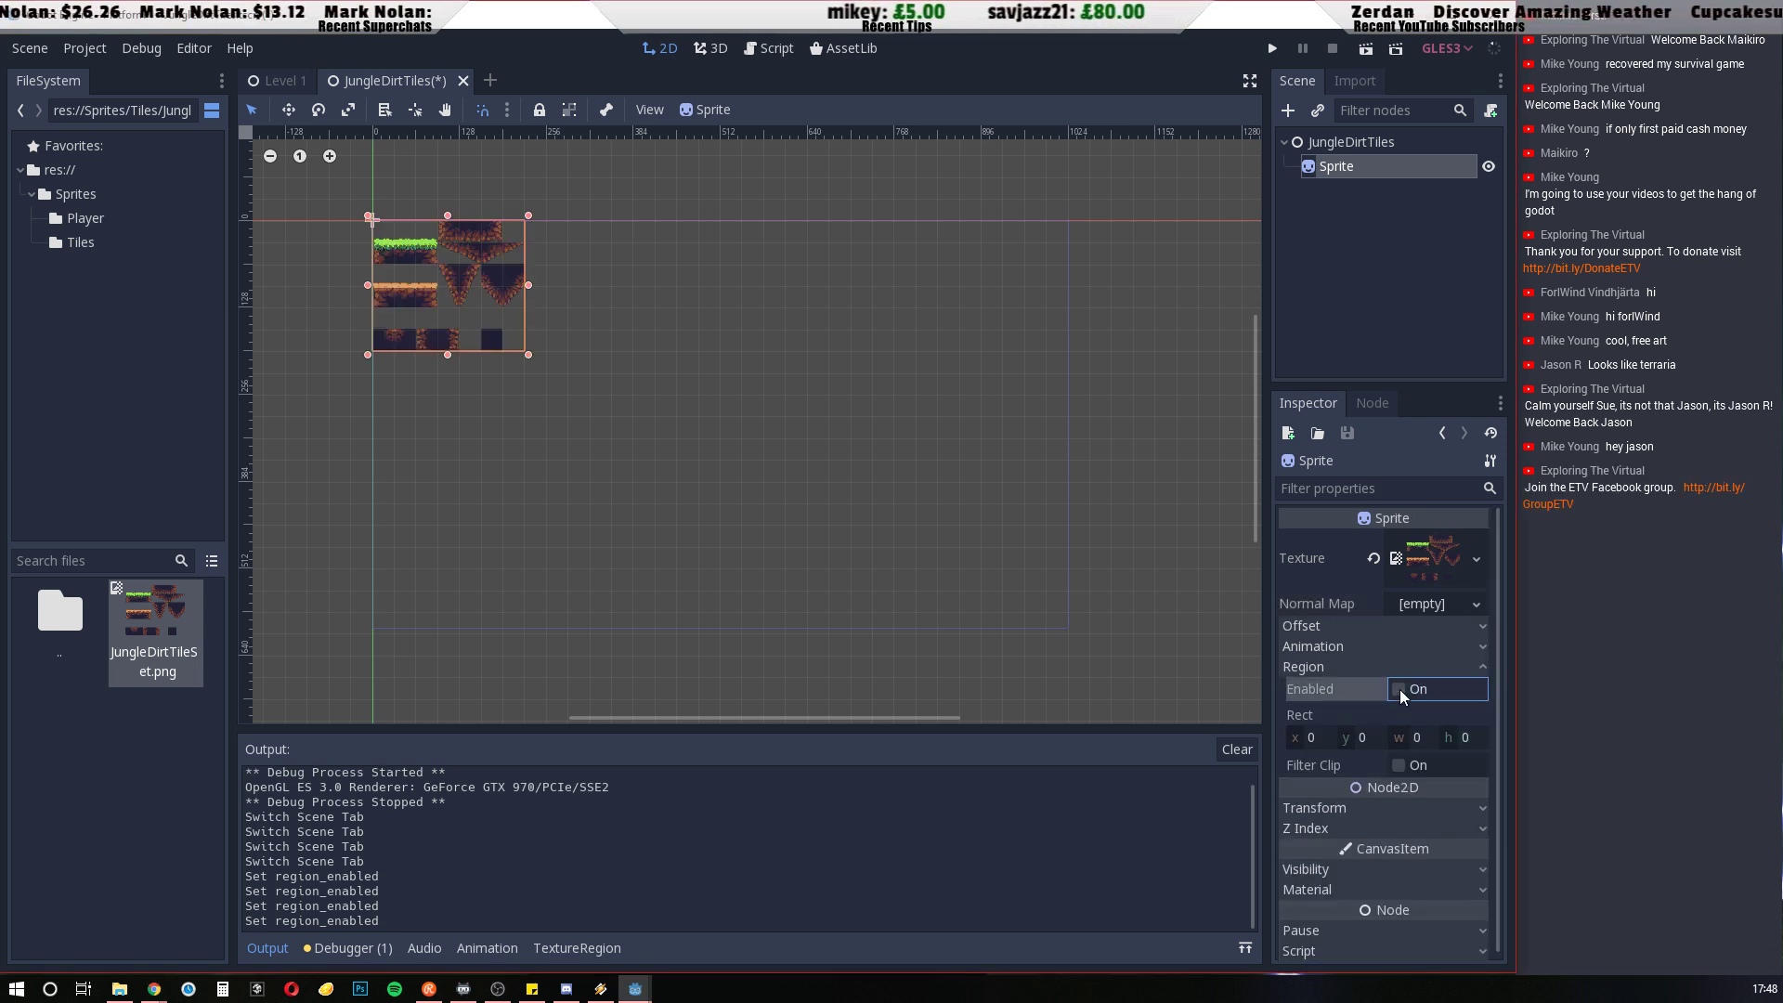
pyautogui.click(1399, 689)
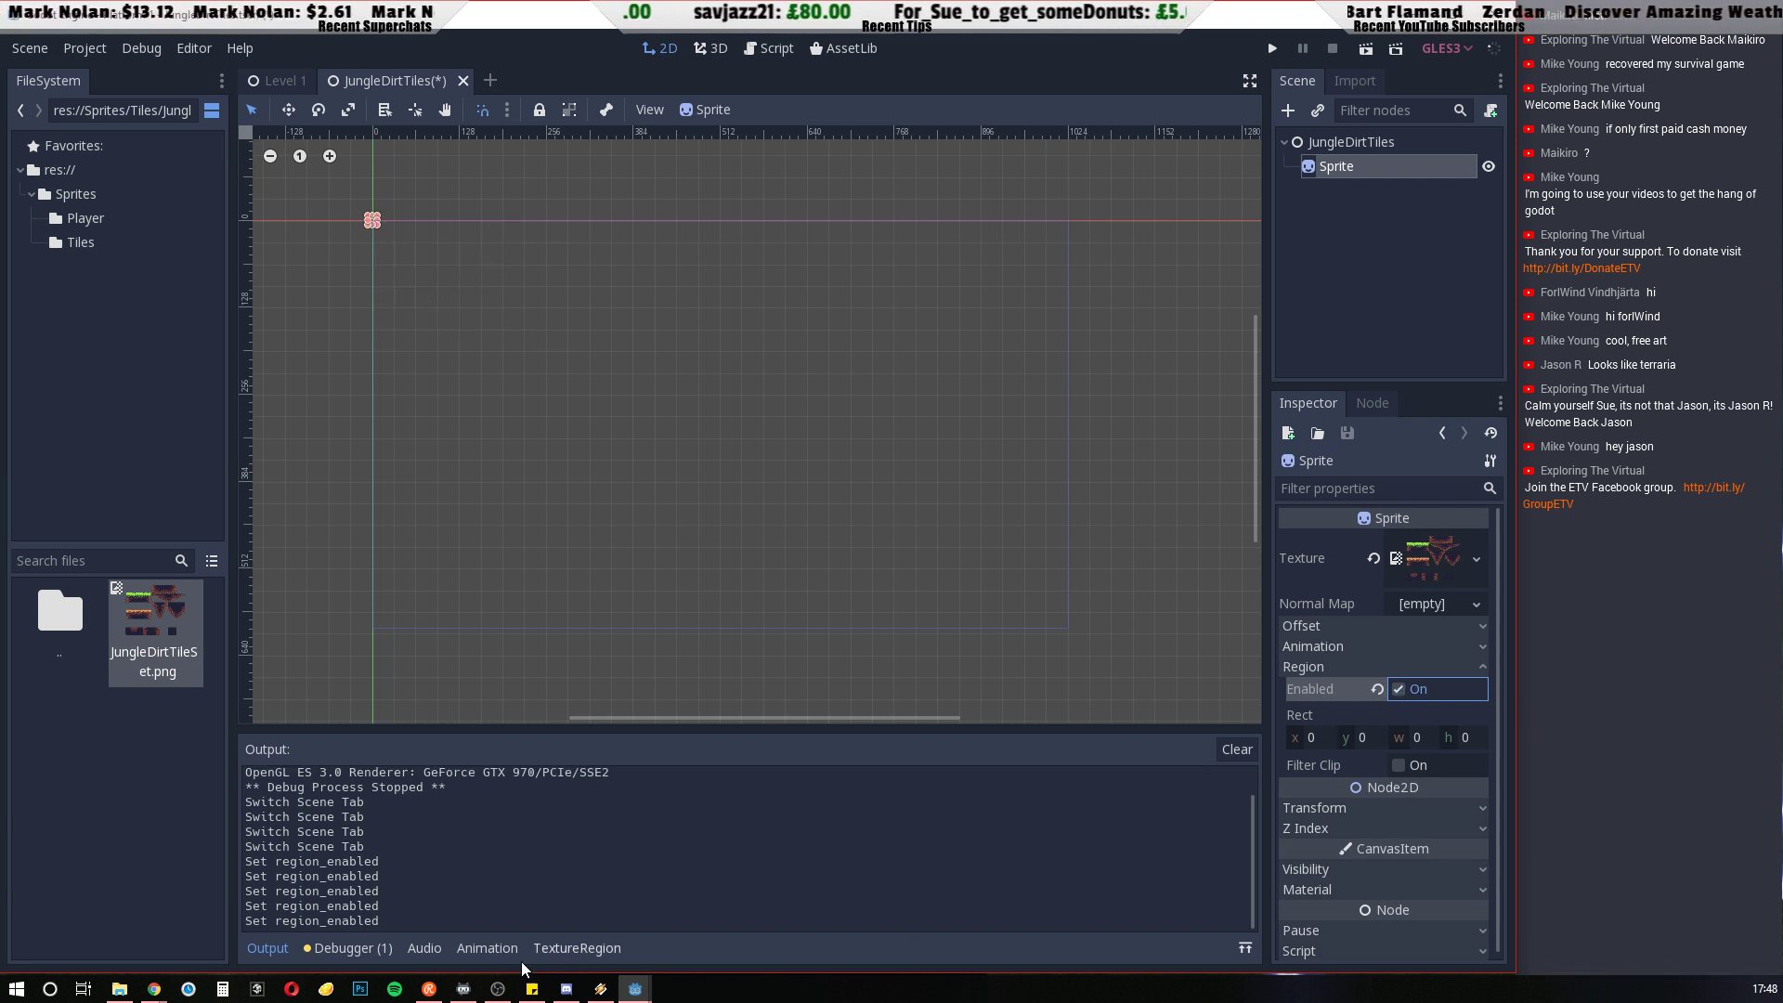
pyautogui.click(576, 948)
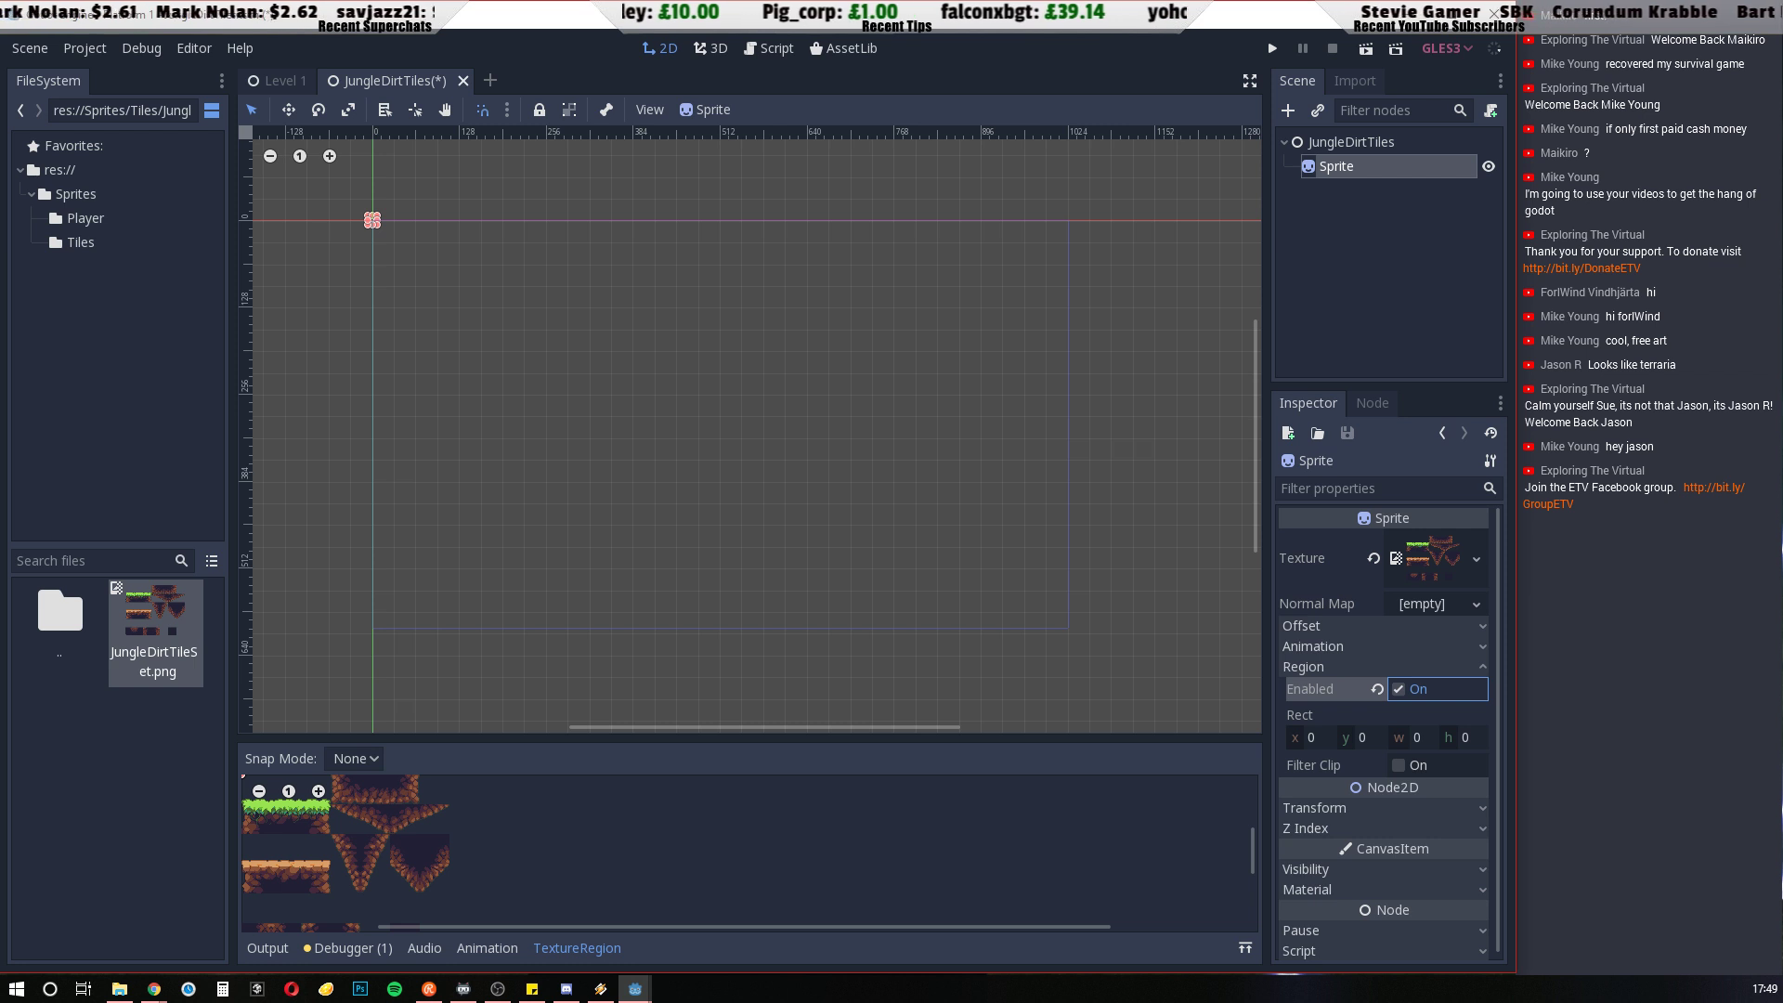
pyautogui.moveTo(529, 741); pyautogui.dragTo(540, 679)
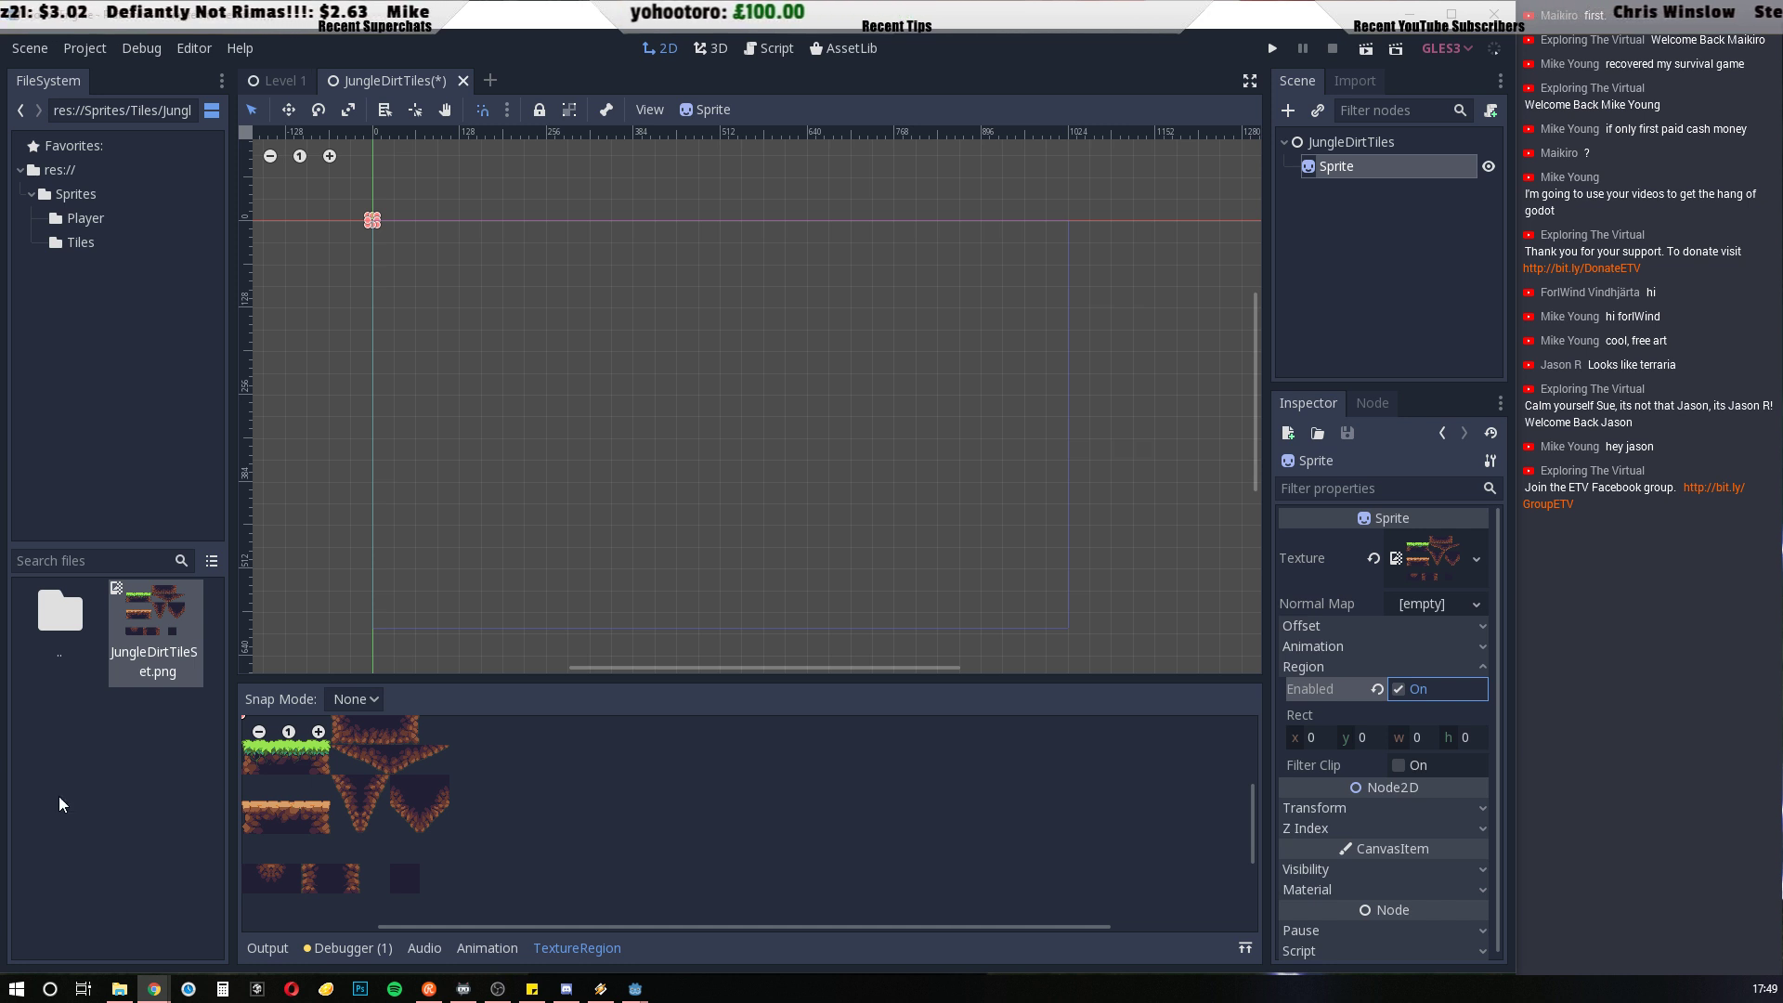
# Try out freehand regions of different sizes around several parts of the tile sheet with snapping off
pyautogui.moveTo(352, 743); pyautogui.dragTo(469, 843)
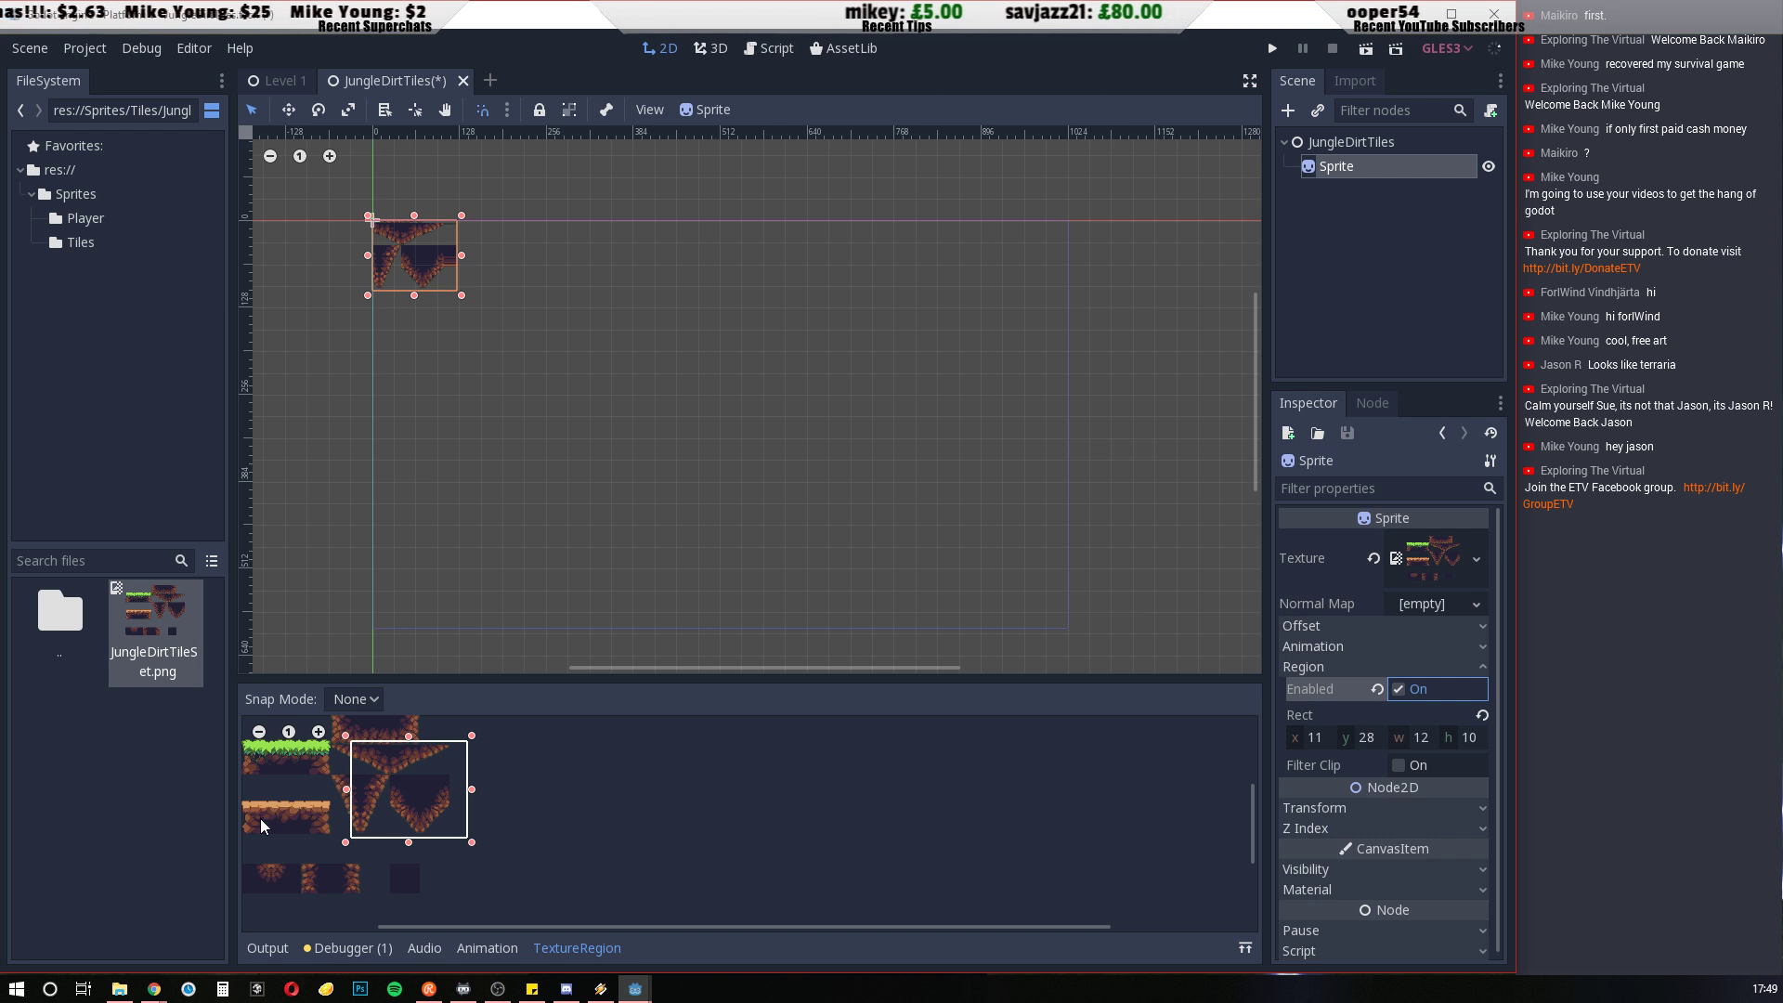
pyautogui.moveTo(247, 800); pyautogui.dragTo(446, 899)
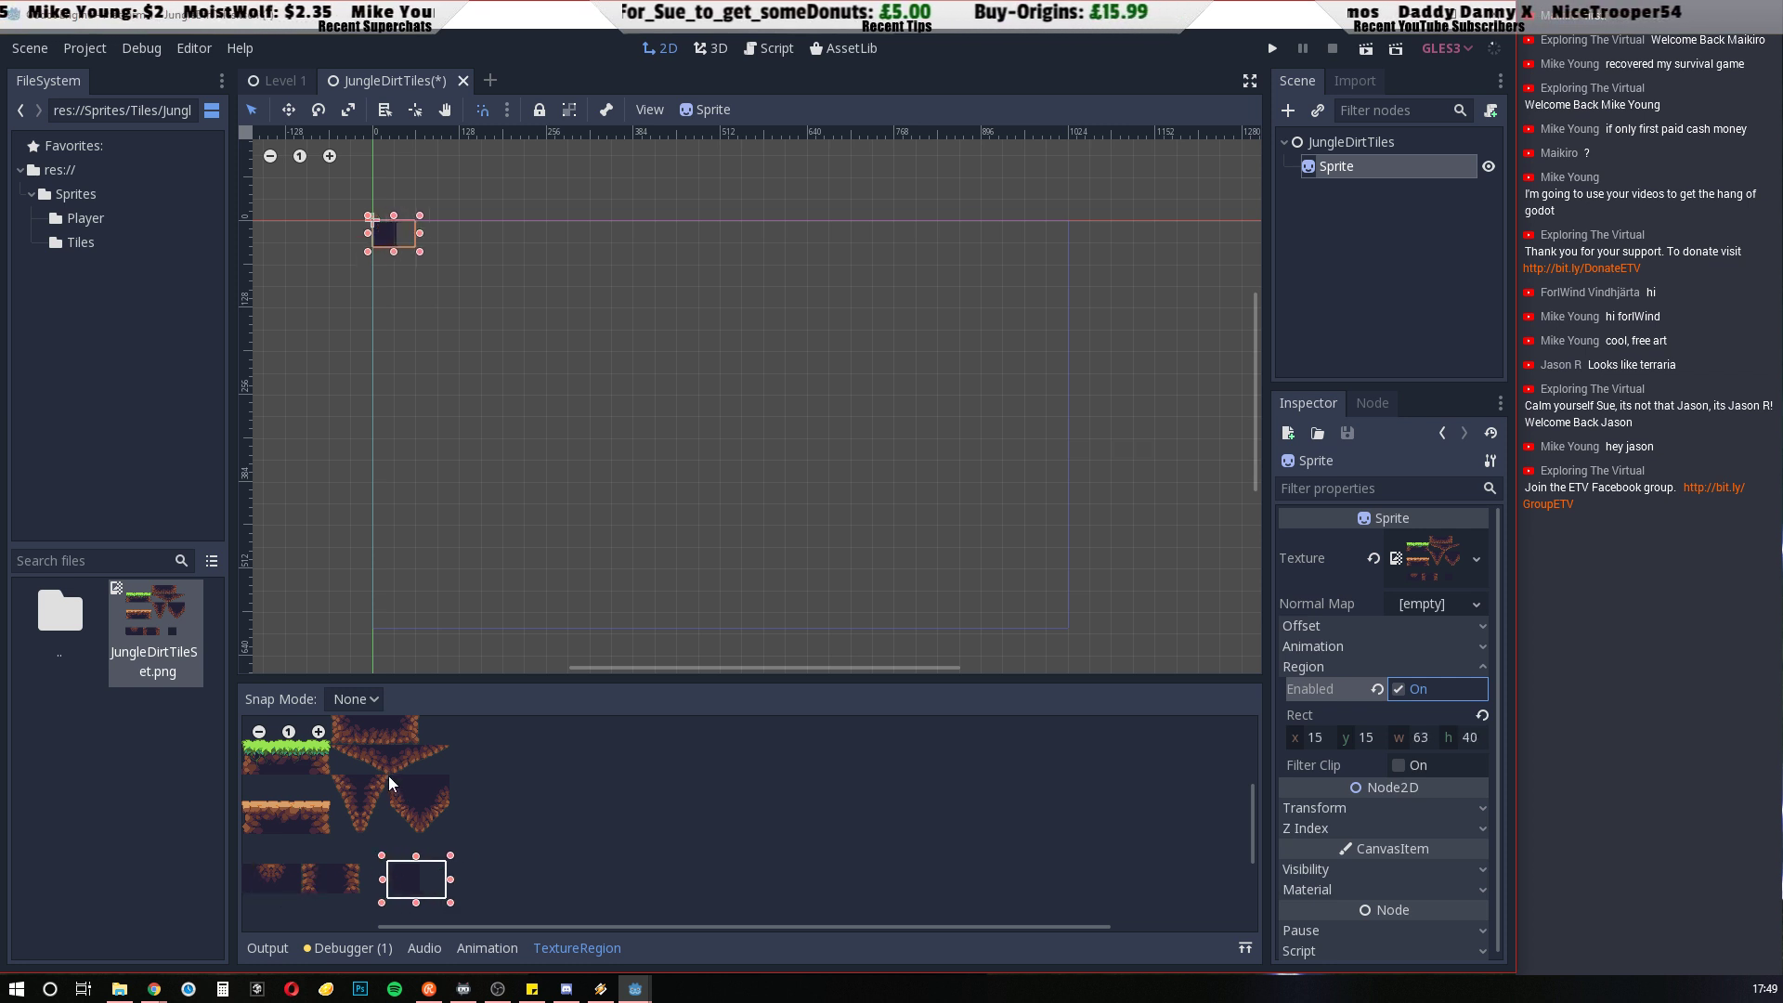
pyautogui.moveTo(388, 776); pyautogui.dragTo(467, 828)
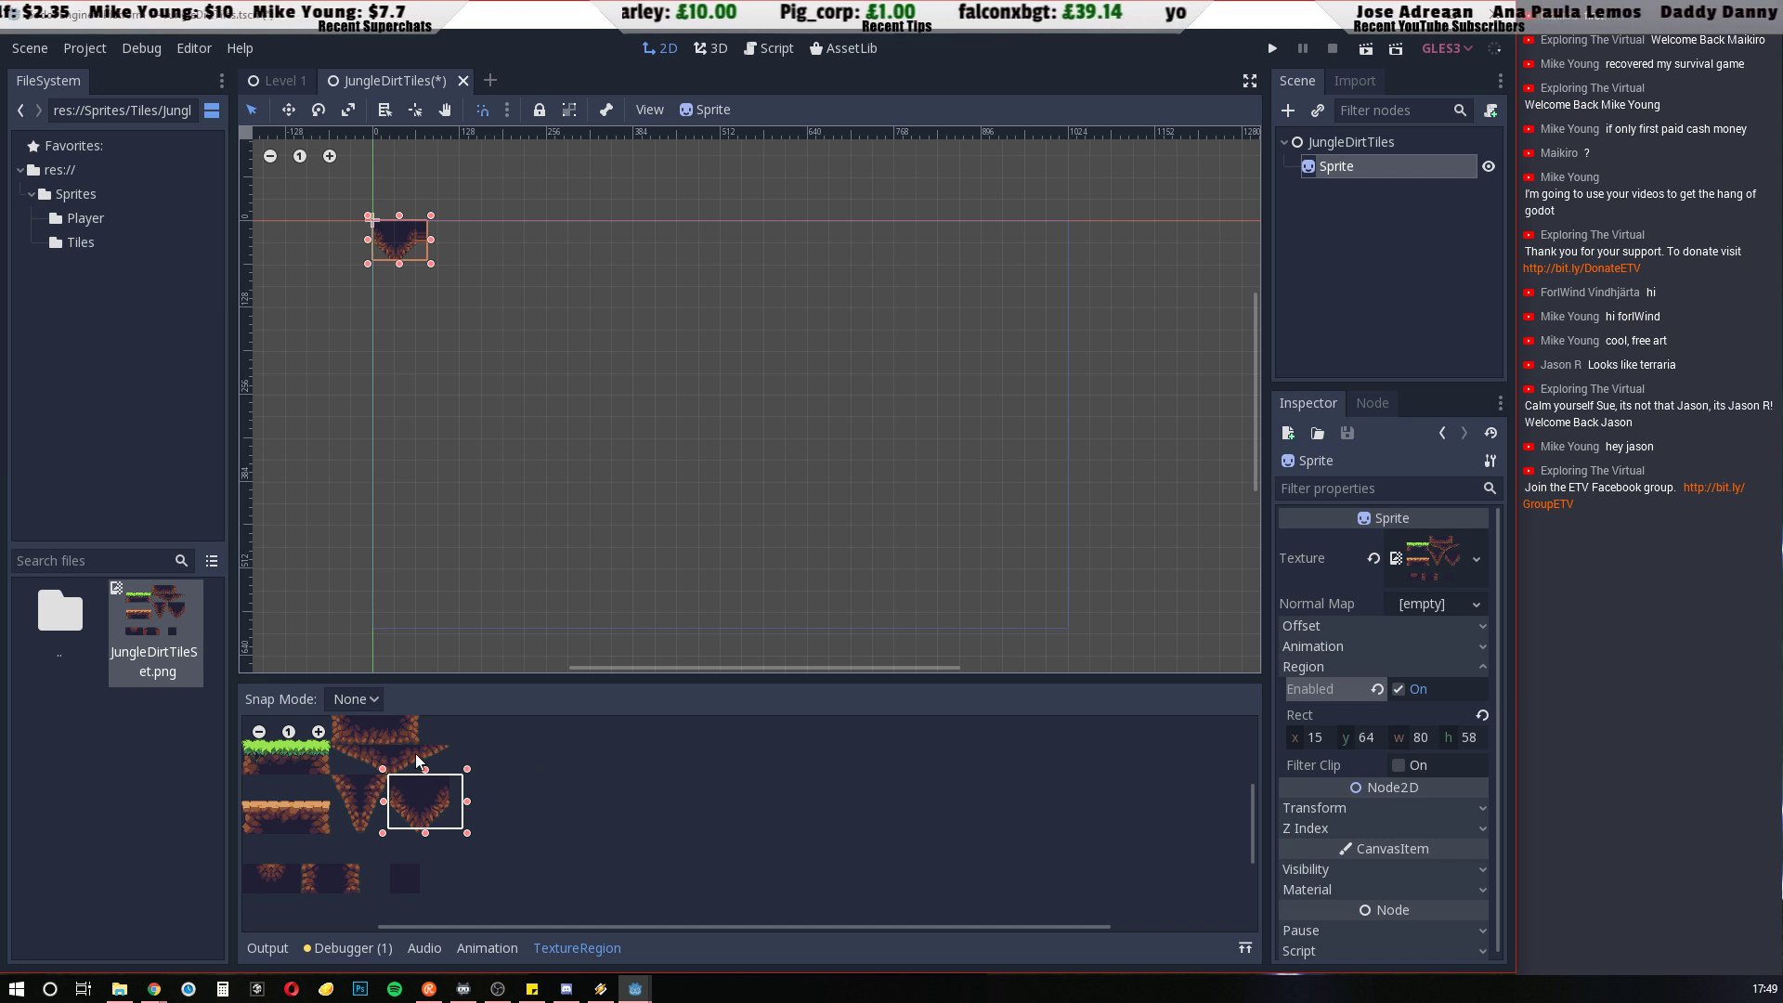
pyautogui.moveTo(260, 786); pyautogui.dragTo(305, 843)
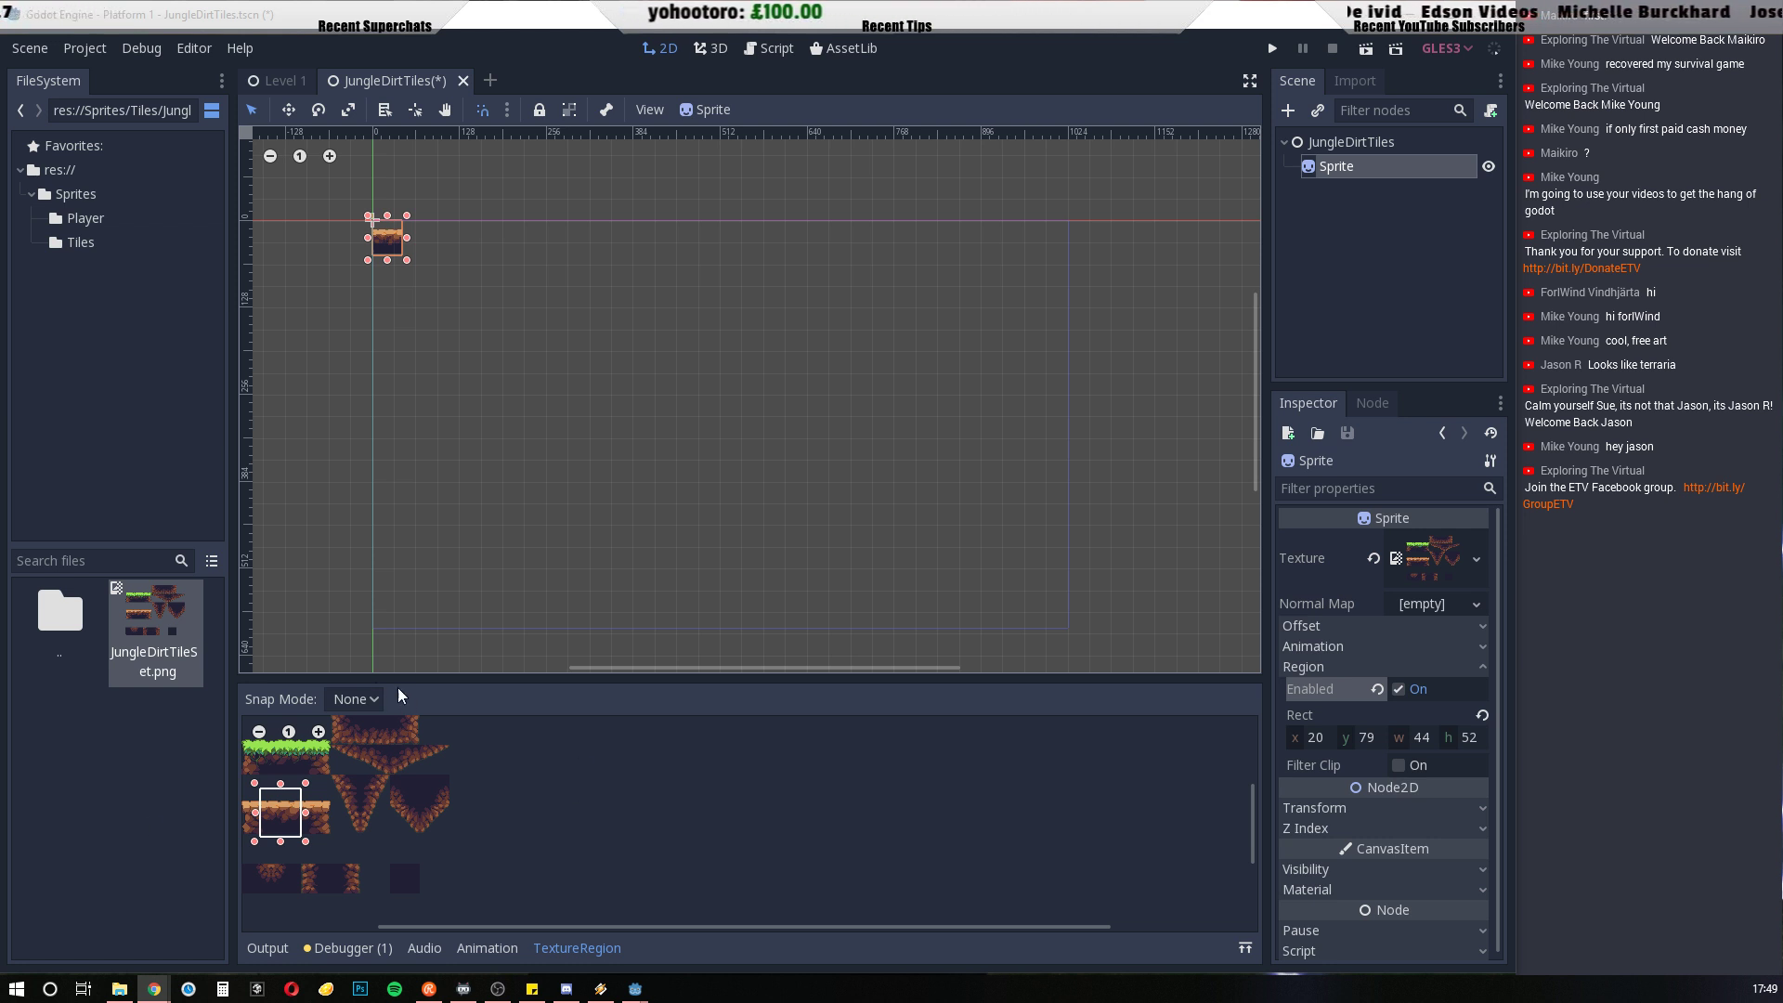
# Switch the region editor to Grid Snap with a step of 32 px by 32 px
pyautogui.click(371, 702)
pyautogui.click(342, 768)
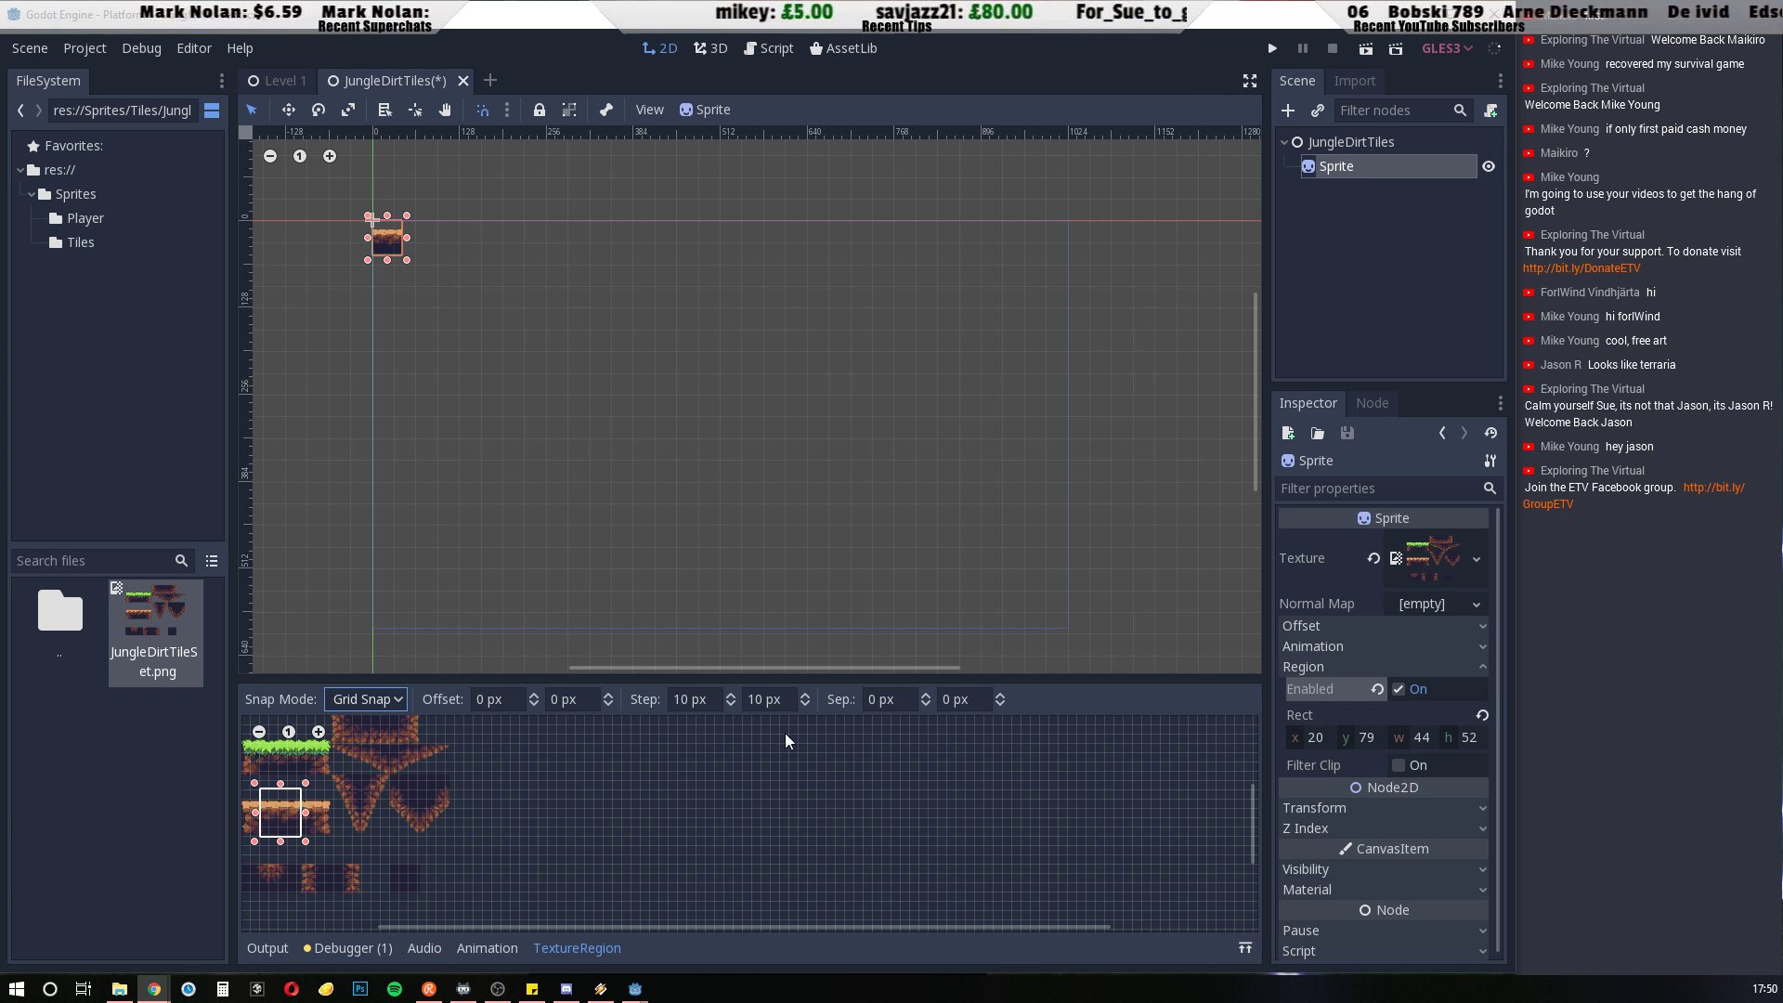
pyautogui.click(680, 698)
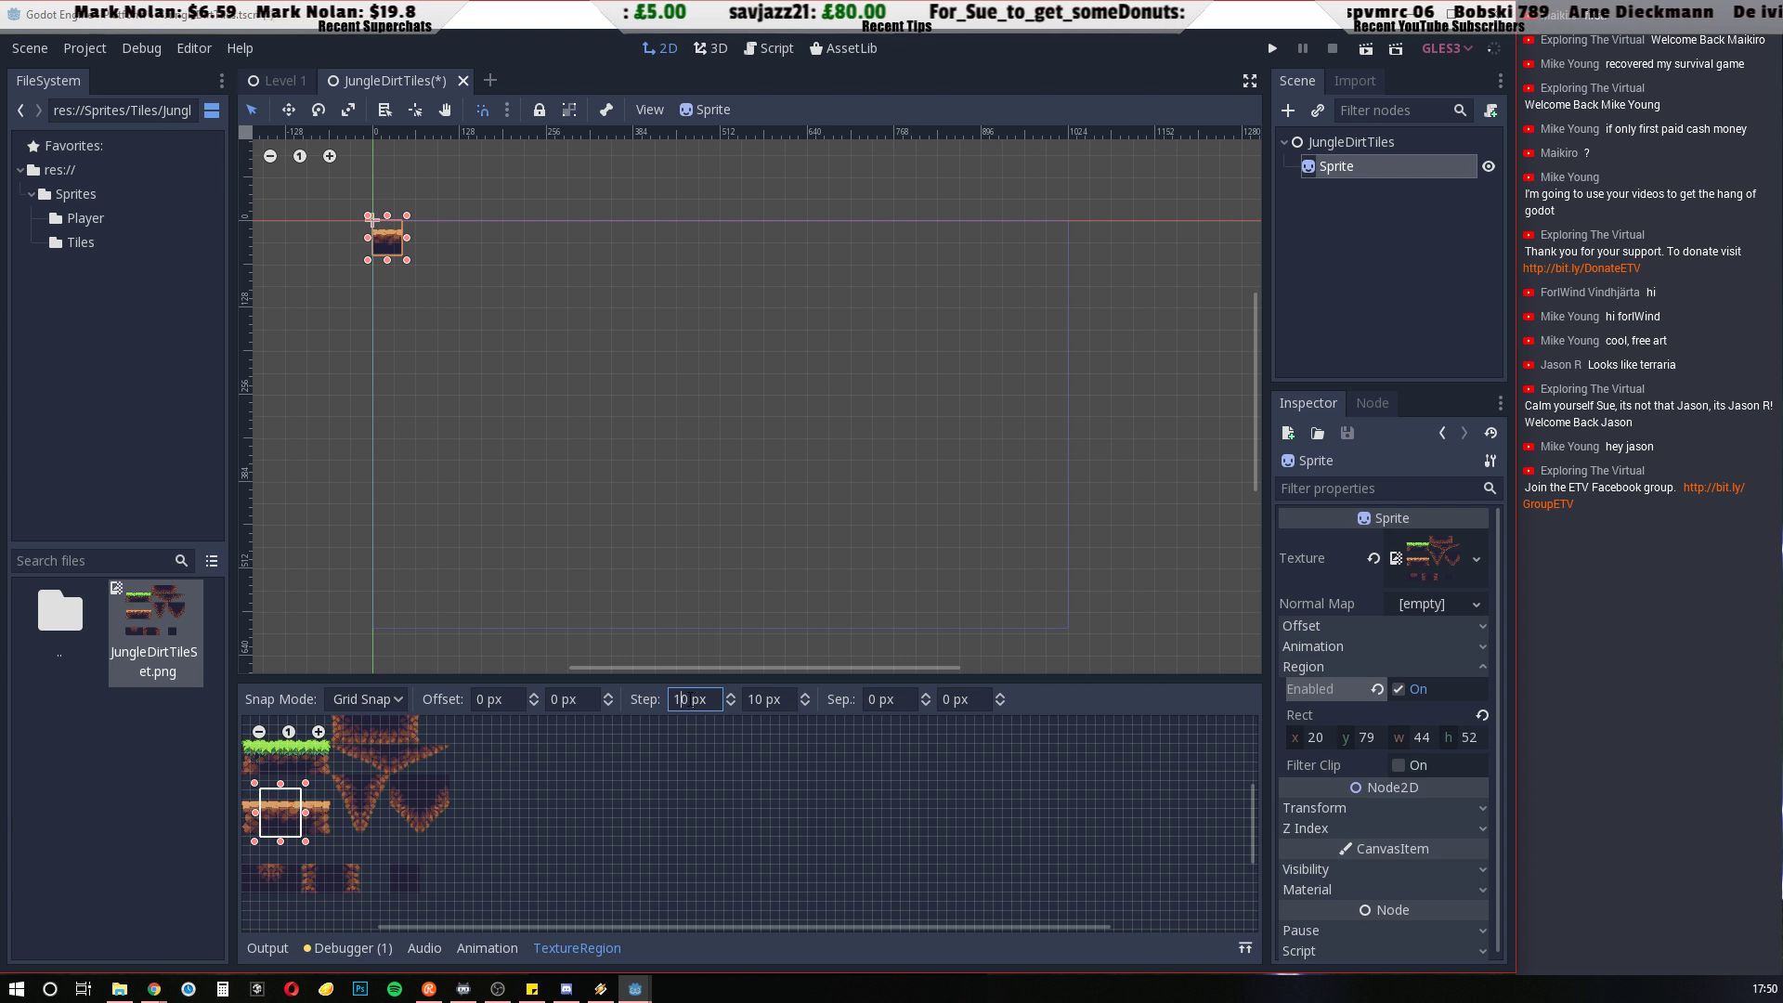
pyautogui.doubleClick(679, 698)
pyautogui.write('32')
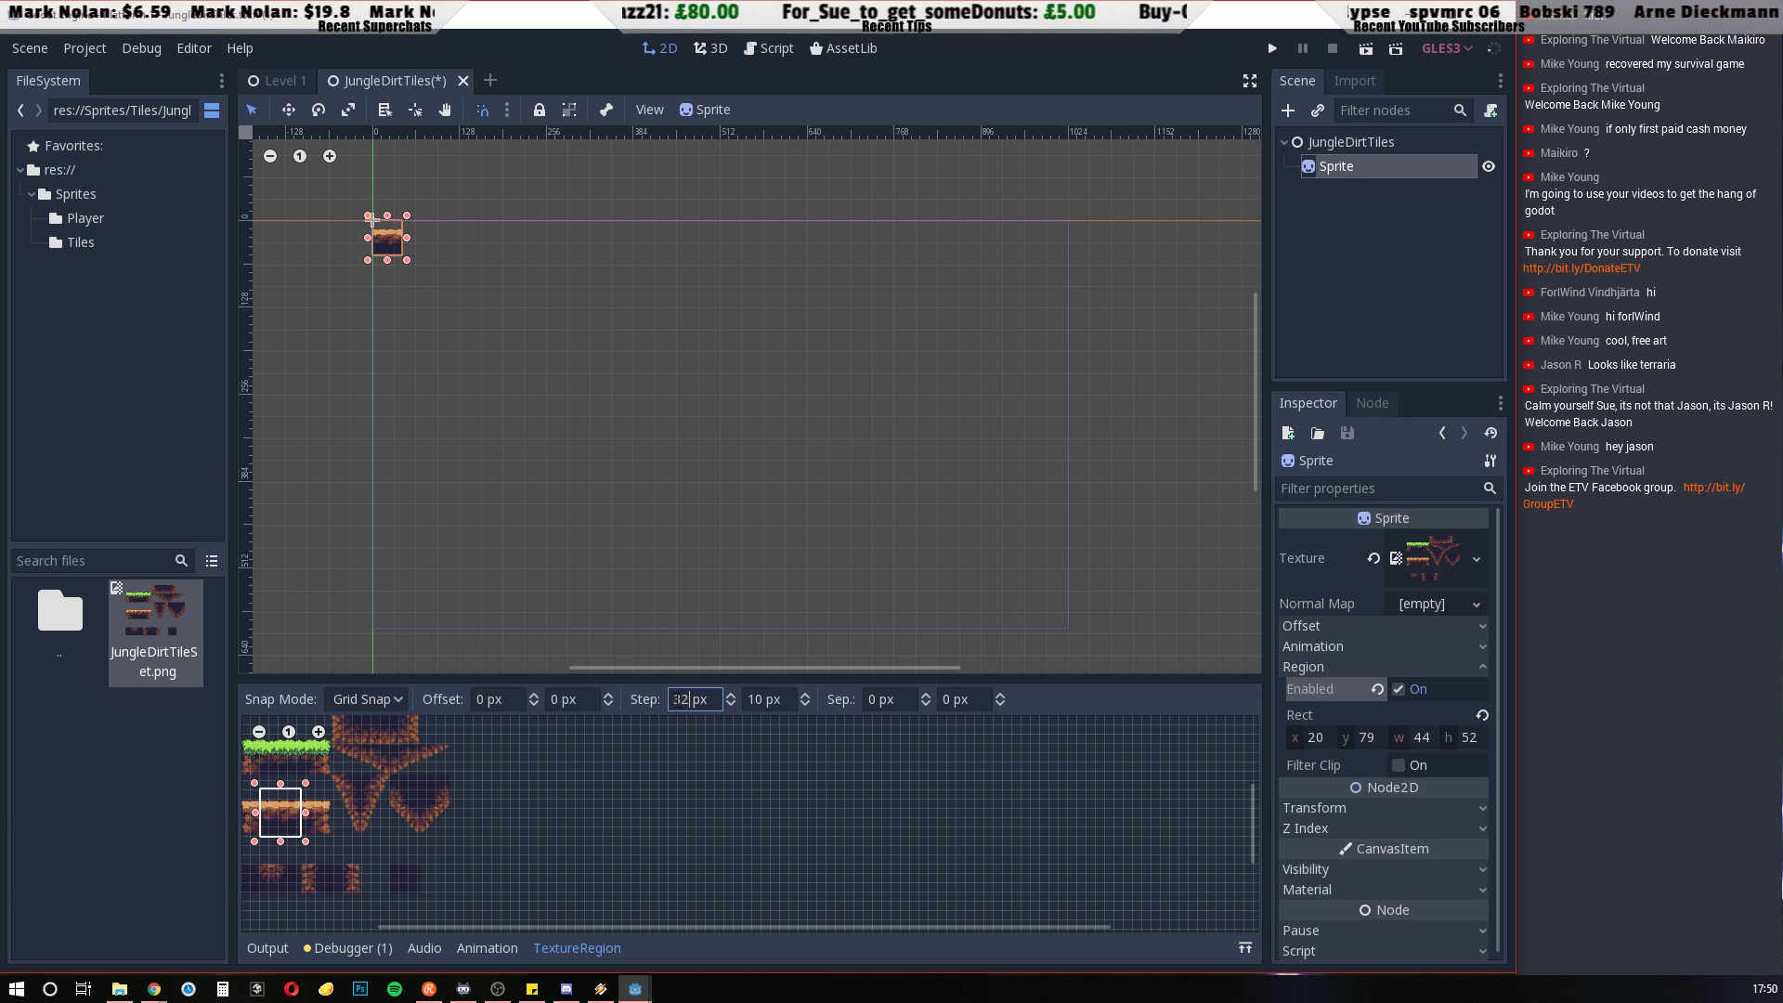
pyautogui.click(752, 698)
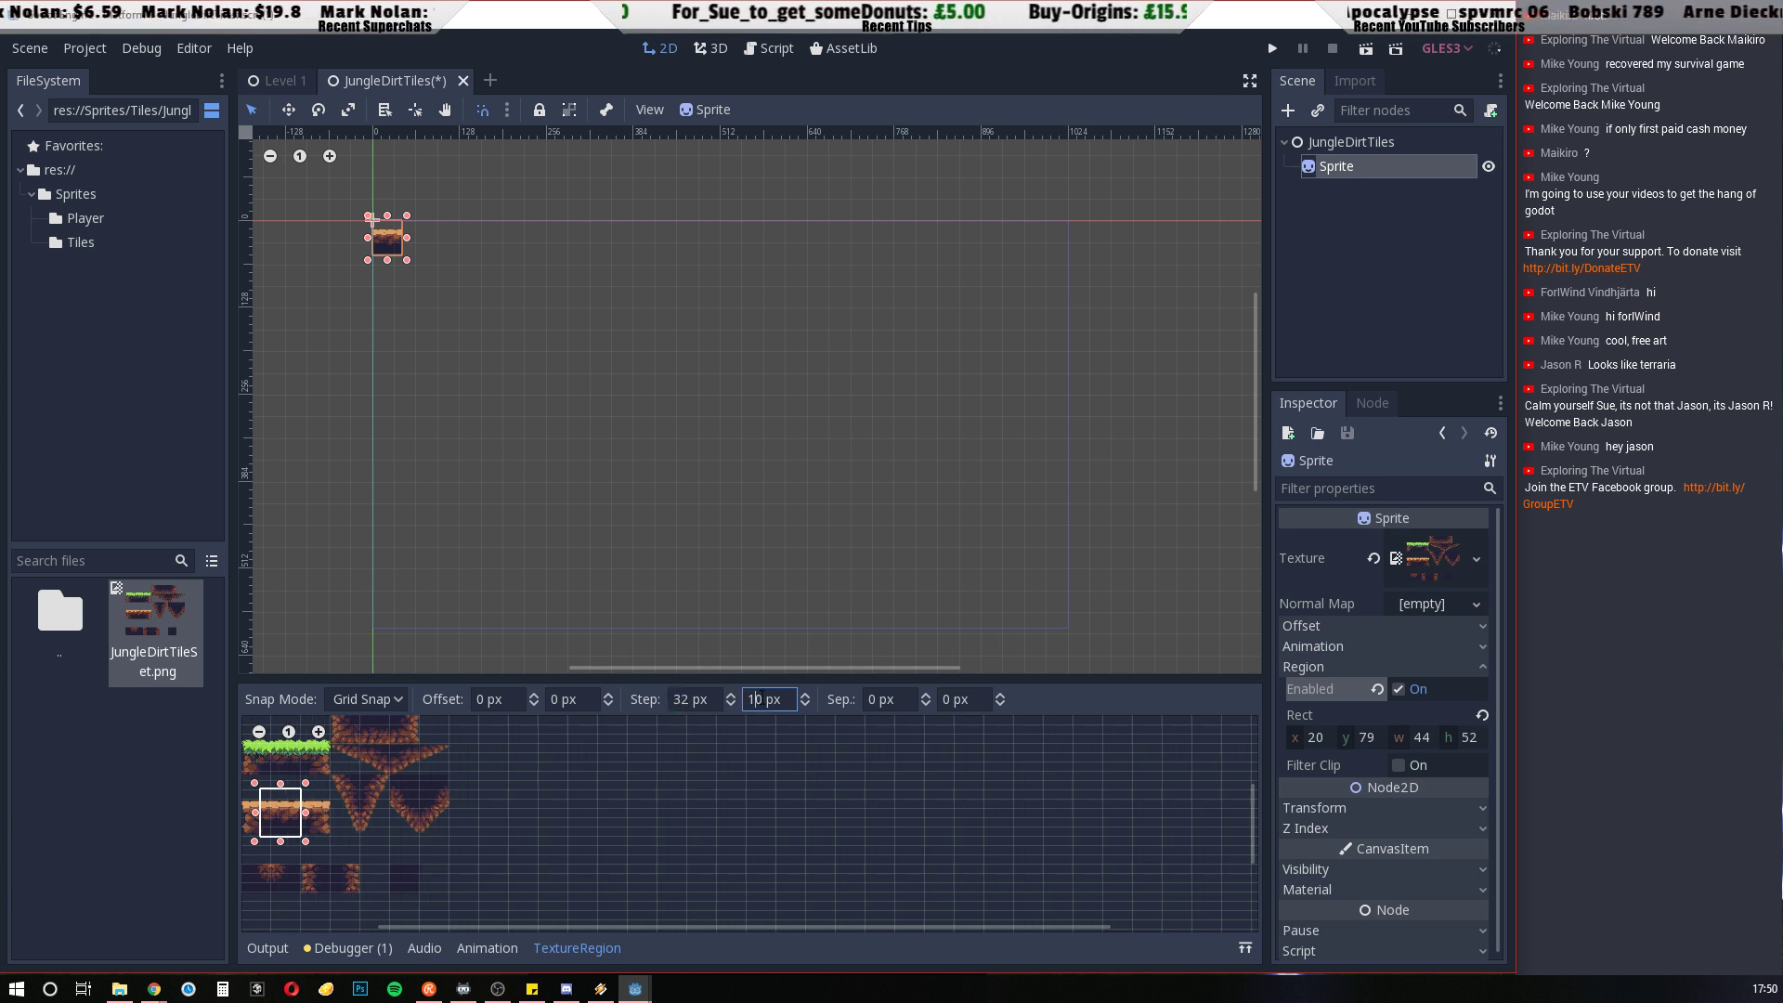
pyautogui.doubleClick(754, 698)
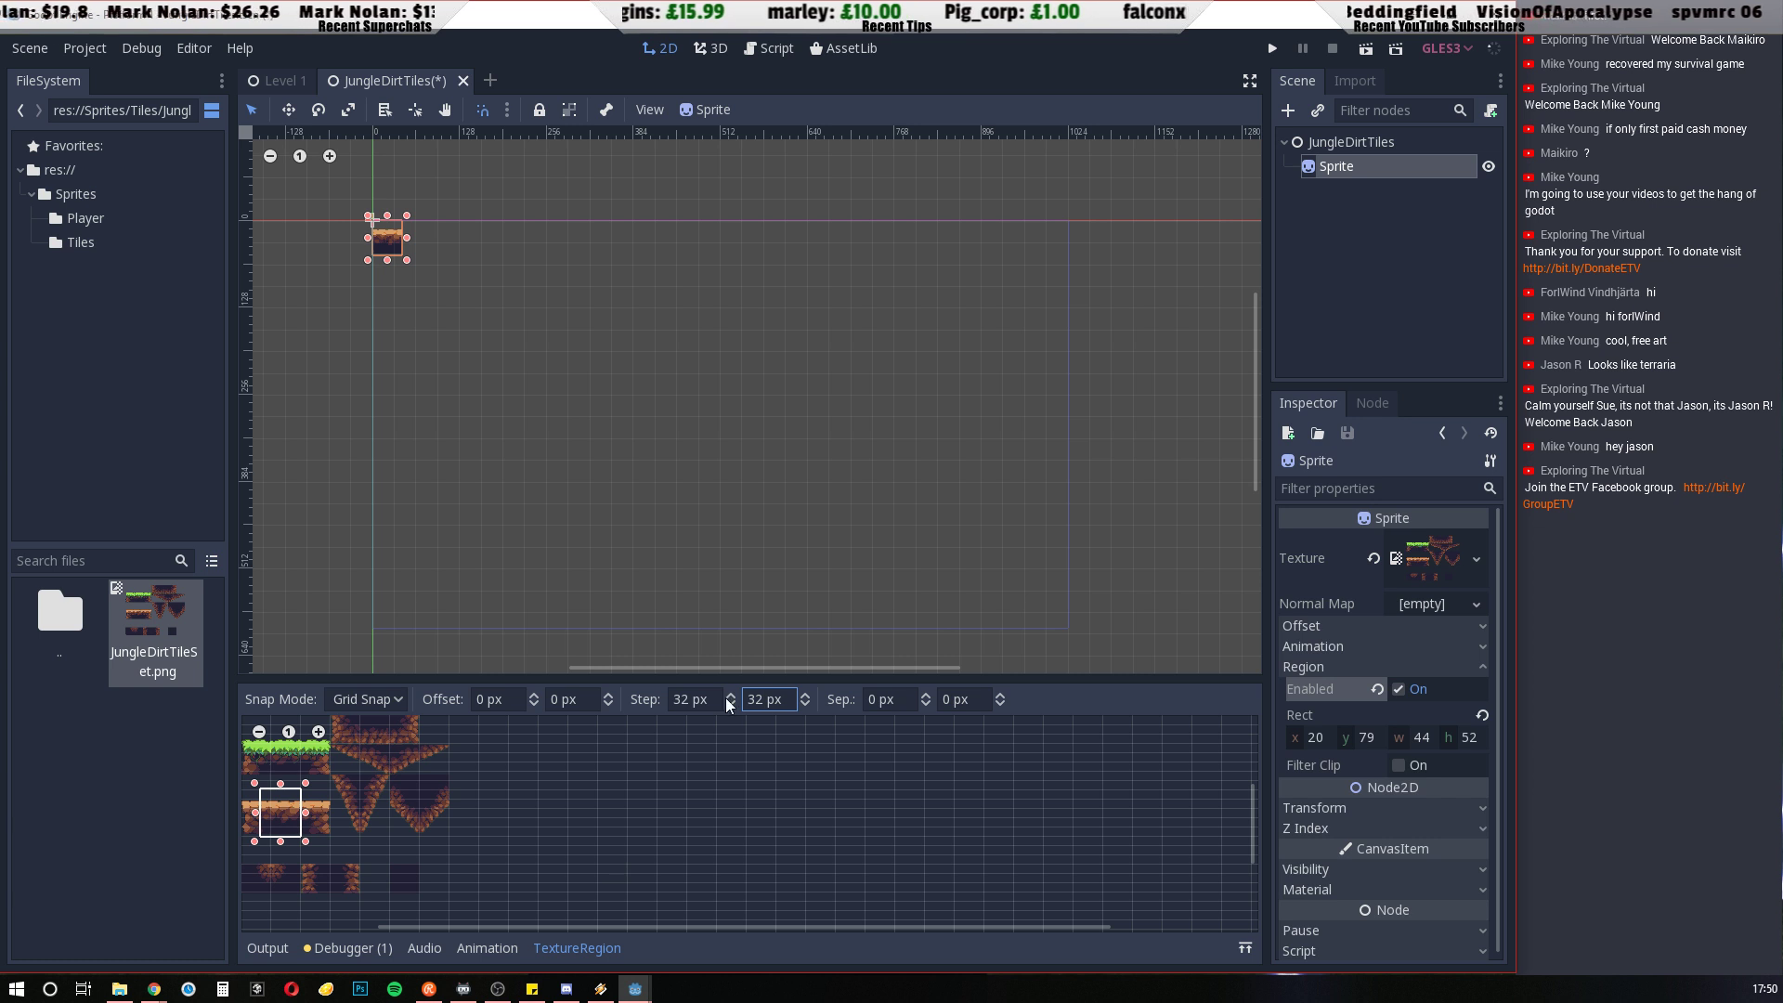
pyautogui.press('Return')
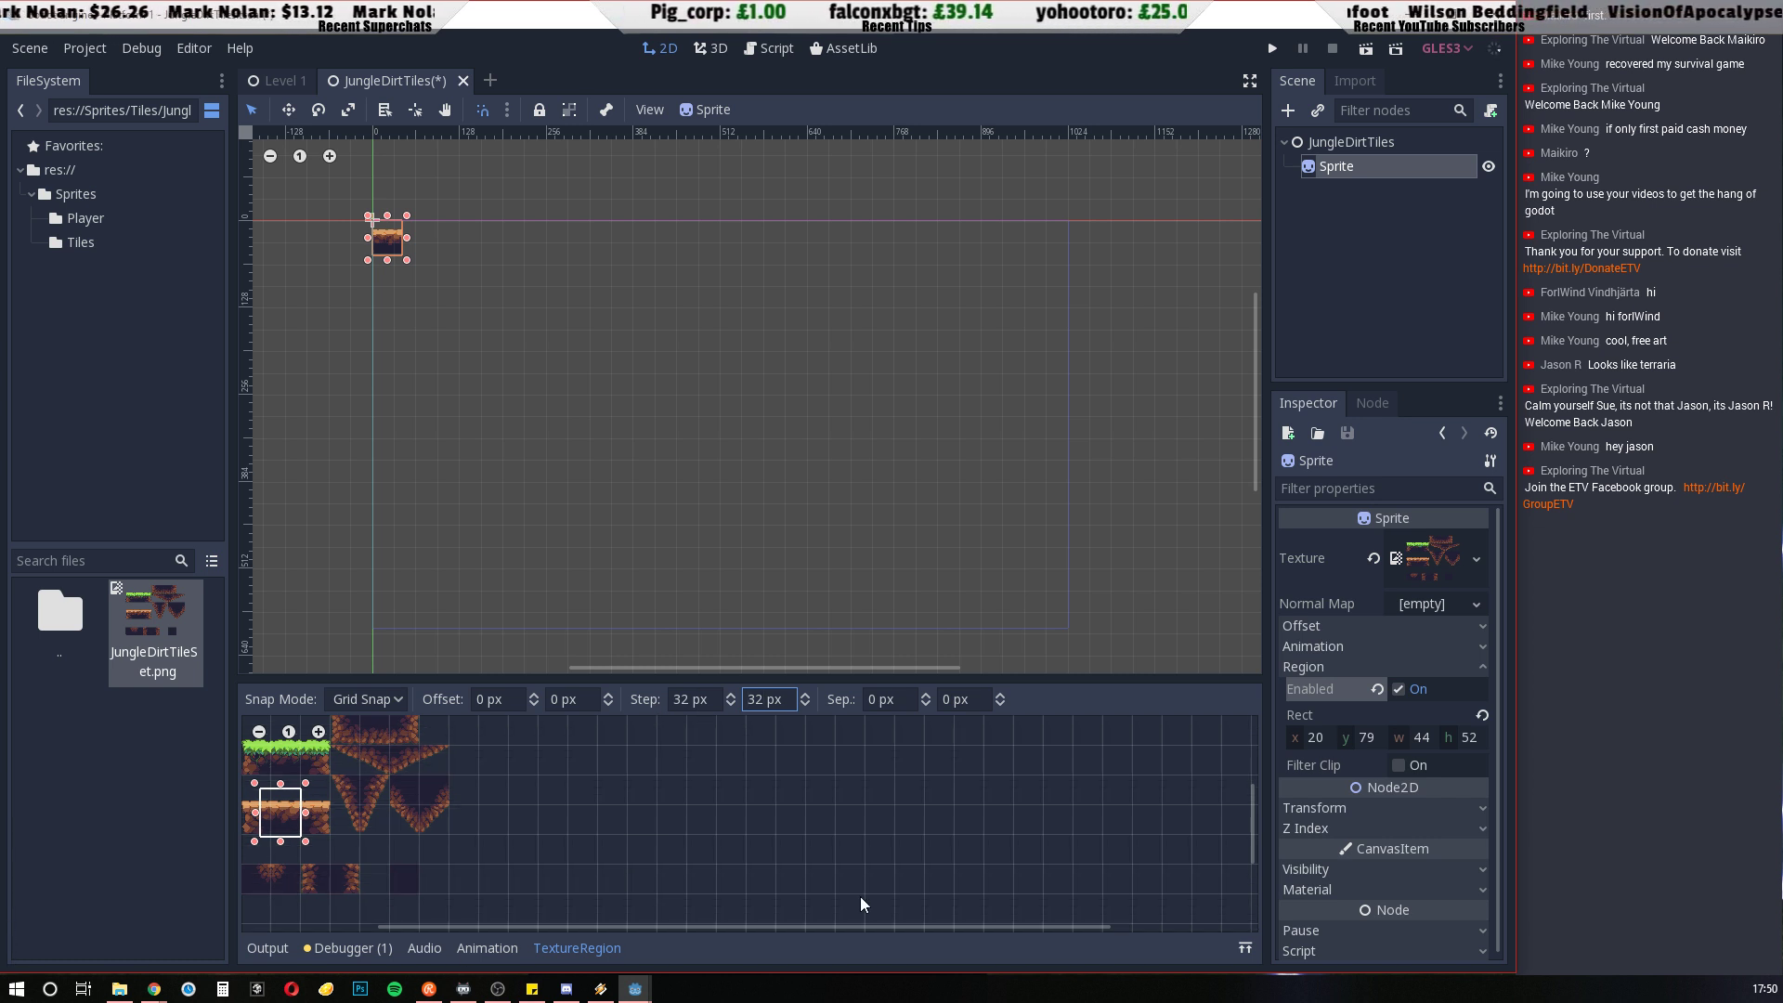
# Try out grid-snapped 32 × 32 regions on the grass, orange-topped dirt and hanging dirt tiles of the sheet
pyautogui.moveTo(629, 804); pyautogui.dragTo(1076, 819, button='middle')
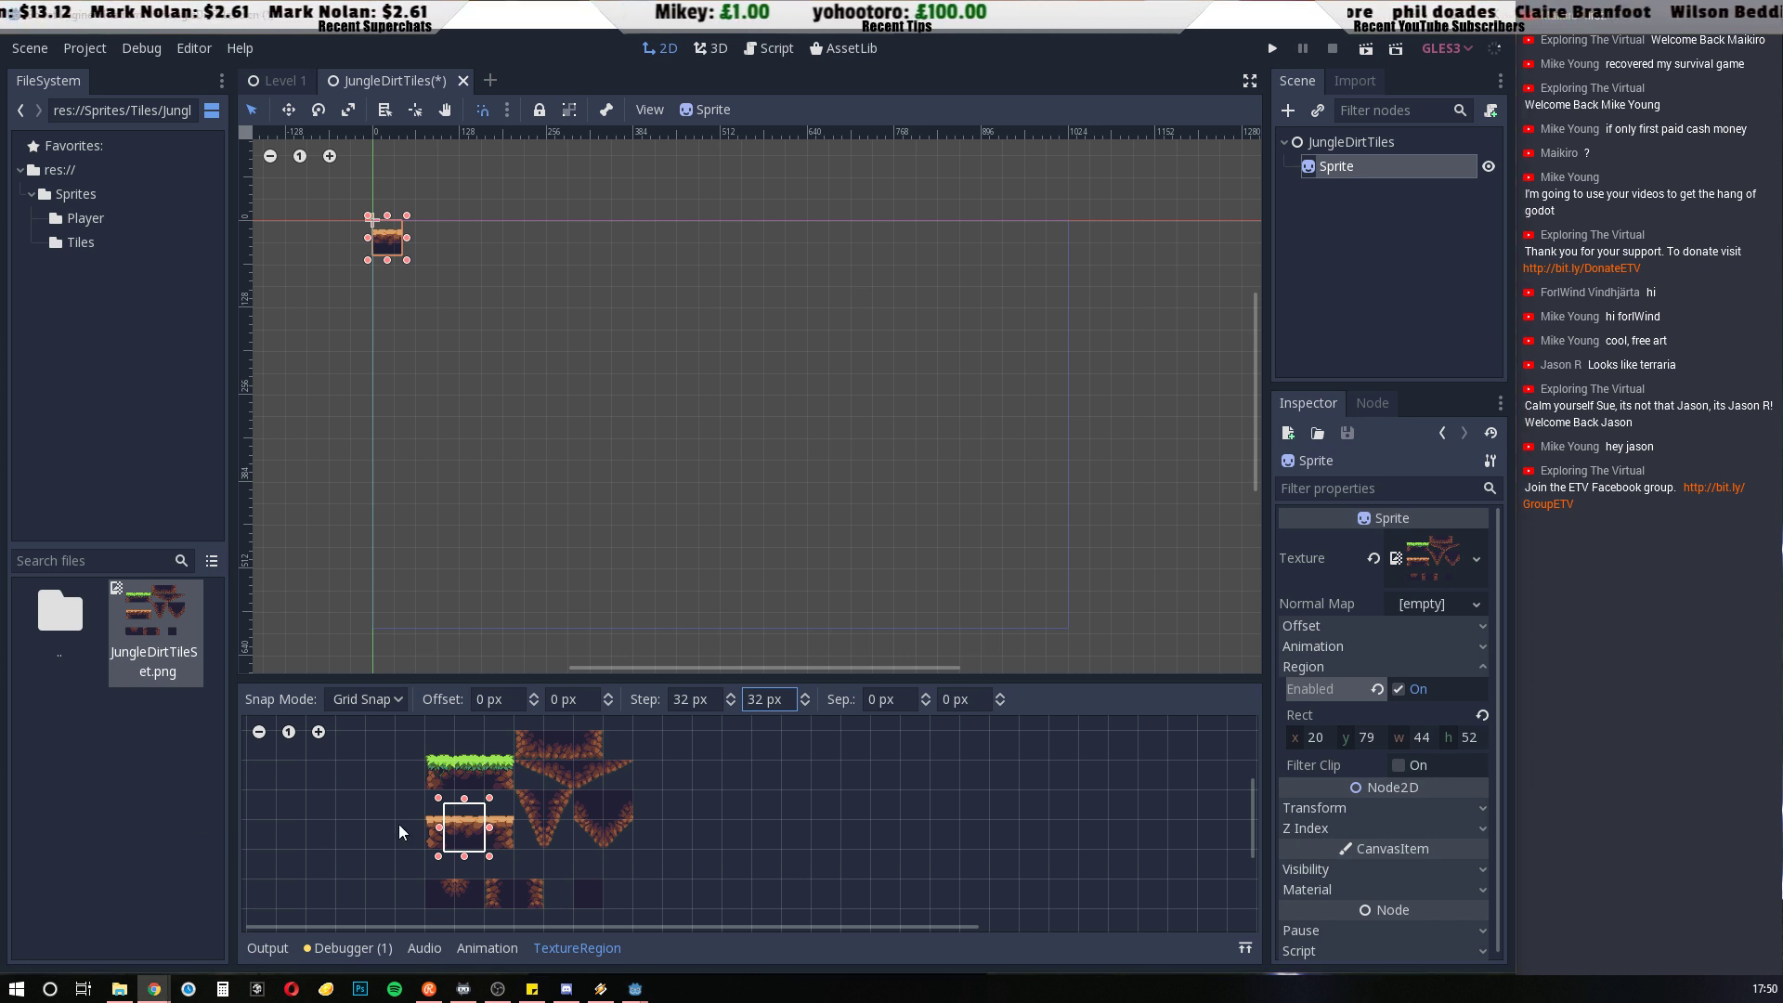
pyautogui.click(557, 806)
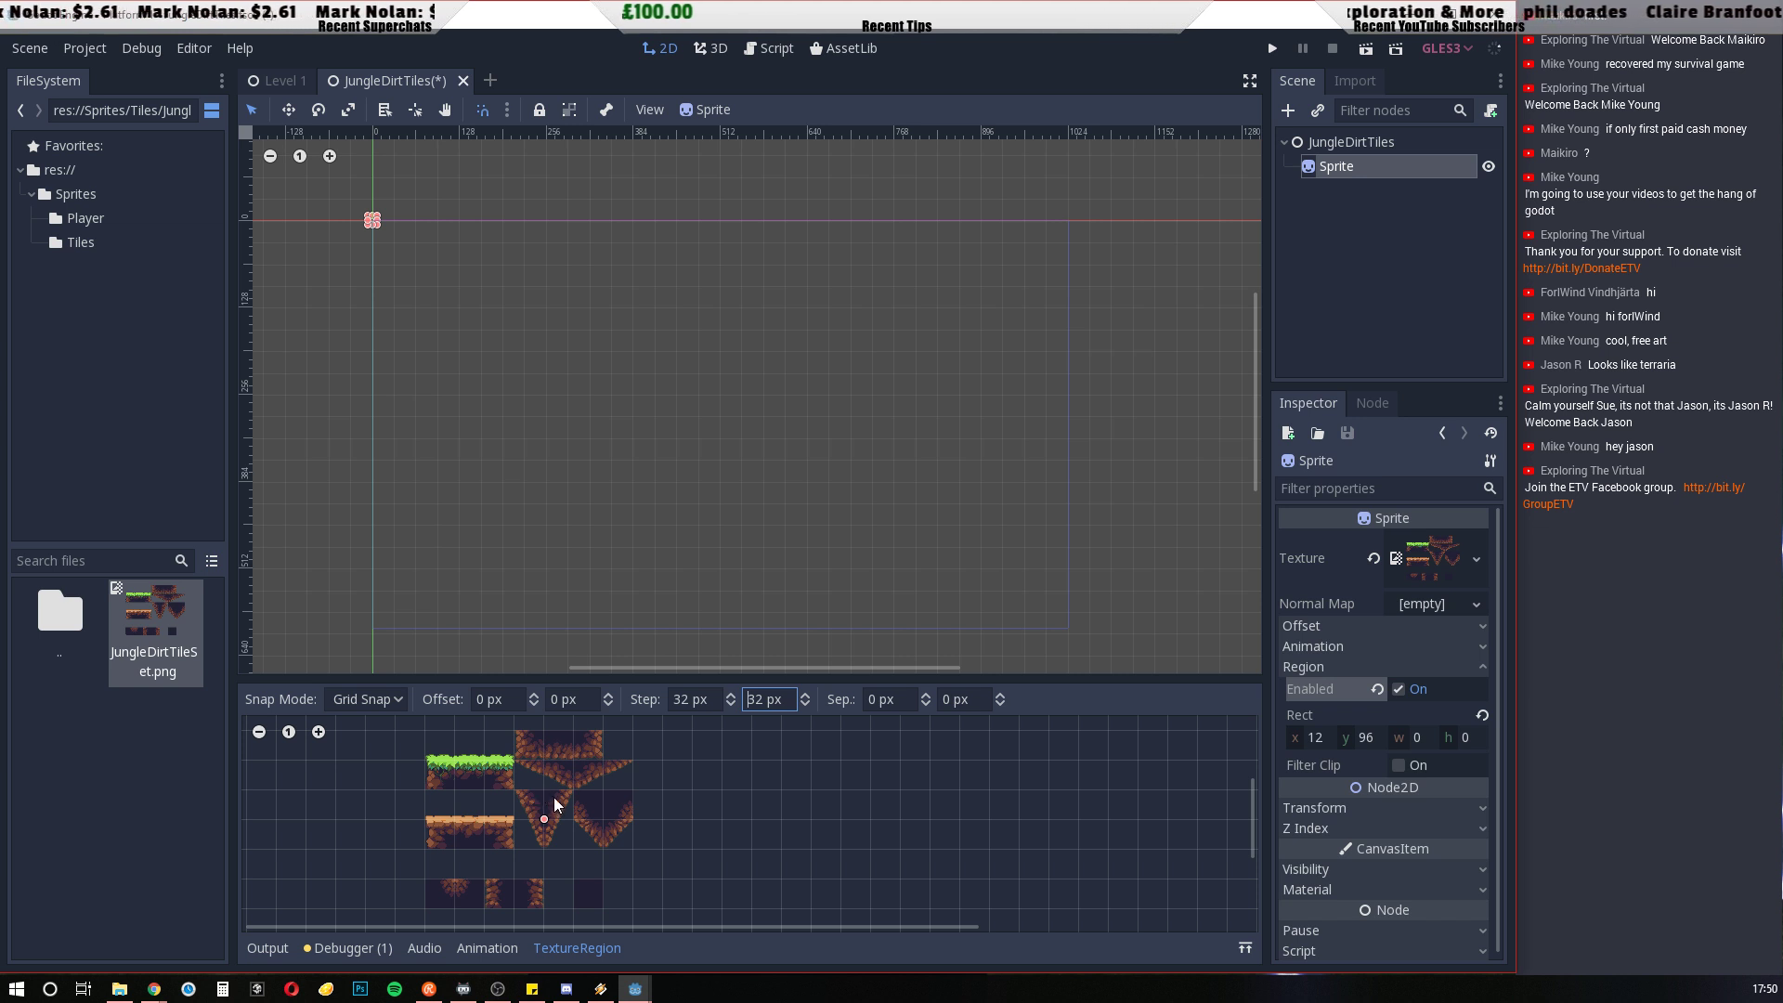
pyautogui.click(471, 832)
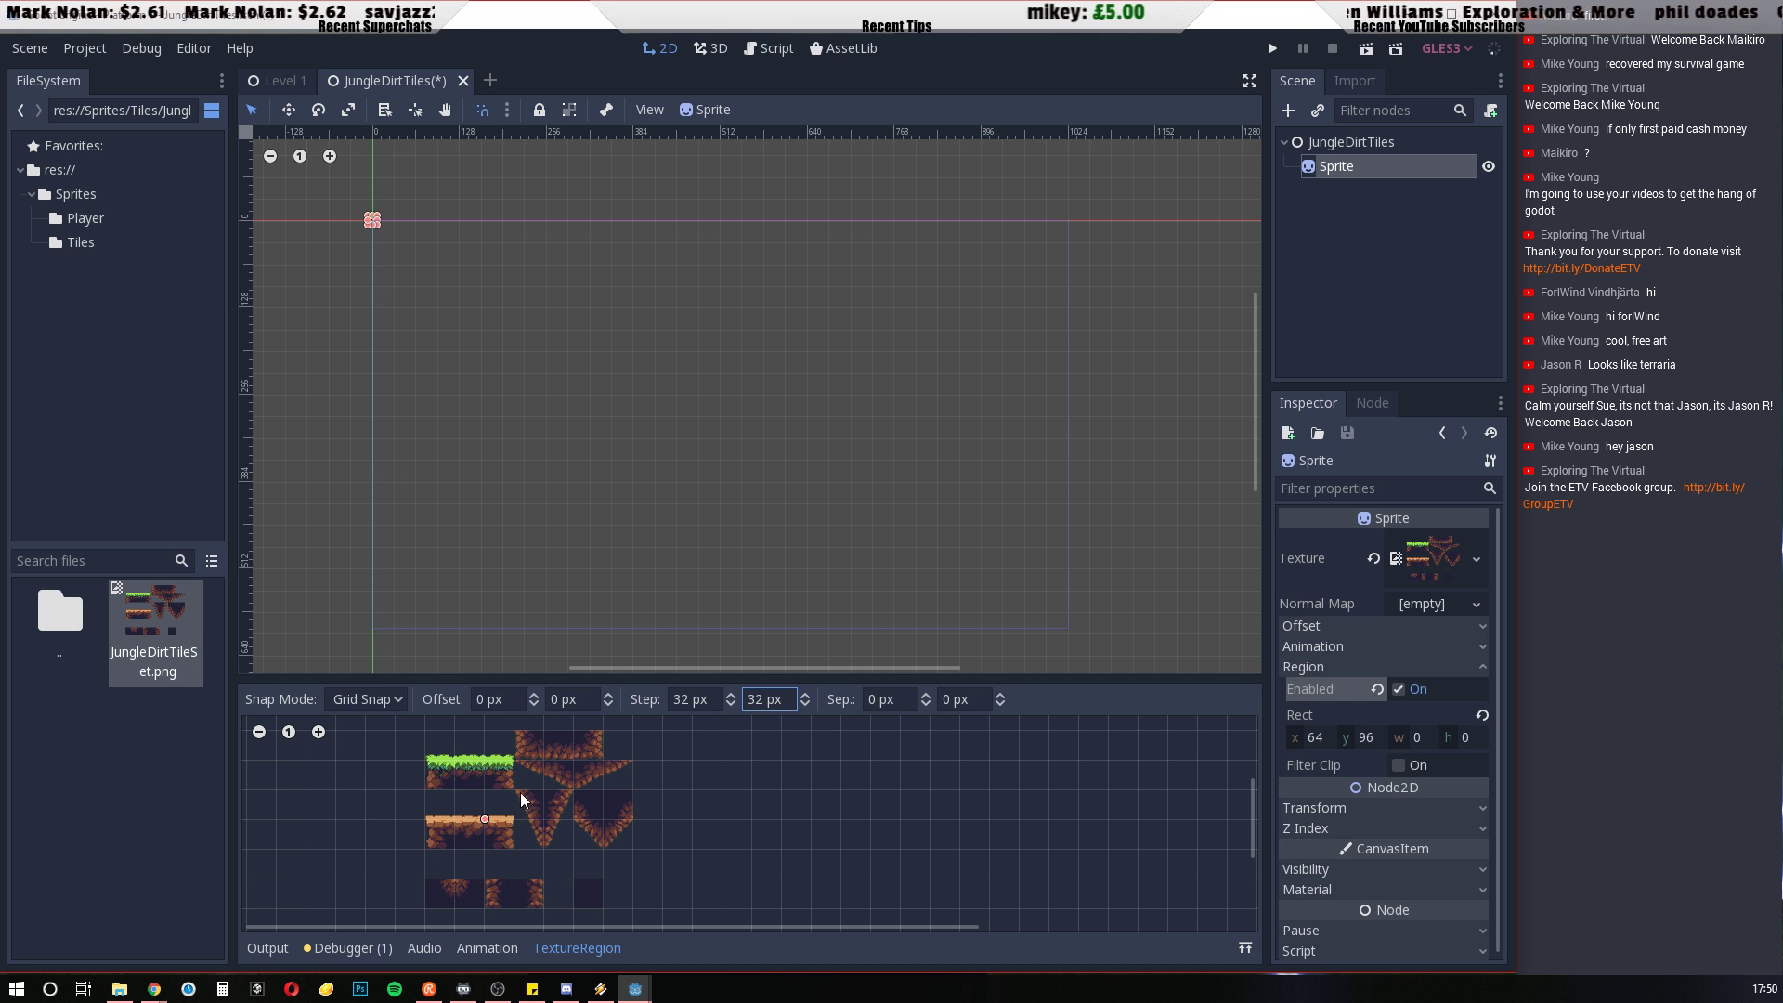
pyautogui.moveTo(520, 793); pyautogui.dragTo(536, 810)
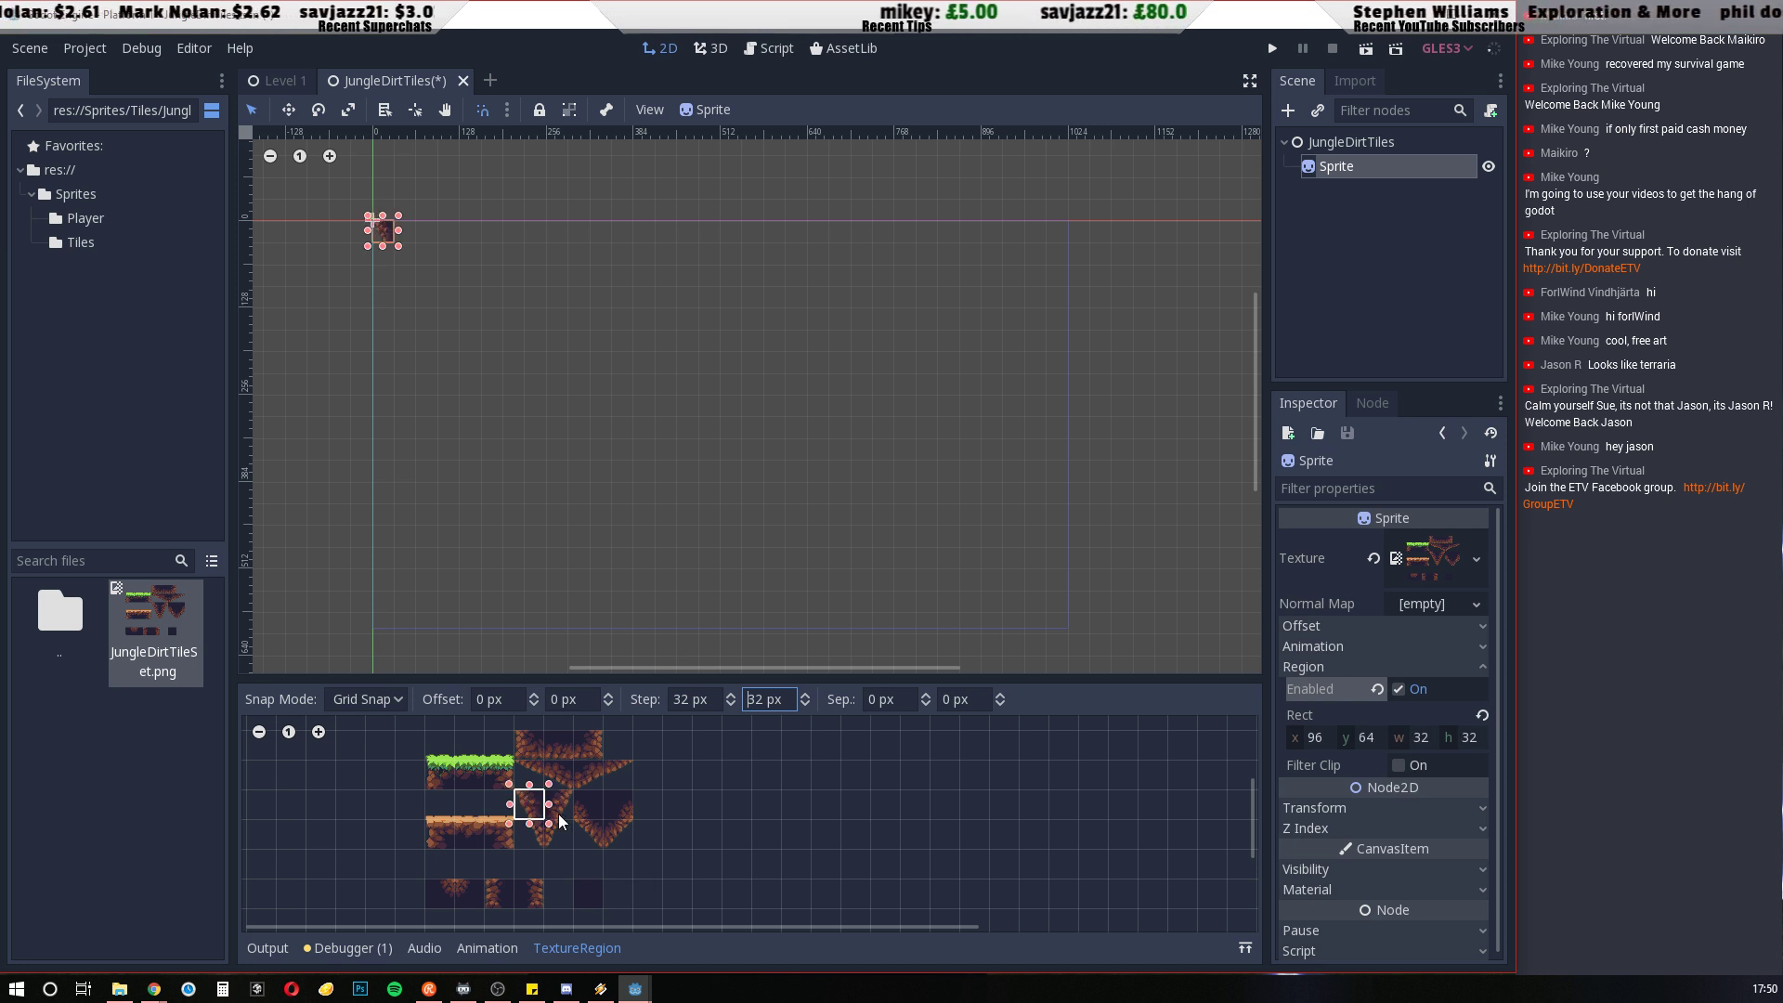
pyautogui.moveTo(520, 732); pyautogui.dragTo(581, 747)
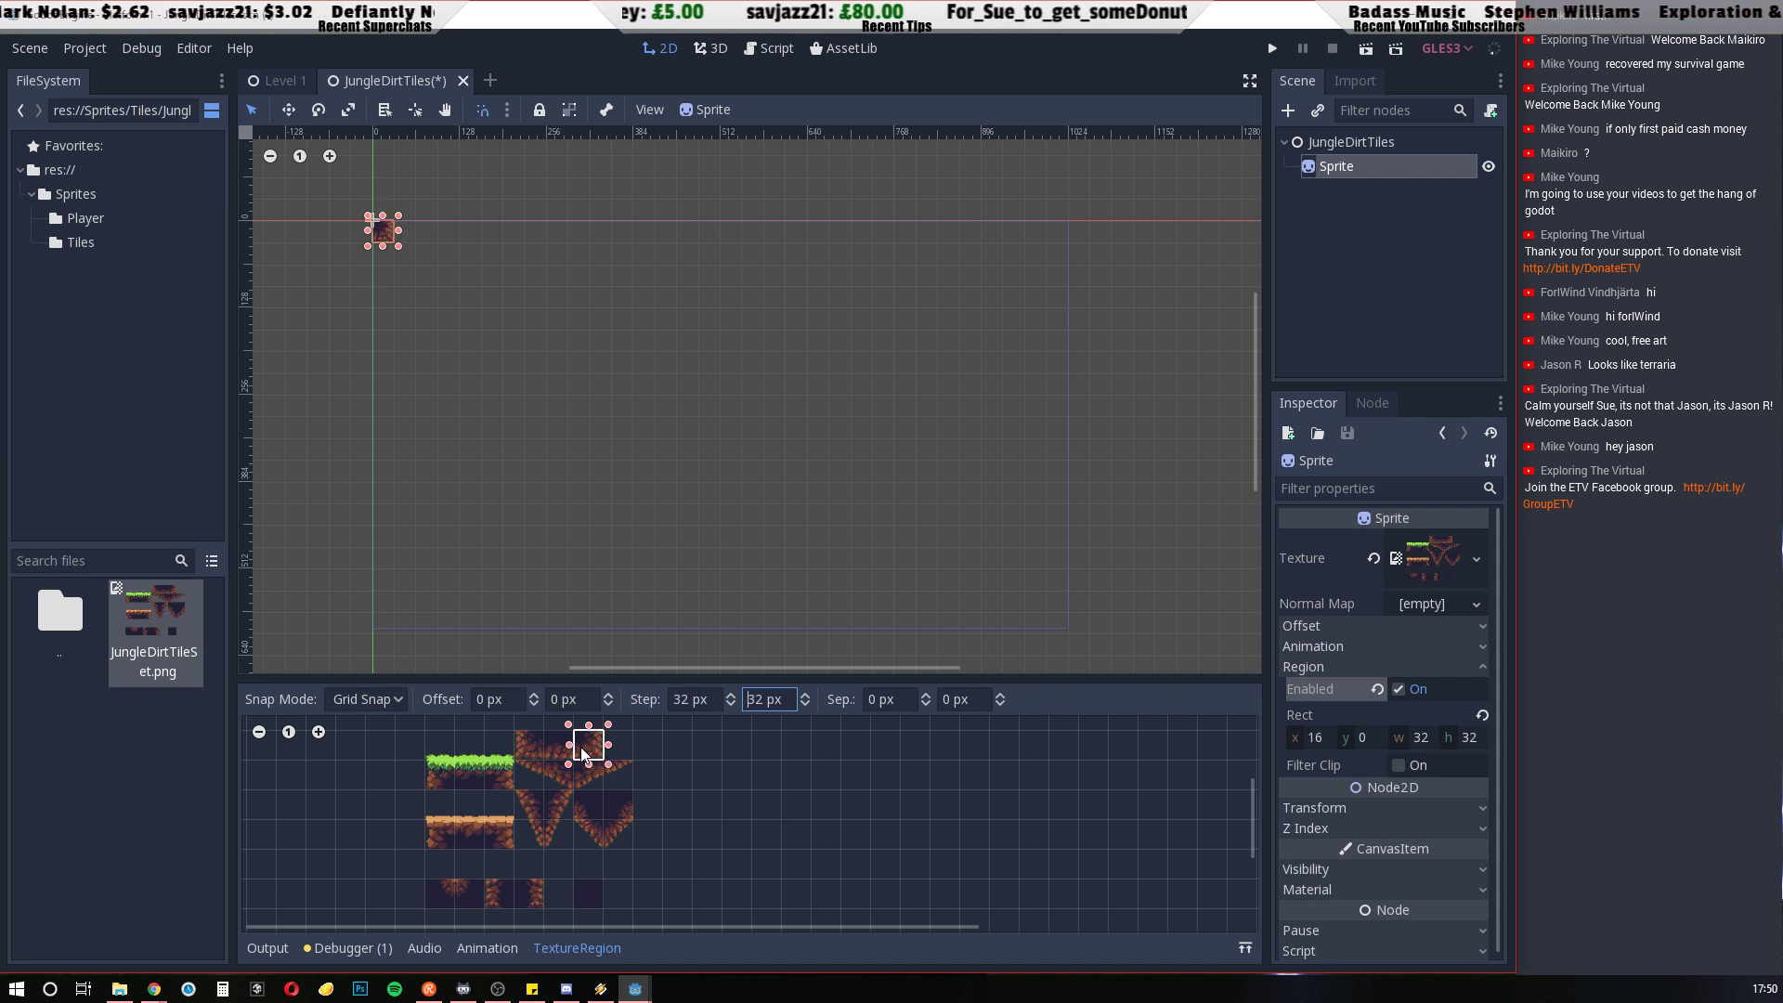
pyautogui.moveTo(436, 765); pyautogui.dragTo(455, 788)
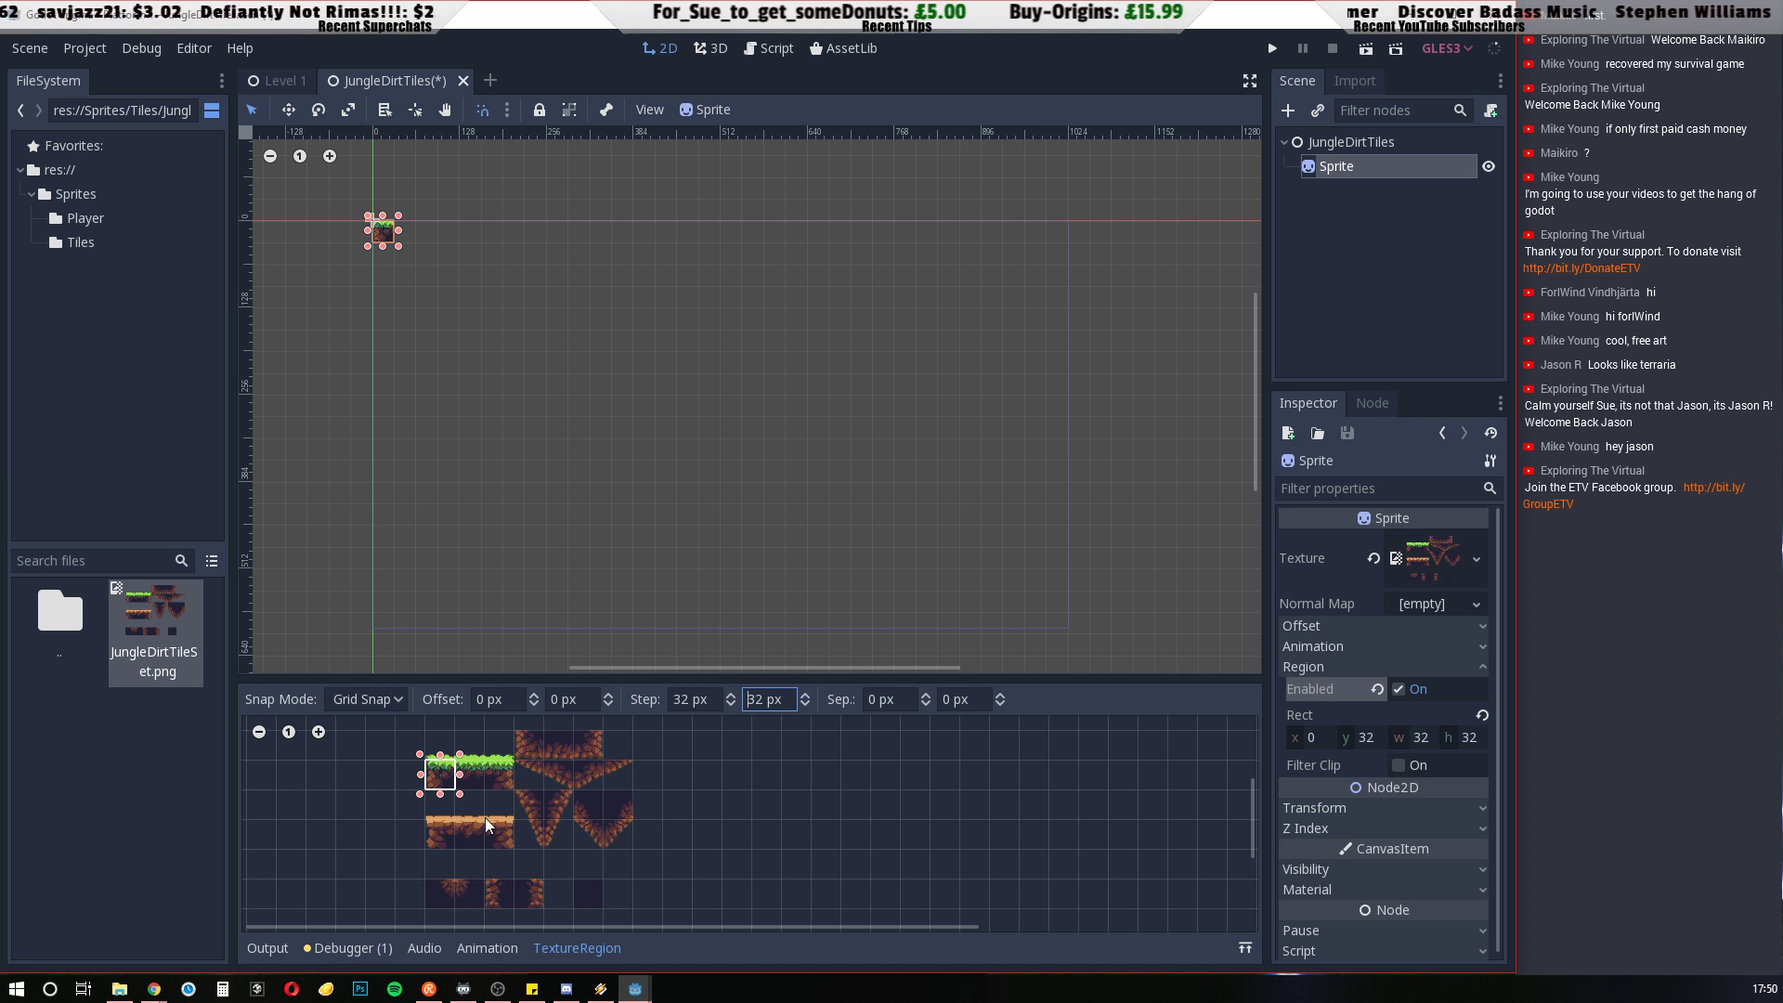
pyautogui.moveTo(432, 822); pyautogui.dragTo(447, 853)
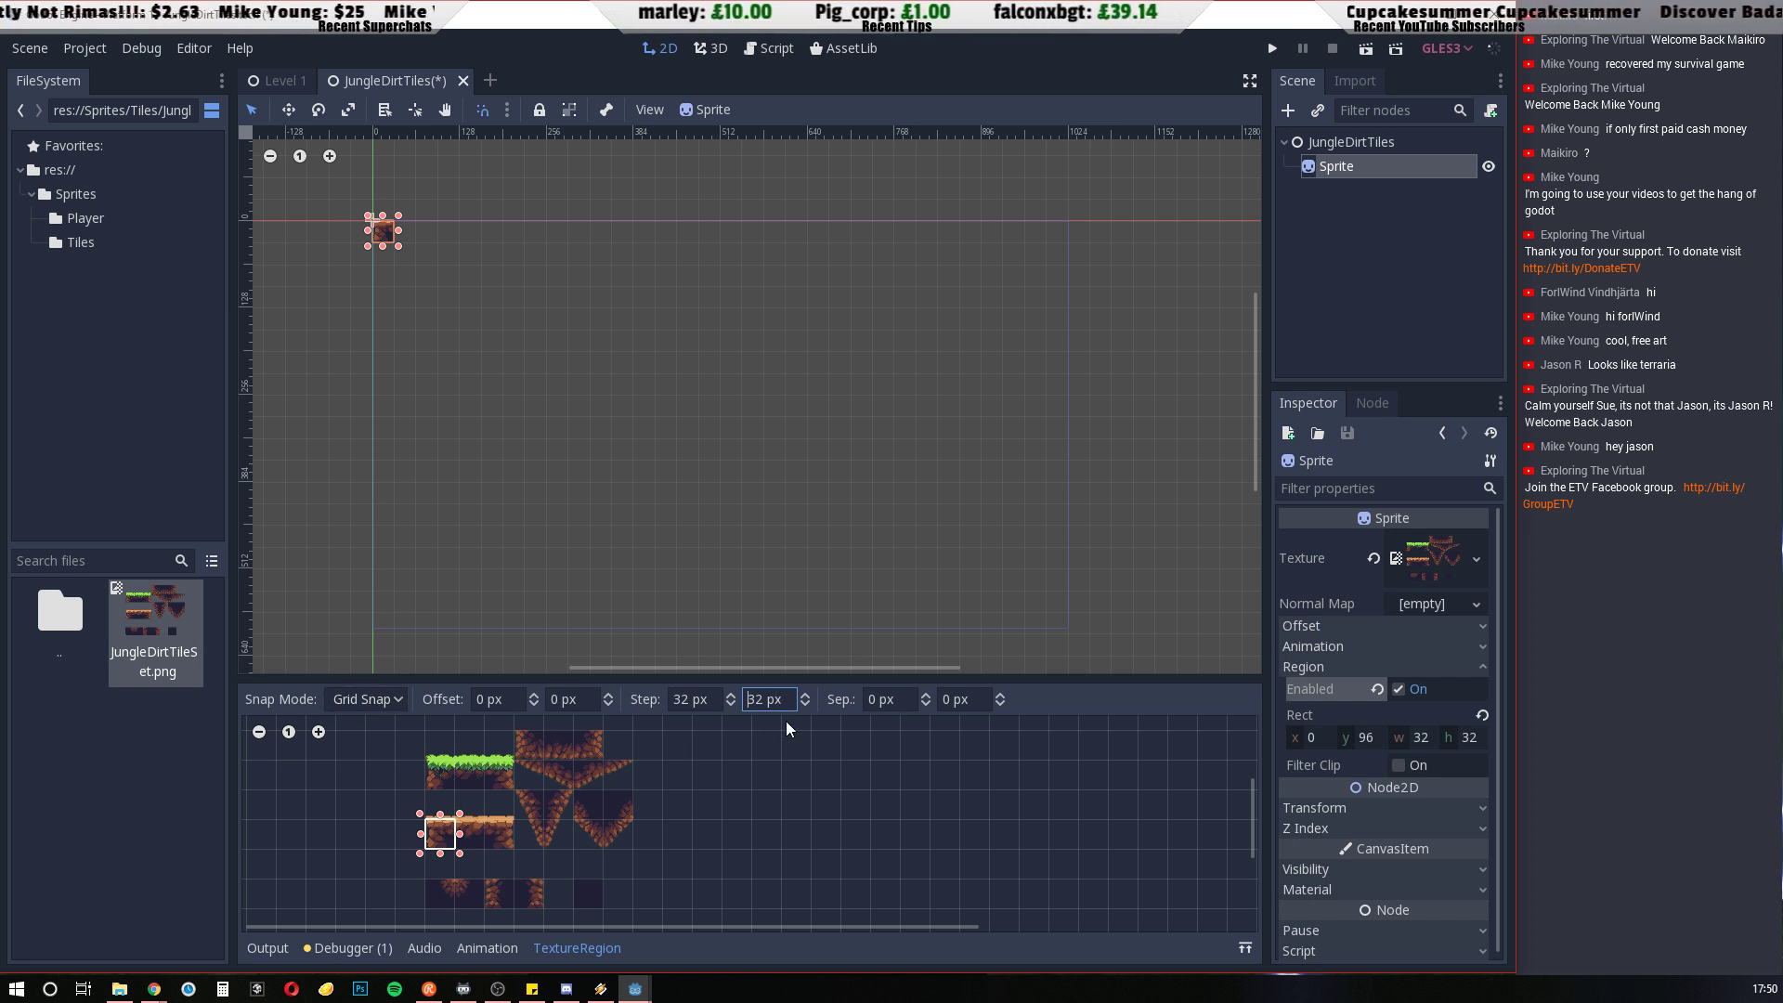
pyautogui.moveTo(516, 790); pyautogui.dragTo(536, 812)
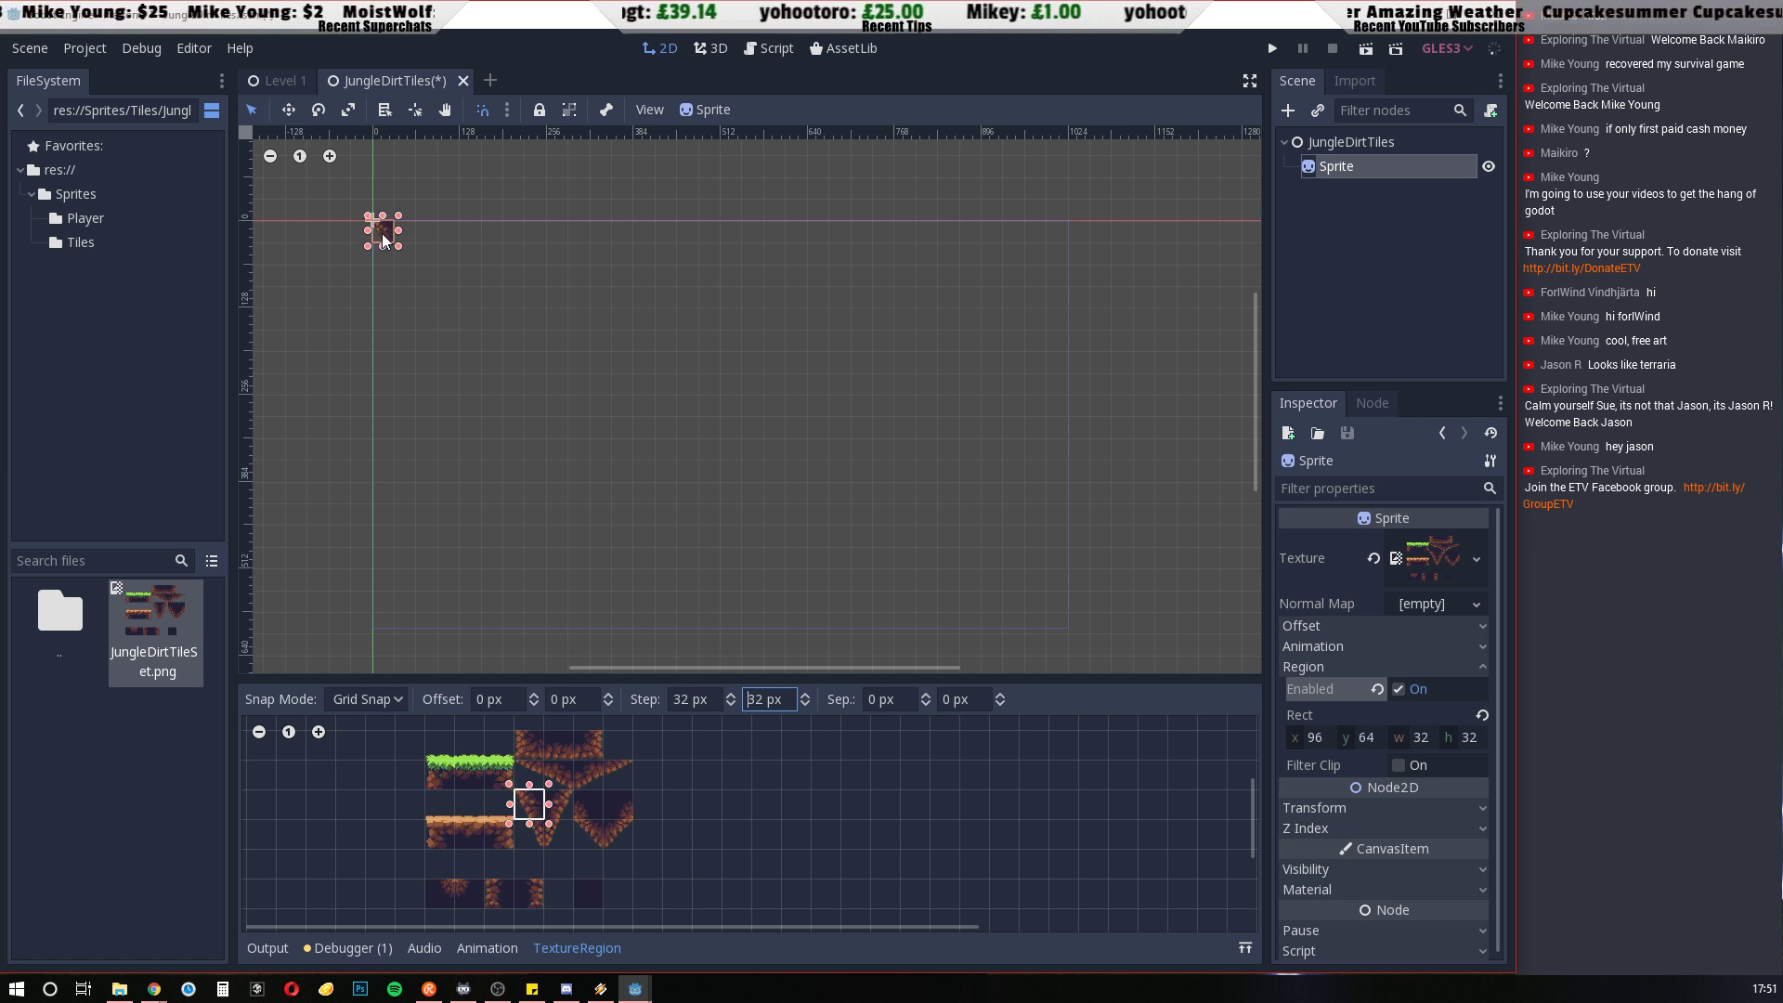
# Move the Sprite to the middle of the scene, switch its region between two hanging dirt tiles, and return it to the origin
pyautogui.moveTo(381, 232); pyautogui.dragTo(701, 434)
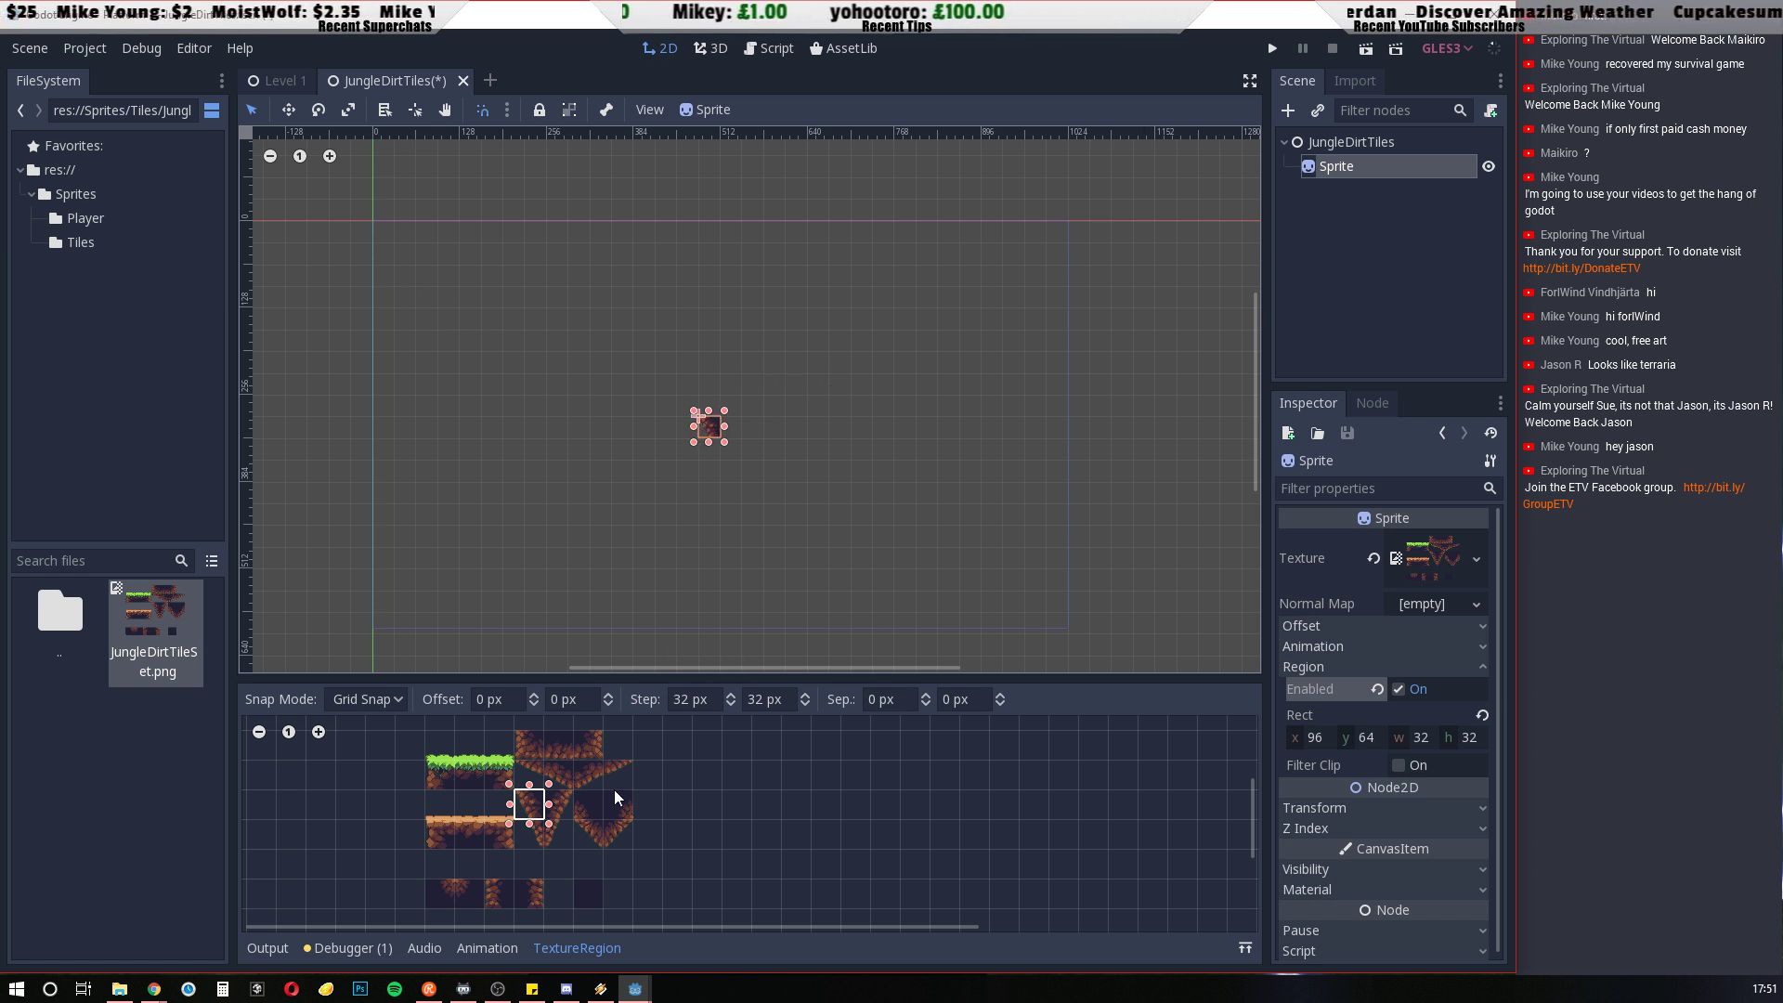
pyautogui.click(577, 798)
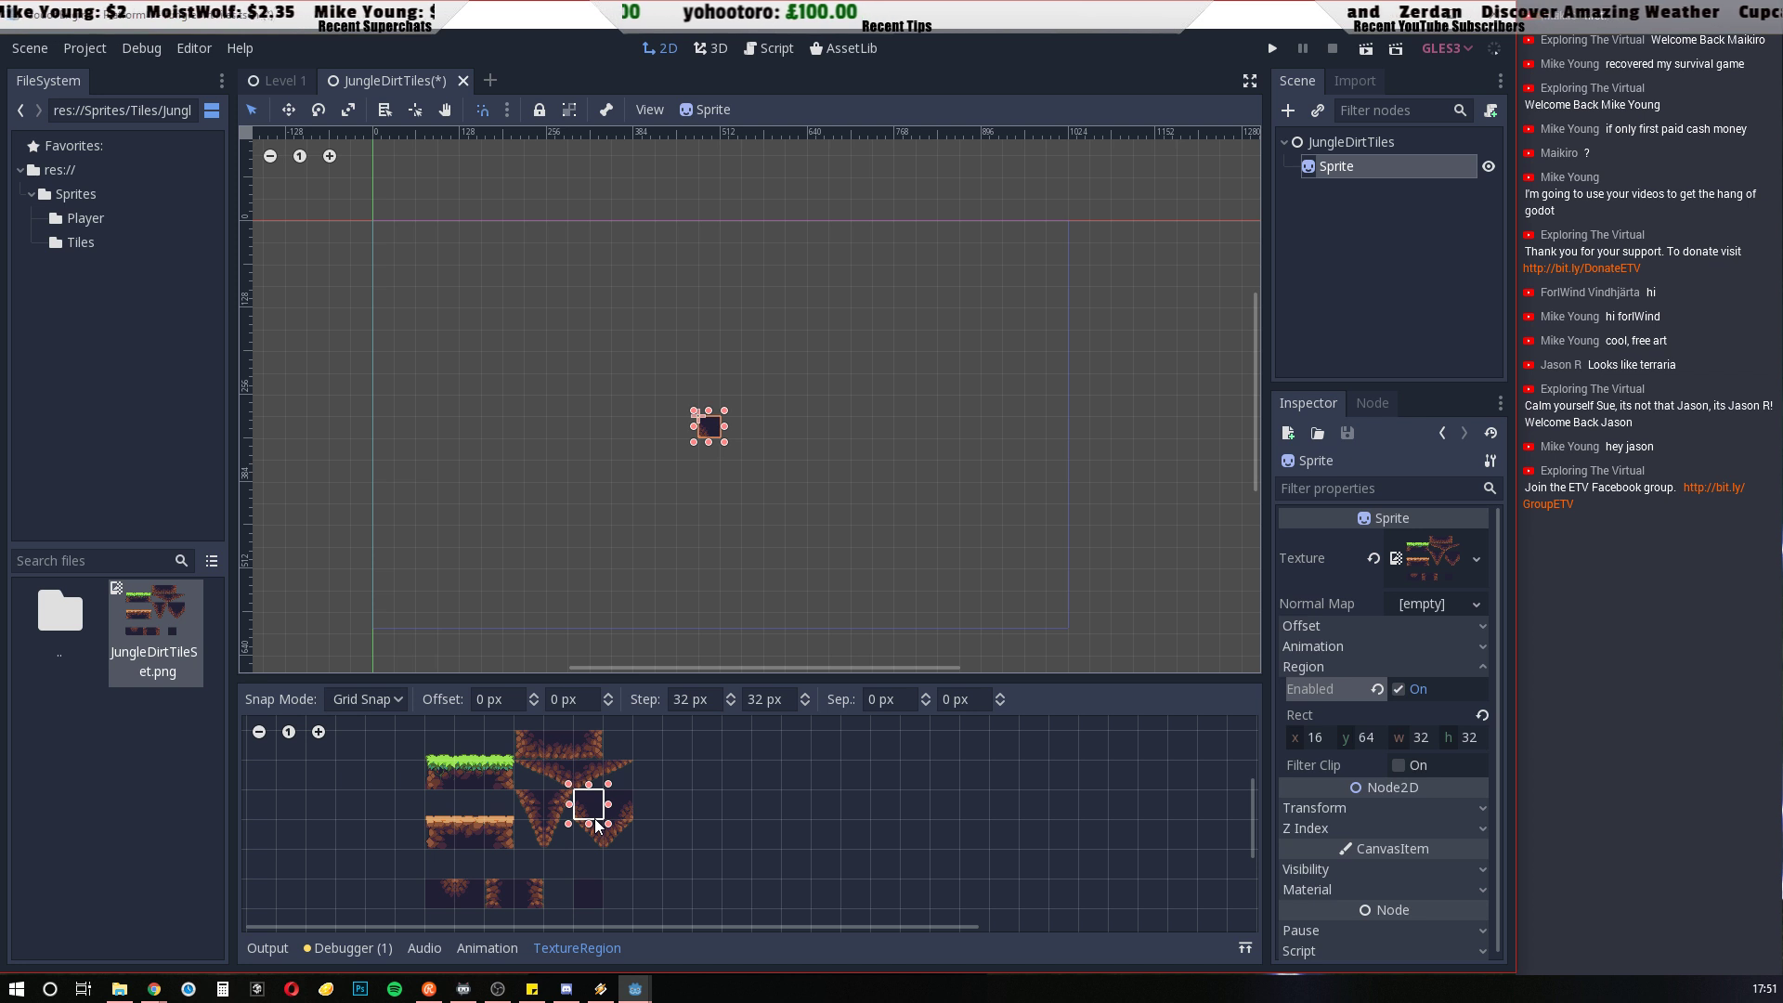
pyautogui.click(533, 816)
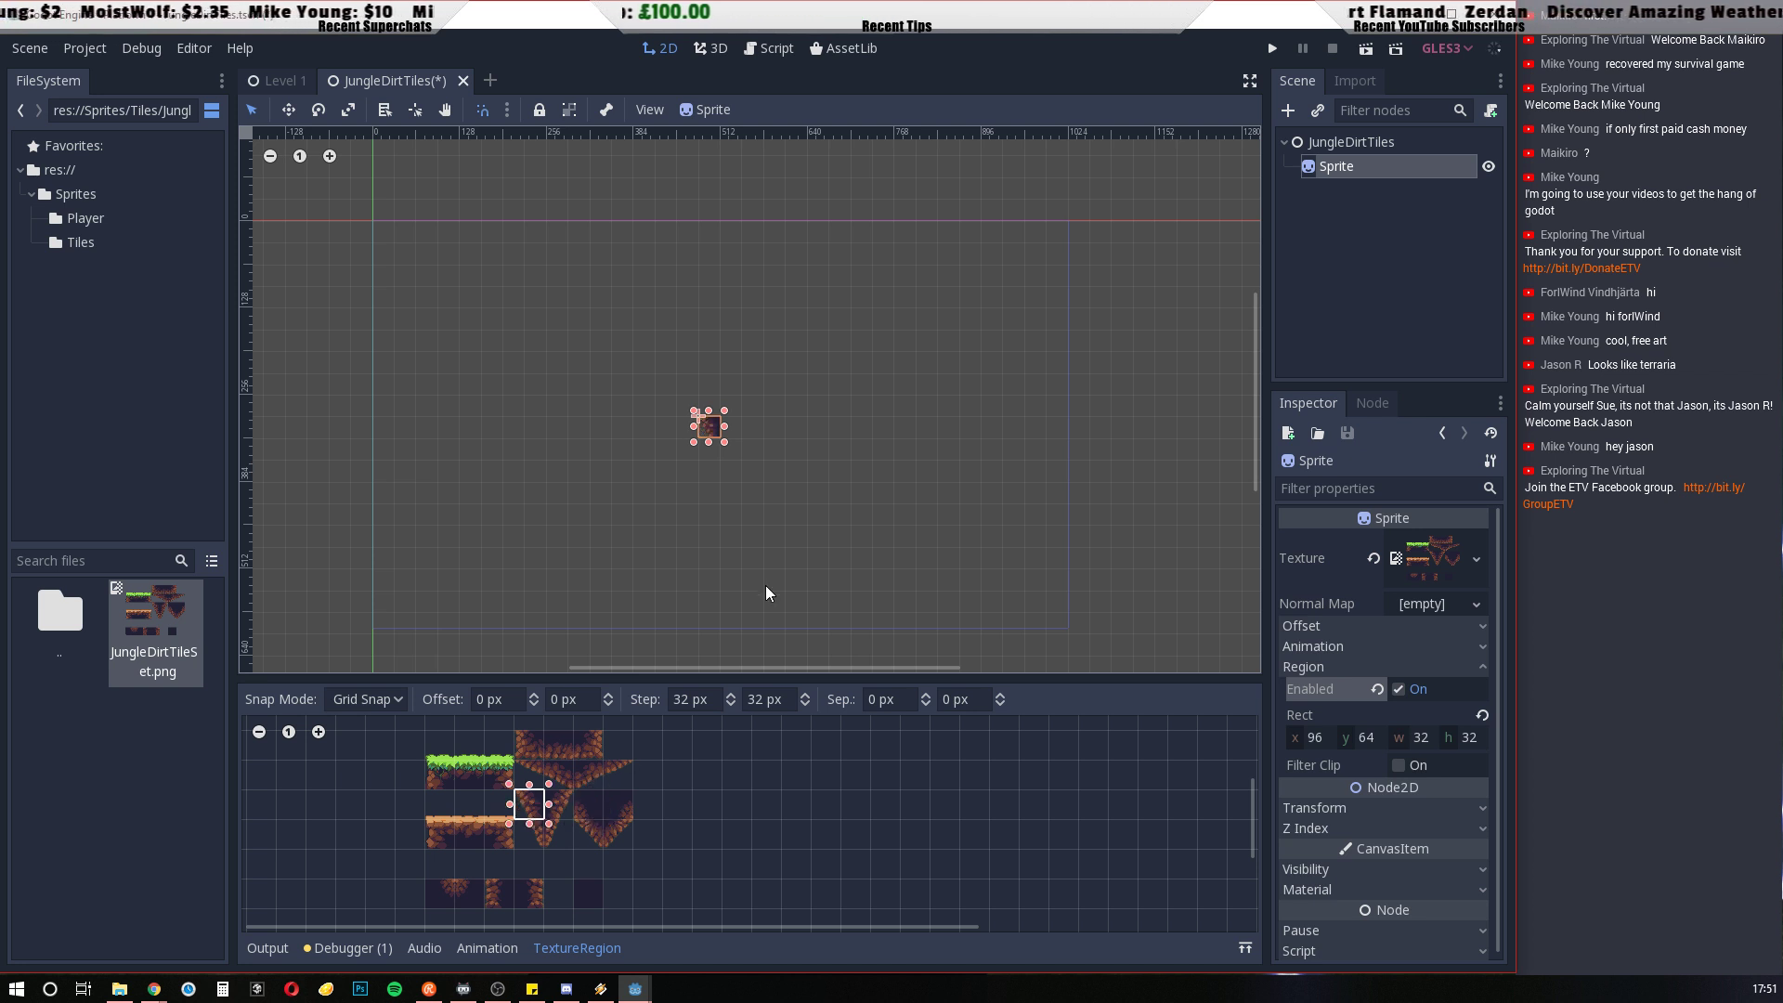
pyautogui.moveTo(715, 434); pyautogui.dragTo(389, 237)
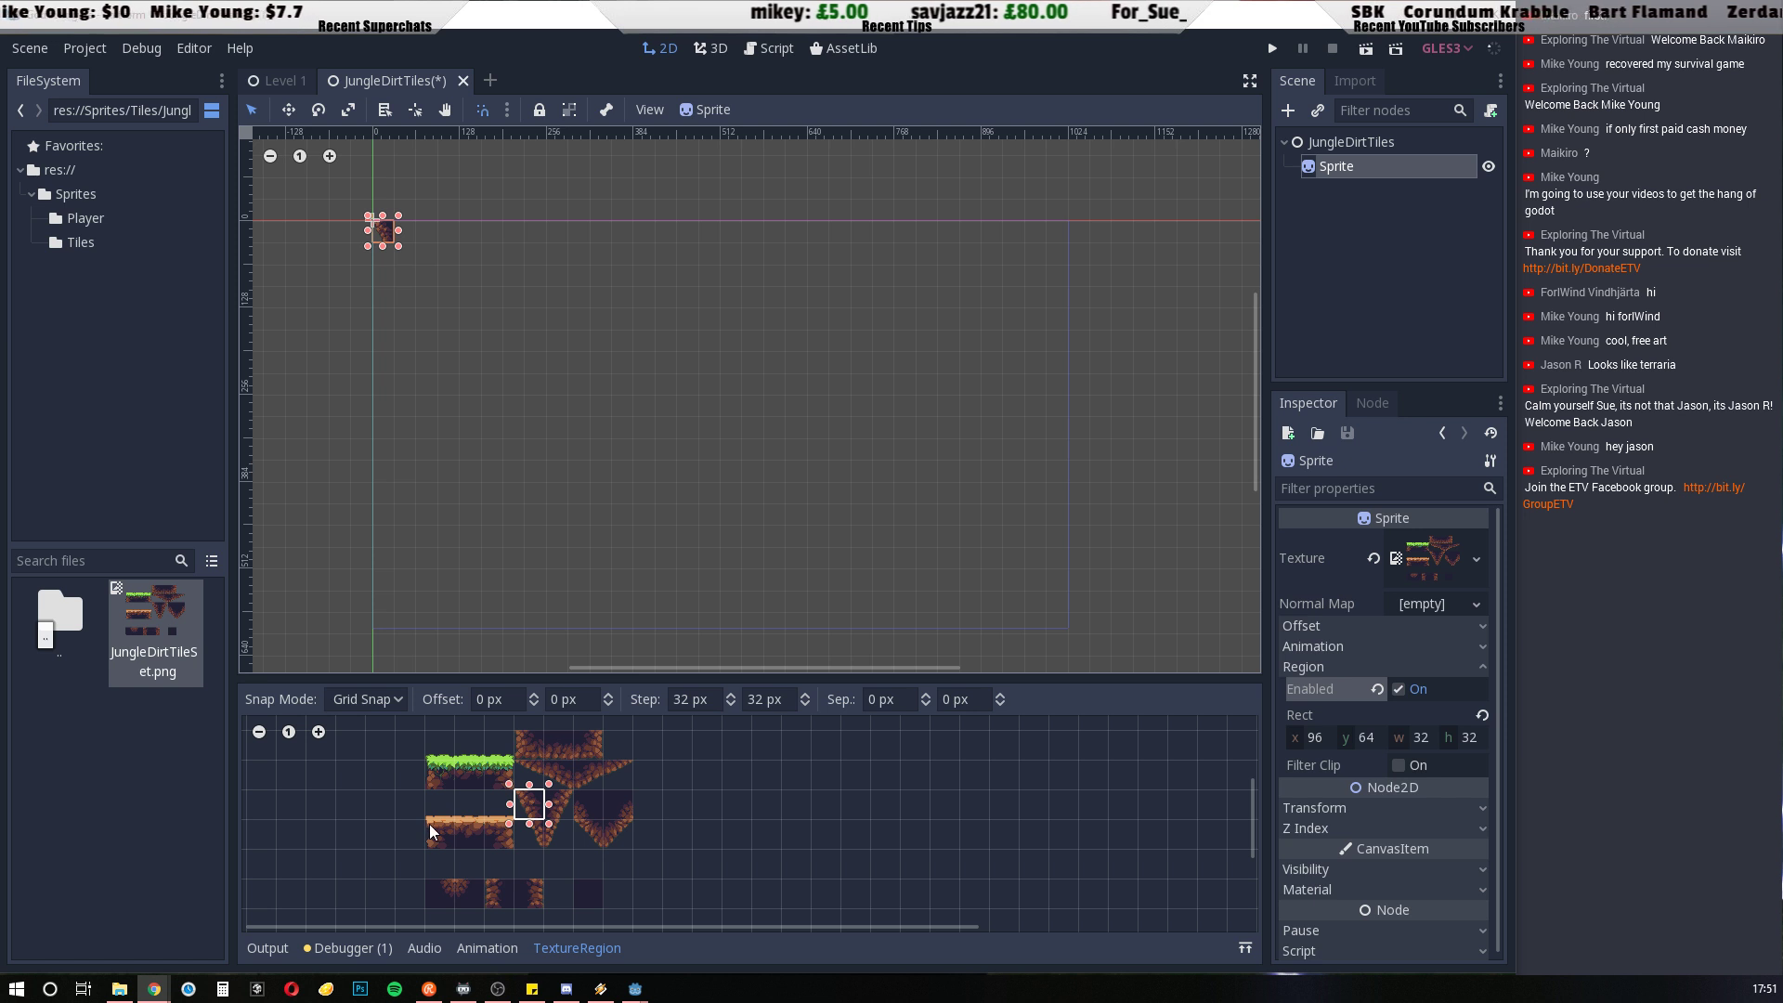
# Set the Sprite's region to the 32 × 32 left-end tile of the orange-topped dirt strip, at x 0, y 96
pyautogui.moveTo(429, 823); pyautogui.dragTo(442, 838)
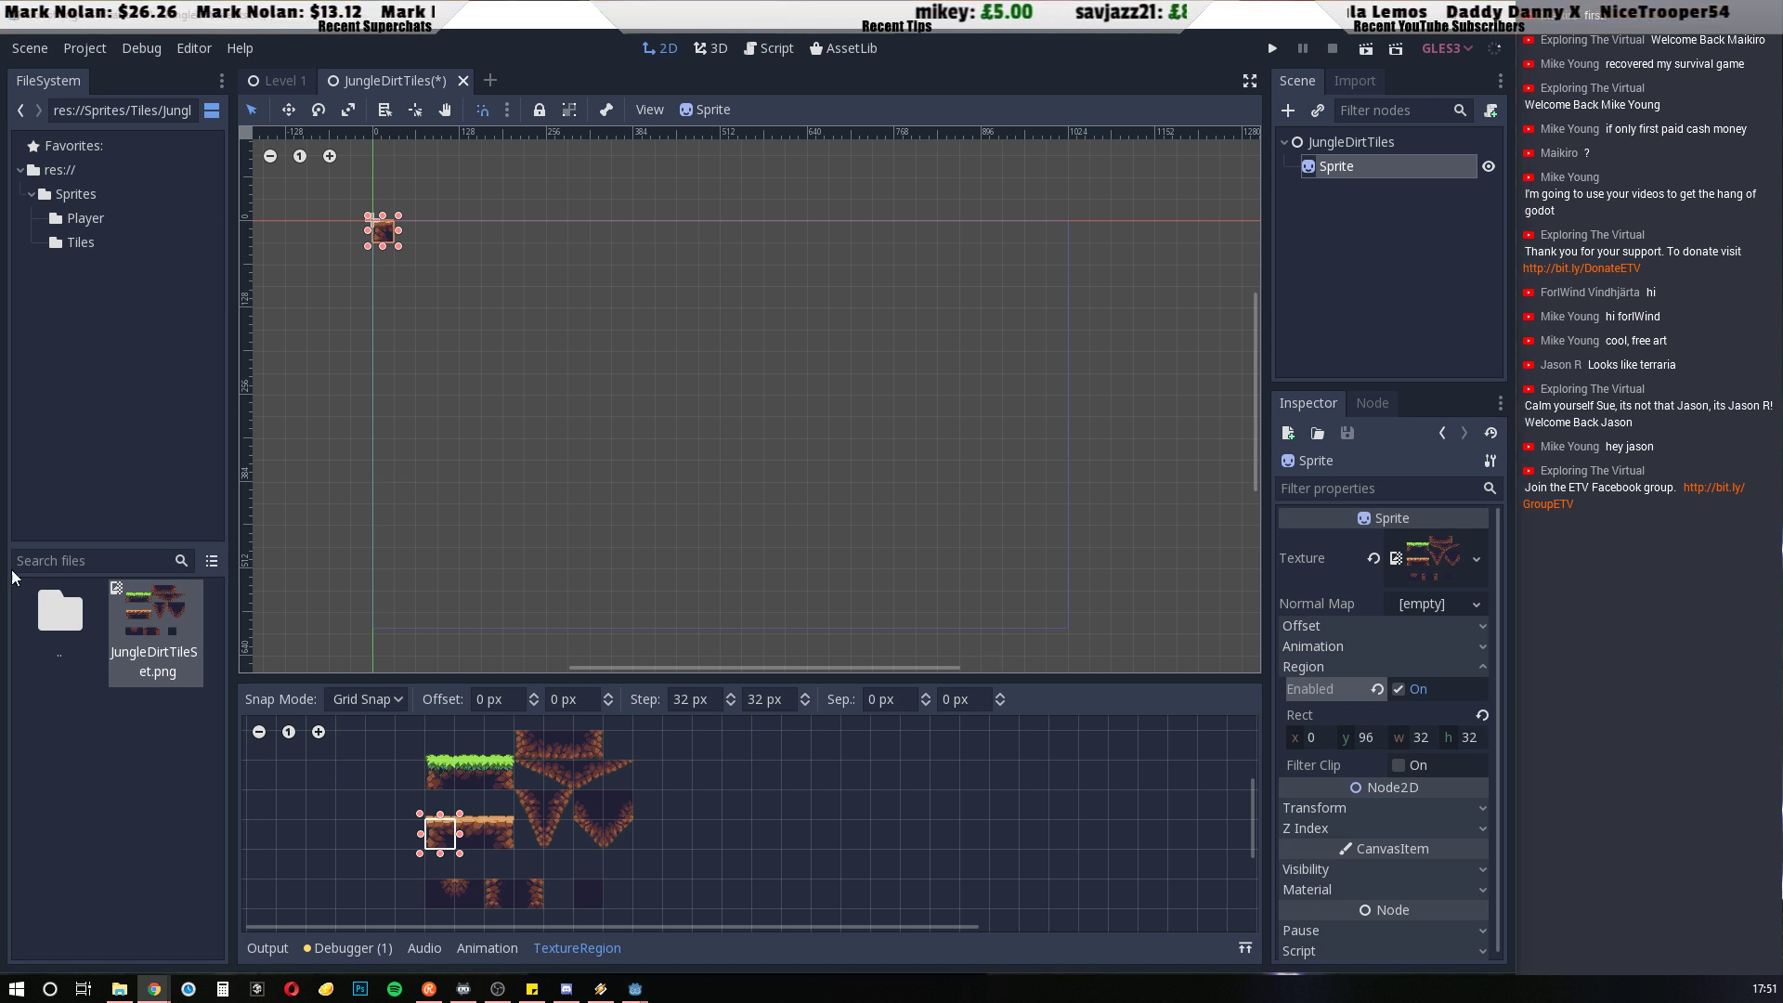
# Select the Sprite at the scene origin and search the available node types for "coll"
pyautogui.scroll(6, 390, 232)
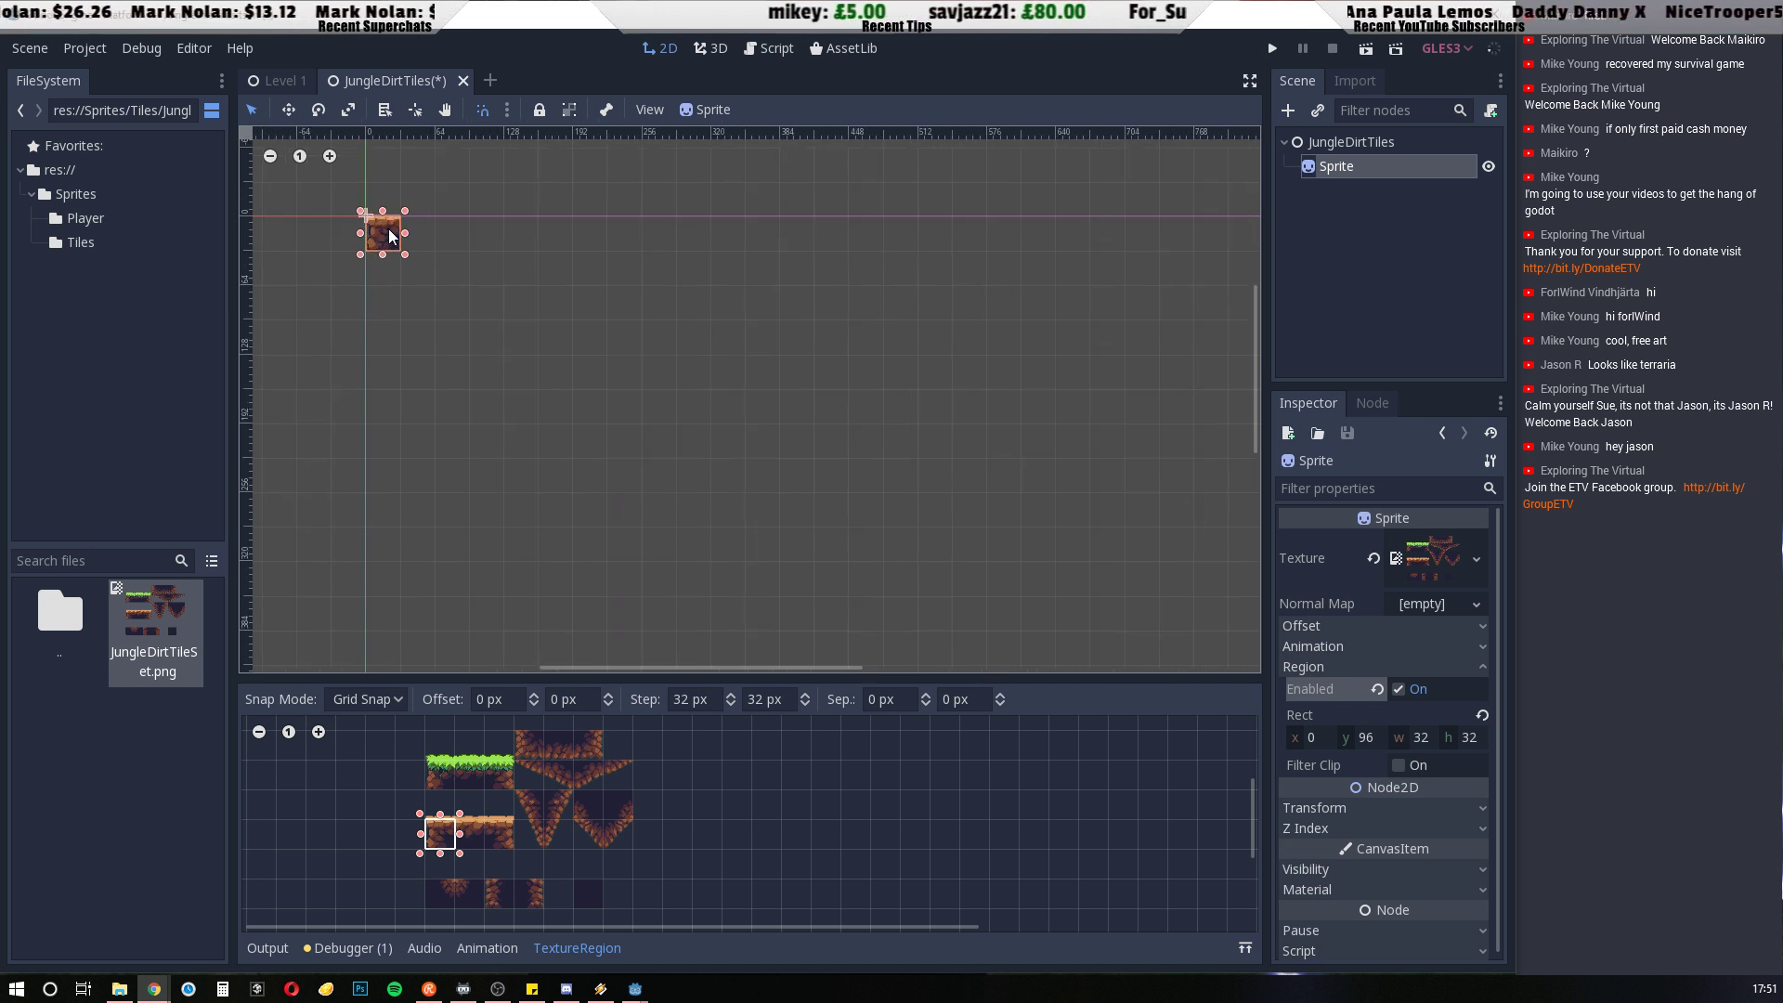
pyautogui.scroll(2, 398, 231)
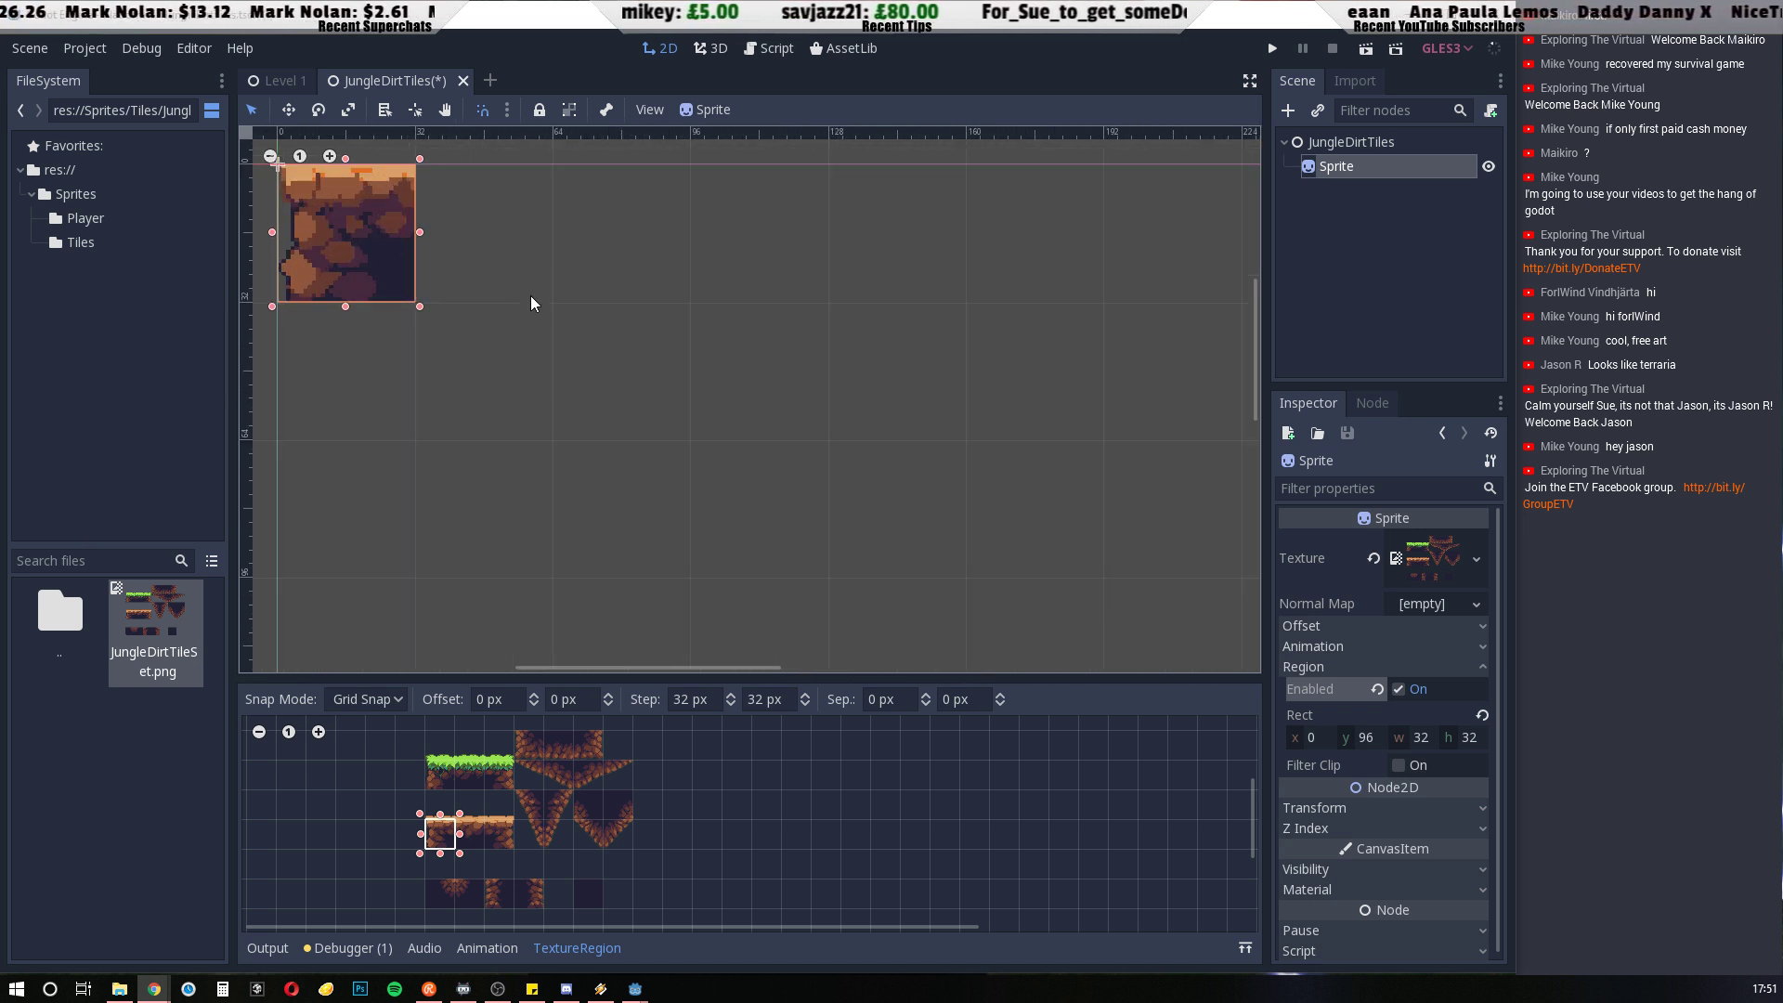
pyautogui.moveTo(543, 400); pyautogui.dragTo(611, 417)
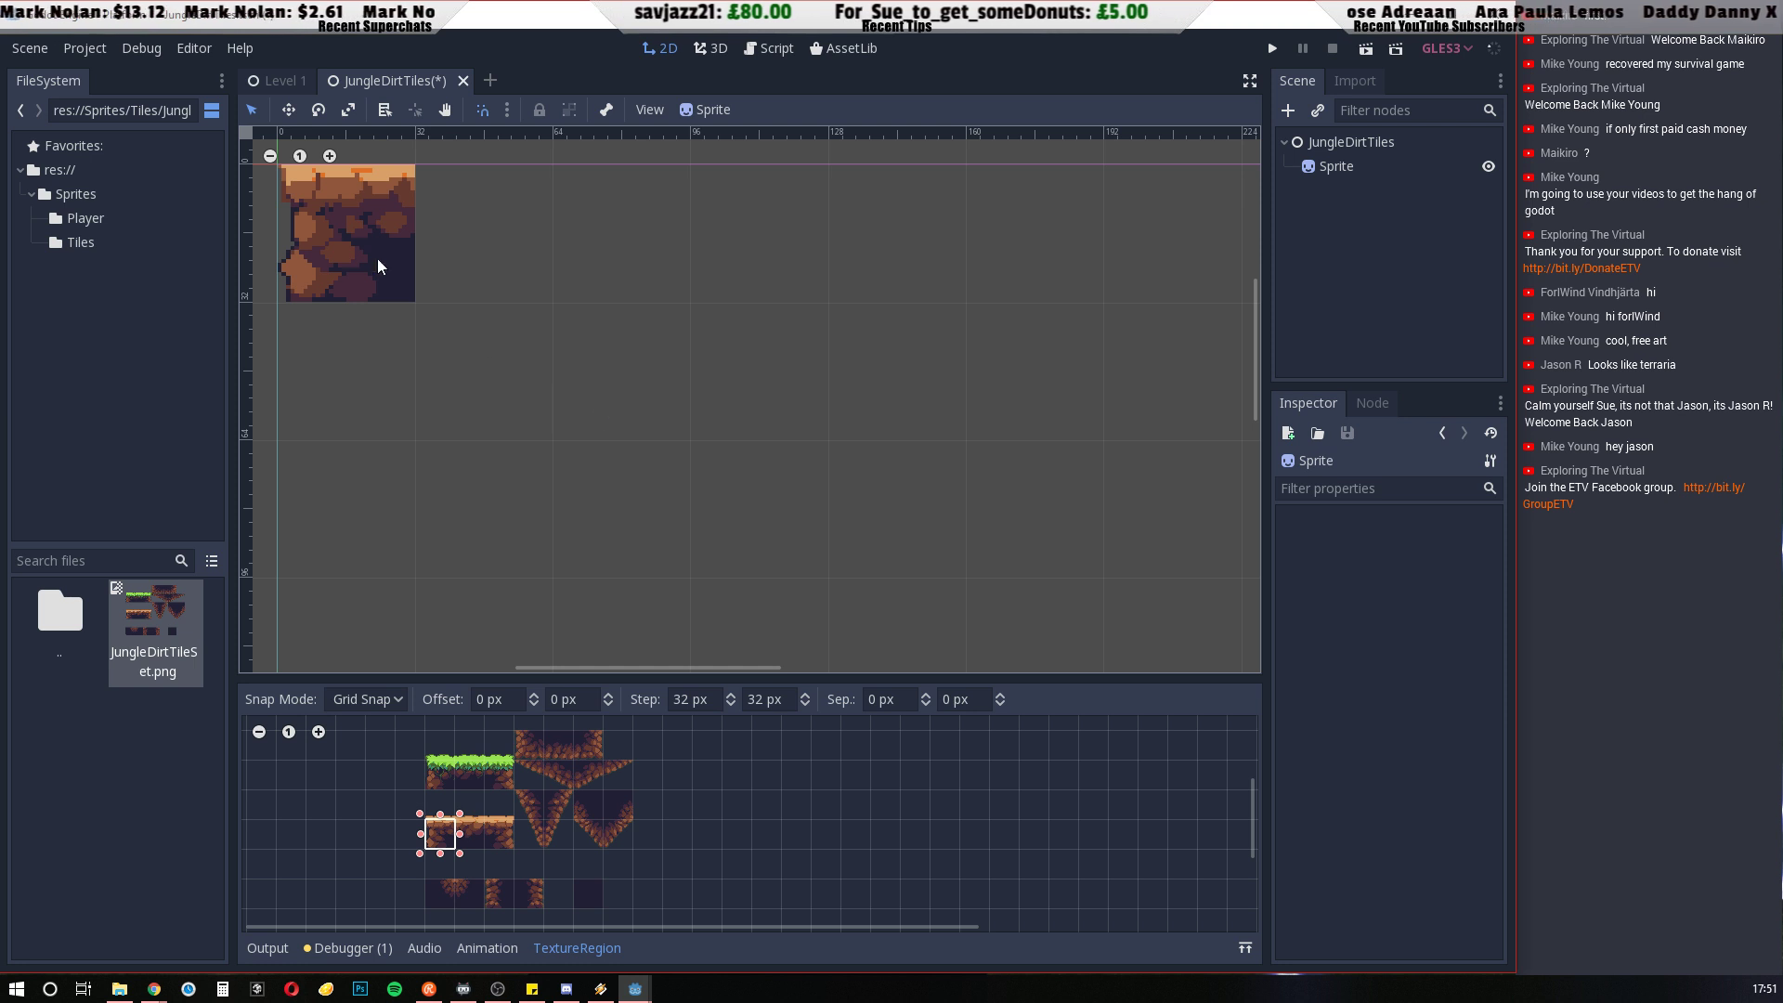
pyautogui.click(377, 259)
pyautogui.moveTo(570, 303); pyautogui.dragTo(985, 466, button='middle')
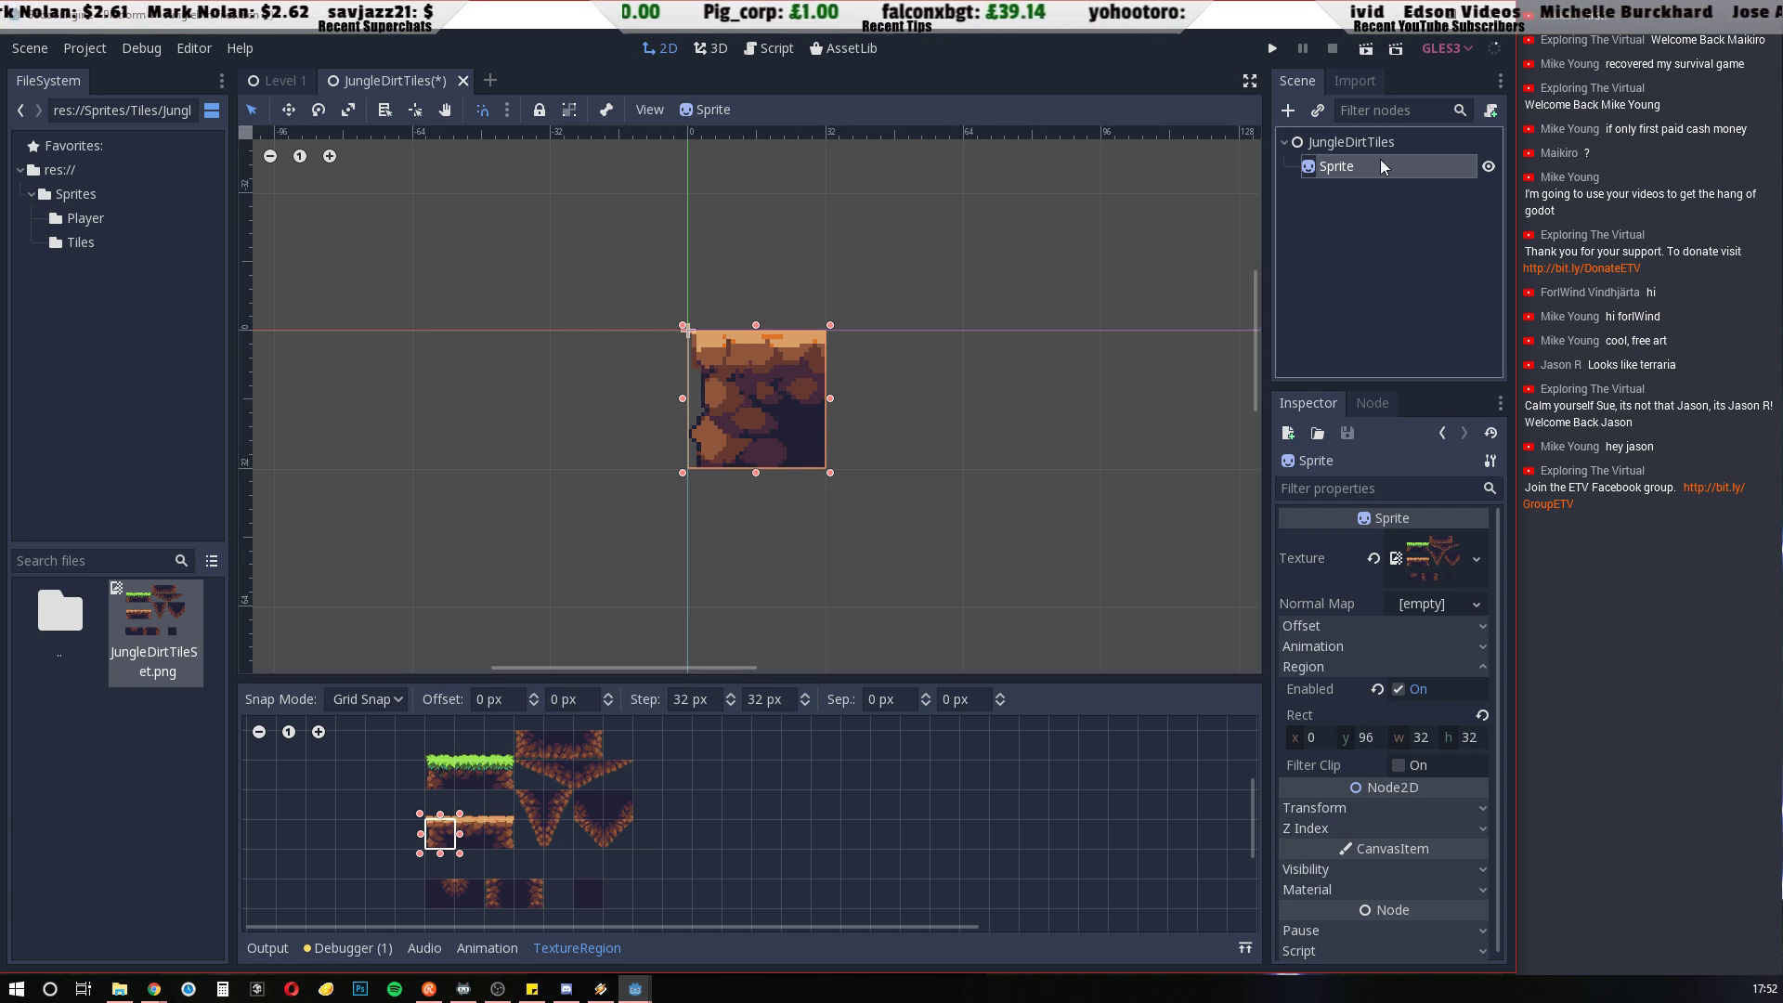
pyautogui.click(1289, 111)
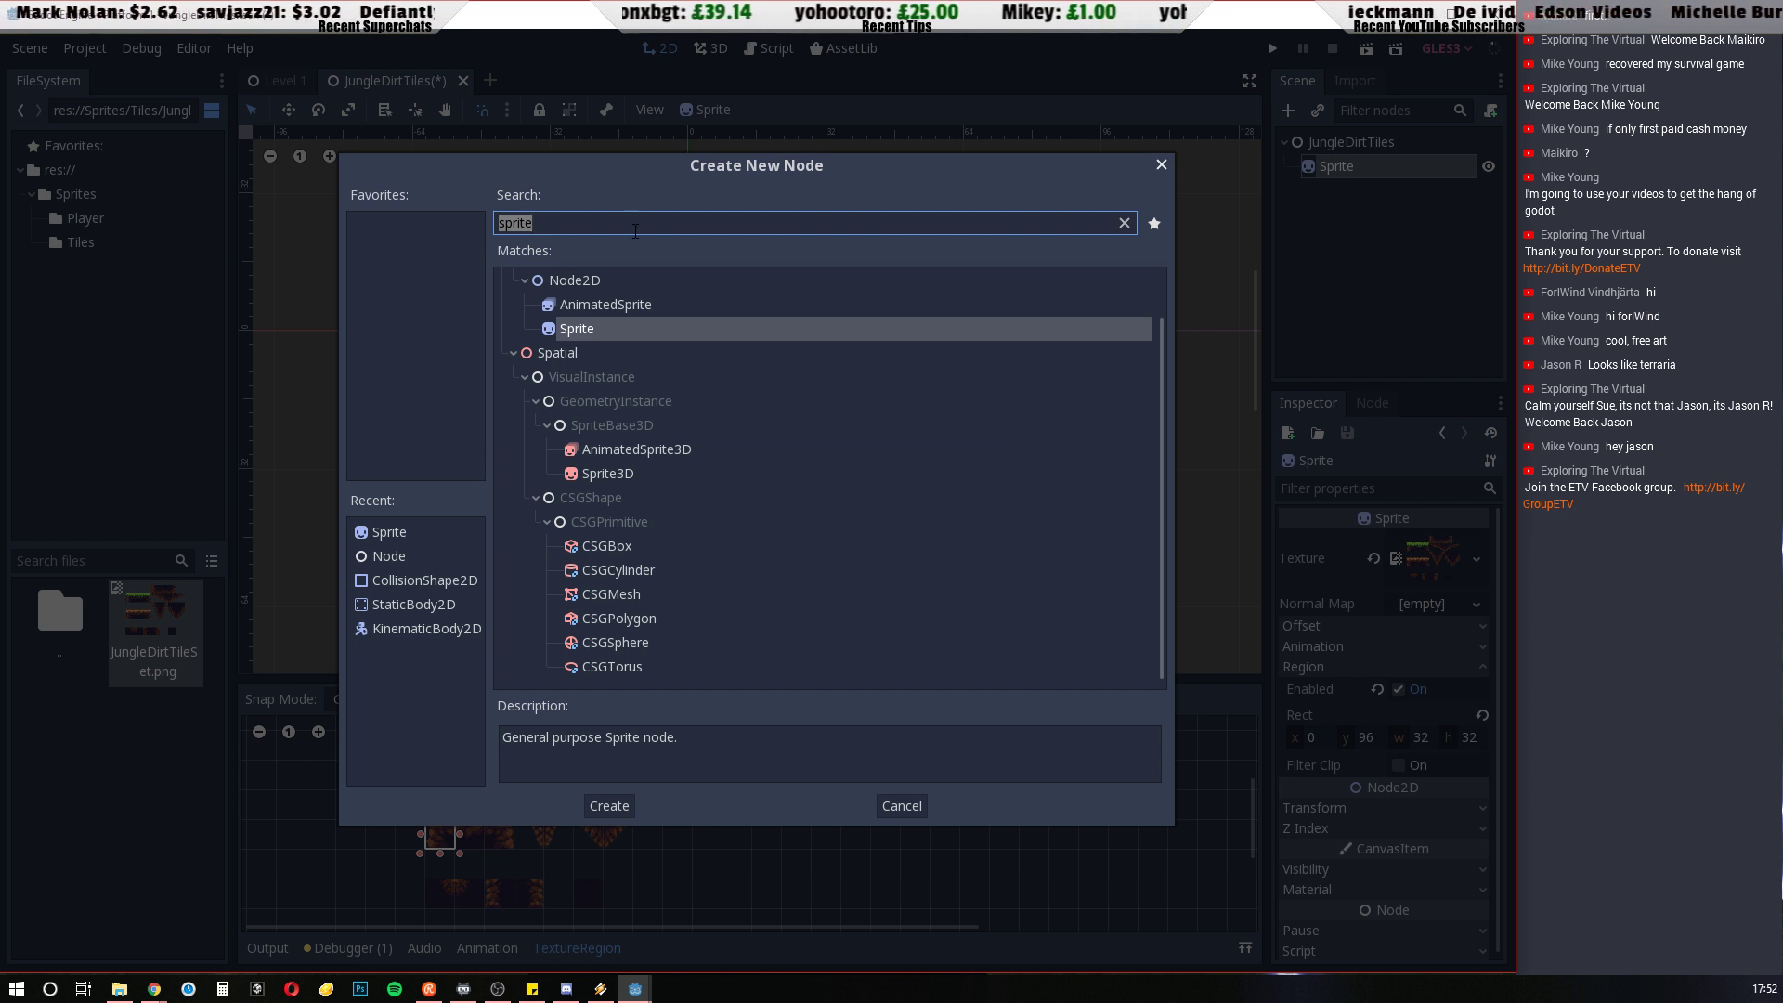
pyautogui.write('coll')
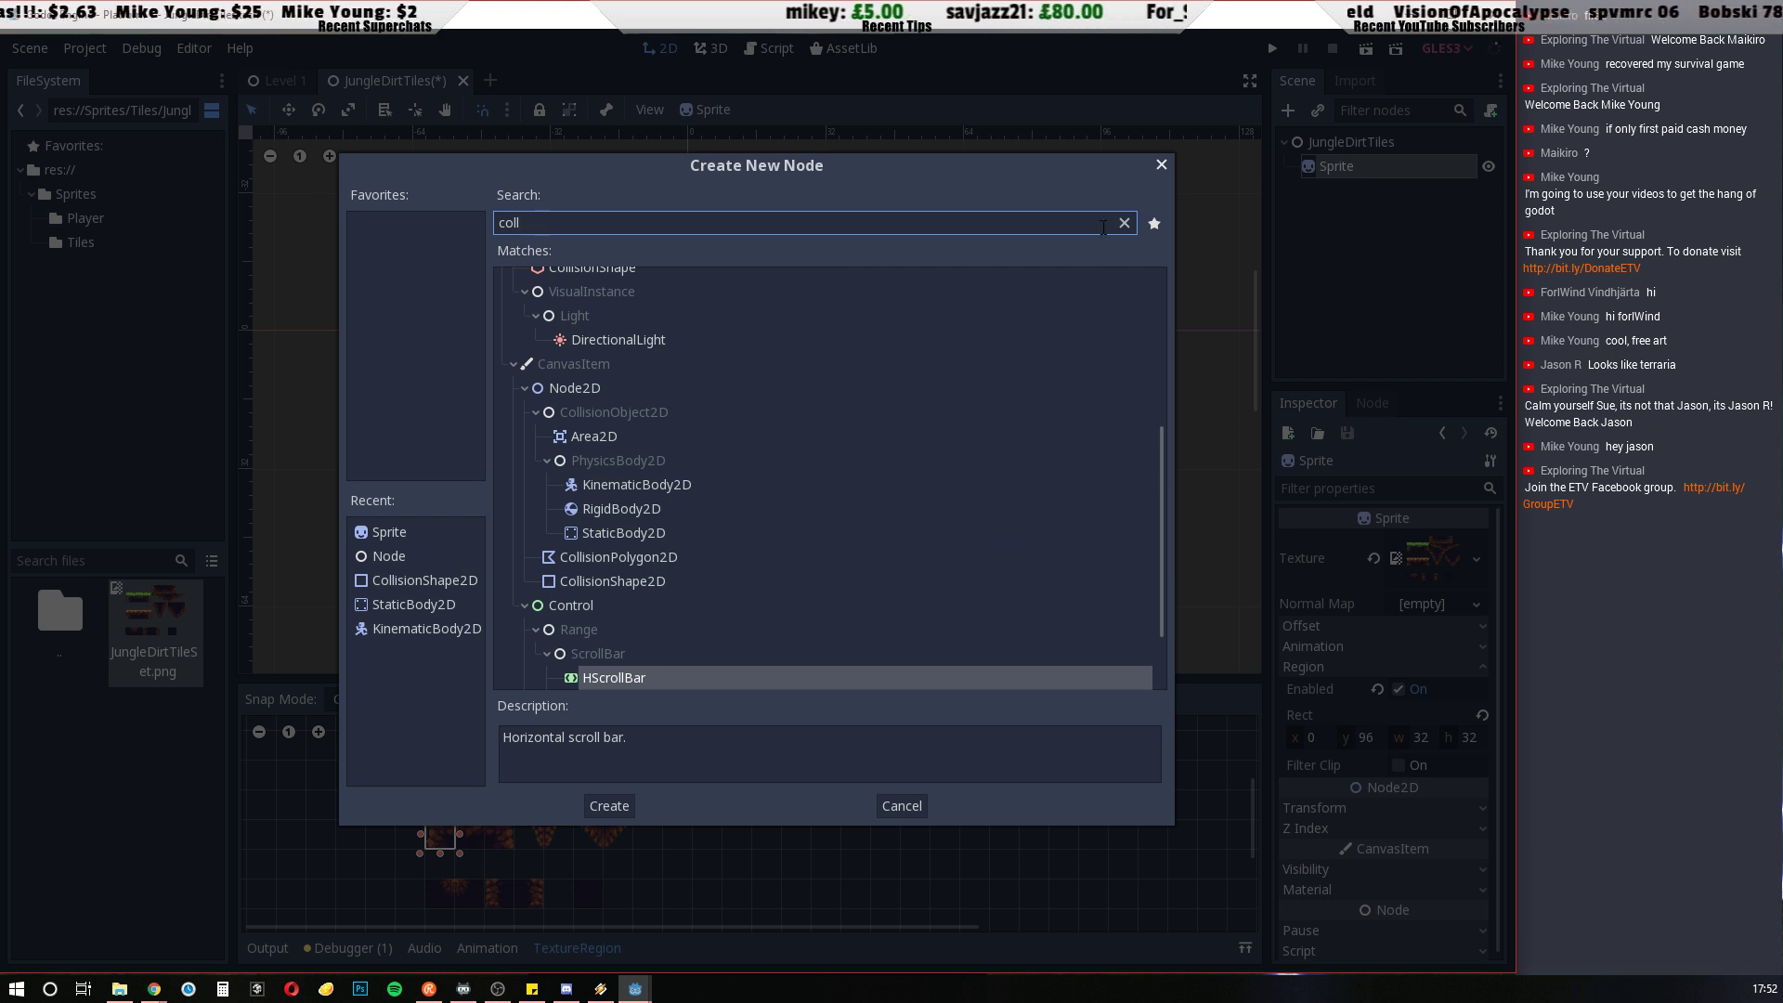
pyautogui.click(1161, 165)
# Examine how the Player's Sprite and CollisionShape2D are nested in the Level 1 scene
pyautogui.click(278, 81)
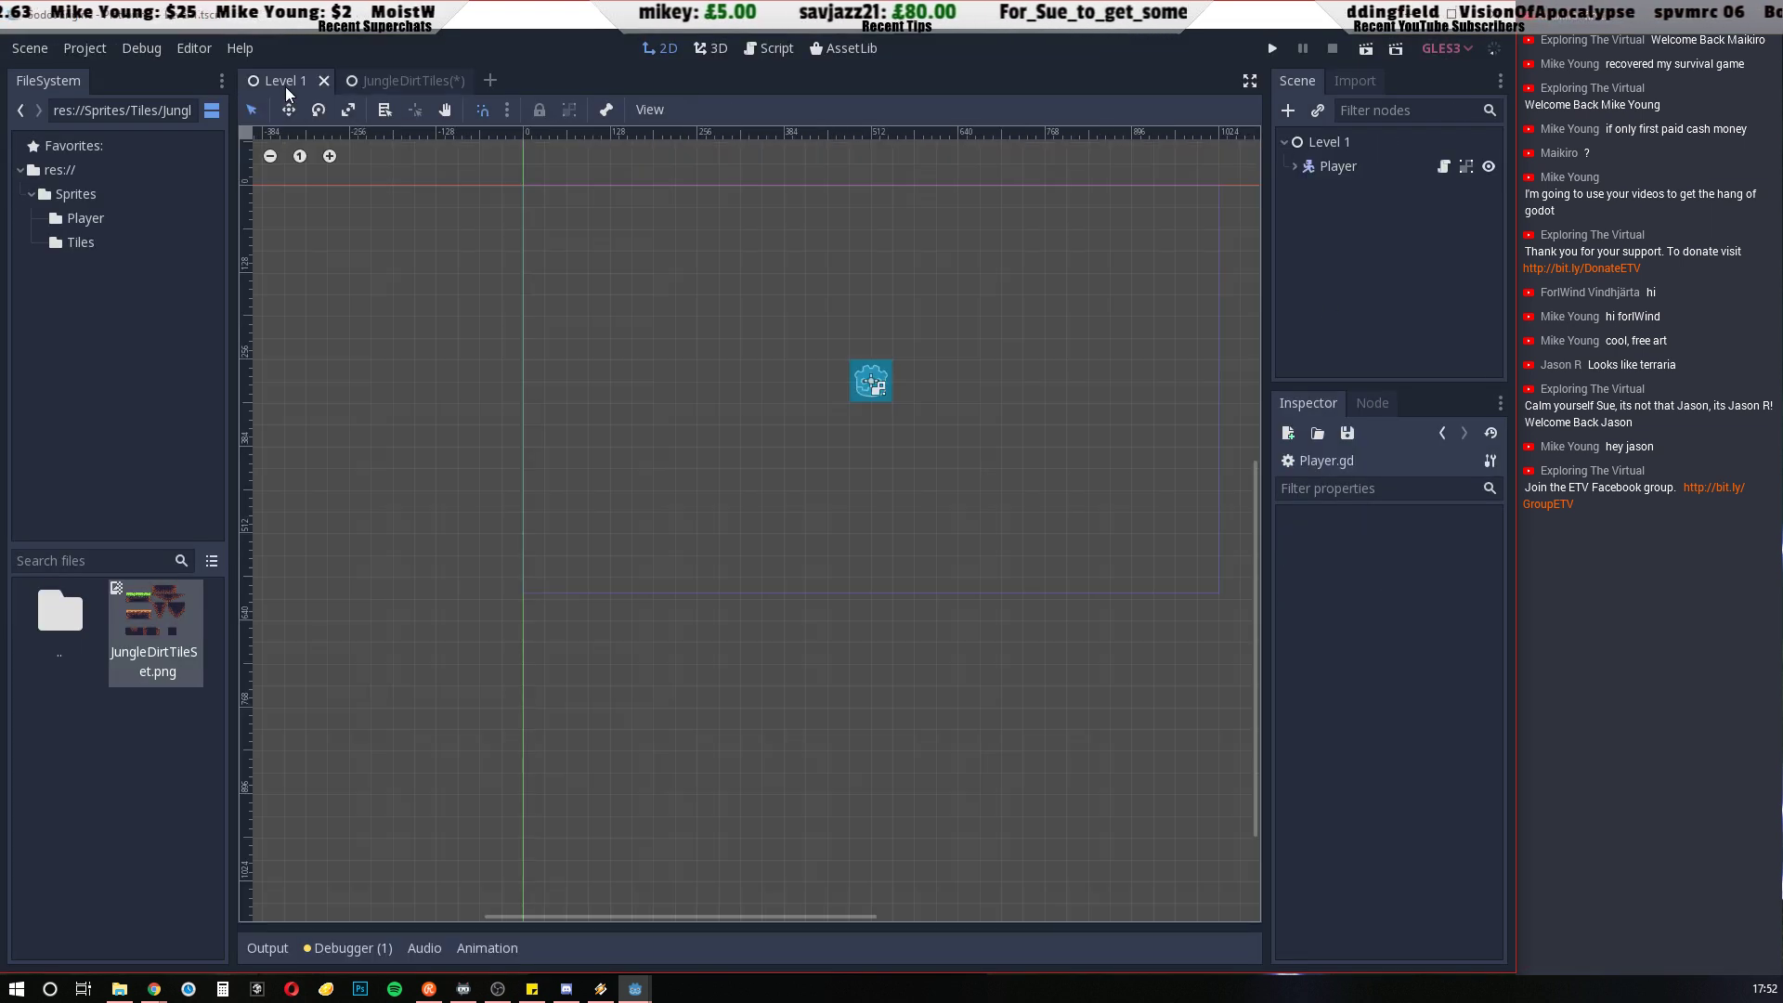
pyautogui.click(1294, 167)
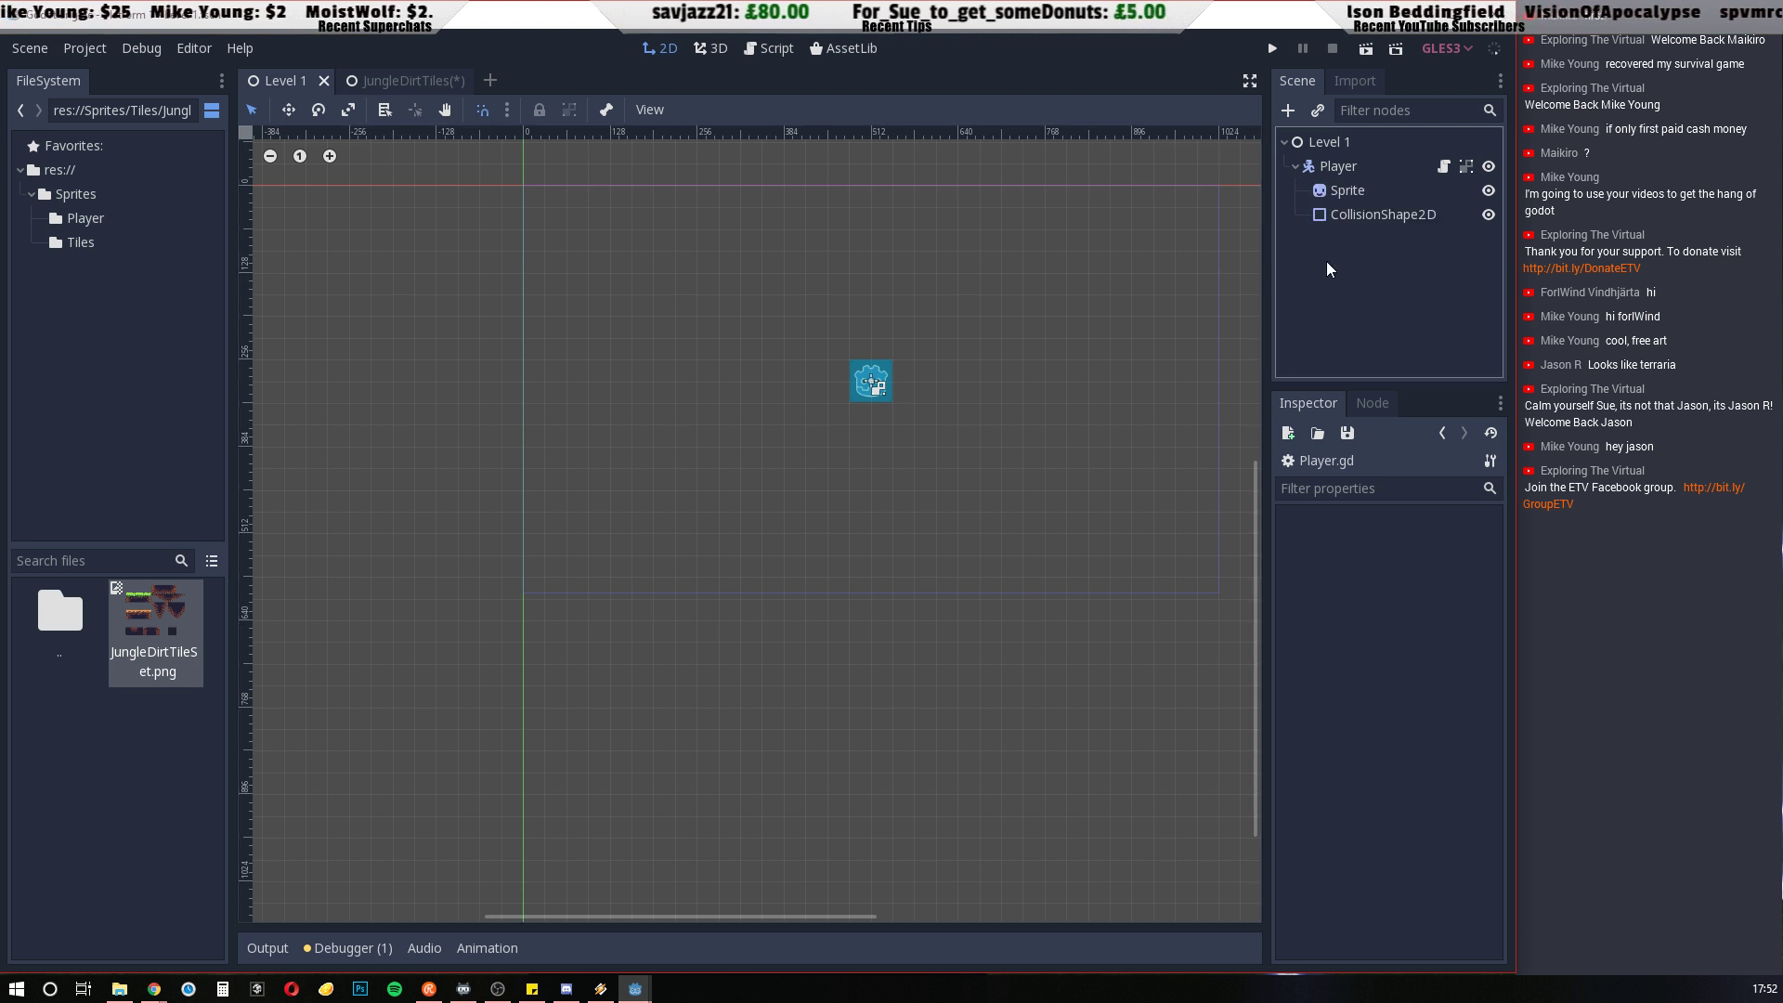
pyautogui.click(1345, 191)
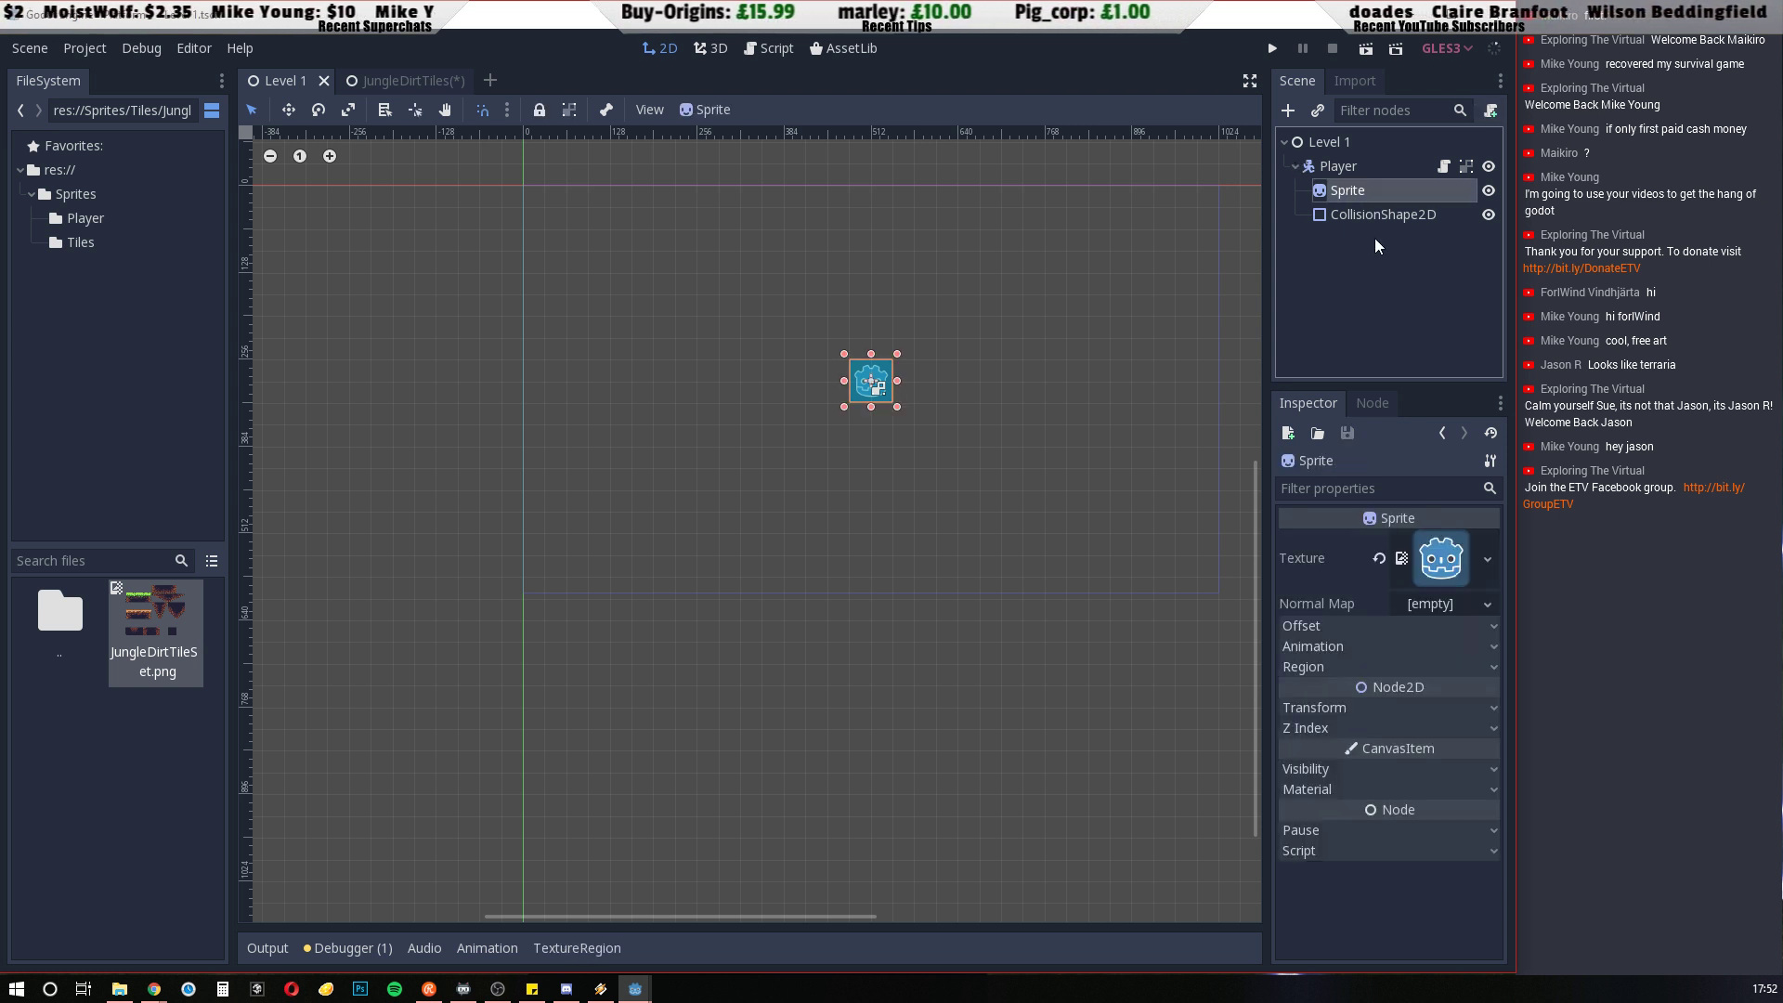
pyautogui.click(1297, 167)
pyautogui.click(1353, 81)
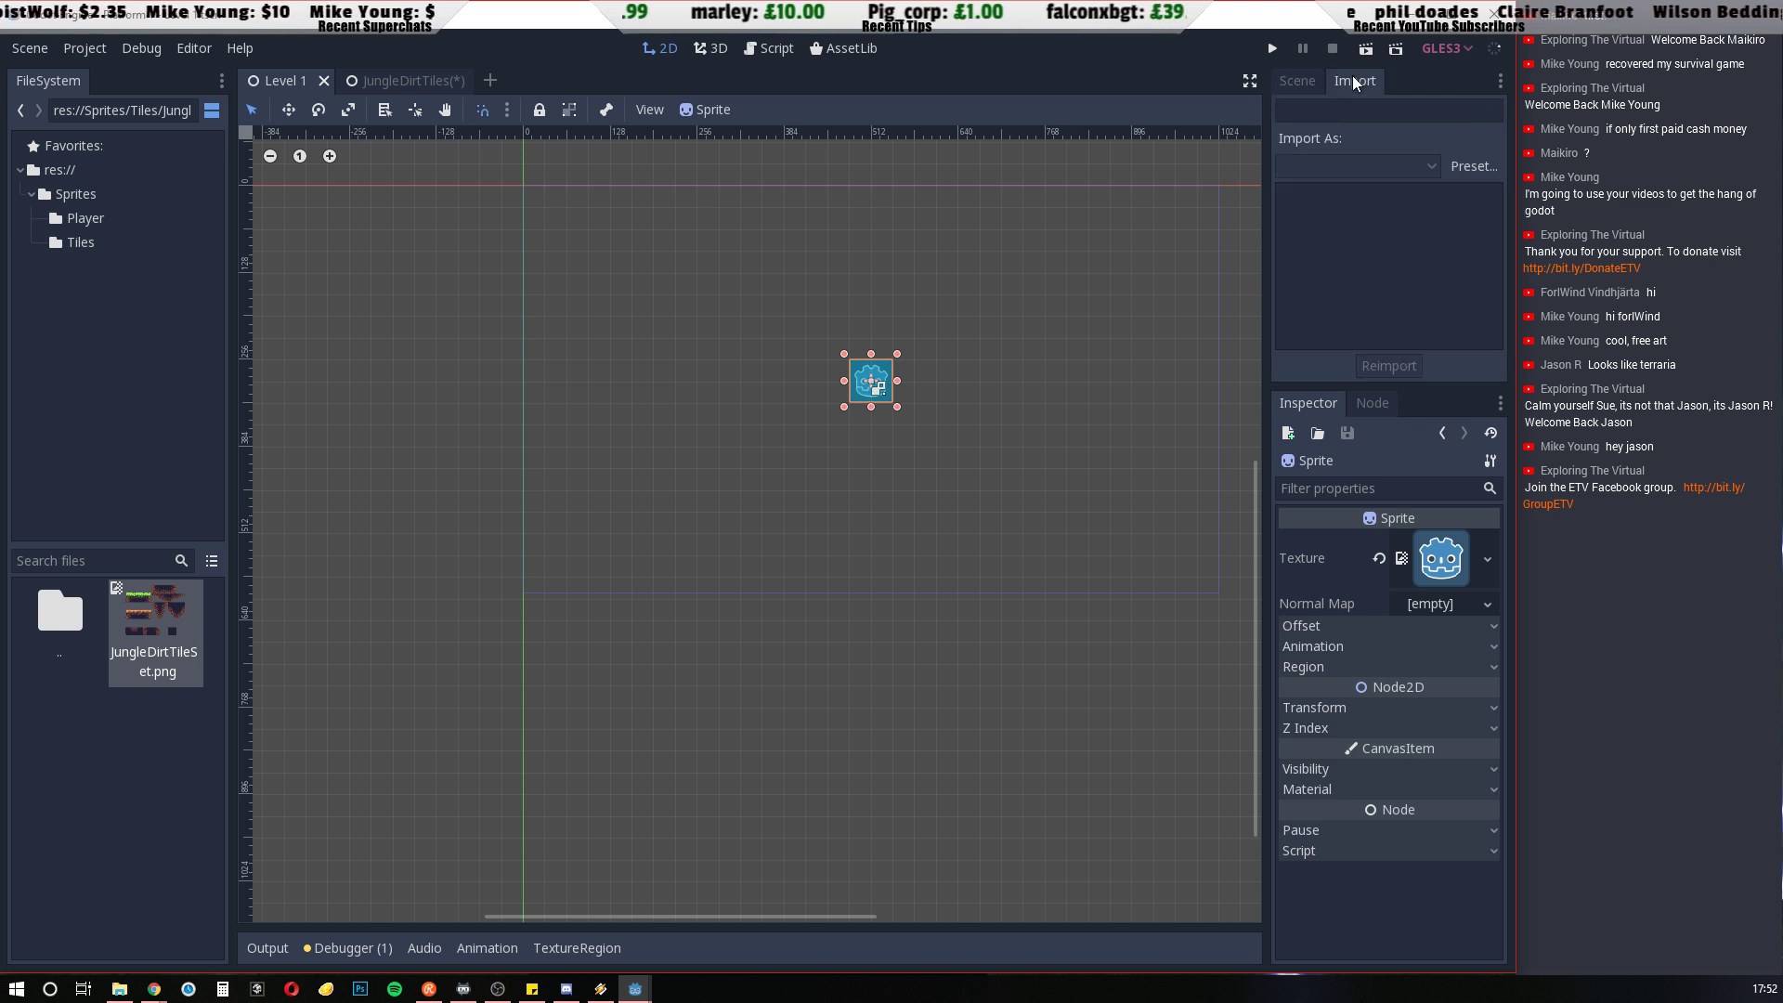
pyautogui.click(1297, 81)
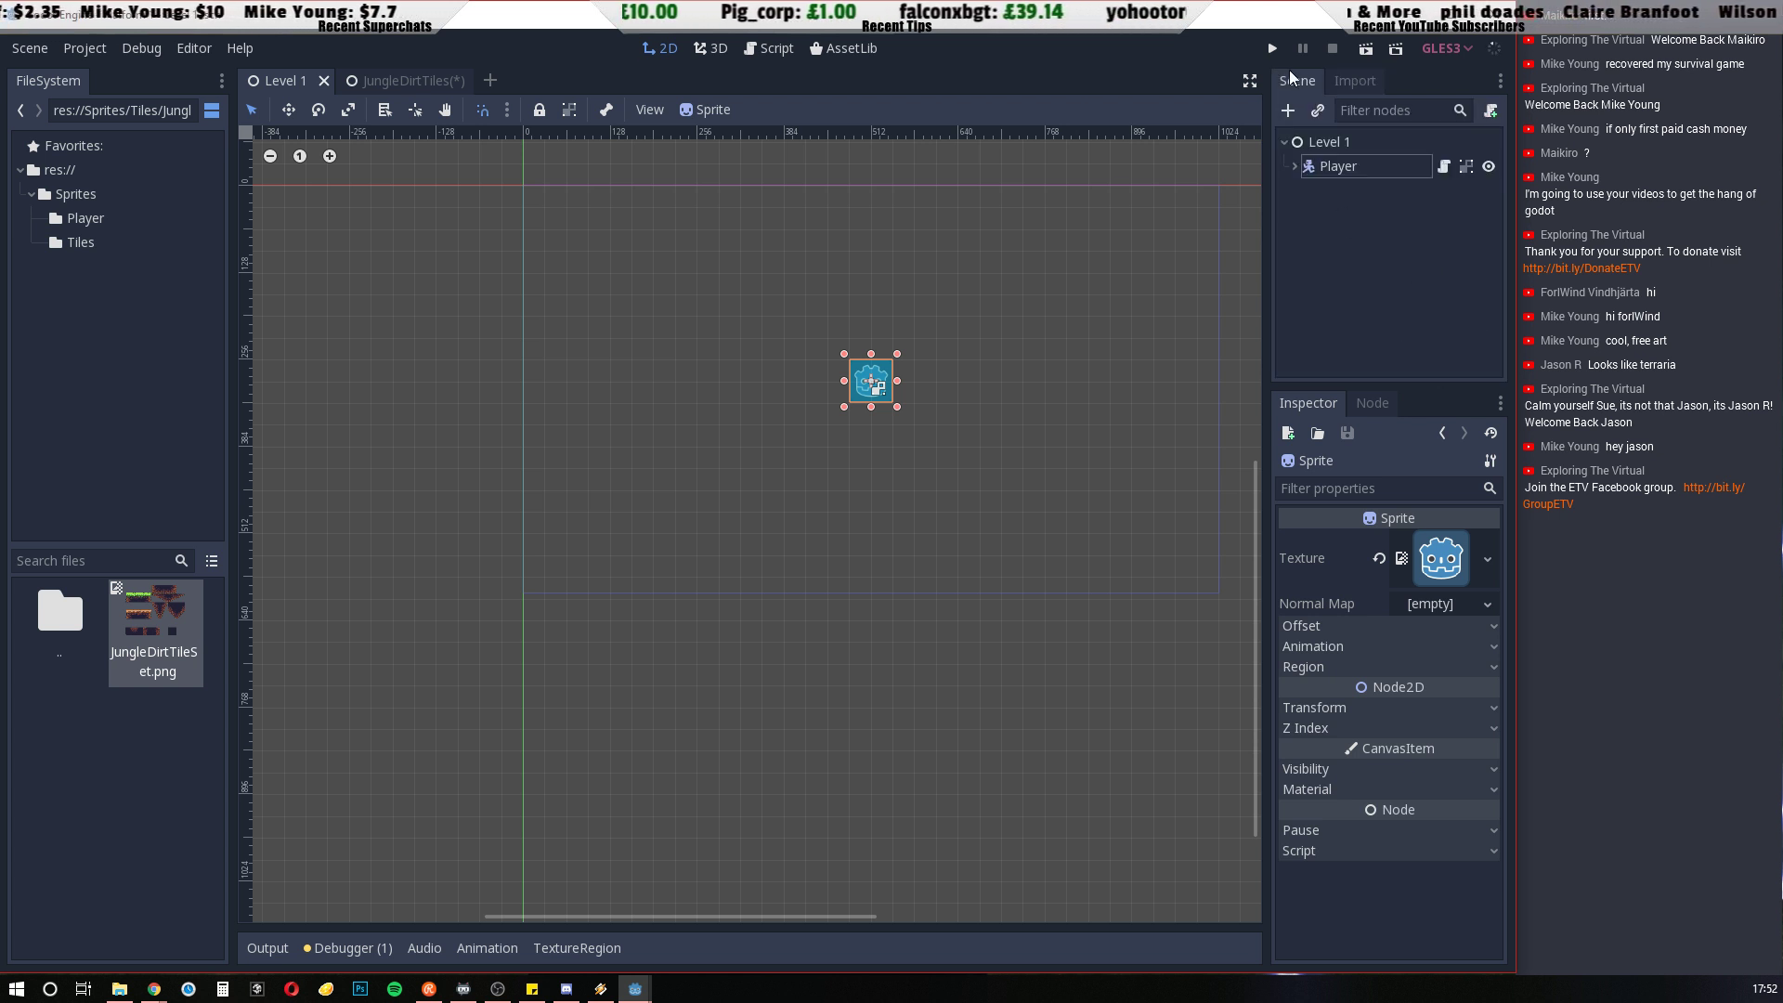
# Add a CollisionShape2D node as a child of the Sprite in the JungleDirtTiles scene
pyautogui.click(398, 74)
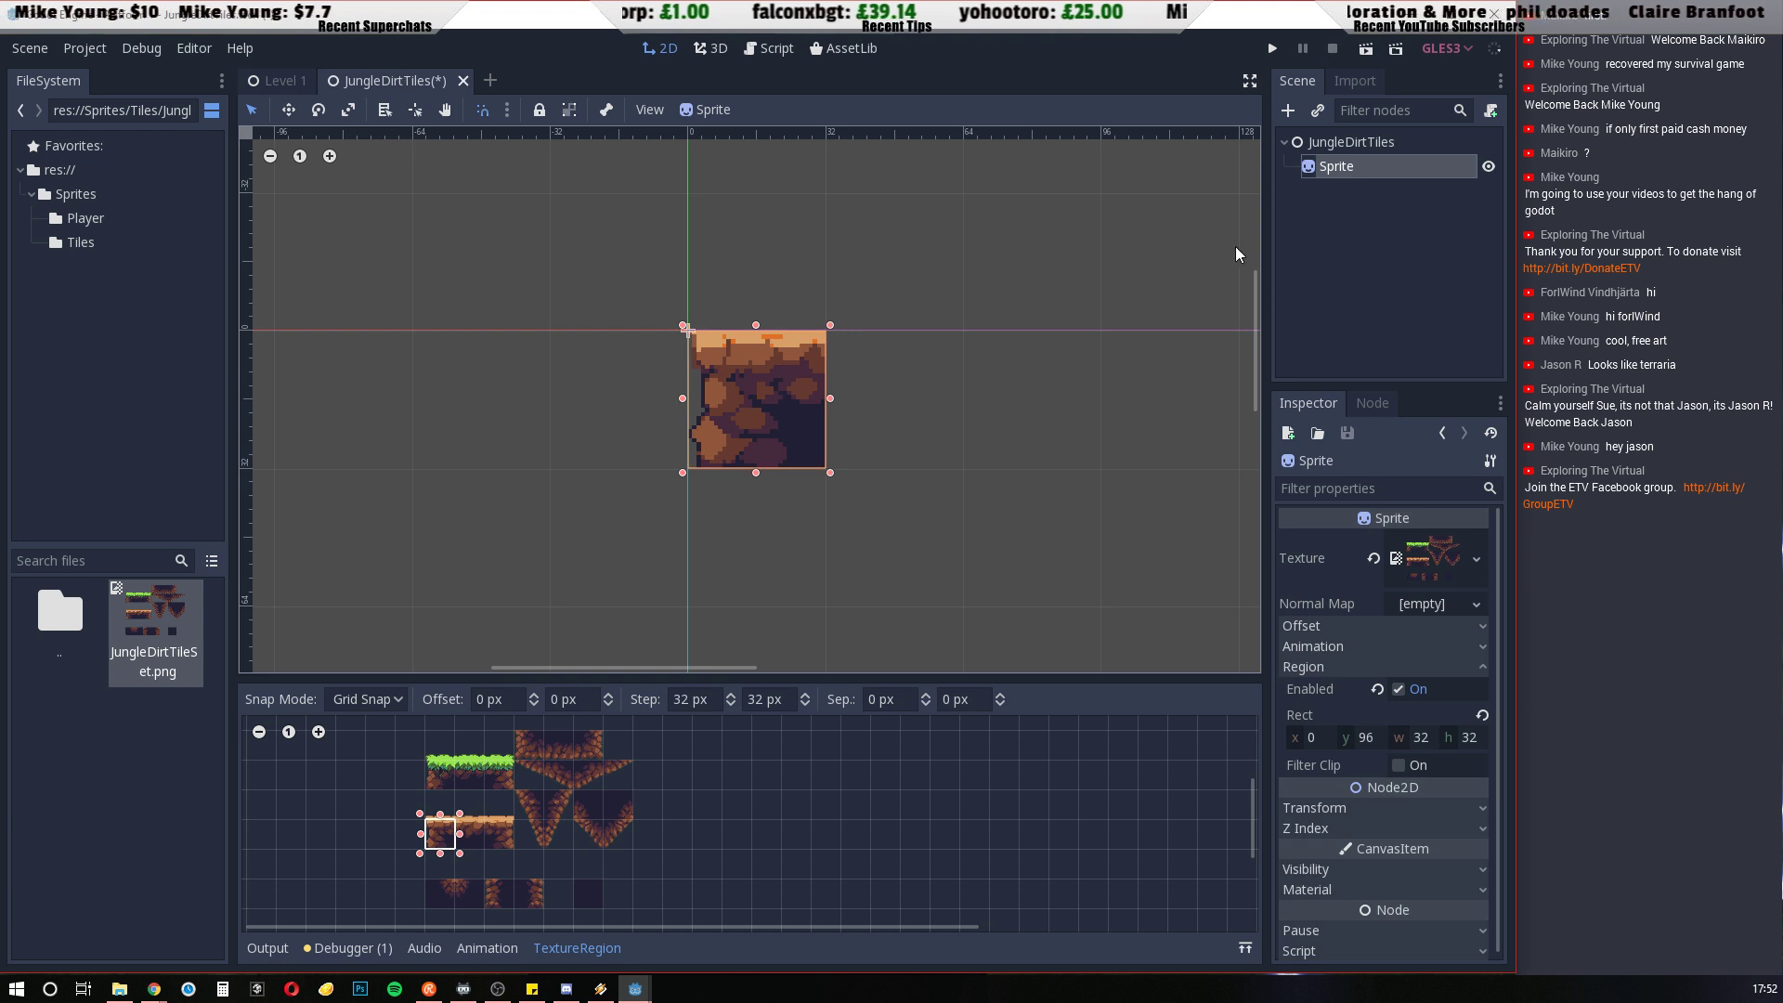
pyautogui.click(1287, 110)
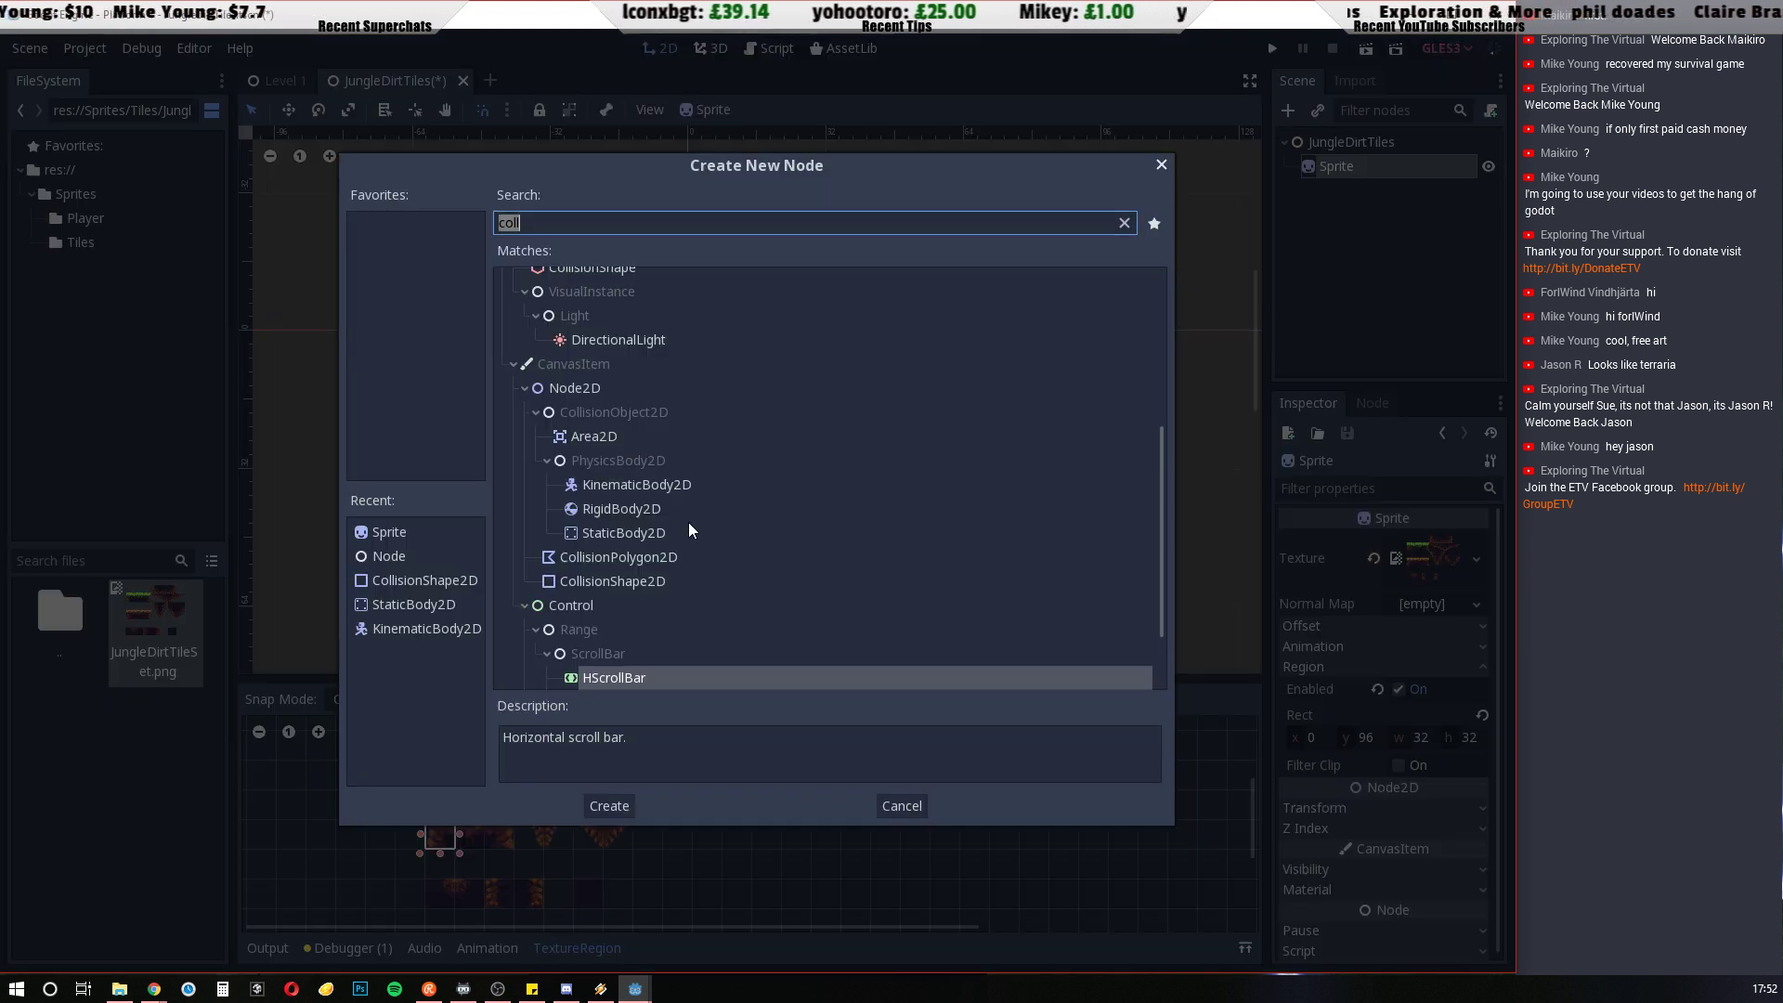
pyautogui.click(609, 582)
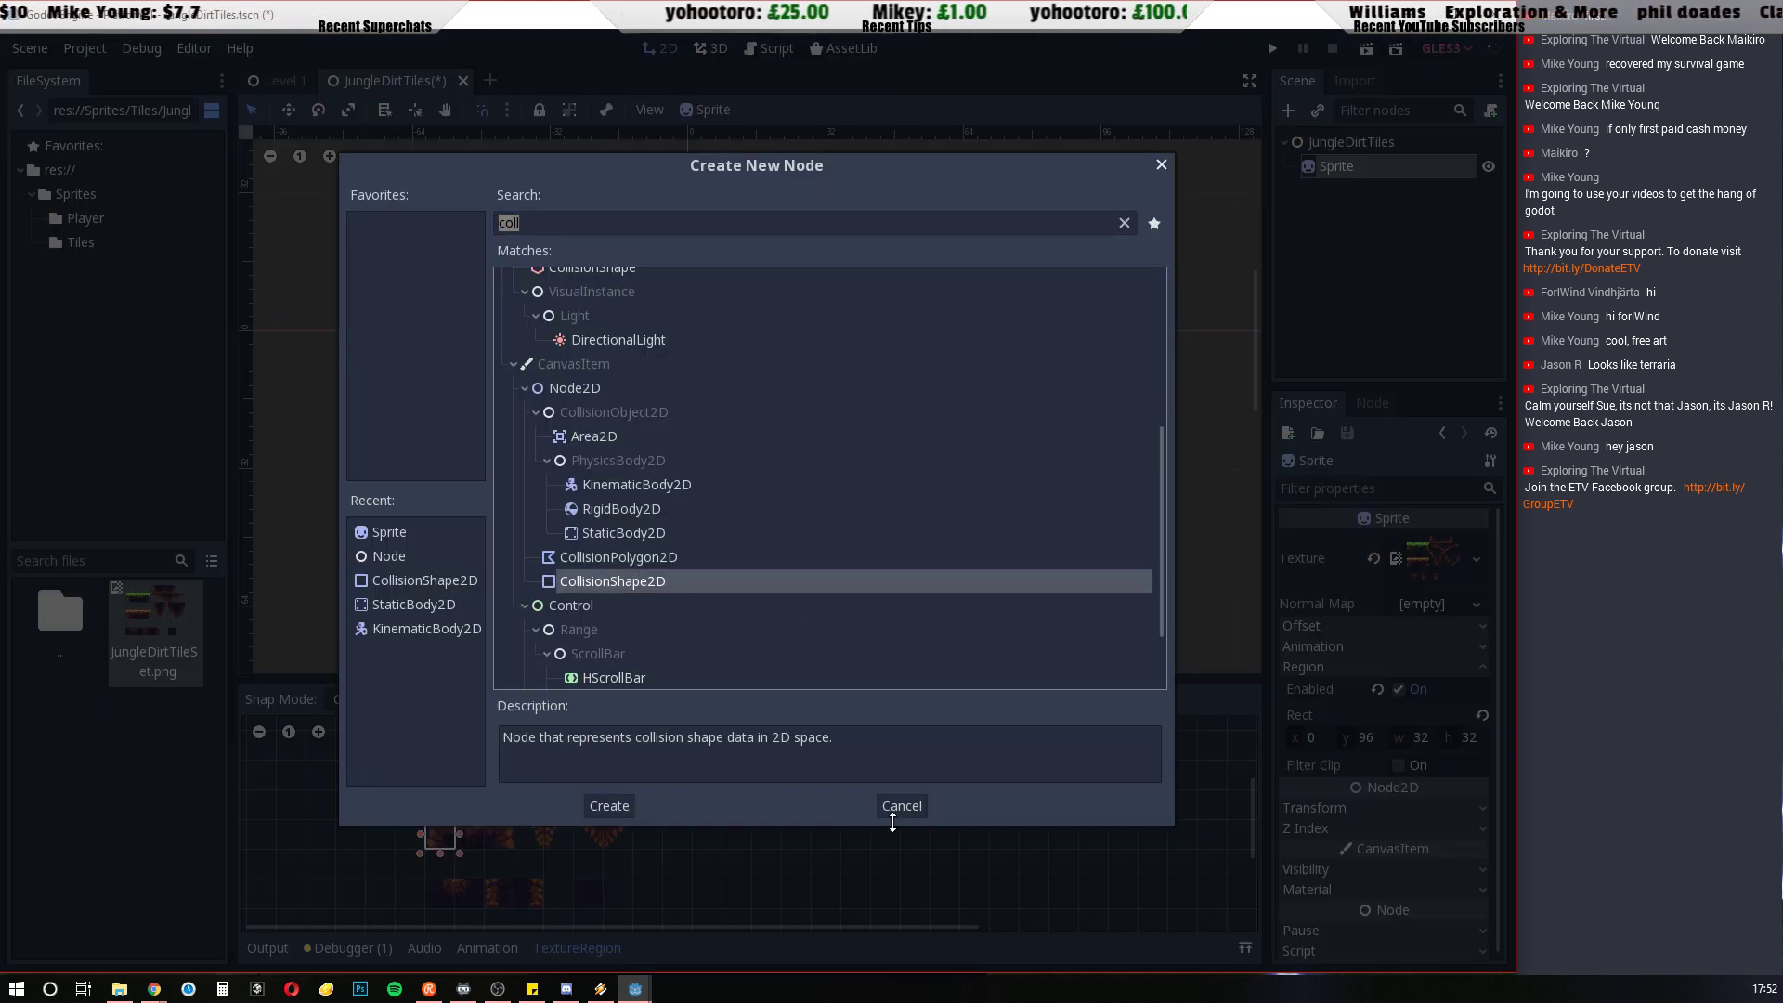
pyautogui.click(600, 804)
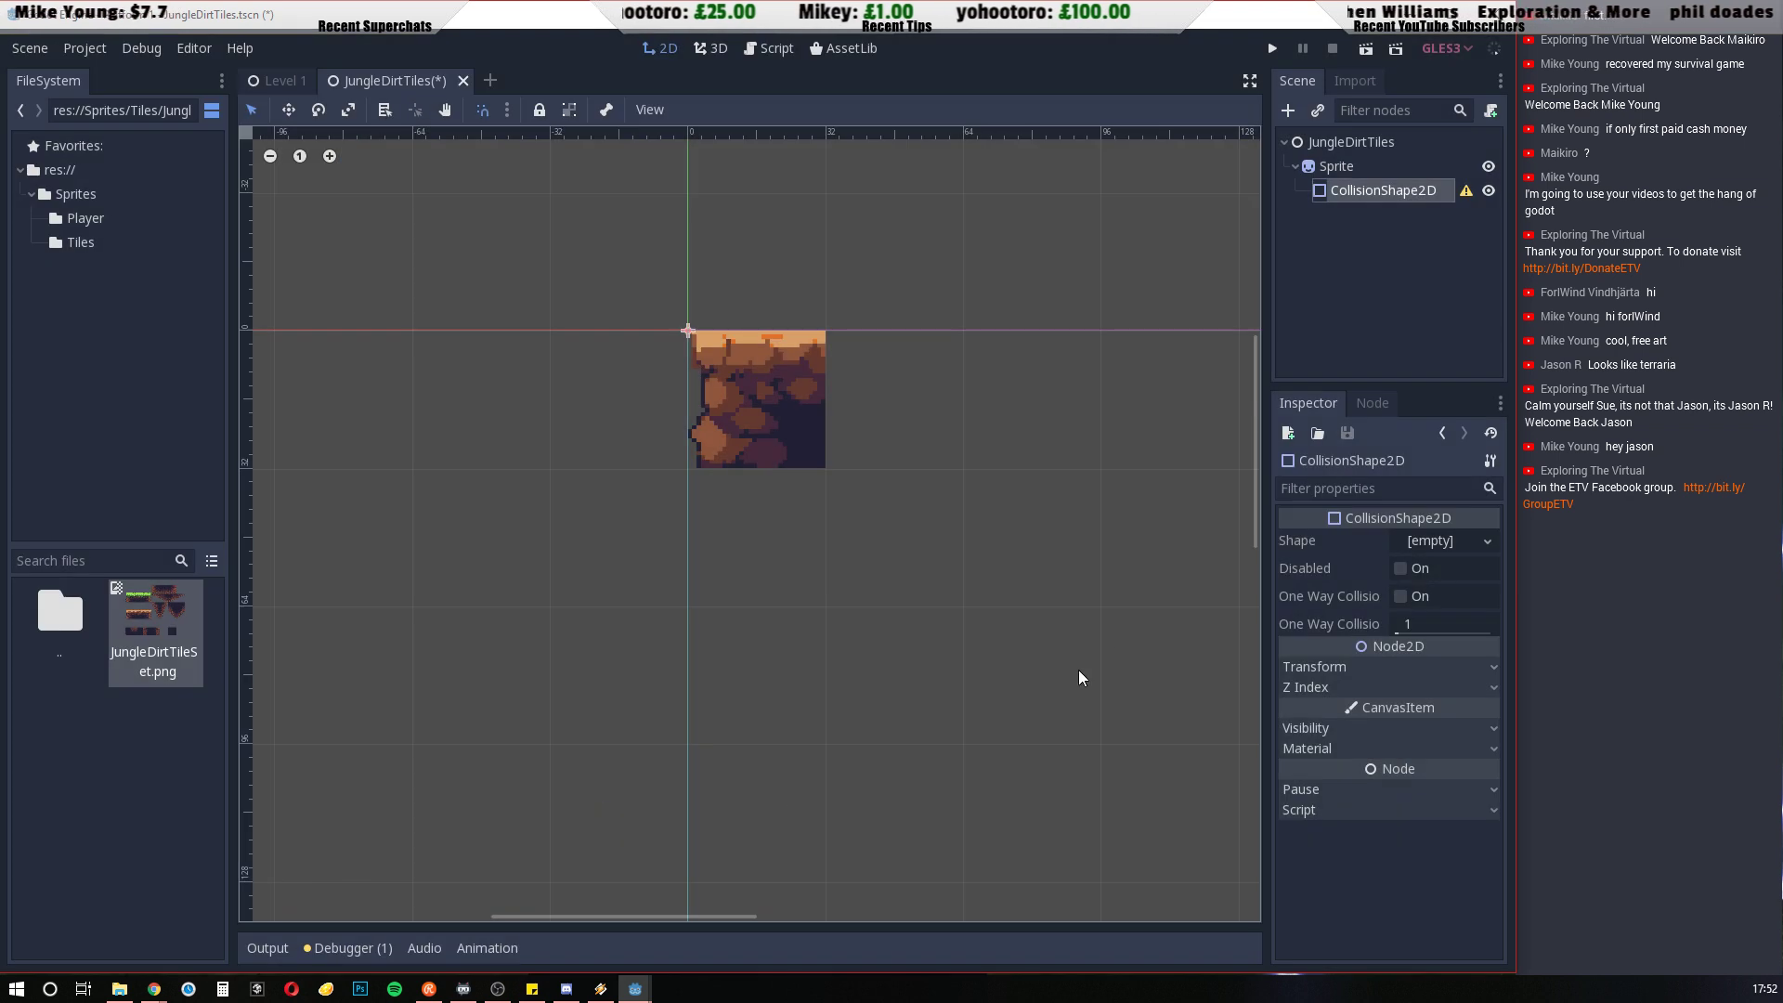
# Assign a new RectangleShape2D as the shape of the Sprite's CollisionShape2D
pyautogui.click(1340, 301)
pyautogui.click(1370, 192)
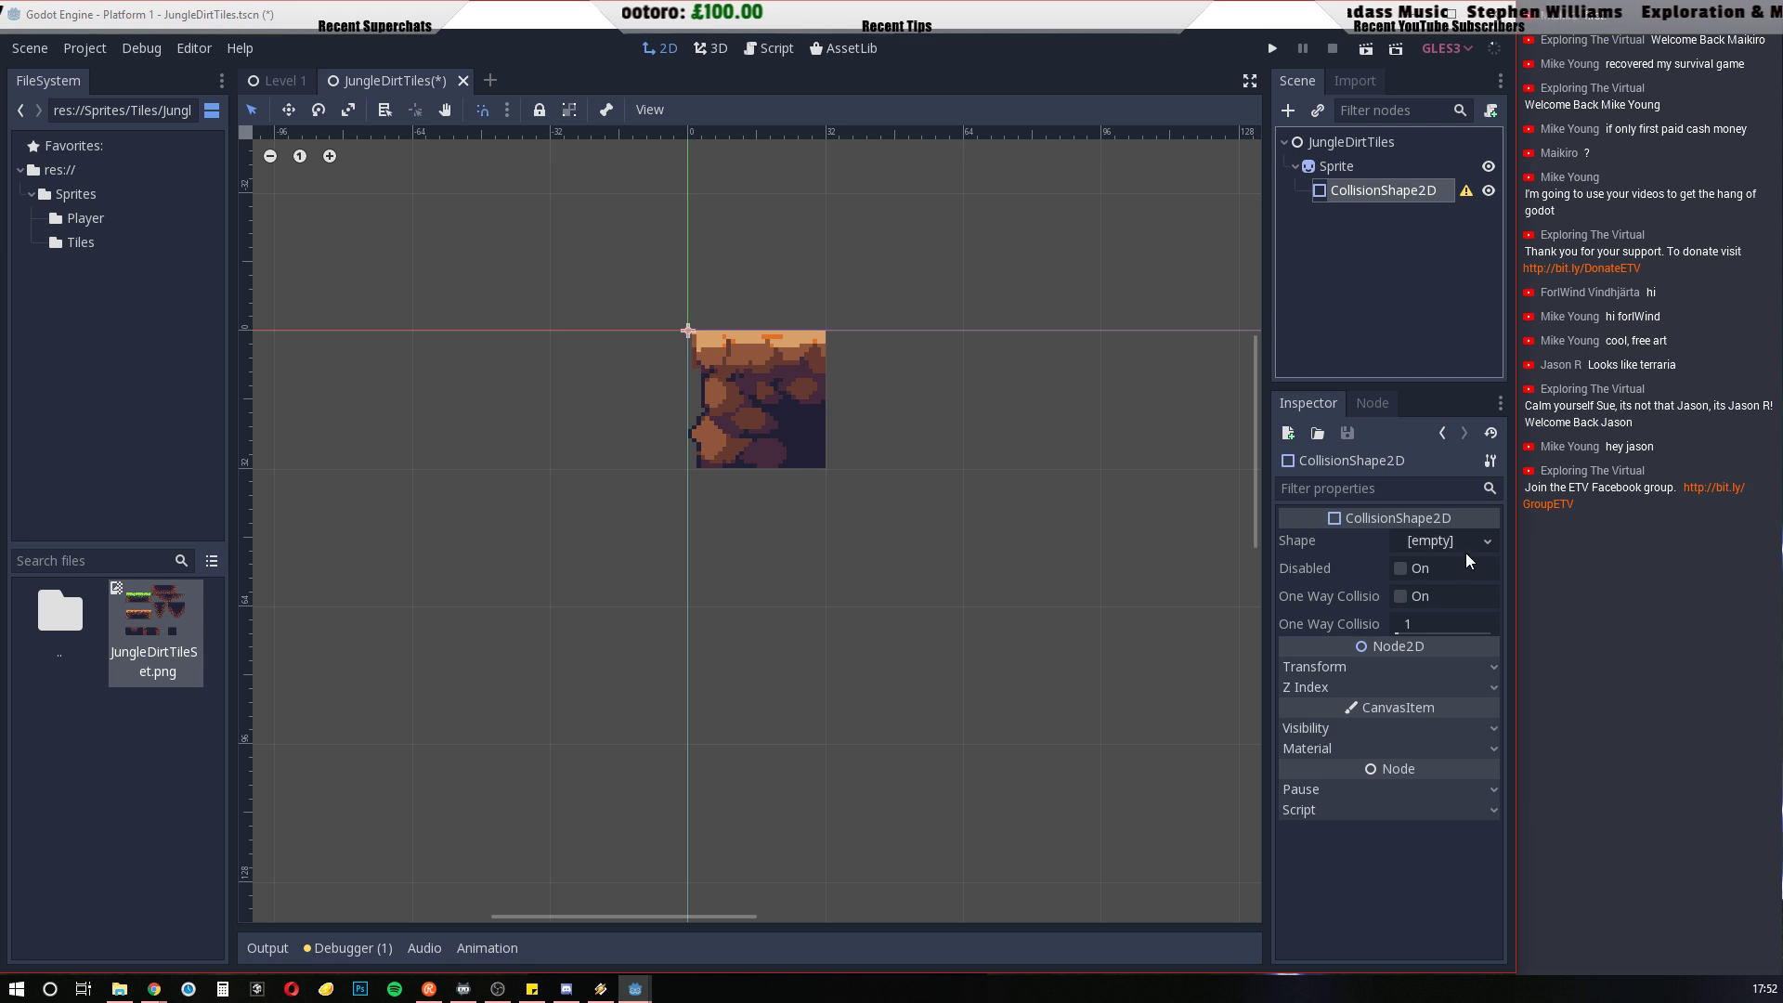
pyautogui.click(1487, 543)
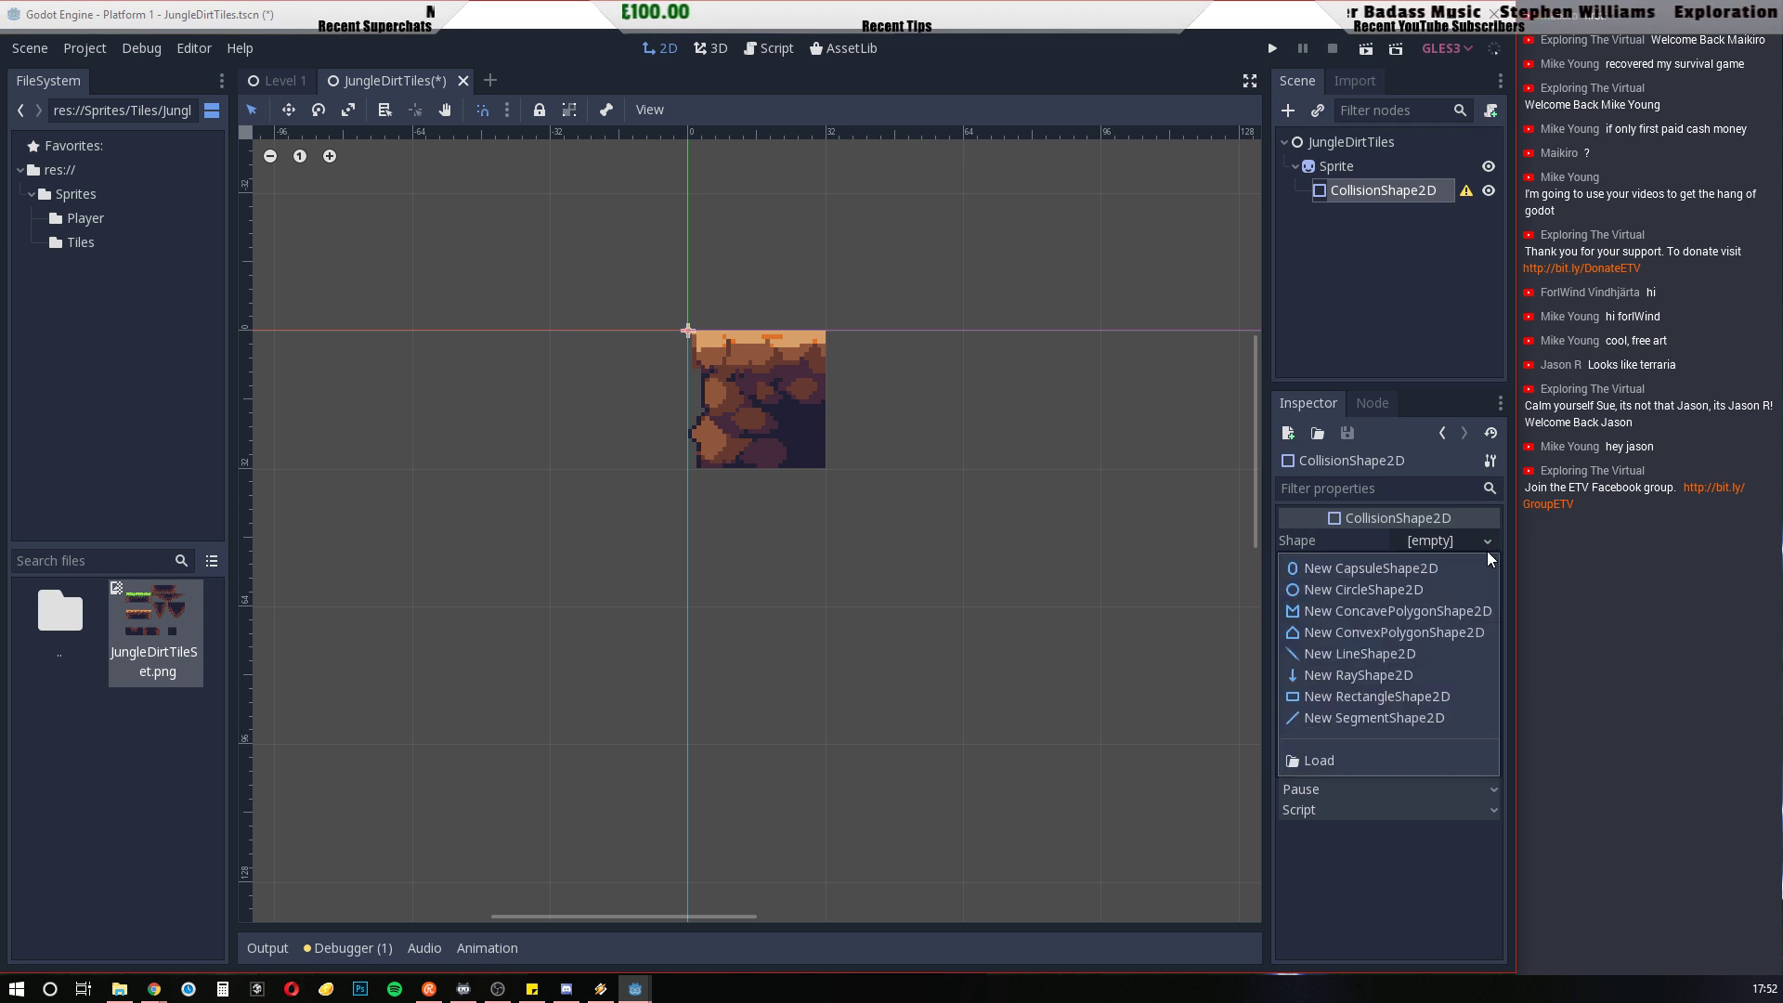
pyautogui.click(1372, 697)
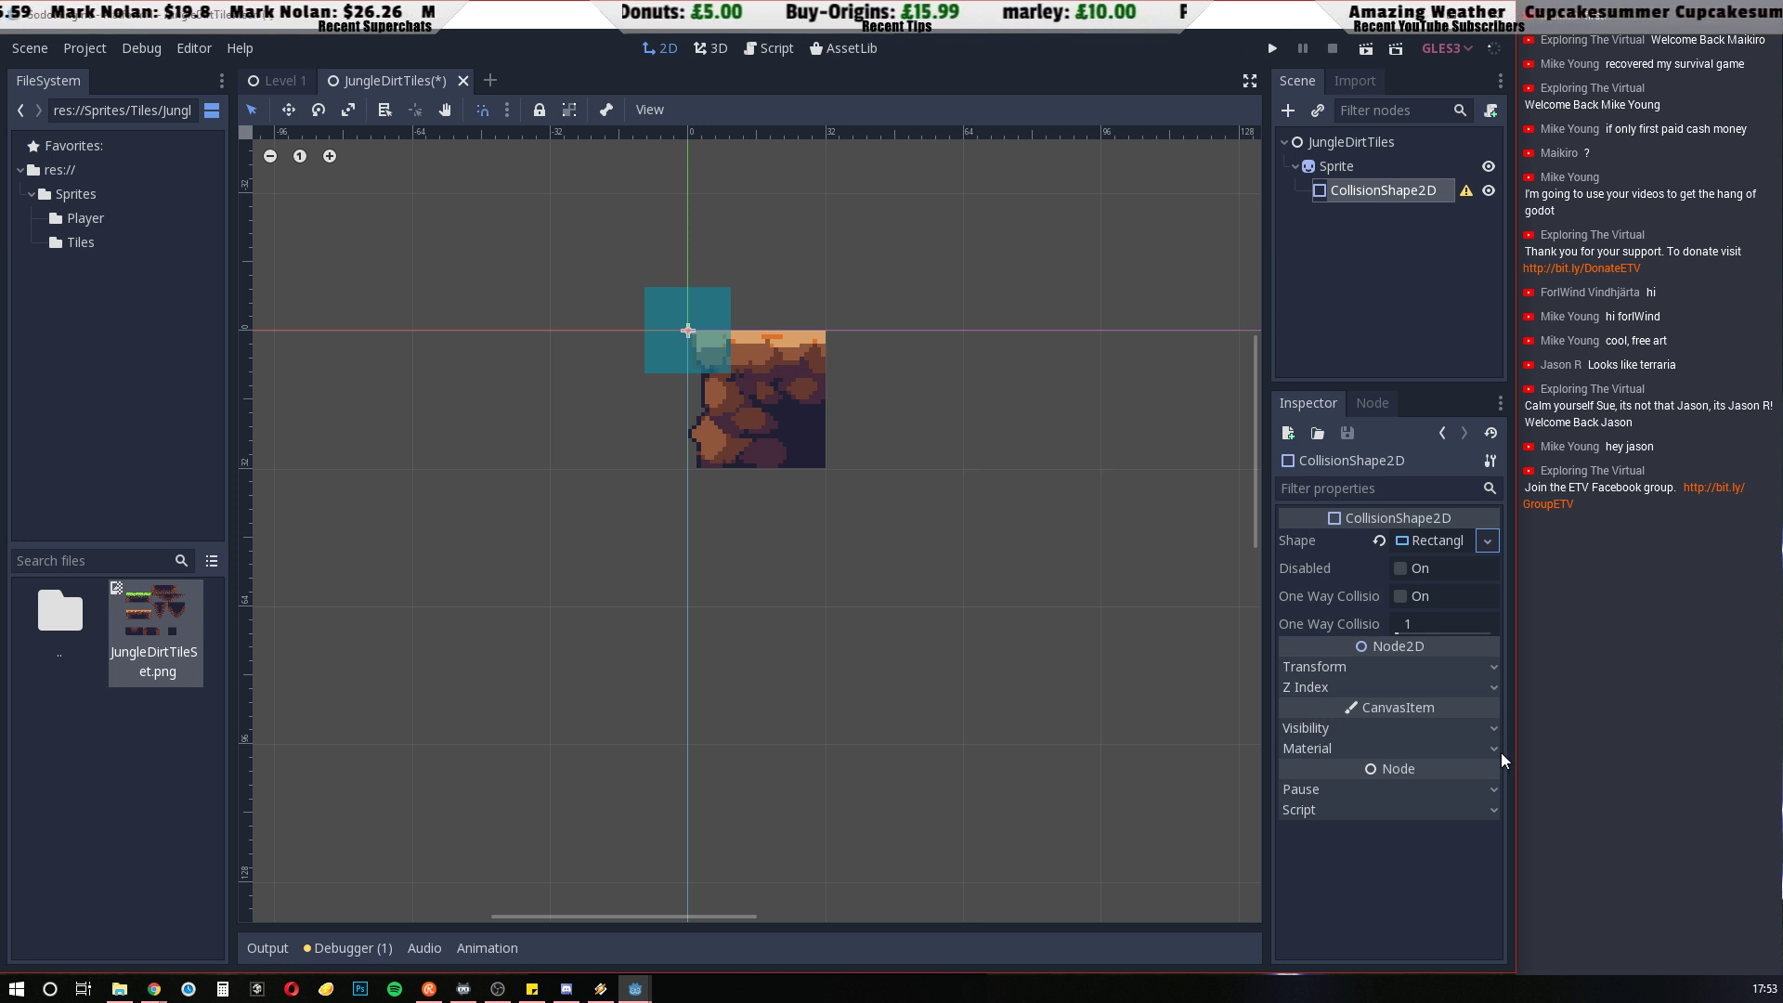
# Open the rectangle shape's properties and set its extents to x 0, y 0
pyautogui.click(1429, 542)
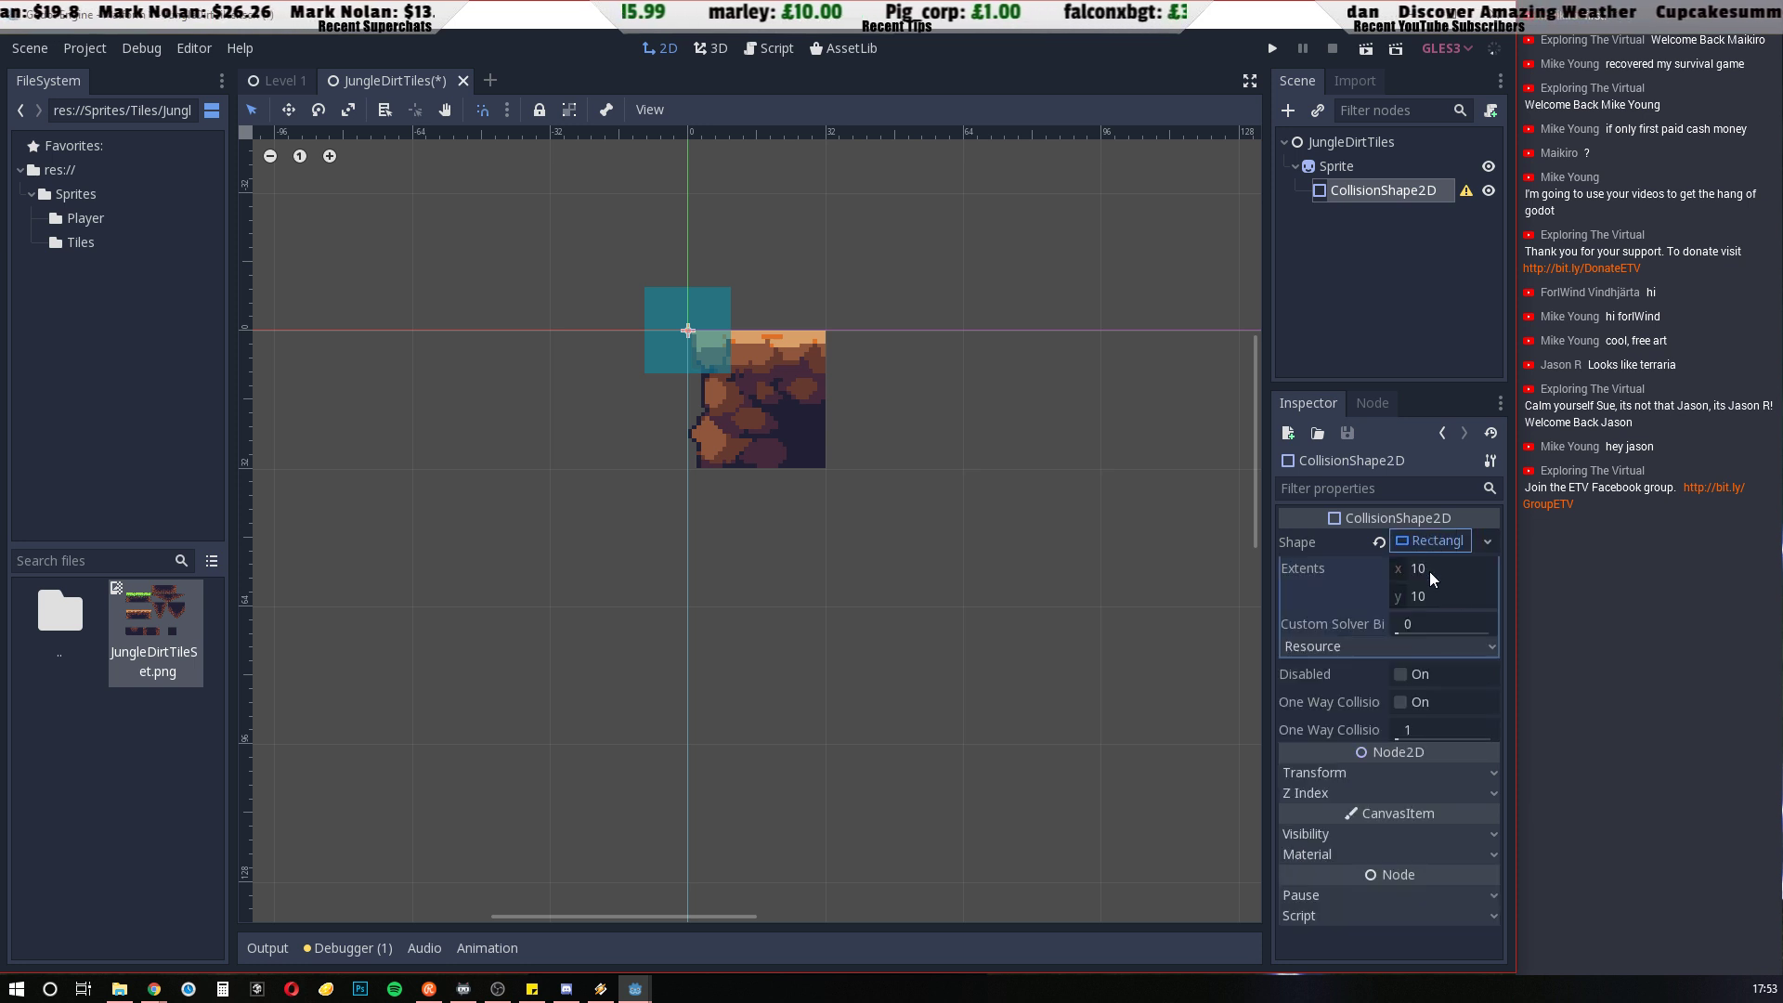
pyautogui.moveTo(1429, 571)
pyautogui.mouseDown()
pyautogui.moveTo(1451, 567)
pyautogui.moveTo(1404, 567)
pyautogui.mouseUp()
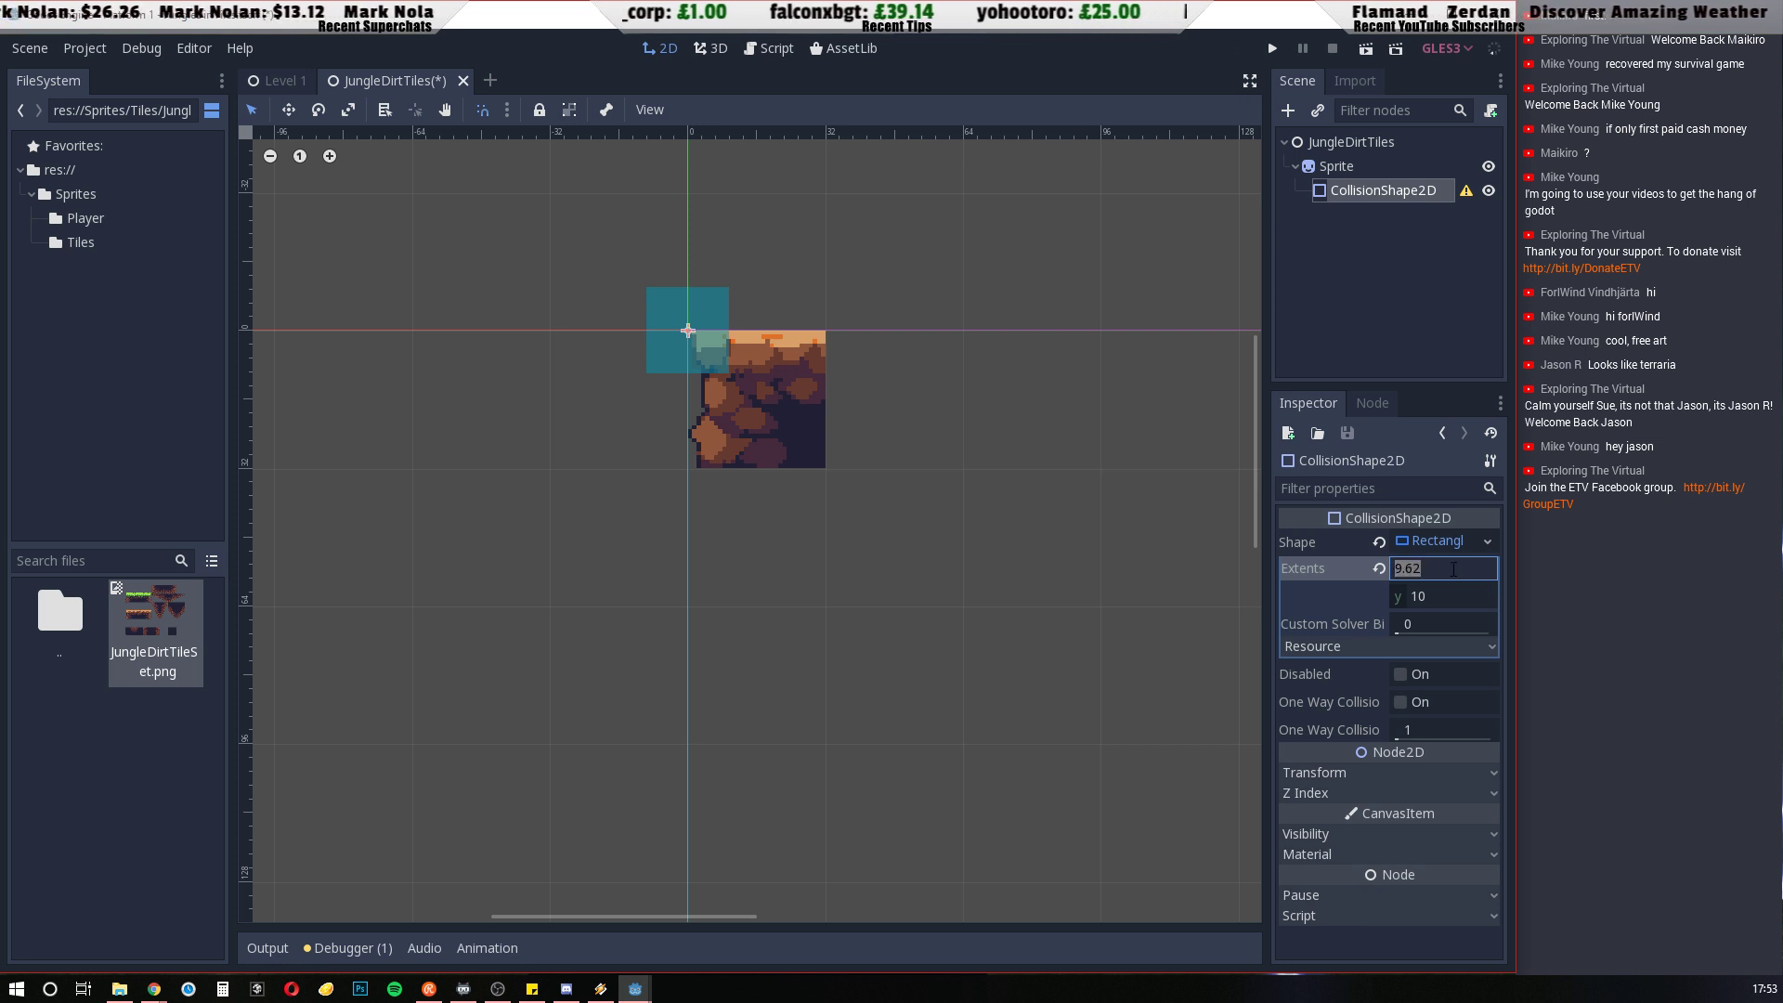
pyautogui.write('0')
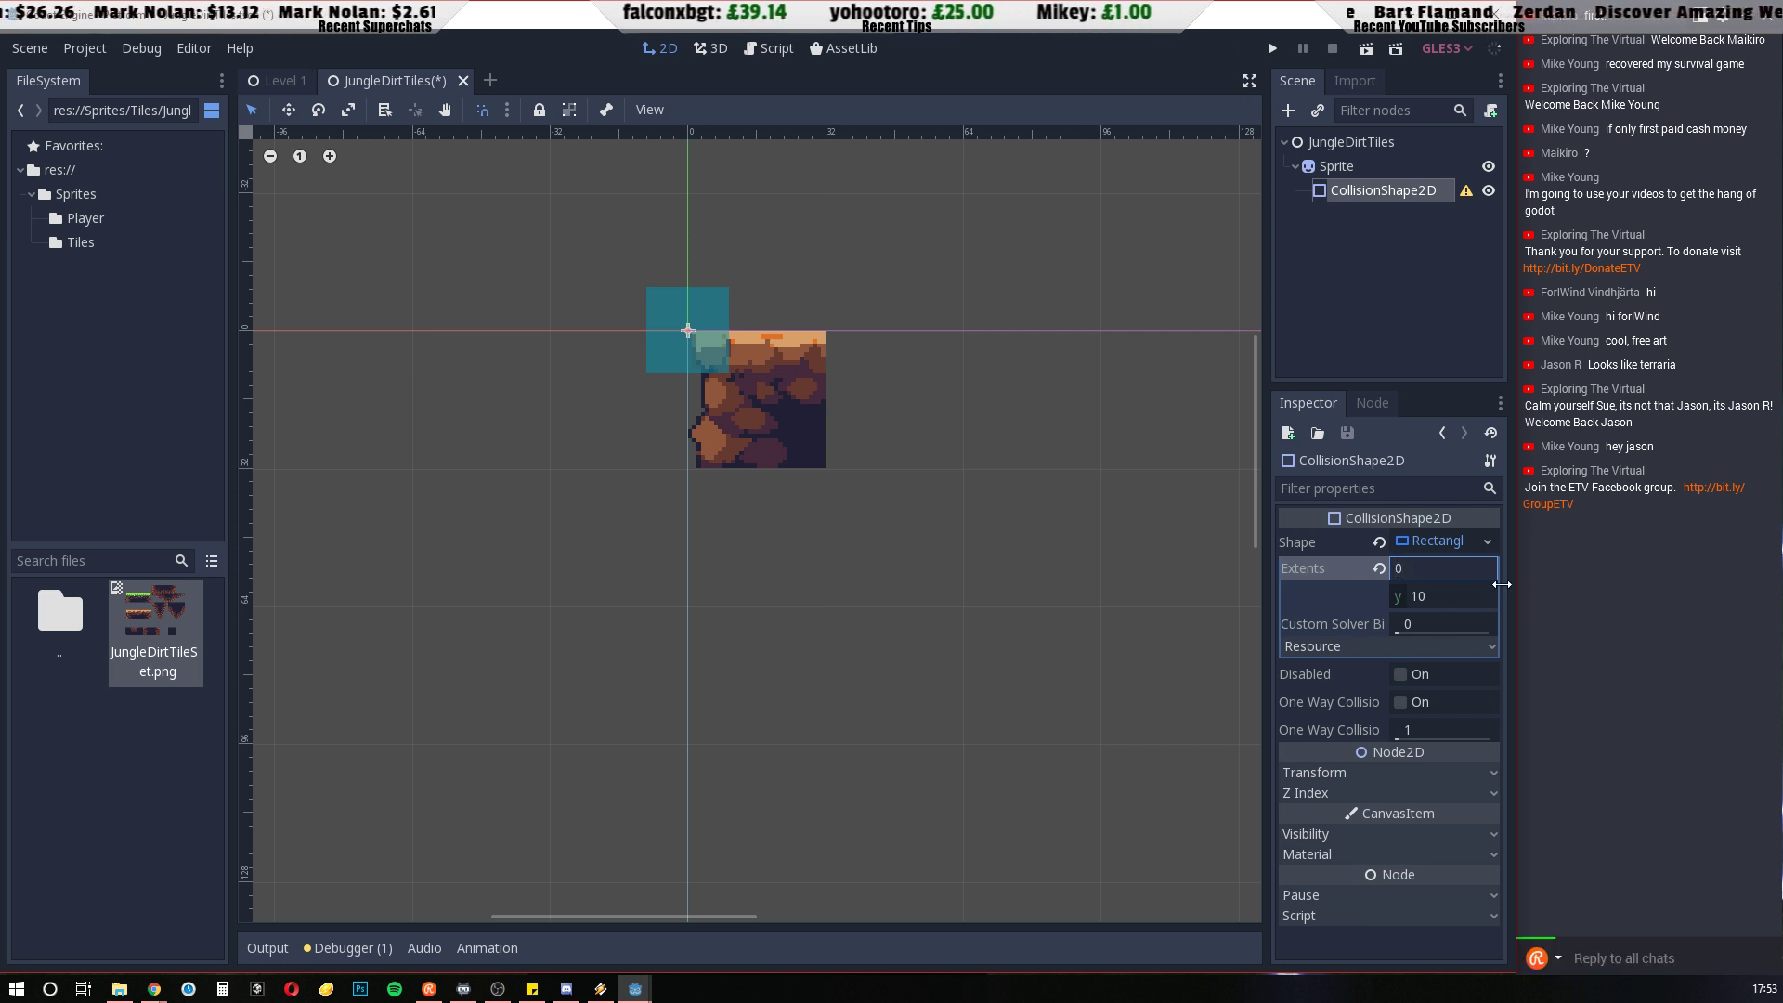
pyautogui.press('Return')
pyautogui.write('0')
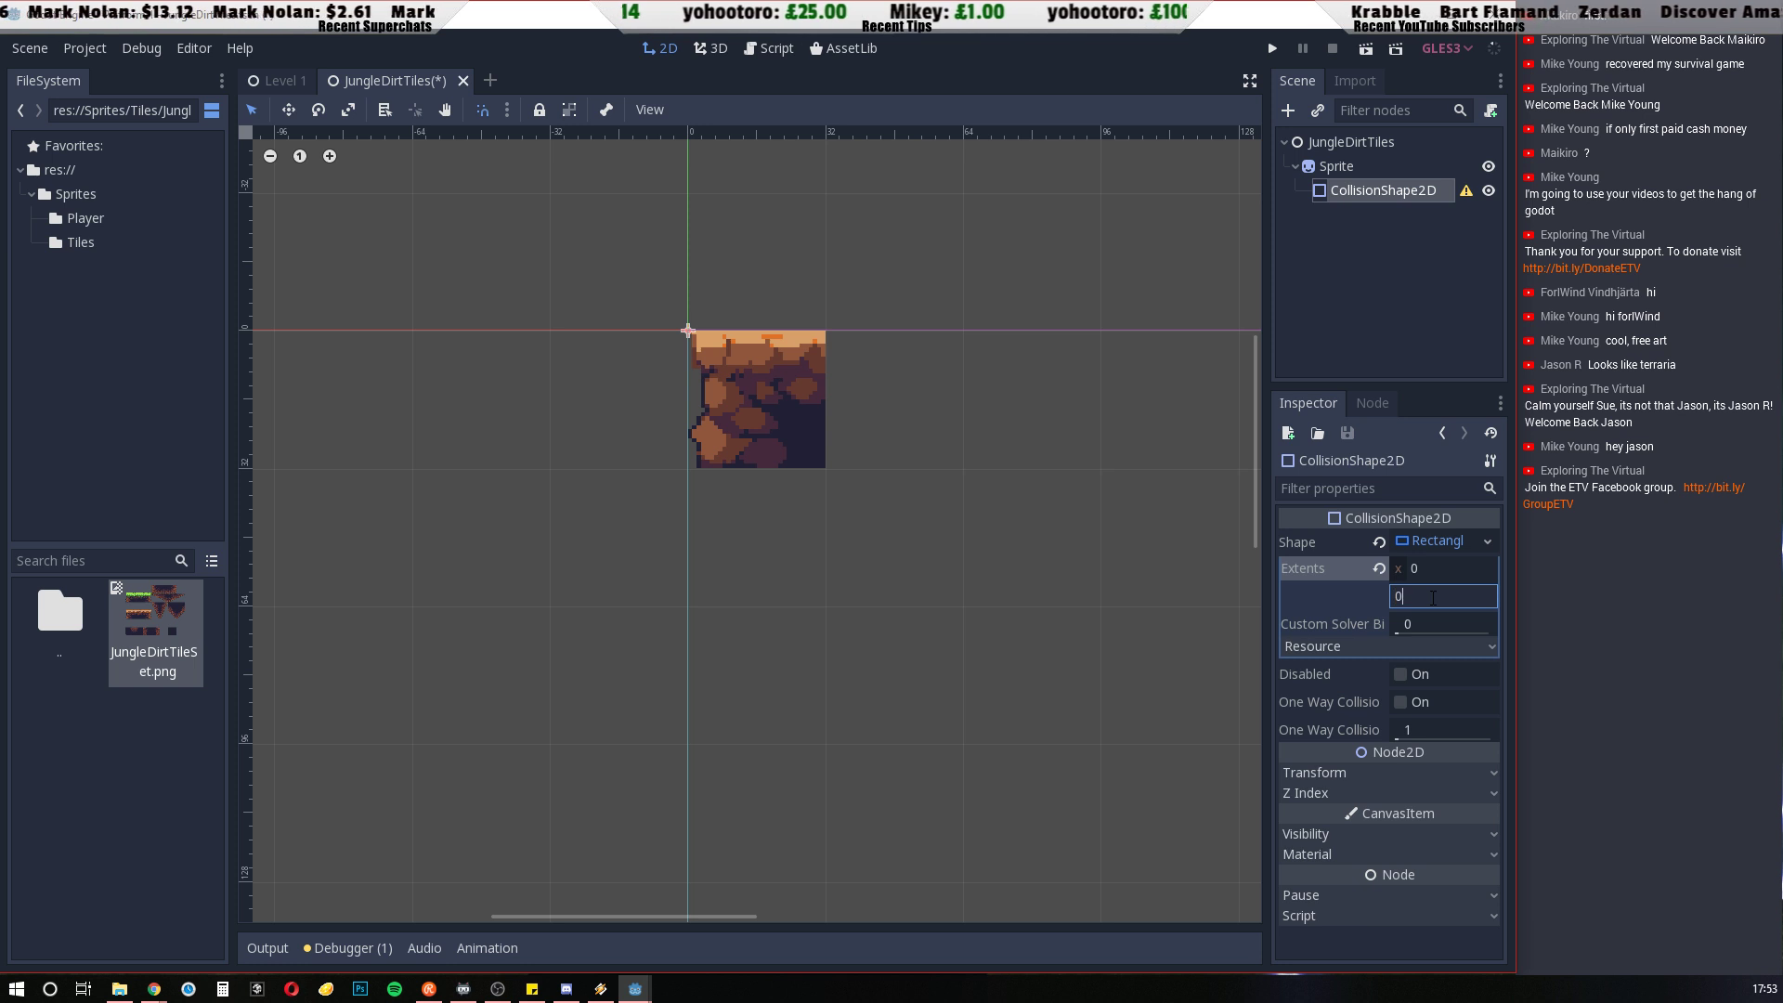
# Set the rectangle collision shape's extents to x 32, y 32
pyautogui.click(1437, 568)
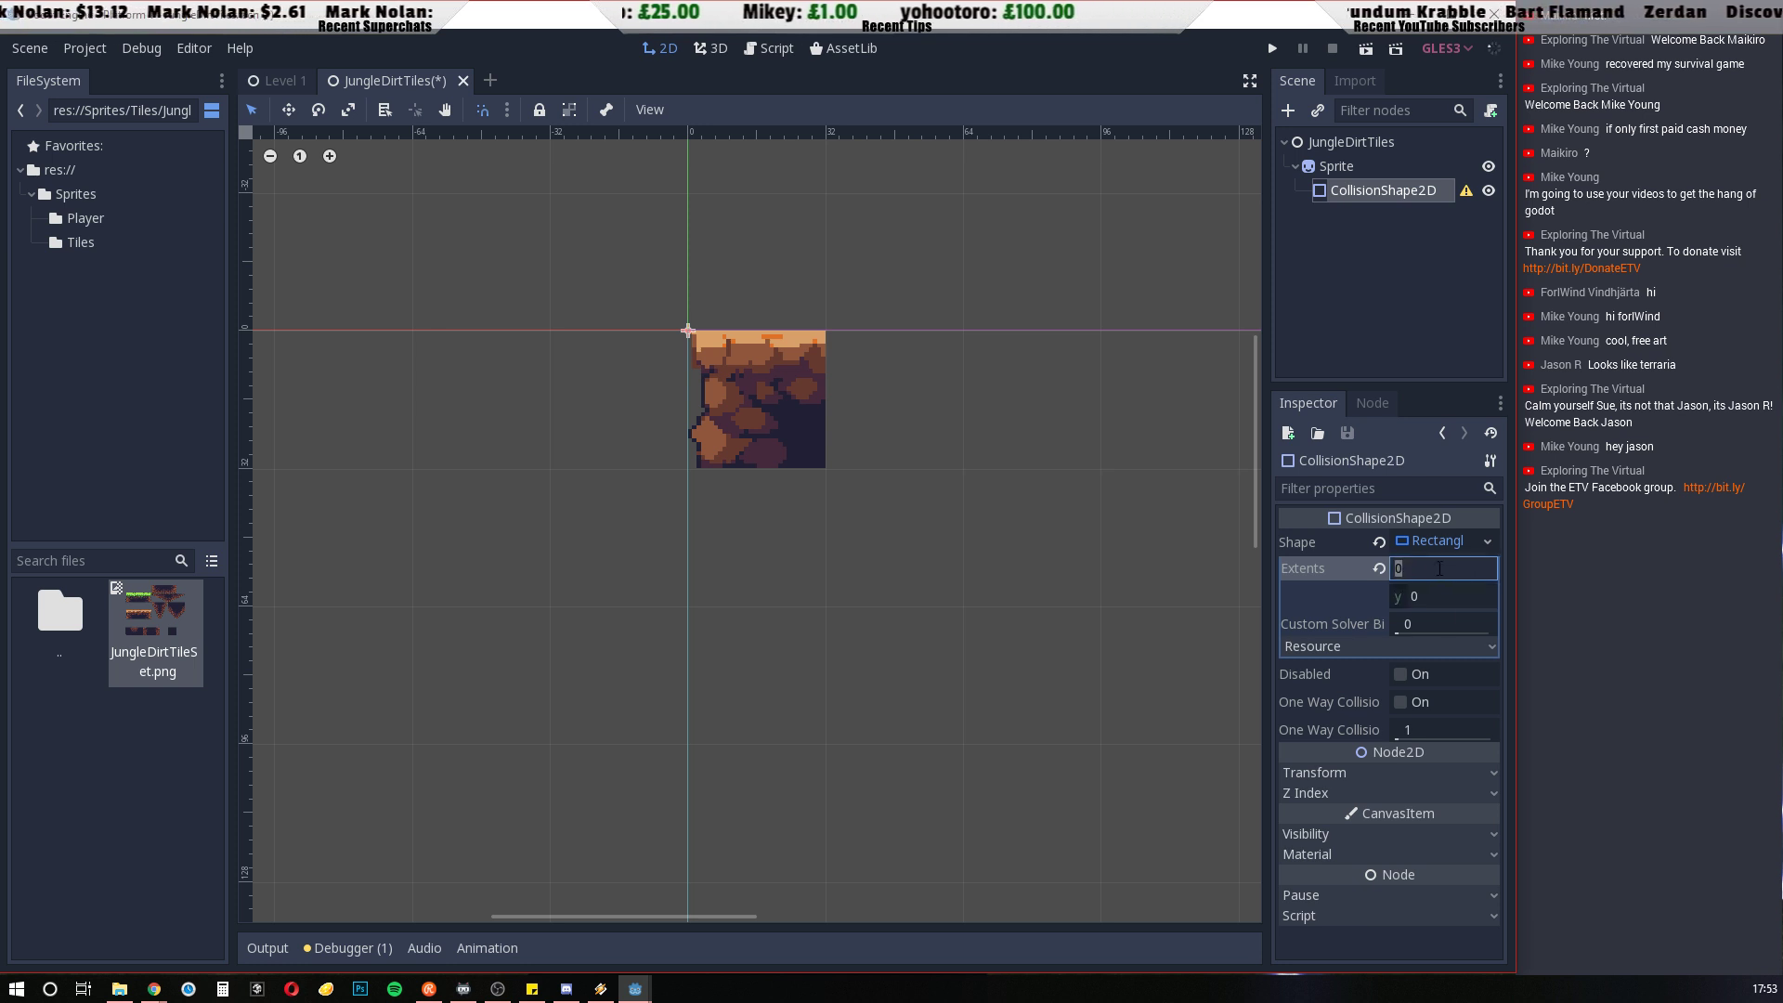
pyautogui.write('32')
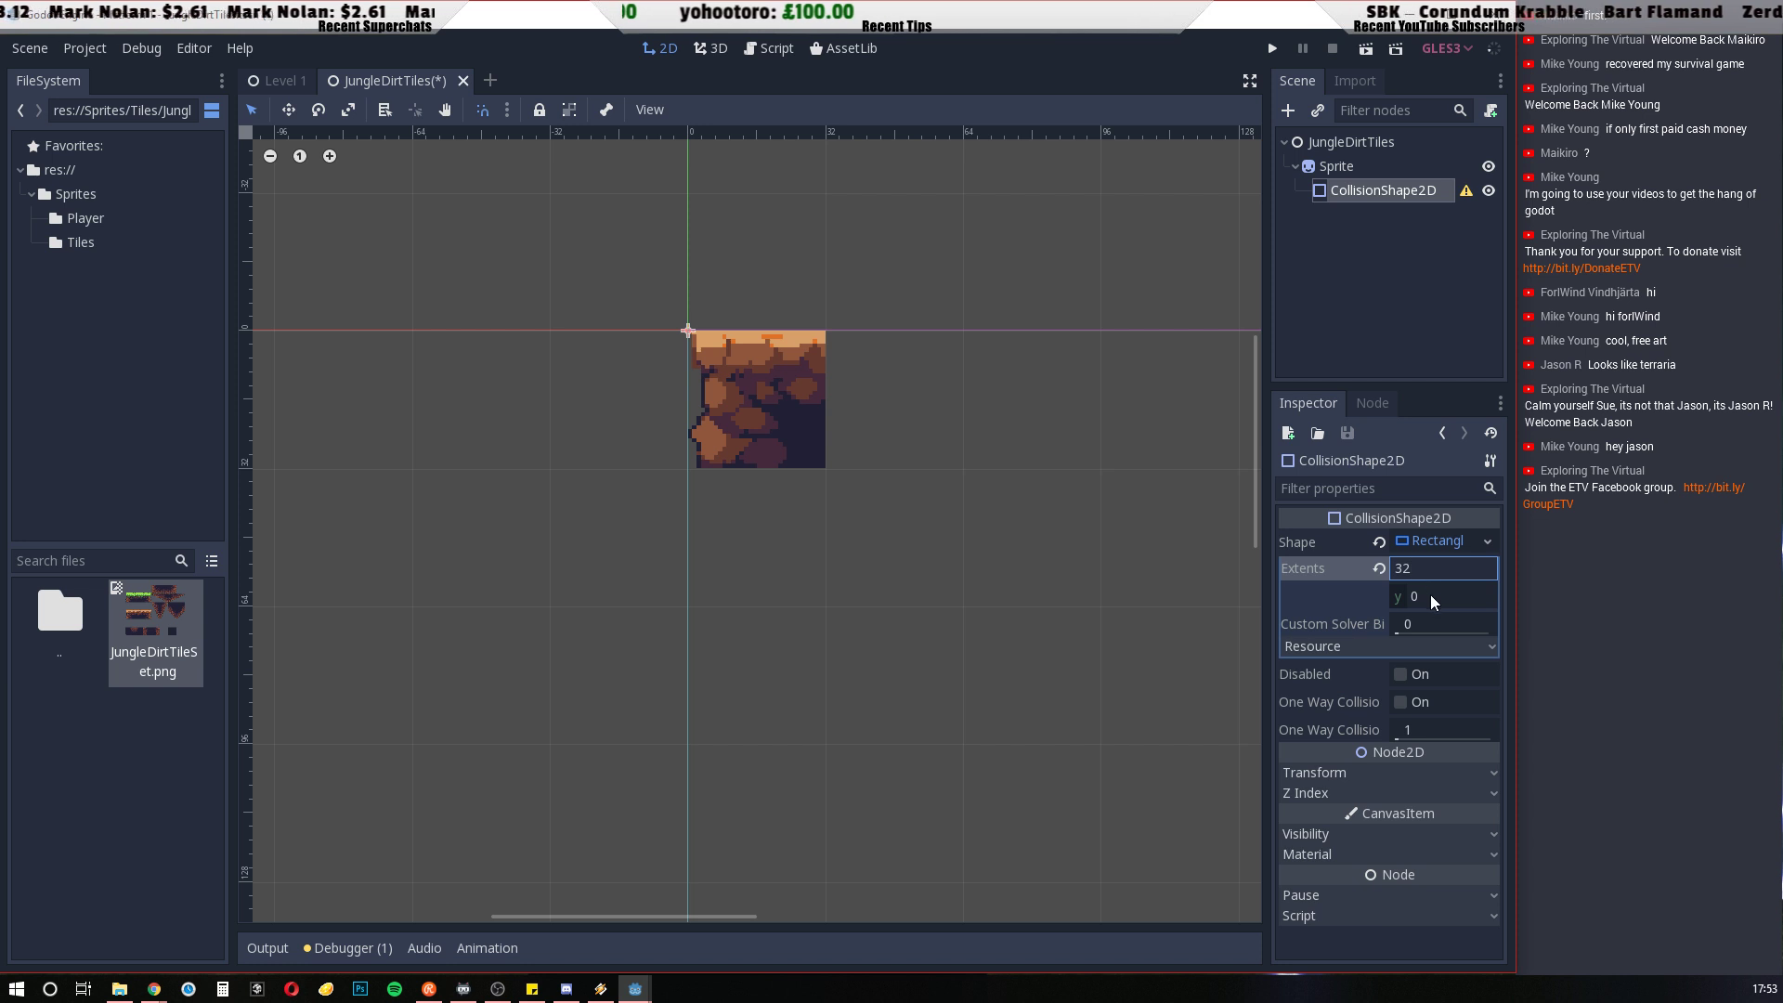
pyautogui.click(1433, 594)
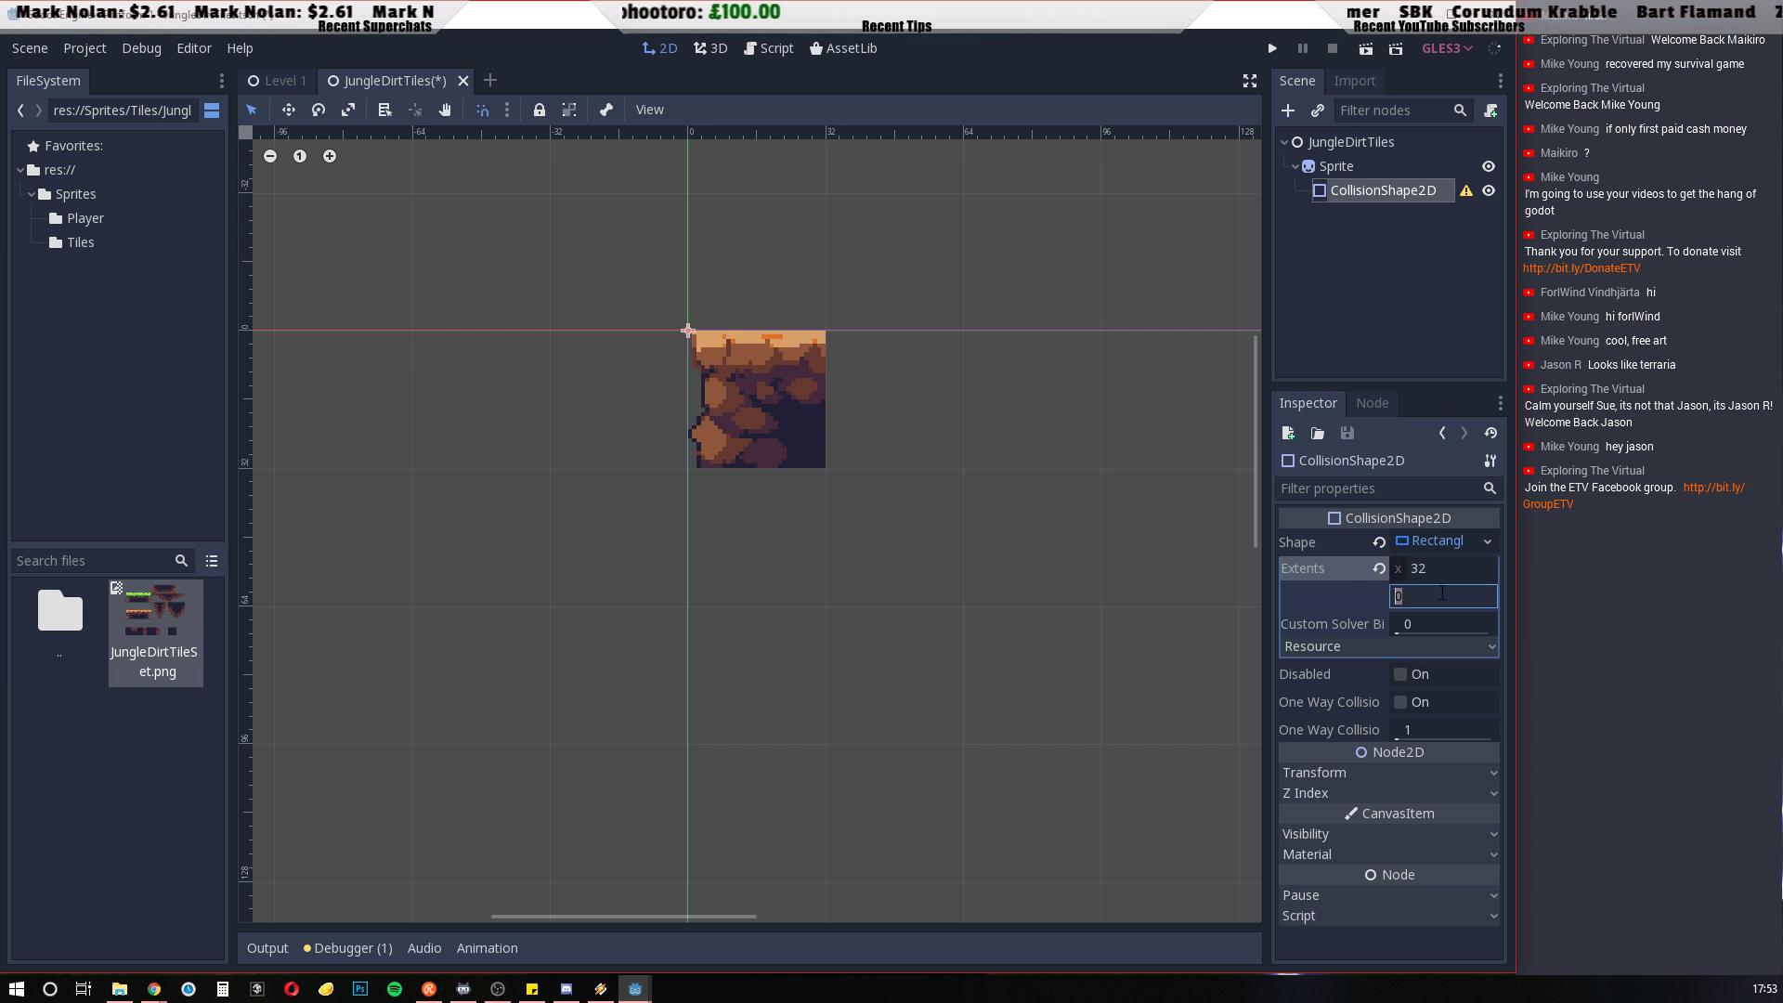
pyautogui.write('32')
pyautogui.press('Return')
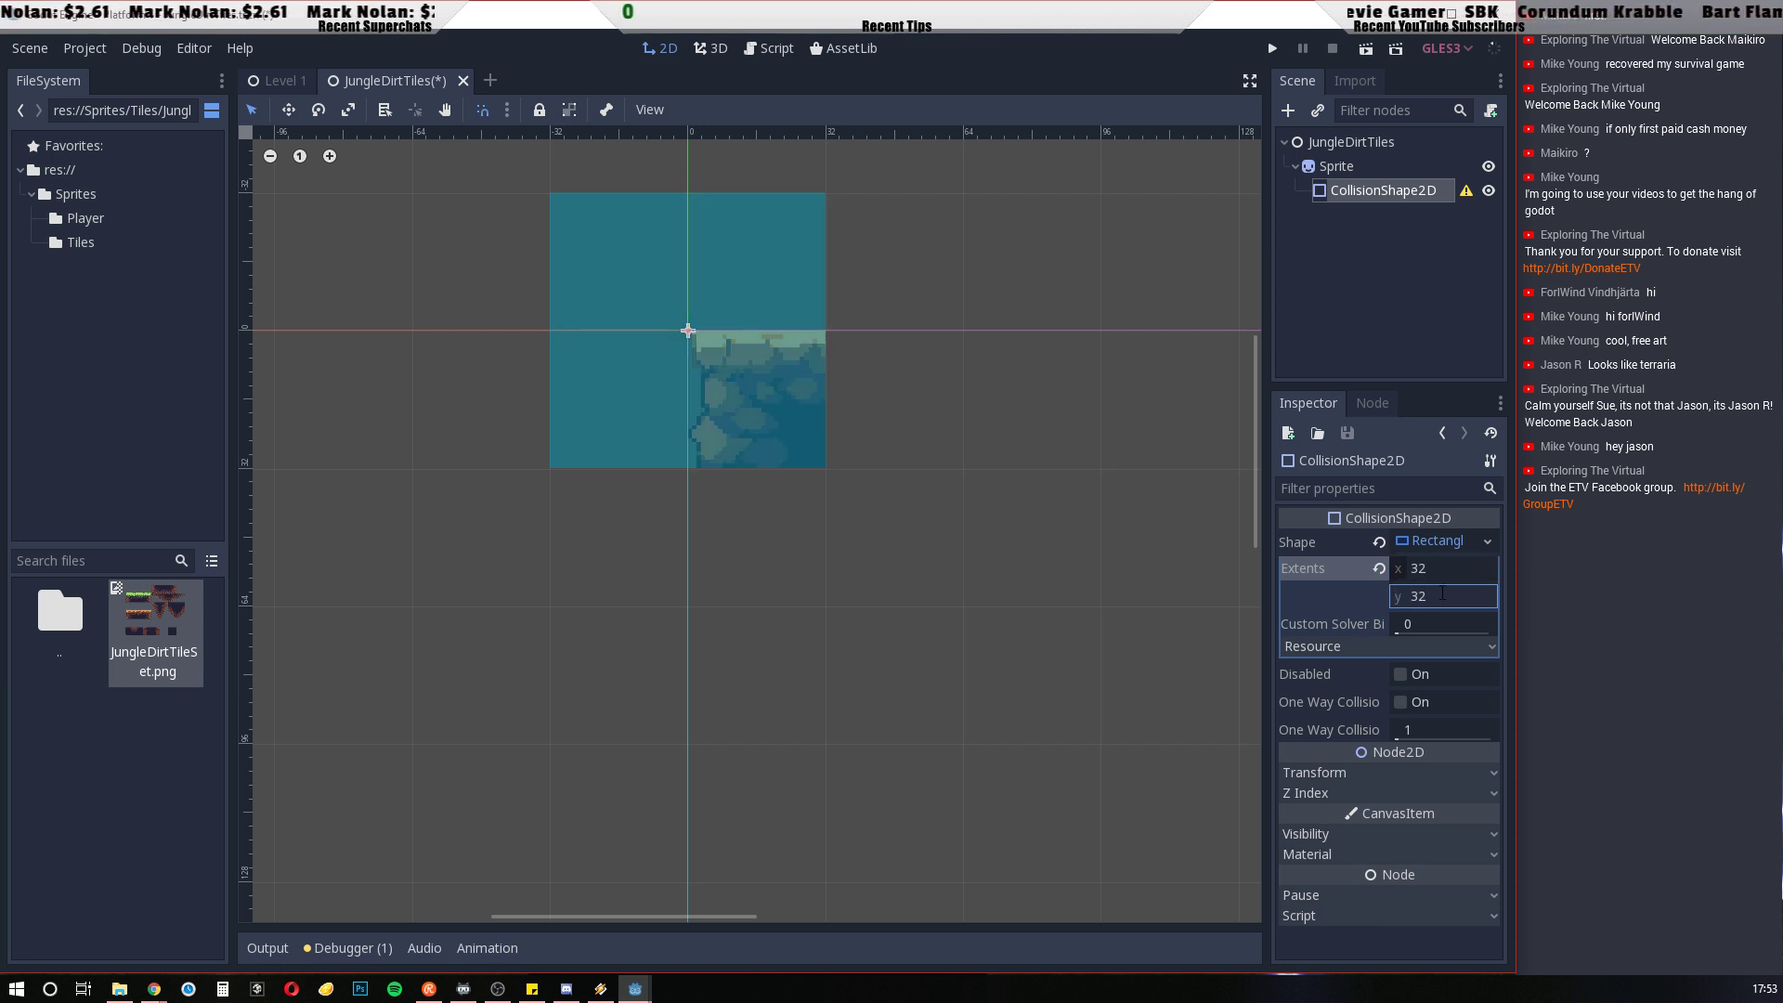
# Set the rectangle collision shape's extents to x 16, y 16 and collapse the shape's properties
pyautogui.click(1439, 567)
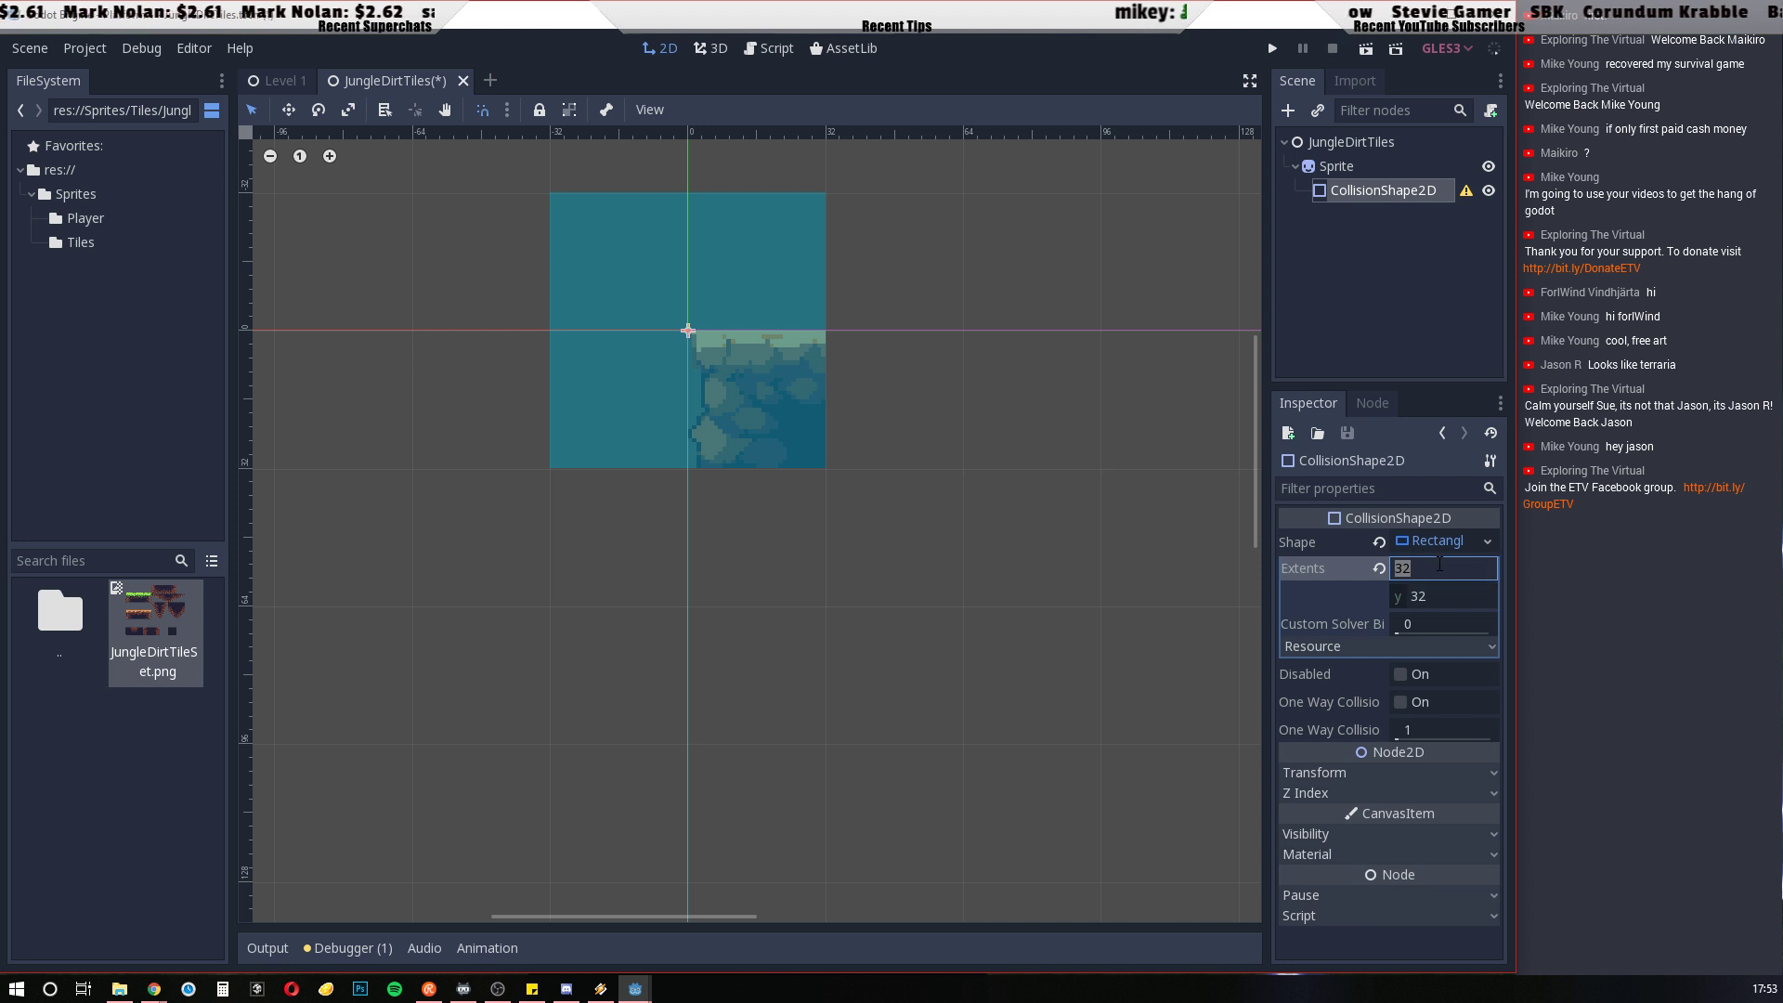
pyautogui.write('16')
pyautogui.click(1451, 599)
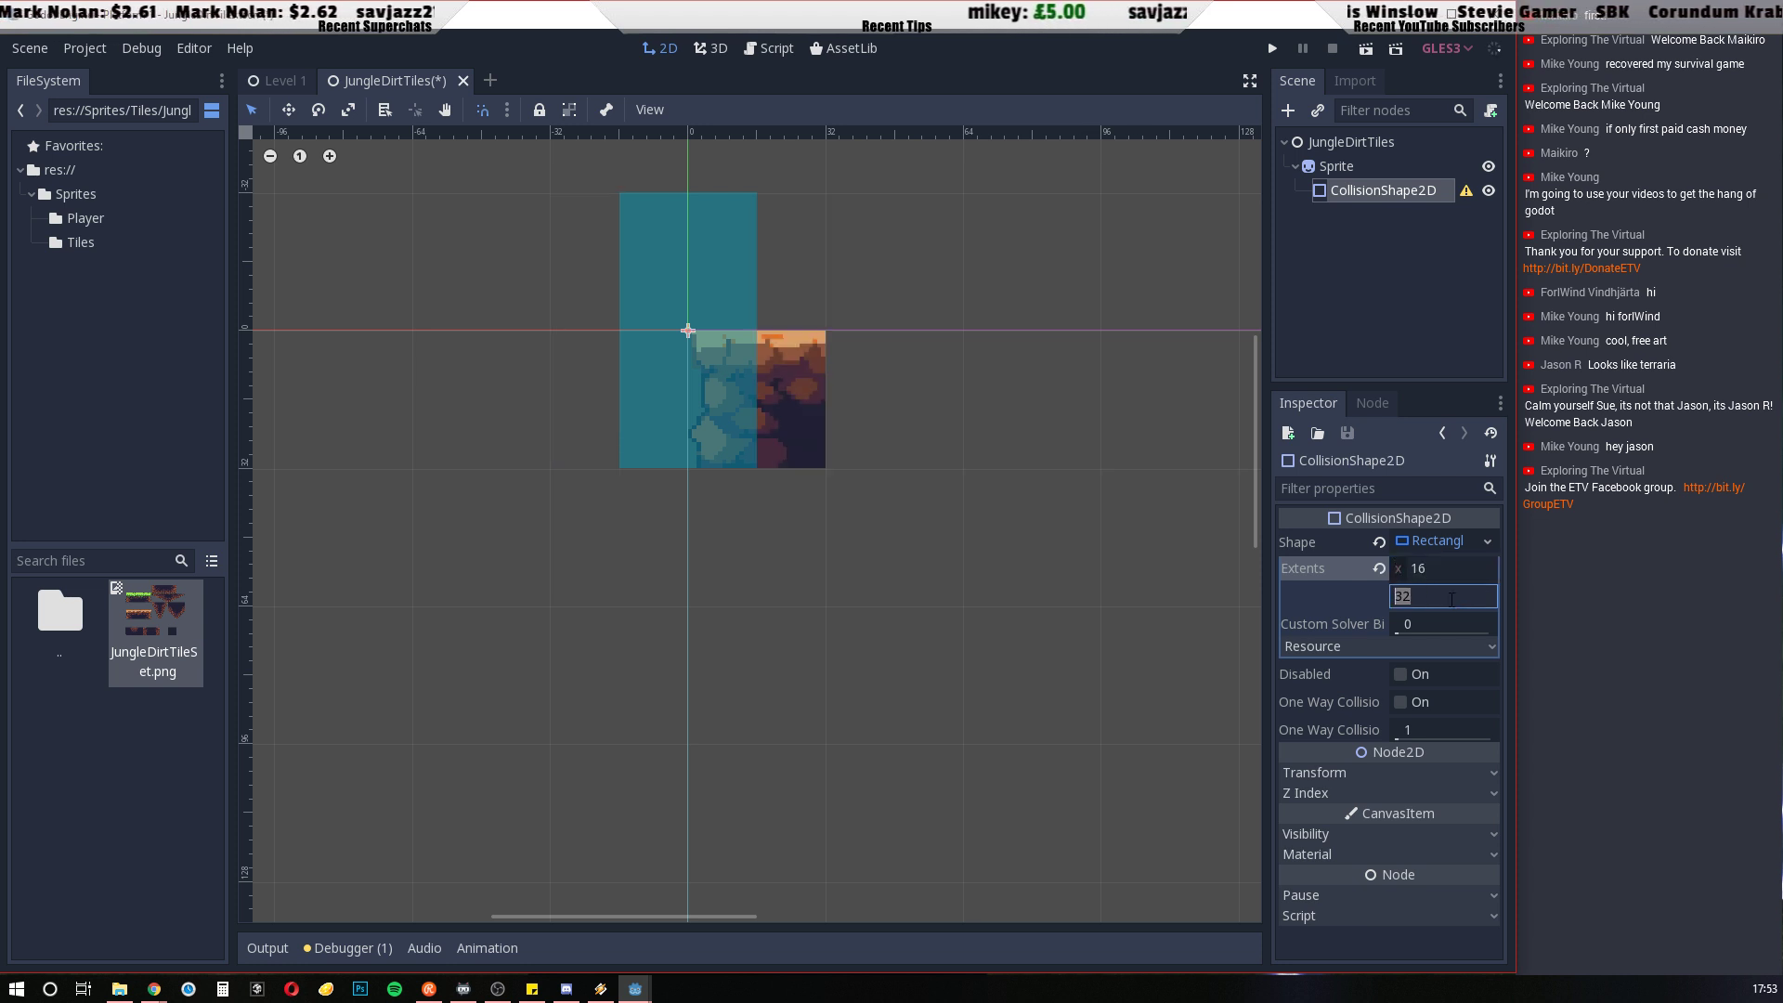
pyautogui.write('16')
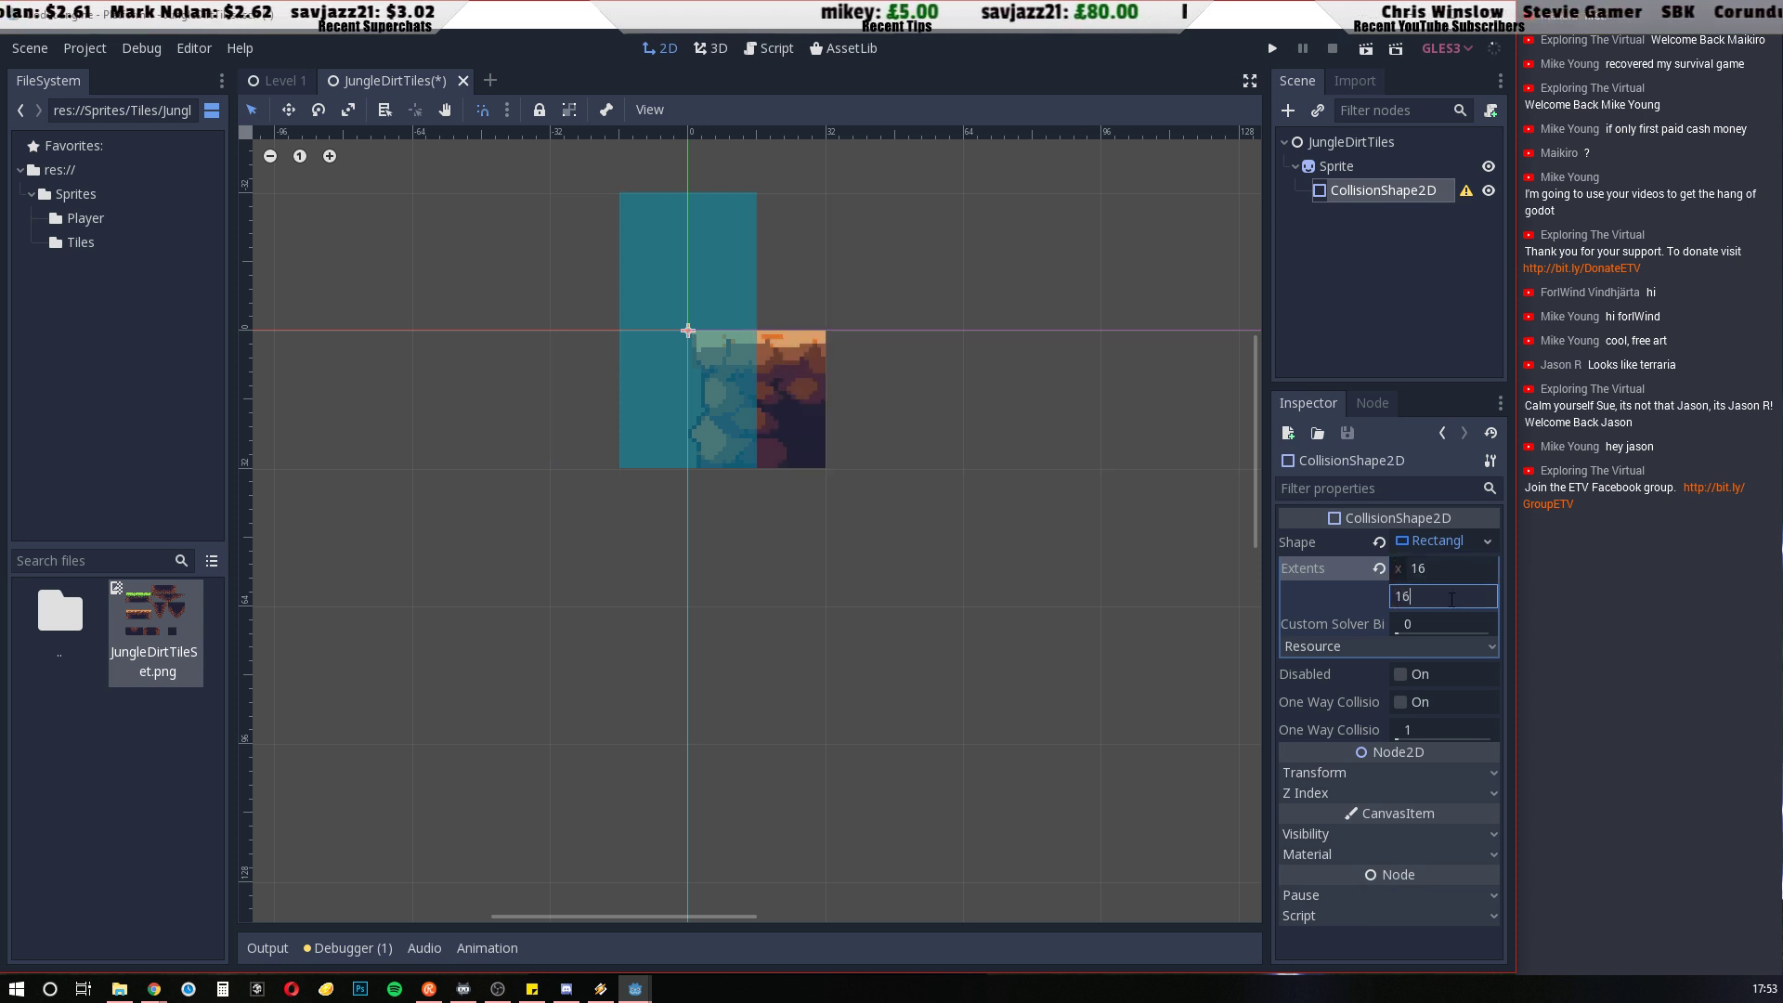
pyautogui.click(1473, 570)
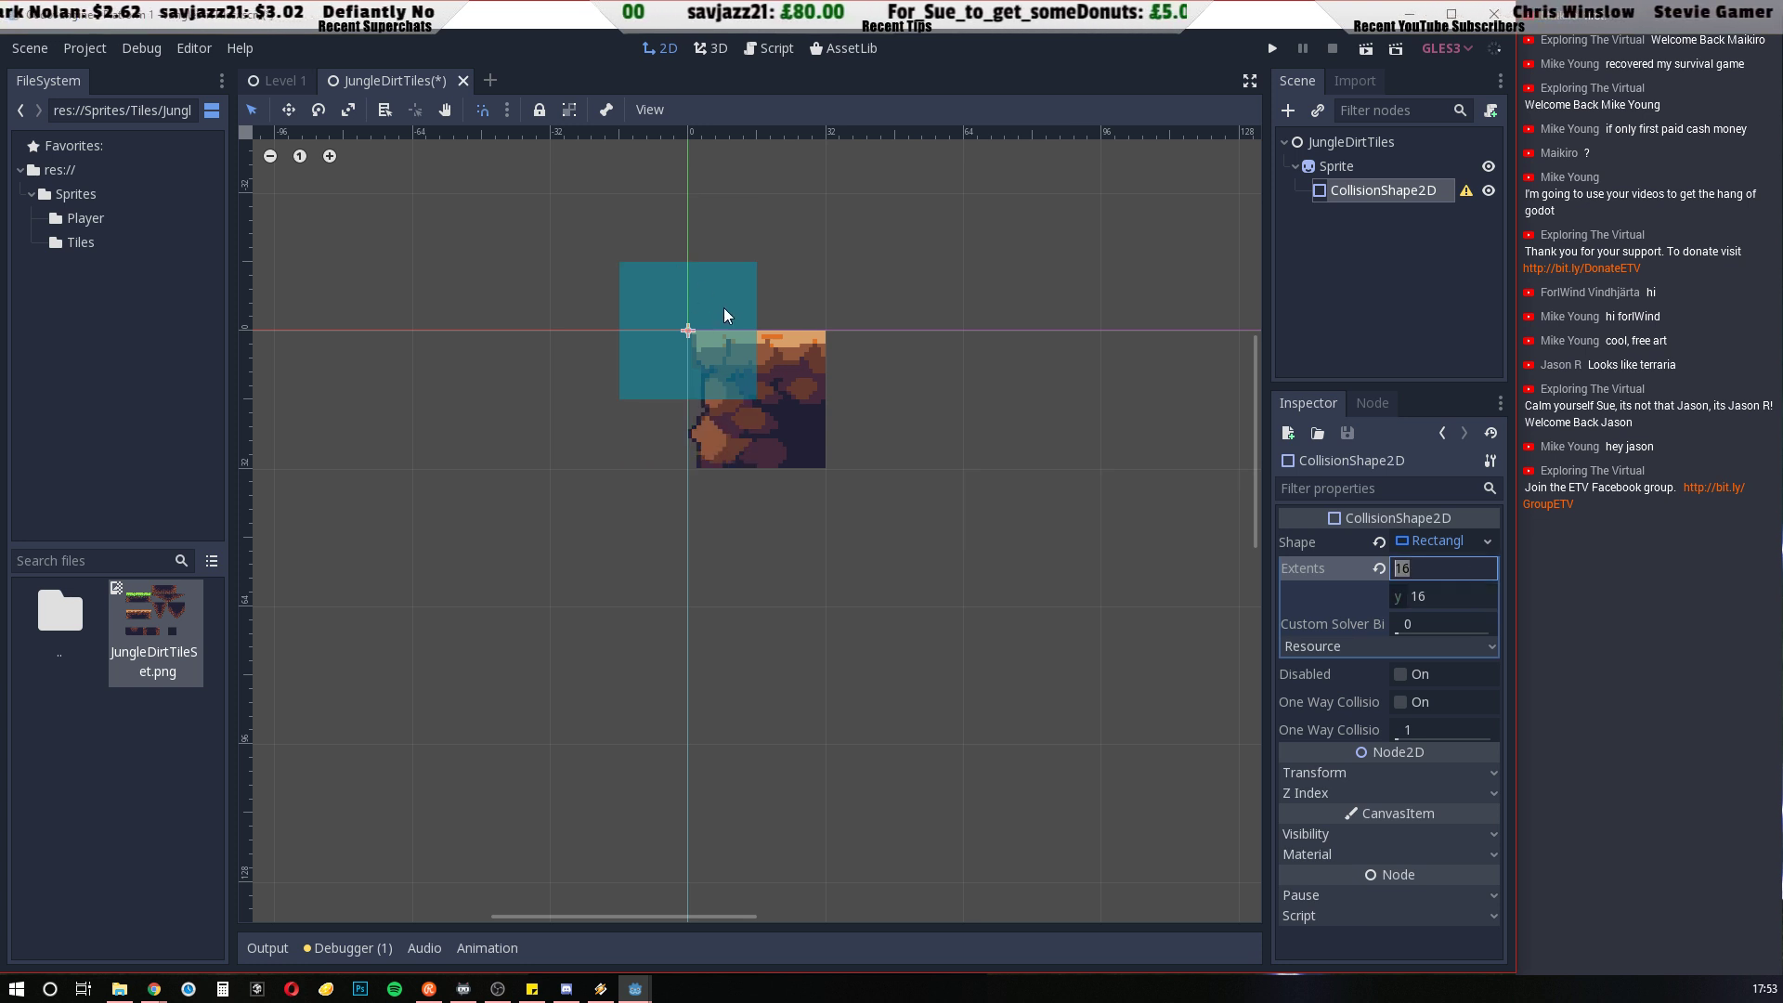
pyautogui.moveTo(715, 313); pyautogui.dragTo(746, 334)
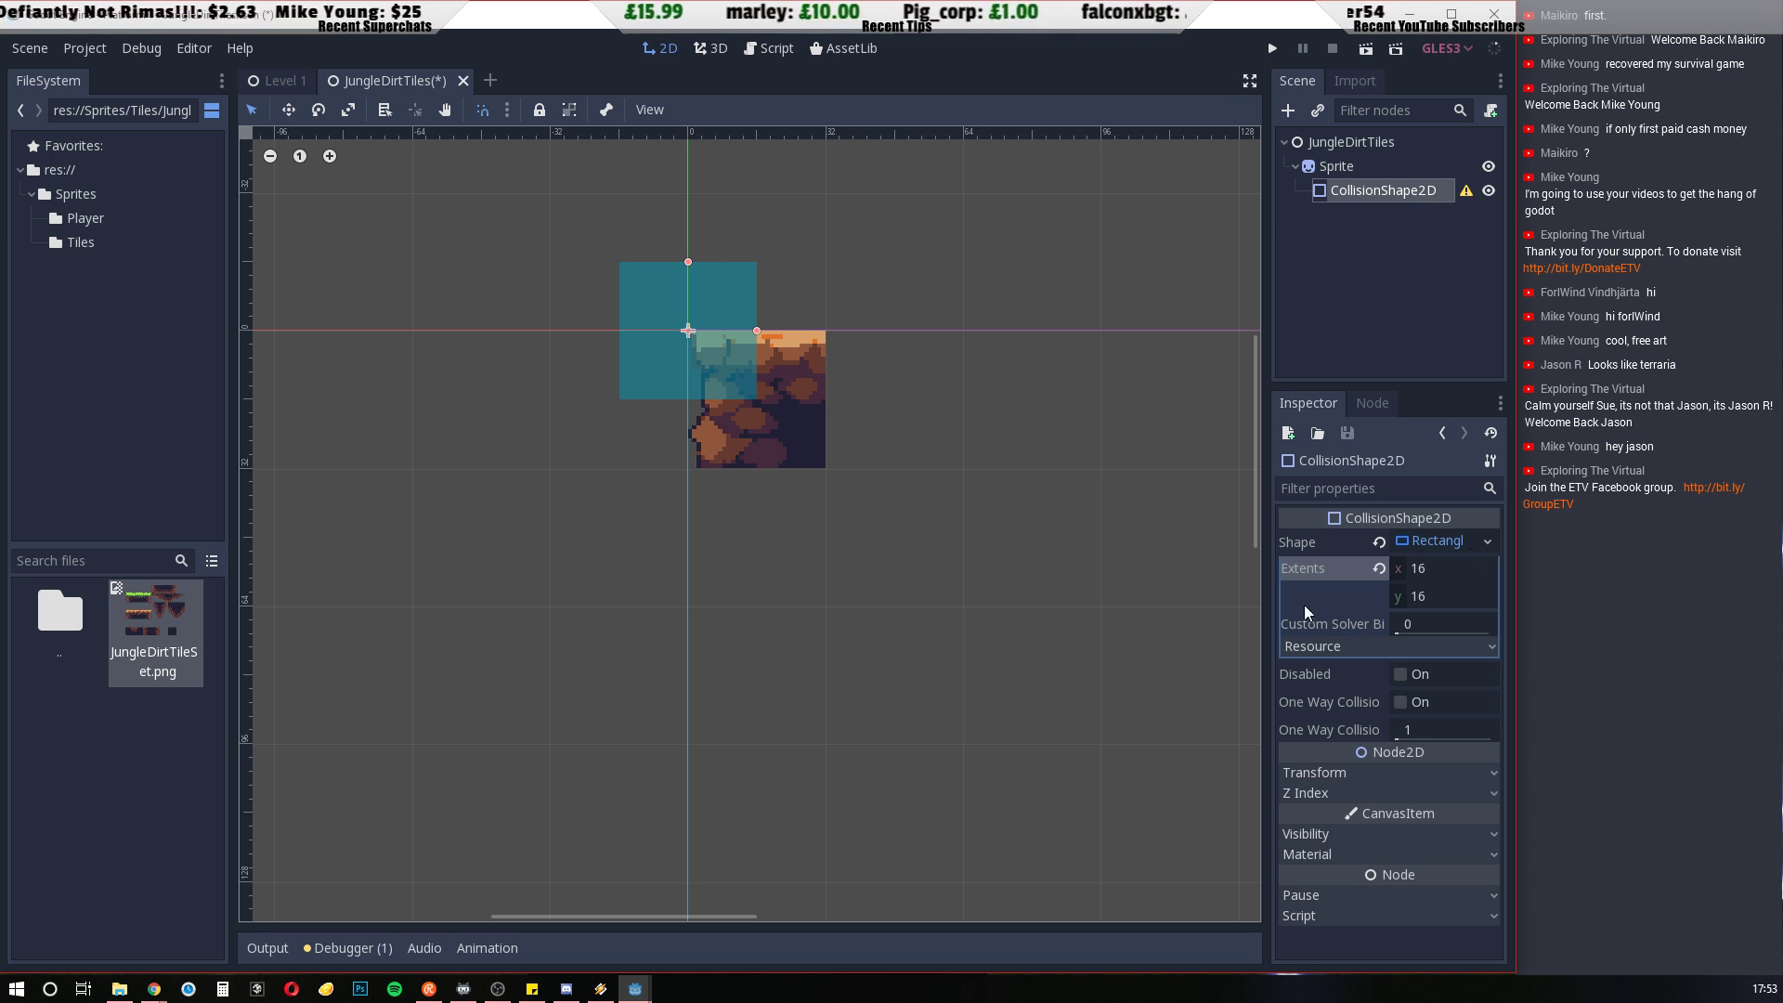
pyautogui.click(1430, 544)
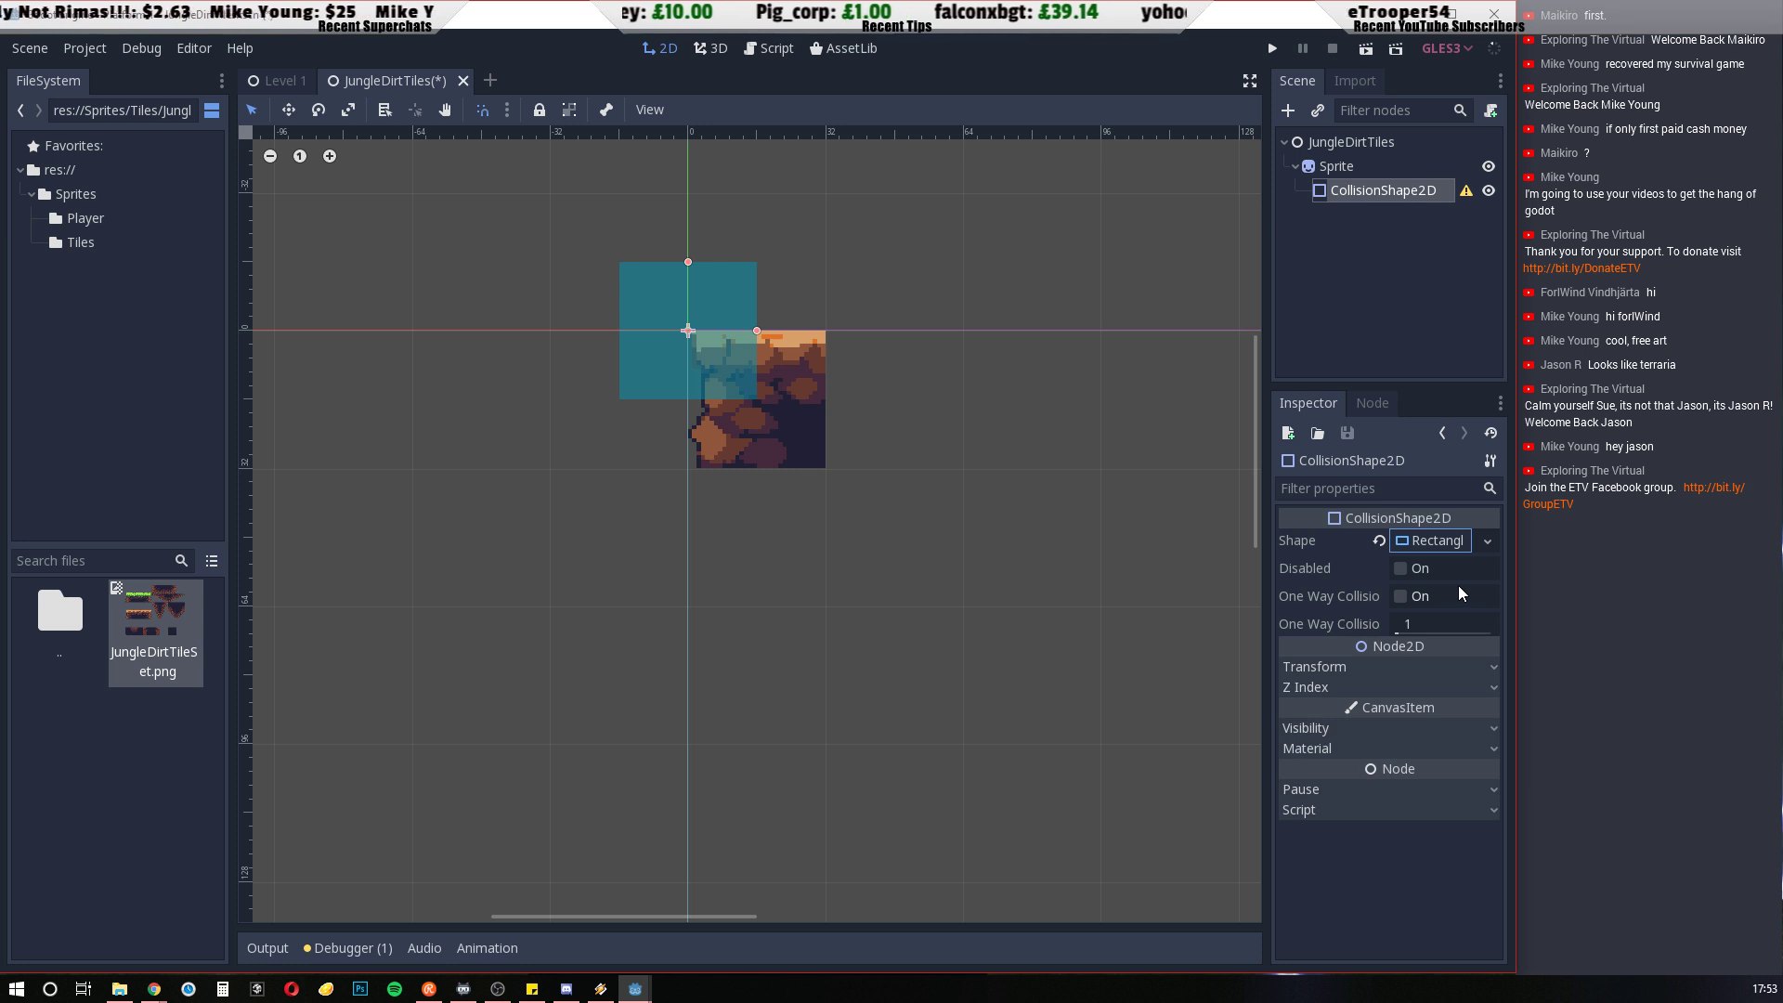
# Set the CollisionShape2D's transform position to x 16, y 16
pyautogui.click(1422, 669)
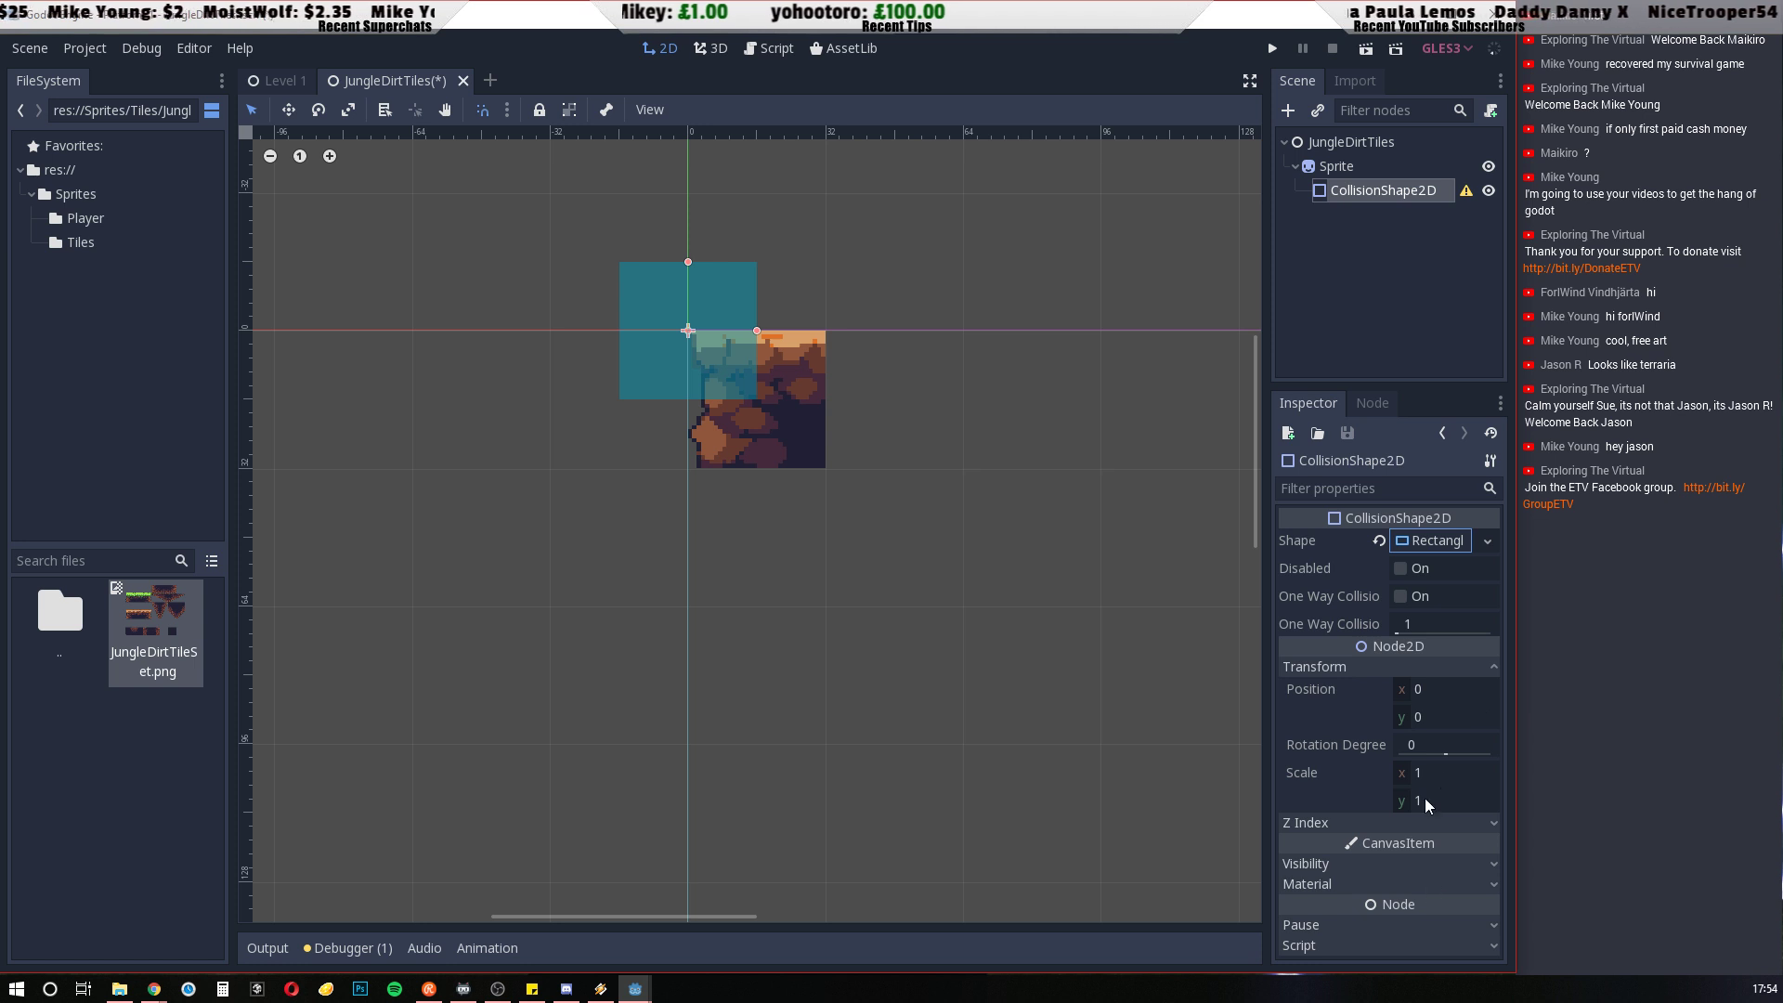
pyautogui.click(1418, 694)
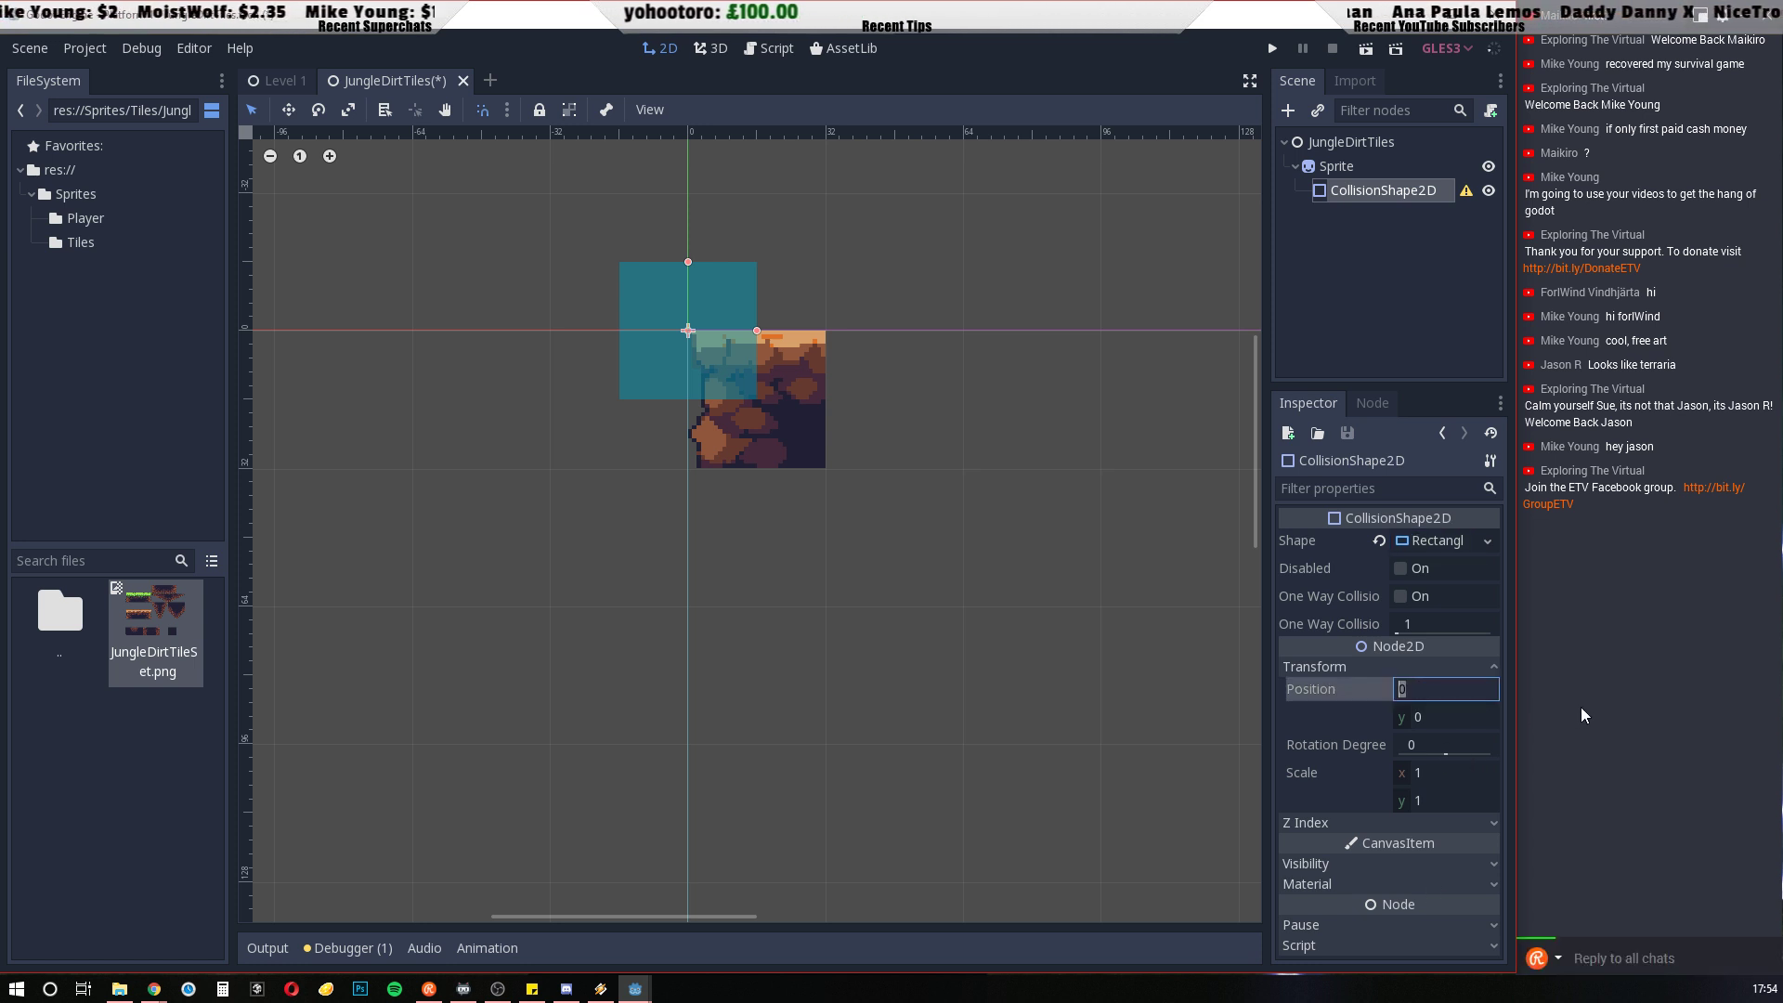
pyautogui.write('16')
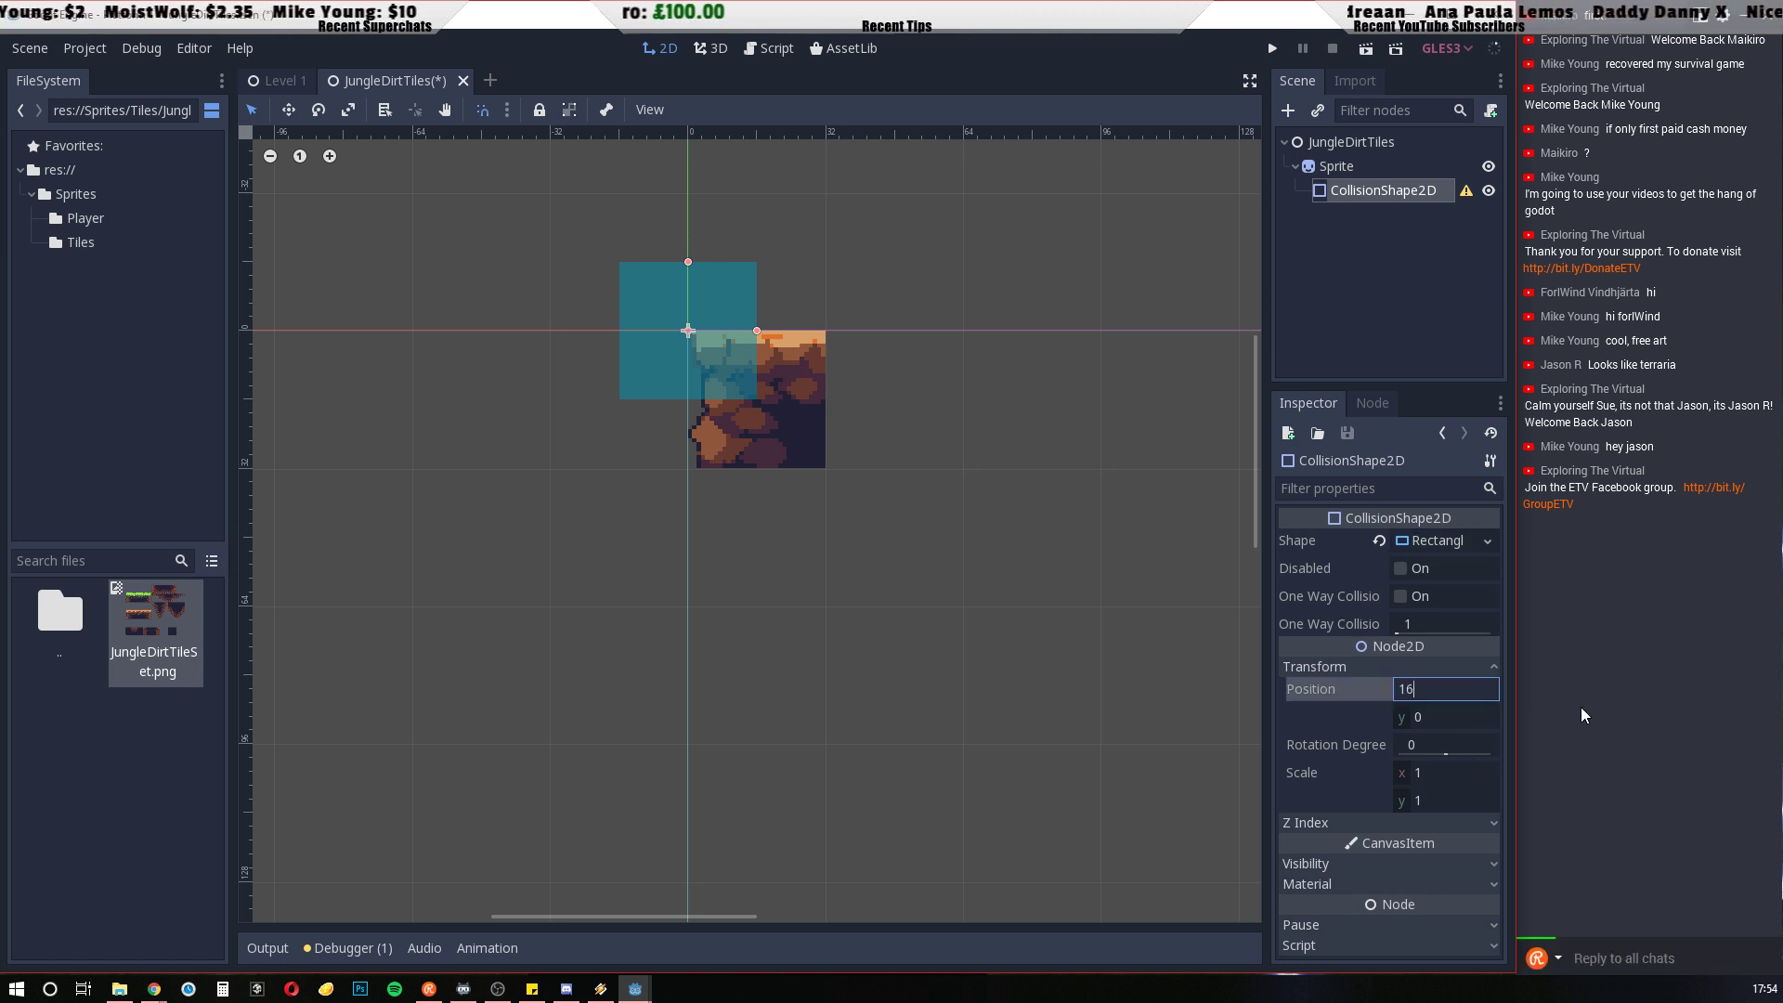
pyautogui.click(1454, 715)
pyautogui.write('16')
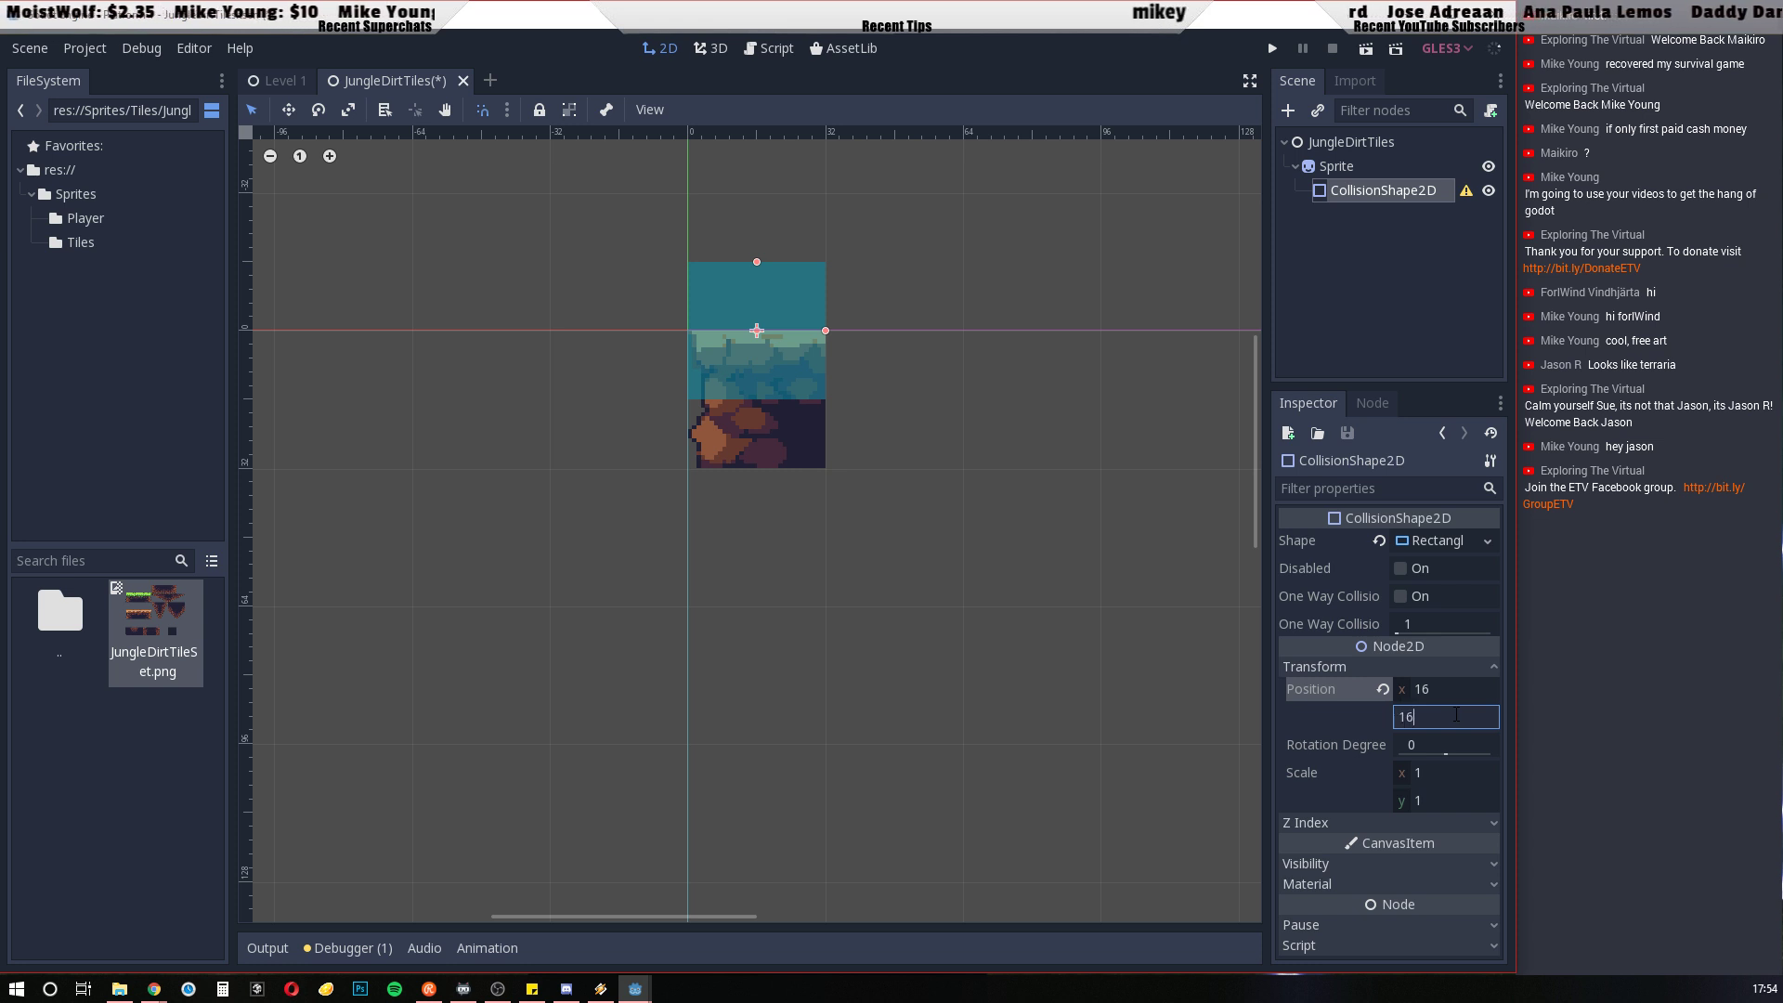
pyautogui.press('Return')
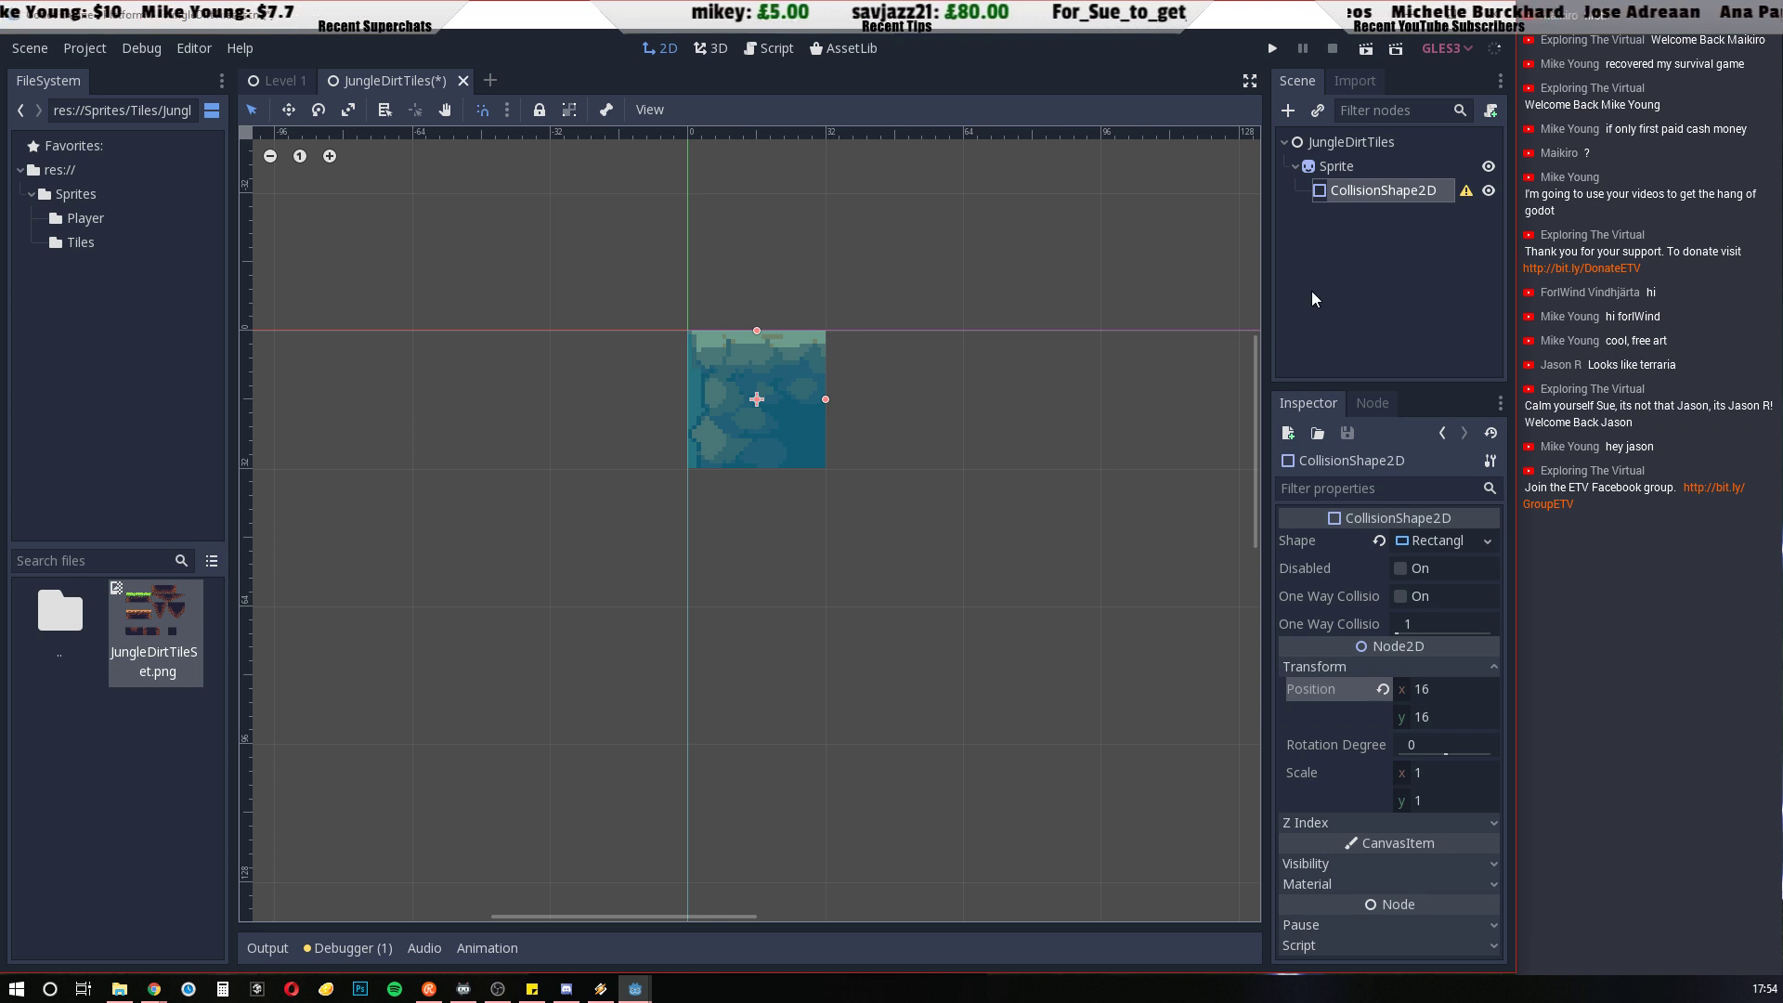
# Check the CollisionShape2D's configuration warning and resolve it by adding a StaticBody2D under the Sprite and making the collision shape its child
pyautogui.click(1467, 193)
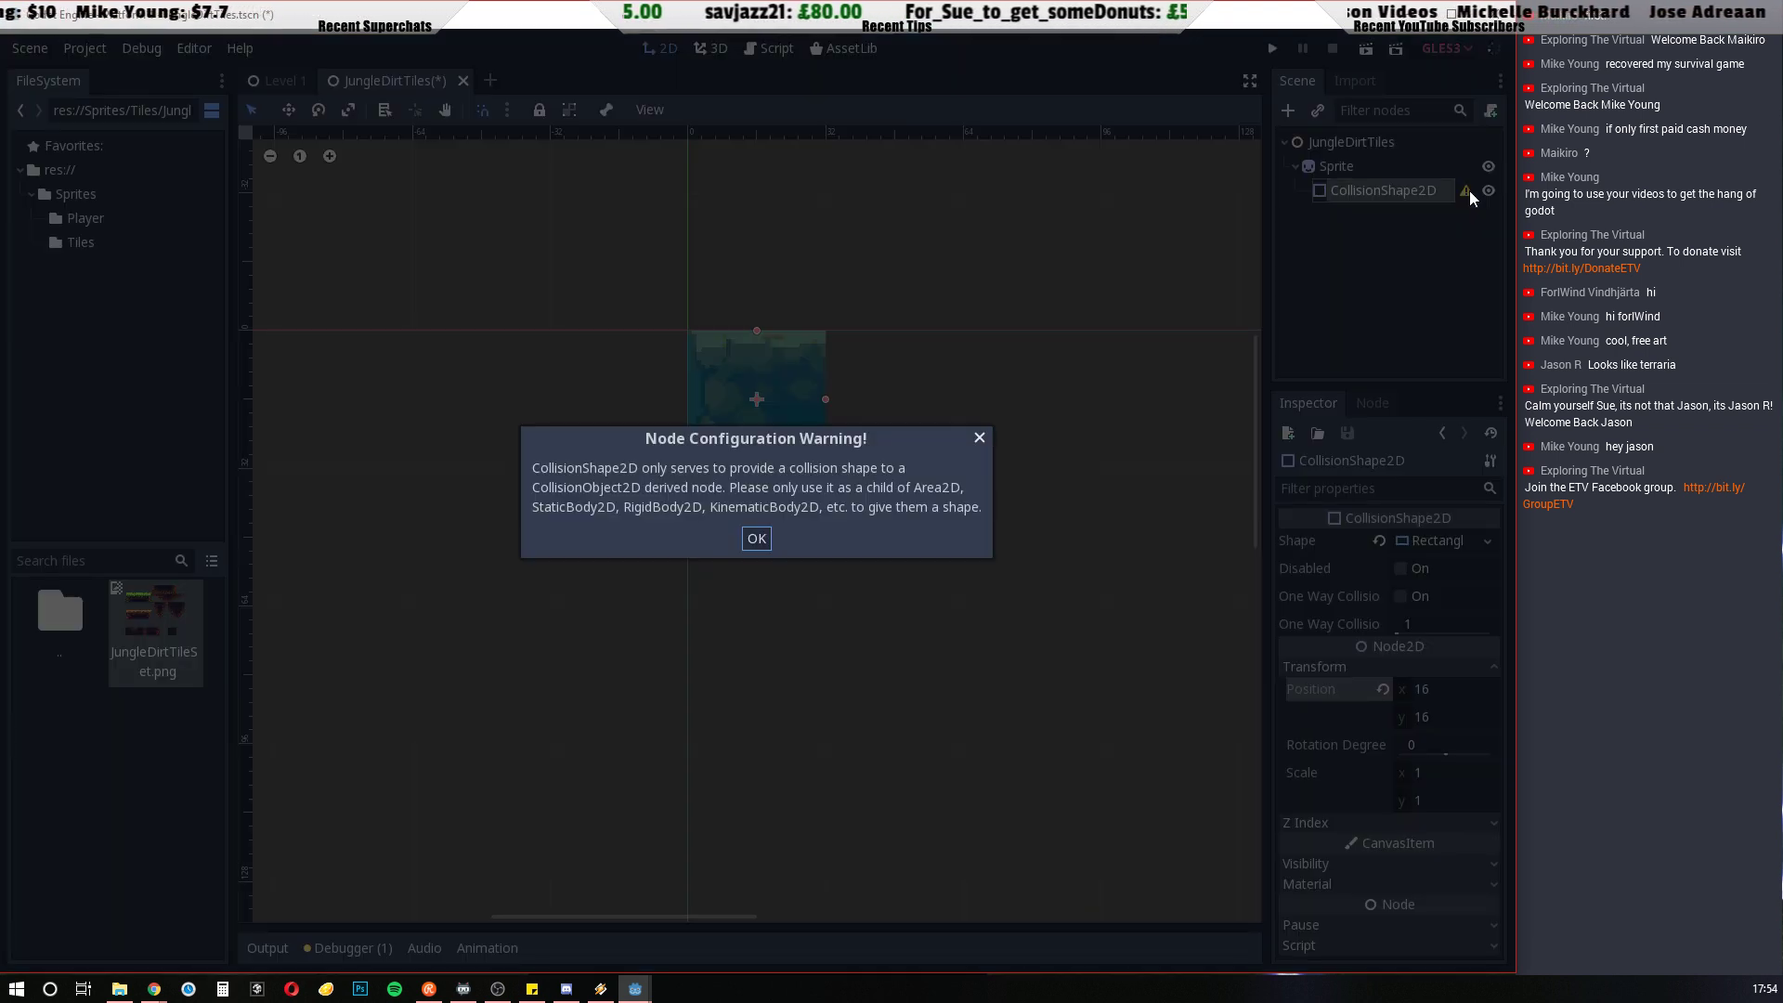
pyautogui.click(757, 540)
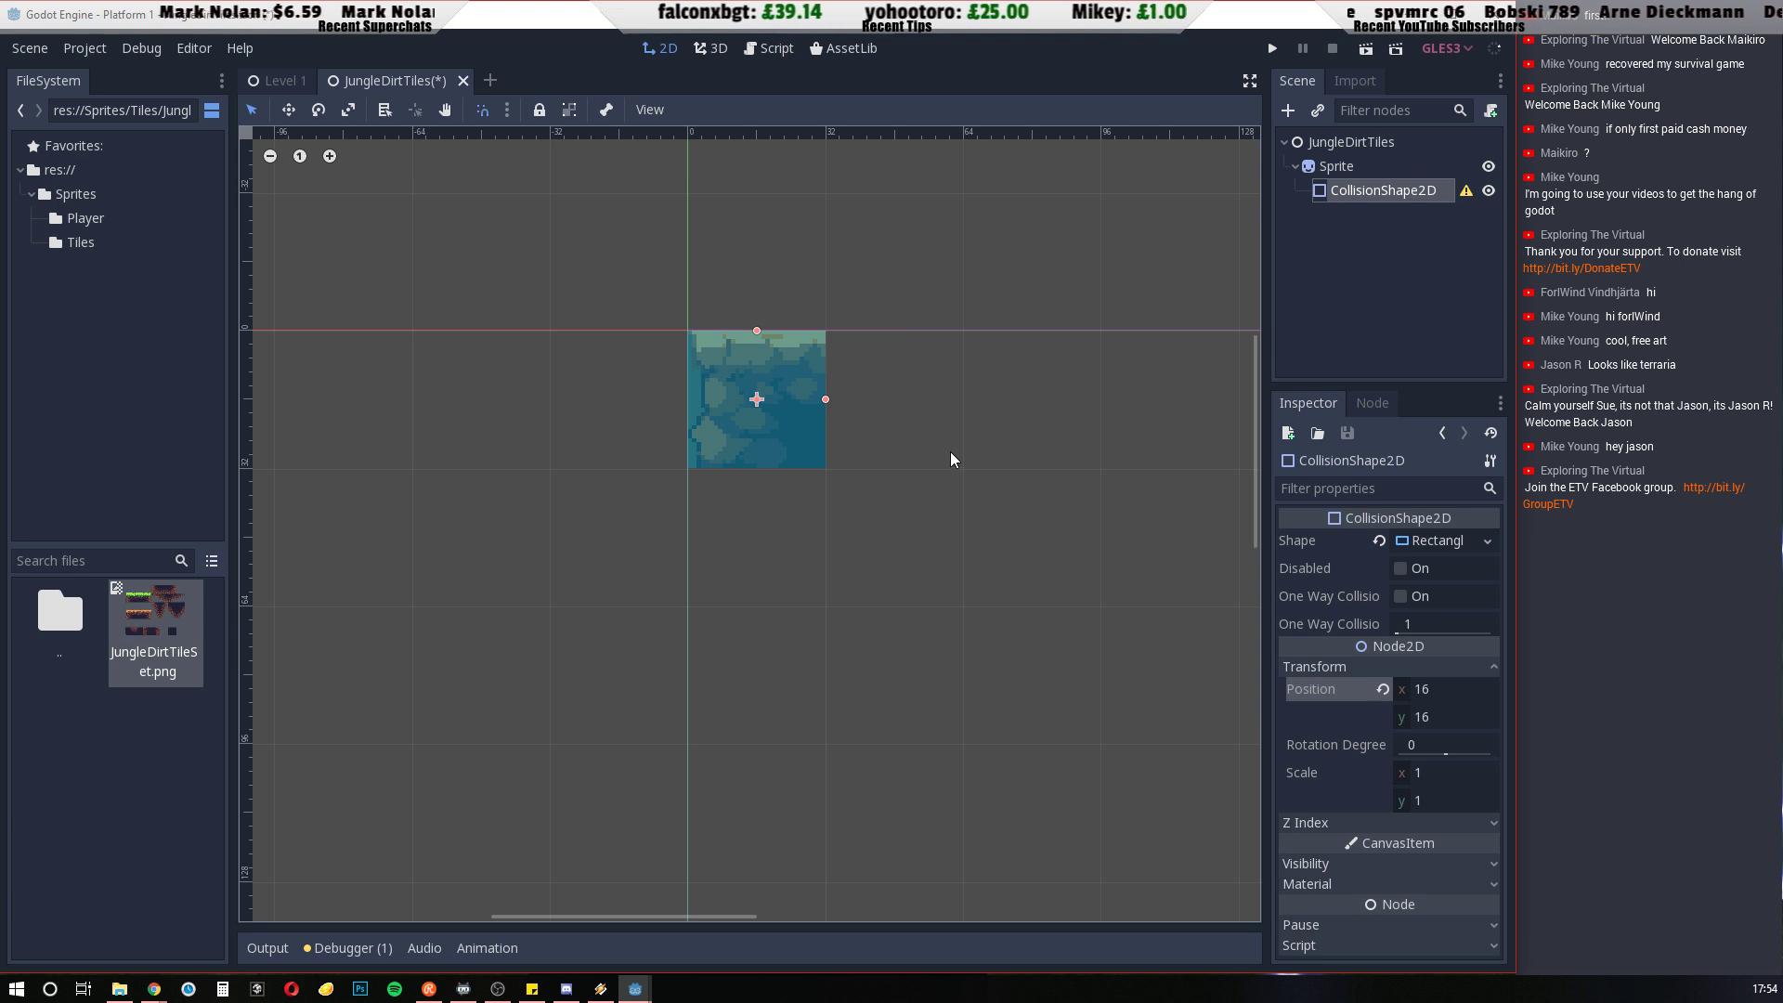
pyautogui.click(1337, 174)
pyautogui.hotkey('ctrl', 'a')
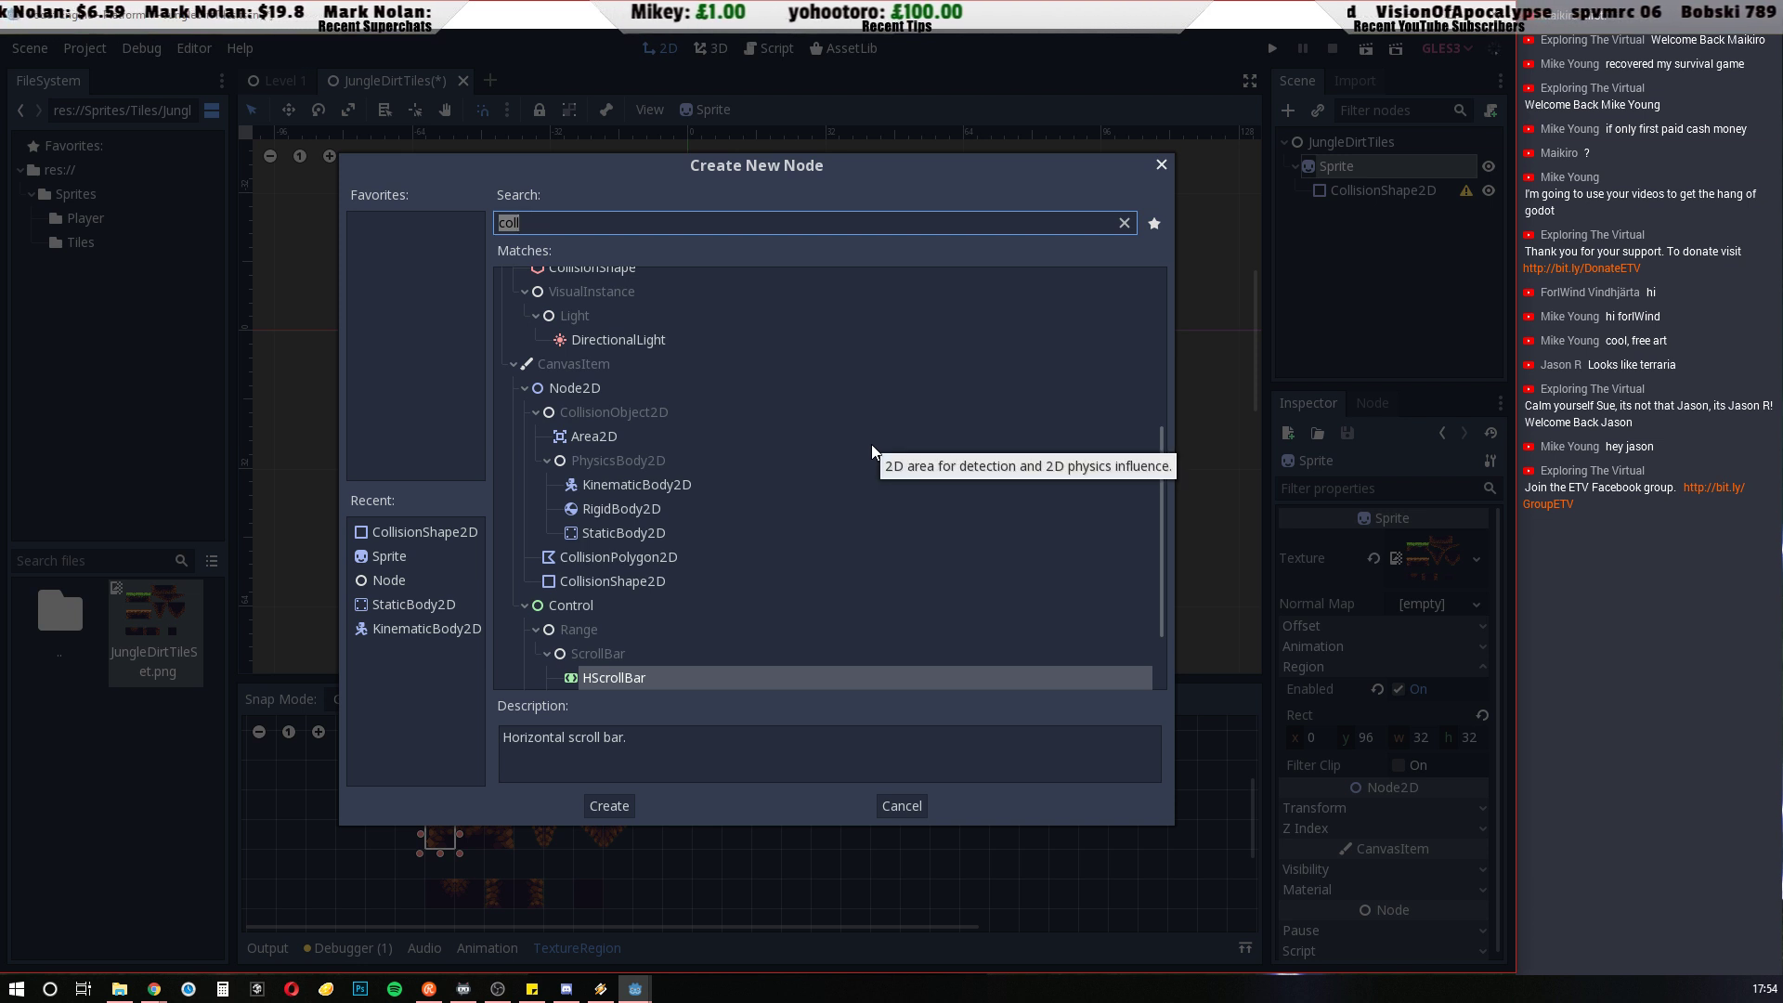
pyautogui.click(615, 531)
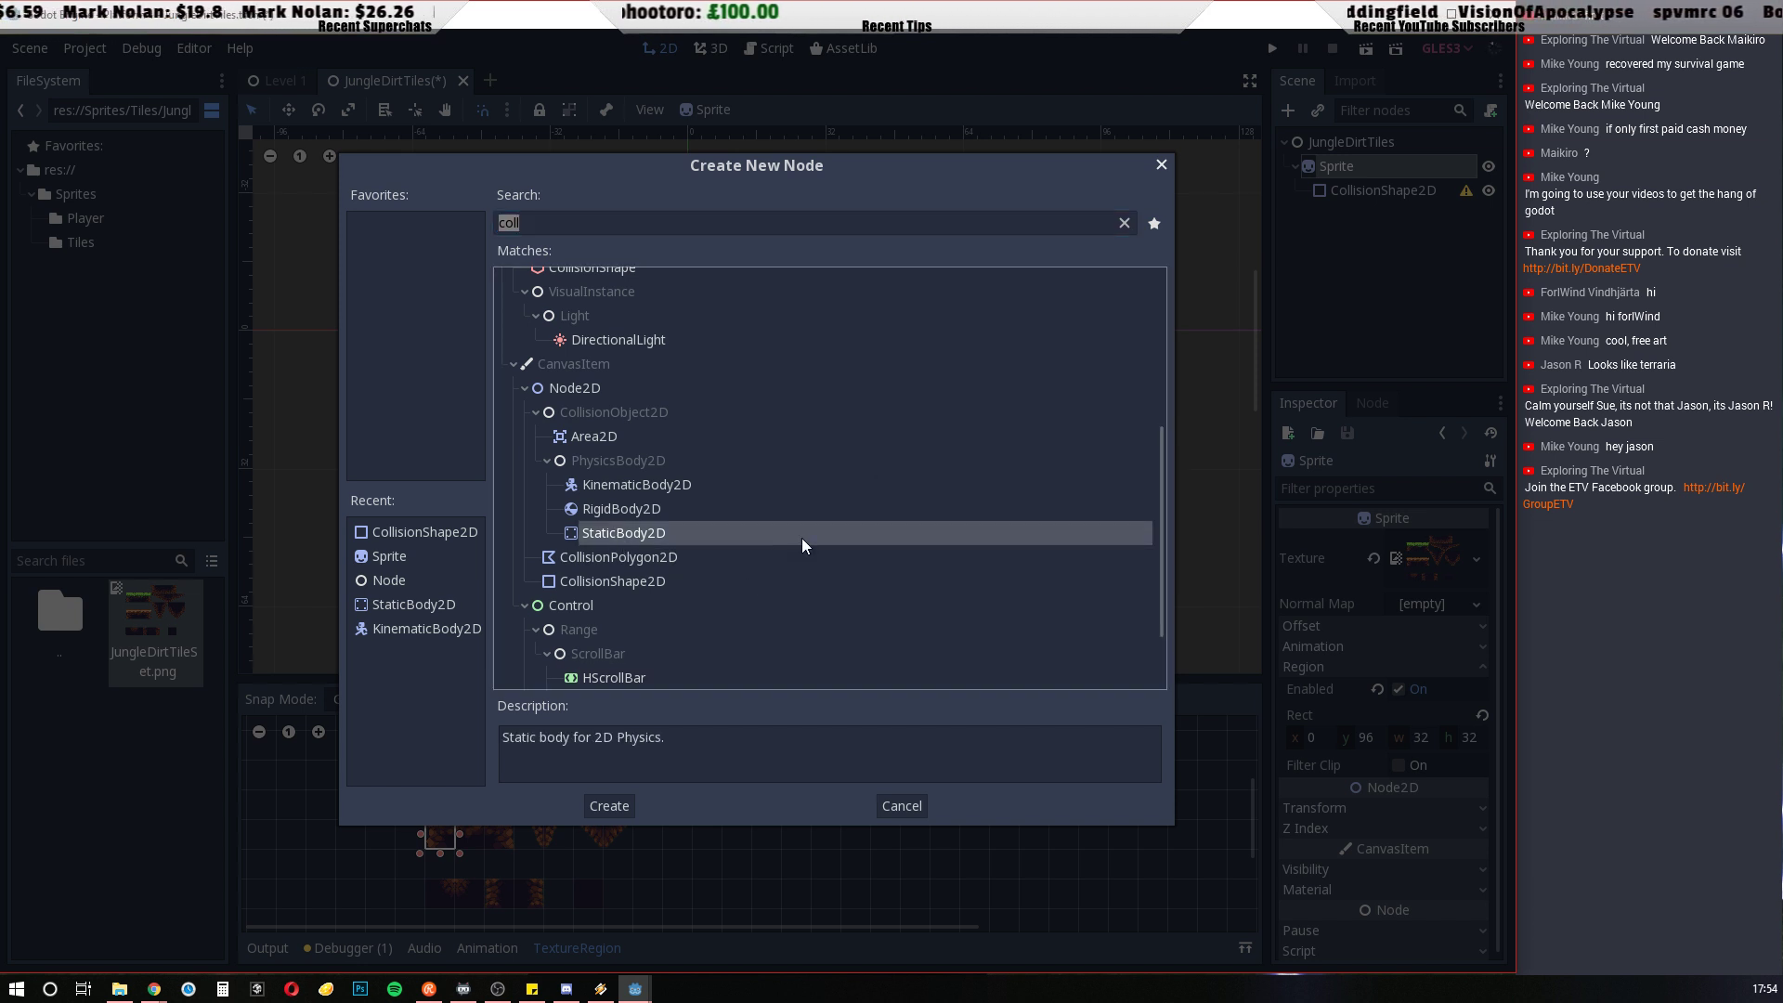
pyautogui.click(609, 806)
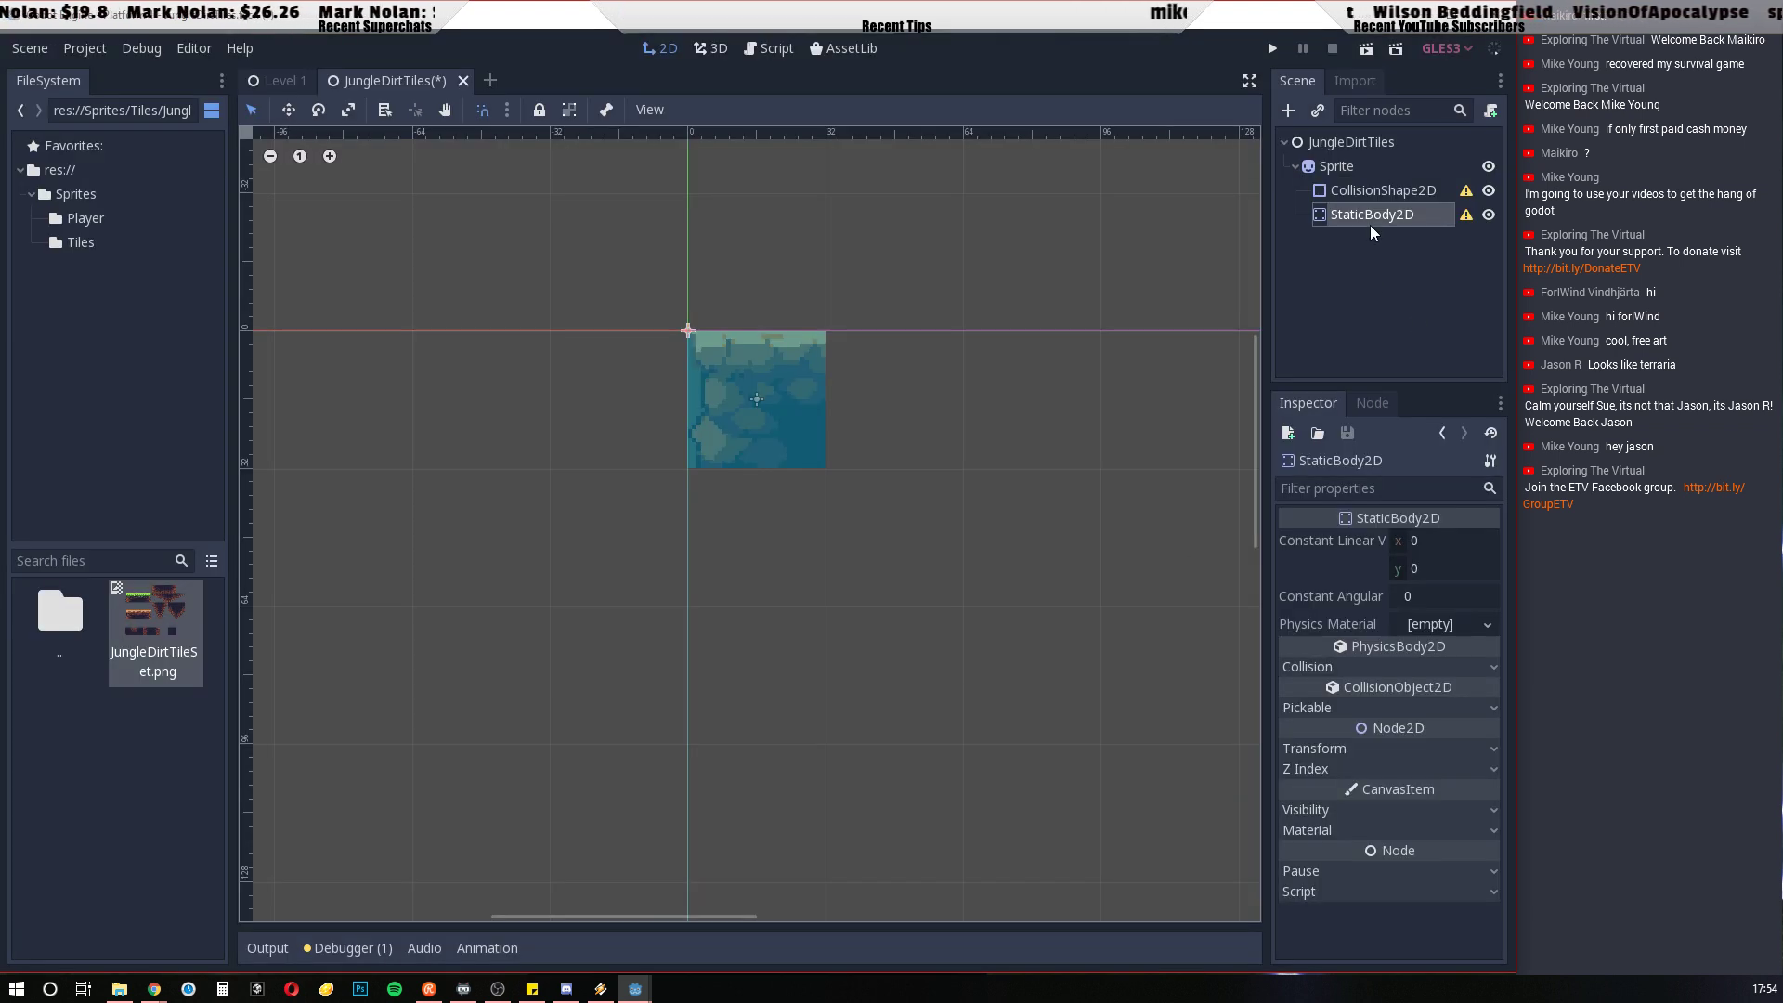
pyautogui.moveTo(1369, 190); pyautogui.dragTo(1363, 219)
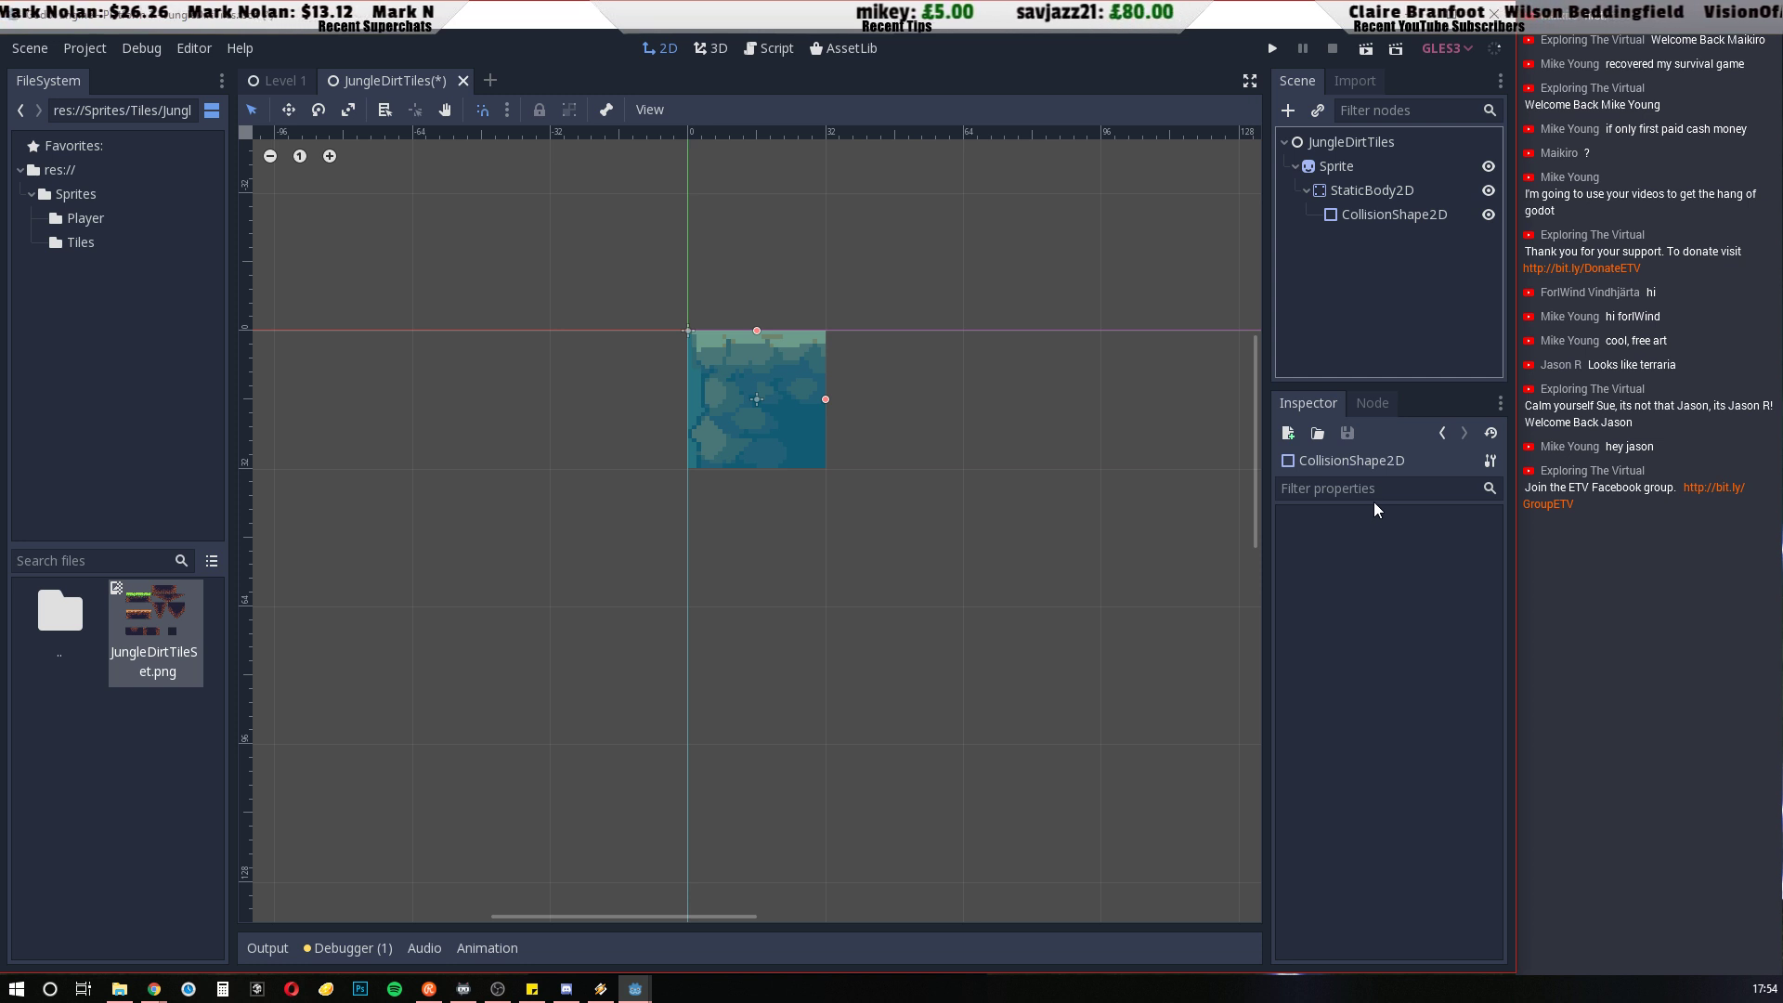
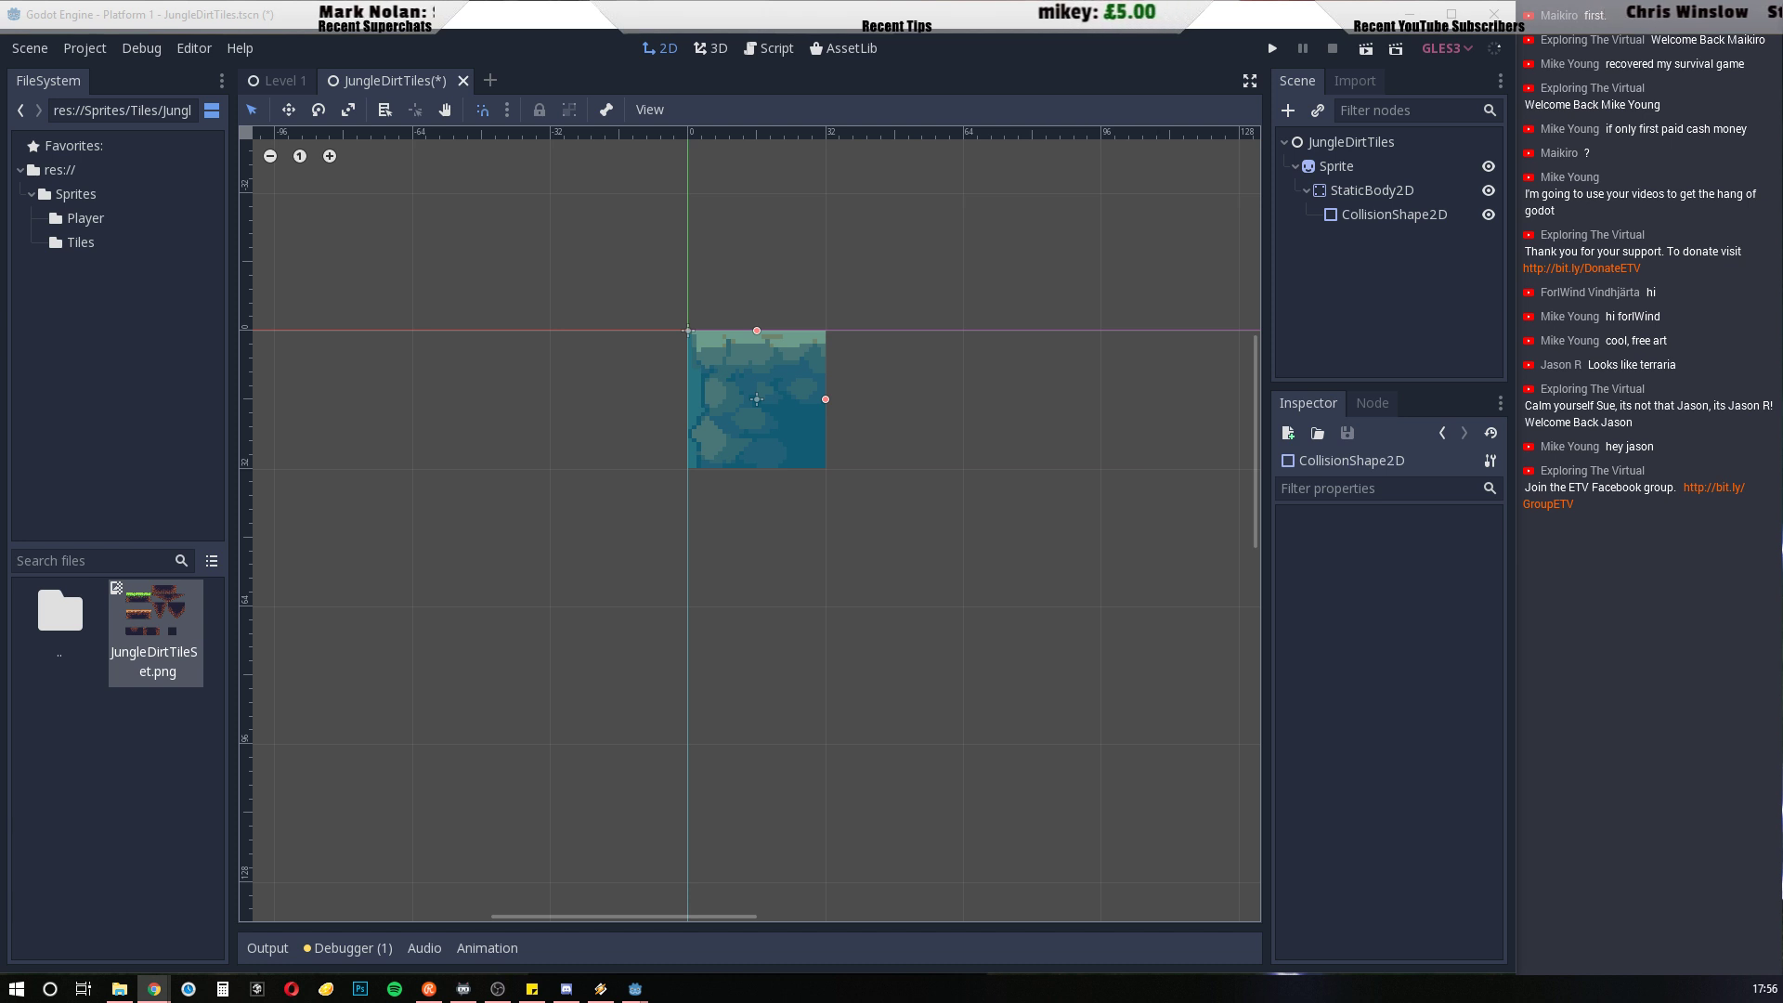
# Check the StaticBody2D and the collision shape's rectangle extents and position, and save the scene
pyautogui.click(1396, 191)
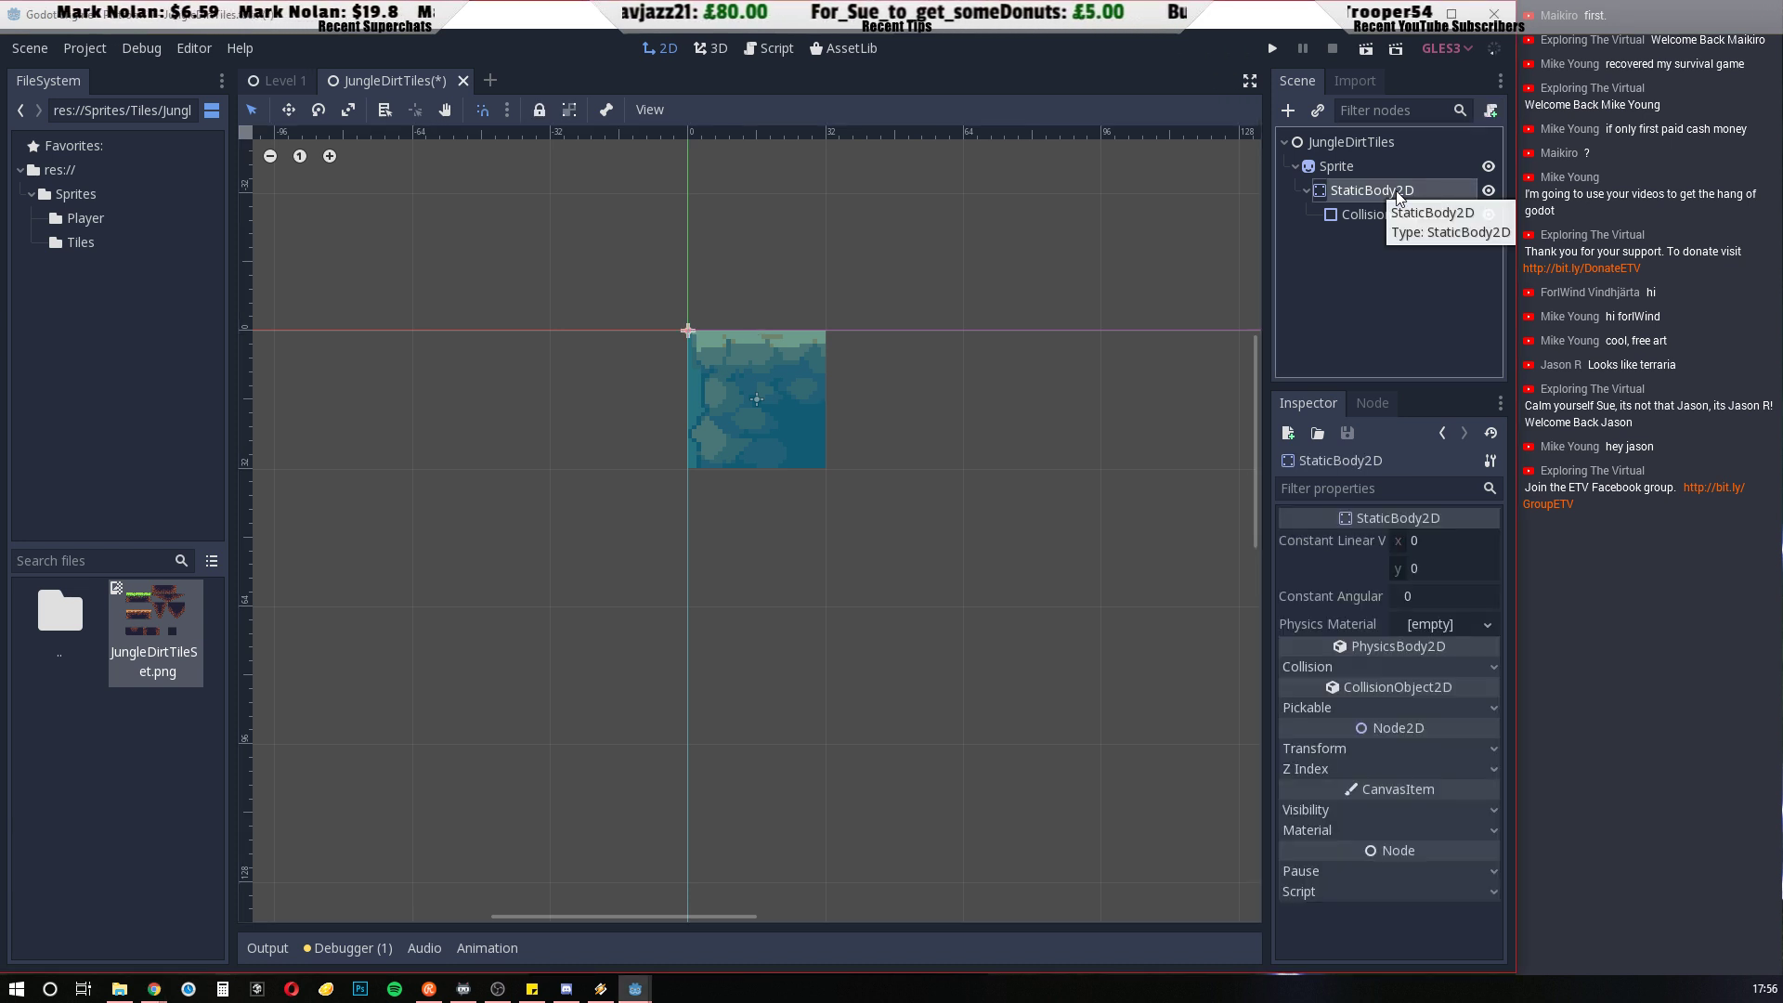
pyautogui.click(1369, 218)
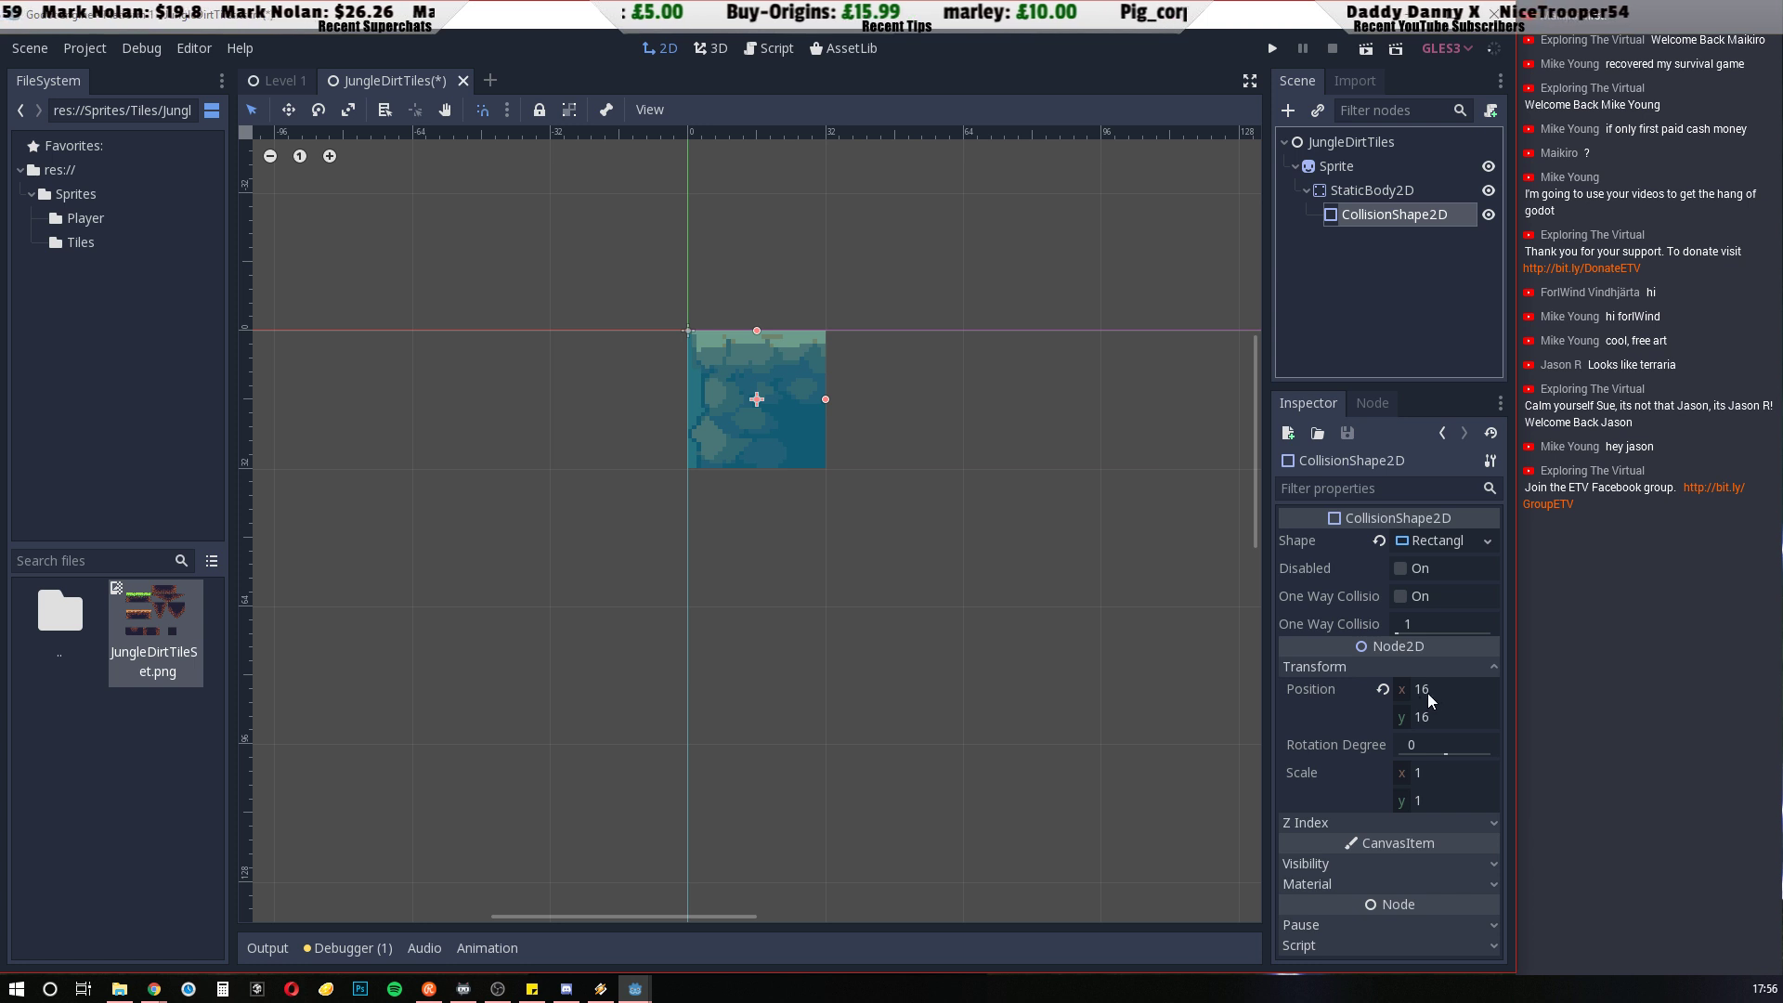
pyautogui.click(1436, 542)
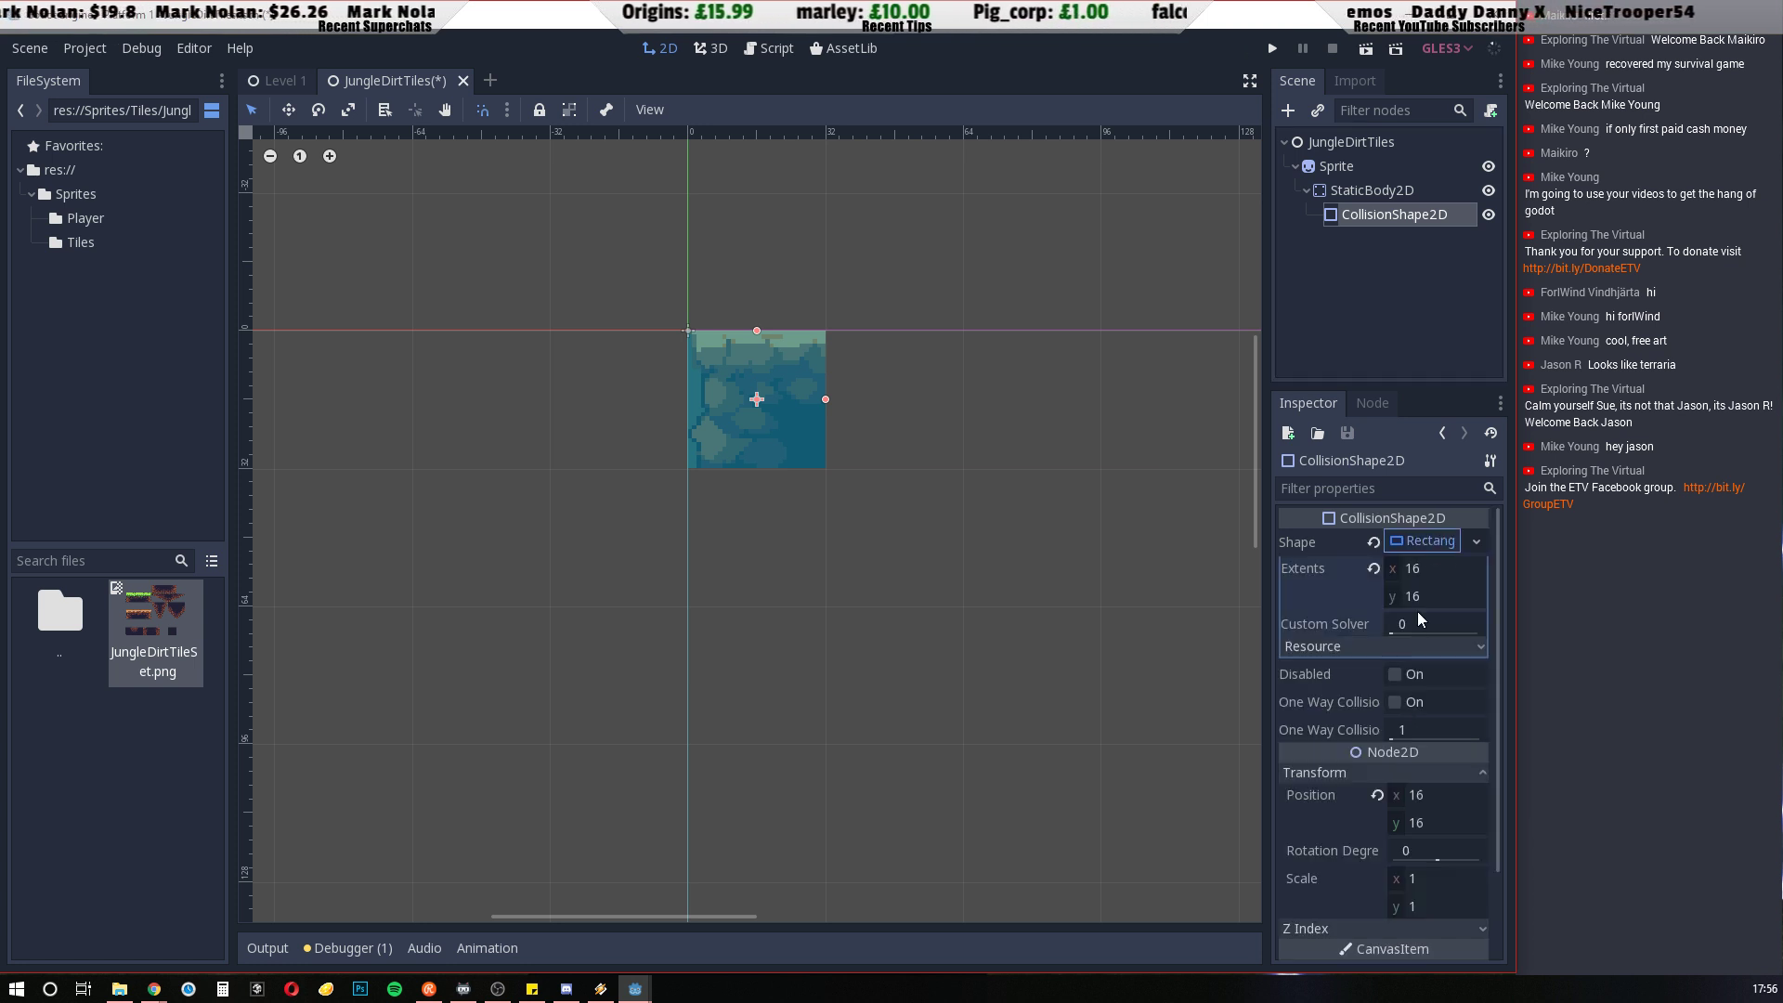
pyautogui.click(1422, 544)
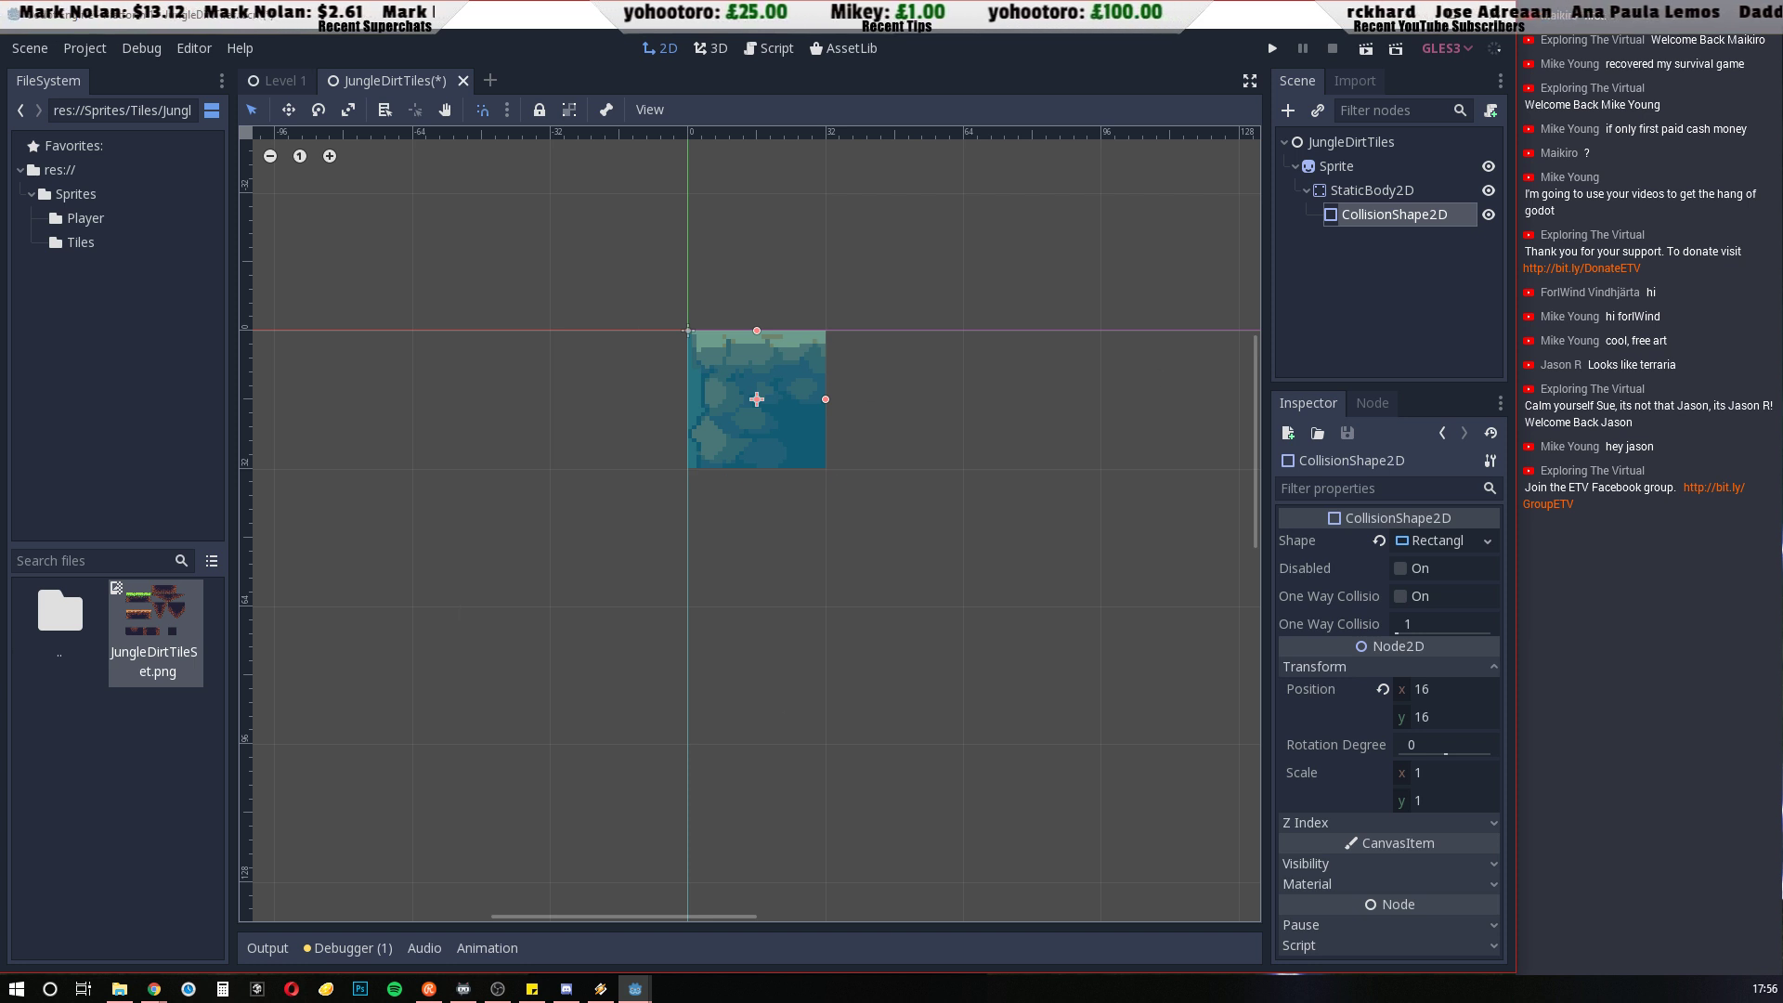
pyautogui.click(394, 541)
pyautogui.hotkey('ctrl', 's')
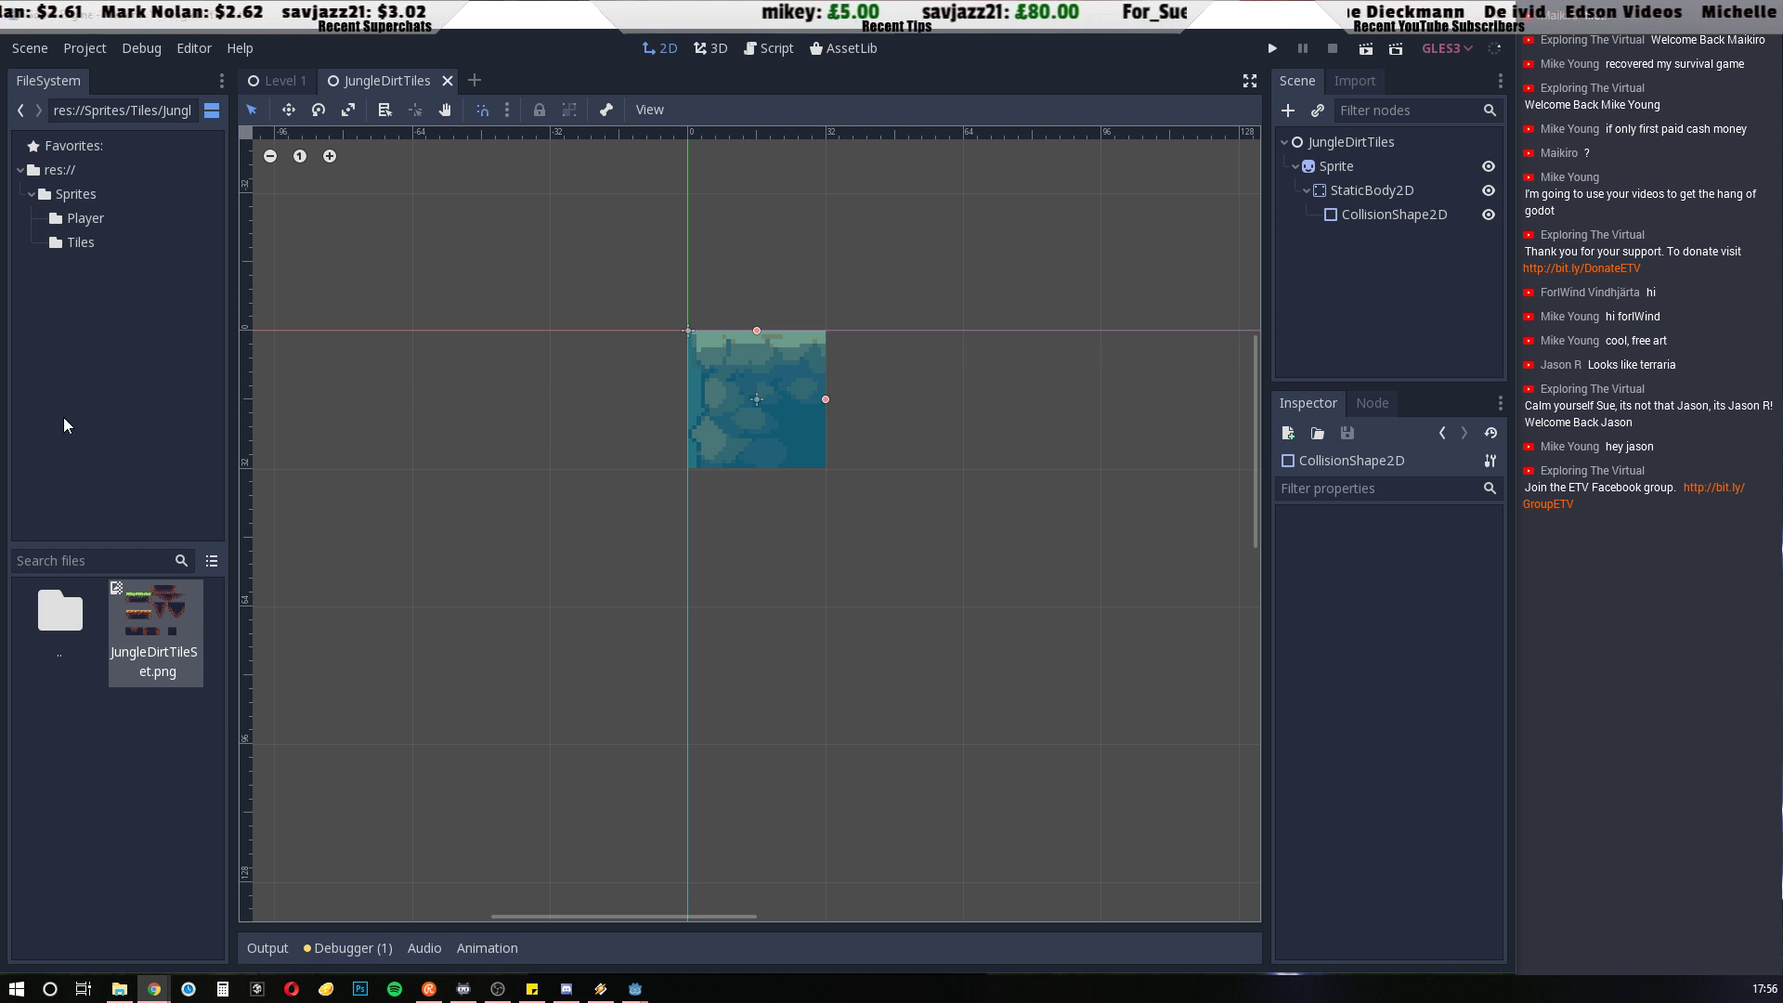
# Hide the CollisionShape2D and make the Sprite's children unselectable so the tile is handled as one object
pyautogui.click(1296, 167)
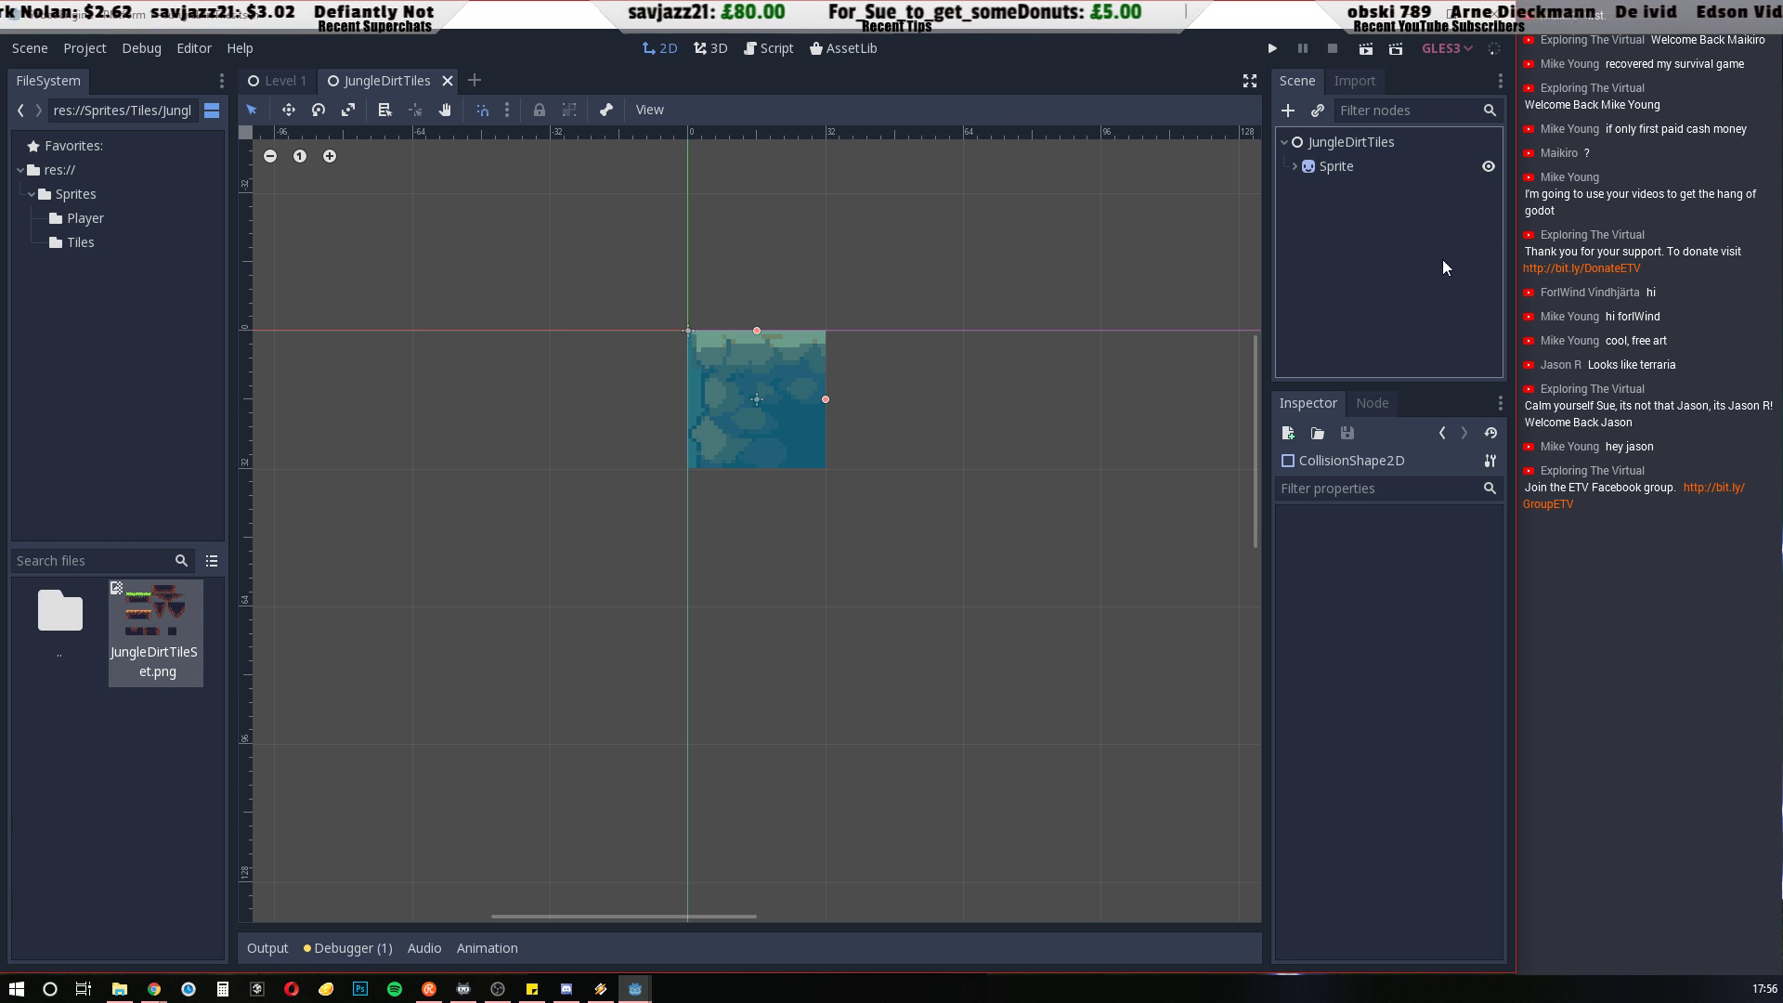
pyautogui.click(1296, 167)
pyautogui.click(1490, 215)
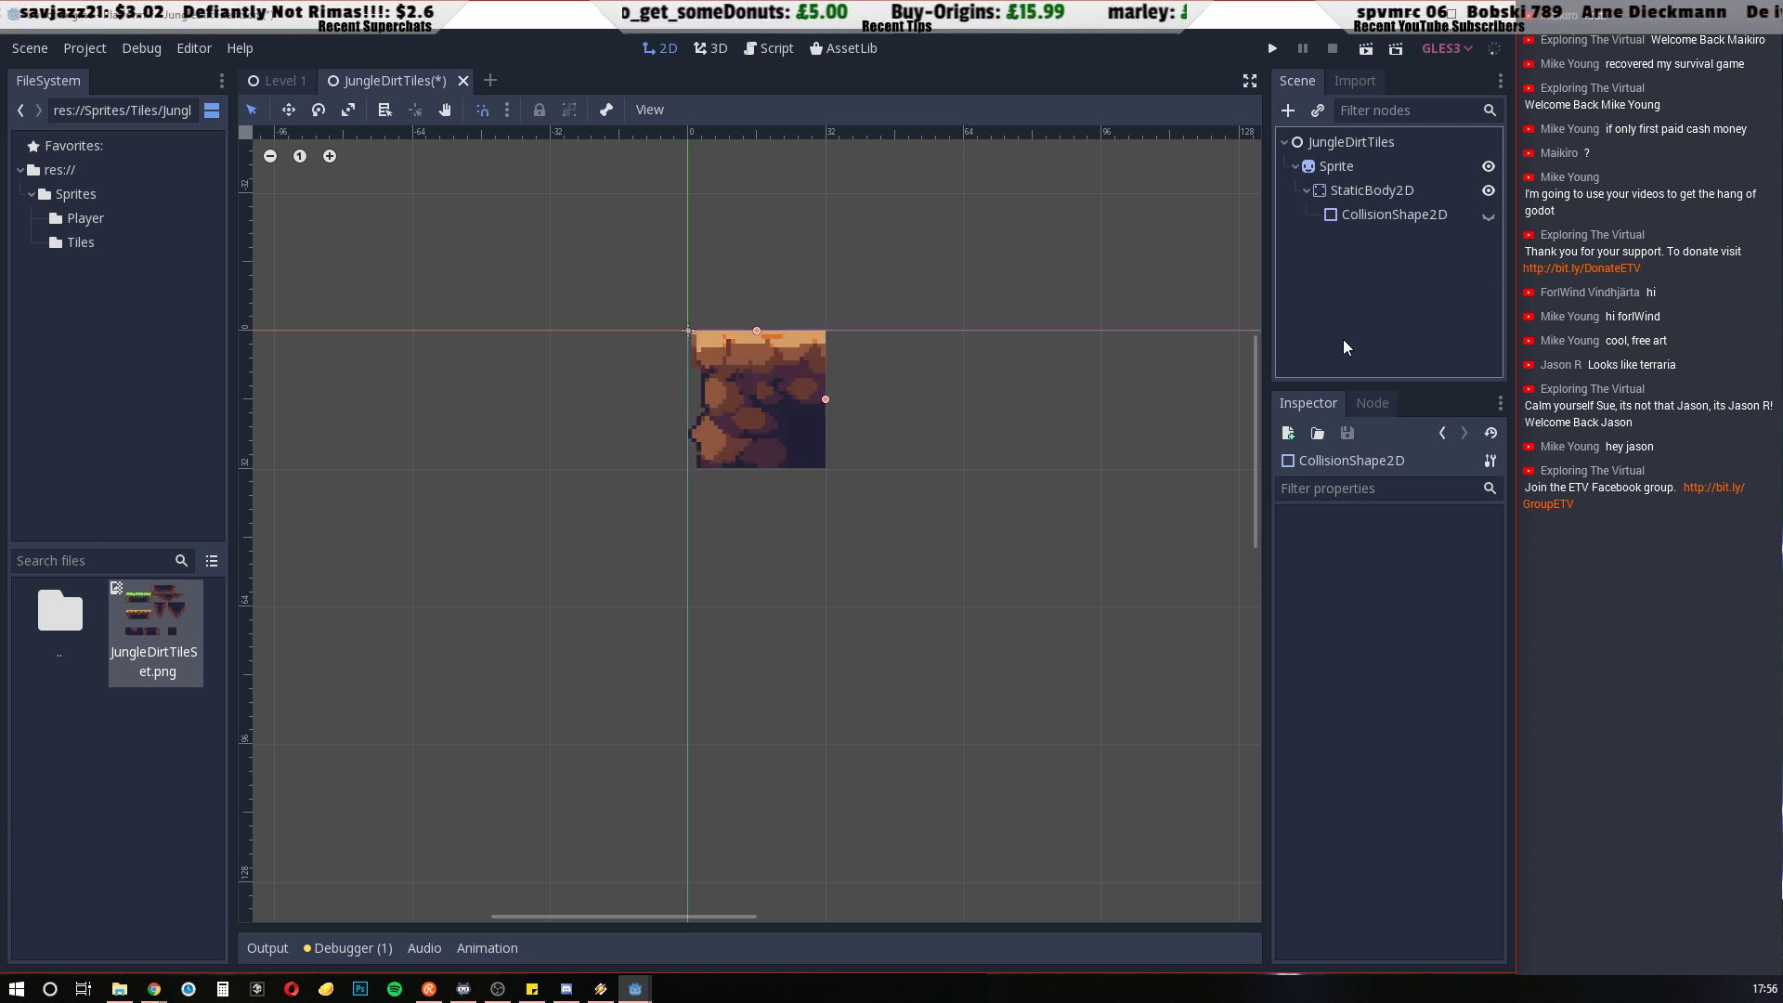
pyautogui.click(1350, 169)
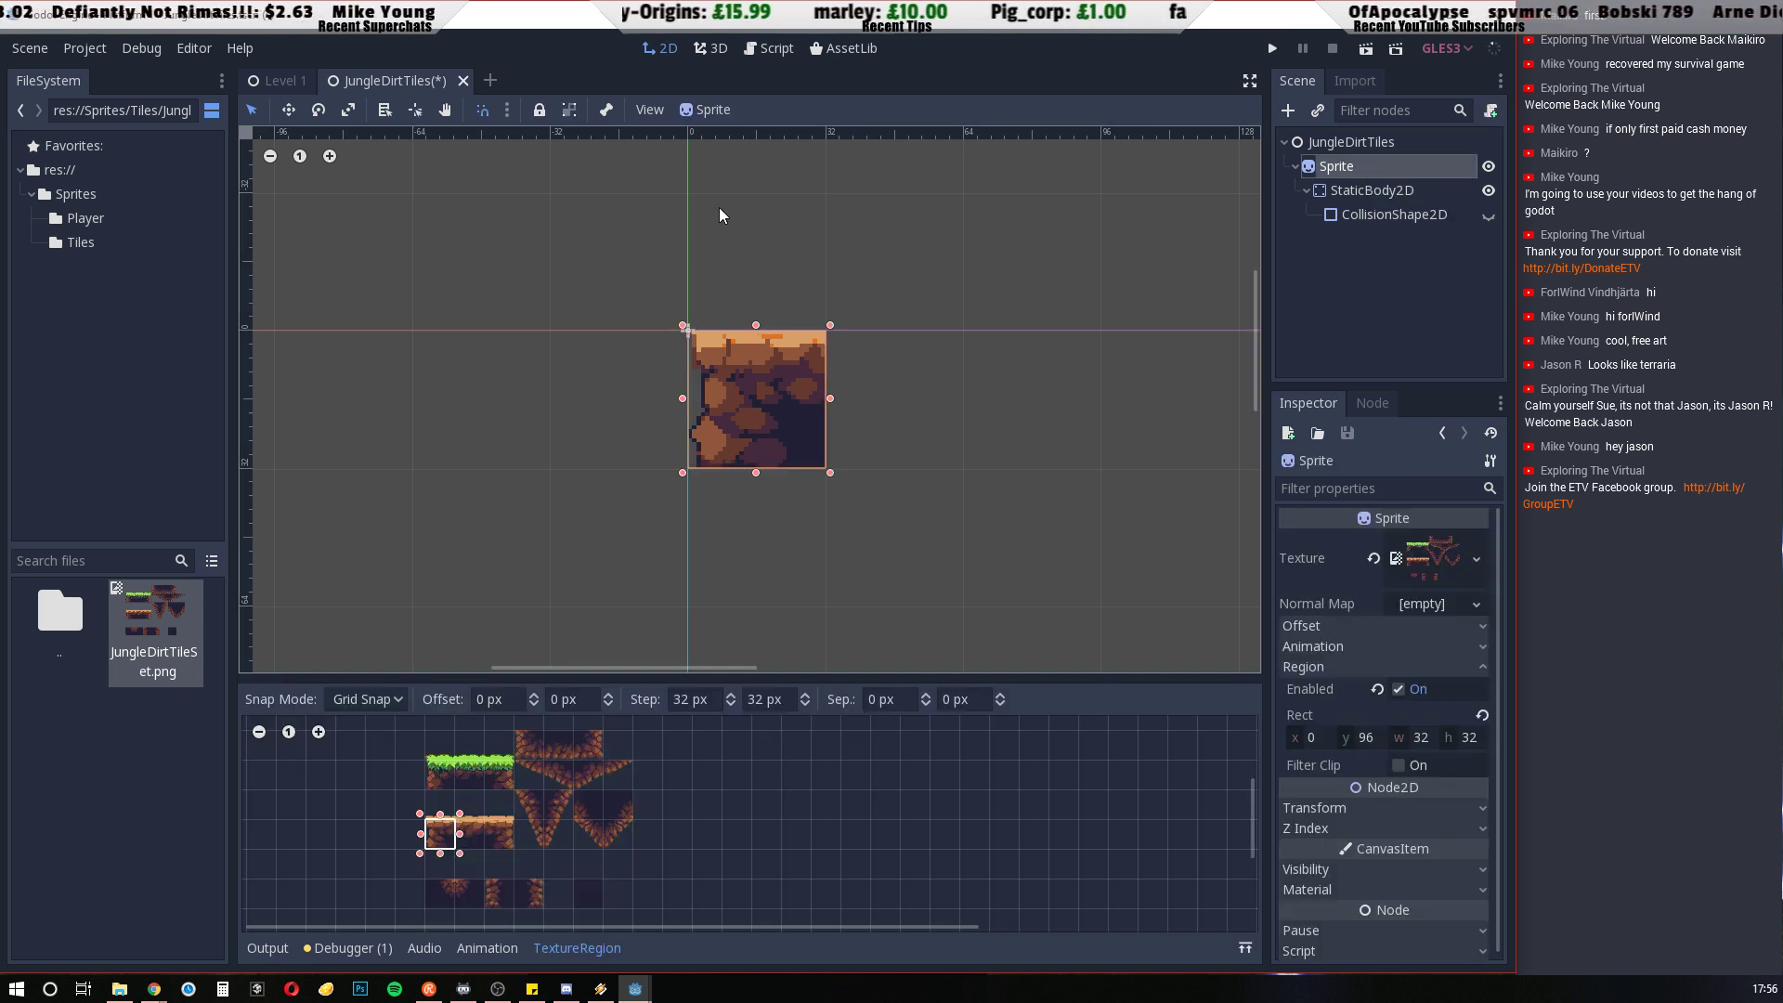
pyautogui.click(570, 112)
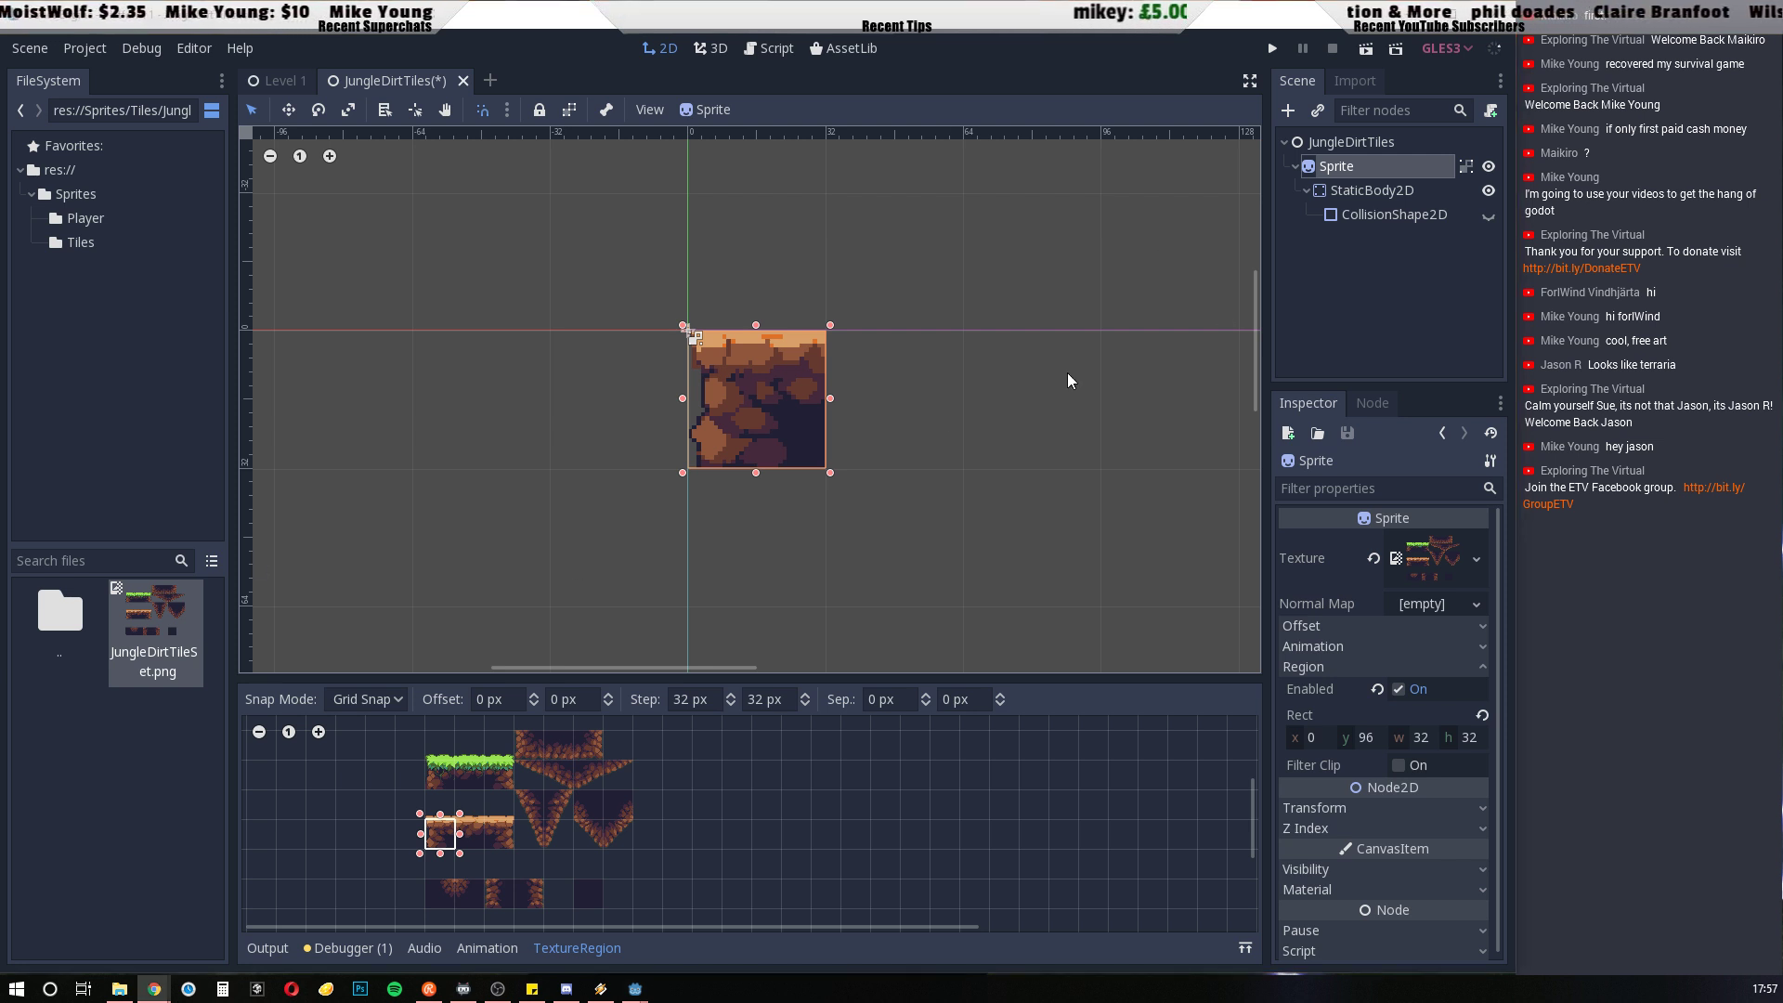
# Rename the Sprite node to 0 and collapse its children in the scene tree
pyautogui.click(1348, 170)
pyautogui.click(1348, 167)
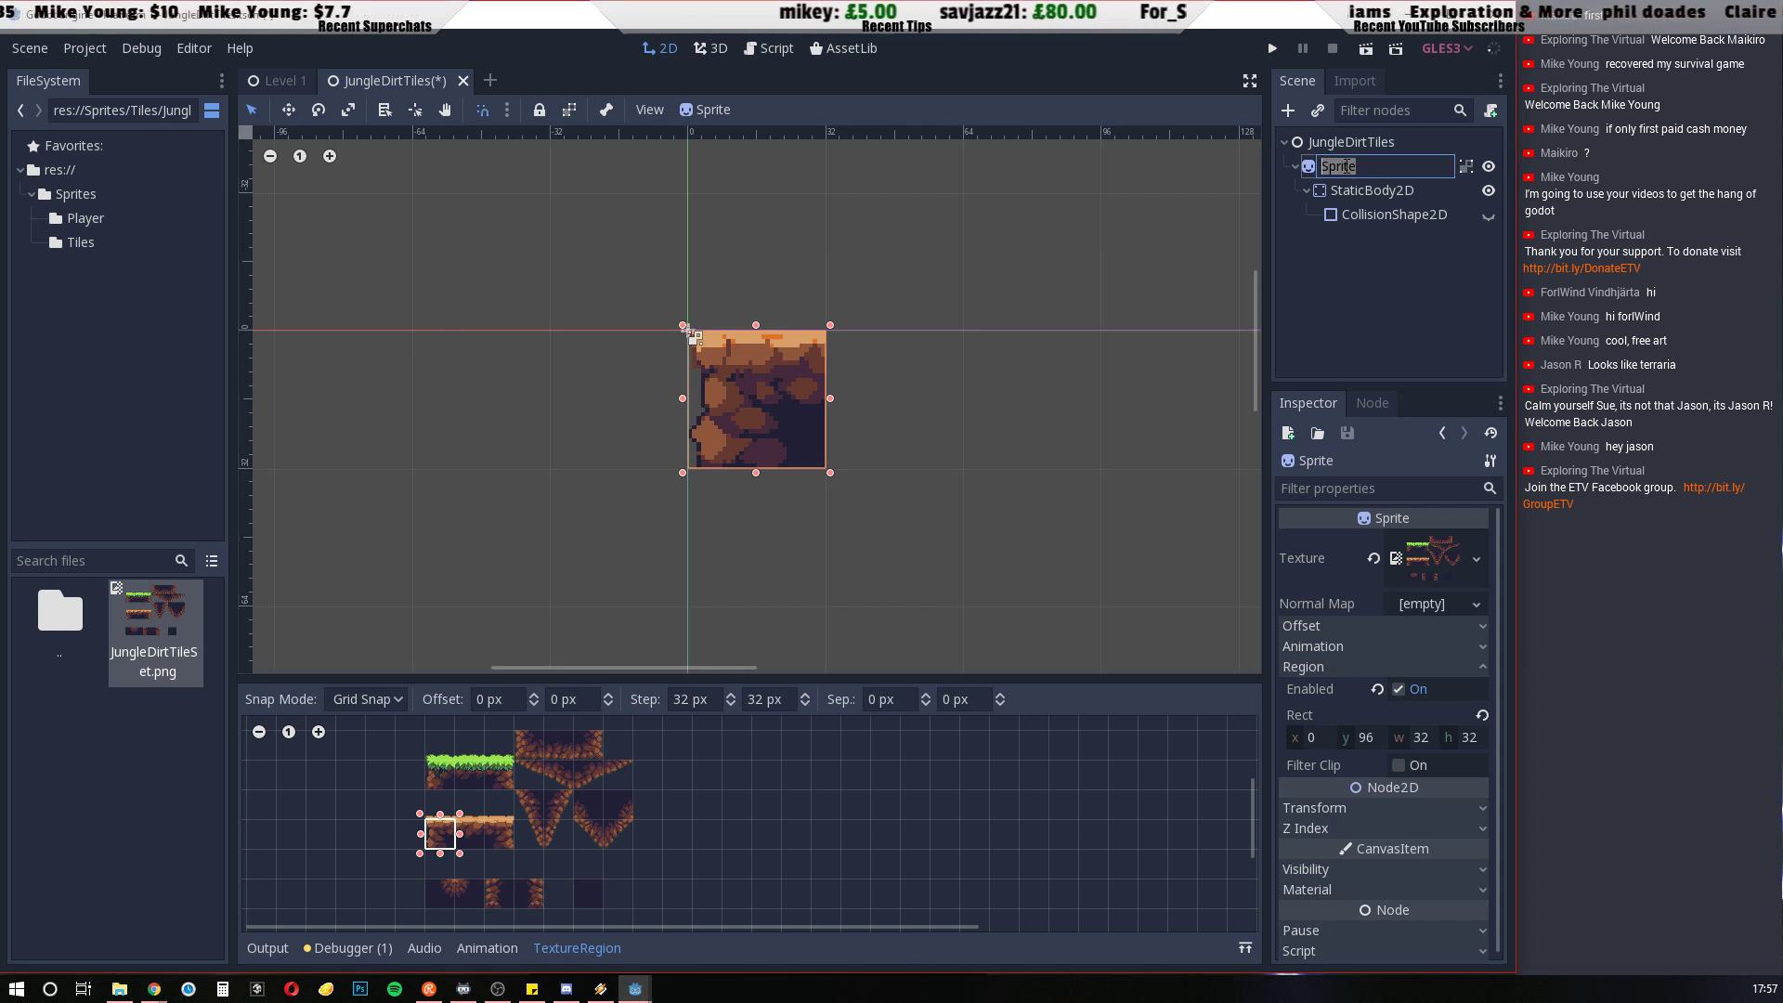
pyautogui.write('0')
pyautogui.click(1352, 302)
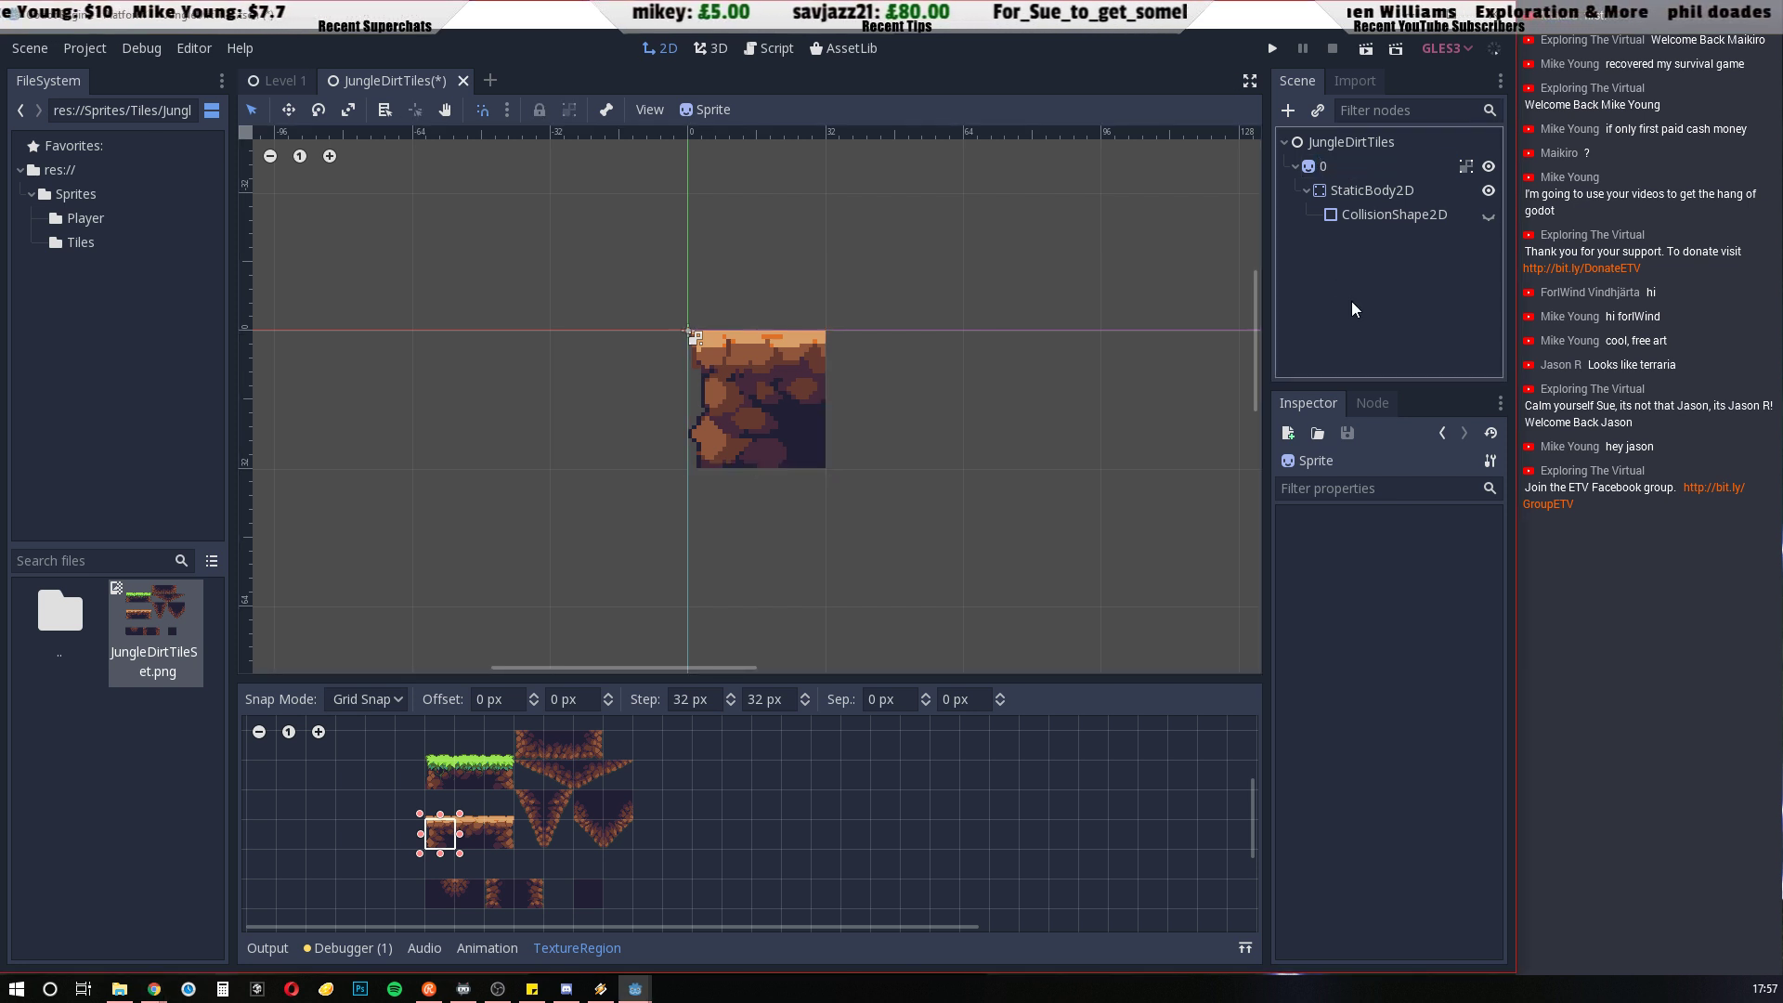
pyautogui.click(1296, 166)
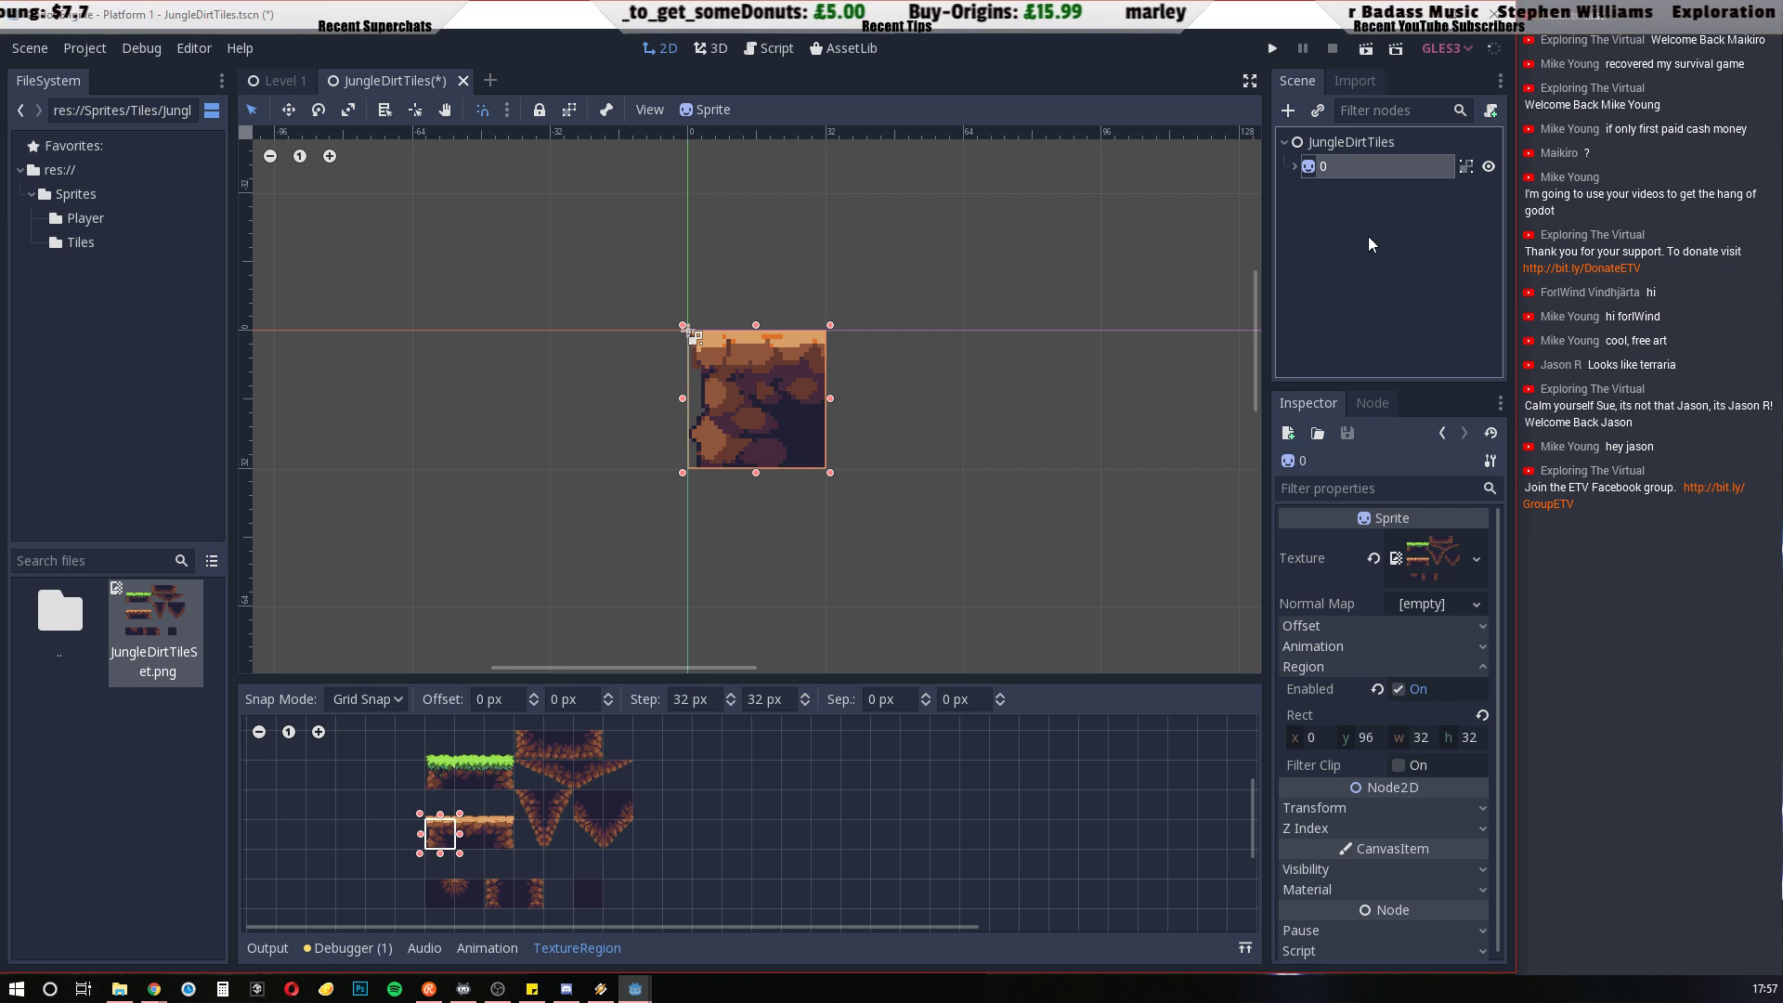
# Duplicate tile 0, place the copy at x 64 on the same row, and set its region to the middle orange-topped dirt cell
pyautogui.hotkey('ctrl', 'd')
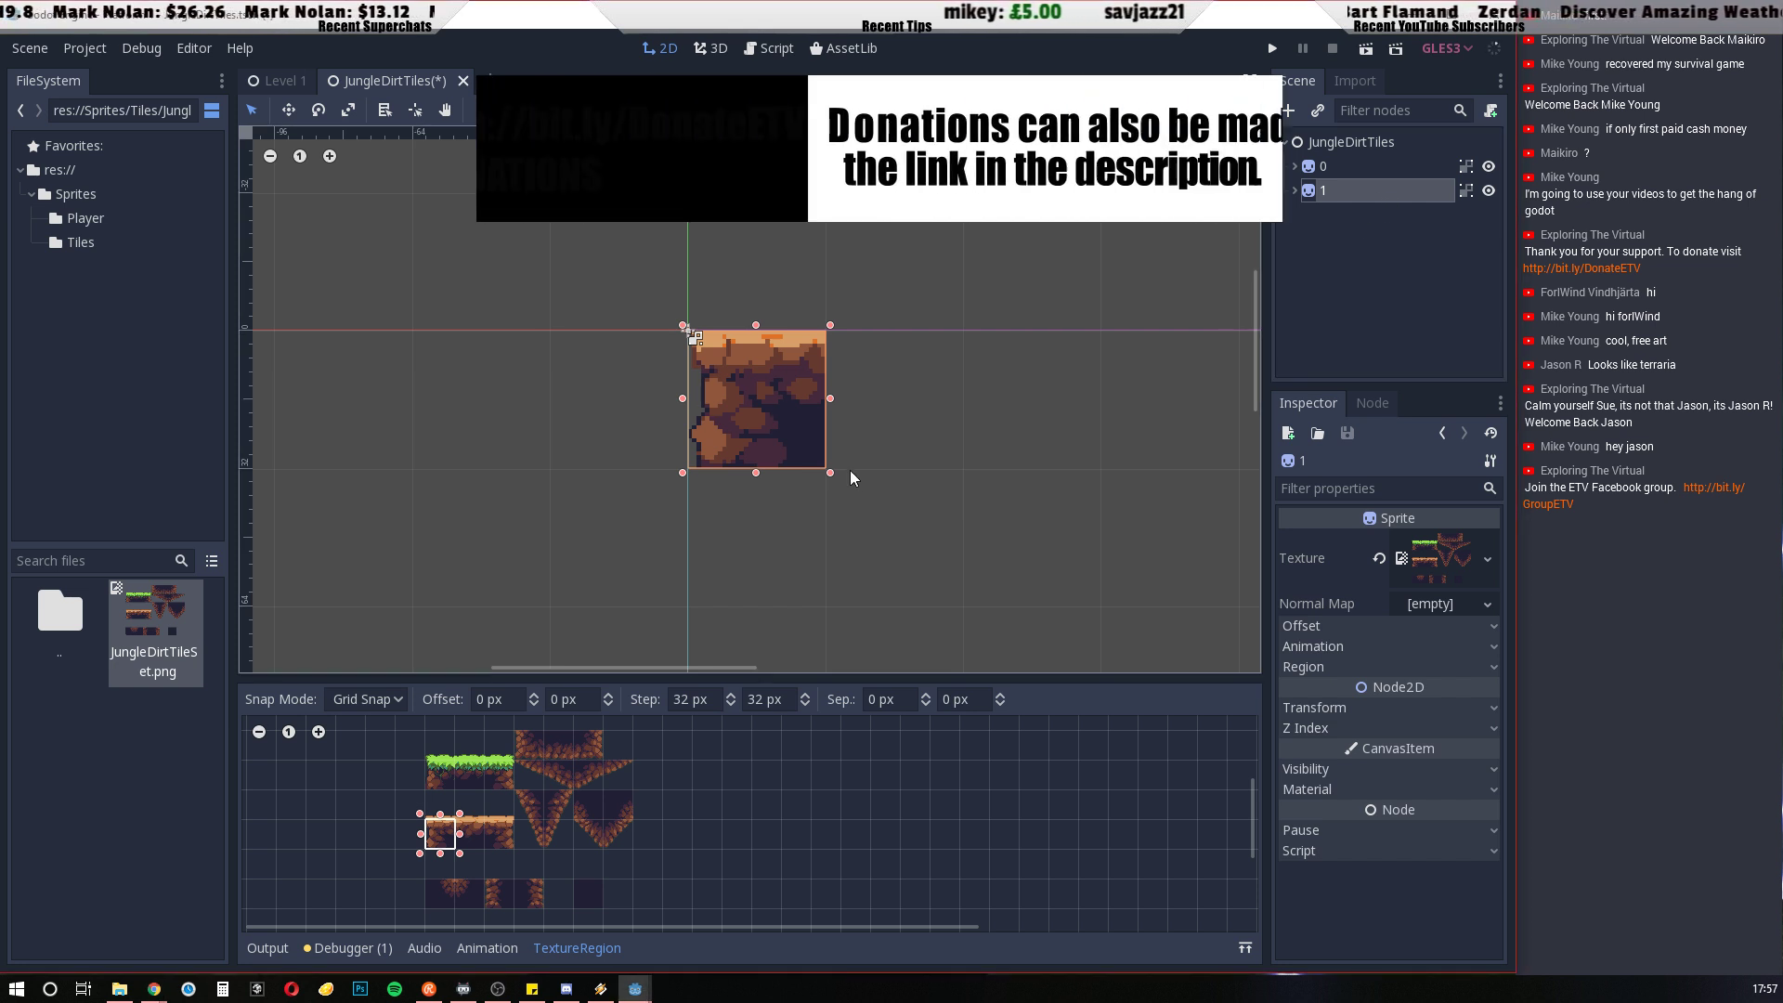
pyautogui.moveTo(757, 413); pyautogui.dragTo(983, 410)
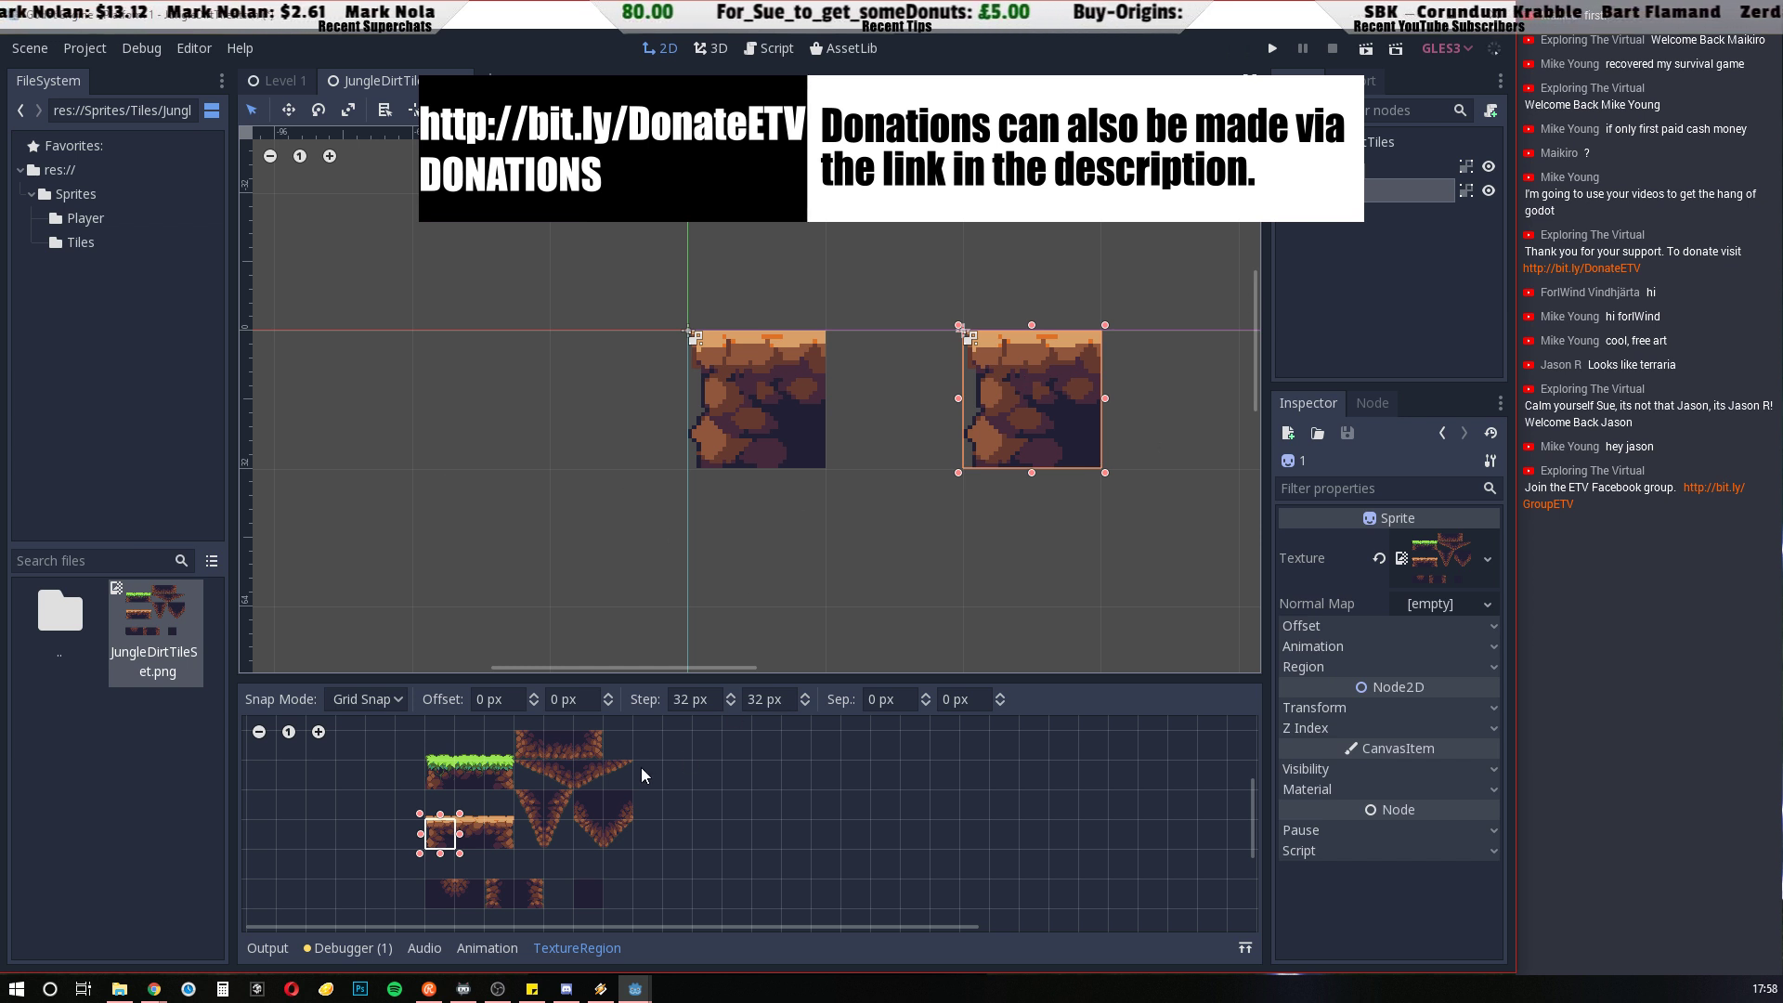
pyautogui.scroll(3, 463, 822)
pyautogui.scroll(-6, 511, 822)
pyautogui.scroll(7, 474, 812)
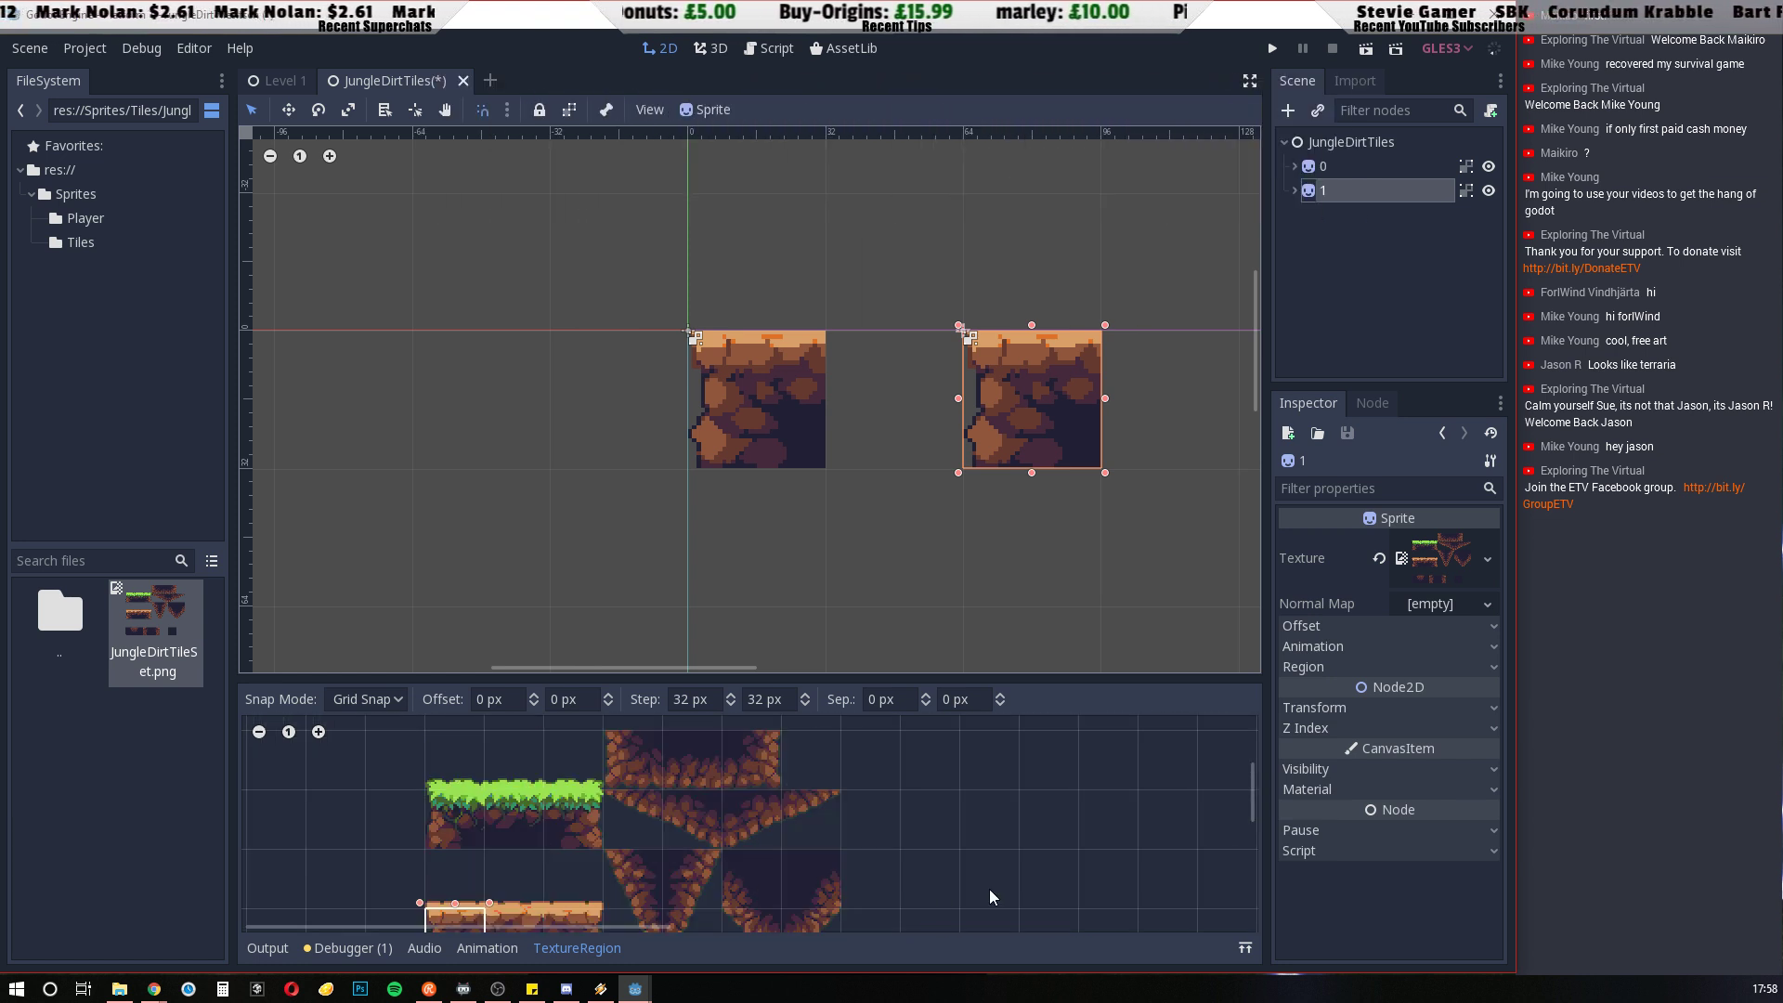
pyautogui.moveTo(989, 889); pyautogui.dragTo(1118, 704, button='middle')
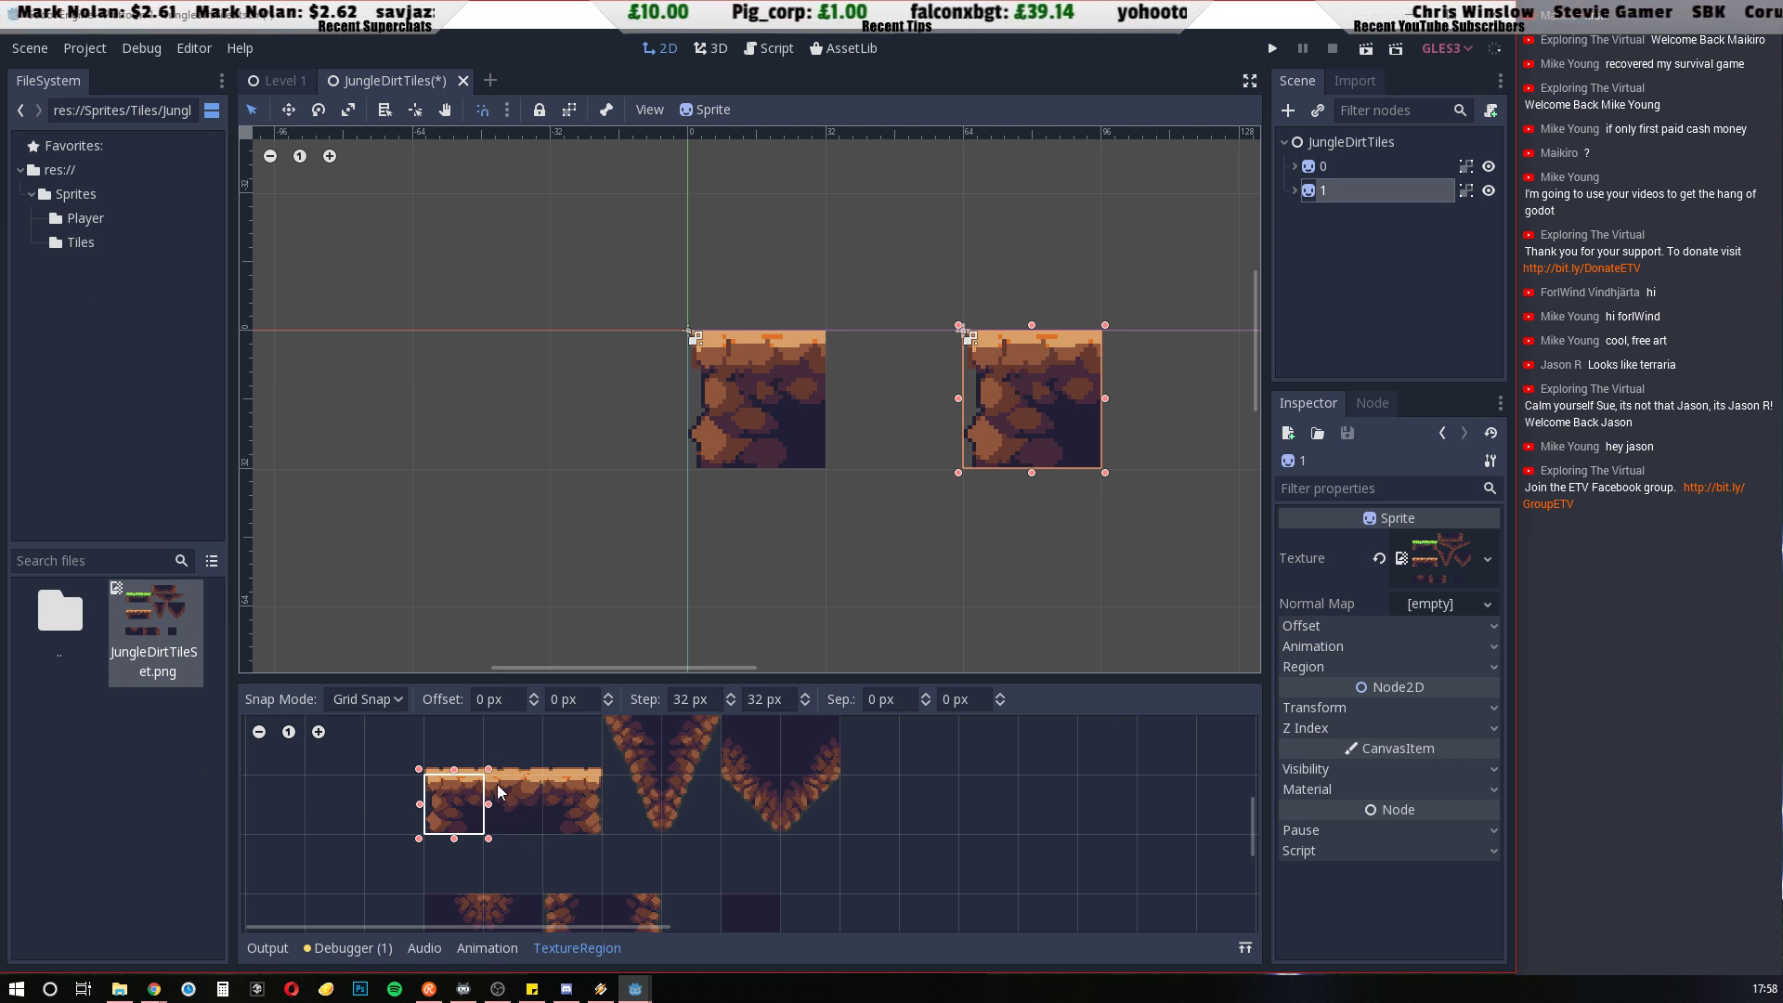
pyautogui.moveTo(492, 790); pyautogui.dragTo(534, 820)
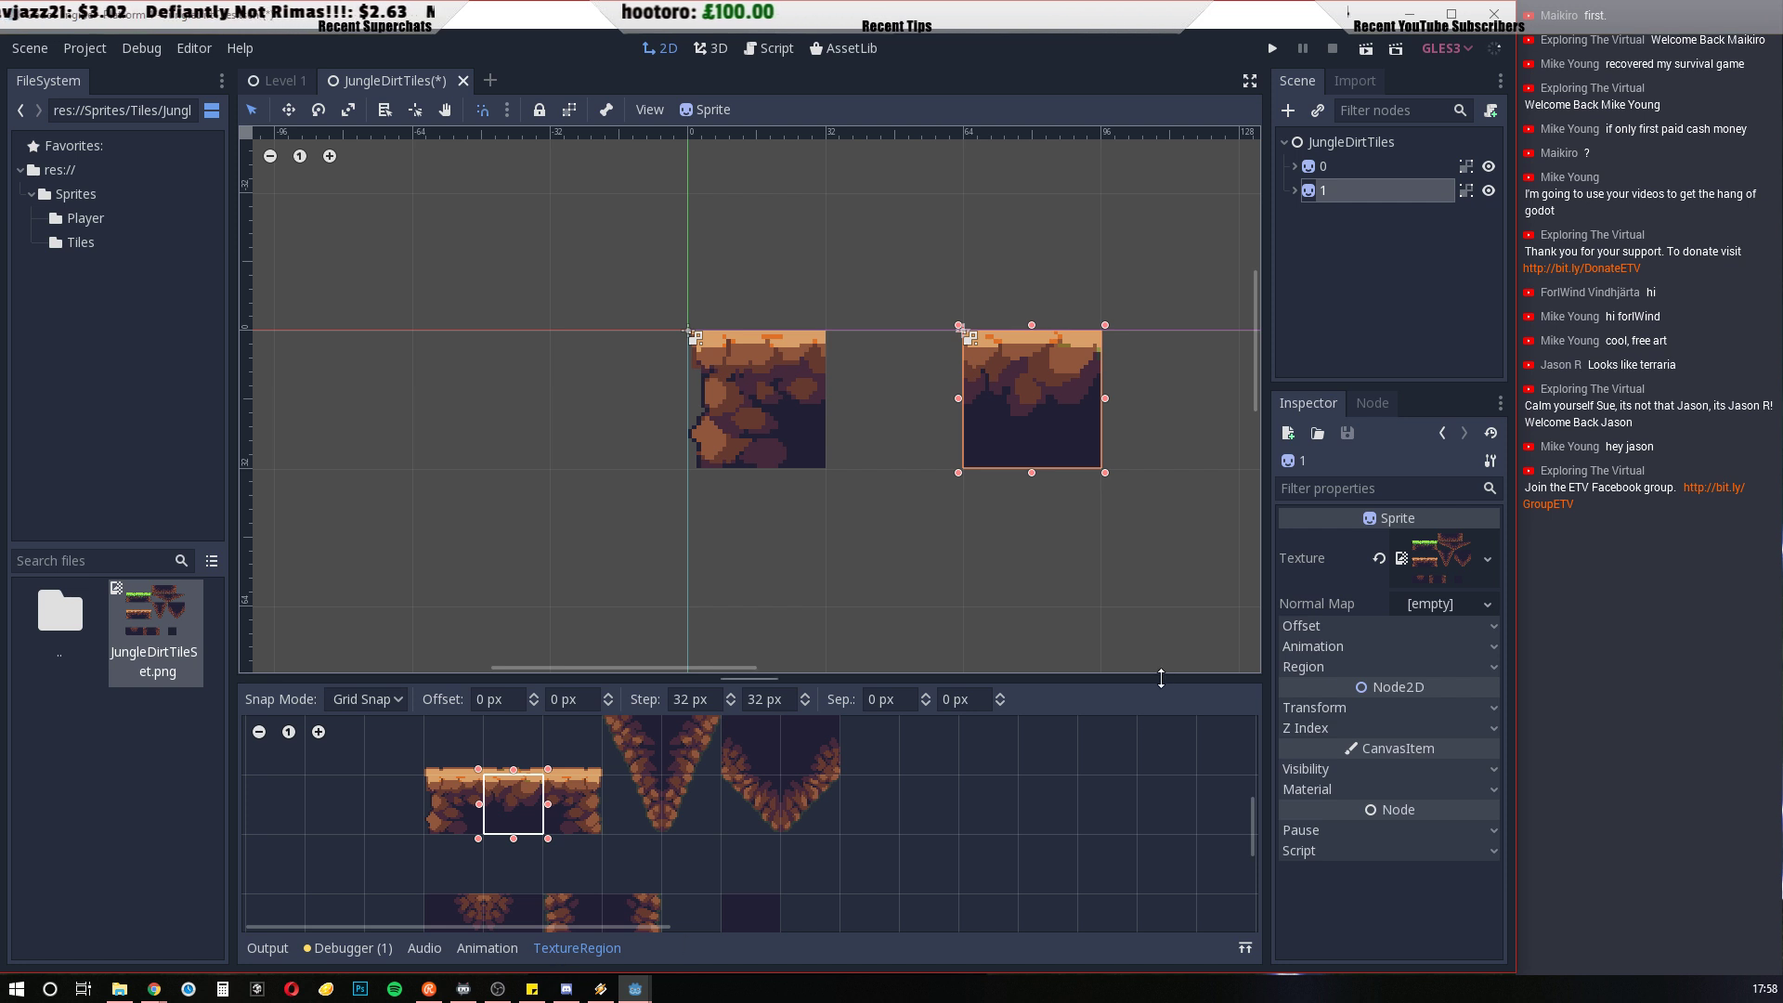
# Duplicate tile 1, place the copy at x 128 on the same row, and set its region to the right-end orange-topped dirt cell
pyautogui.click(1350, 192)
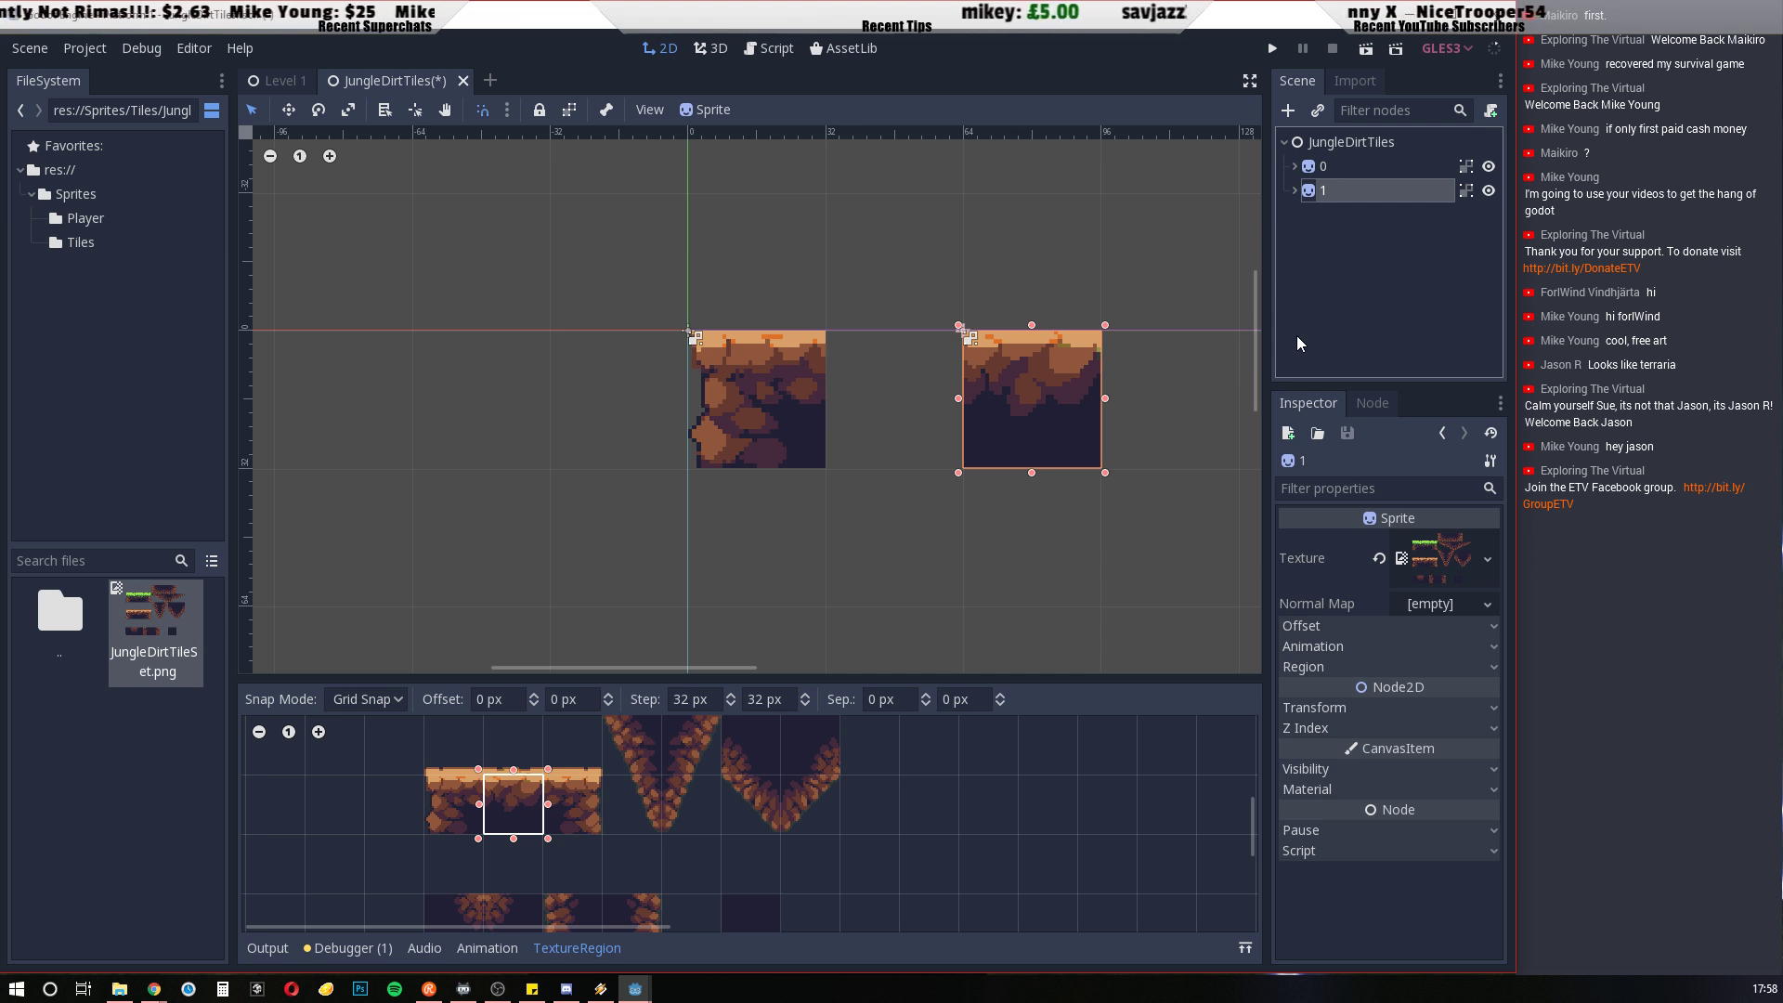
pyautogui.hotkey('ctrl', 'd')
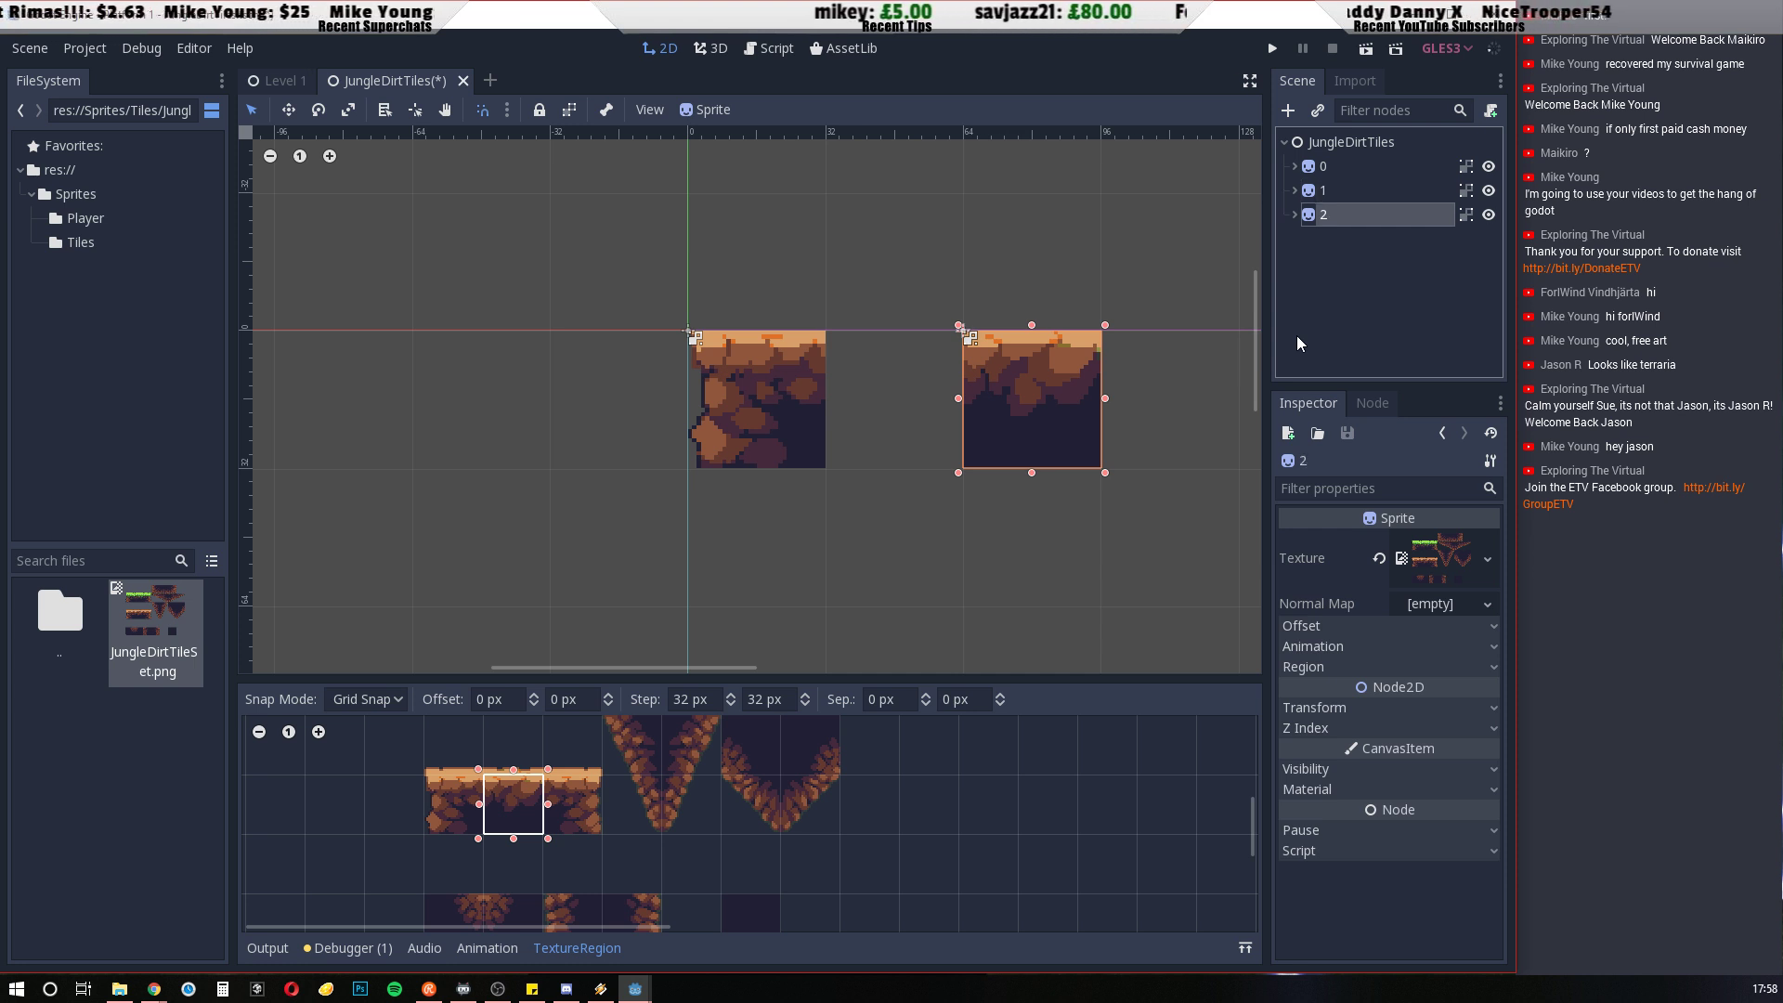
pyautogui.doubleClick(1345, 217)
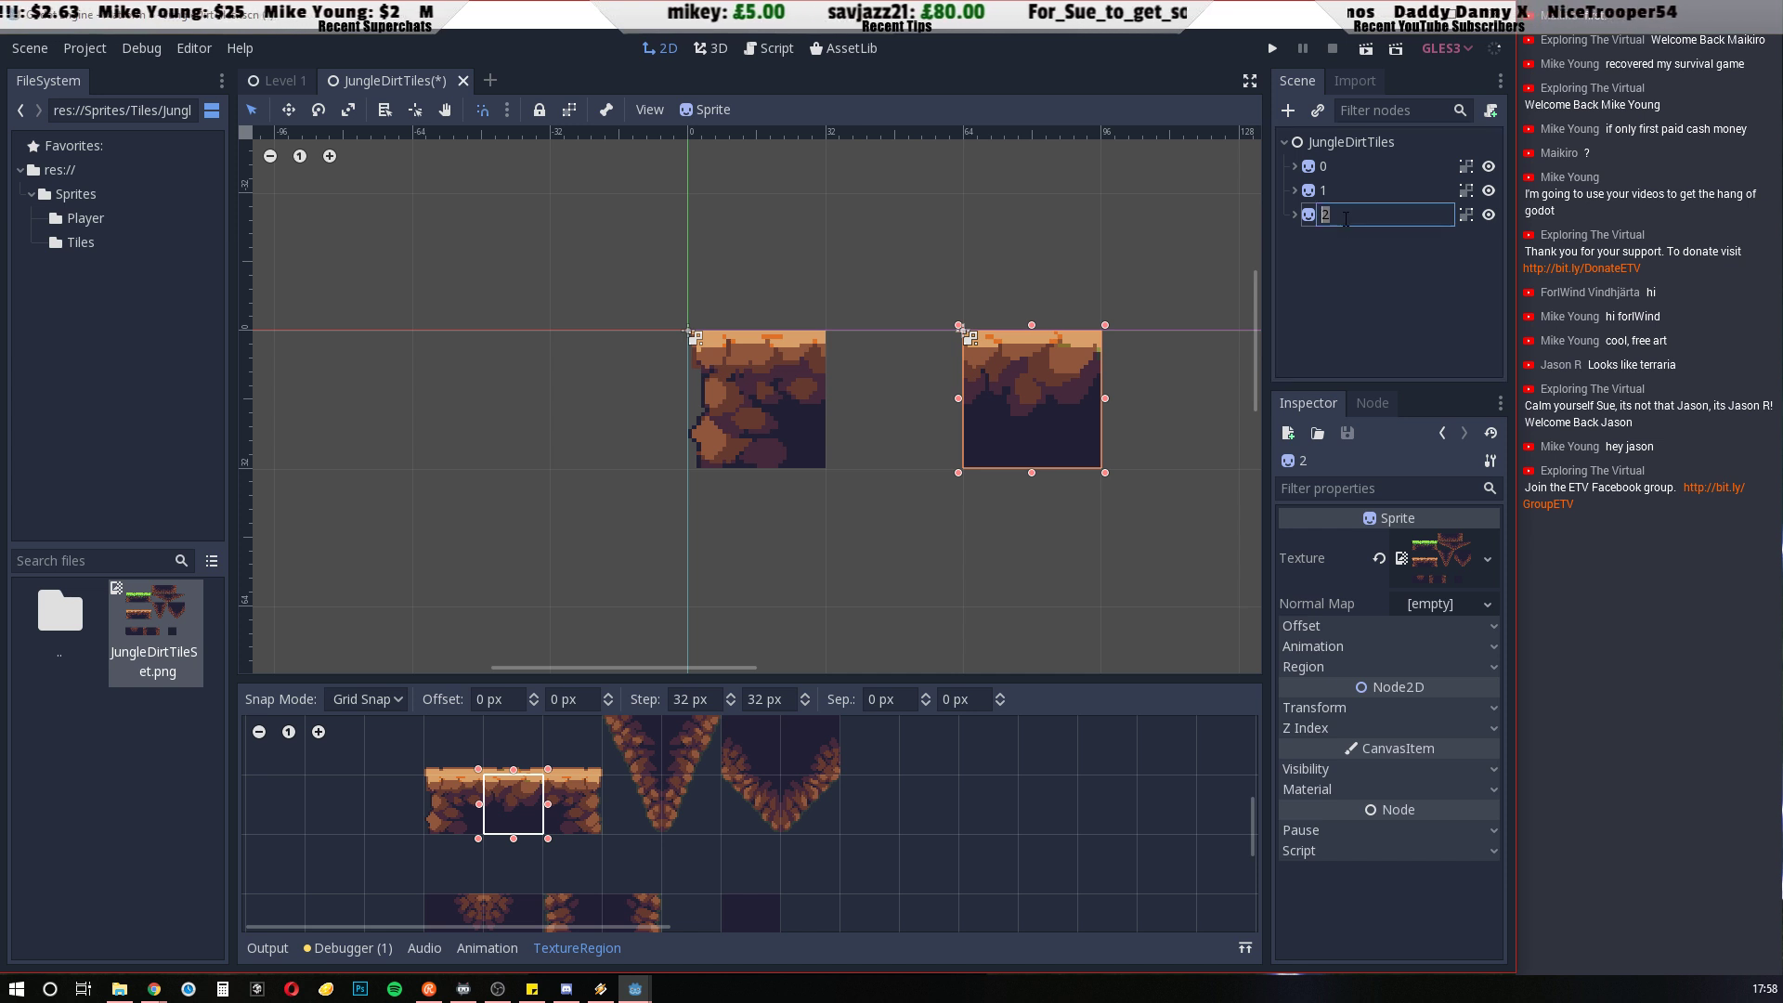
pyautogui.click(1339, 297)
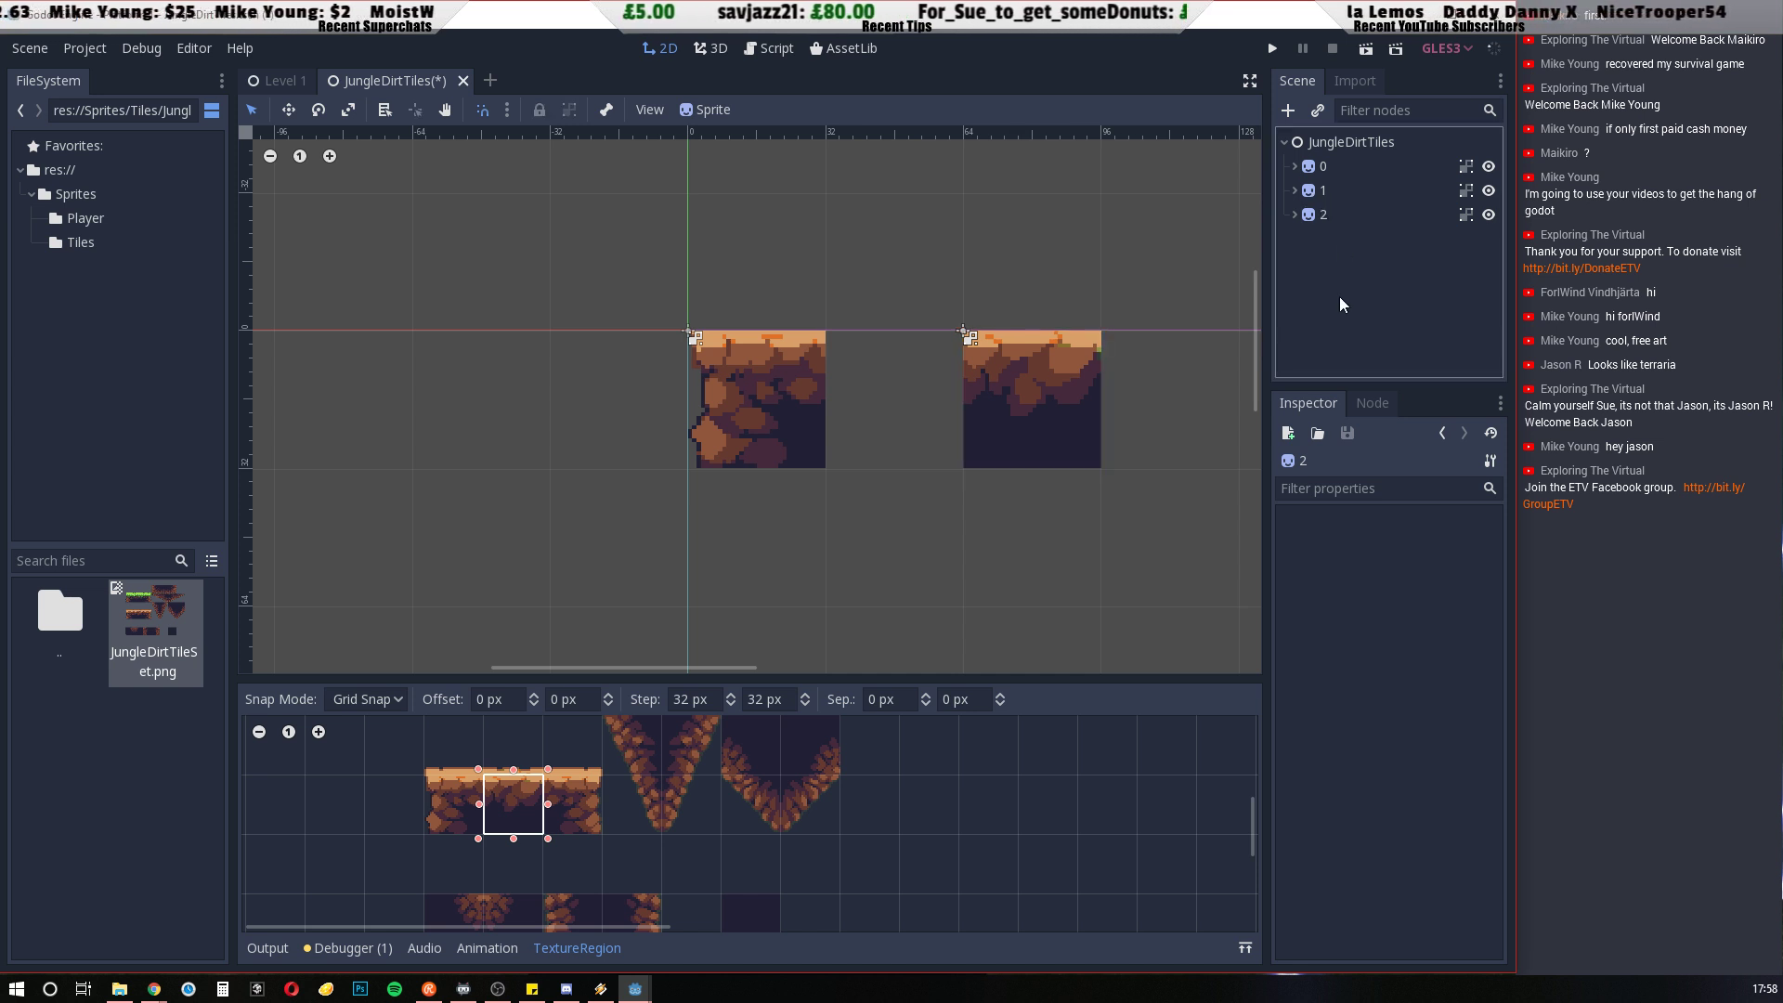
pyautogui.click(1312, 215)
pyautogui.moveTo(1042, 419); pyautogui.dragTo(1286, 401)
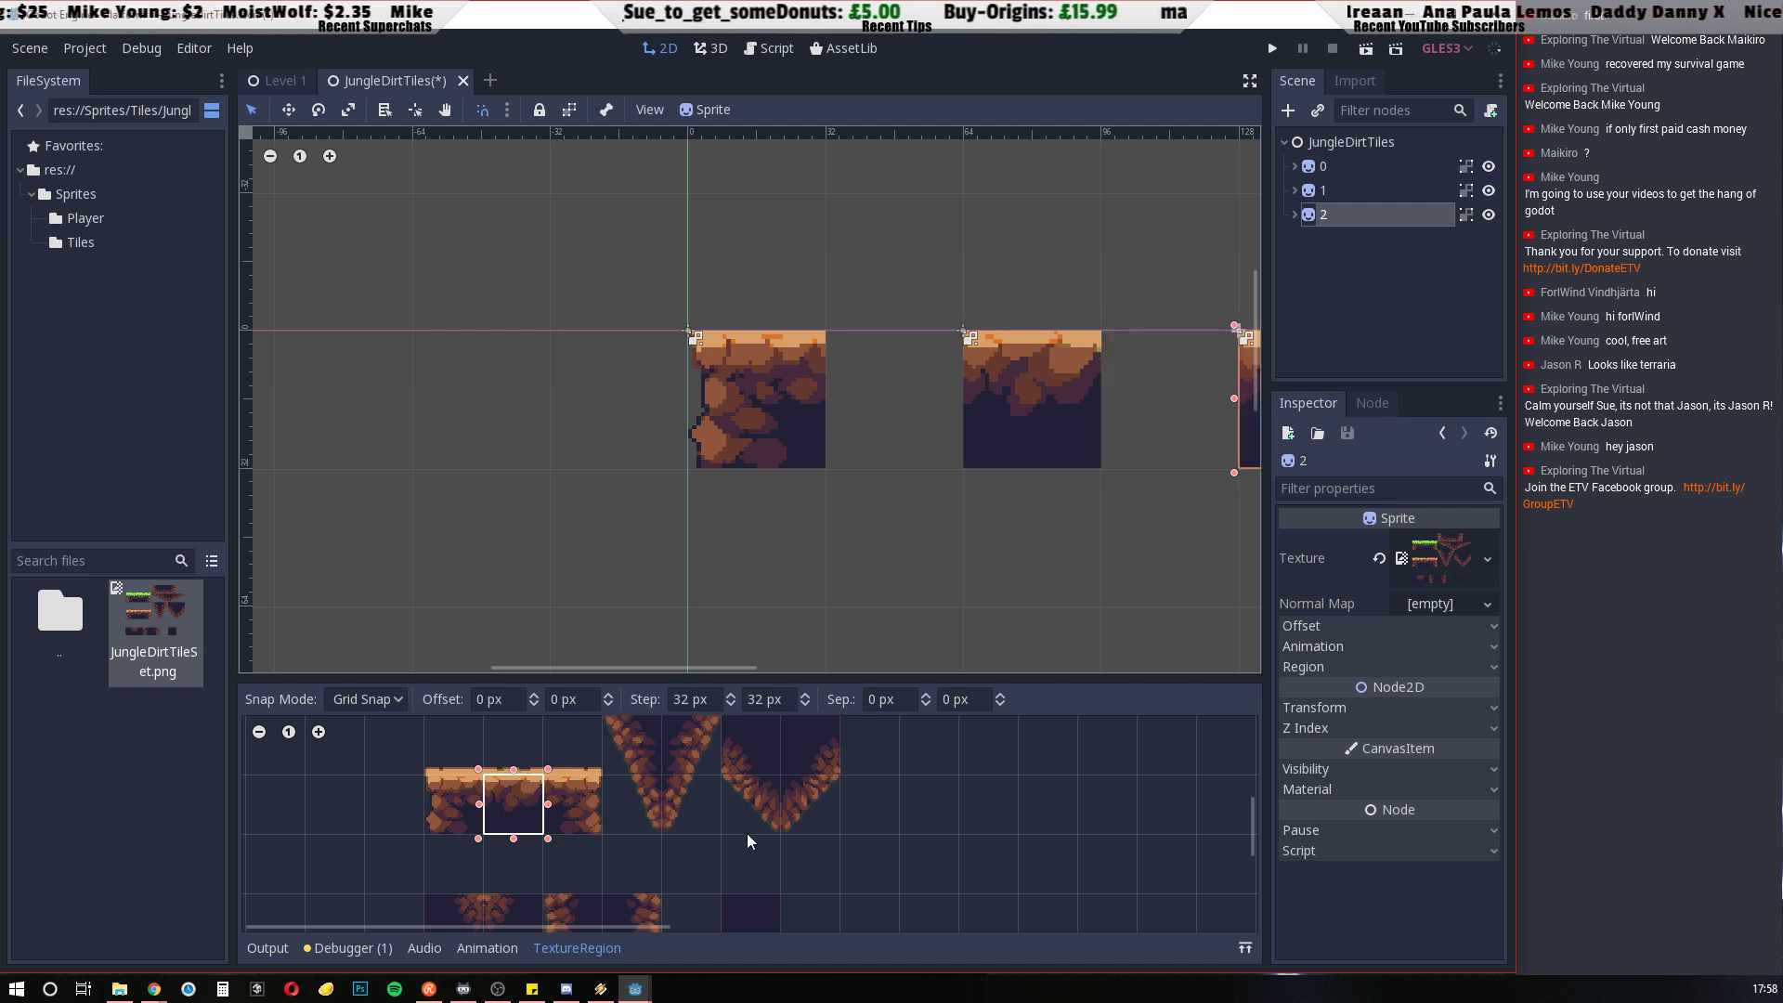
pyautogui.moveTo(549, 778); pyautogui.dragTo(588, 823)
pyautogui.scroll(-4, 974, 560)
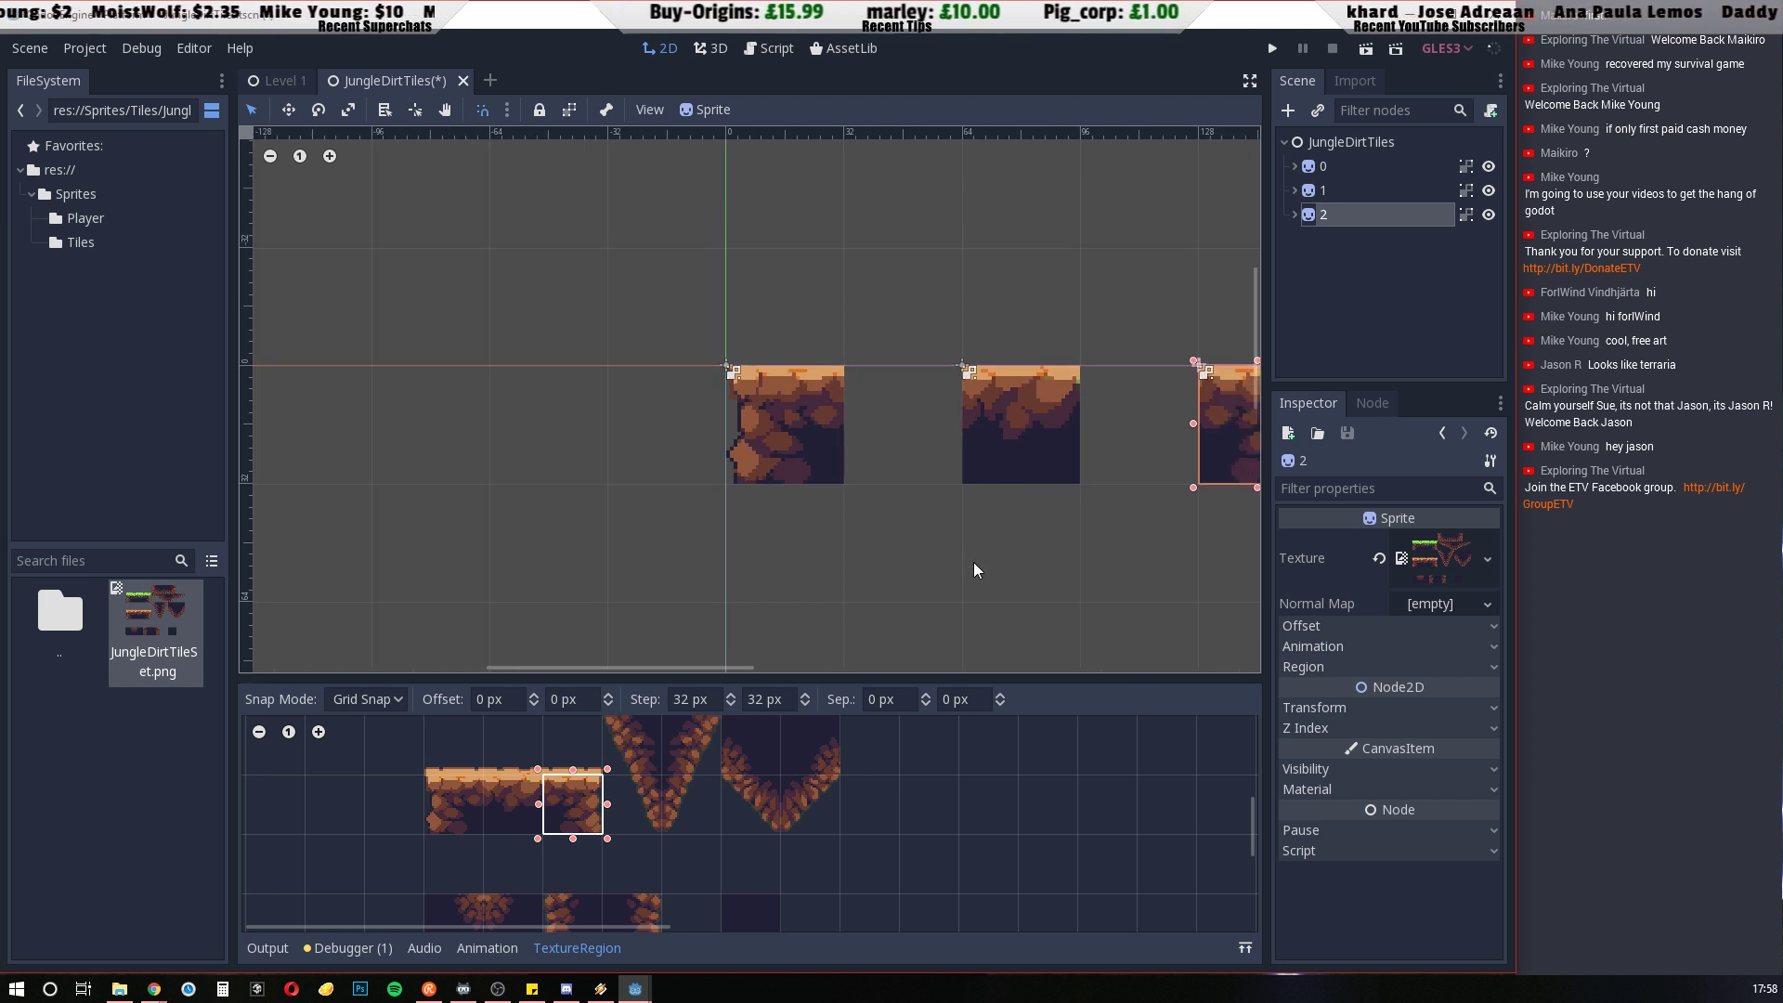
pyautogui.moveTo(1099, 592); pyautogui.dragTo(802, 446, button='middle')
pyautogui.click(763, 442)
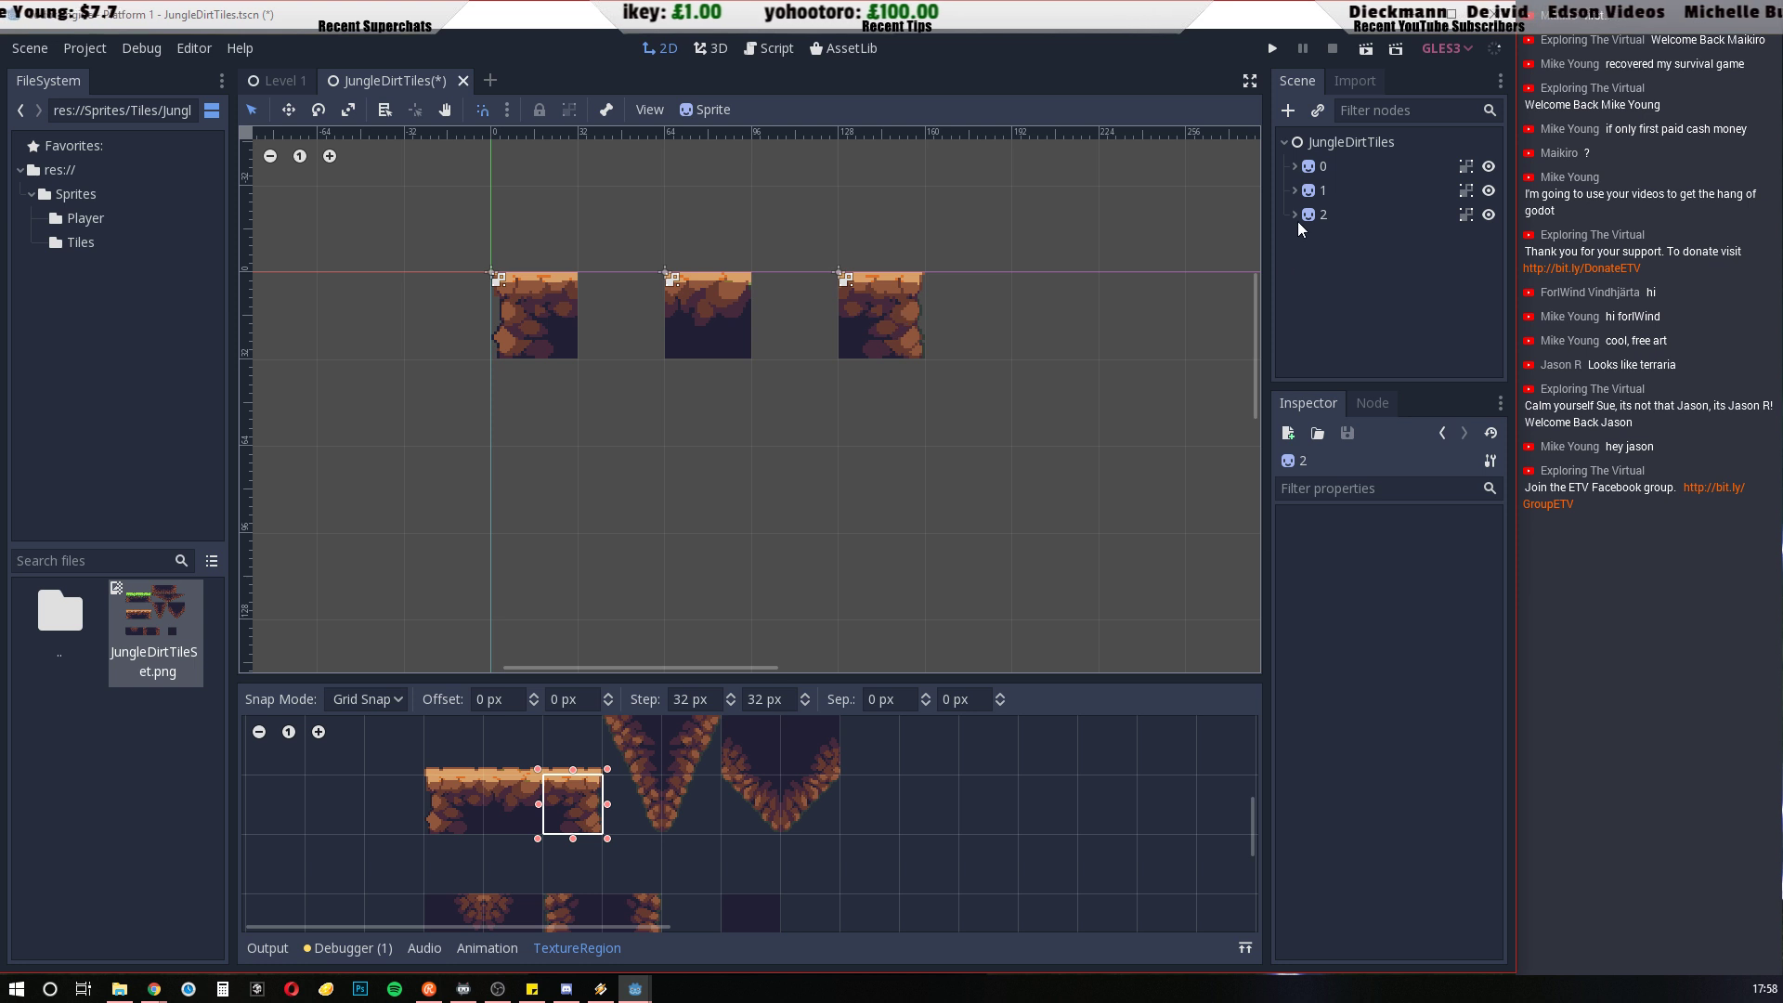
# Duplicate tile 2, place the copy at x 0, y 64 beneath tile 0, and set its region to the cell with rock along its left side
pyautogui.moveTo(970, 839); pyautogui.dragTo(1040, 928, button='middle')
pyautogui.scroll(-1, 999, 939)
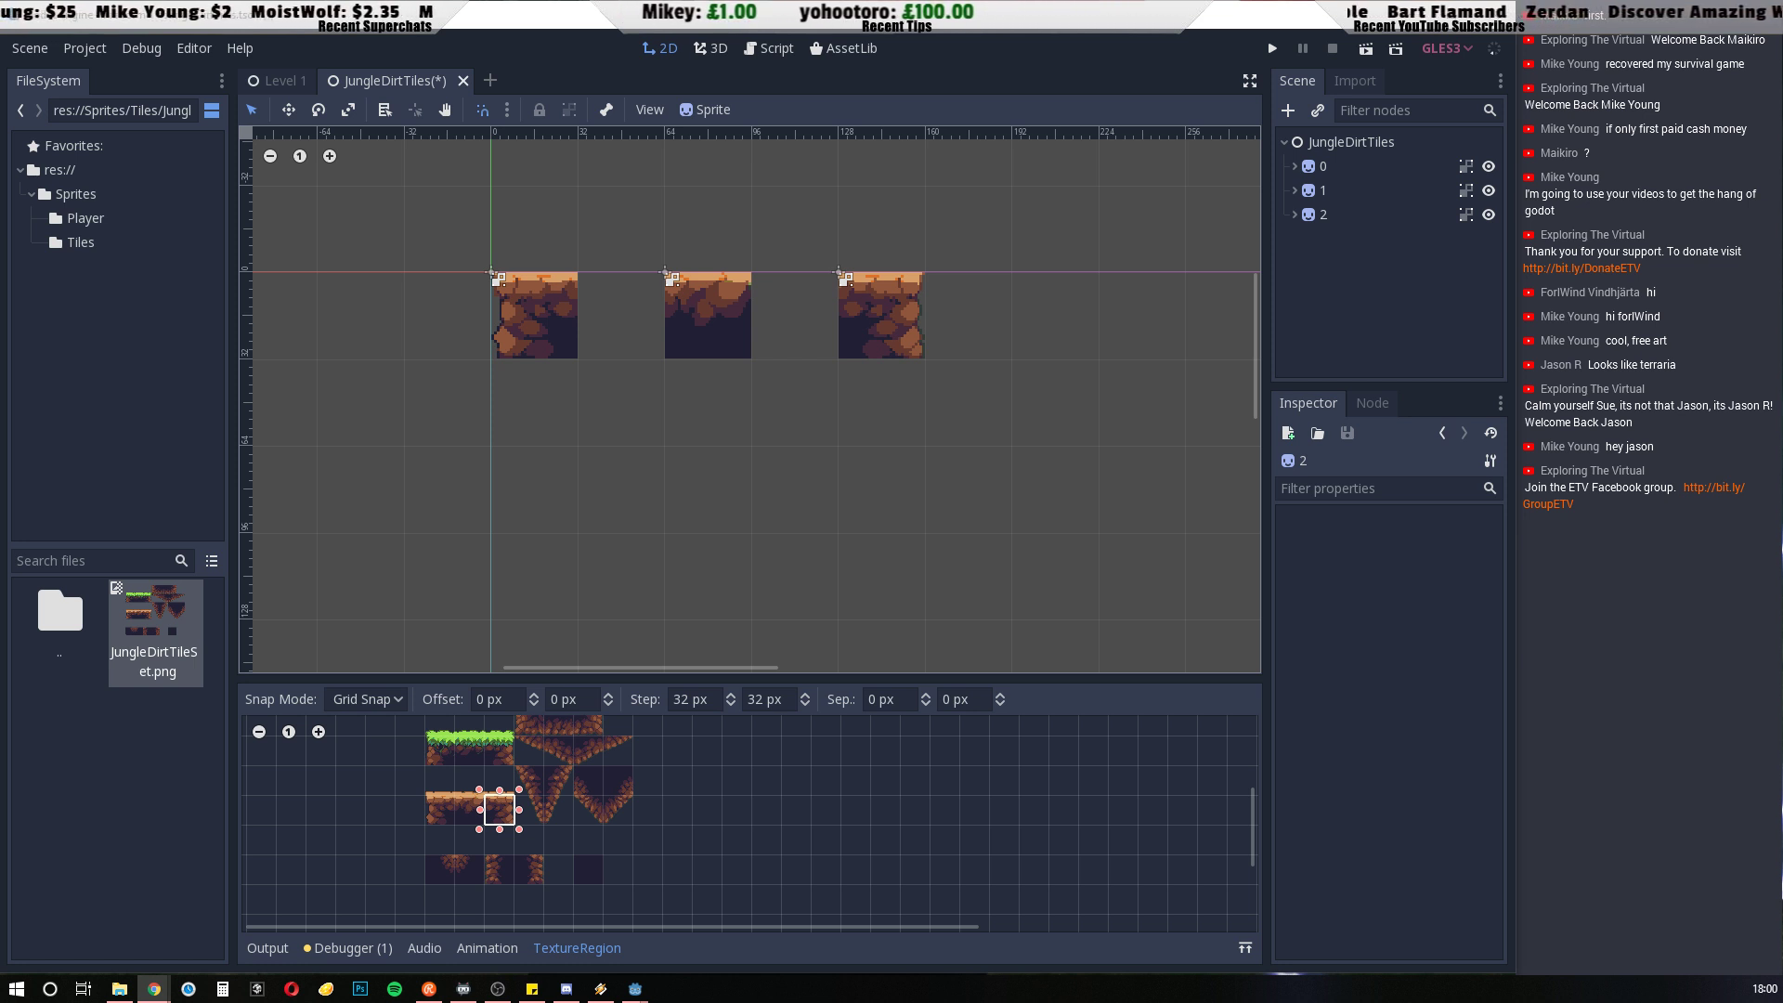
pyautogui.click(1324, 223)
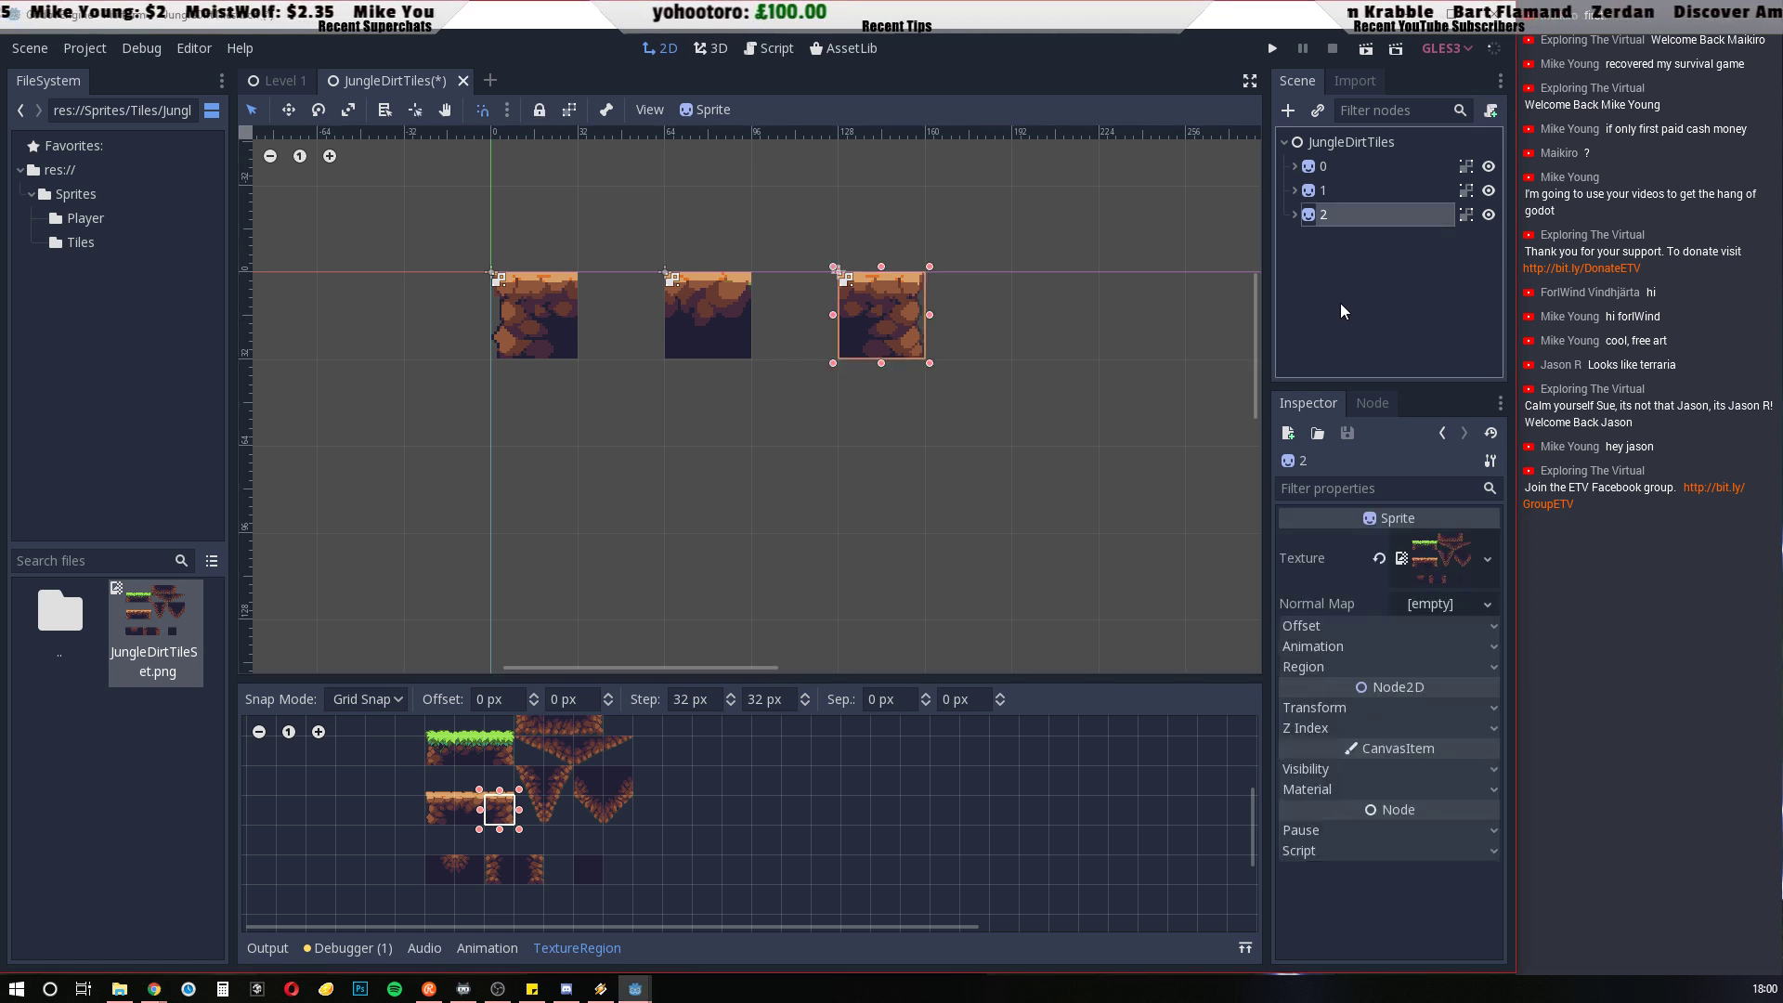
pyautogui.hotkey('ctrl', 'd')
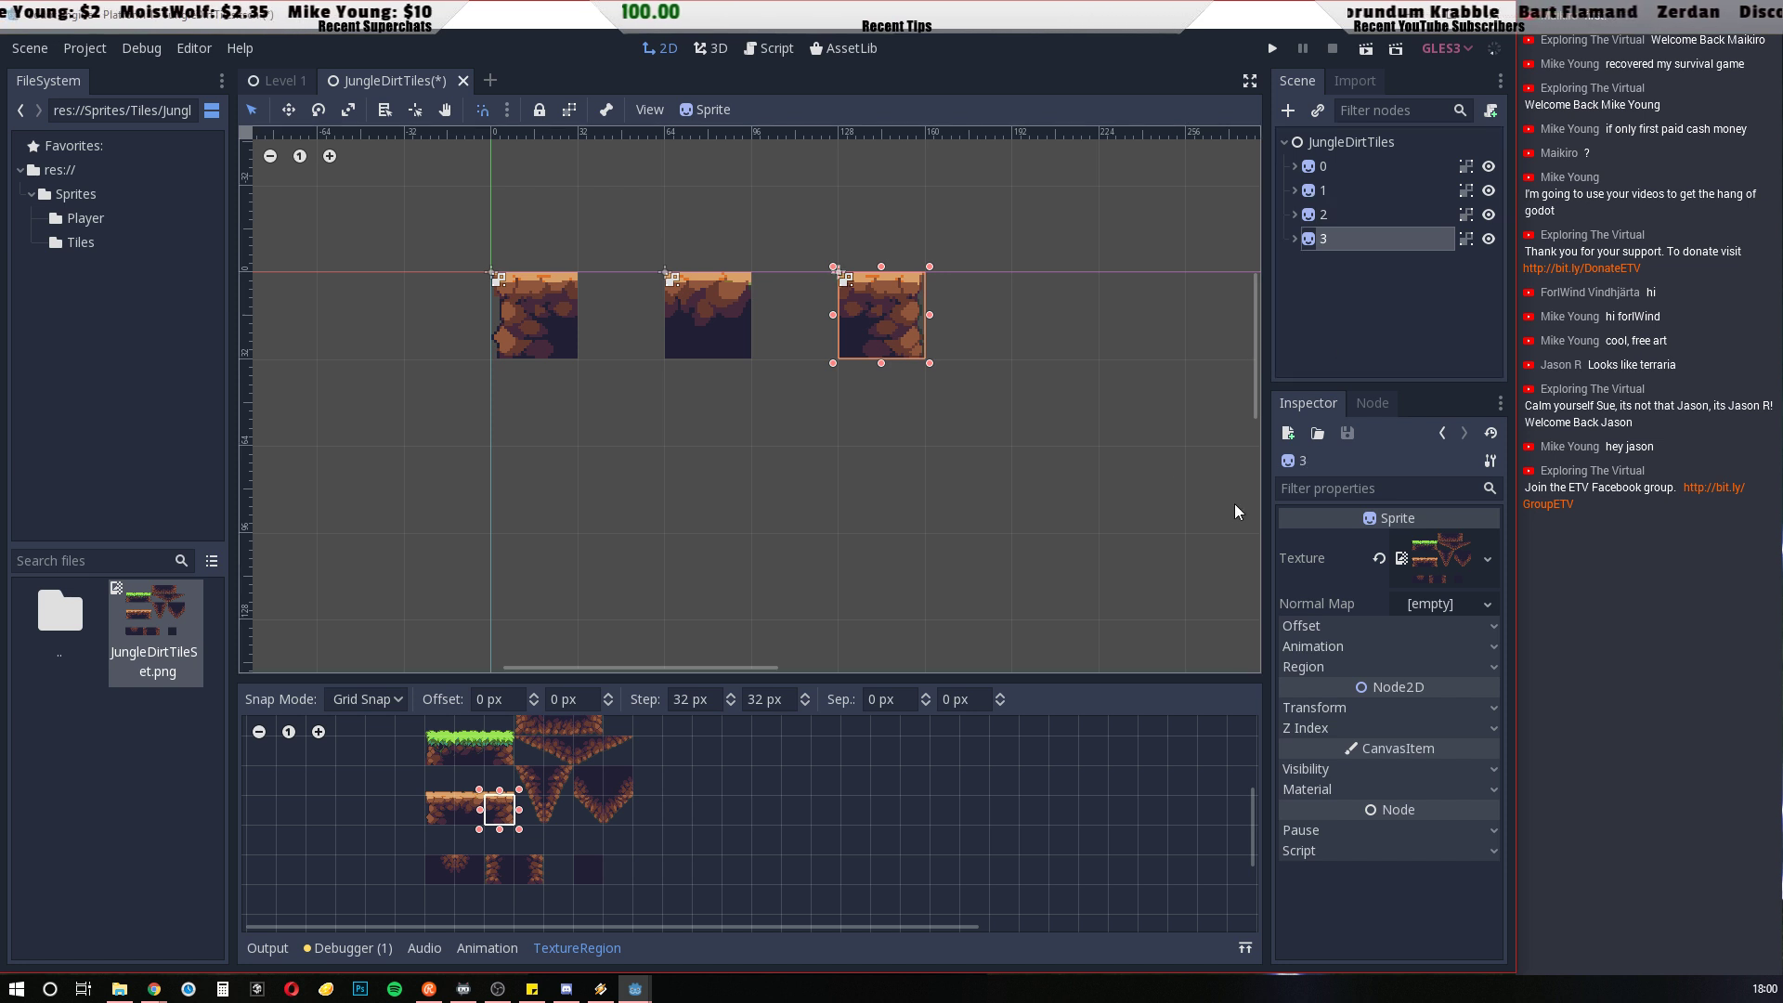
pyautogui.moveTo(890, 333); pyautogui.dragTo(563, 495)
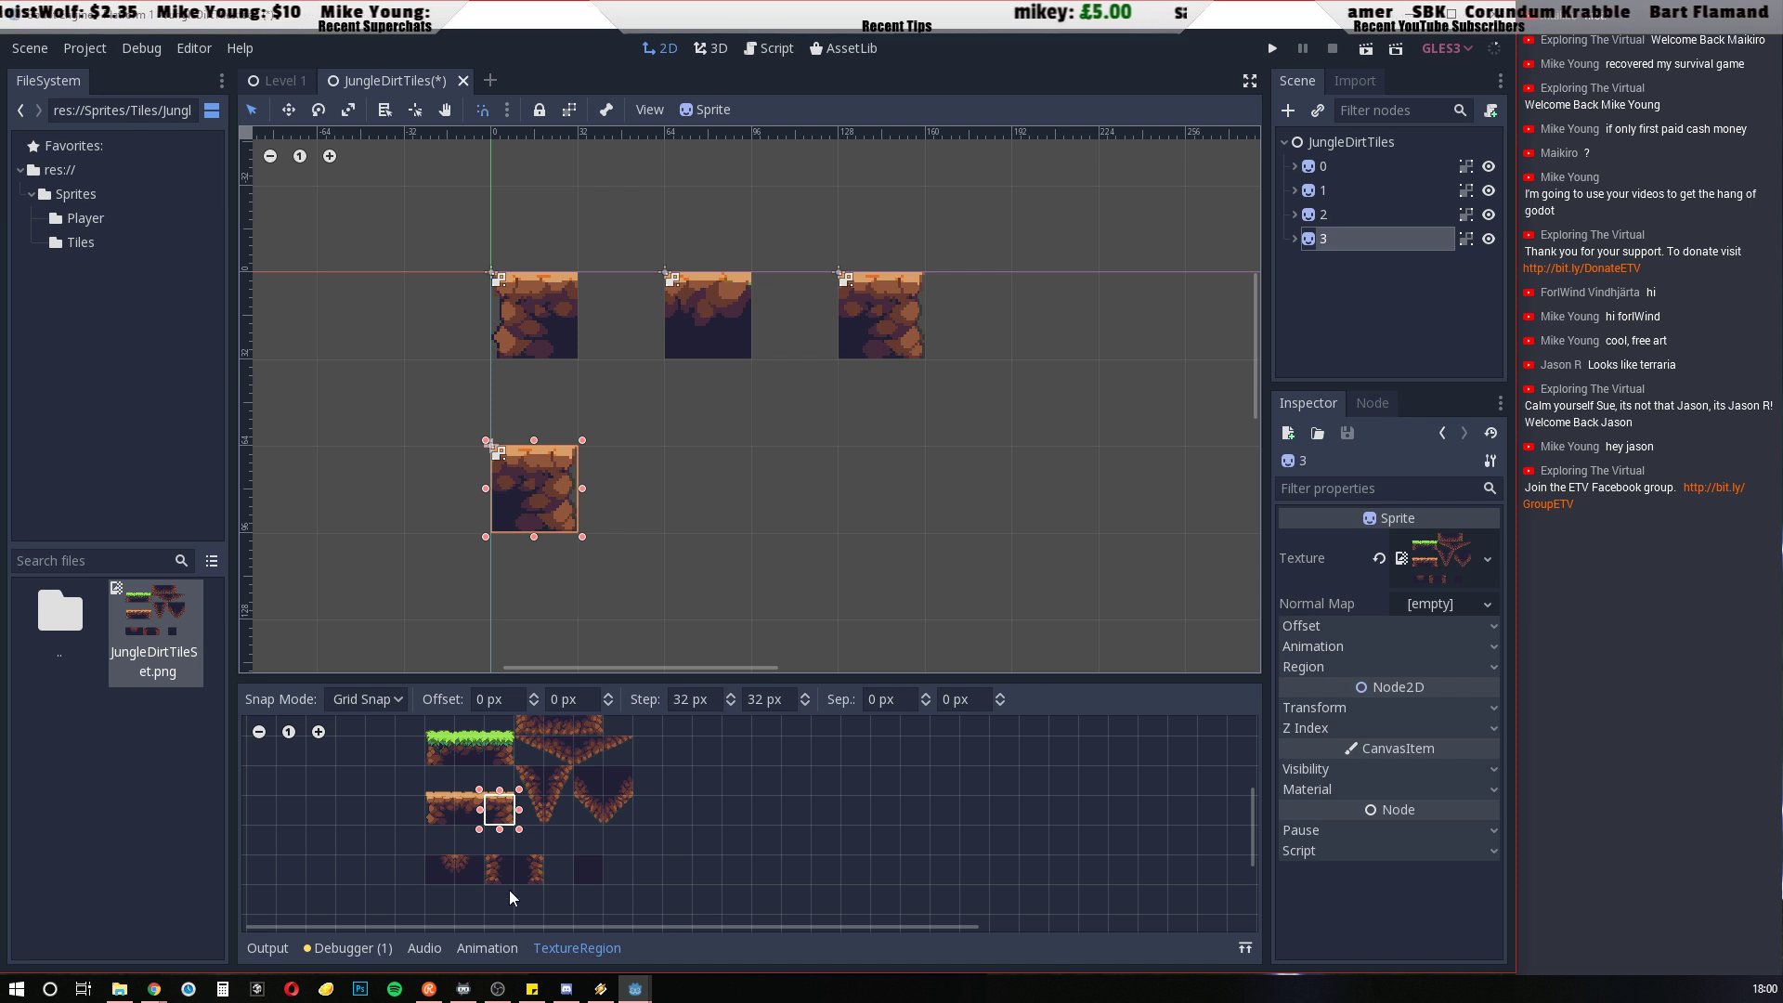
pyautogui.moveTo(492, 869); pyautogui.dragTo(508, 881)
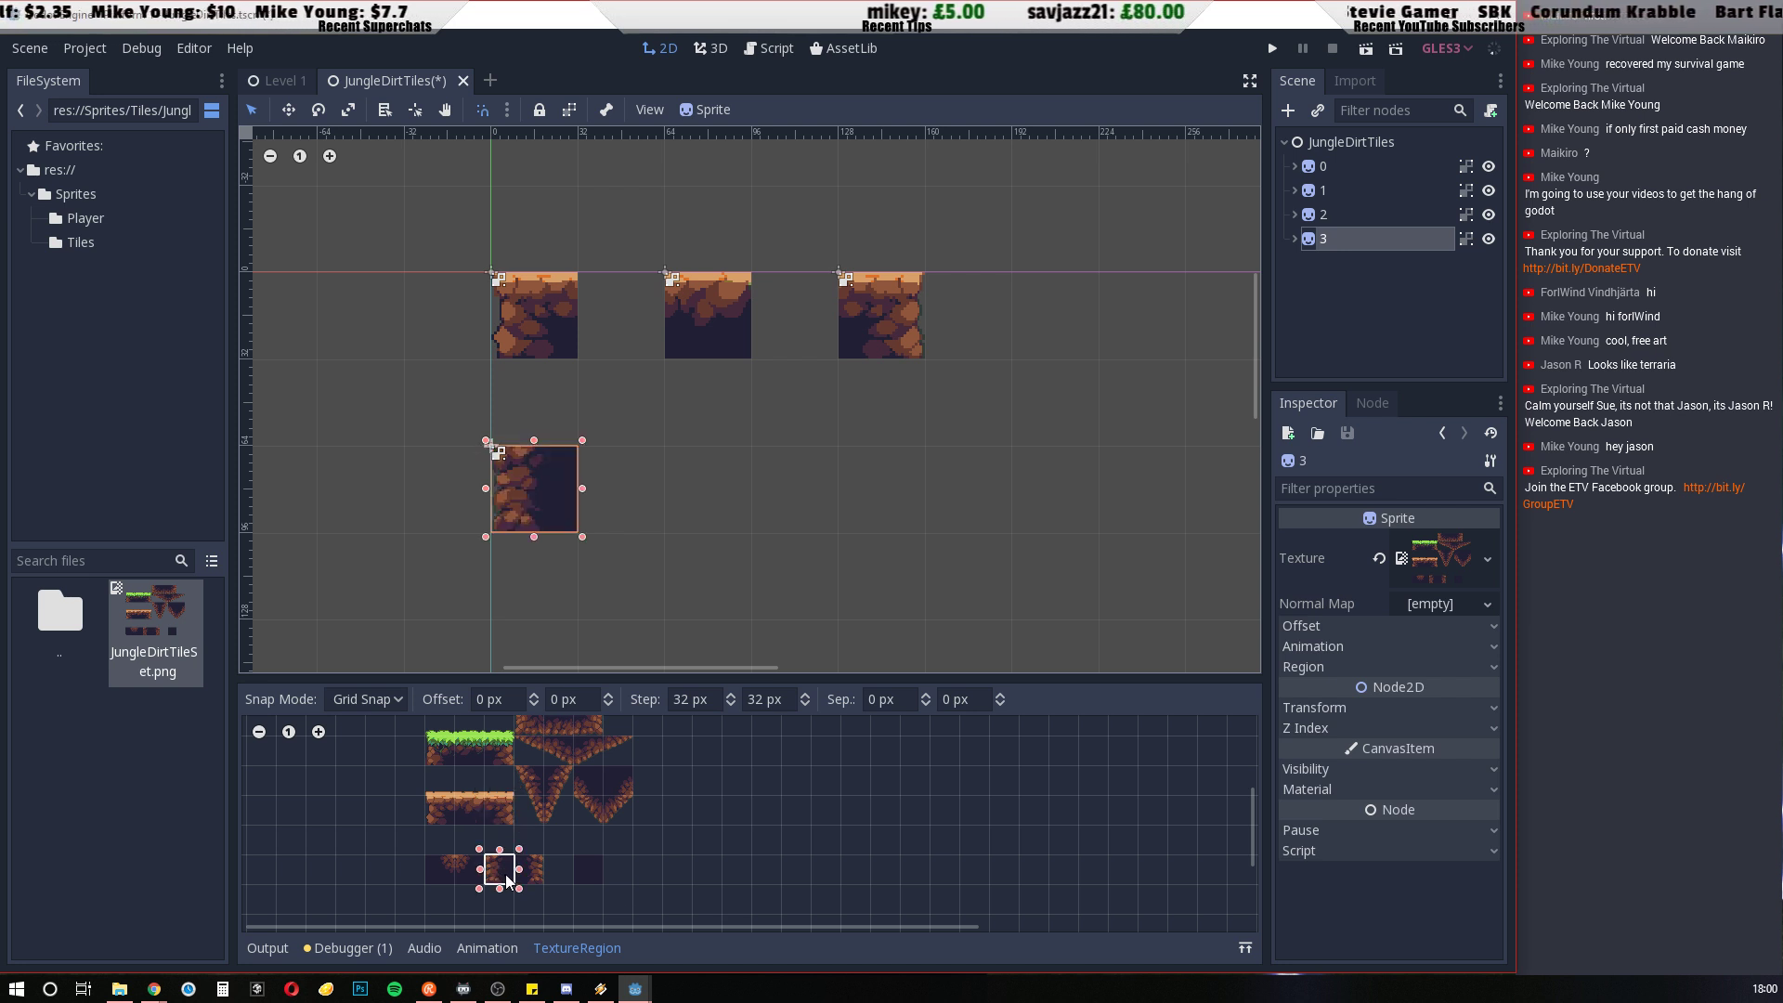
# Duplicate tile 3, place the copy at x 64, y 64, and set its region to the plain dark cell
pyautogui.hotkey('ctrl', 'd')
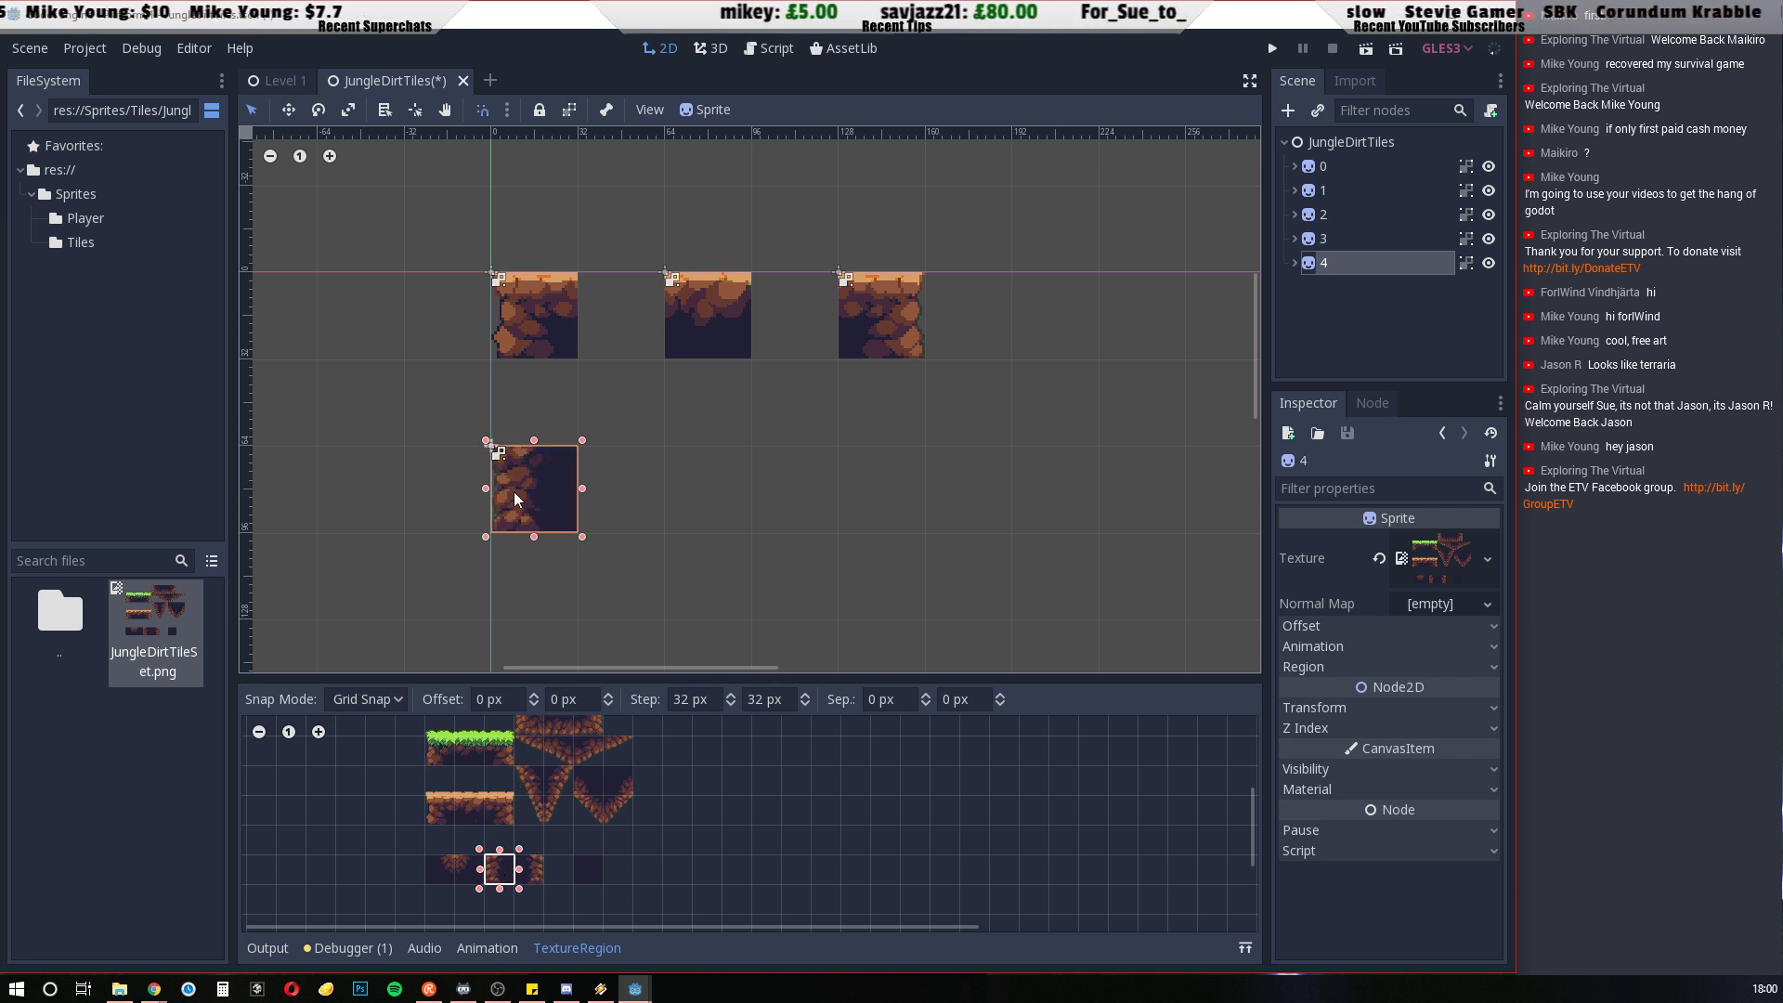
pyautogui.moveTo(517, 492); pyautogui.dragTo(691, 492)
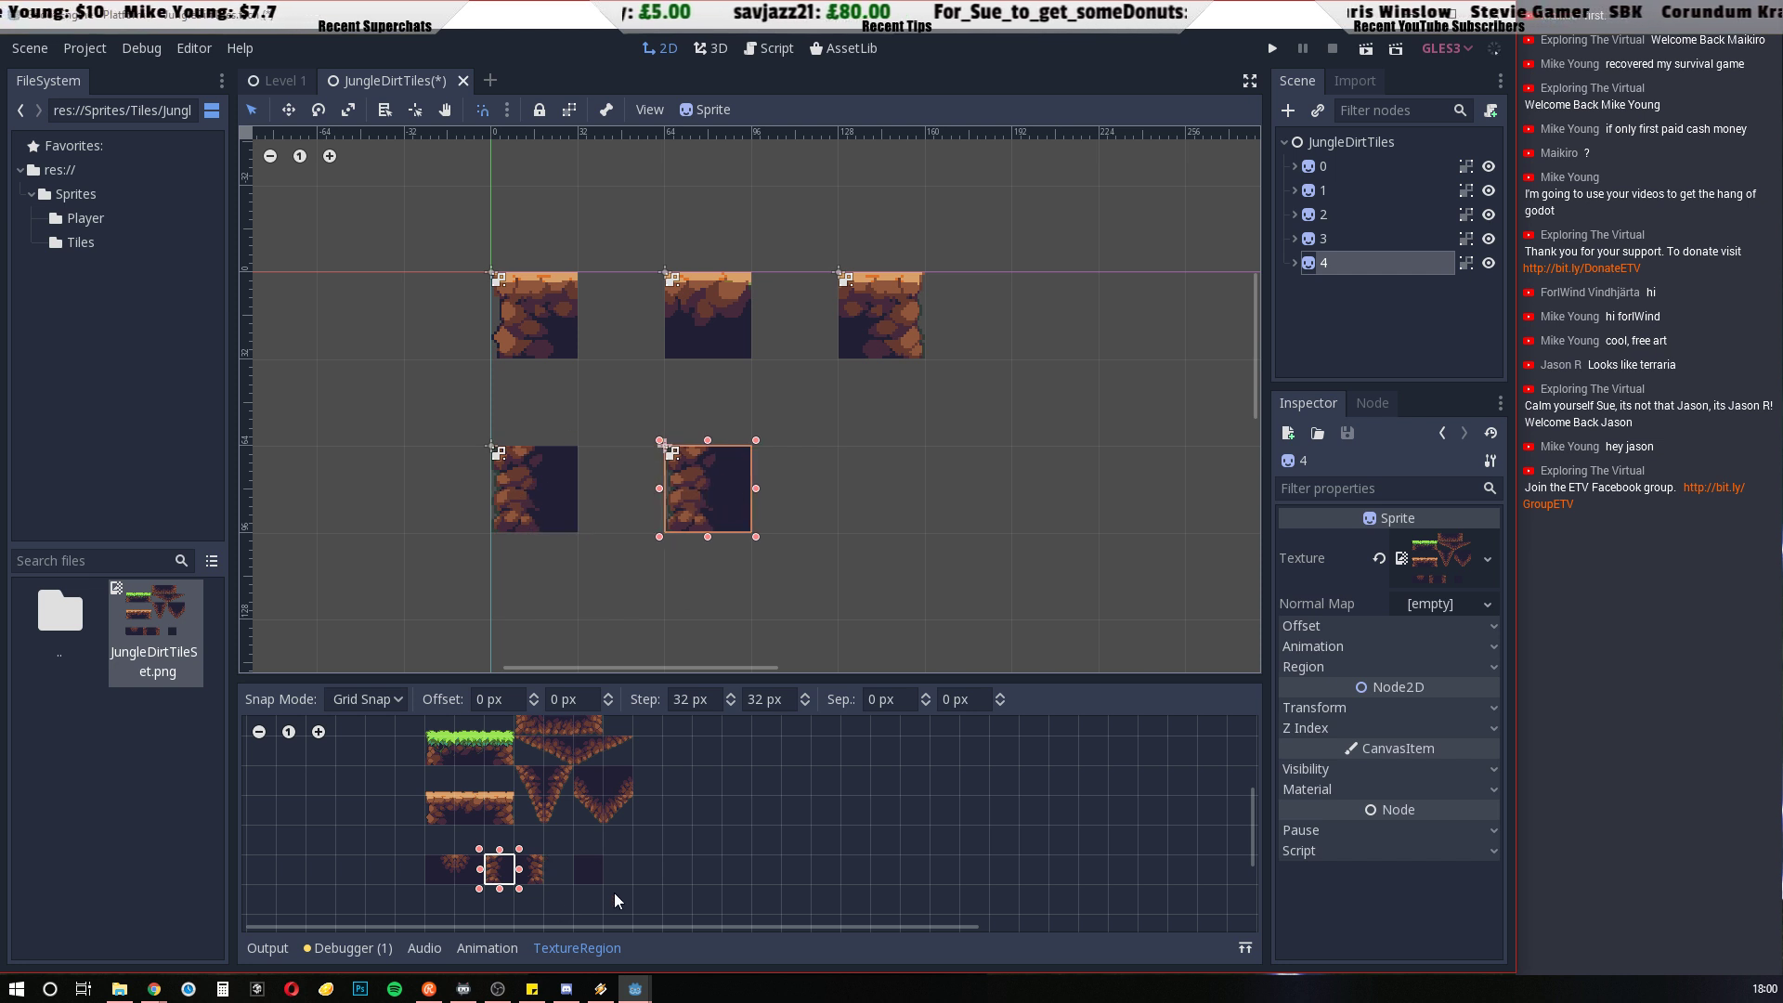
pyautogui.moveTo(581, 862); pyautogui.dragTo(600, 875)
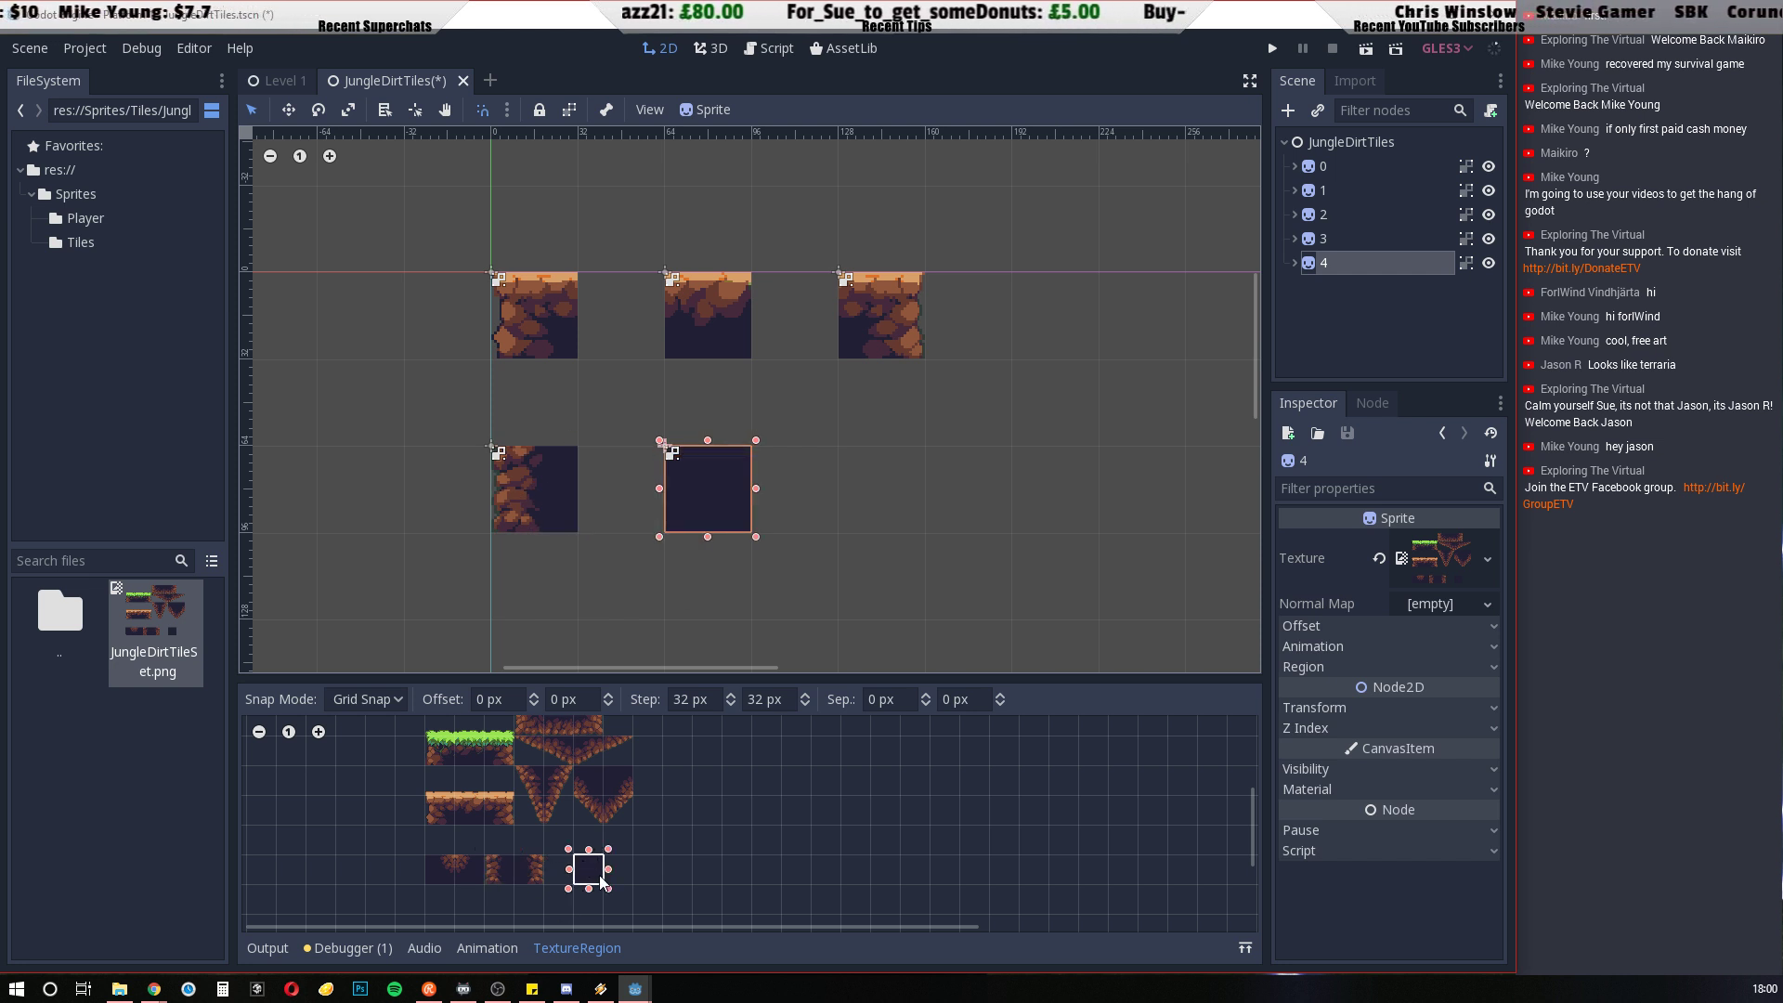
# Duplicate tile 4, place the copy at x 128, y 64, and set its region to the cell with rock along its right side
pyautogui.hotkey('ctrl', 'd')
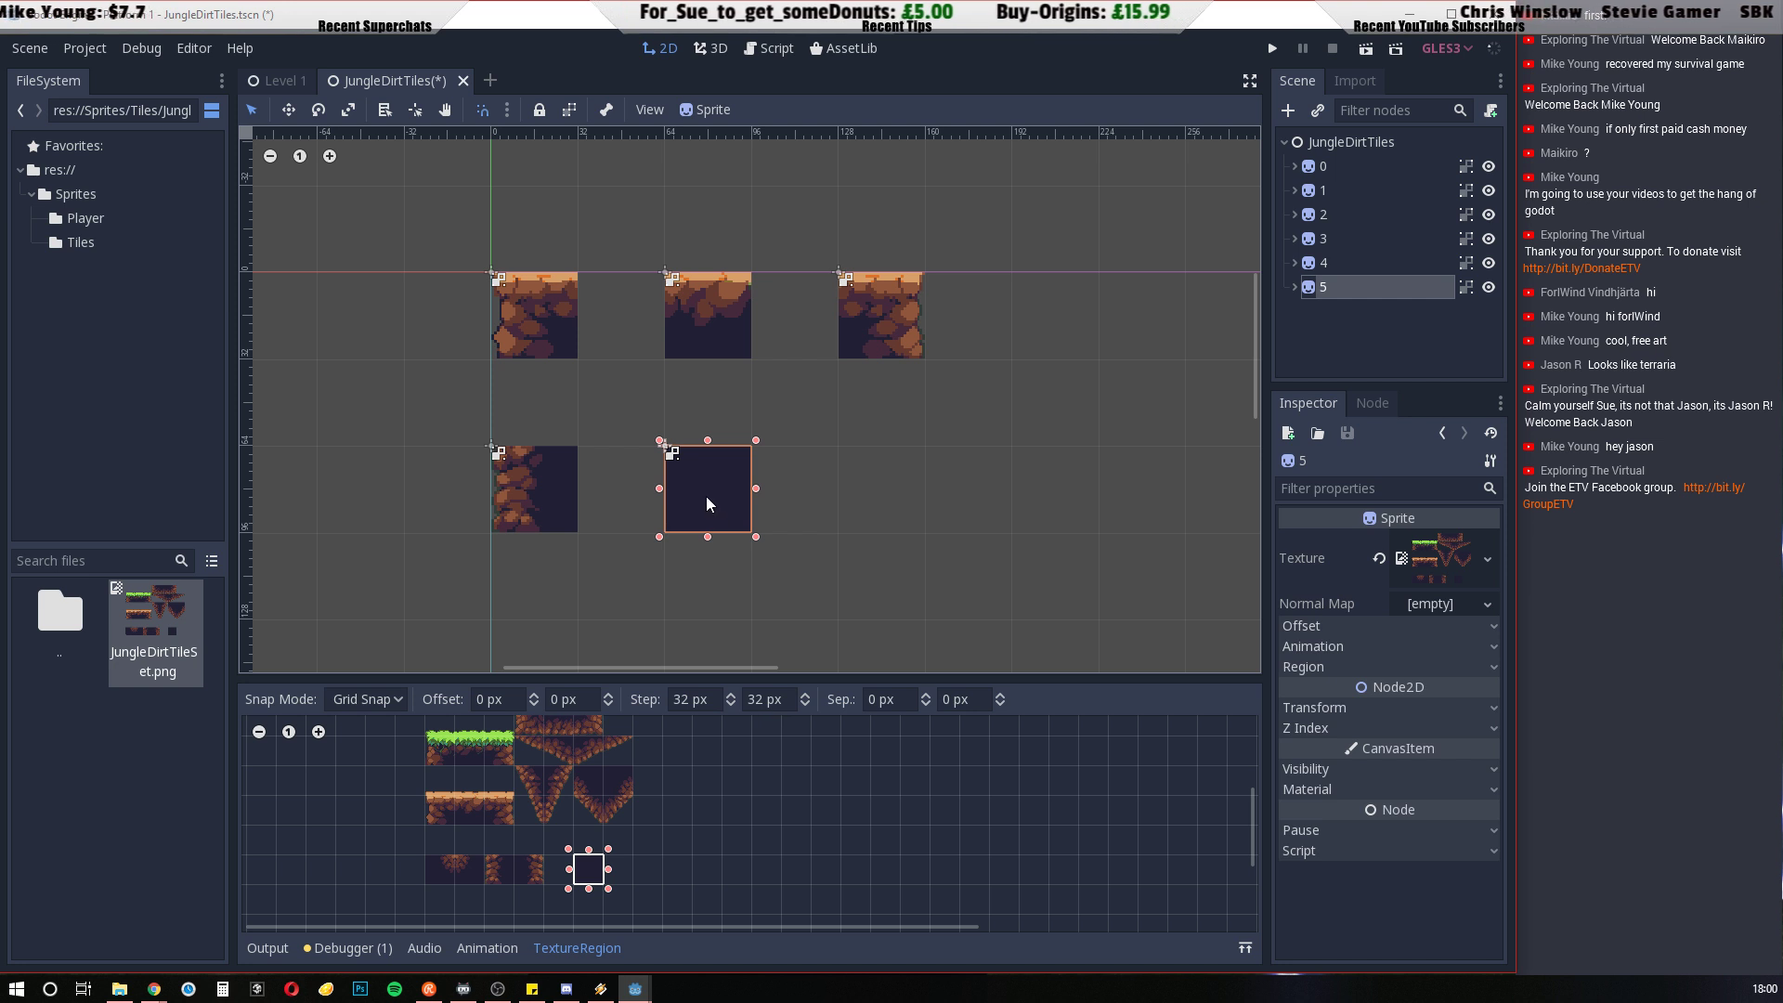
pyautogui.moveTo(706, 496); pyautogui.dragTo(880, 496)
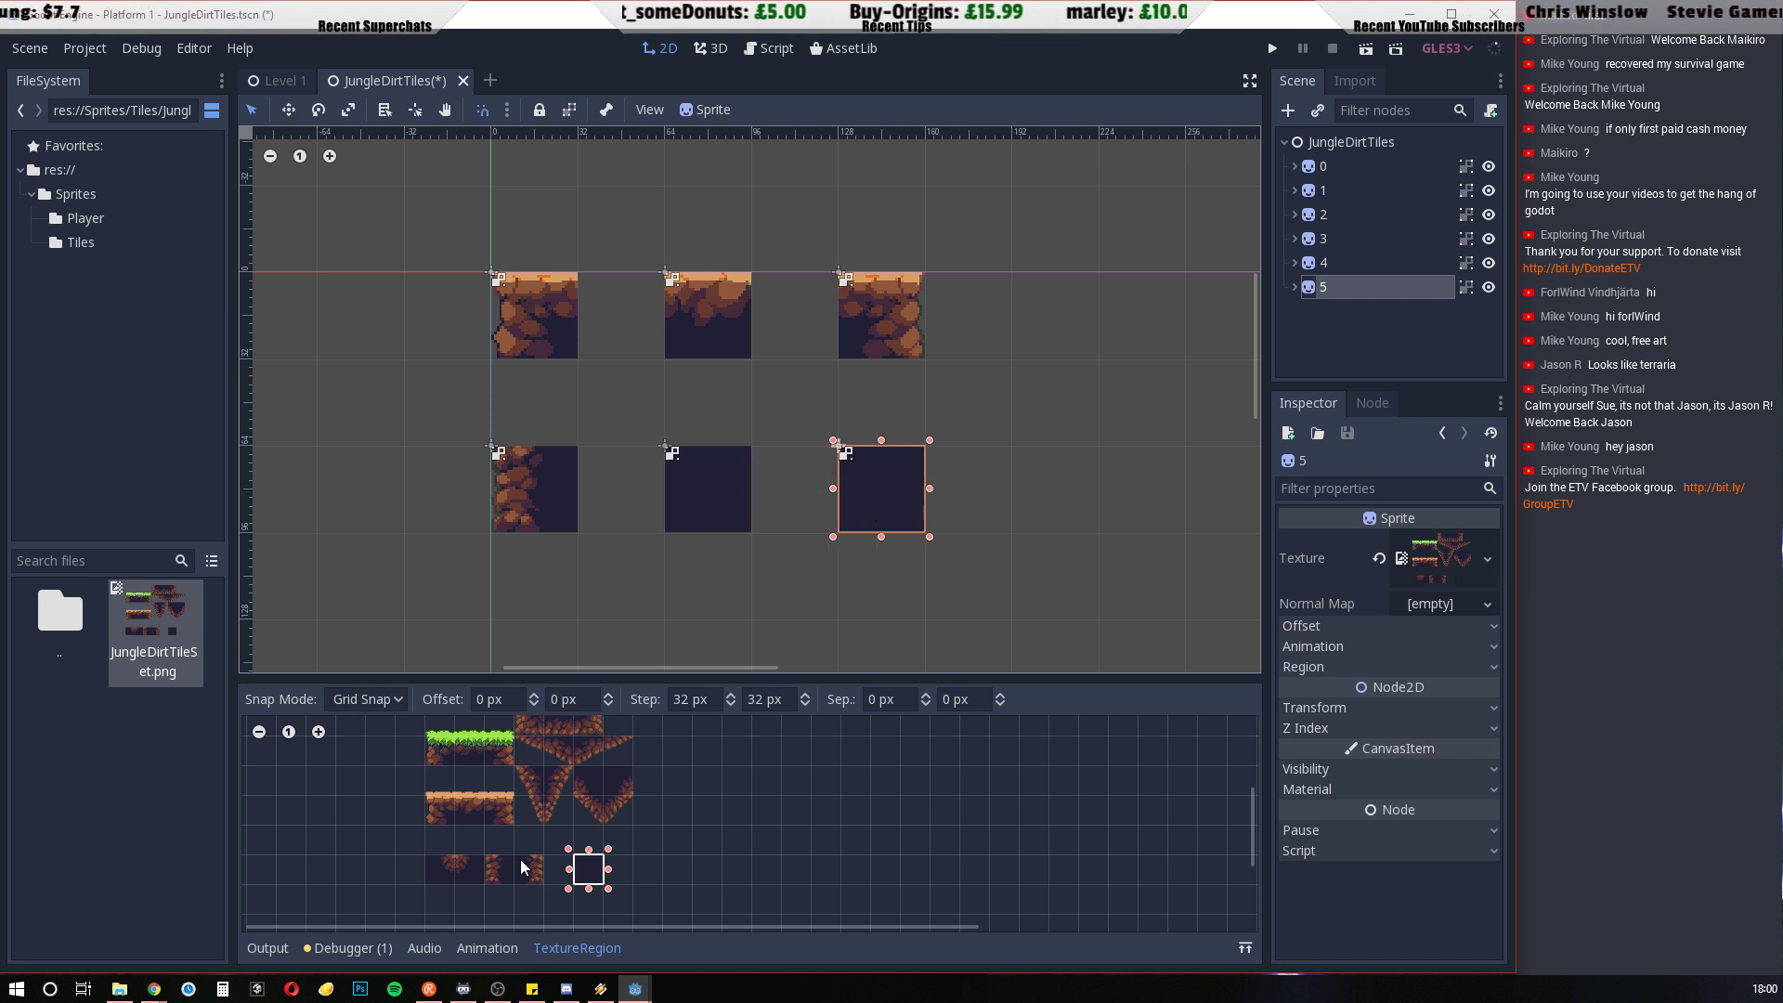
pyautogui.moveTo(520, 860); pyautogui.dragTo(540, 882)
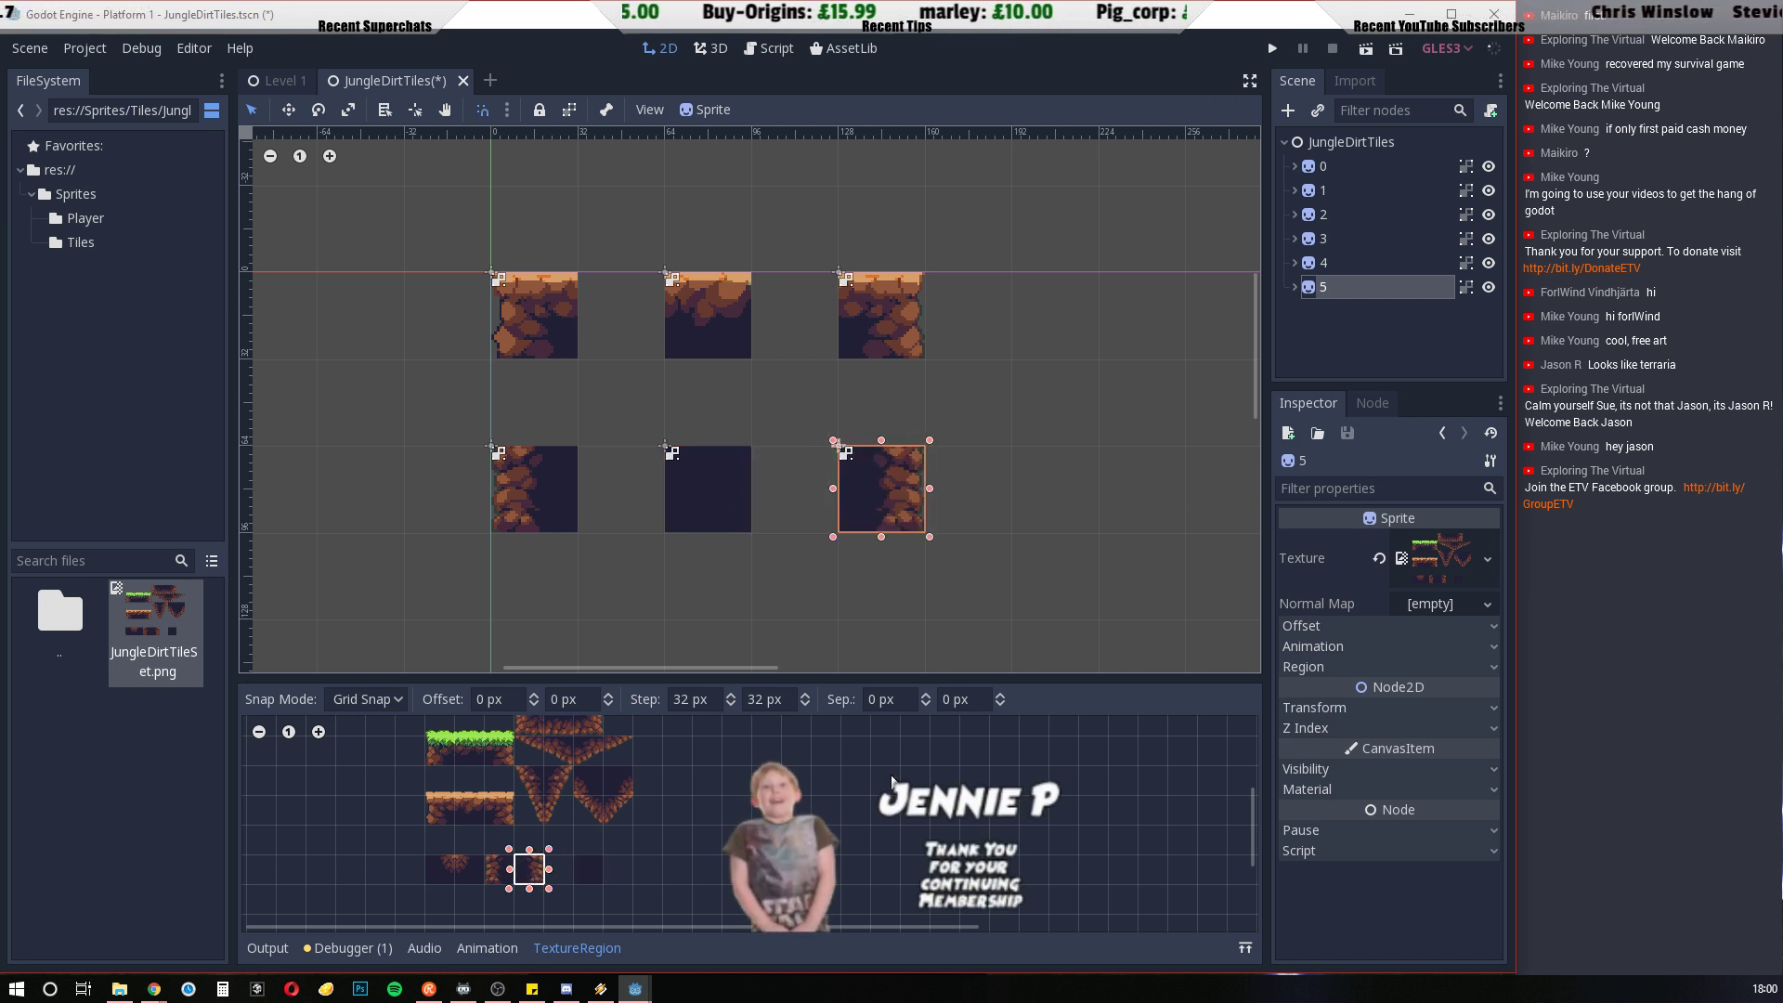
# Duplicate tile 5, place the copy at x 0, y 128, and set its region to the corner cell with rock along its left and bottom
pyautogui.hotkey('ctrl', 'd')
pyautogui.moveTo(883, 492); pyautogui.dragTo(522, 635)
pyautogui.scroll(-2, 1114, 497)
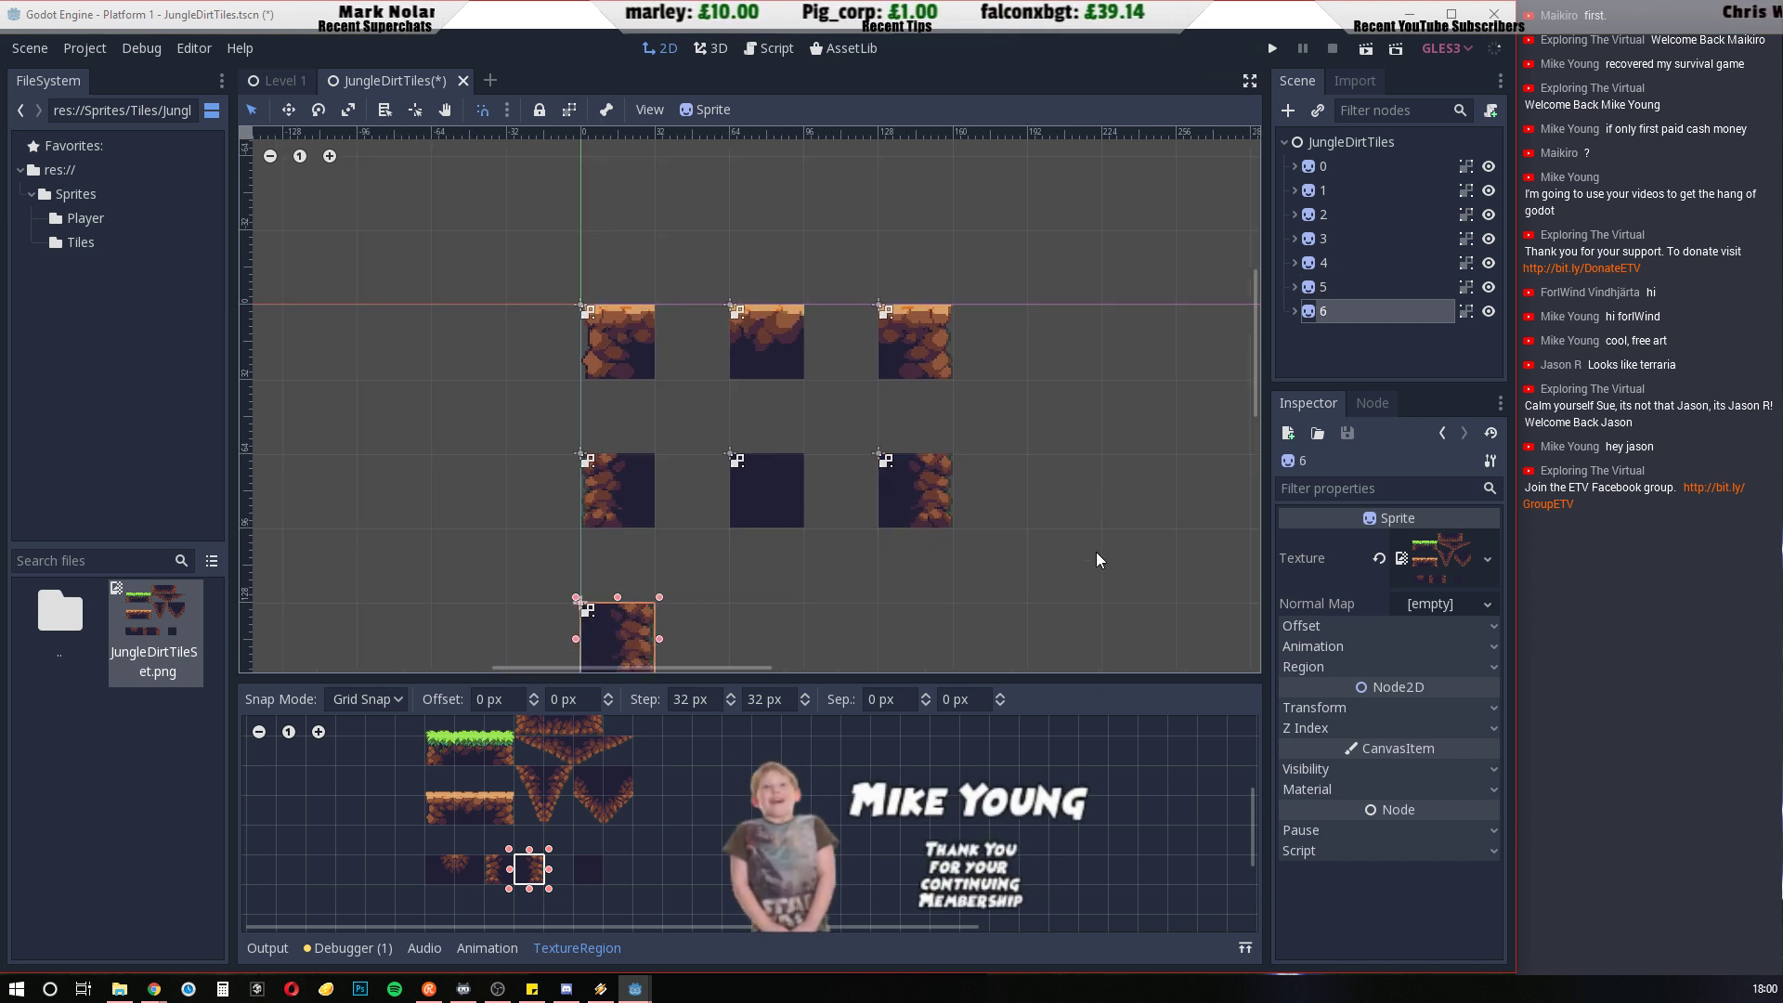
pyautogui.moveTo(1096, 554); pyautogui.dragTo(1035, 424, button='middle')
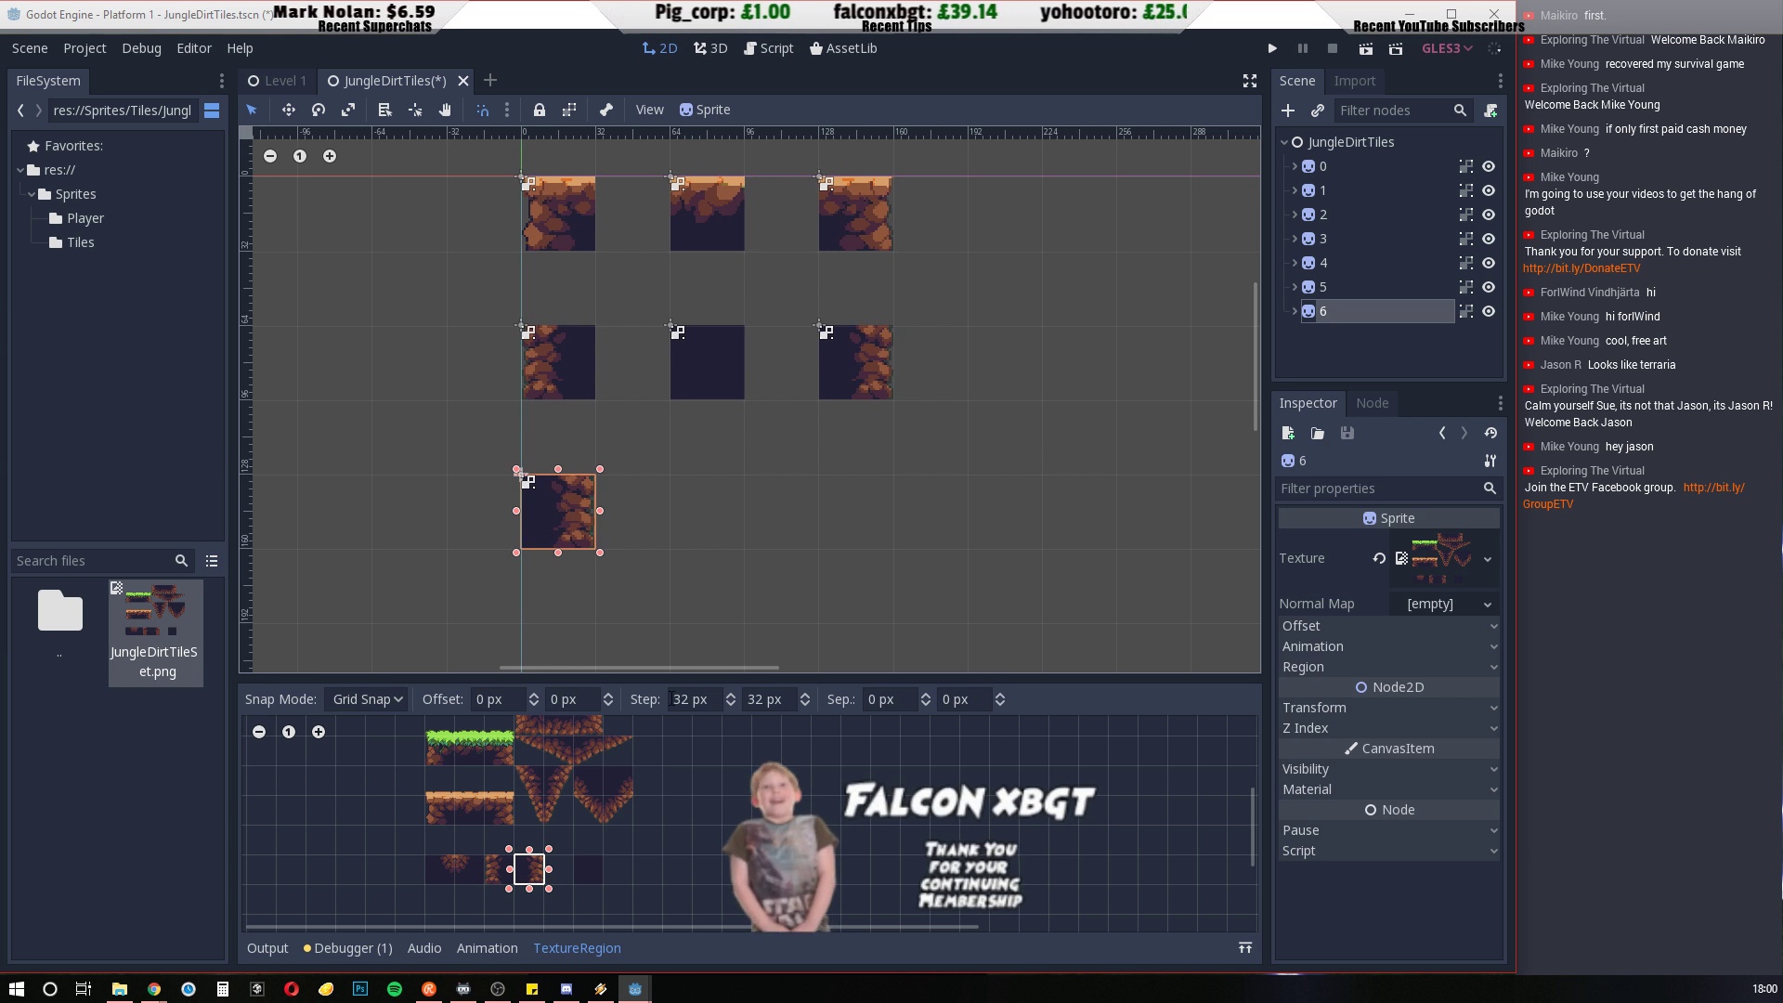
pyautogui.scroll(1, 582, 786)
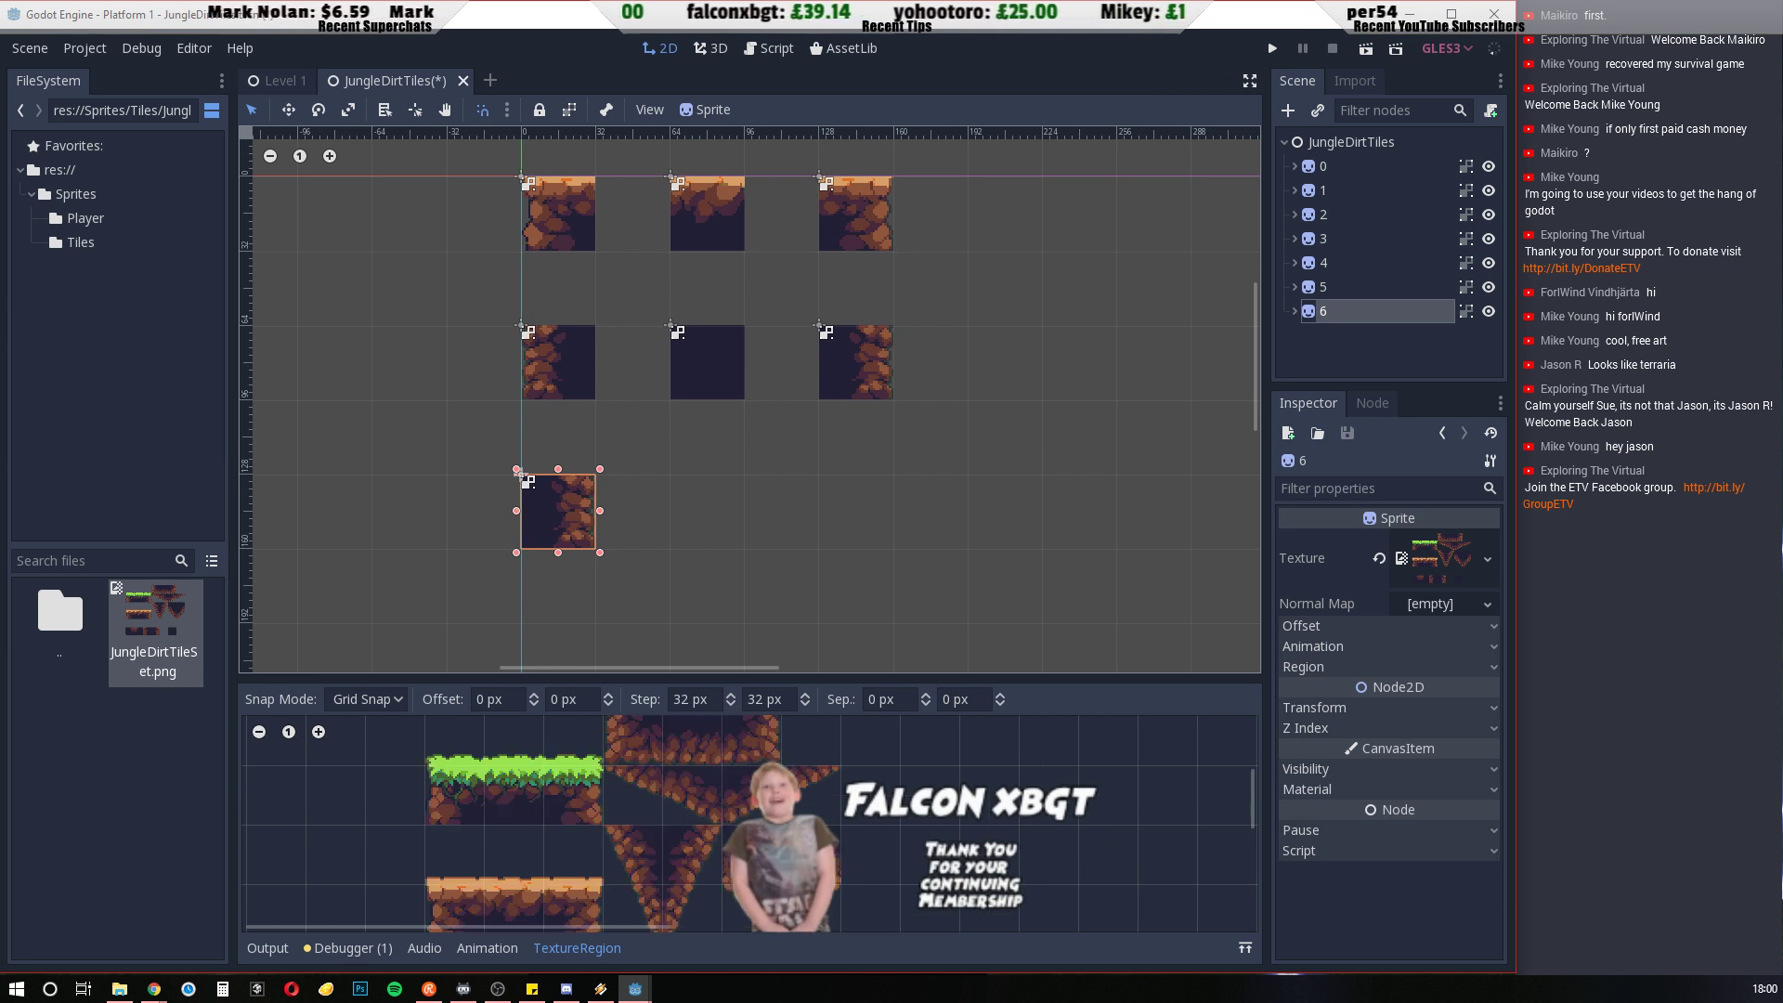
pyautogui.scroll(-3, 581, 785)
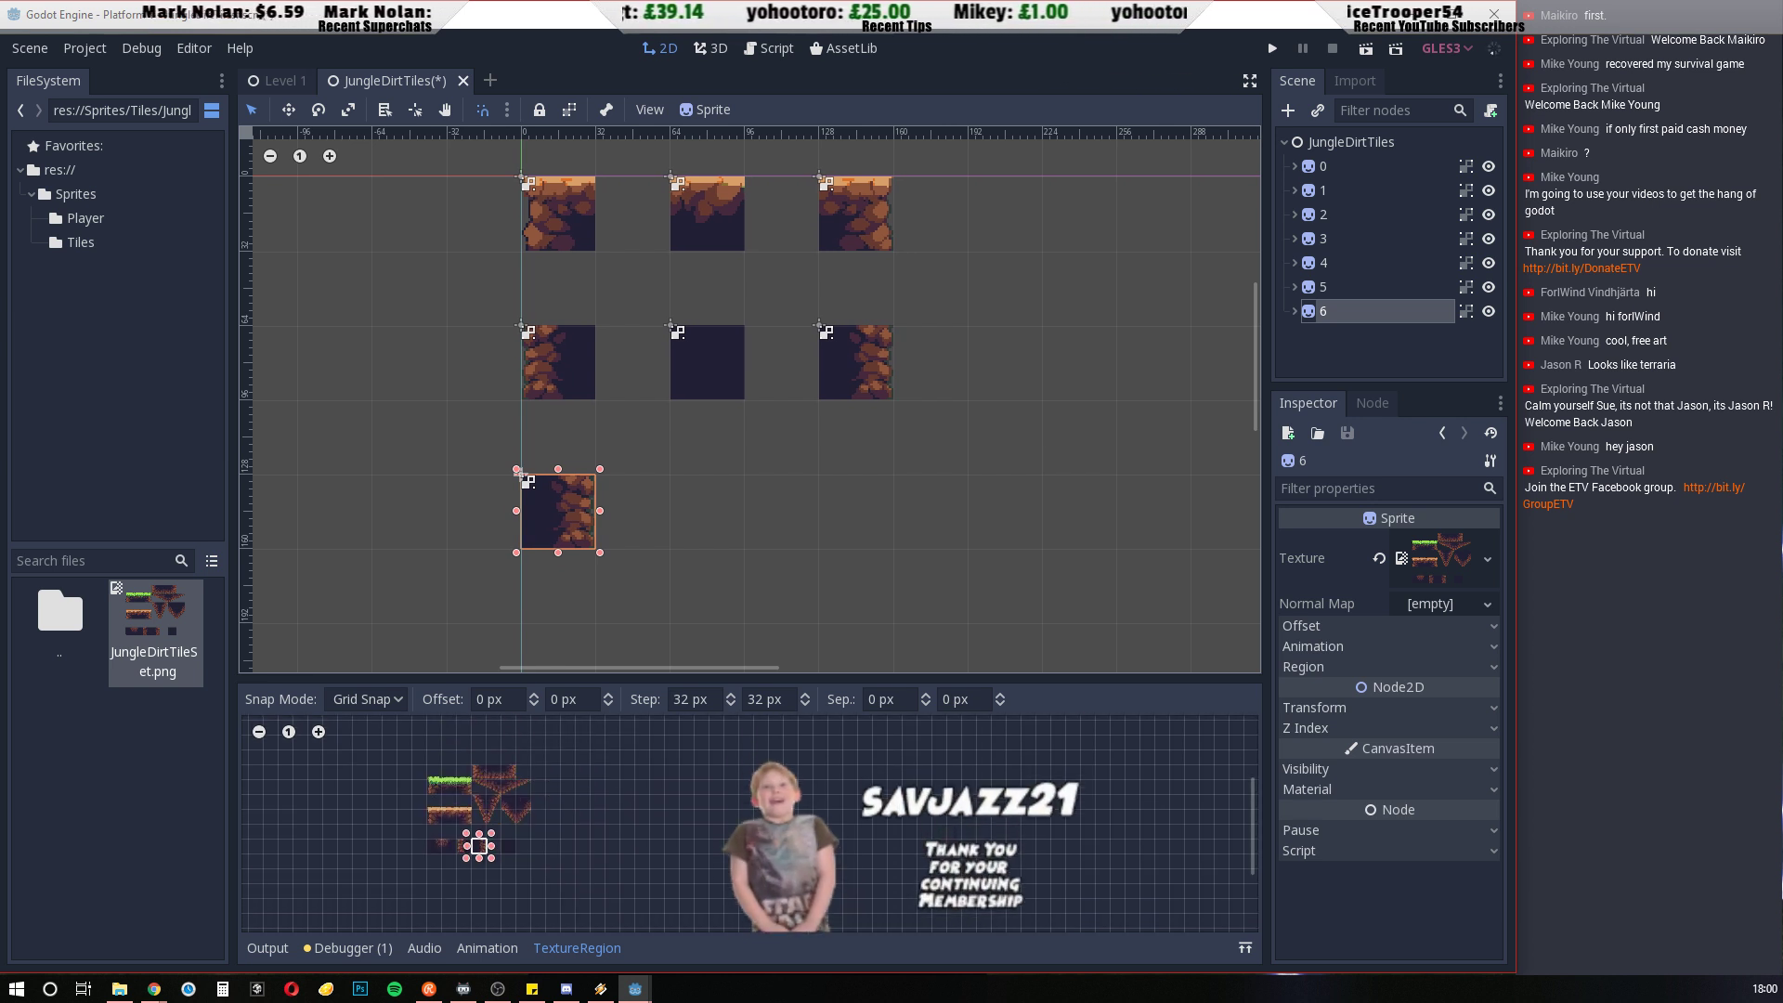
pyautogui.scroll(2, 487, 778)
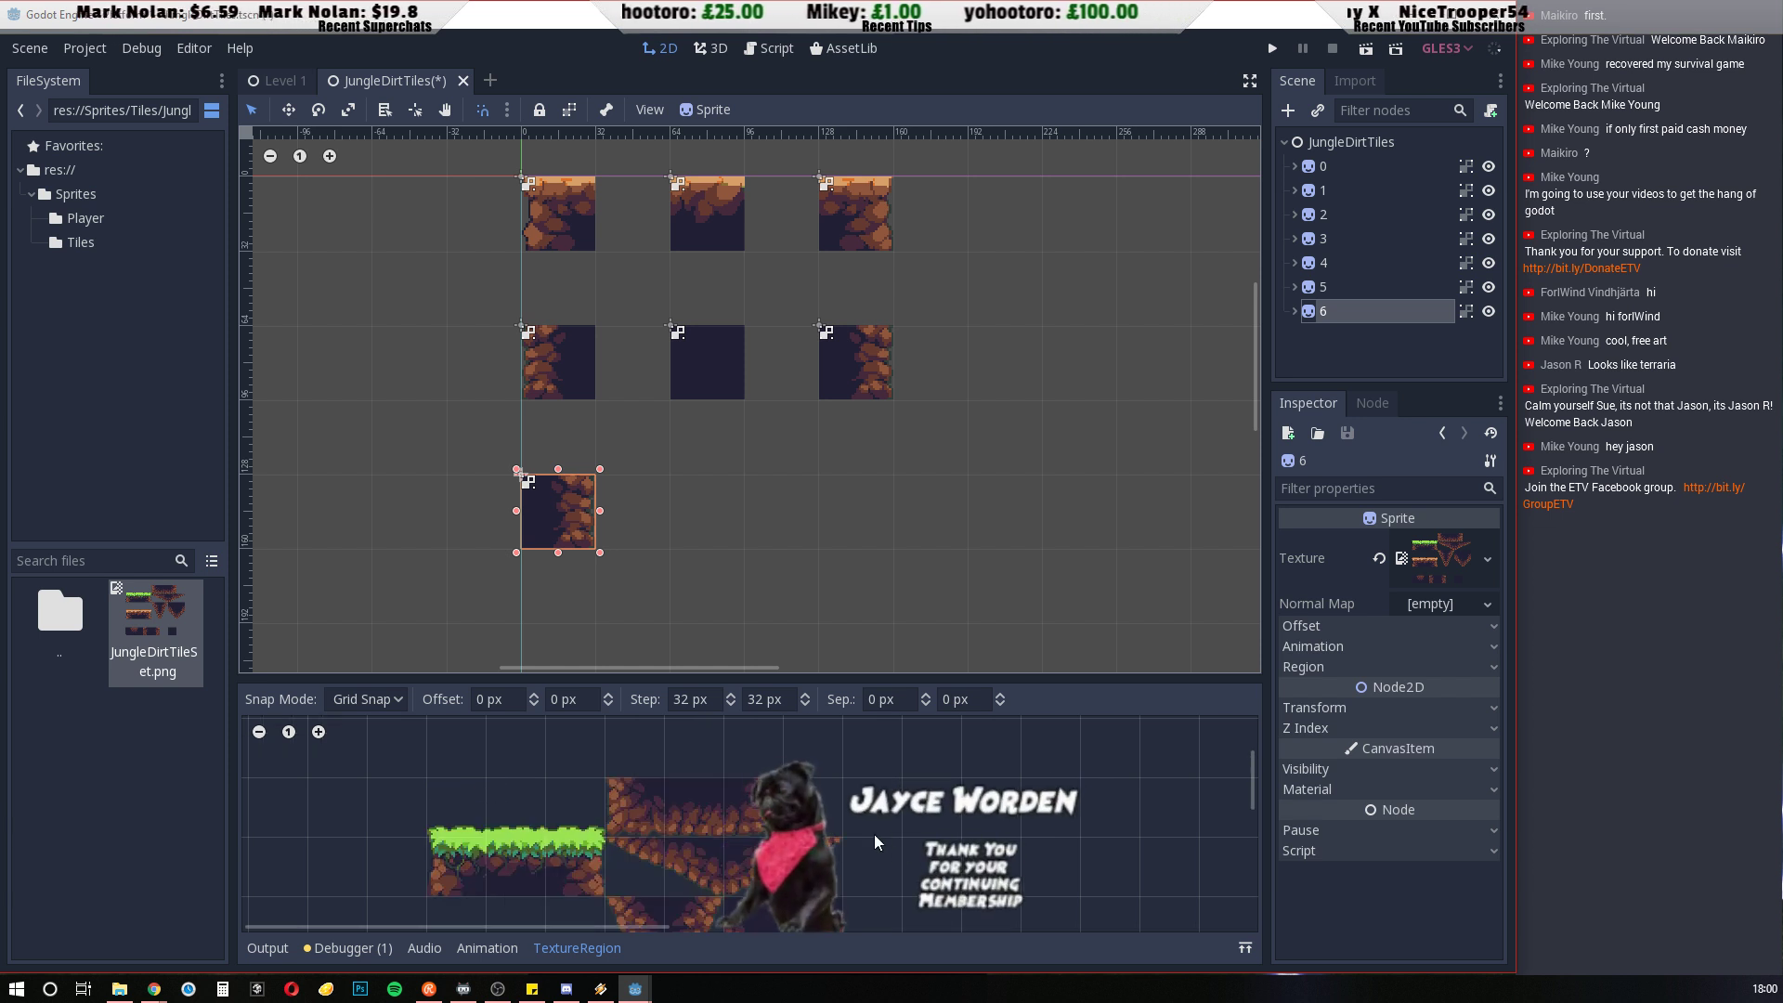
pyautogui.moveTo(616, 786); pyautogui.dragTo(654, 821)
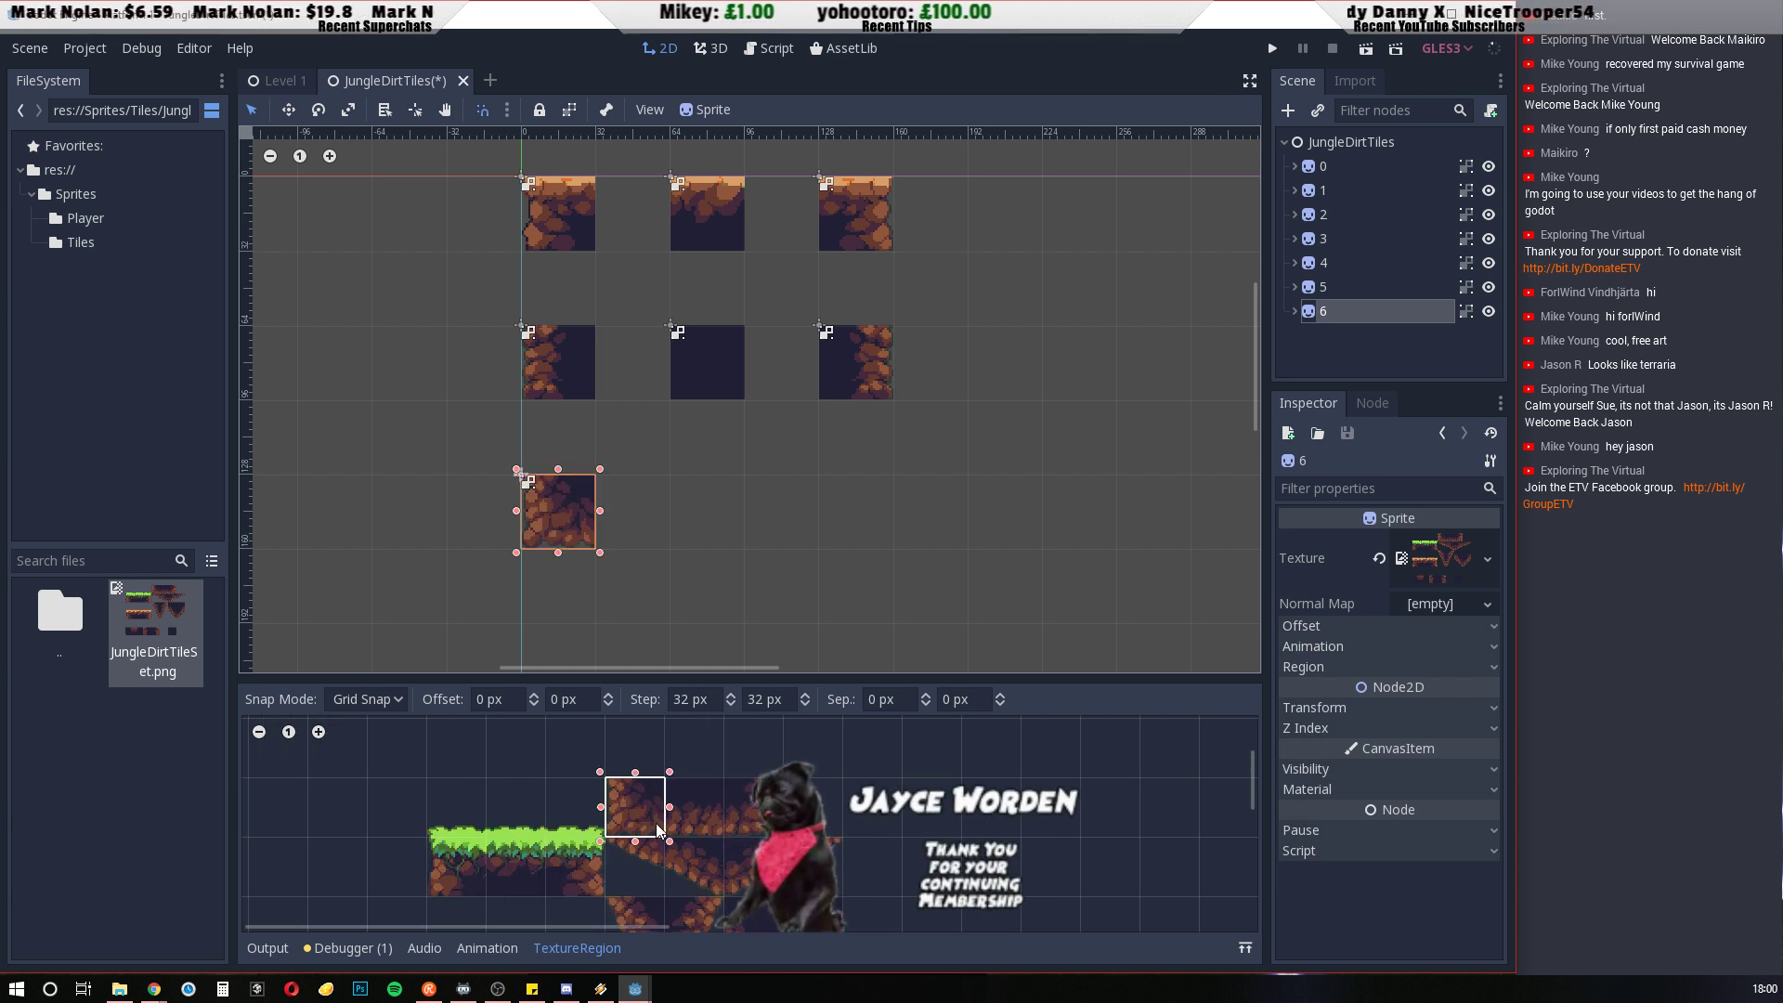
# Duplicate tile 6, place the copy at x 64, y 128, and set its region to the cell with rock along its bottom
pyautogui.hotkey('ctrl', 'd')
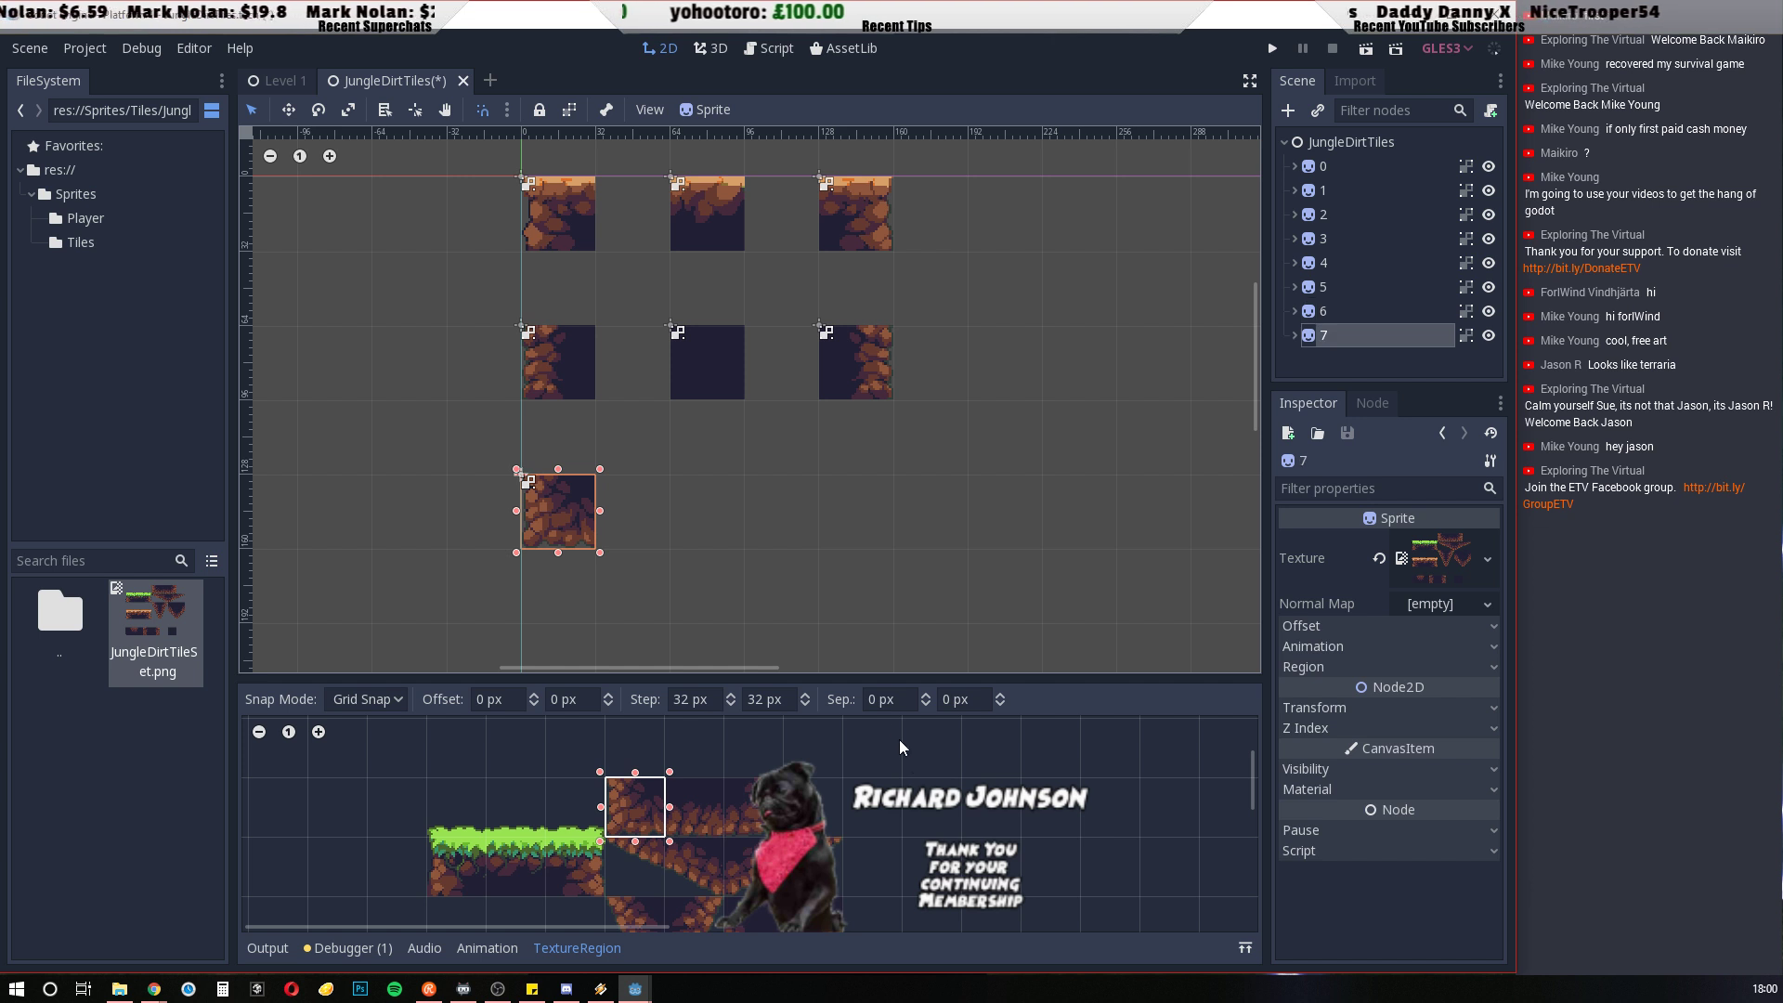
pyautogui.moveTo(569, 530); pyautogui.dragTo(718, 530)
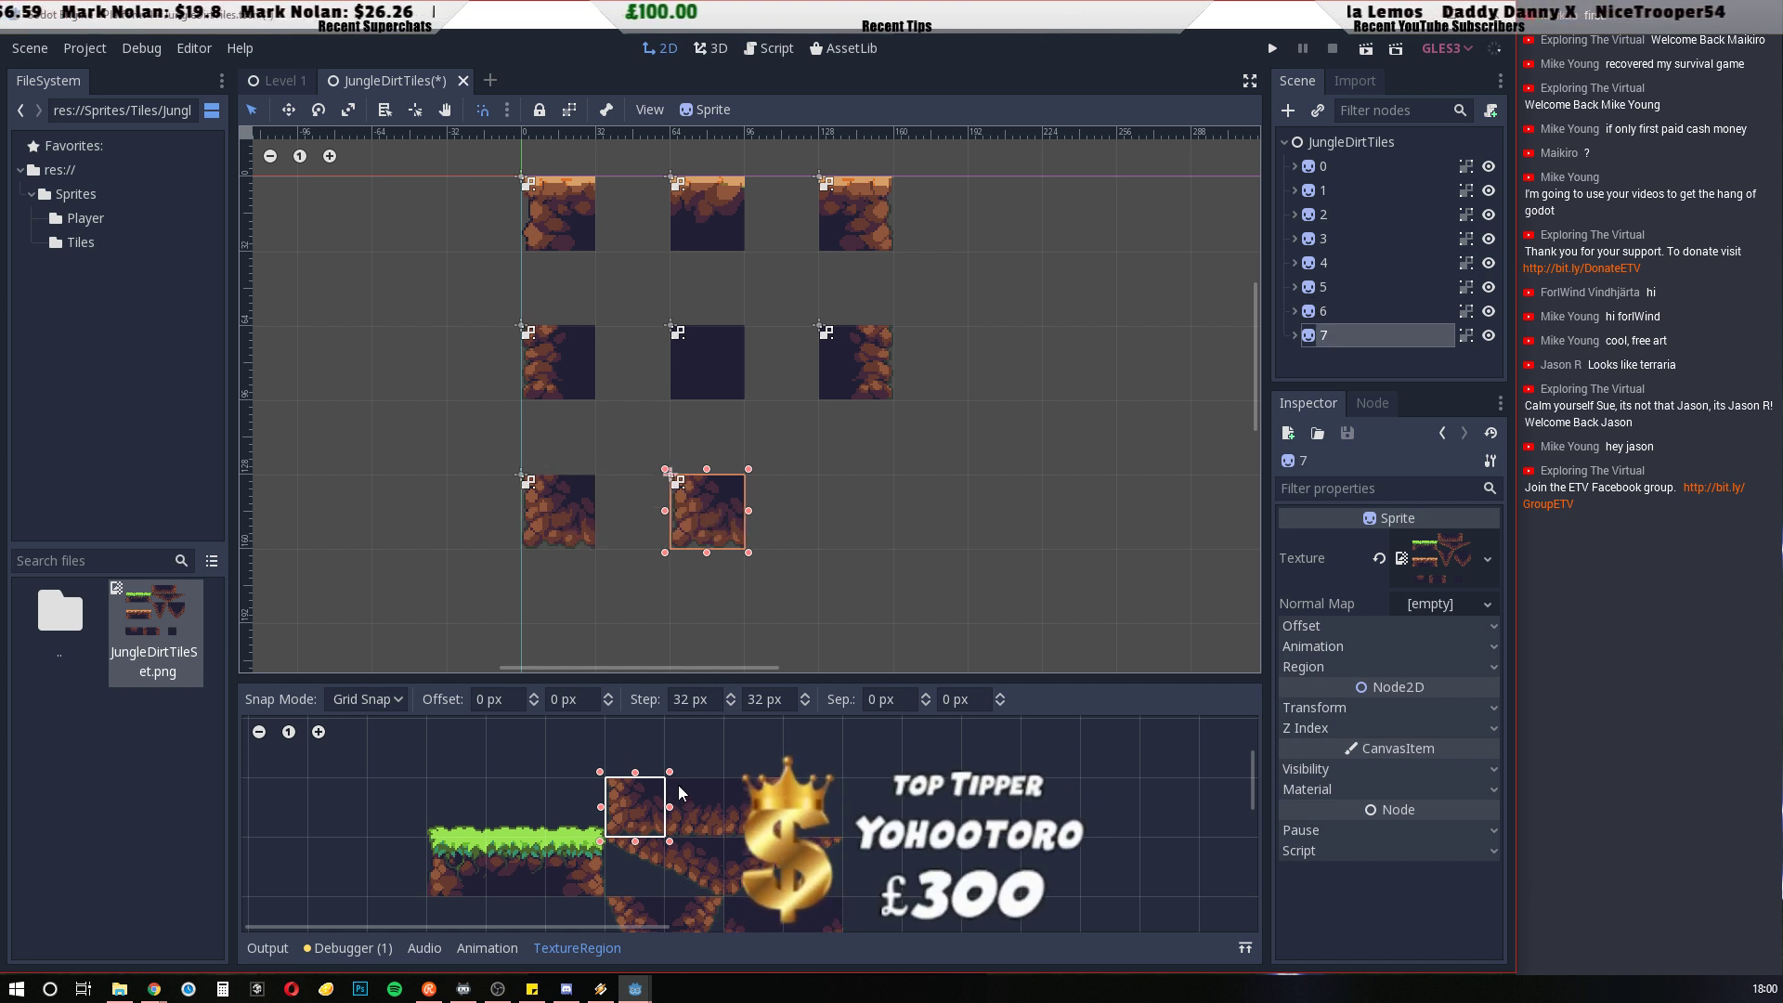
pyautogui.moveTo(673, 796); pyautogui.dragTo(730, 834)
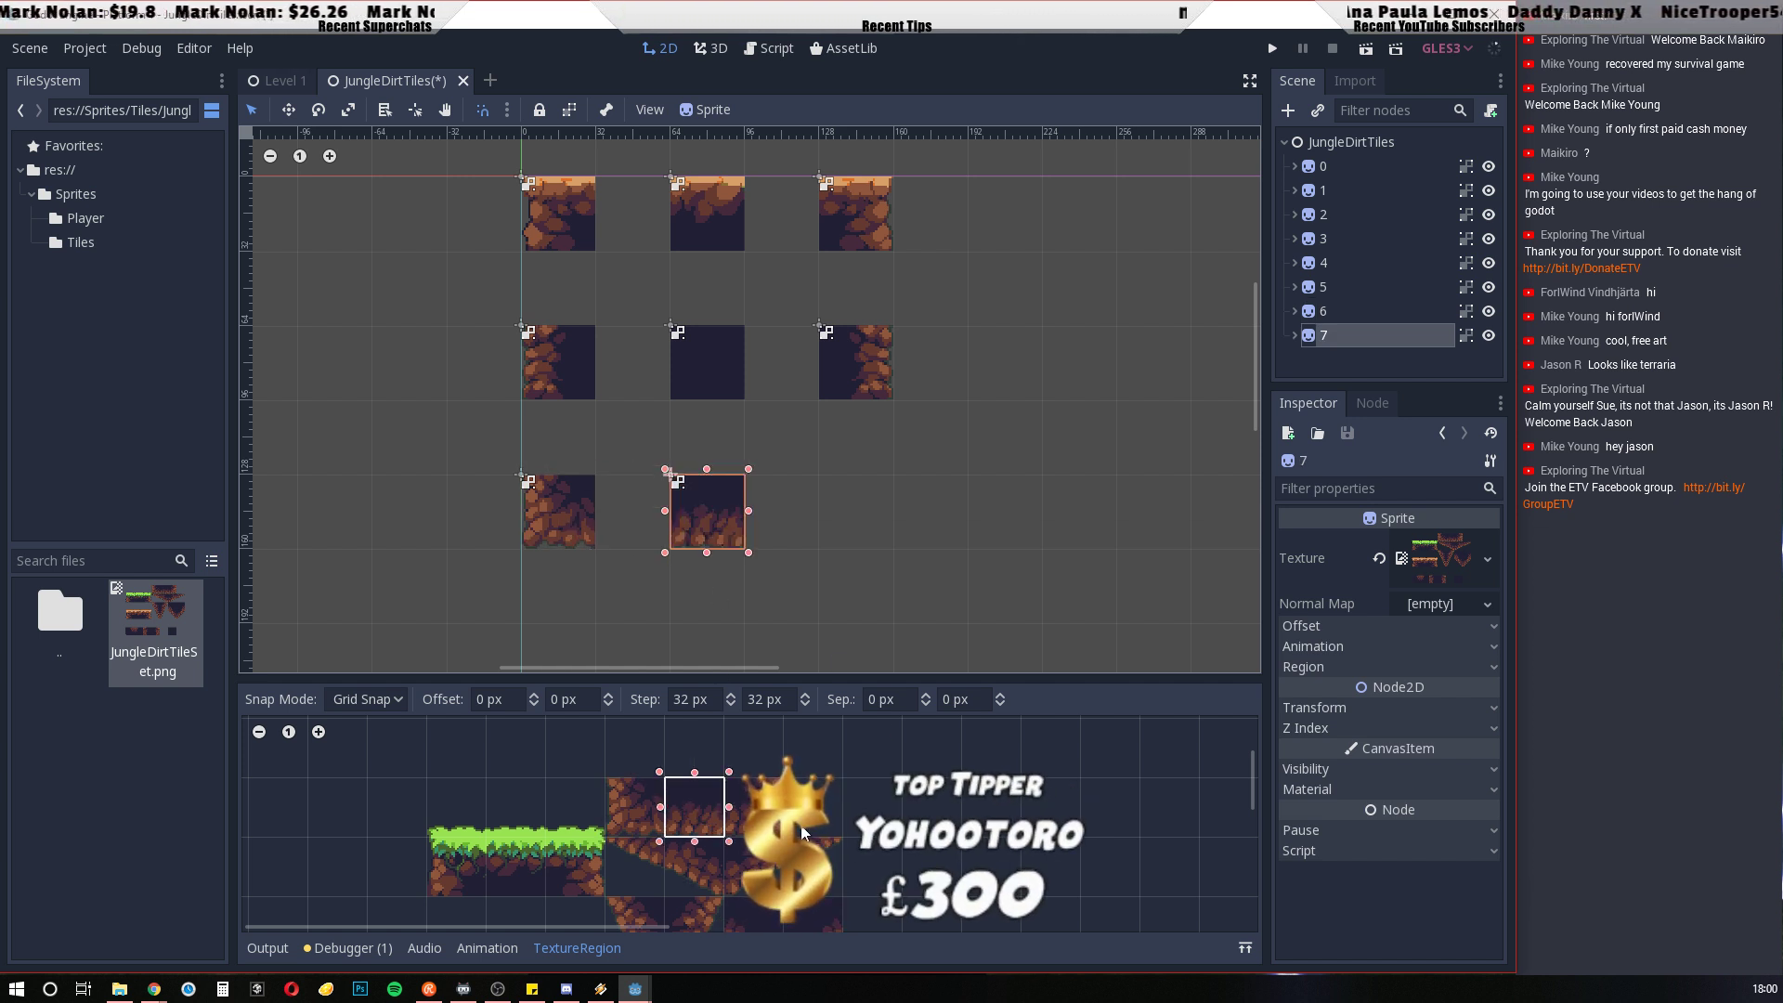
# Duplicate tile 7, place the copy at x 128, y 128, and set its region to the corner cell with rock along its right and bottom
pyautogui.hotkey('ctrl', 'd')
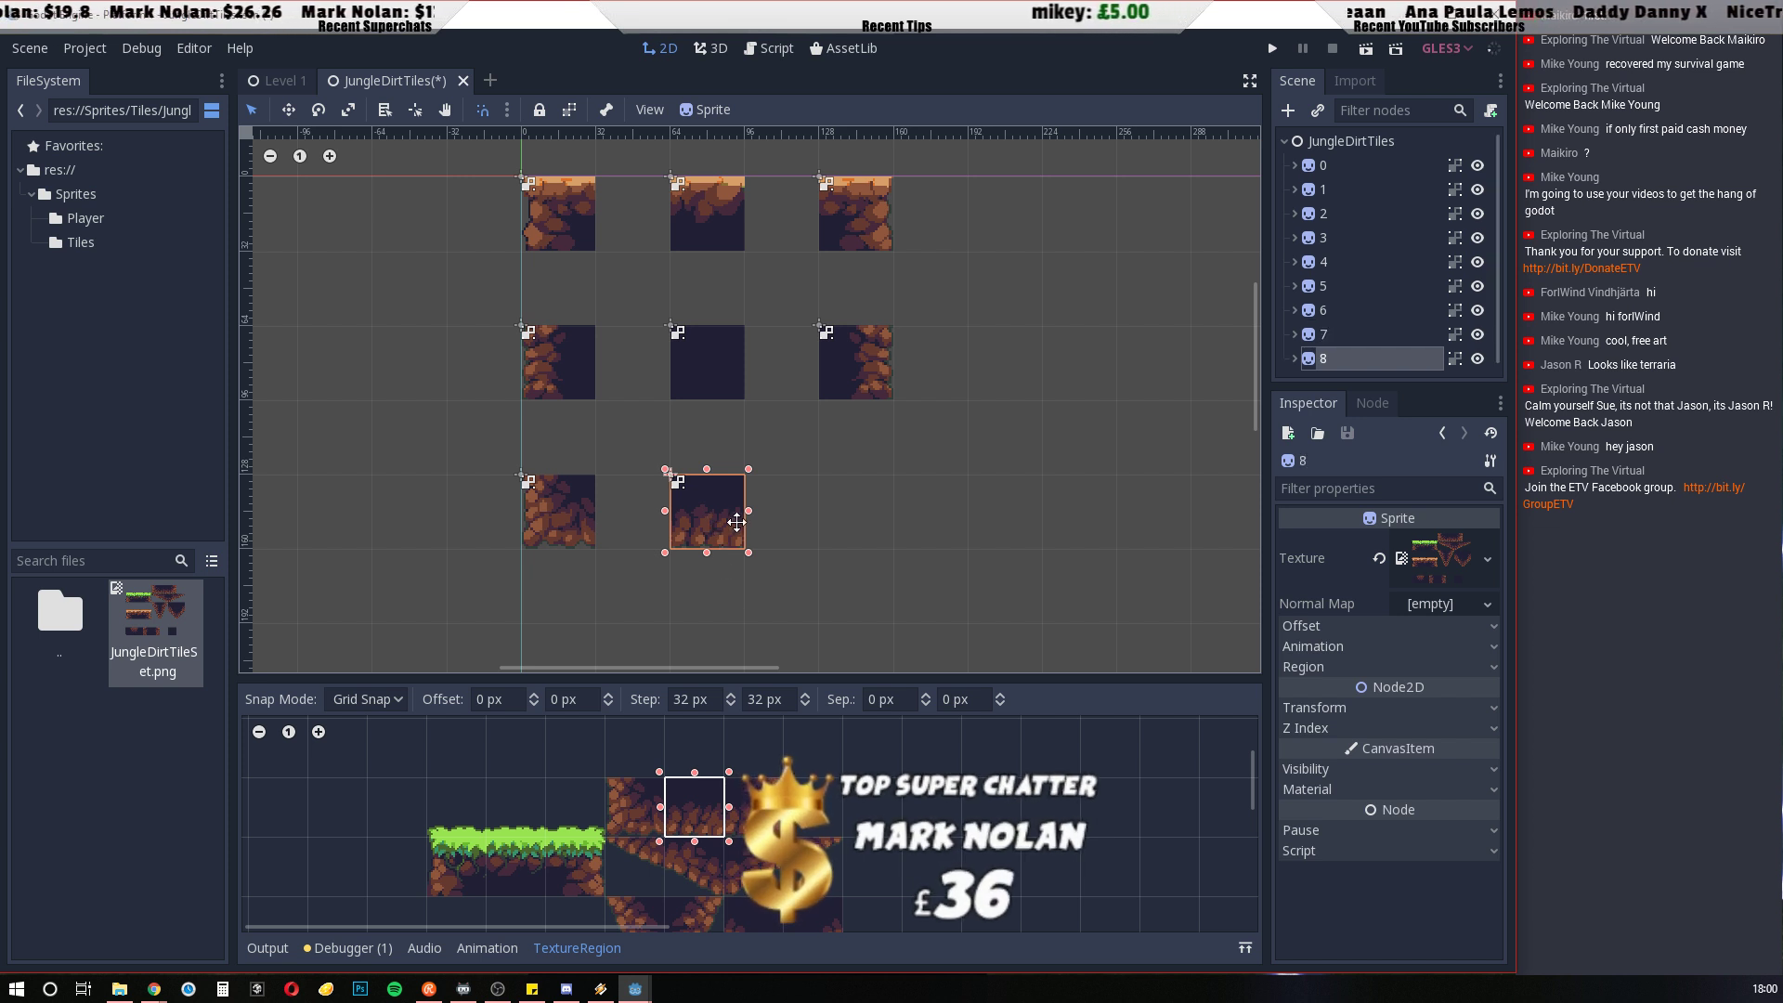
pyautogui.moveTo(736, 522); pyautogui.dragTo(845, 526)
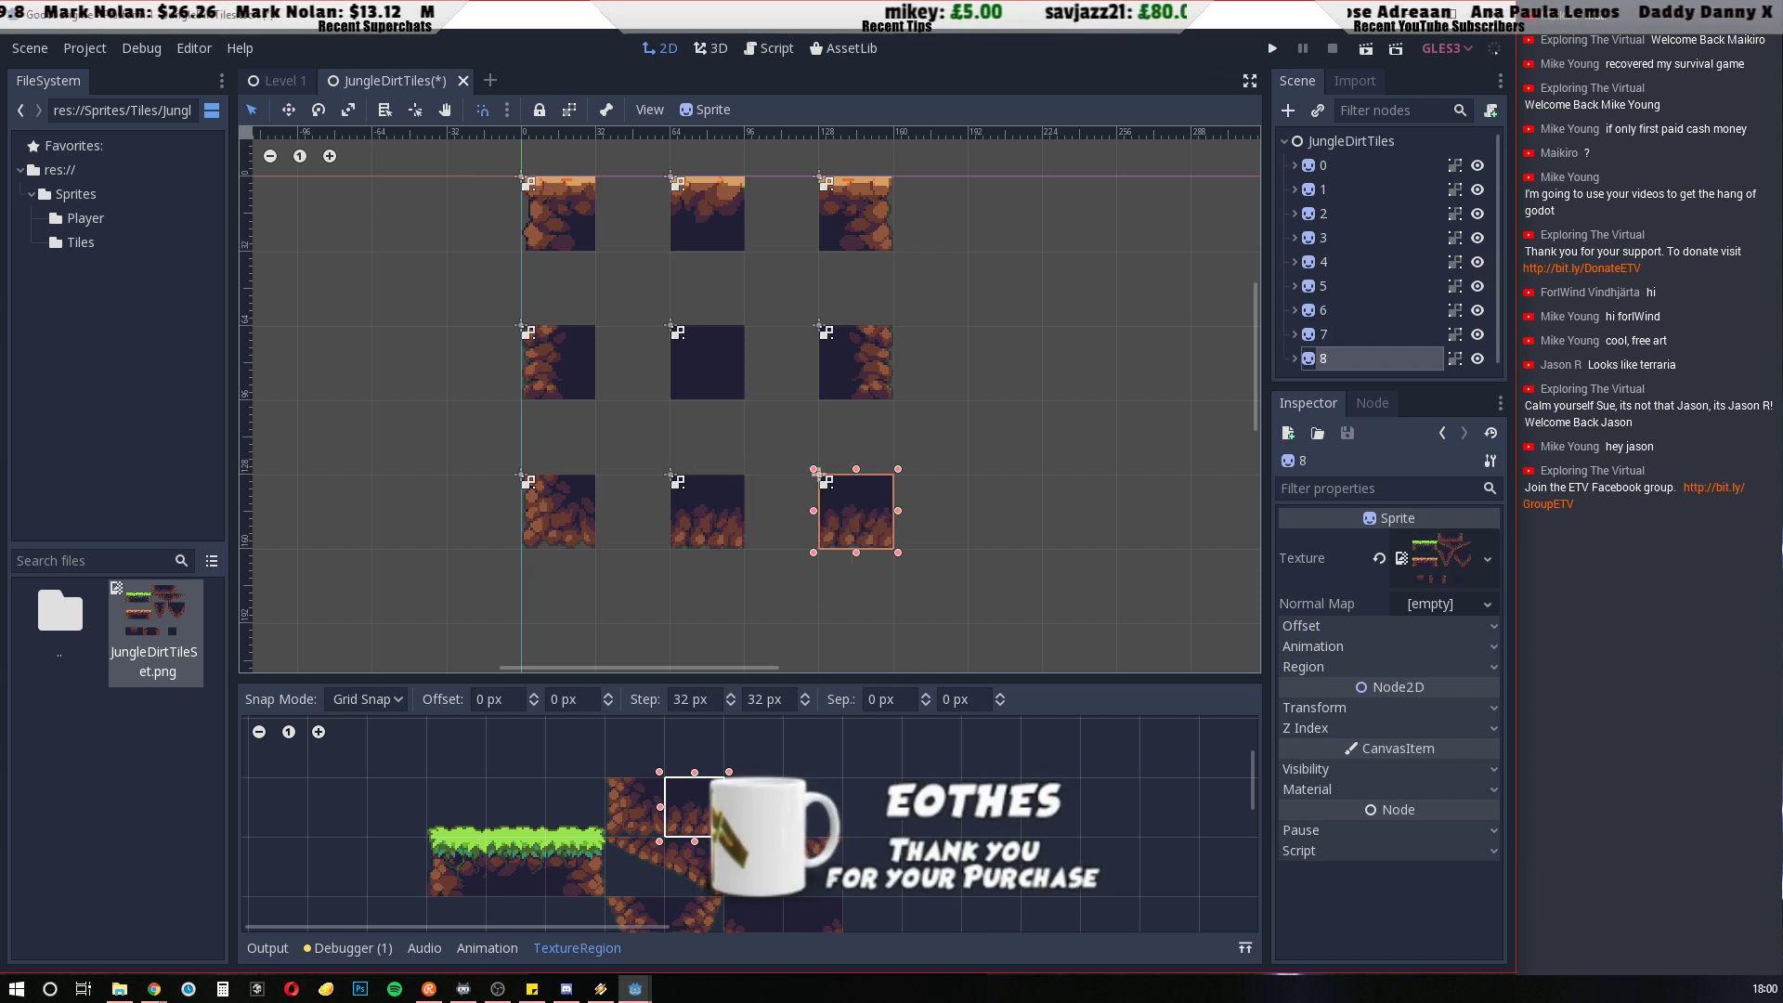
pyautogui.moveTo(729, 786); pyautogui.dragTo(782, 833)
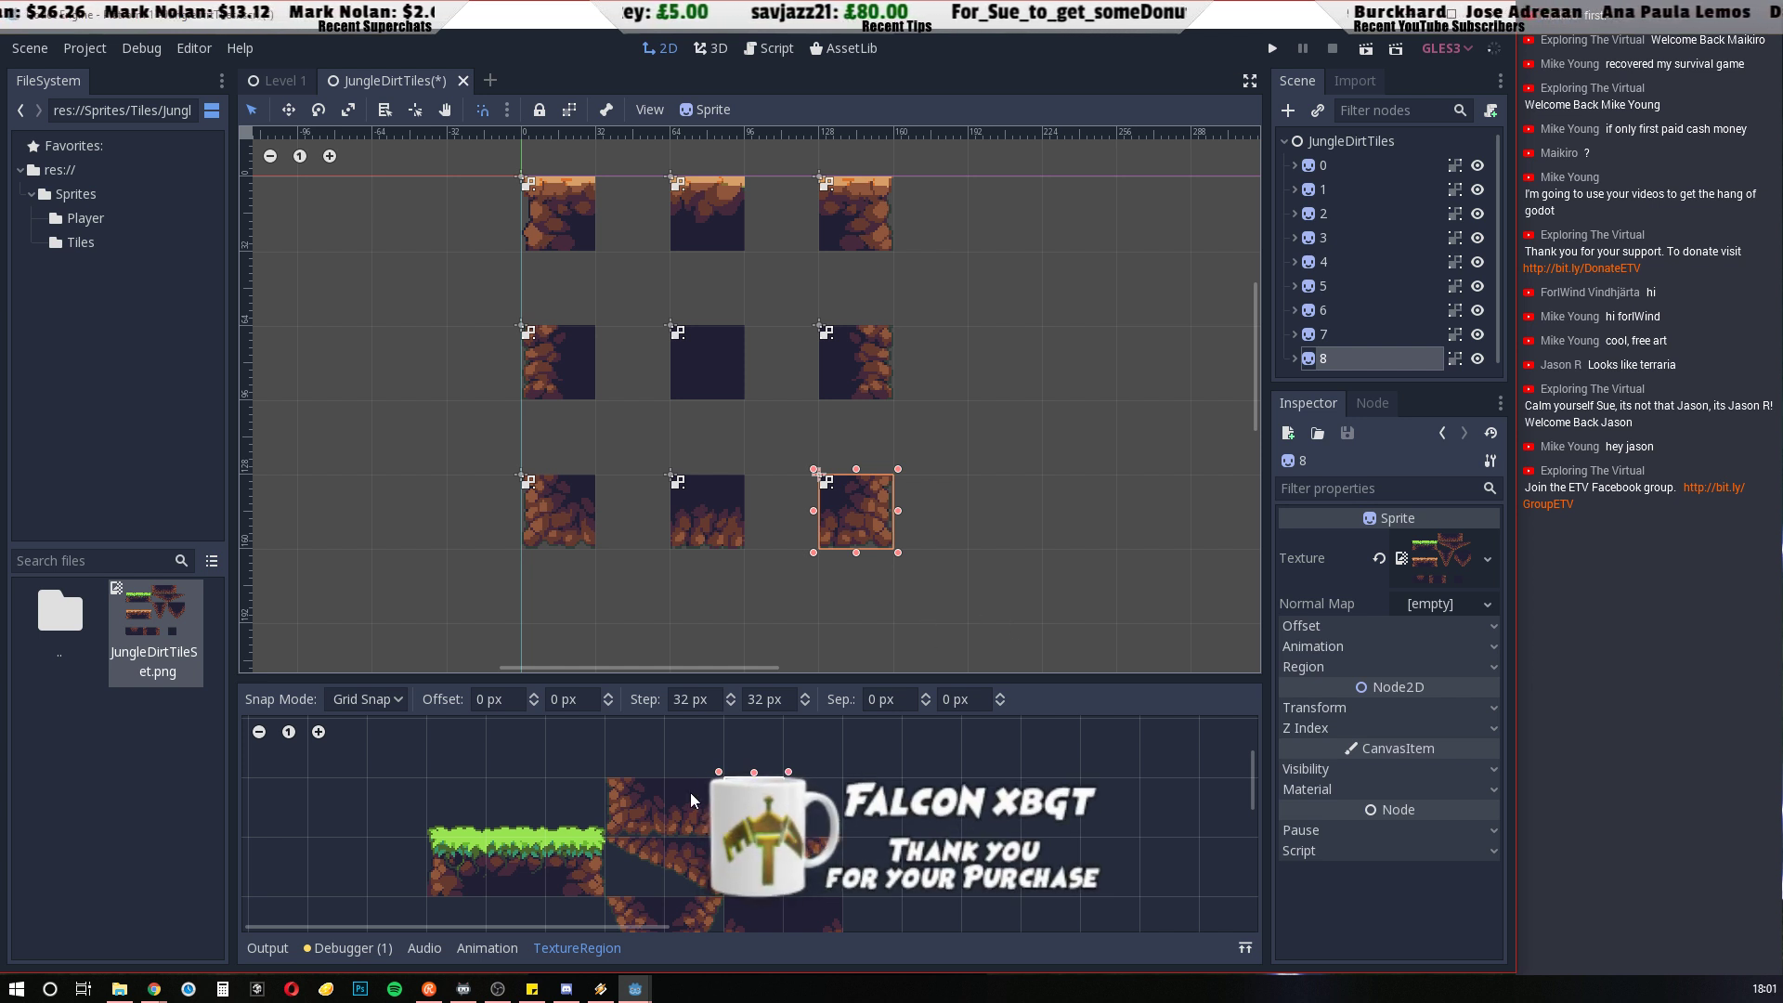
pyautogui.moveTo(667, 783); pyautogui.dragTo(726, 838)
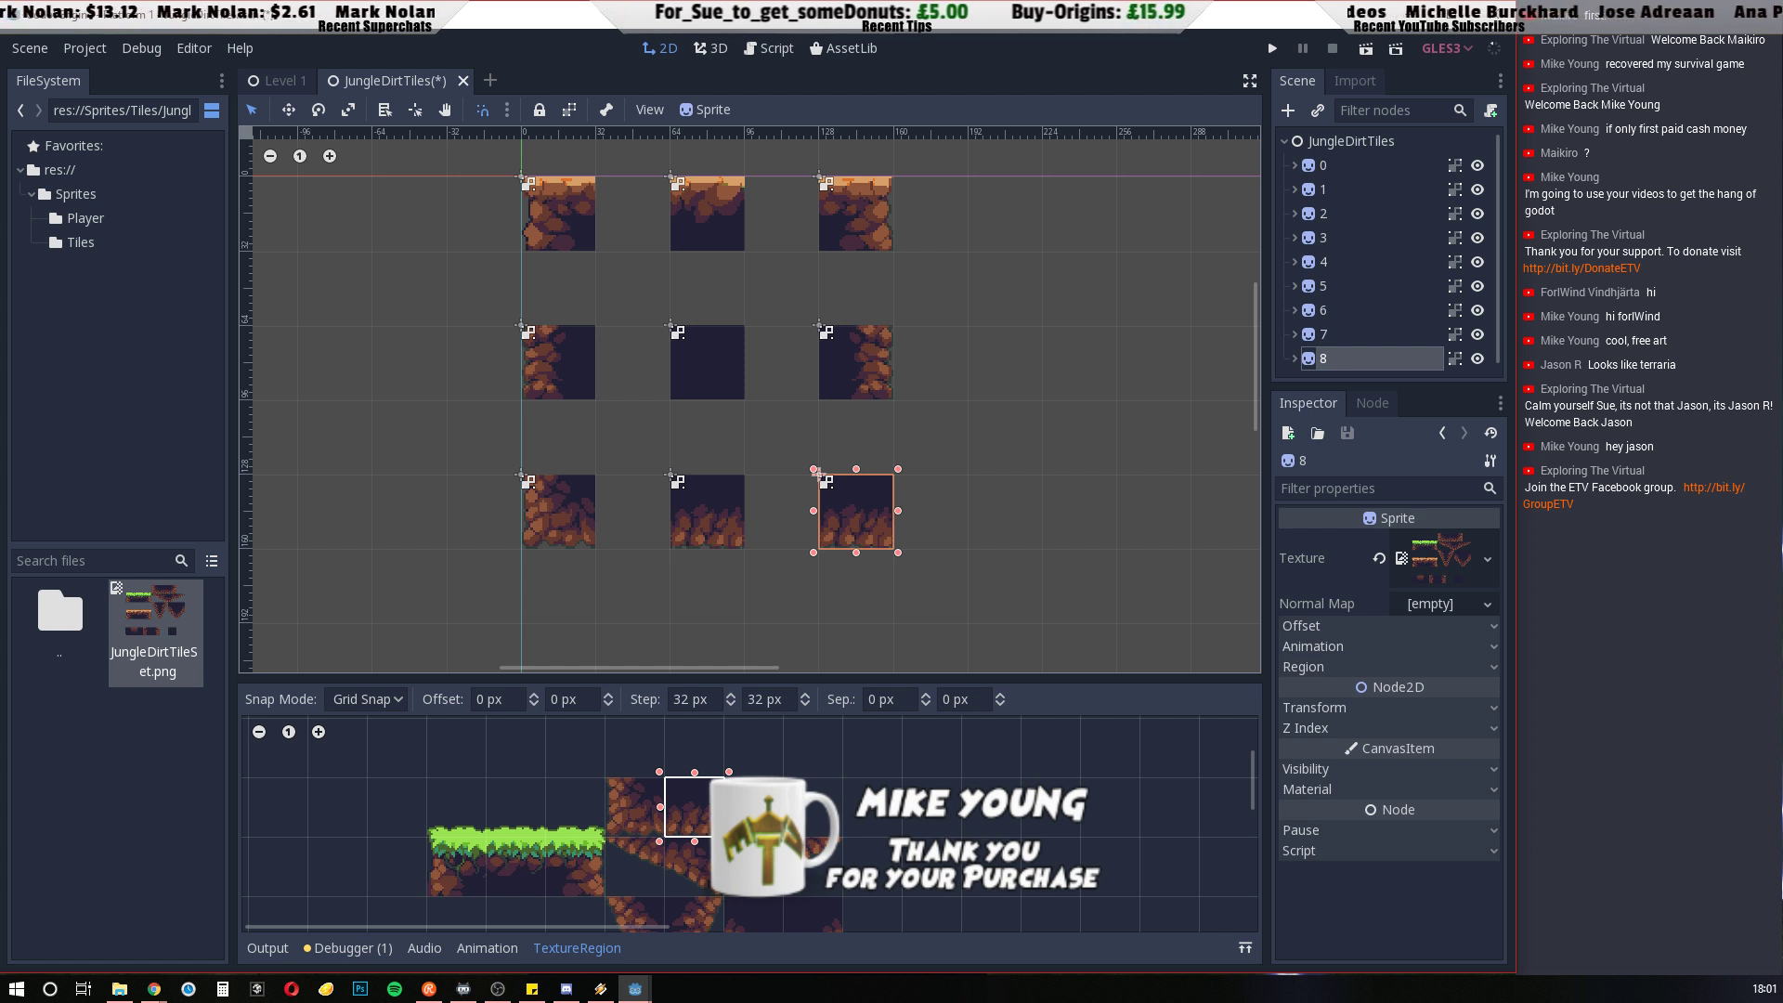
pyautogui.click(729, 785)
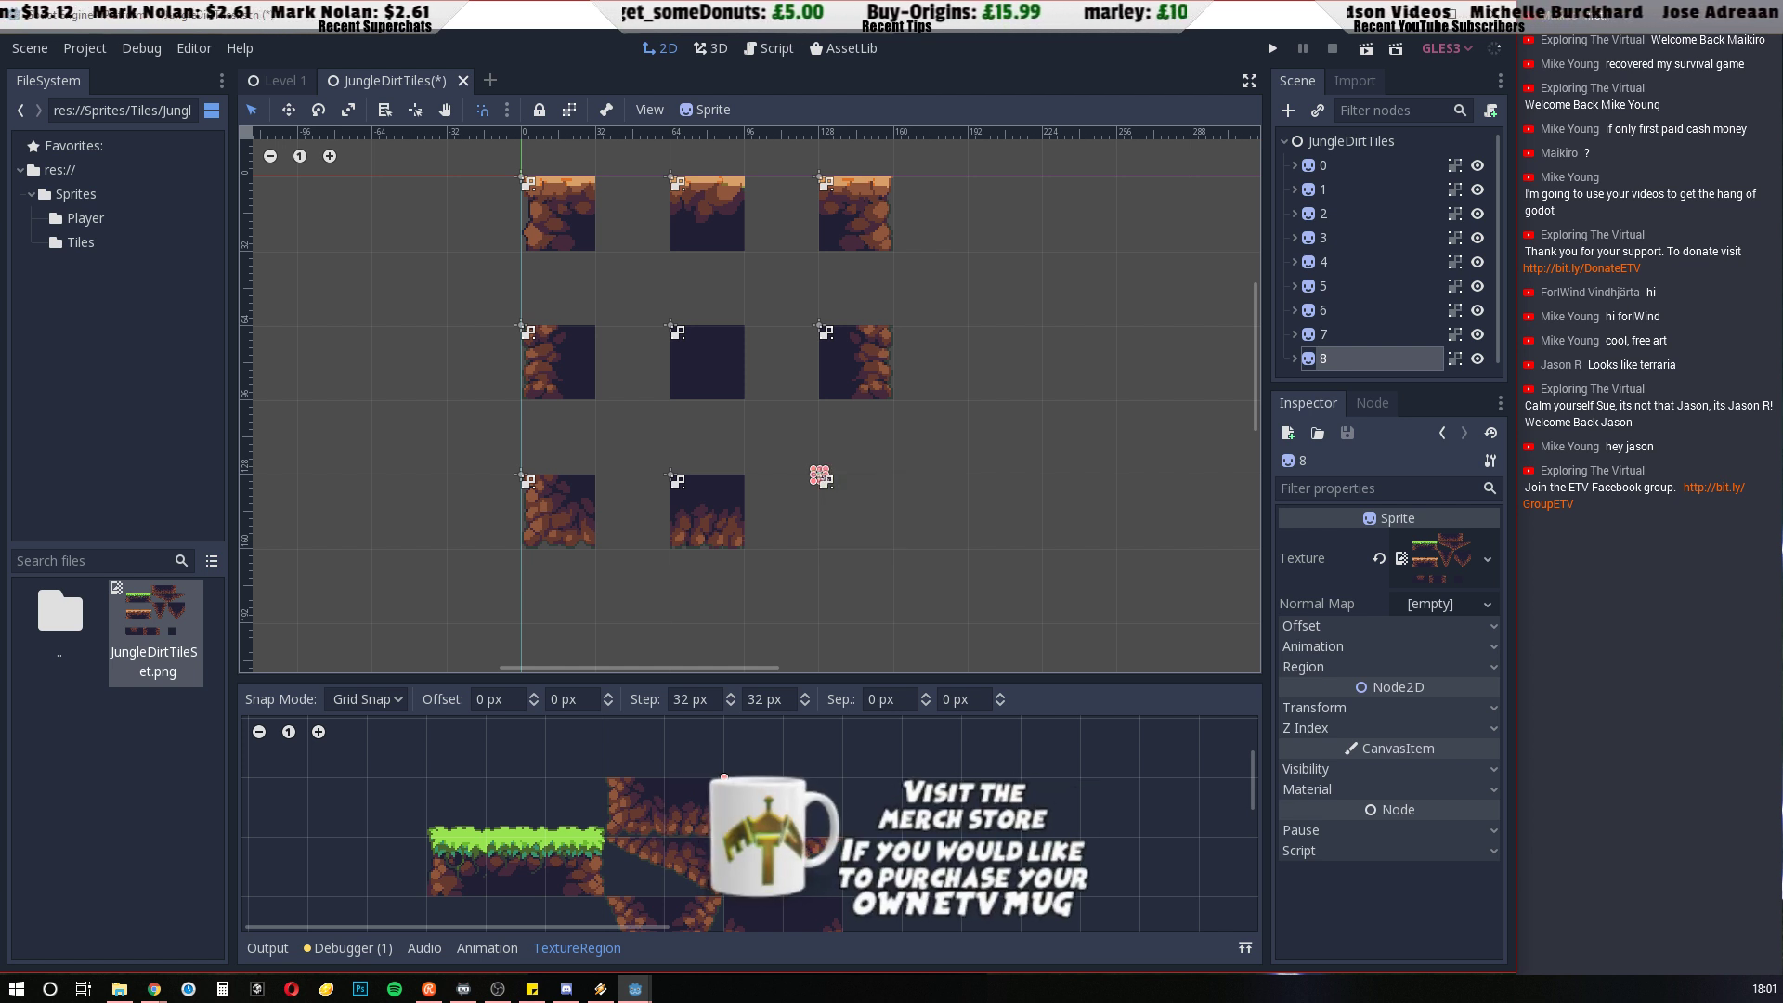
pyautogui.moveTo(725, 778); pyautogui.dragTo(788, 841)
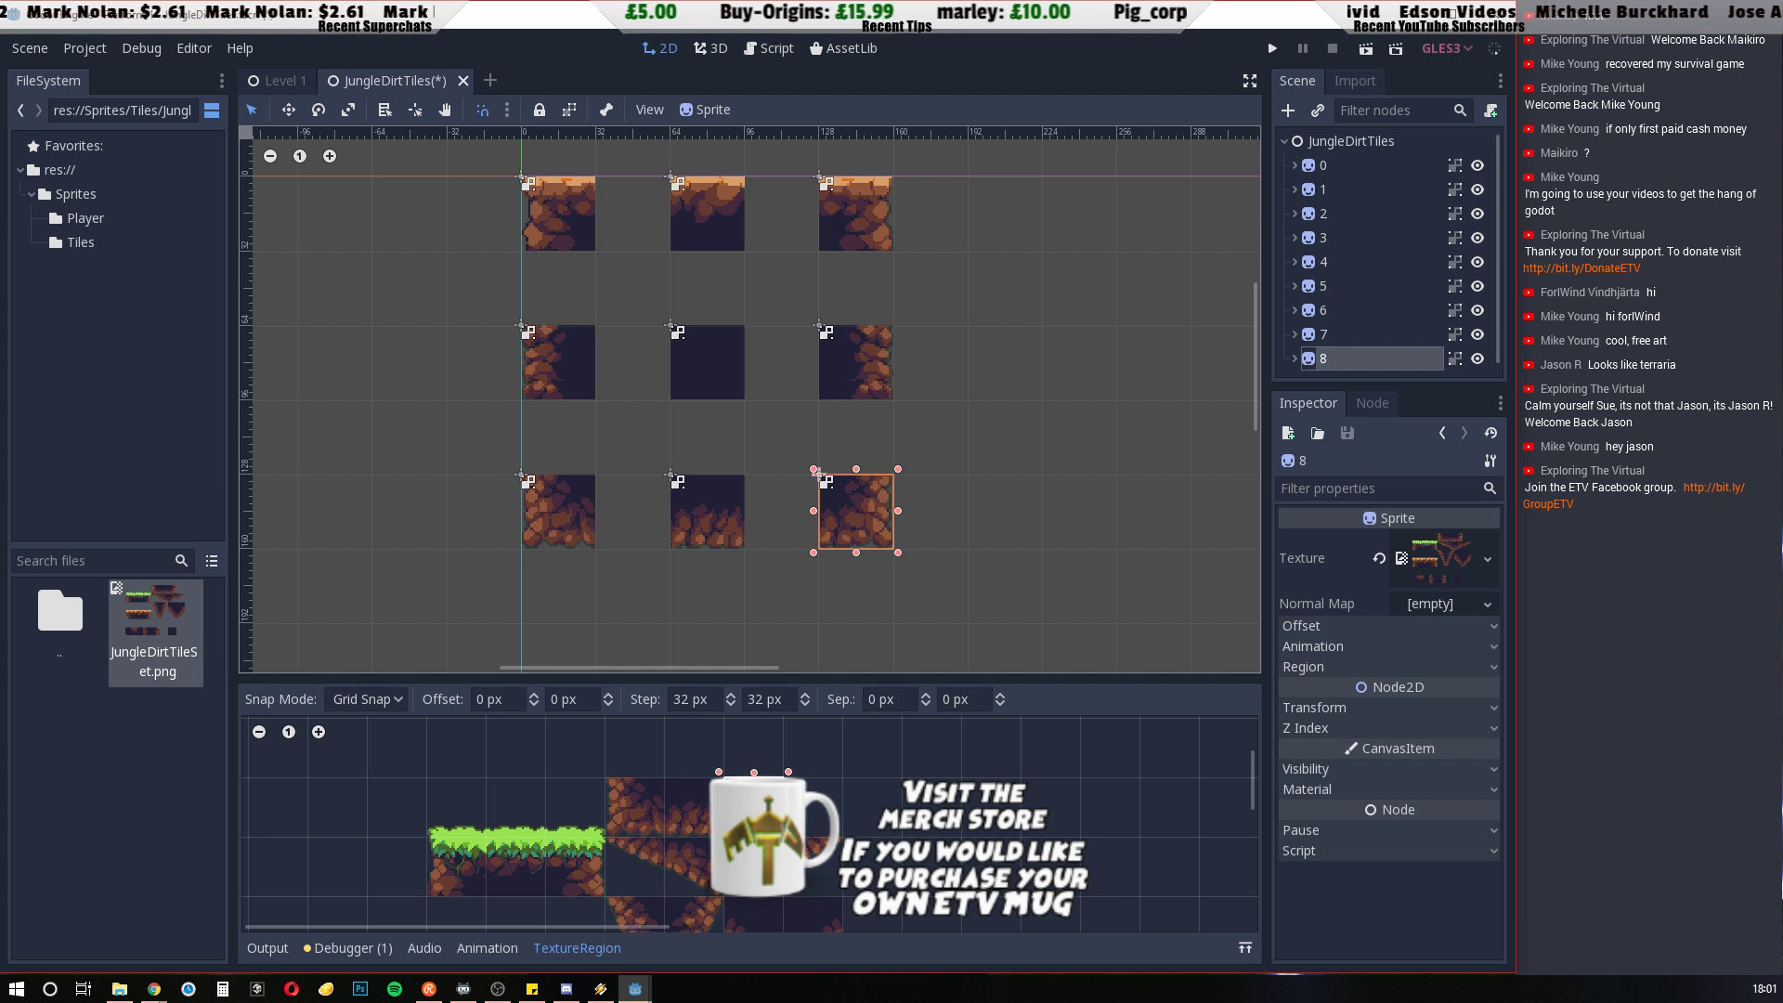
pyautogui.click(949, 571)
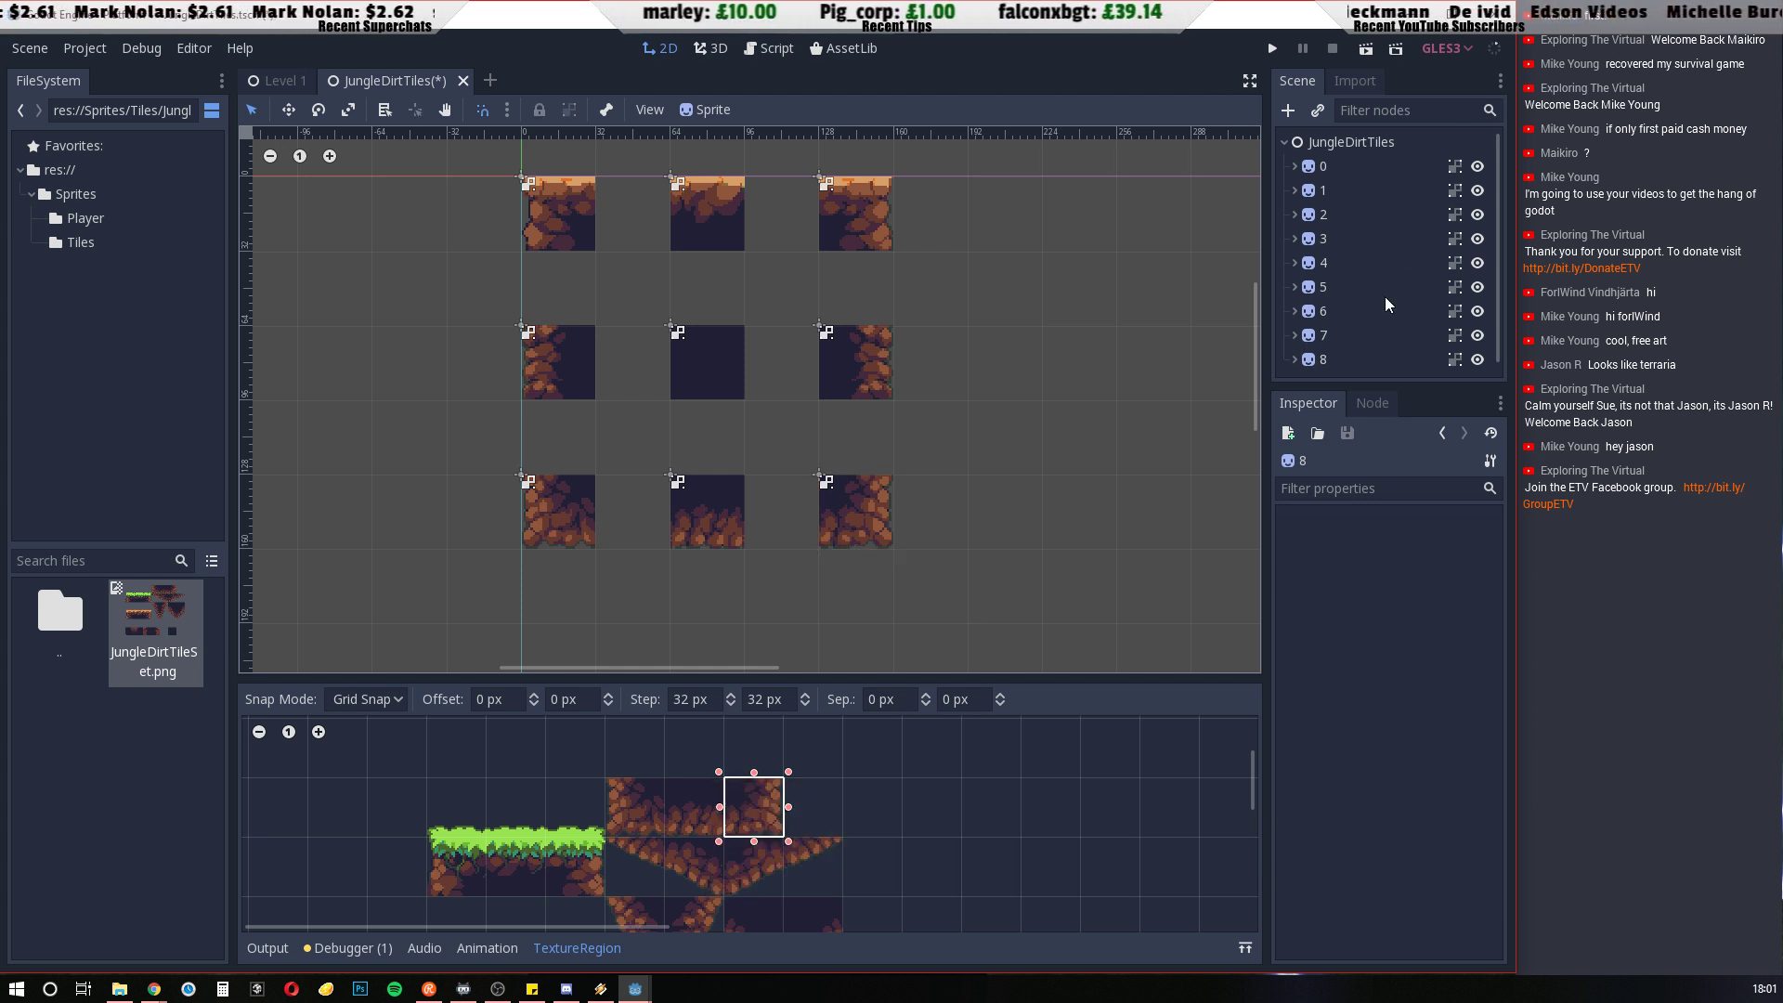
# Inspect the static body and collision shape nested under tile 0, and review the list of tile nodes
pyautogui.click(1295, 166)
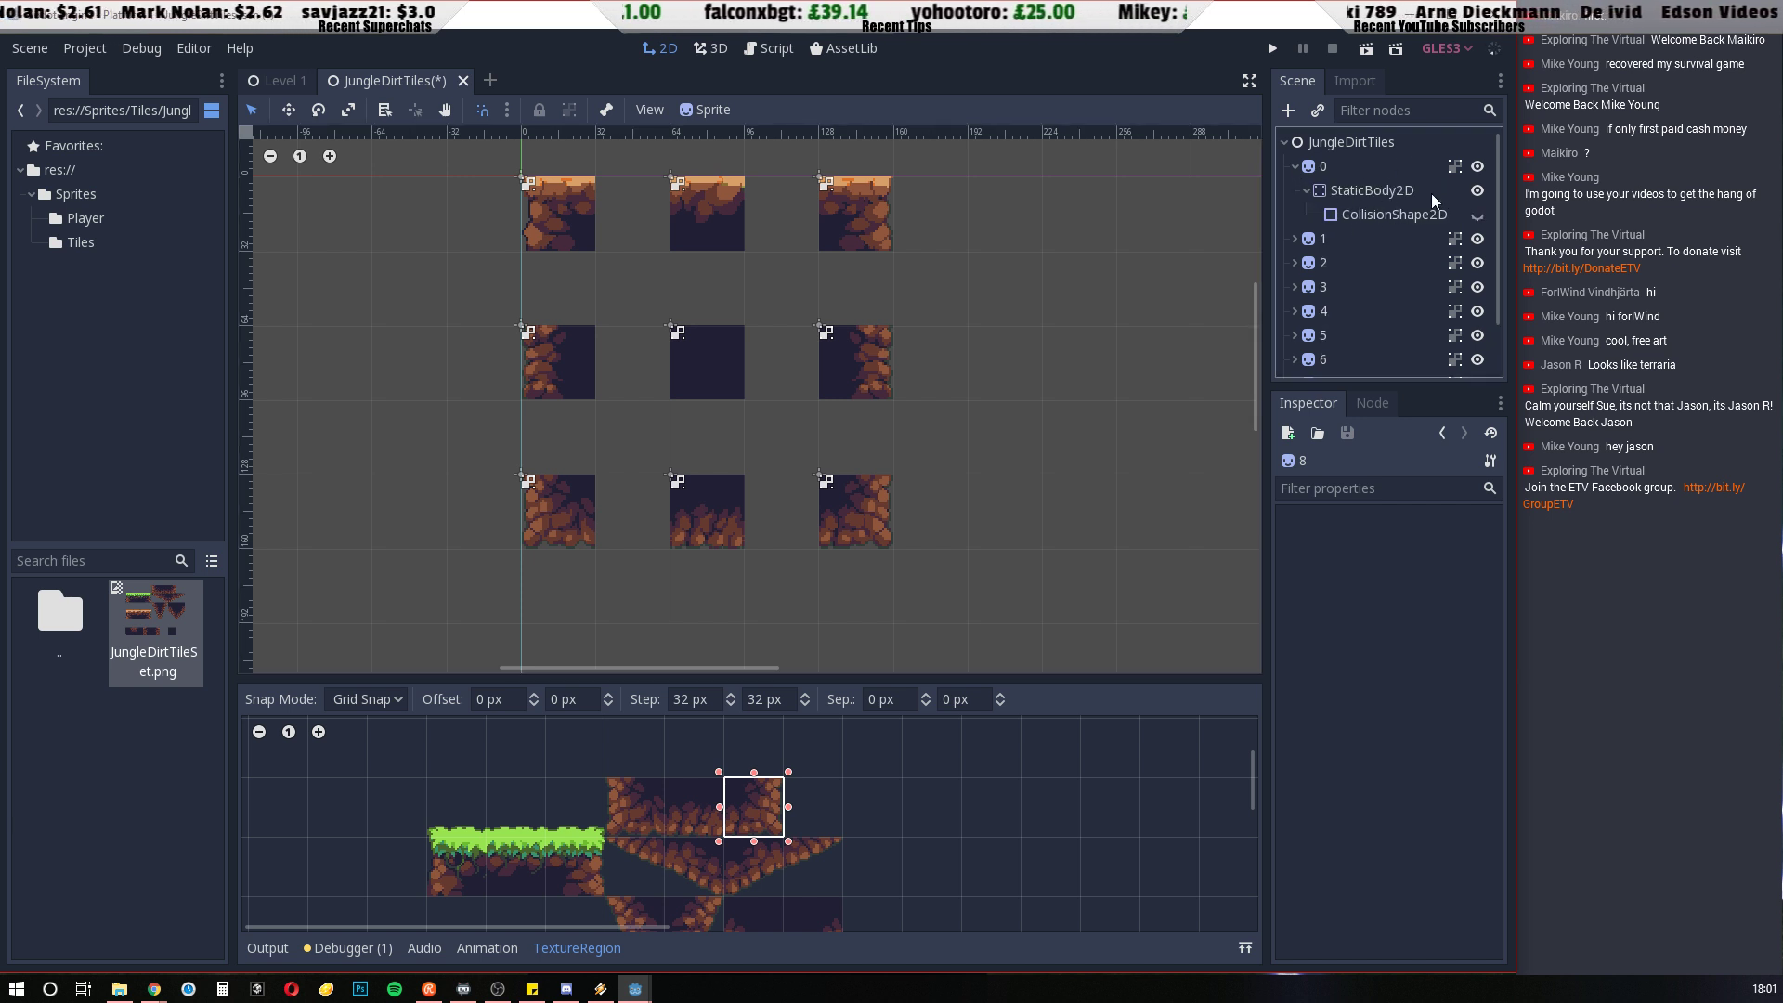
pyautogui.click(1296, 166)
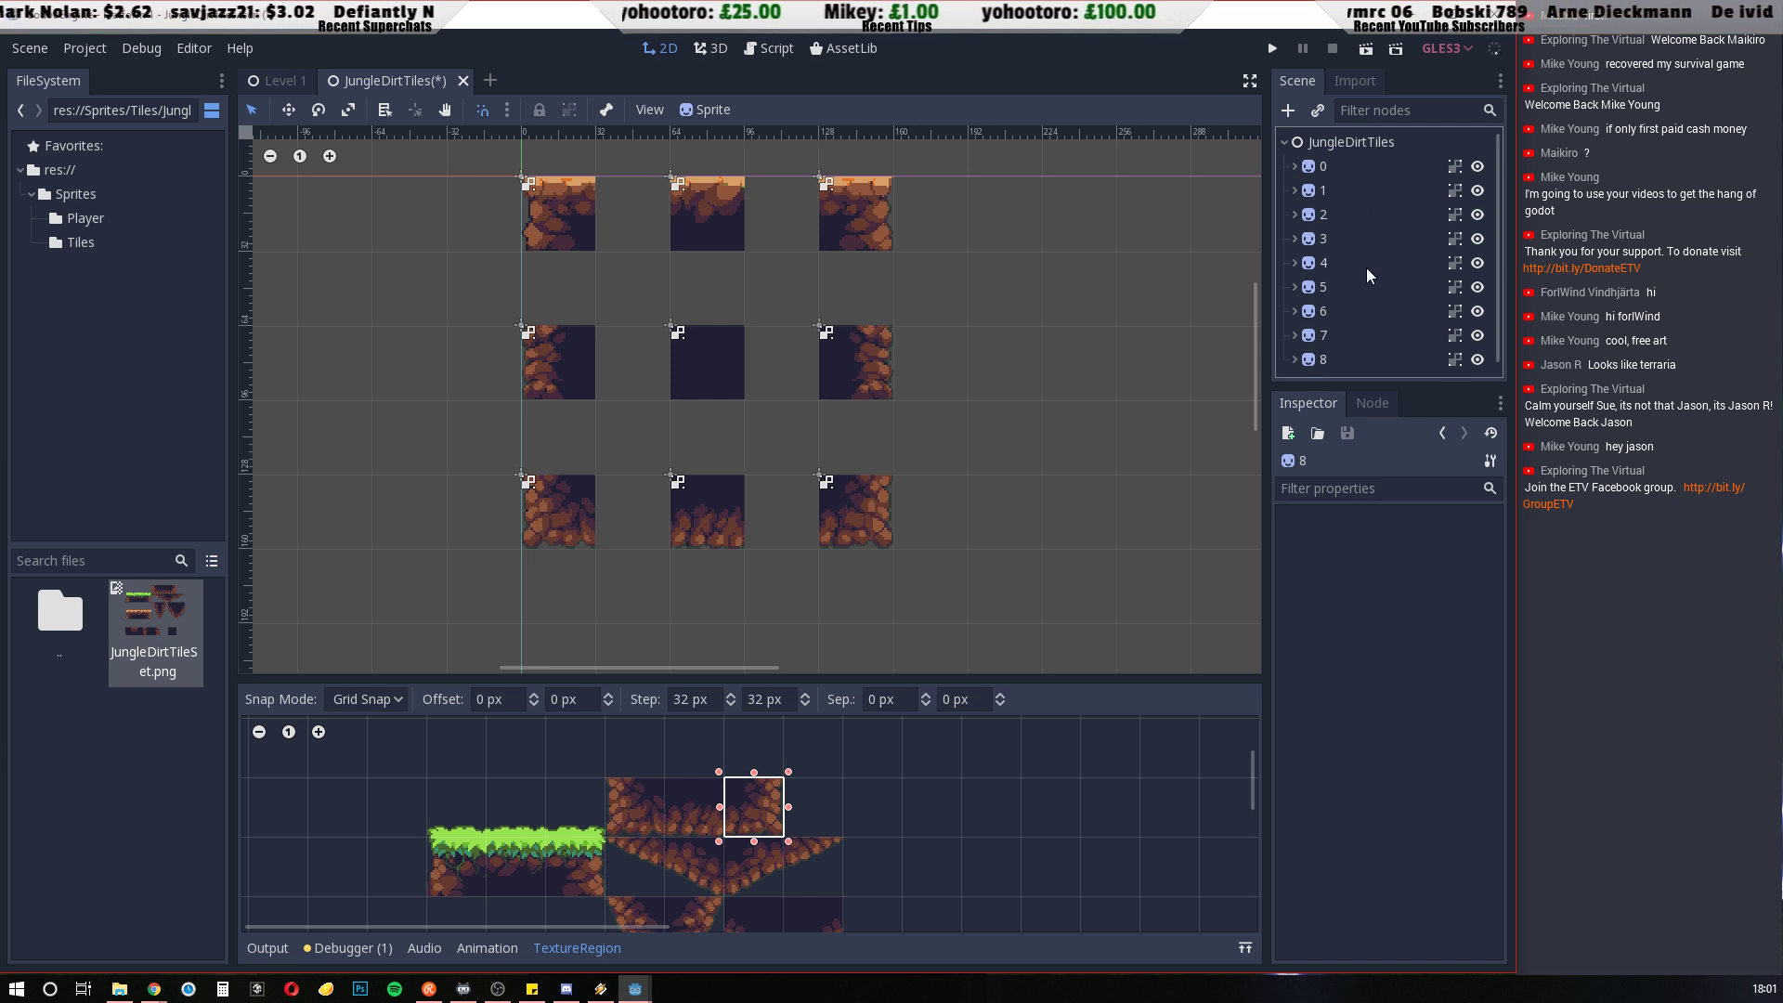
pyautogui.scroll(-1, 1367, 268)
pyautogui.scroll(1, 1356, 223)
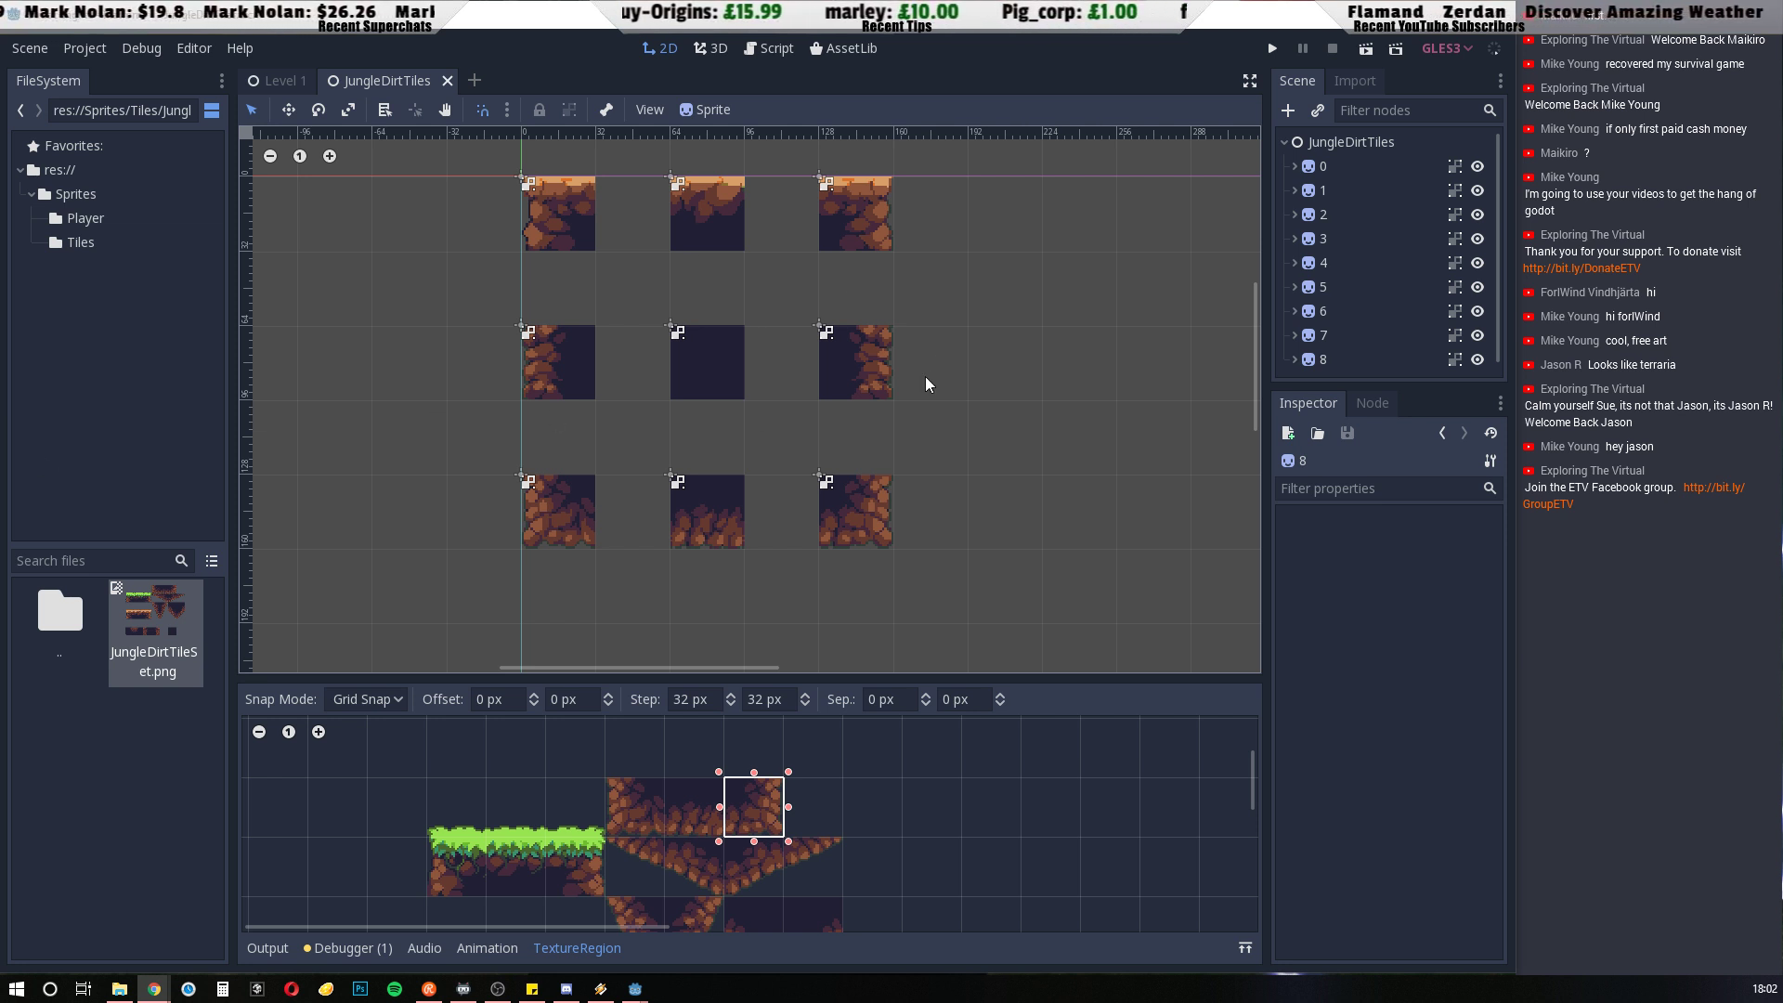
# Convert the scene to a TileSet and export it to the project root as JungleDirtTileset.tres
pyautogui.click(25, 50)
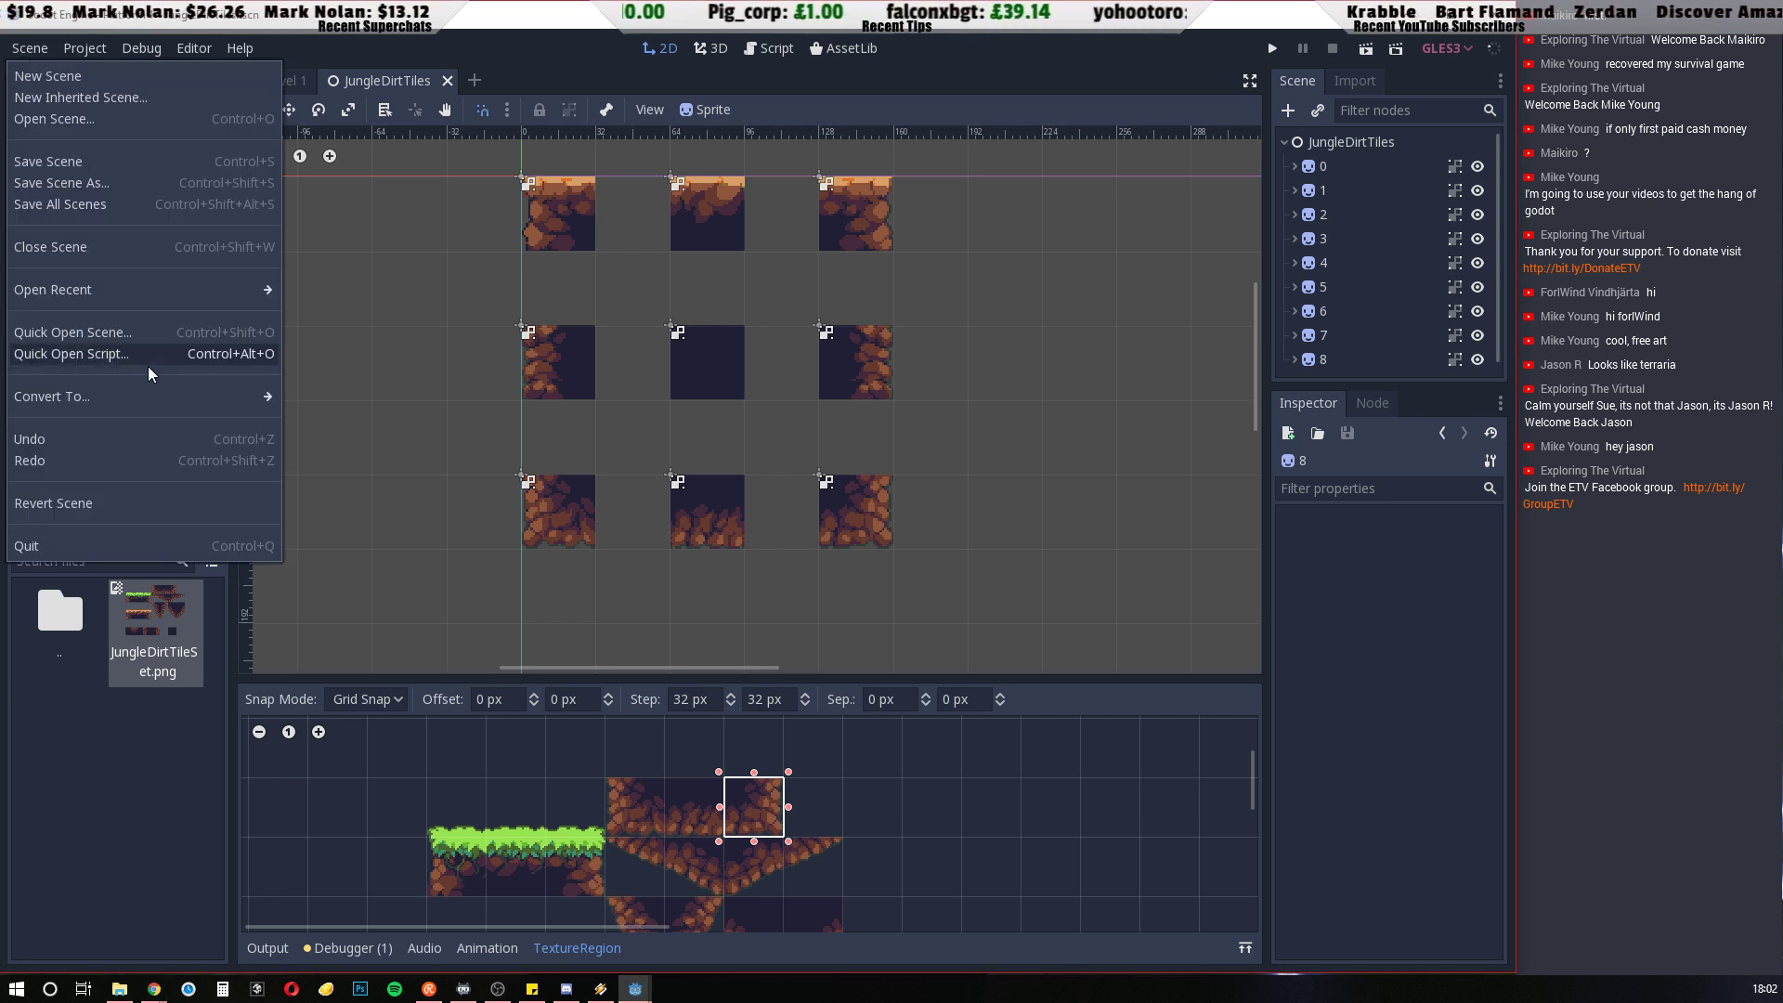
pyautogui.moveTo(151, 403)
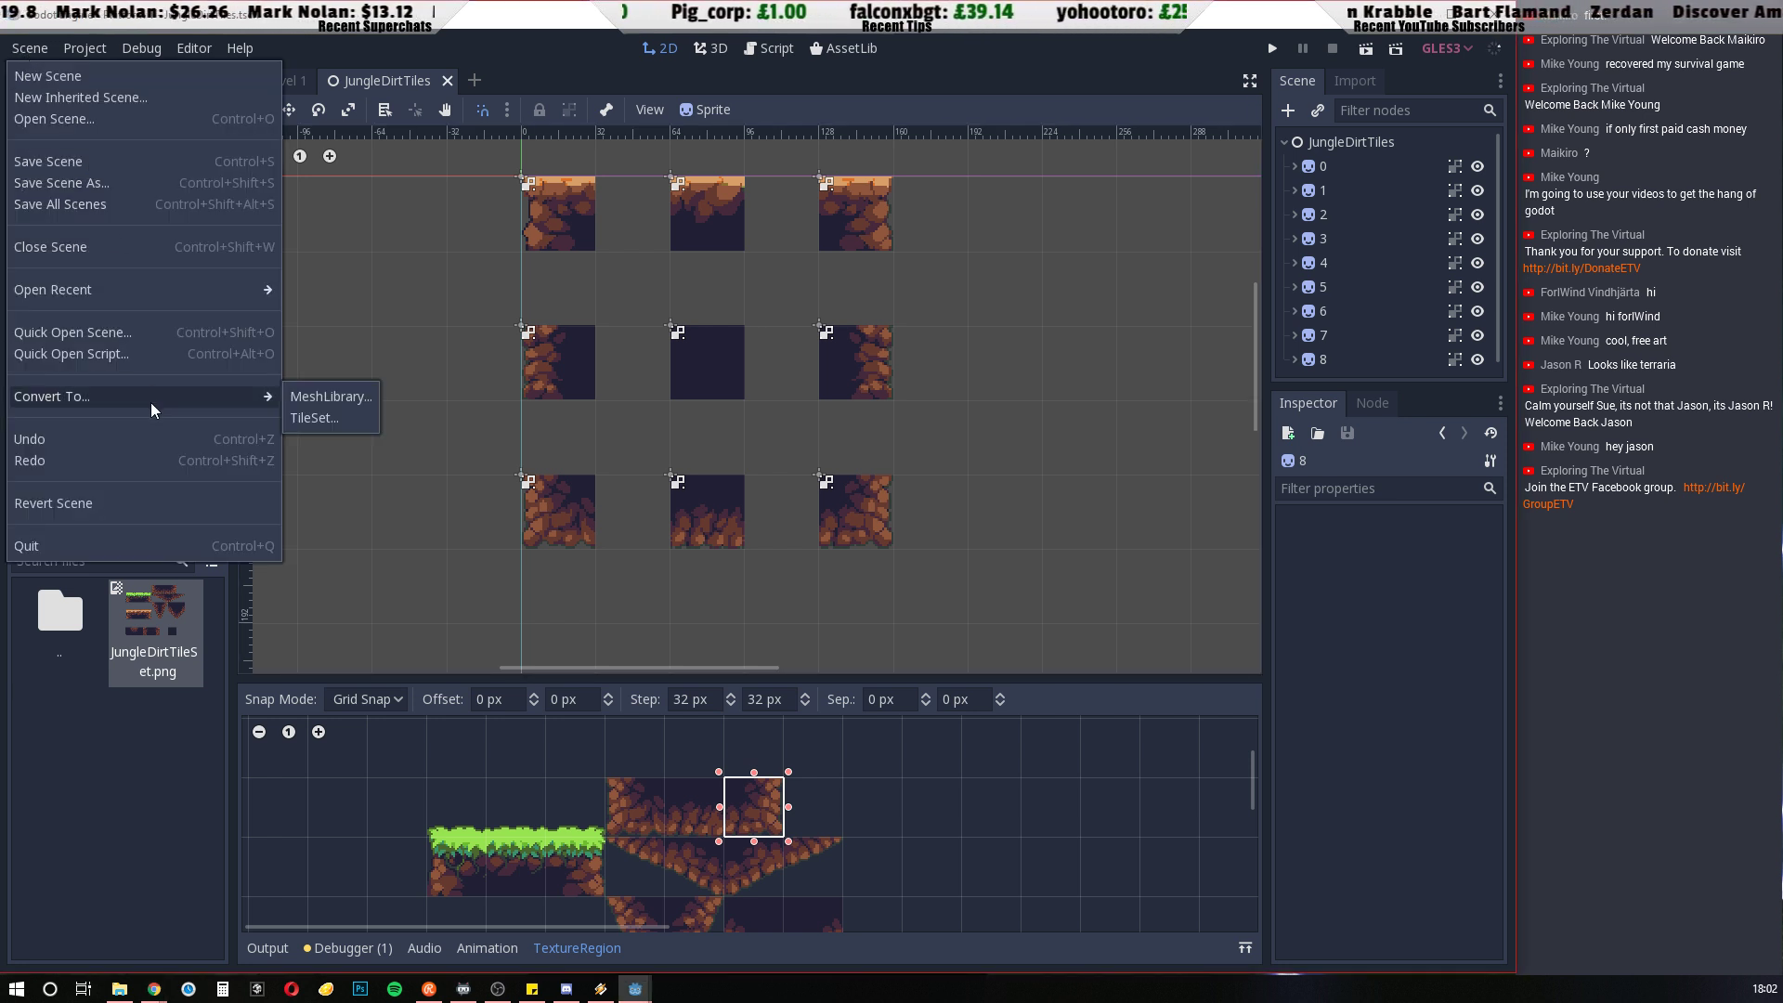
pyautogui.click(331, 420)
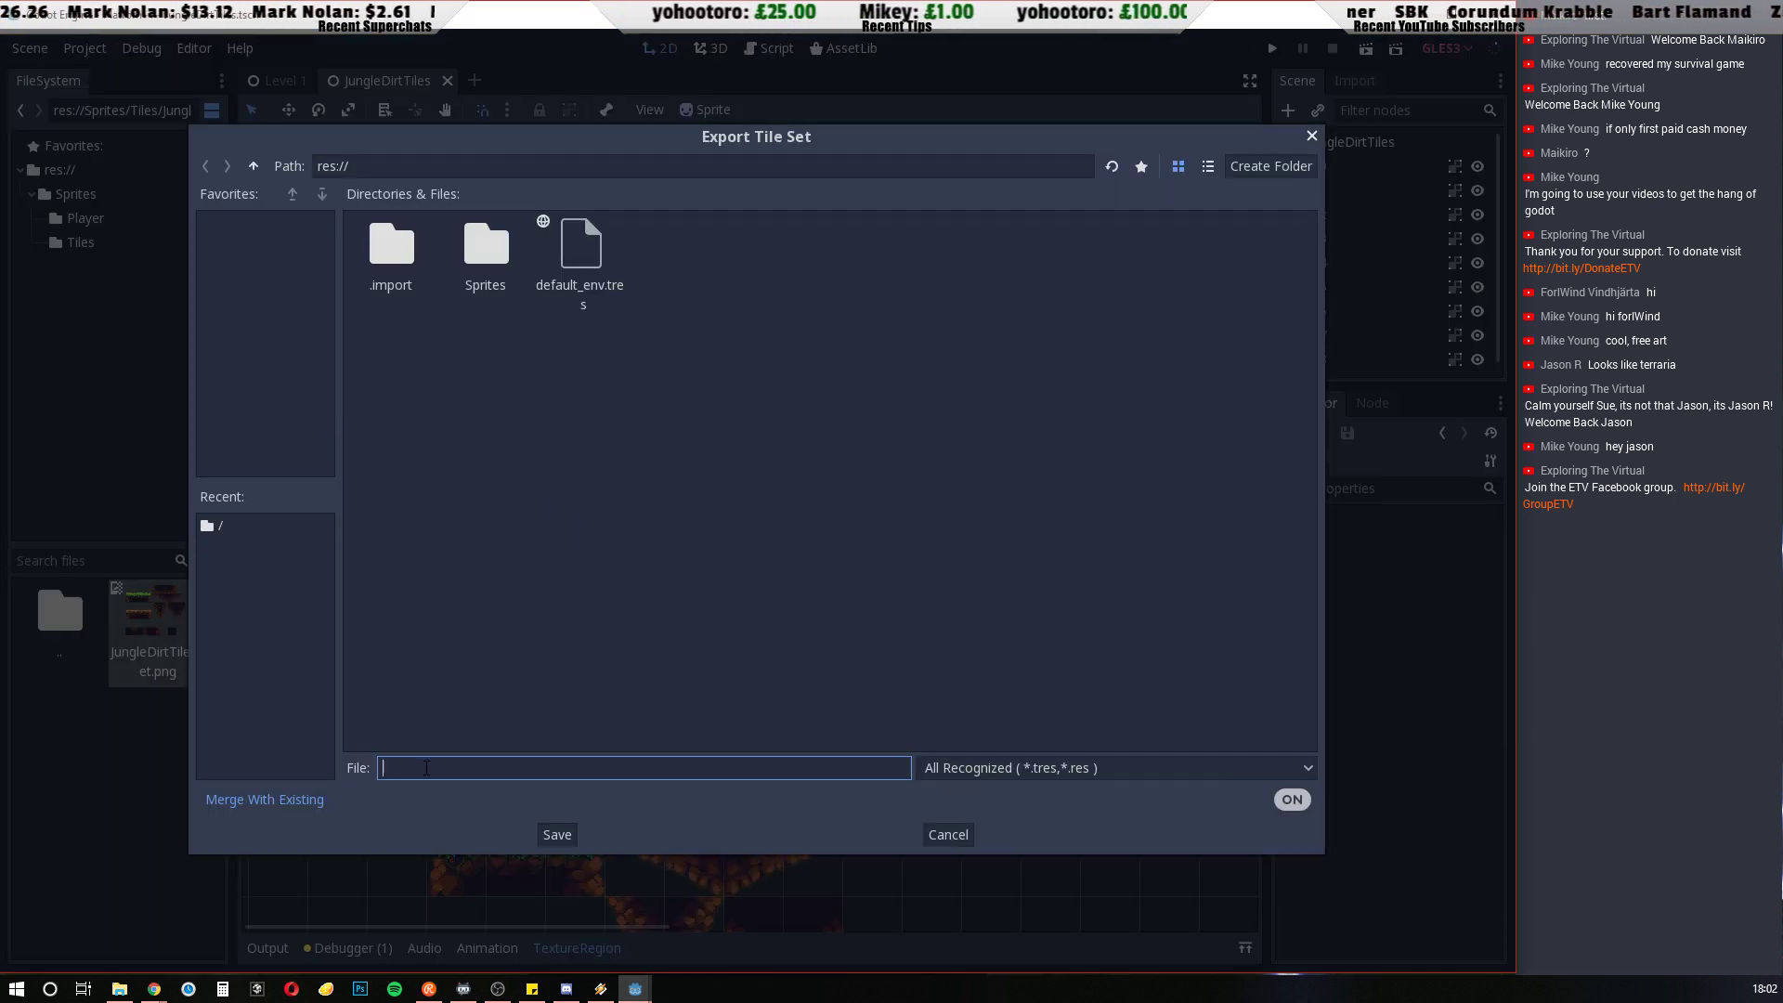
pyautogui.write('JunhlrFi')
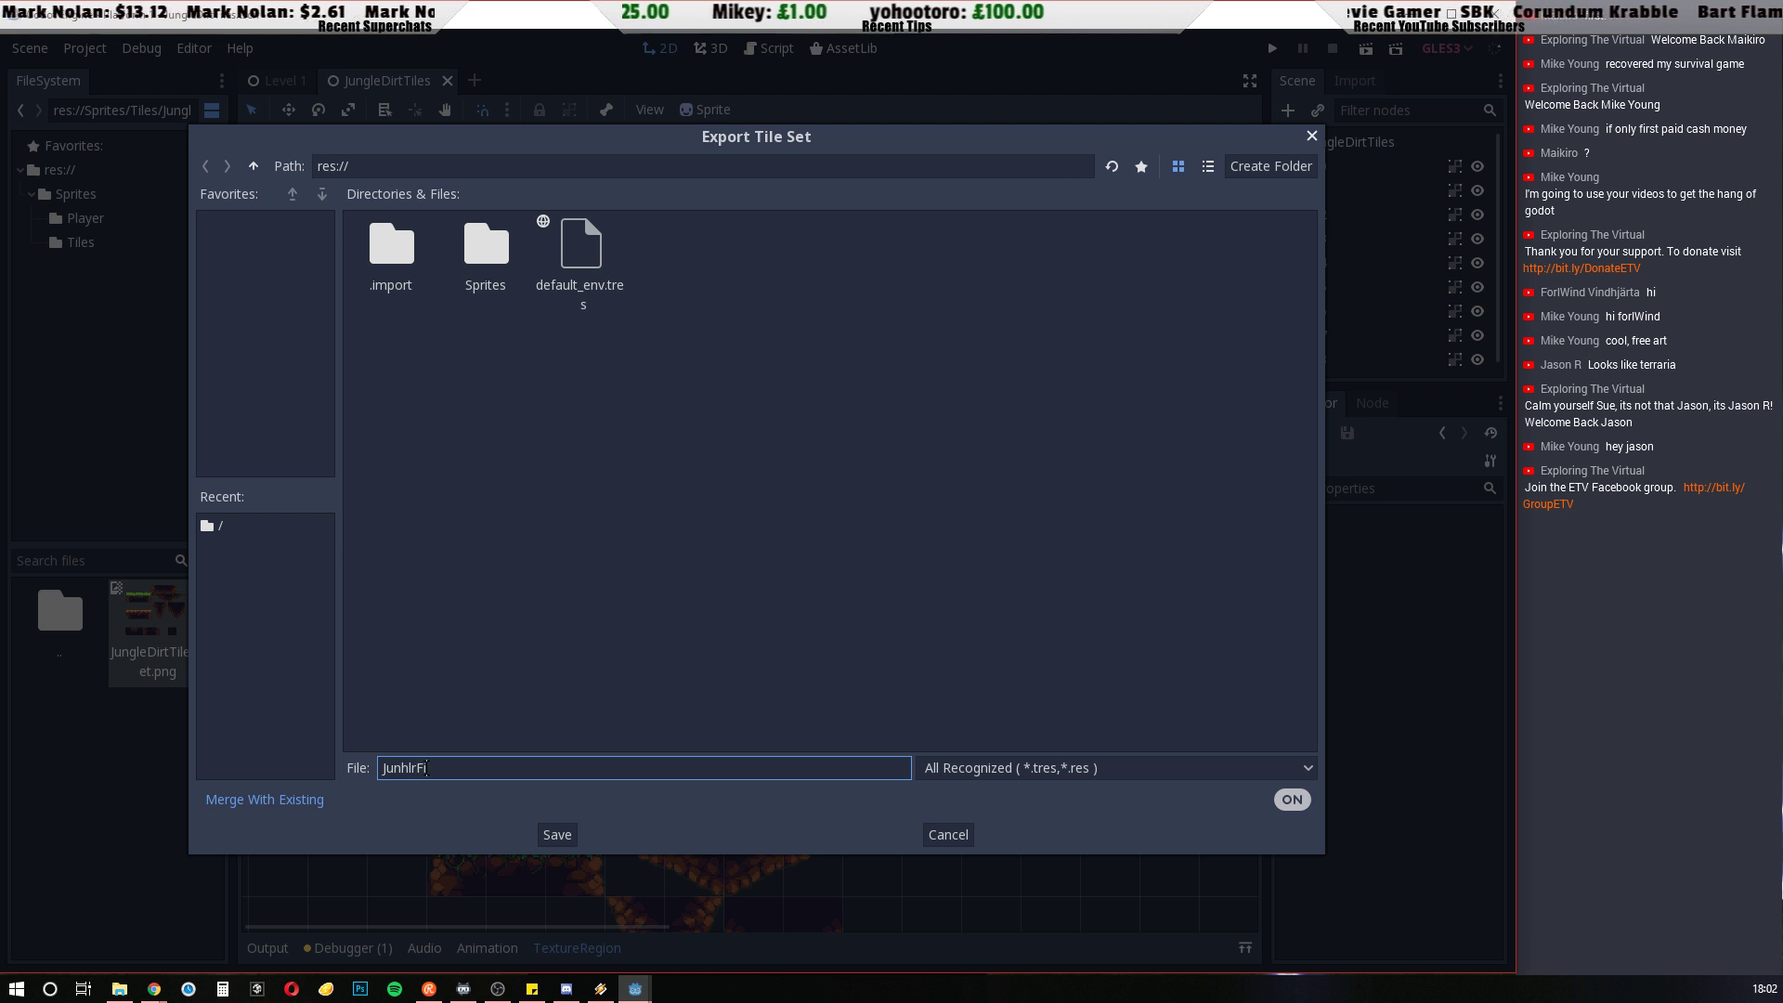
pyautogui.write('tyY')
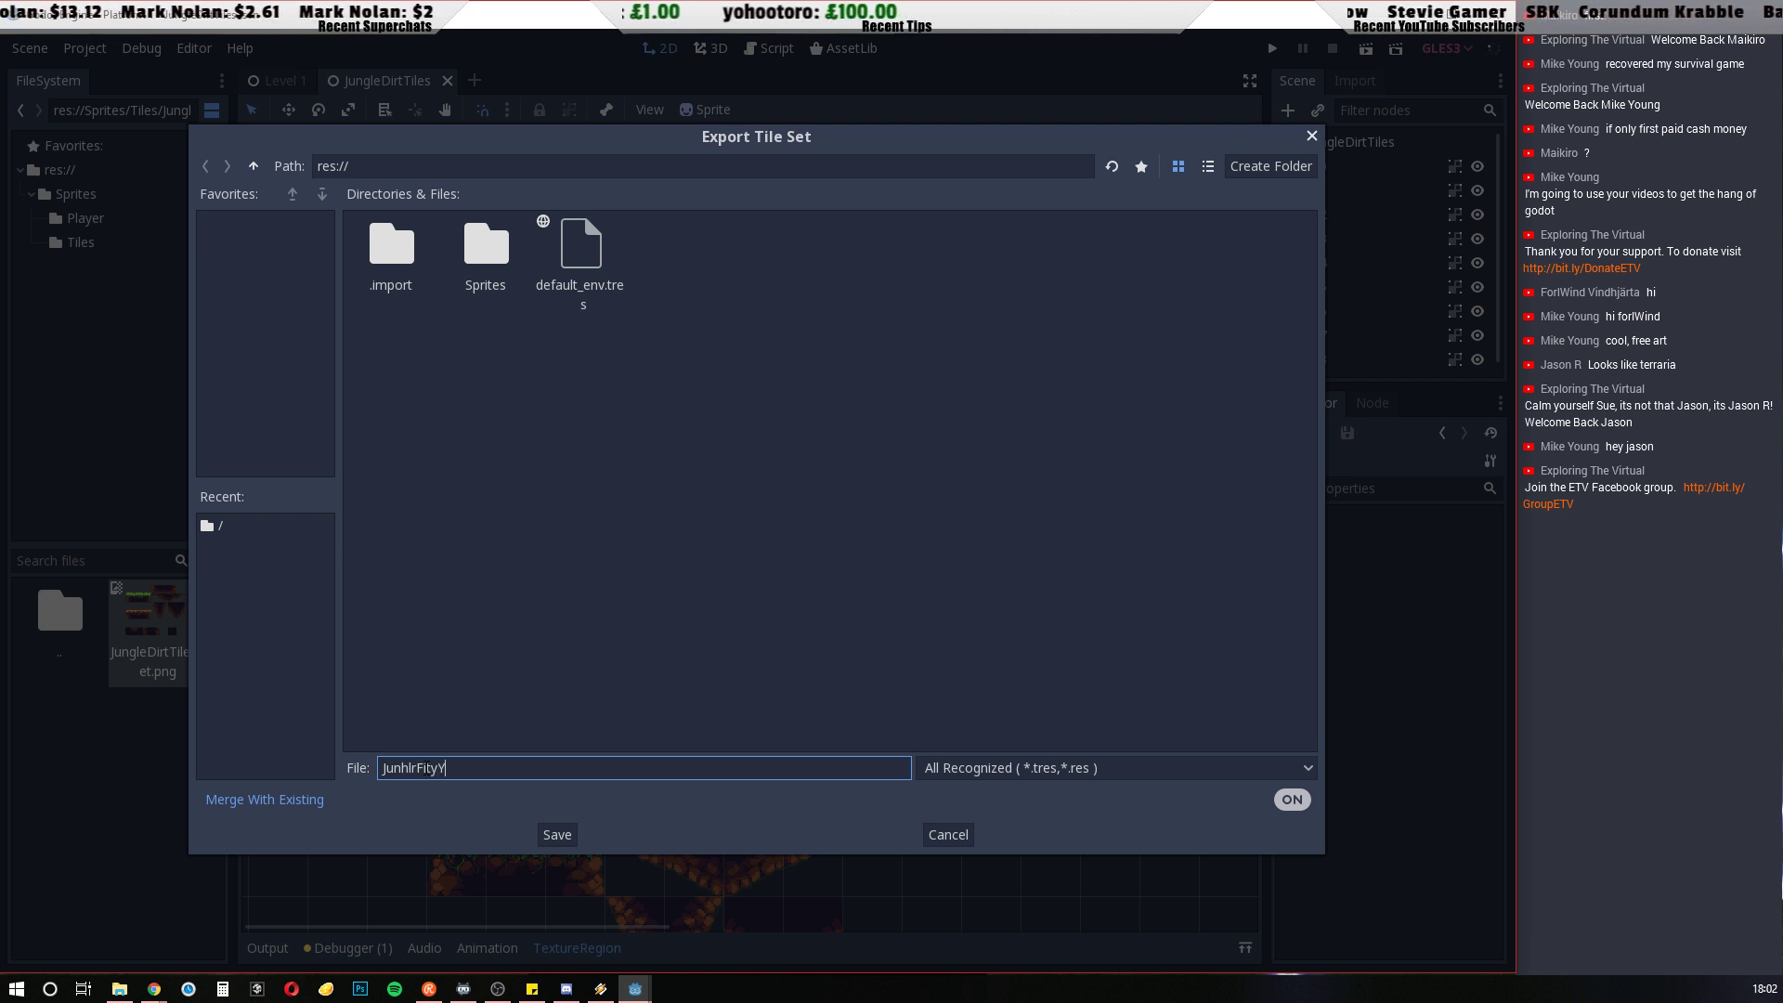
pyautogui.press('BackSpace')
pyautogui.press('BackSpace')
pyautogui.press('BackSpace')
pyautogui.press('BackSpace')
pyautogui.press('BackSpace')
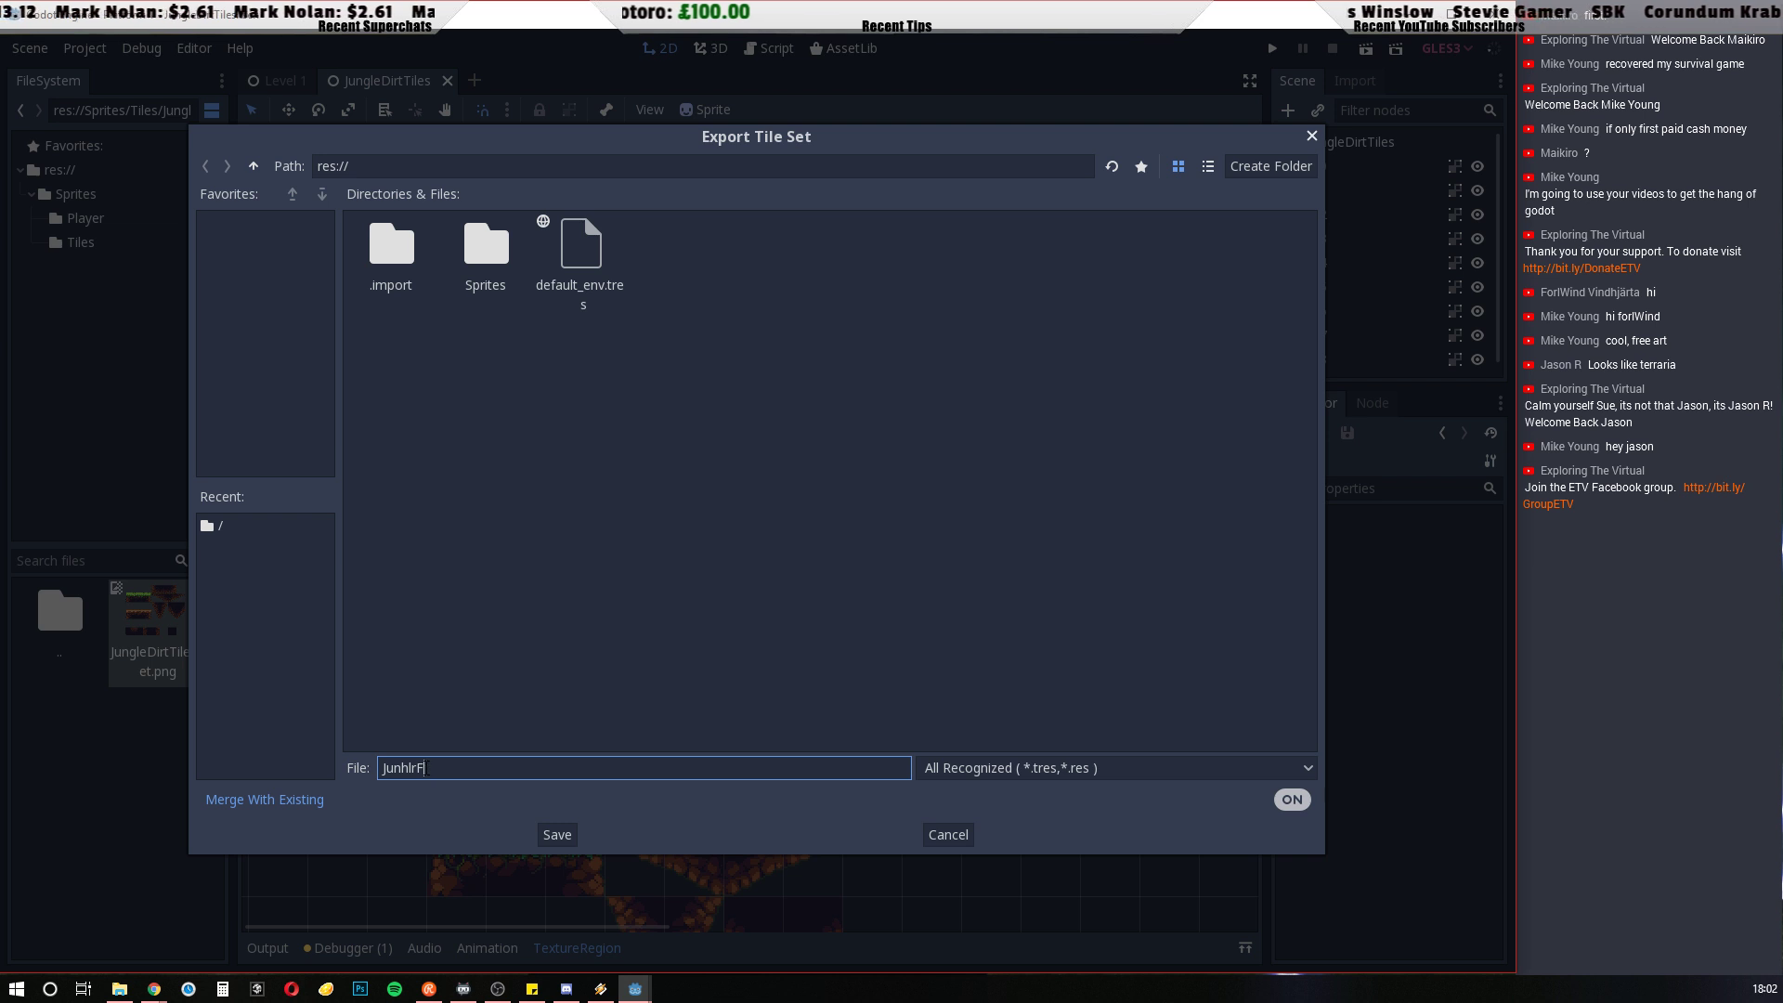
pyautogui.press('BackSpace')
pyautogui.press('BackSpace')
pyautogui.press('BackSpace')
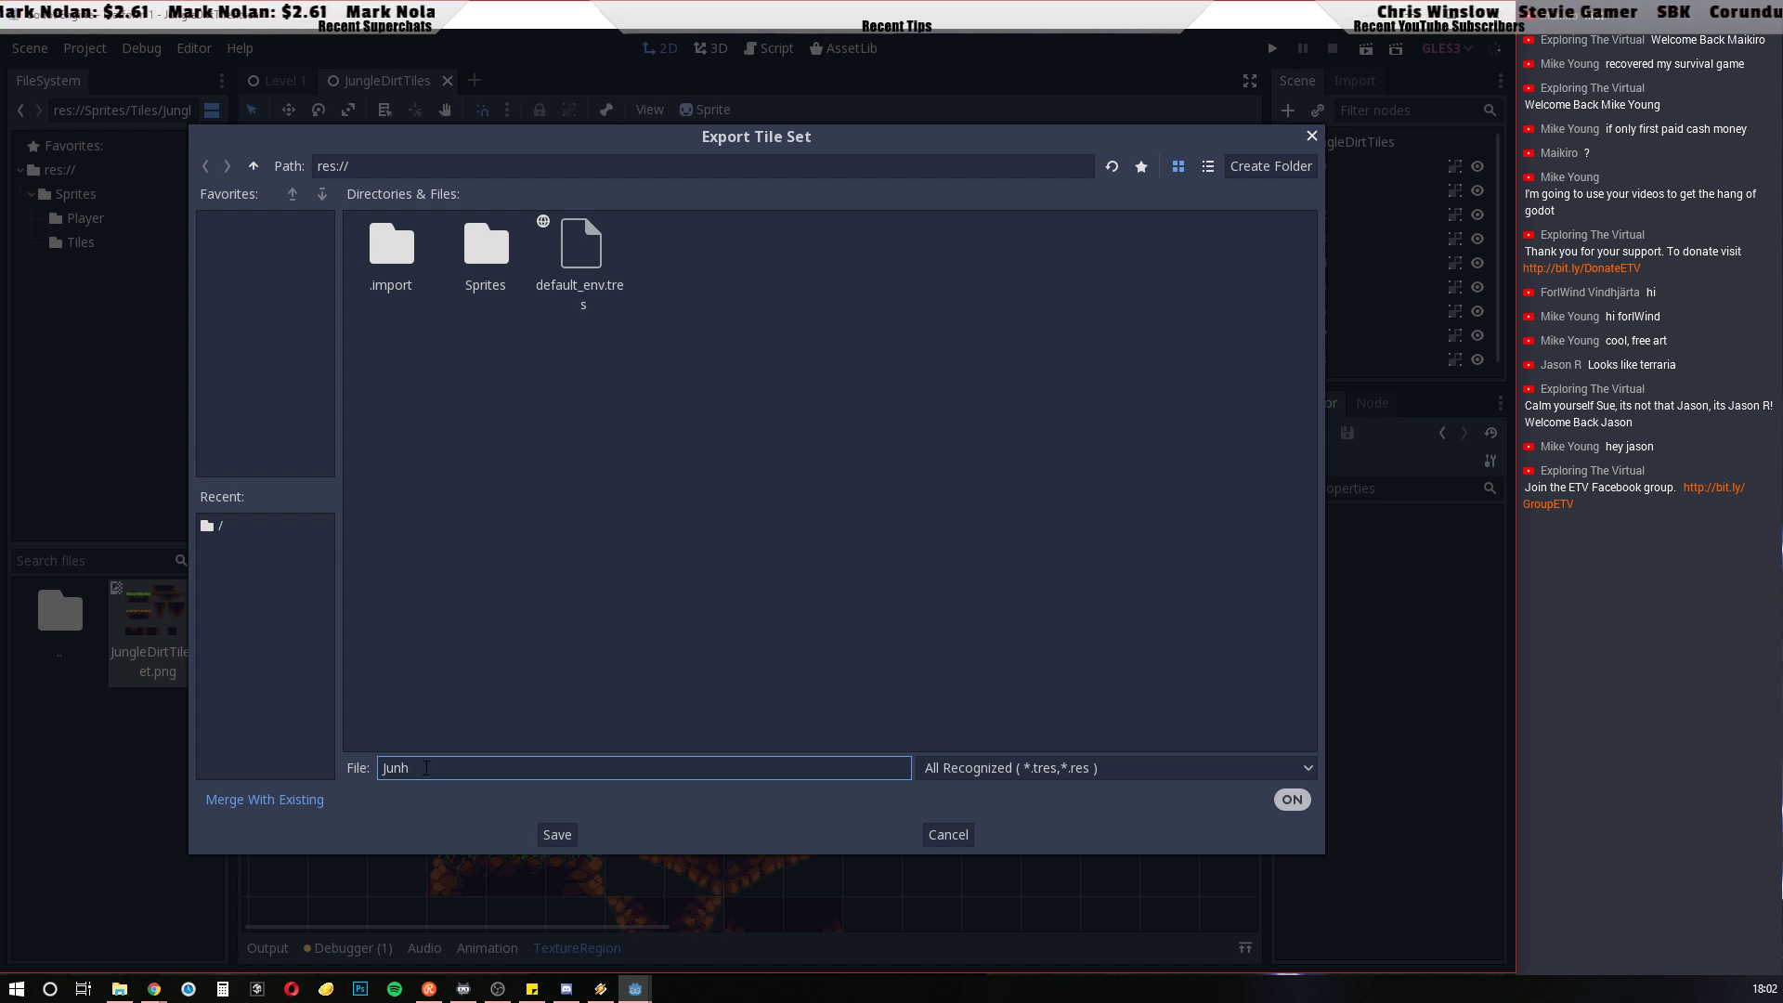
pyautogui.write('g')
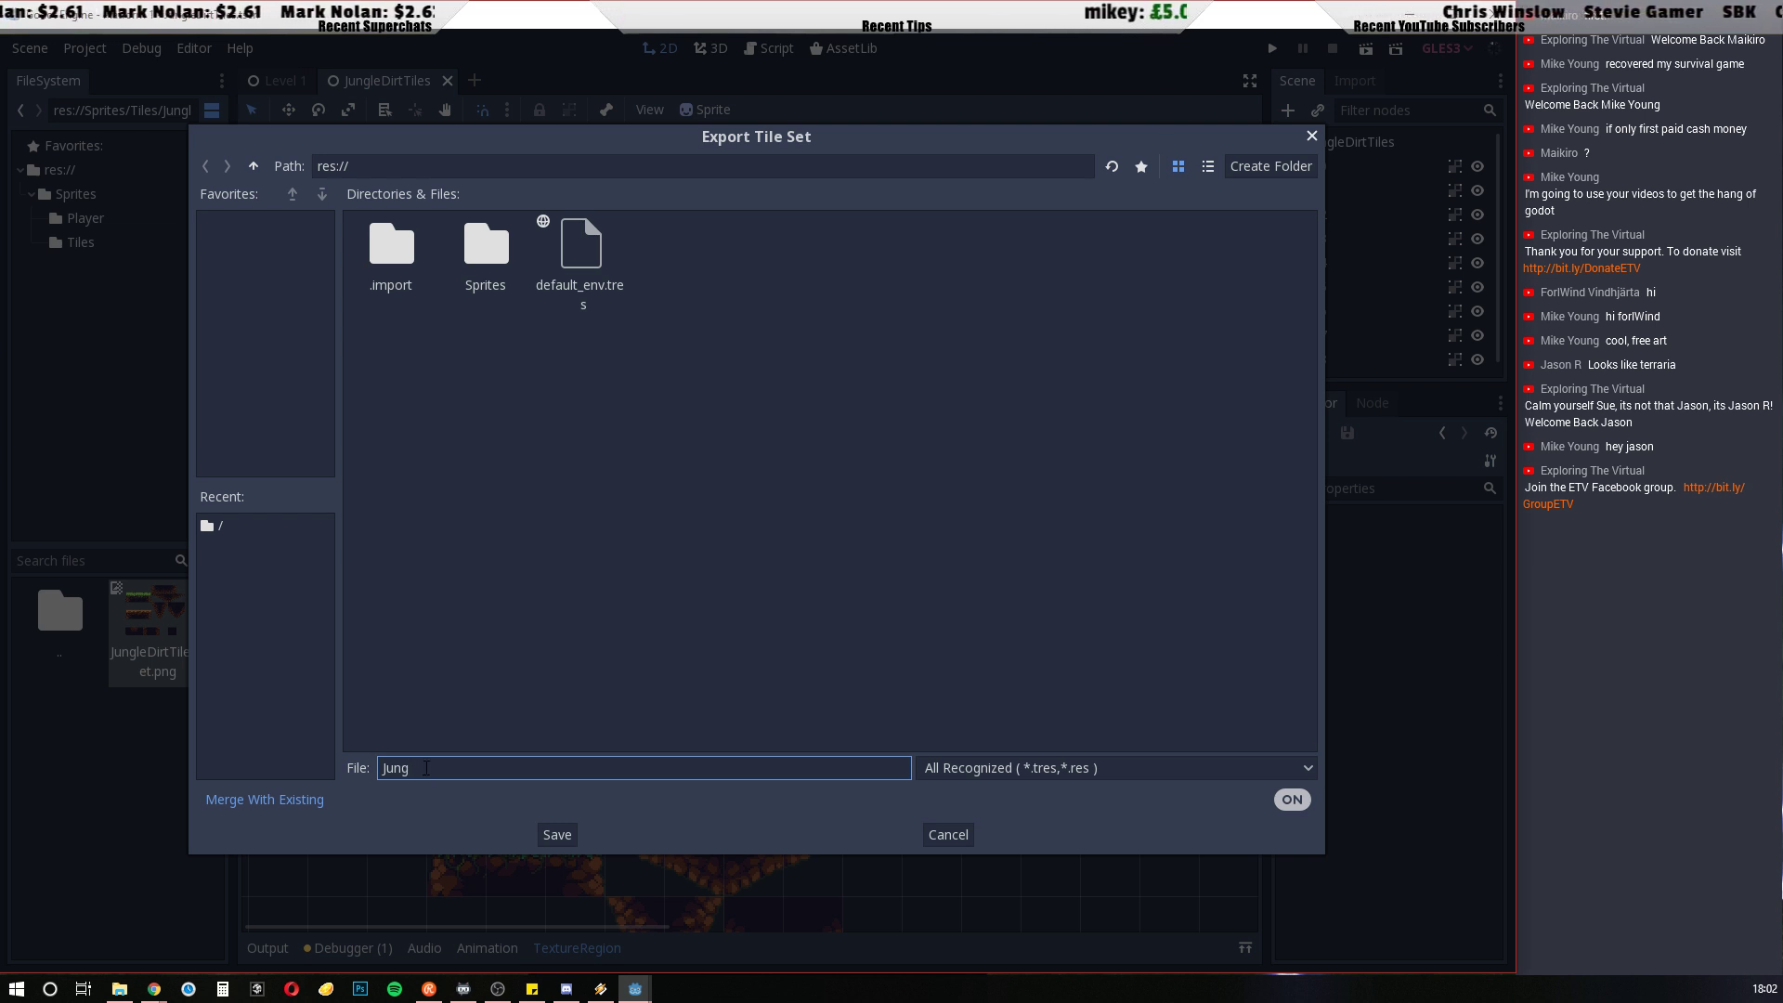
pyautogui.write('leDirtT')
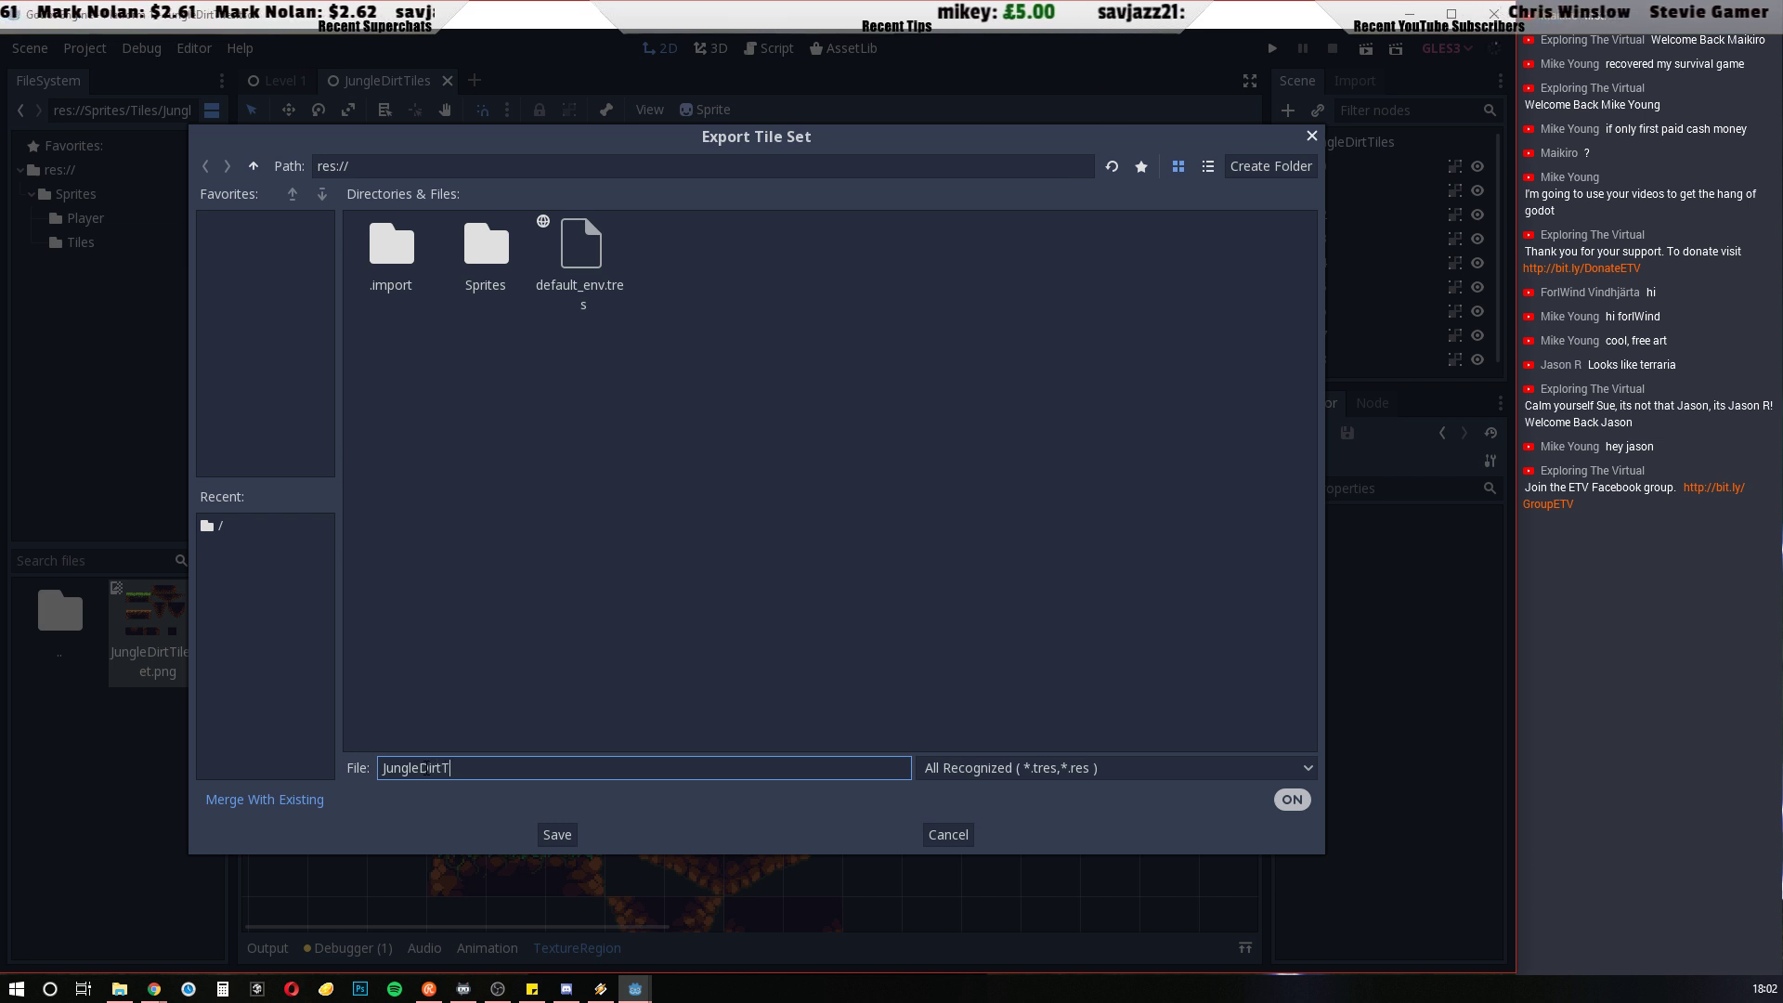
pyautogui.write('ileset')
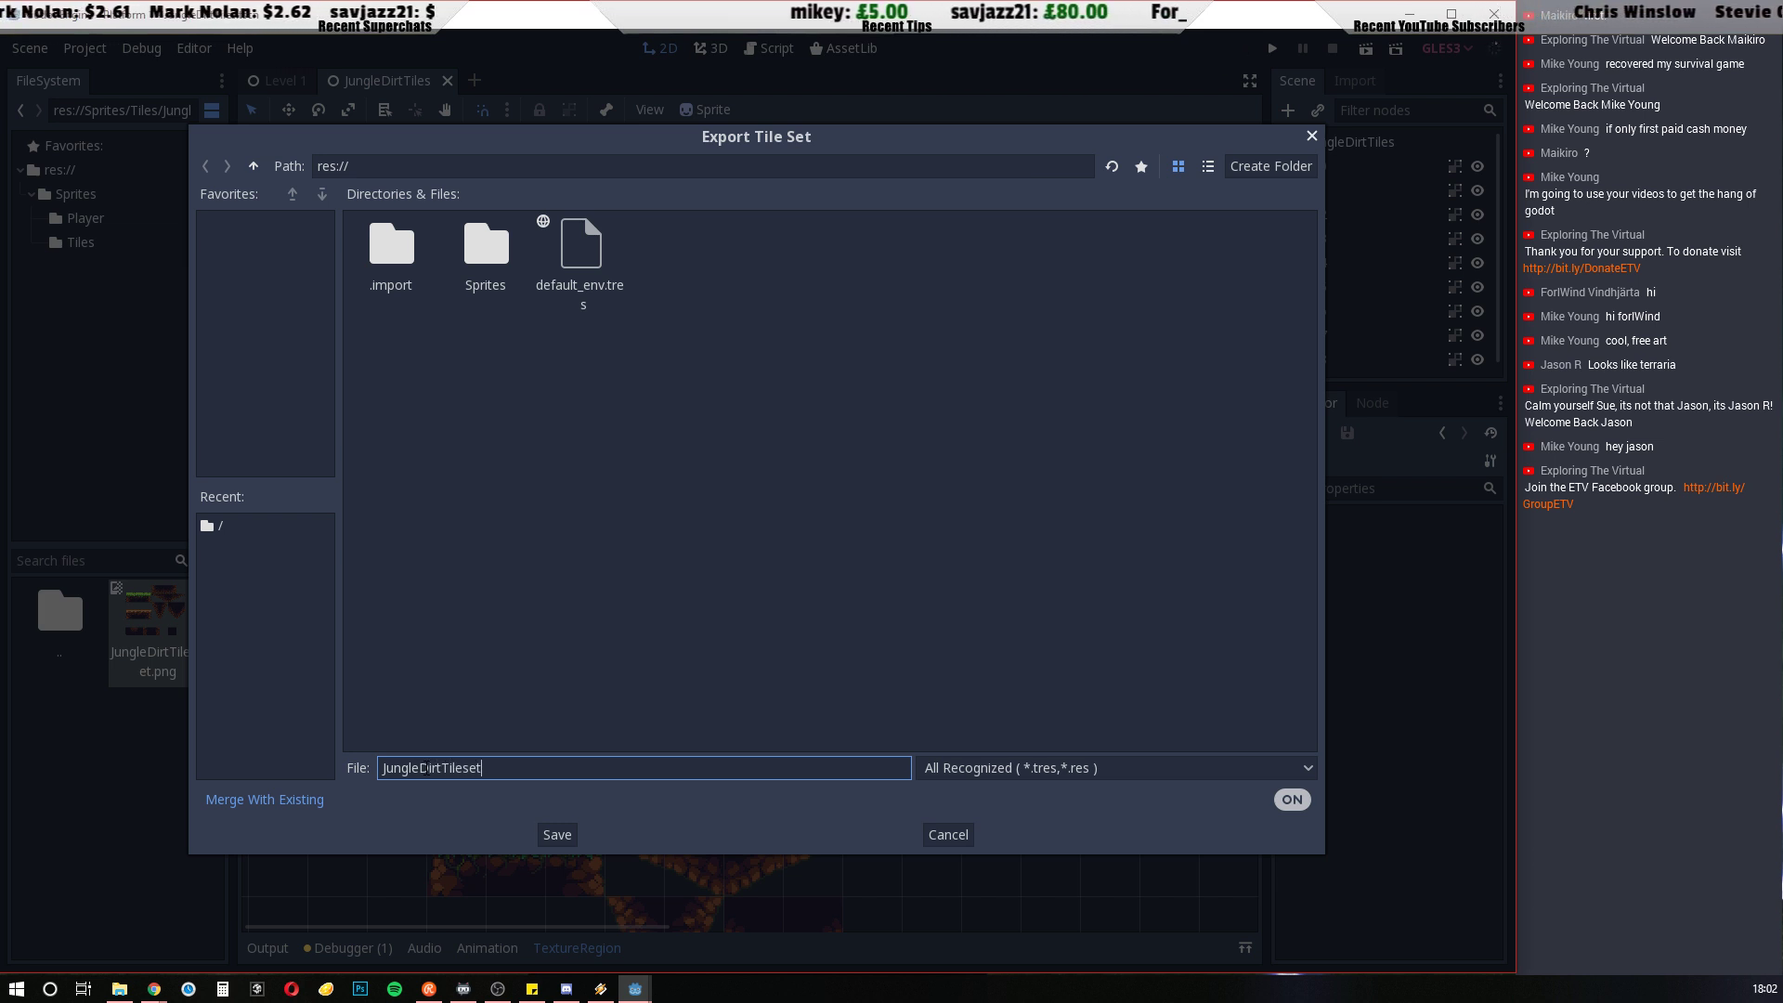
pyautogui.write('.tres')
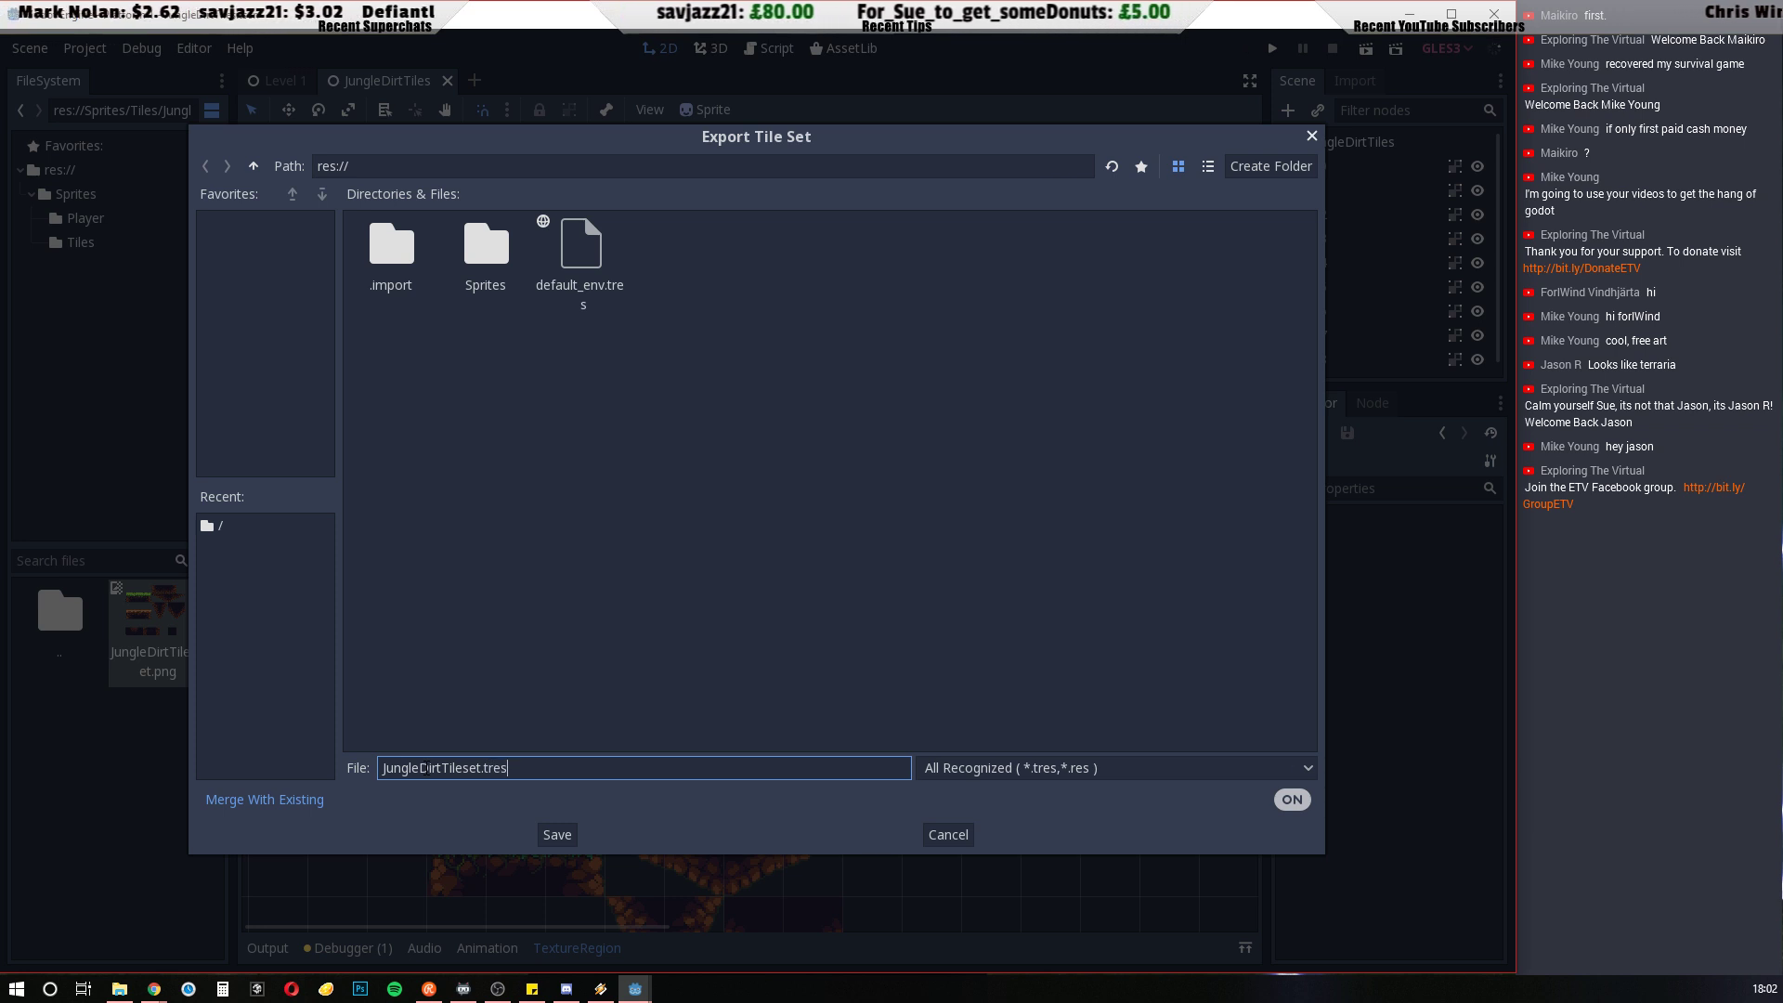
pyautogui.click(563, 836)
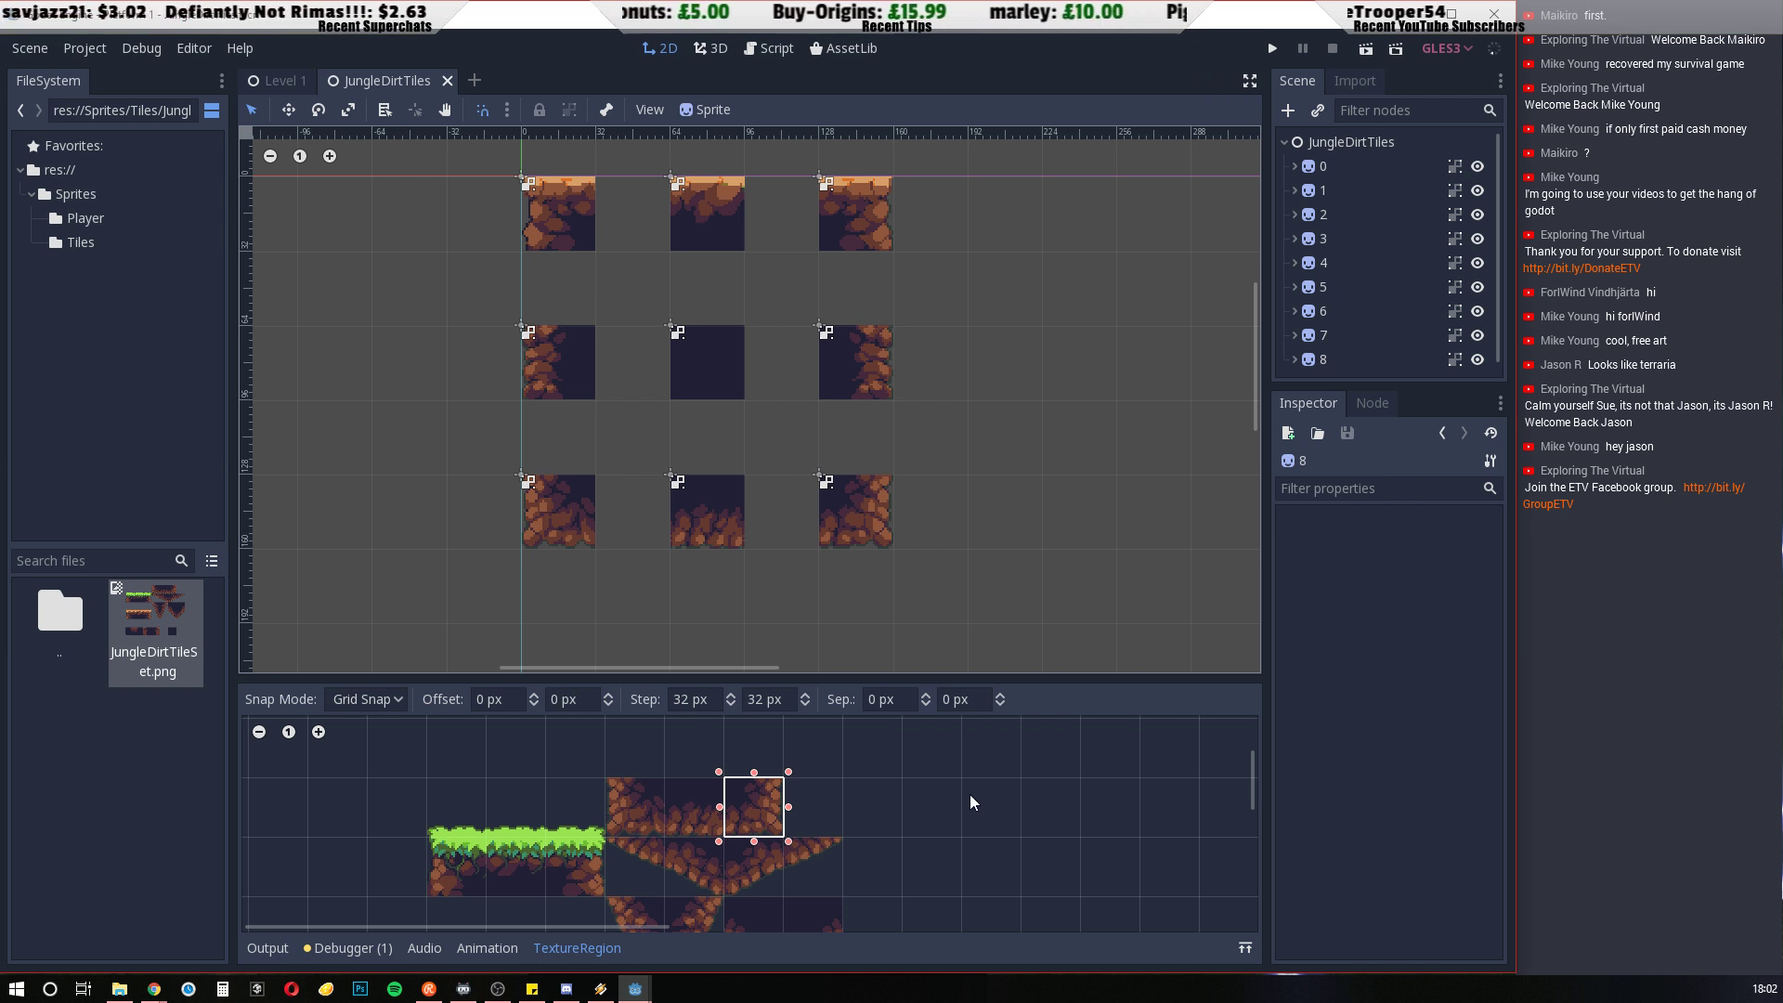
# Enlarge the texture region editor and examine the whole jungle dirt tile sheet
pyautogui.scroll(-2, 969, 794)
pyautogui.scroll(2, 969, 794)
pyautogui.scroll(-3, 969, 794)
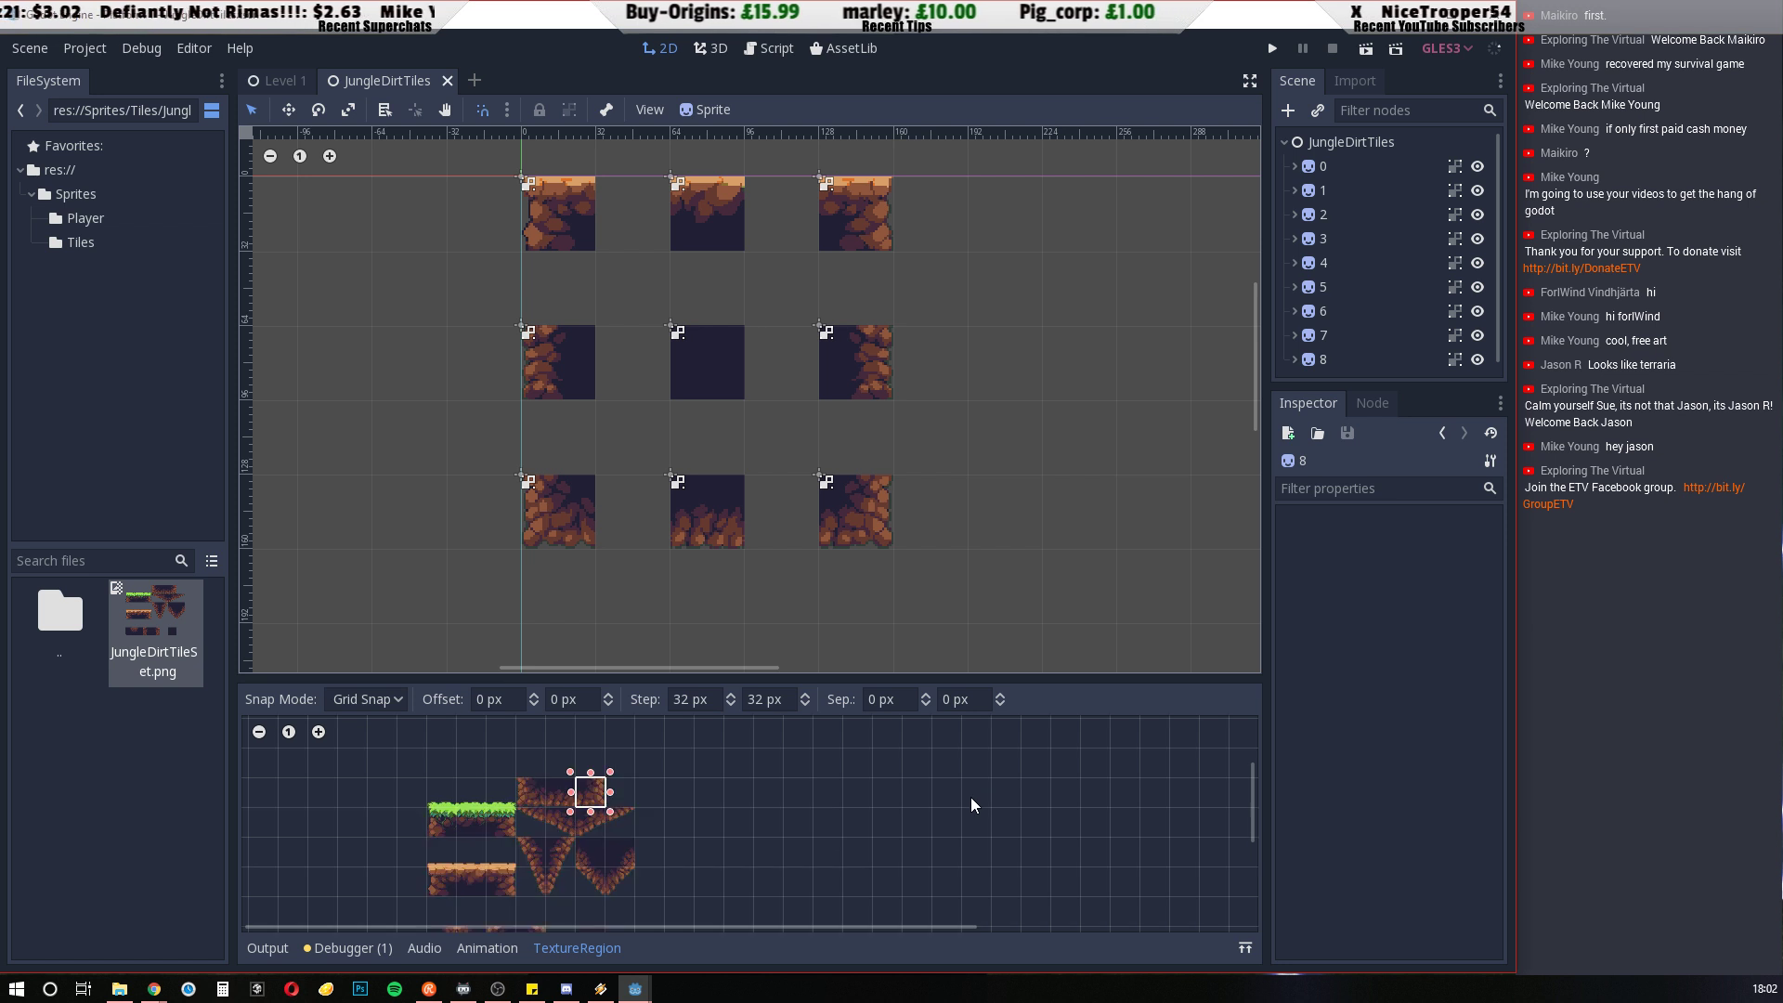
pyautogui.moveTo(781, 838); pyautogui.dragTo(830, 816)
pyautogui.scroll(-2, 835, 809)
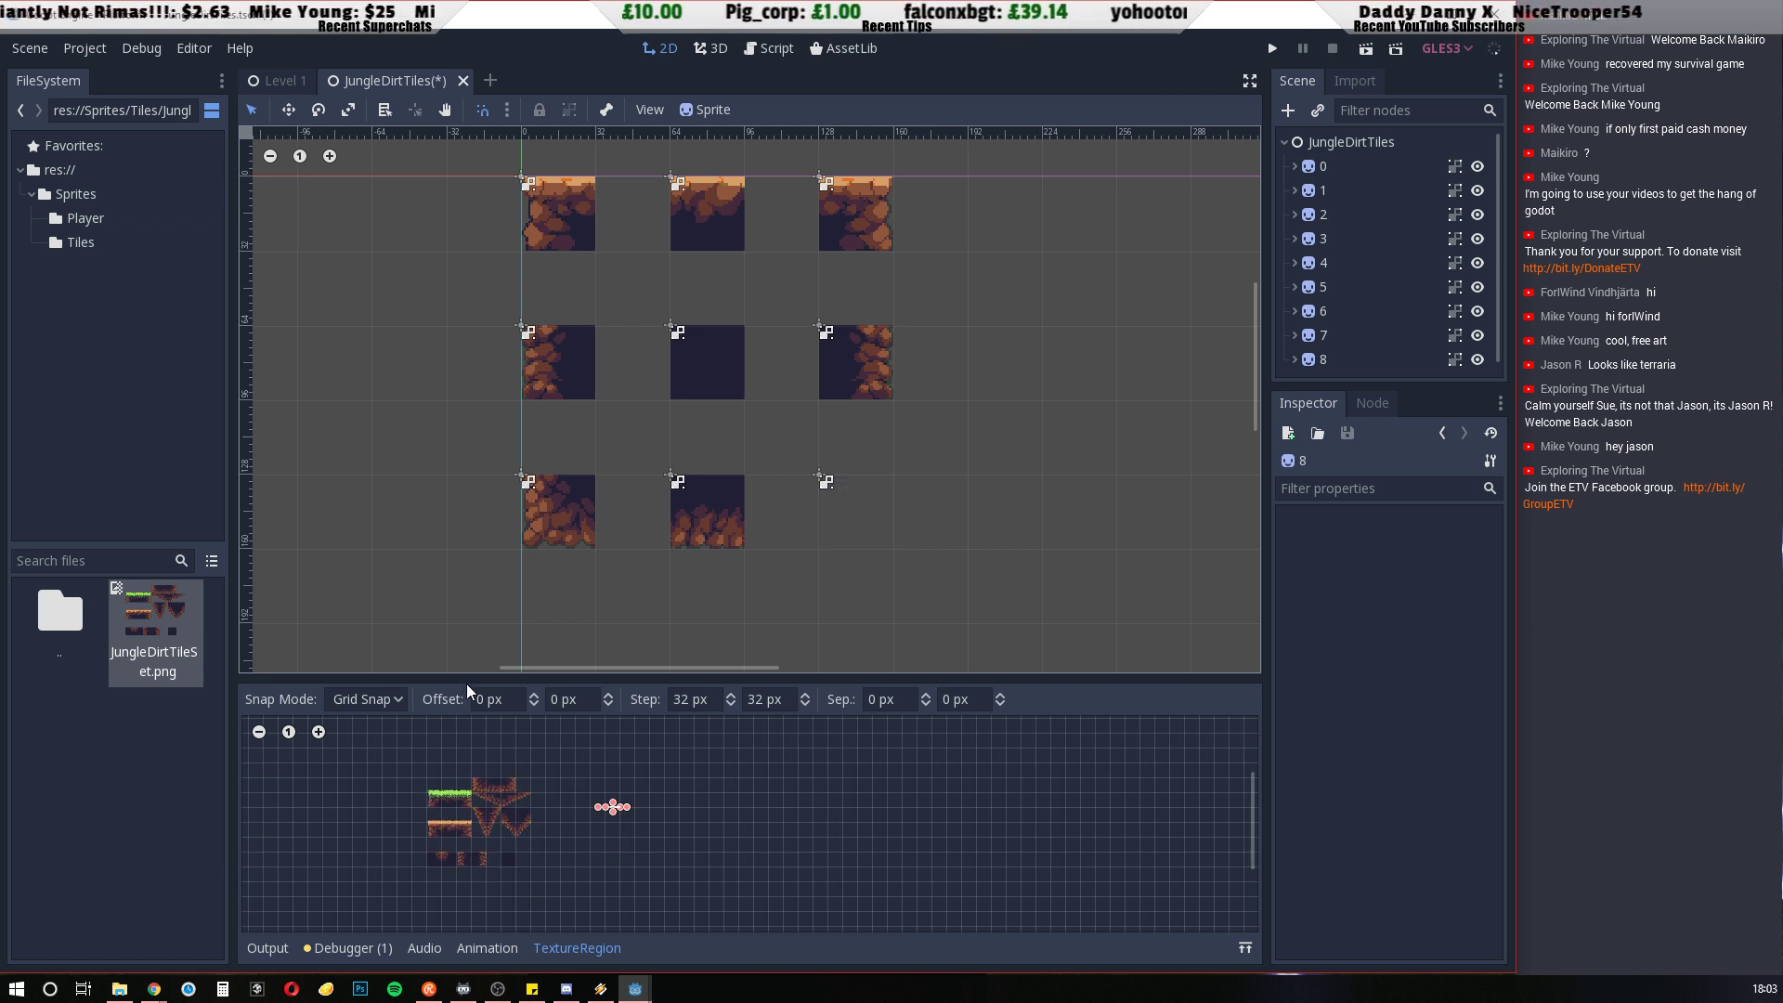
pyautogui.moveTo(478, 680); pyautogui.dragTo(557, 309)
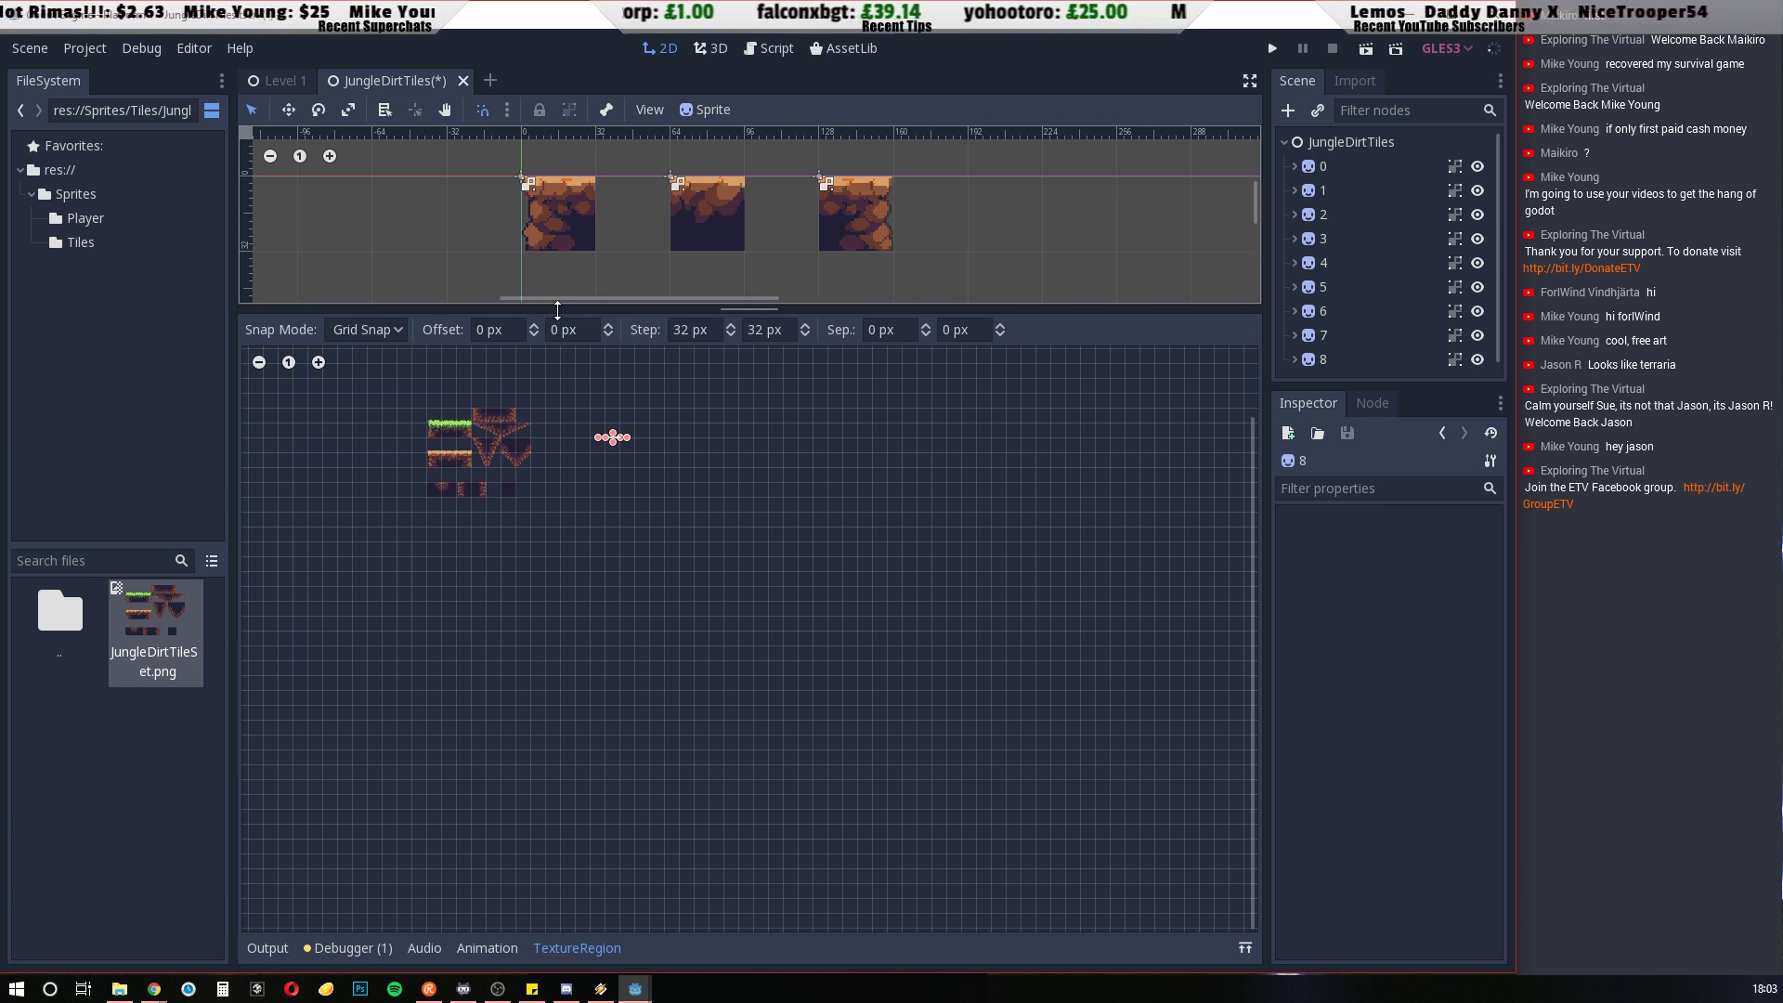
pyautogui.scroll(3, 481, 464)
pyautogui.scroll(-1, 618, 502)
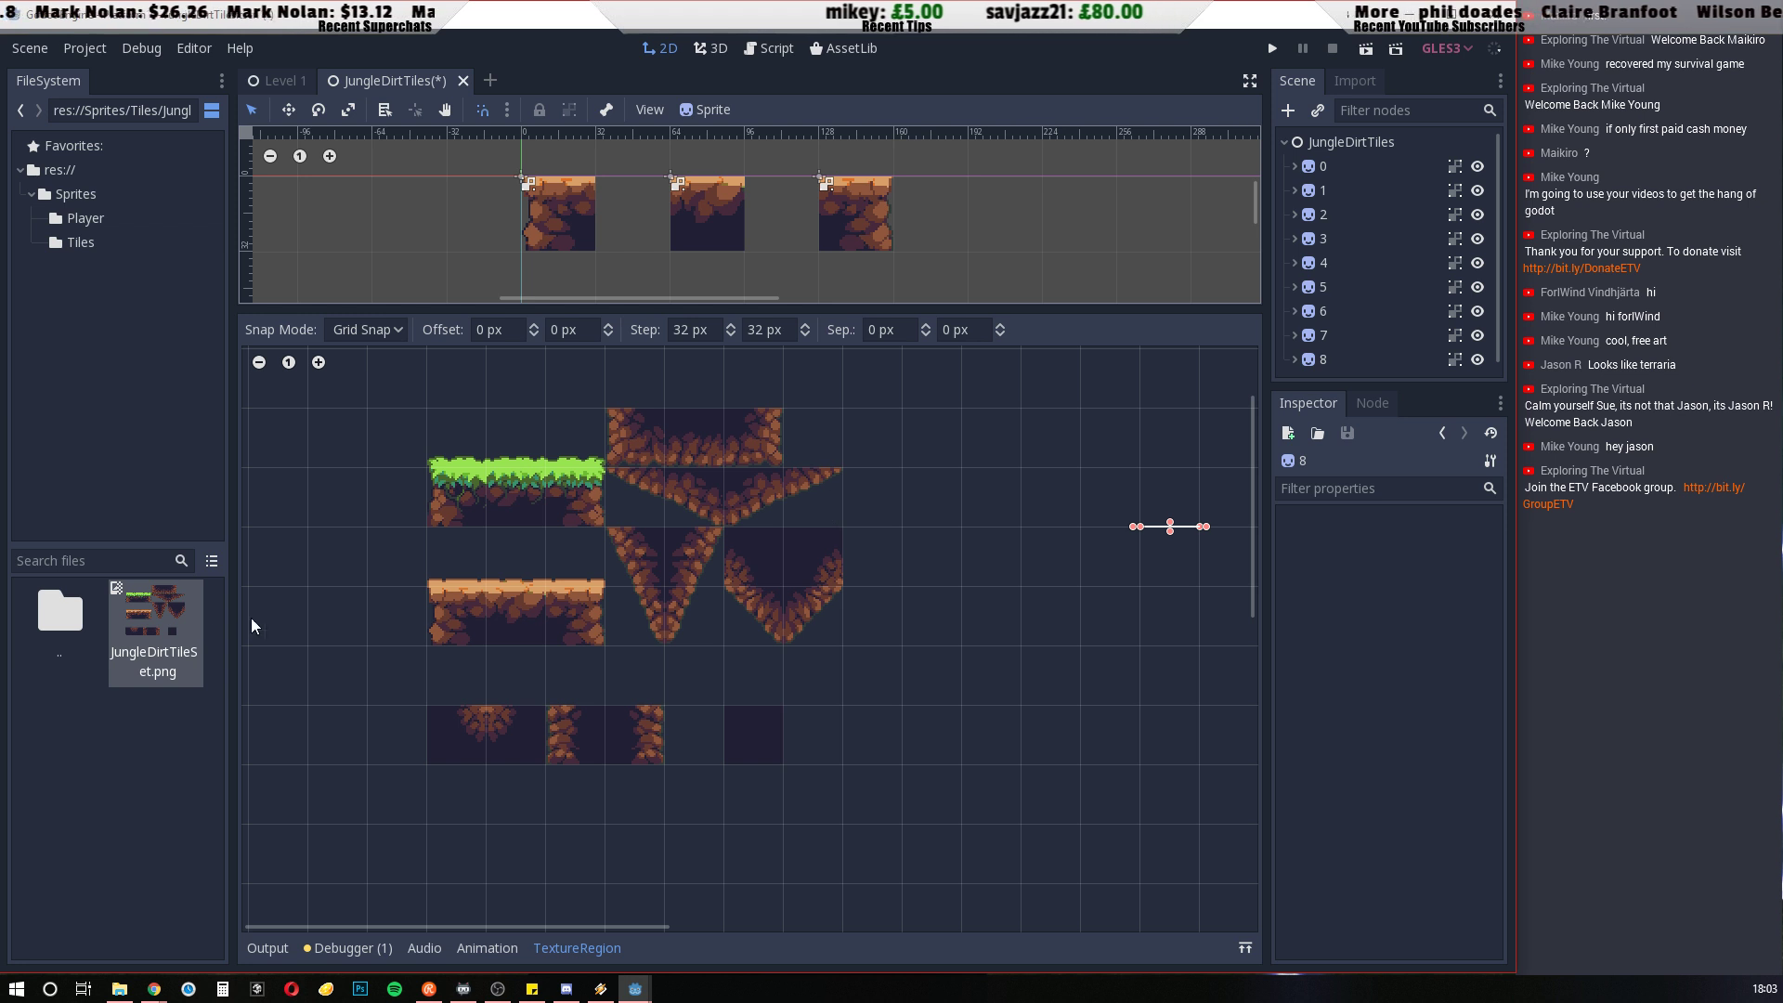
pyautogui.rightClick(165, 622)
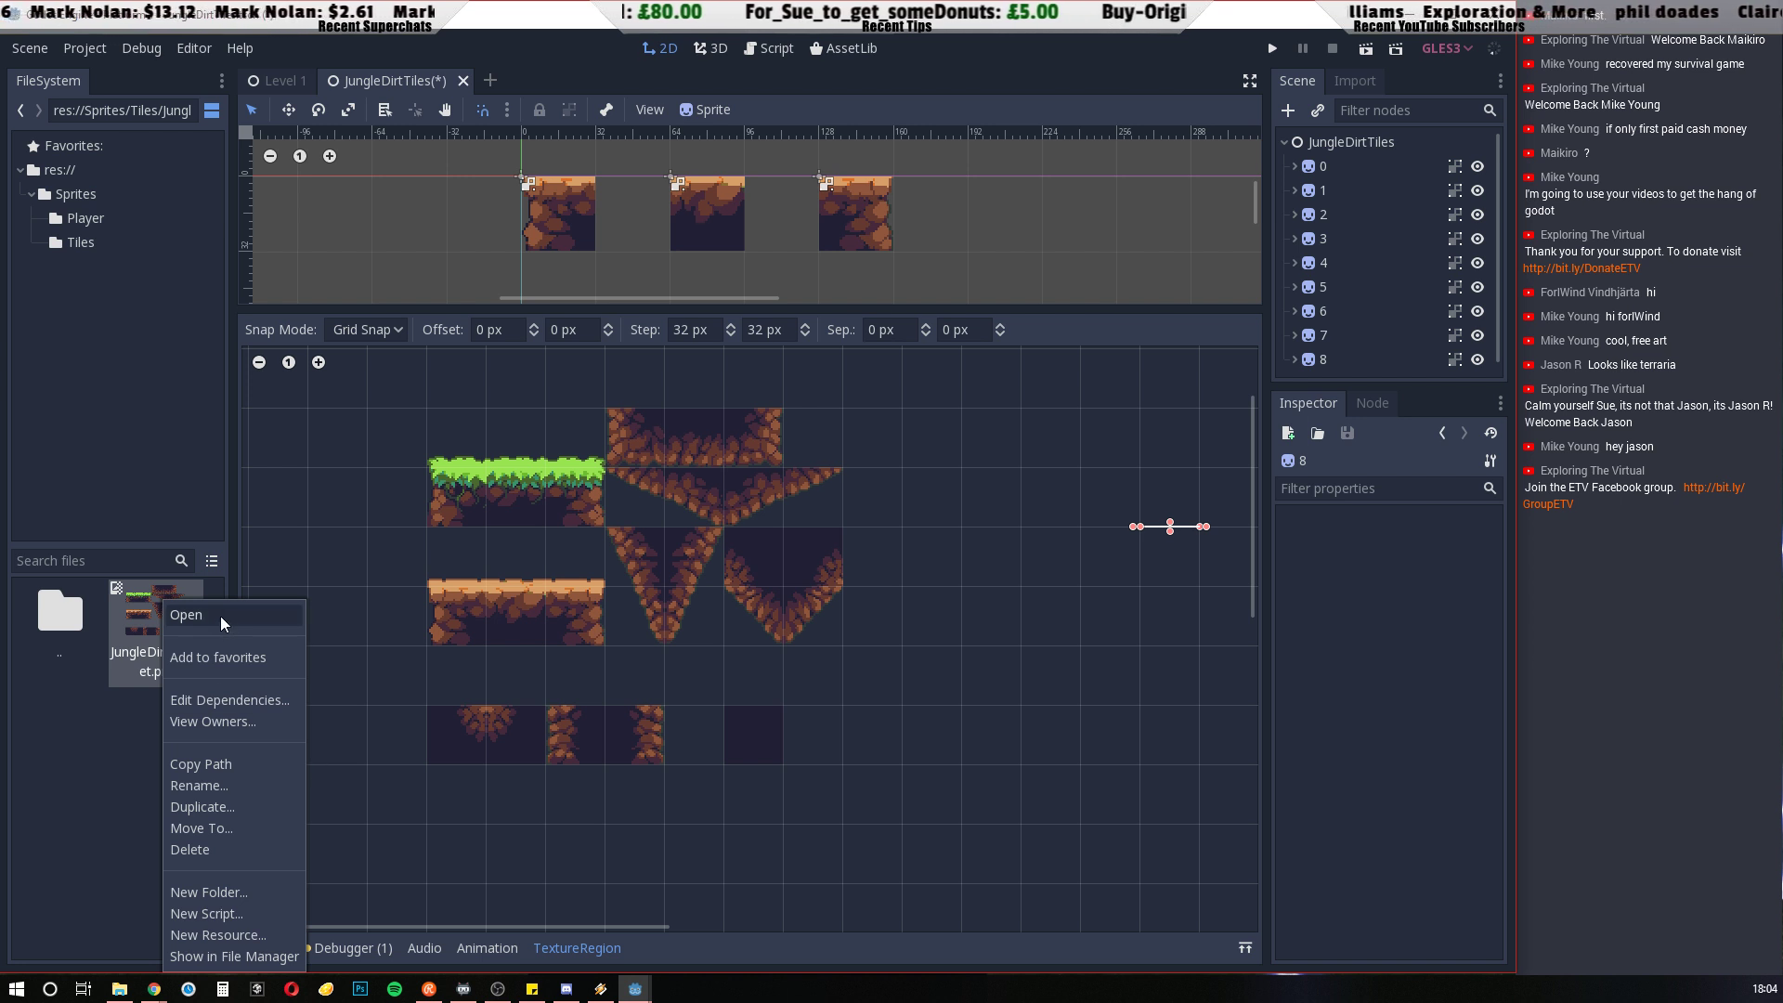
pyautogui.click(71, 854)
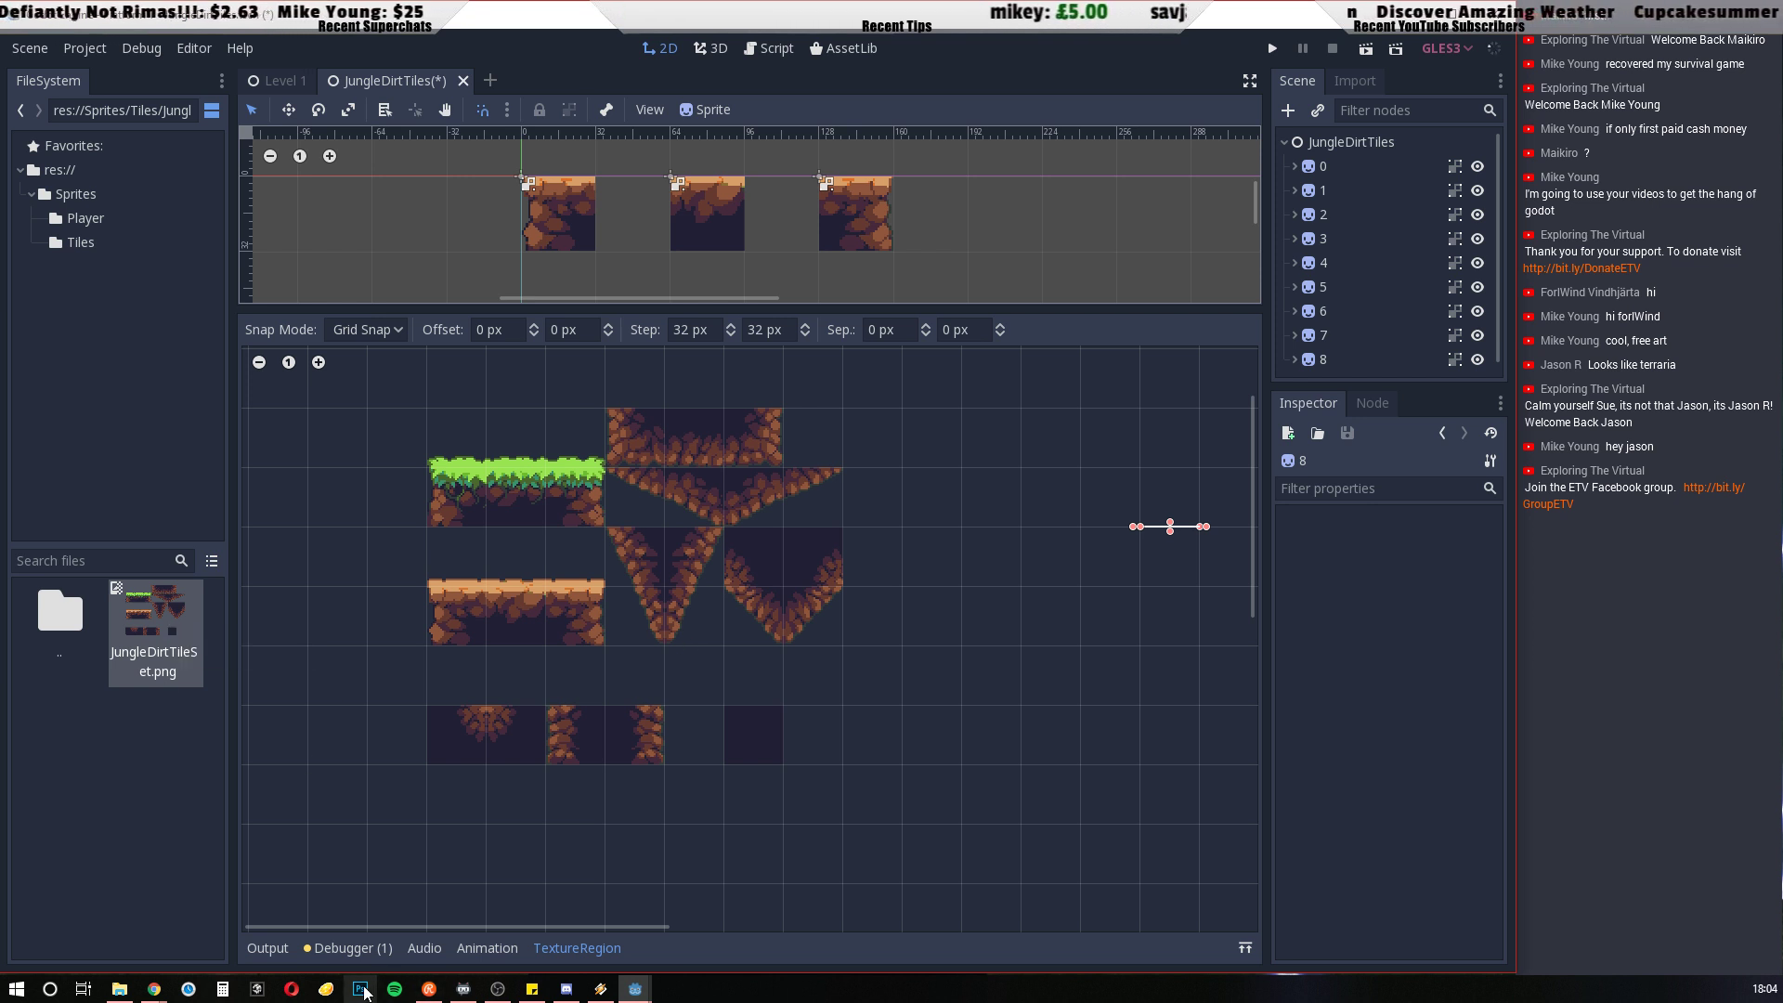
# Switch to Photoshop and open JungleDirtTileSet.png from the GoDot project's Platform 1\Sprites\Tiles folder on drive D
pyautogui.click(363, 990)
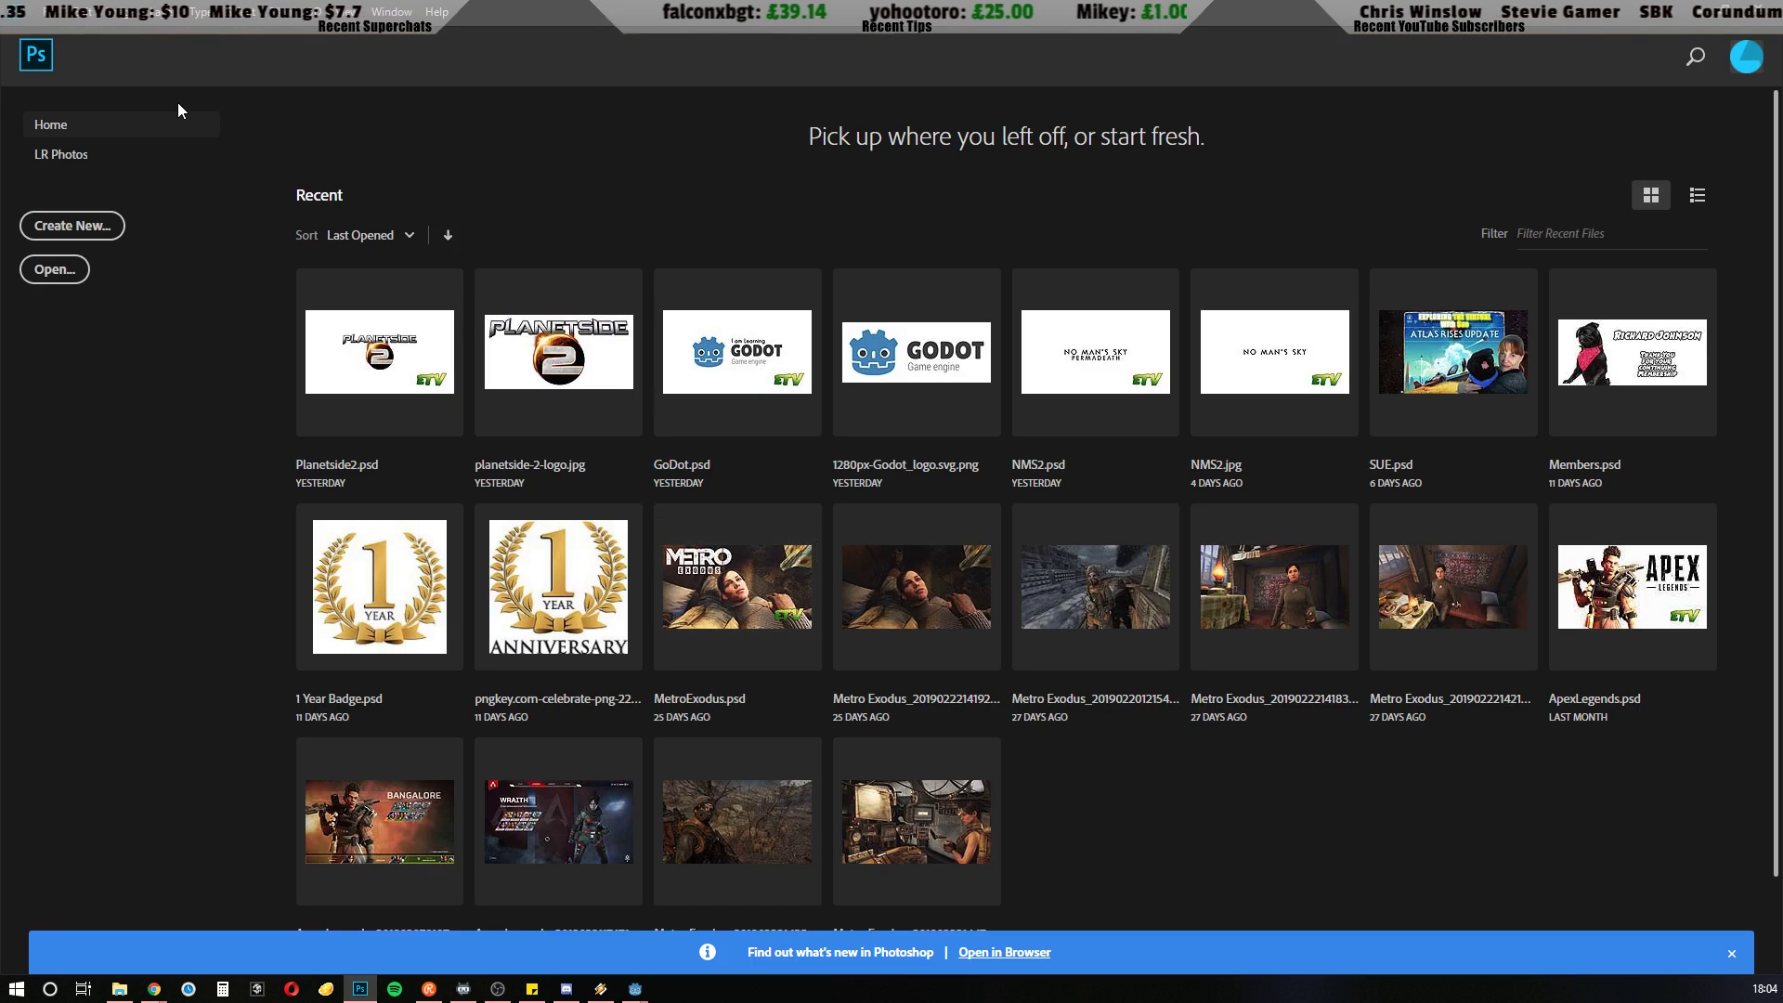
pyautogui.click(41, 17)
pyautogui.click(72, 50)
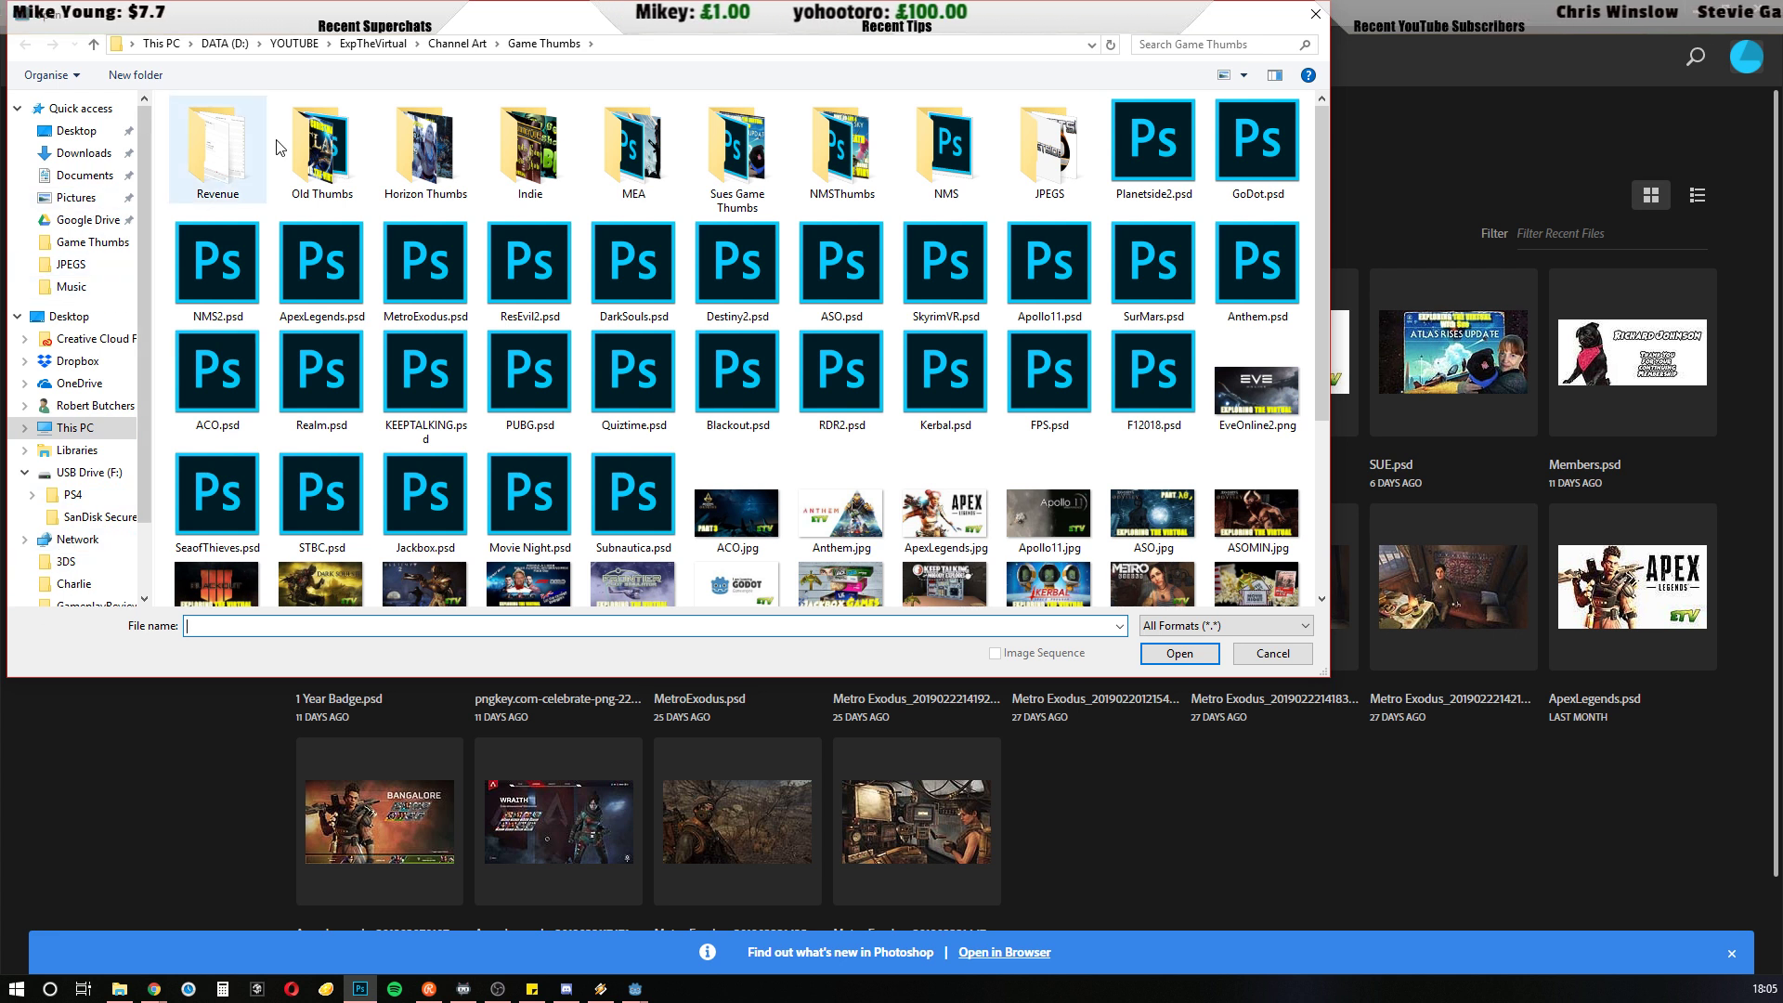
pyautogui.click(223, 44)
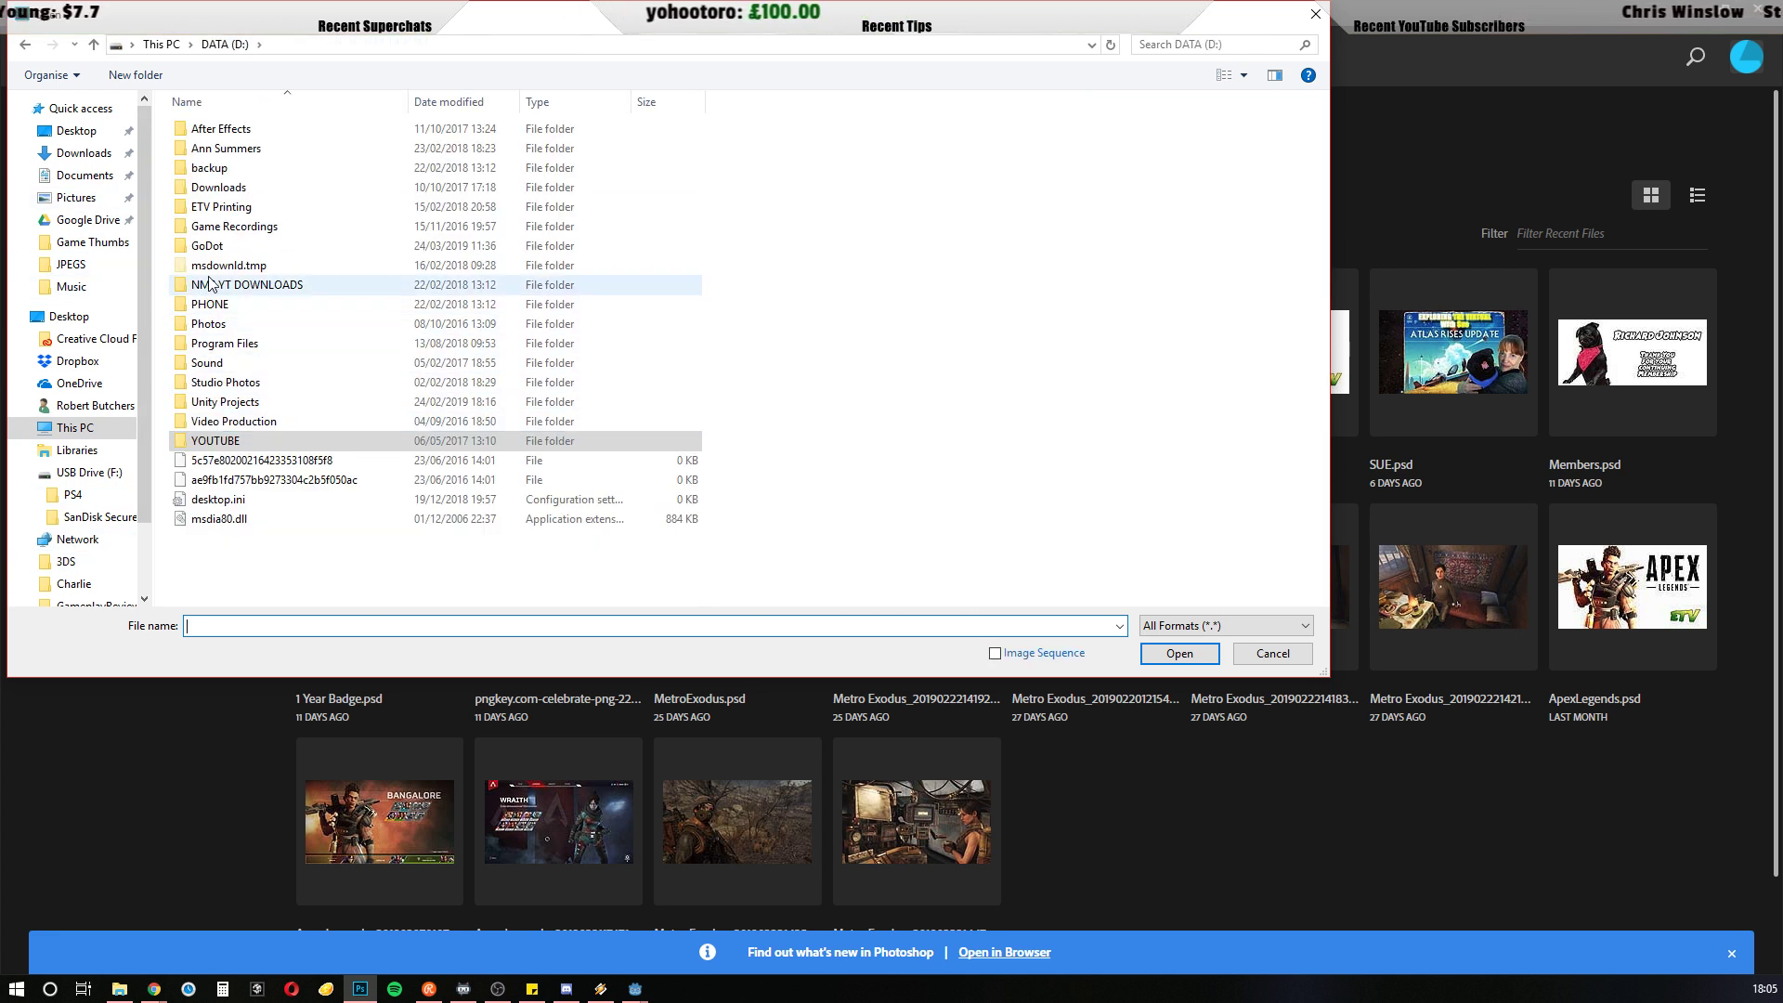
pyautogui.doubleClick(223, 249)
pyautogui.doubleClick(228, 129)
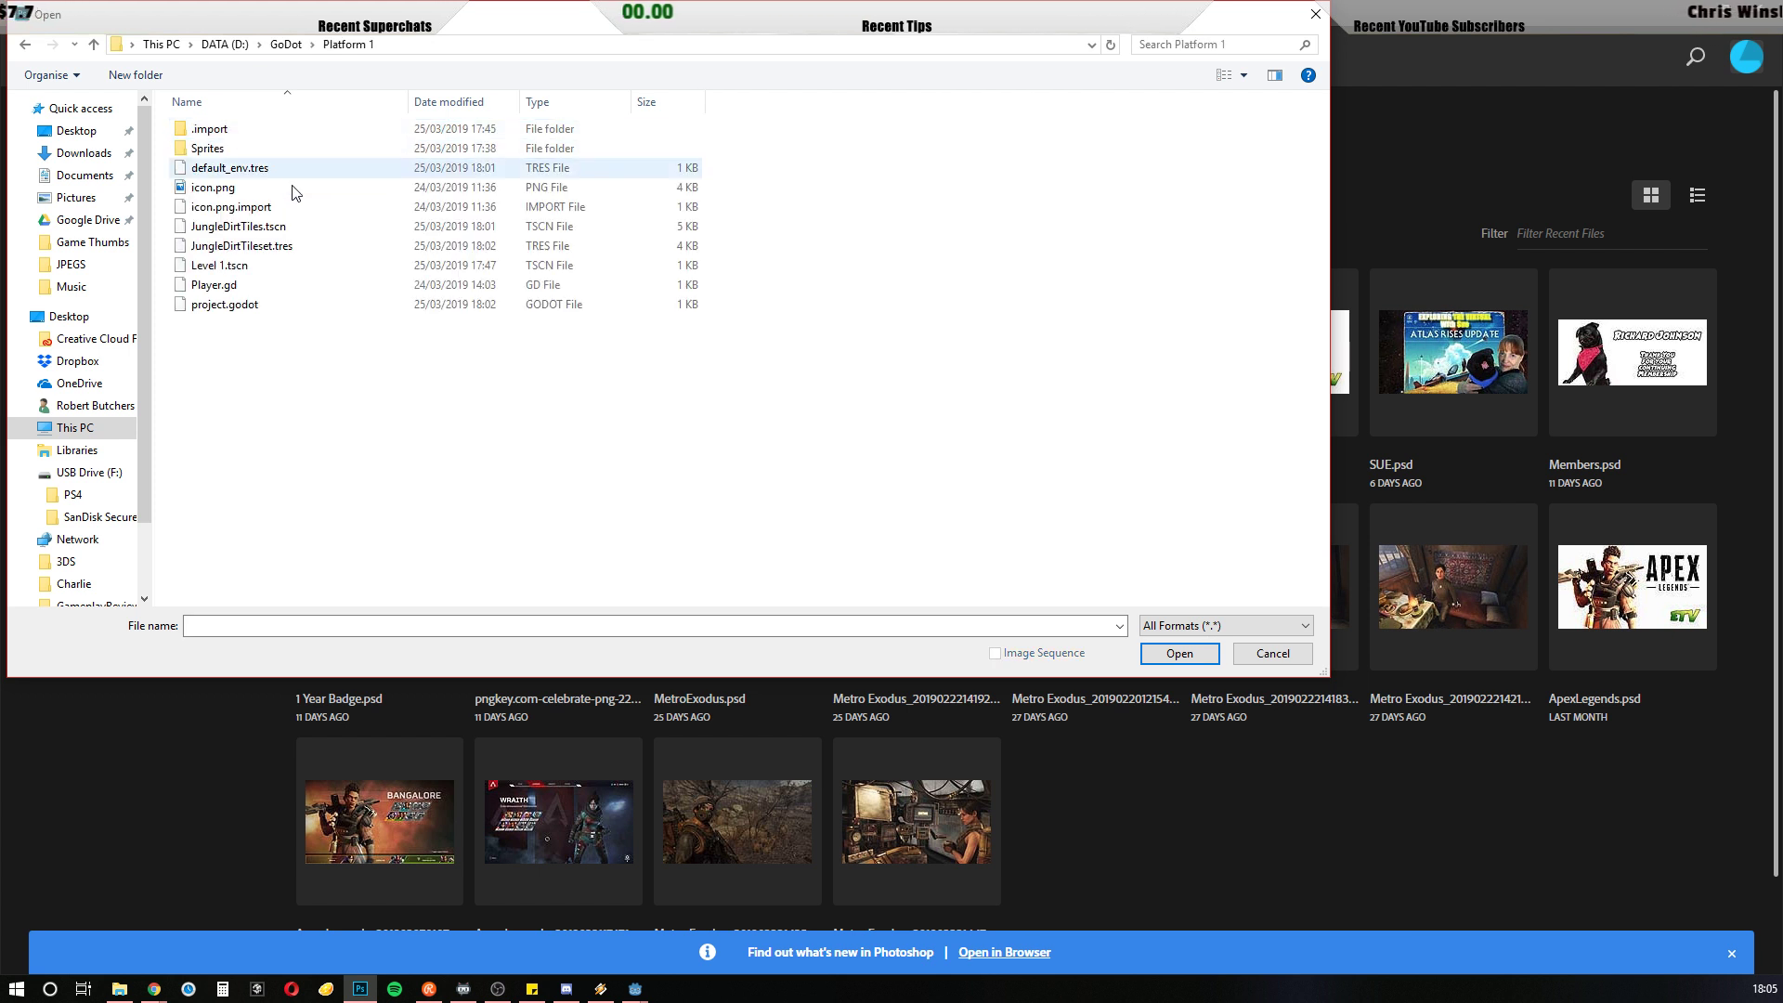
pyautogui.doubleClick(205, 150)
pyautogui.doubleClick(205, 150)
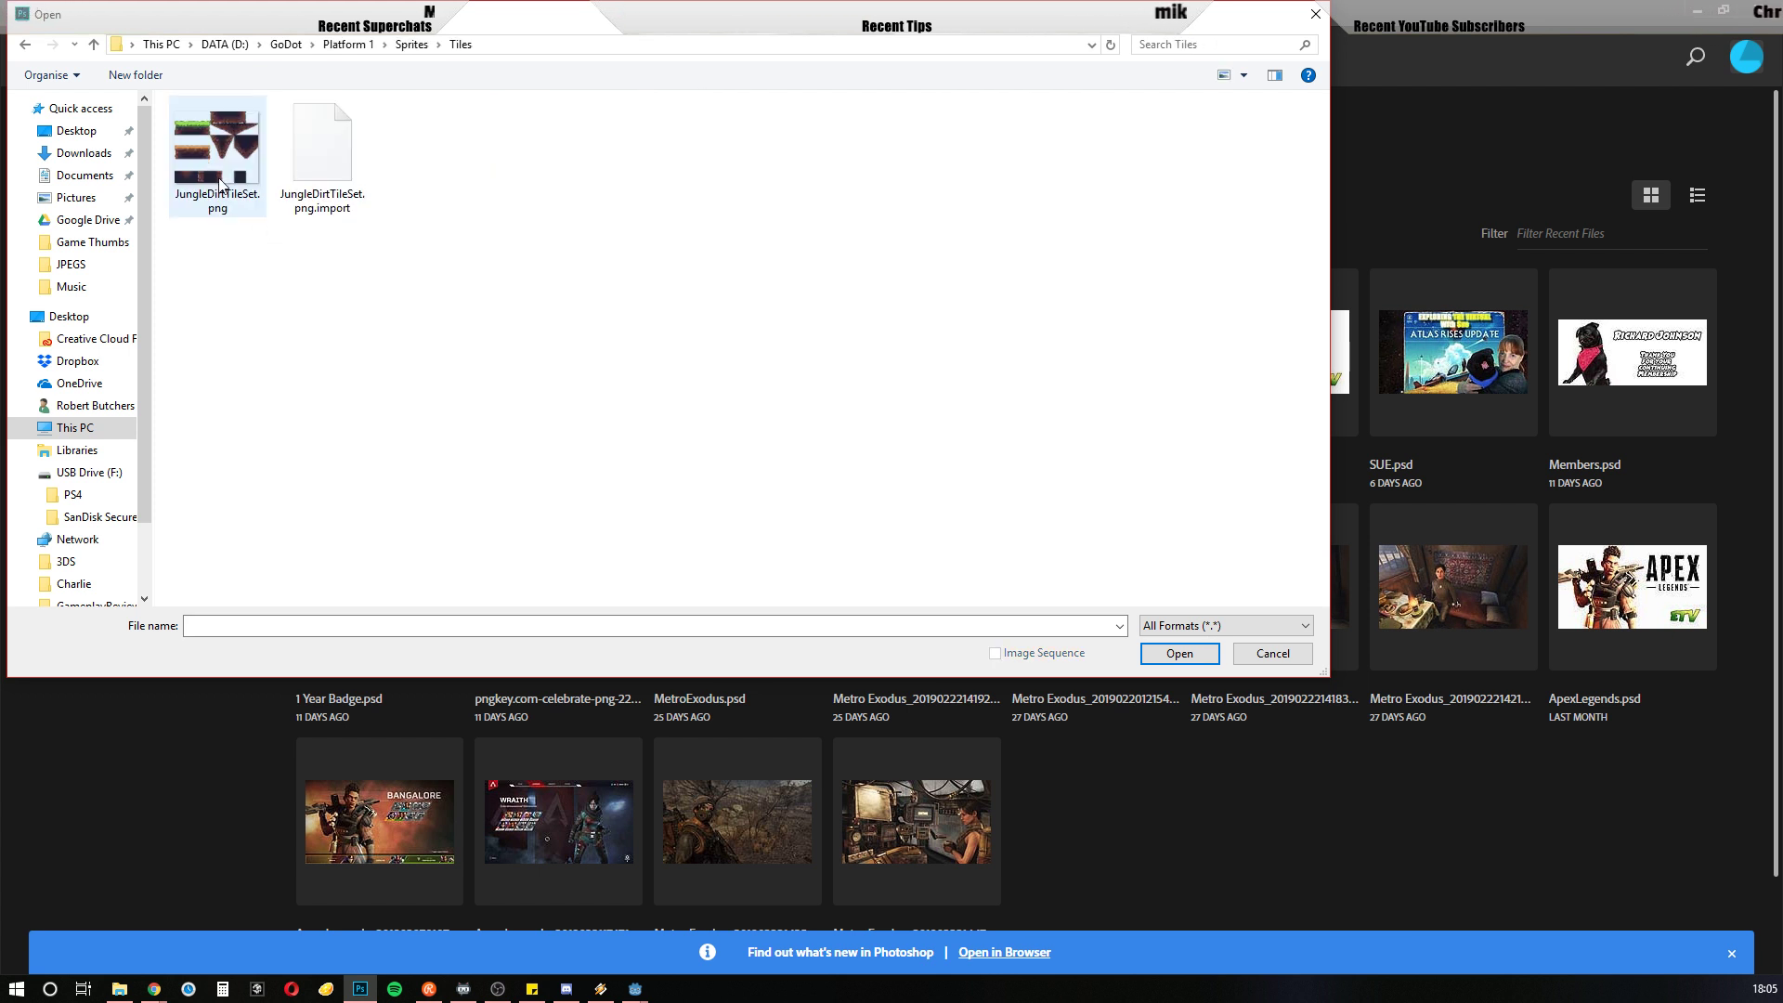
pyautogui.click(232, 180)
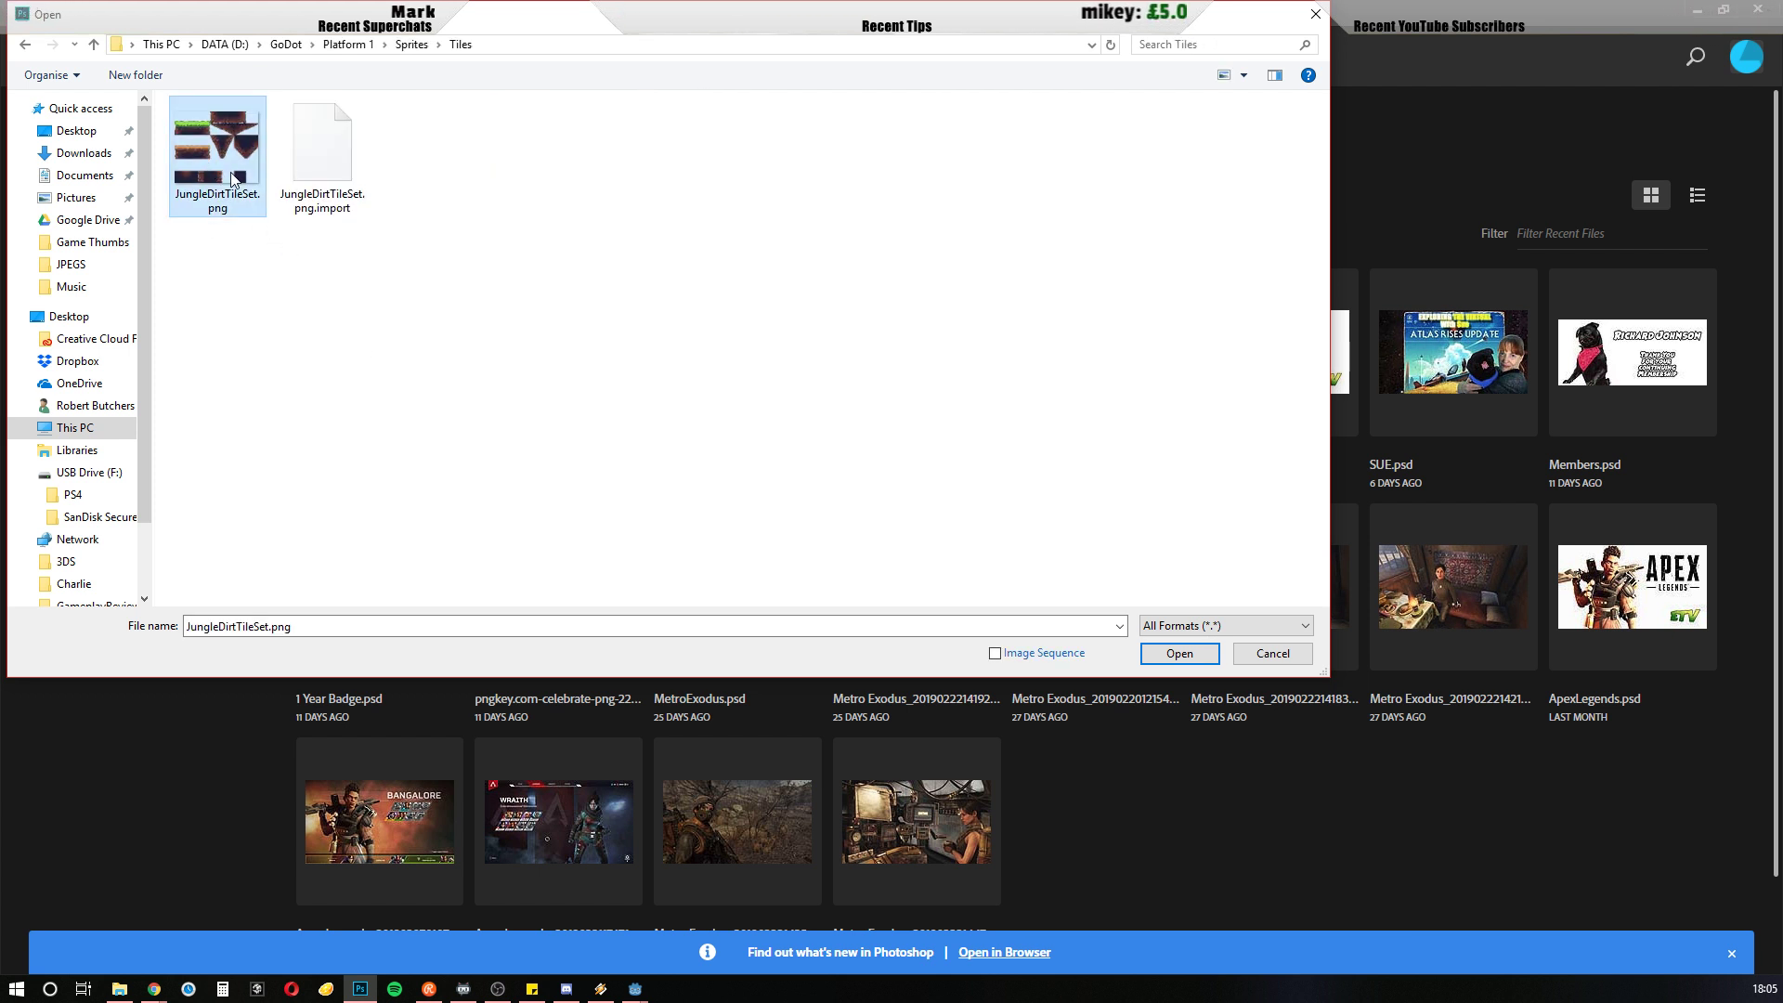
pyautogui.click(1192, 653)
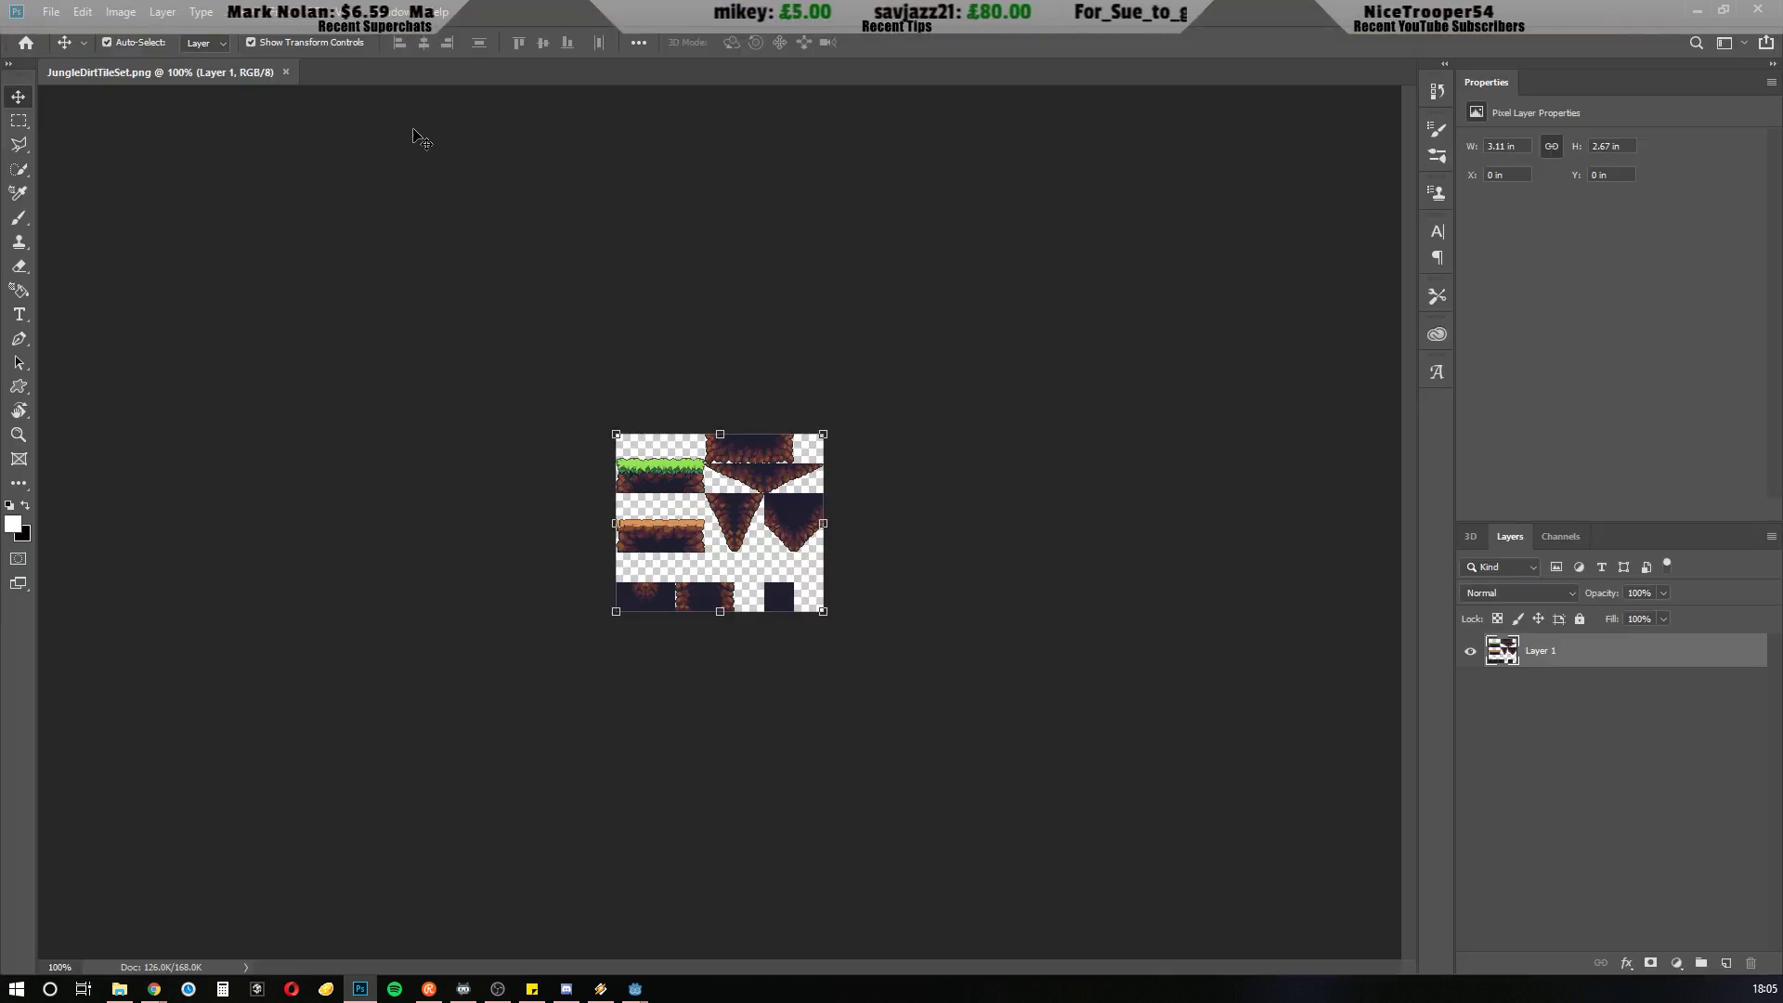
# Turn on the grid overlay for the jungle dirt tile sheet
pyautogui.click(351, 12)
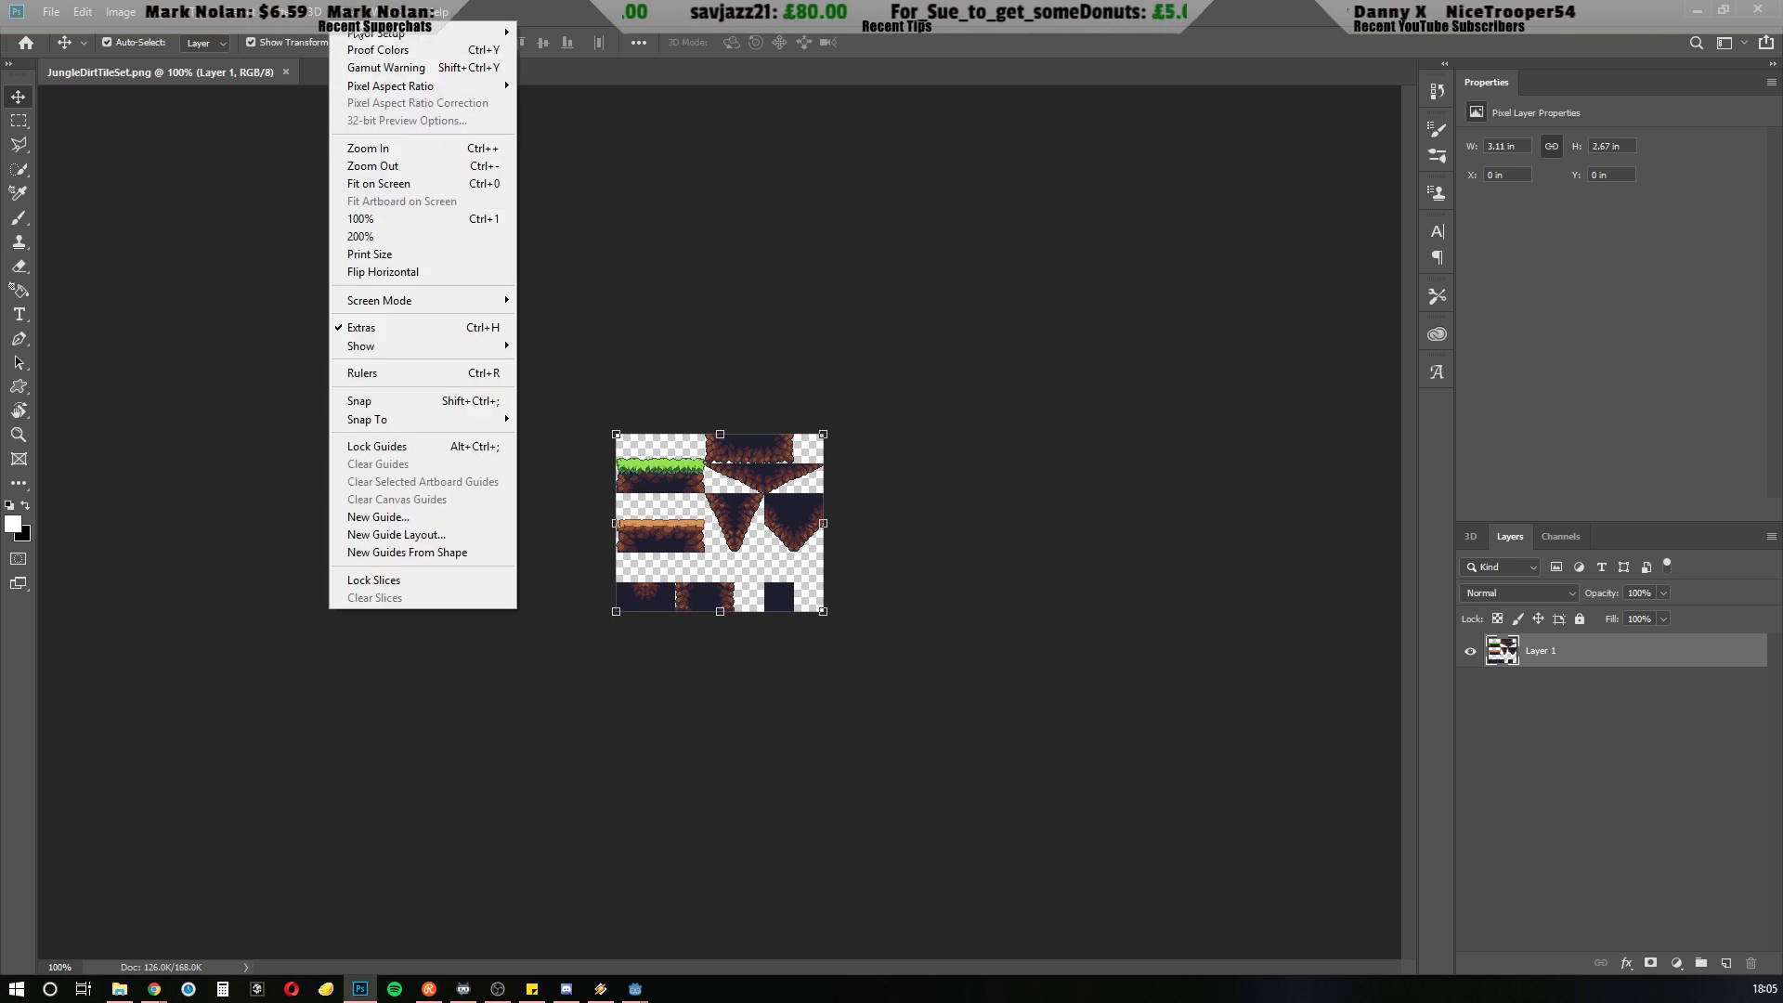
pyautogui.click(399, 236)
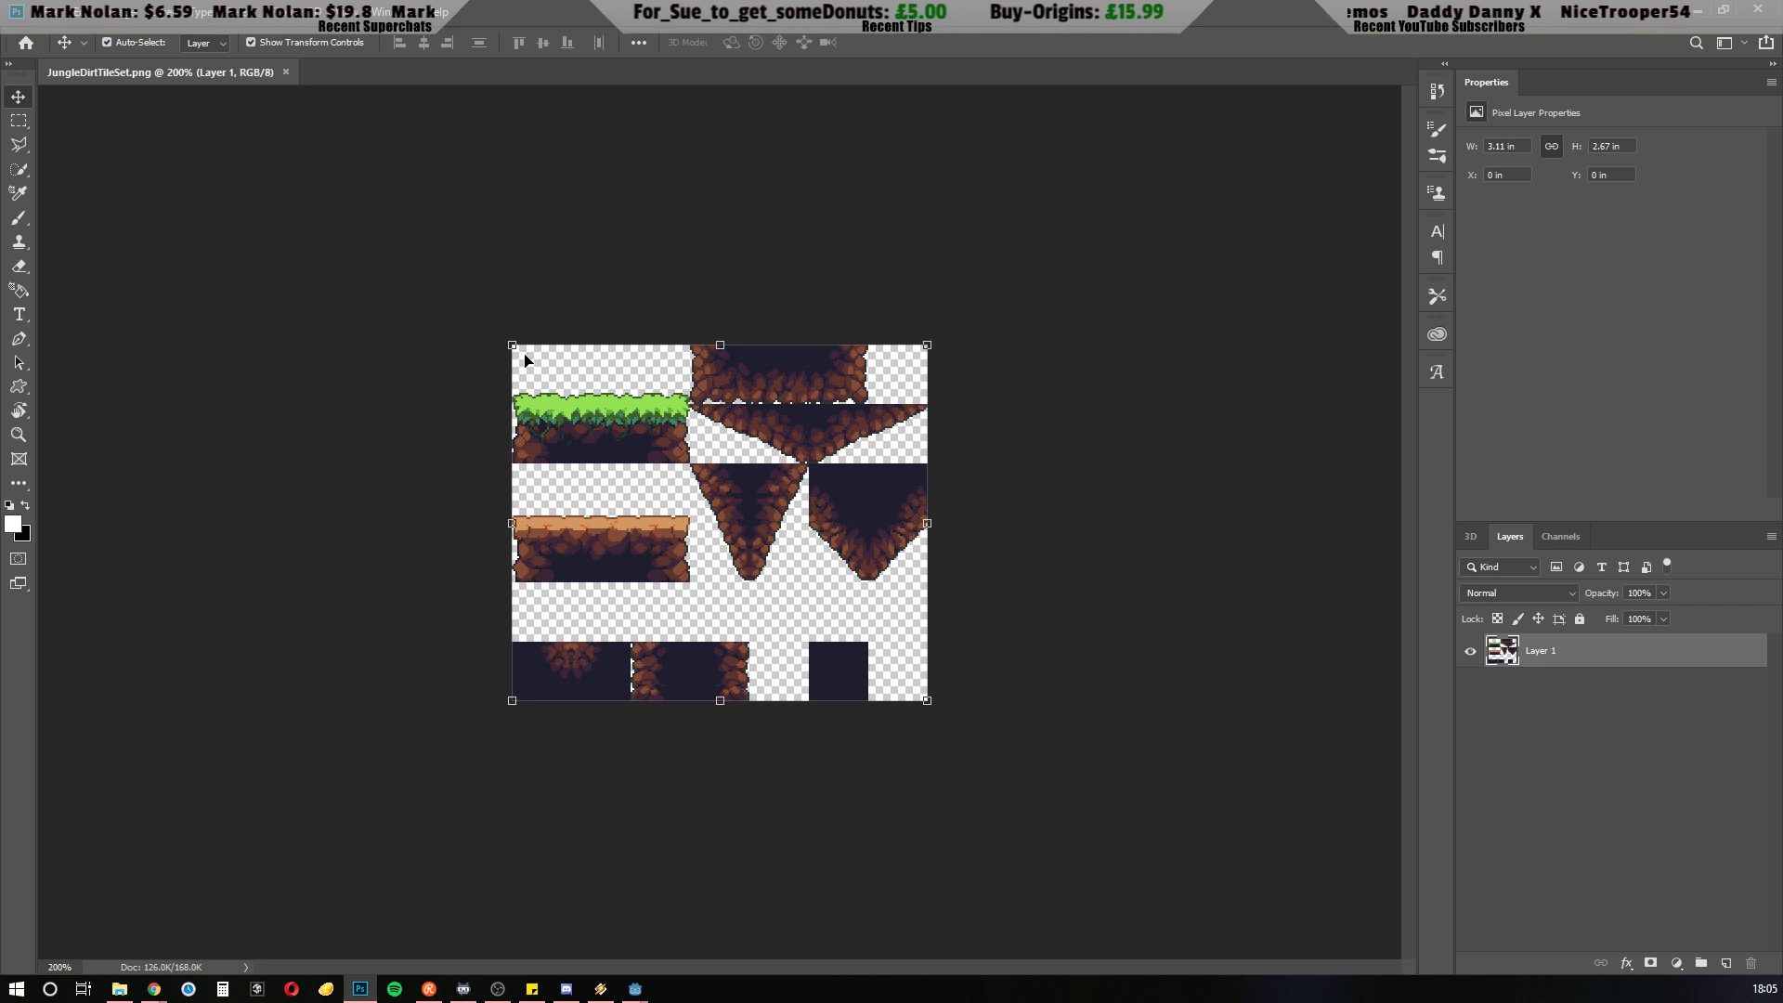
pyautogui.click(351, 12)
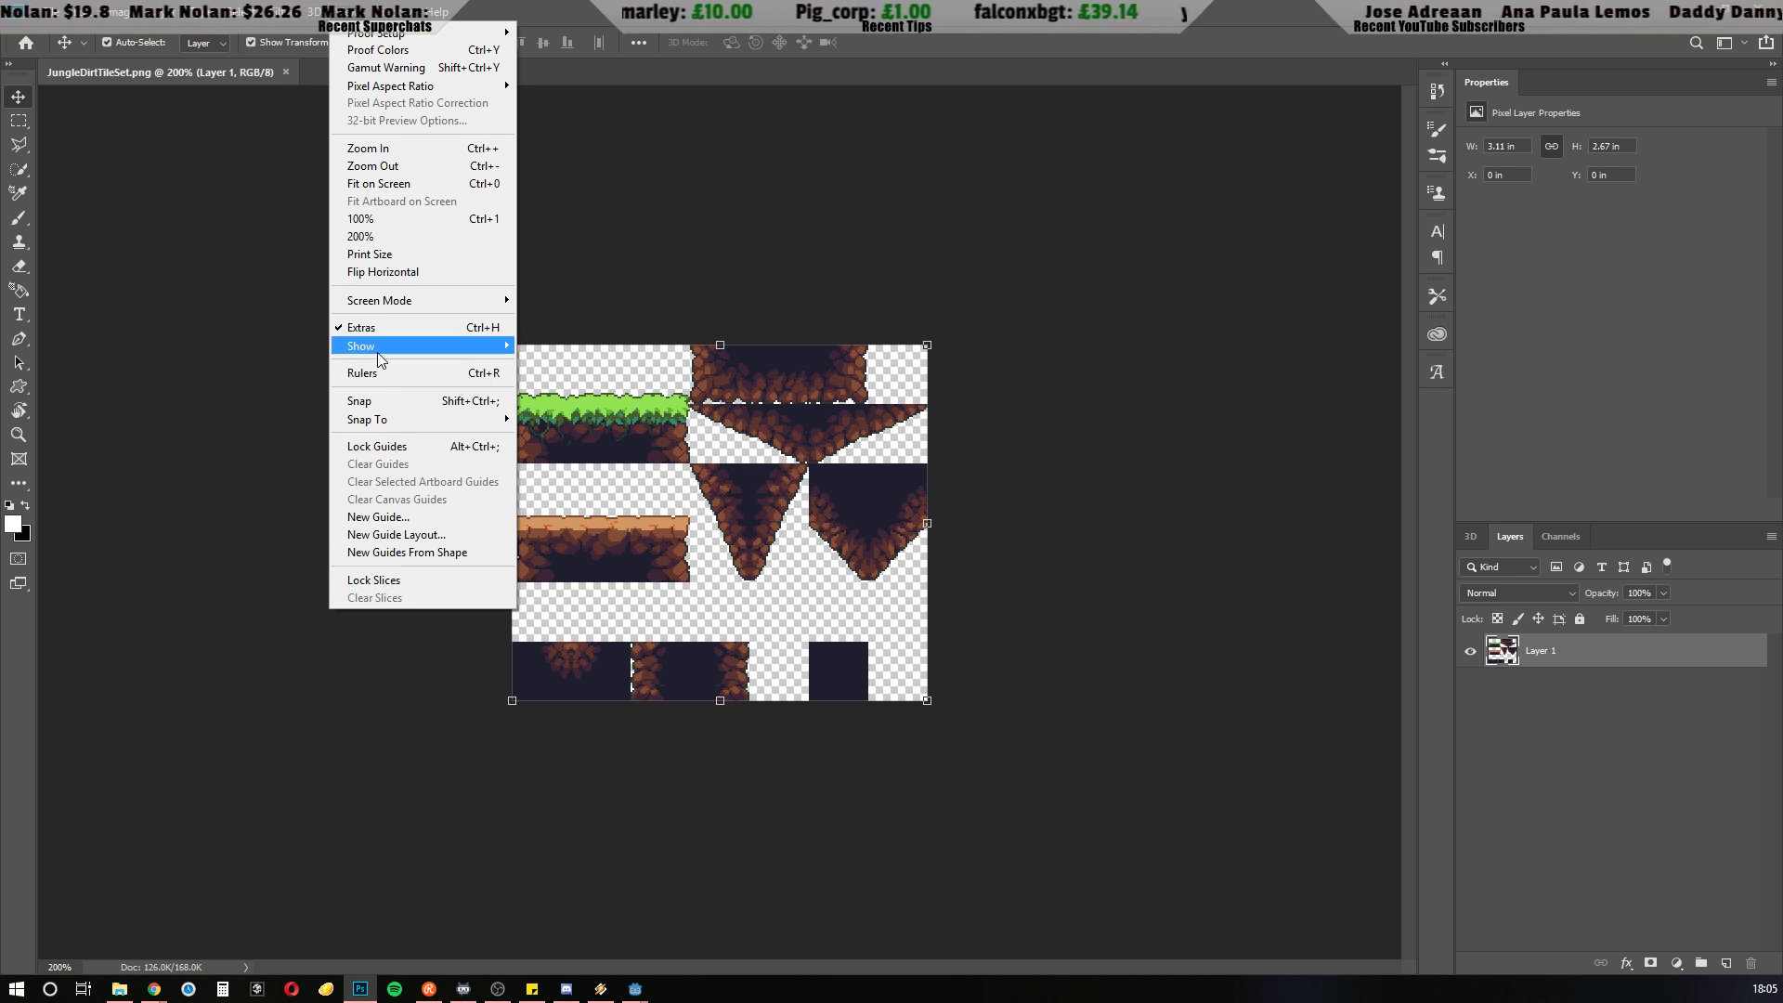
pyautogui.moveTo(378, 351)
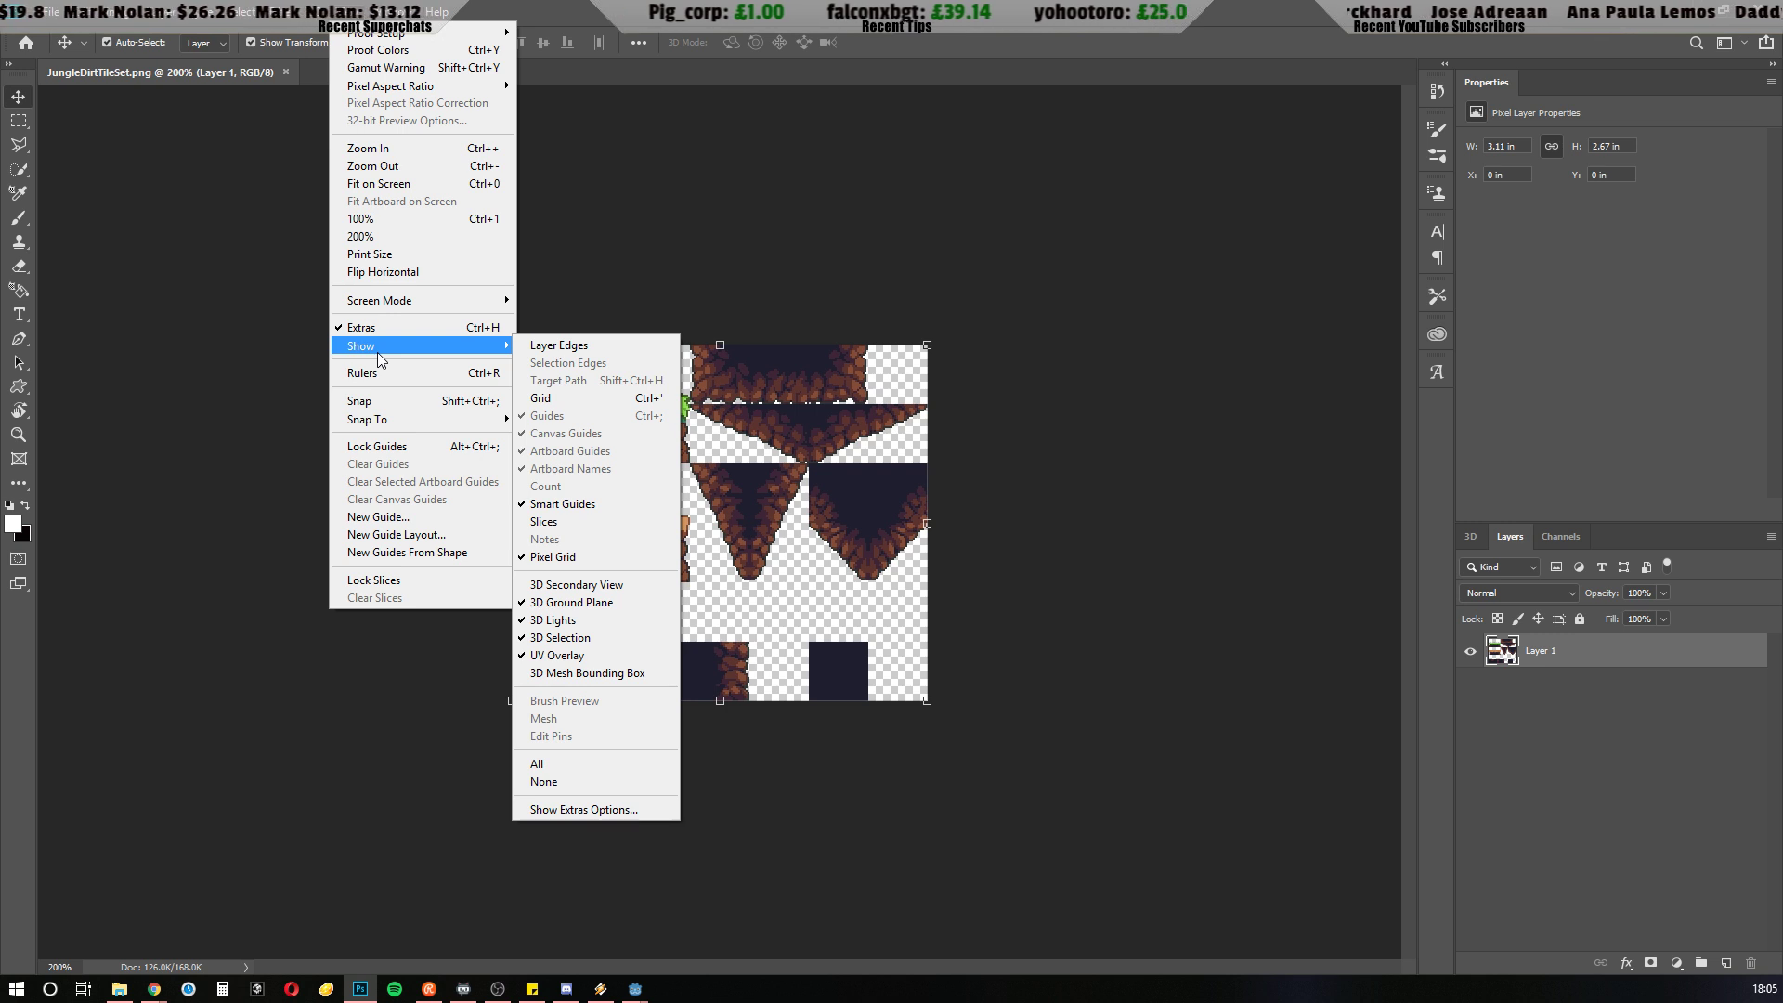
pyautogui.click(379, 183)
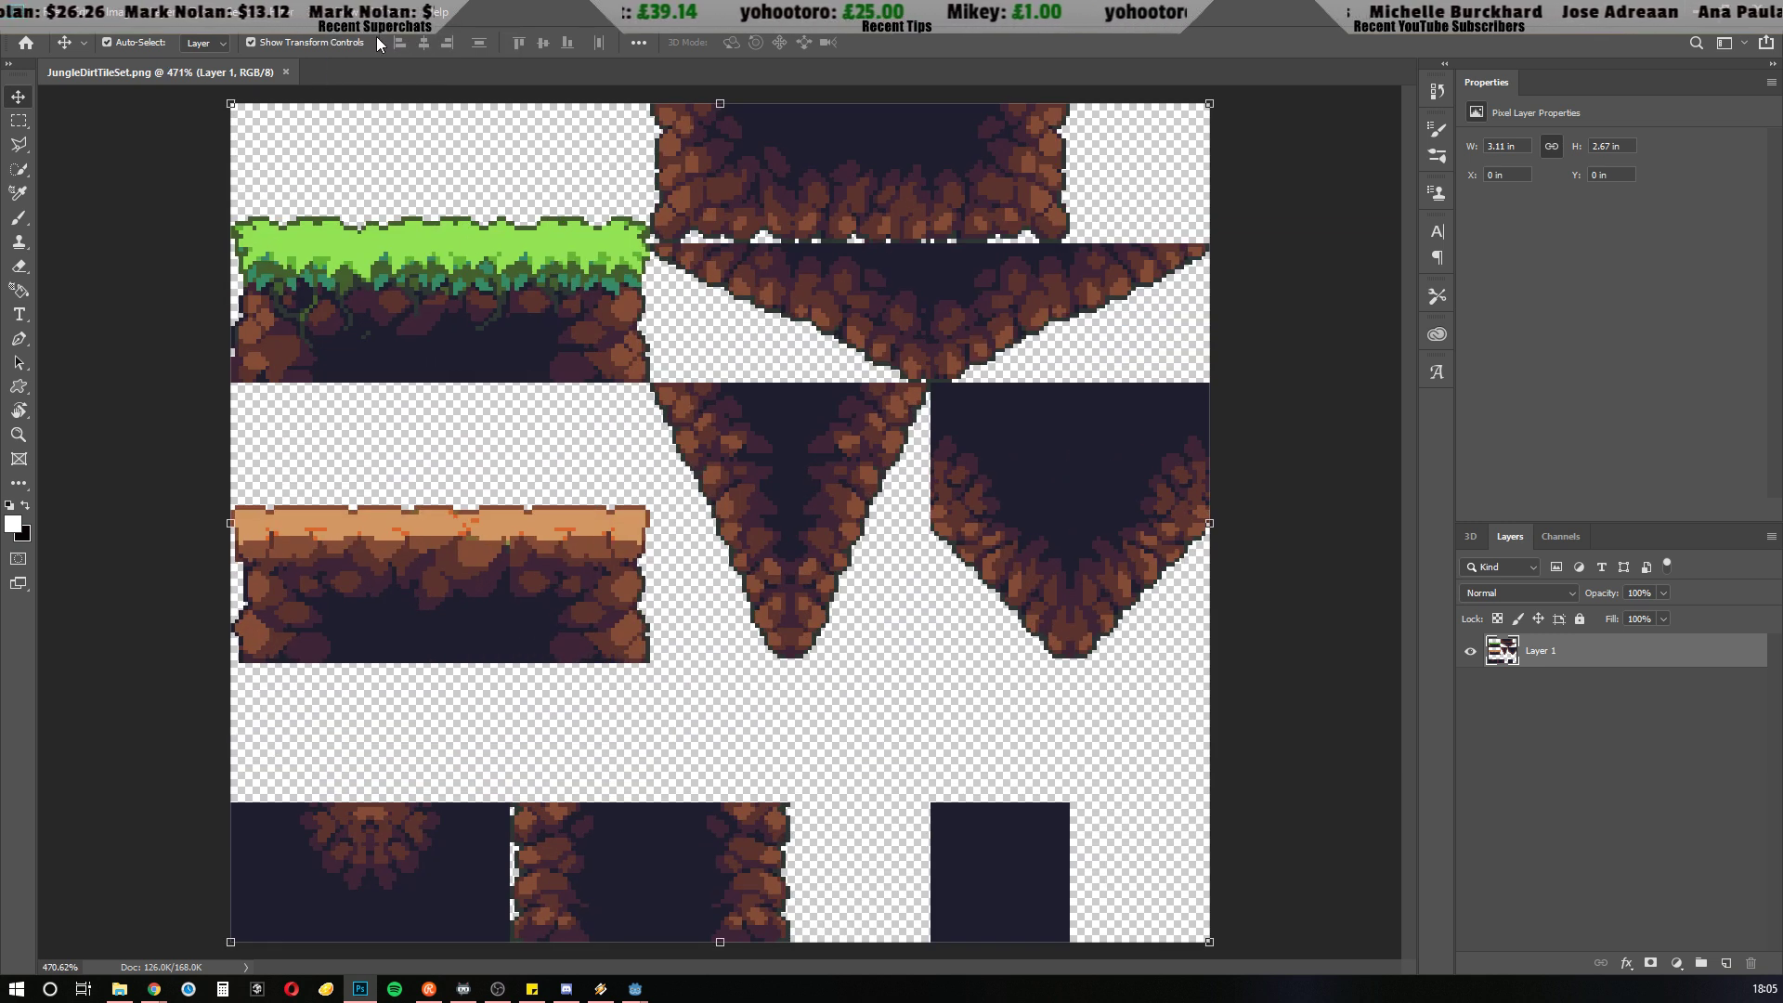
pyautogui.click(352, 17)
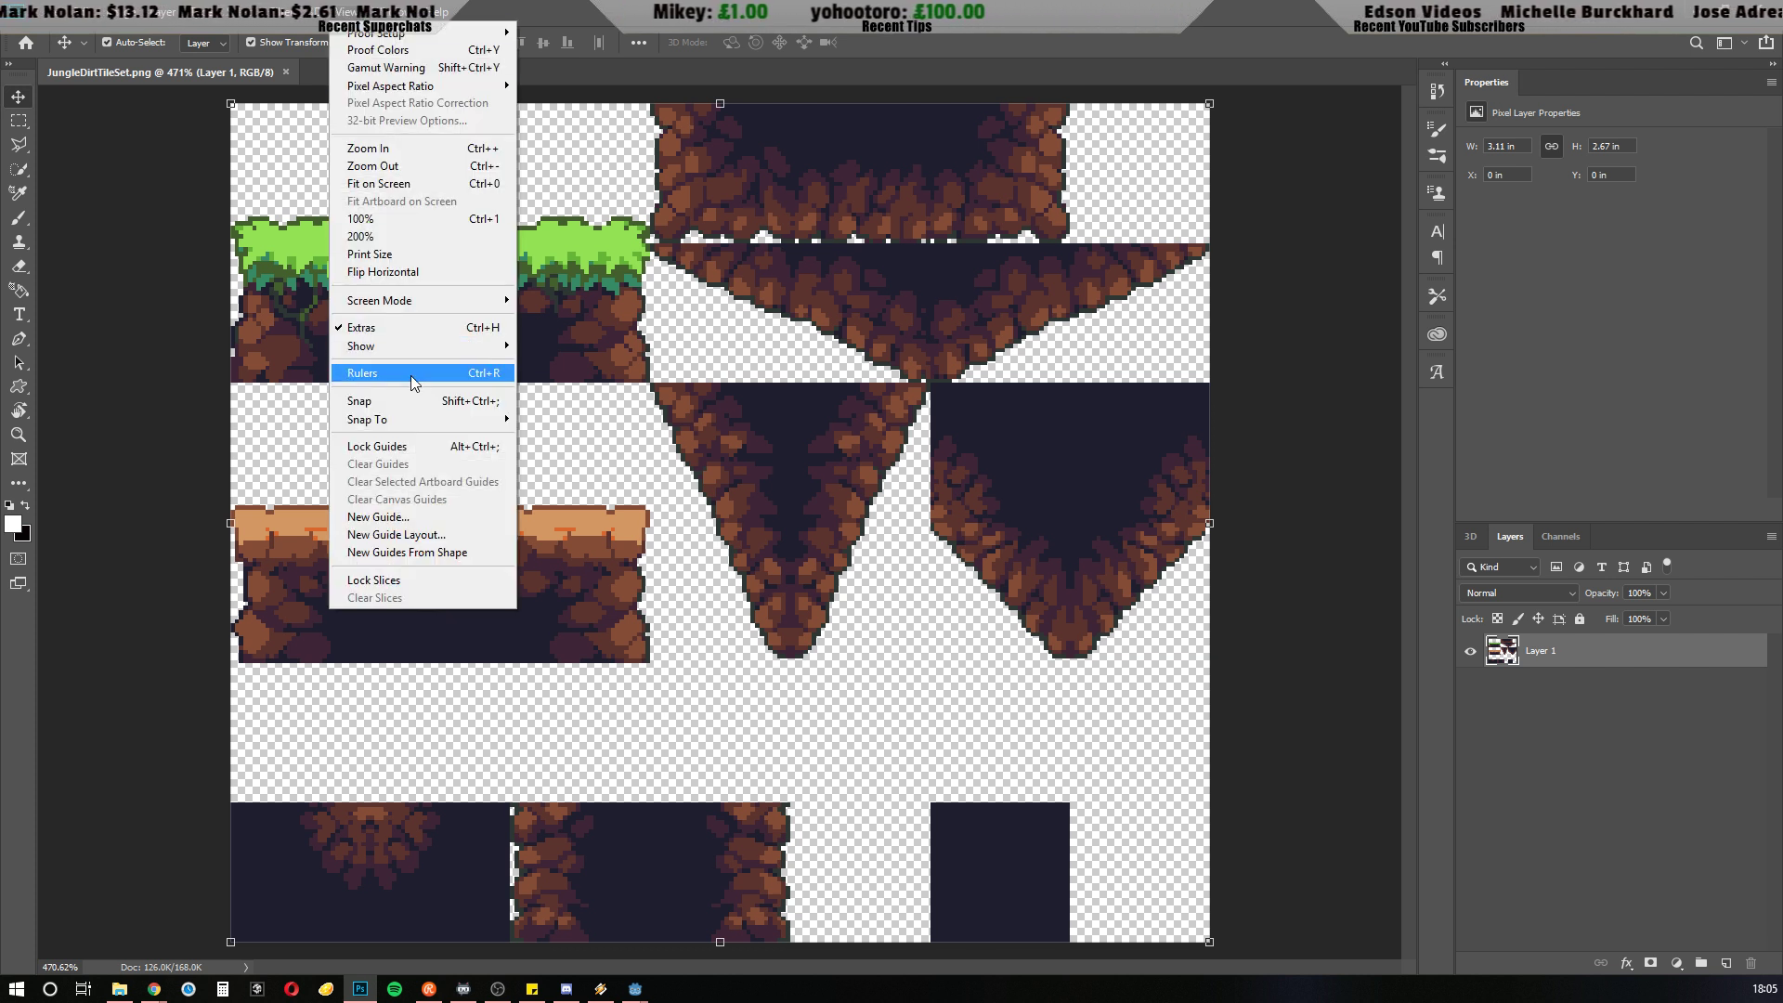
pyautogui.moveTo(407, 425)
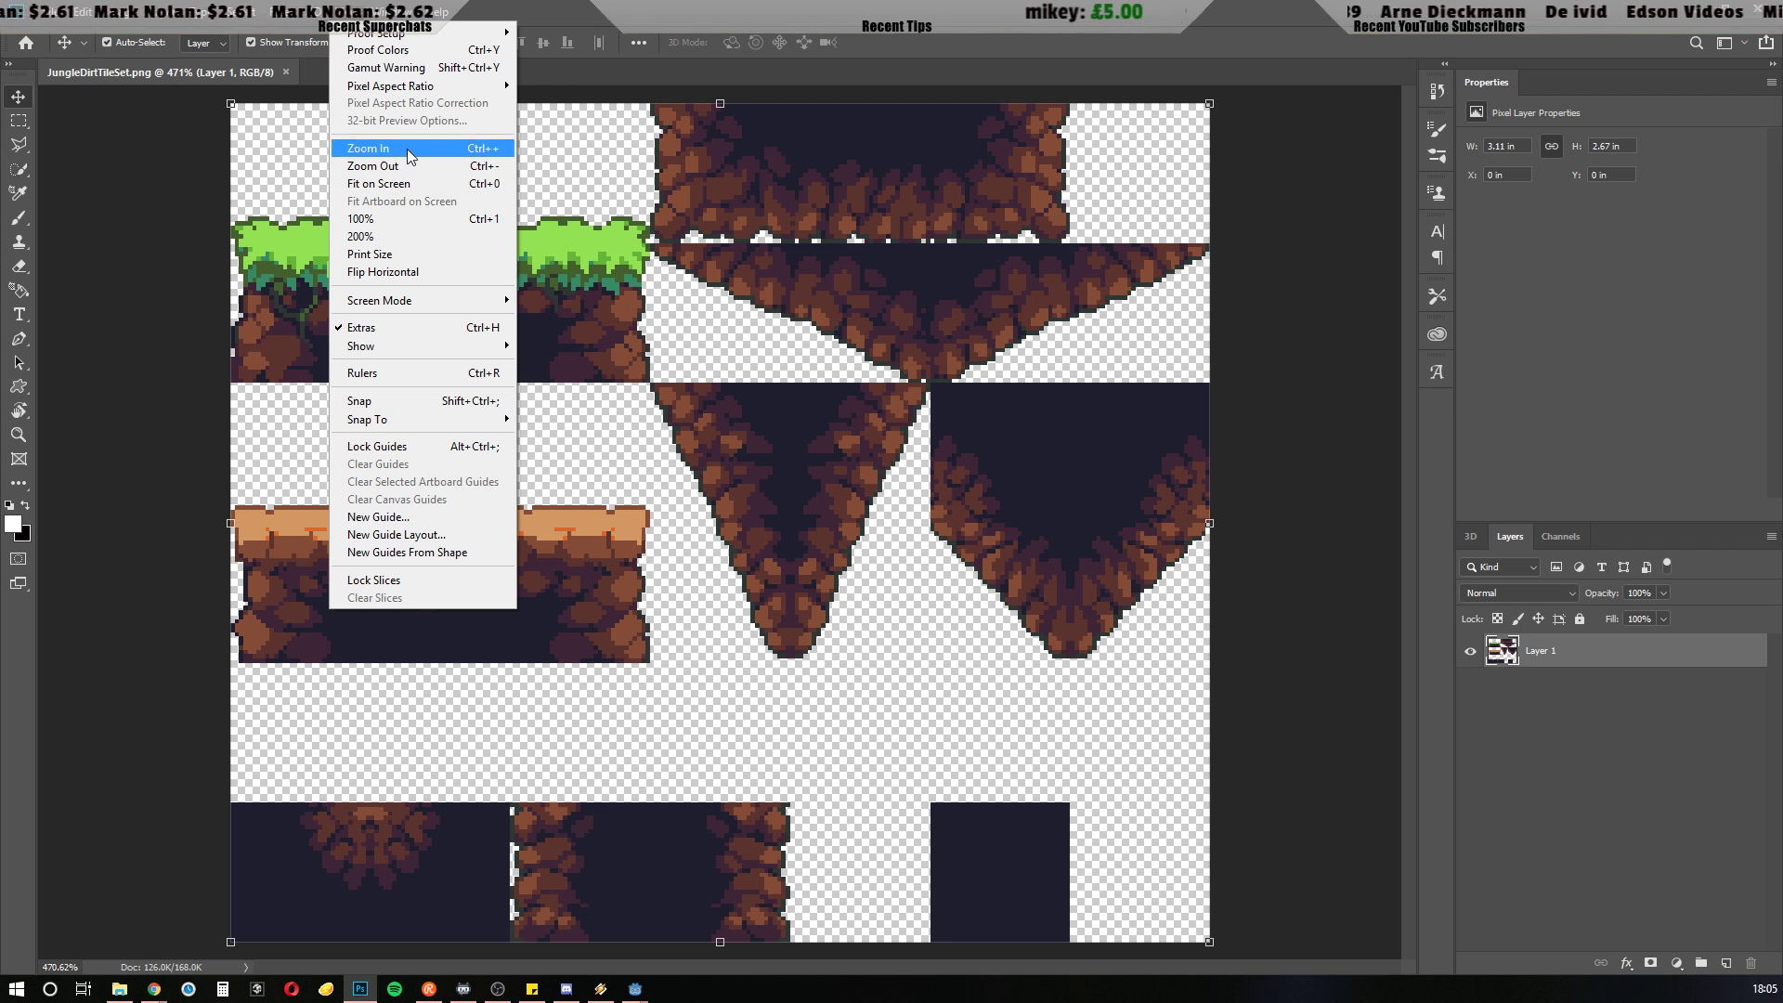
pyautogui.moveTo(401, 13)
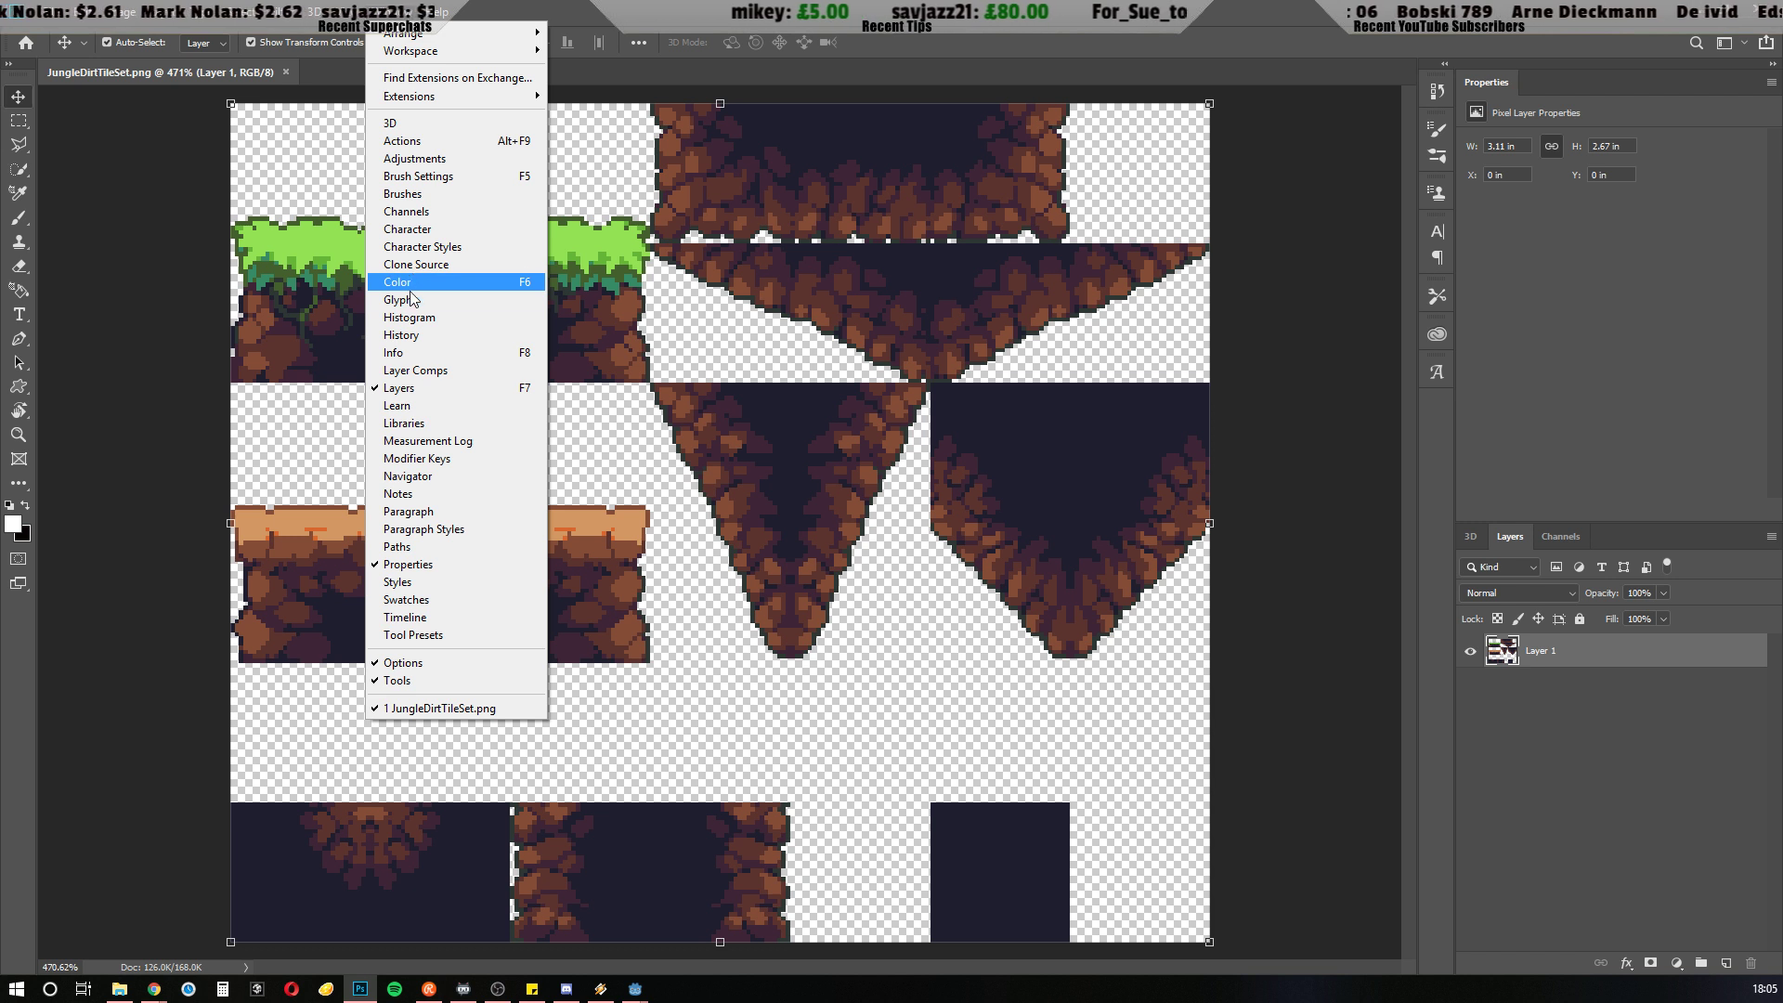
pyautogui.moveTo(343, 11)
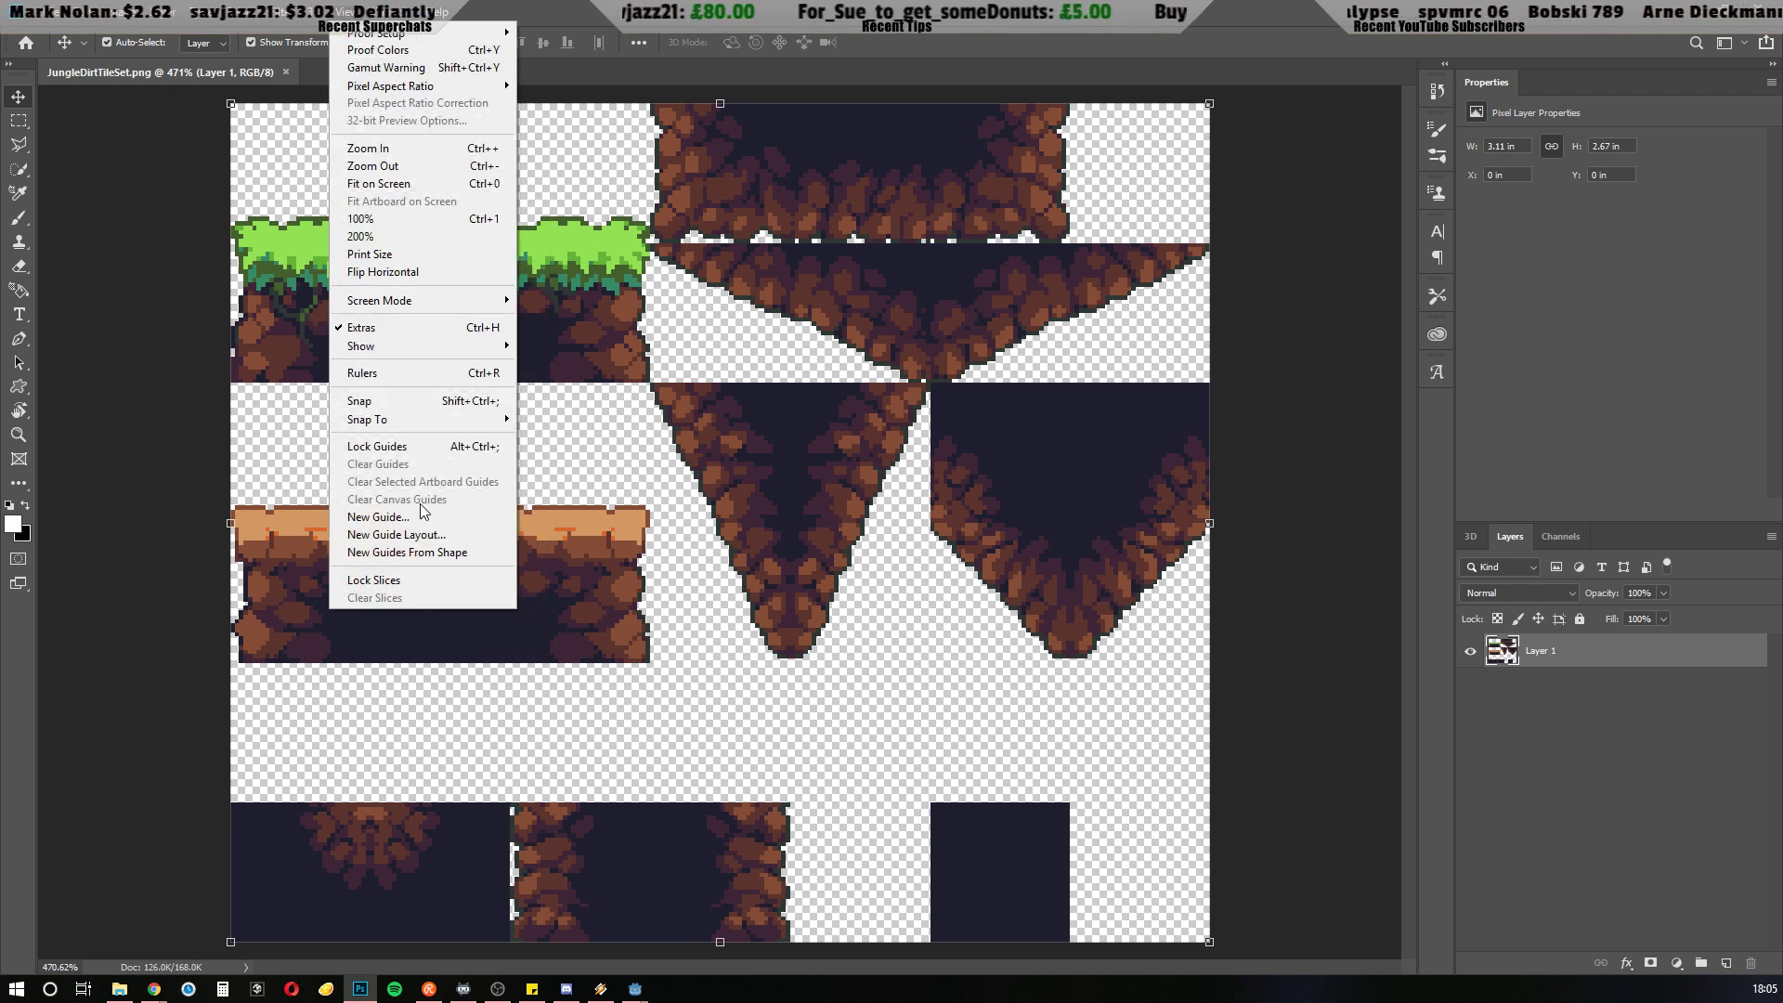
pyautogui.moveTo(414, 346)
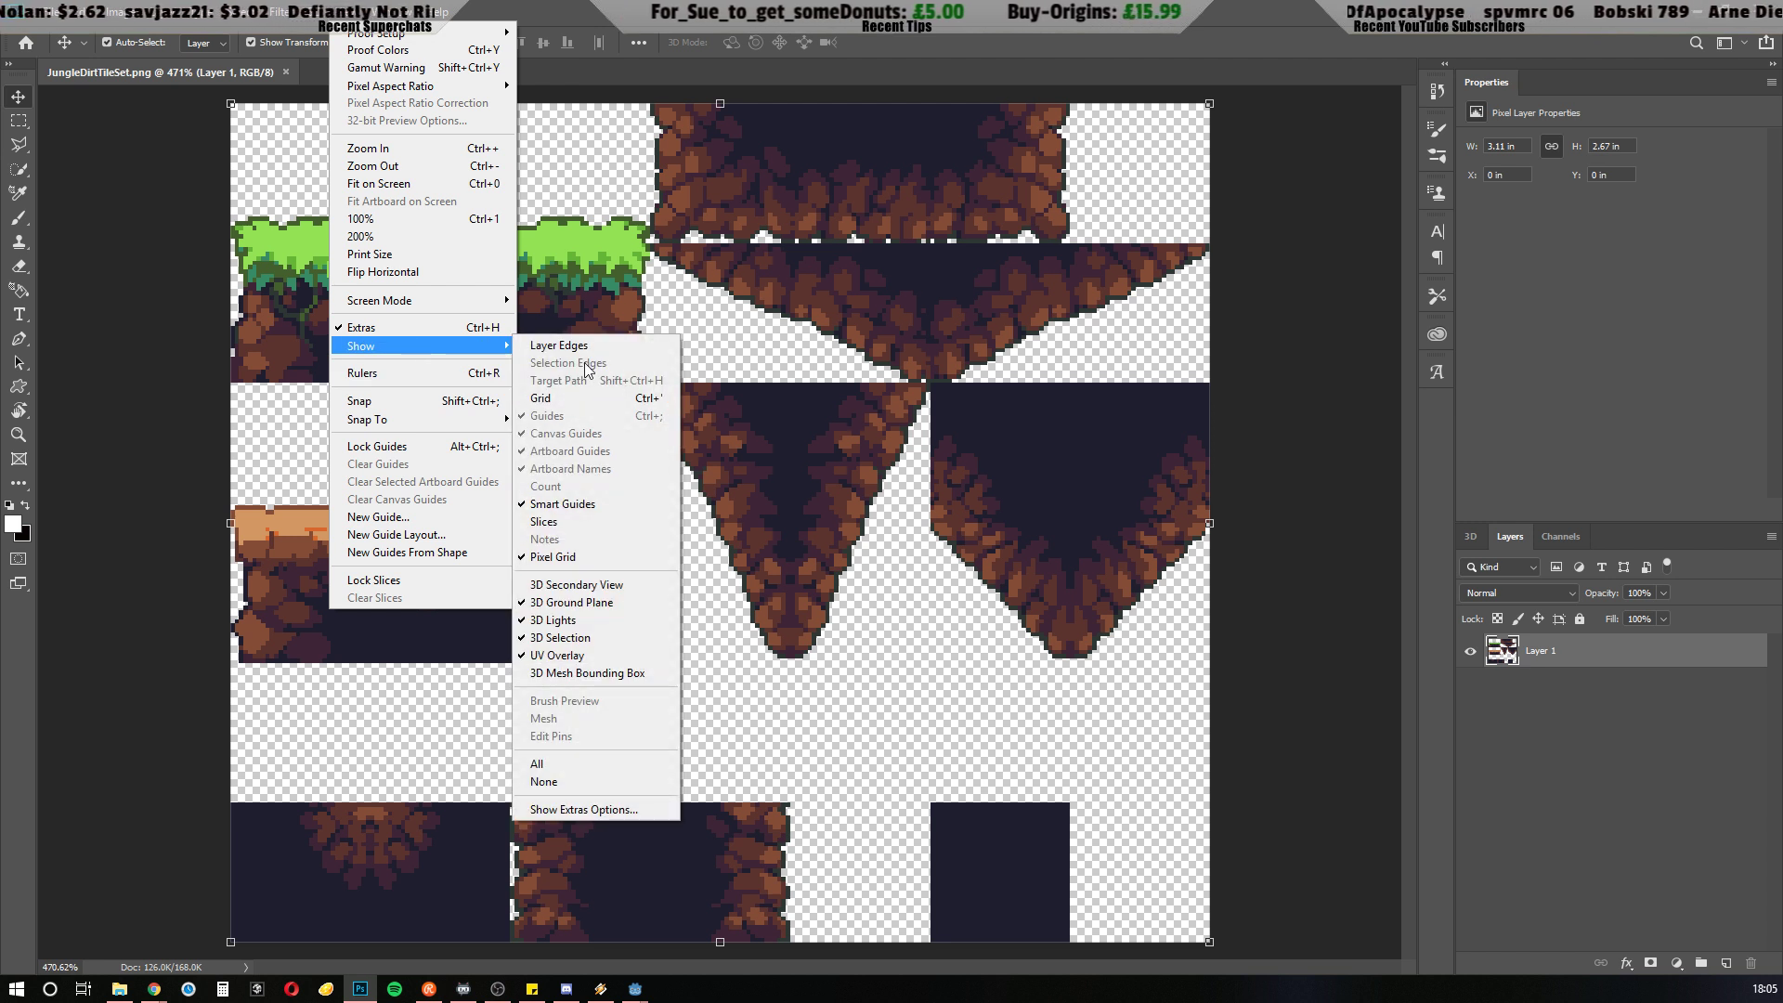
pyautogui.click(561, 398)
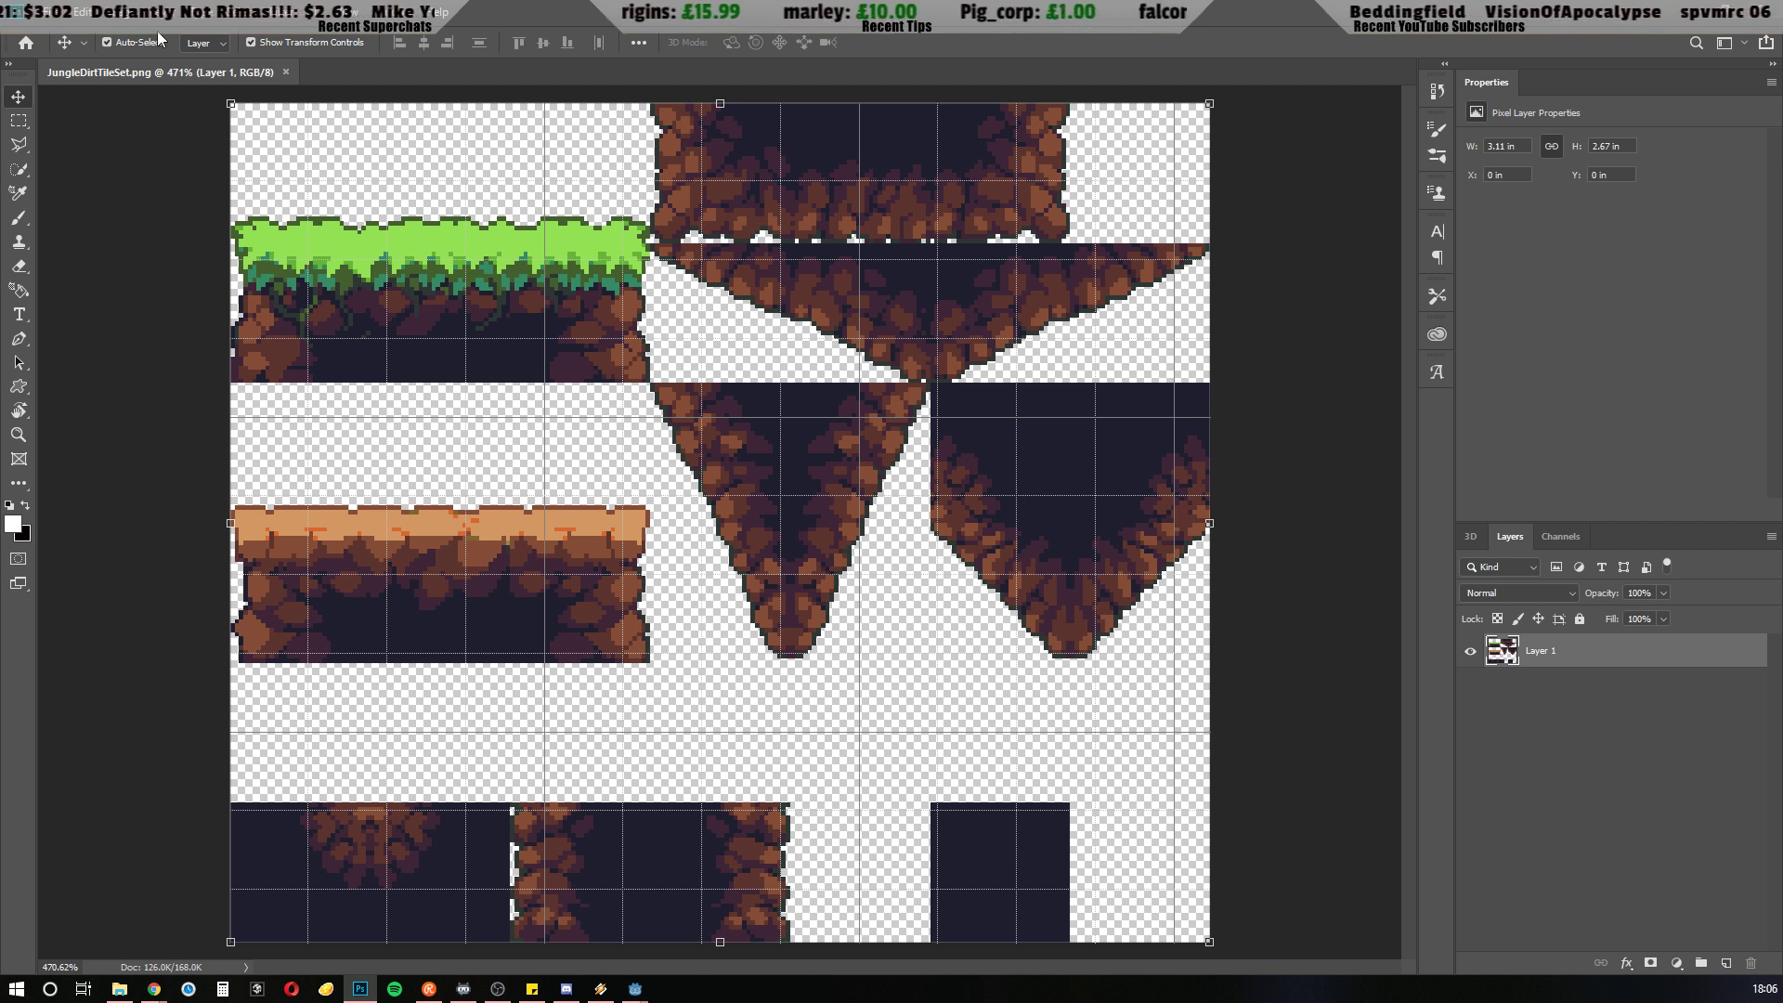
# Set the grid preferences to a gridline every 32 pixels
pyautogui.click(47, 11)
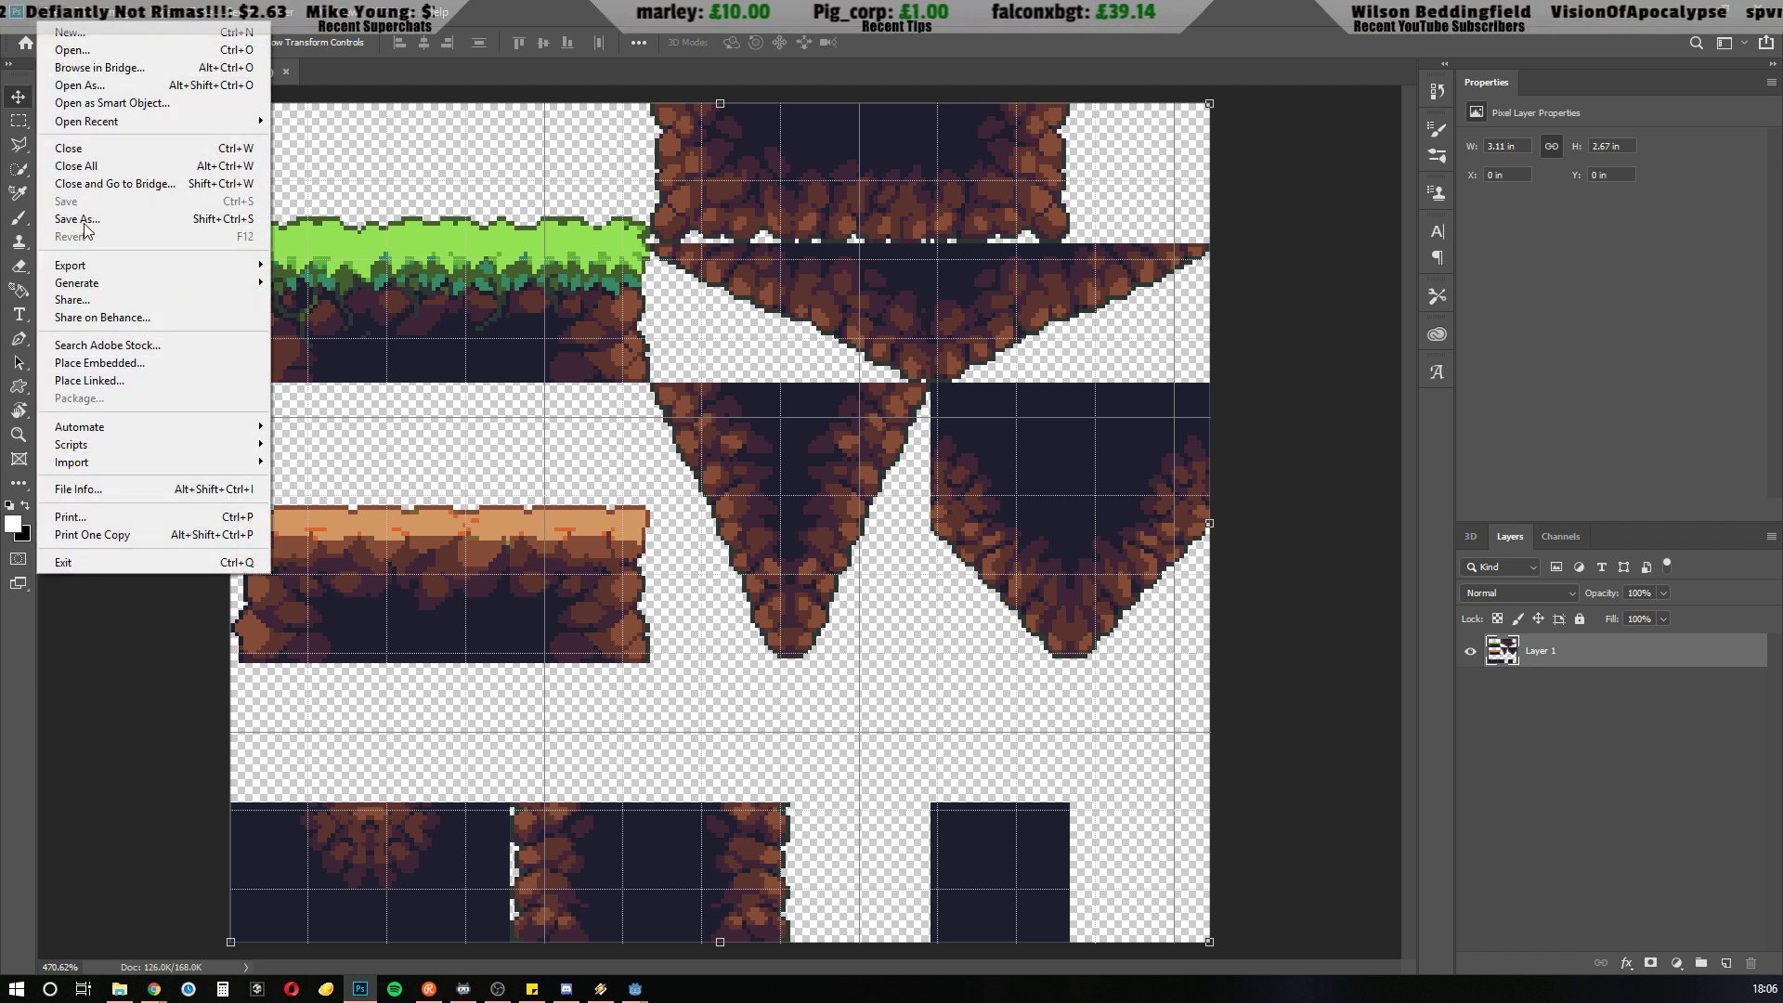
pyautogui.moveTo(82, 17)
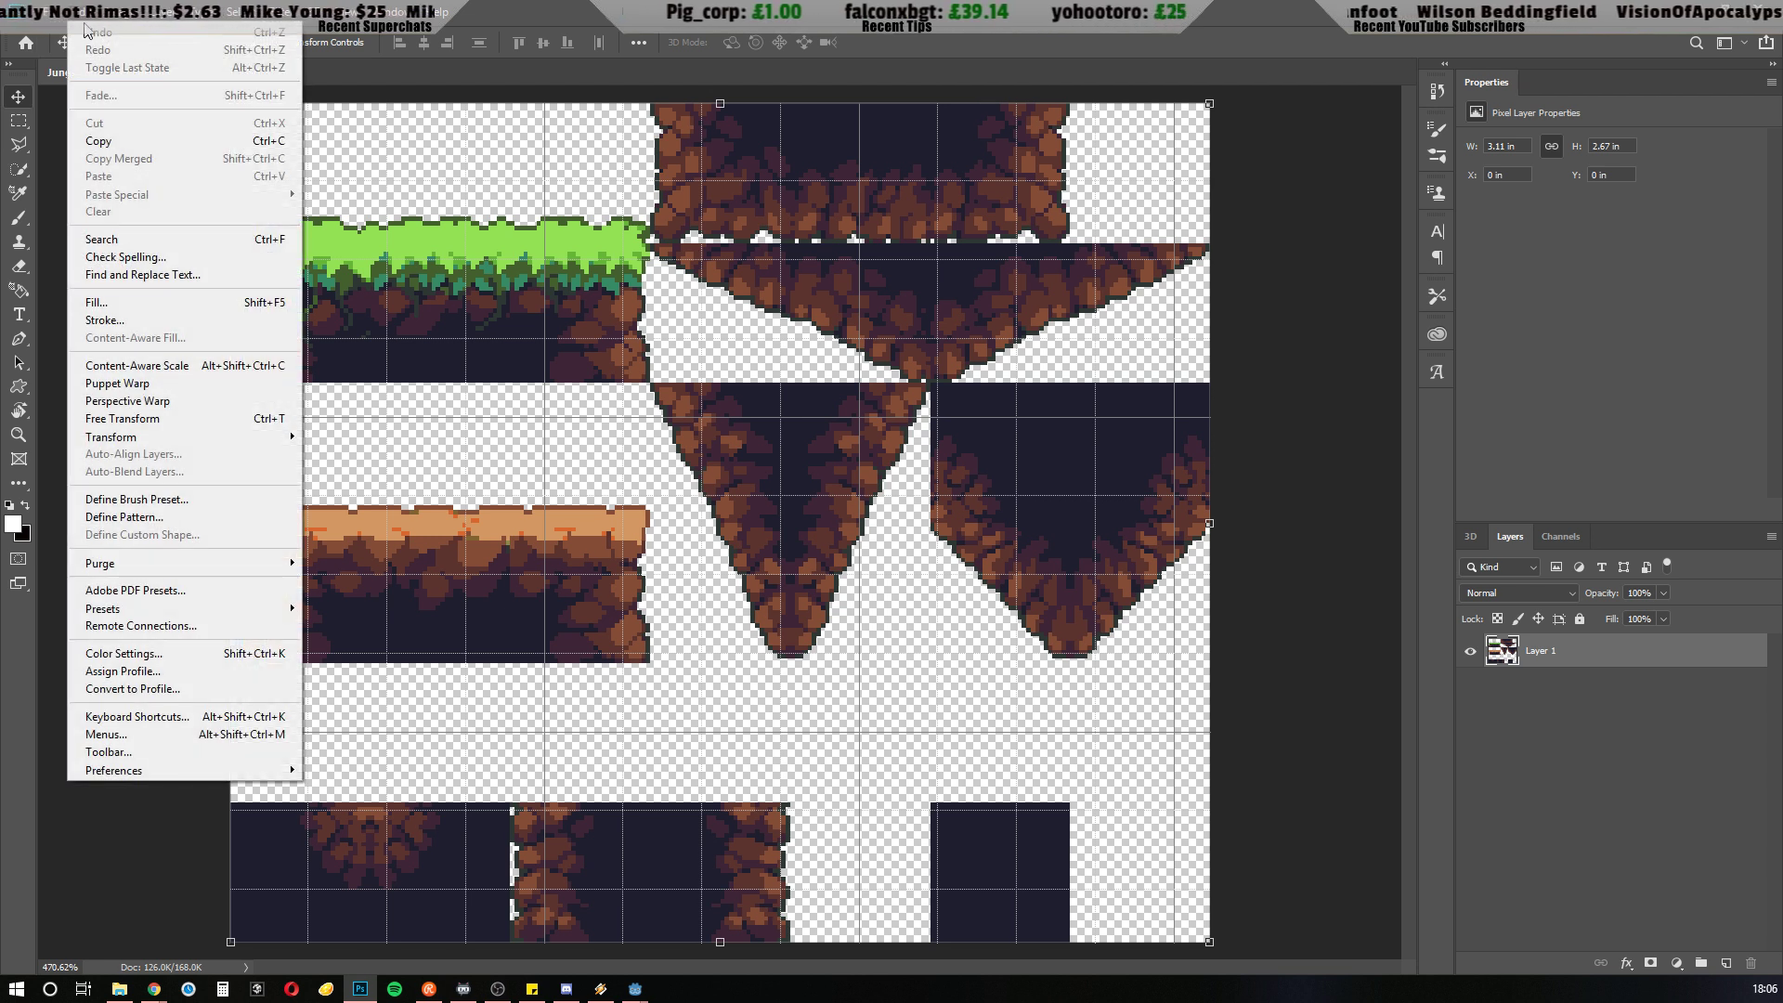
pyautogui.moveTo(270, 770)
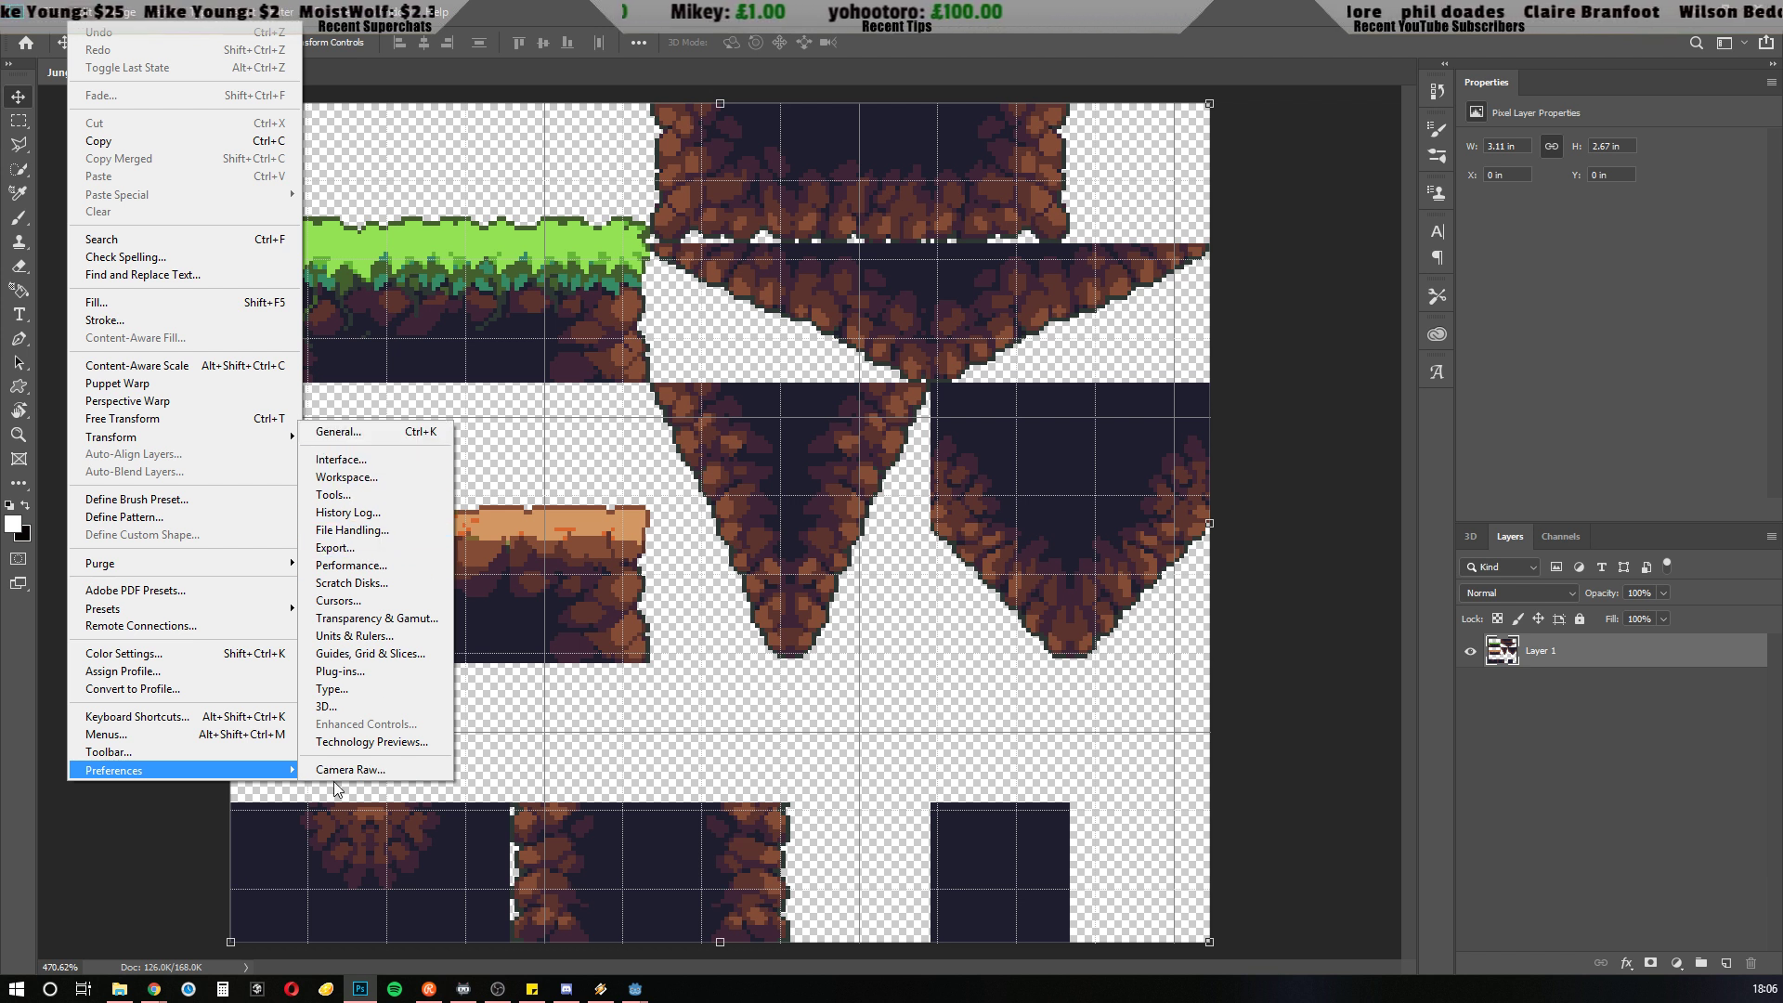
pyautogui.click(351, 654)
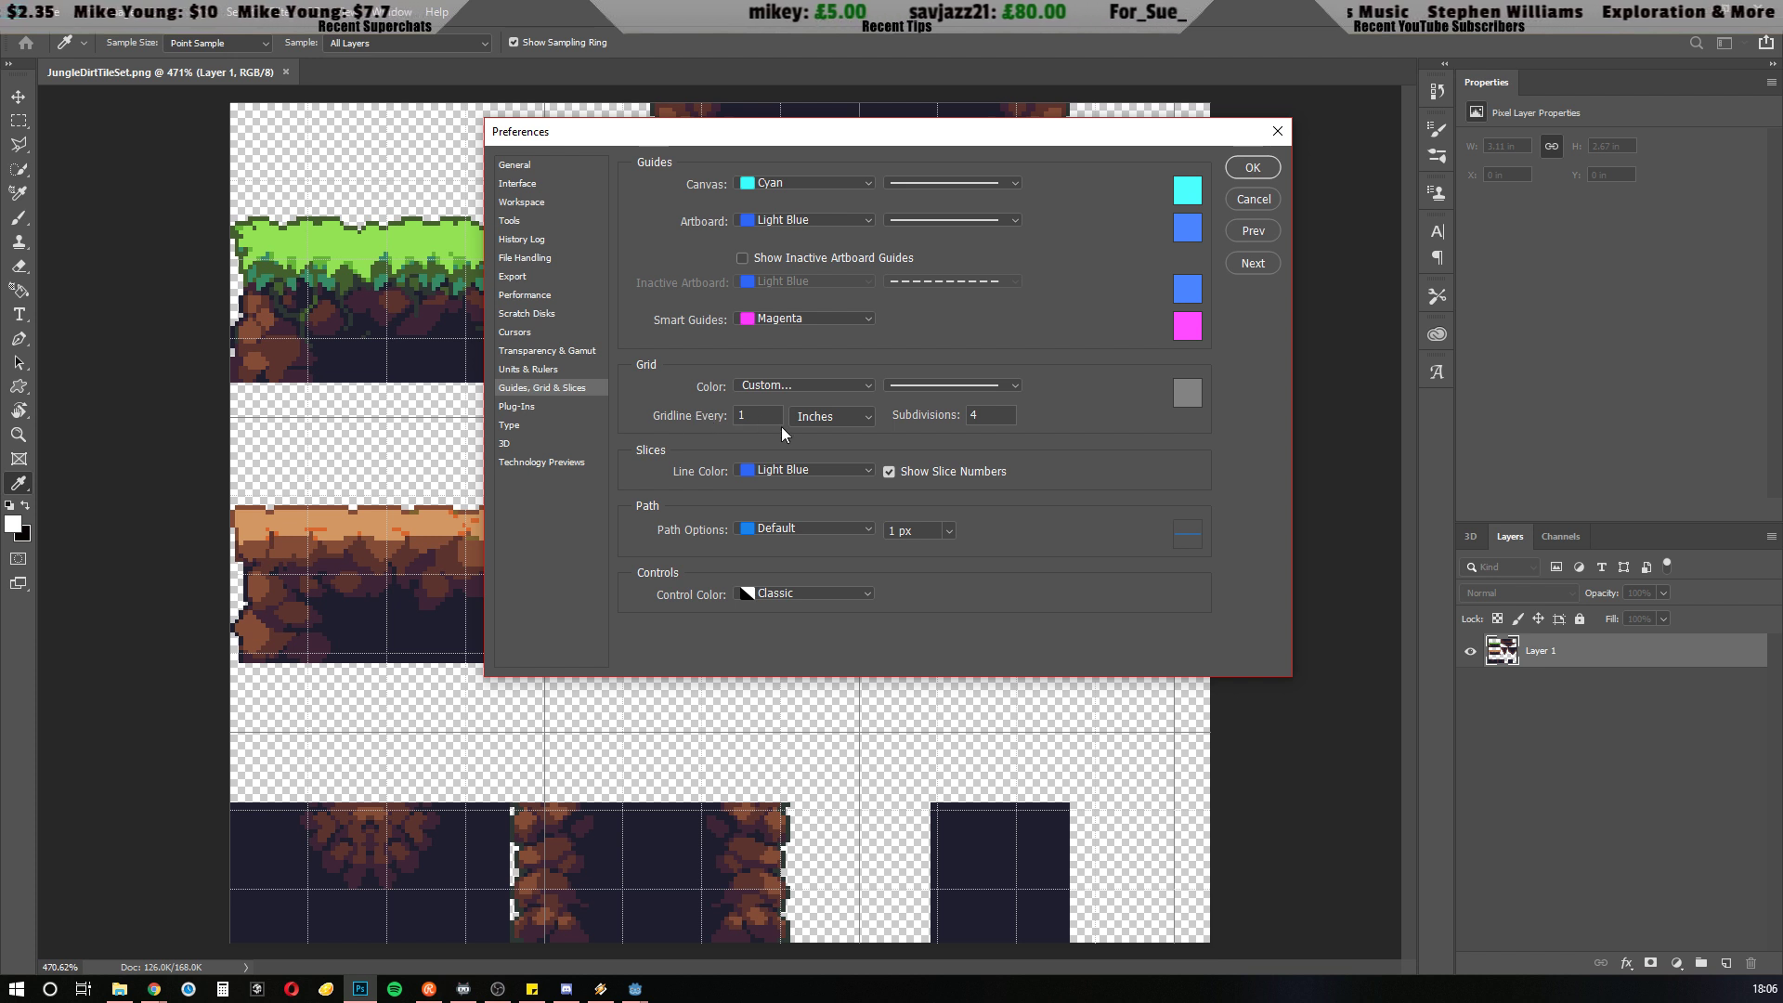
pyautogui.click(851, 418)
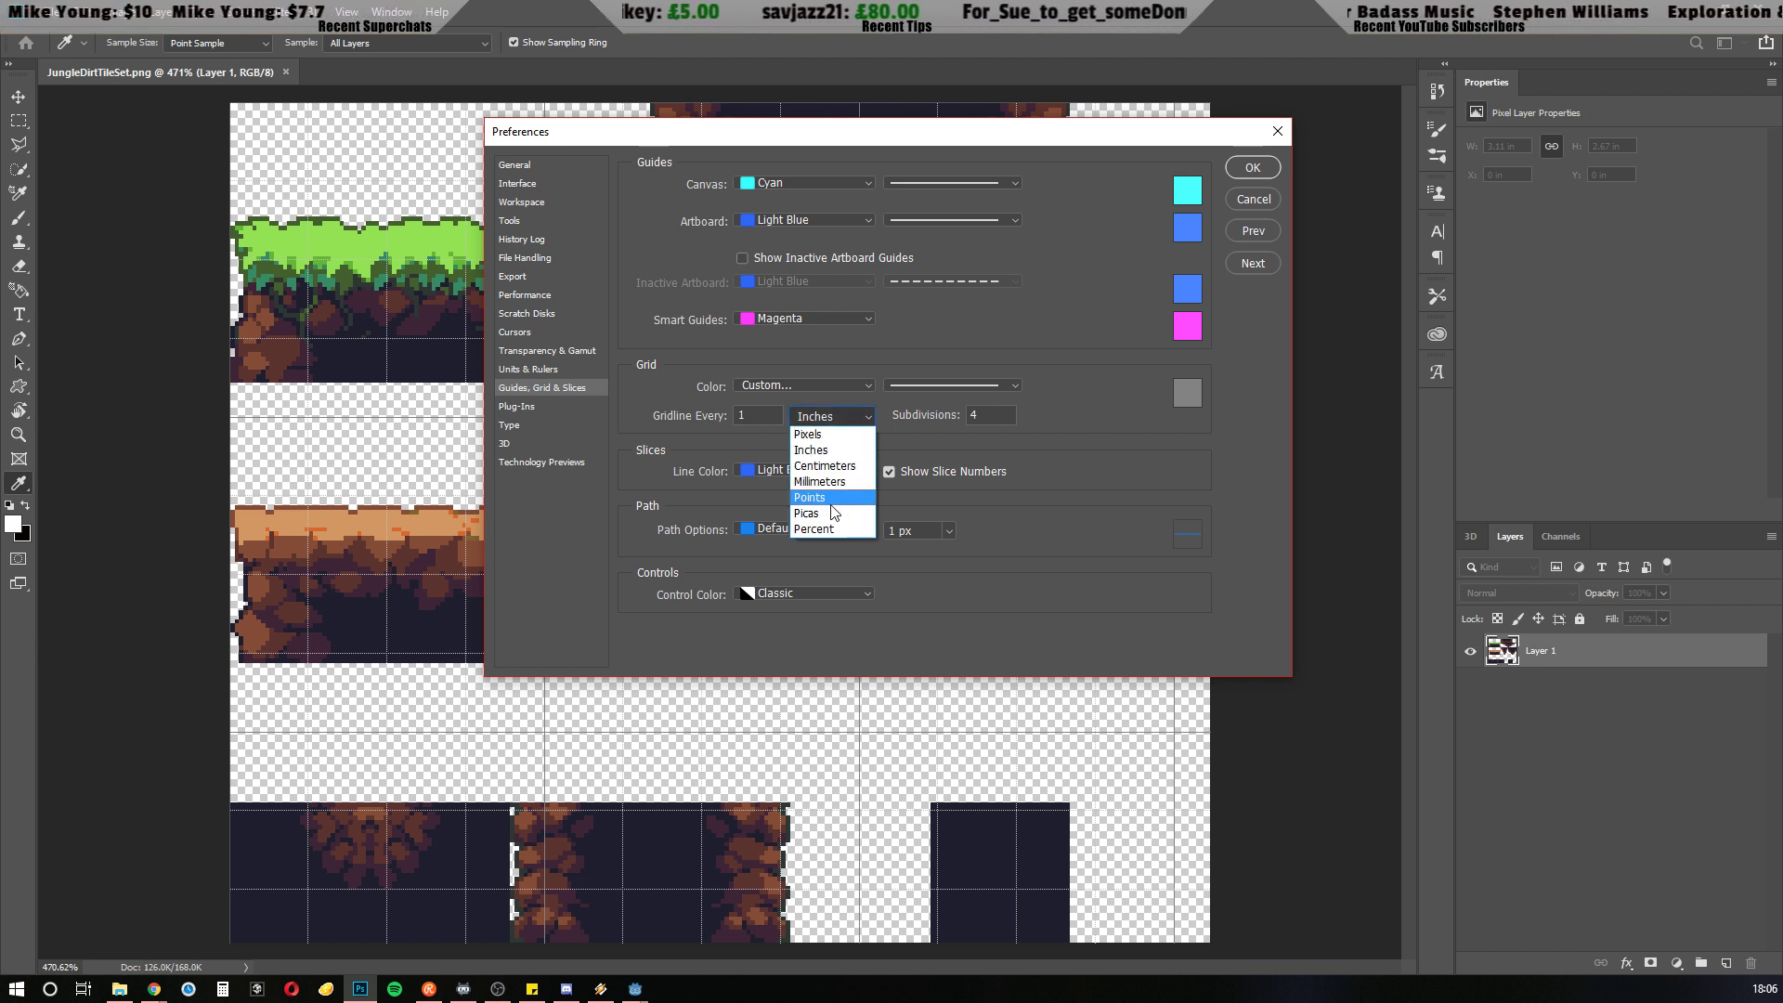
pyautogui.click(827, 435)
pyautogui.doubleClick(750, 417)
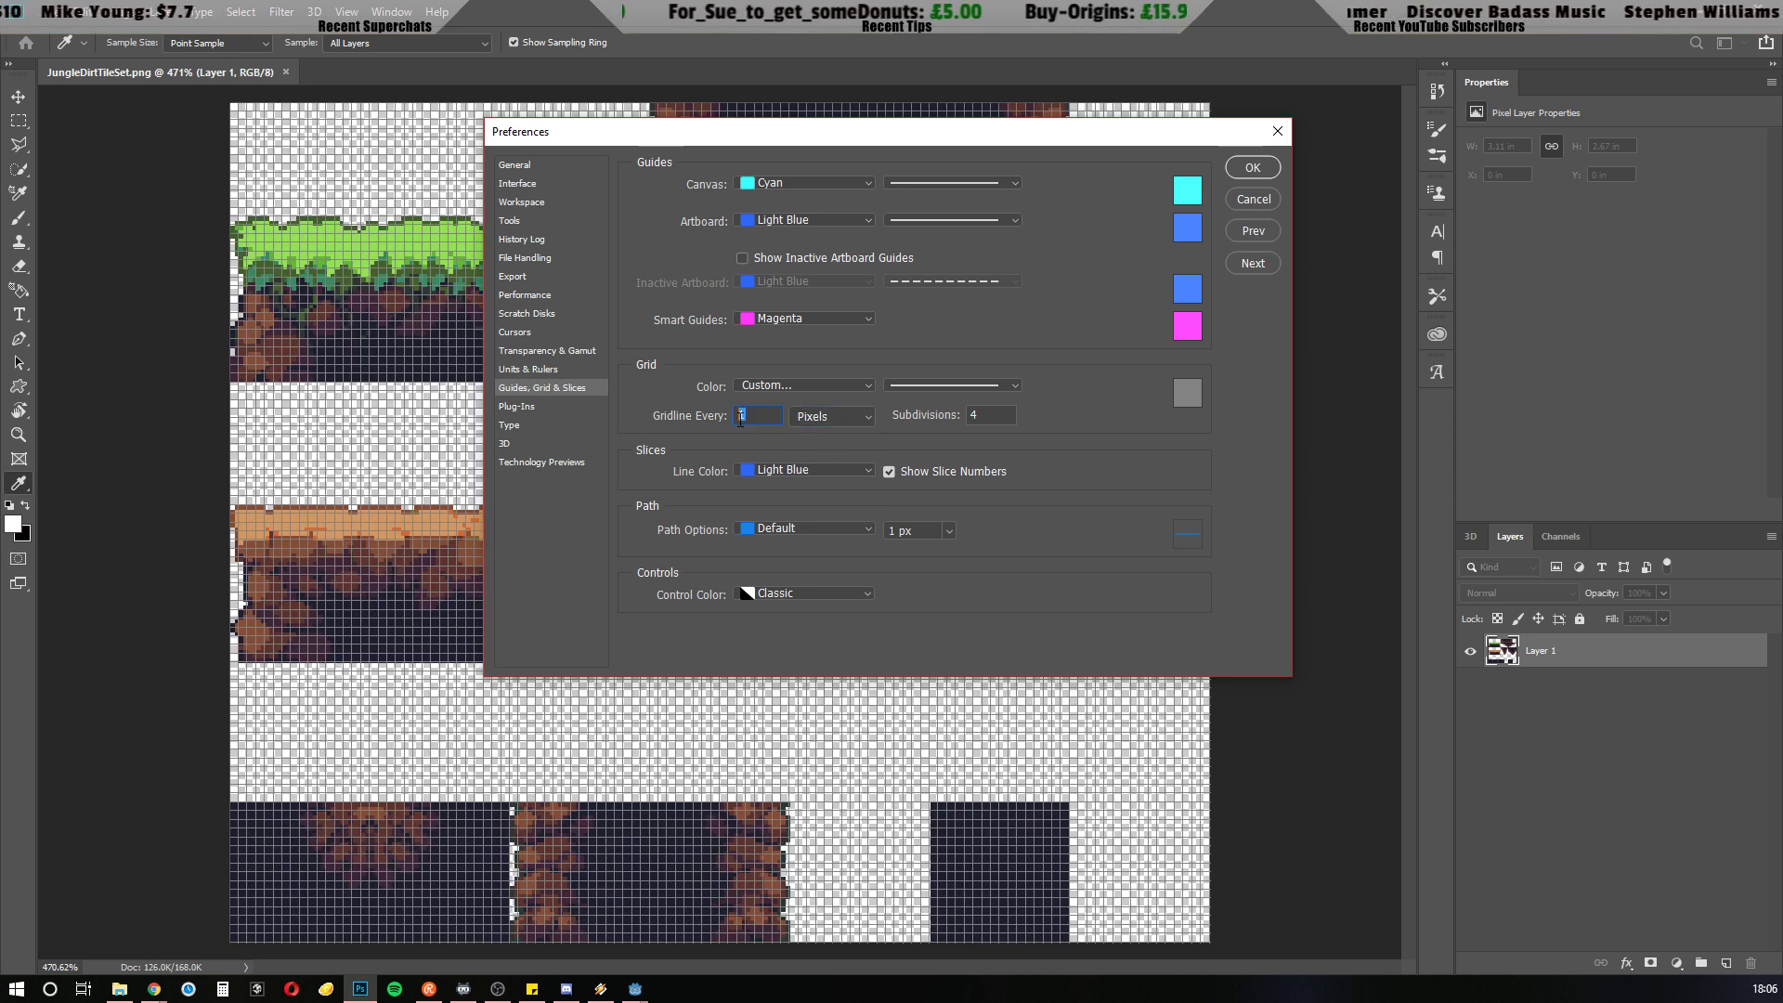
pyautogui.write('32')
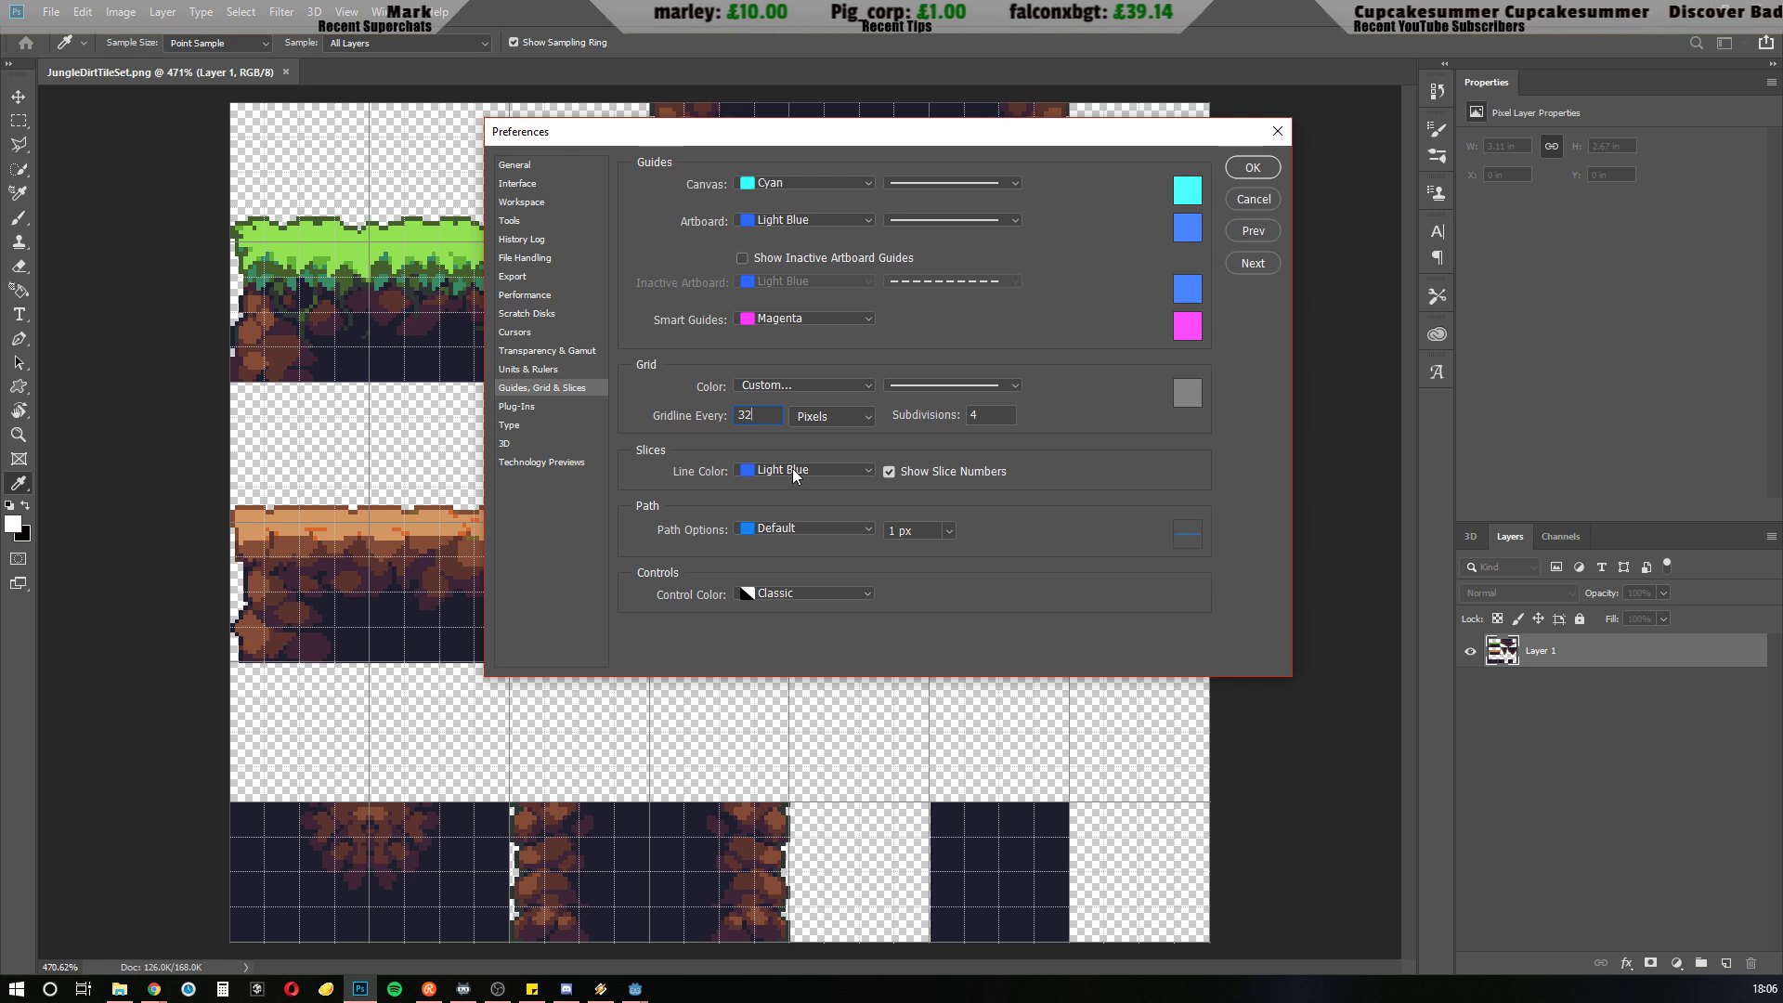
pyautogui.click(1252, 169)
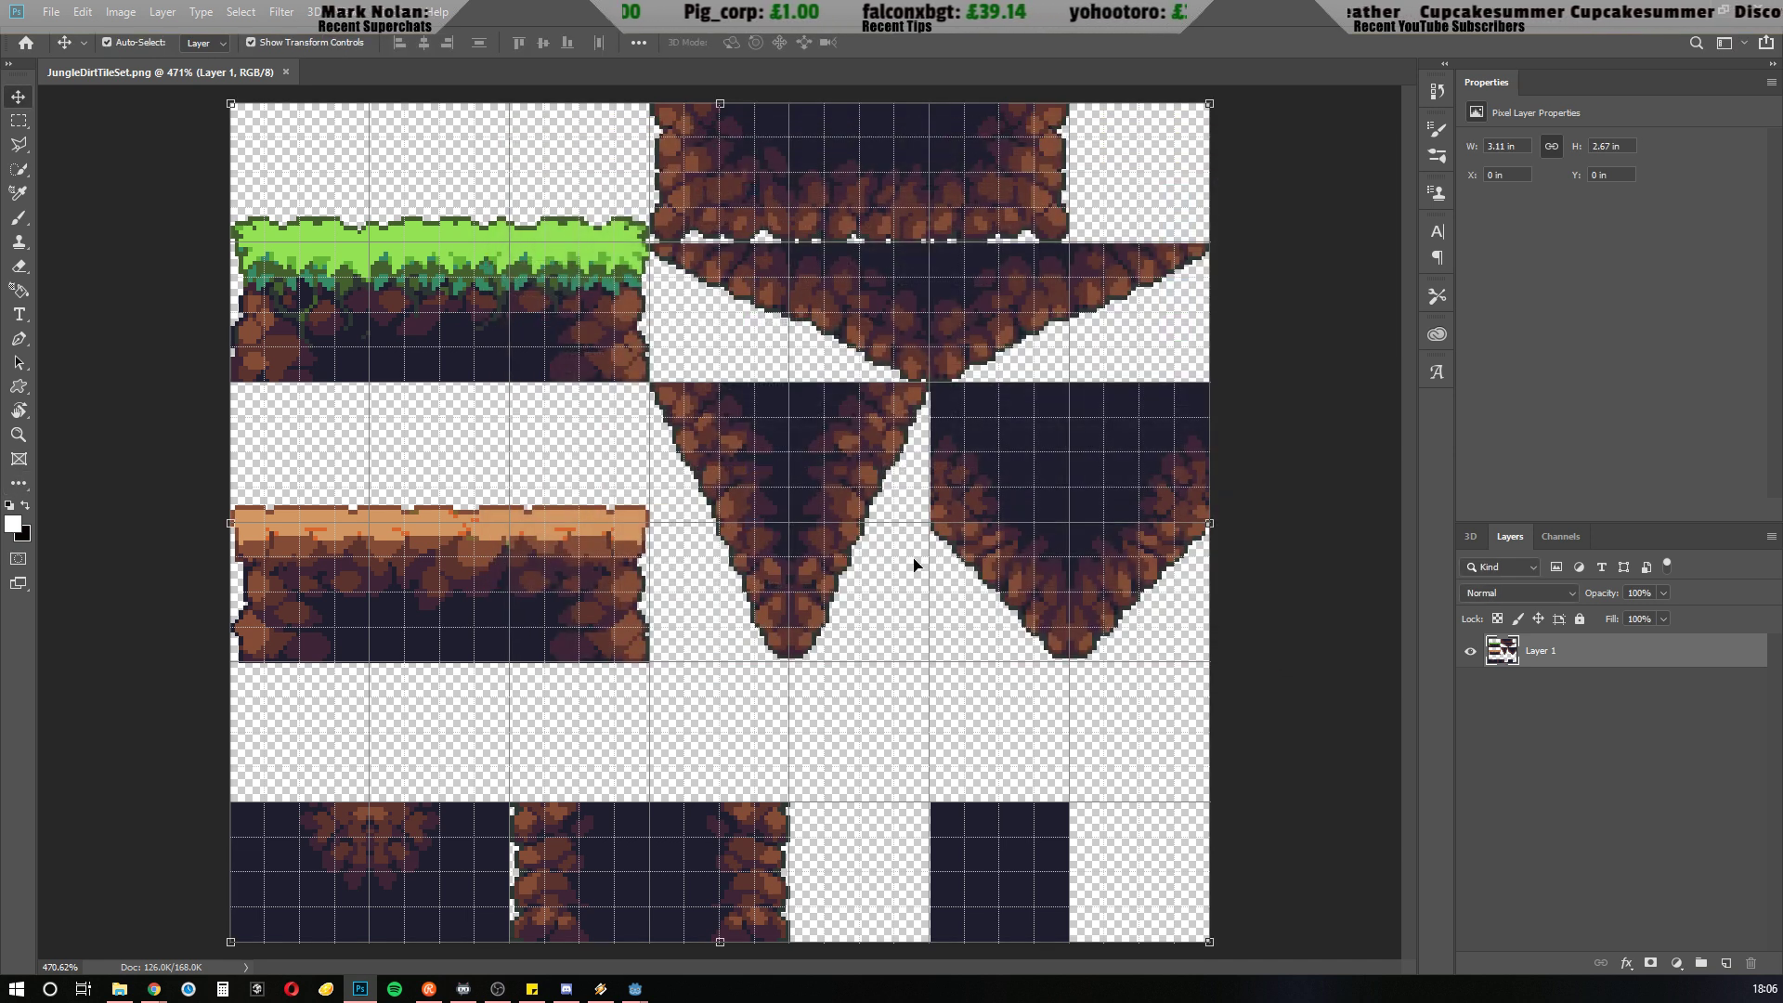
# Save the tile sheet as a PNG copy named JungleDirtTileSet.png in the project's Tiles folder
pyautogui.press('v')
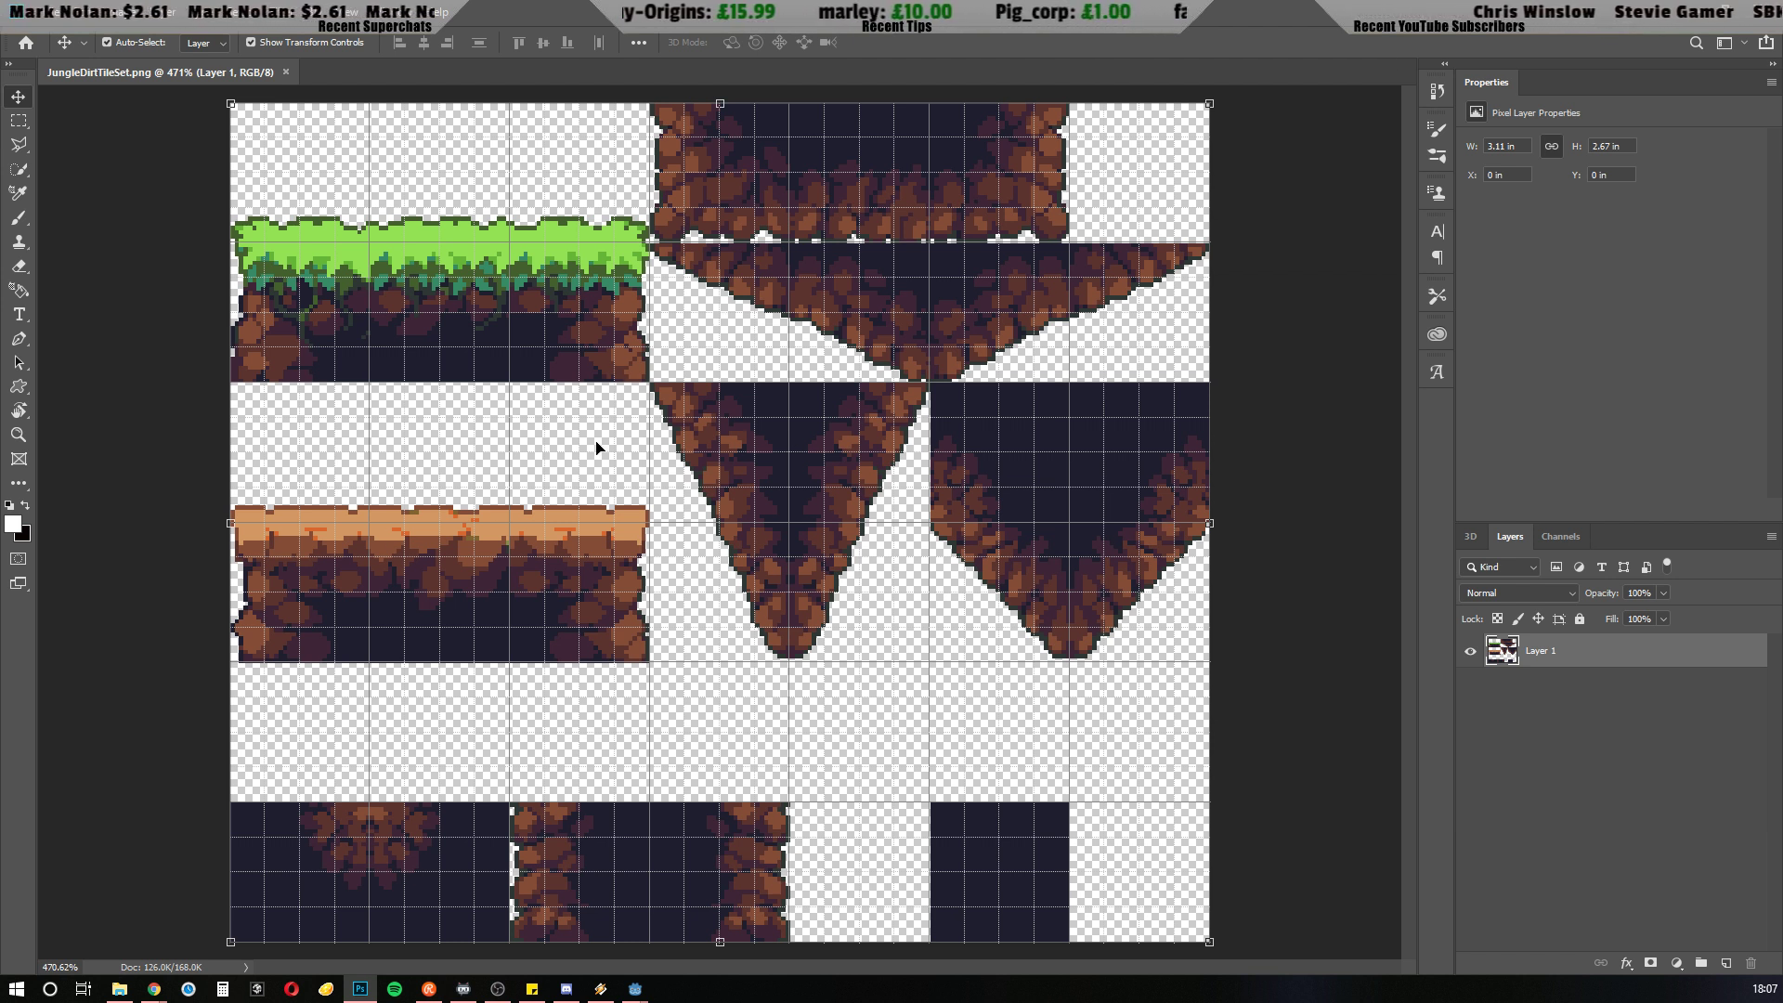
pyautogui.click(50, 13)
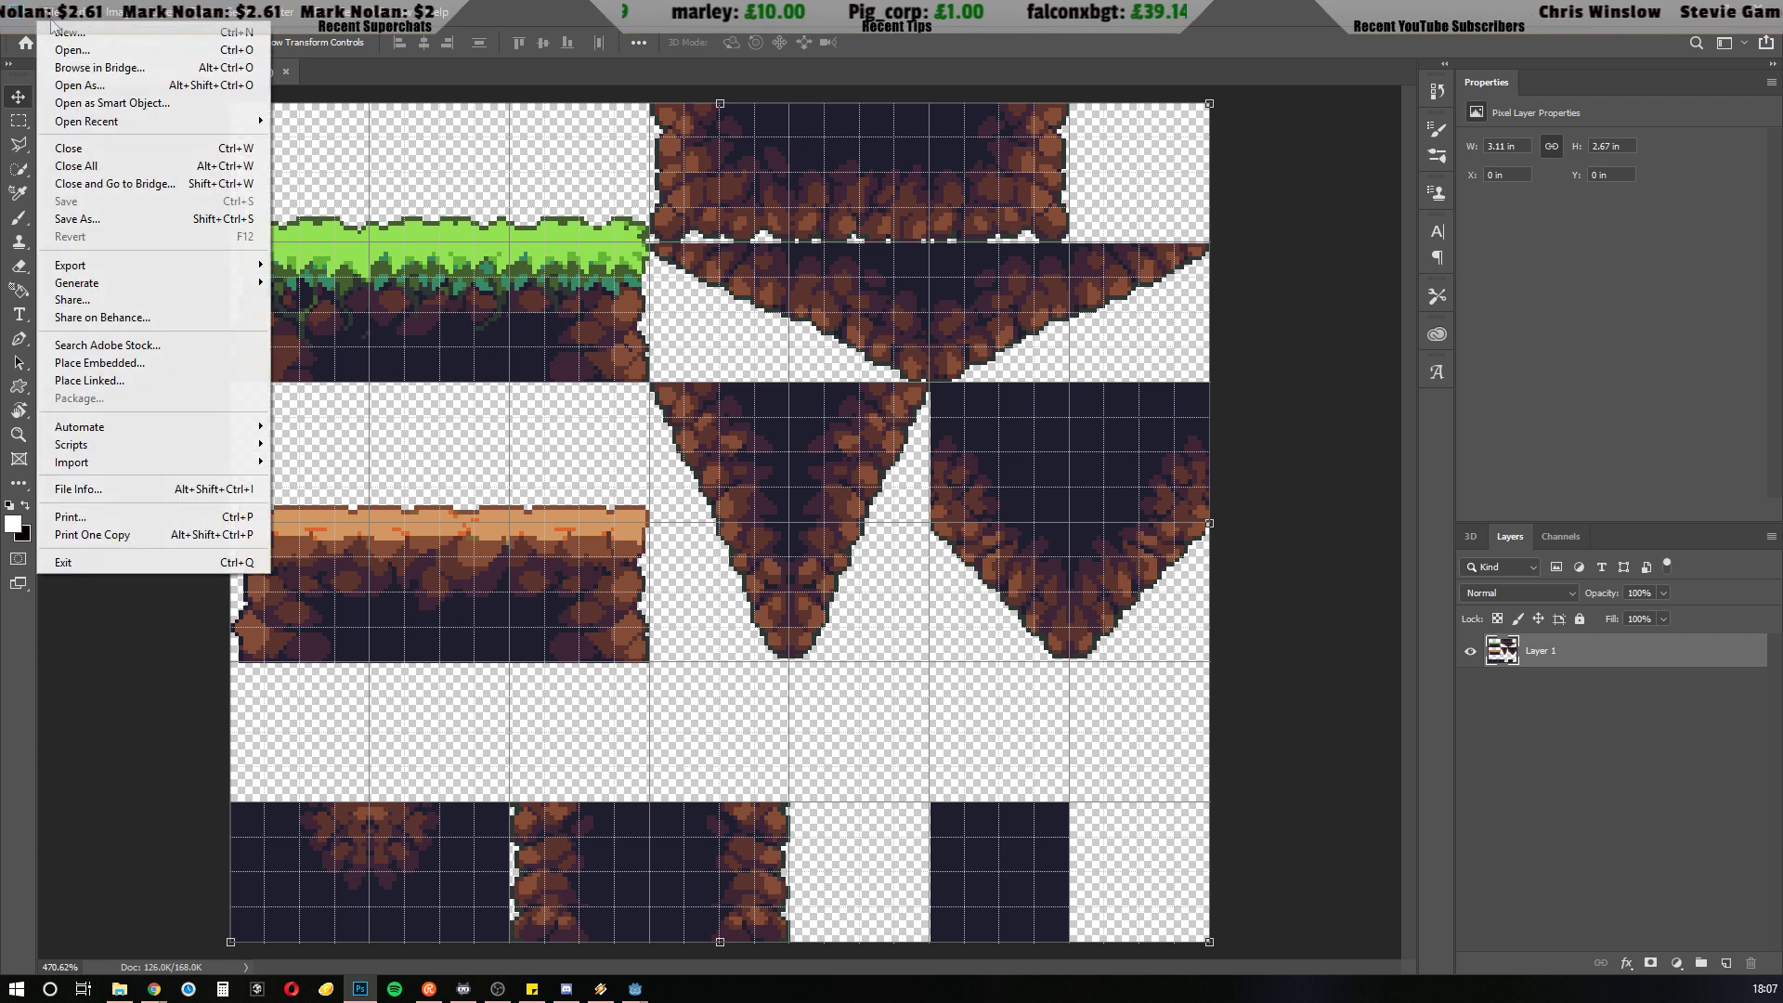
pyautogui.click(88, 220)
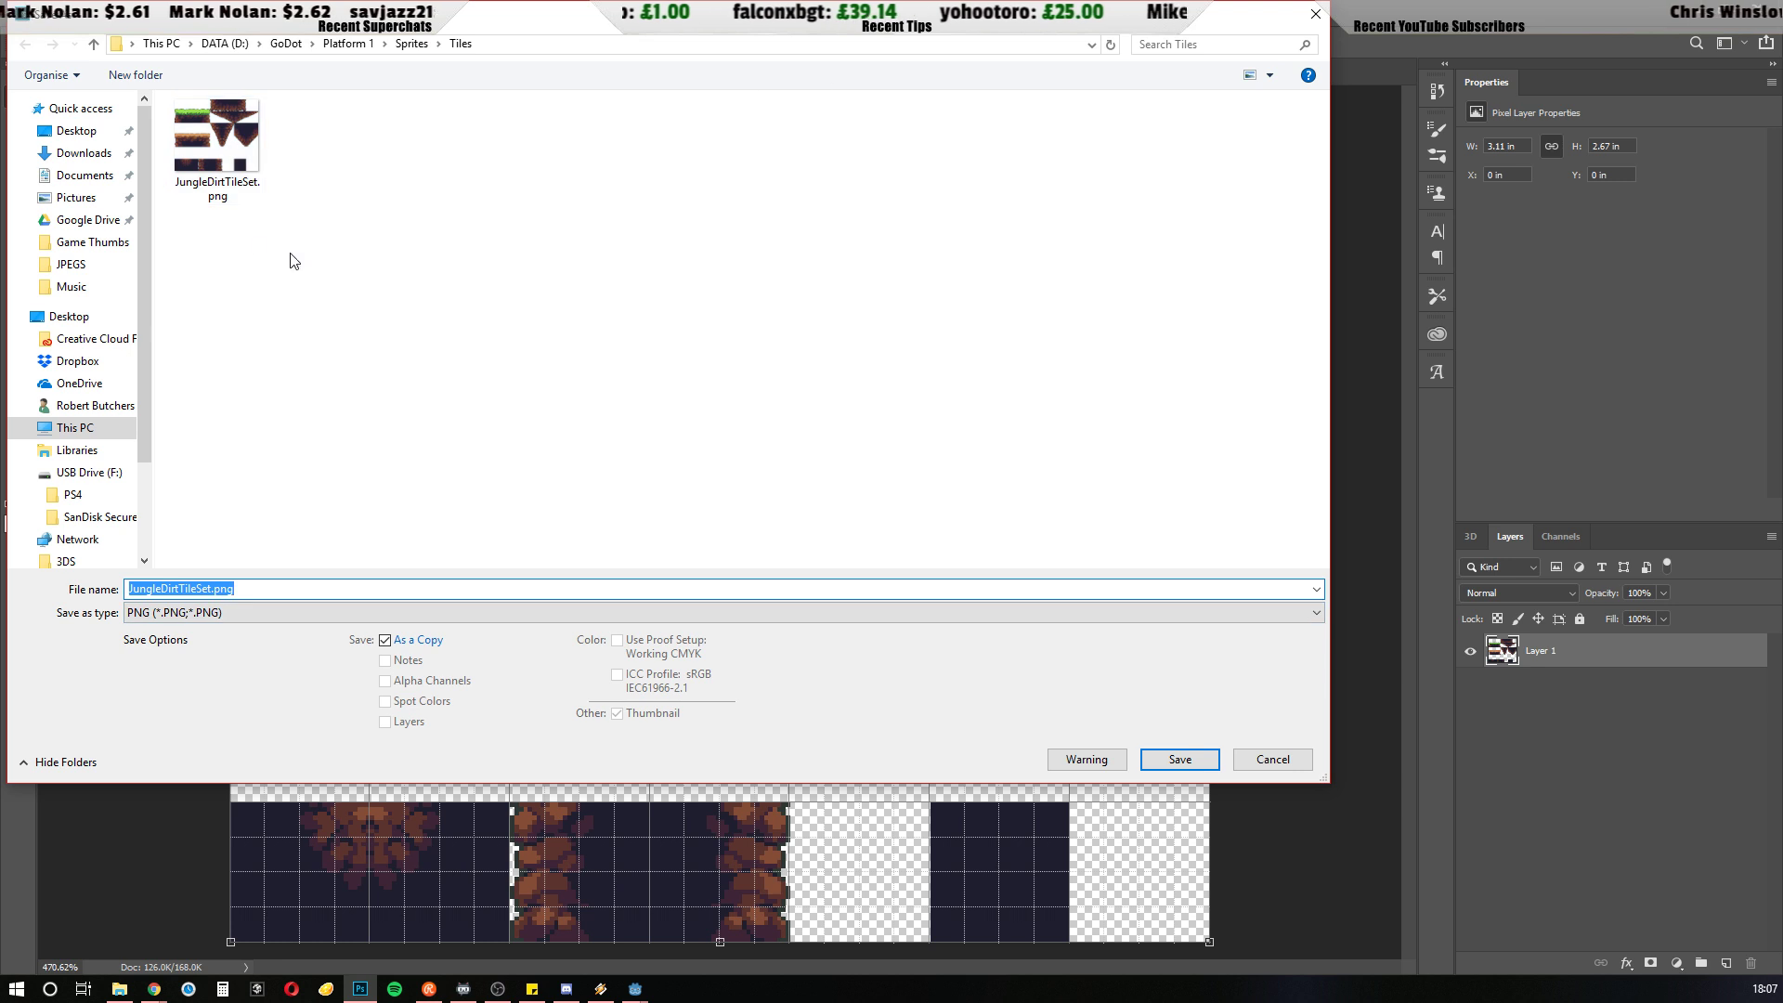
pyautogui.click(1211, 764)
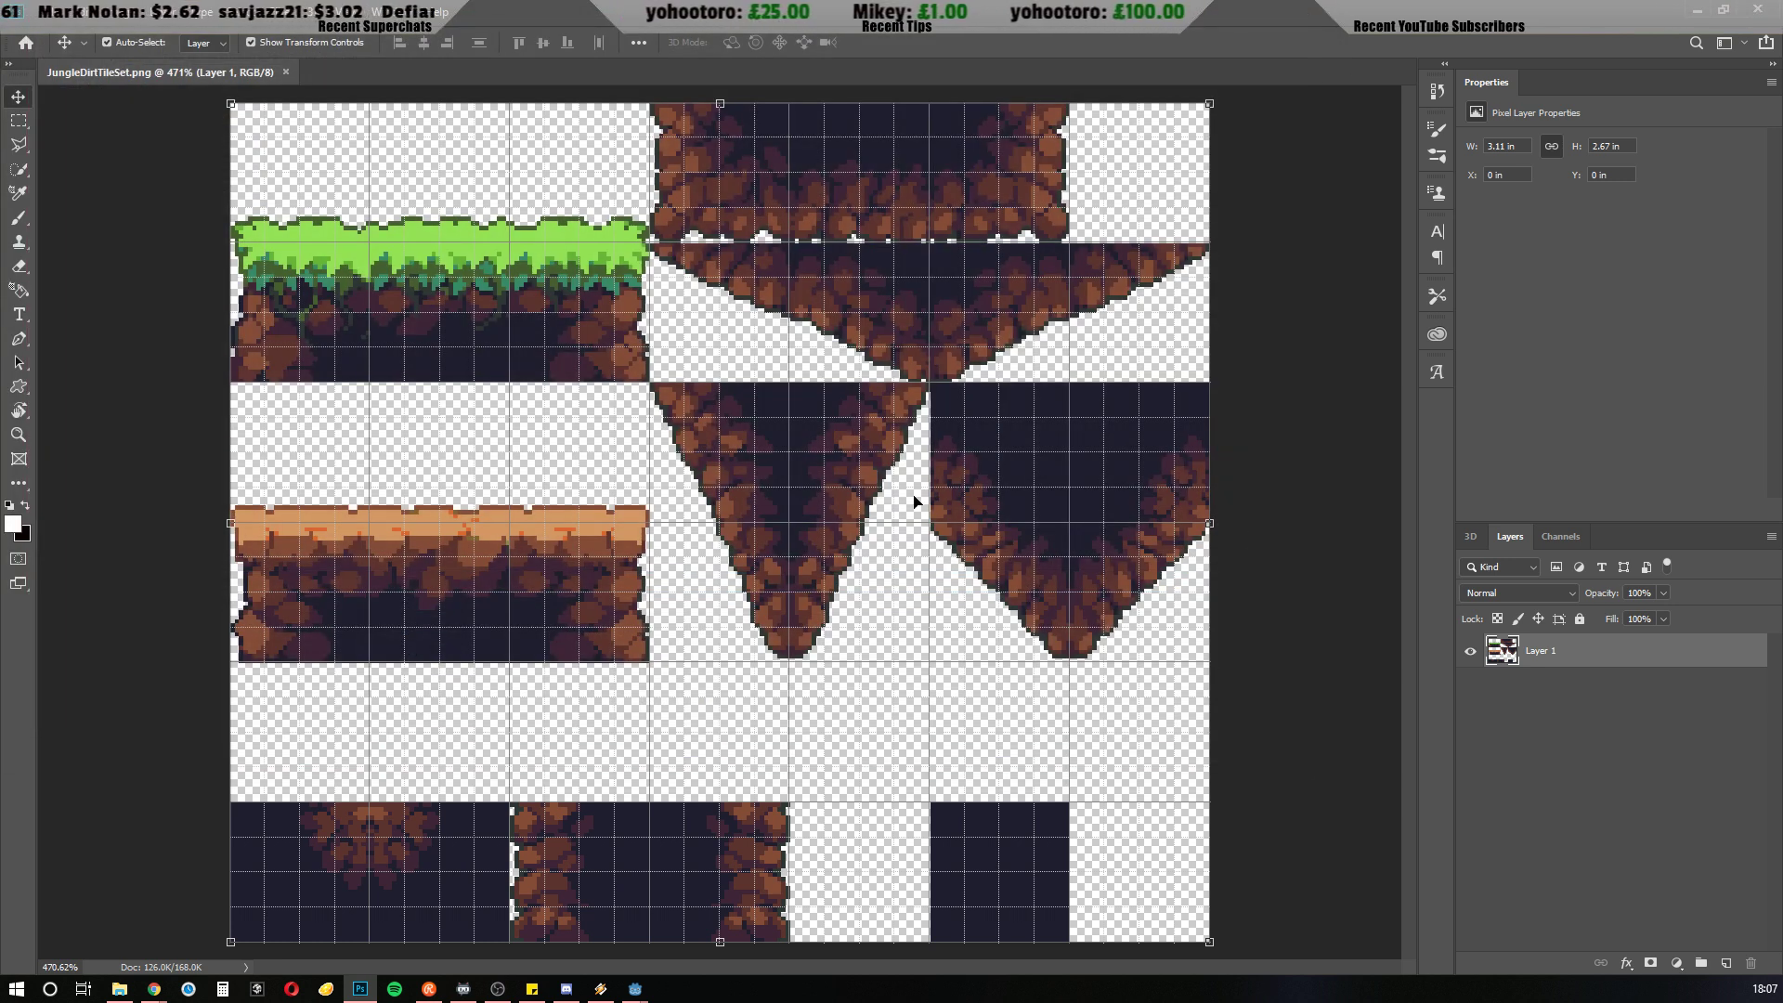
# Switch to Godot and set sprite 8's texture region to the 32 × 32 bottom-right dirt corner tile on the sheet
pyautogui.hotkey('alt', 'Tab')
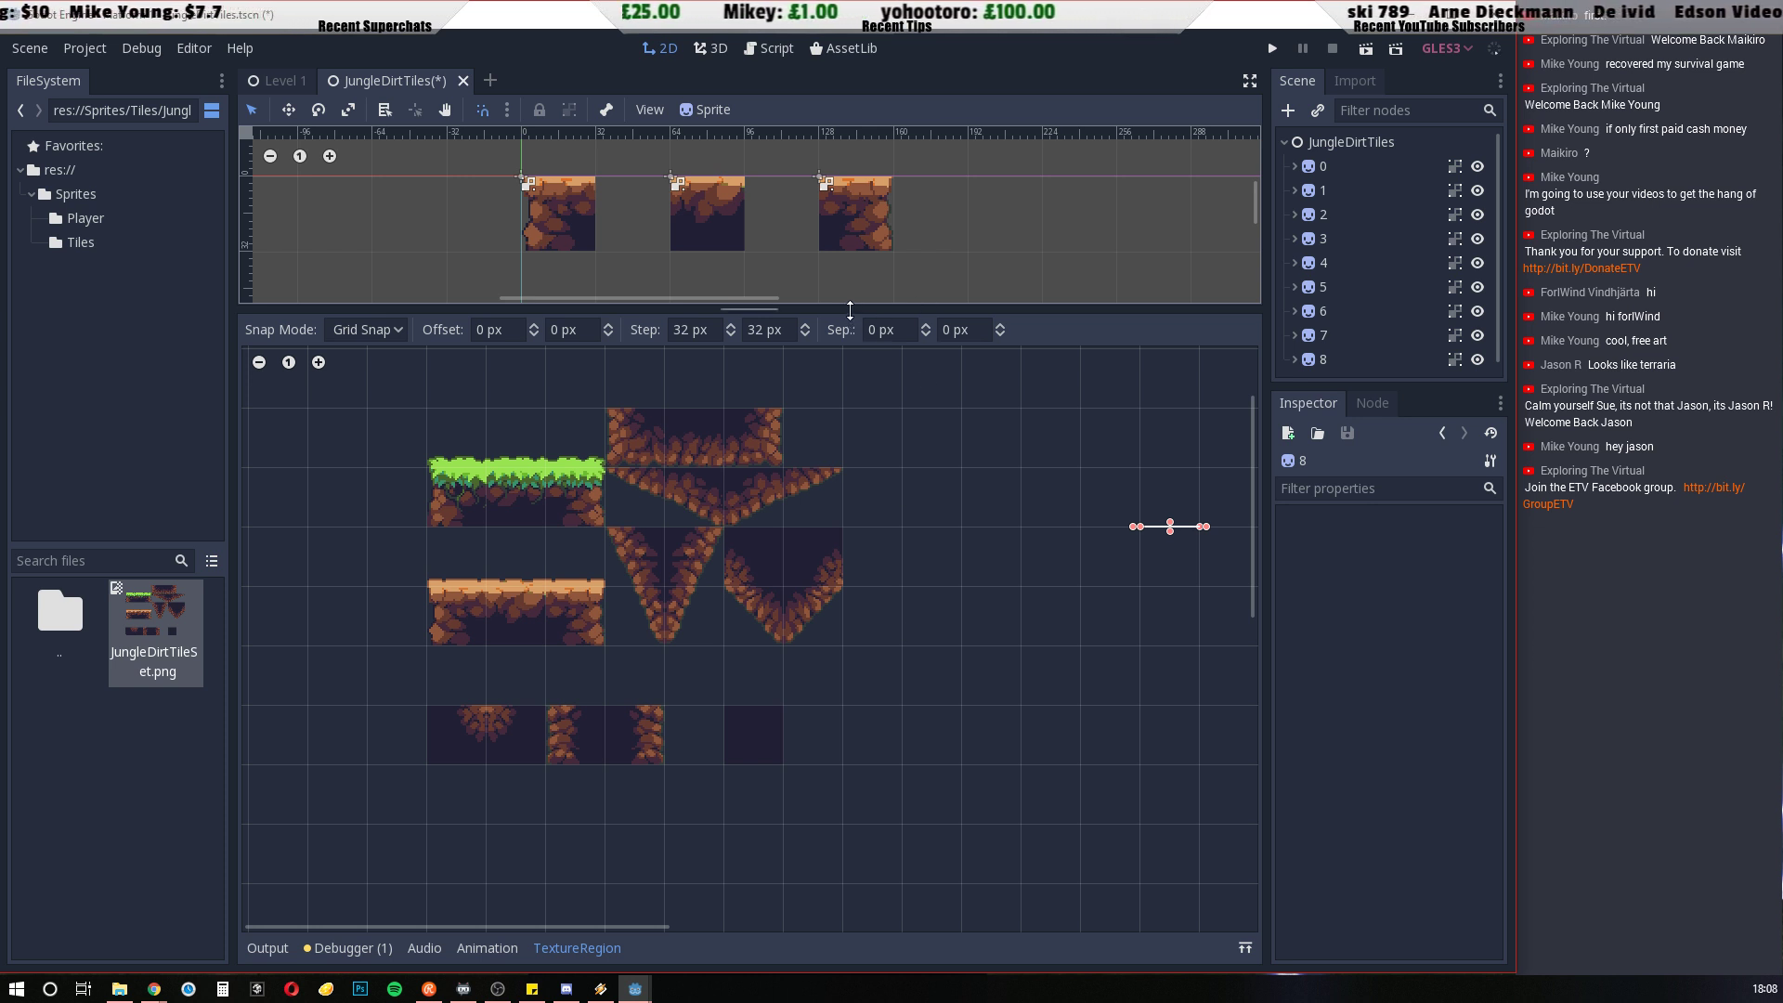
pyautogui.moveTo(851, 308); pyautogui.dragTo(836, 714)
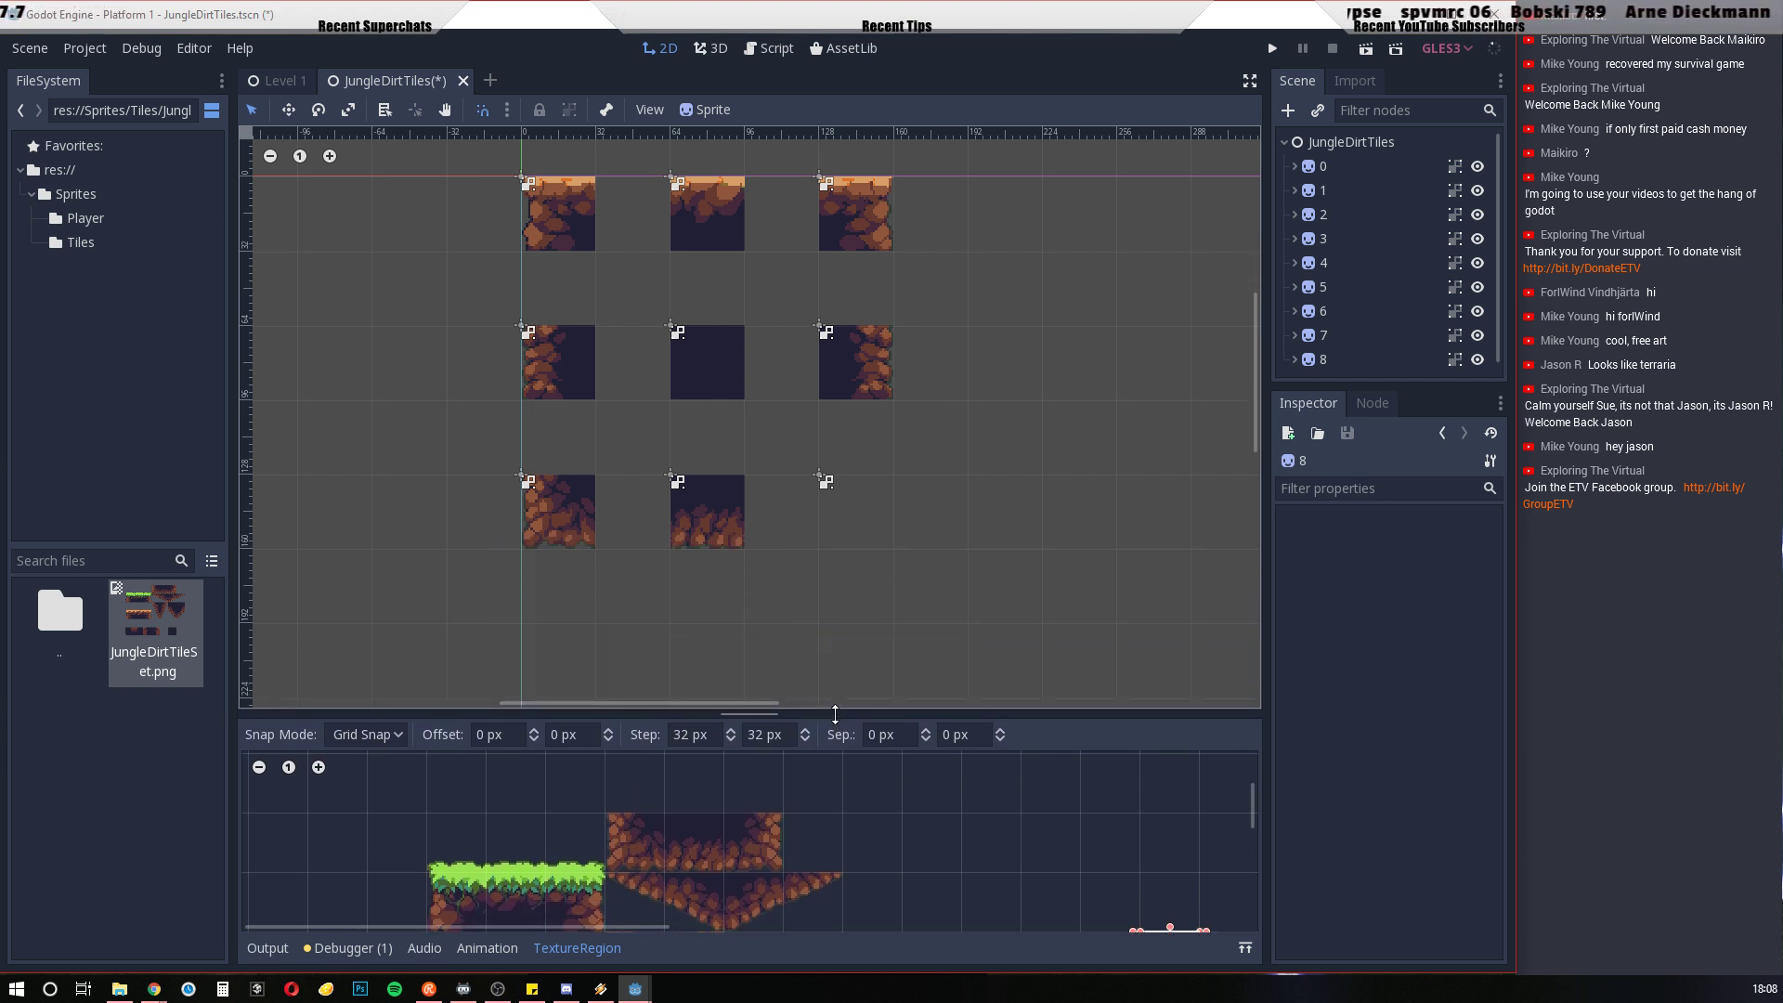
pyautogui.click(1328, 360)
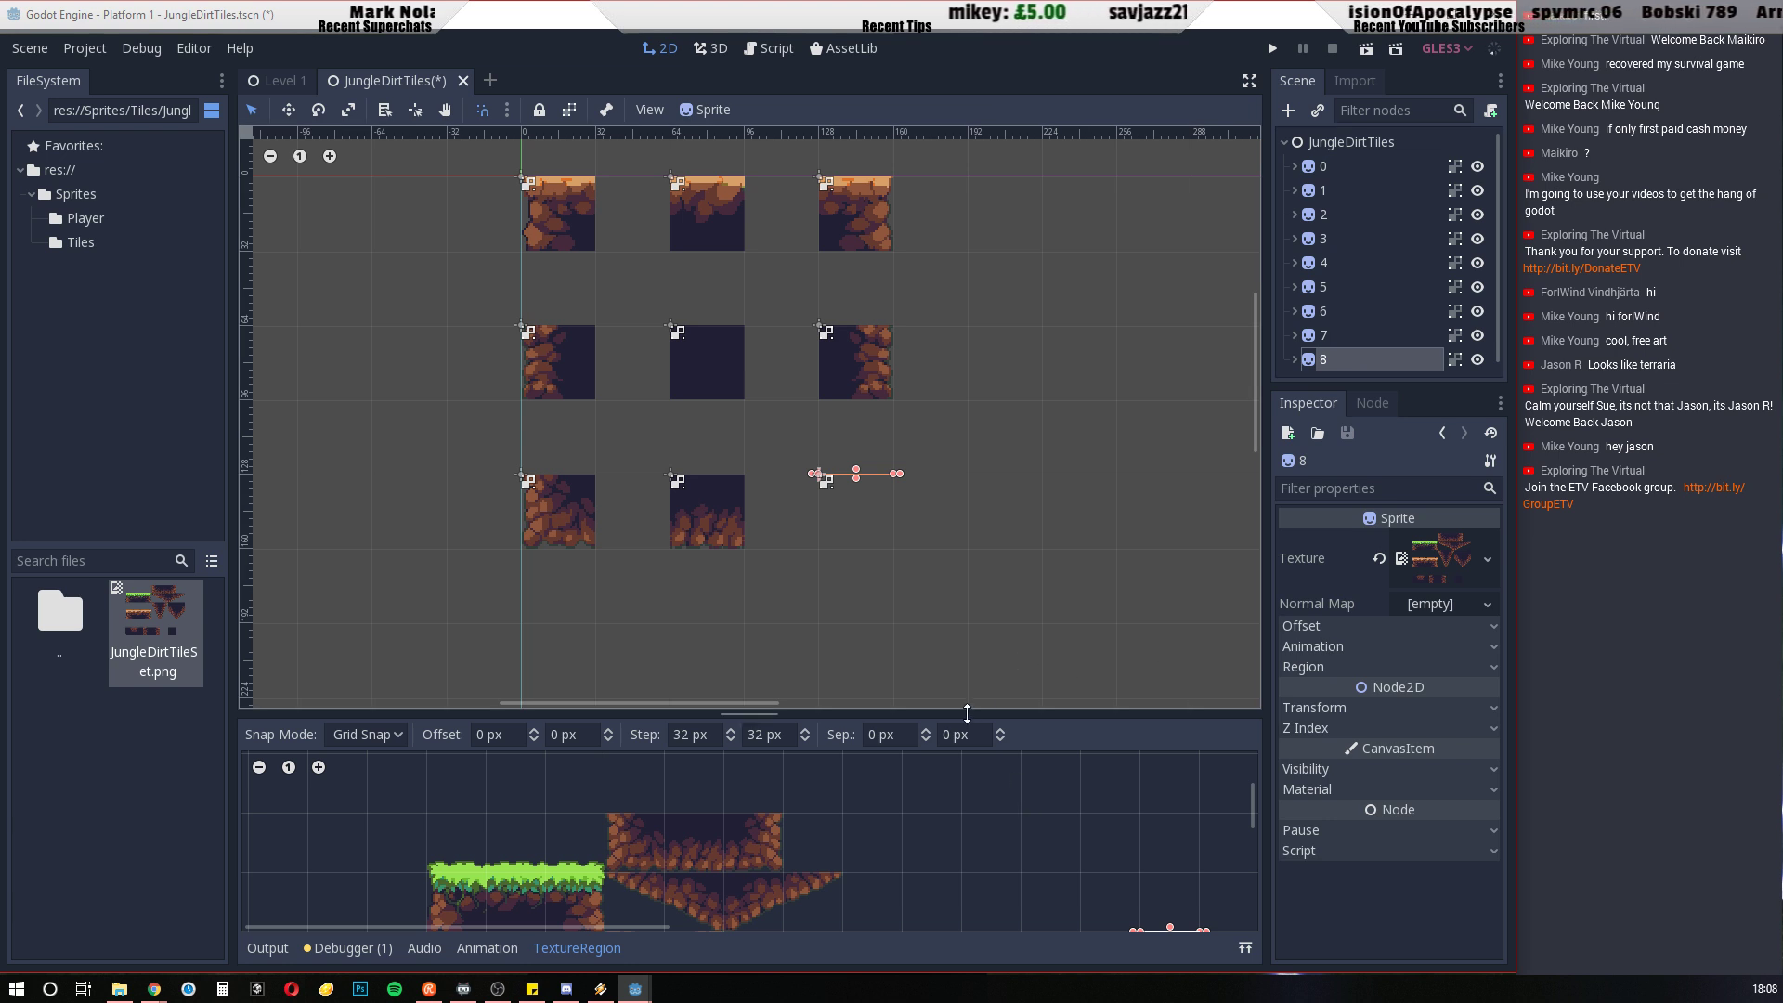
pyautogui.moveTo(968, 714); pyautogui.dragTo(990, 606)
pyautogui.scroll(-2, 989, 787)
pyautogui.scroll(2, 990, 784)
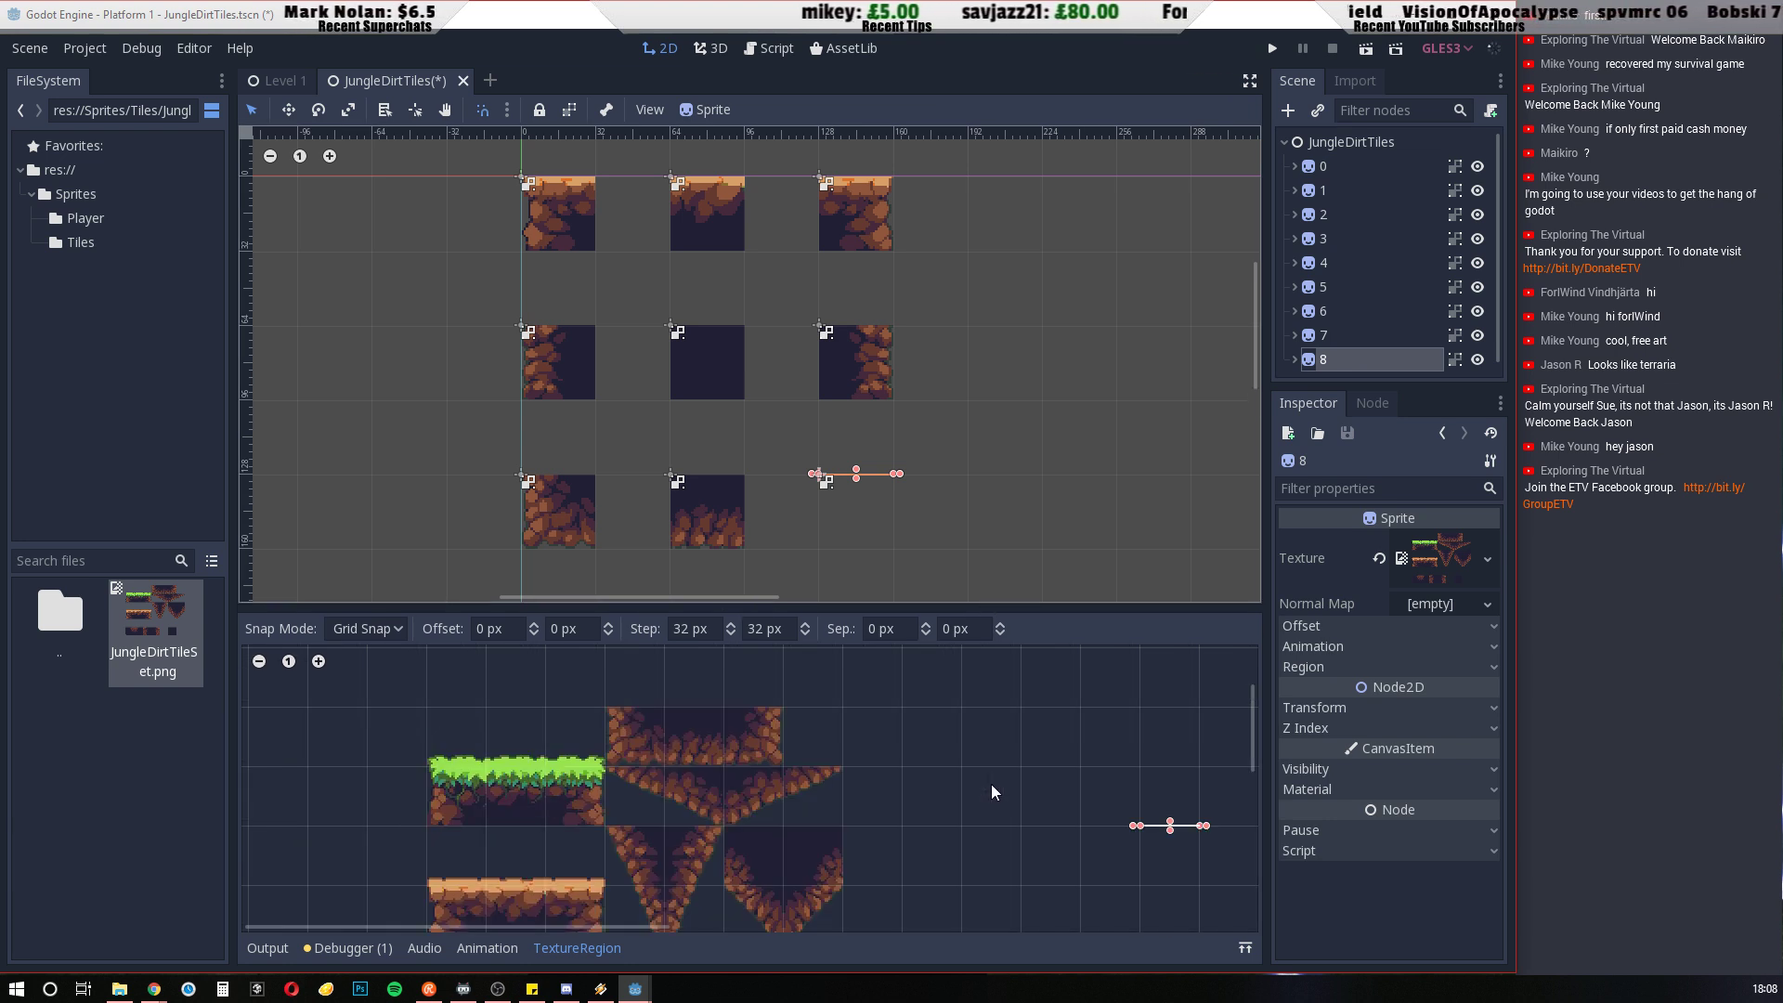
pyautogui.scroll(-1, 990, 784)
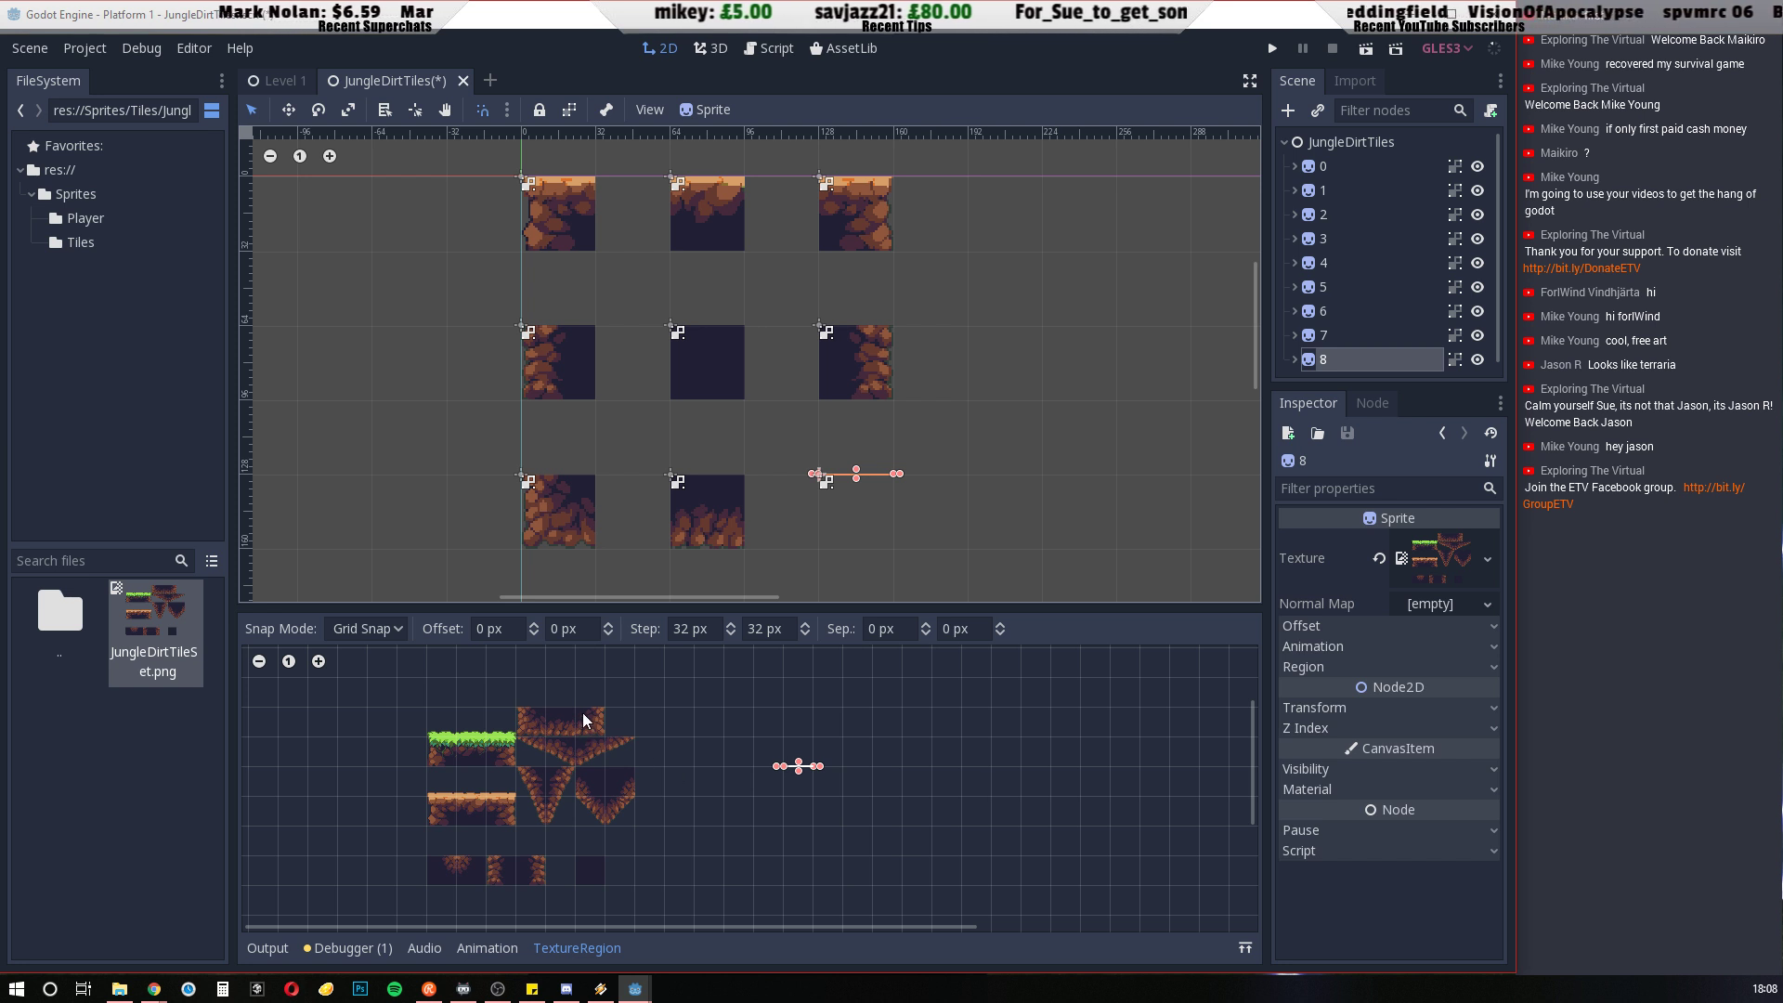
pyautogui.moveTo(581, 710); pyautogui.dragTo(601, 733)
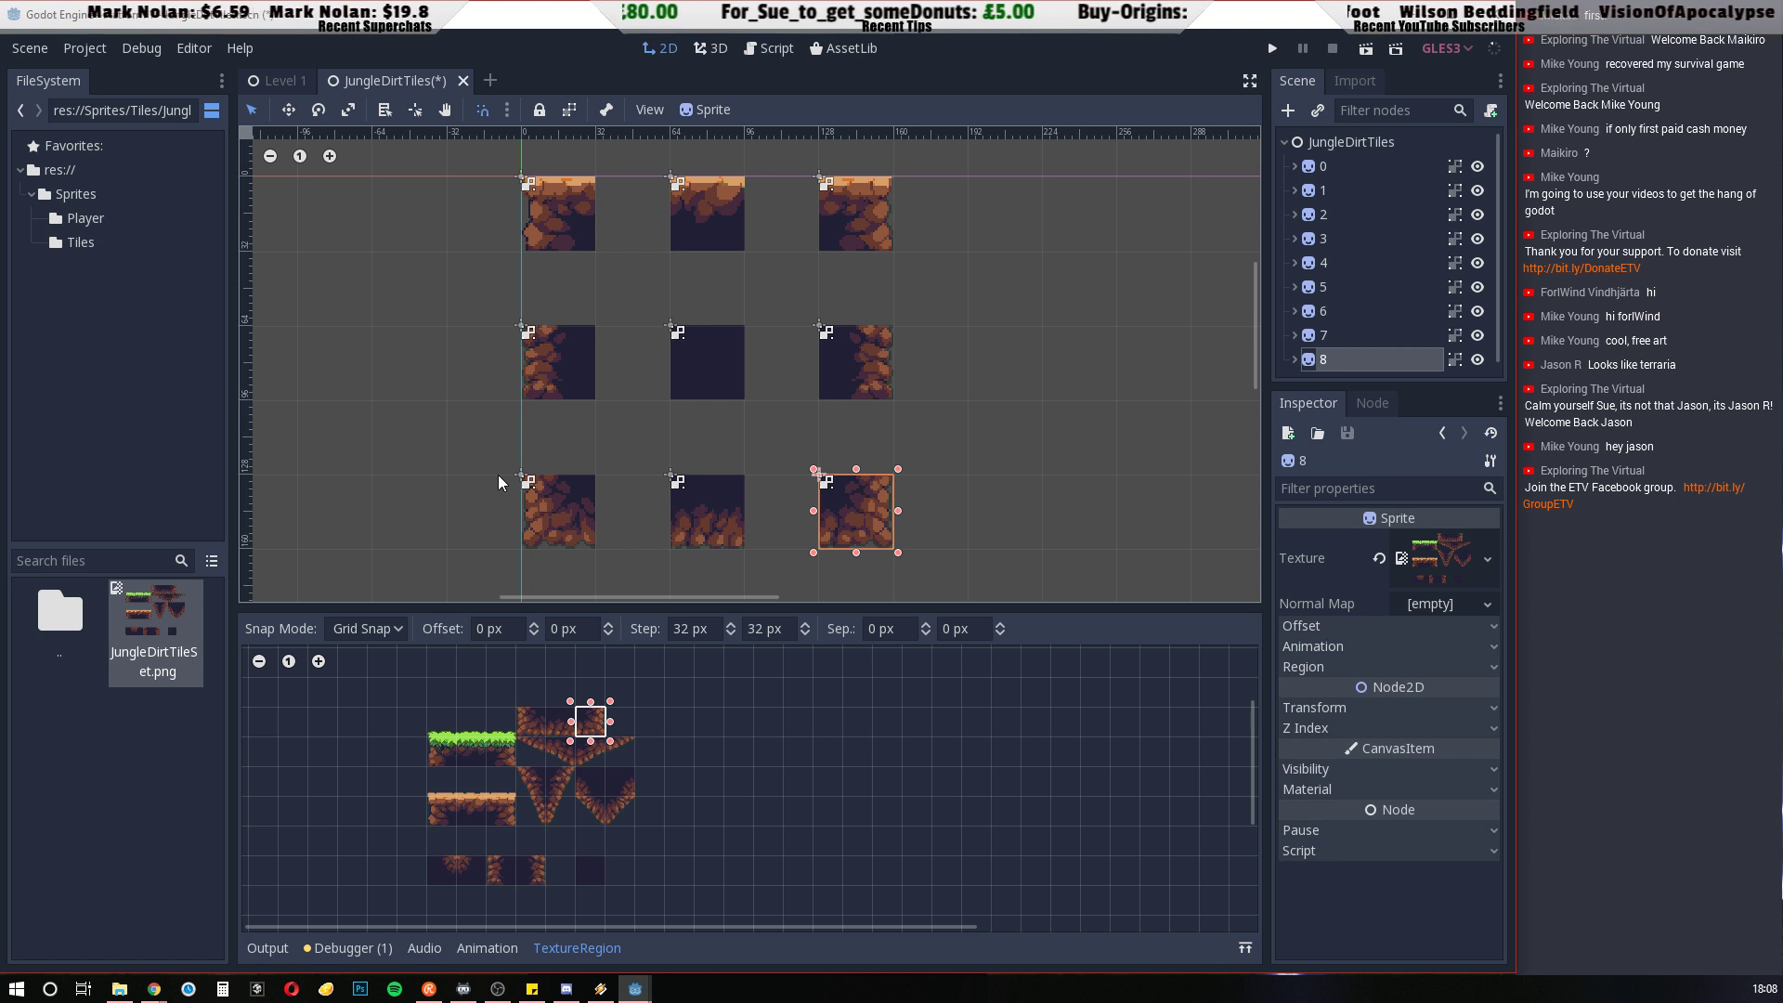
# Save the JungleDirtTiles scene and export it as a TileSet, overwriting JungleDirtTileset.tres in the project root
pyautogui.hotkey('ctrl', 's')
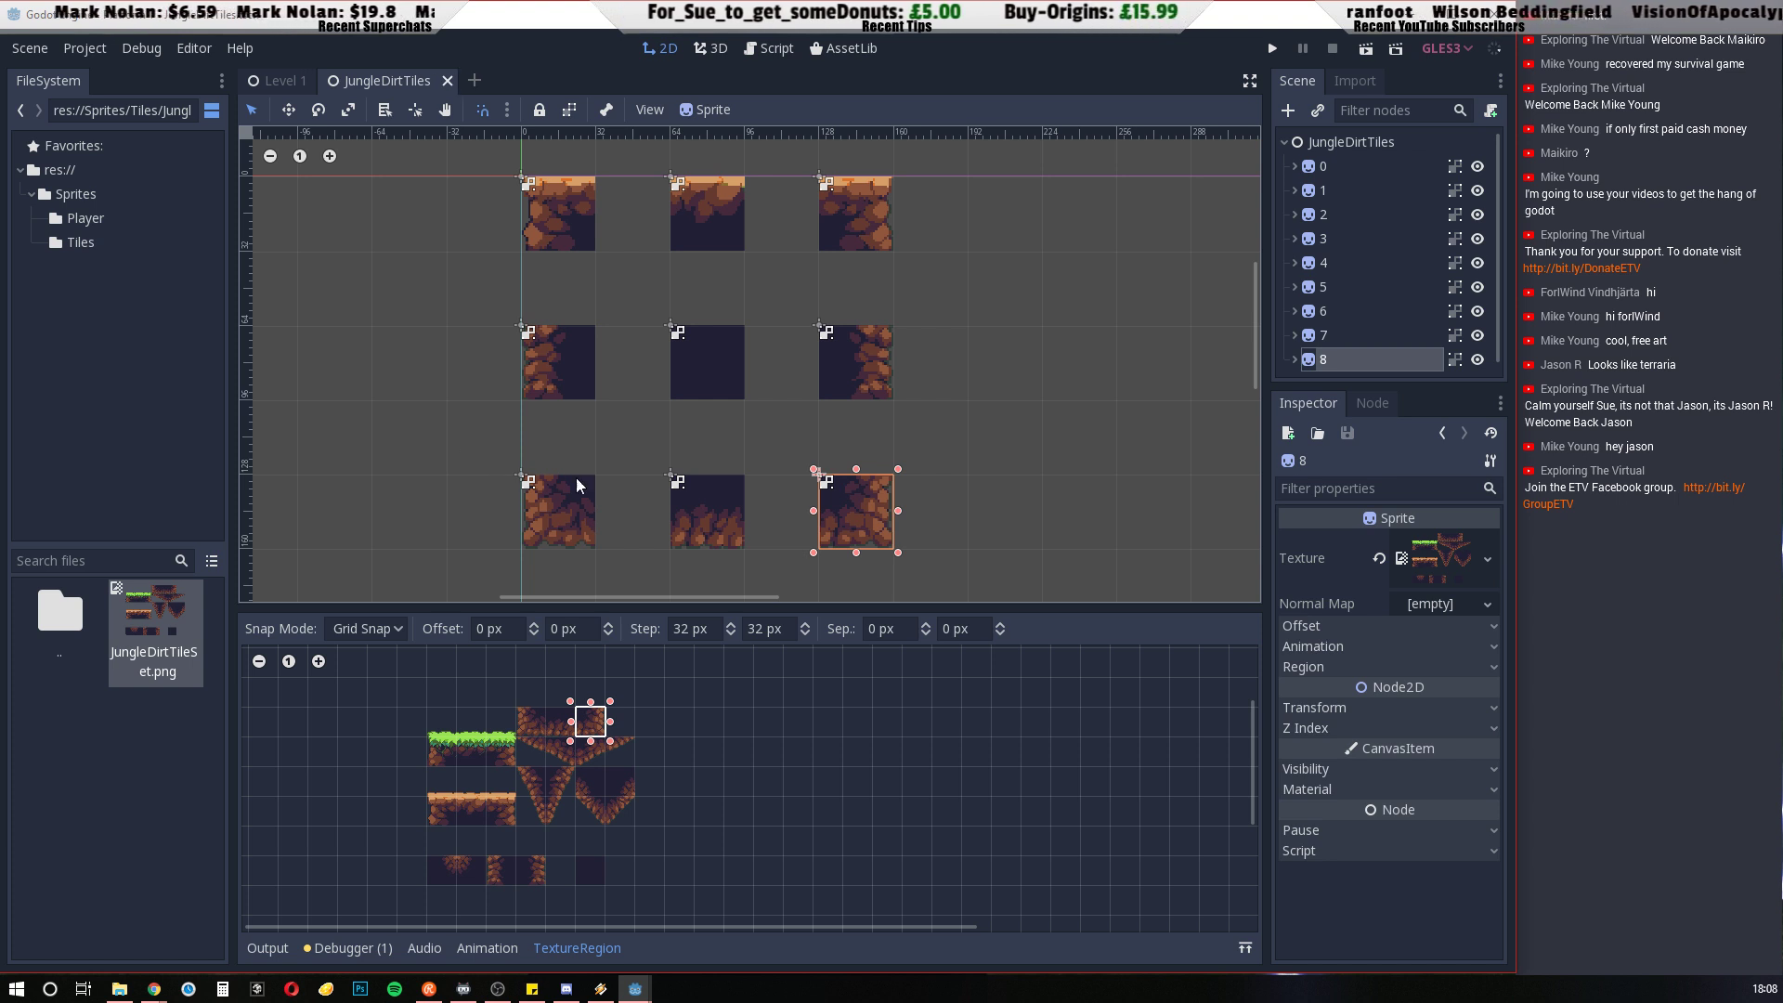
pyautogui.click(26, 51)
pyautogui.moveTo(122, 395)
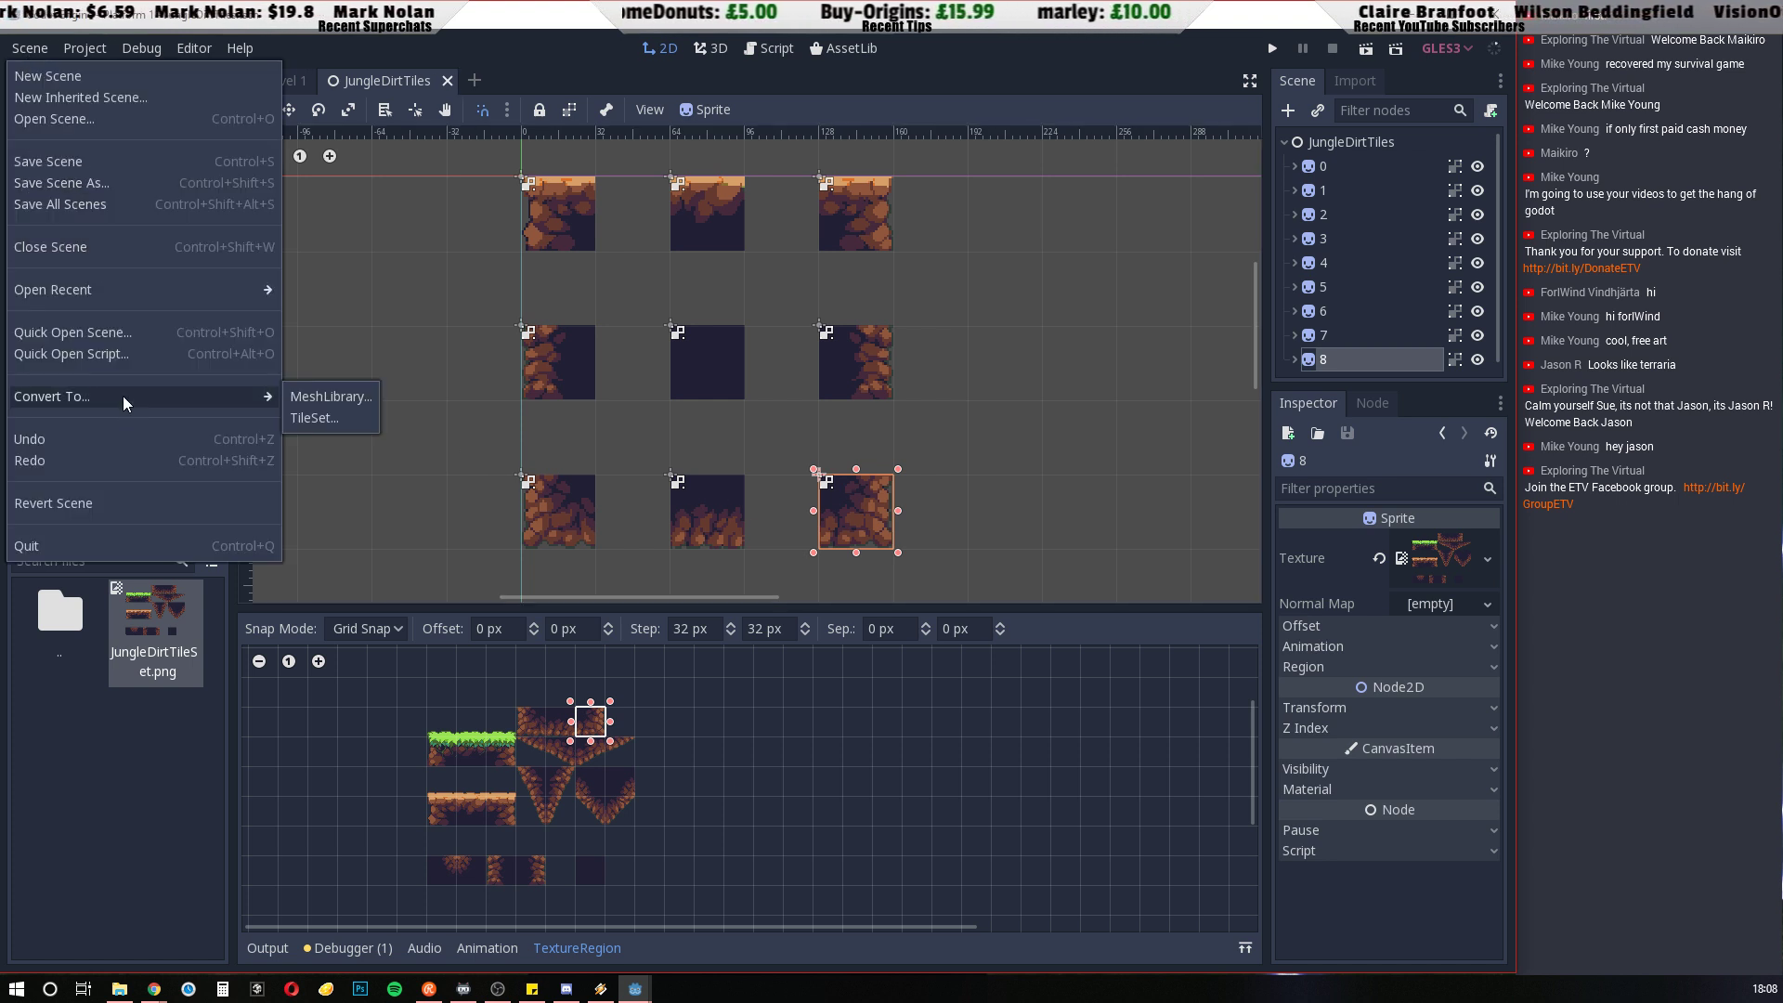
pyautogui.click(307, 417)
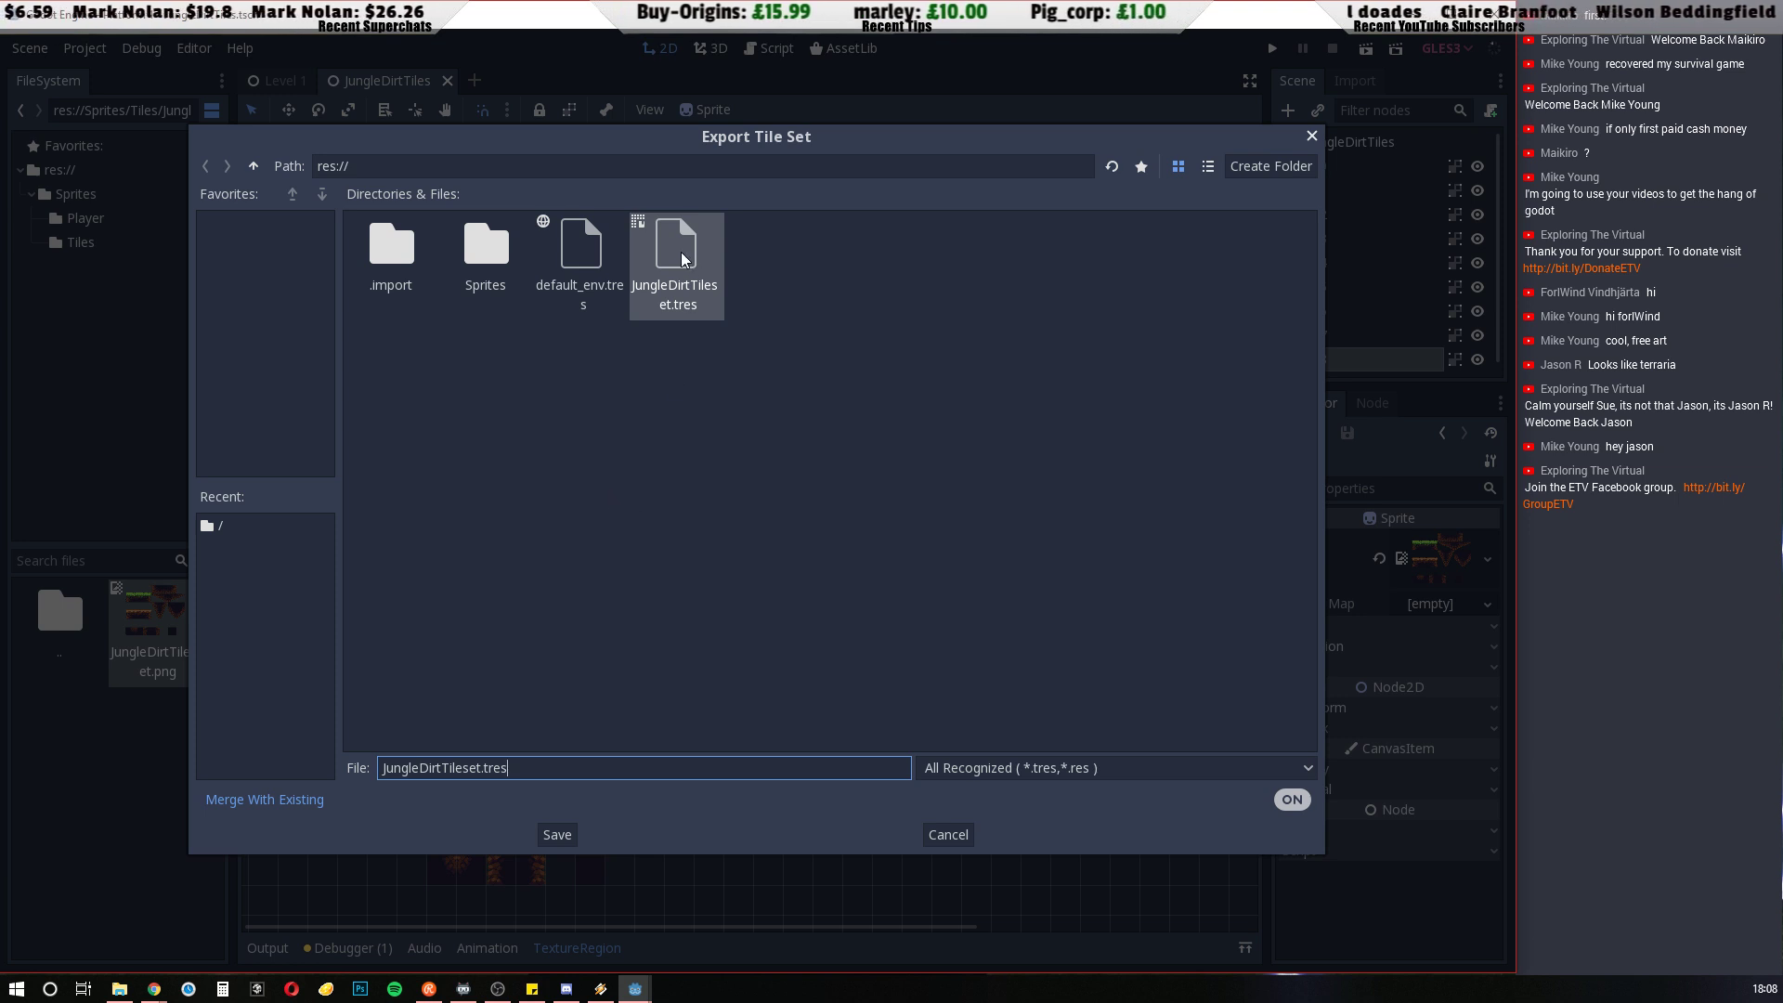
pyautogui.click(561, 834)
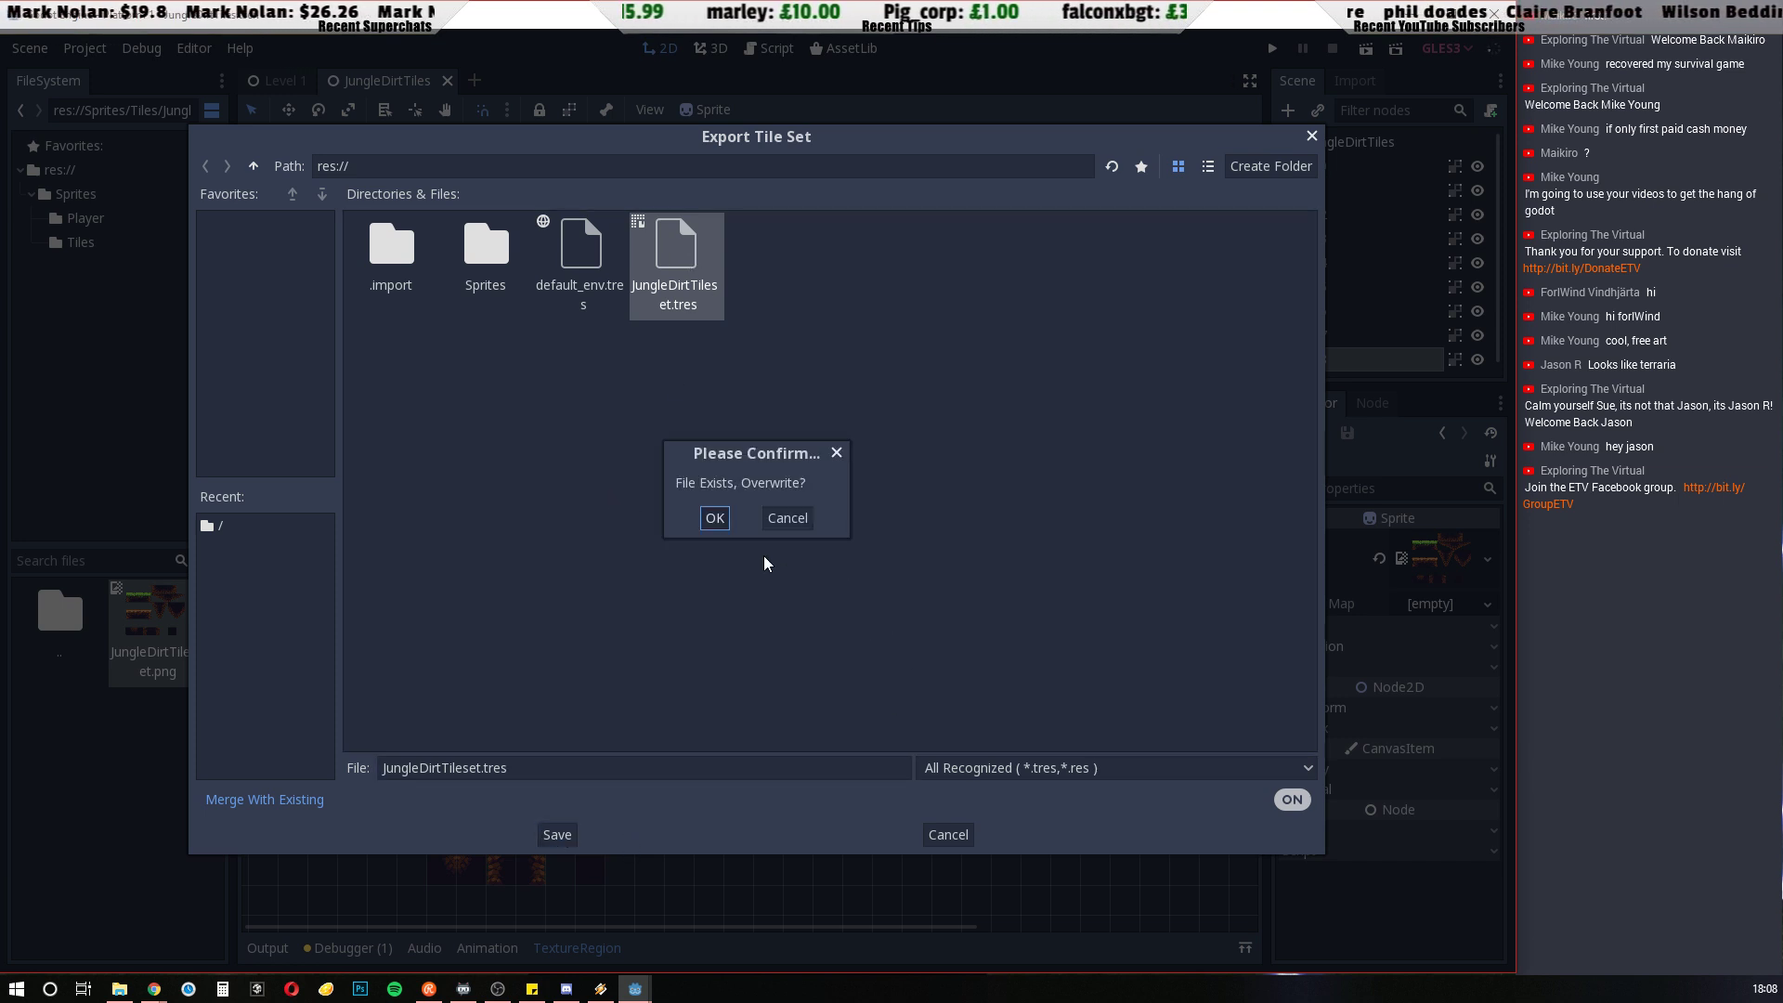
pyautogui.click(712, 518)
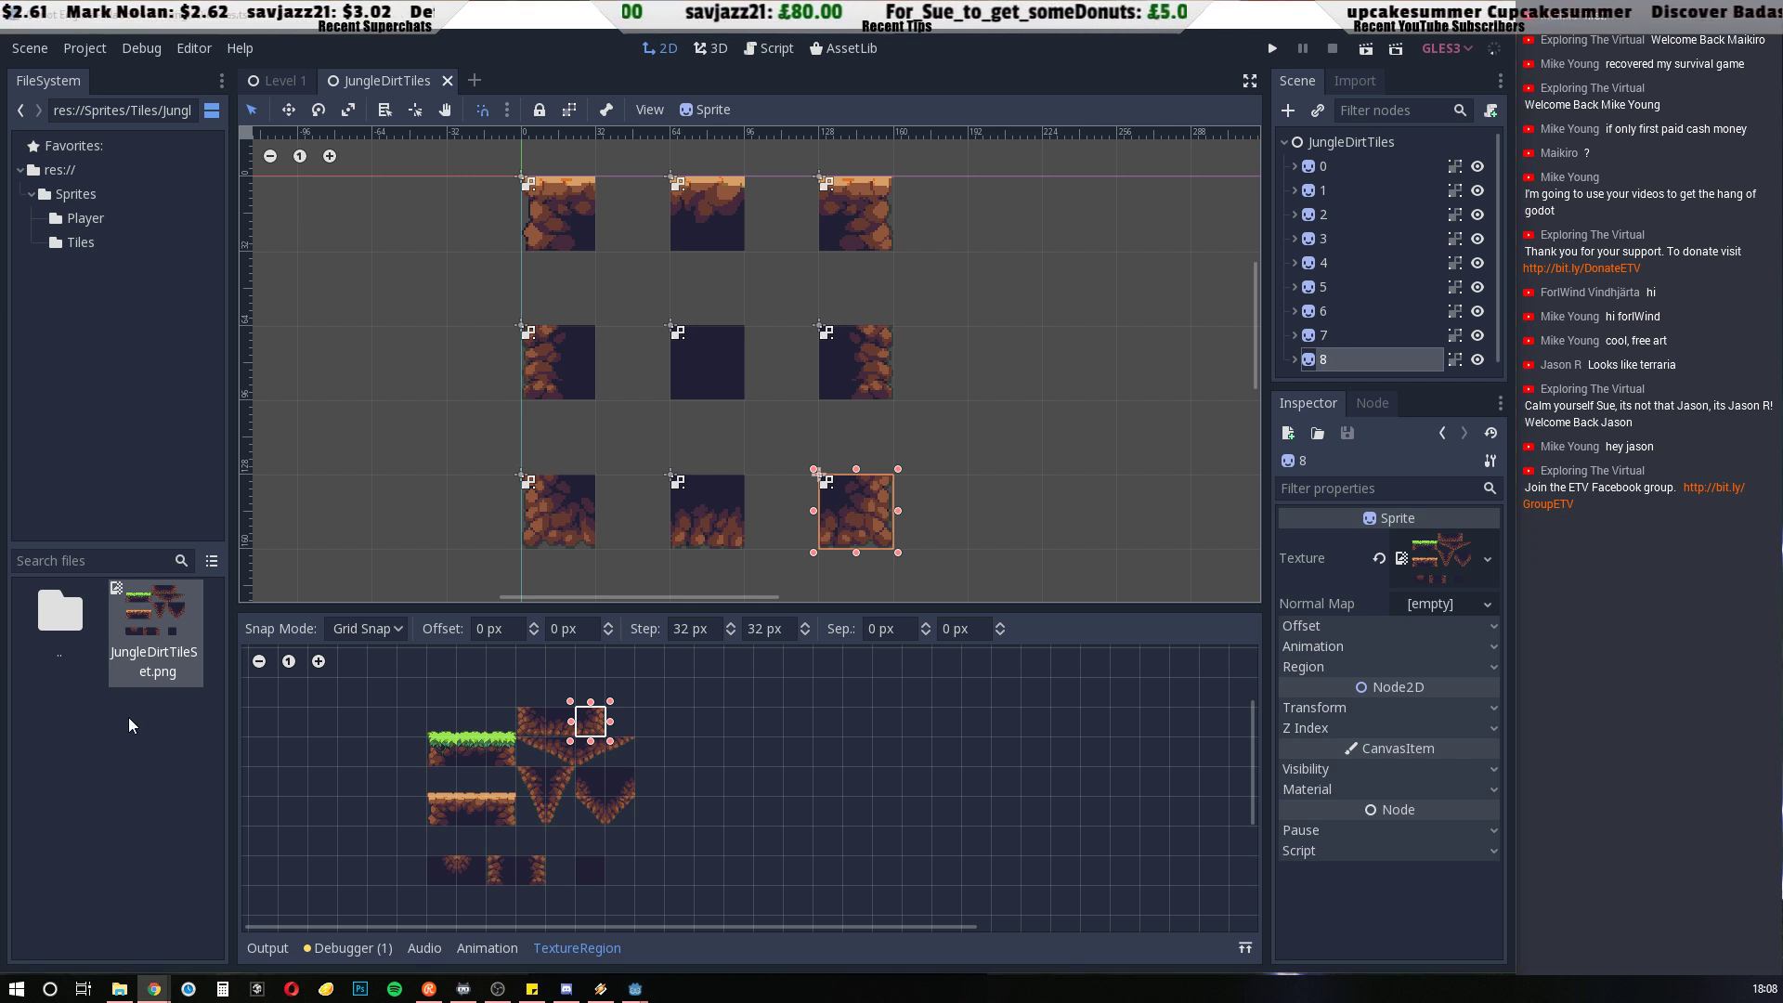
# Close the JungleDirtTiles scene and return to the Level 1 scene
pyautogui.click(558, 948)
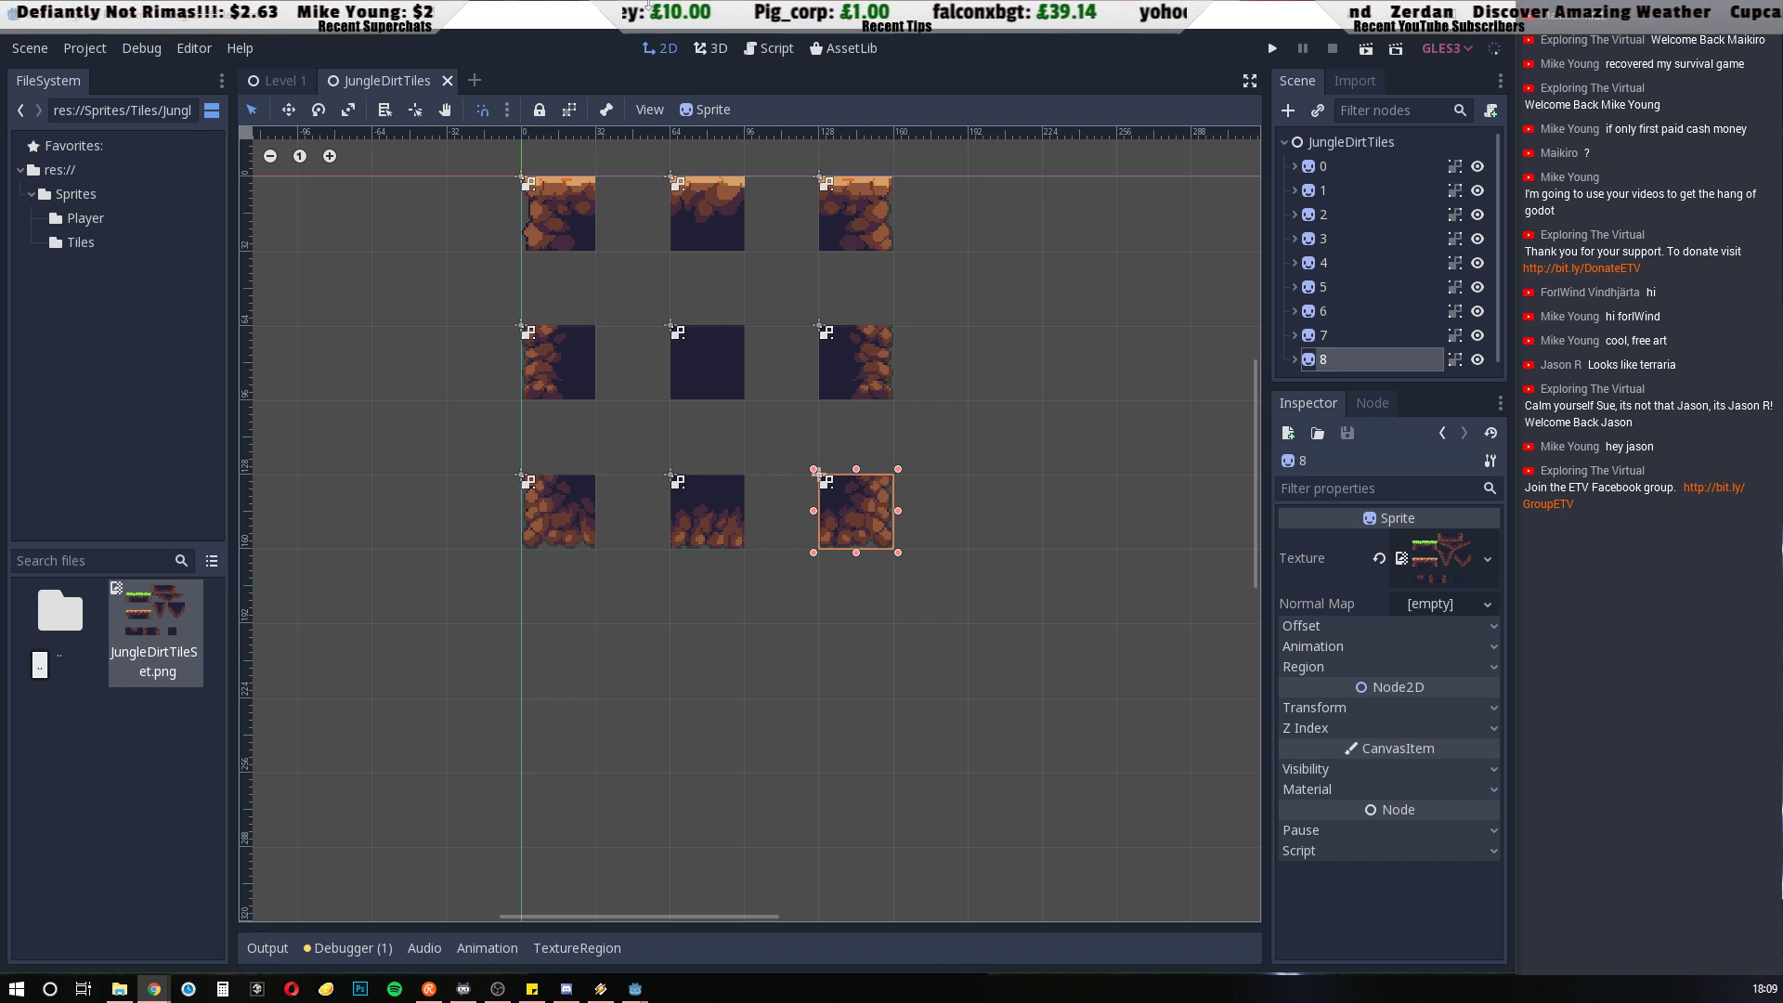
pyautogui.click(279, 80)
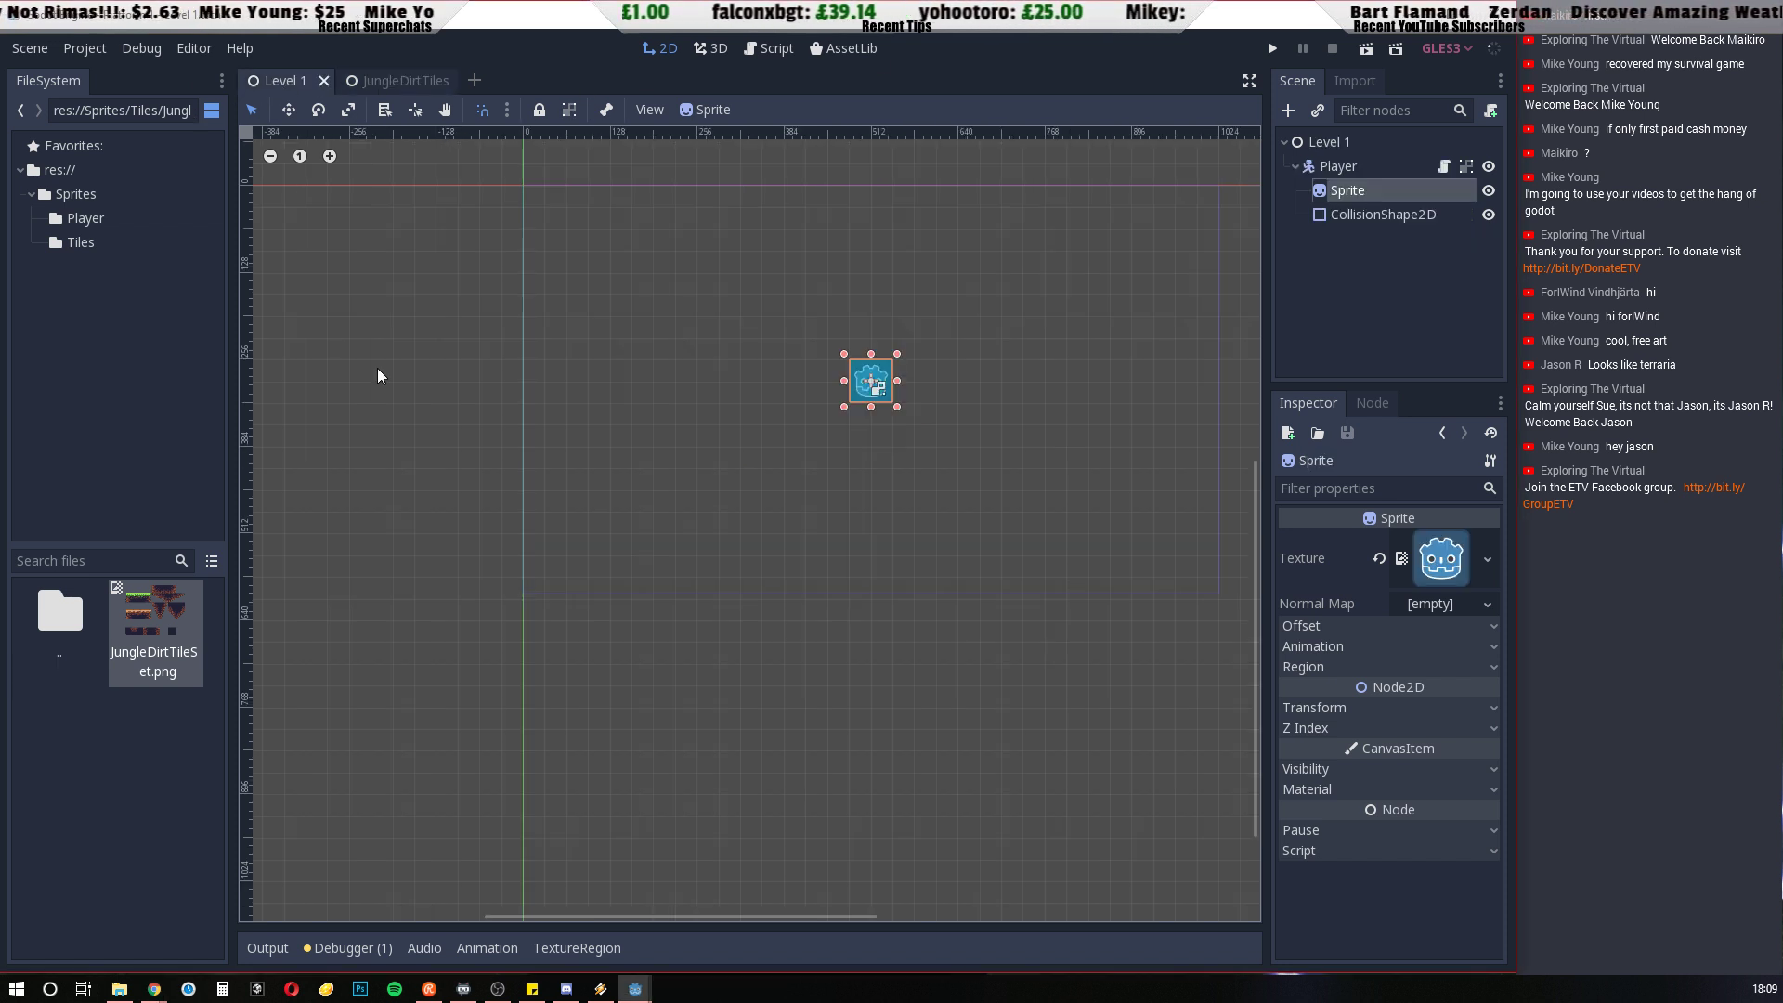
pyautogui.click(390, 82)
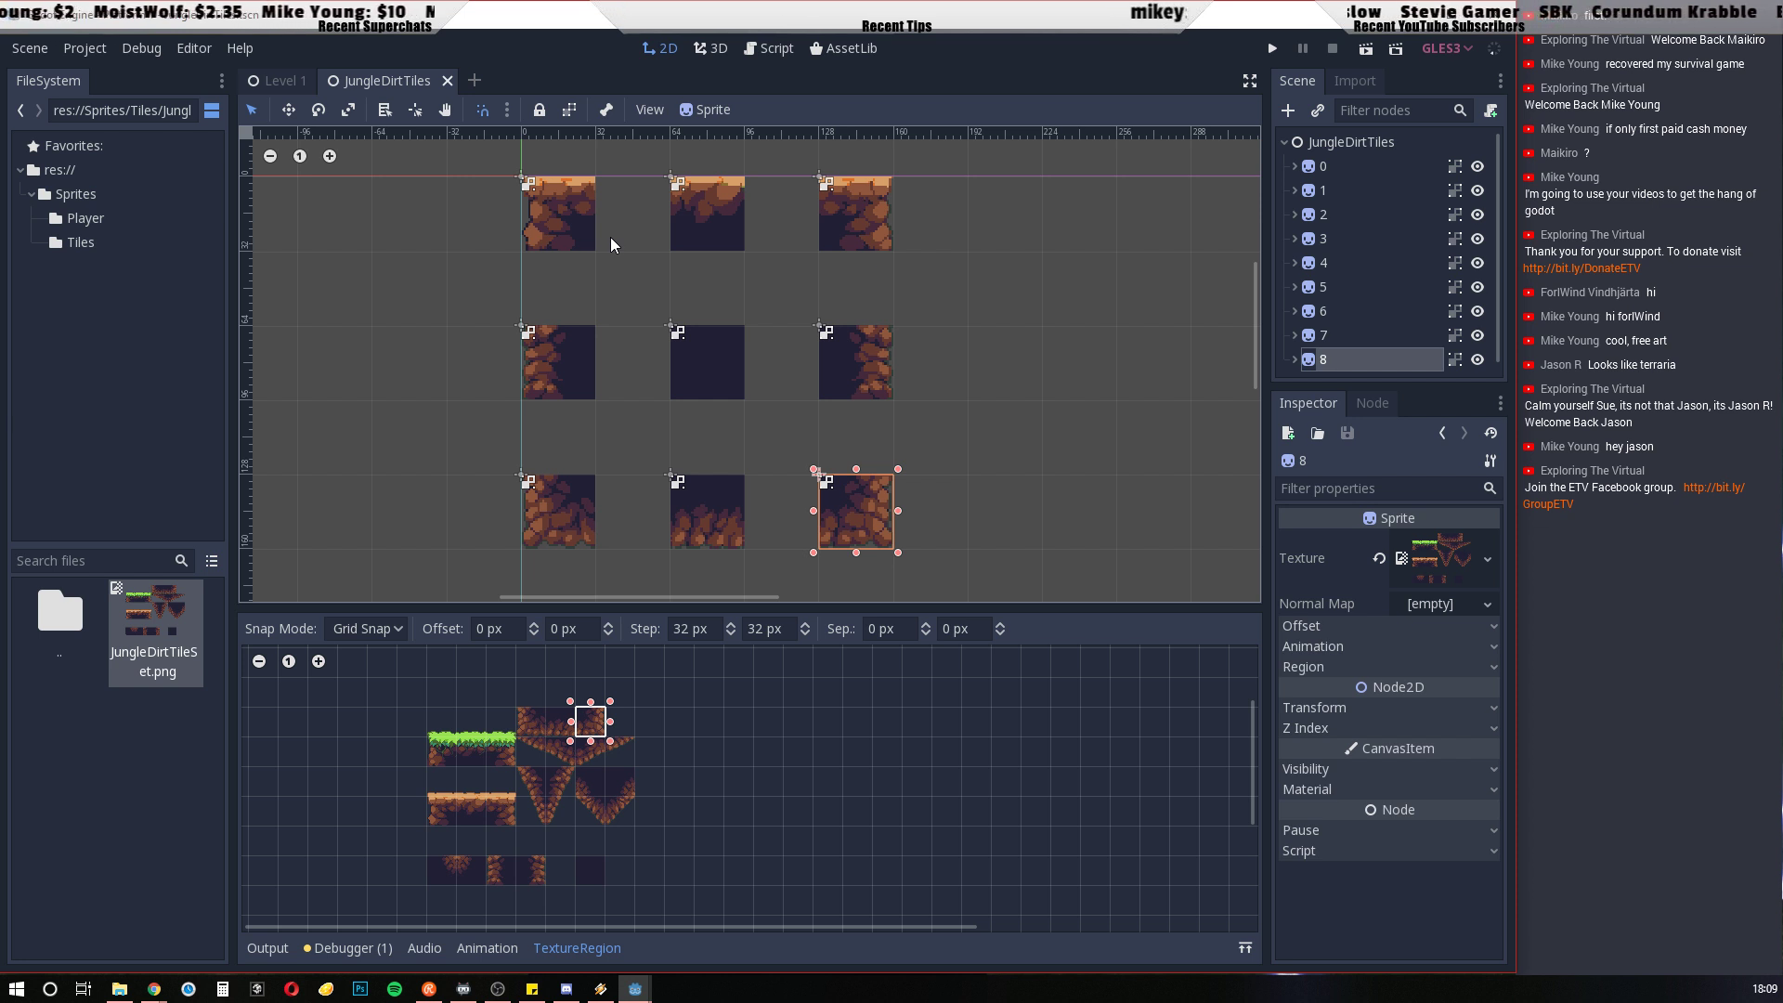
pyautogui.click(447, 81)
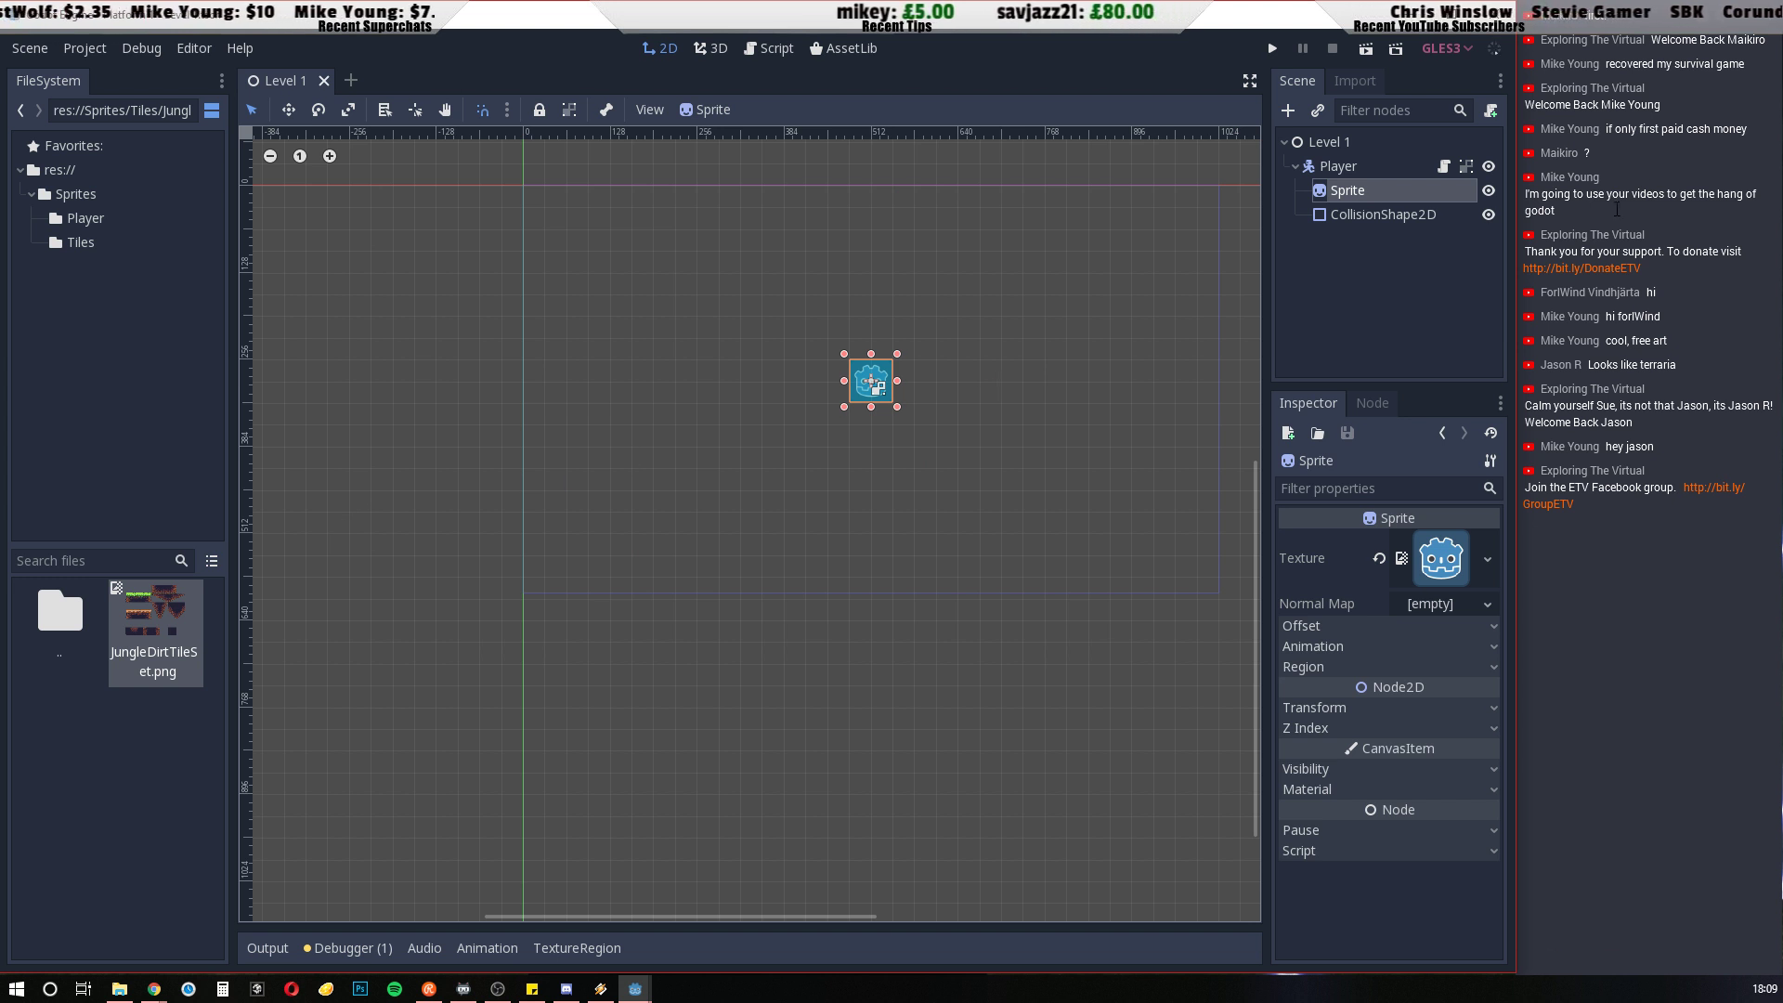
# Add a TileMap node as a child of Level 1 and collapse the Player branch
pyautogui.click(1354, 317)
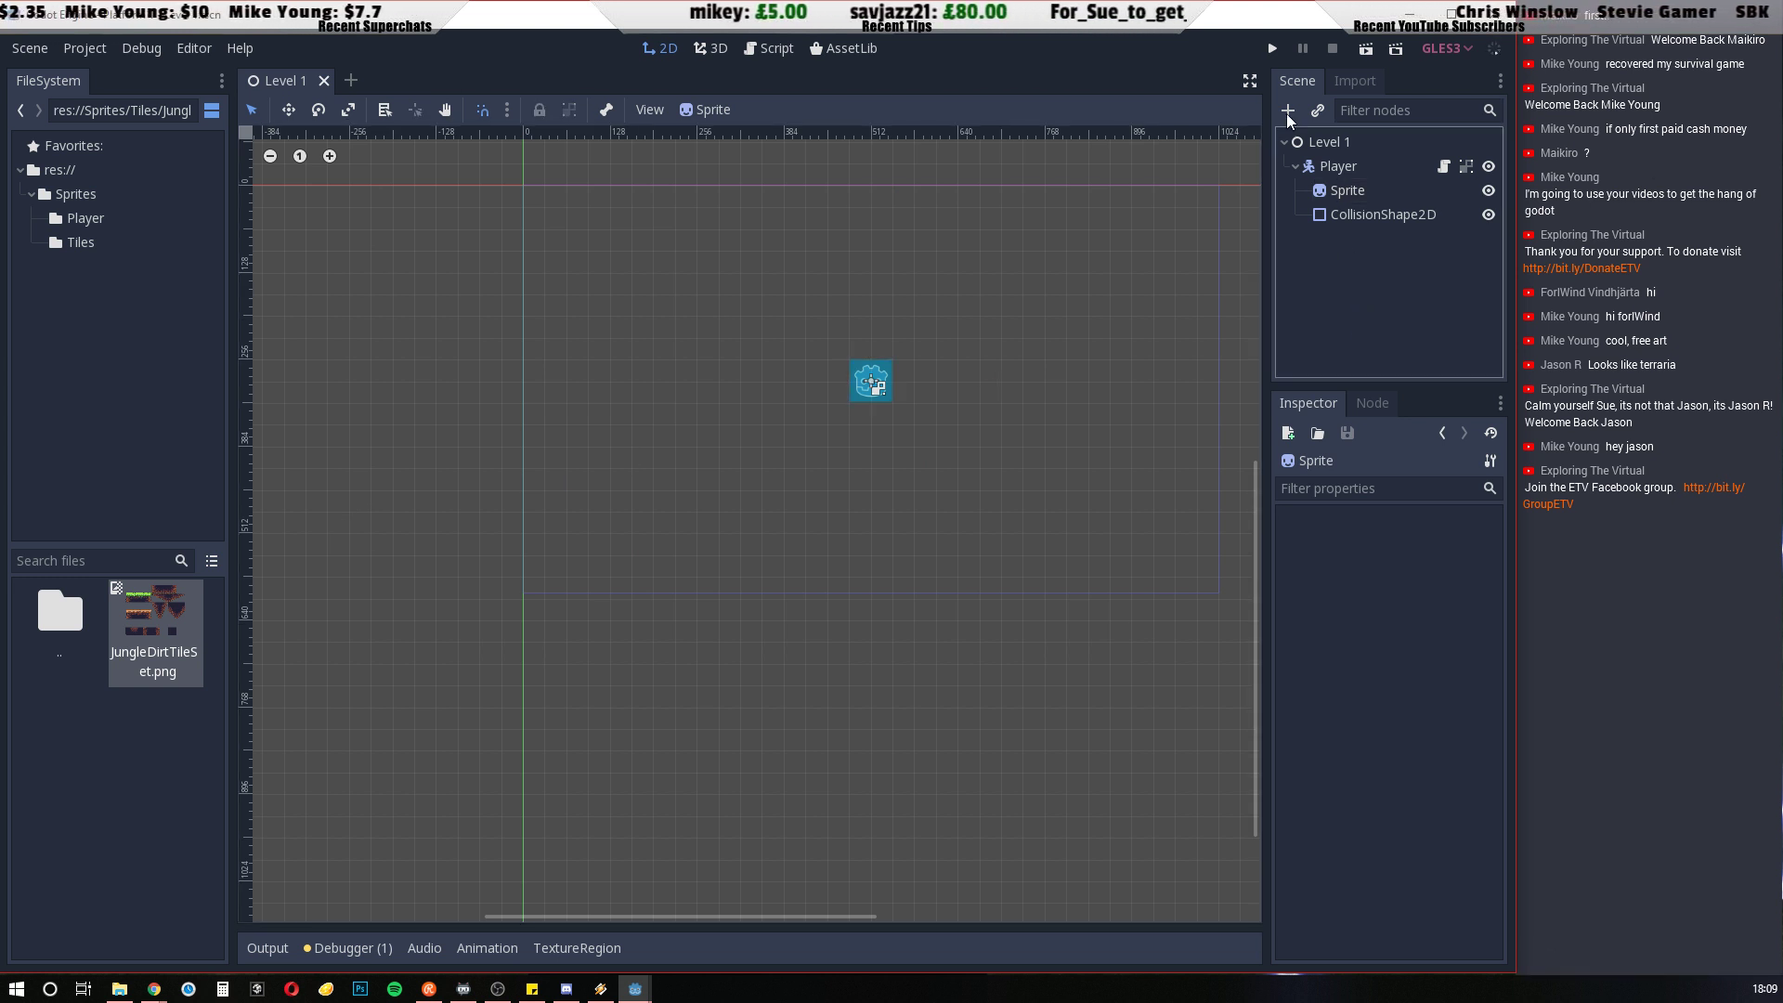
pyautogui.click(1300, 141)
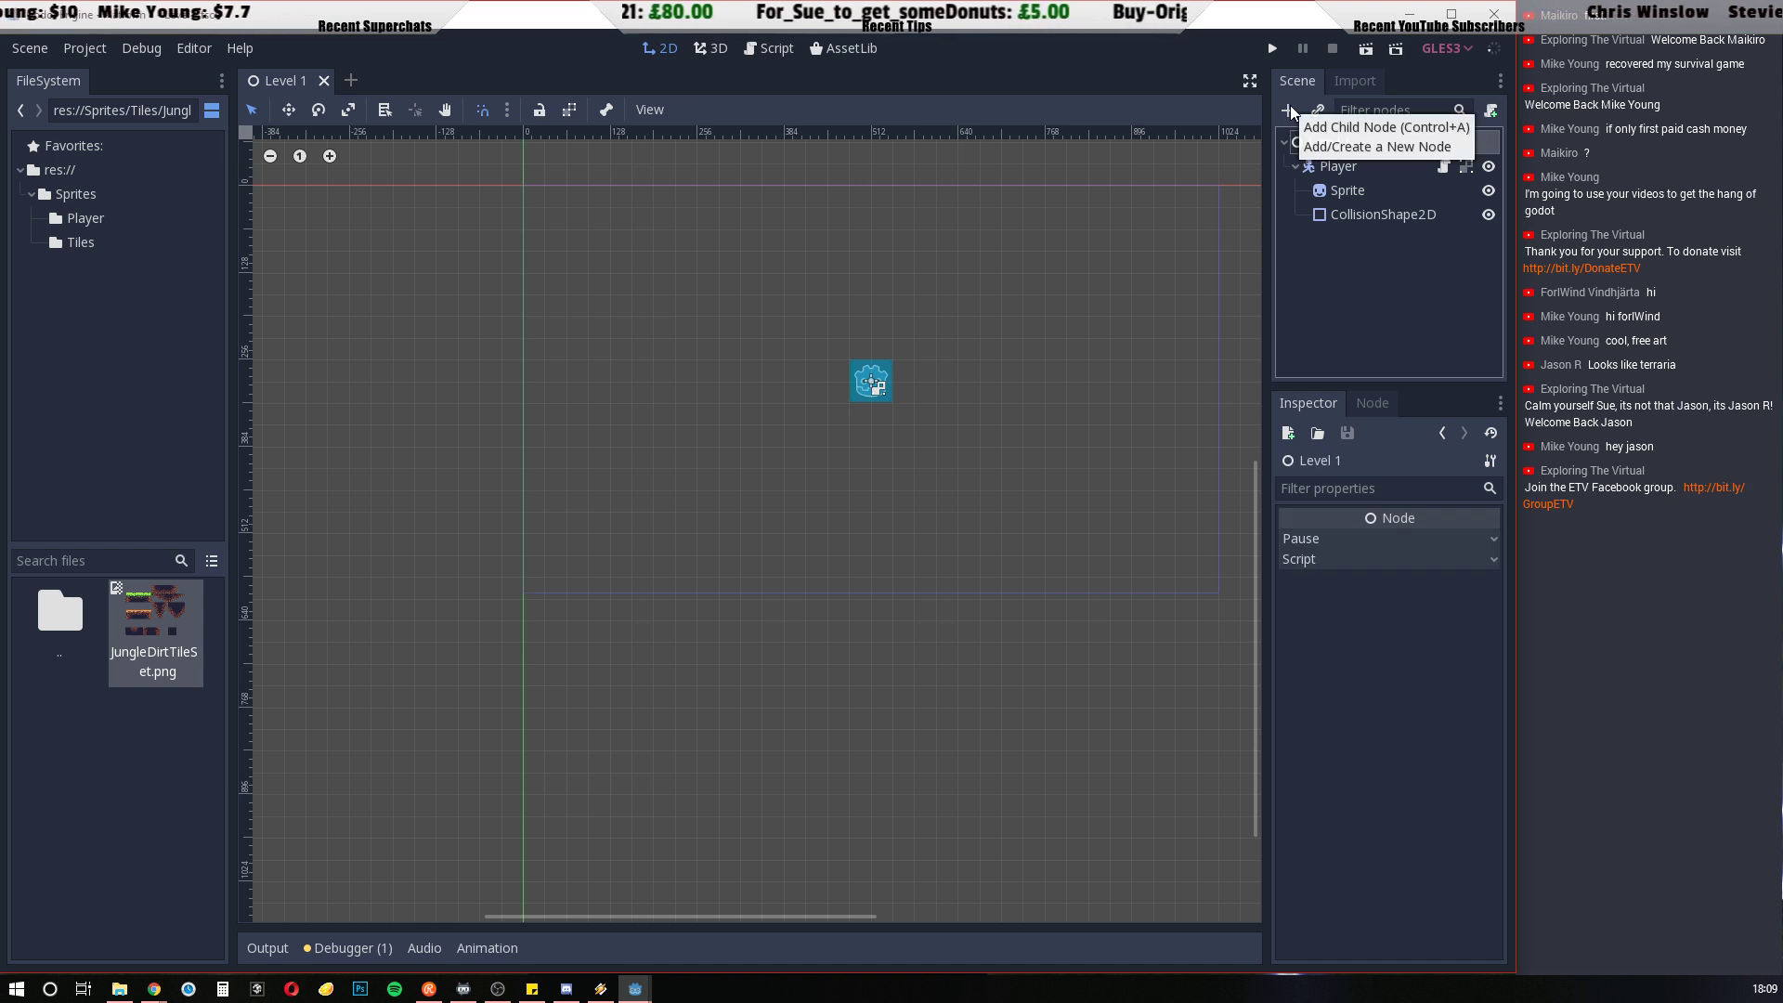
pyautogui.click(1290, 111)
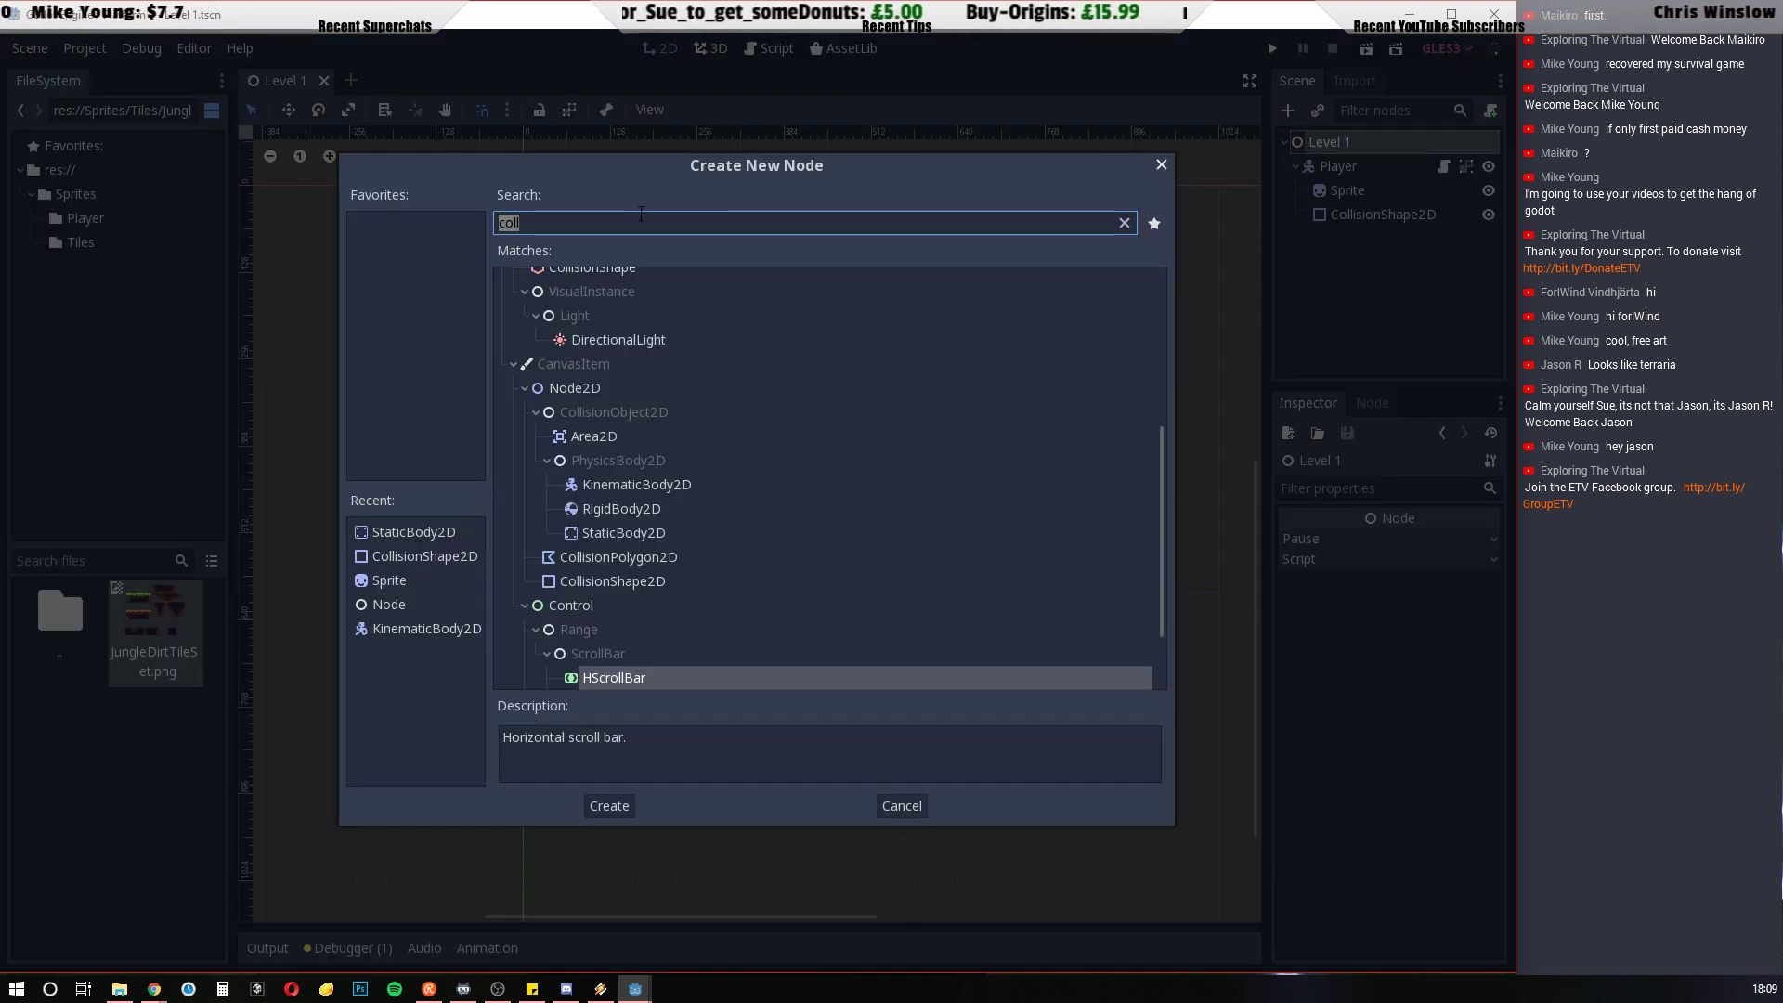
pyautogui.write('tilemap')
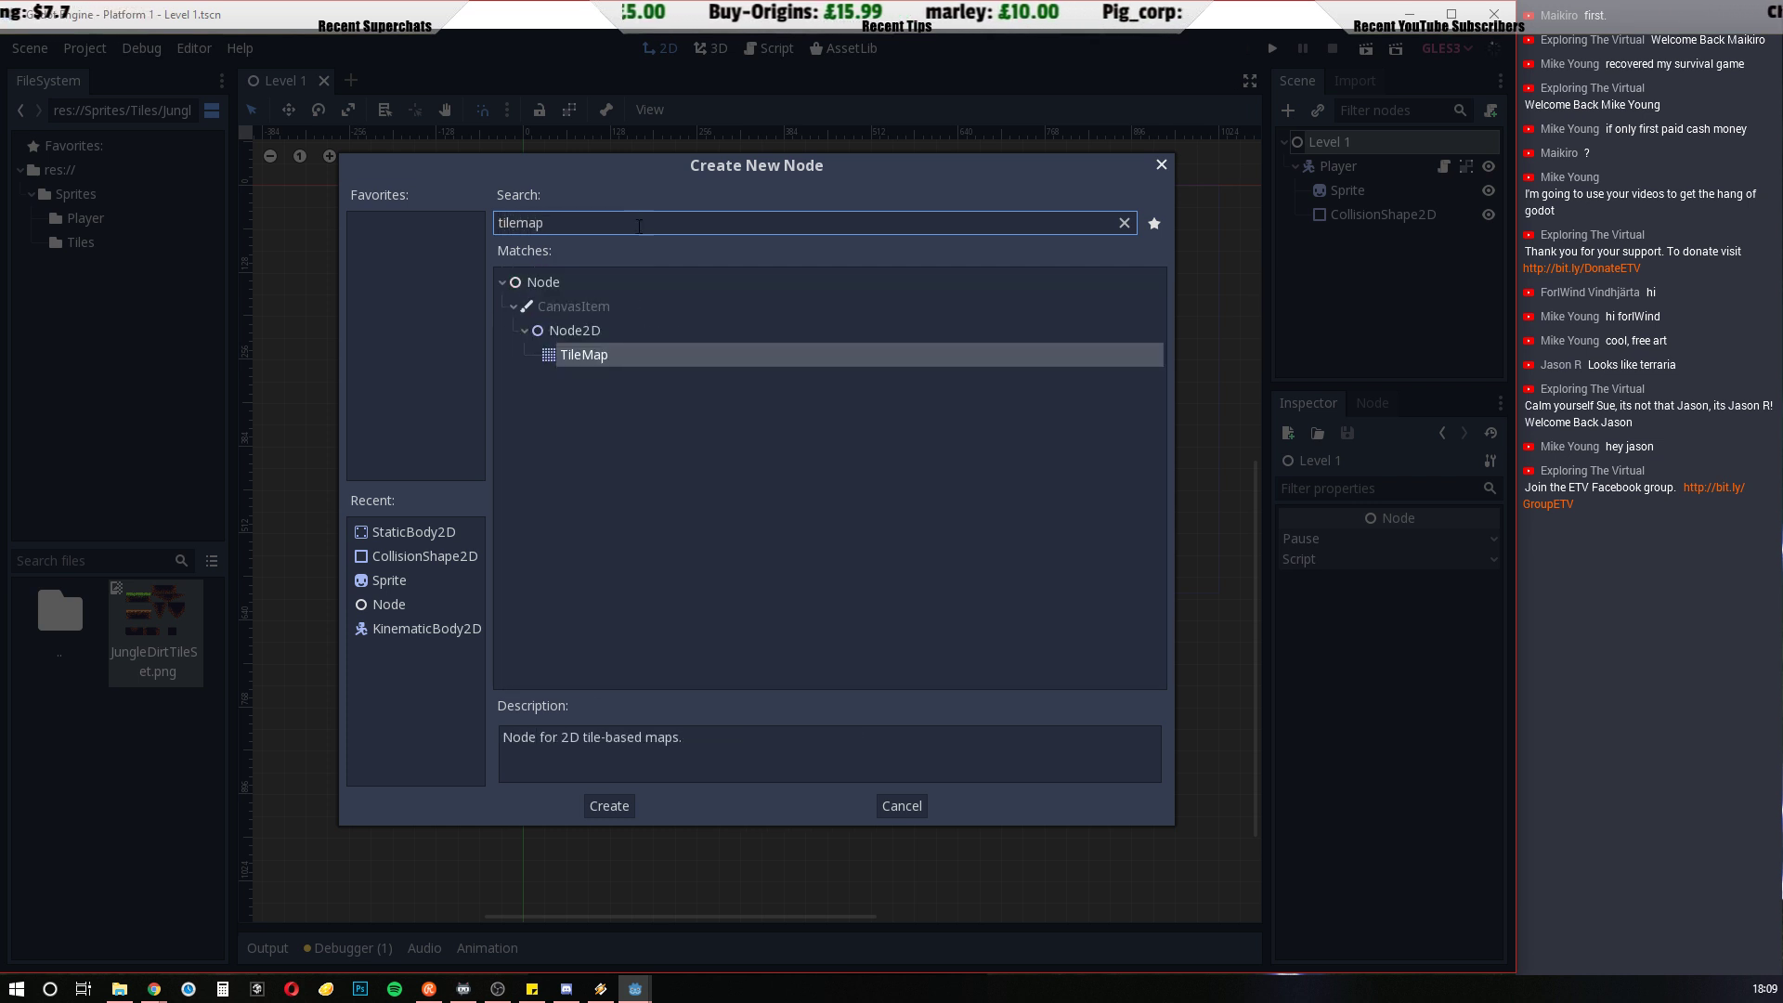
pyautogui.click(580, 355)
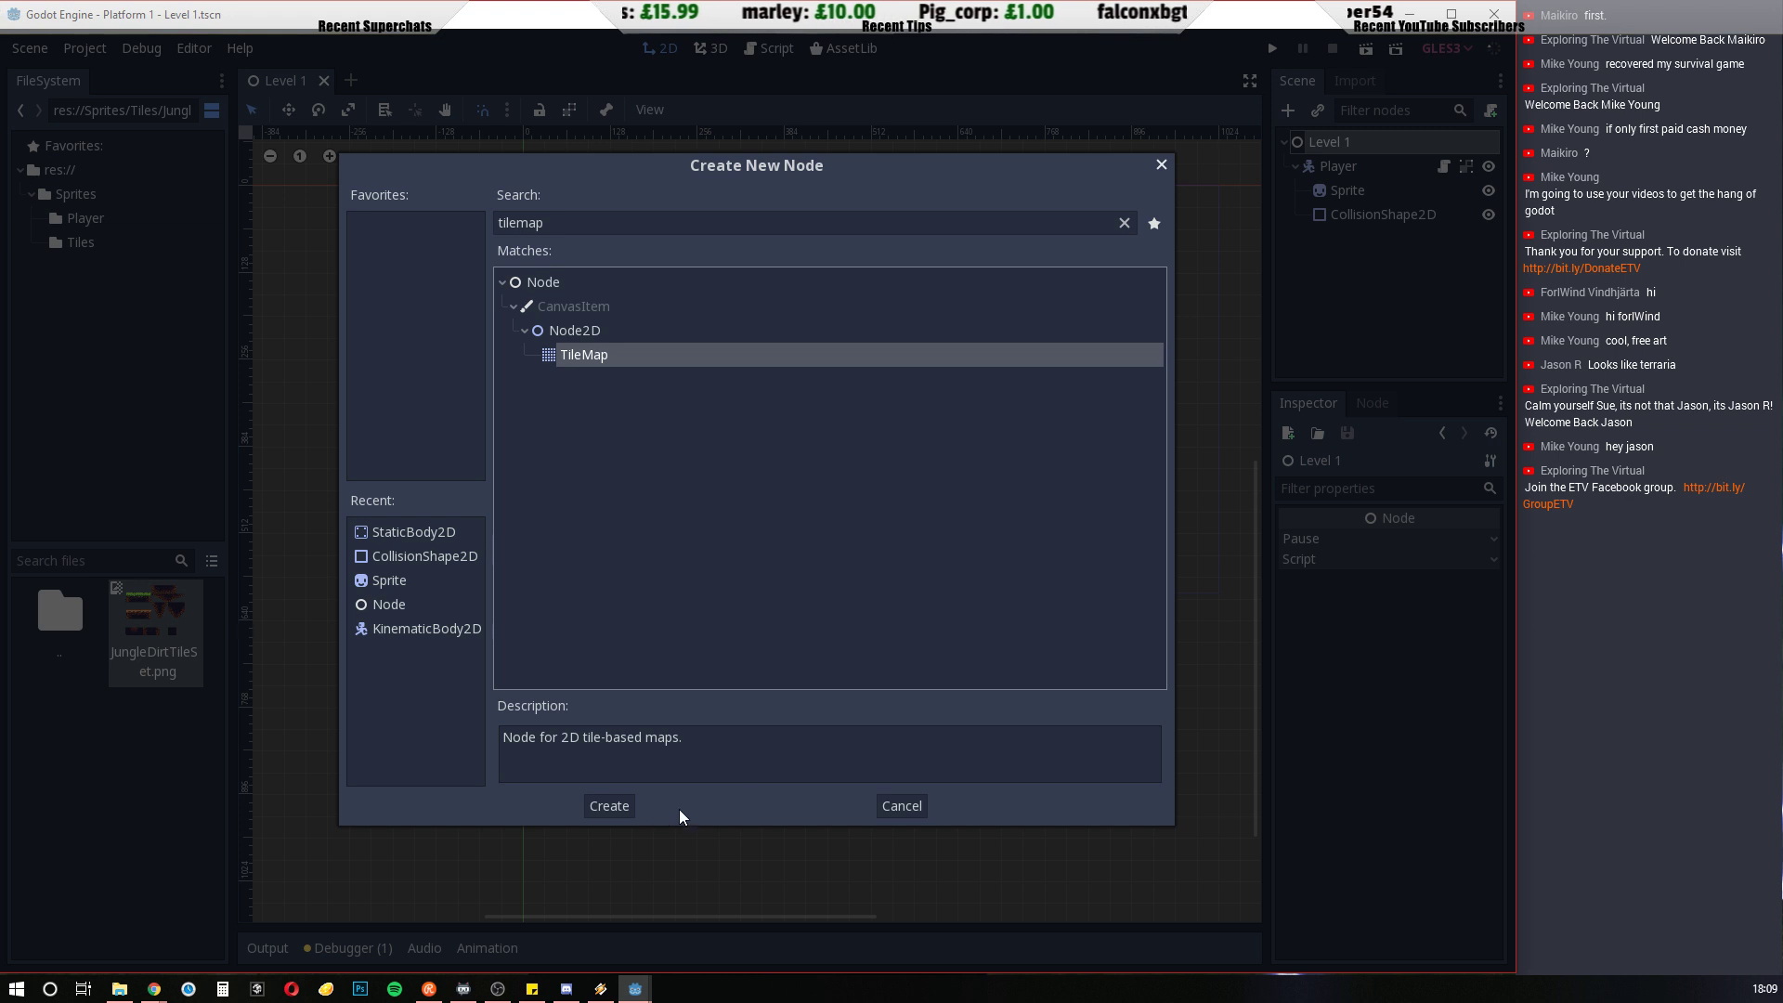
pyautogui.click(609, 804)
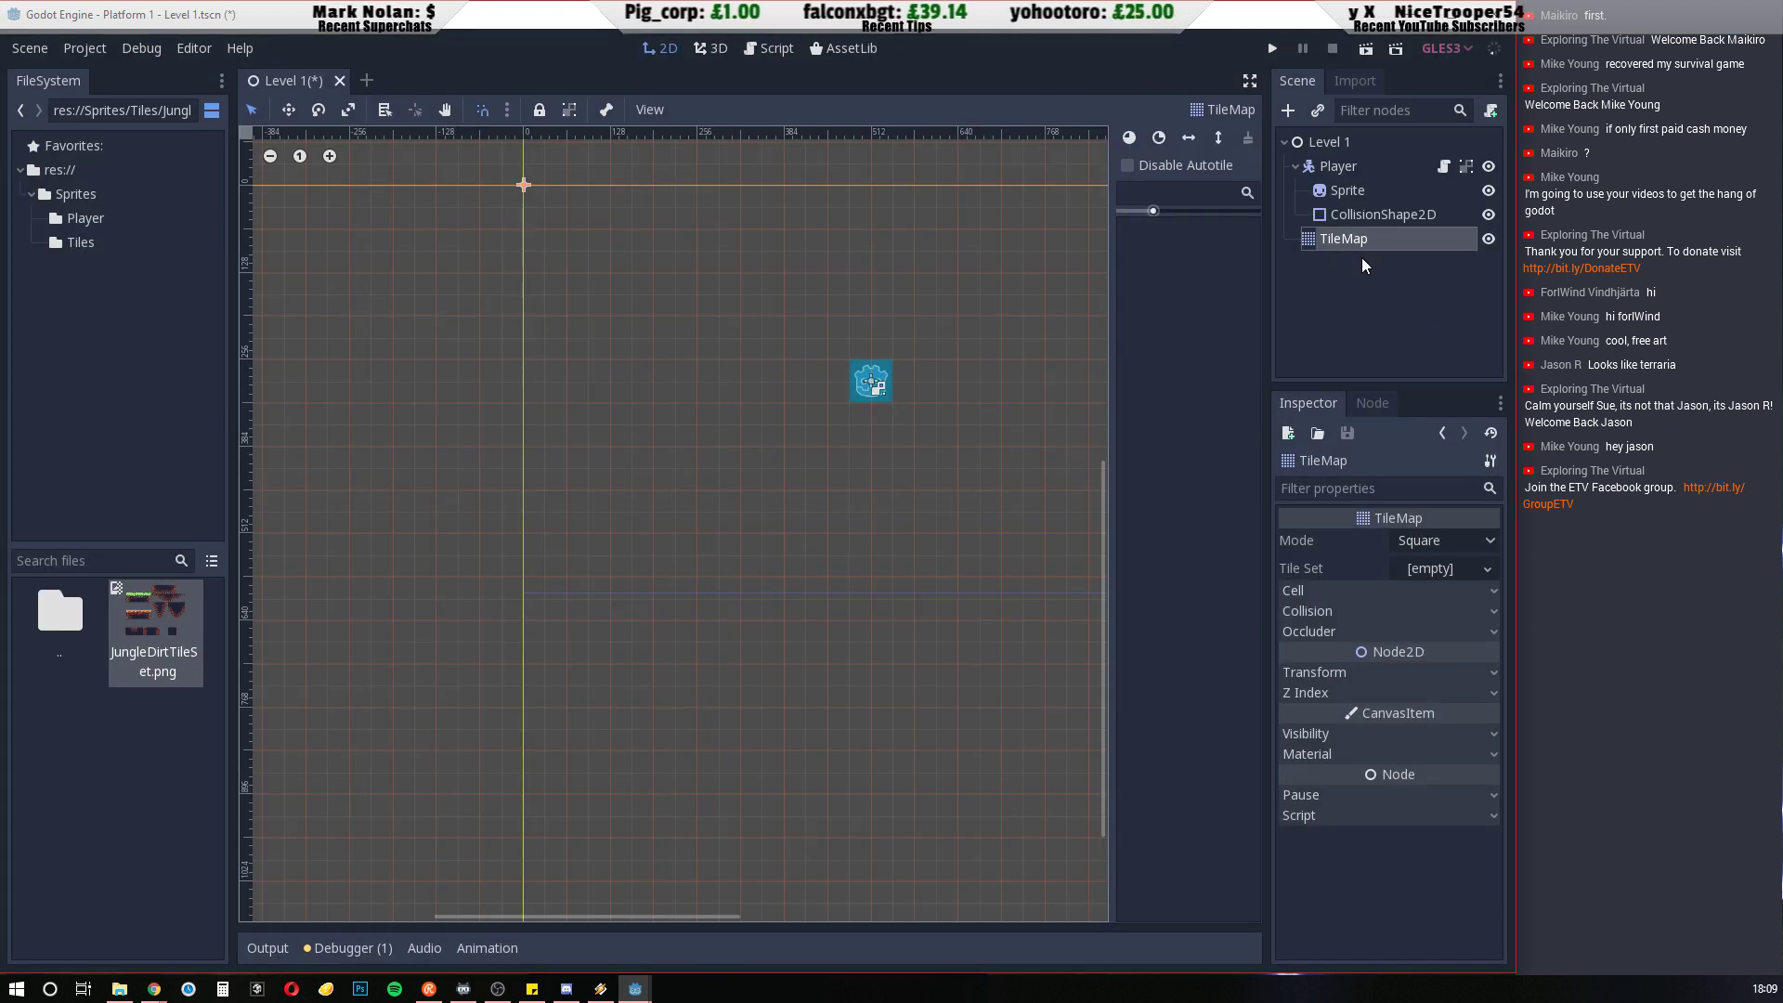
pyautogui.click(1295, 166)
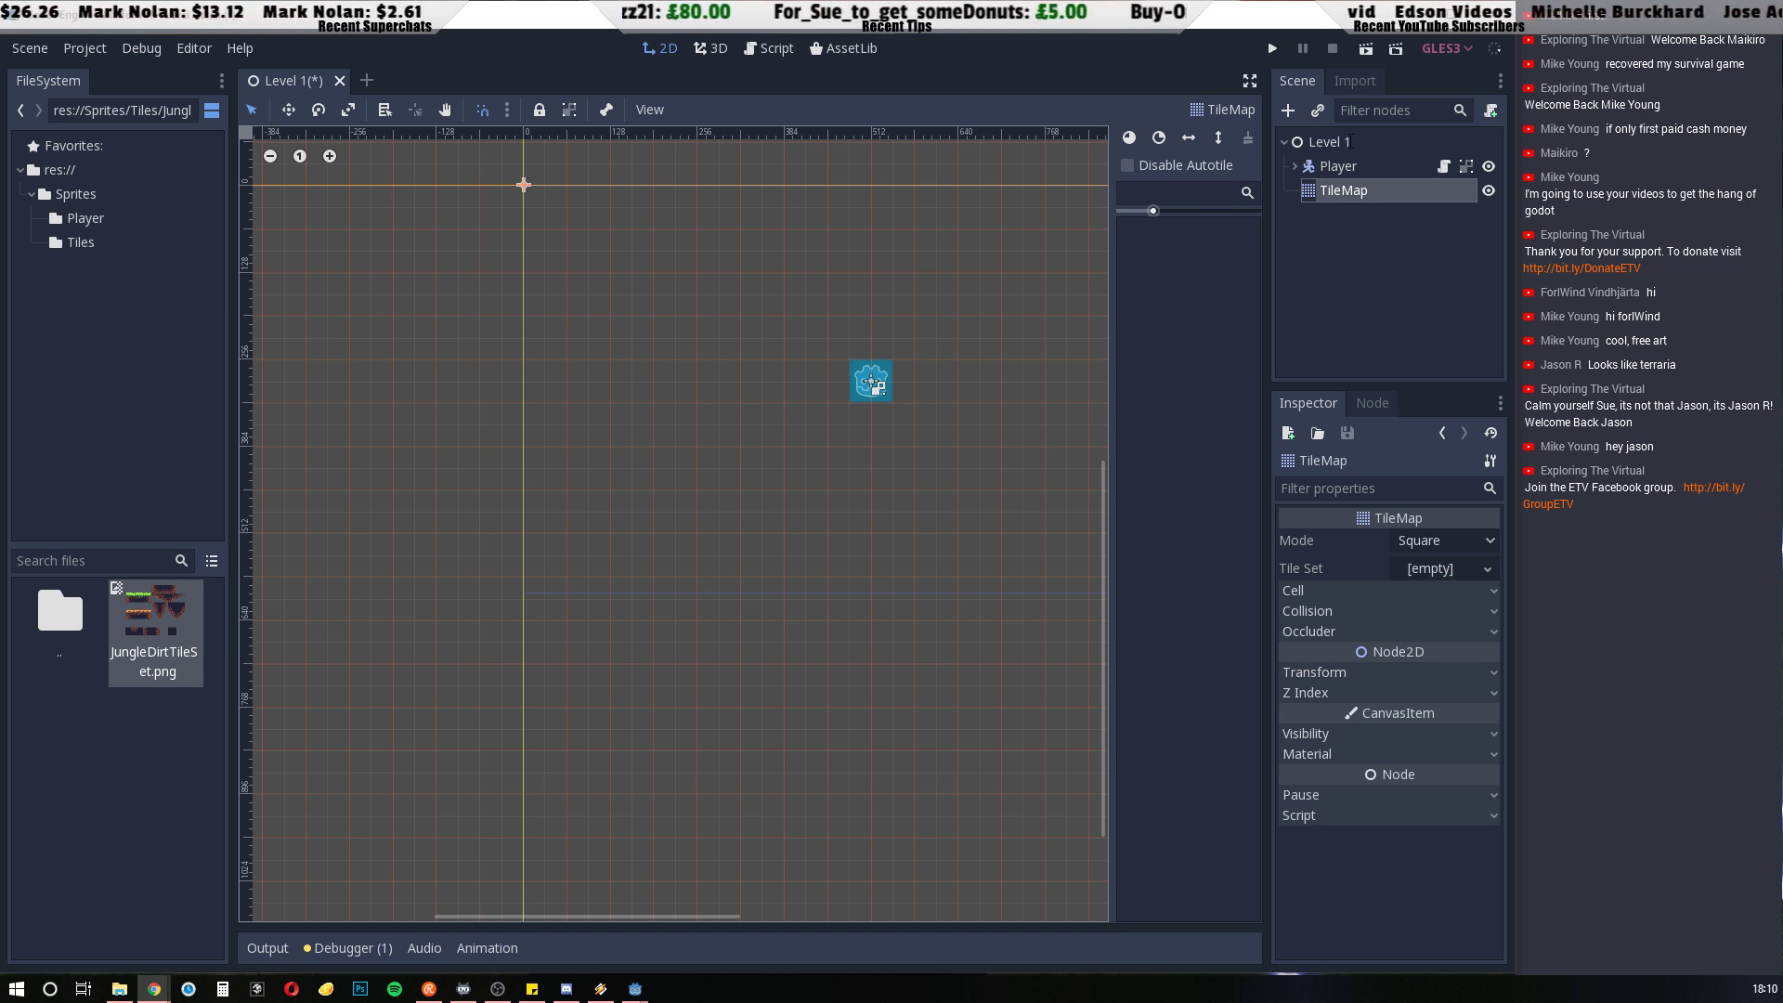
# Try to assign JungleDirtTiles.tscn from the project root as the TileMap's tile set
pyautogui.click(1358, 276)
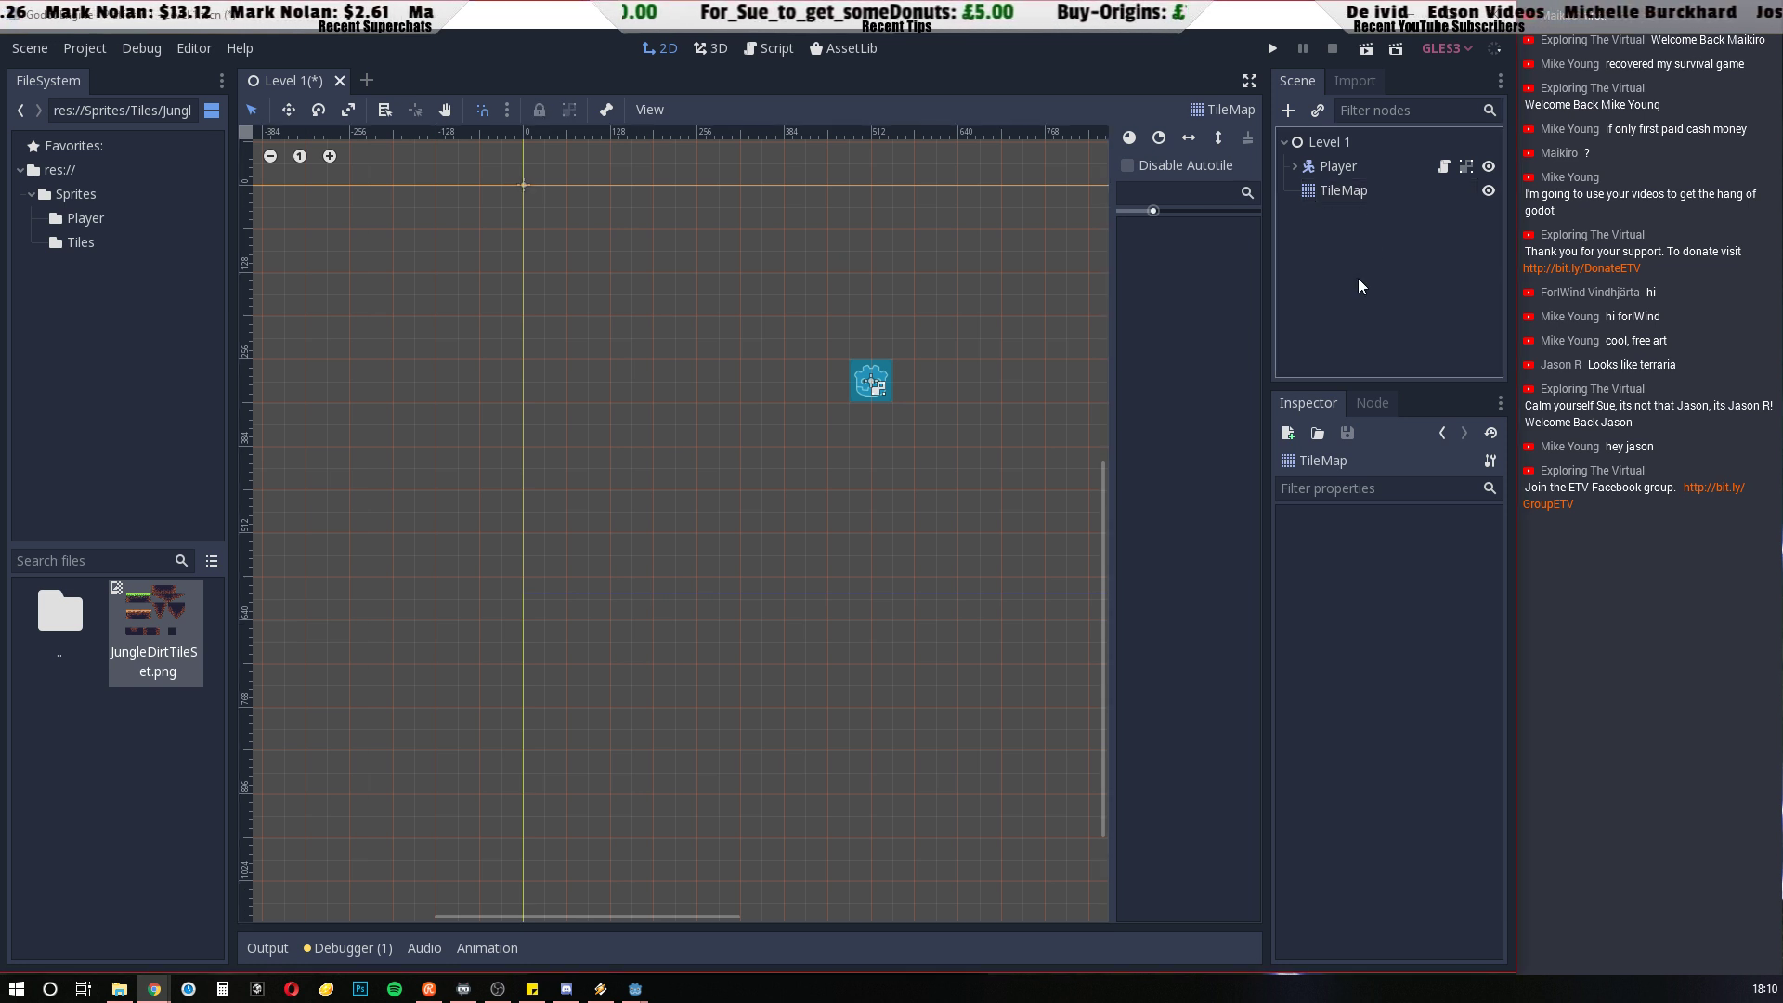
pyautogui.click(1311, 193)
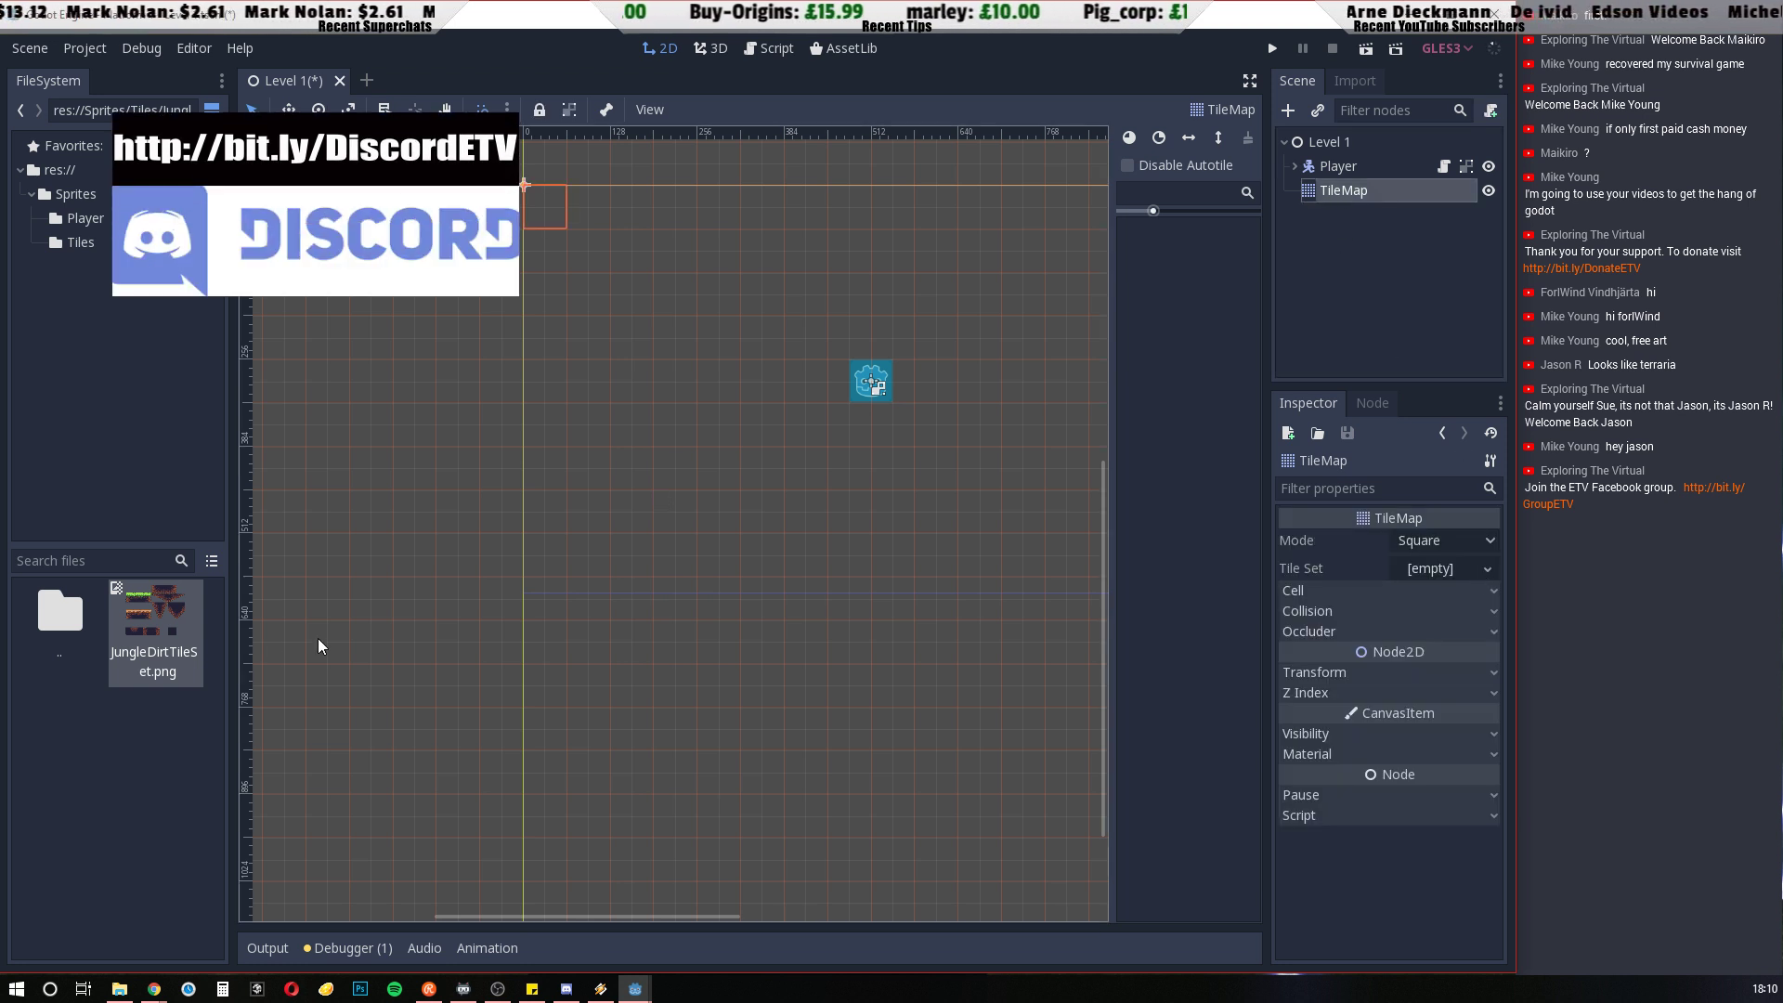
pyautogui.click(138, 774)
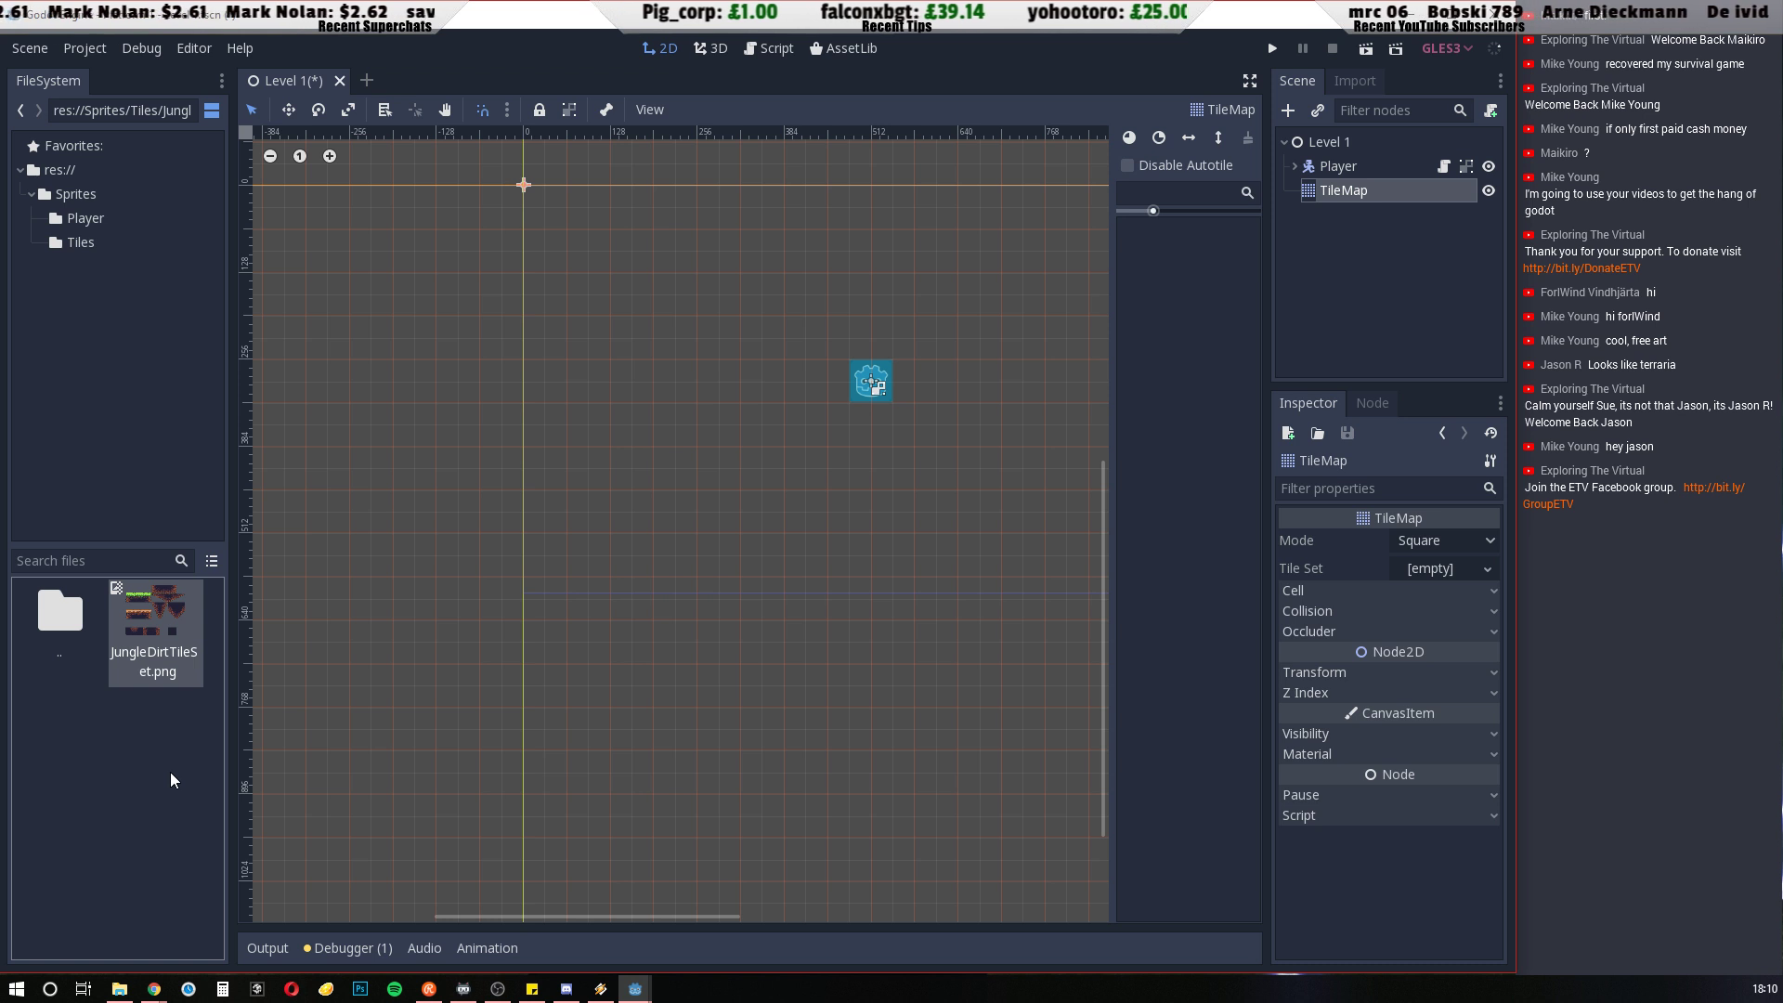
pyautogui.click(56, 173)
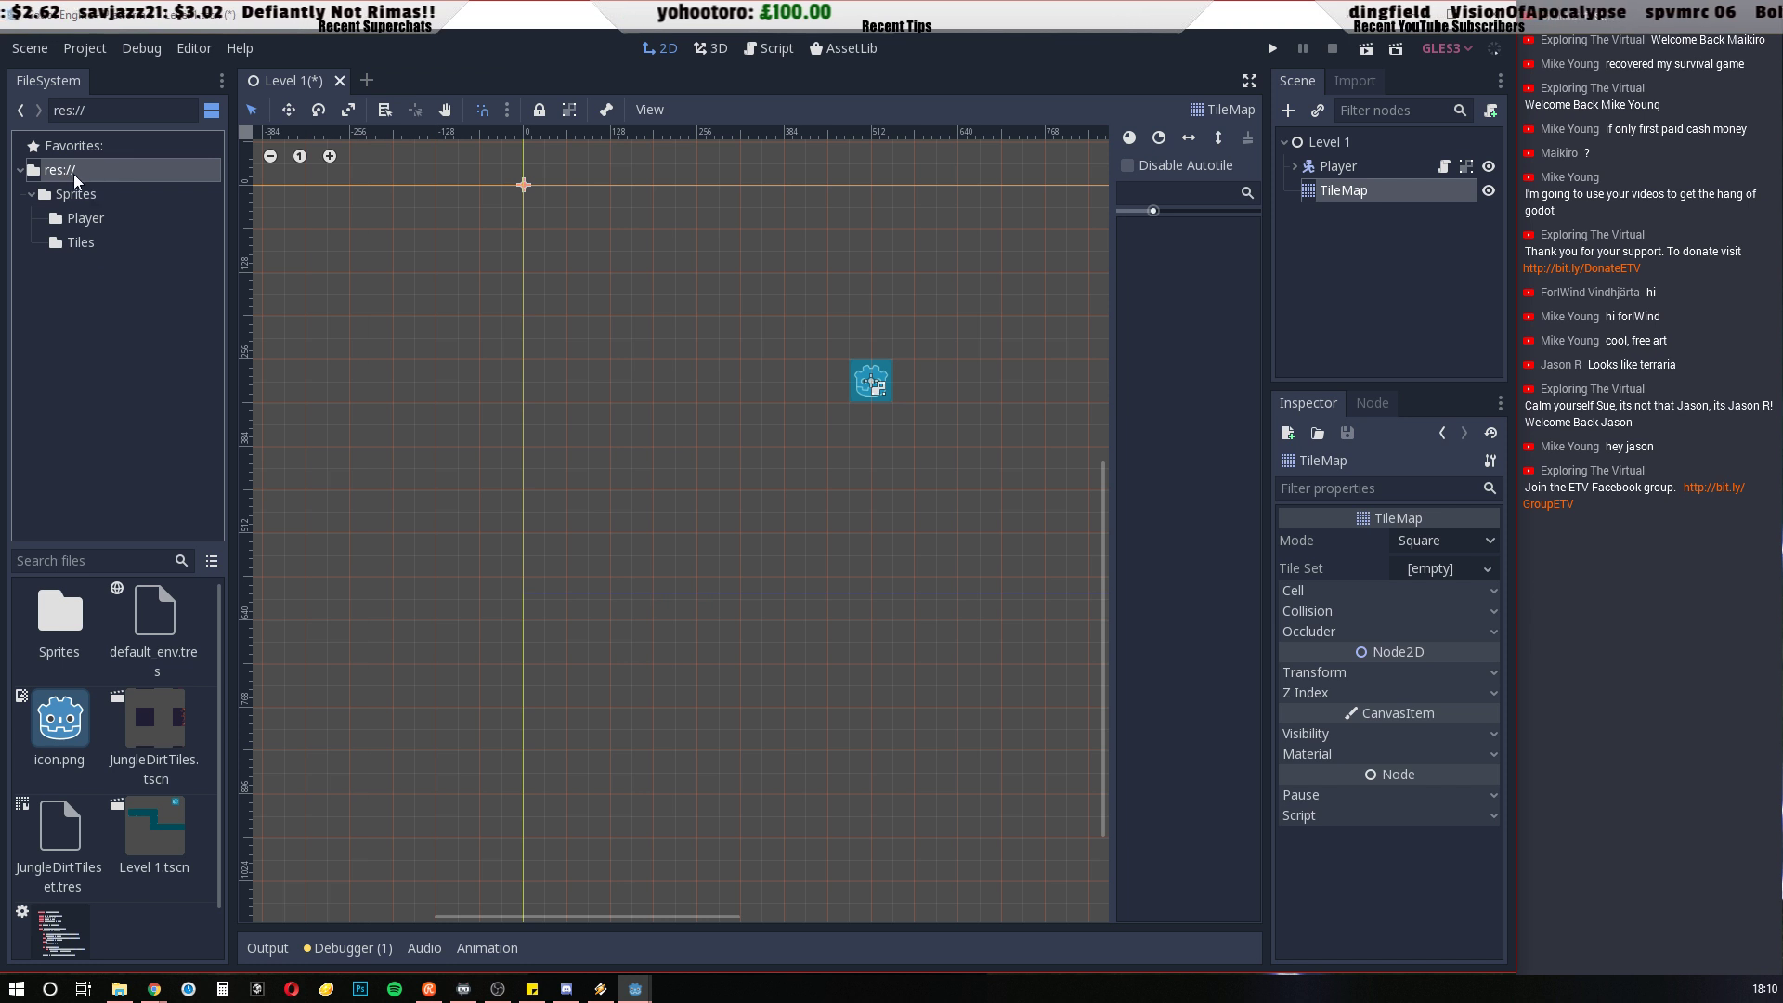
pyautogui.click(141, 732)
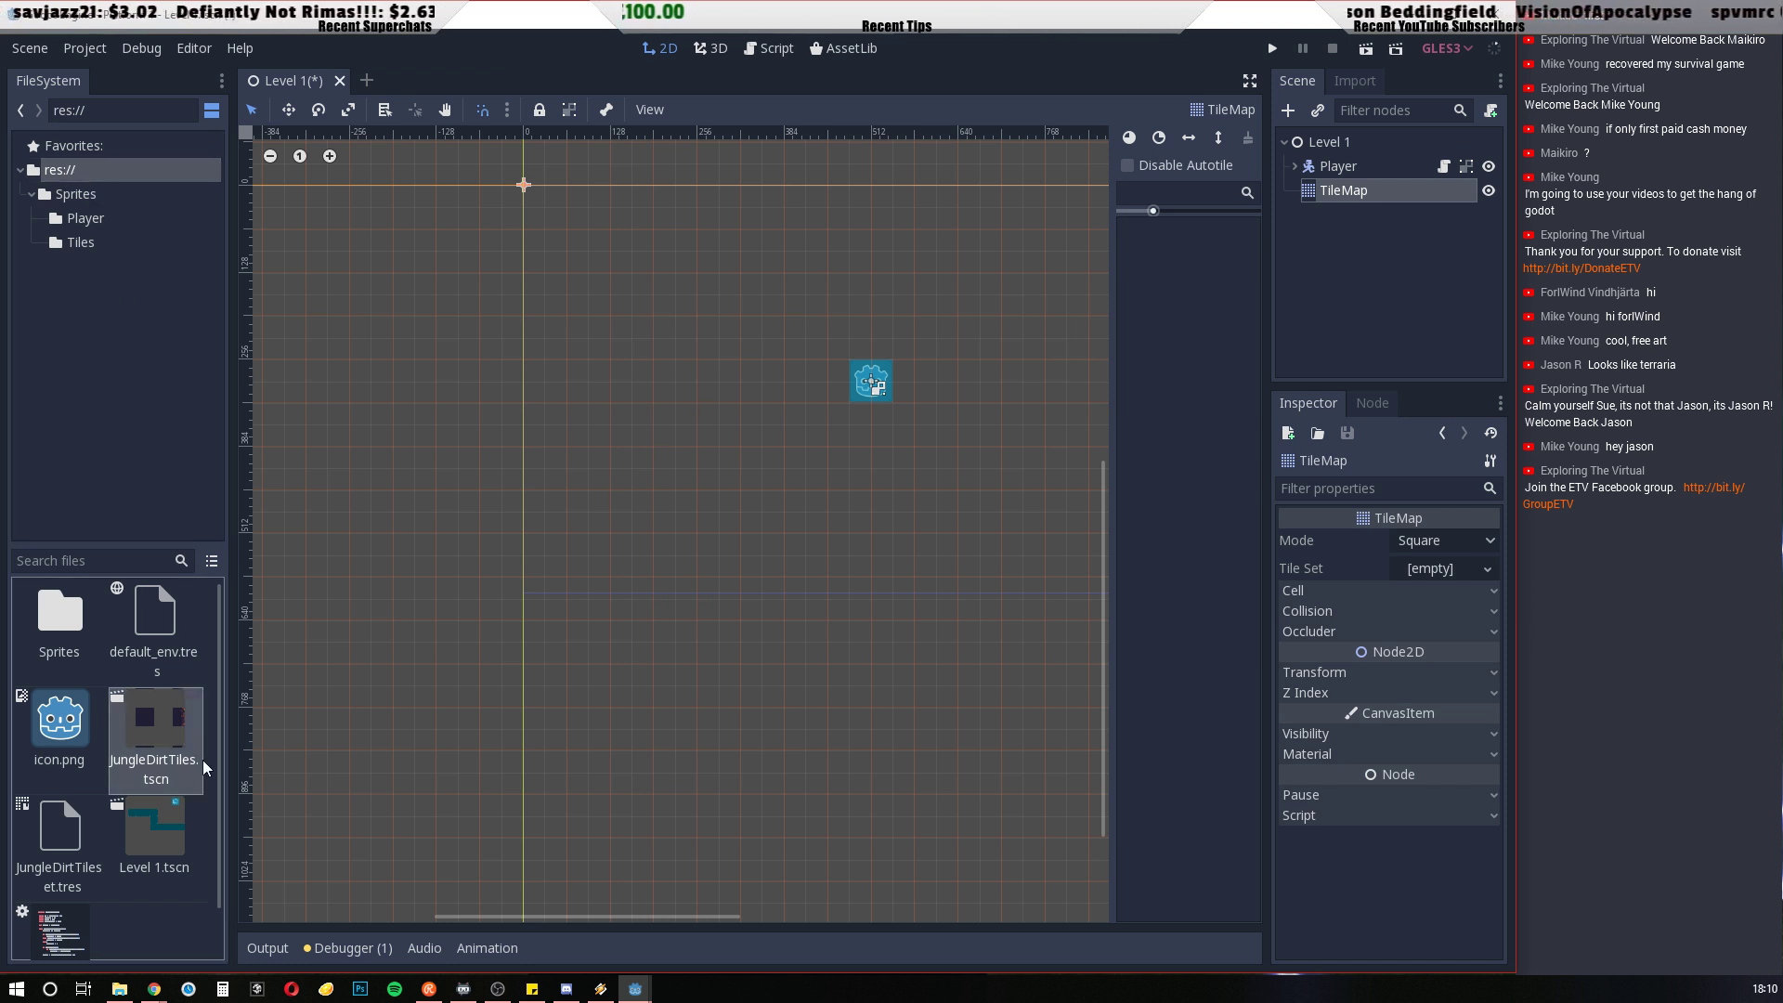
pyautogui.moveTo(148, 726); pyautogui.dragTo(1430, 563)
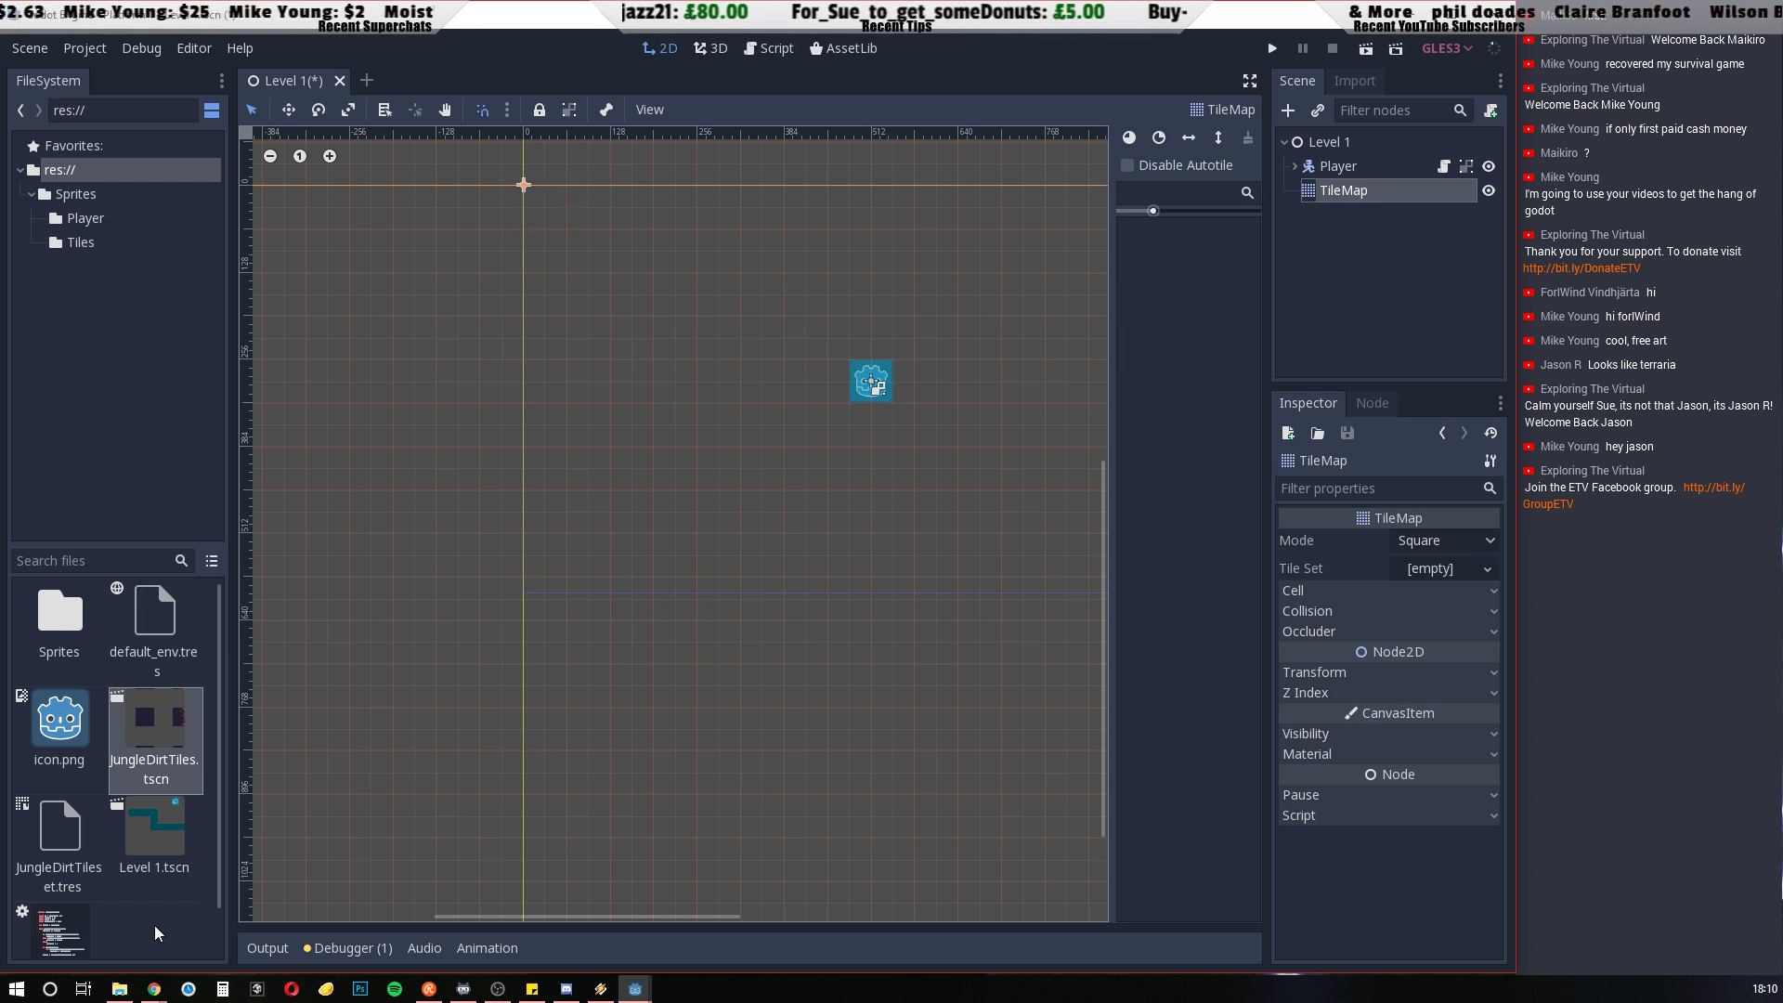
# Look through the project root, the Sprites and Tiles folders and the JungleDirtTiles scene for the exported tile set
pyautogui.click(199, 813)
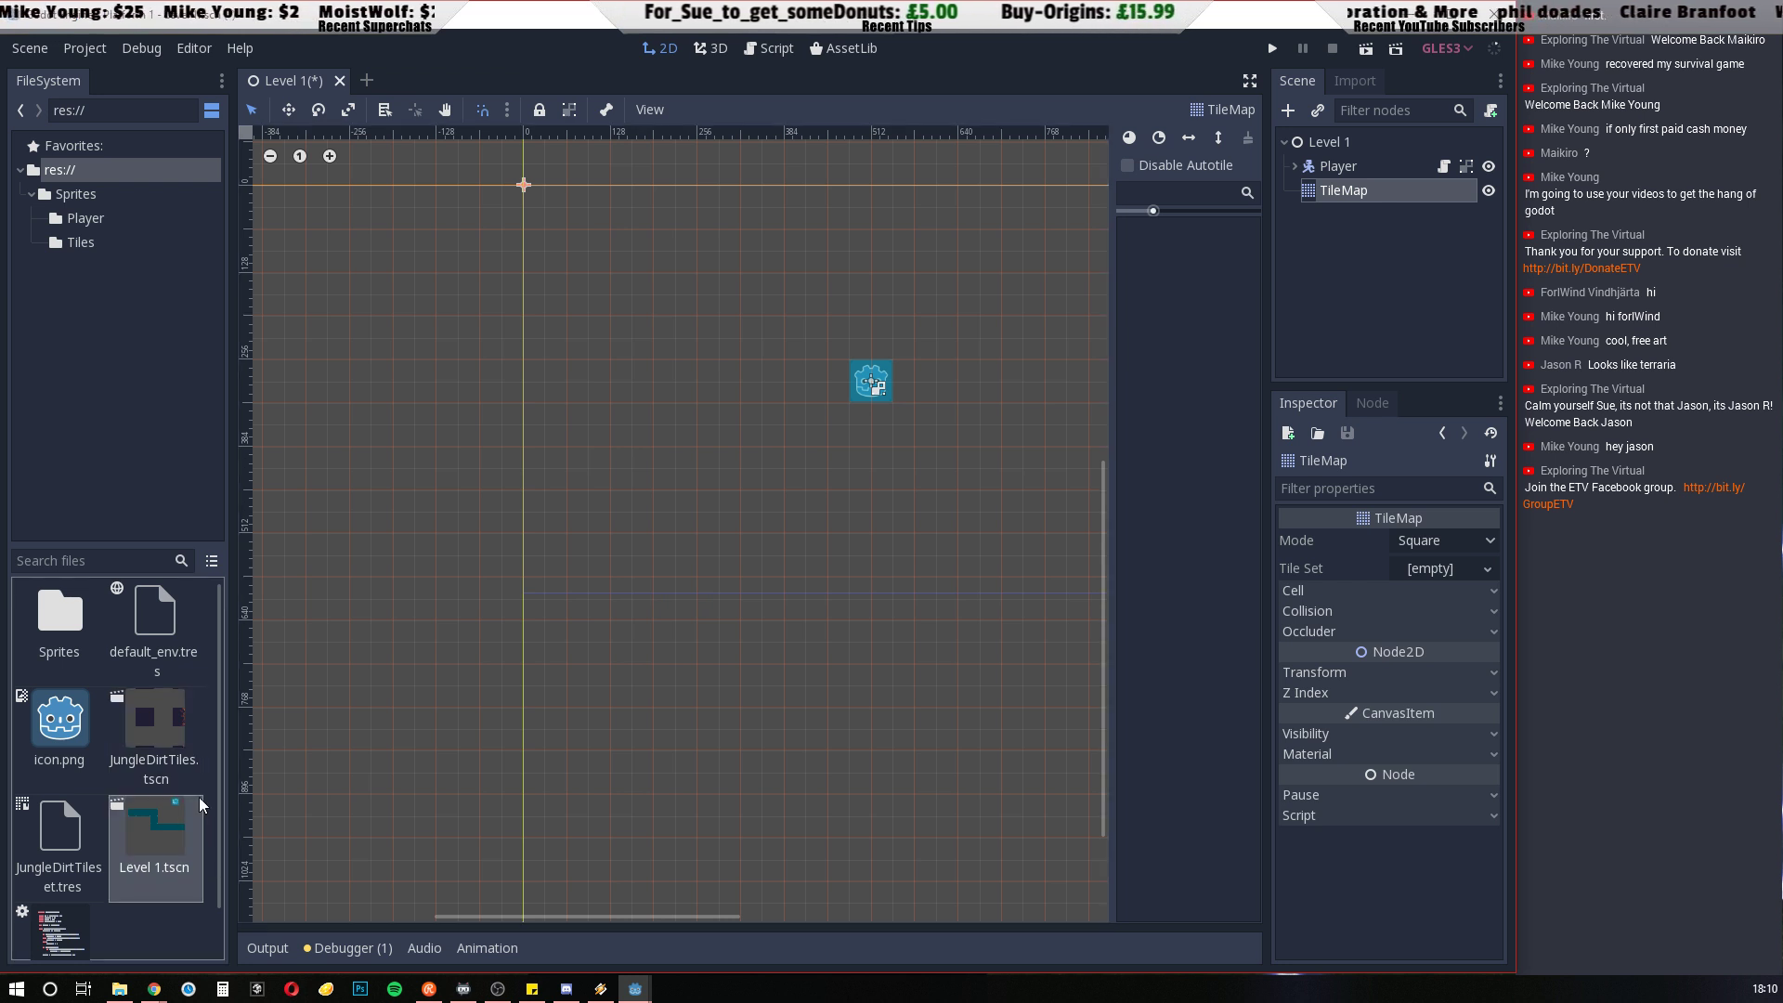
pyautogui.click(181, 771)
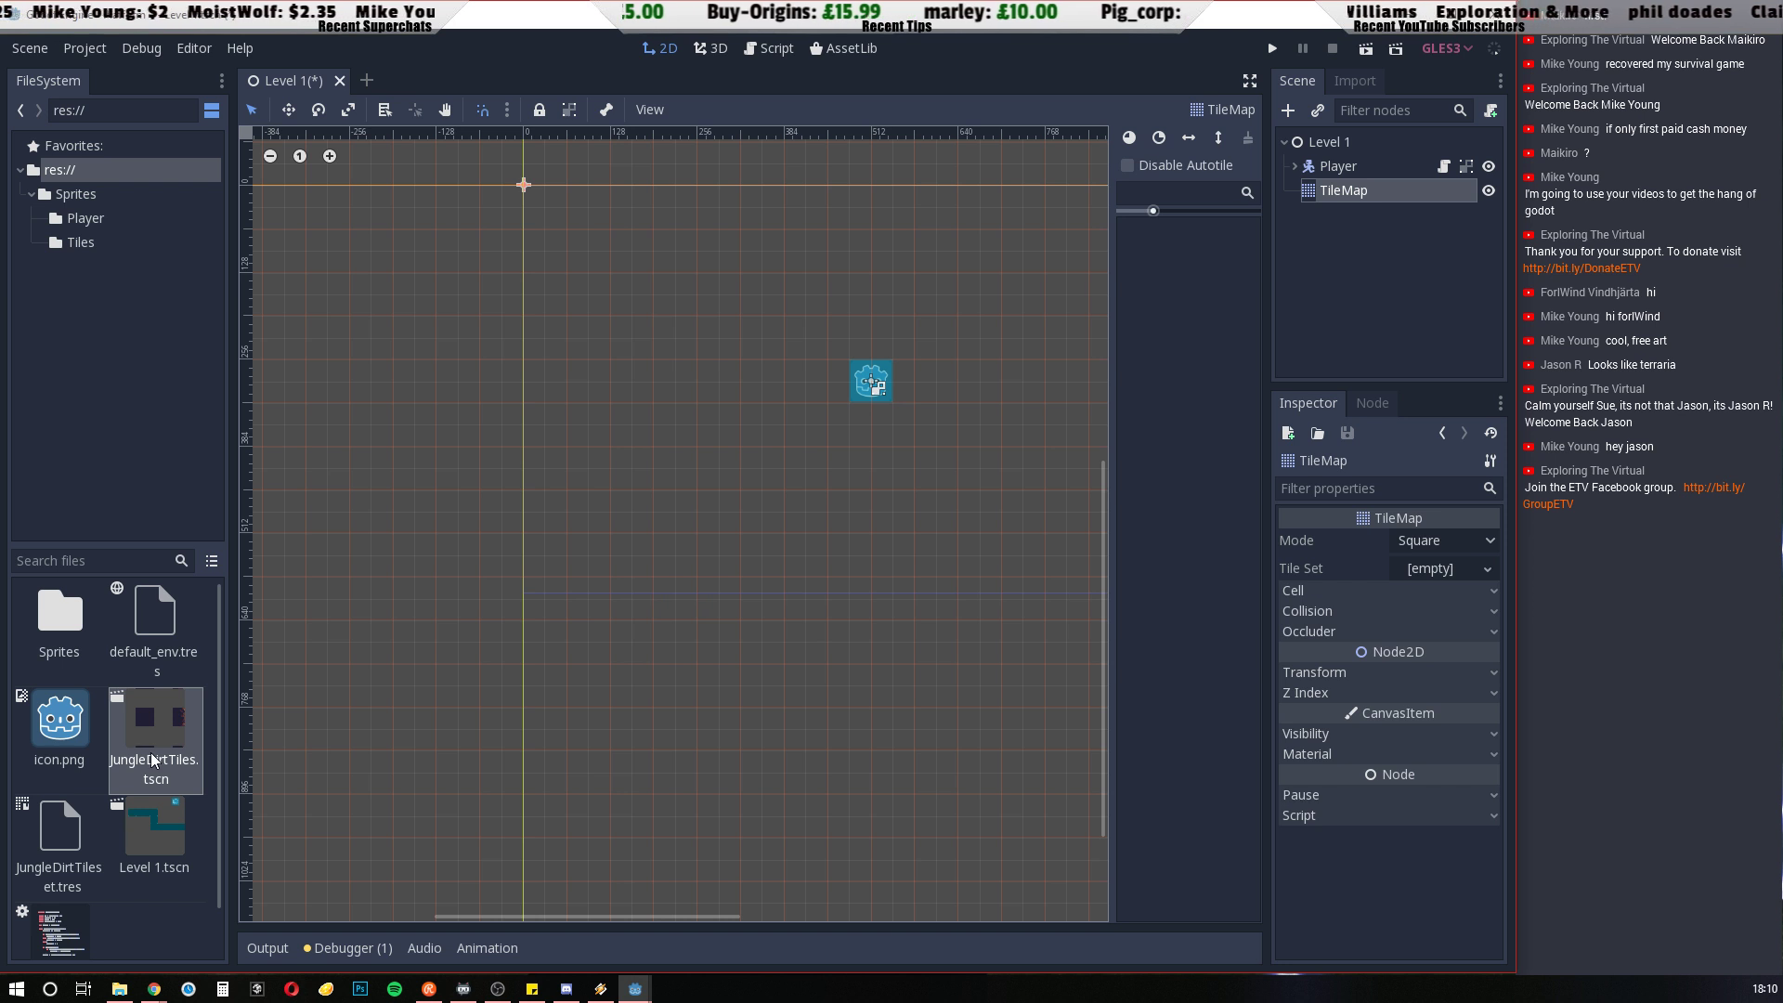
pyautogui.scroll(-1, 155, 760)
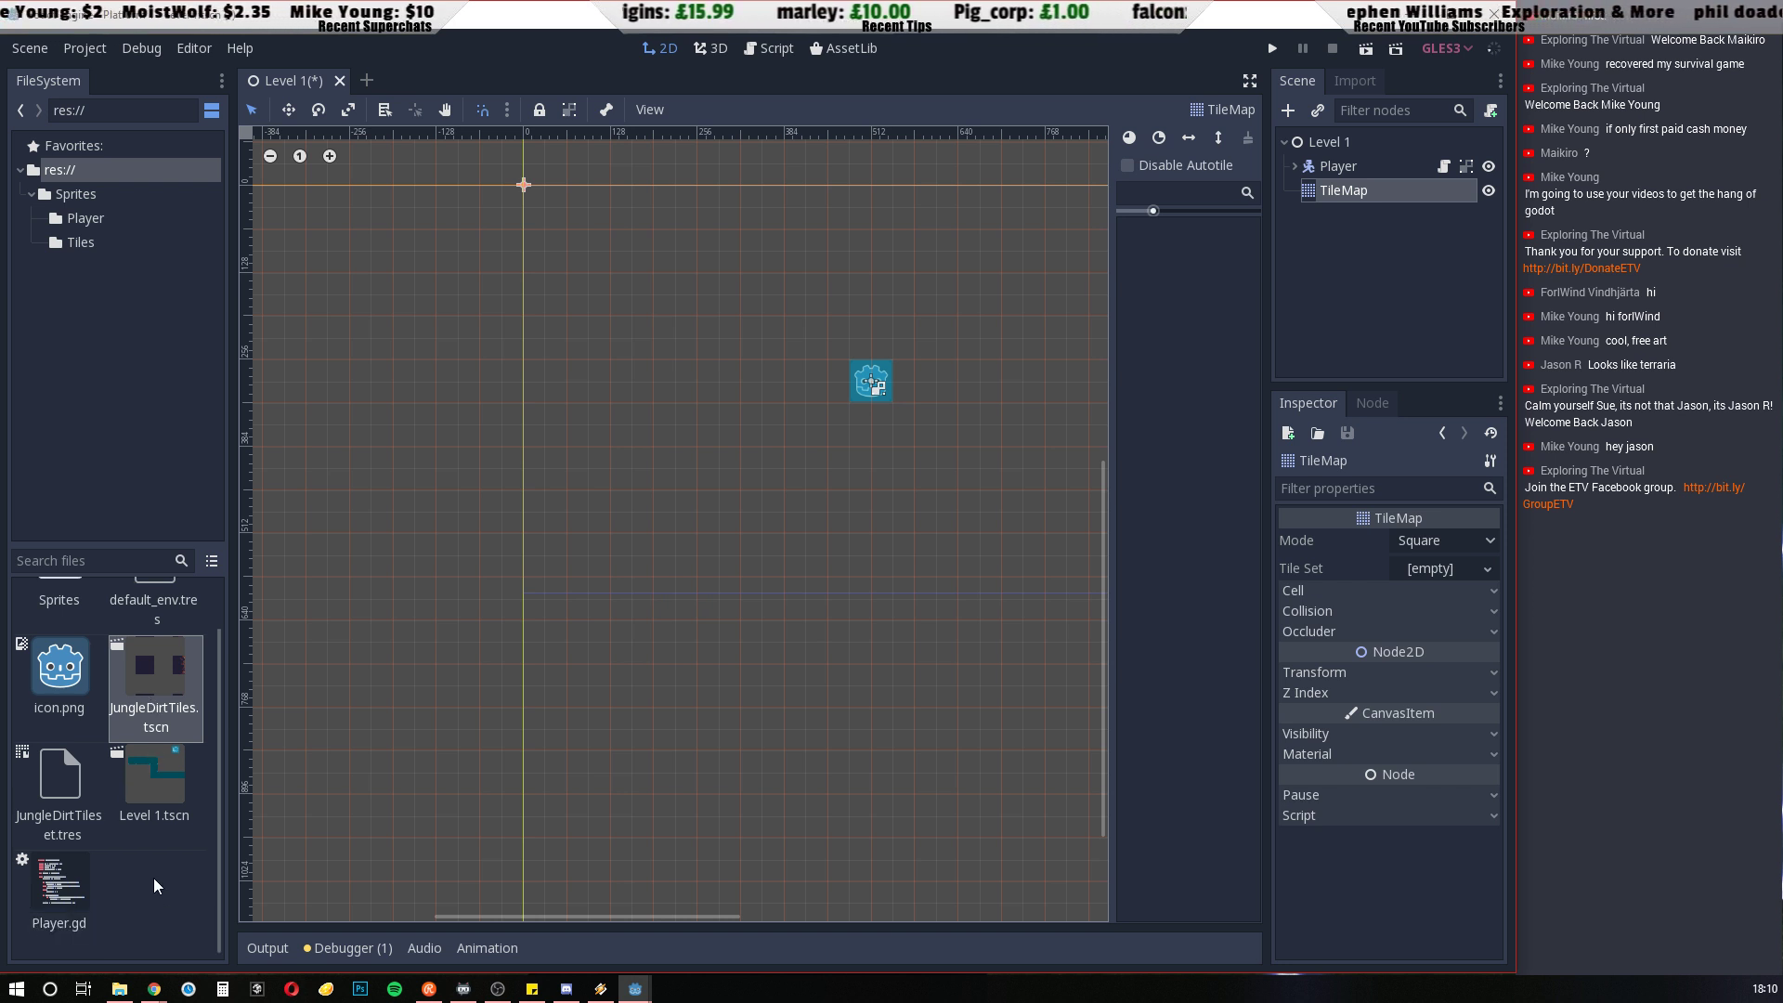
pyautogui.scroll(1, 153, 878)
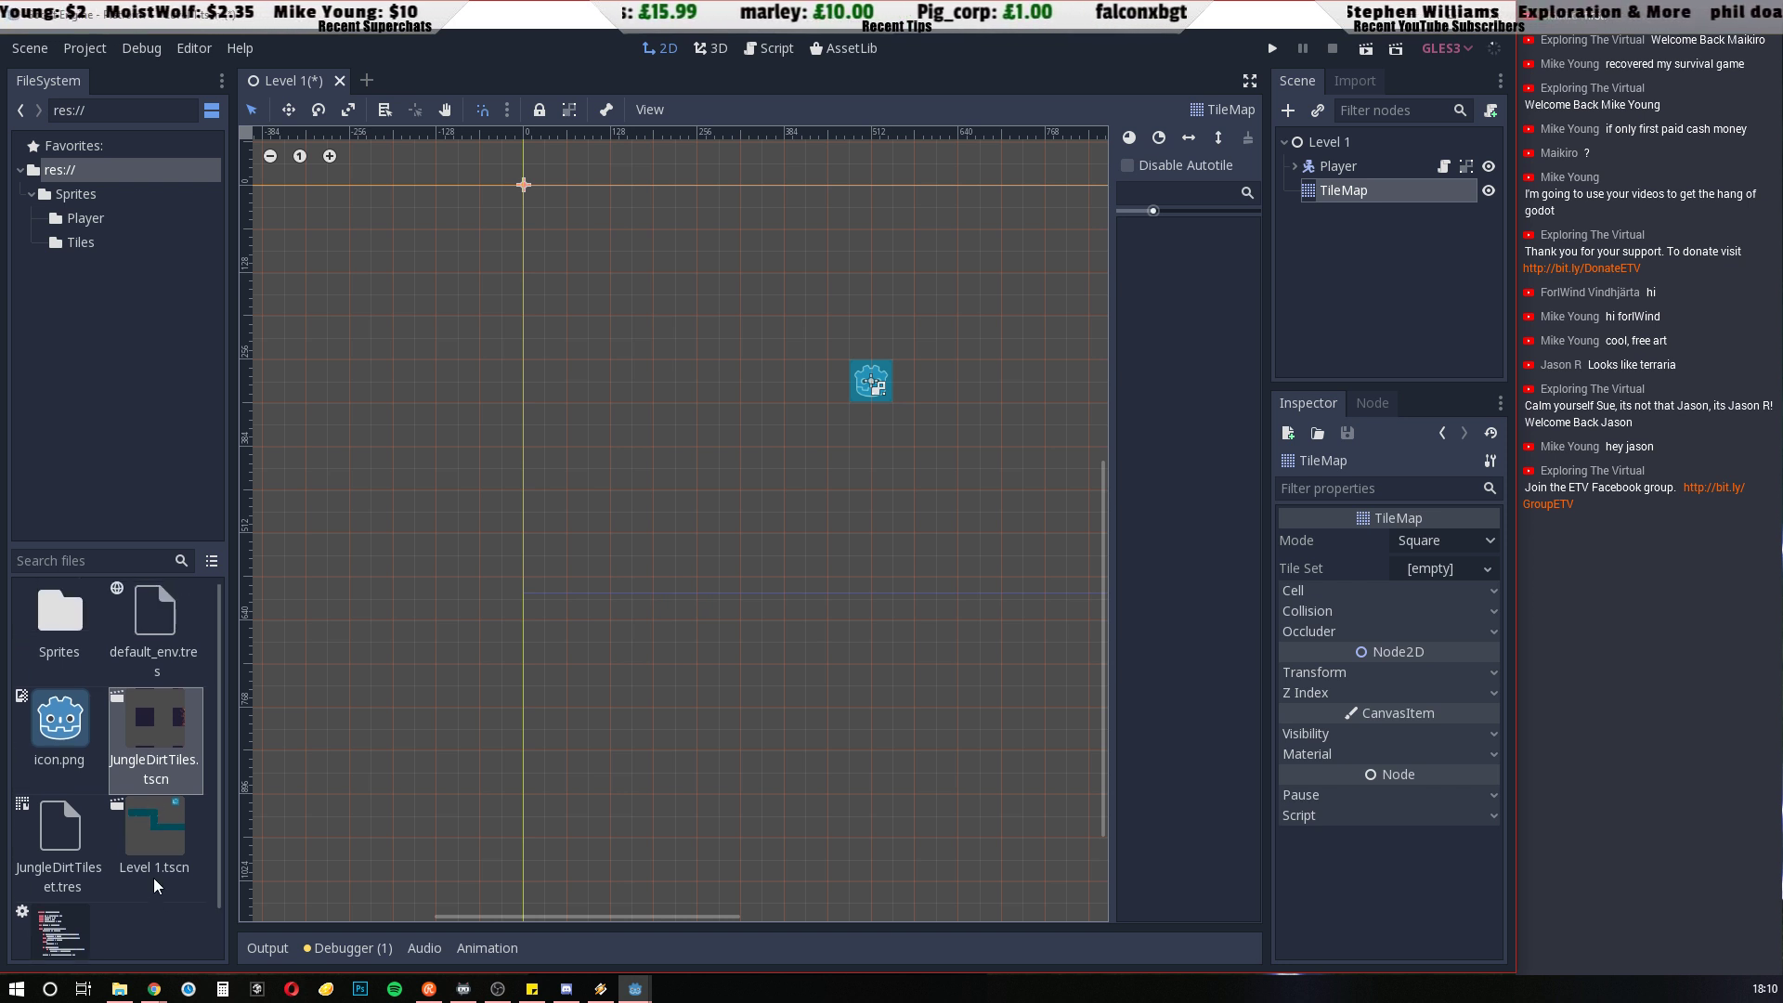
pyautogui.click(82, 240)
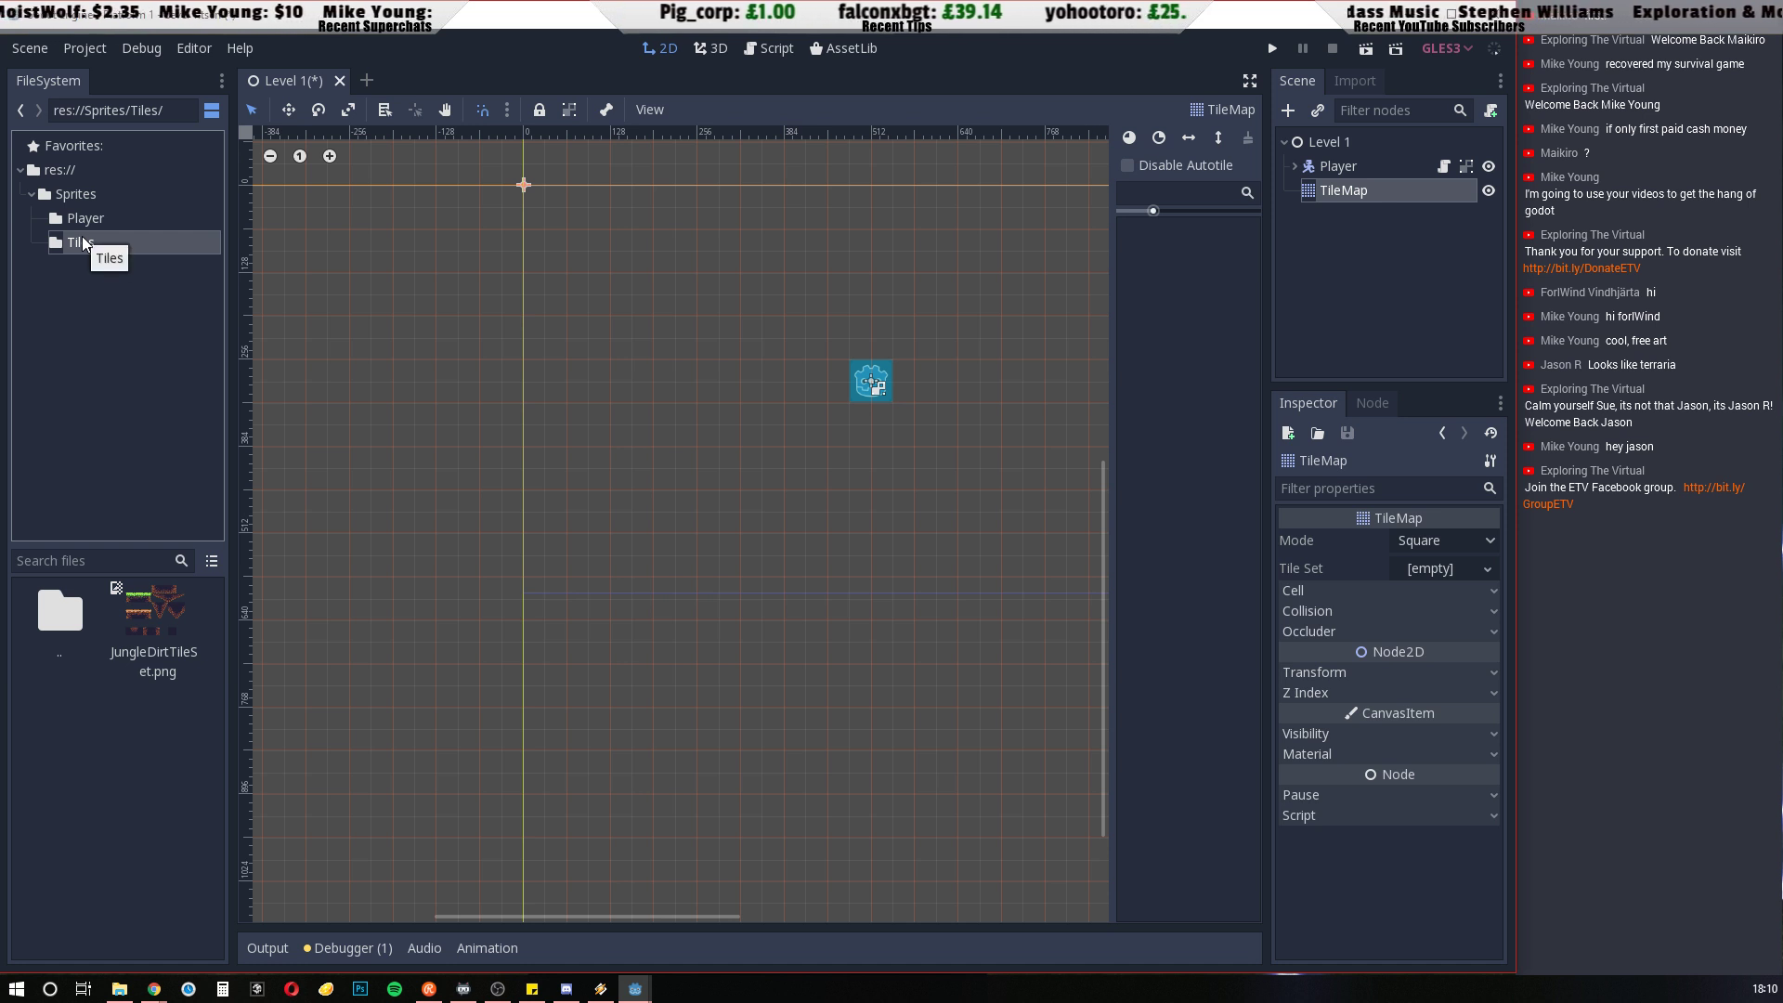
pyautogui.click(69, 171)
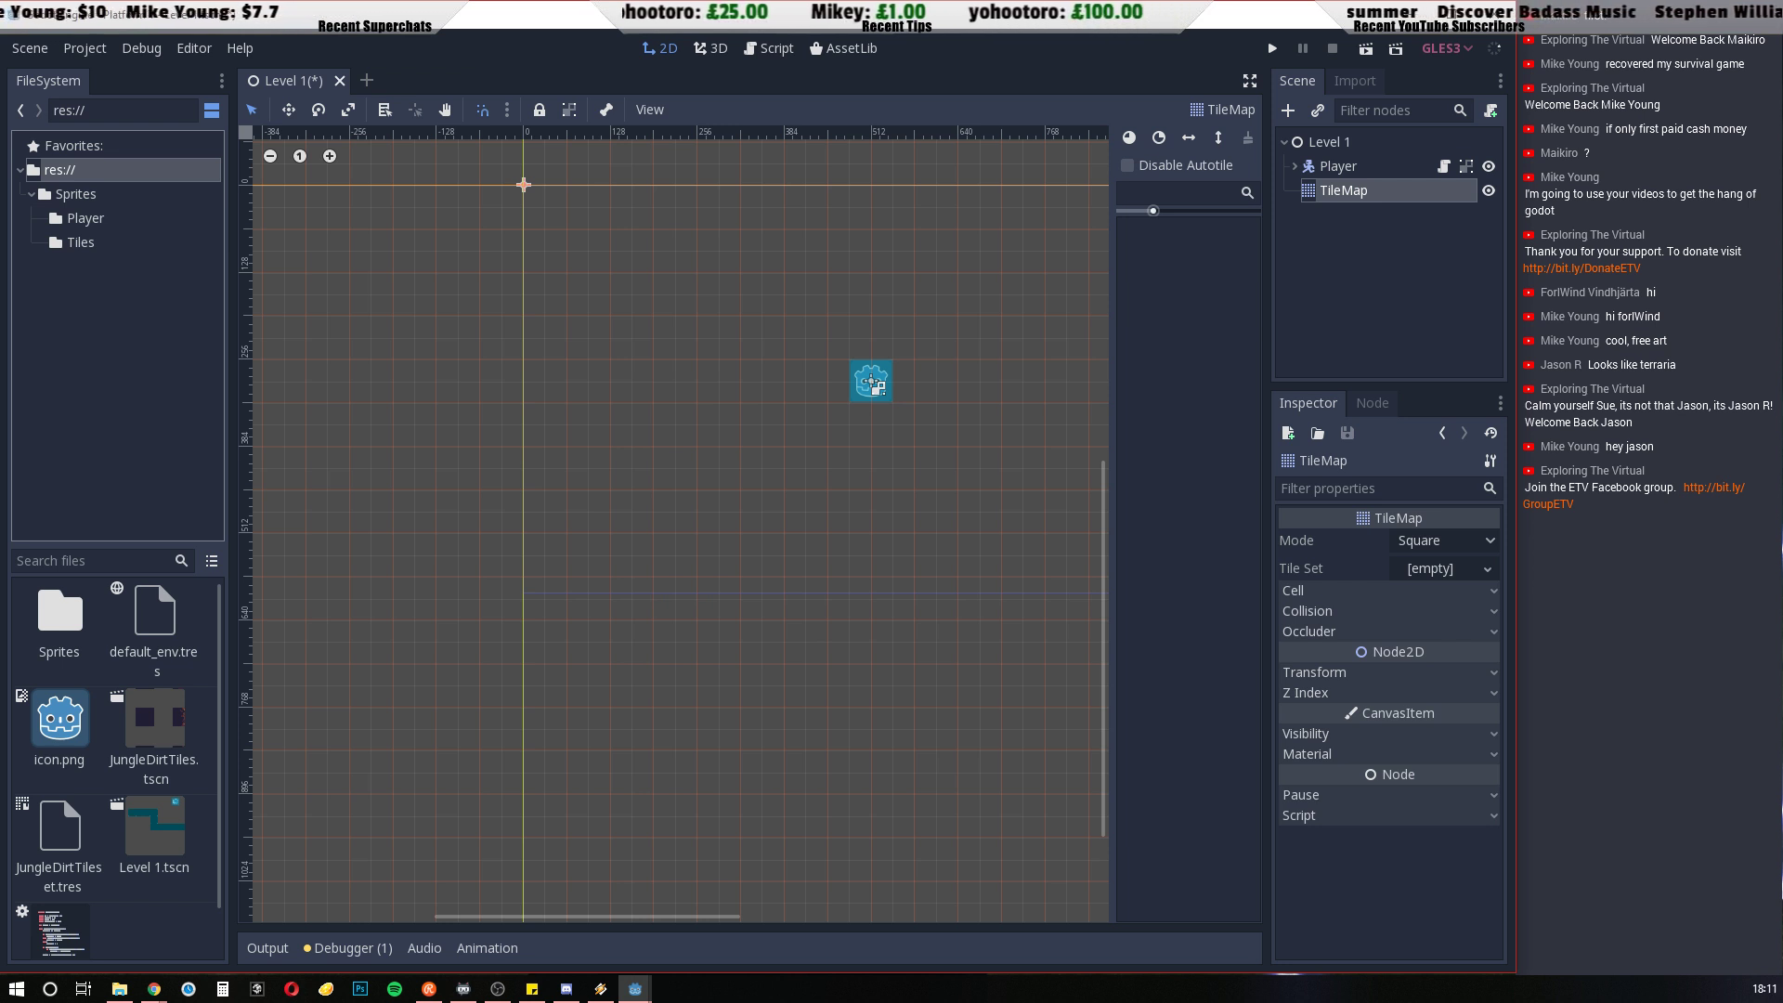
pyautogui.doubleClick(61, 617)
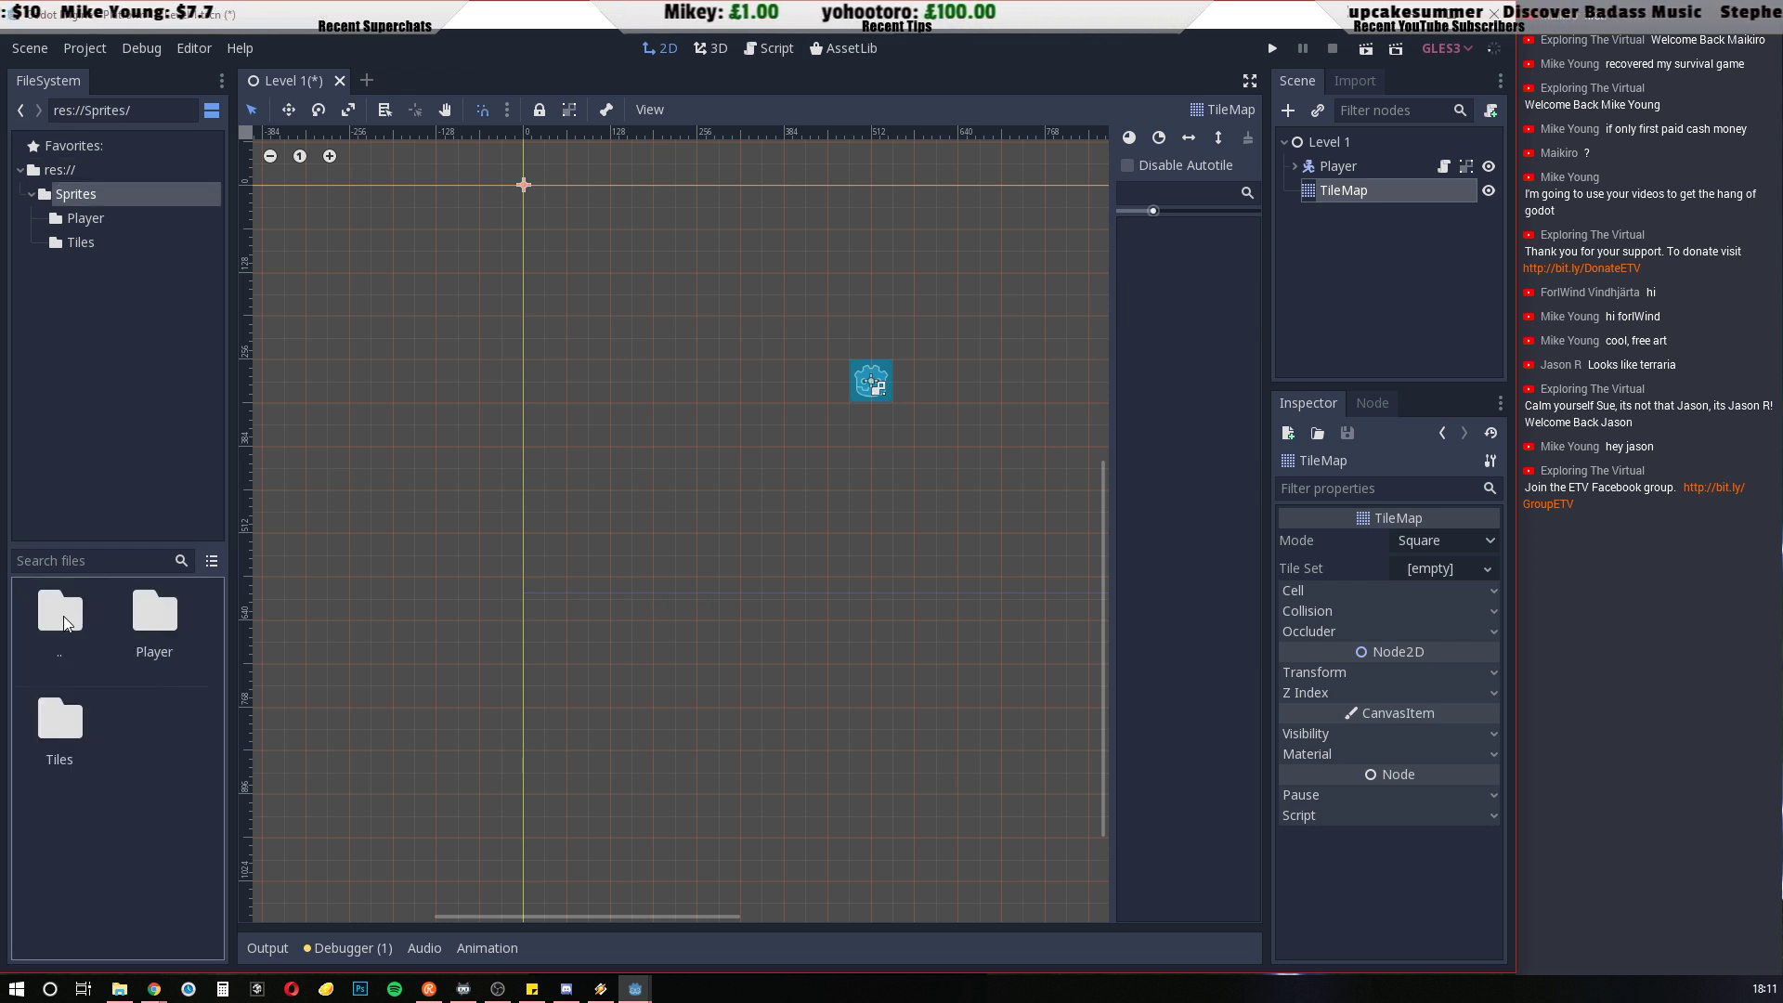
pyautogui.doubleClick(56, 746)
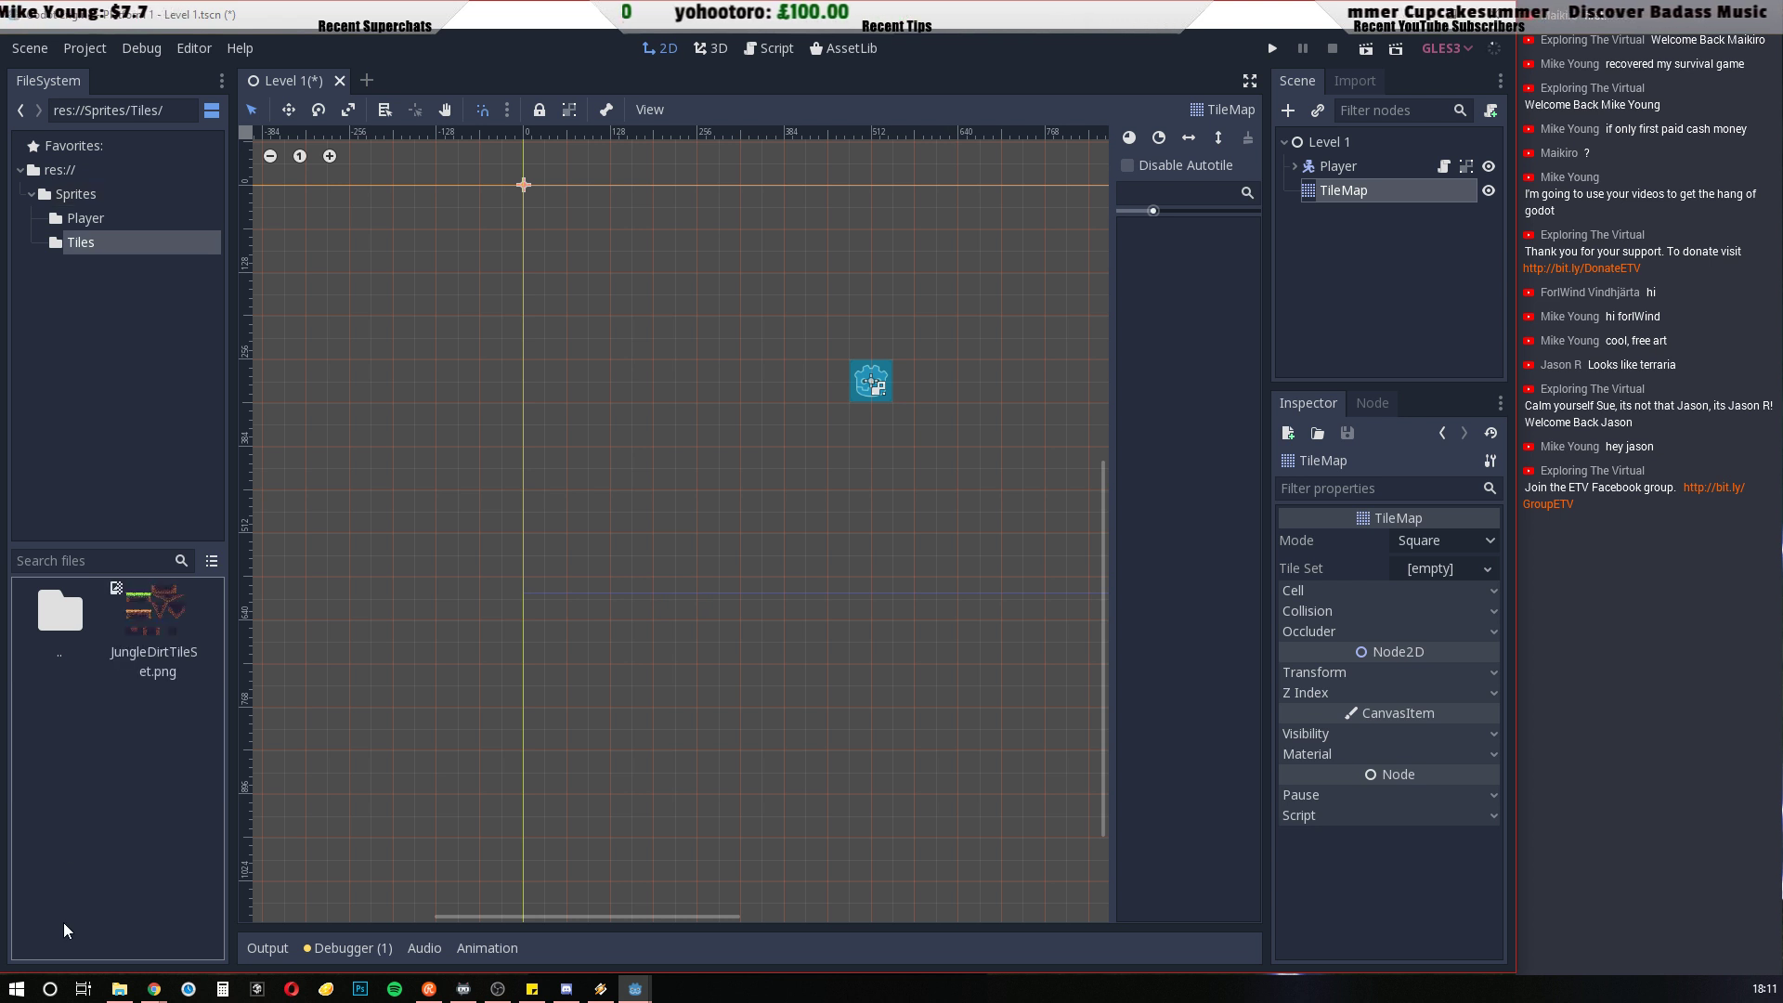
pyautogui.doubleClick(67, 620)
pyautogui.doubleClick(67, 619)
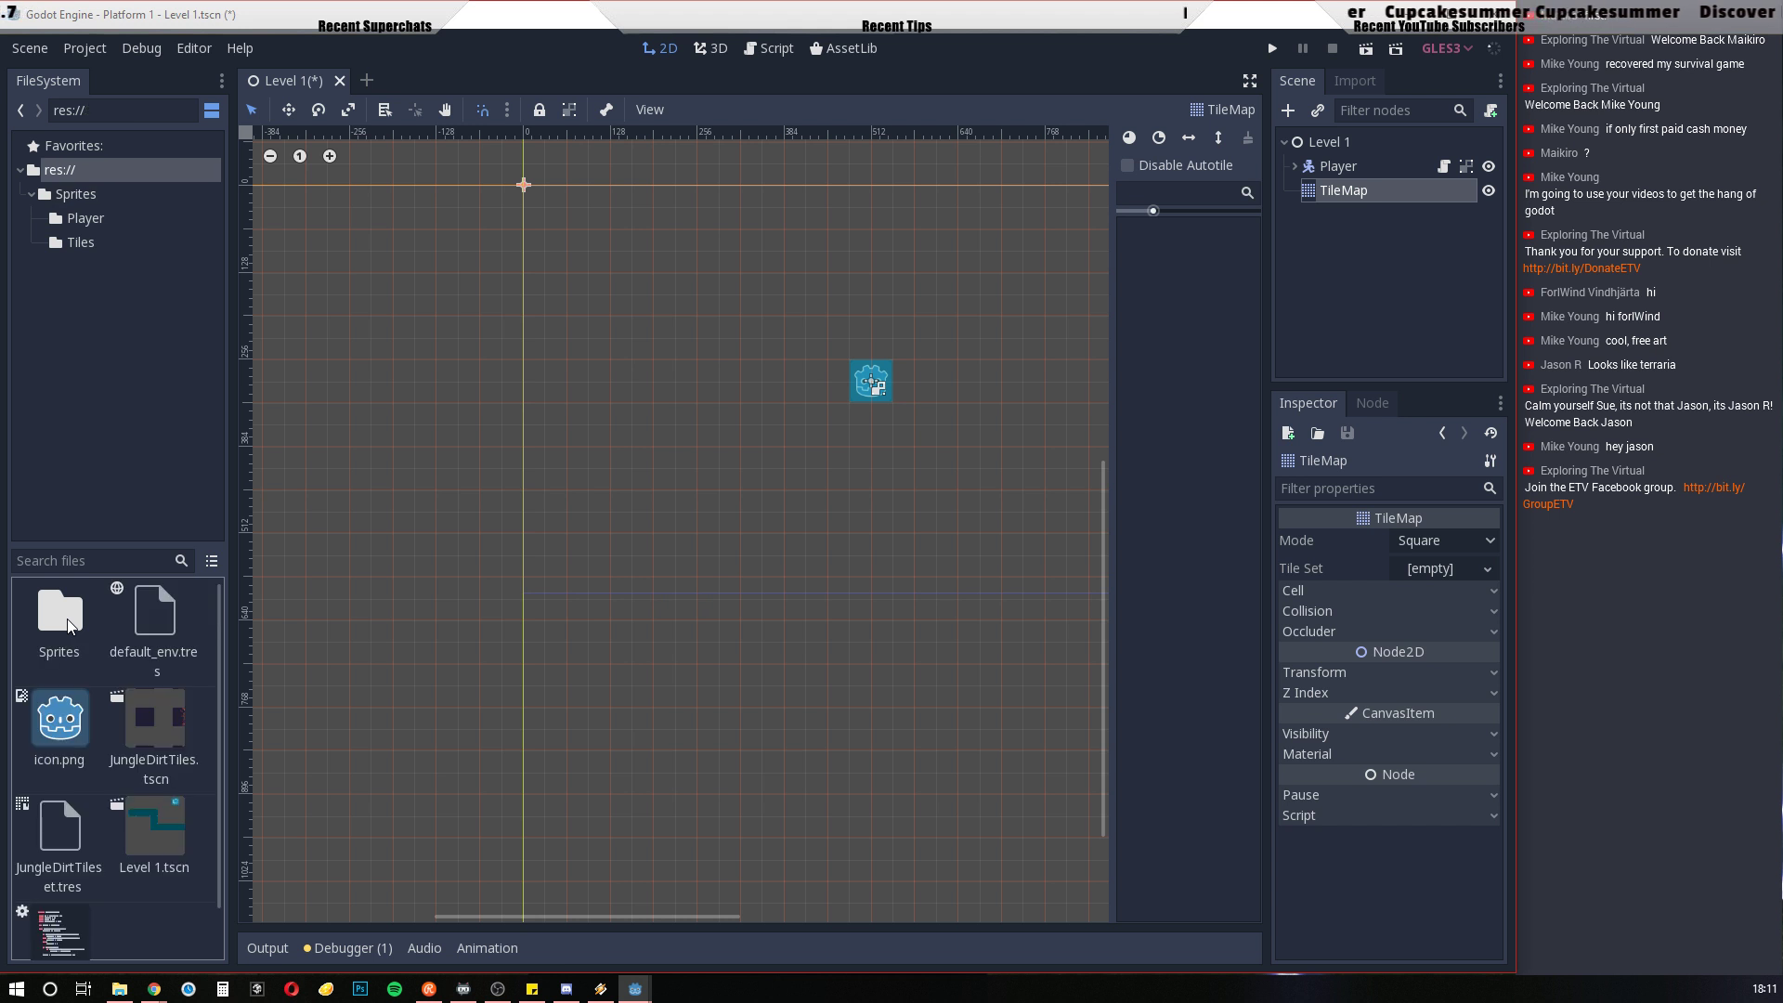
pyautogui.click(156, 716)
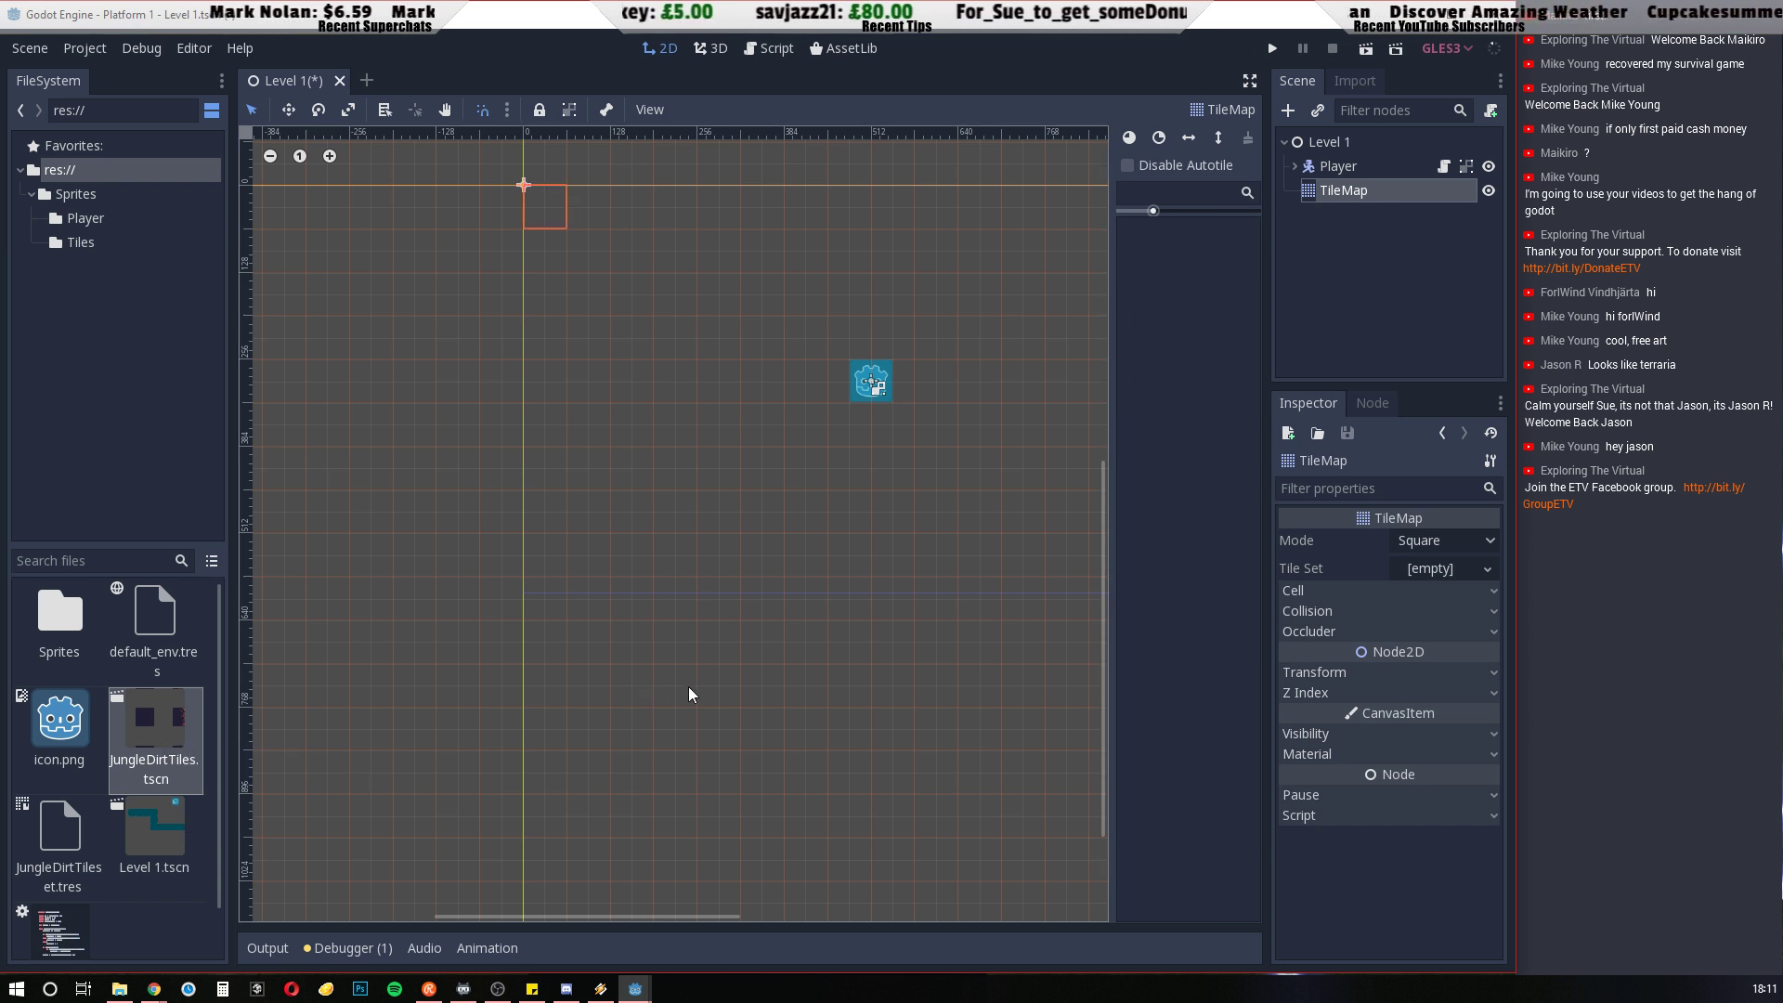
pyautogui.doubleClick(130, 729)
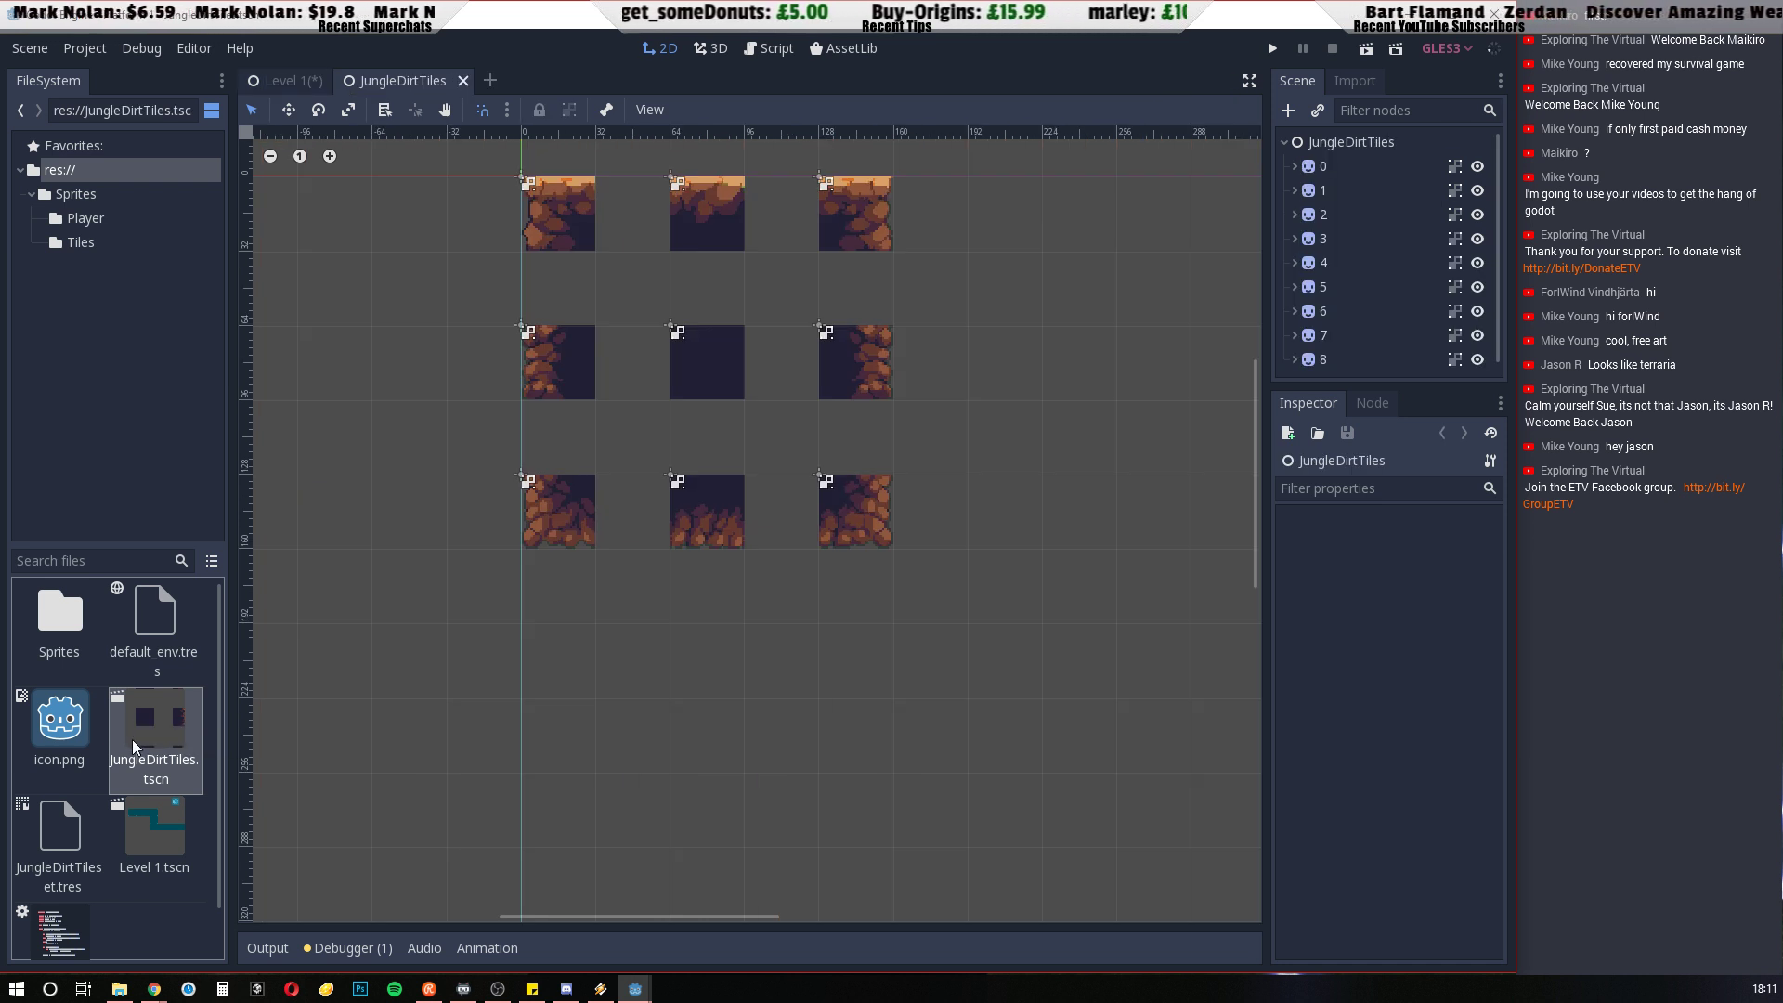
pyautogui.click(463, 81)
# Assign JungleDirtTileset.tres as the TileMap's tile set and widen the tile palette to show three tiles per row
pyautogui.click(52, 827)
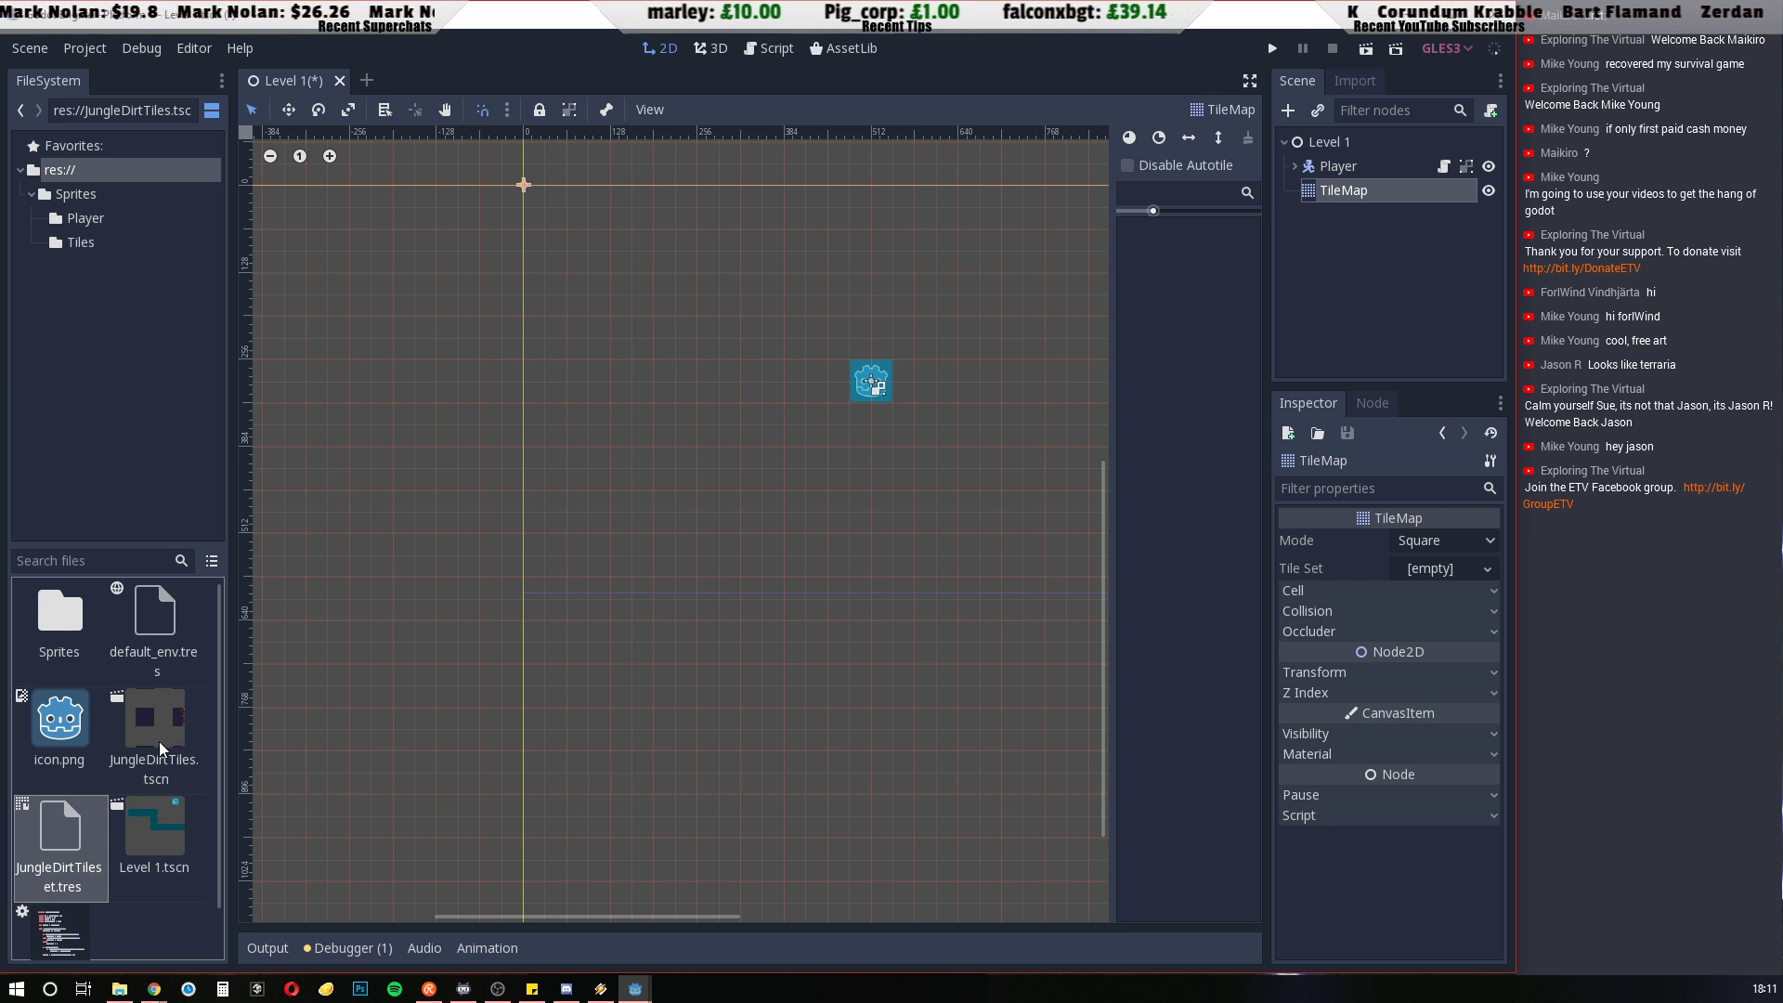
pyautogui.moveTo(59, 840); pyautogui.dragTo(1437, 566)
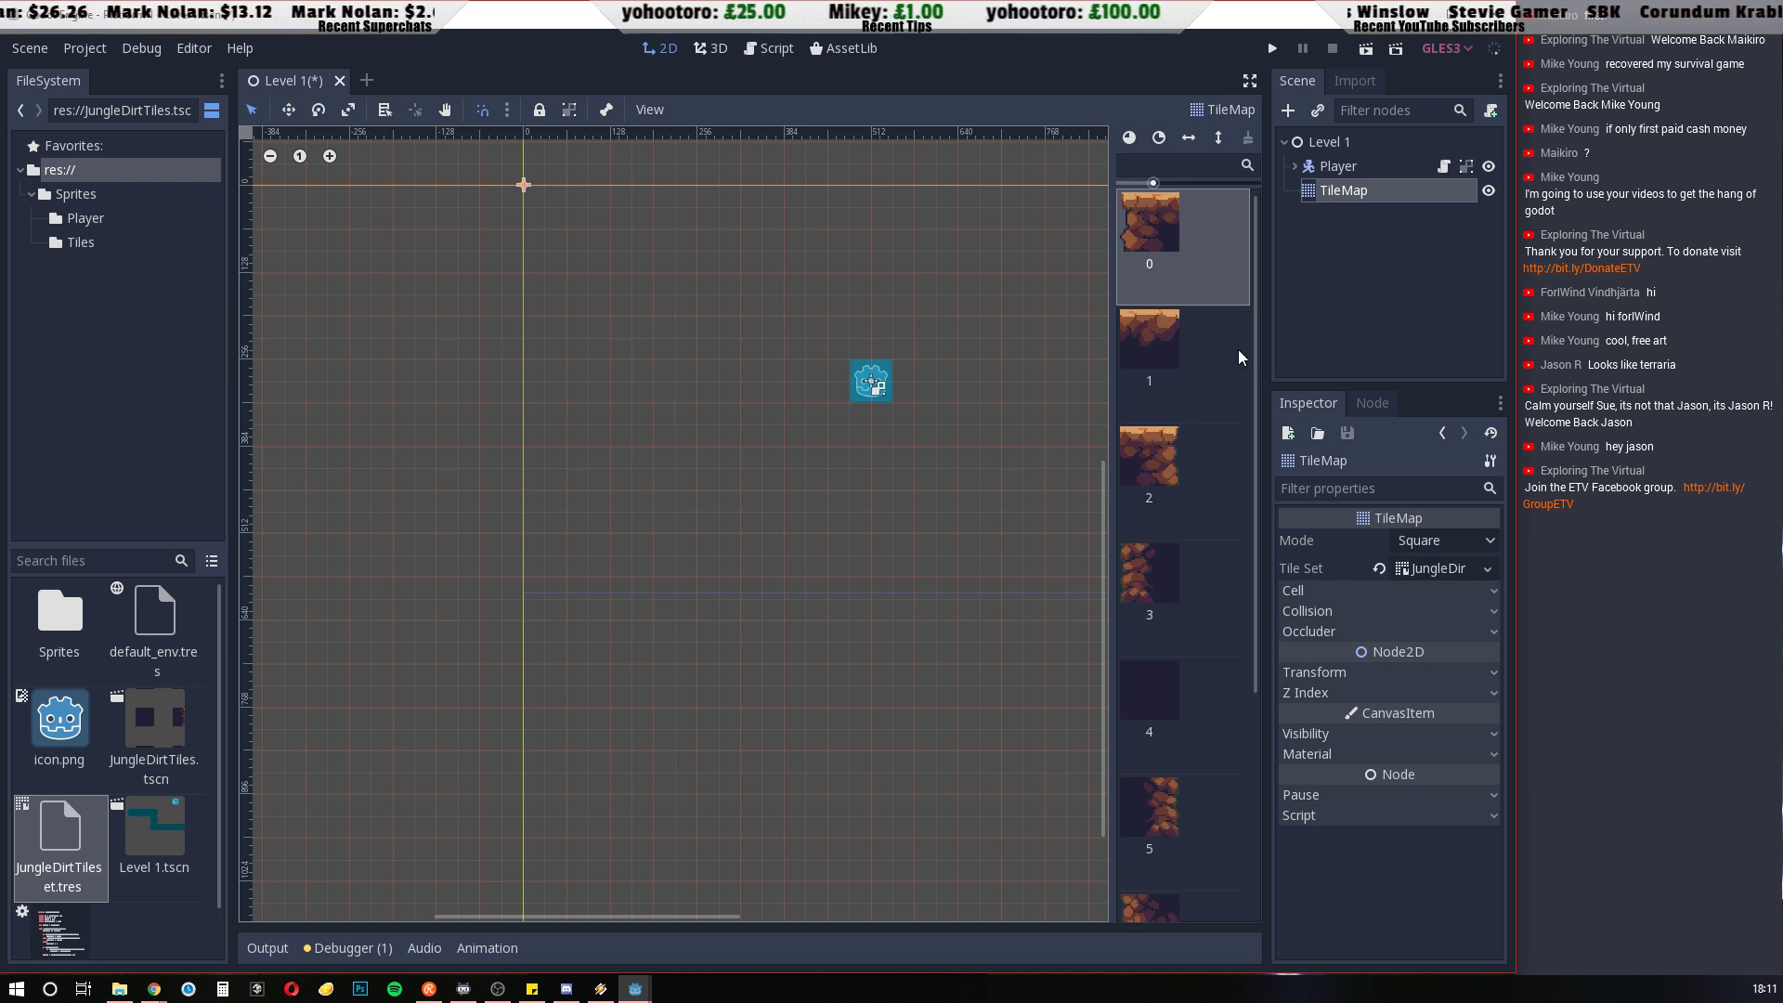
pyautogui.click(1222, 109)
pyautogui.click(1194, 110)
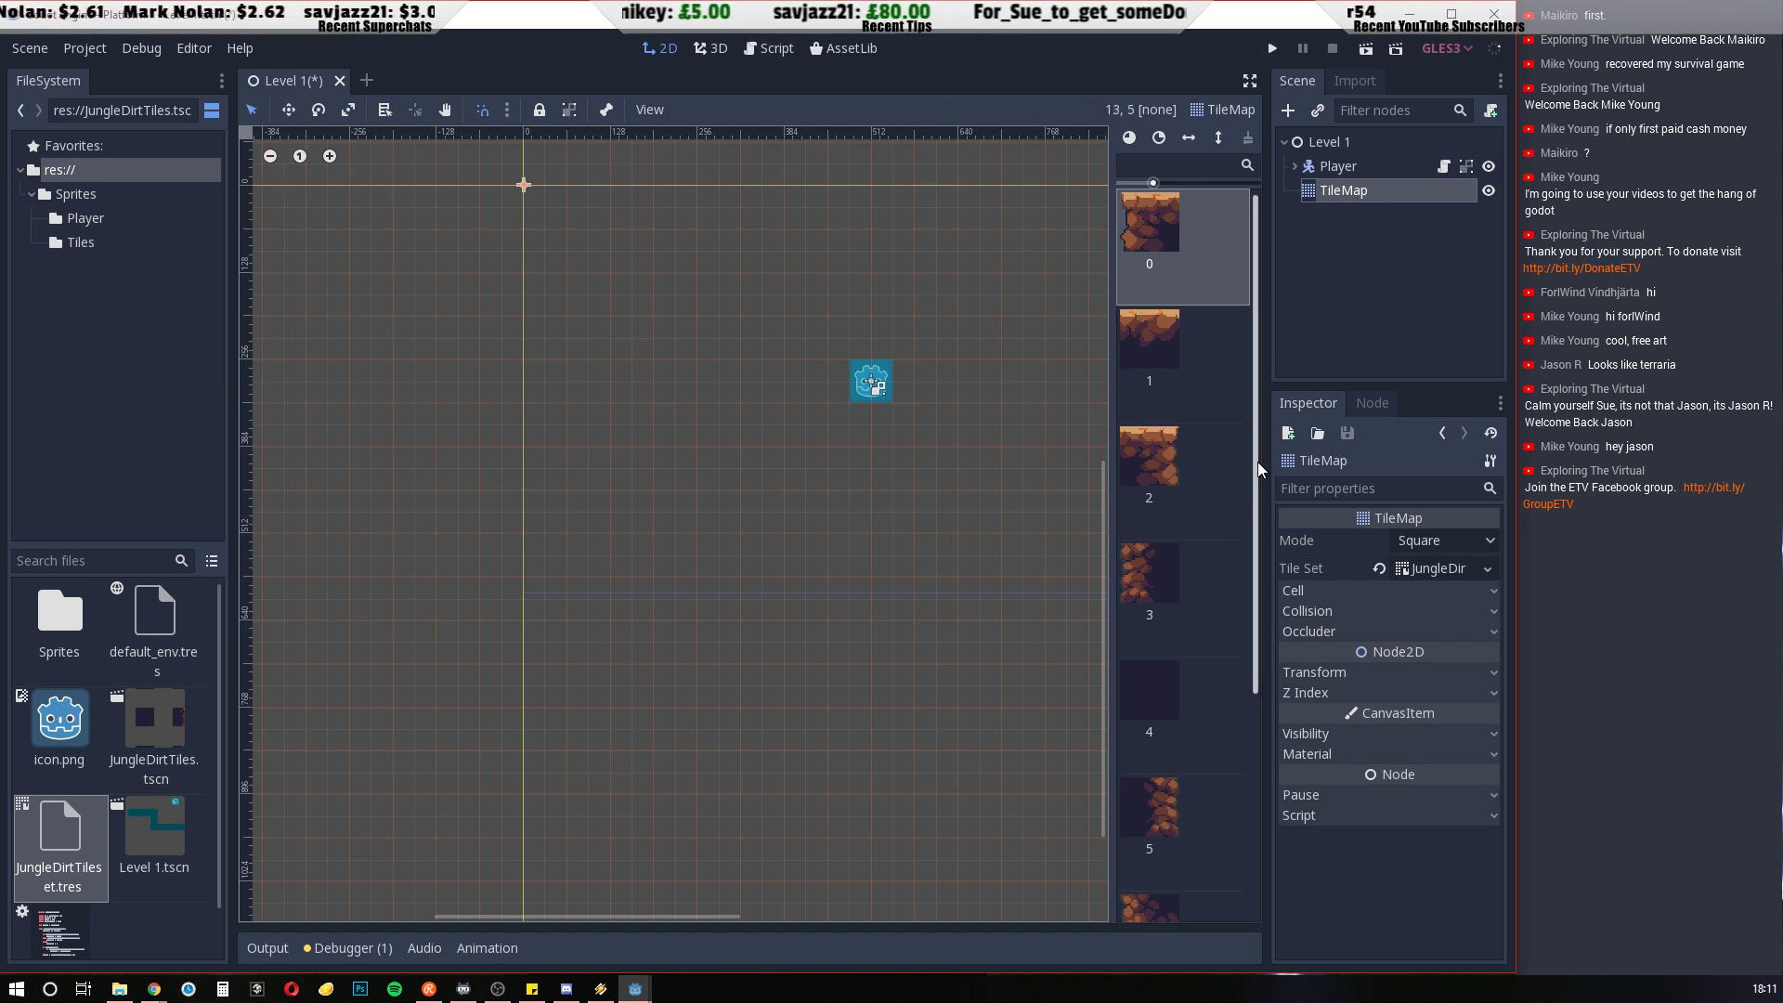
pyautogui.moveTo(1106, 432); pyautogui.dragTo(983, 418)
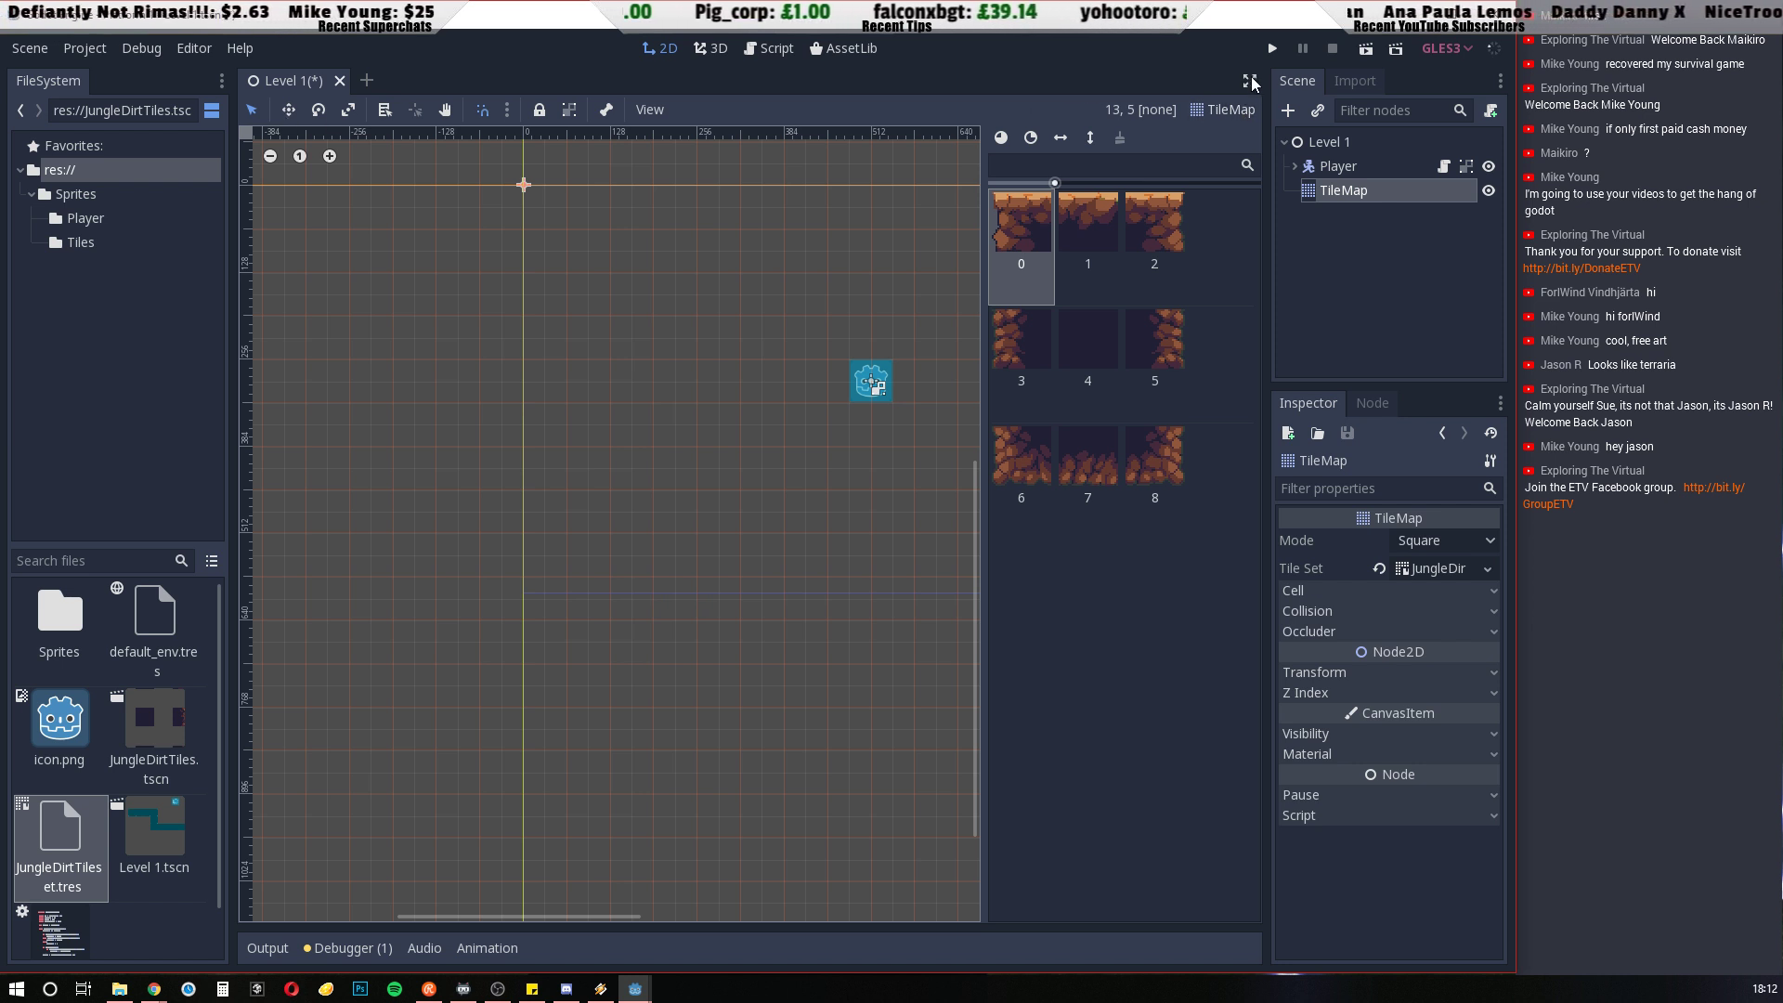
pyautogui.click(1201, 113)
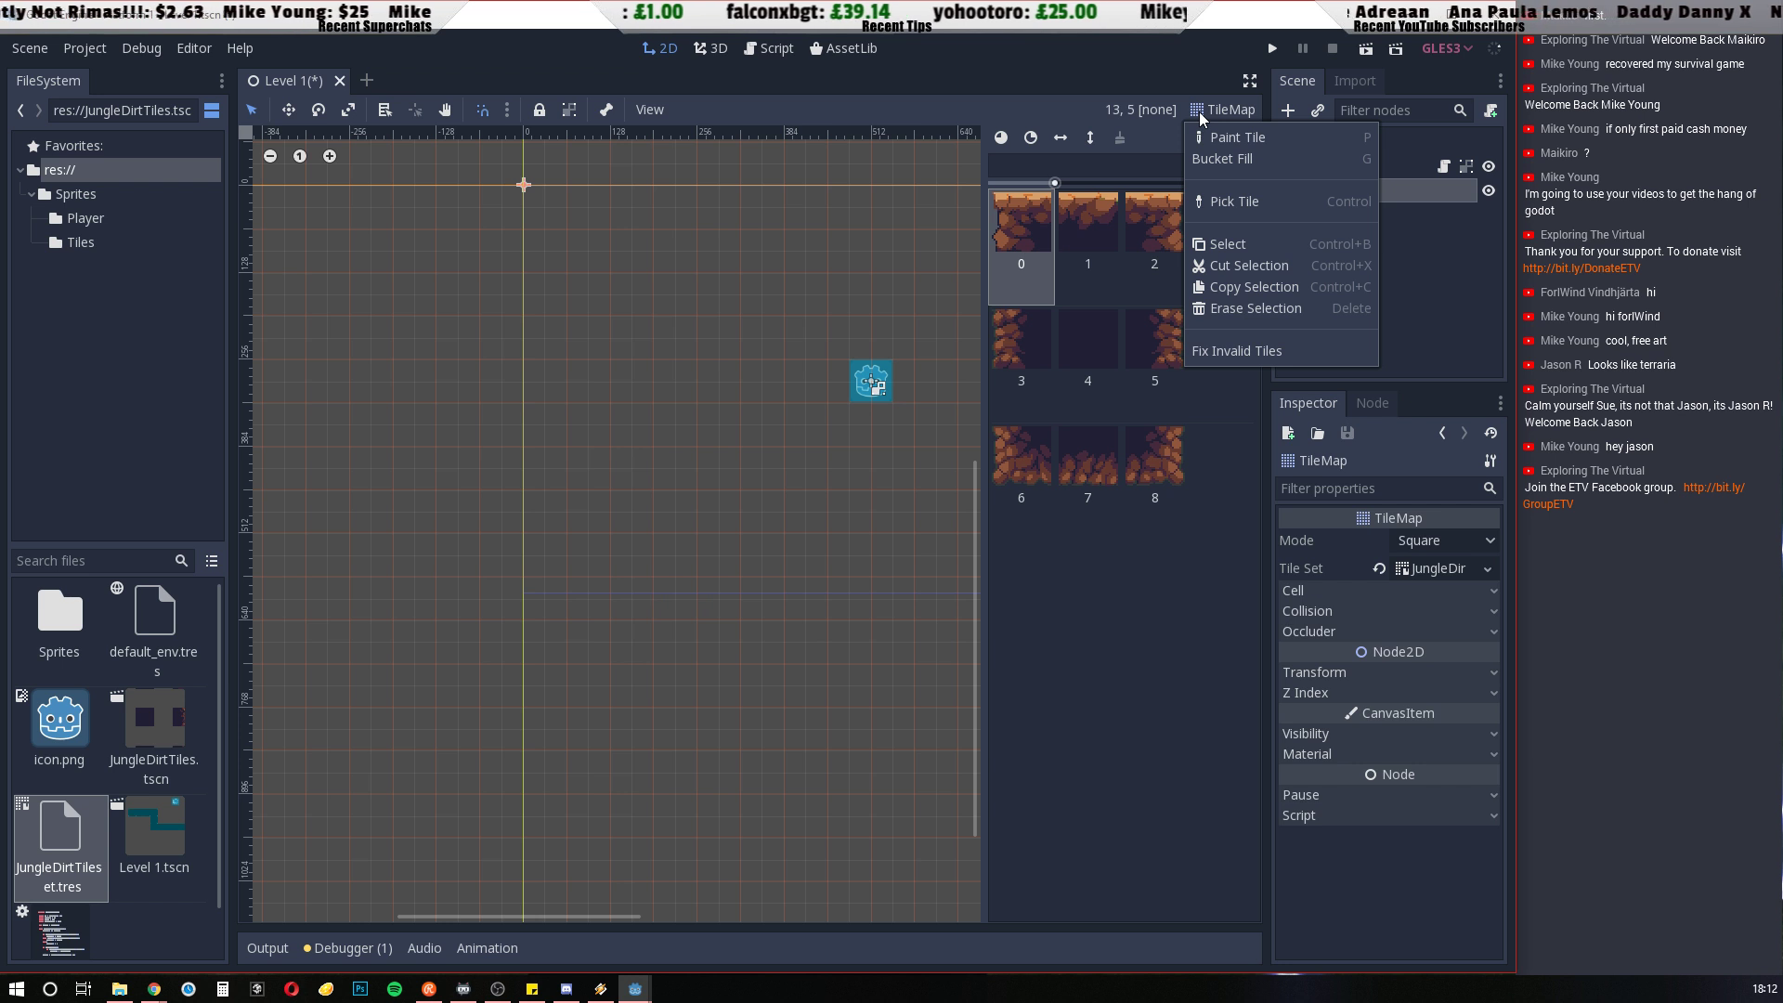
pyautogui.click(1200, 112)
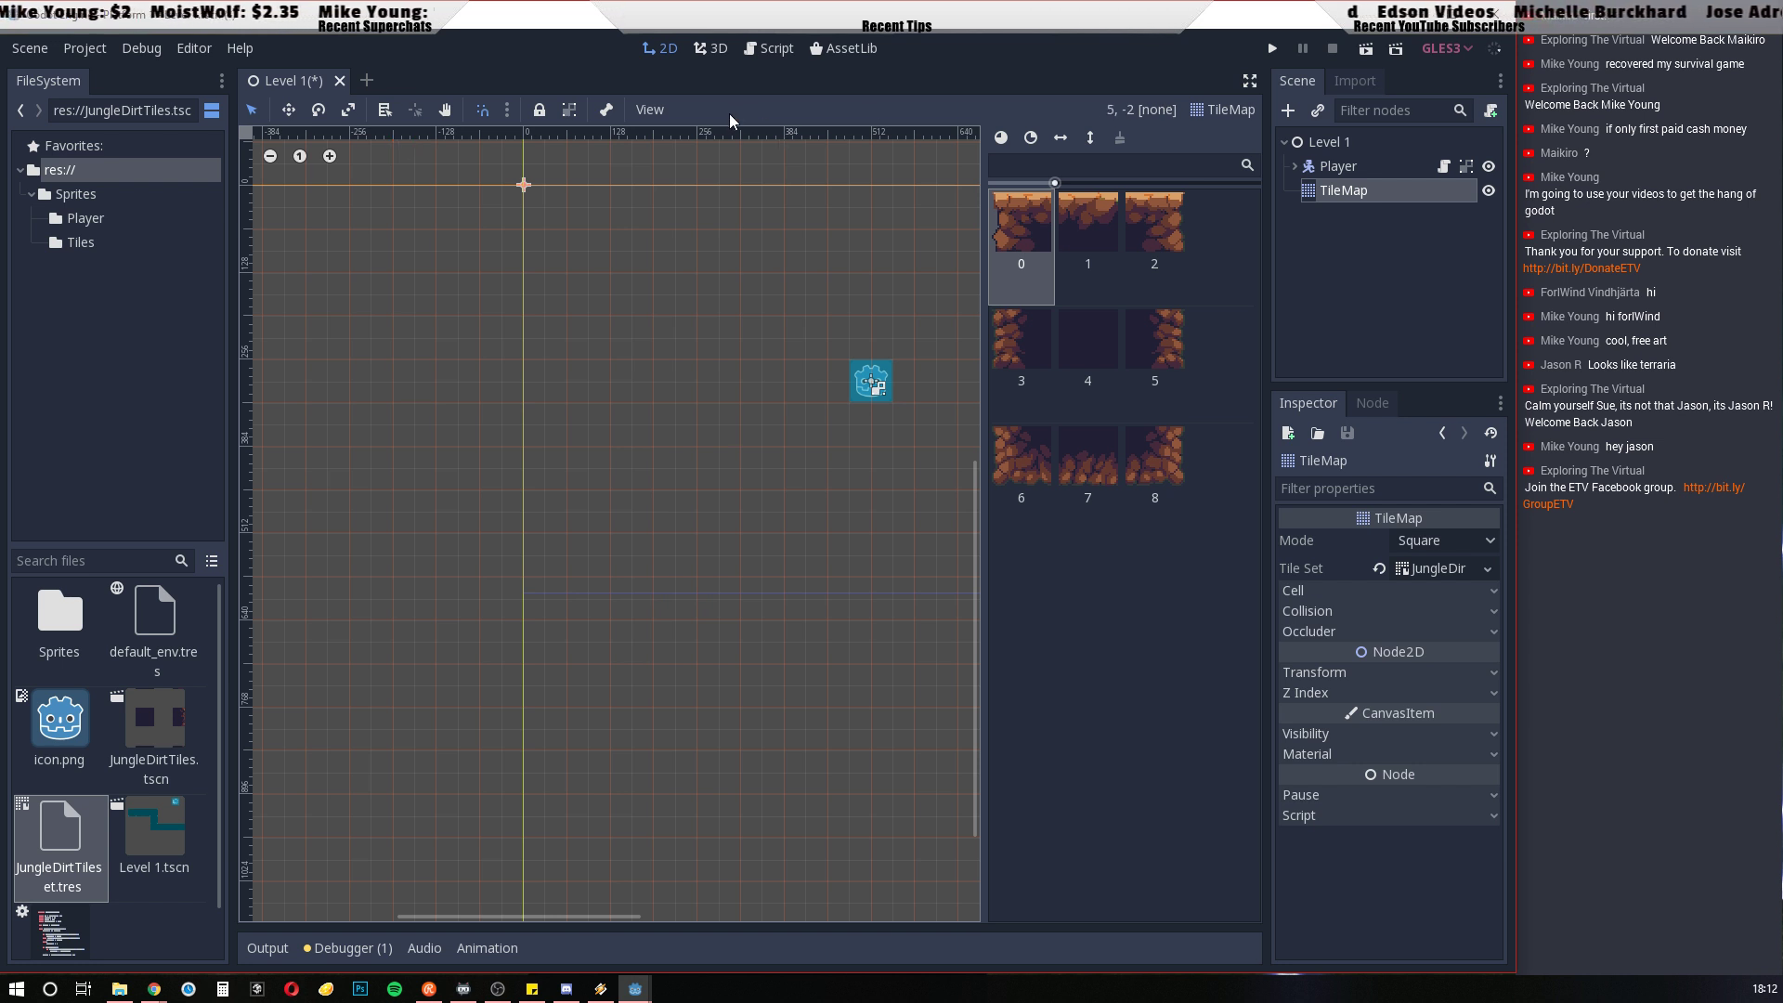
pyautogui.click(661, 110)
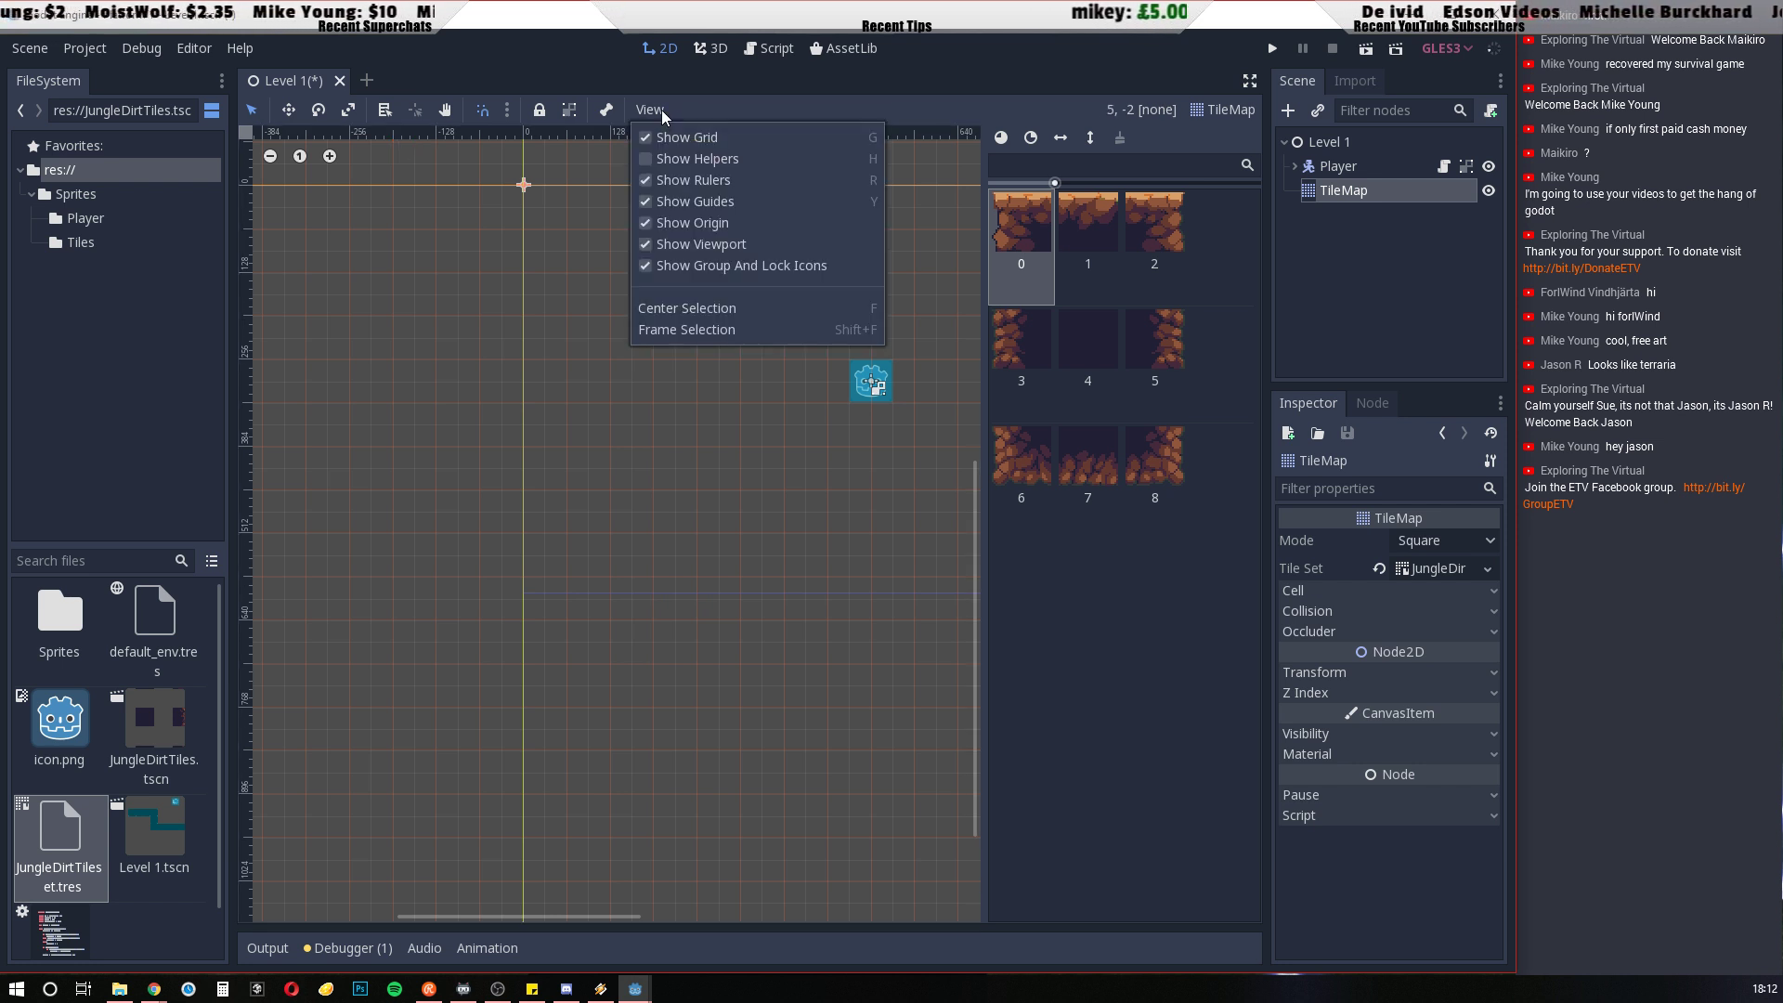
pyautogui.click(756, 102)
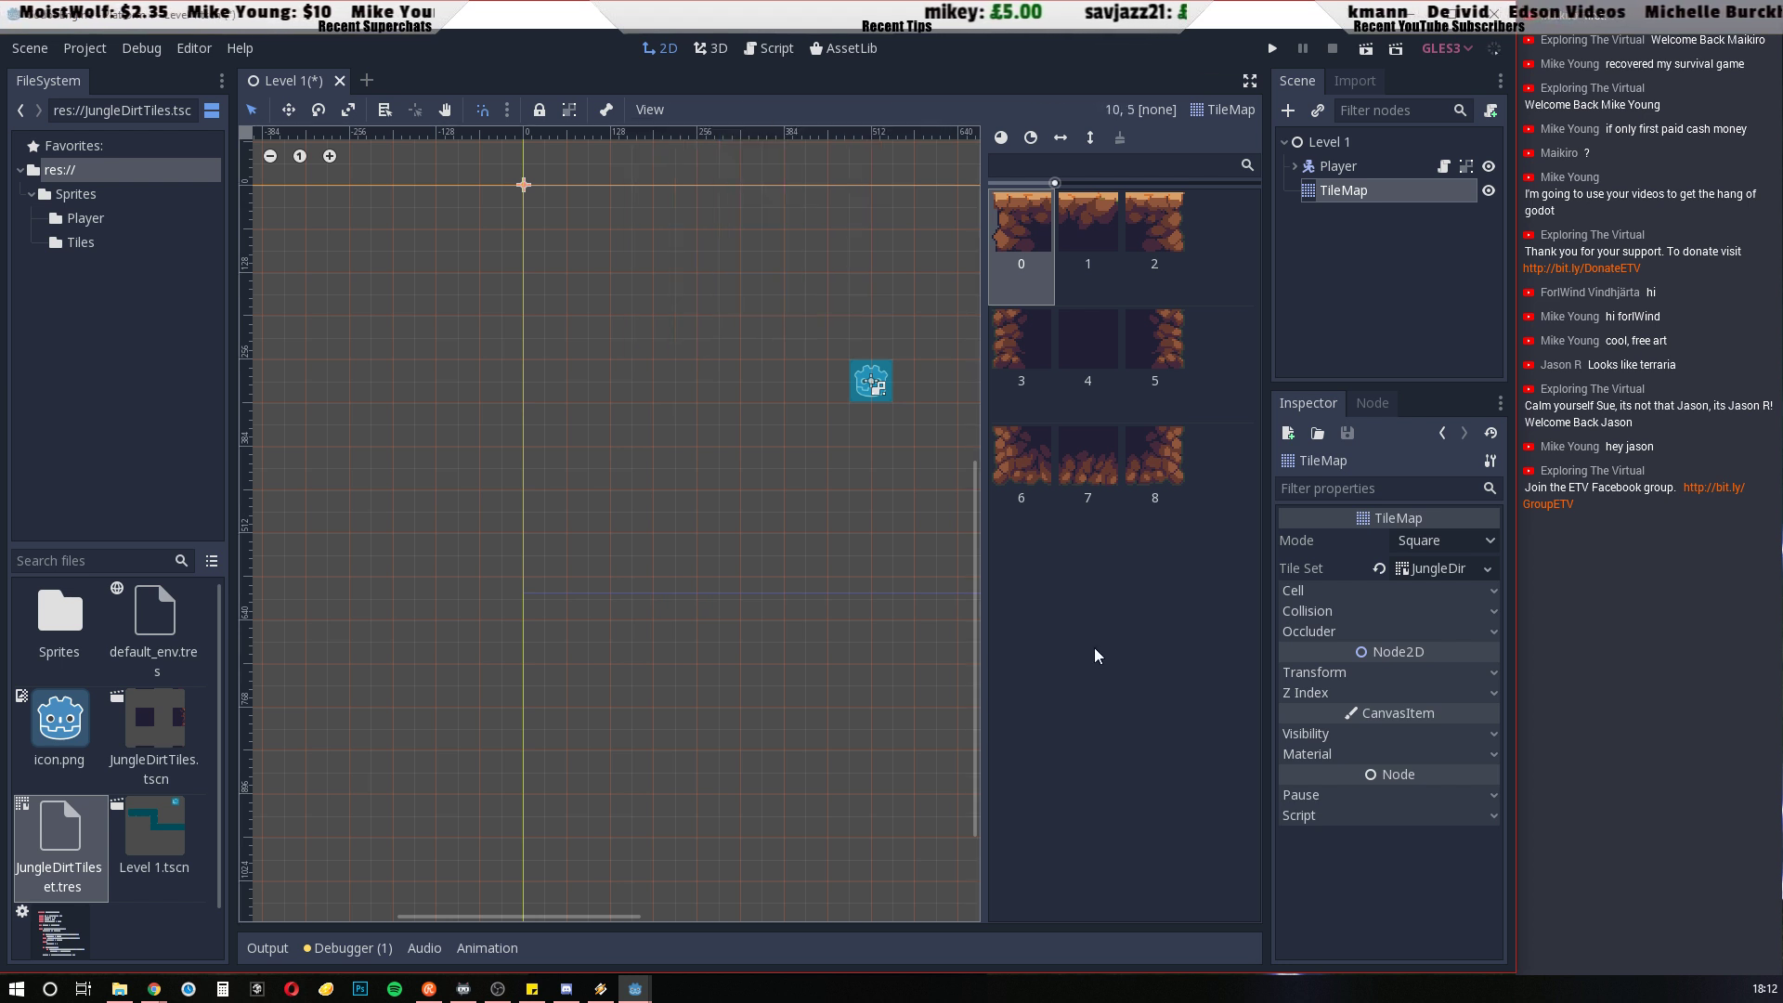
pyautogui.click(1128, 648)
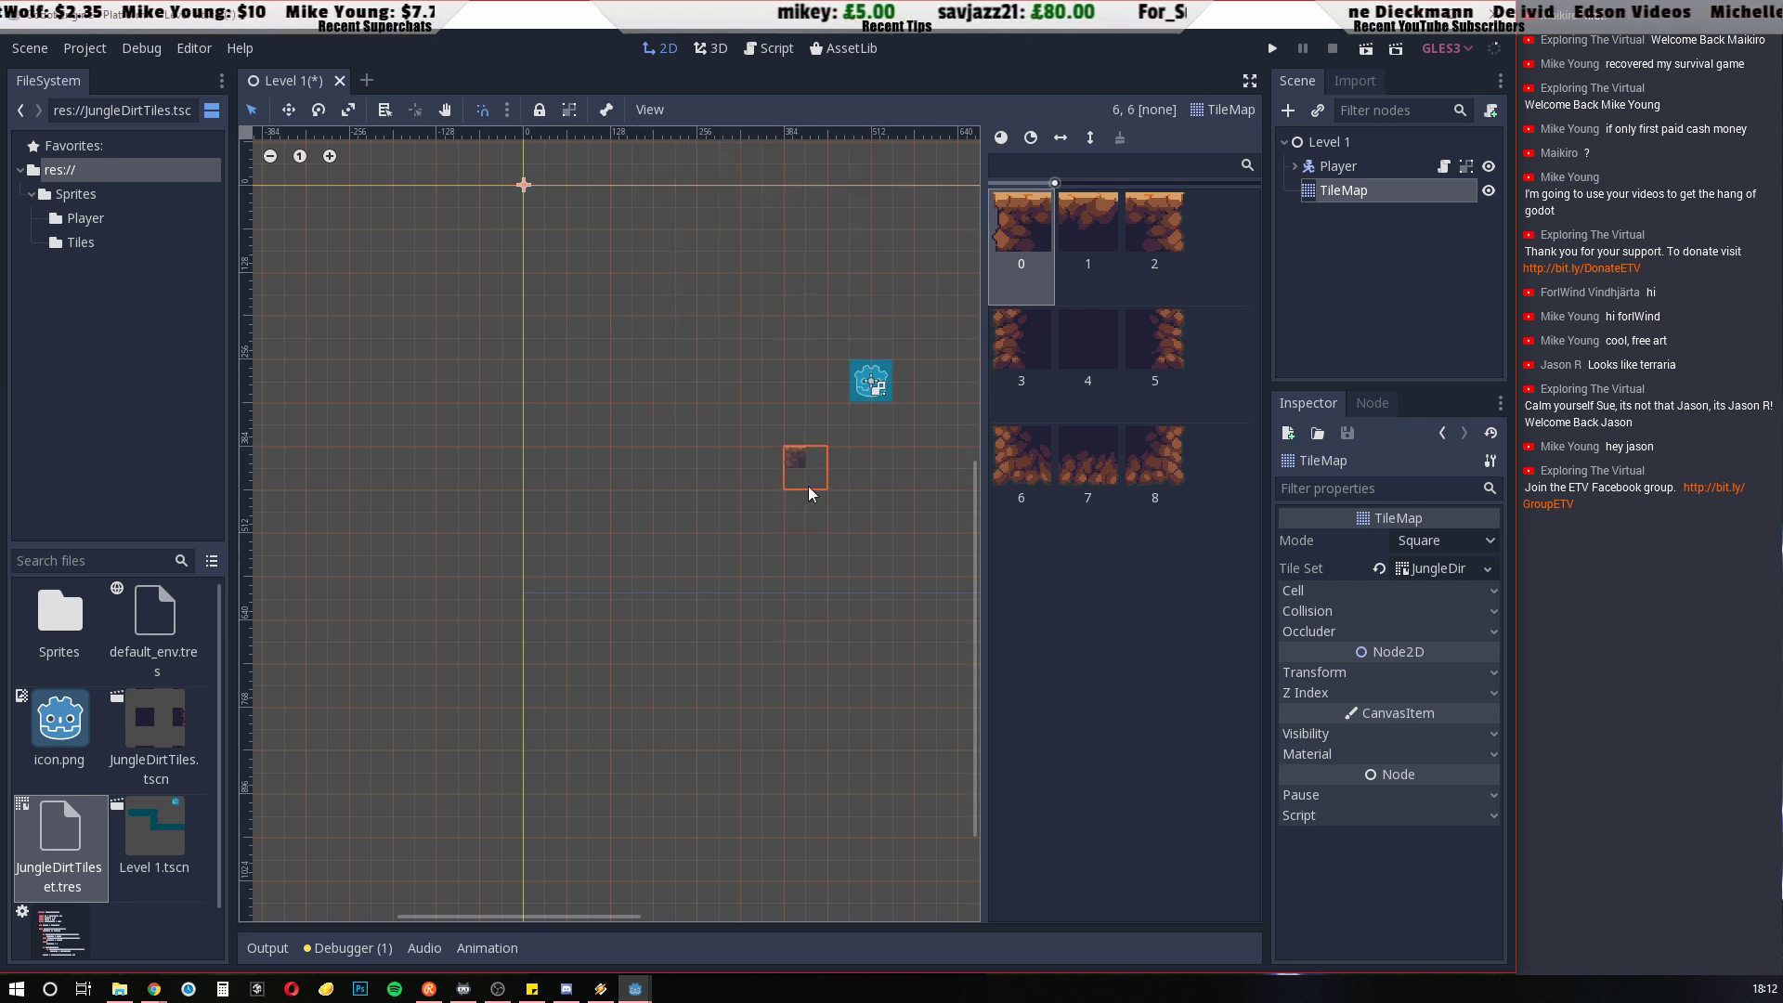
# Preview tiles 1, 2, 3, 6 and 7 from the tile palette, ending with tile 7 selected
pyautogui.moveTo(789, 488); pyautogui.dragTo(616, 561, button='middle')
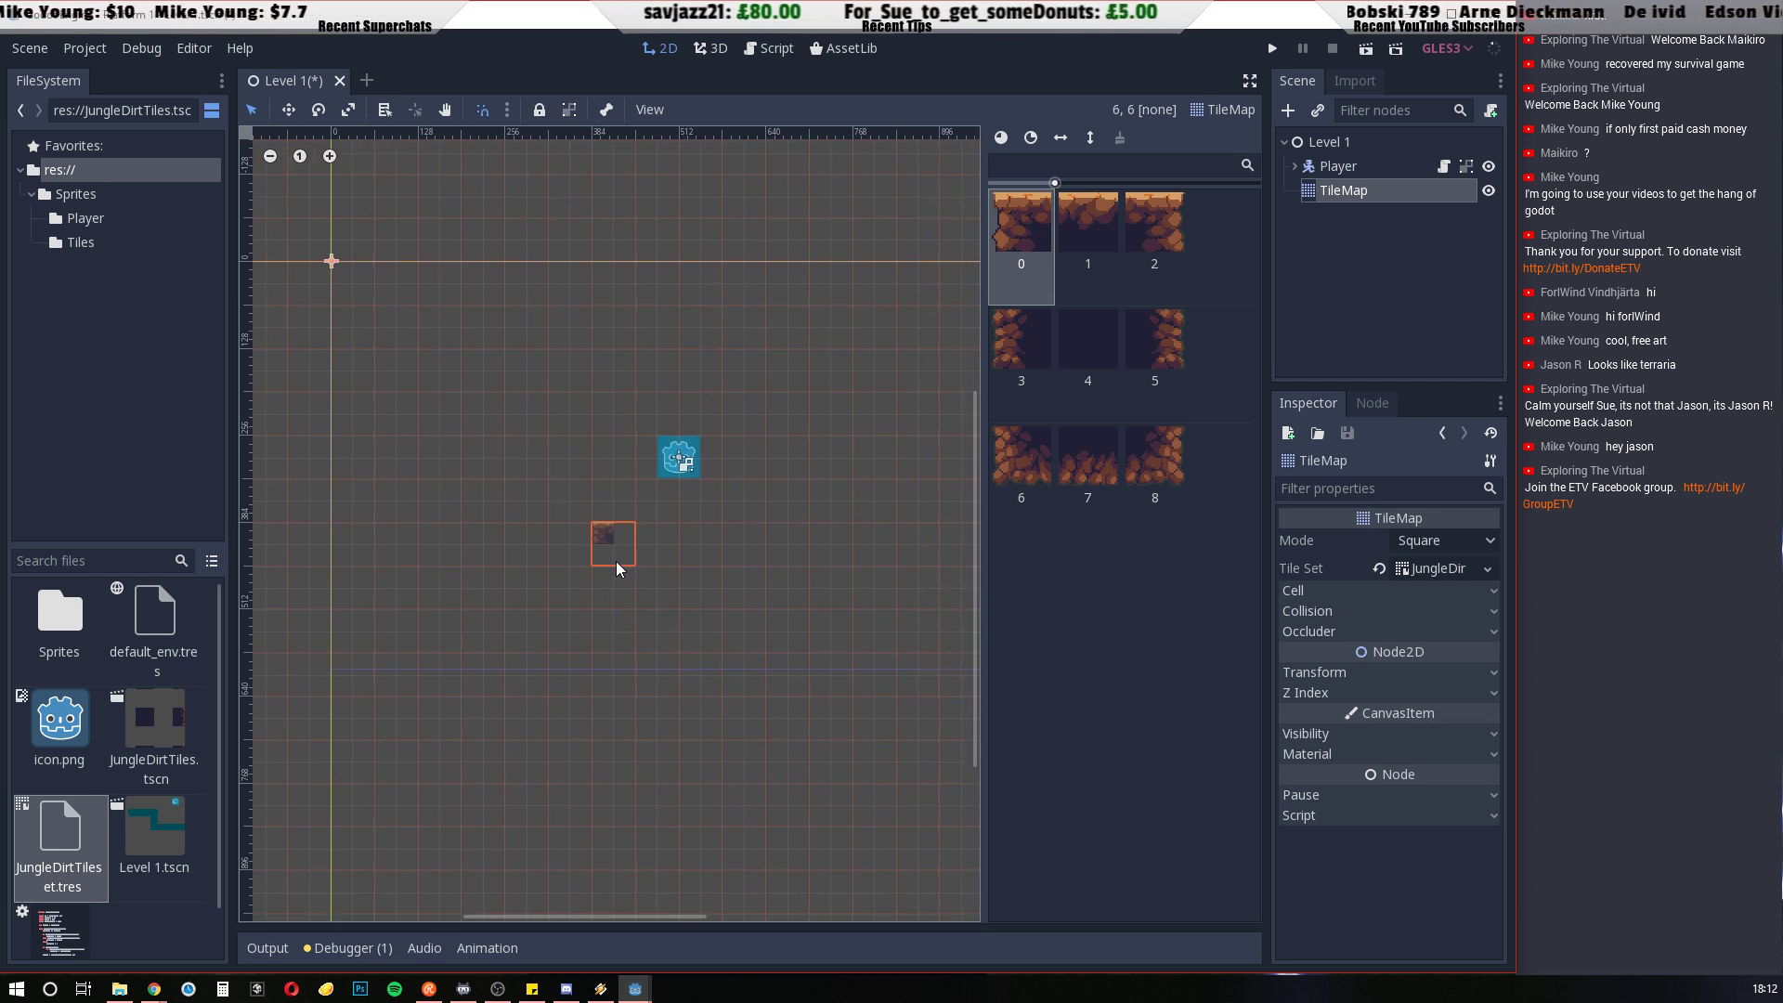
pyautogui.click(1089, 223)
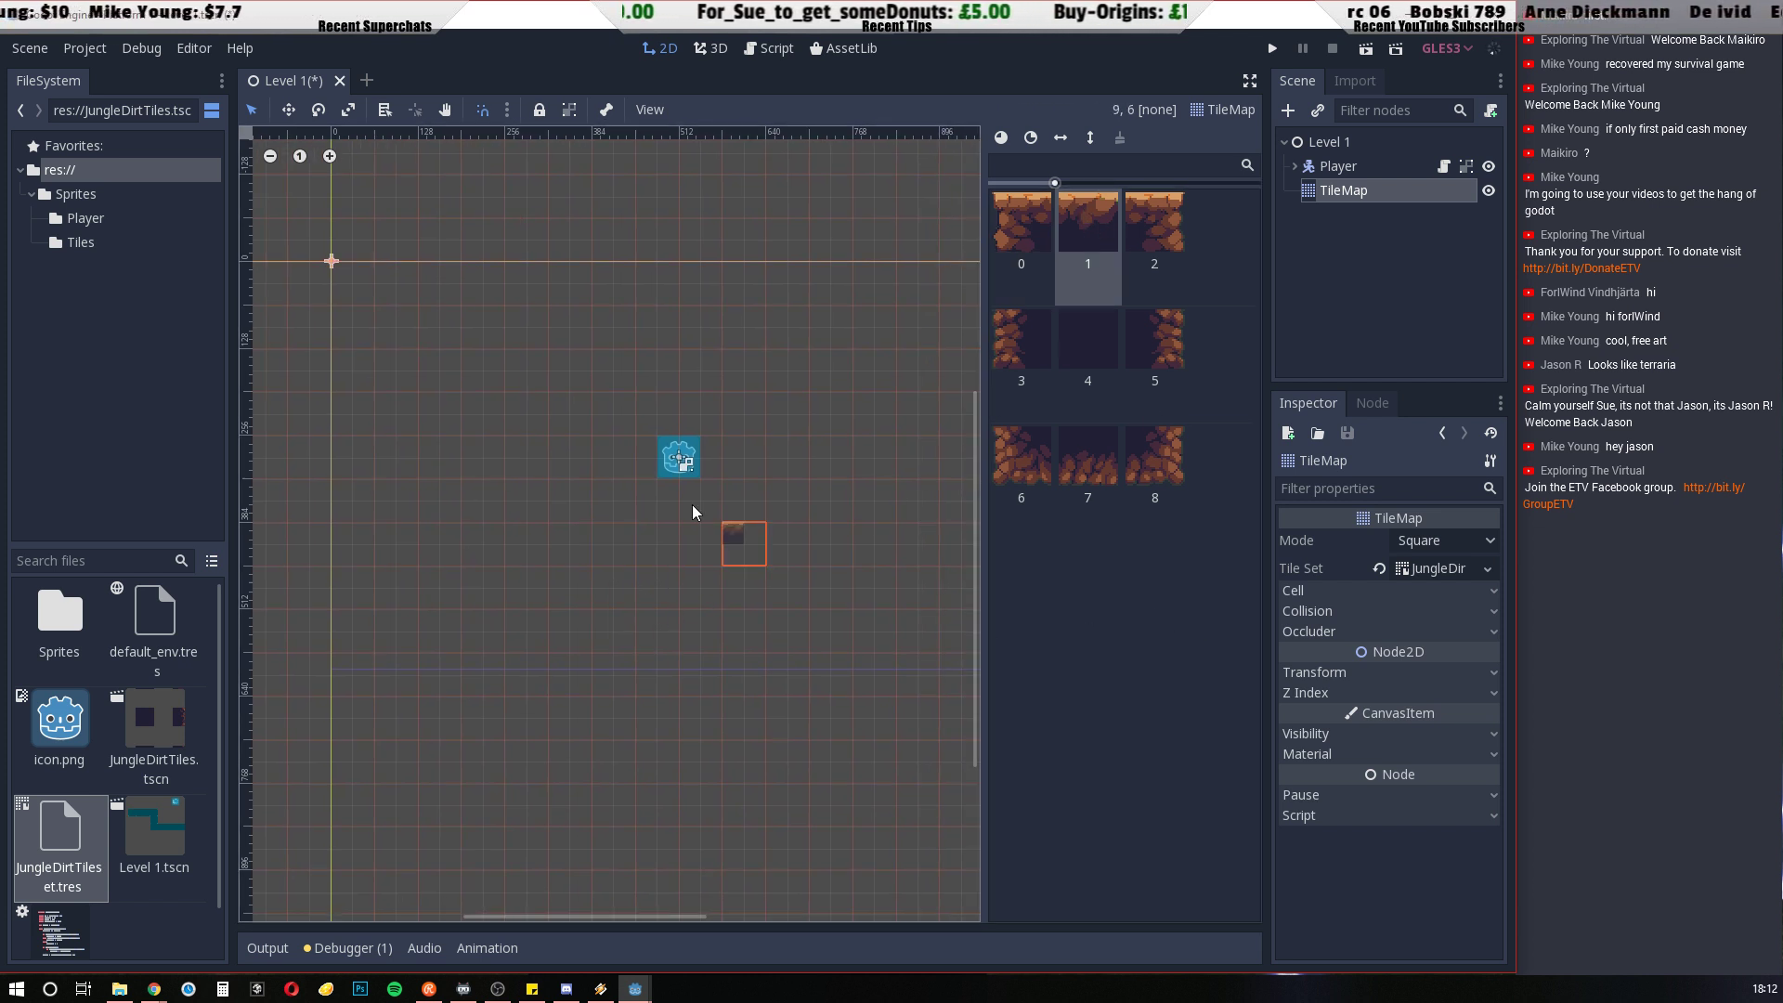
pyautogui.click(1156, 221)
pyautogui.click(1000, 344)
pyautogui.click(1008, 459)
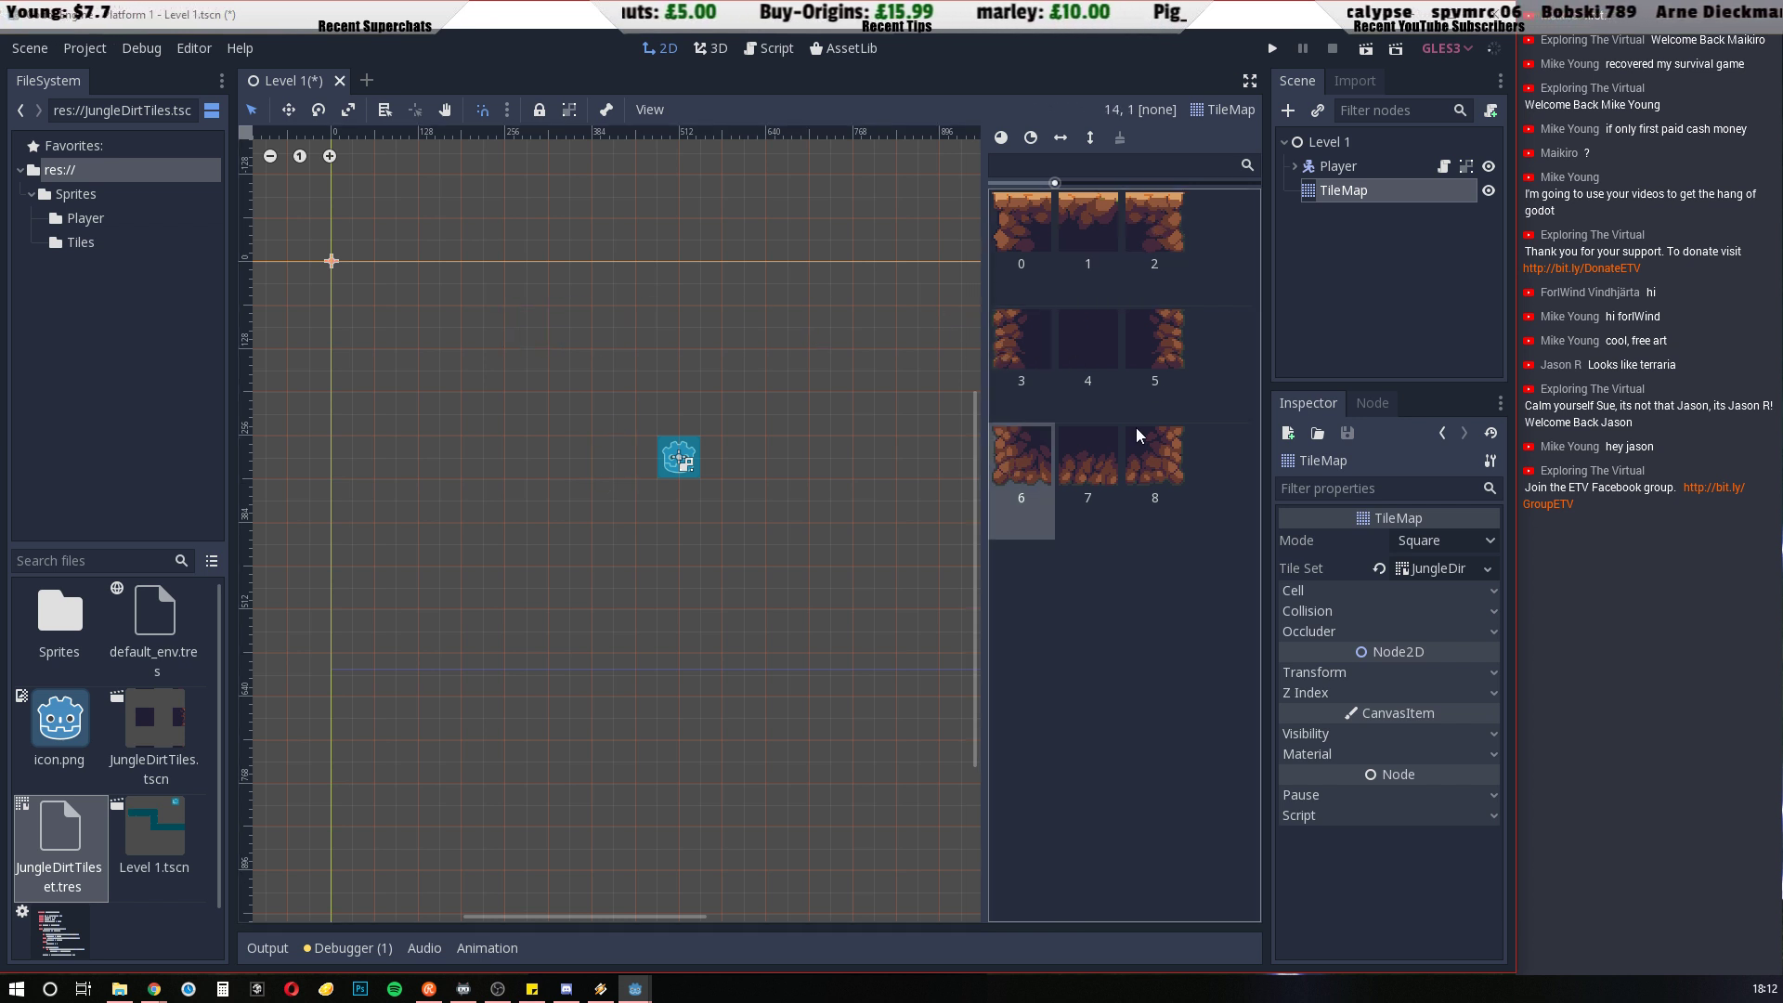
pyautogui.click(1090, 458)
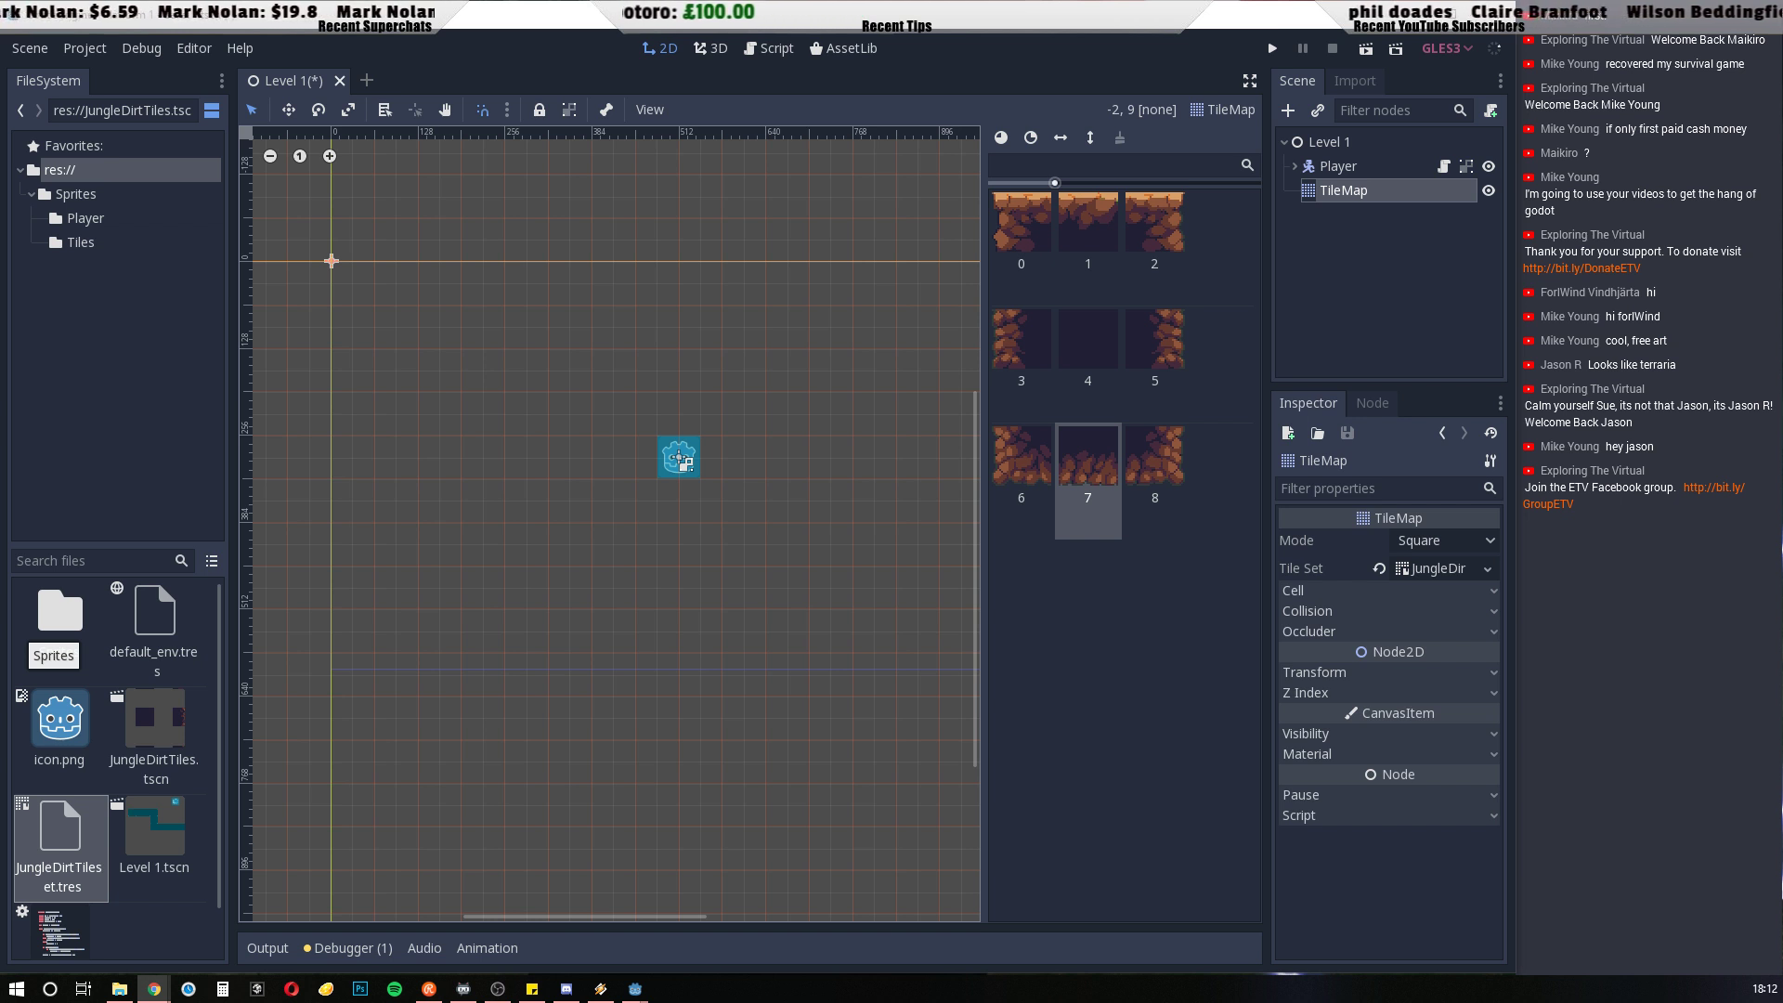
# Lock the TileMap node in place so it cannot be moved
pyautogui.click(508, 109)
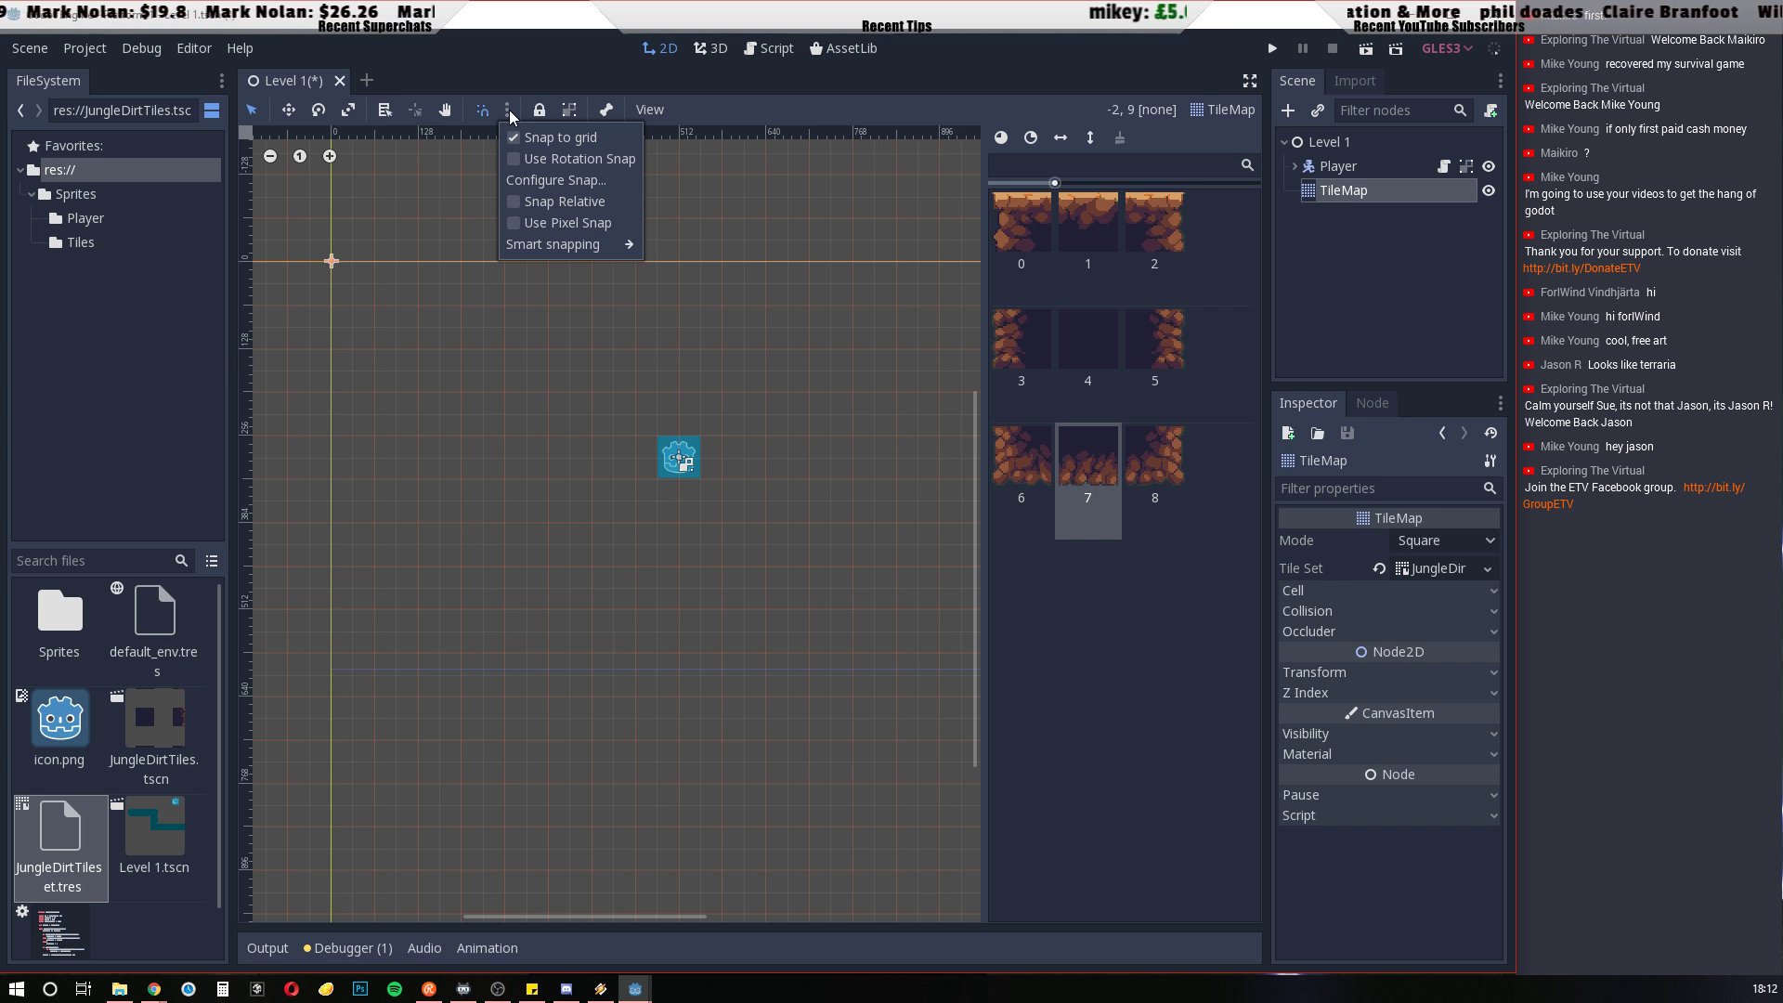
pyautogui.click(509, 110)
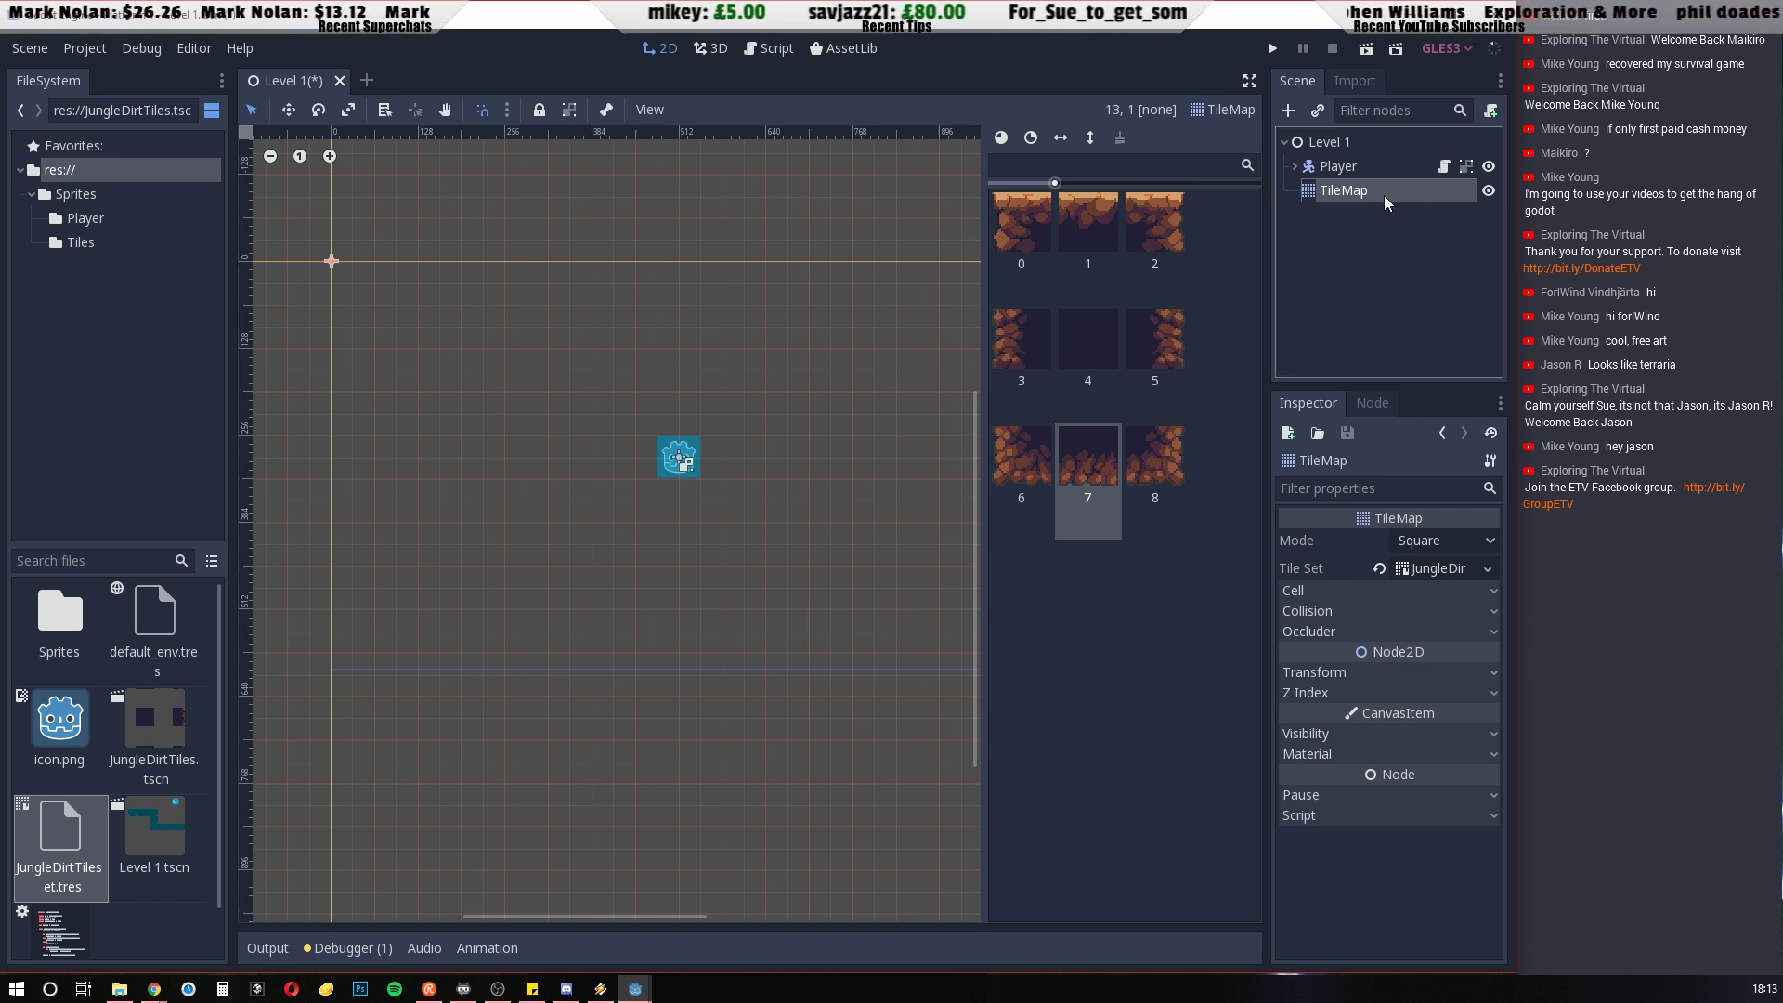
pyautogui.click(538, 110)
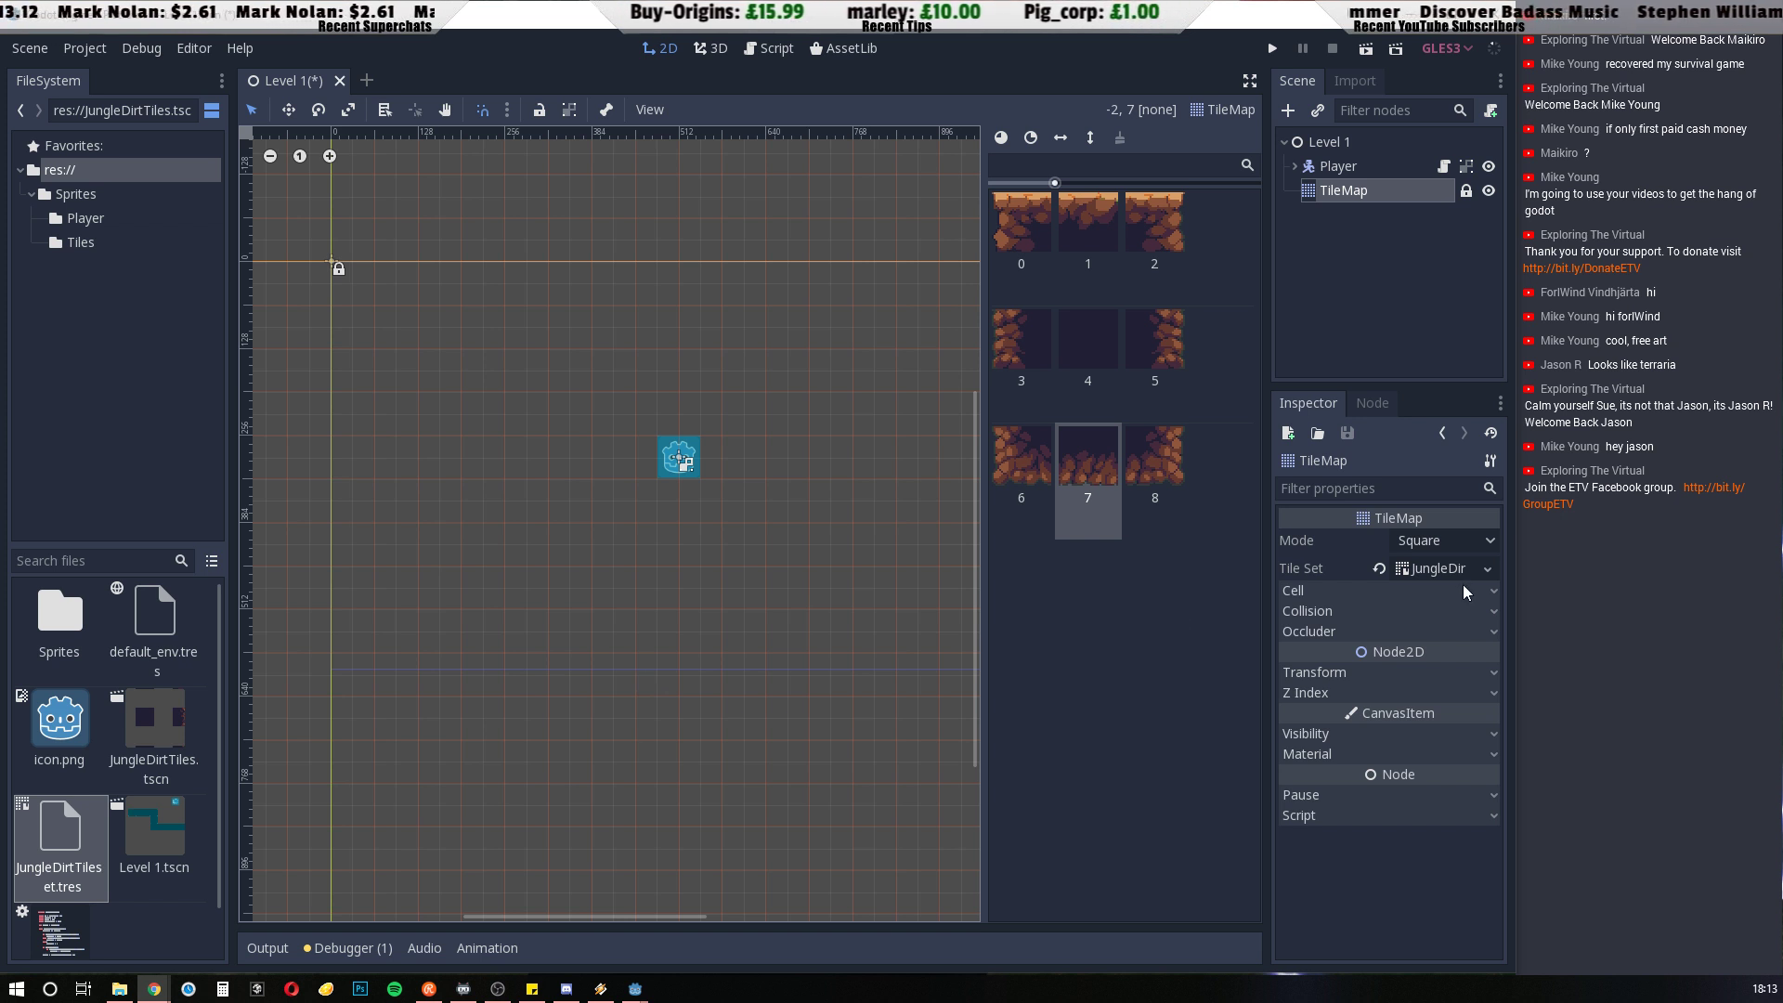
# Set the TileMap's cell size to 32 × 32
pyautogui.click(1491, 592)
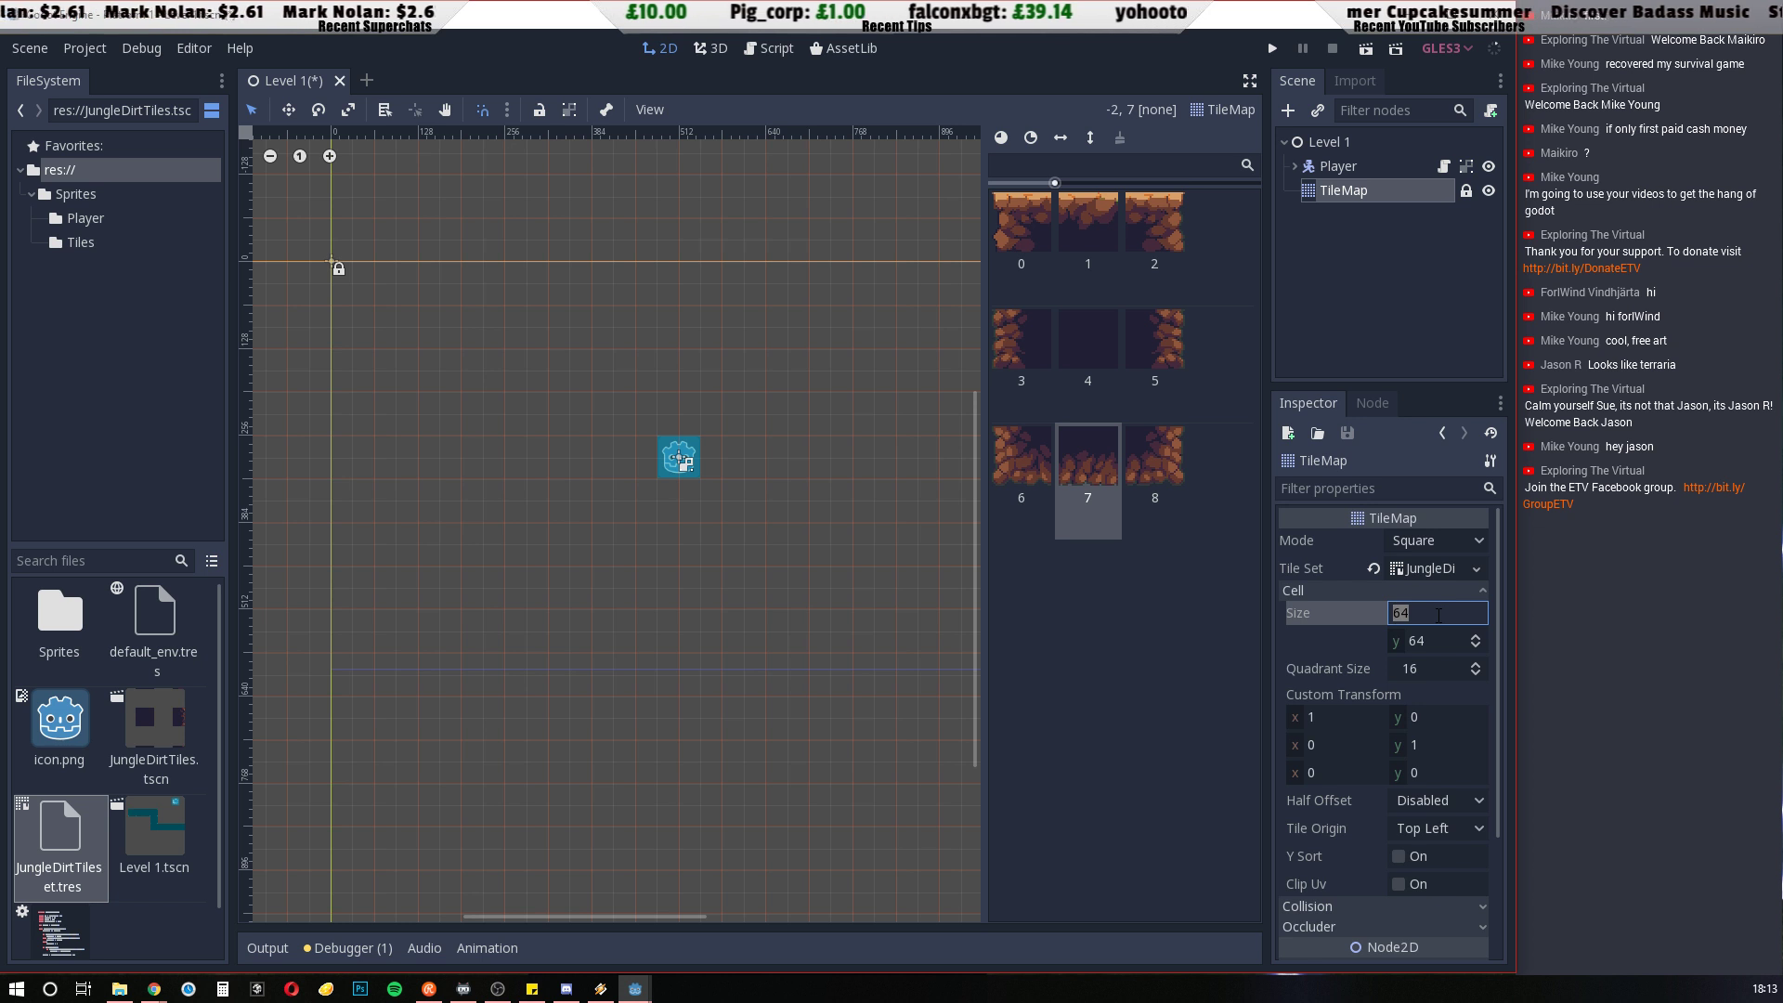
pyautogui.write('32')
pyautogui.click(1415, 640)
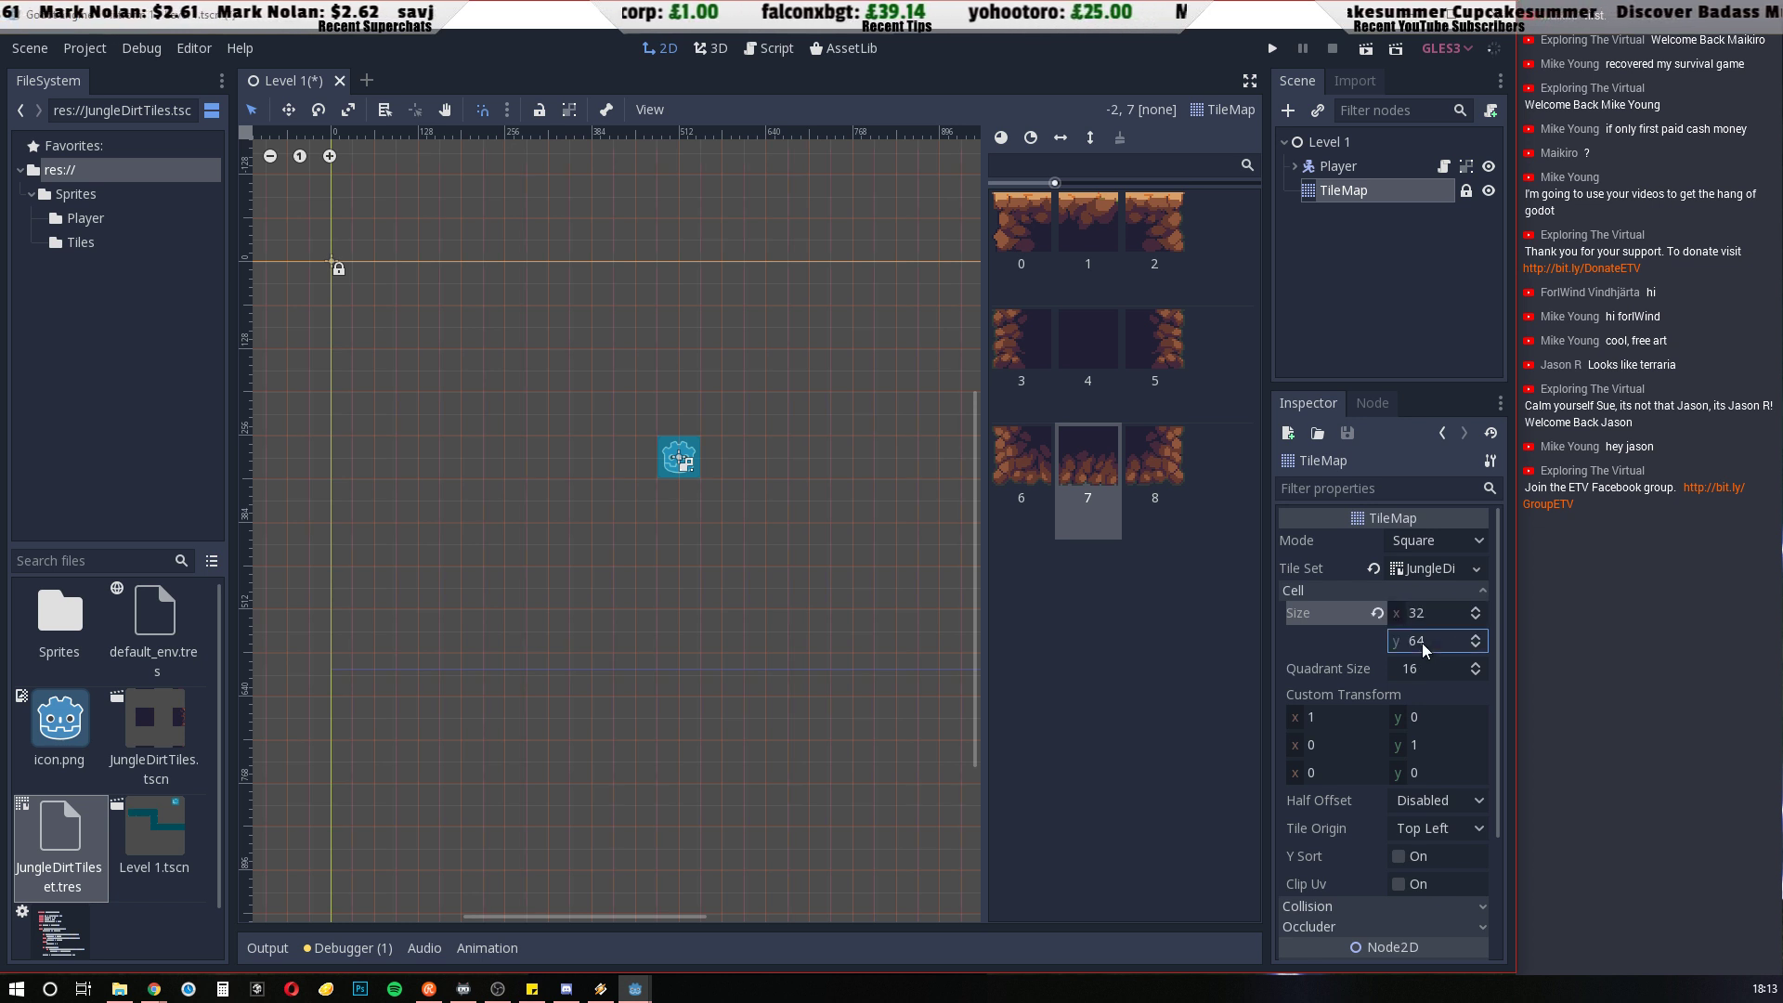
pyautogui.write('32')
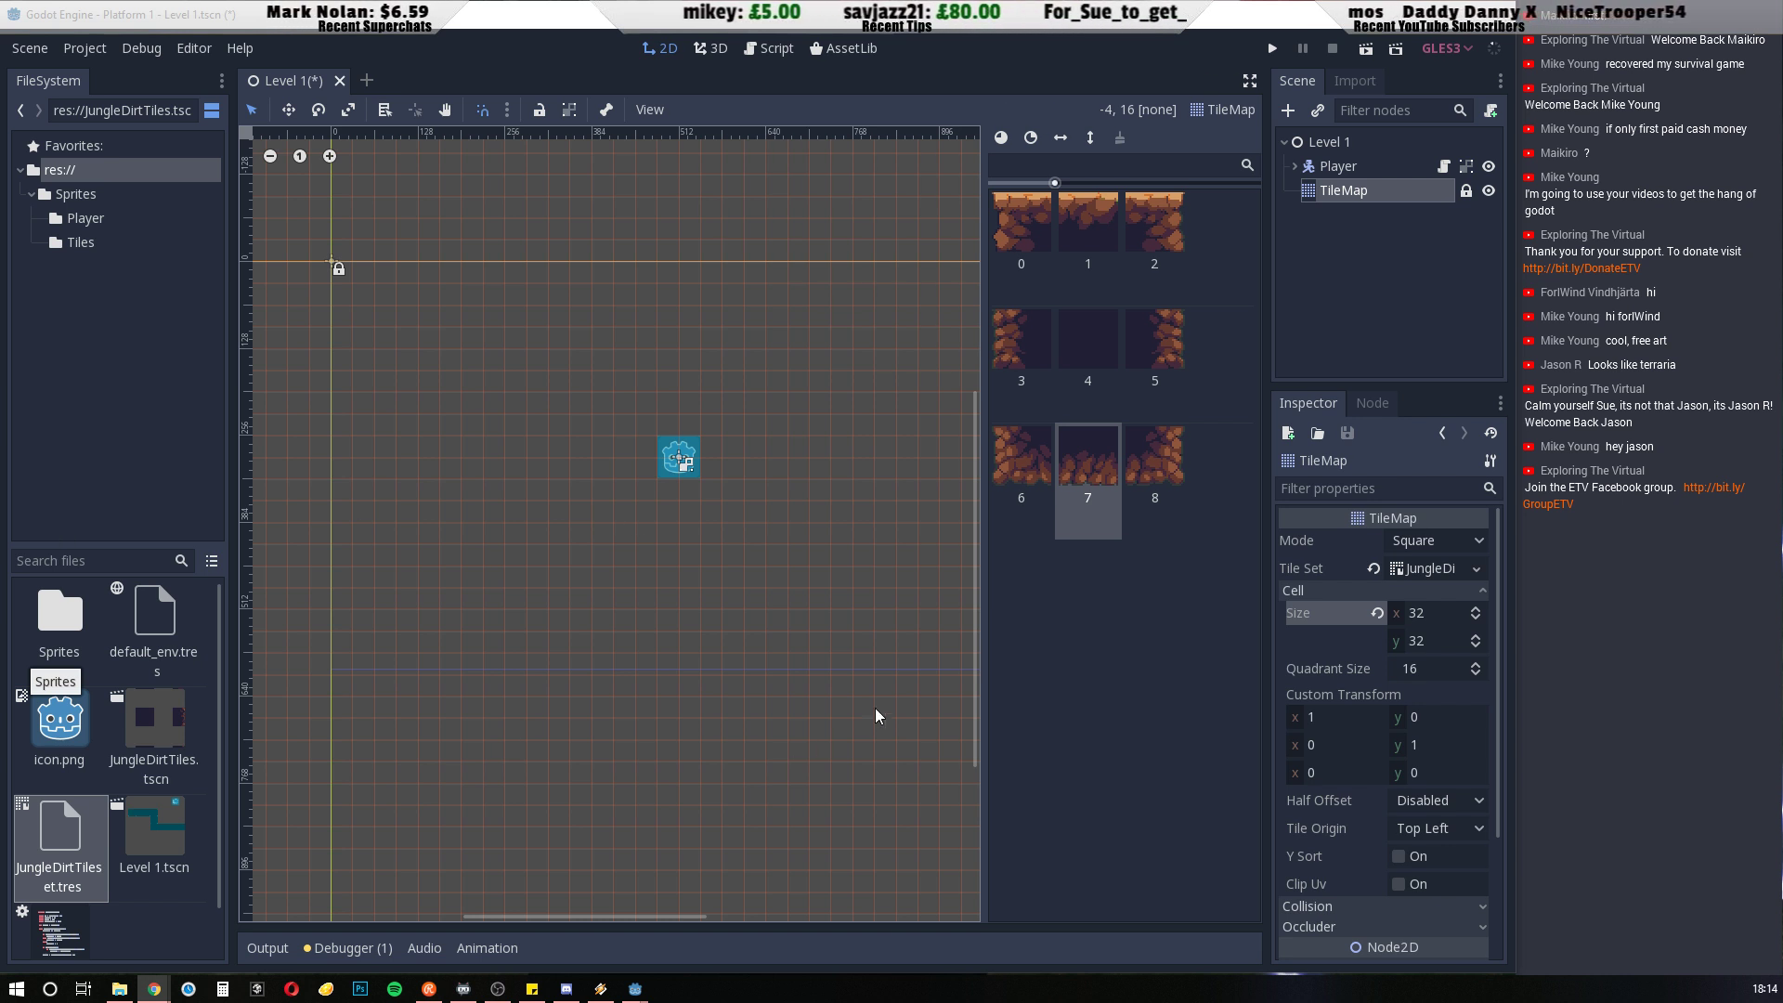
# Narrow the tile palette to give the level view more room
pyautogui.moveTo(984, 610)
pyautogui.mouseDown()
pyautogui.moveTo(1091, 599)
pyautogui.moveTo(1018, 600)
pyautogui.mouseUp()
pyautogui.scroll(-2, 774, 563)
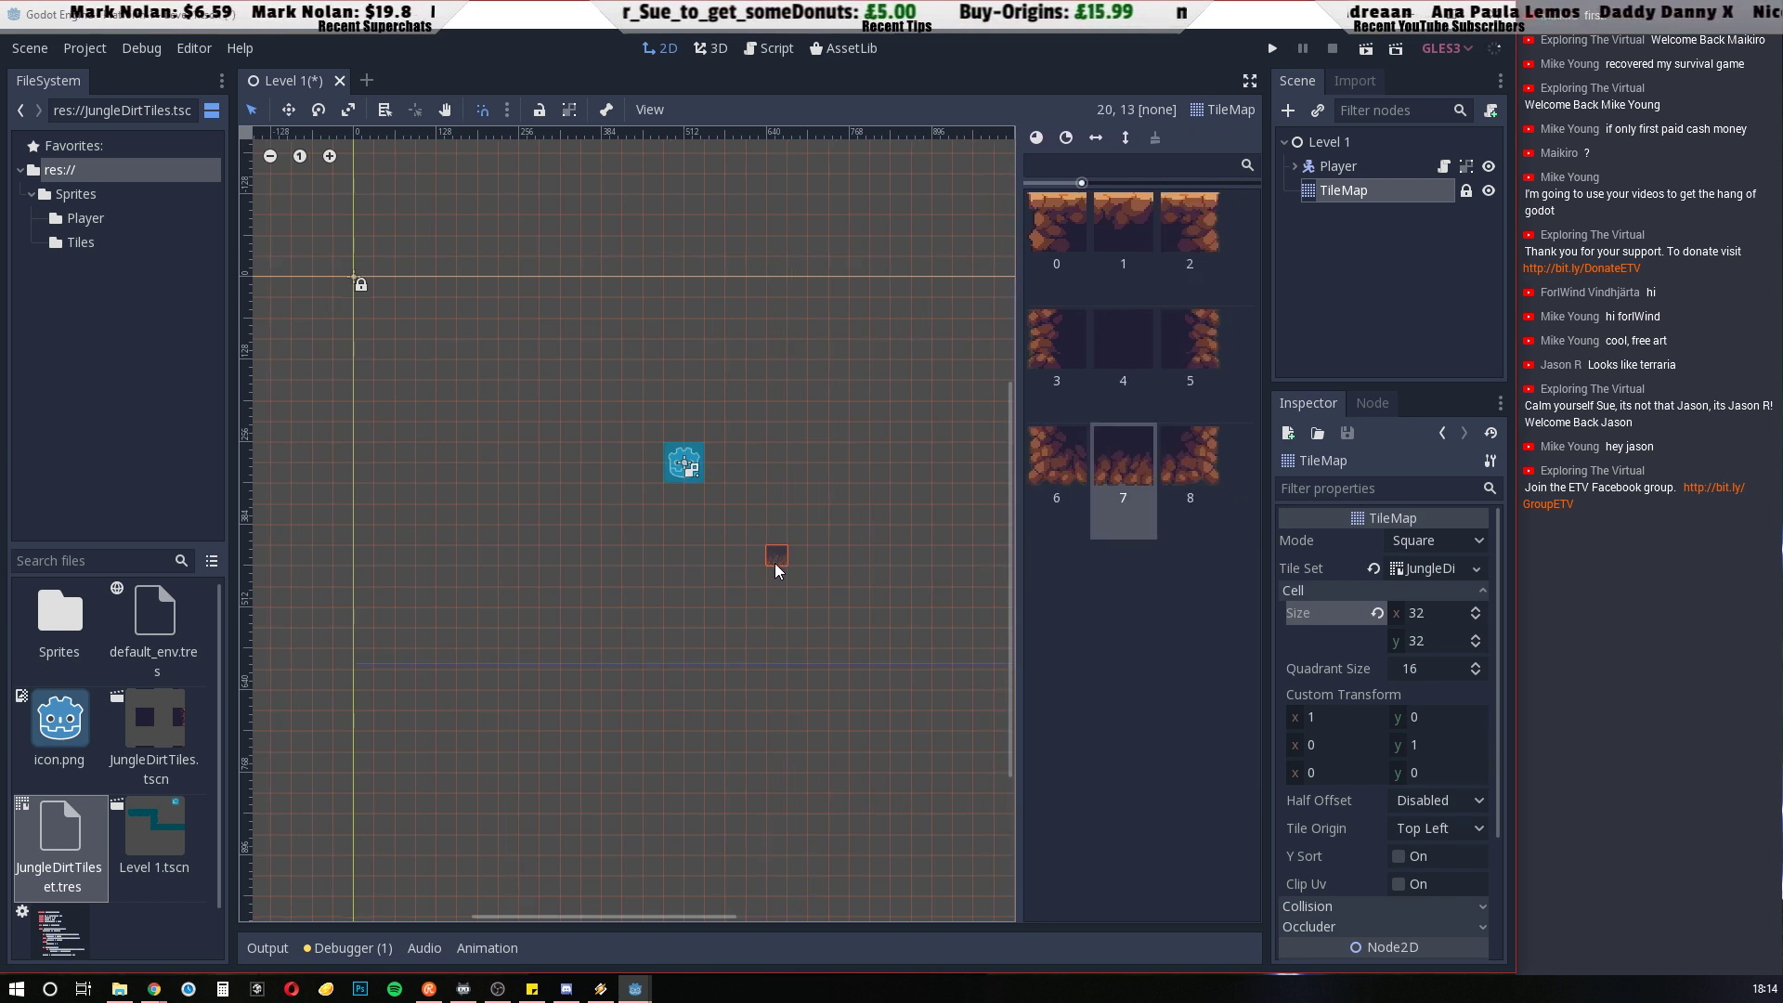
pyautogui.scroll(-2, 780, 561)
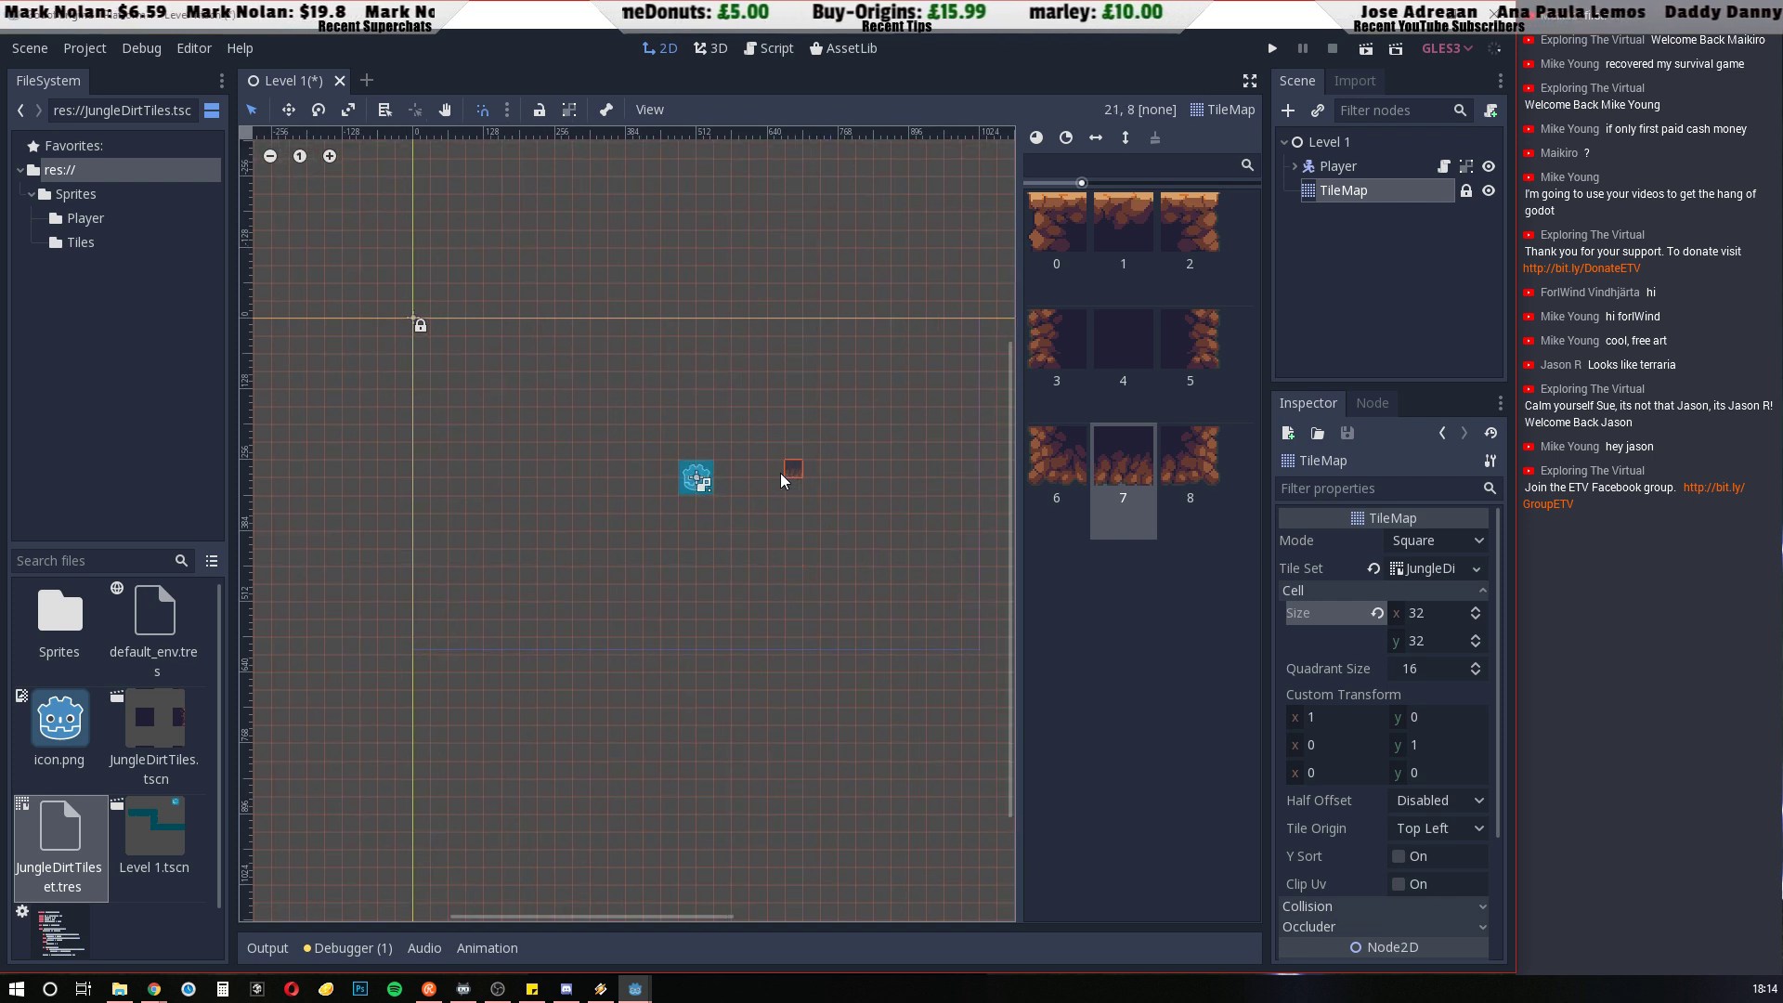
# Open the display window options in the project settings
pyautogui.click(85, 48)
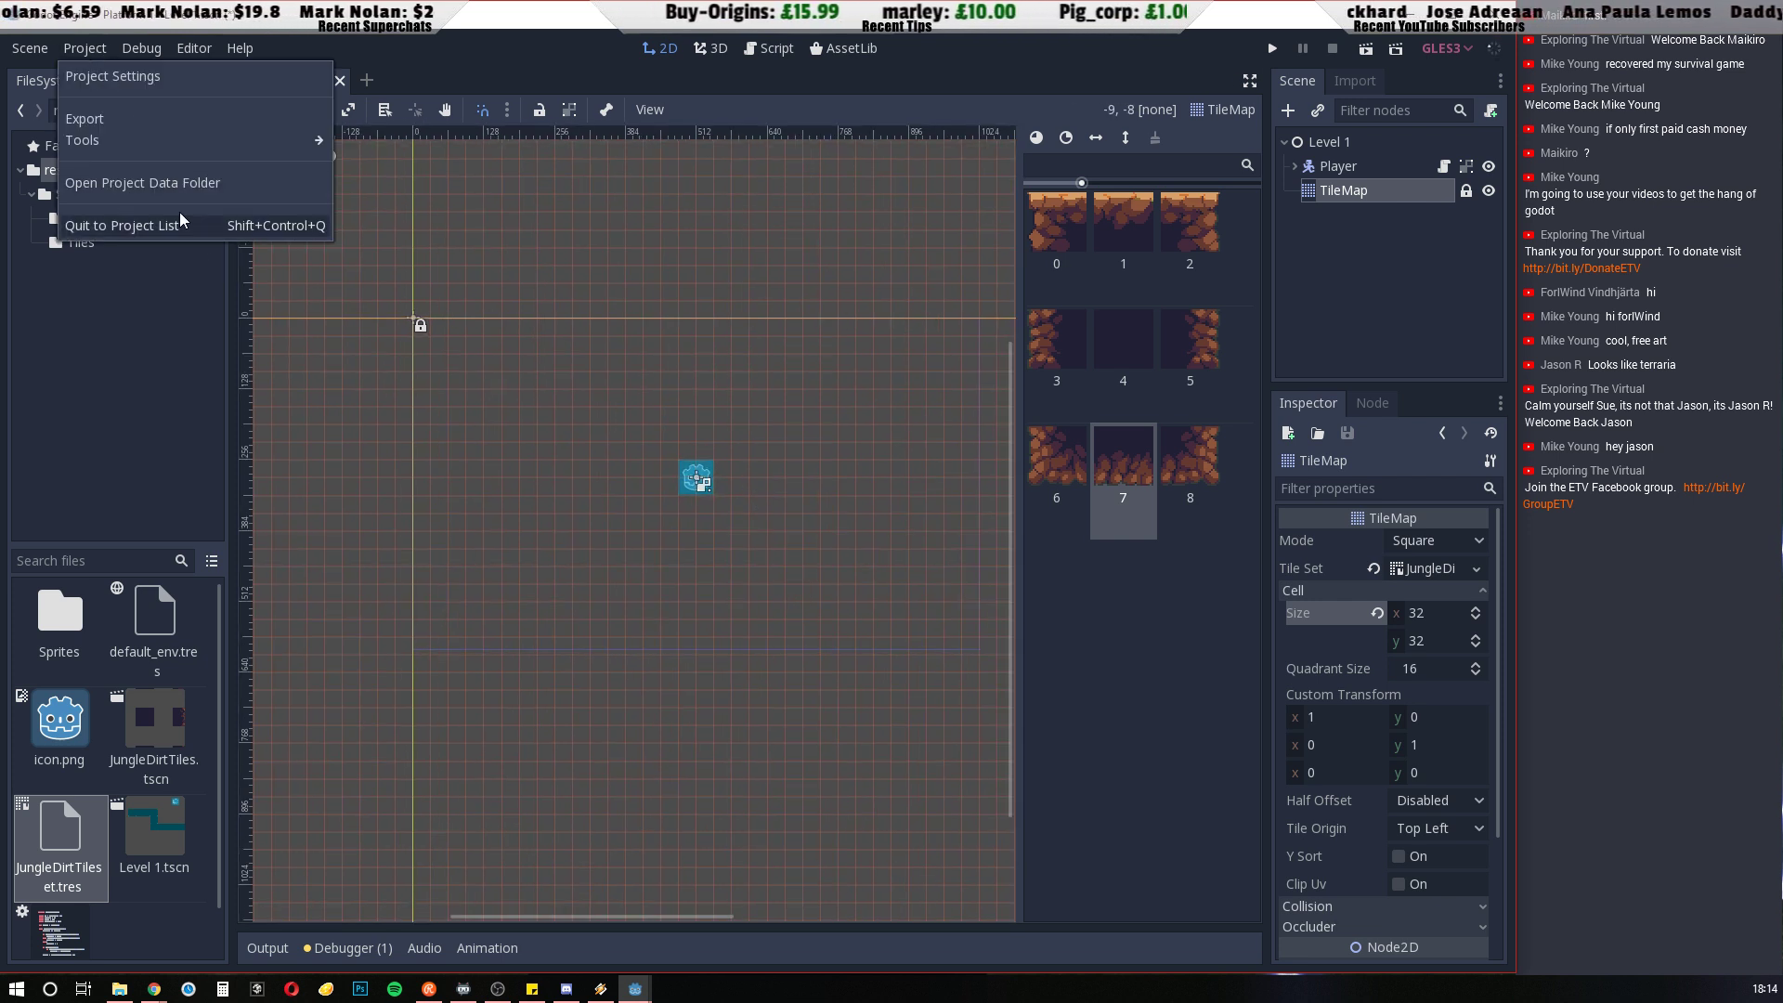
pyautogui.click(126, 76)
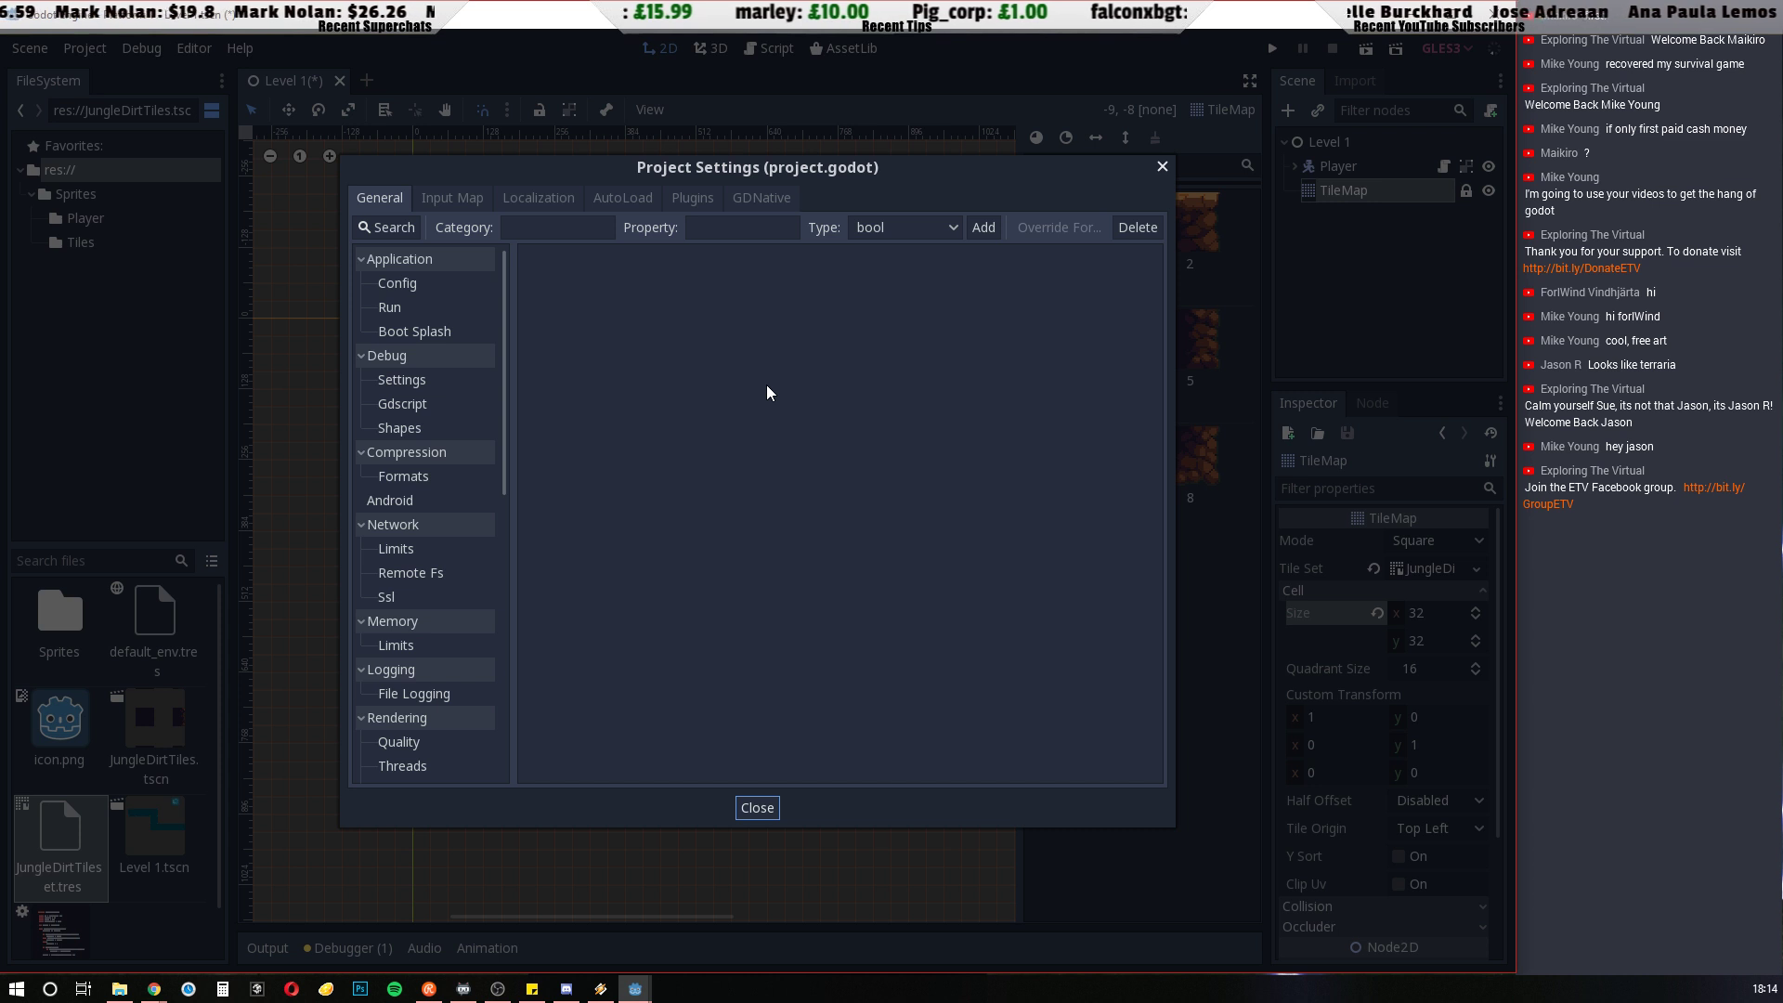
pyautogui.click(459, 198)
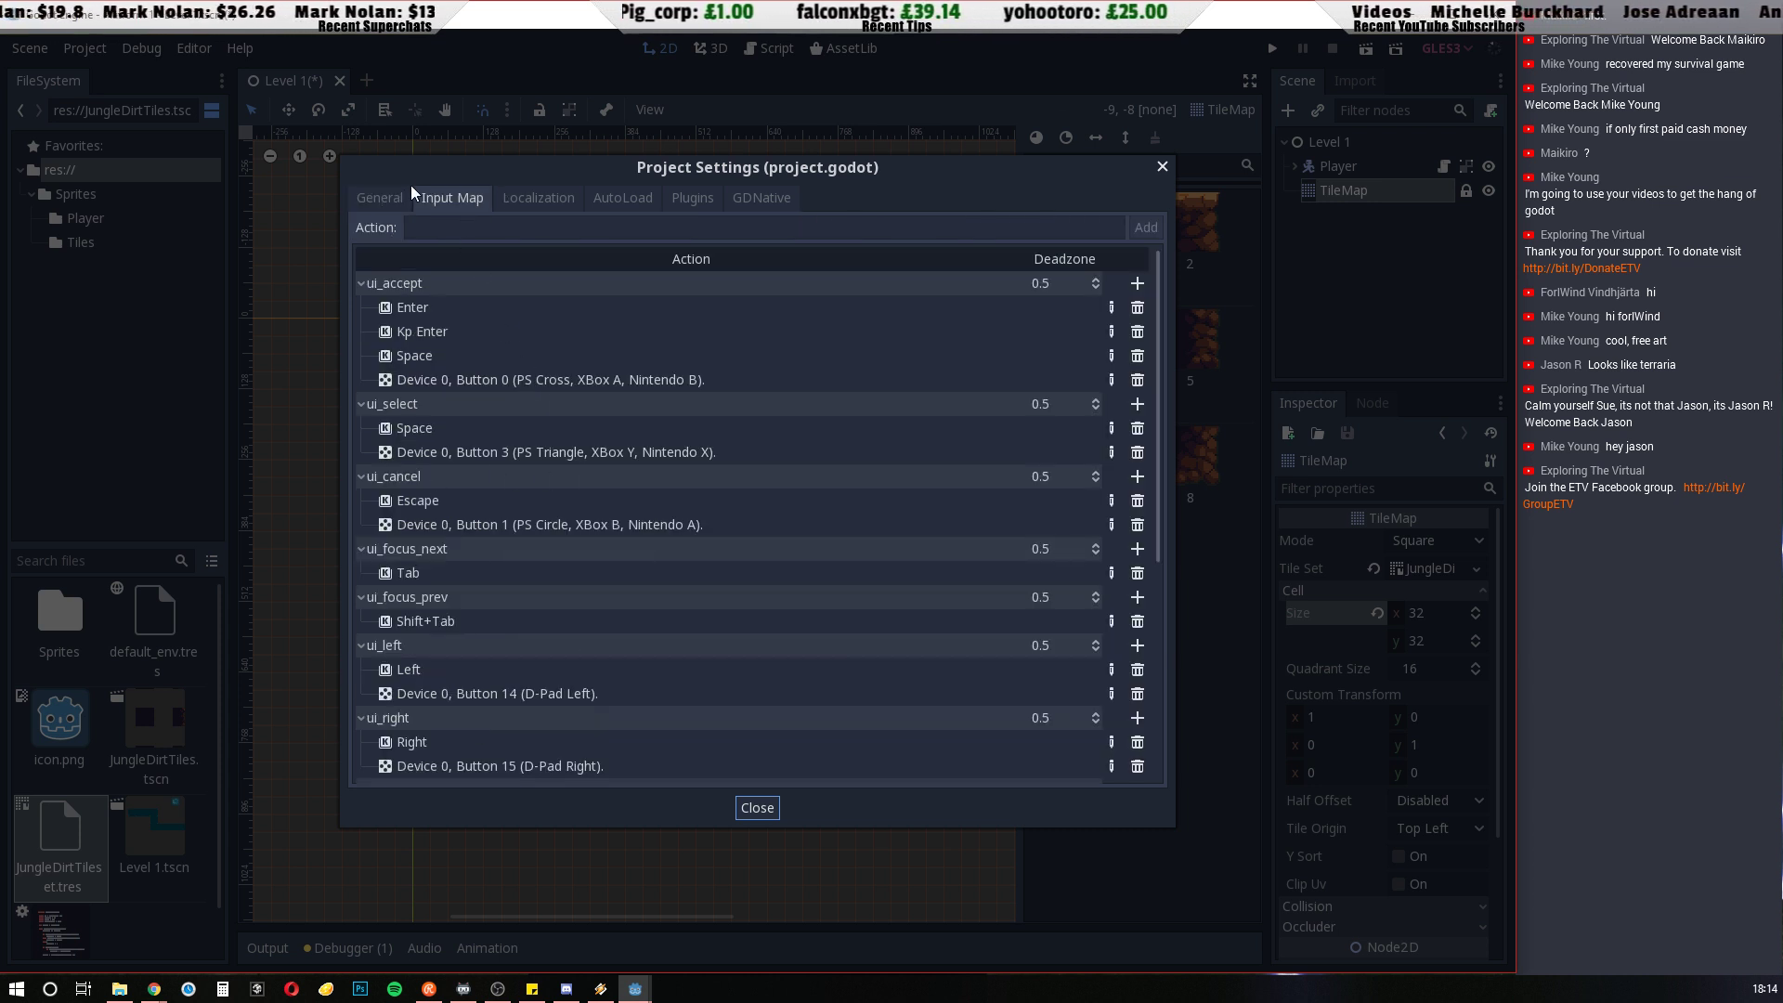
pyautogui.click(383, 201)
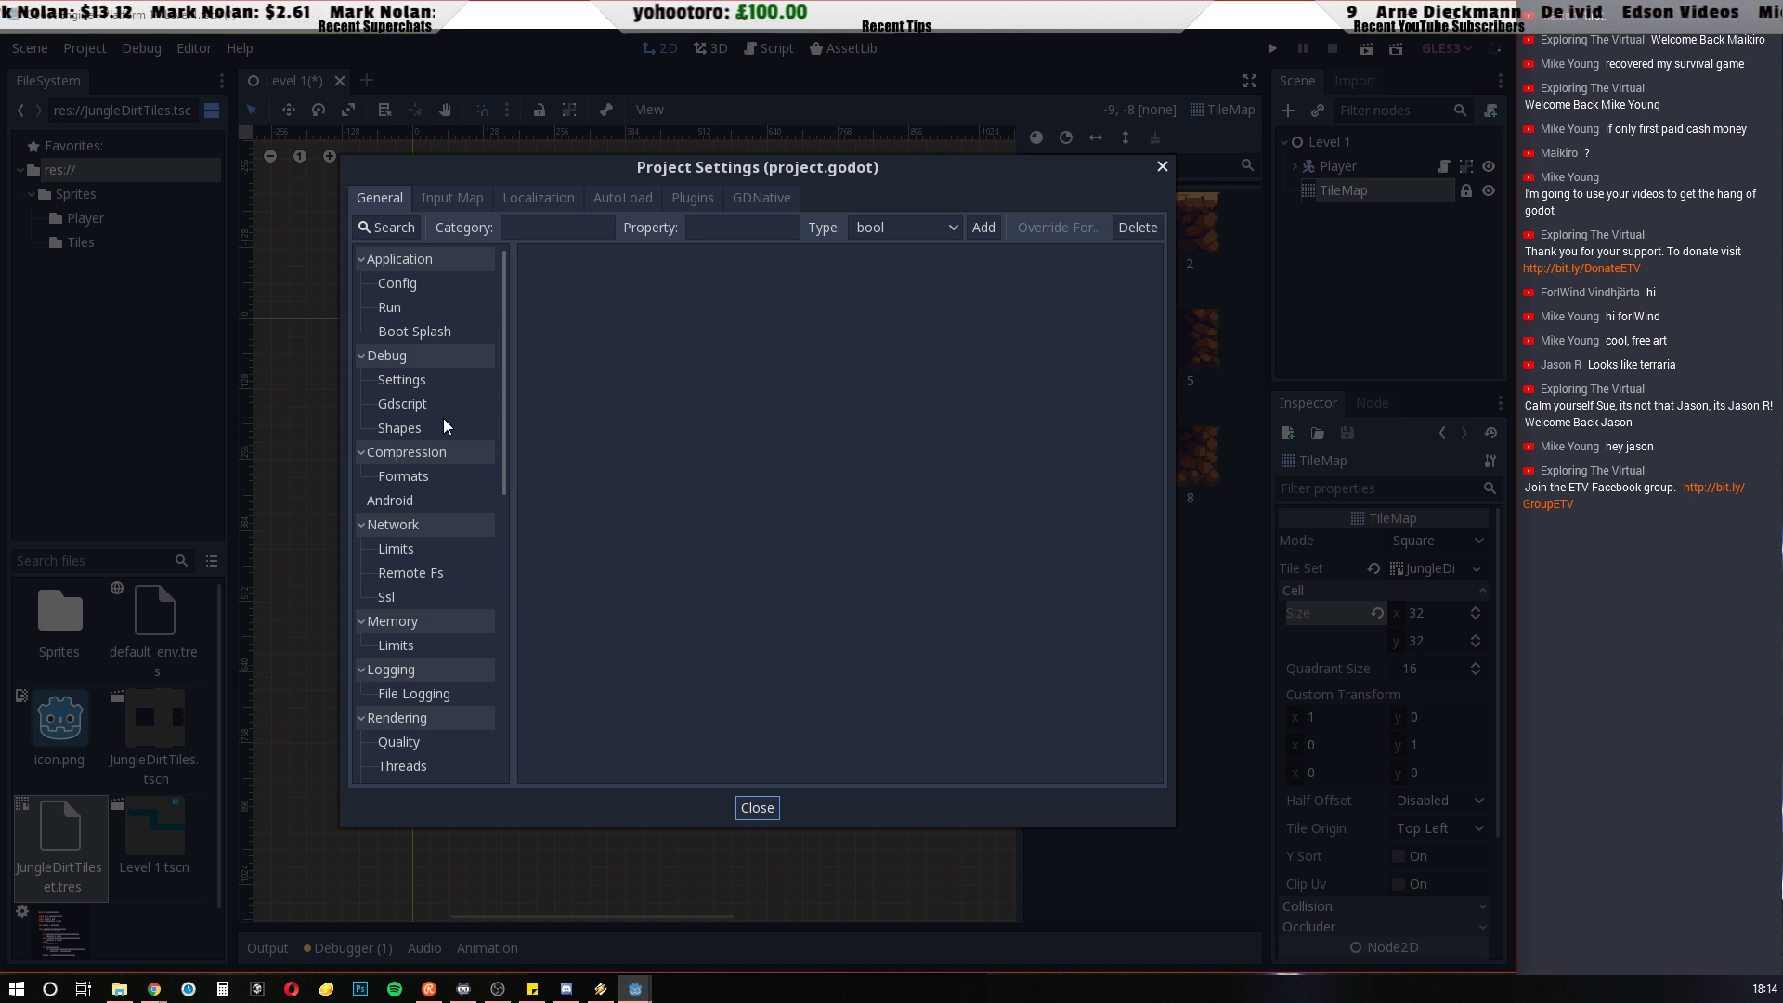
pyautogui.scroll(-5, 443, 418)
pyautogui.scroll(-5, 443, 419)
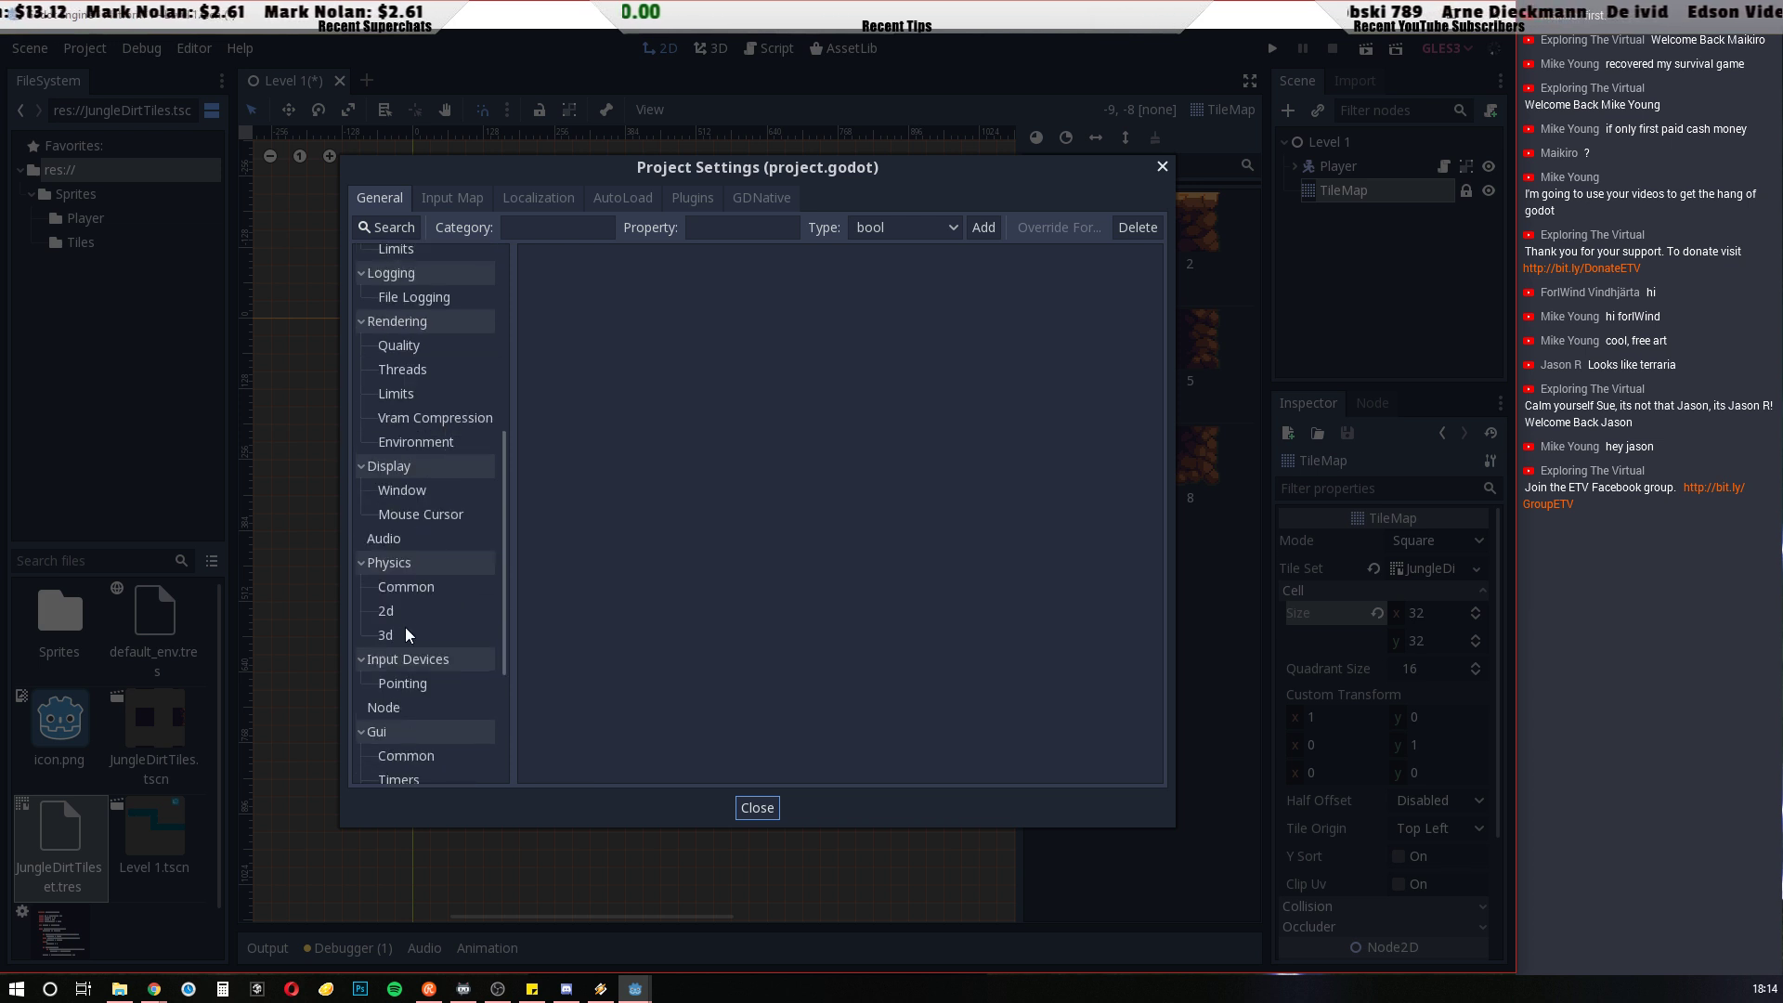
pyautogui.click(402, 492)
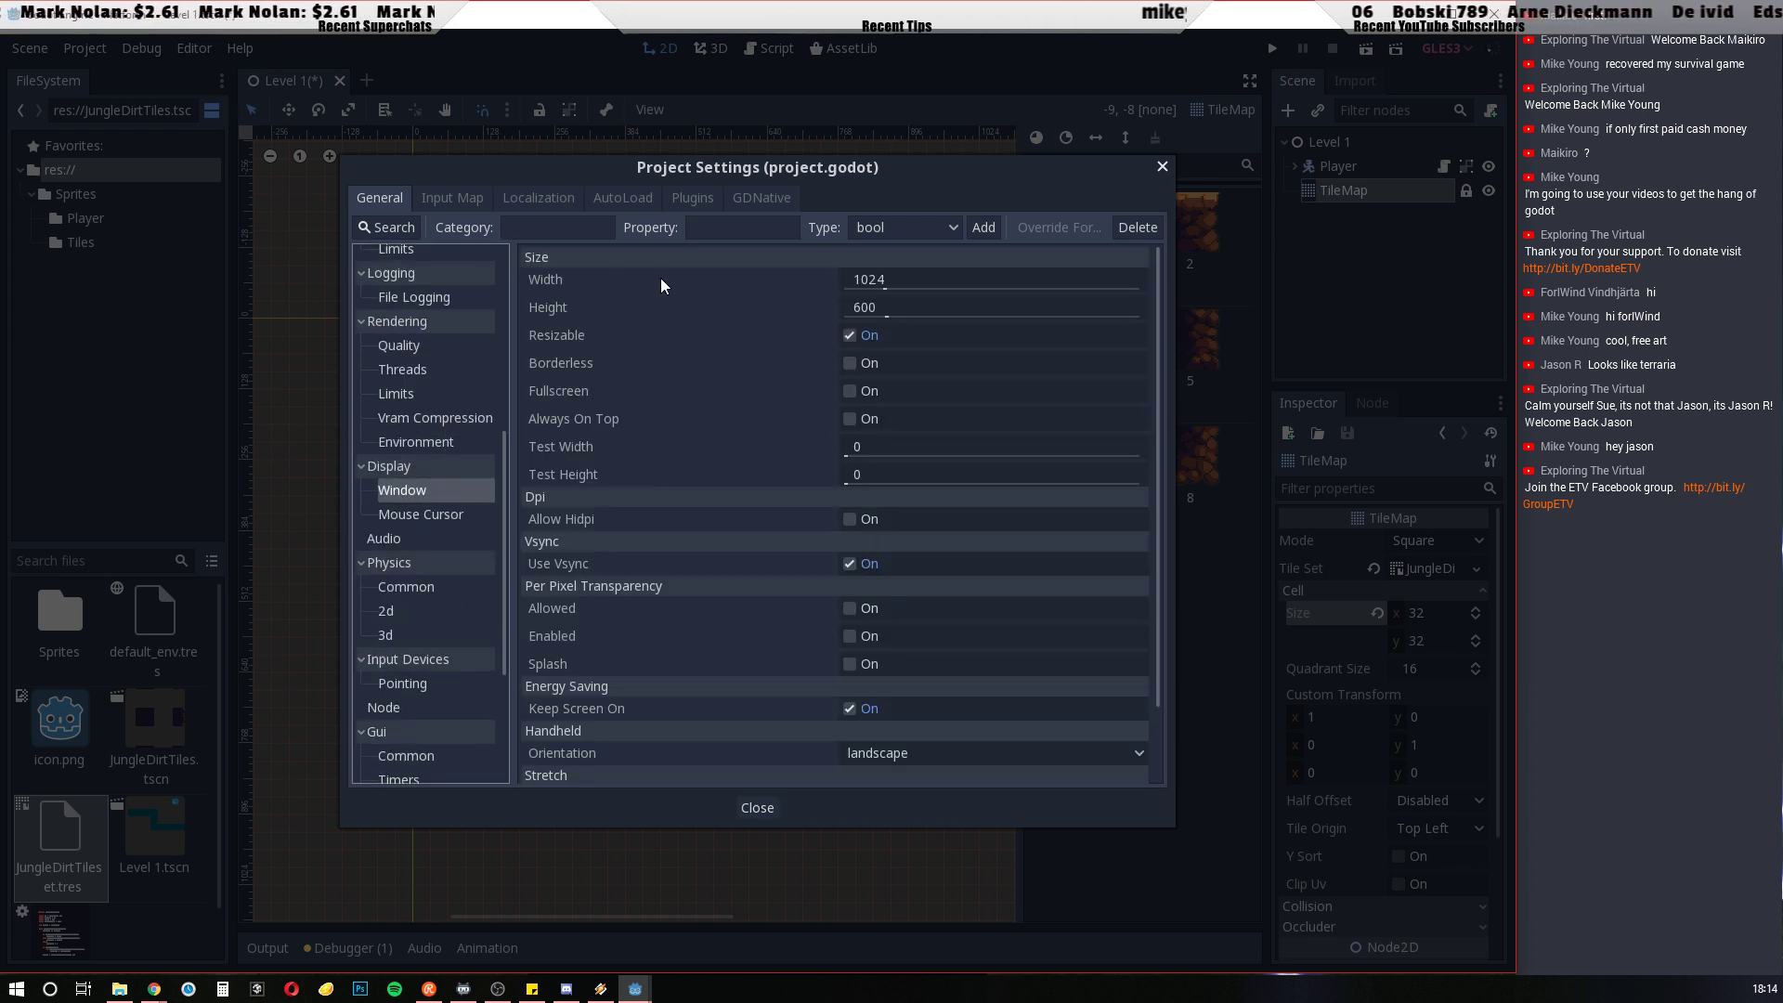
# Set the game window's width to 640 and height to 360, and leave the project settings
pyautogui.click(907, 280)
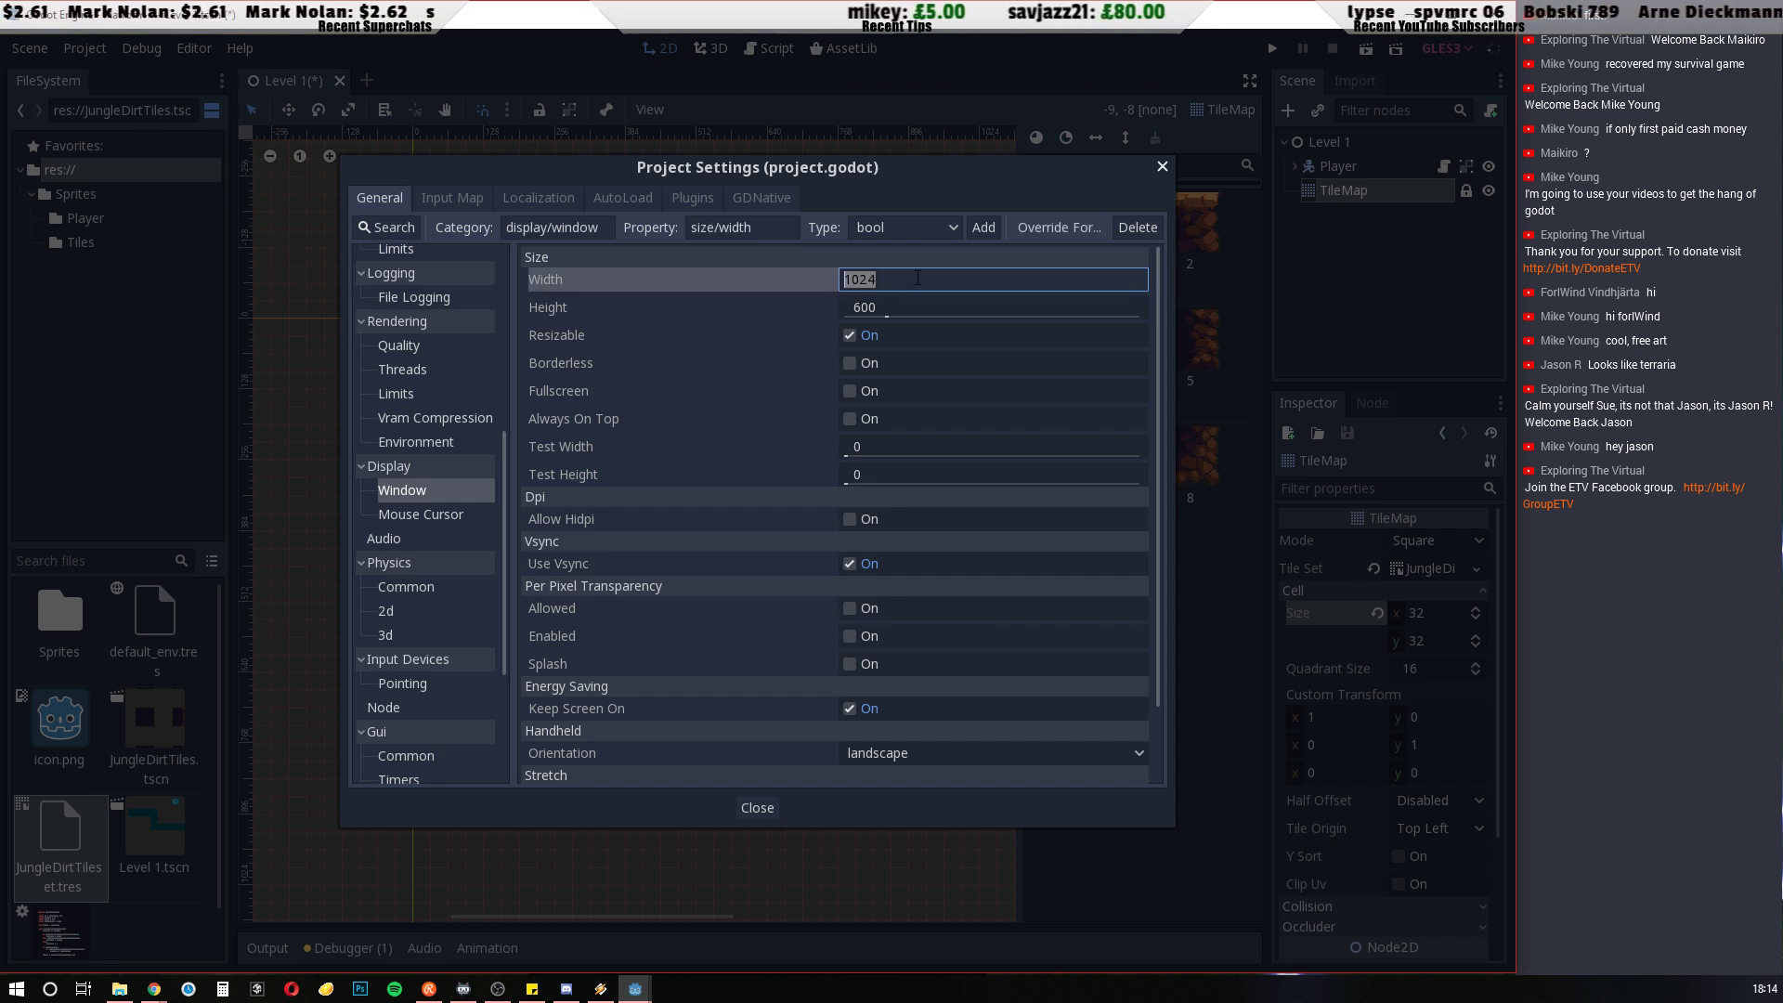
pyautogui.write('640')
pyautogui.click(917, 307)
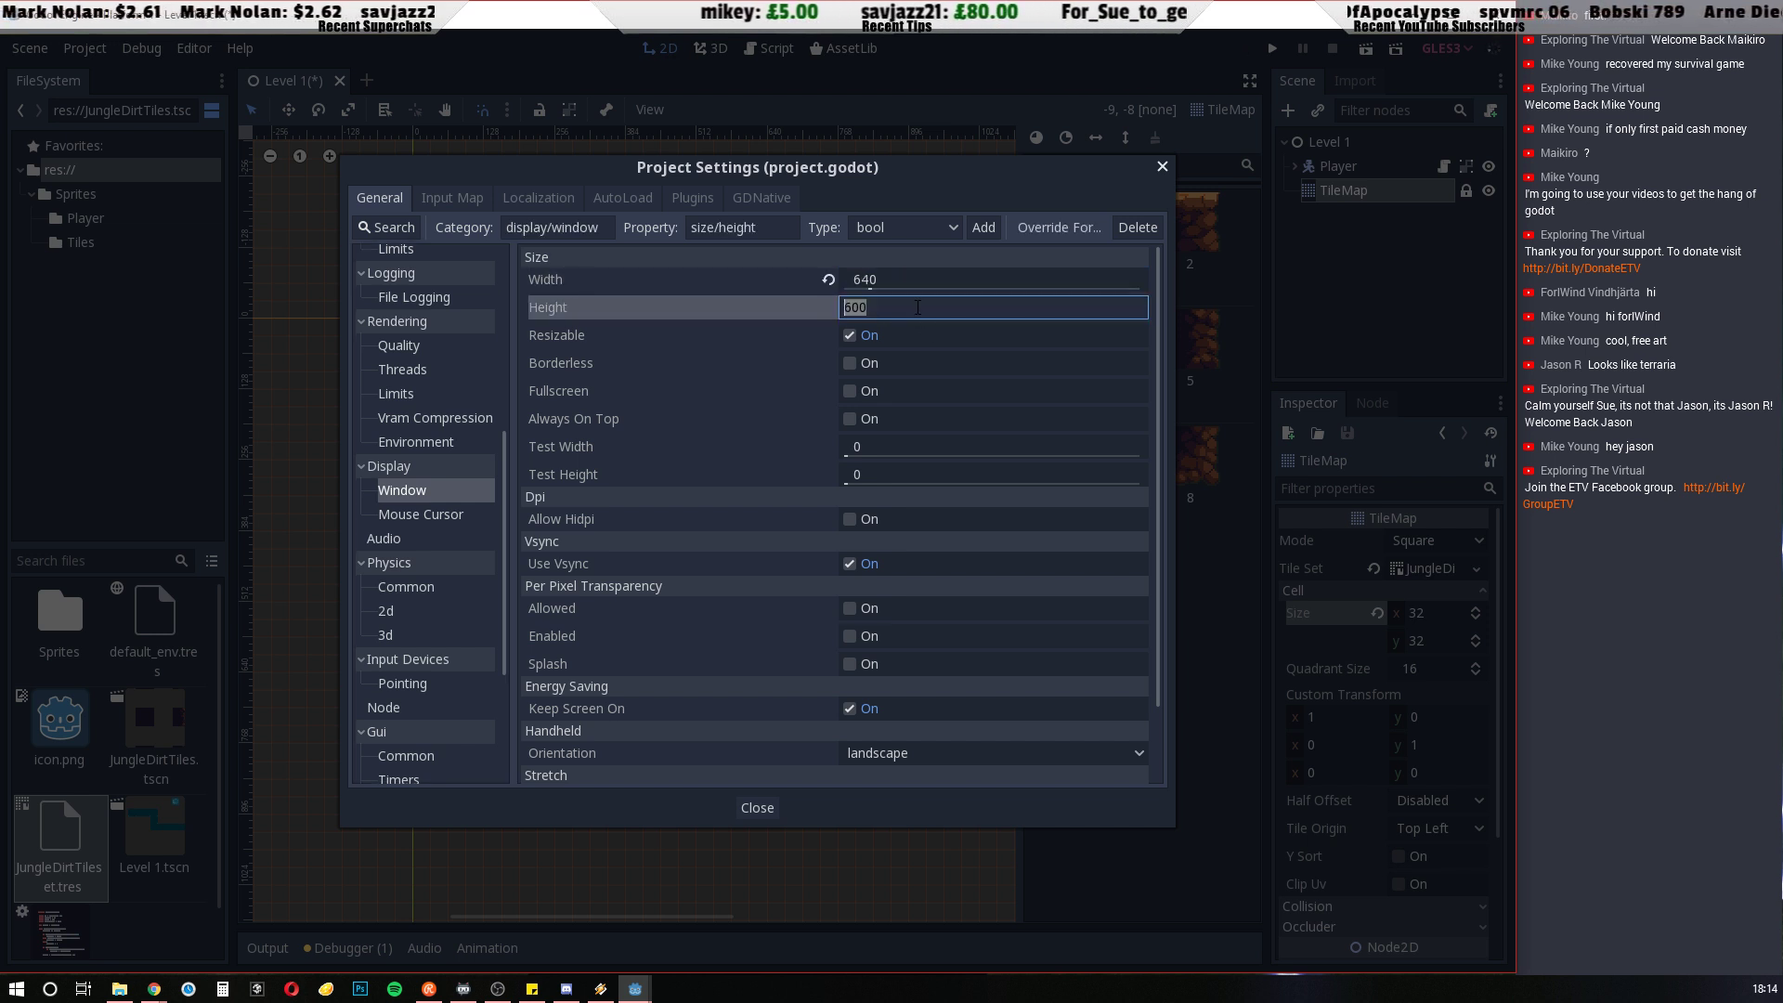
pyautogui.write('36')
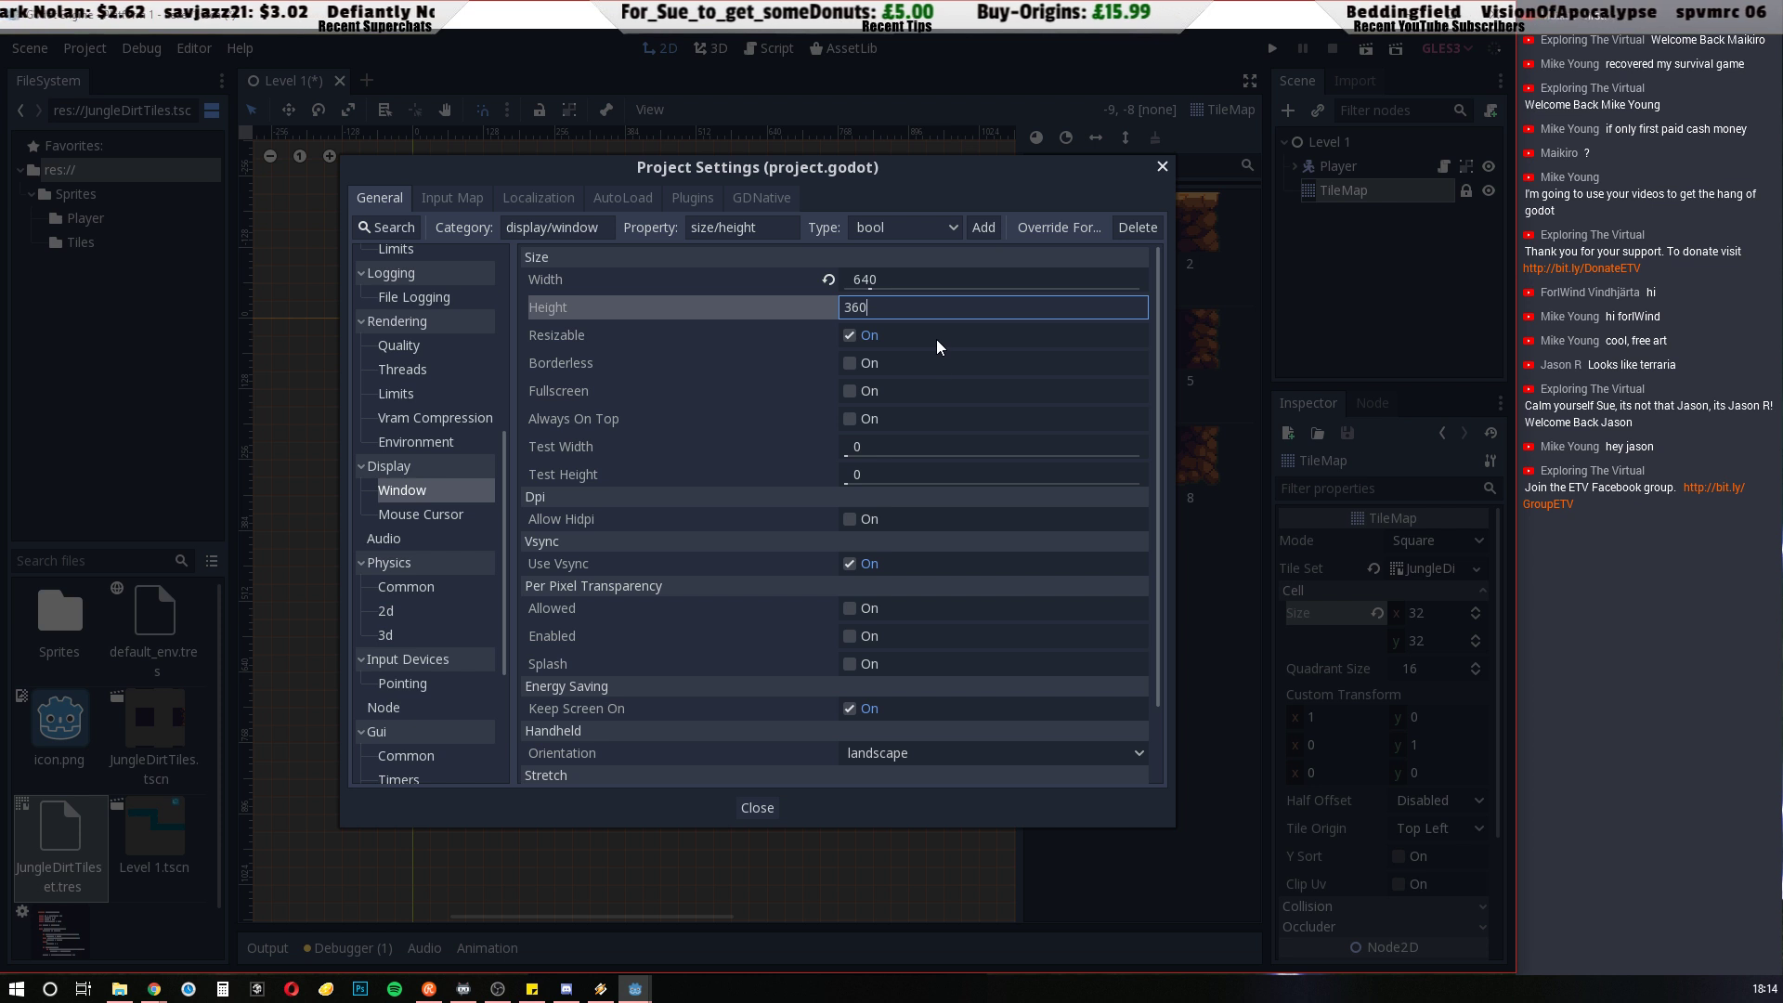
pyautogui.click(619, 283)
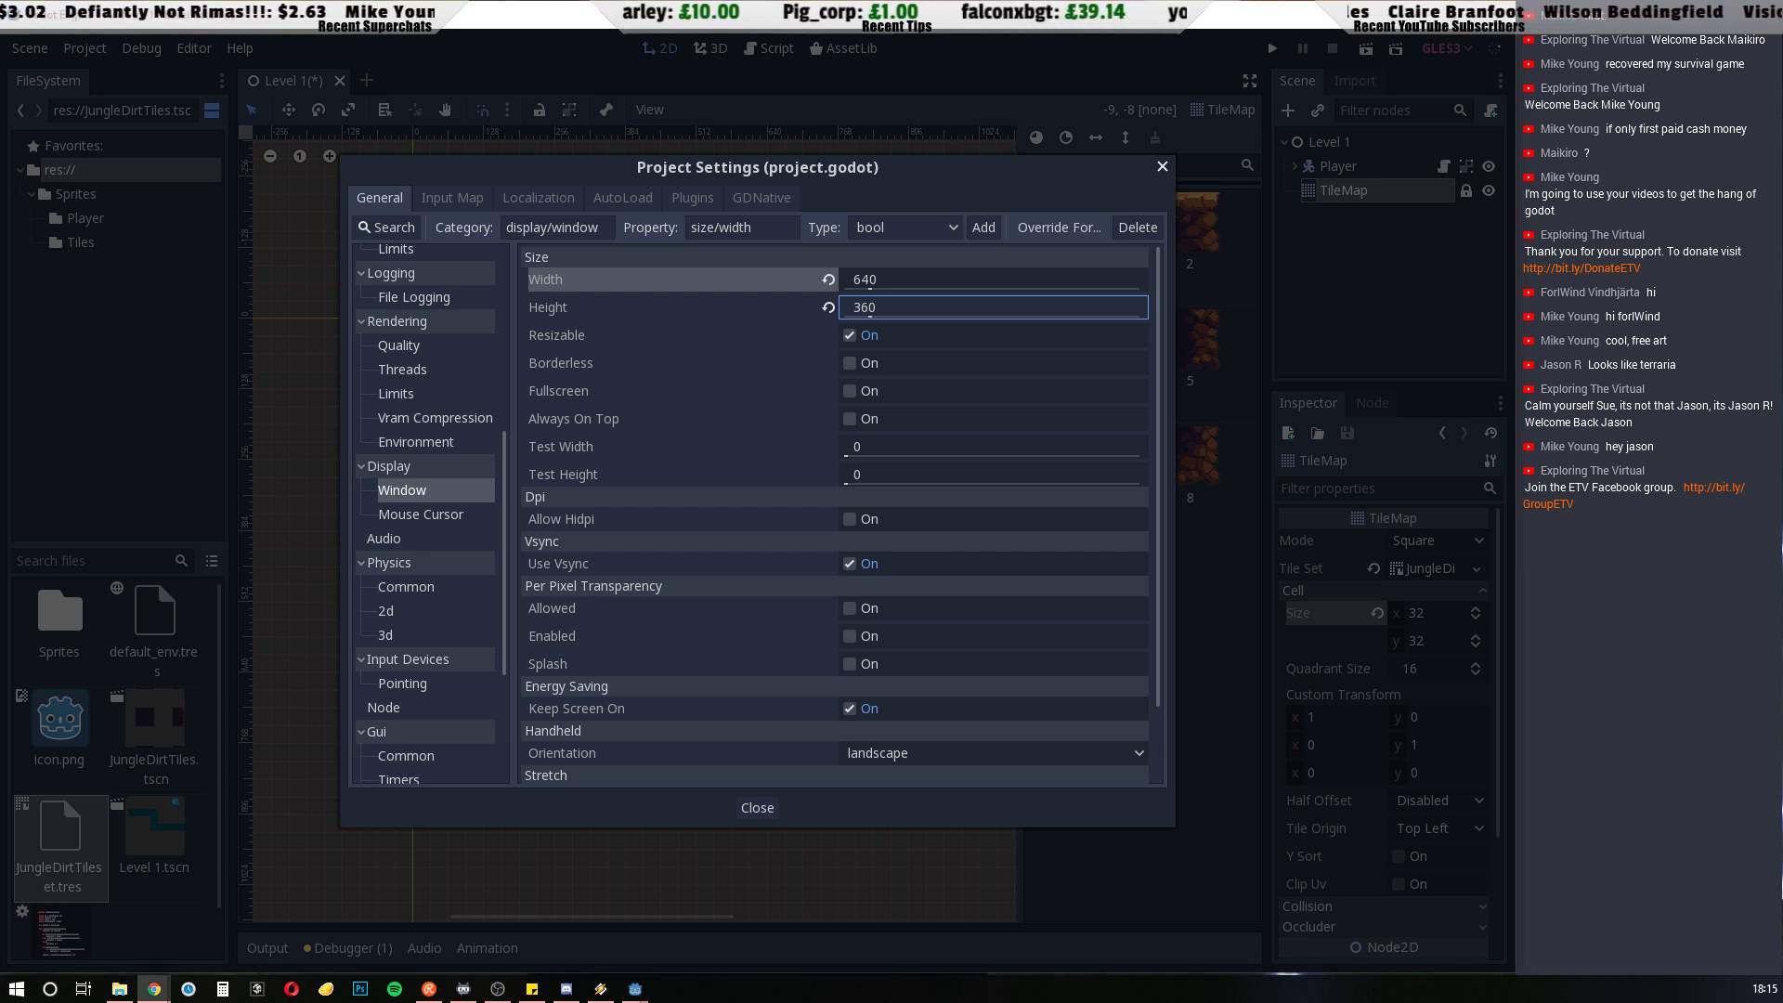
pyautogui.click(761, 801)
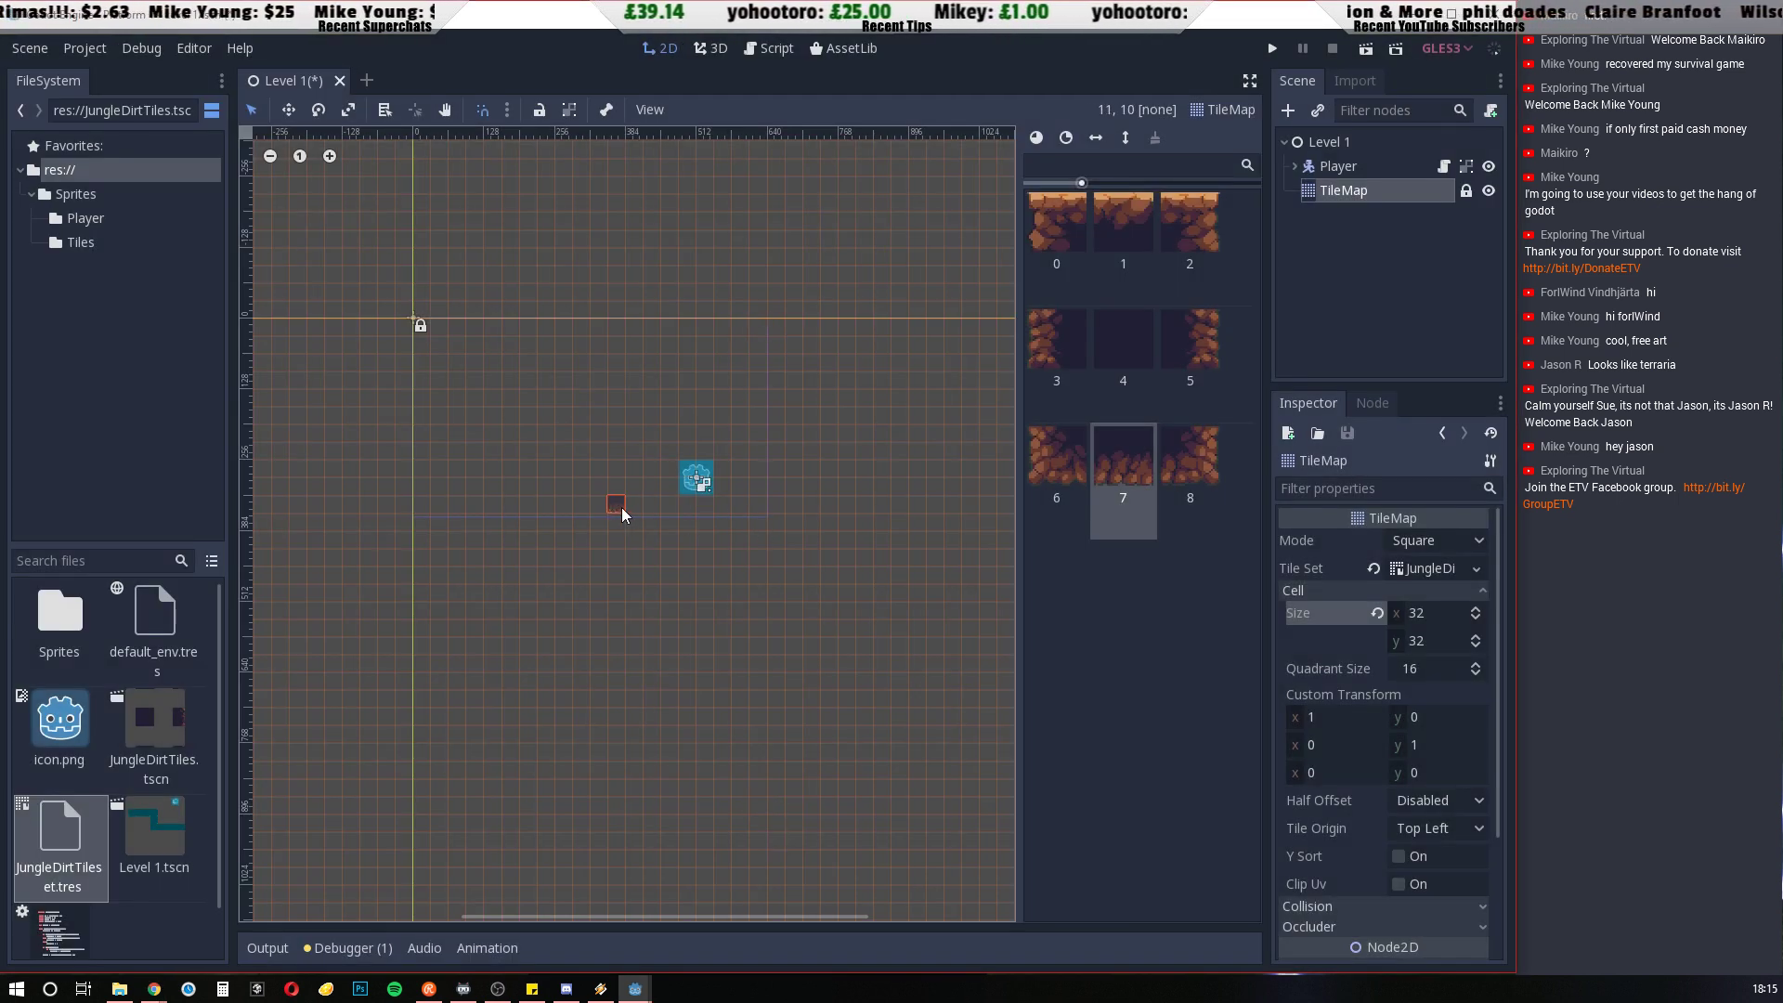
# Move the Player to the upper middle of the game window's frame
pyautogui.scroll(1, 605, 425)
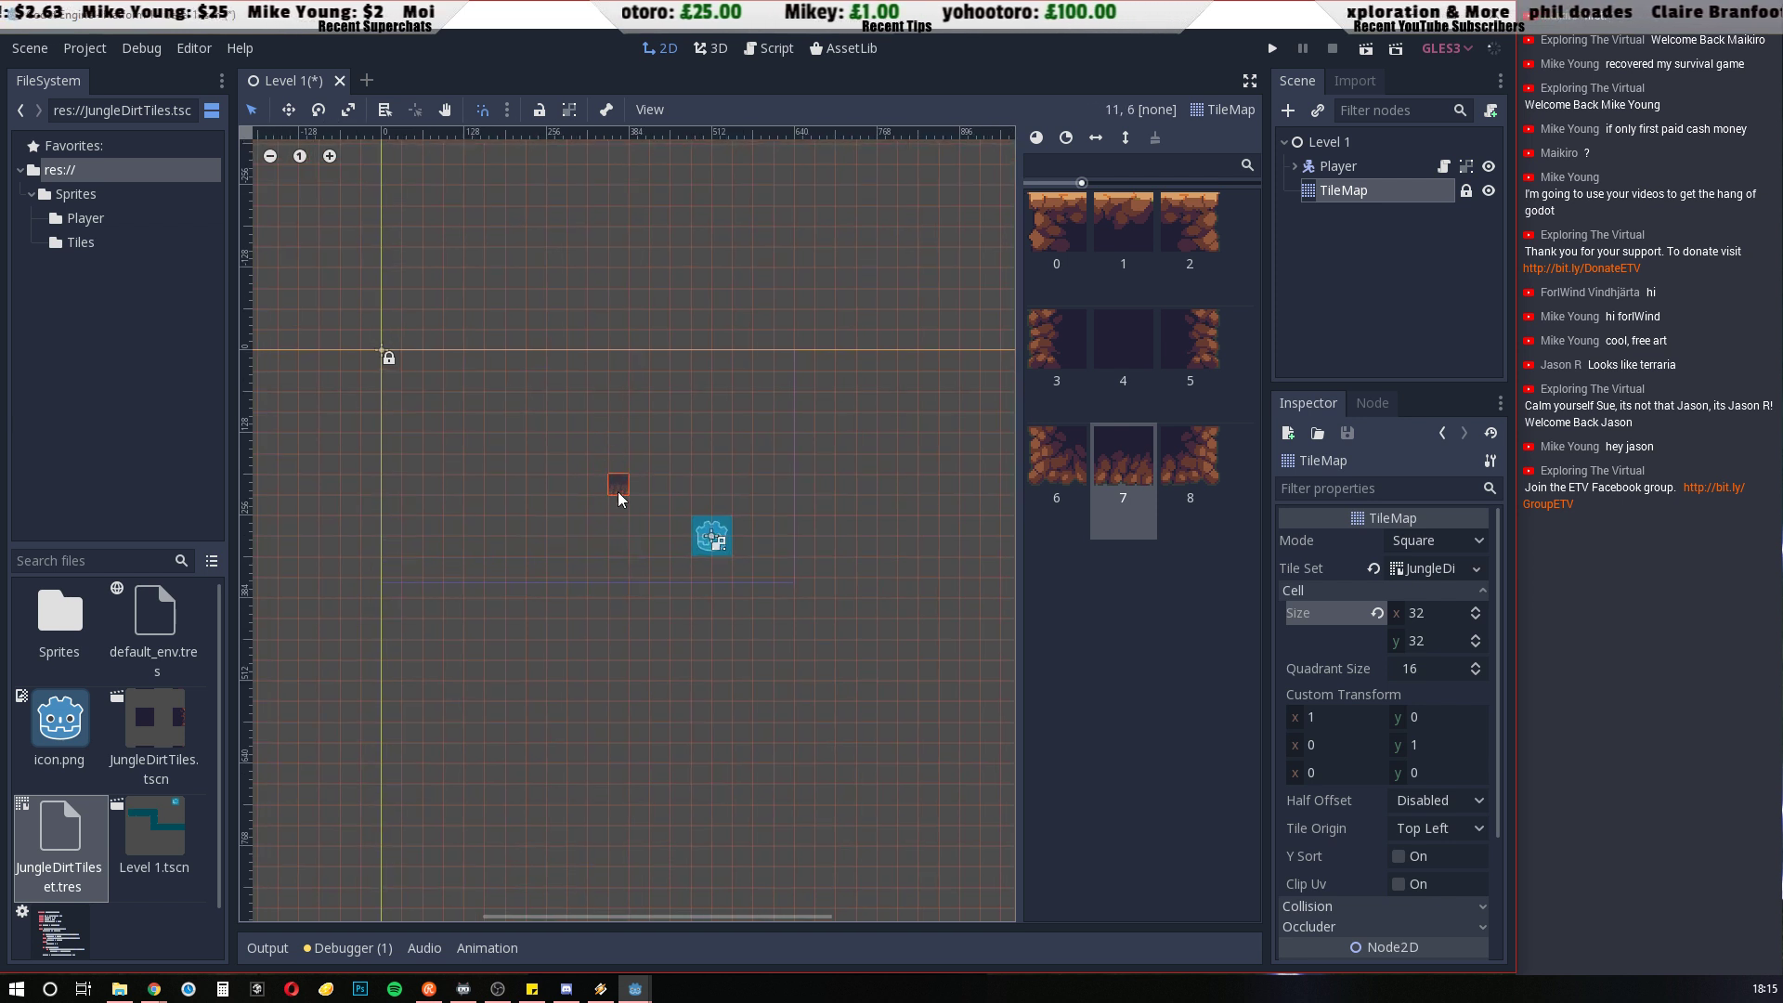
pyautogui.scroll(1, 624, 515)
pyautogui.scroll(1, 722, 616)
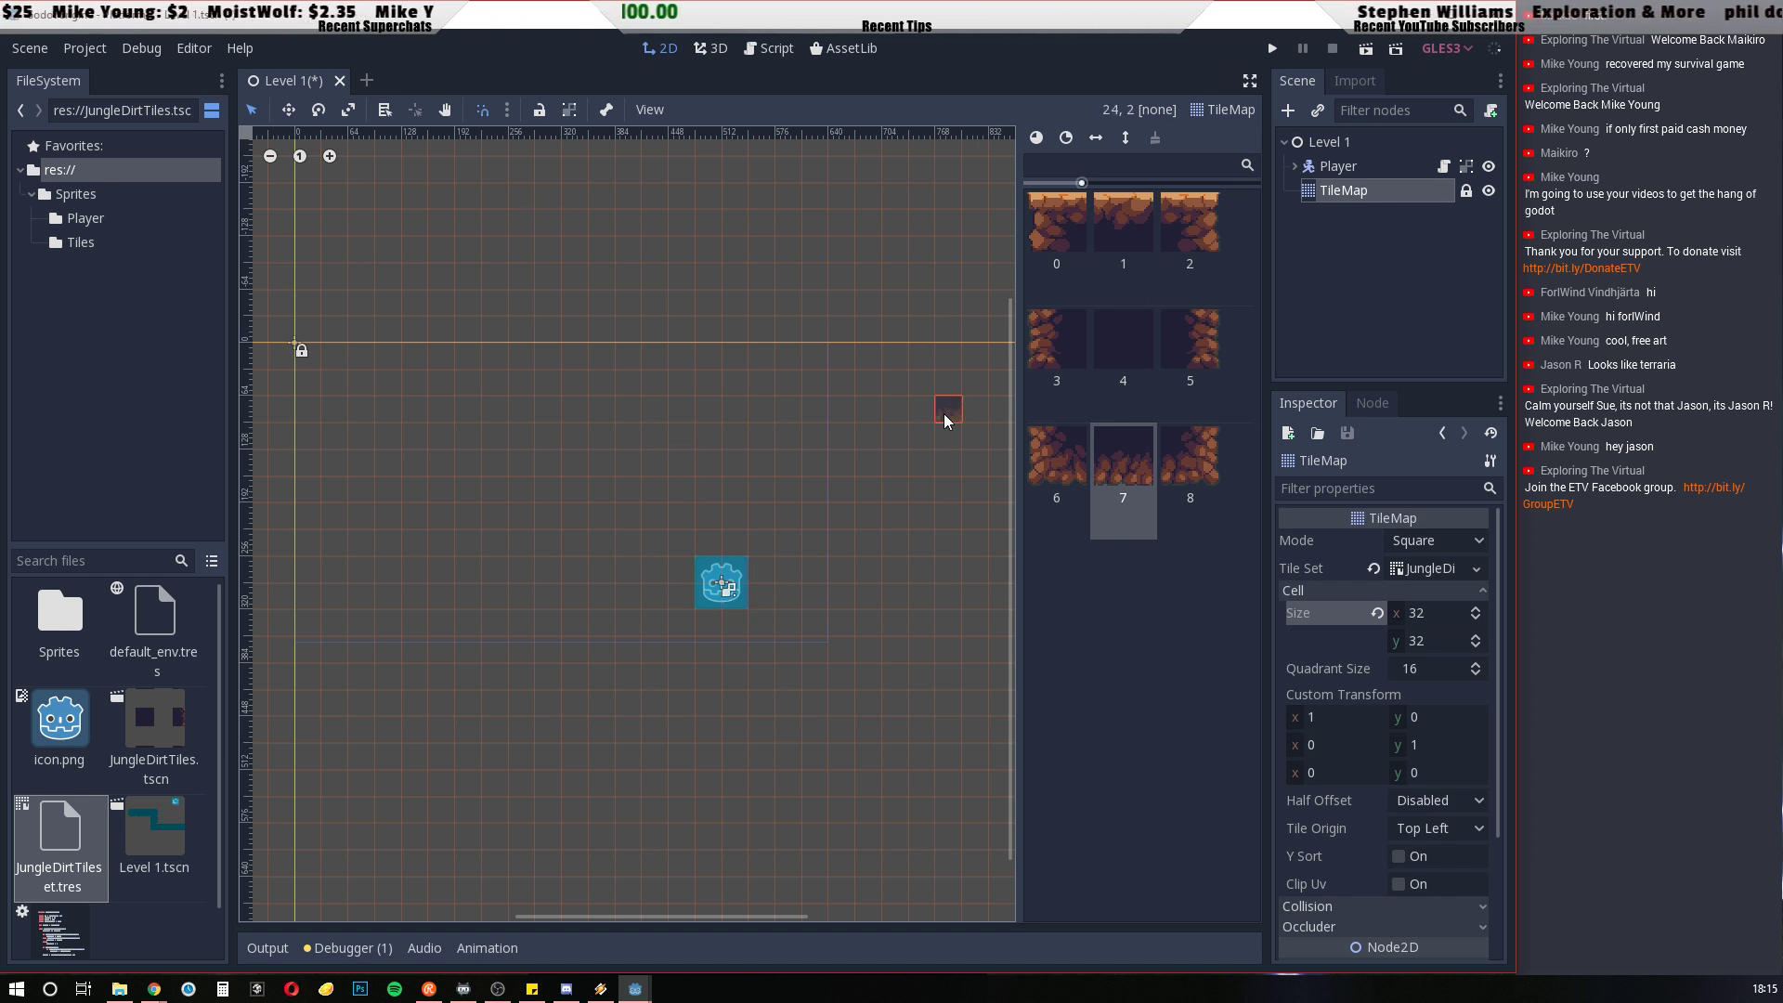
pyautogui.click(1343, 167)
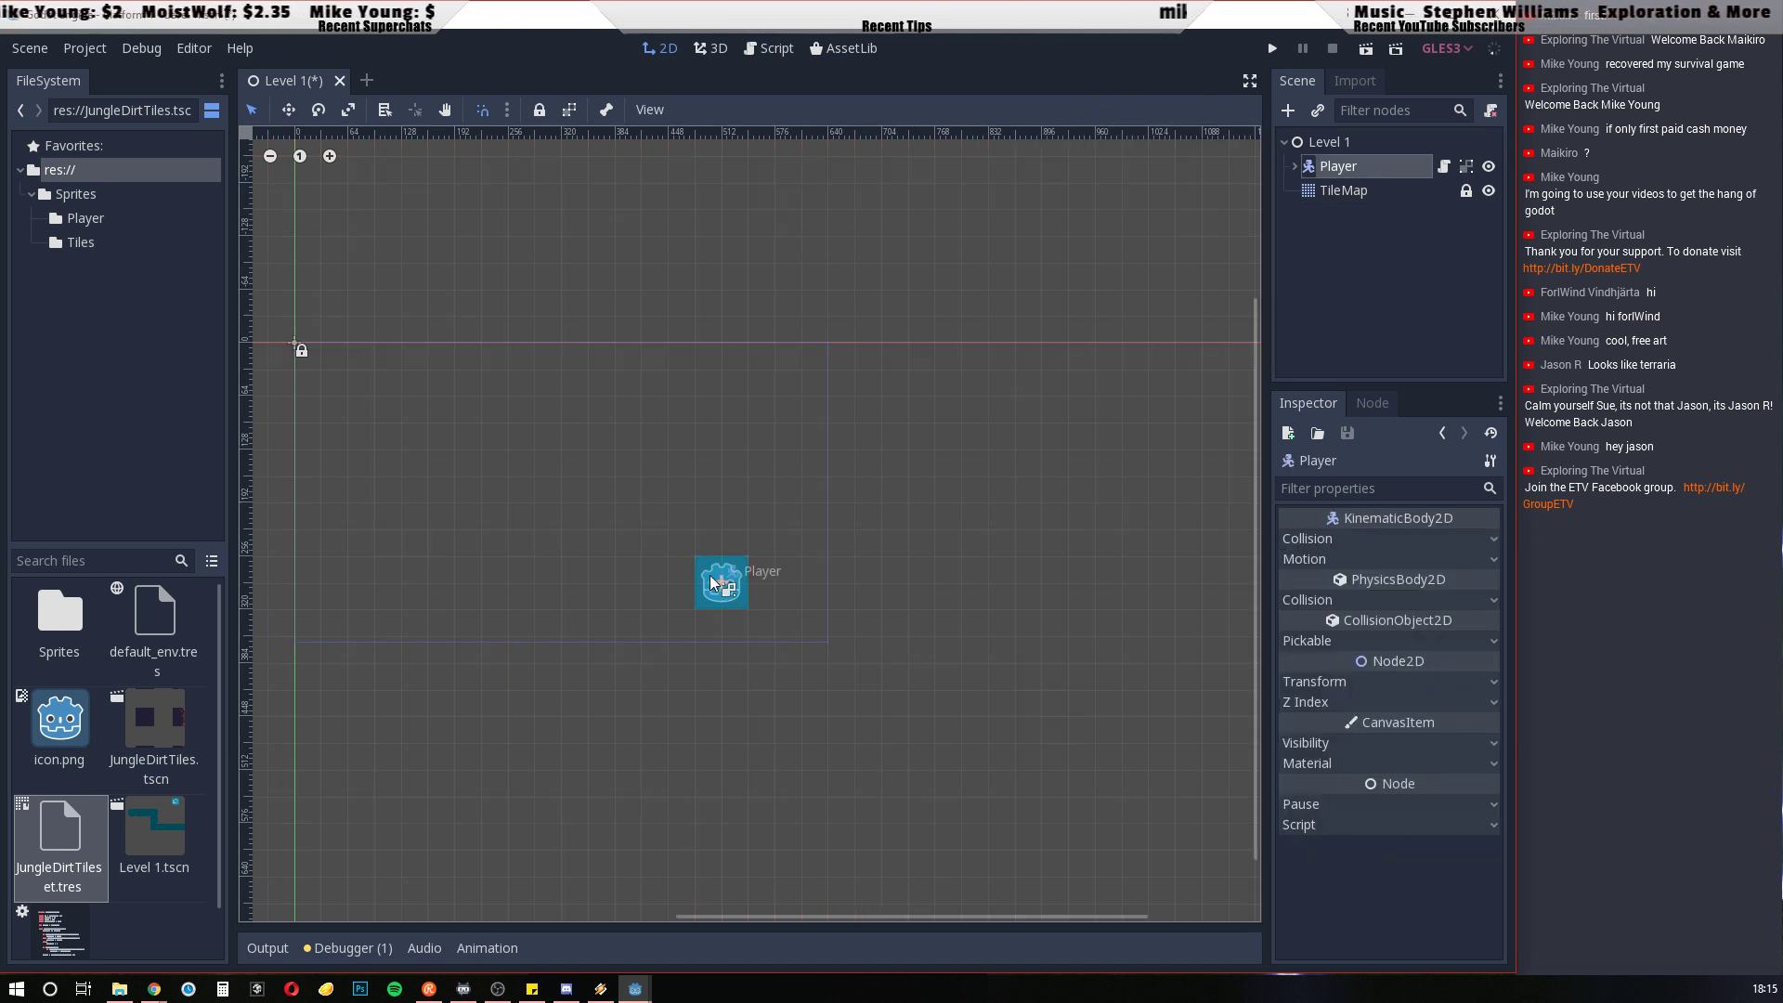
pyautogui.moveTo(709, 572); pyautogui.dragTo(547, 385)
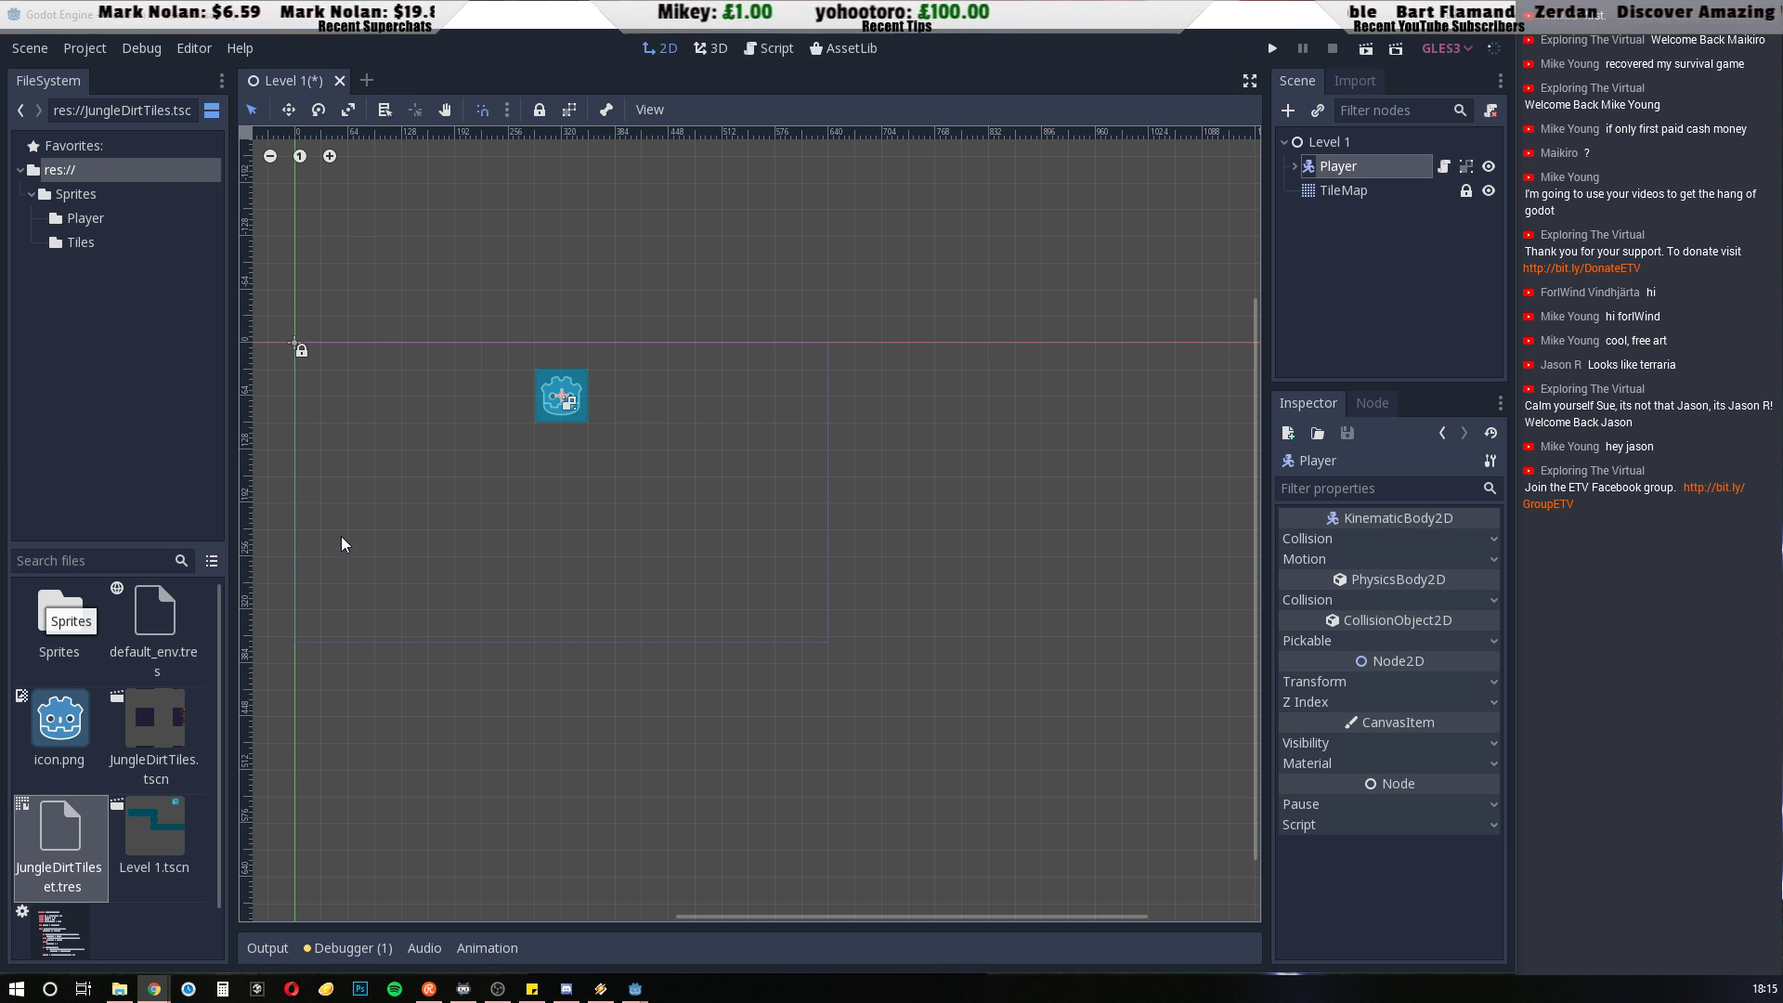
# Paint the platform's top row on the TileMap along row 7, columns 1 to 18, with tile 0, a run of tile 1, and tile 2
pyautogui.click(1342, 190)
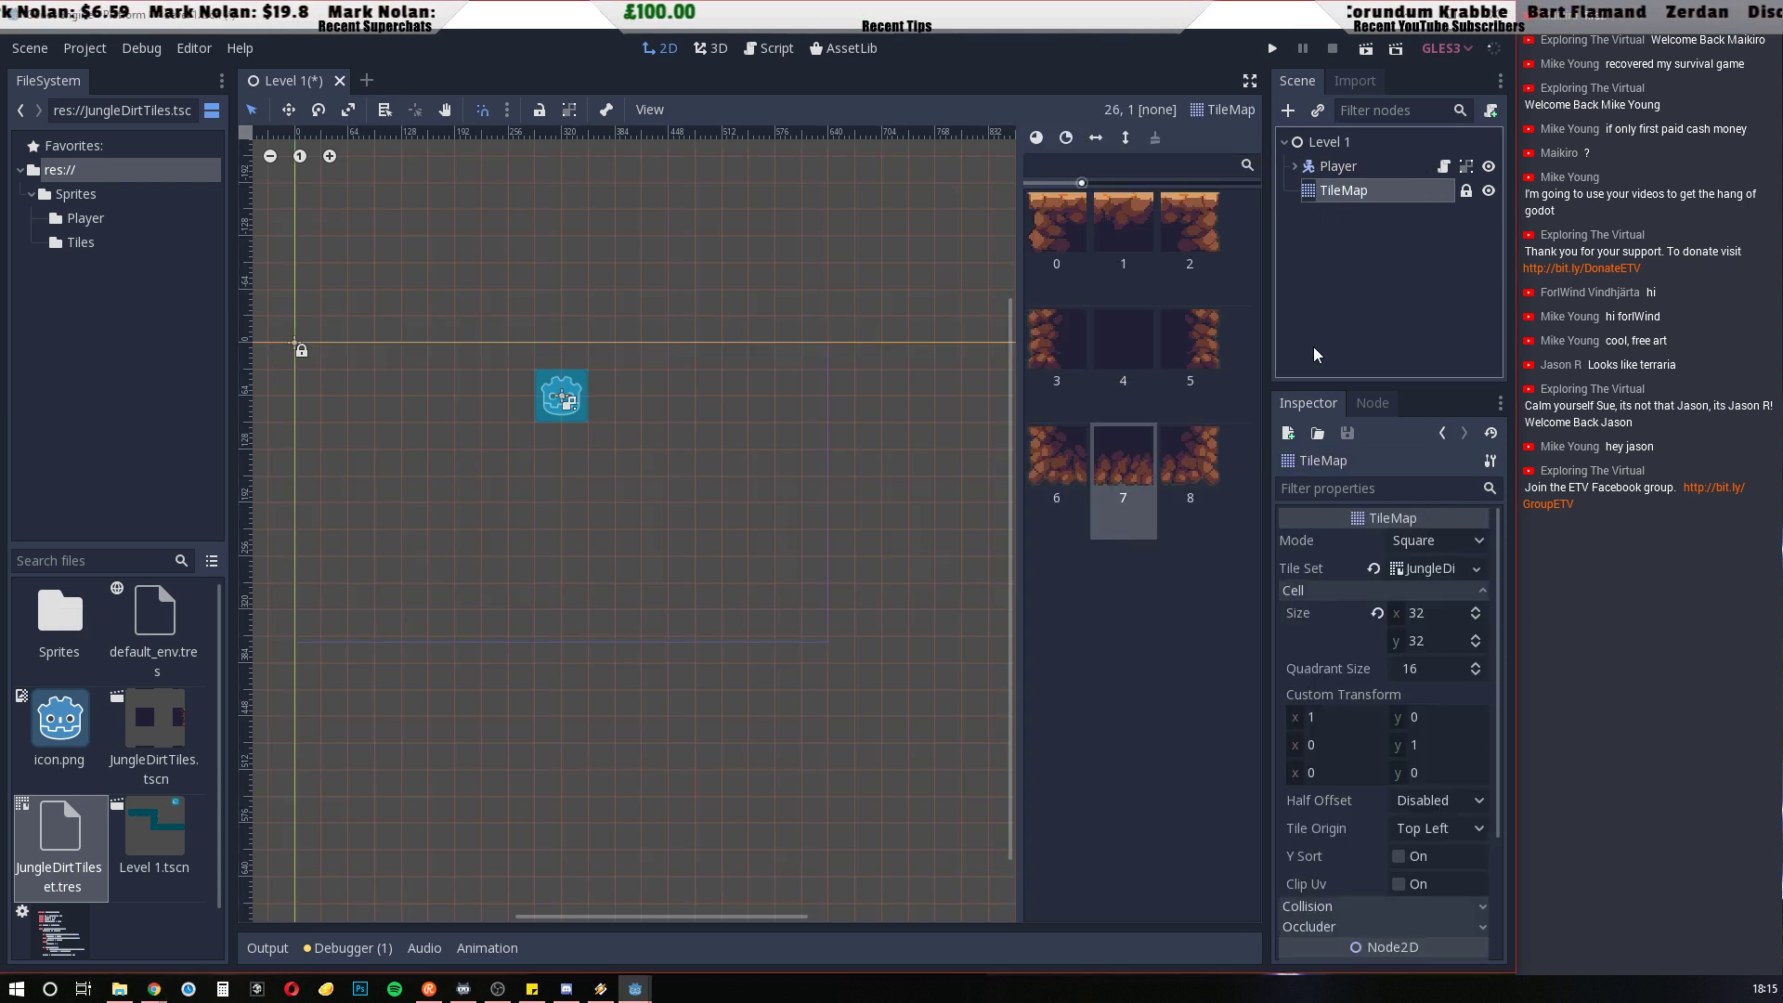
pyautogui.click(1060, 231)
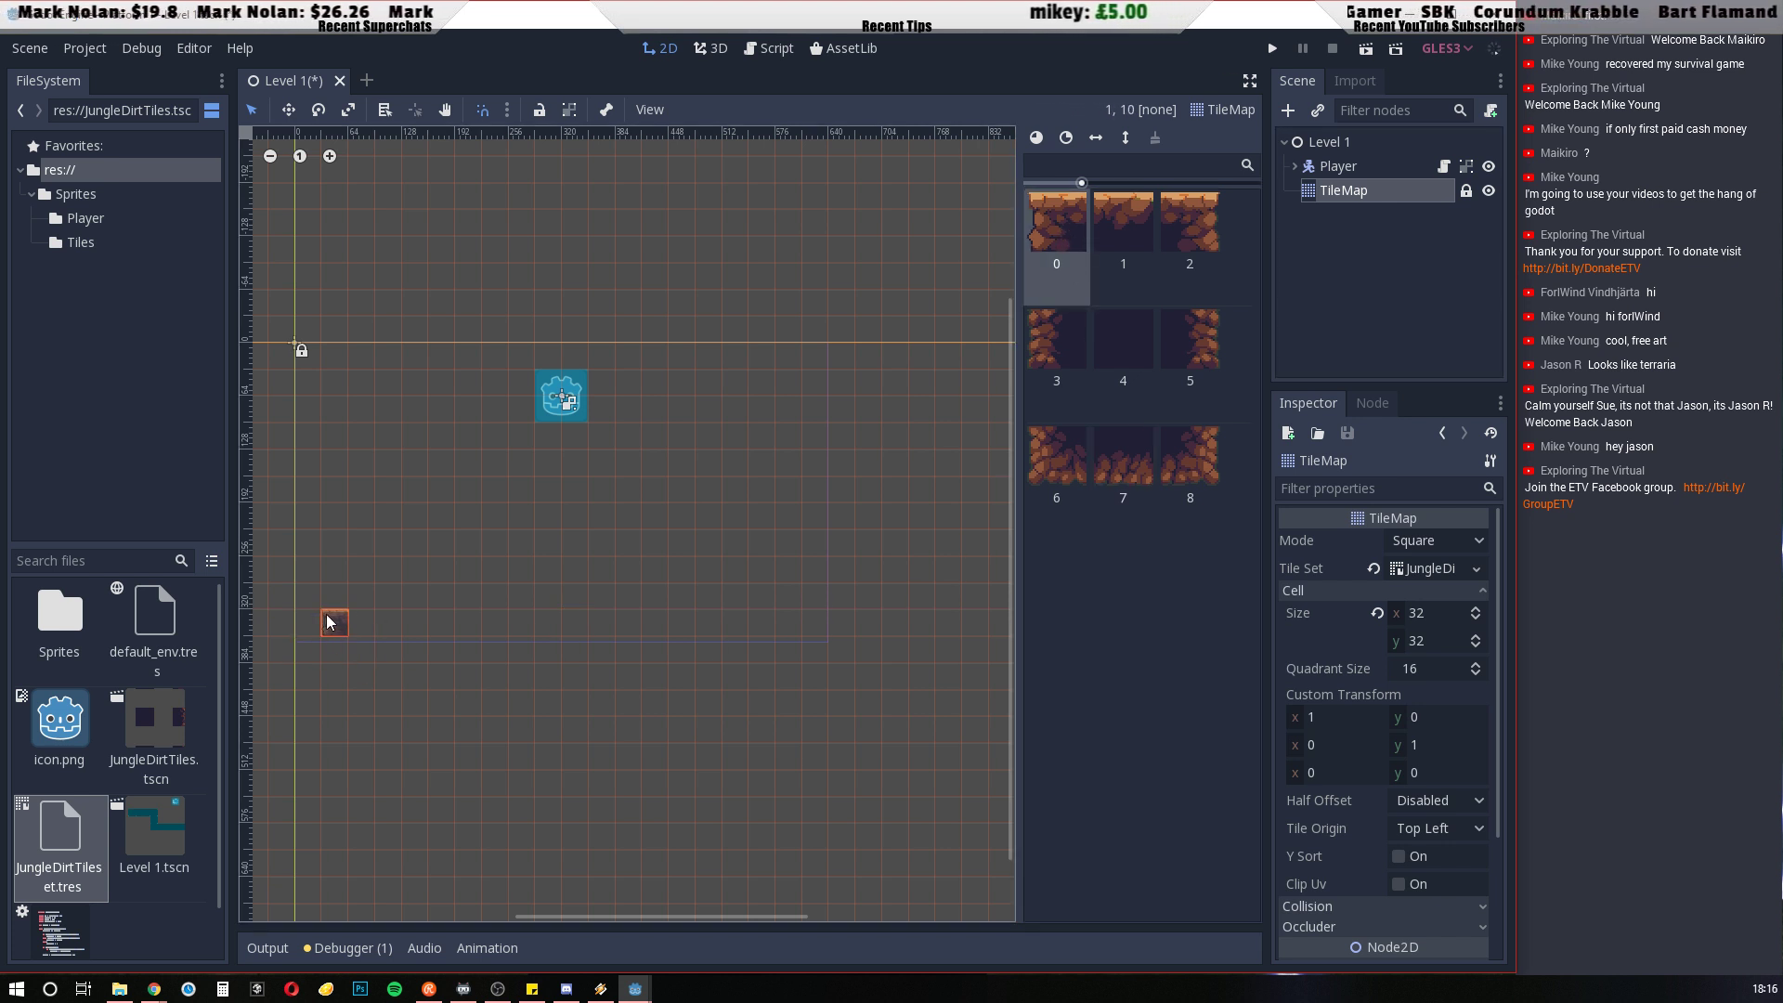
pyautogui.click(333, 542)
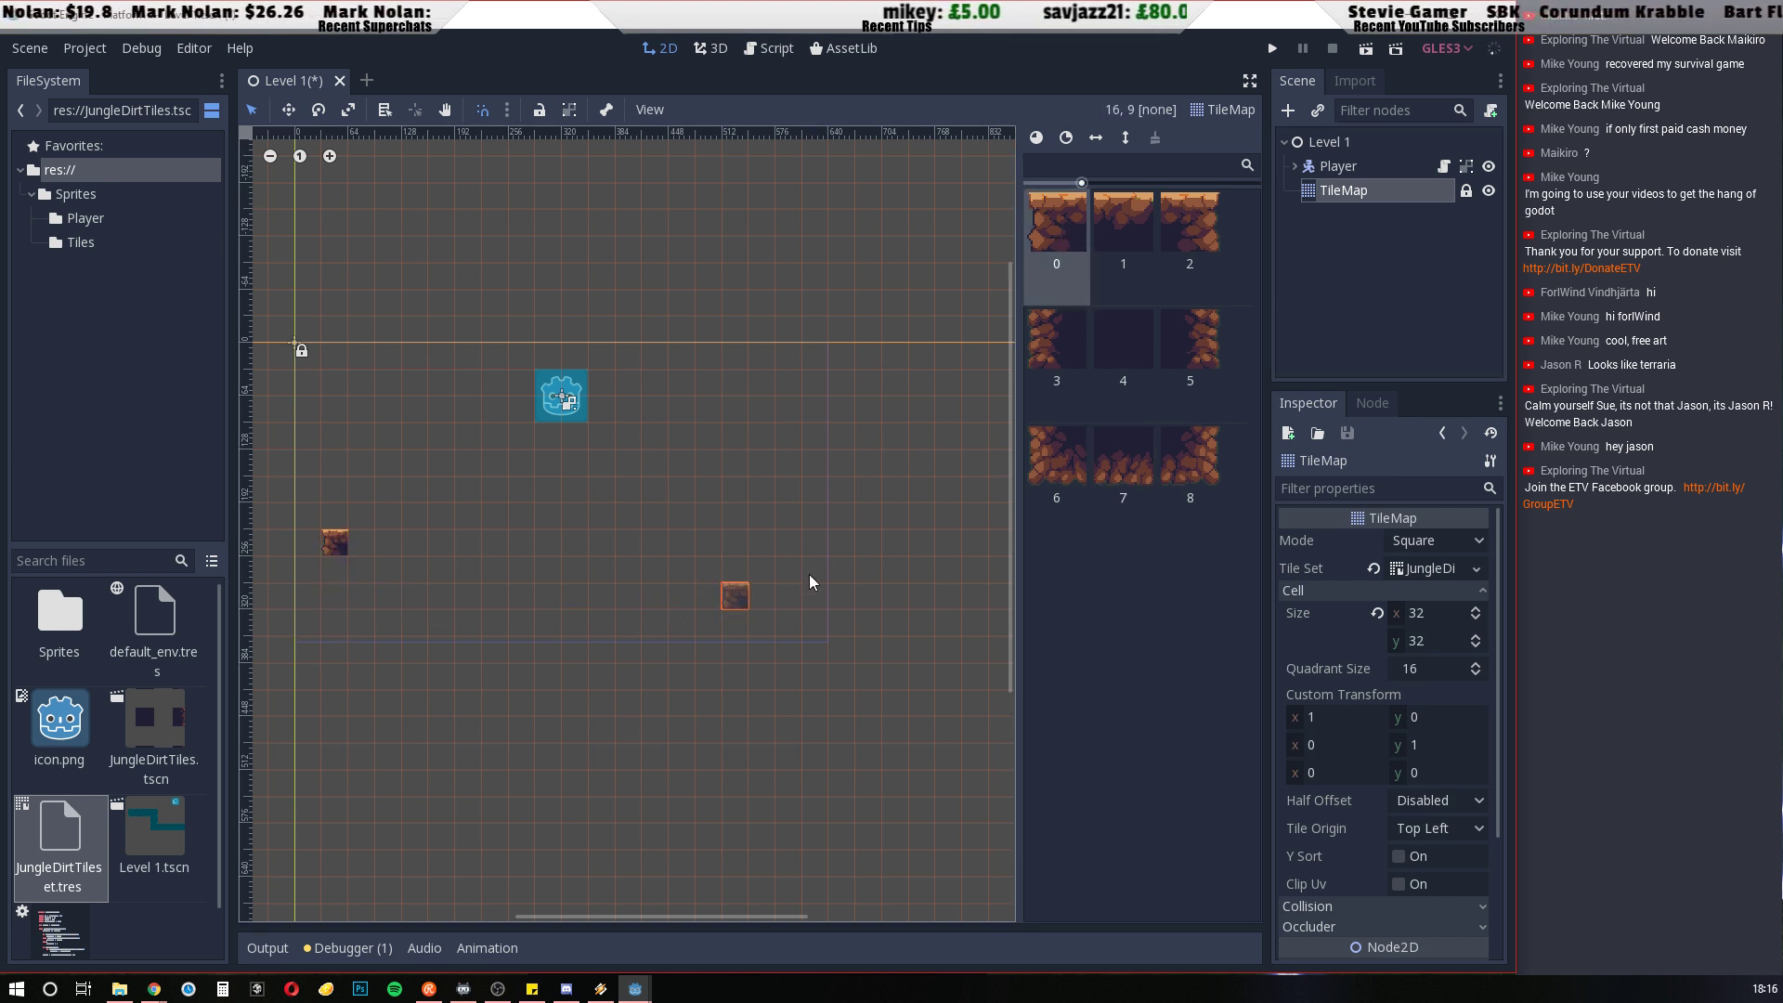
pyautogui.click(1127, 222)
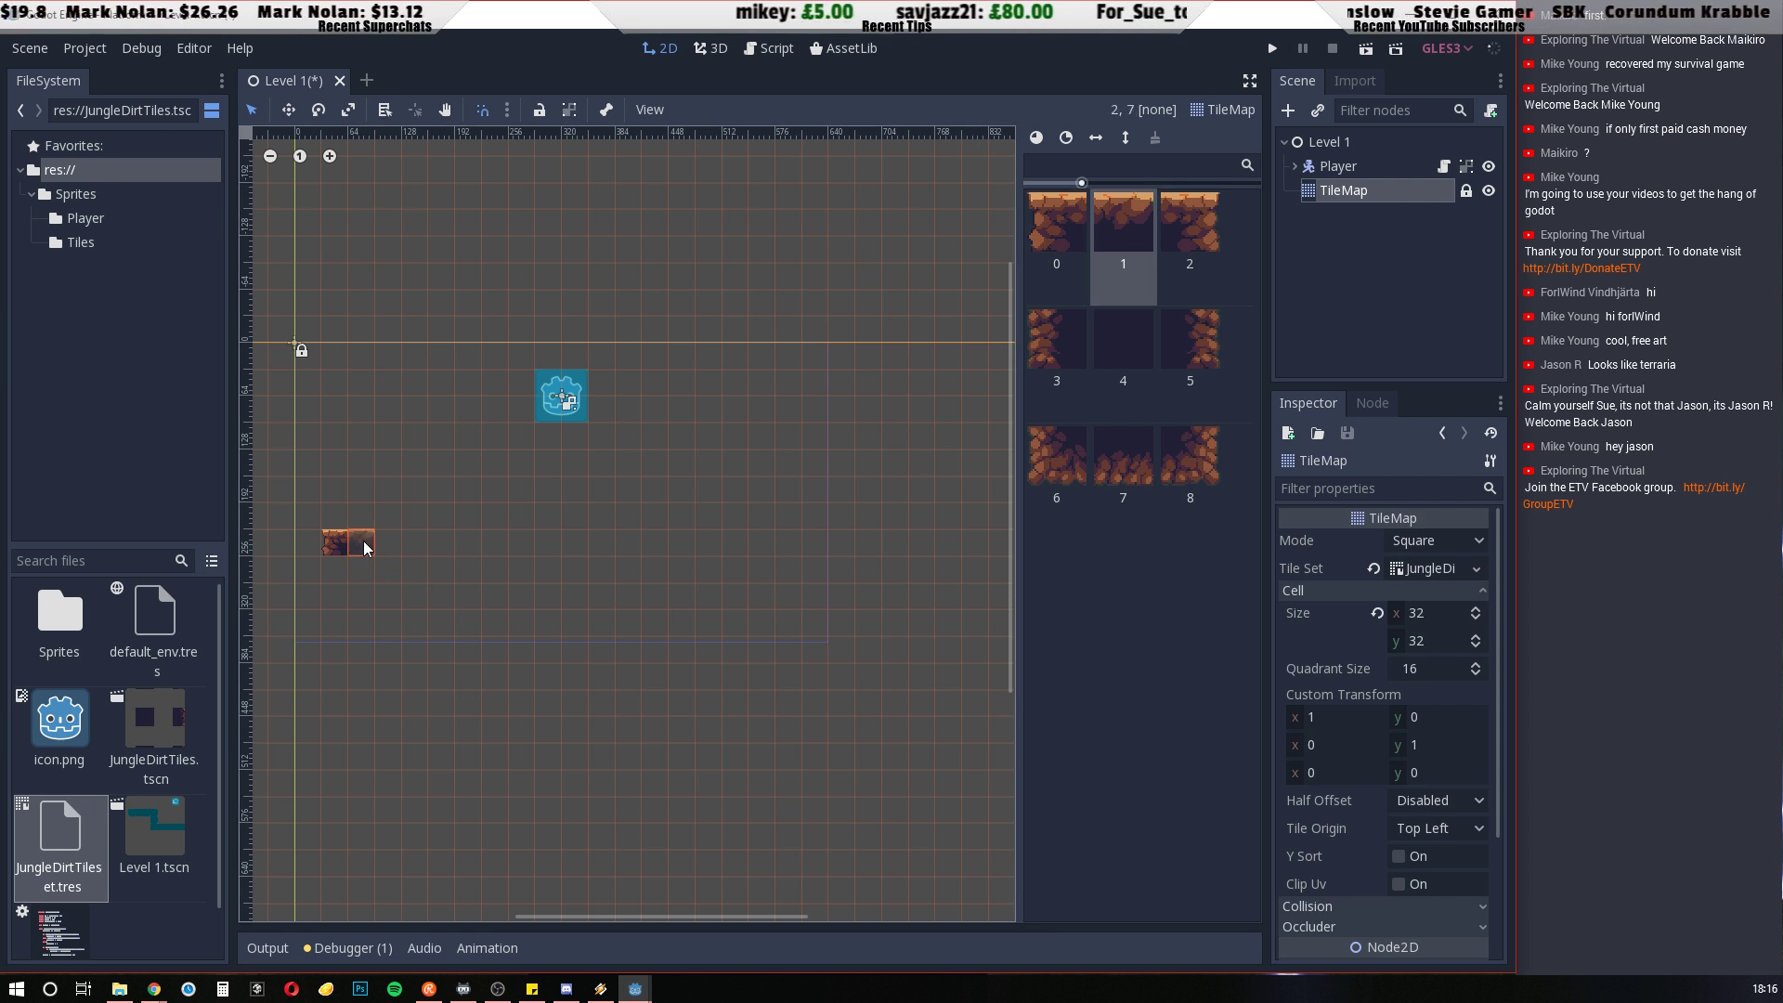
pyautogui.moveTo(364, 543); pyautogui.dragTo(599, 540)
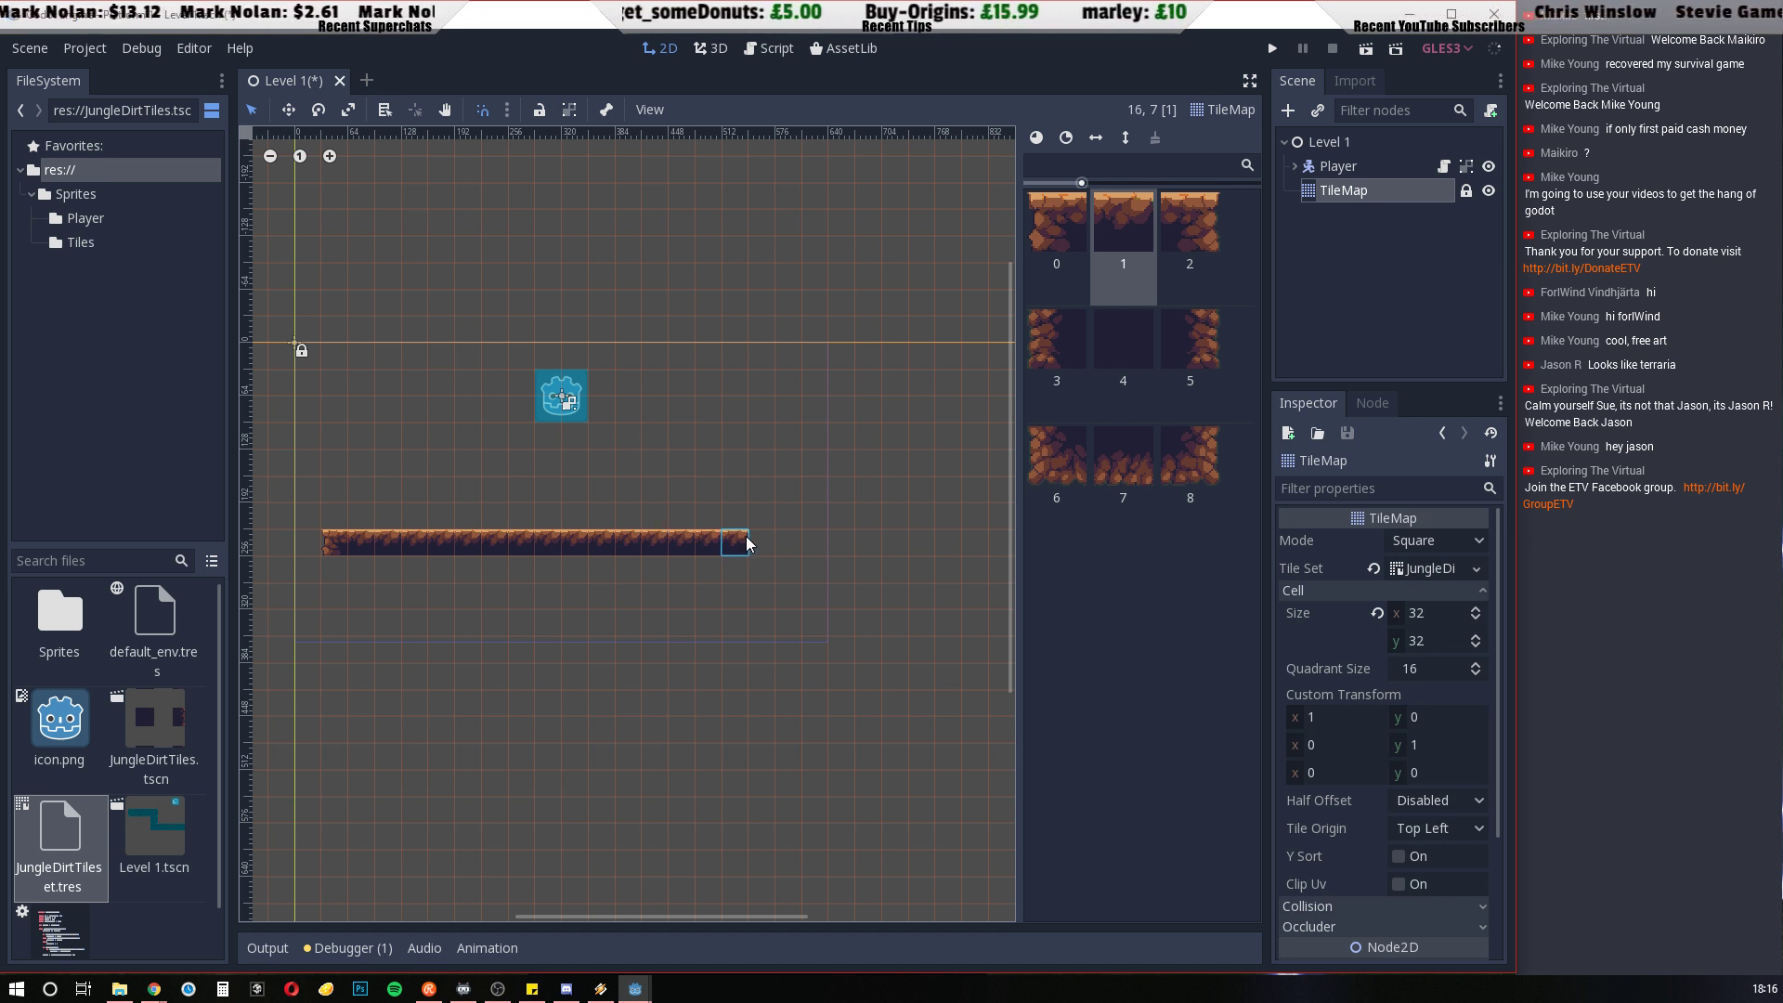
pyautogui.moveTo(747, 544); pyautogui.dragTo(782, 545)
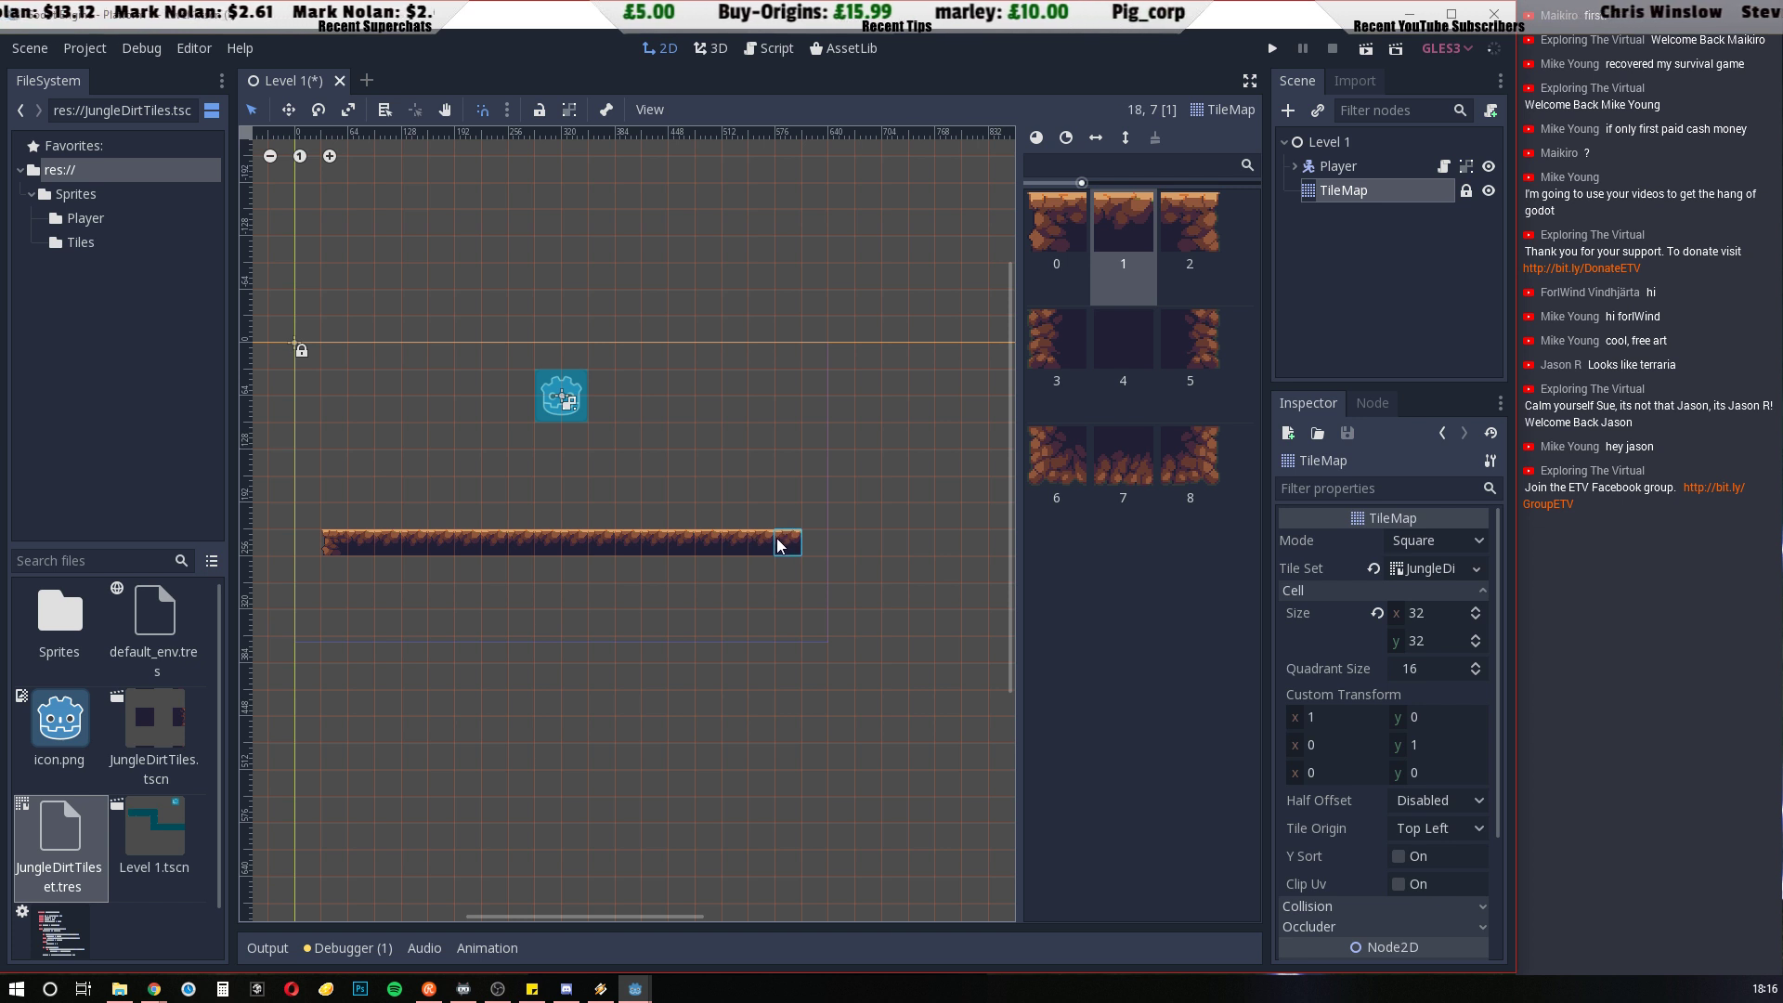
pyautogui.click(1184, 262)
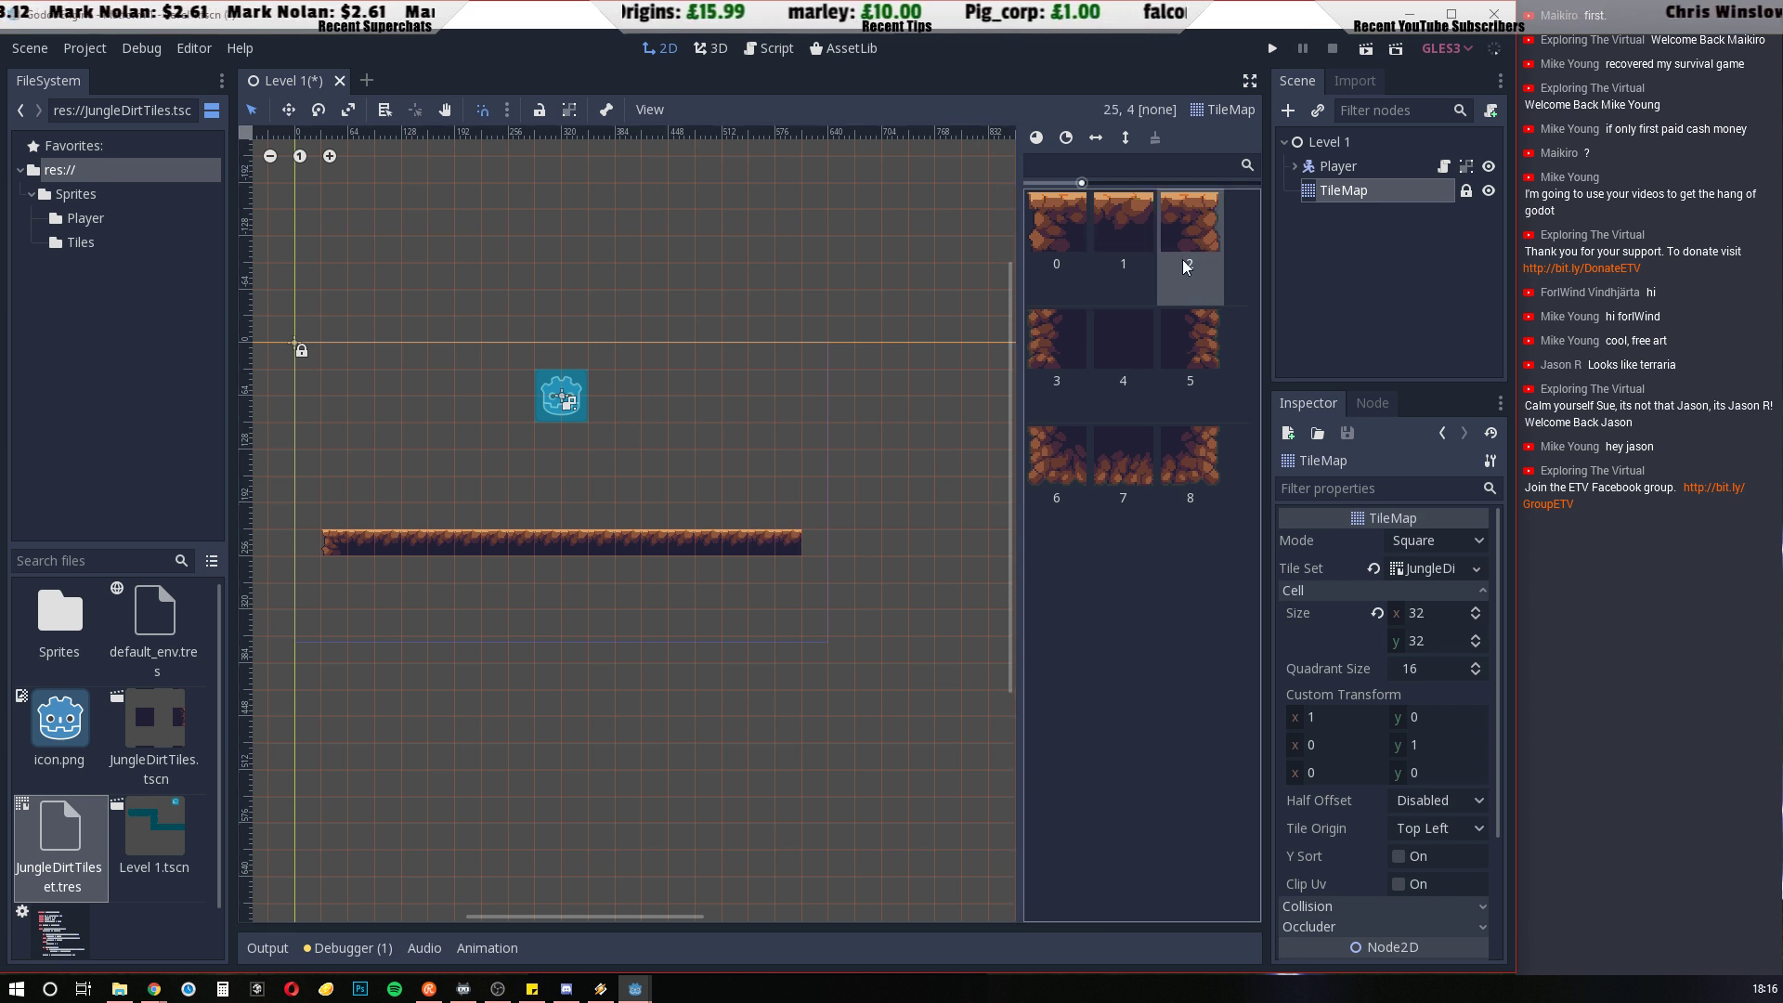
pyautogui.click(788, 549)
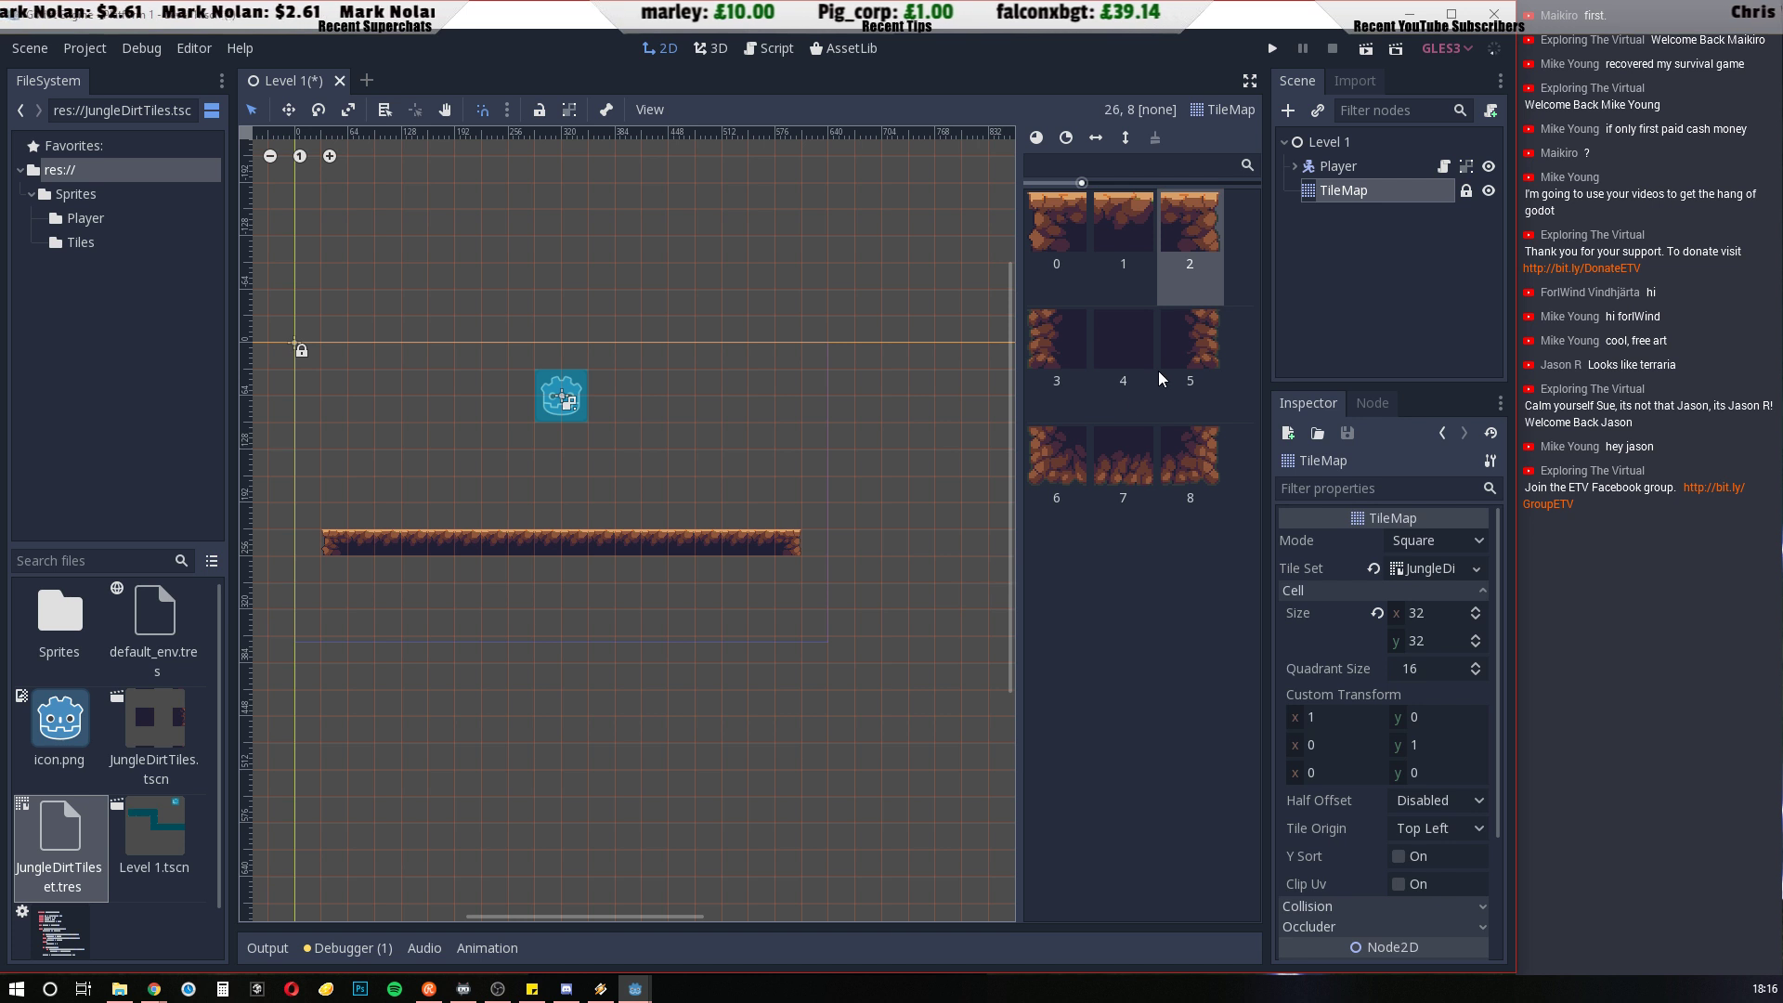
# Paint the platform's right edge in column 18 with tile 5 in row 8 and corner tile 8 in row 9
pyautogui.click(1179, 345)
pyautogui.click(787, 568)
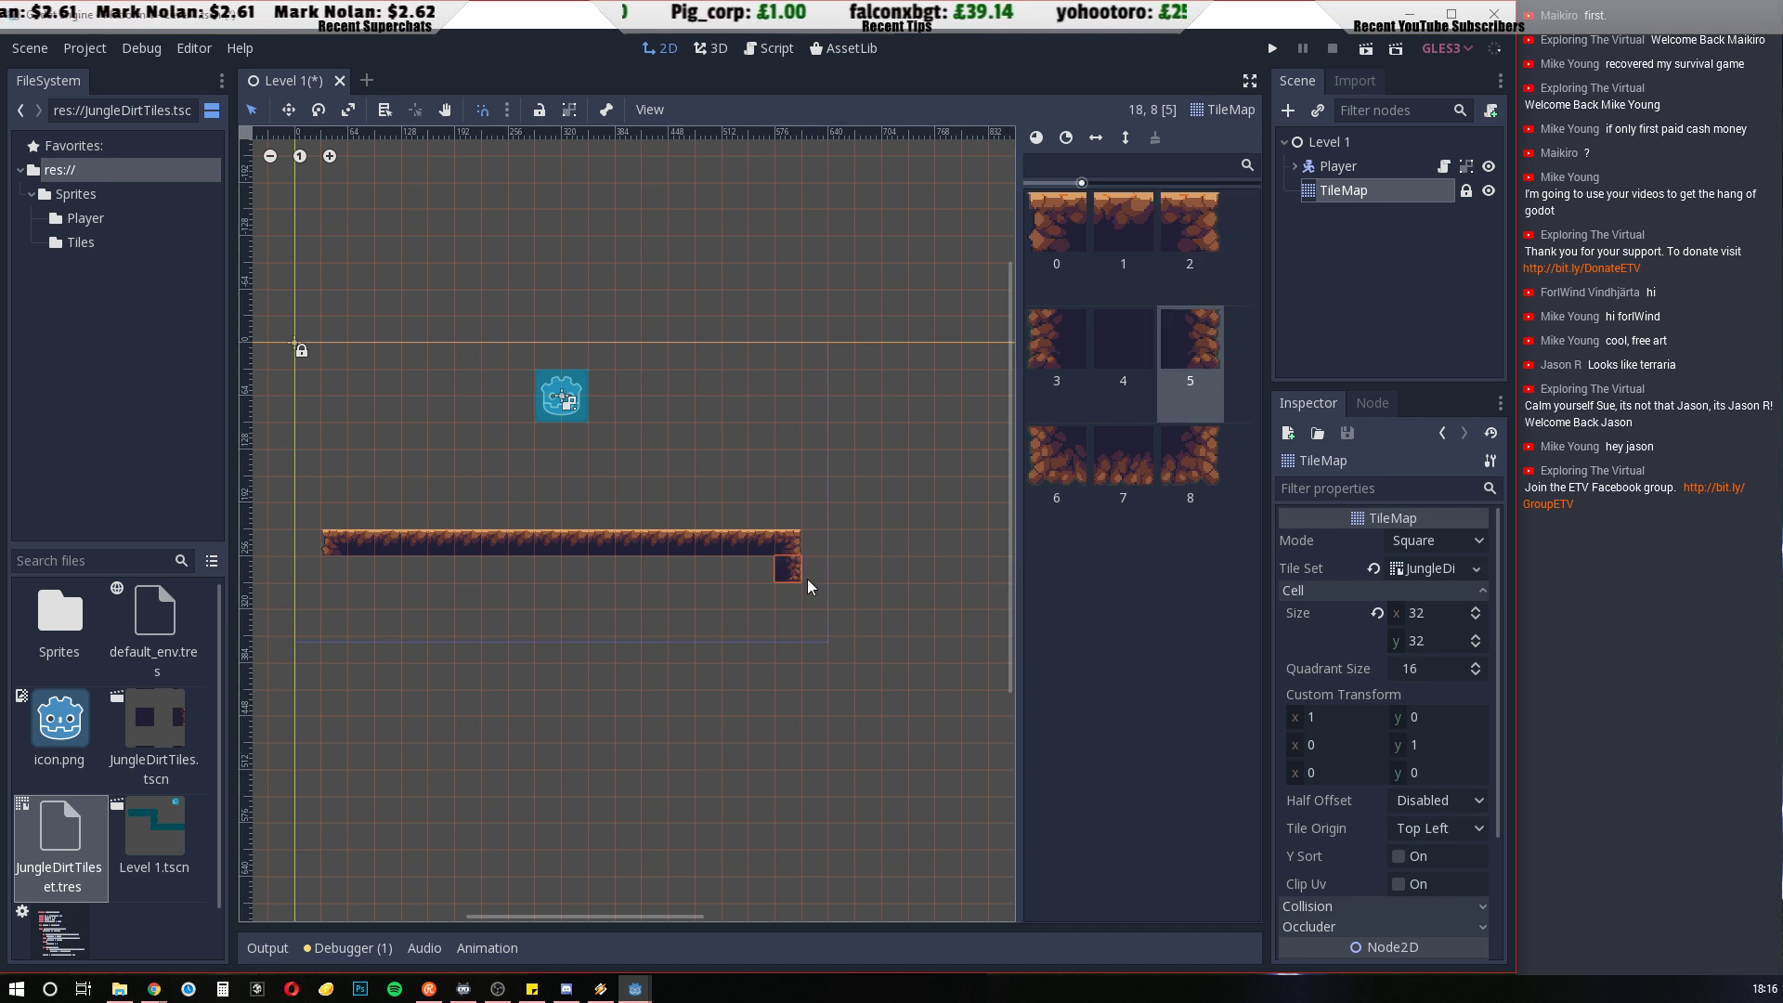
pyautogui.click(1193, 452)
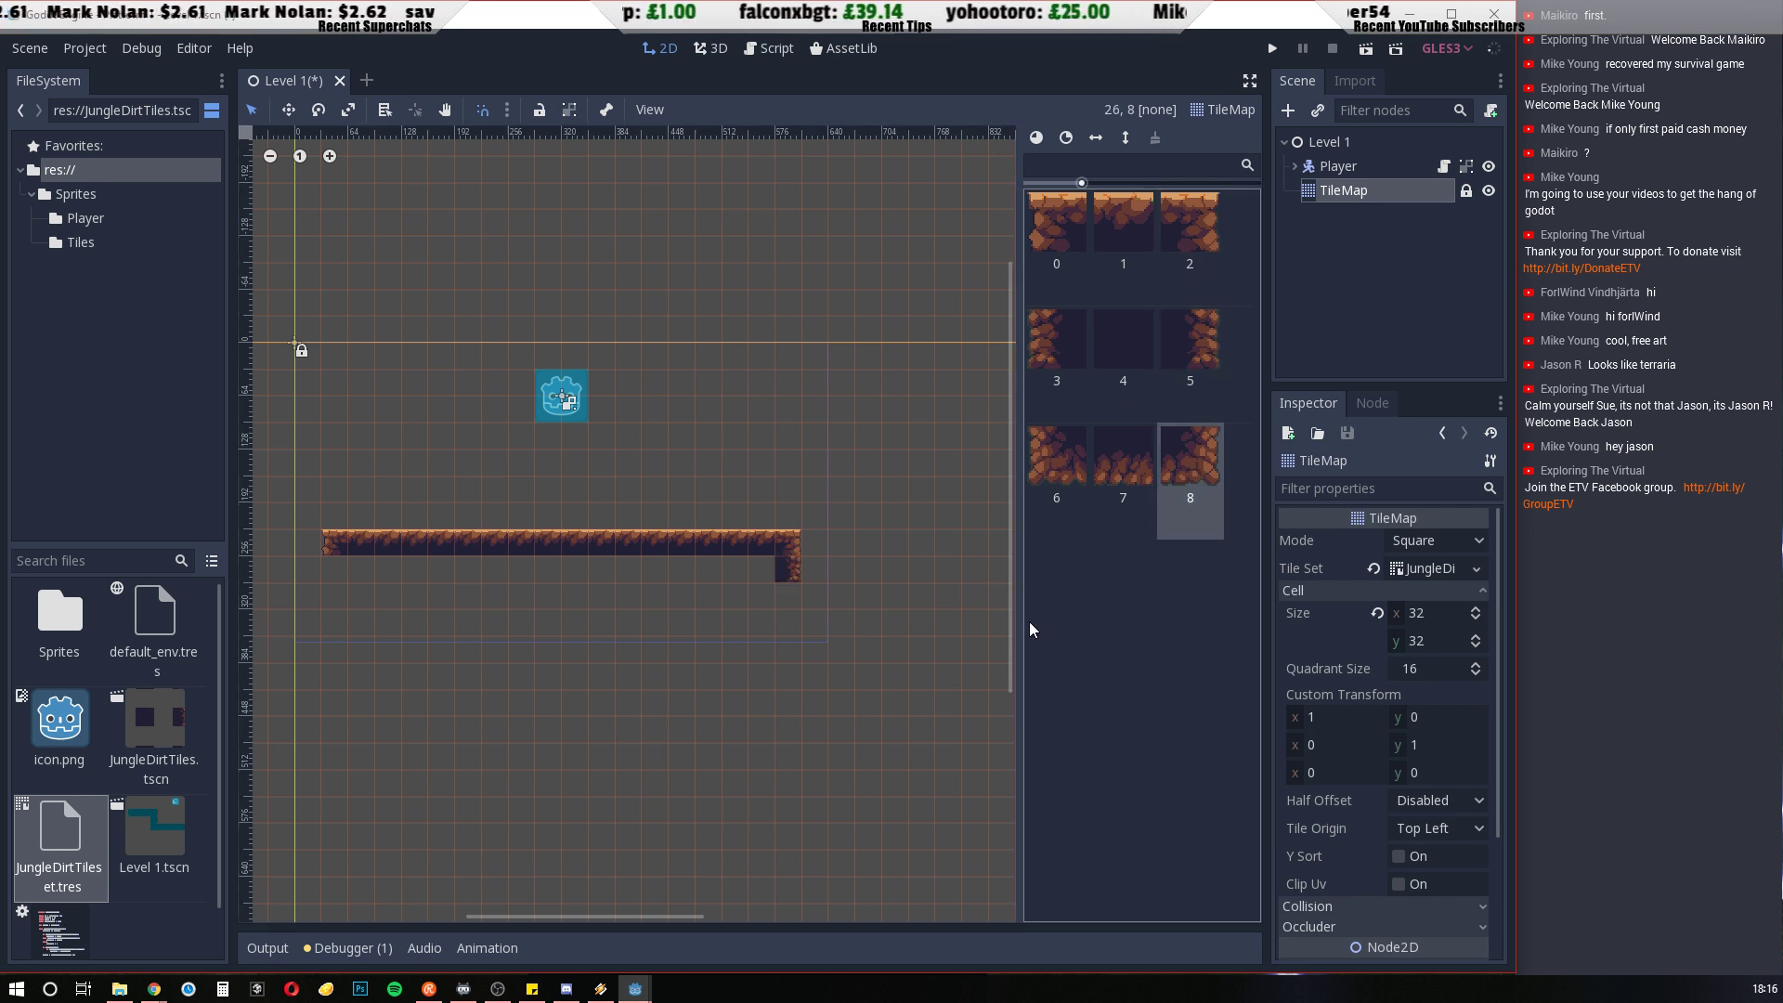
pyautogui.click(793, 605)
# Paint the platform's bottom row along row 9 with tile 7 from column 17 to 2 and corner tile 6 in column 1
pyautogui.click(1123, 457)
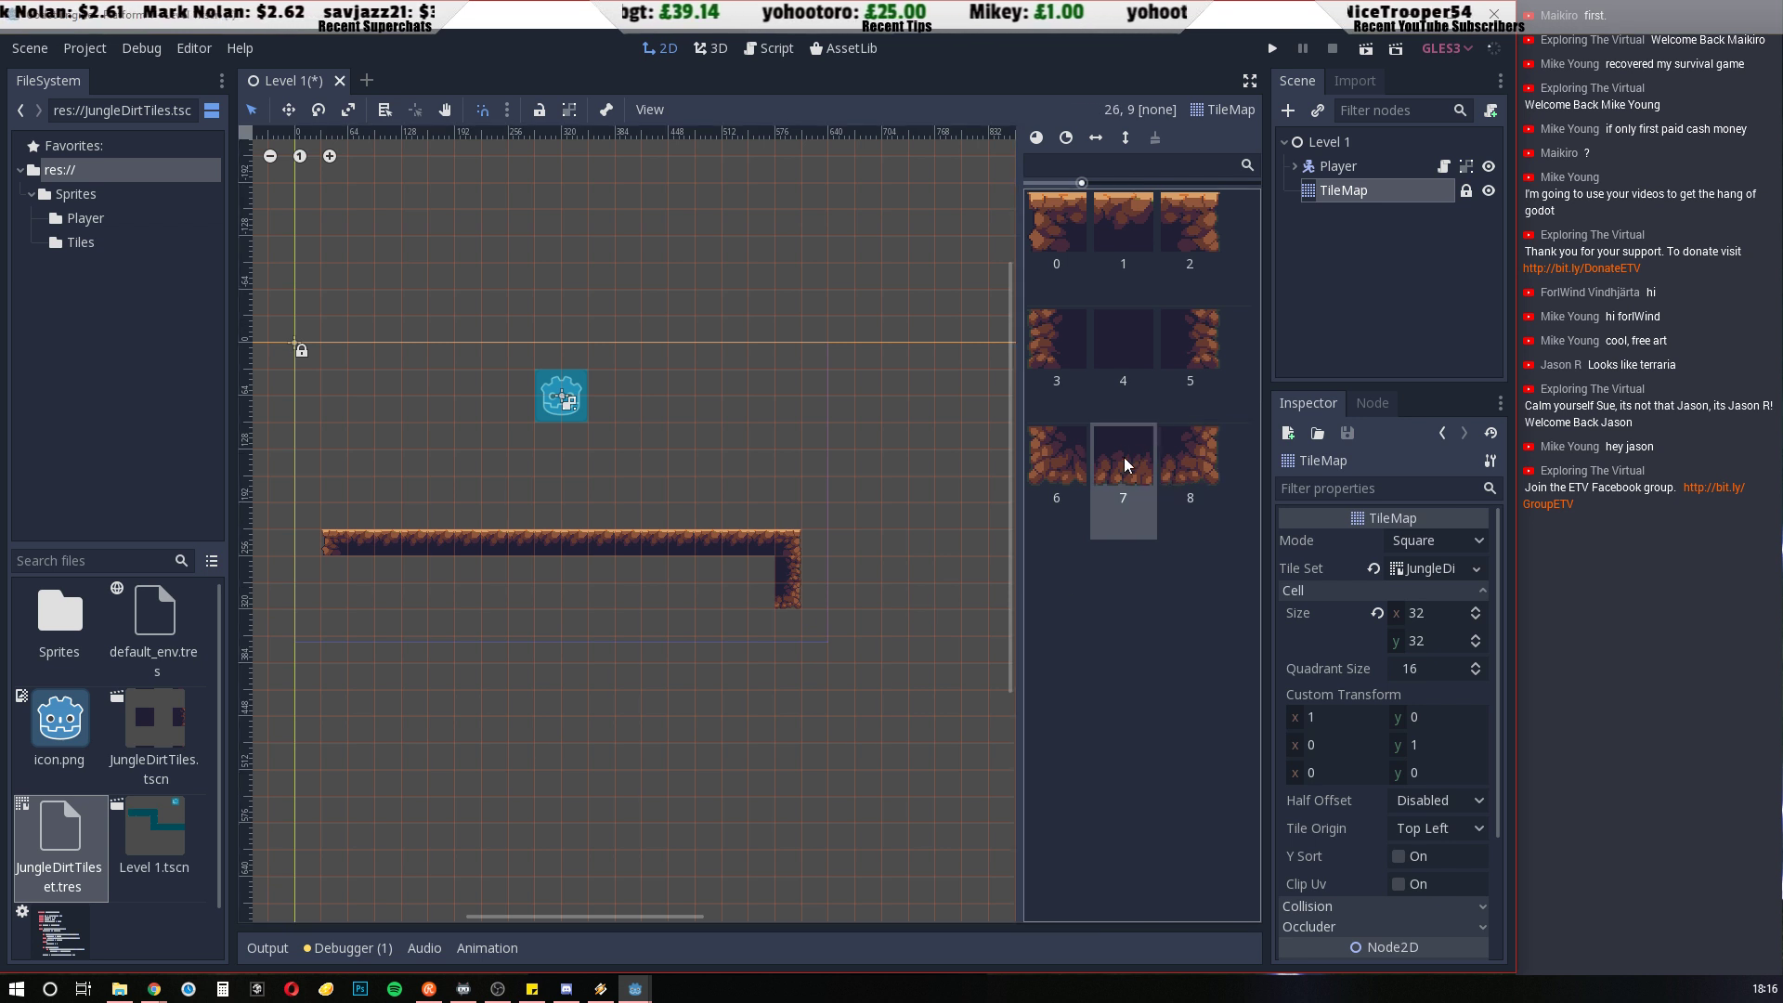
pyautogui.click(762, 597)
pyautogui.moveTo(726, 598); pyautogui.dragTo(366, 606)
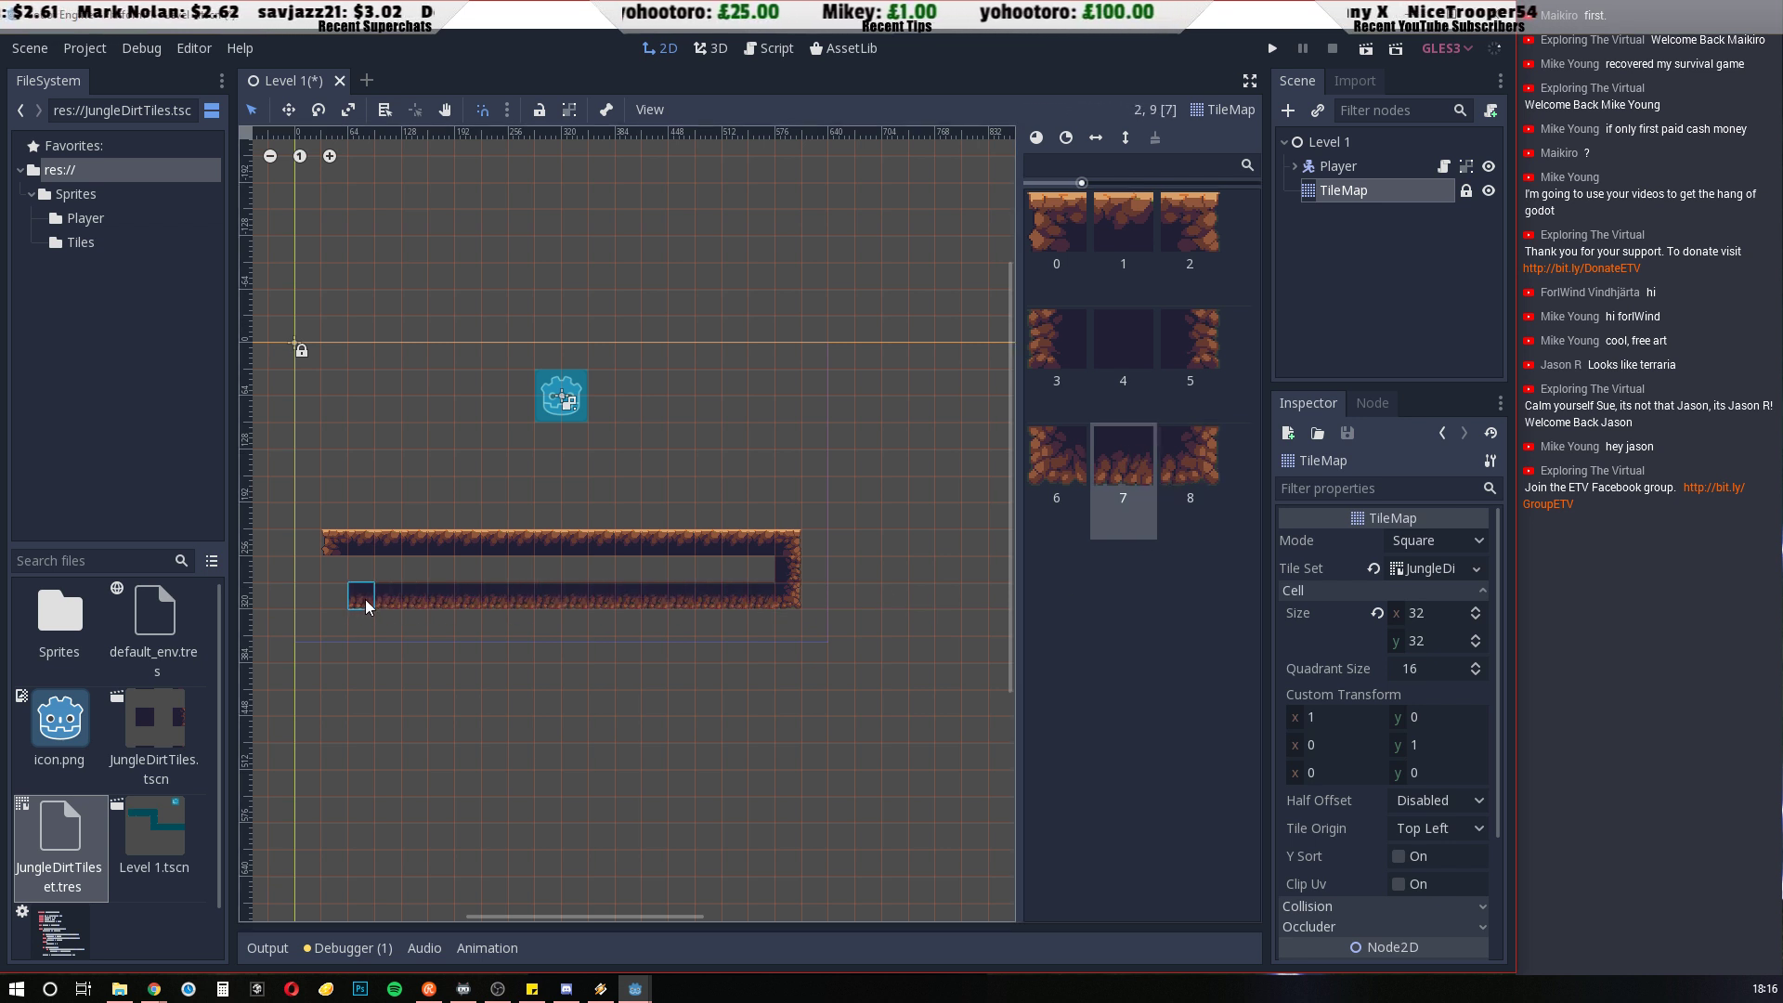
pyautogui.click(1055, 457)
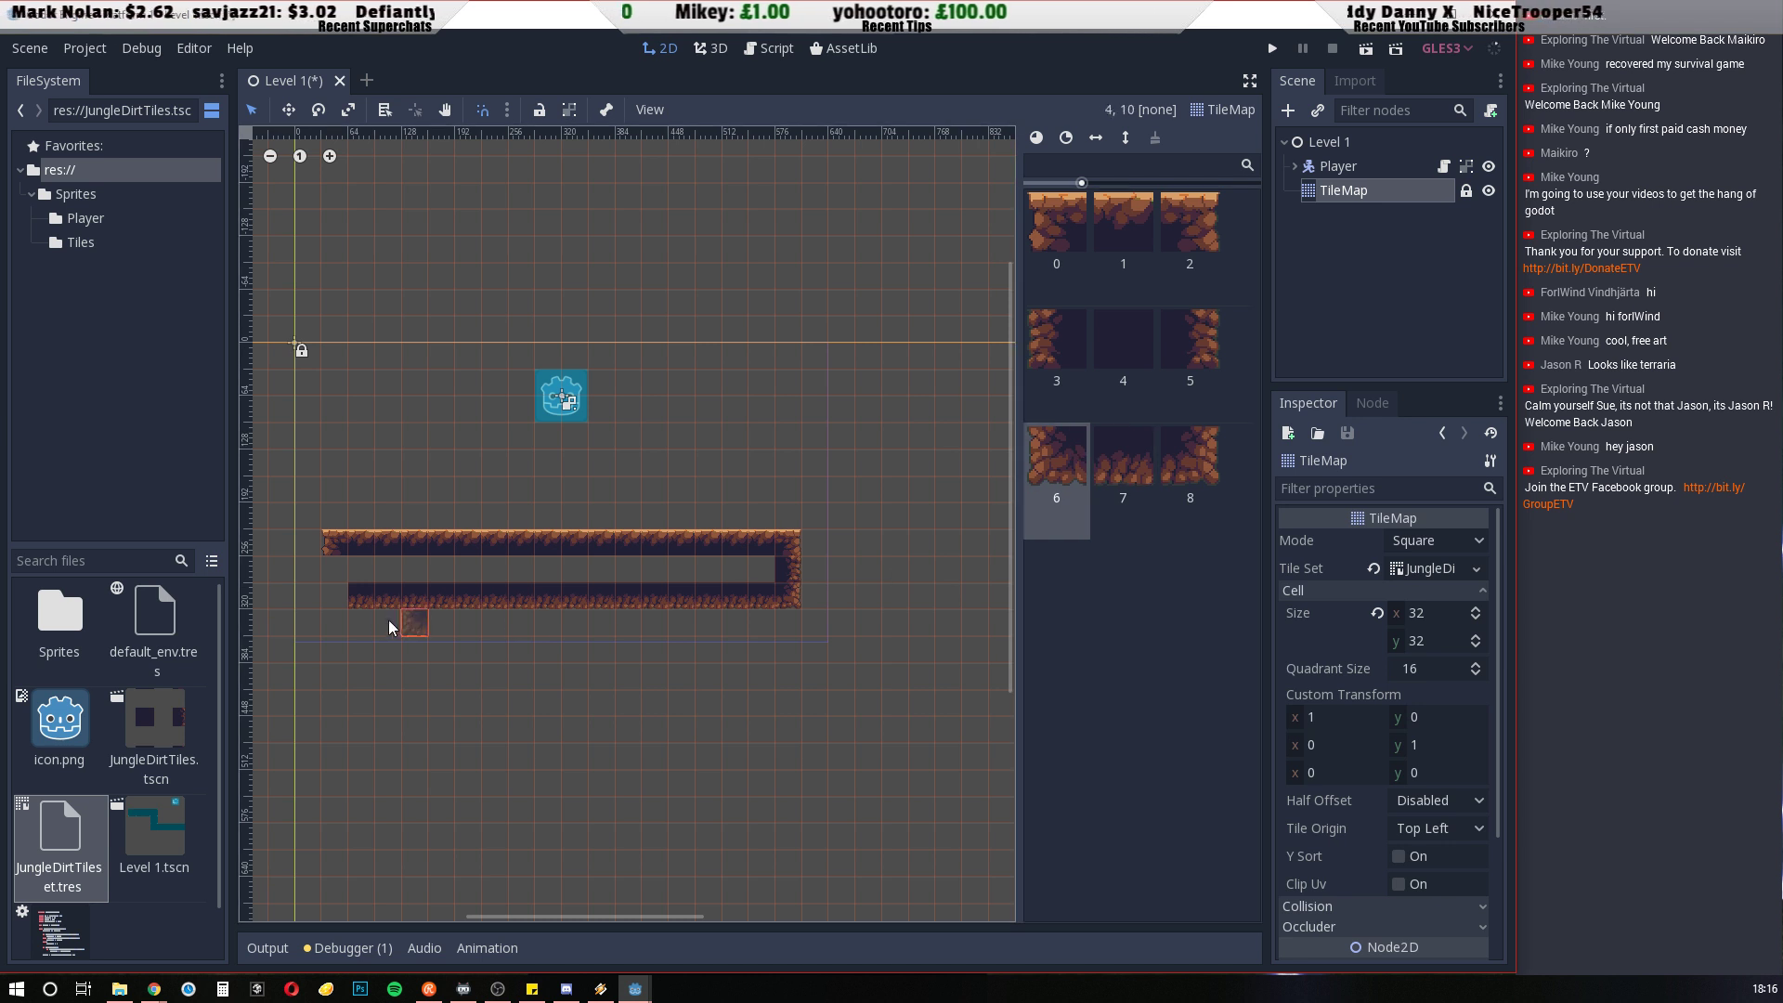
pyautogui.click(335, 599)
# Close the platform's left edge with tile 3 in row 8 and fill columns 2 to 17 of that row with tile 4
pyautogui.click(1072, 336)
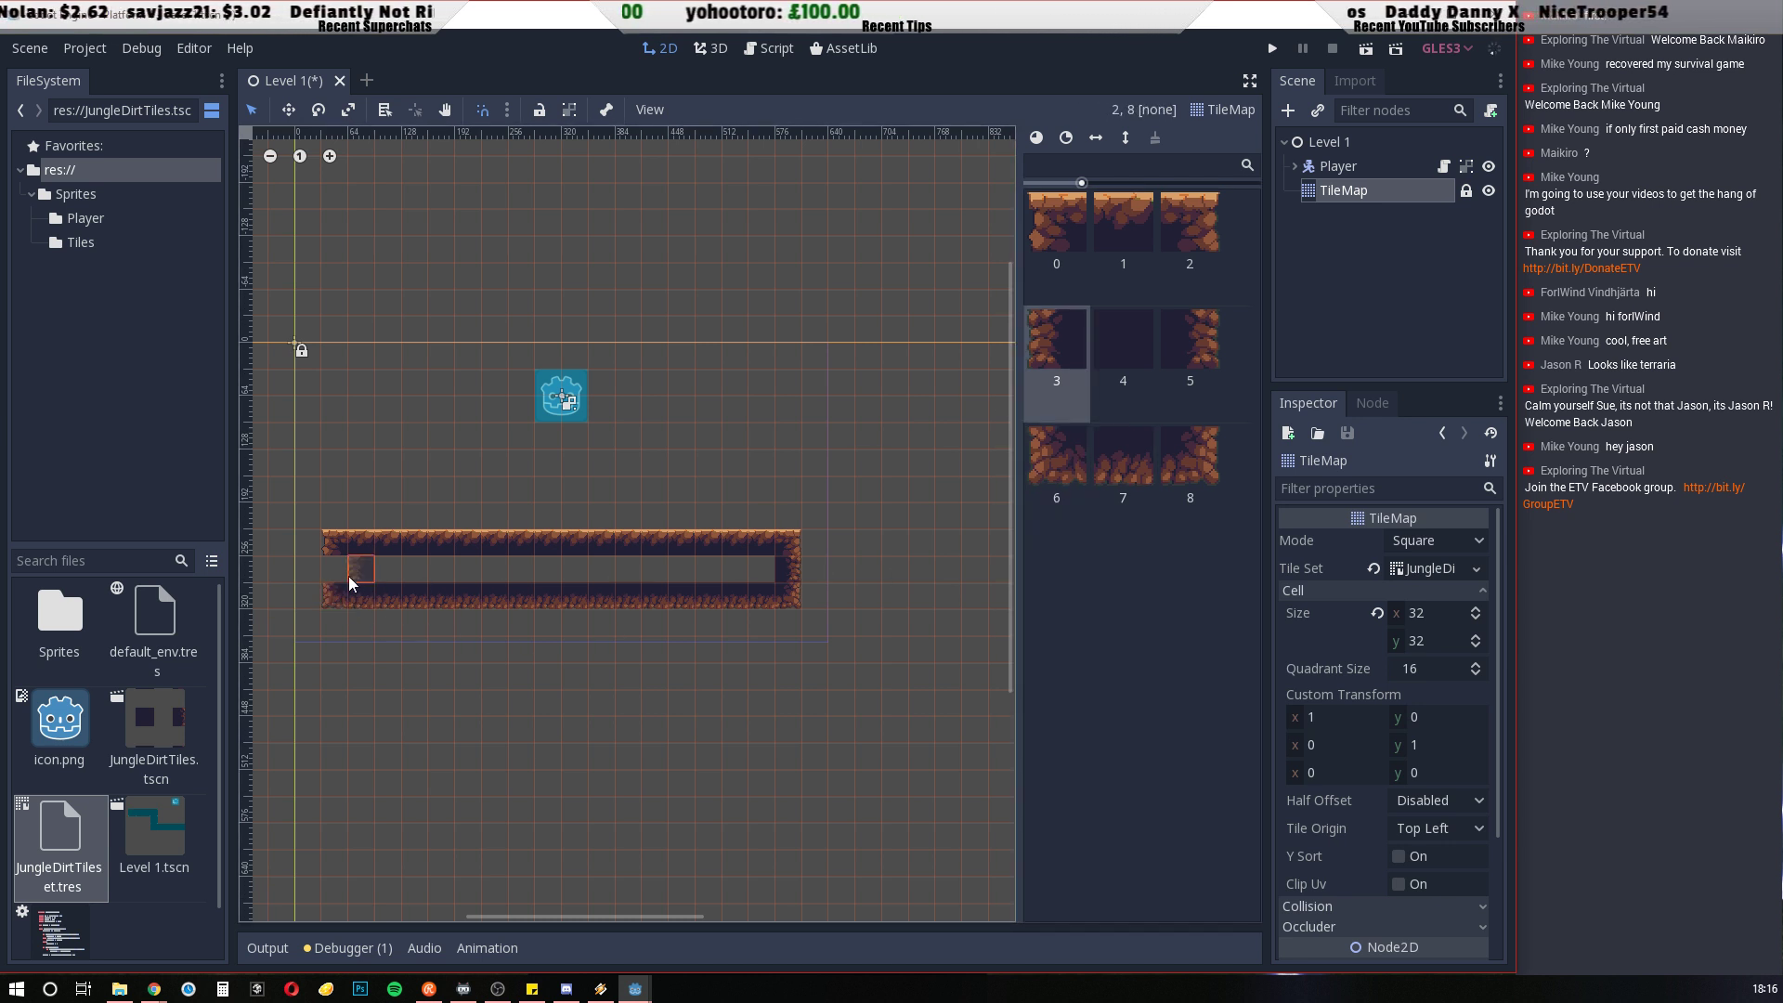
pyautogui.click(336, 569)
pyautogui.click(1142, 353)
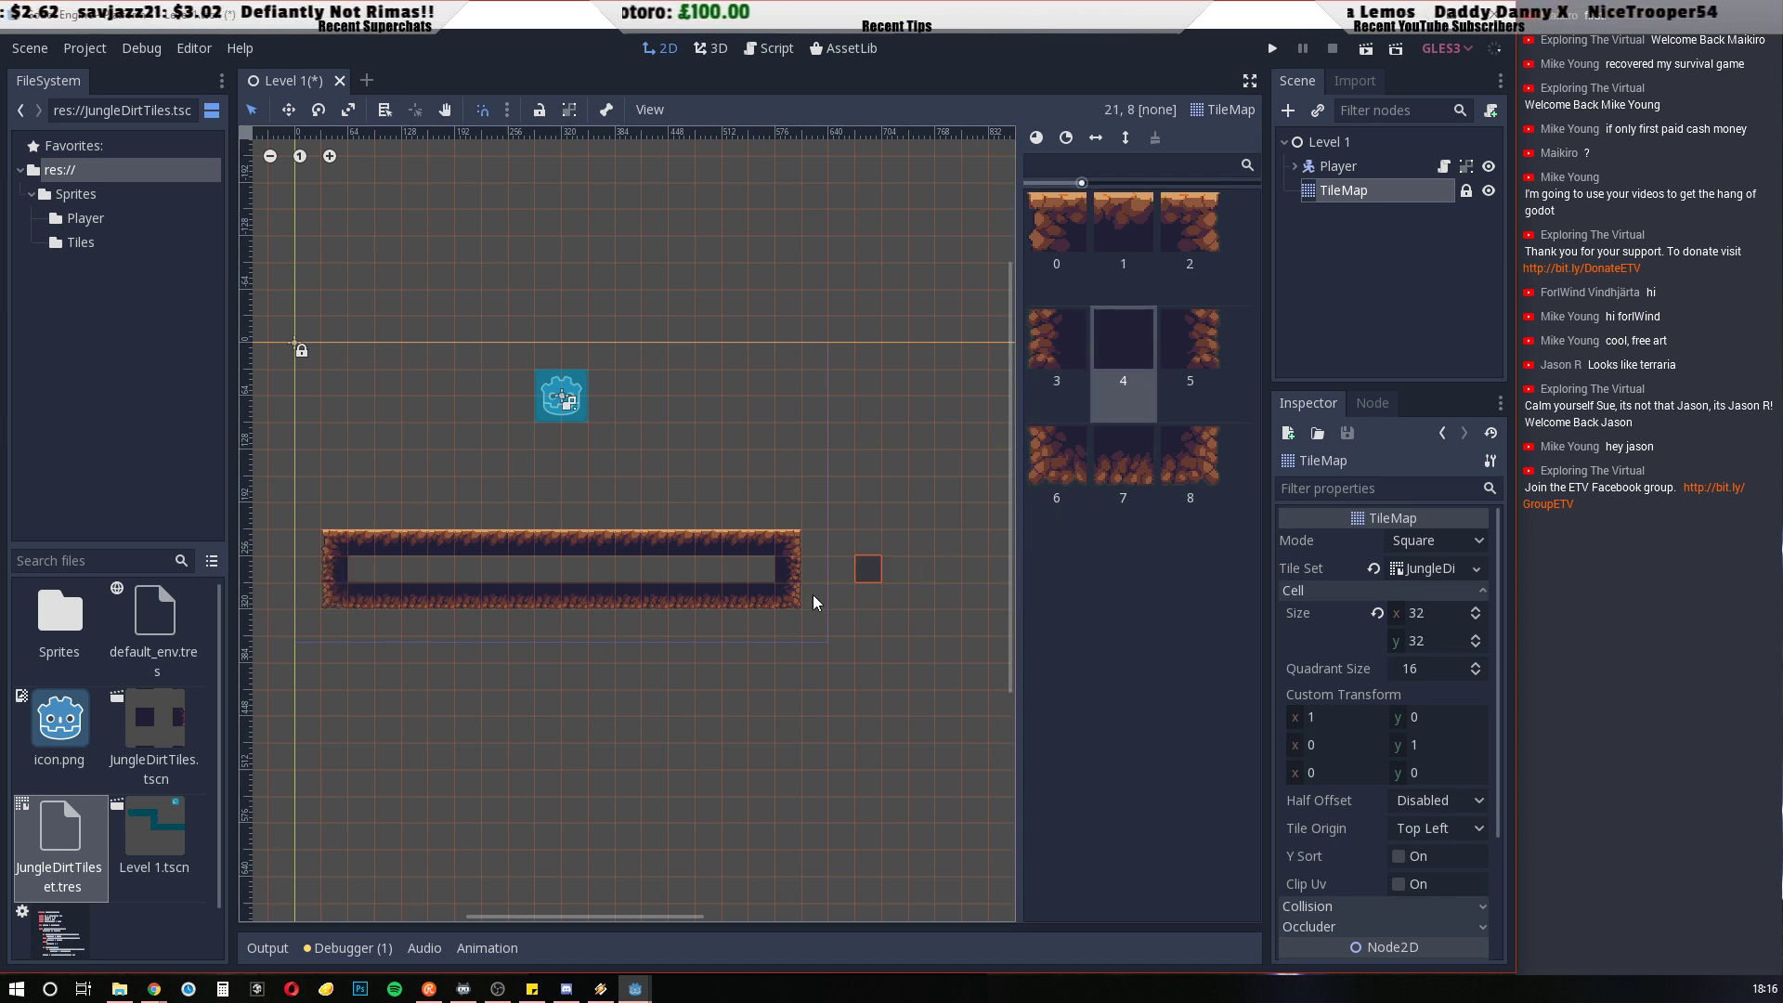
pyautogui.click(357, 570)
pyautogui.moveTo(381, 570); pyautogui.dragTo(770, 570)
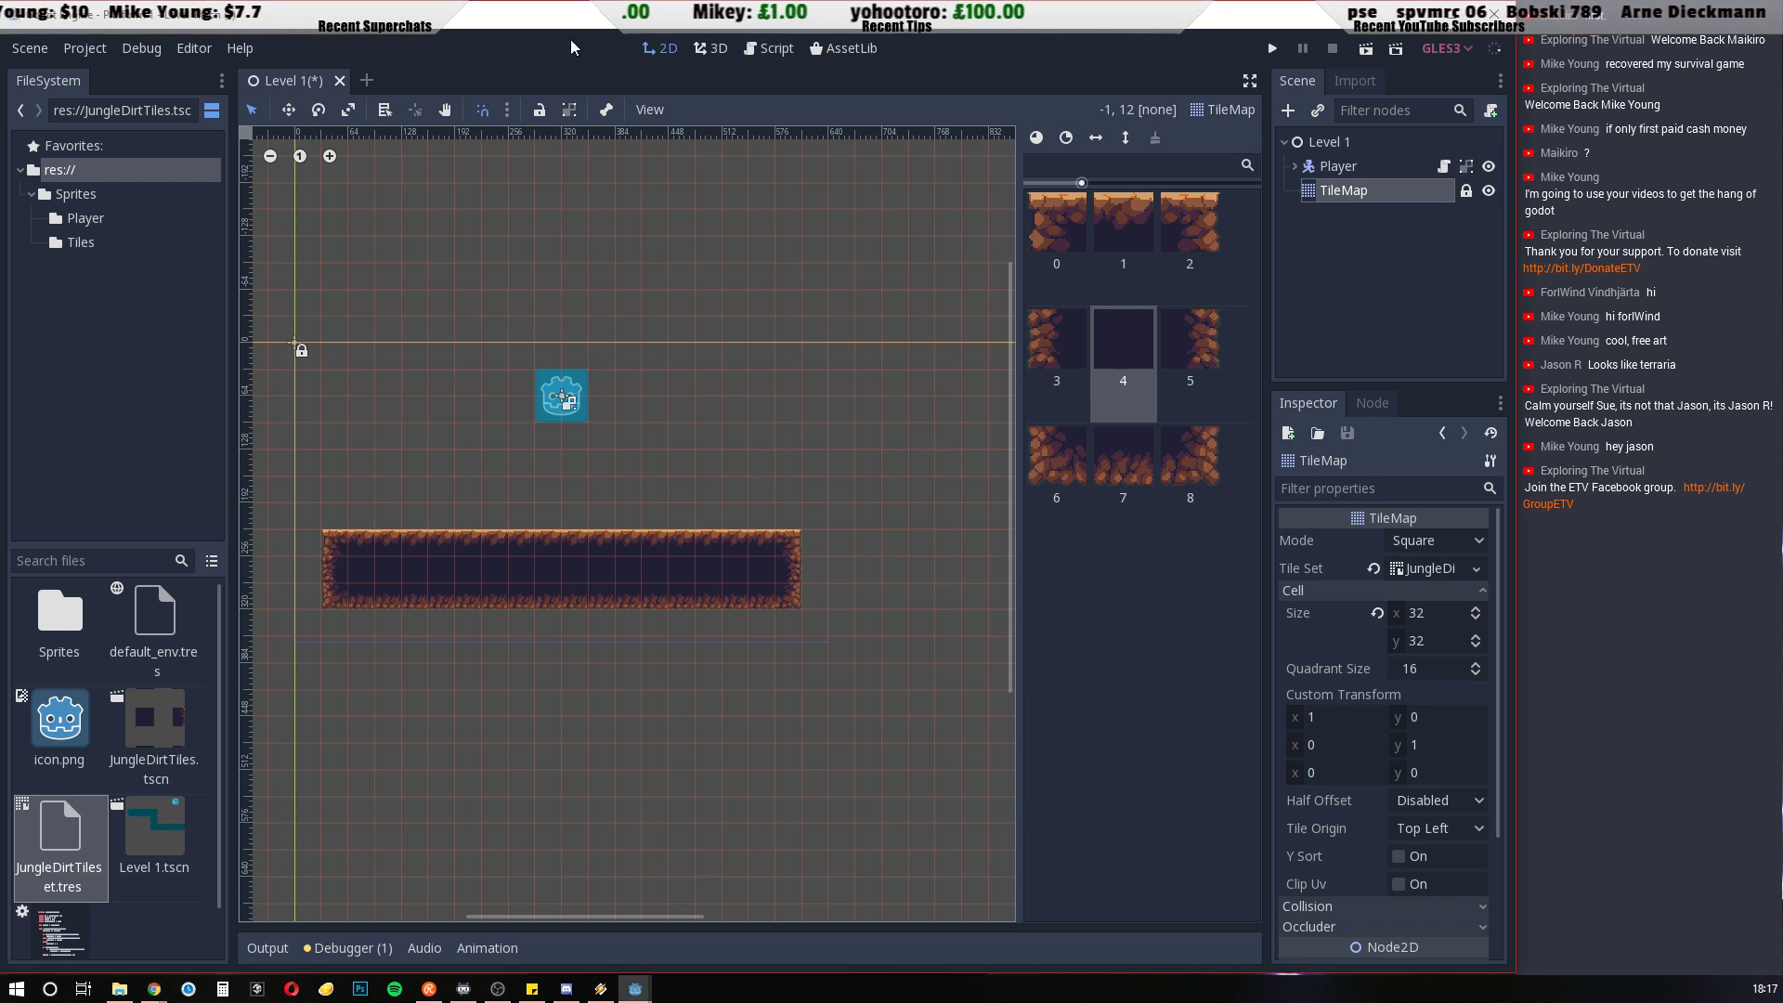
# Save Level 1 and run the project to test the Player on the new platform
pyautogui.hotkey('ctrl', 's')
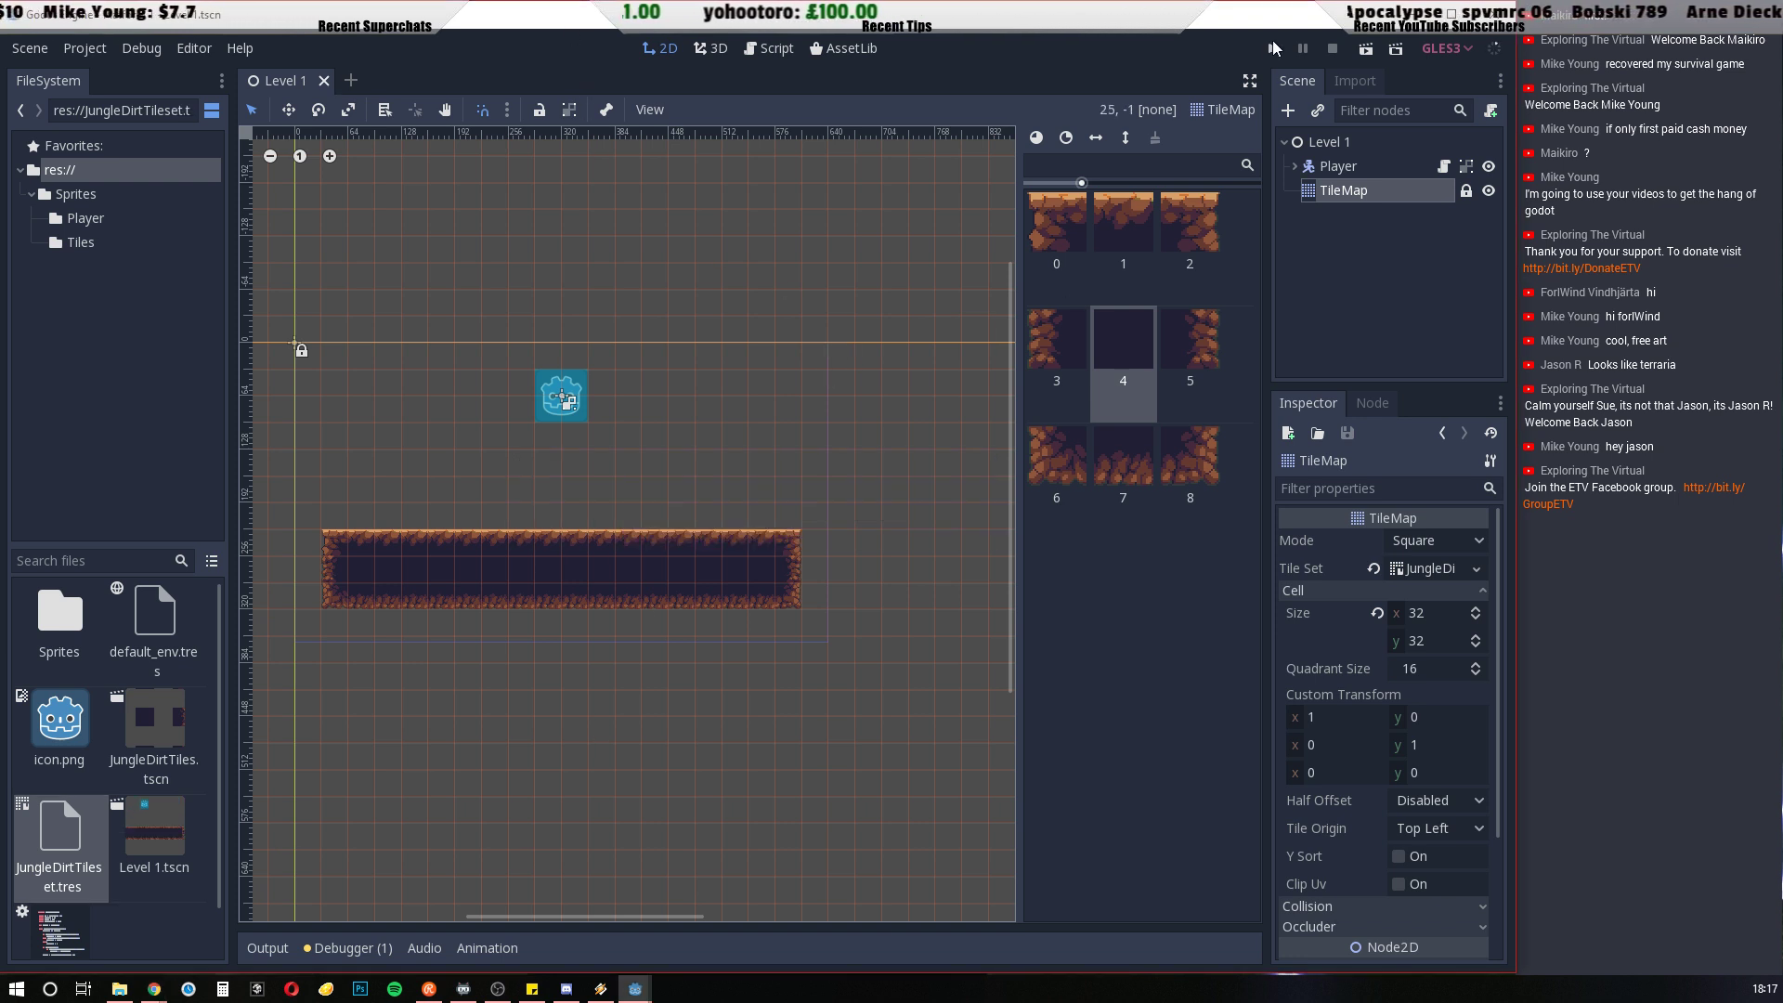
pyautogui.press('F5')
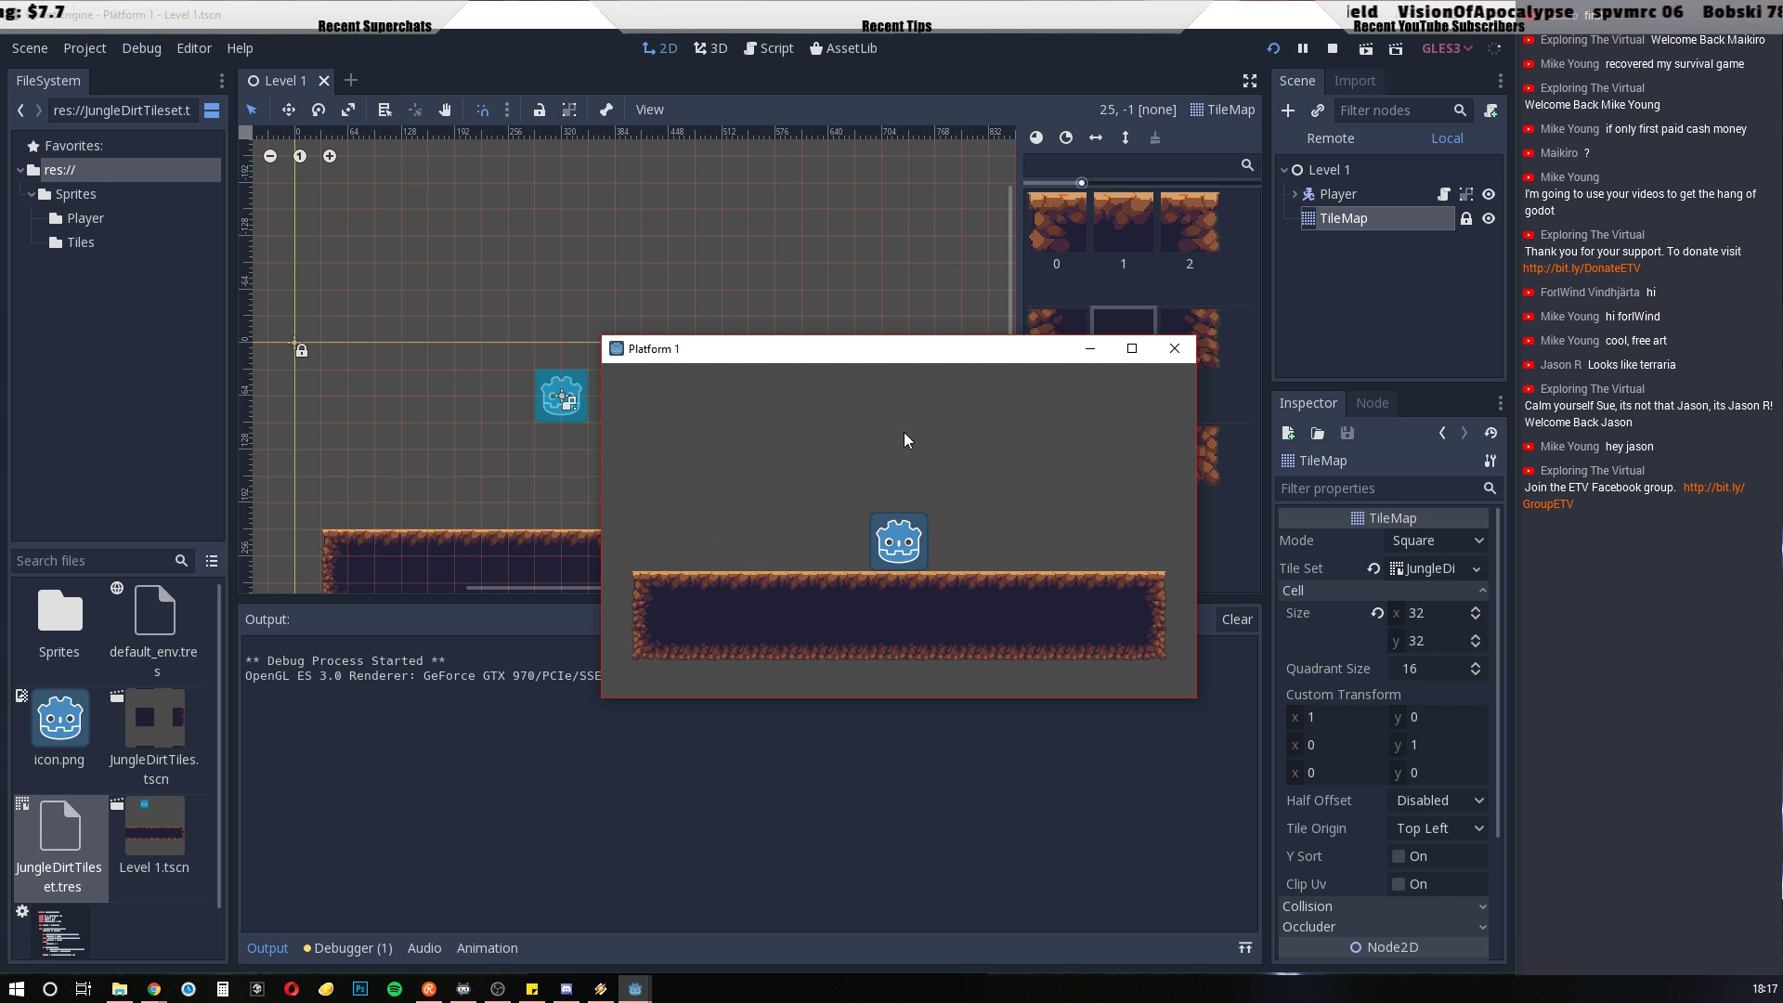
# Test the Player by walking both ways and jumping along the tiled platform, and close the running game
pyautogui.moveTo(855, 350); pyautogui.dragTo(748, 215)
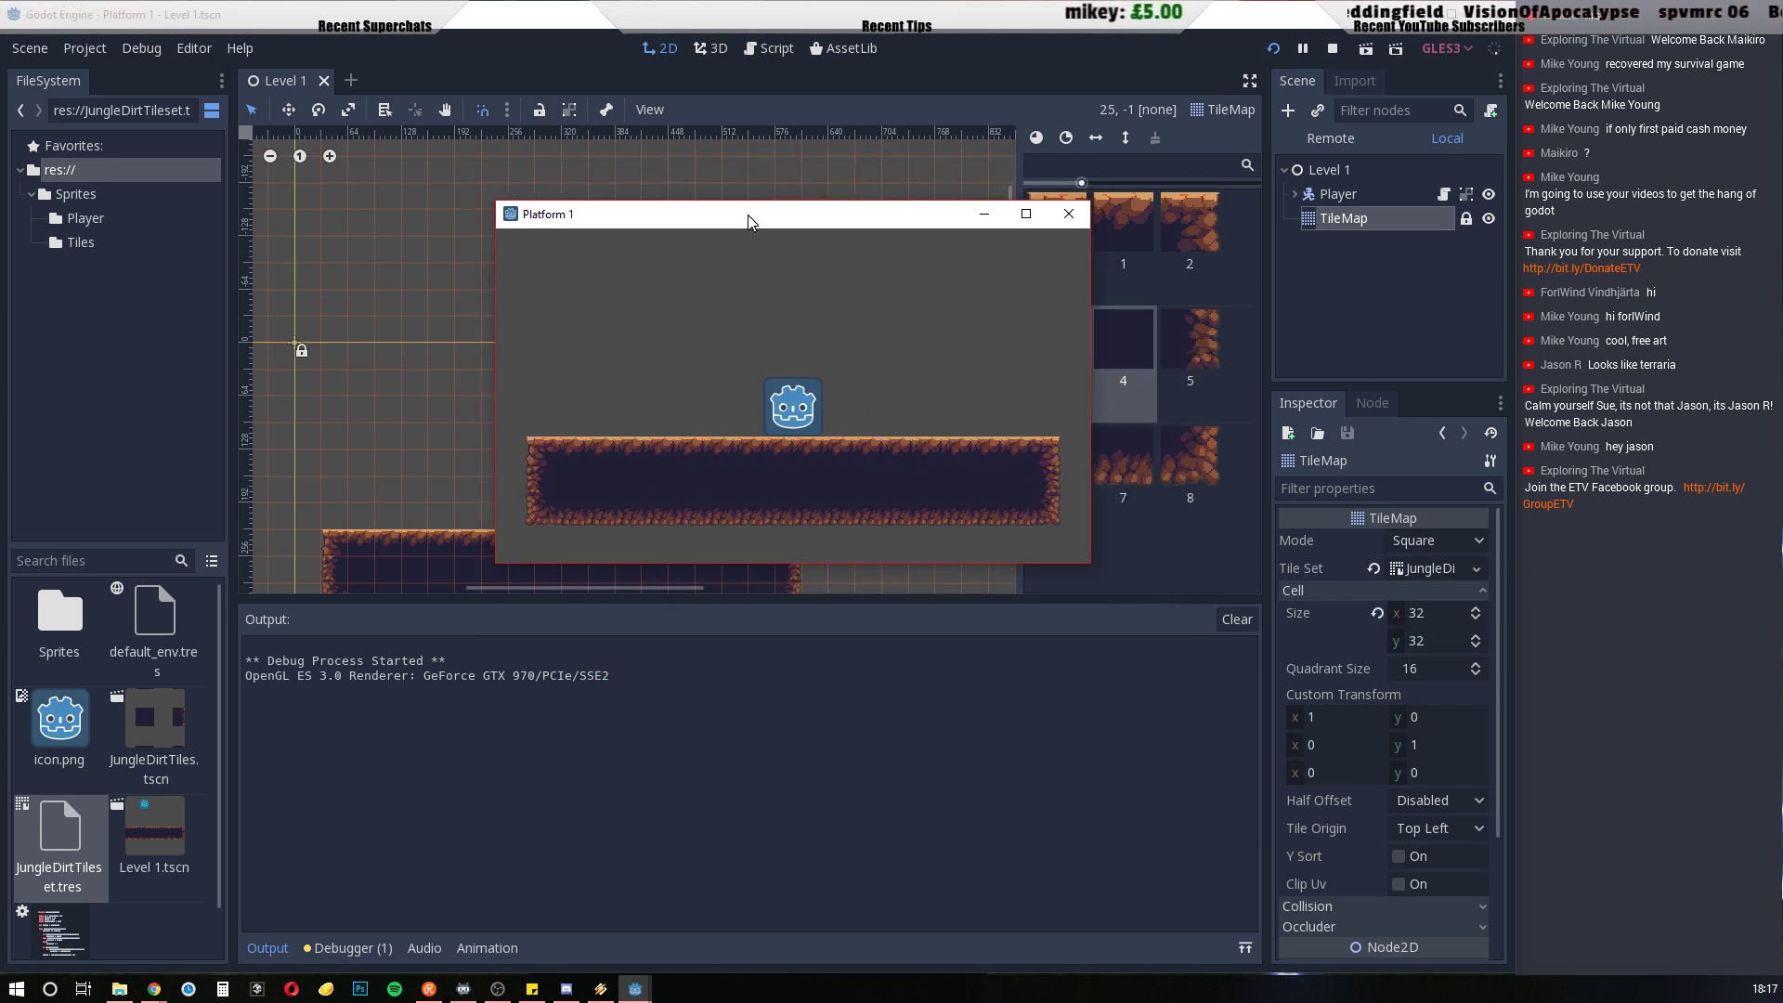
pyautogui.press('Left')
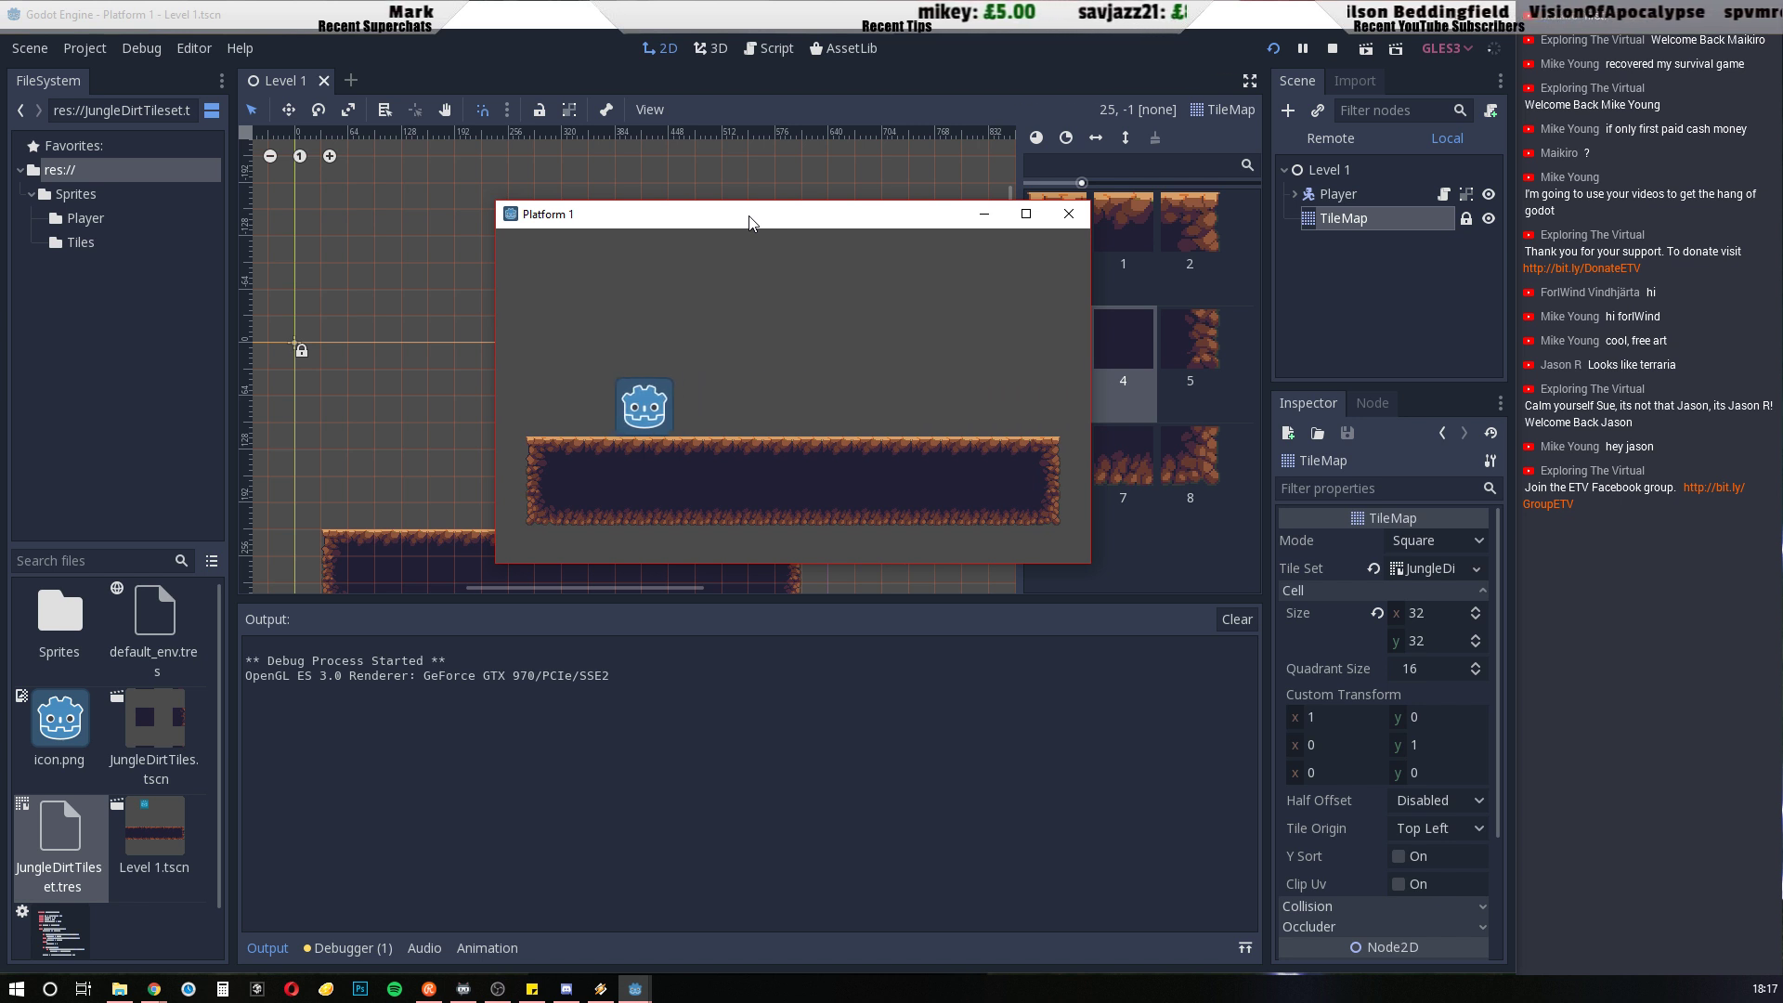
pyautogui.press('Right')
pyautogui.press('Up')
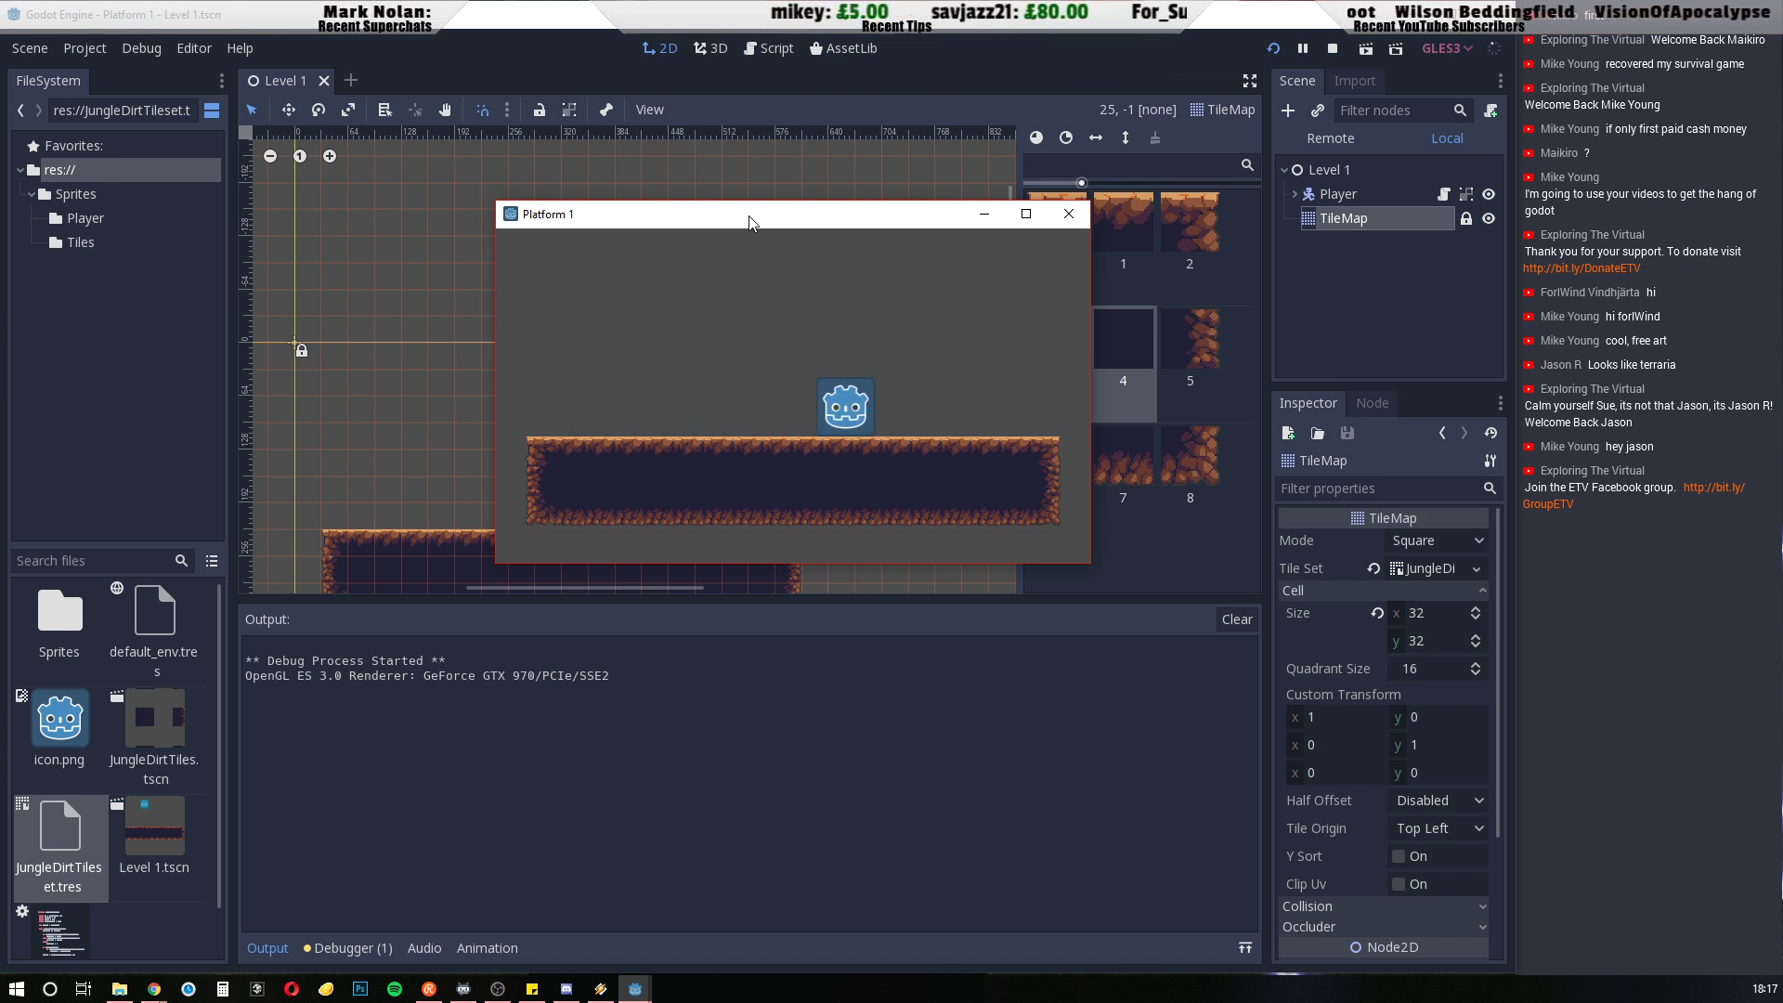
pyautogui.press('Left')
pyautogui.press('Right')
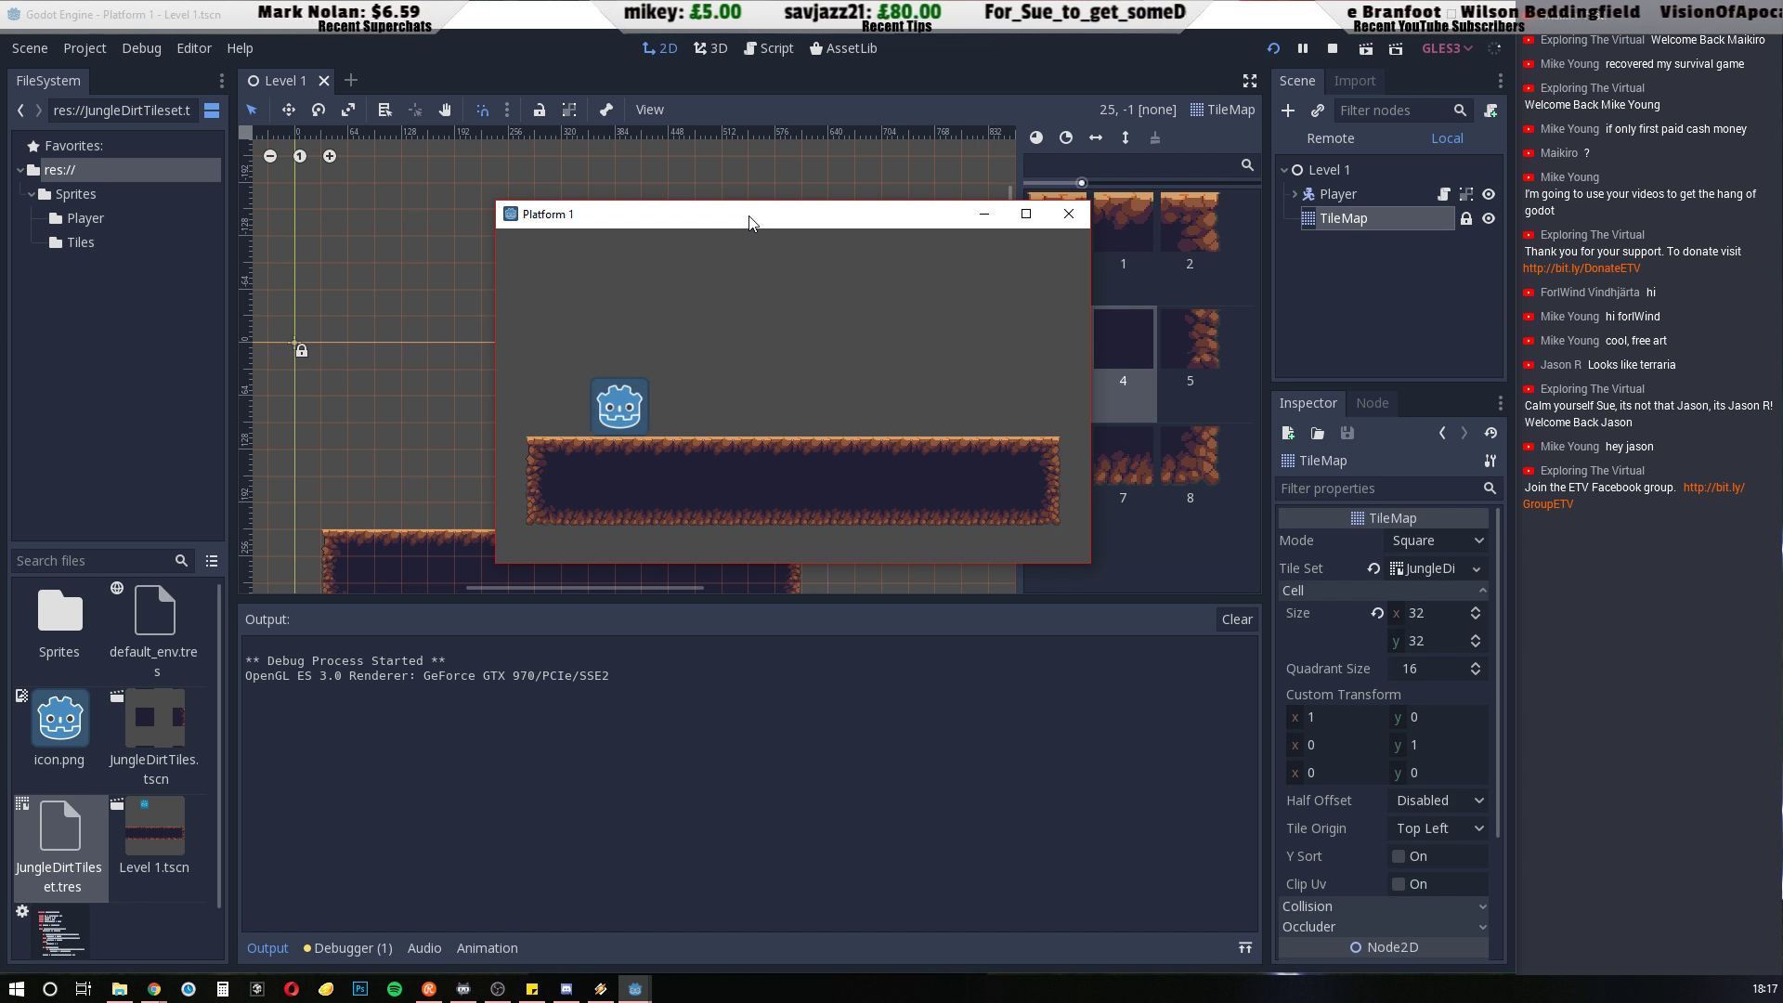
pyautogui.press('Up')
pyautogui.press('Up')
pyautogui.press('Up')
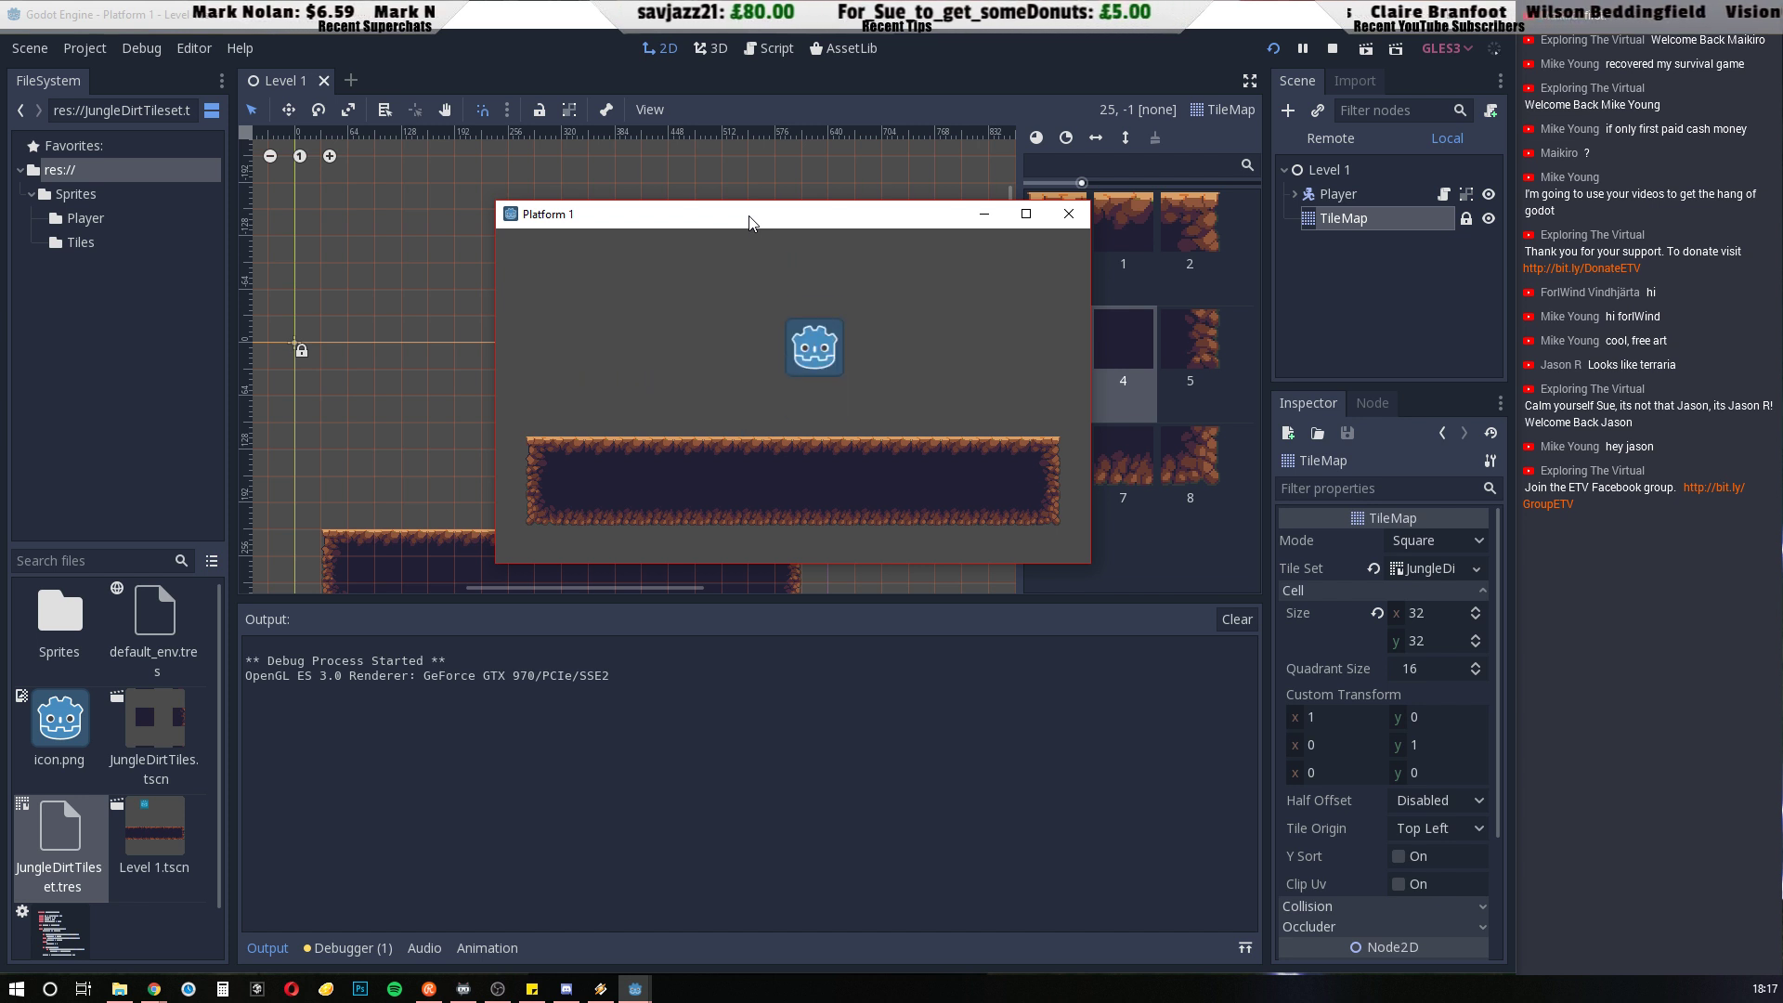
pyautogui.press('Right')
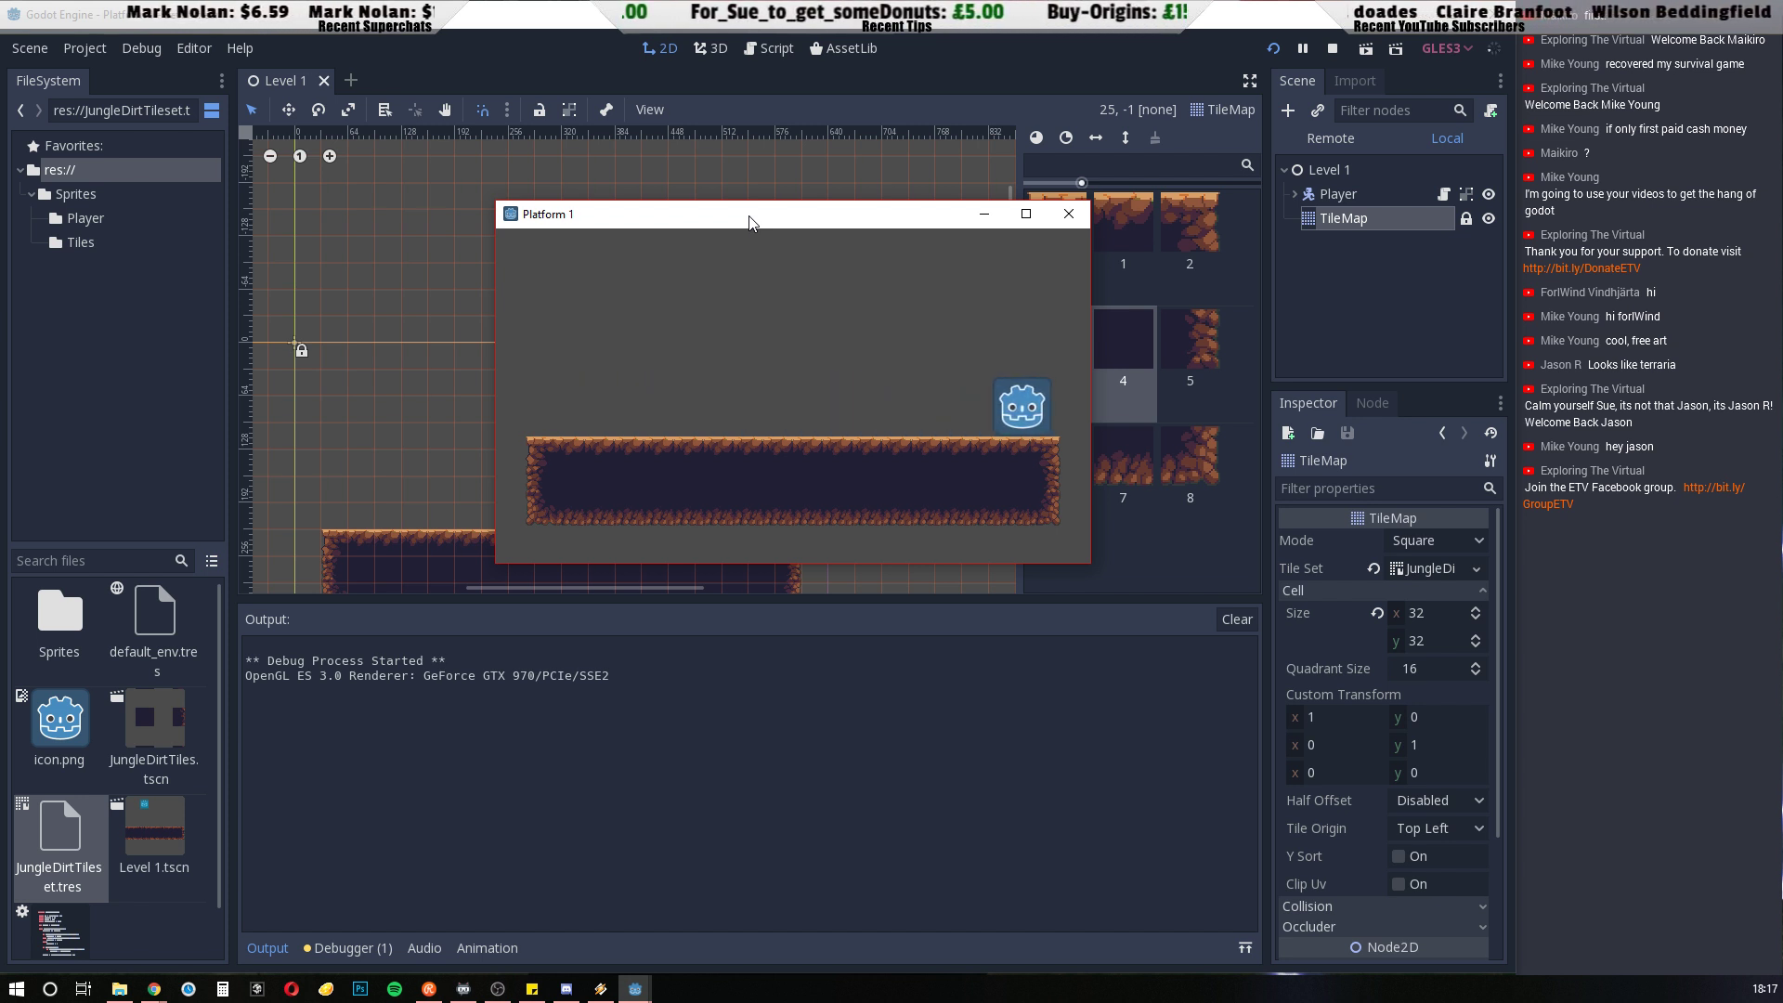
pyautogui.press('Left')
pyautogui.press('Left')
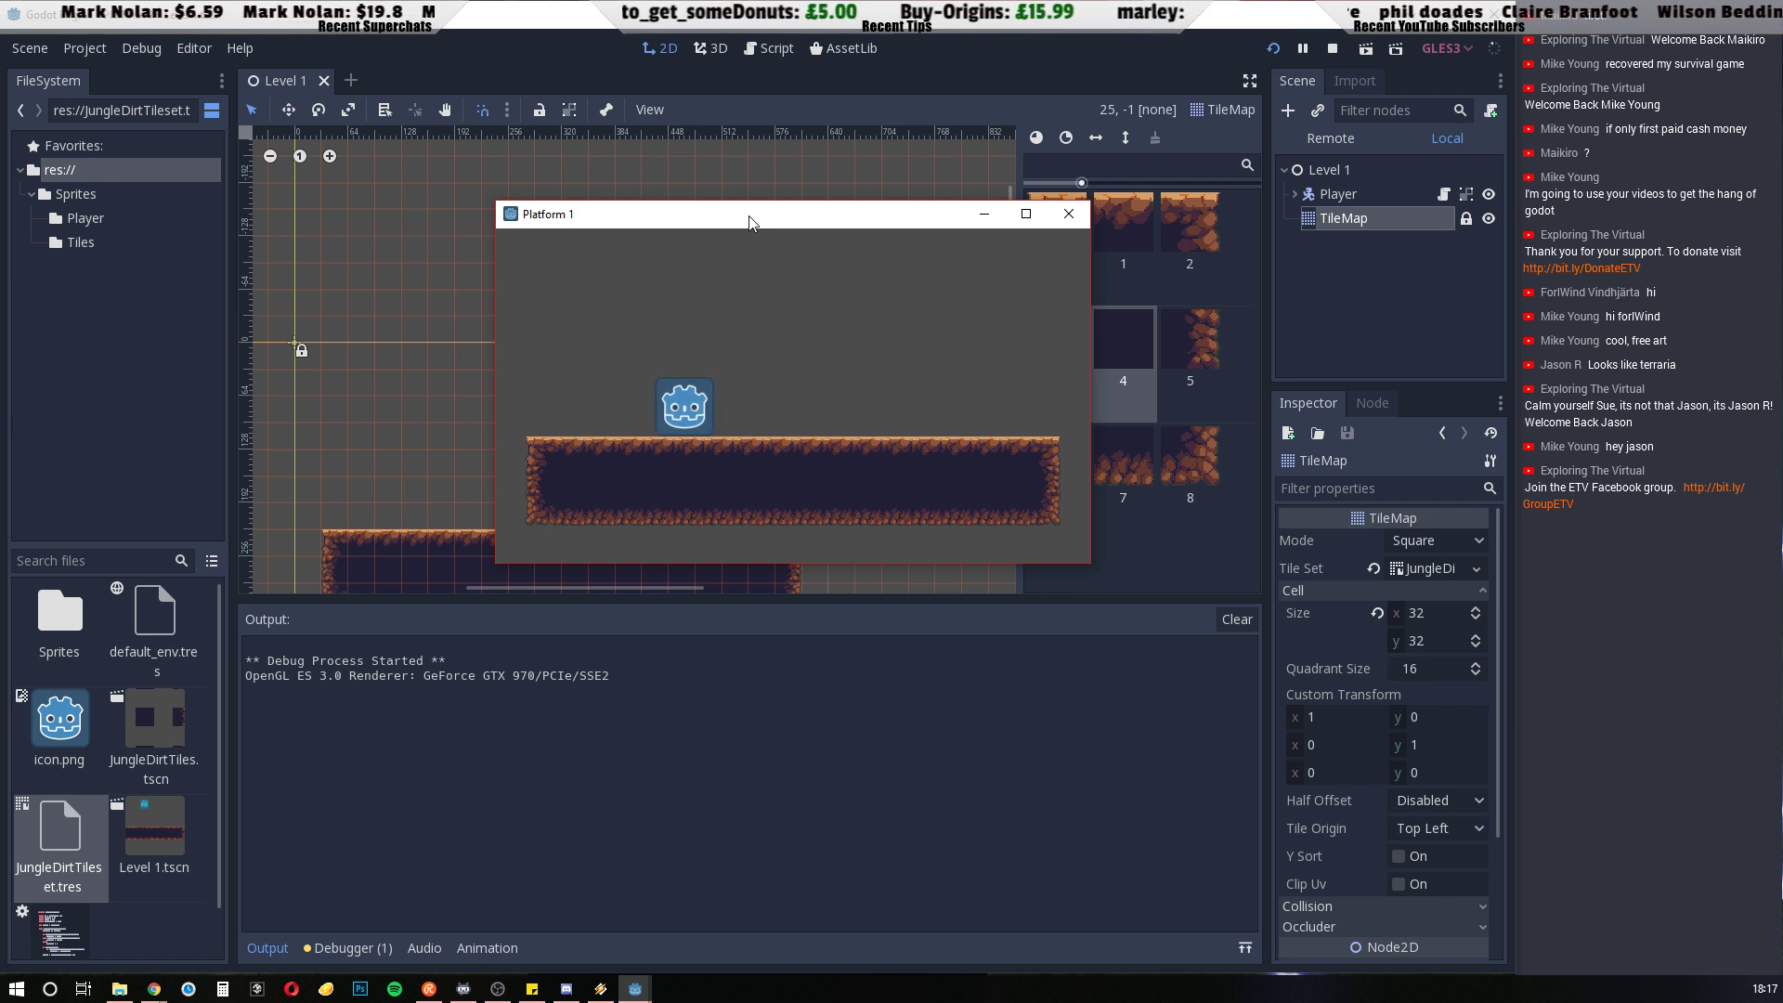
pyautogui.press('Up')
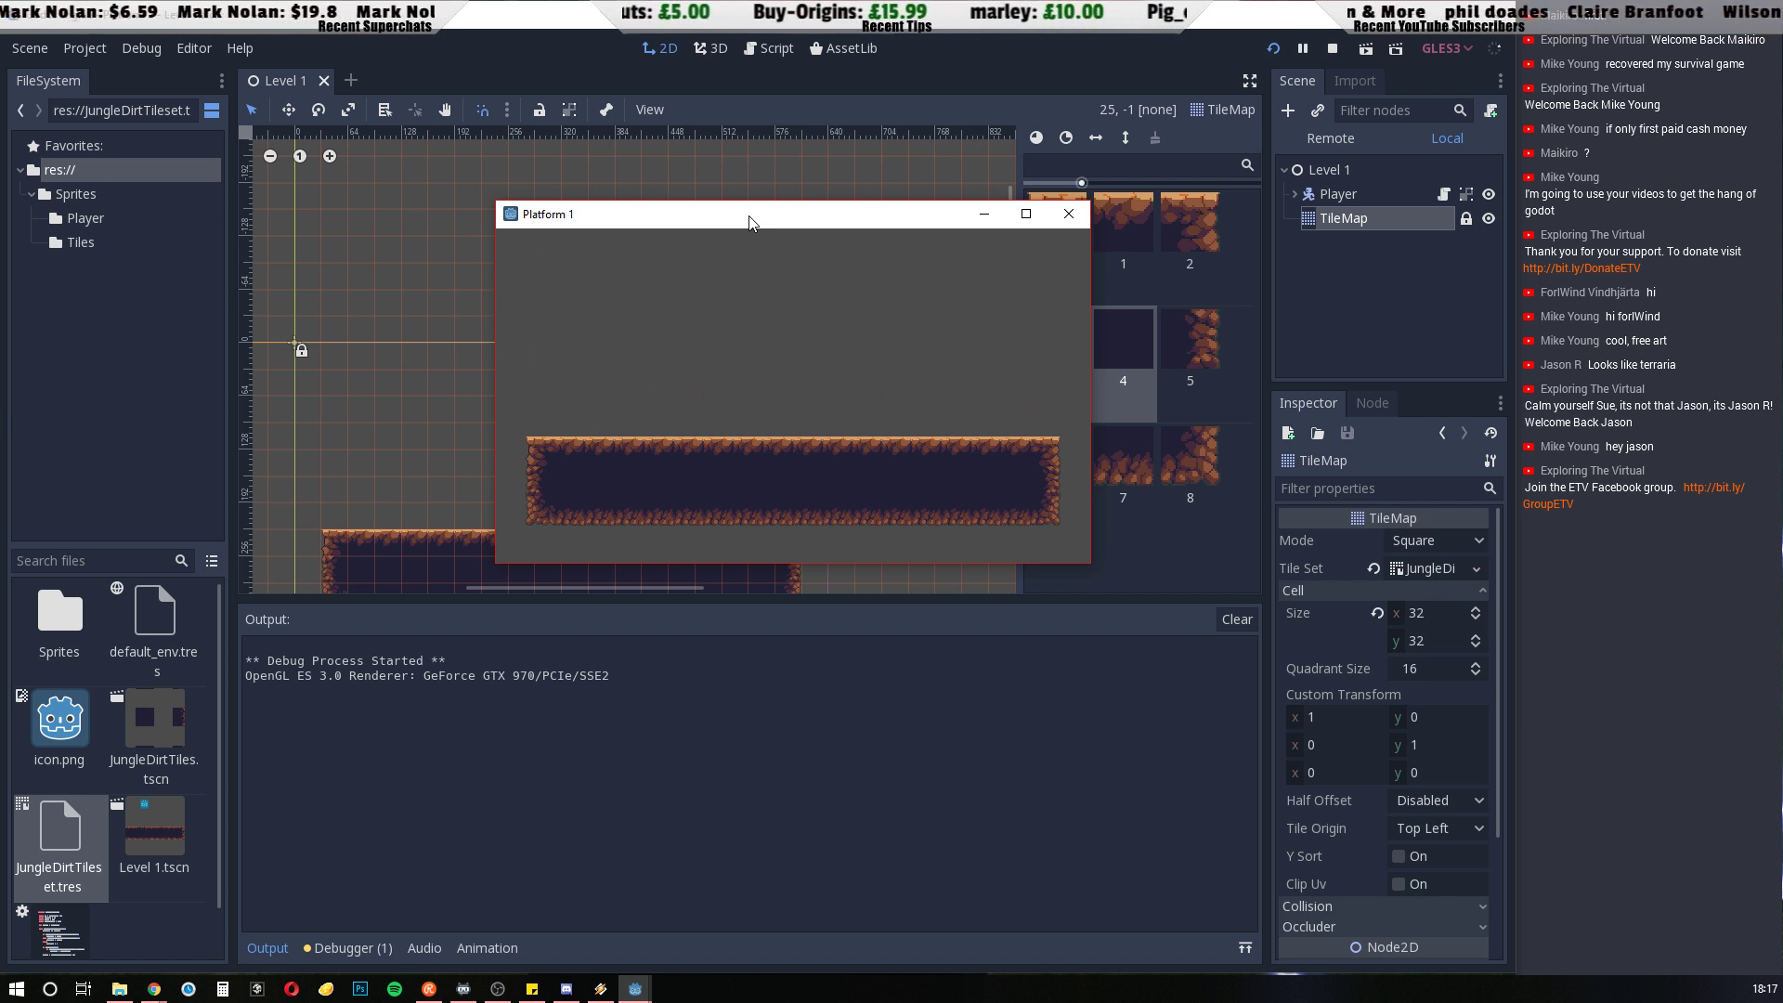
pyautogui.click(1070, 217)
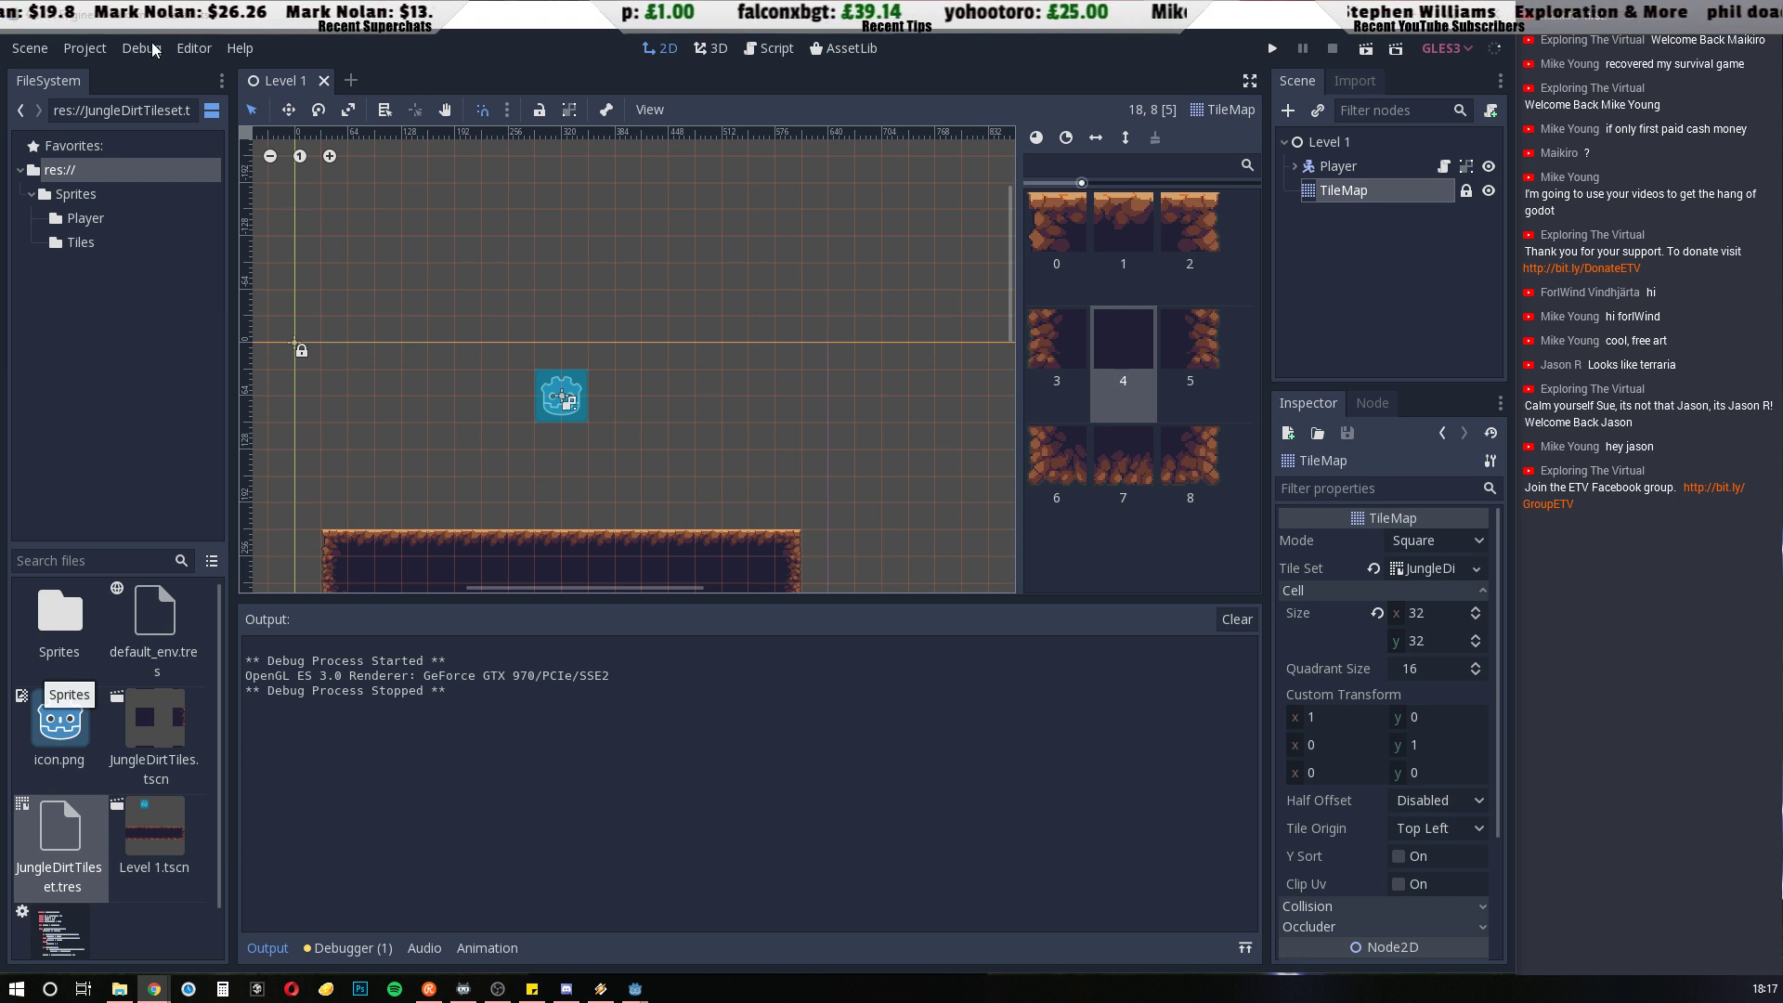
# Set the project's display window Test Width to 1280 and Test Height to 720
pyautogui.click(91, 48)
pyautogui.click(126, 76)
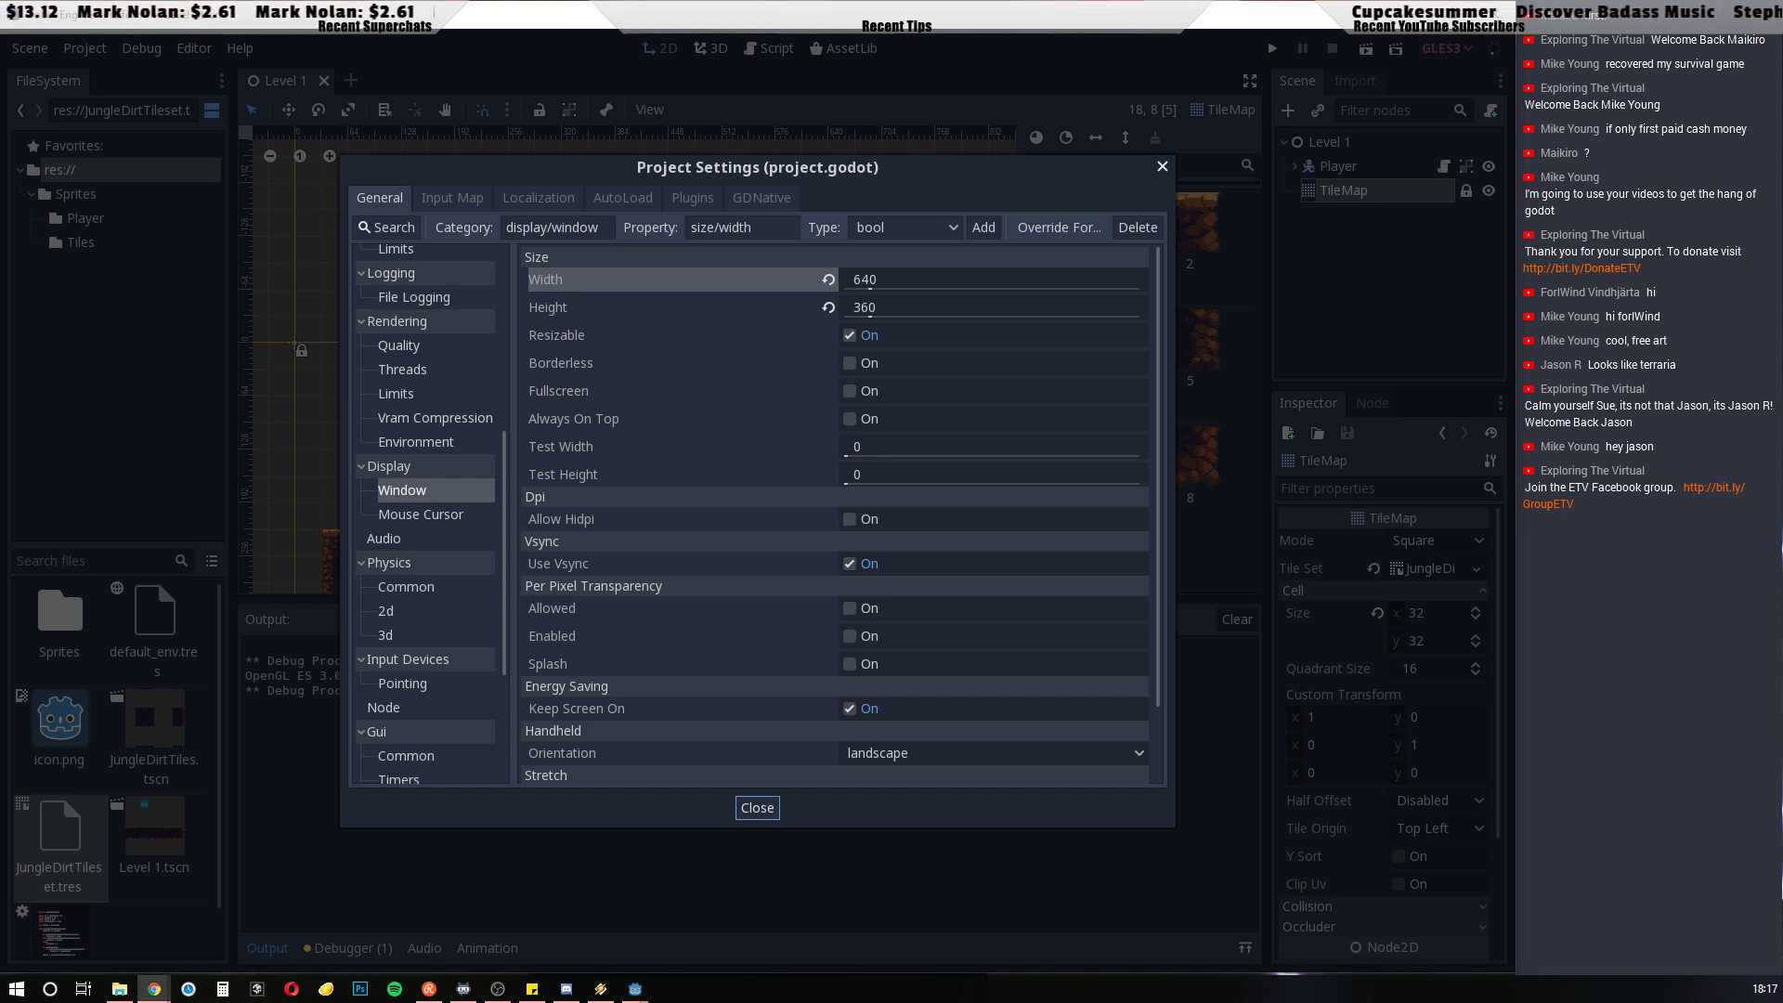
pyautogui.click(855, 447)
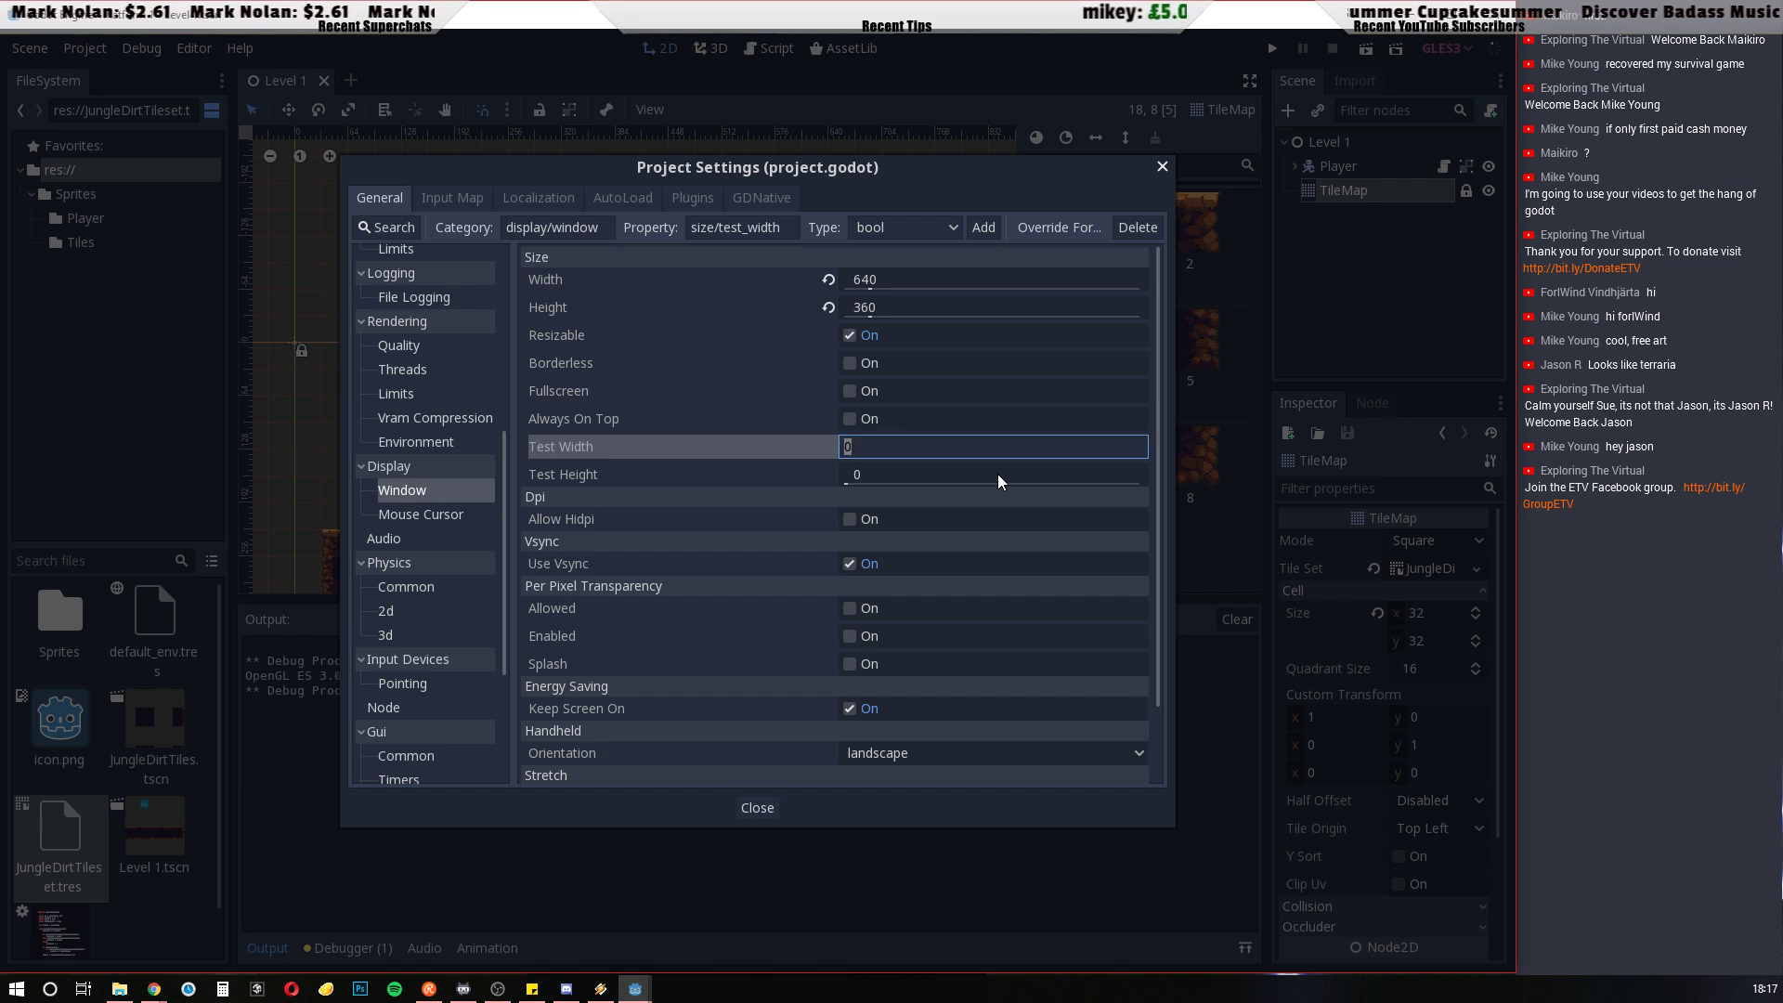
pyautogui.write('1')
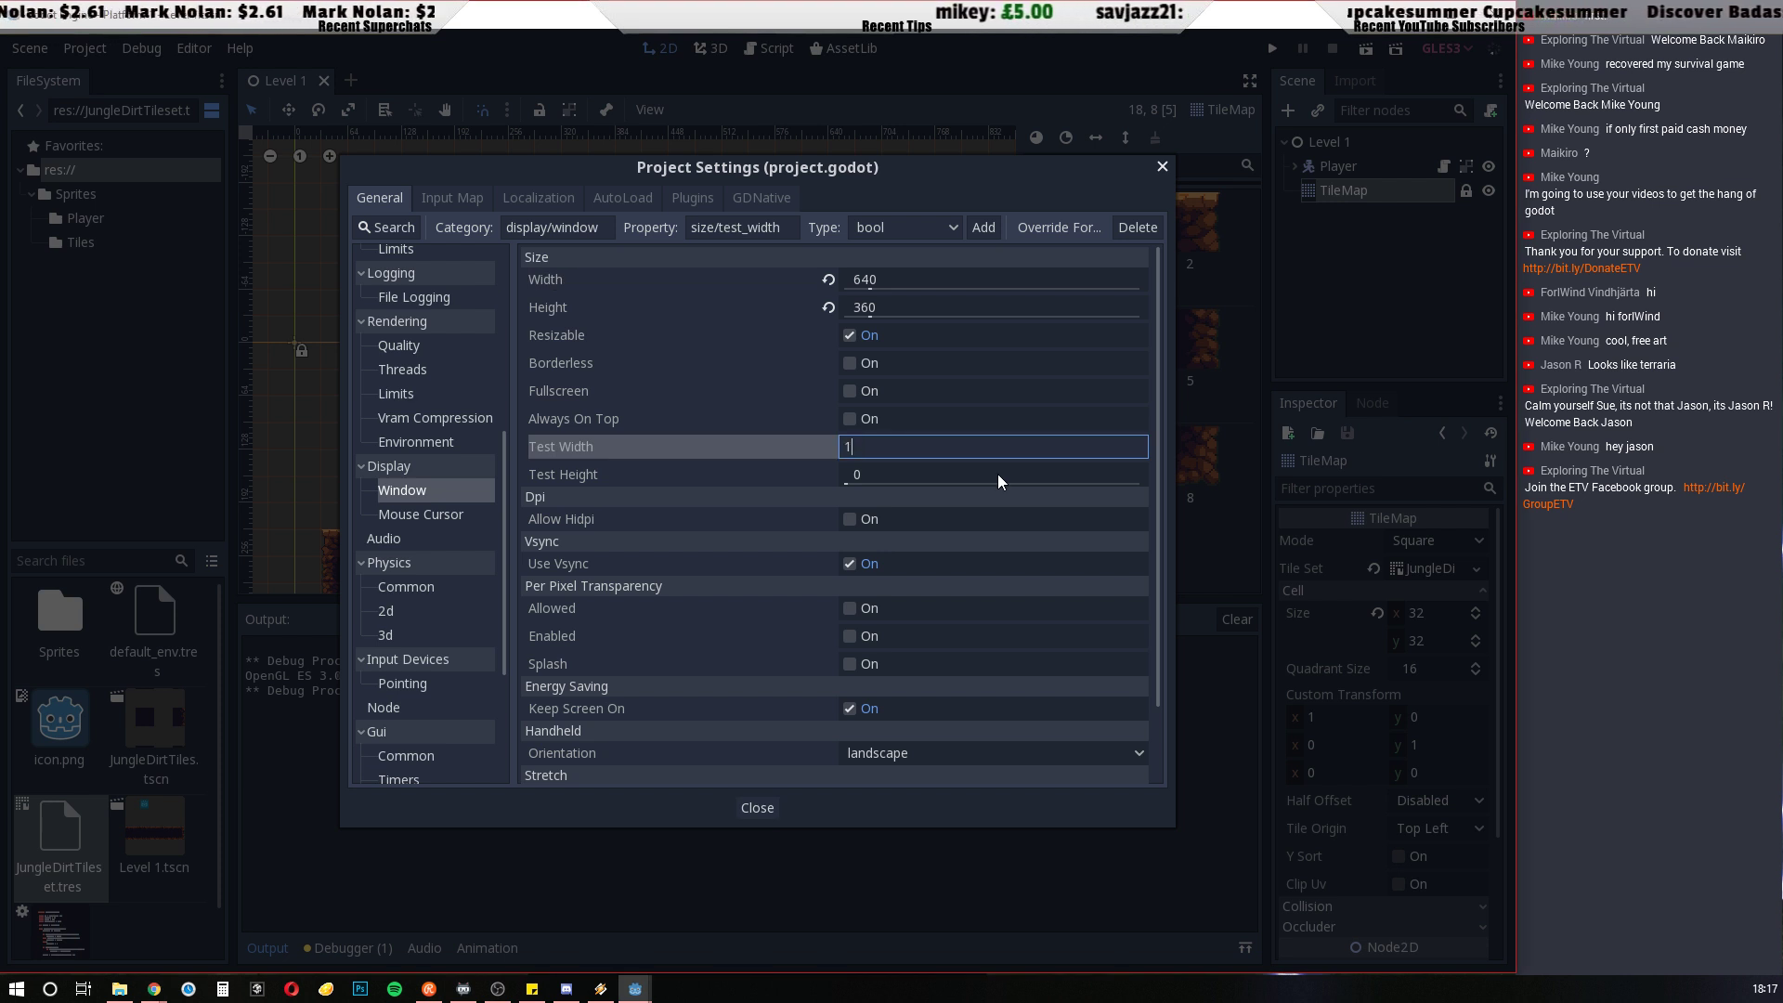
pyautogui.write('280')
pyautogui.click(877, 473)
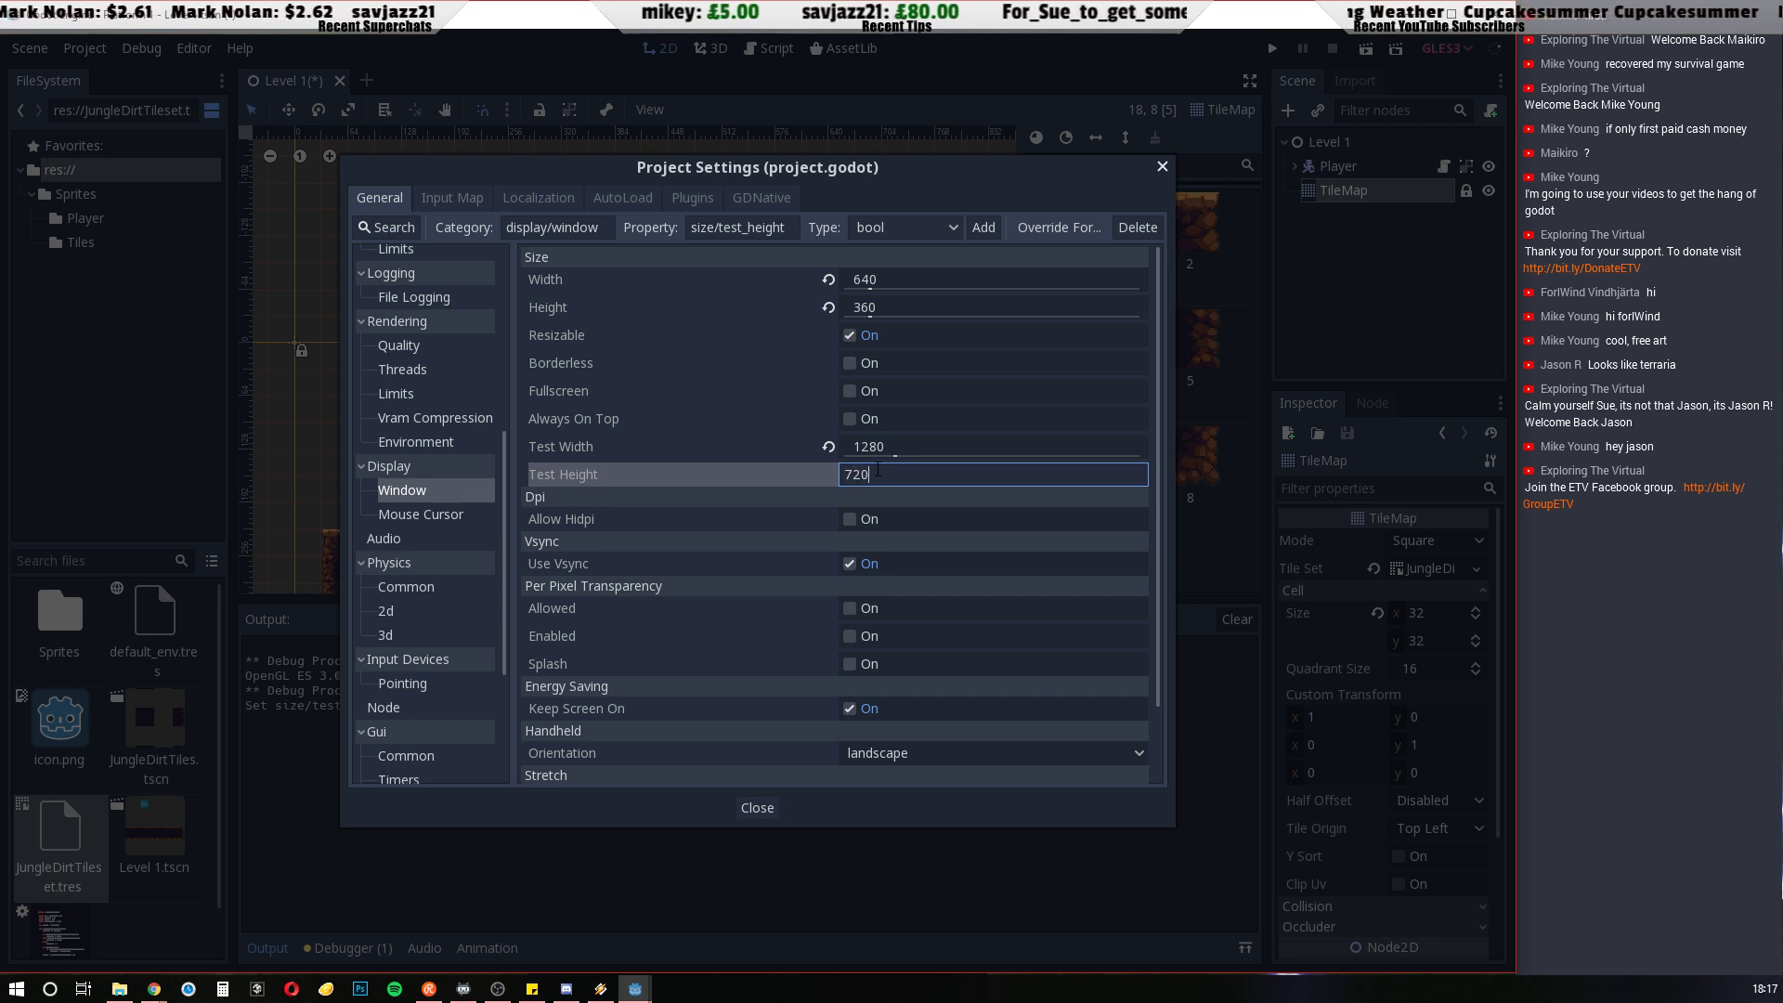
pyautogui.press('Return')
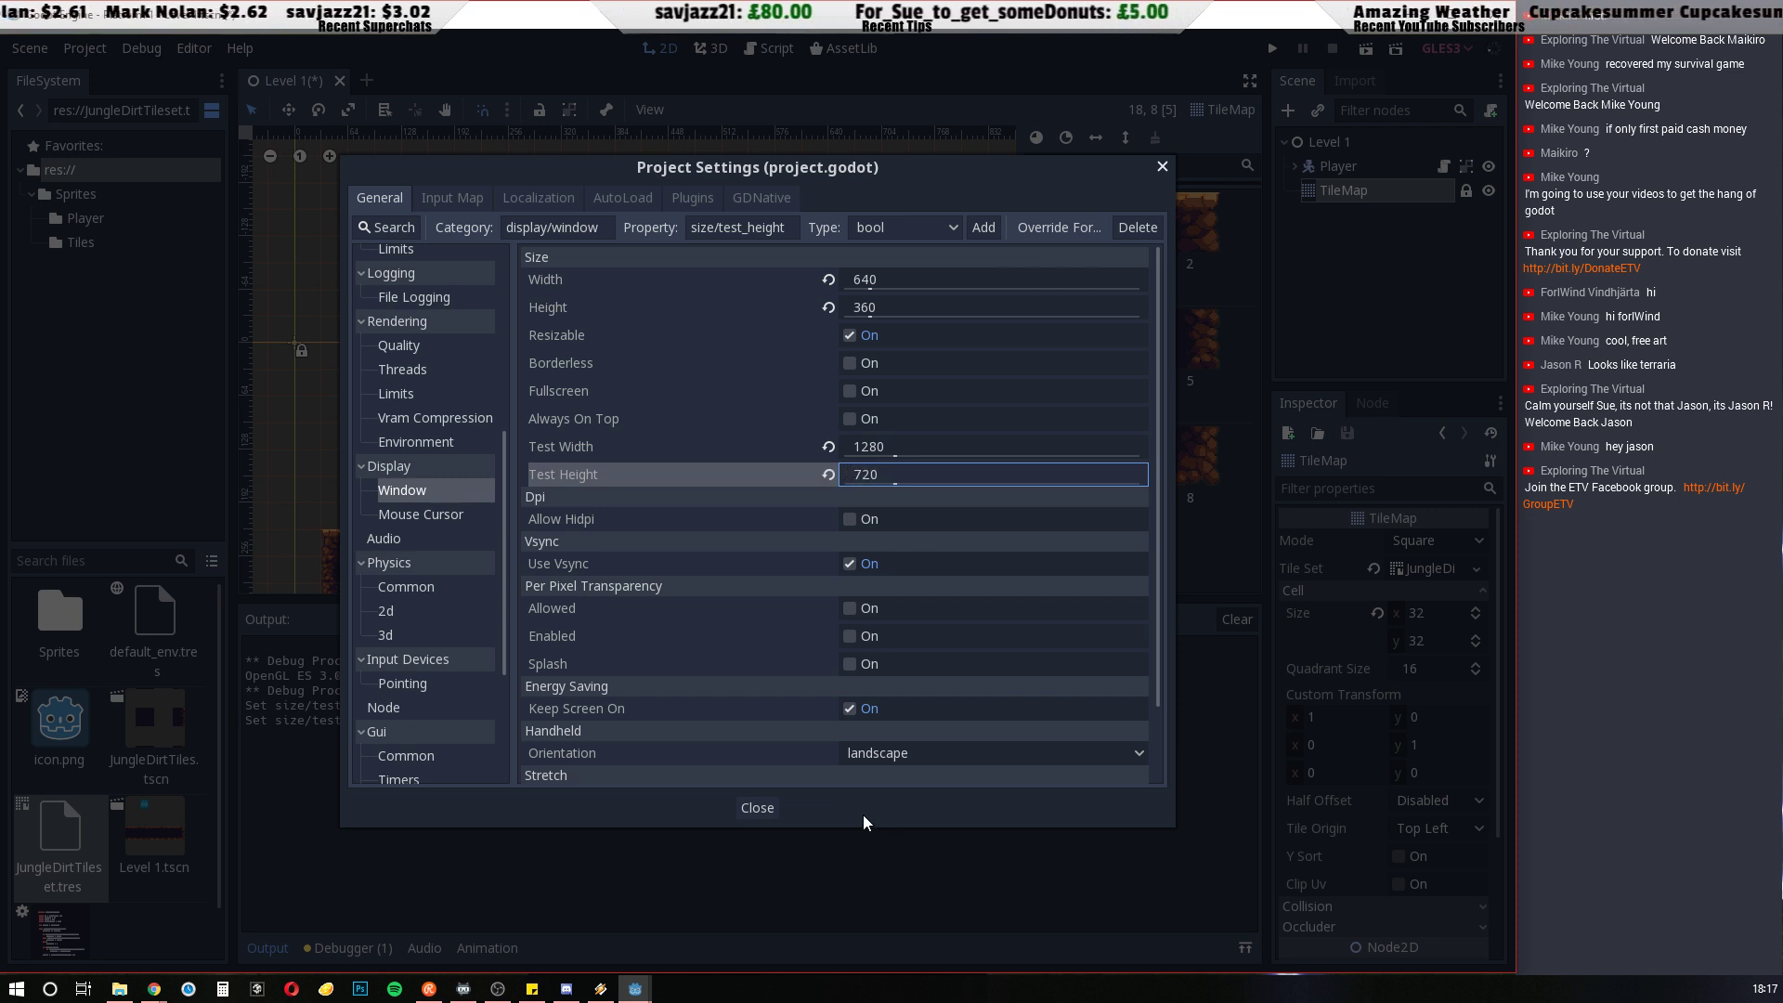
pyautogui.click(757, 808)
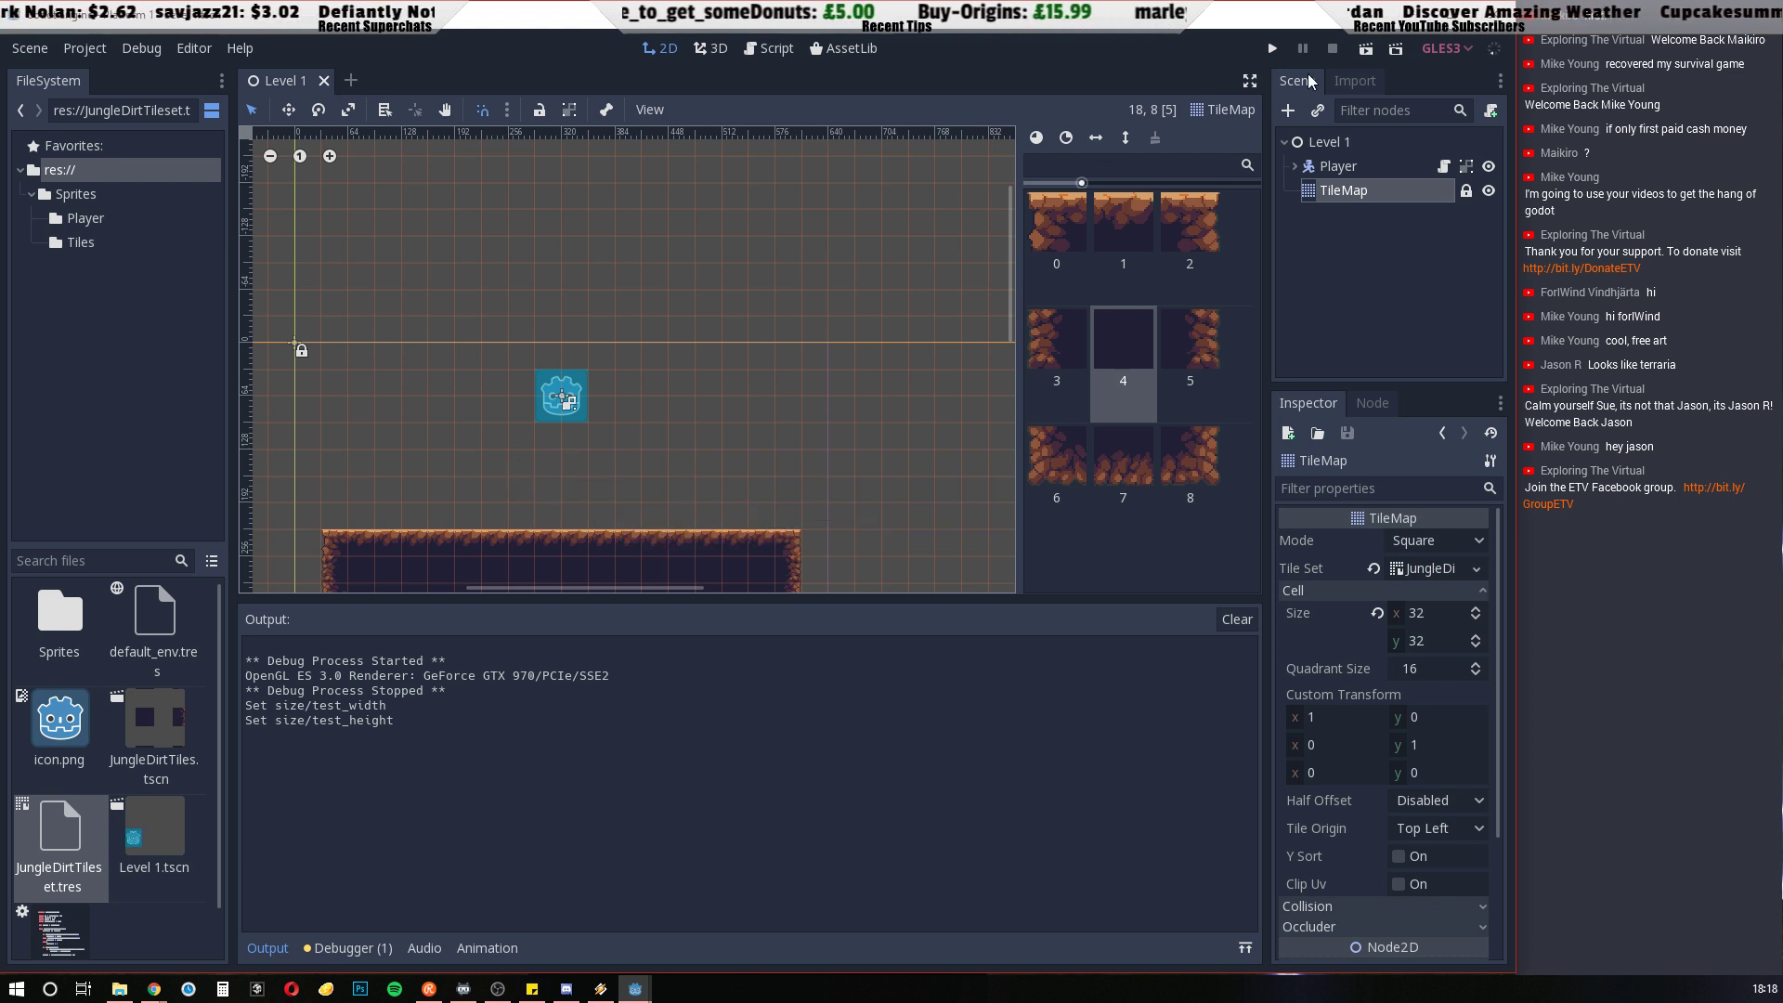
# Run the project with the new test size, walk the Player back and forth and off the platform's right end, and close the game
pyautogui.press('F5')
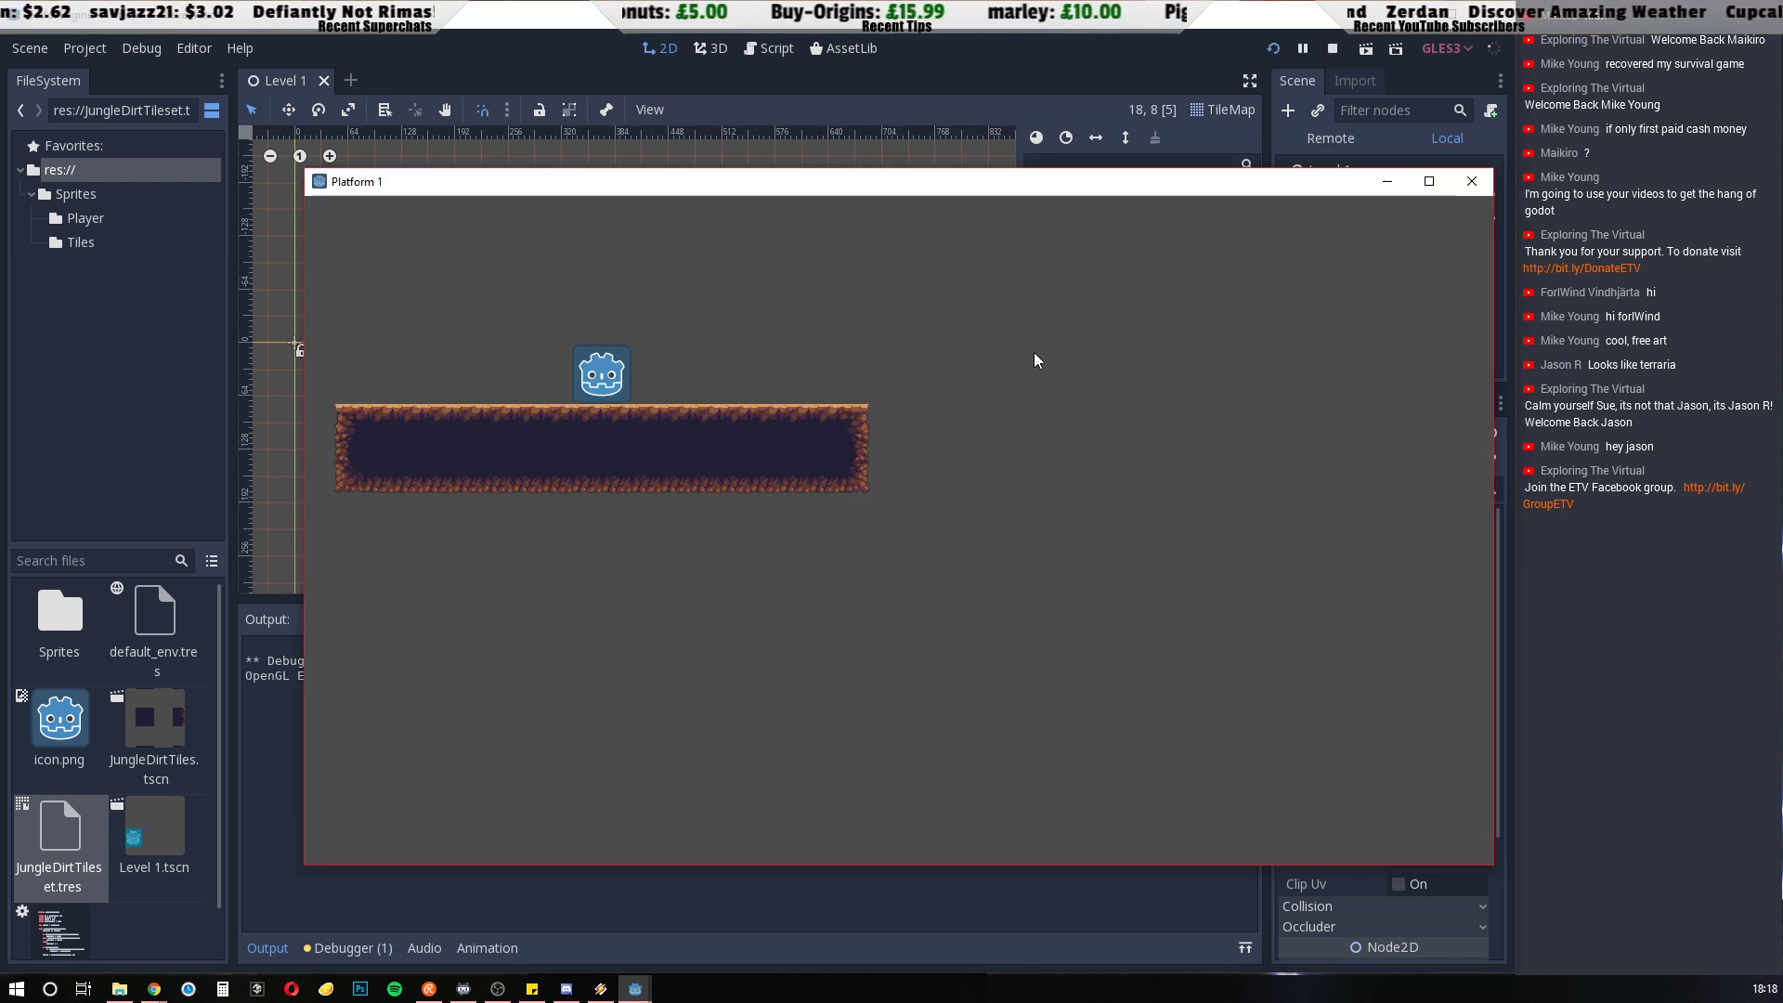
pyautogui.moveTo(952, 173); pyautogui.dragTo(918, 159)
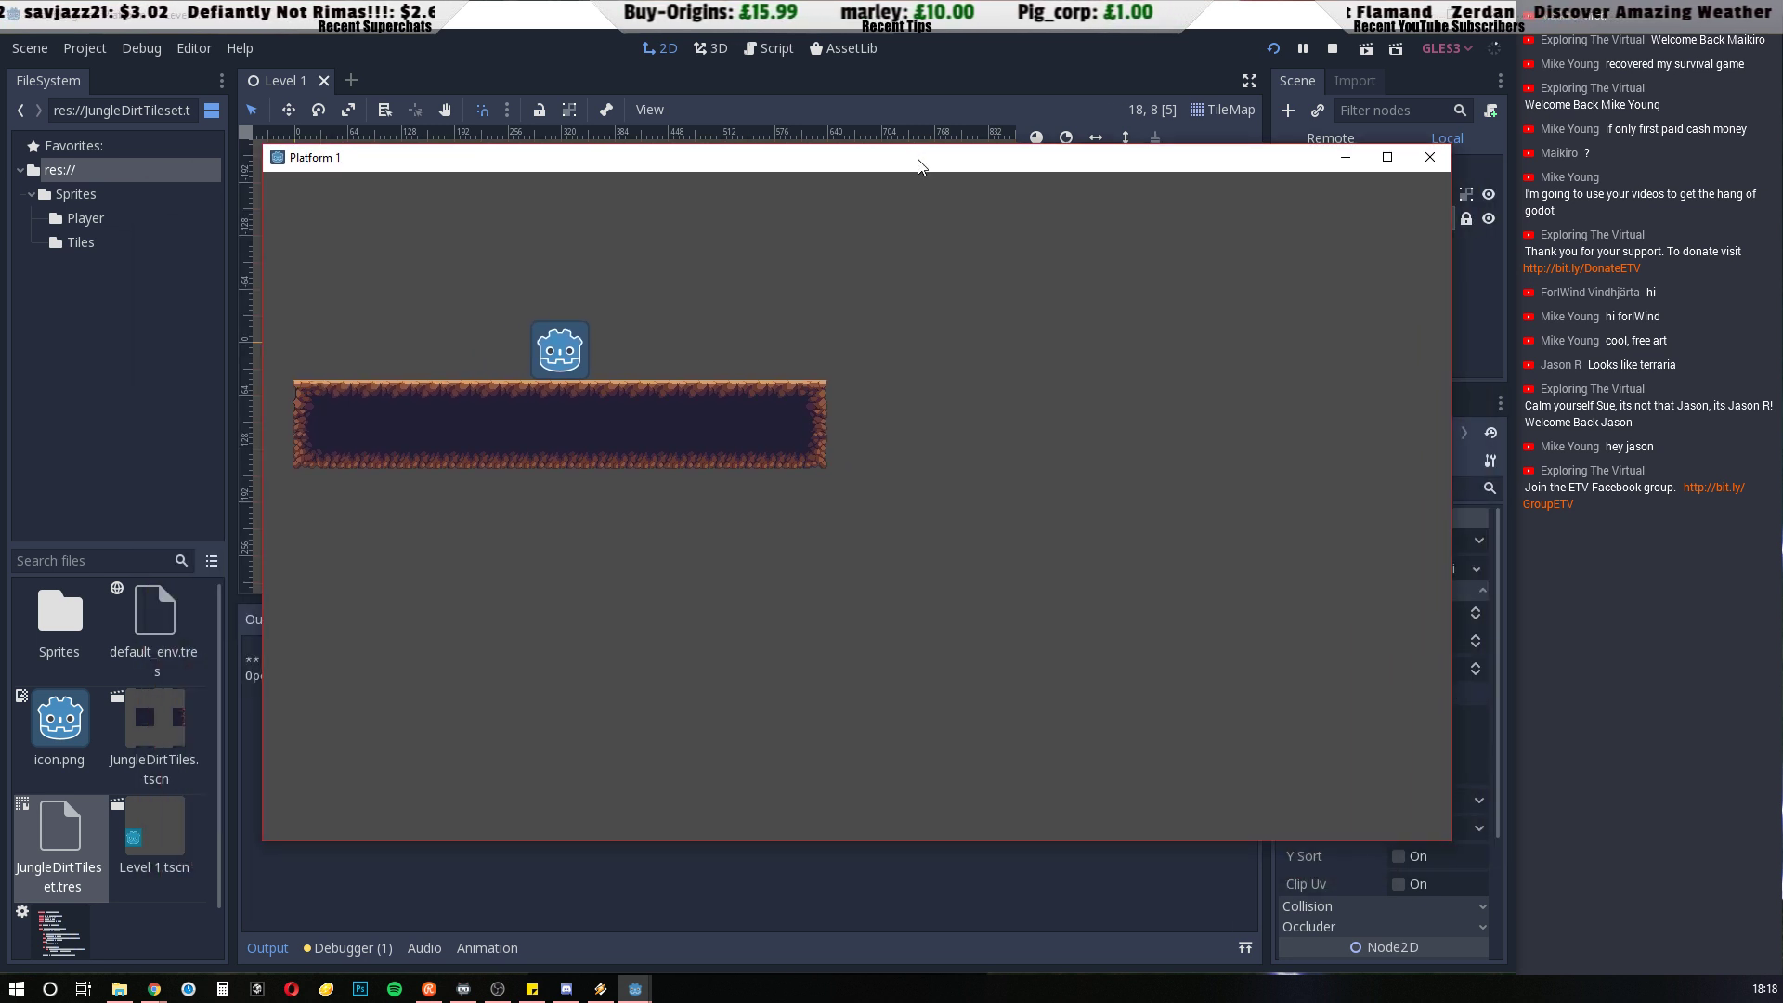
pyautogui.press('Right')
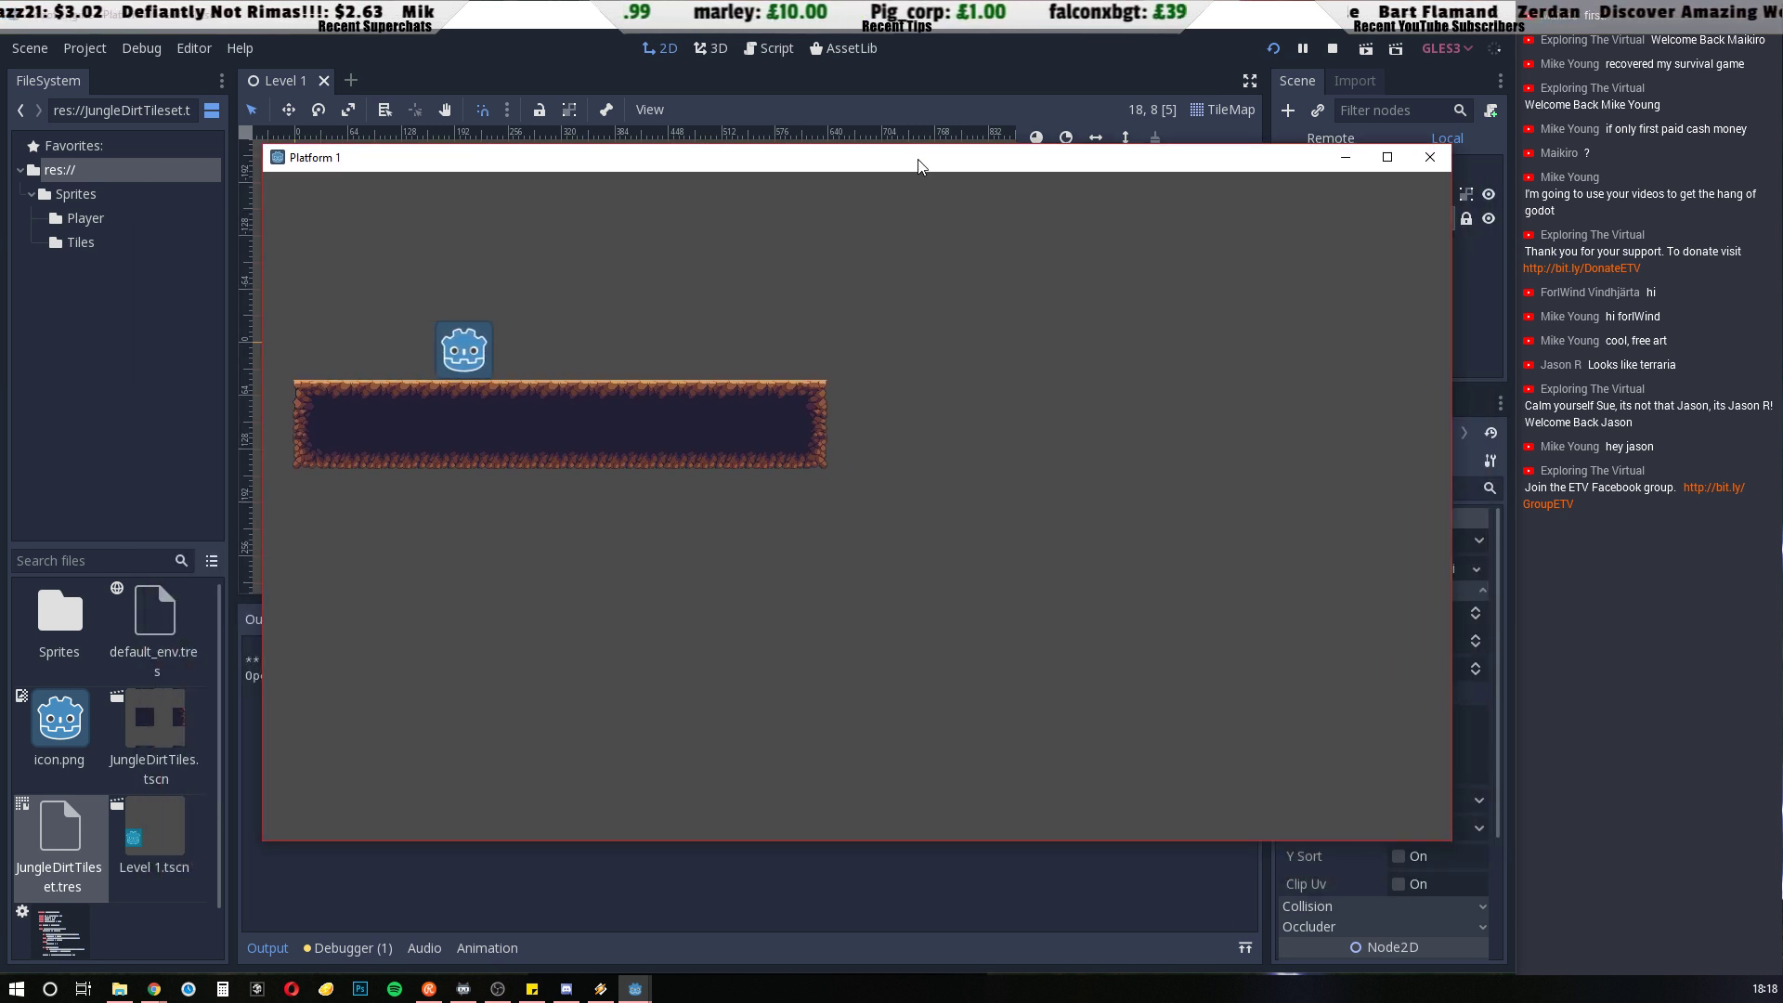
pyautogui.press('Left')
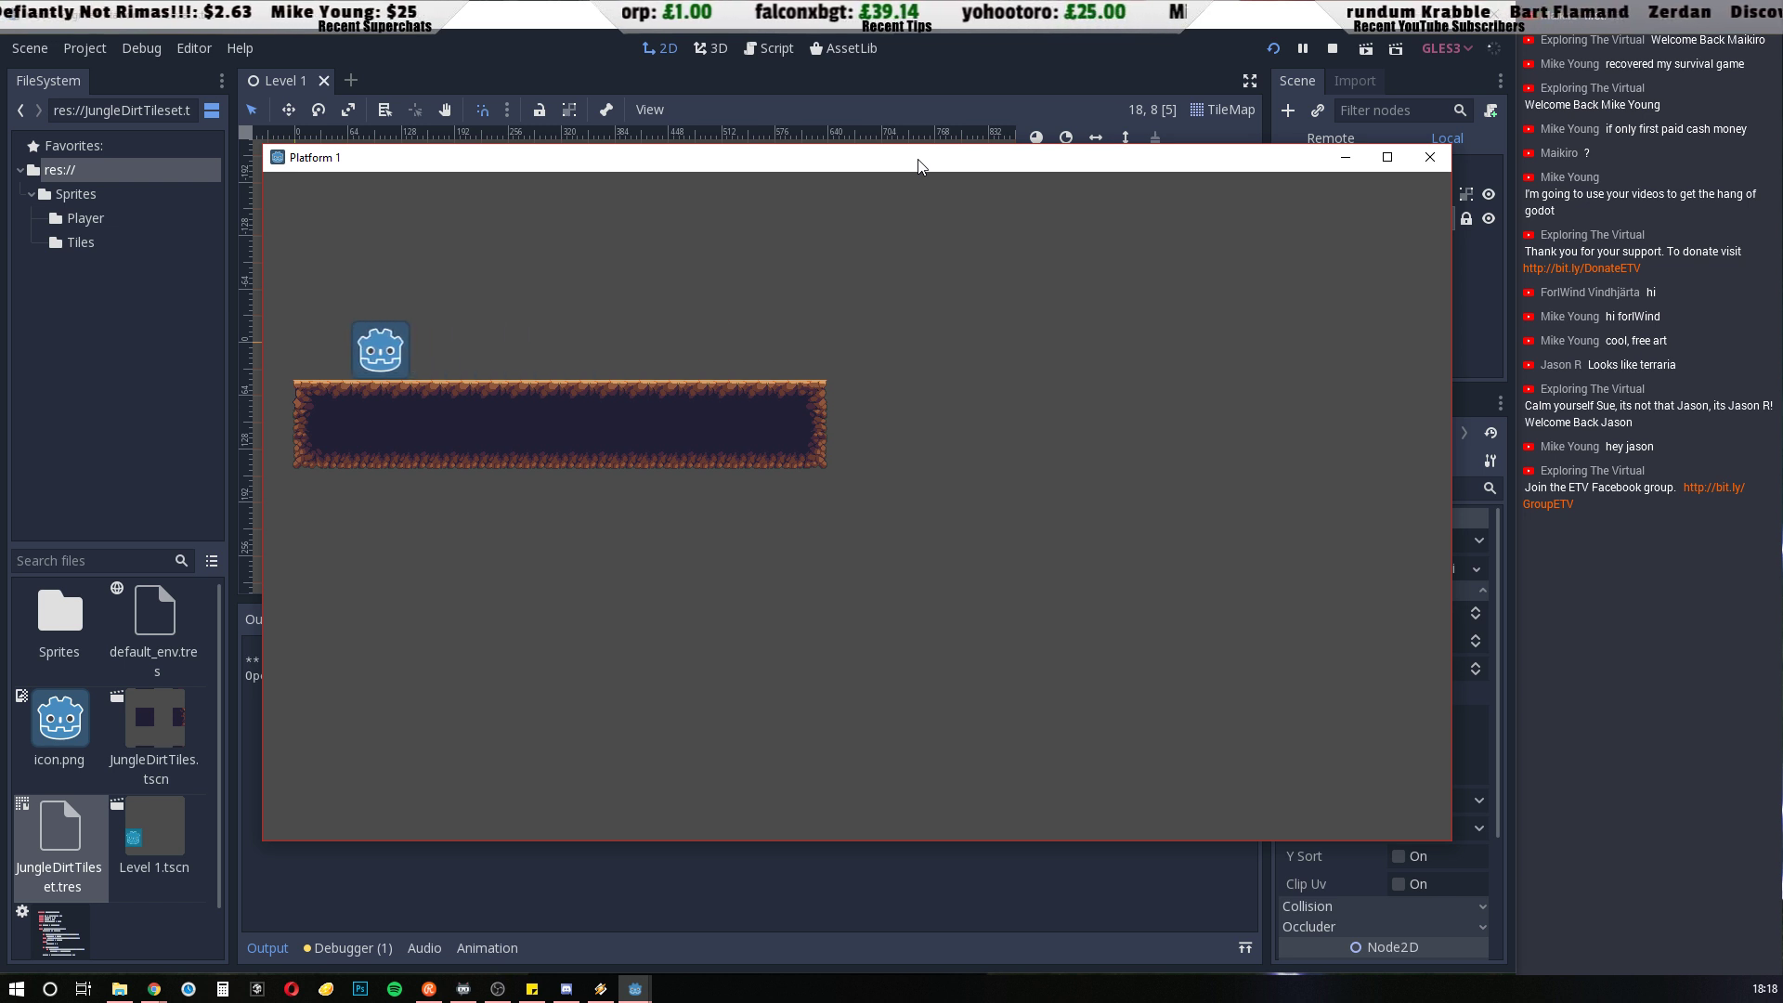
pyautogui.press('Right')
pyautogui.press('Left')
pyautogui.press('Right')
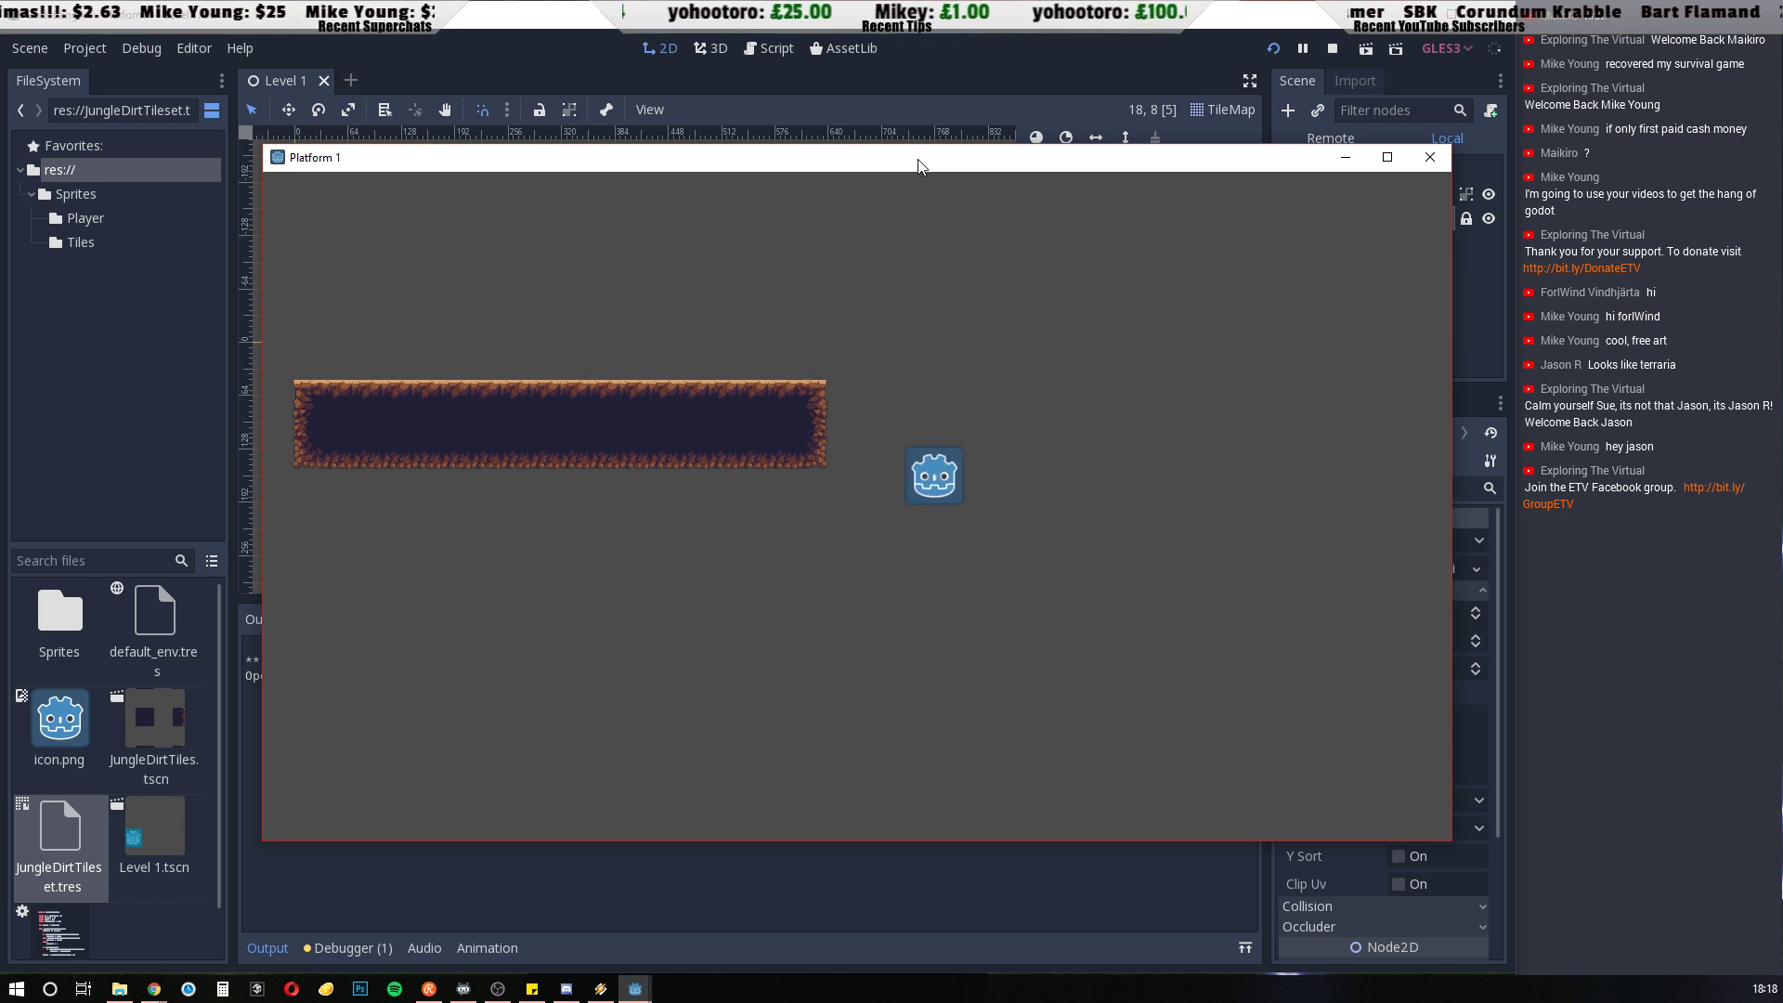
pyautogui.click(1441, 160)
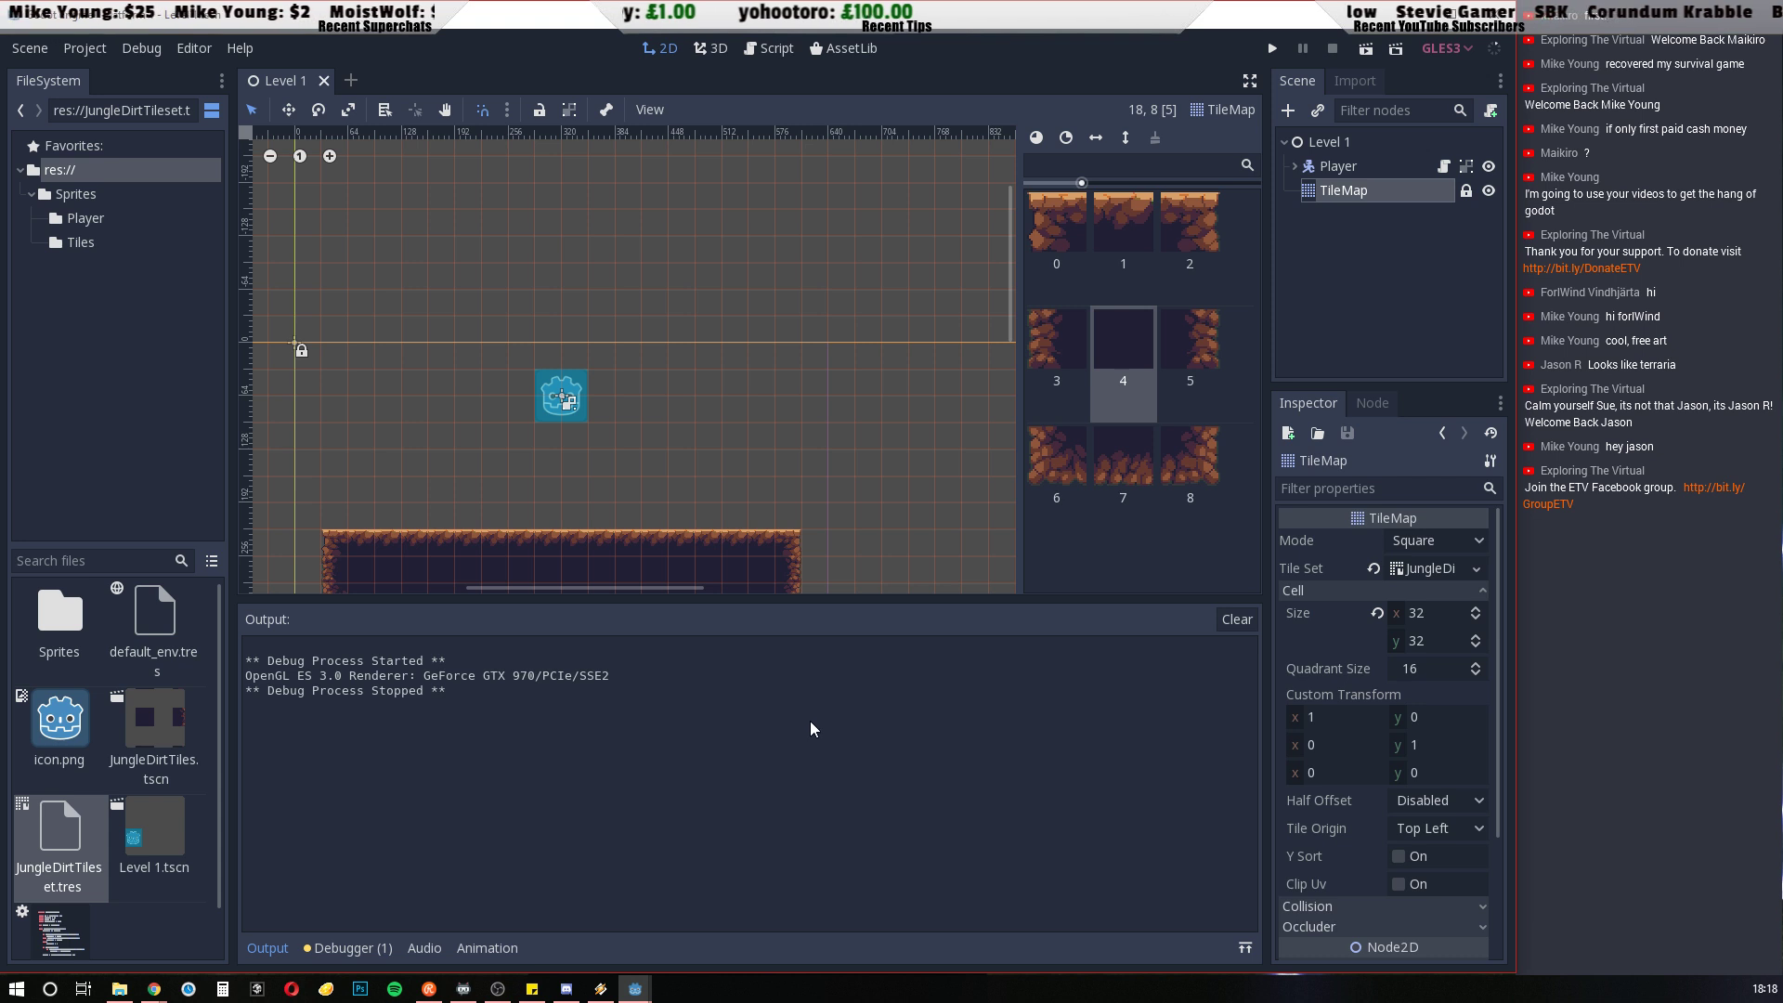
# Set the project's display window Width to 1280 and Height to 720
pyautogui.click(89, 52)
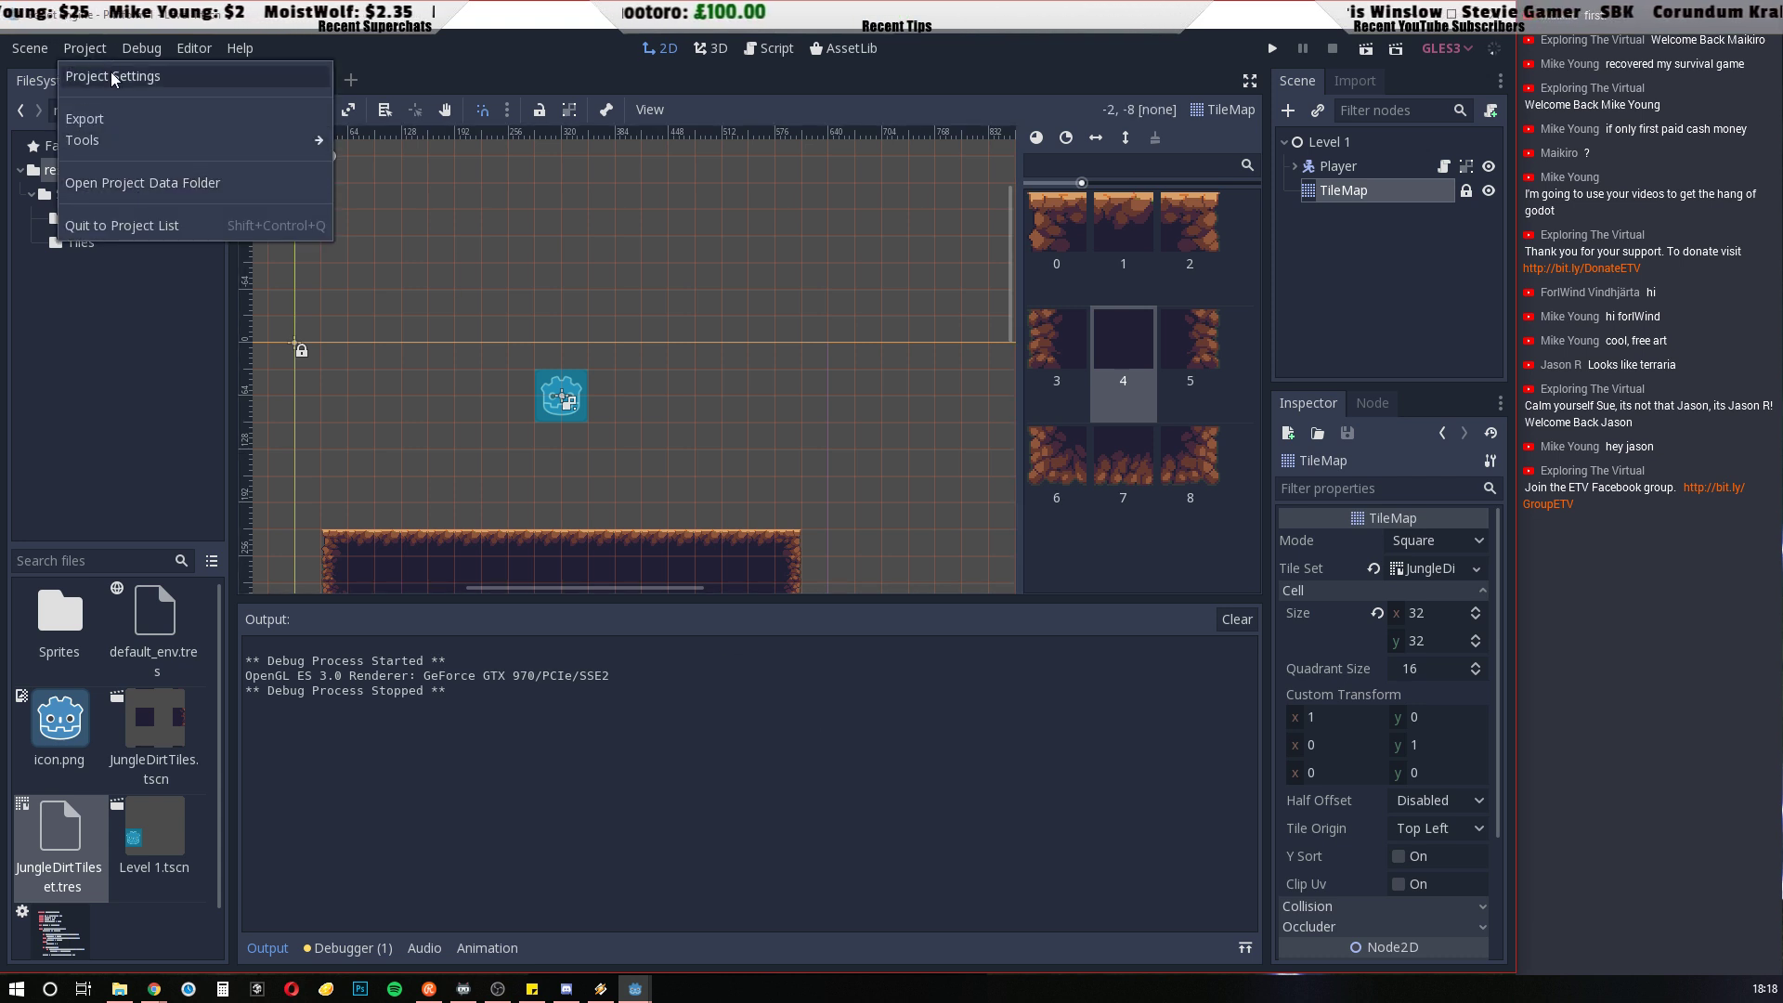
pyautogui.click(110, 73)
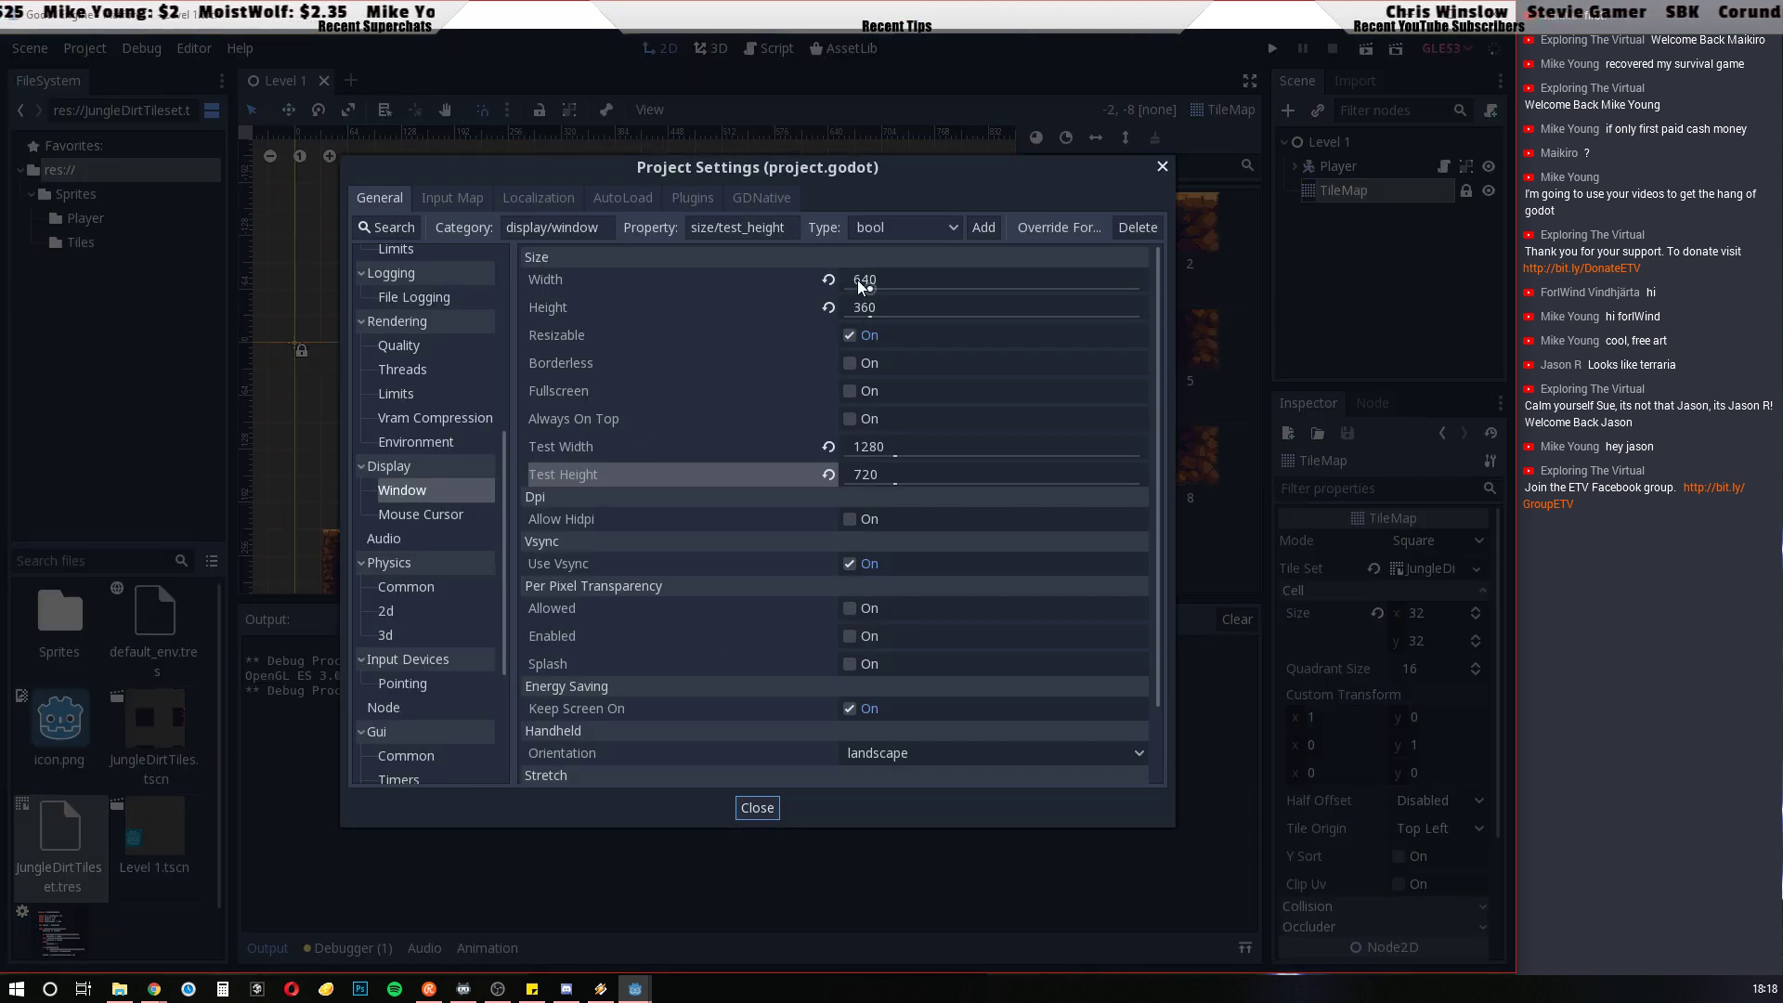
pyautogui.click(861, 281)
pyautogui.write('1280')
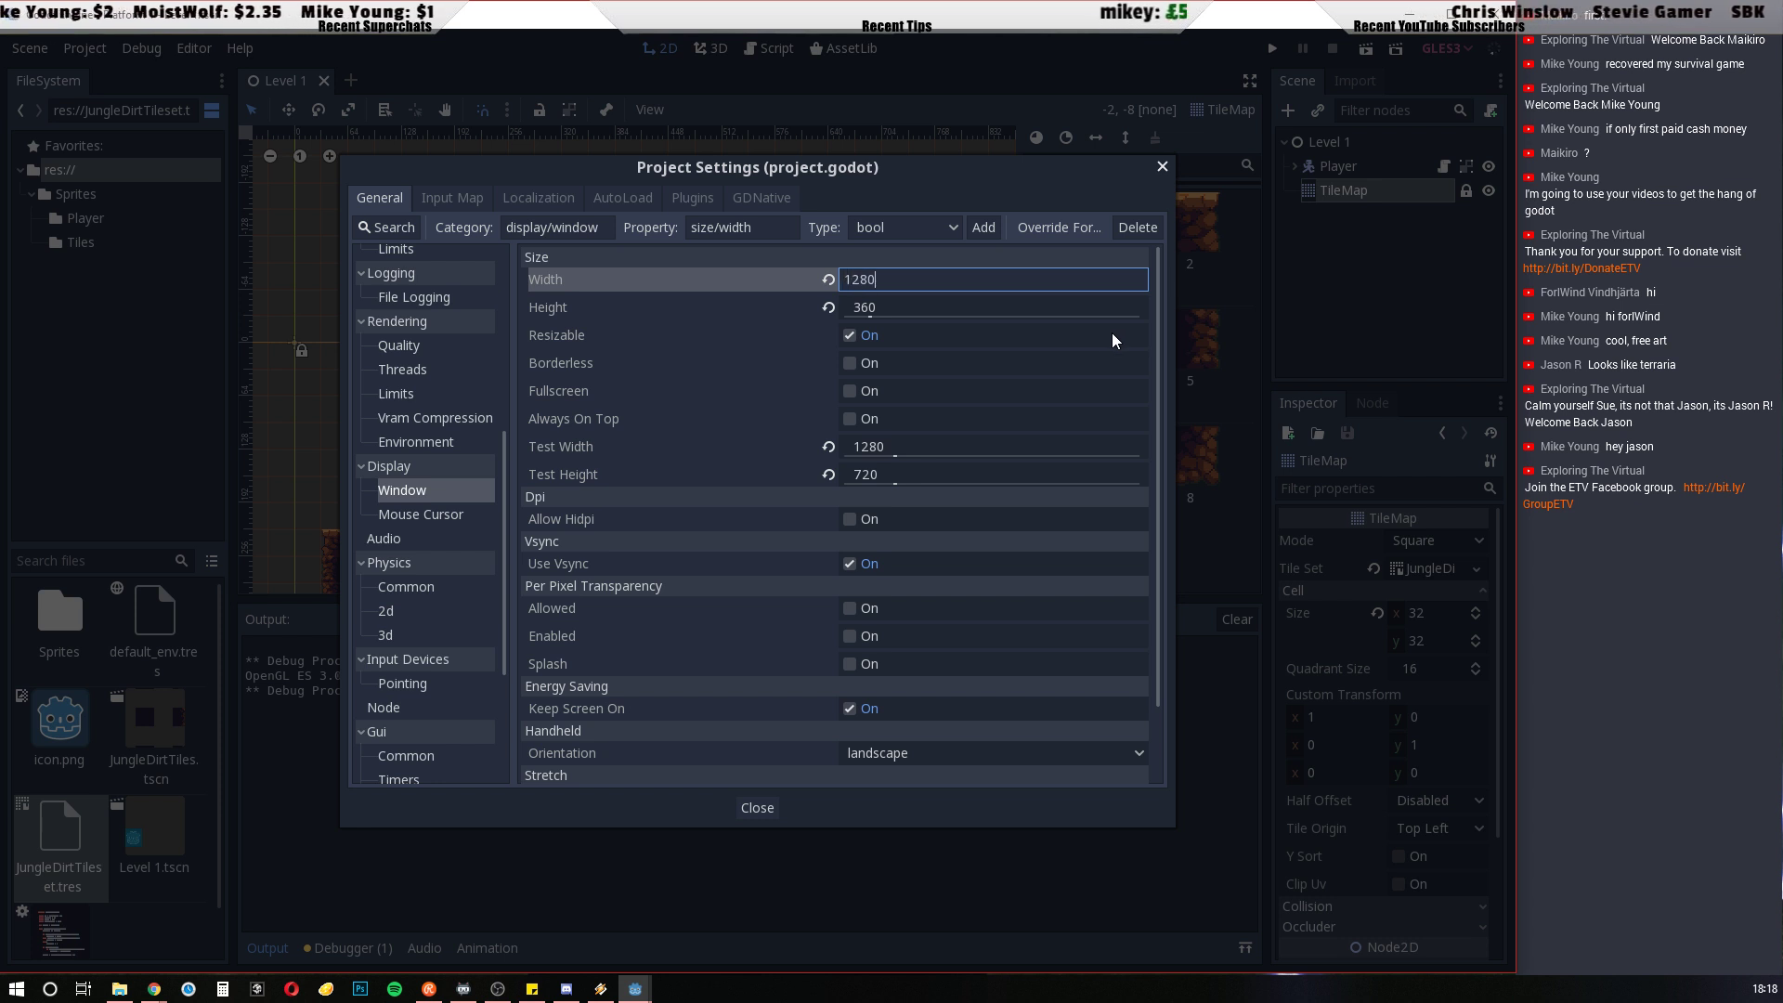
pyautogui.click(892, 304)
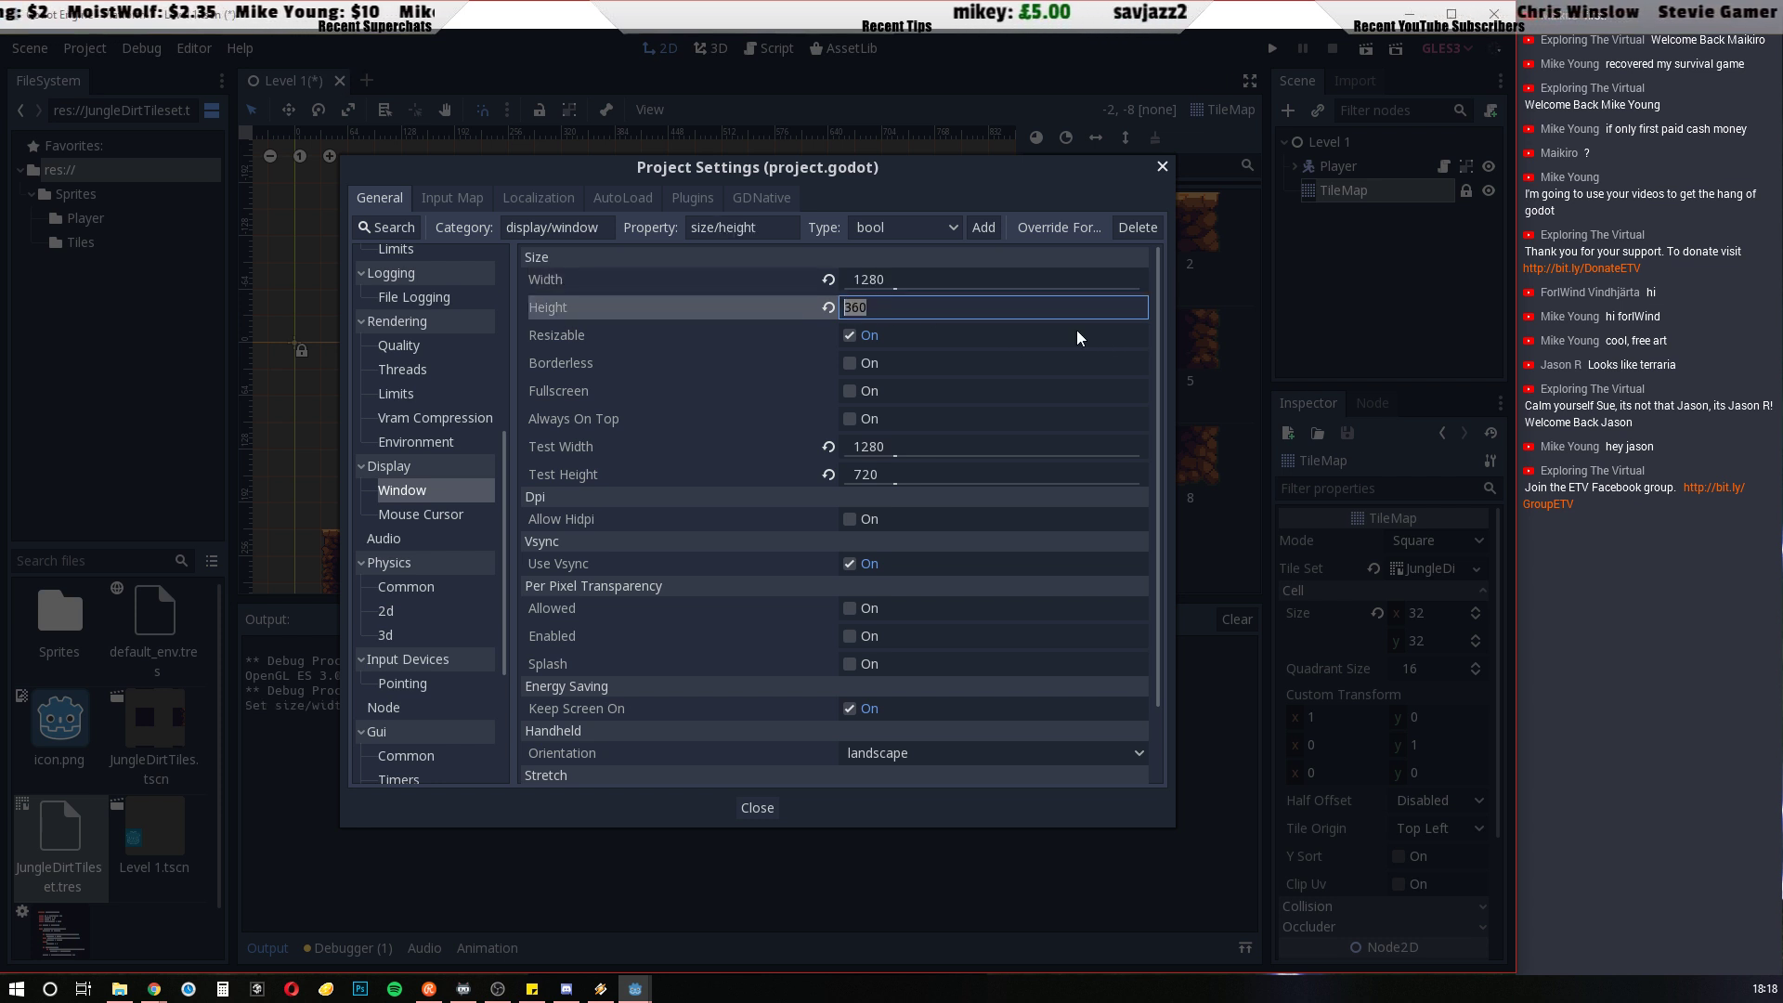
pyautogui.write('720')
pyautogui.click(766, 811)
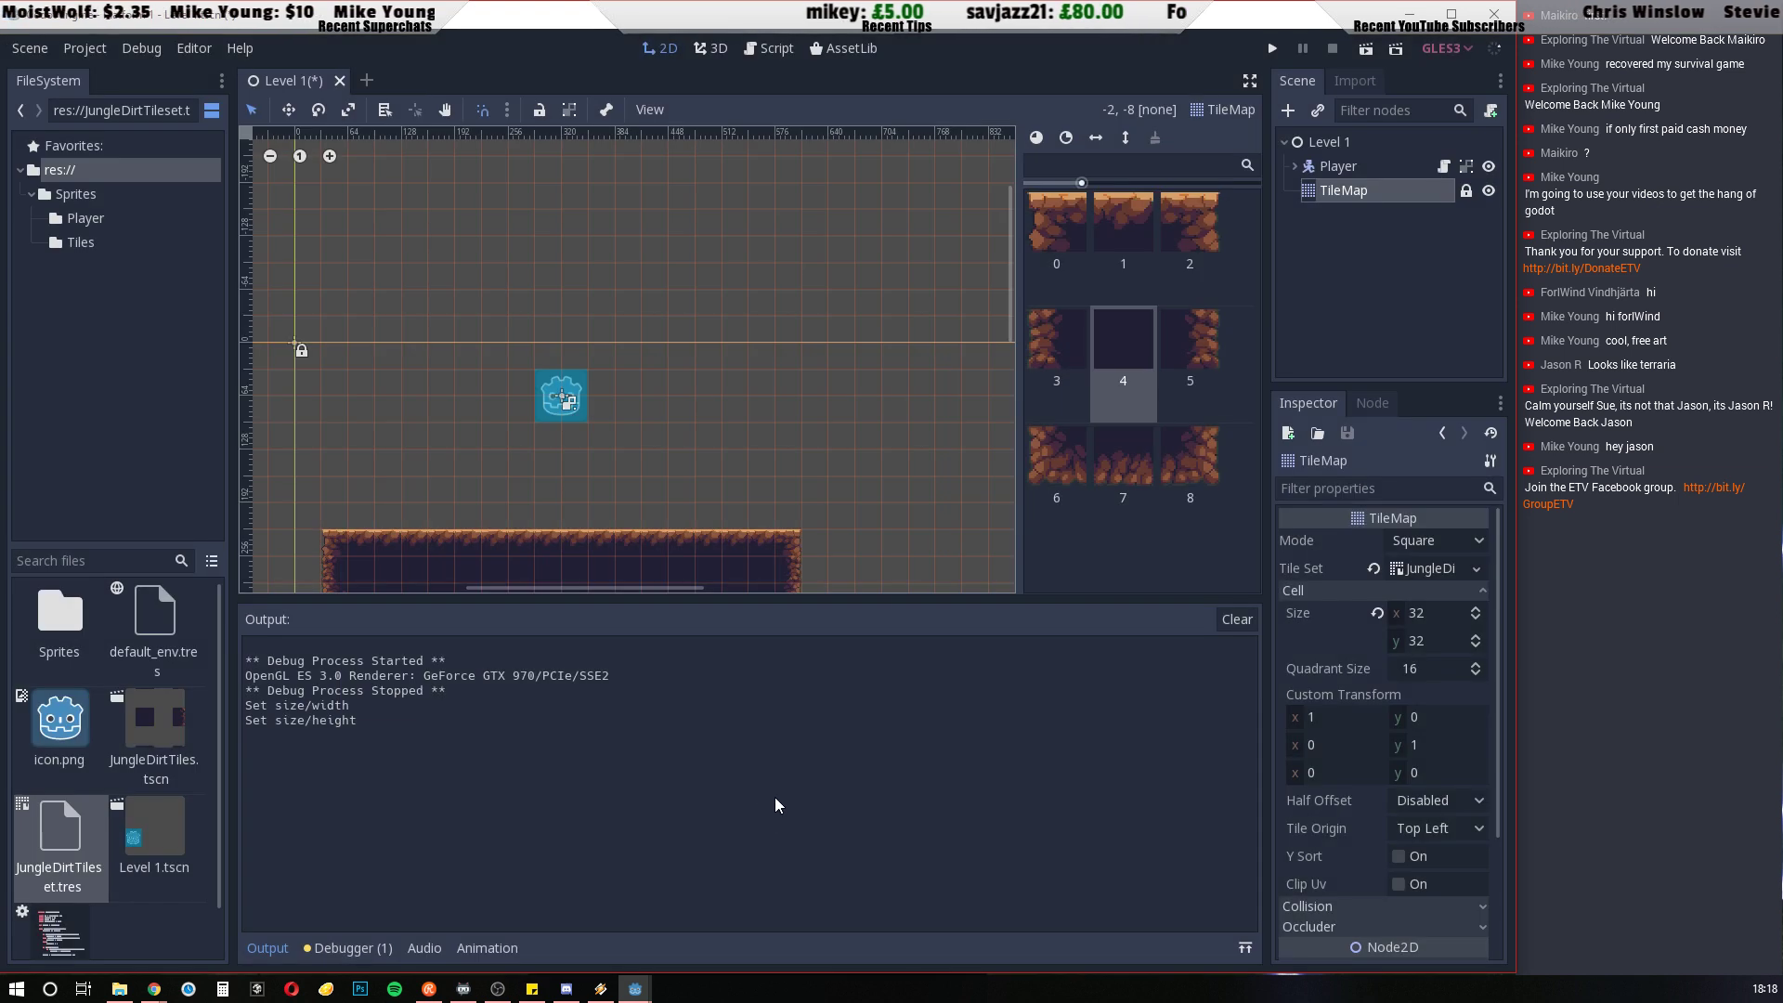
# Run the project at the 1280 × 720 base size, walk the Player back and forth on the platform, and close the game
pyautogui.click(1270, 49)
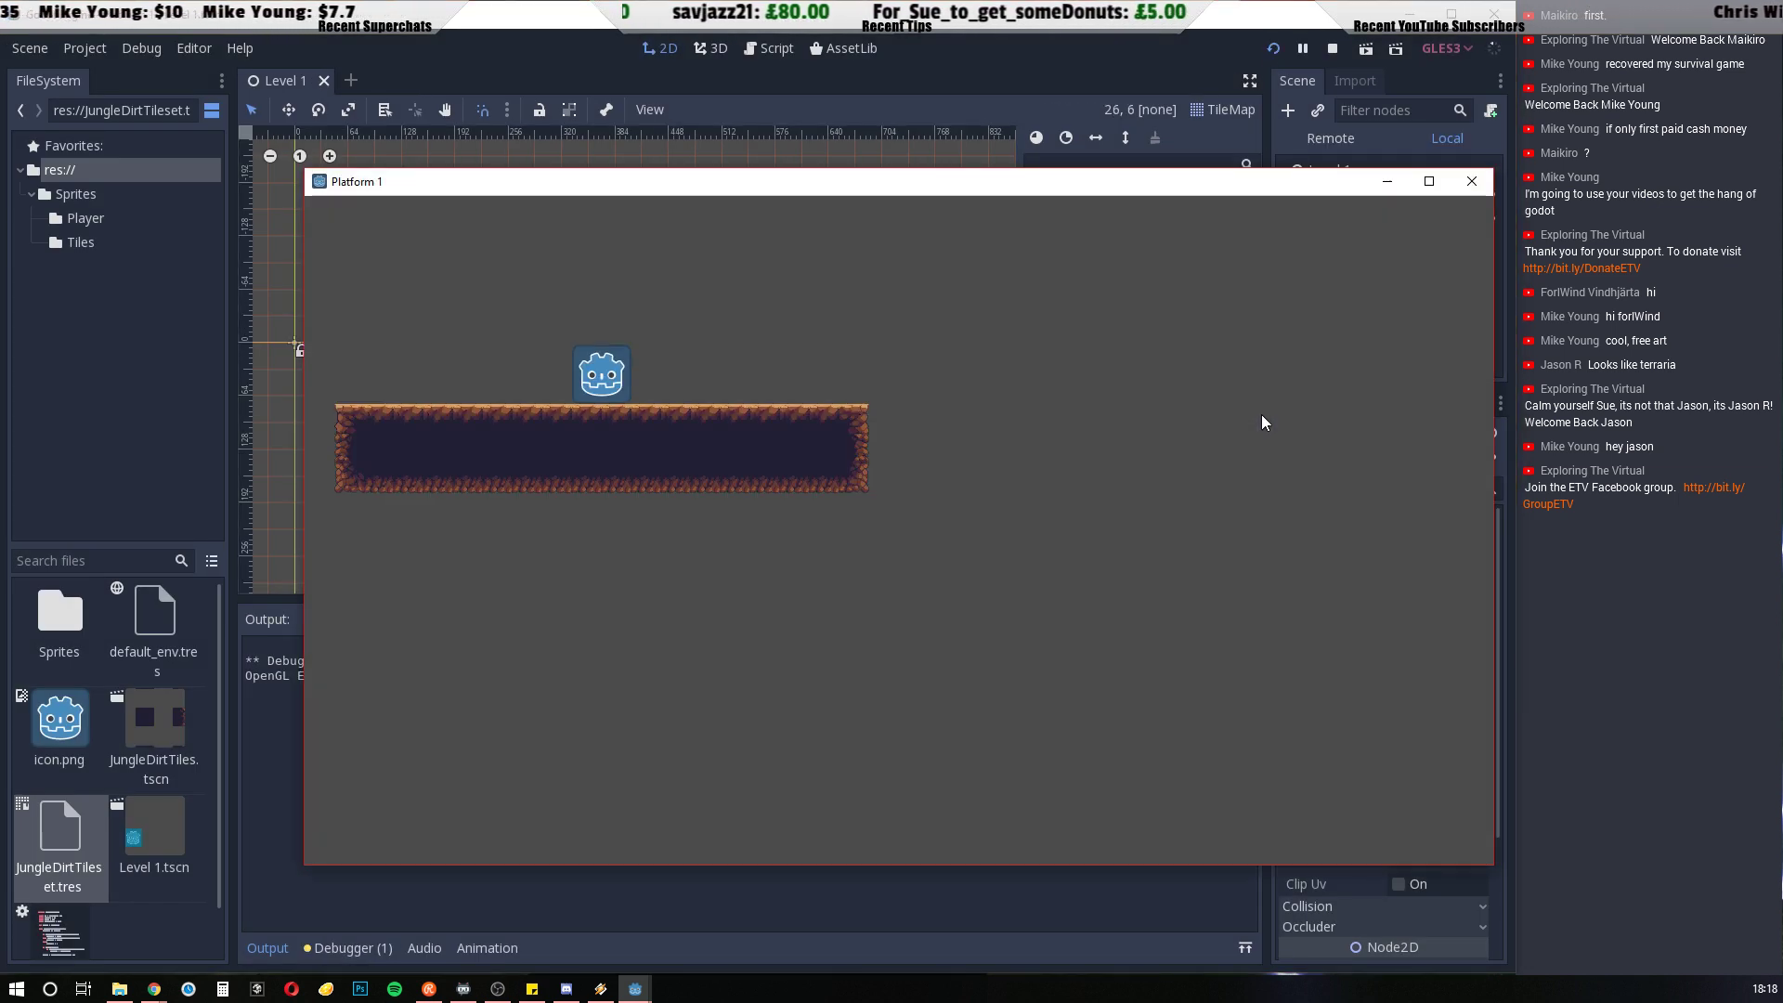
pyautogui.press('Left')
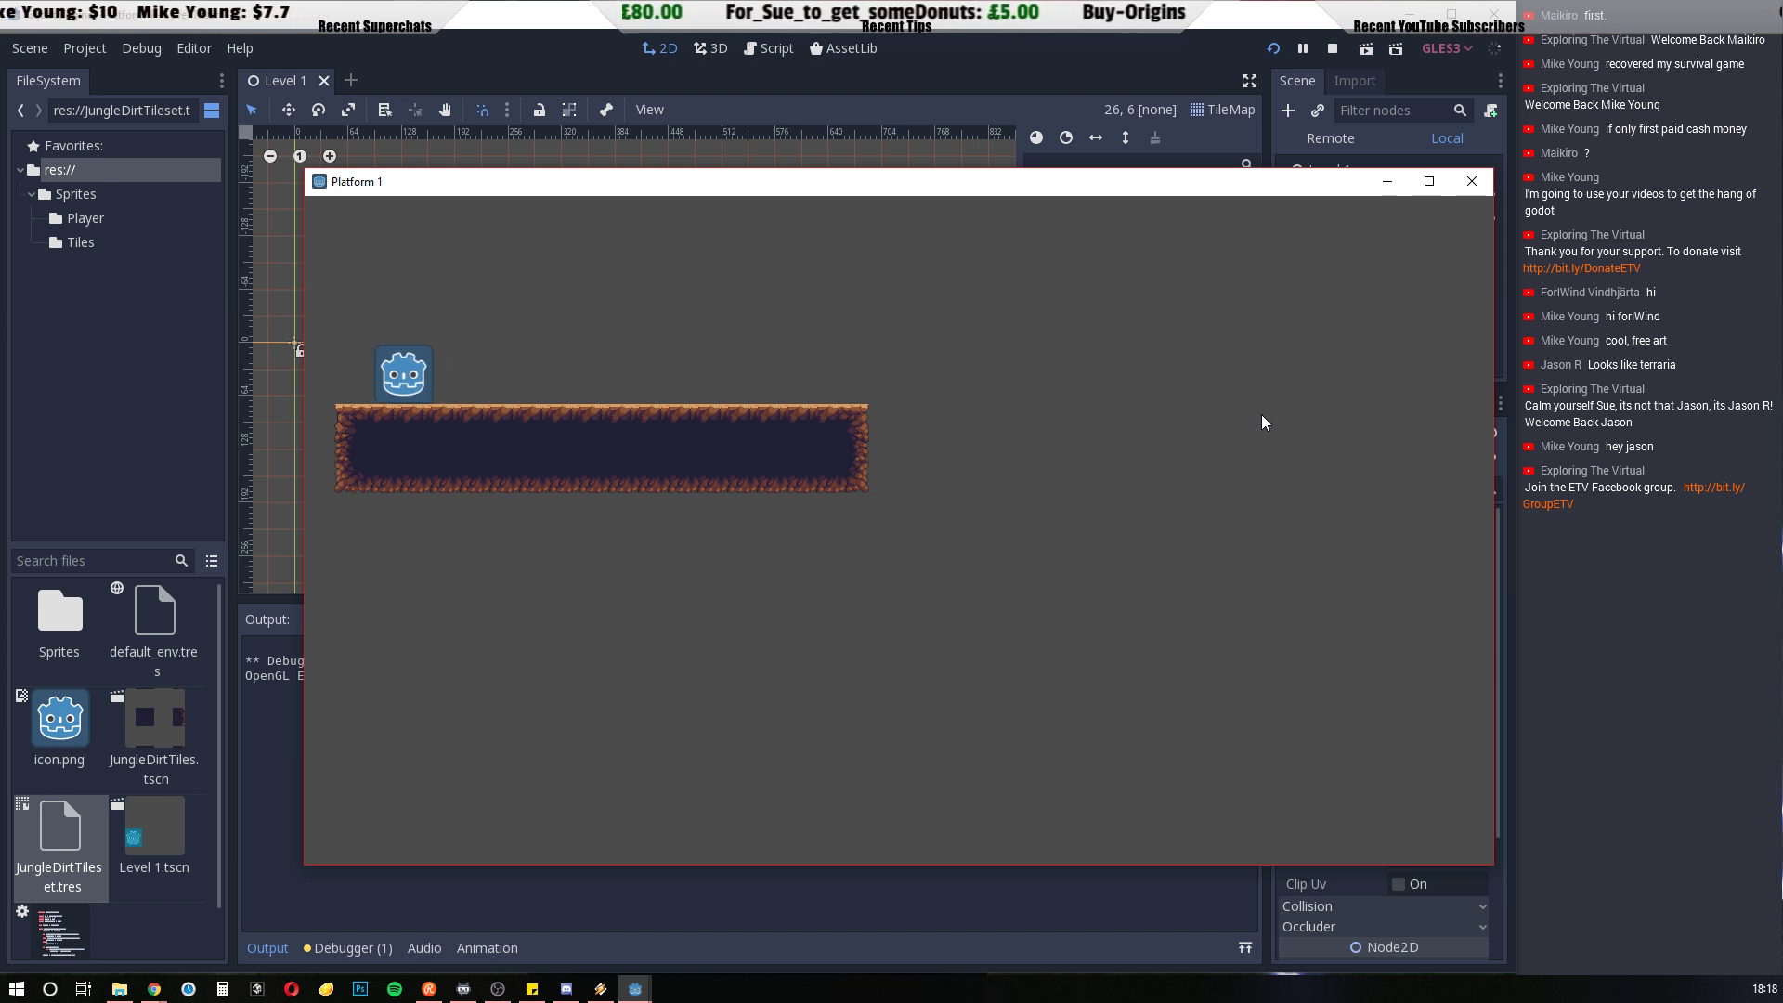
pyautogui.press('Right')
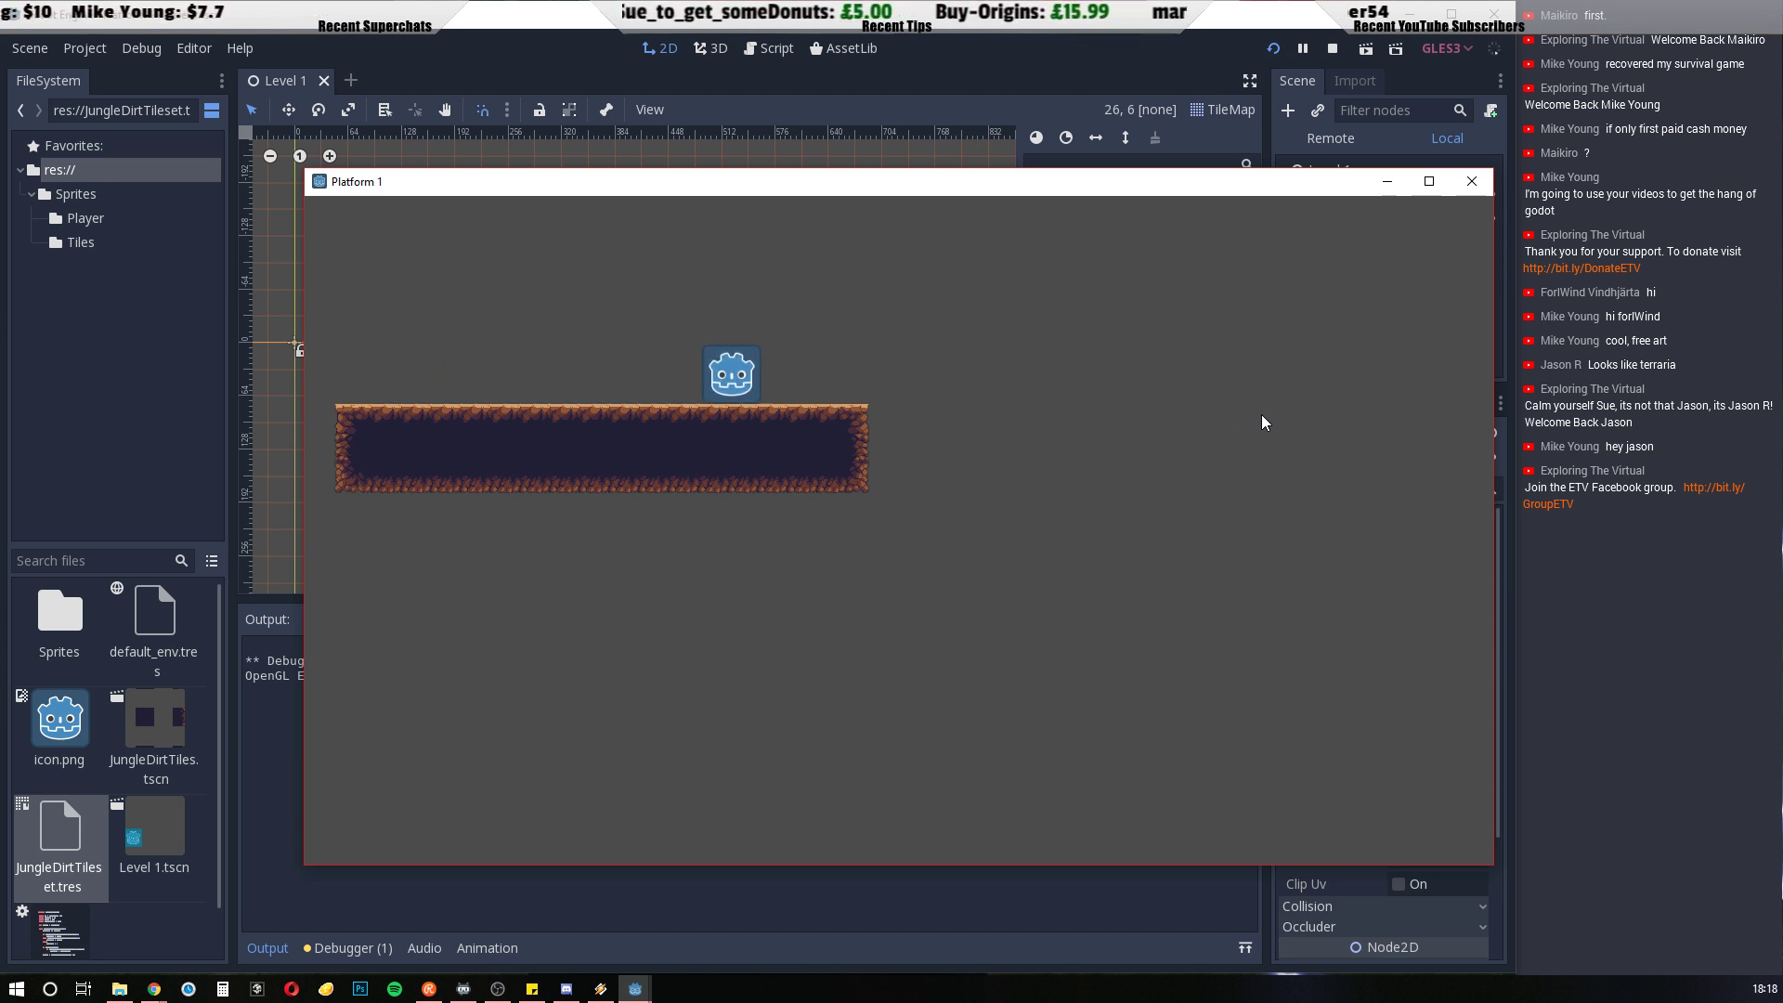
pyautogui.press('Left')
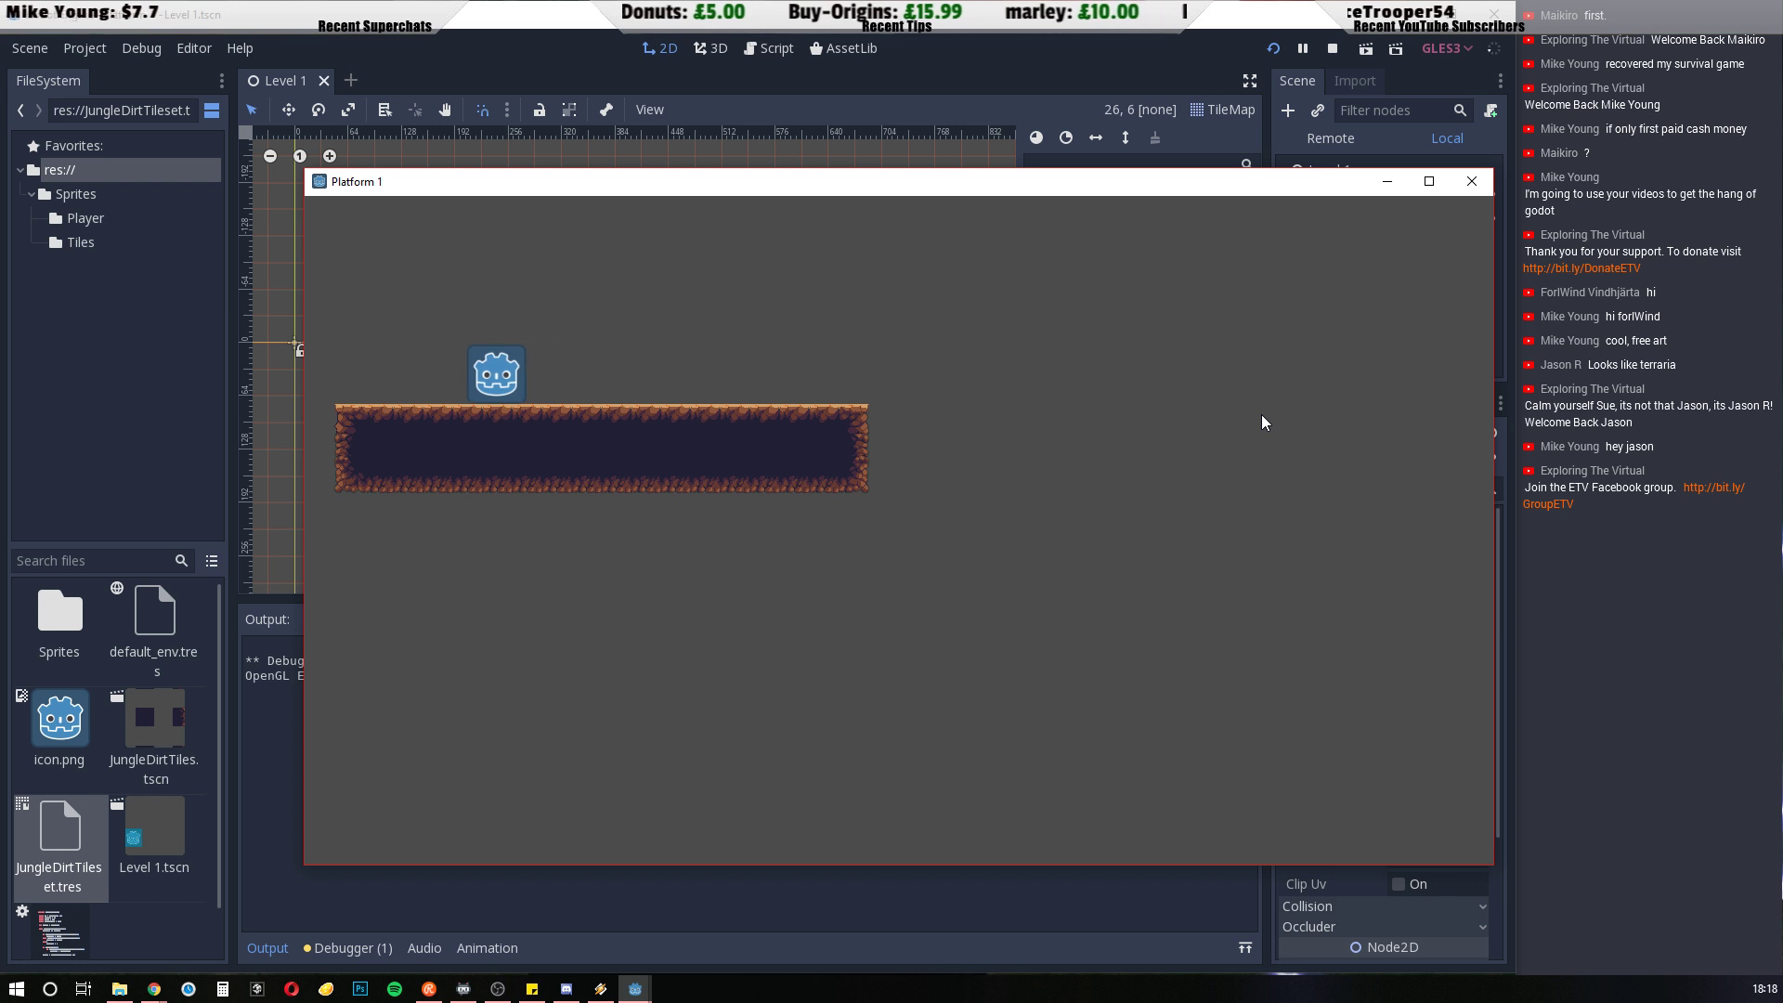
pyautogui.press('Right')
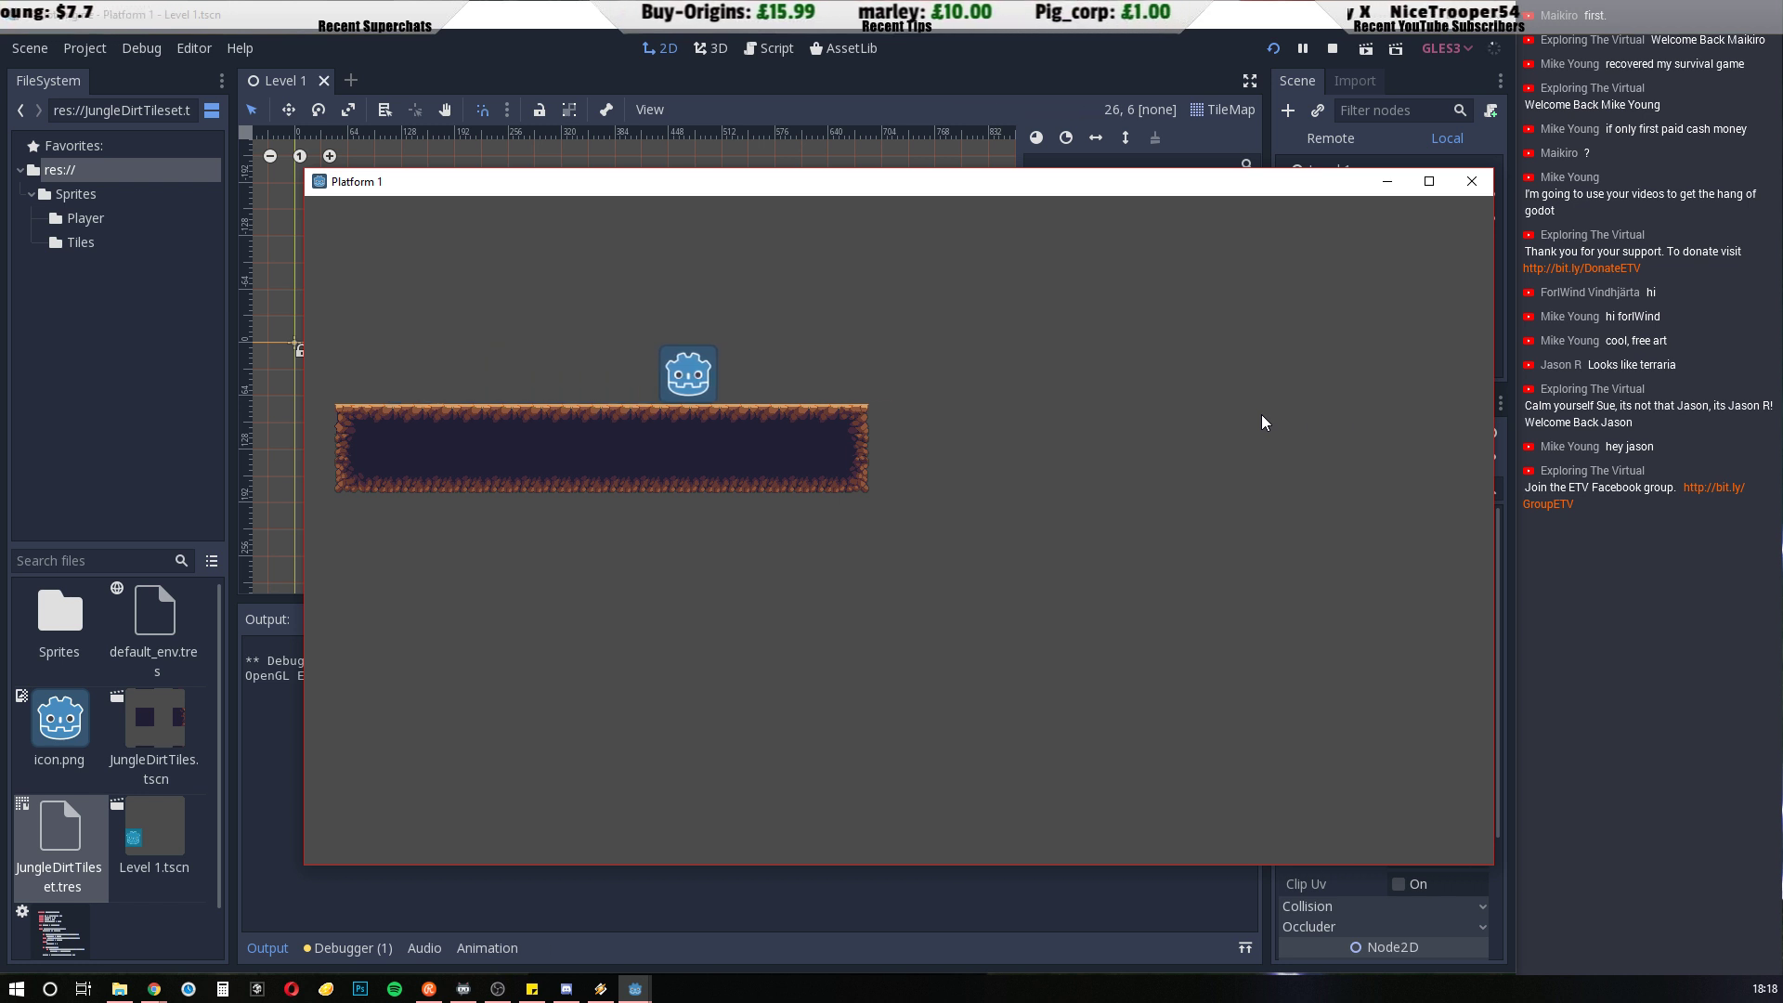
pyautogui.press('Right')
pyautogui.press('Left')
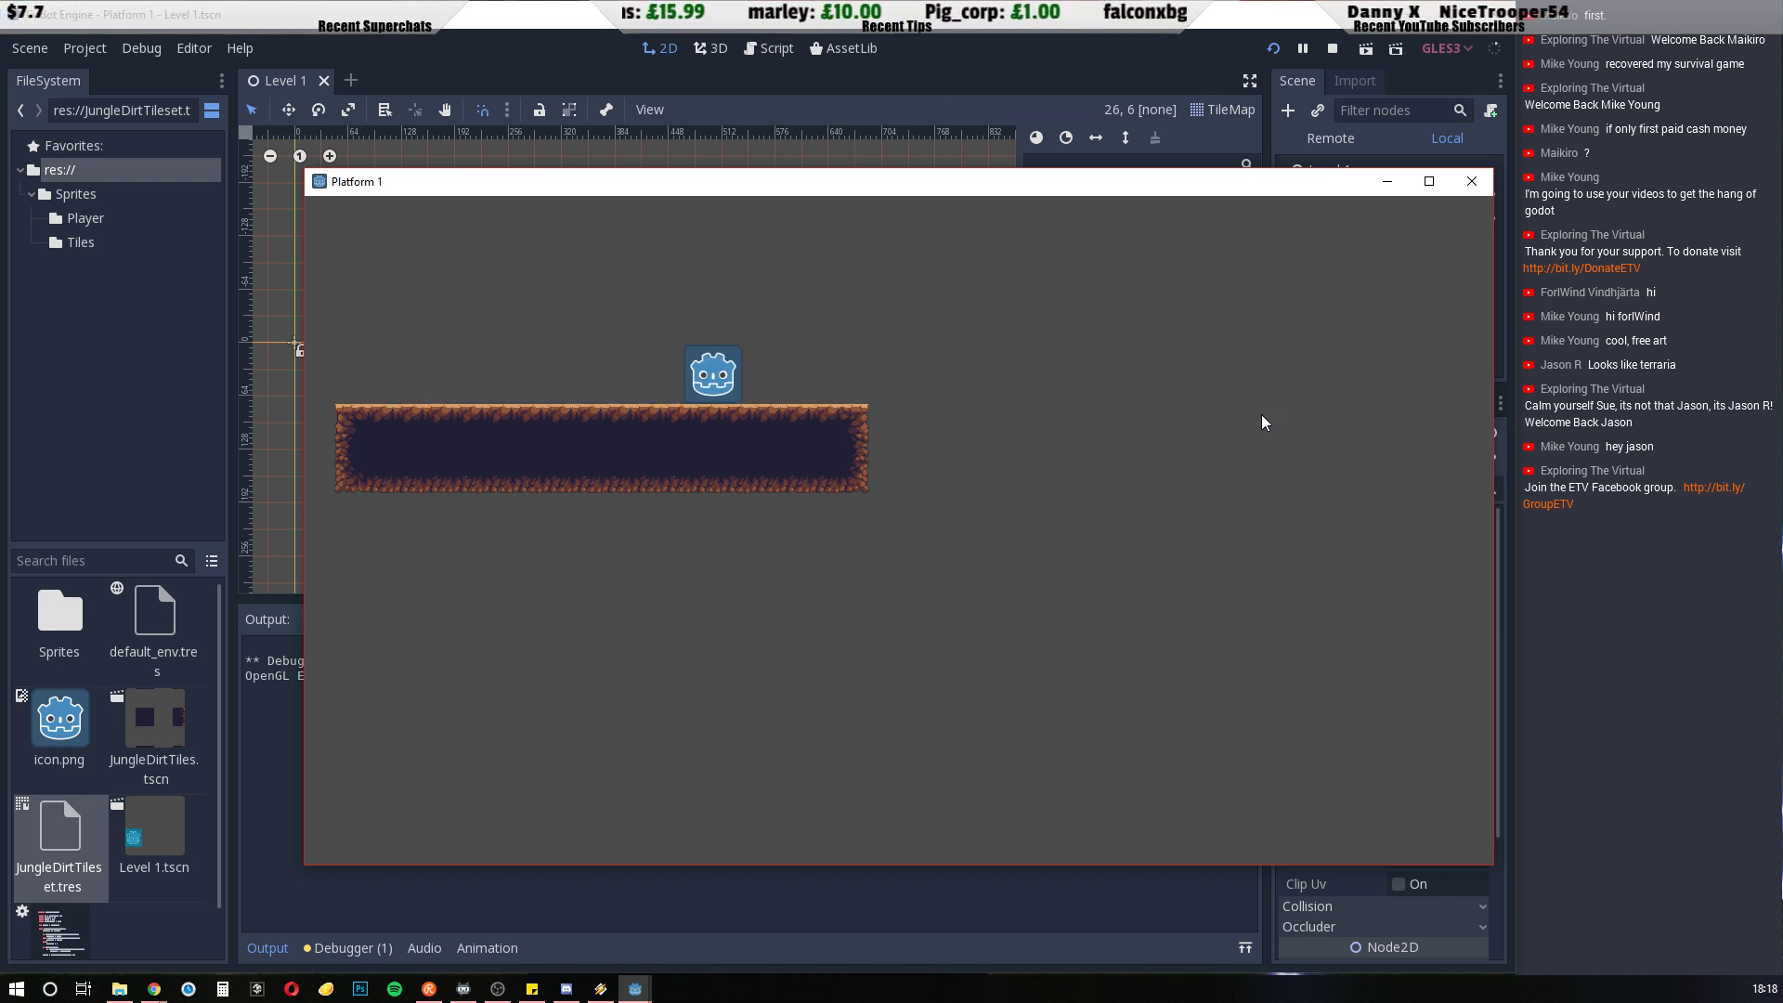
pyautogui.click(1471, 181)
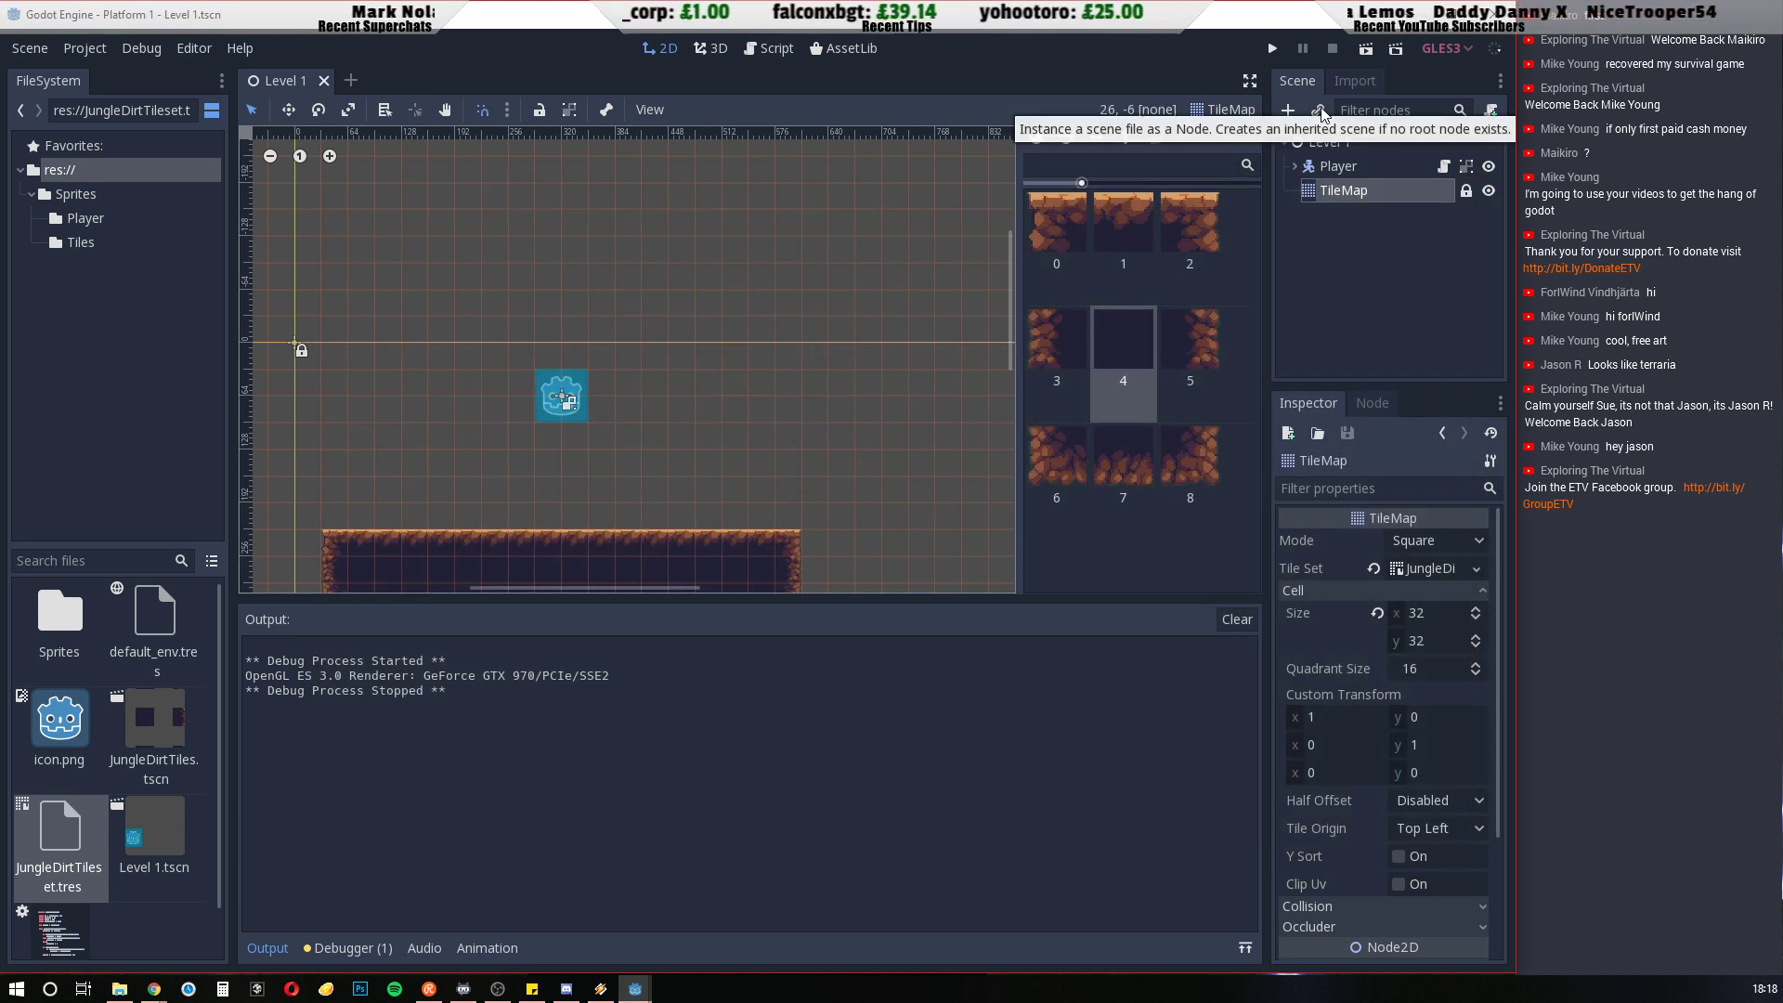
# Set the project's display window Width to 640 and Height to 360
pyautogui.click(93, 48)
pyautogui.click(113, 75)
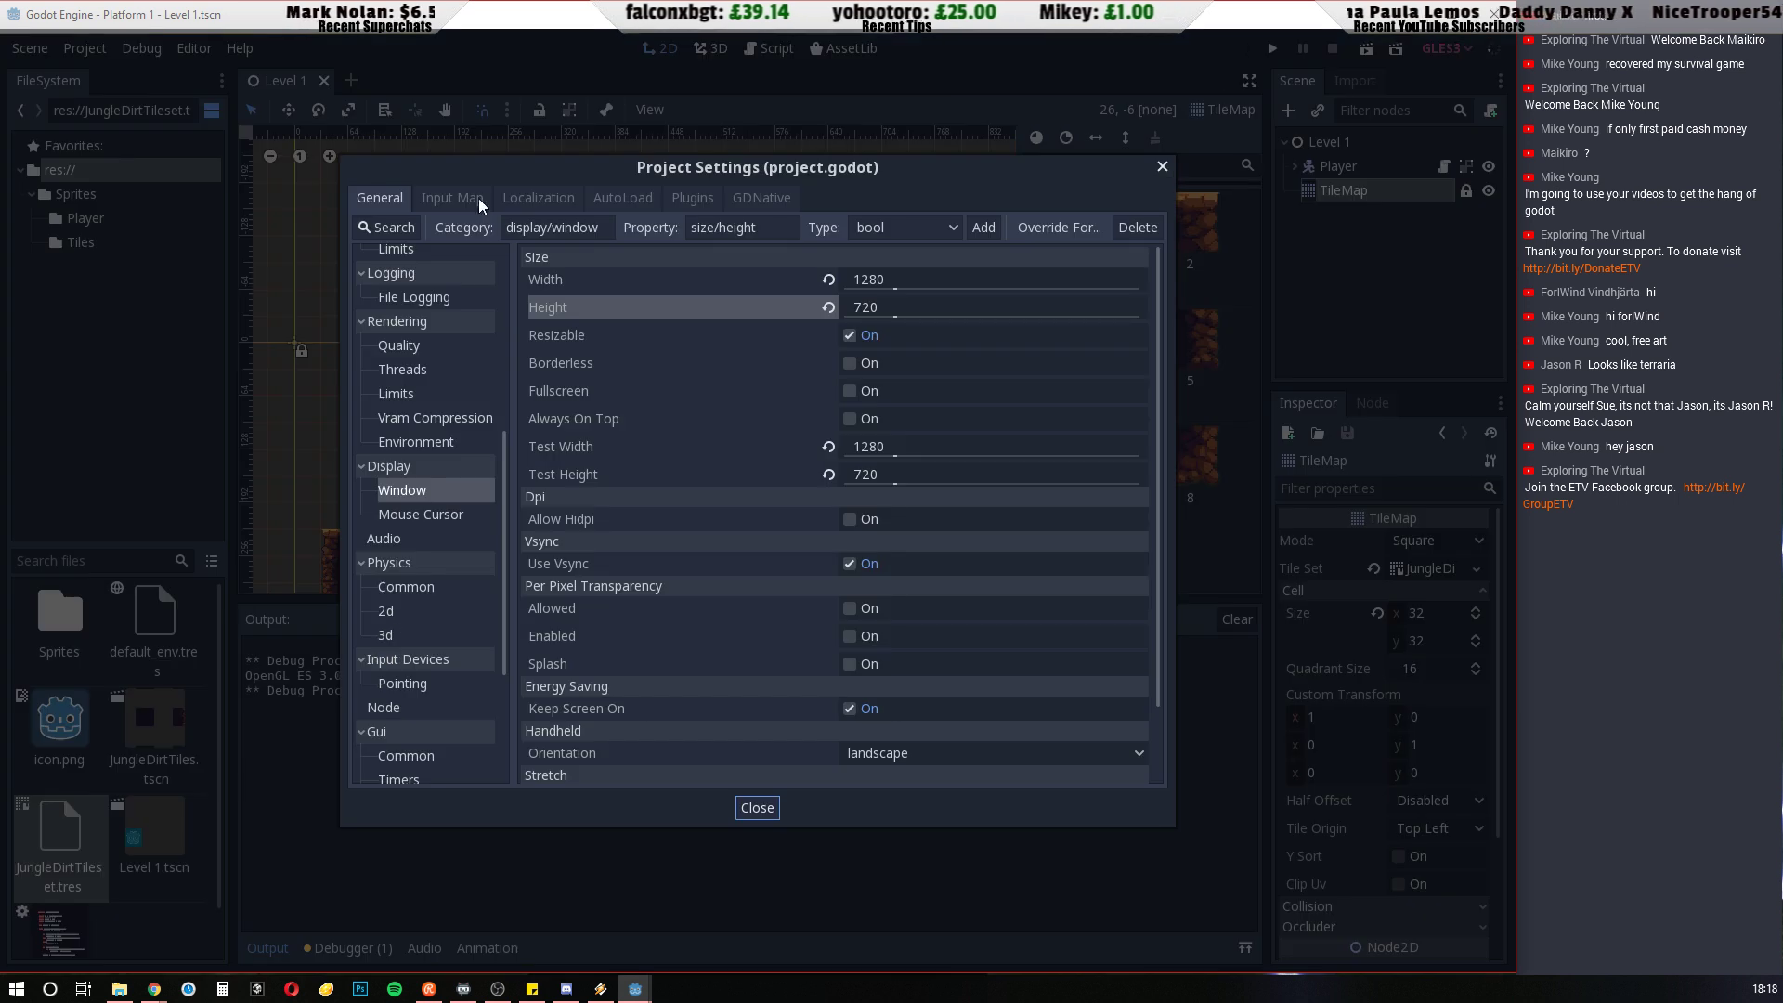
pyautogui.click(858, 283)
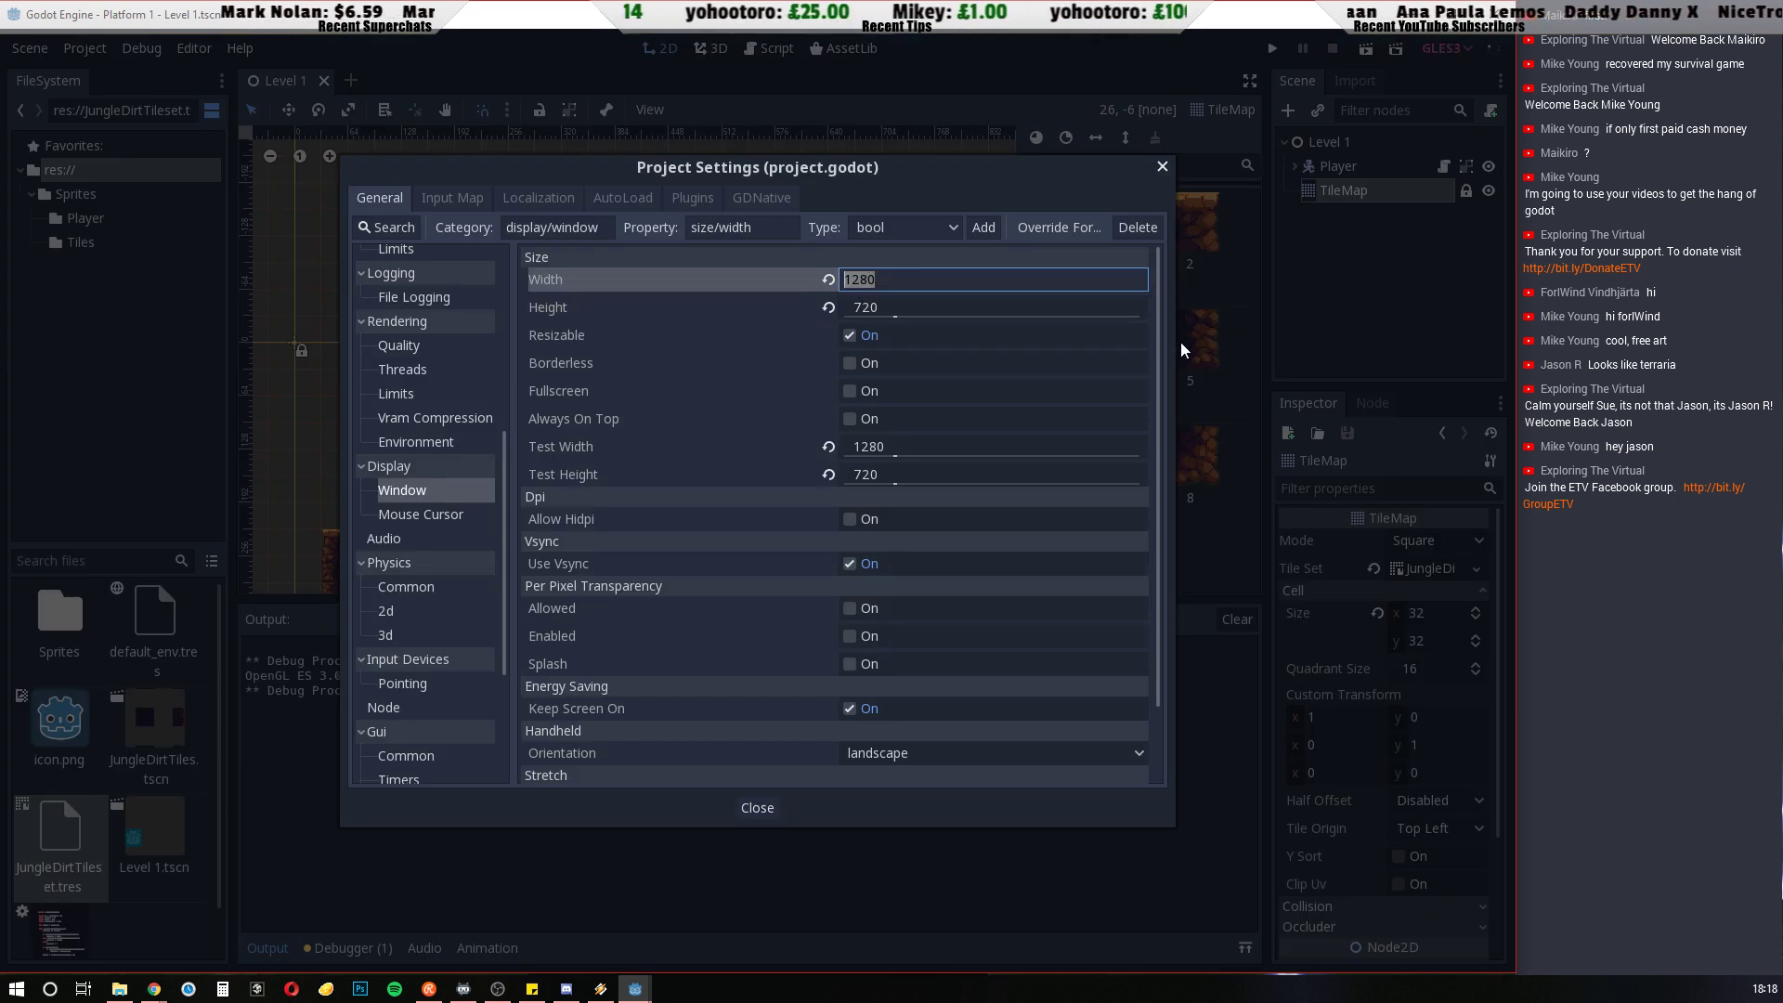
pyautogui.write('640')
pyautogui.click(864, 310)
pyautogui.write('360')
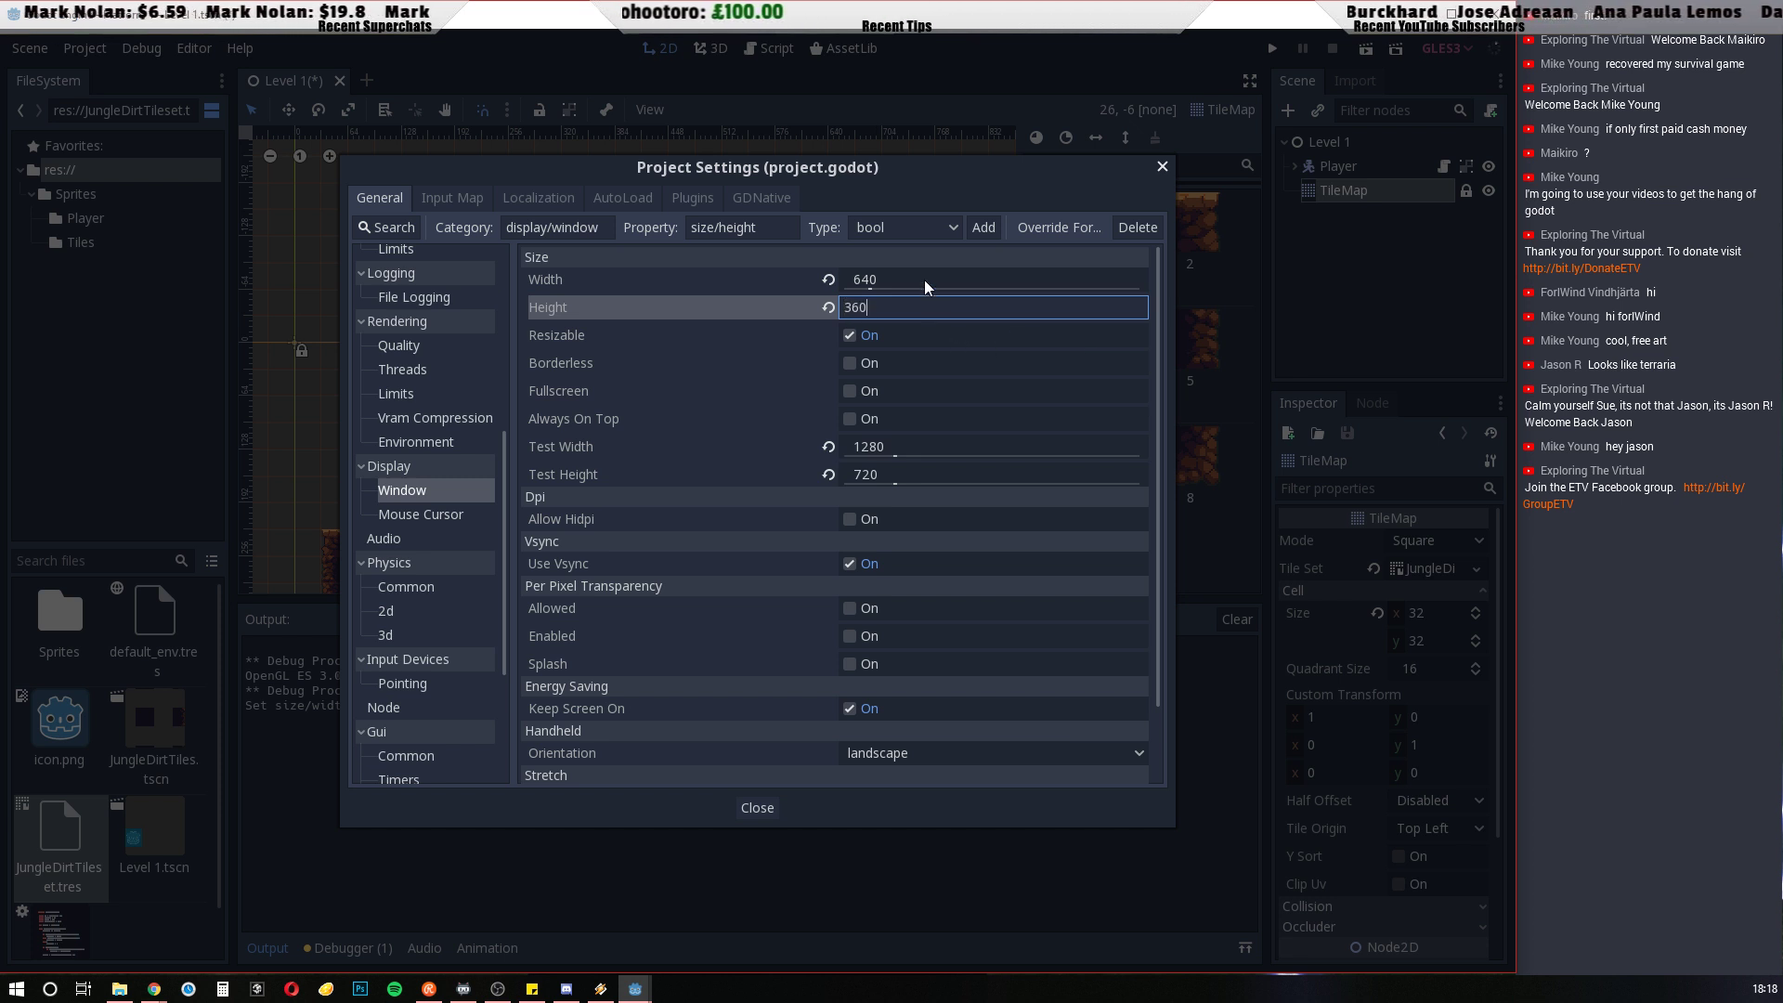
pyautogui.press('Return')
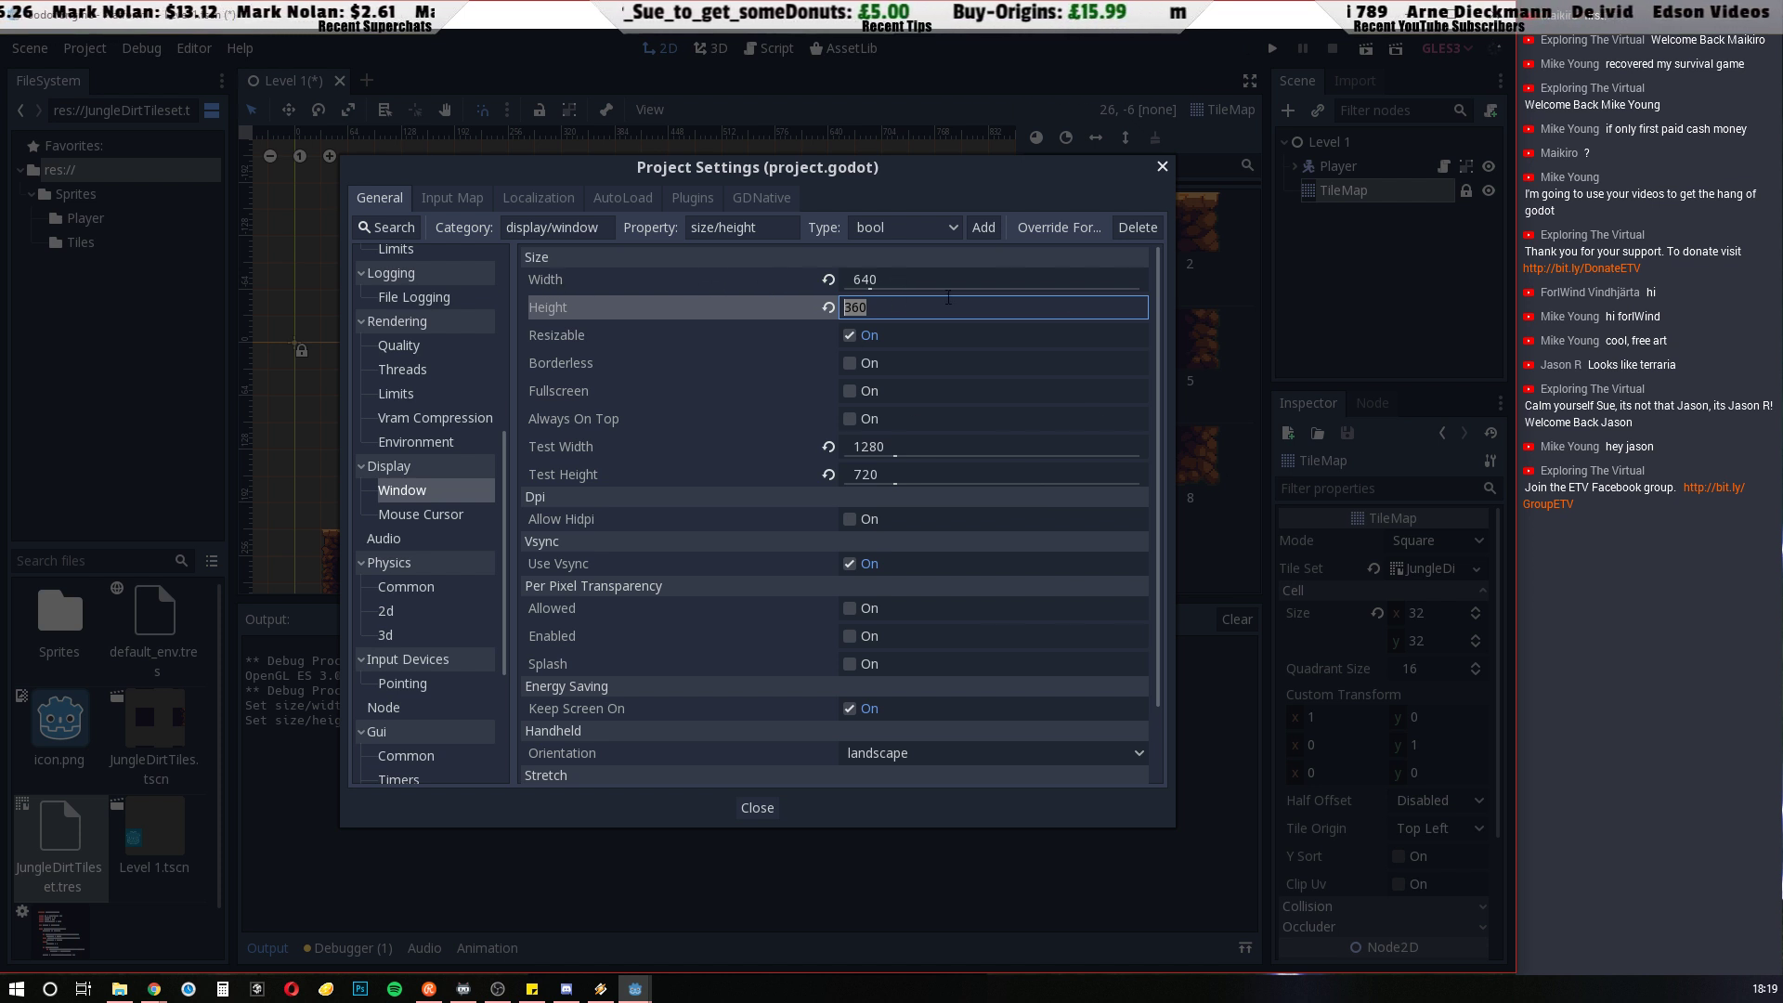
pyautogui.click(571, 342)
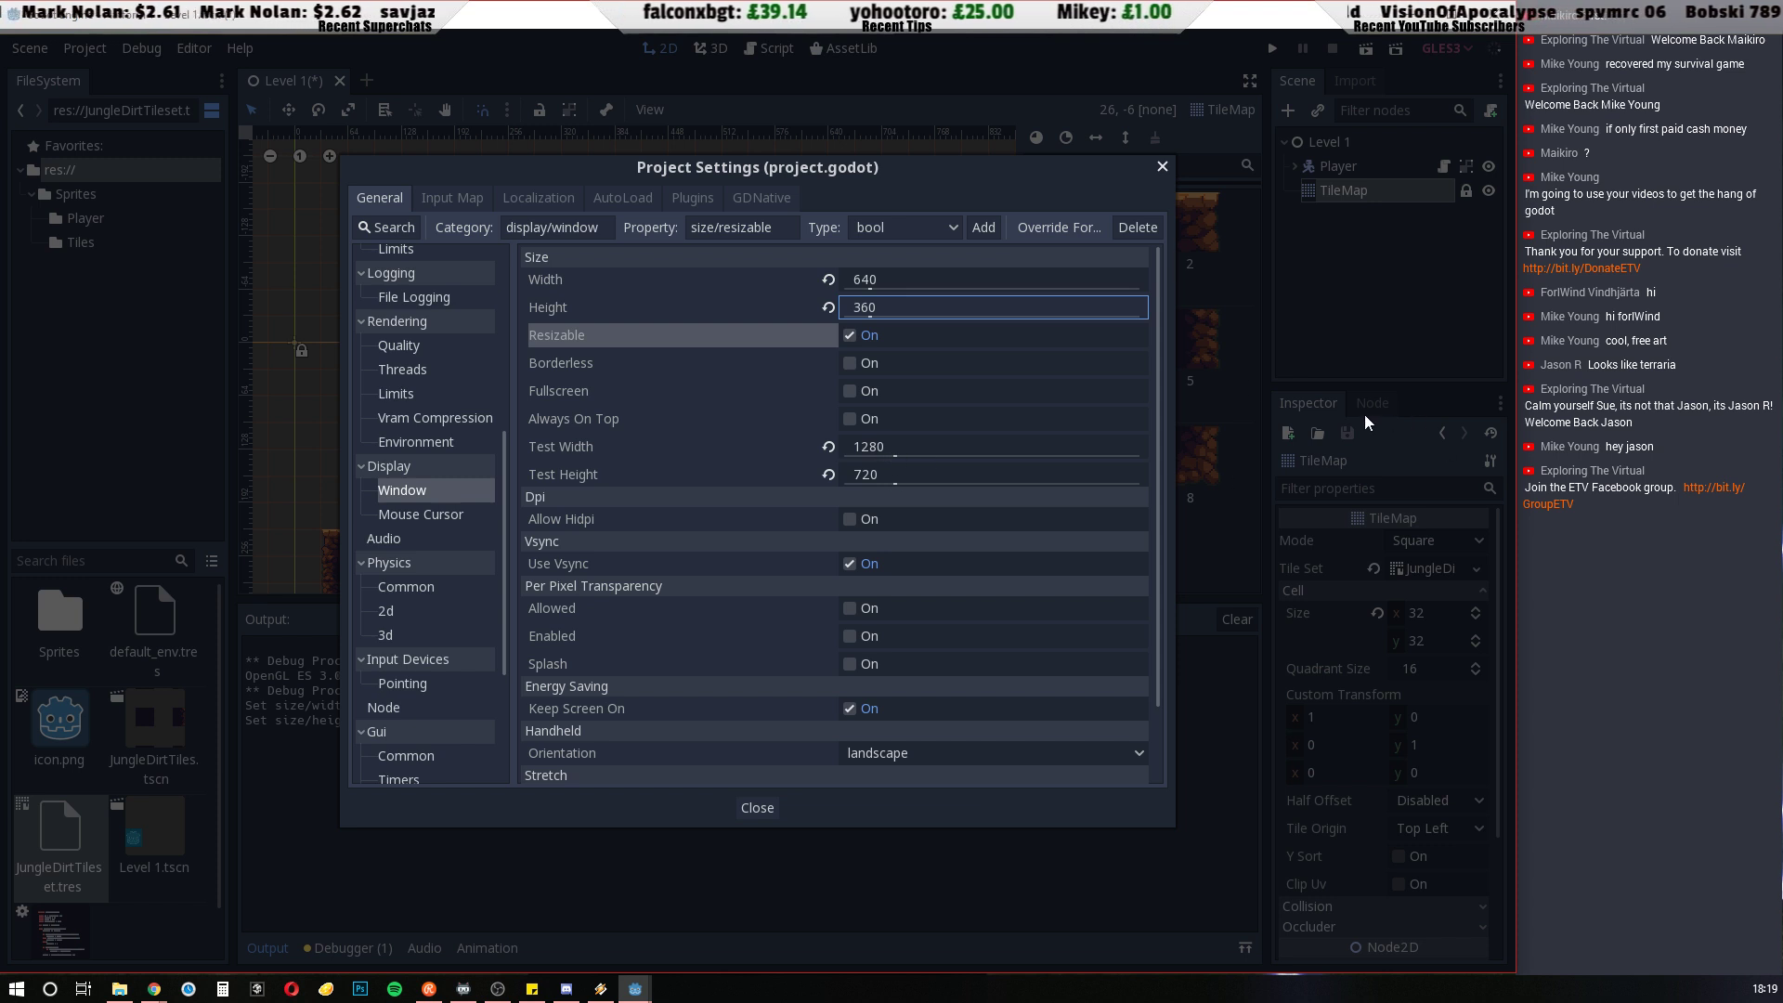
pyautogui.click(757, 808)
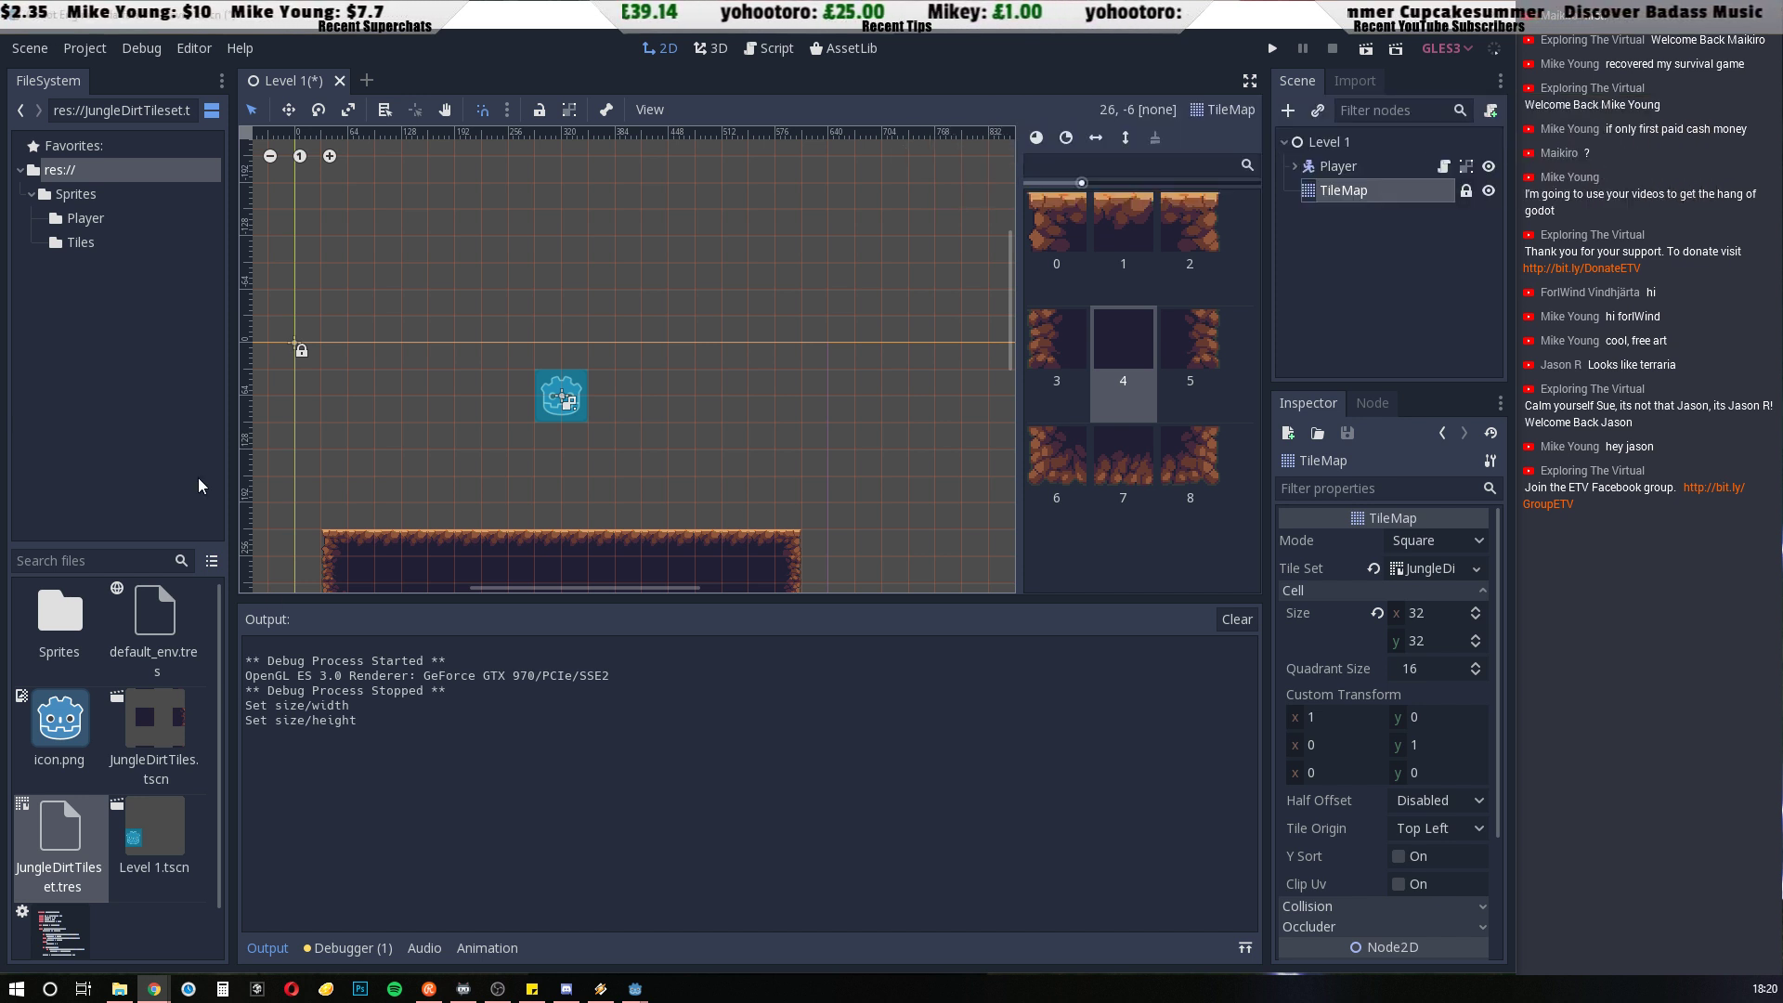
# Set the display window's Stretch Mode to 2d and Stretch Aspect to expand in the project settings
pyautogui.click(86, 49)
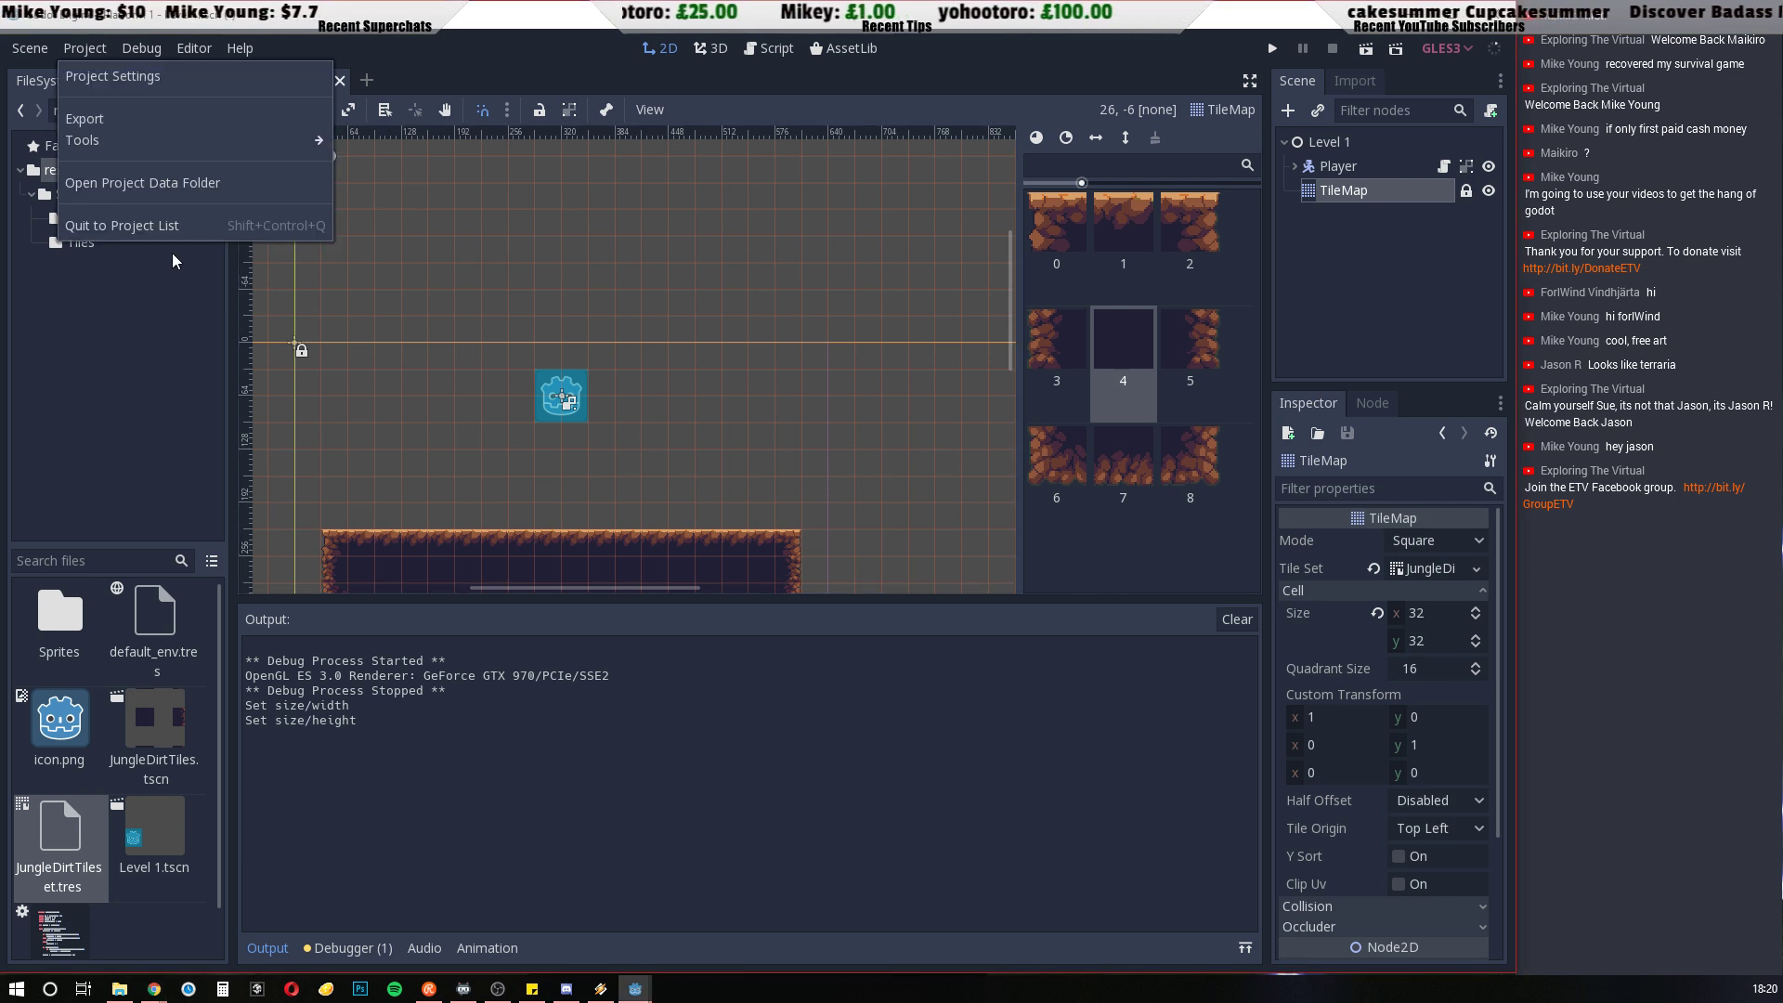
pyautogui.click(120, 75)
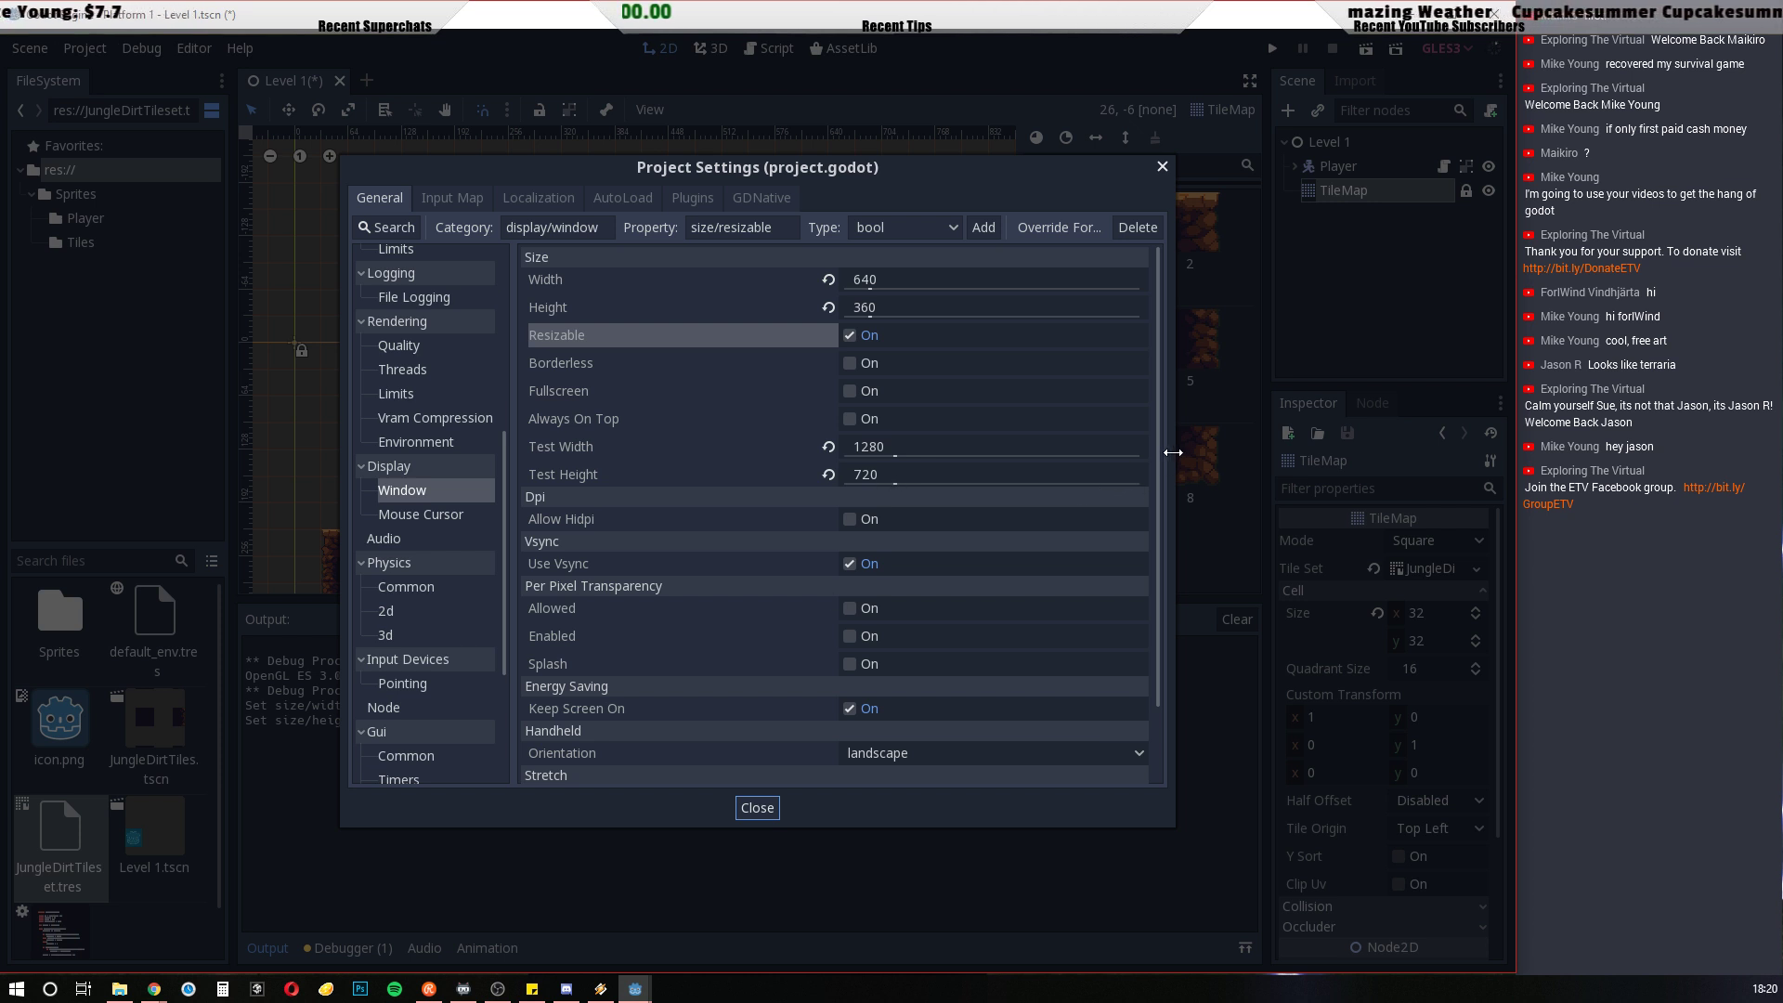
pyautogui.moveTo(1161, 449); pyautogui.dragTo(1159, 588)
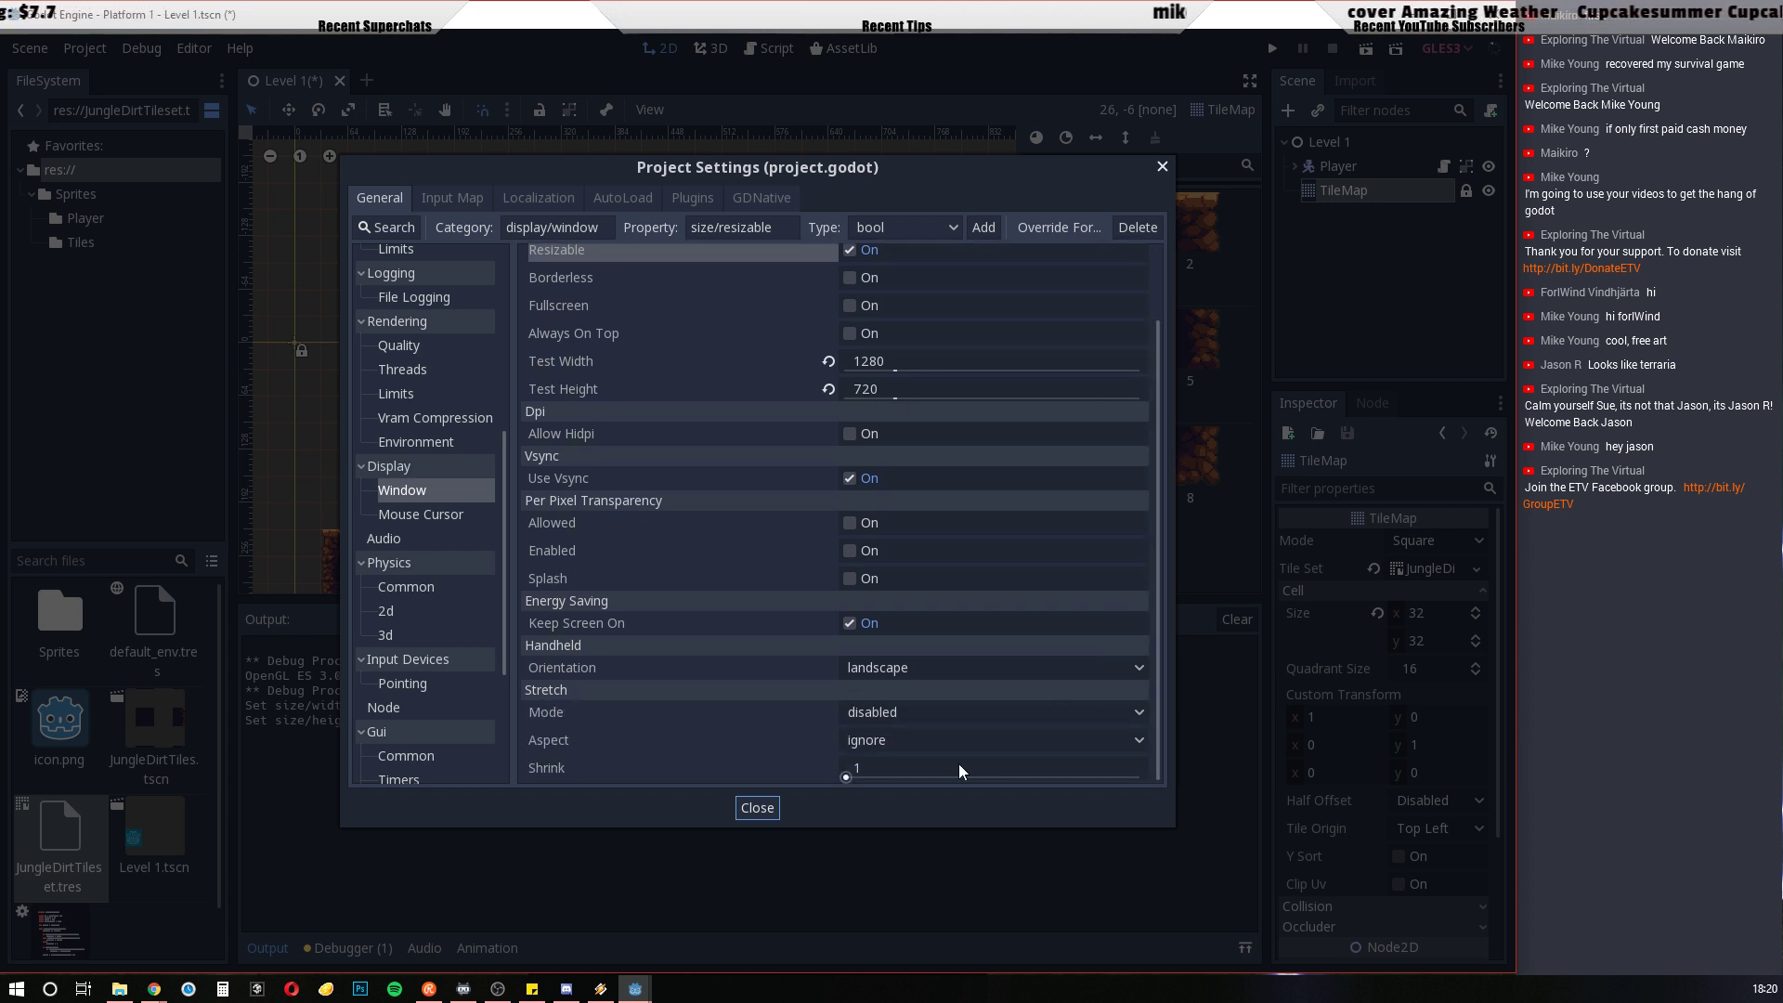
pyautogui.click(908, 716)
pyautogui.click(891, 760)
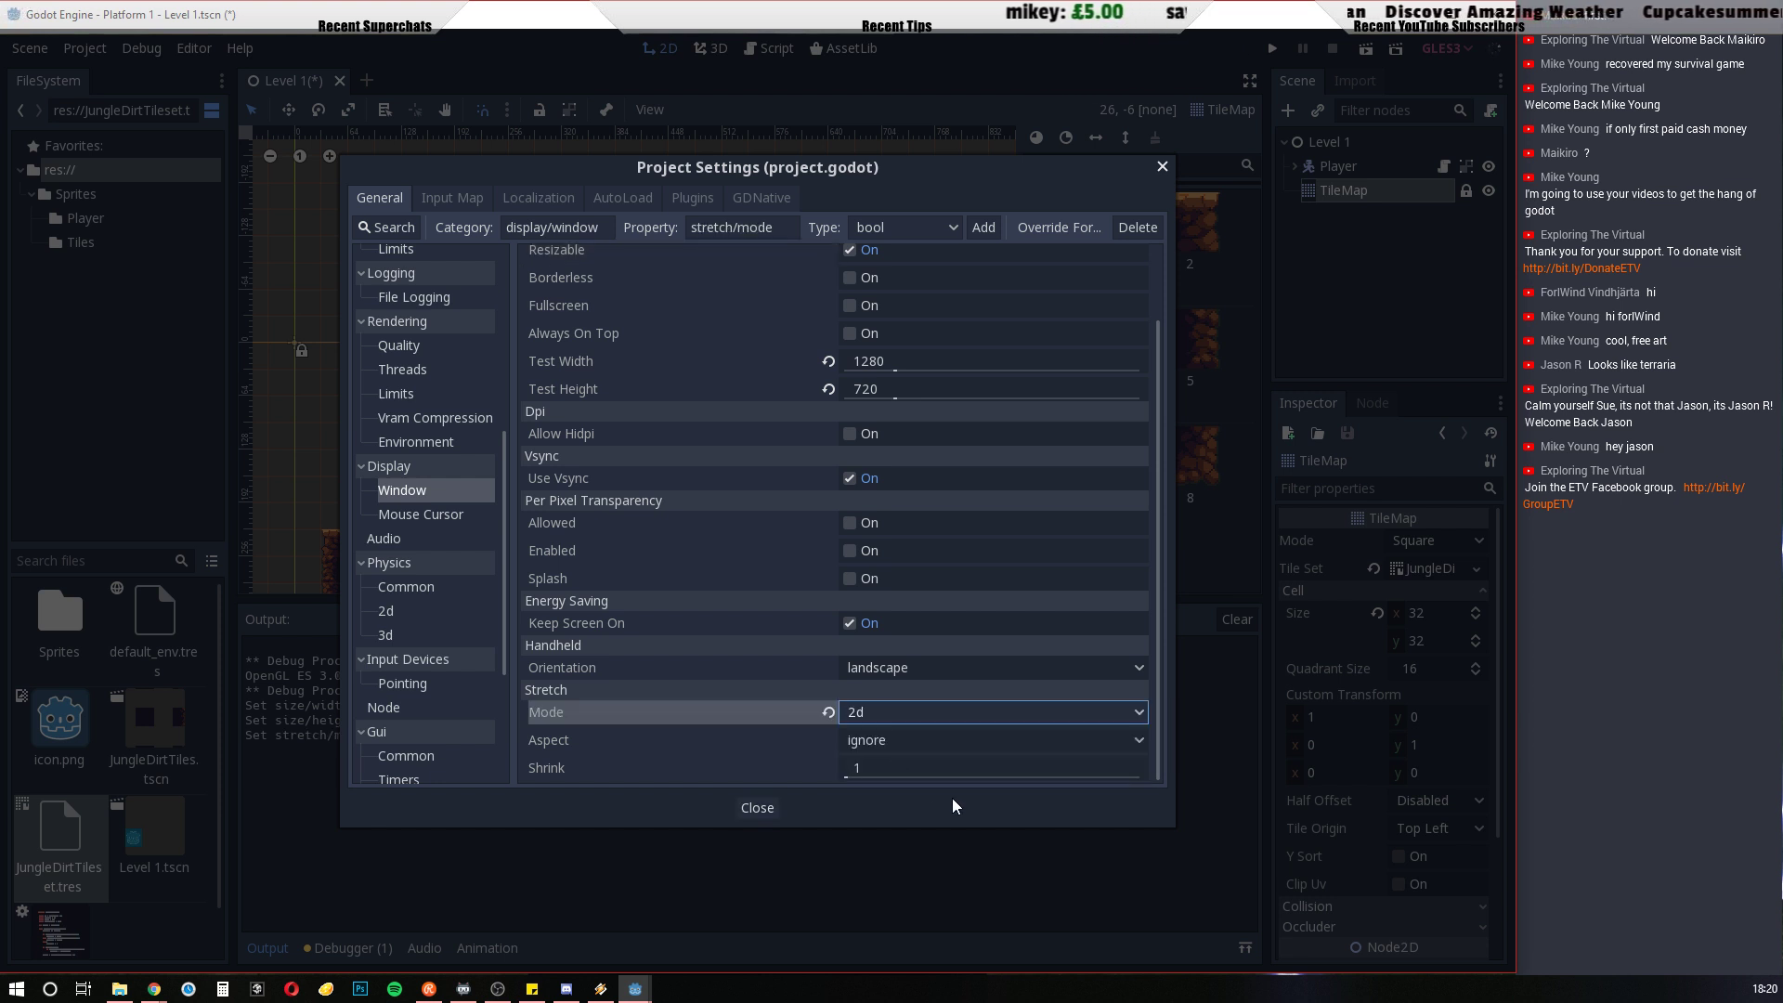
pyautogui.click(908, 743)
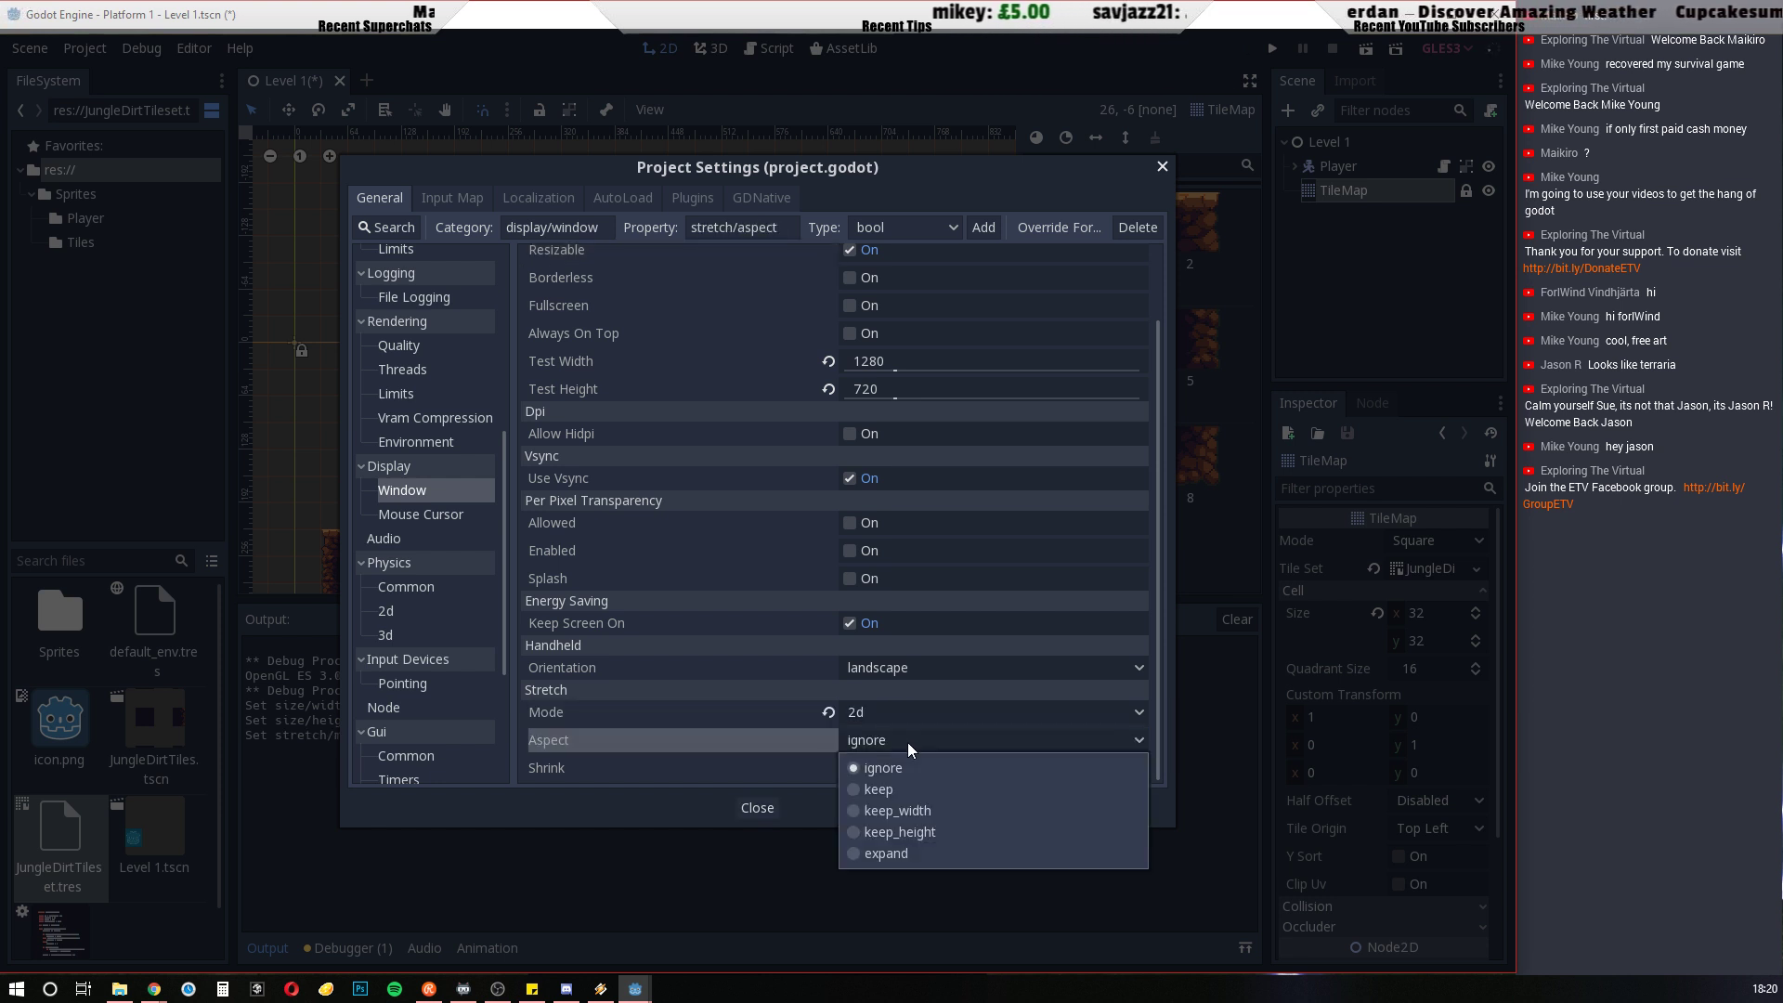
pyautogui.click(891, 856)
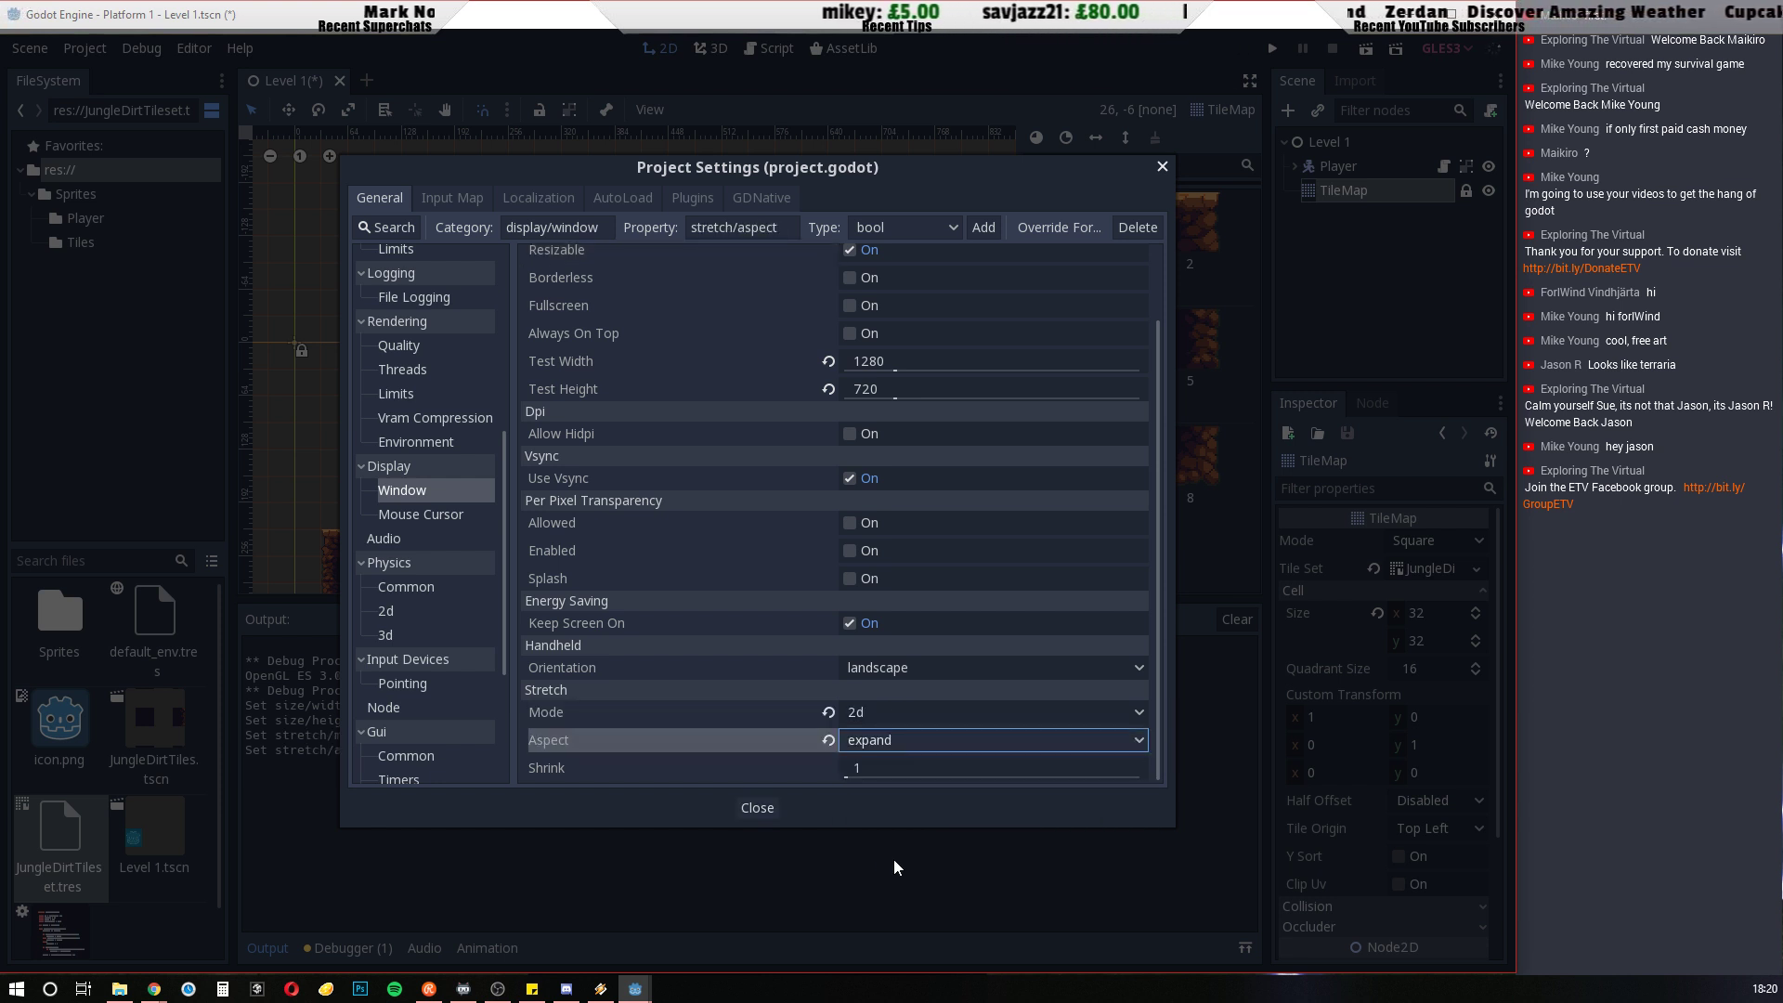
pyautogui.click(757, 808)
# Run the project with the new stretch settings, reposition the game window to inspect the scaled platform, and close the game
pyautogui.press('F5')
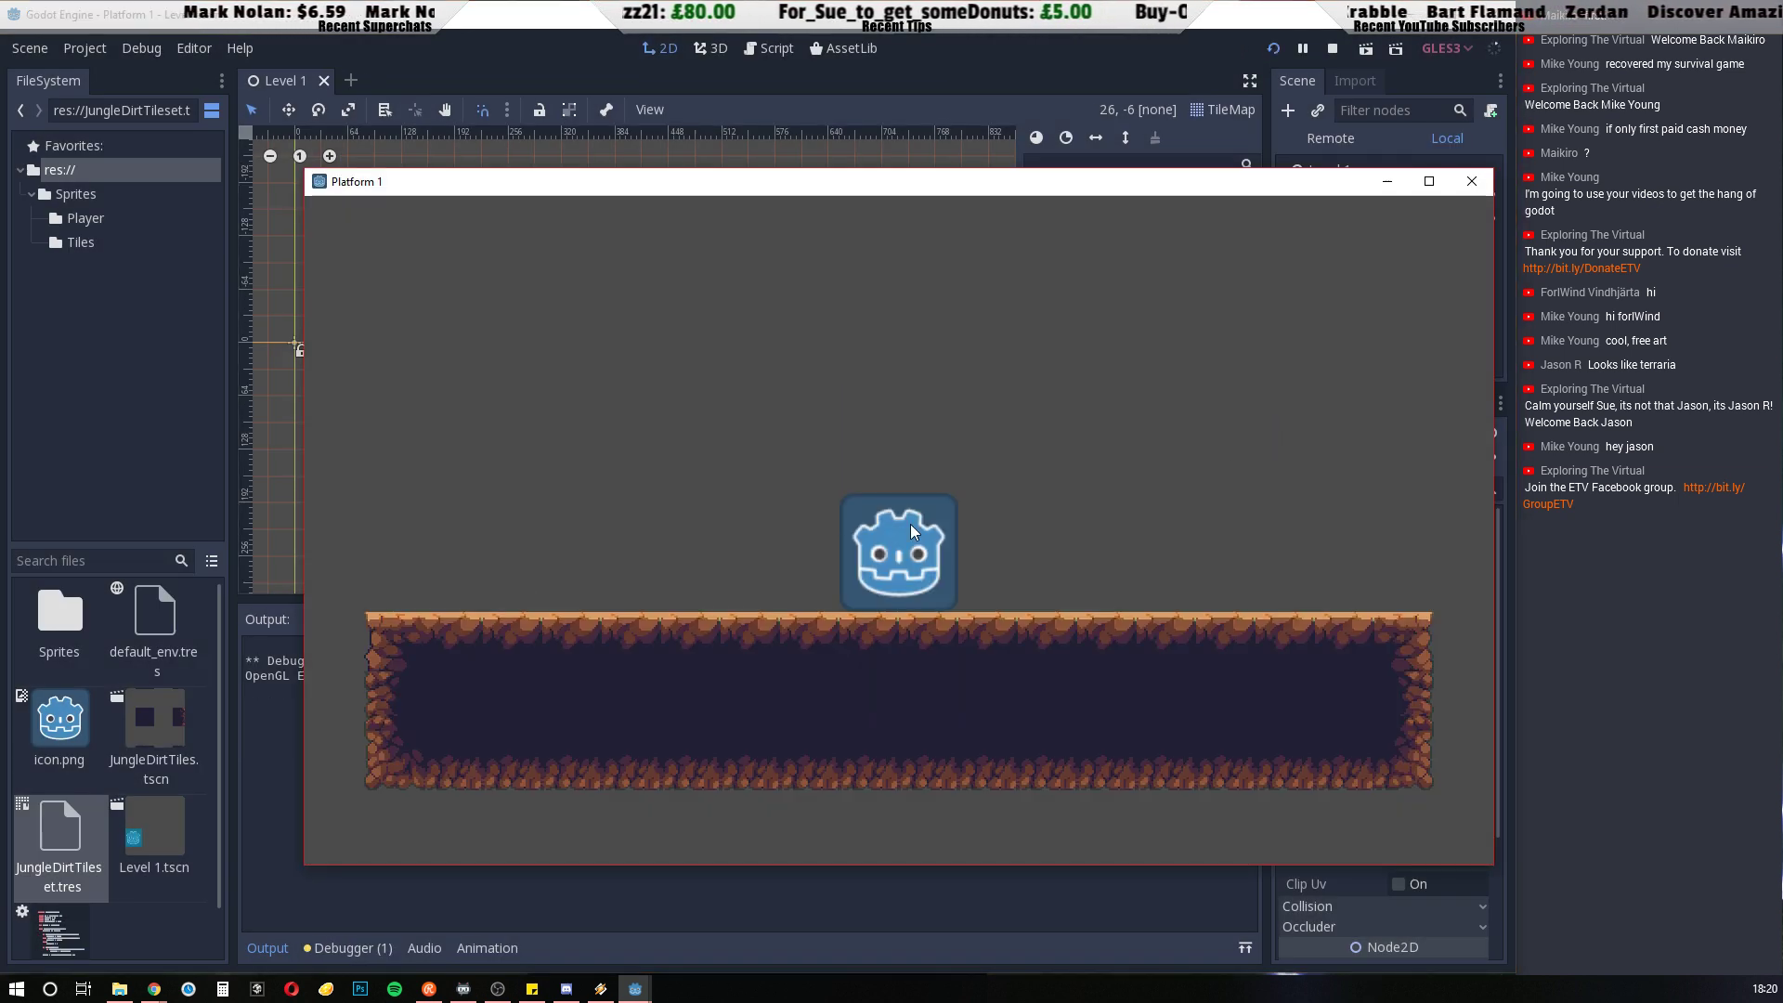
pyautogui.moveTo(927, 190); pyautogui.dragTo(862, 102)
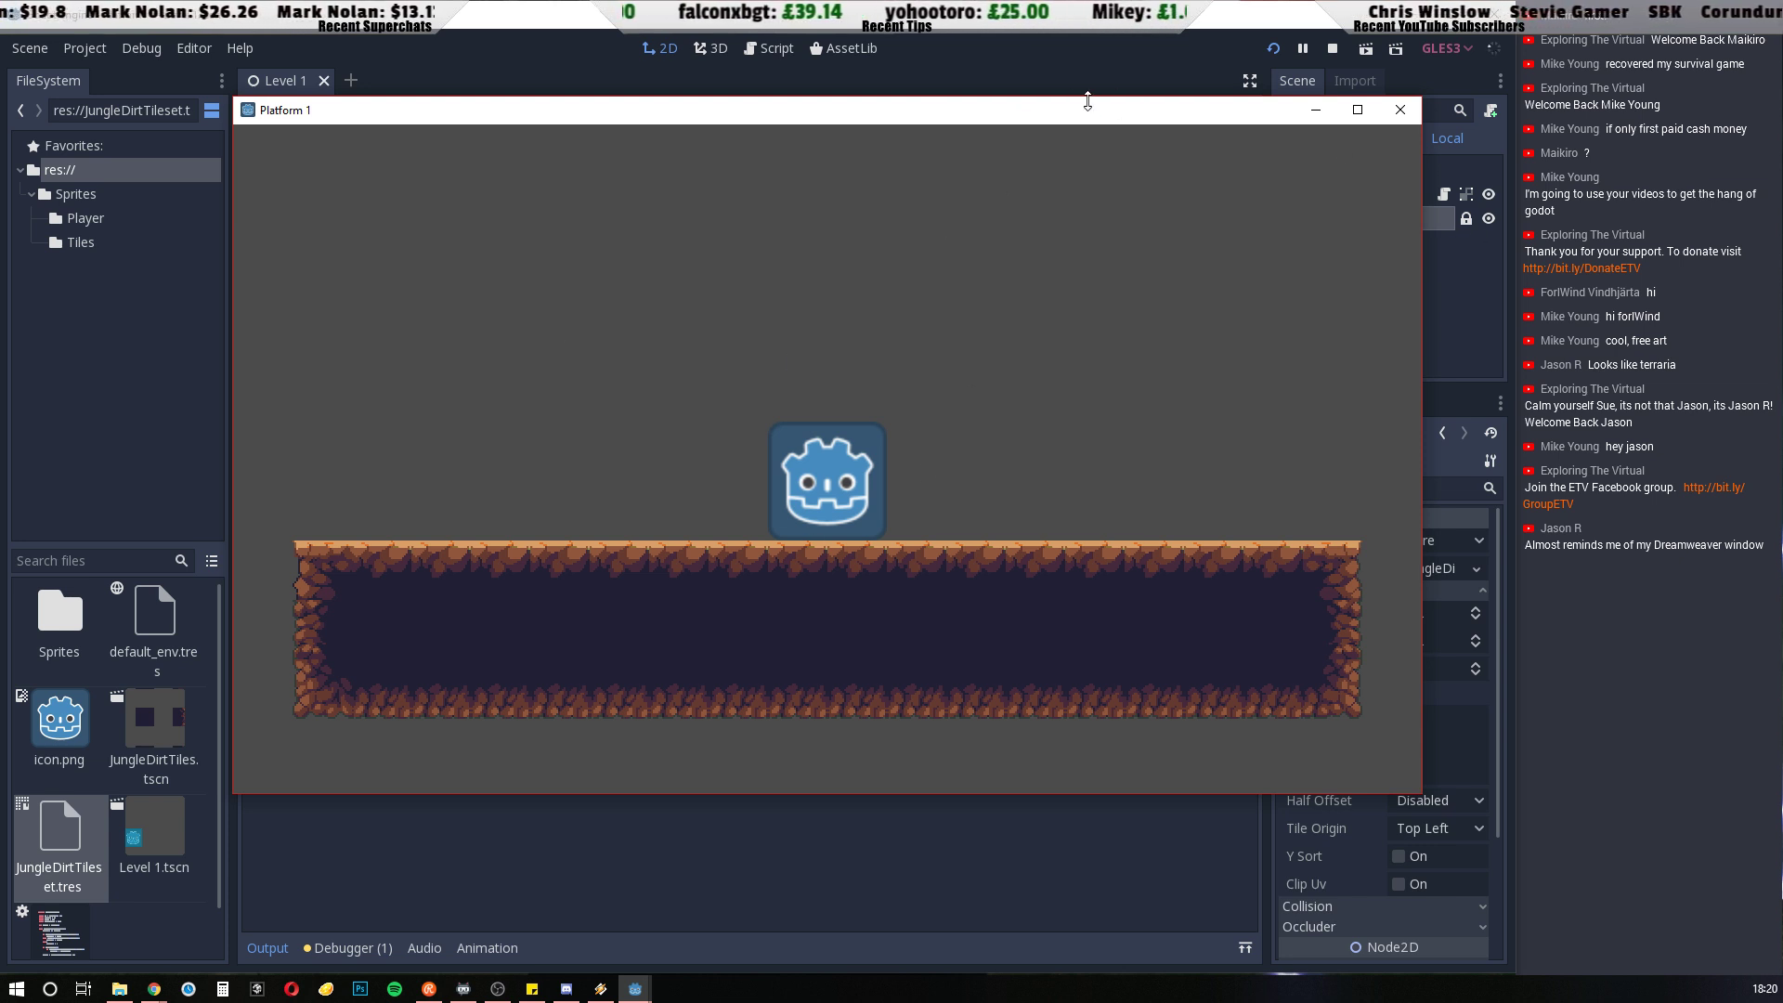
pyautogui.moveTo(1068, 119); pyautogui.dragTo(921, 299)
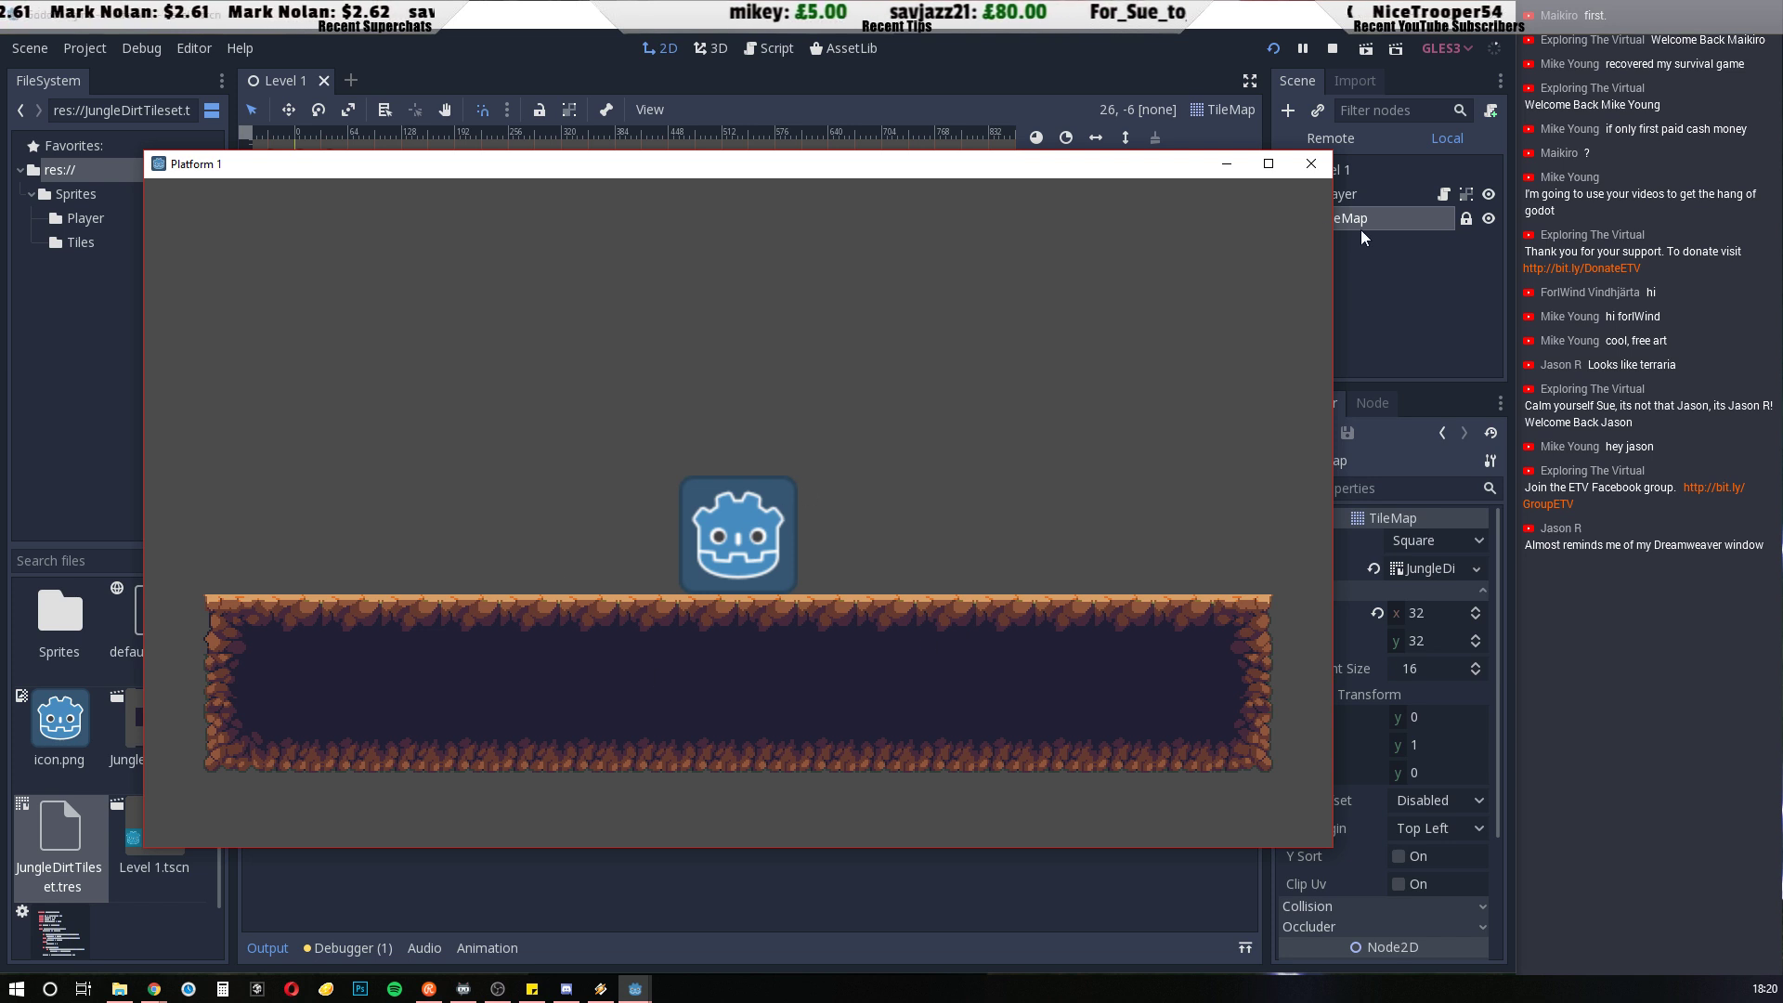
pyautogui.click(1308, 164)
pyautogui.click(87, 52)
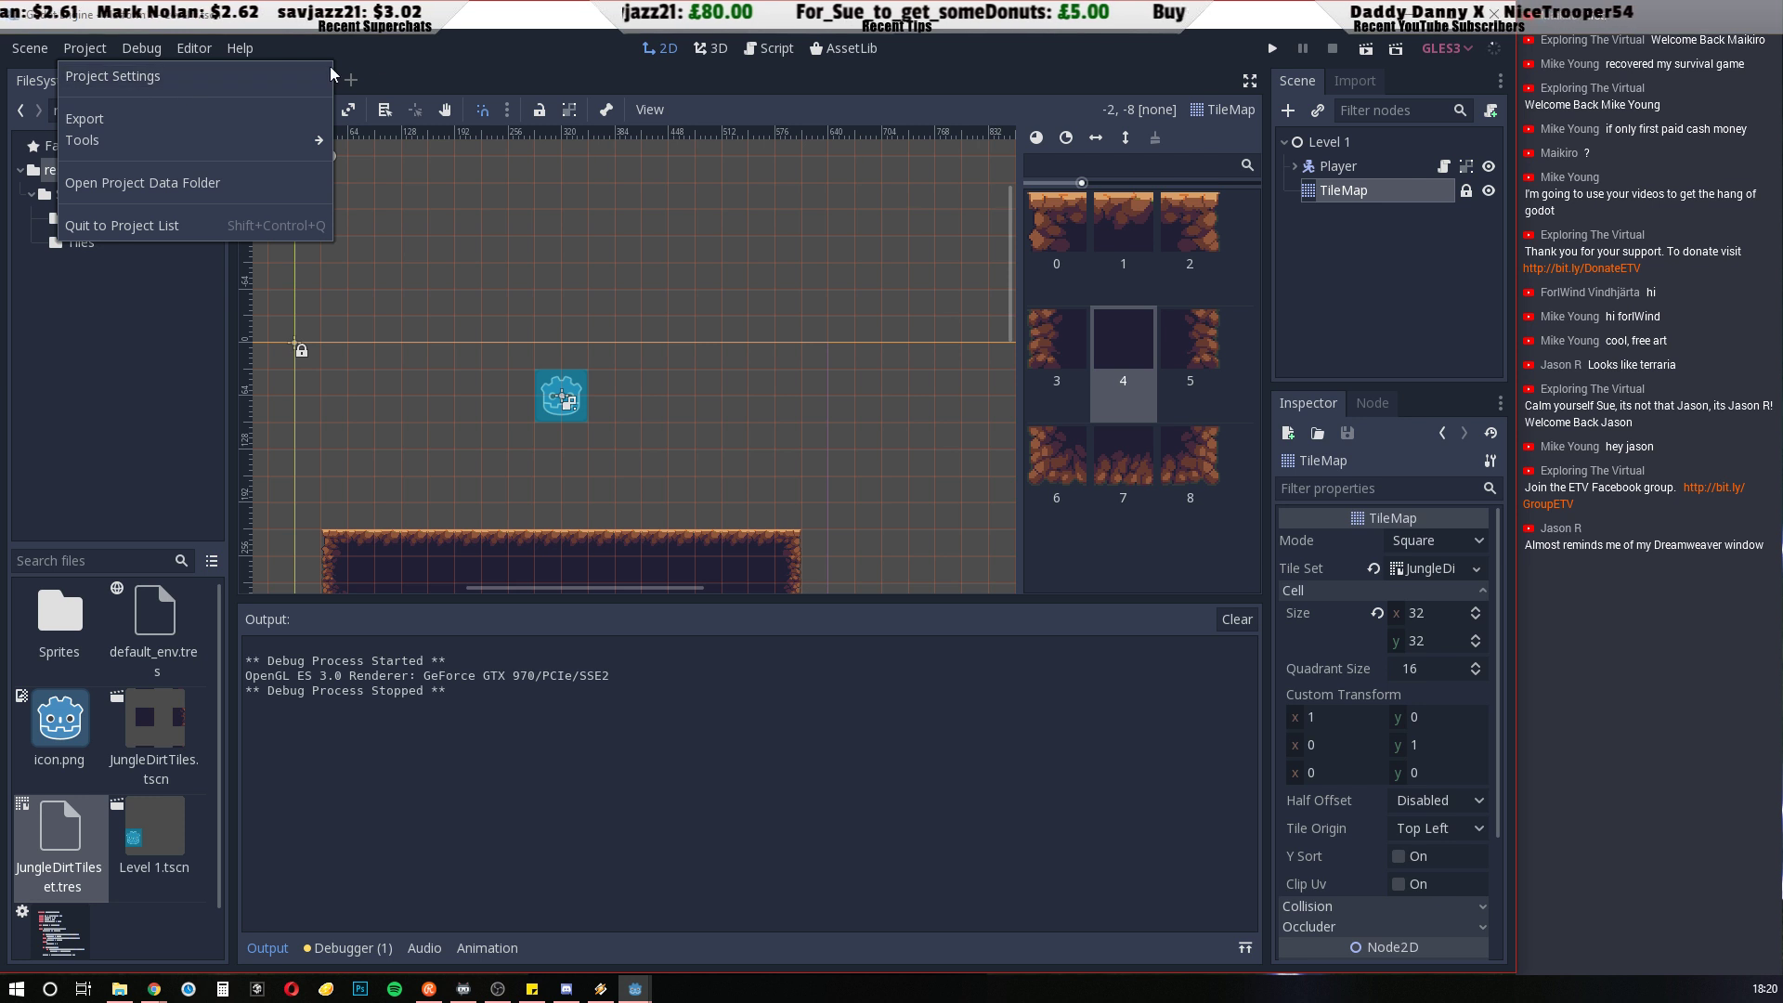
pyautogui.click(107, 450)
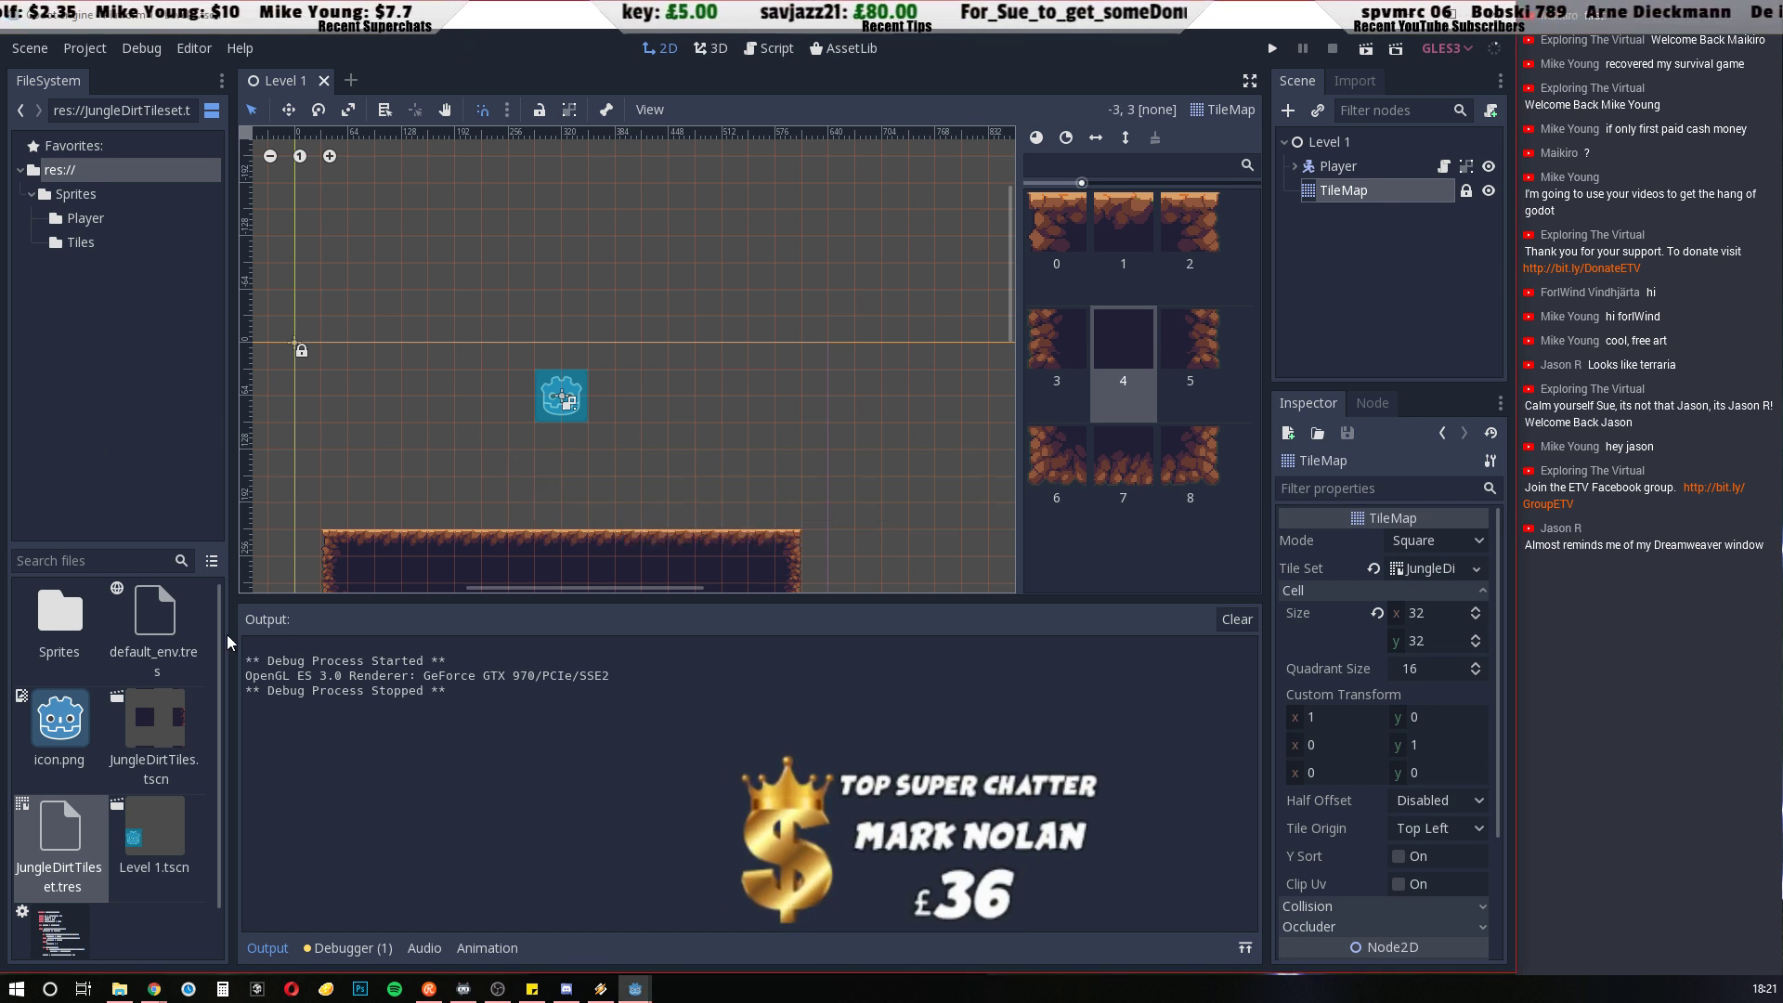
# Clear the output log and collapse it to enlarge the level's 2D view, with the Player node selected
pyautogui.click(1234, 619)
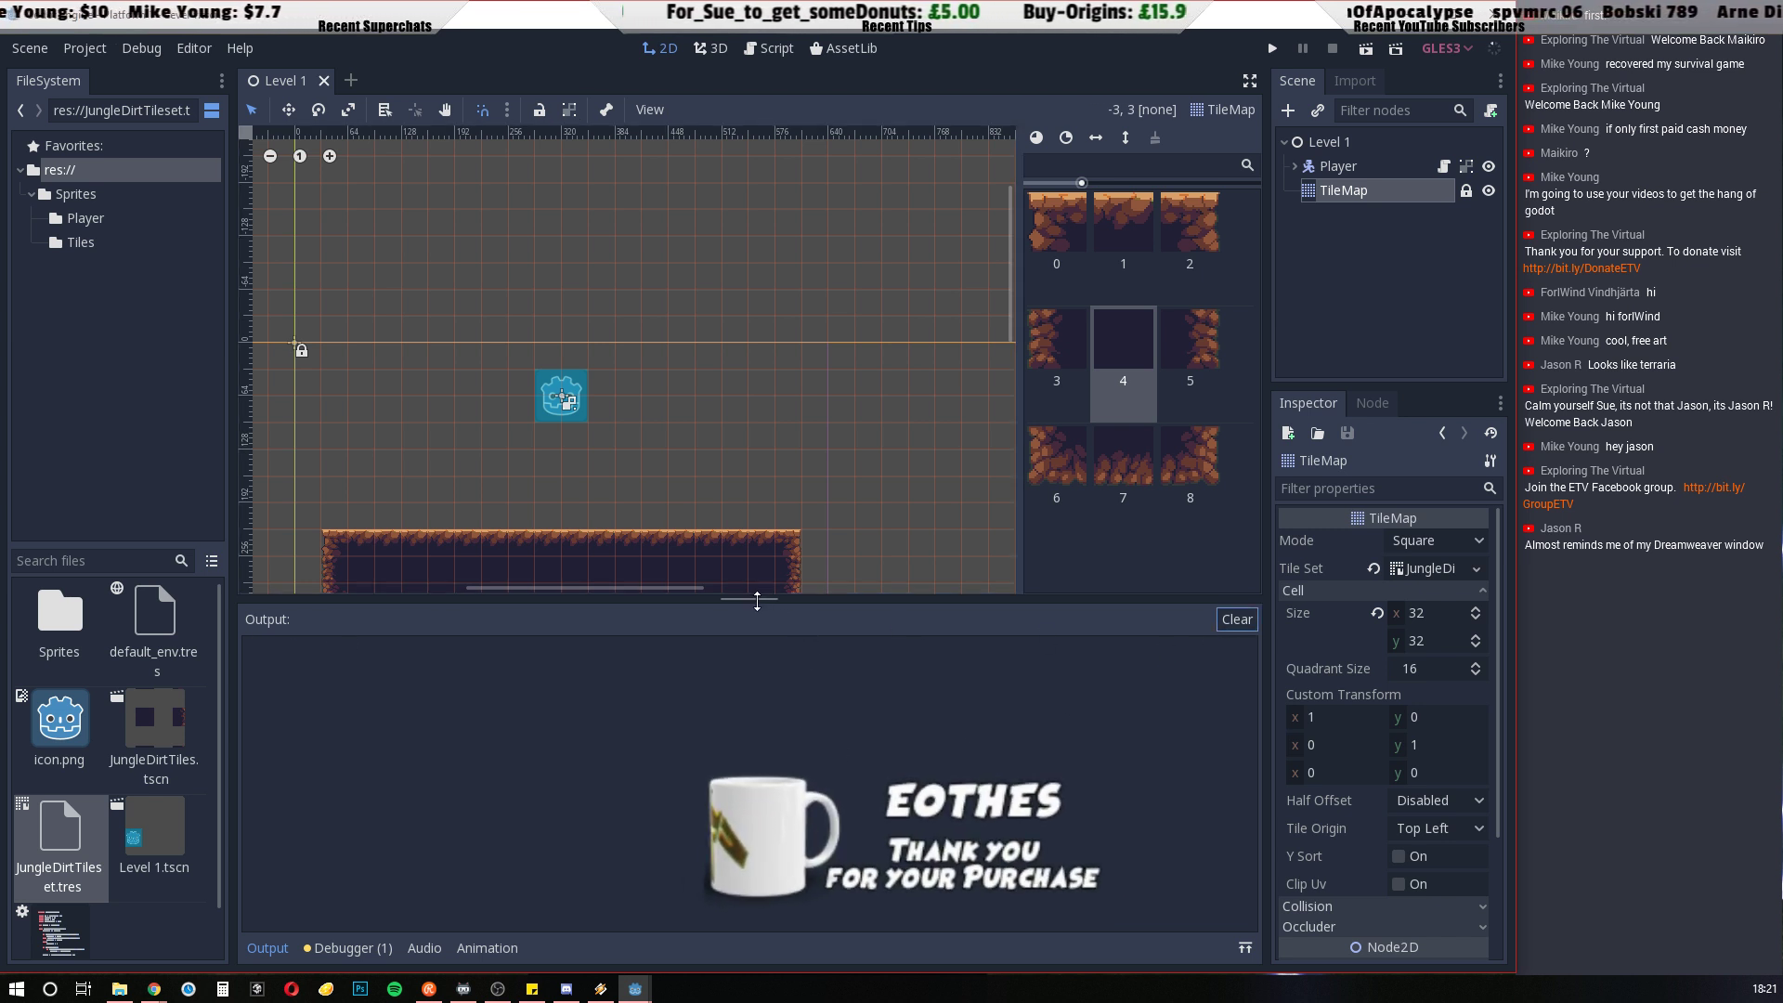
pyautogui.moveTo(757, 601); pyautogui.dragTo(757, 731)
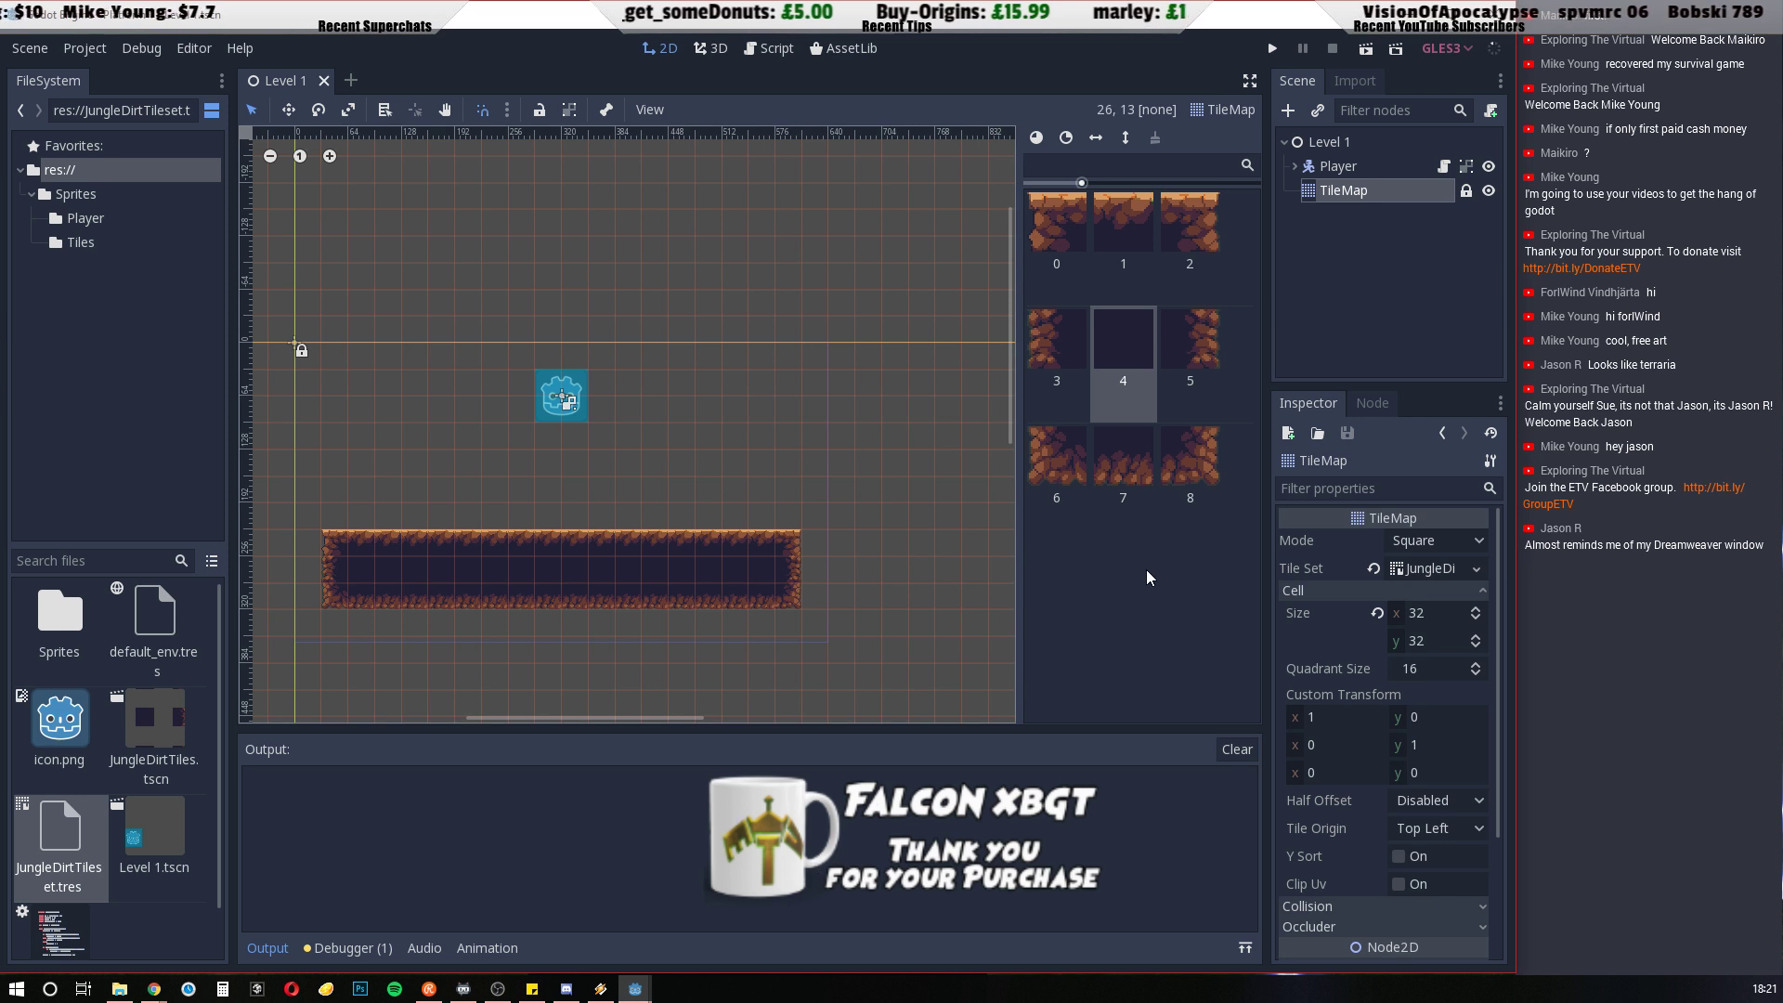
pyautogui.click(1338, 166)
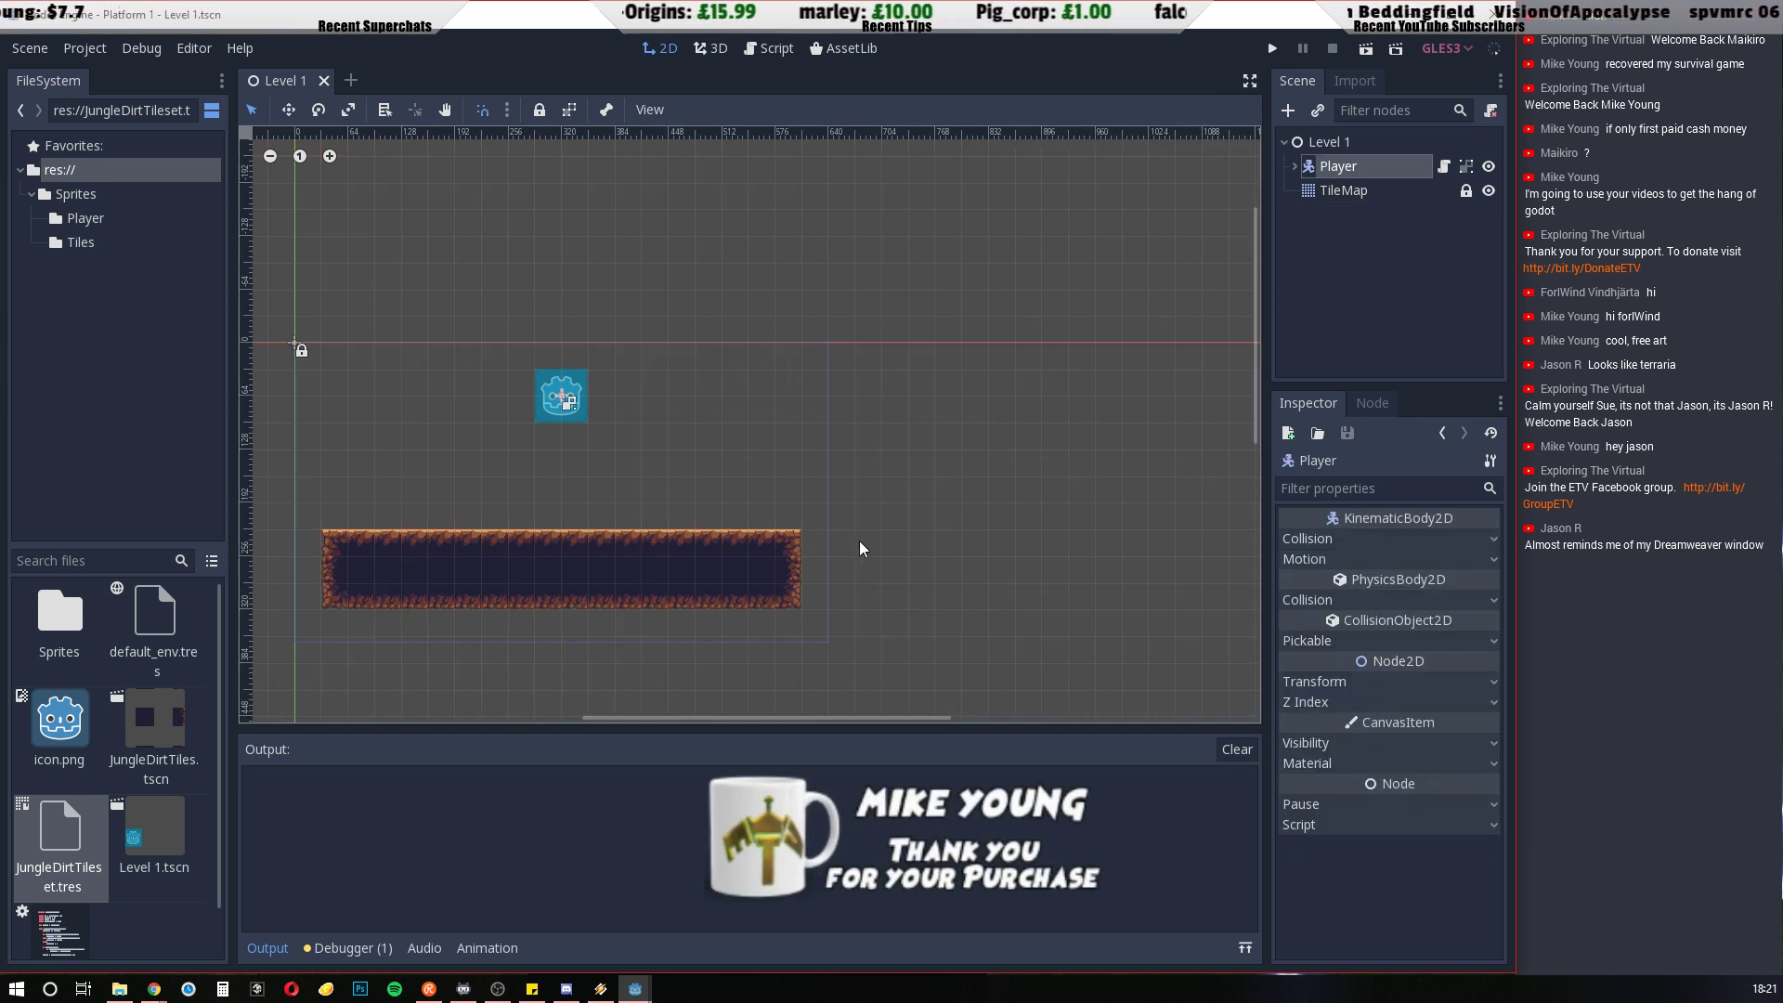
pyautogui.scroll(2, 557, 399)
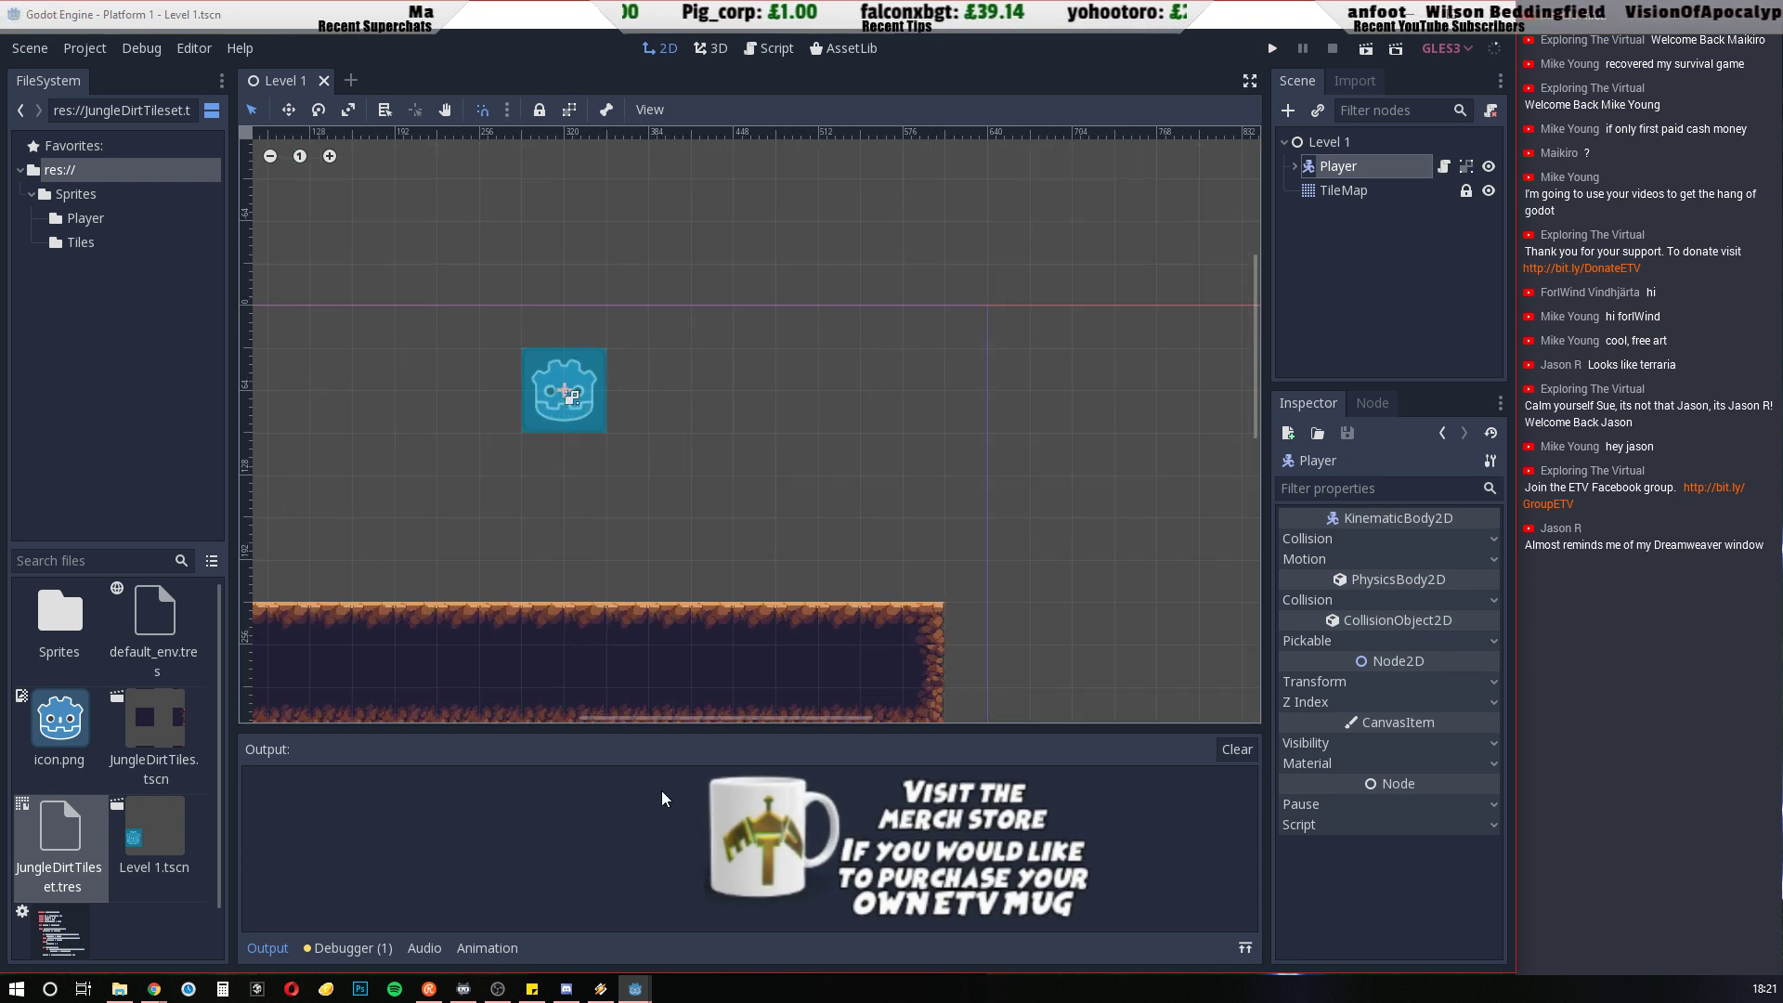
pyautogui.click(269, 947)
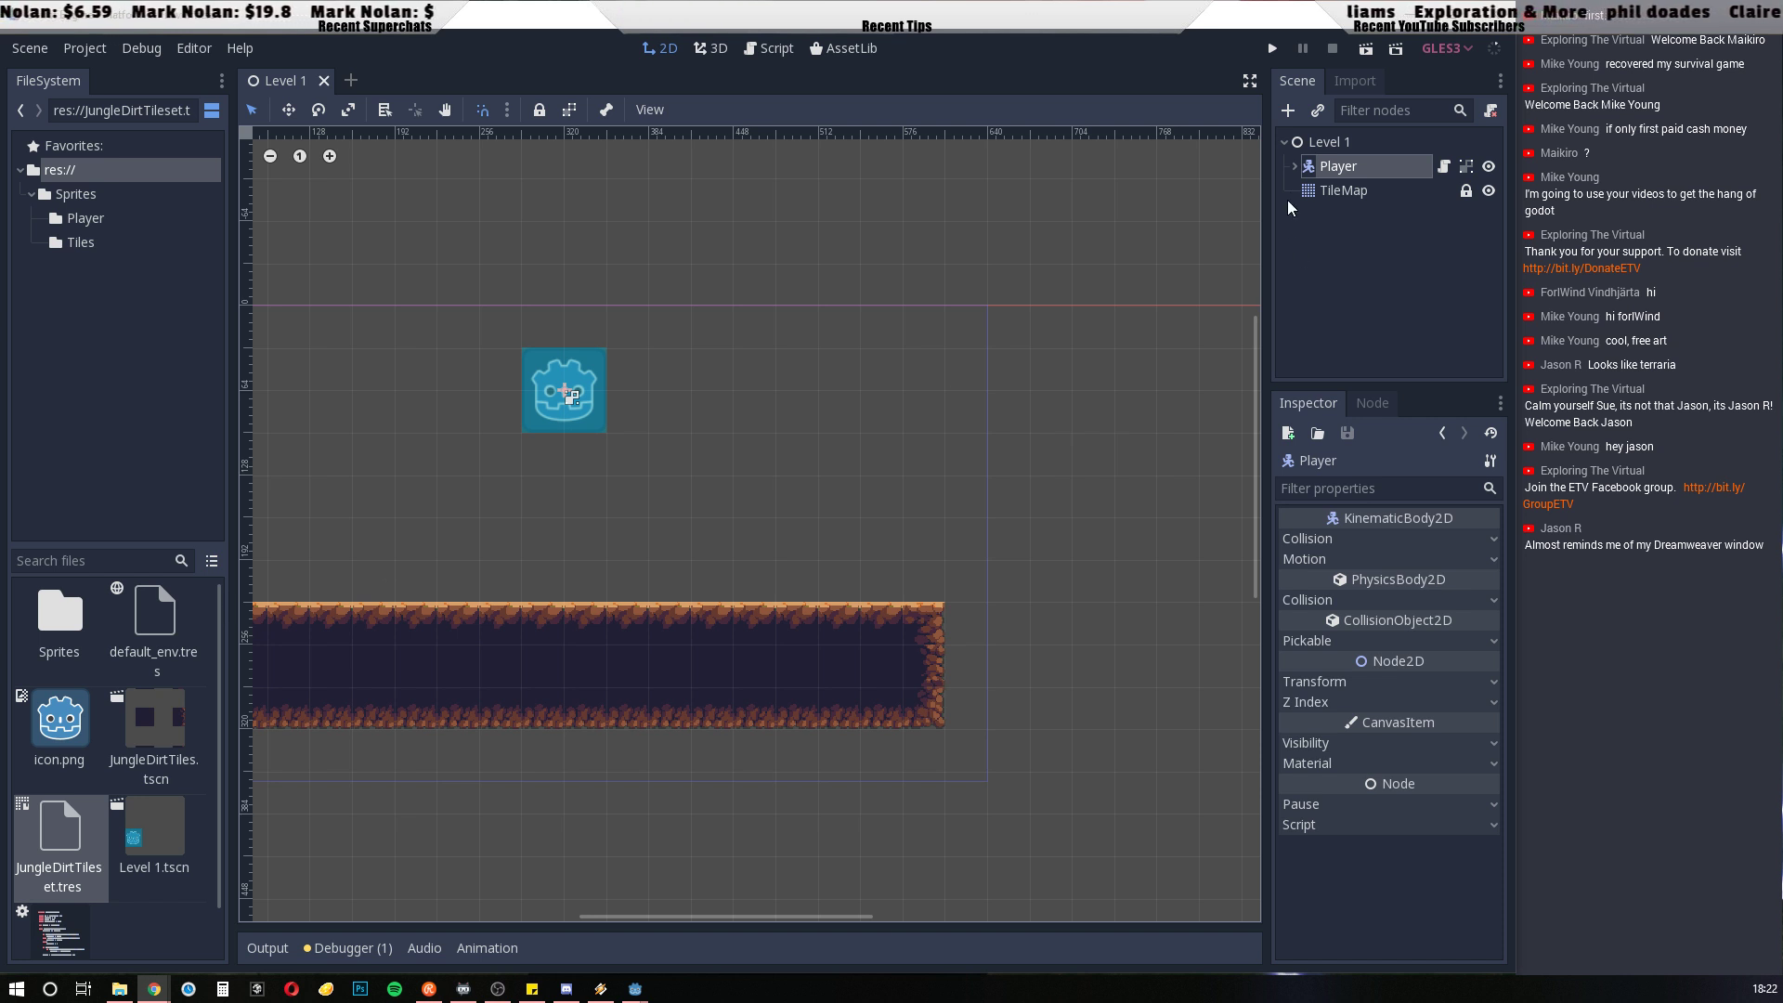
# Change the type of the Player's Sprite child node to AnimatedSprite
pyautogui.click(1295, 167)
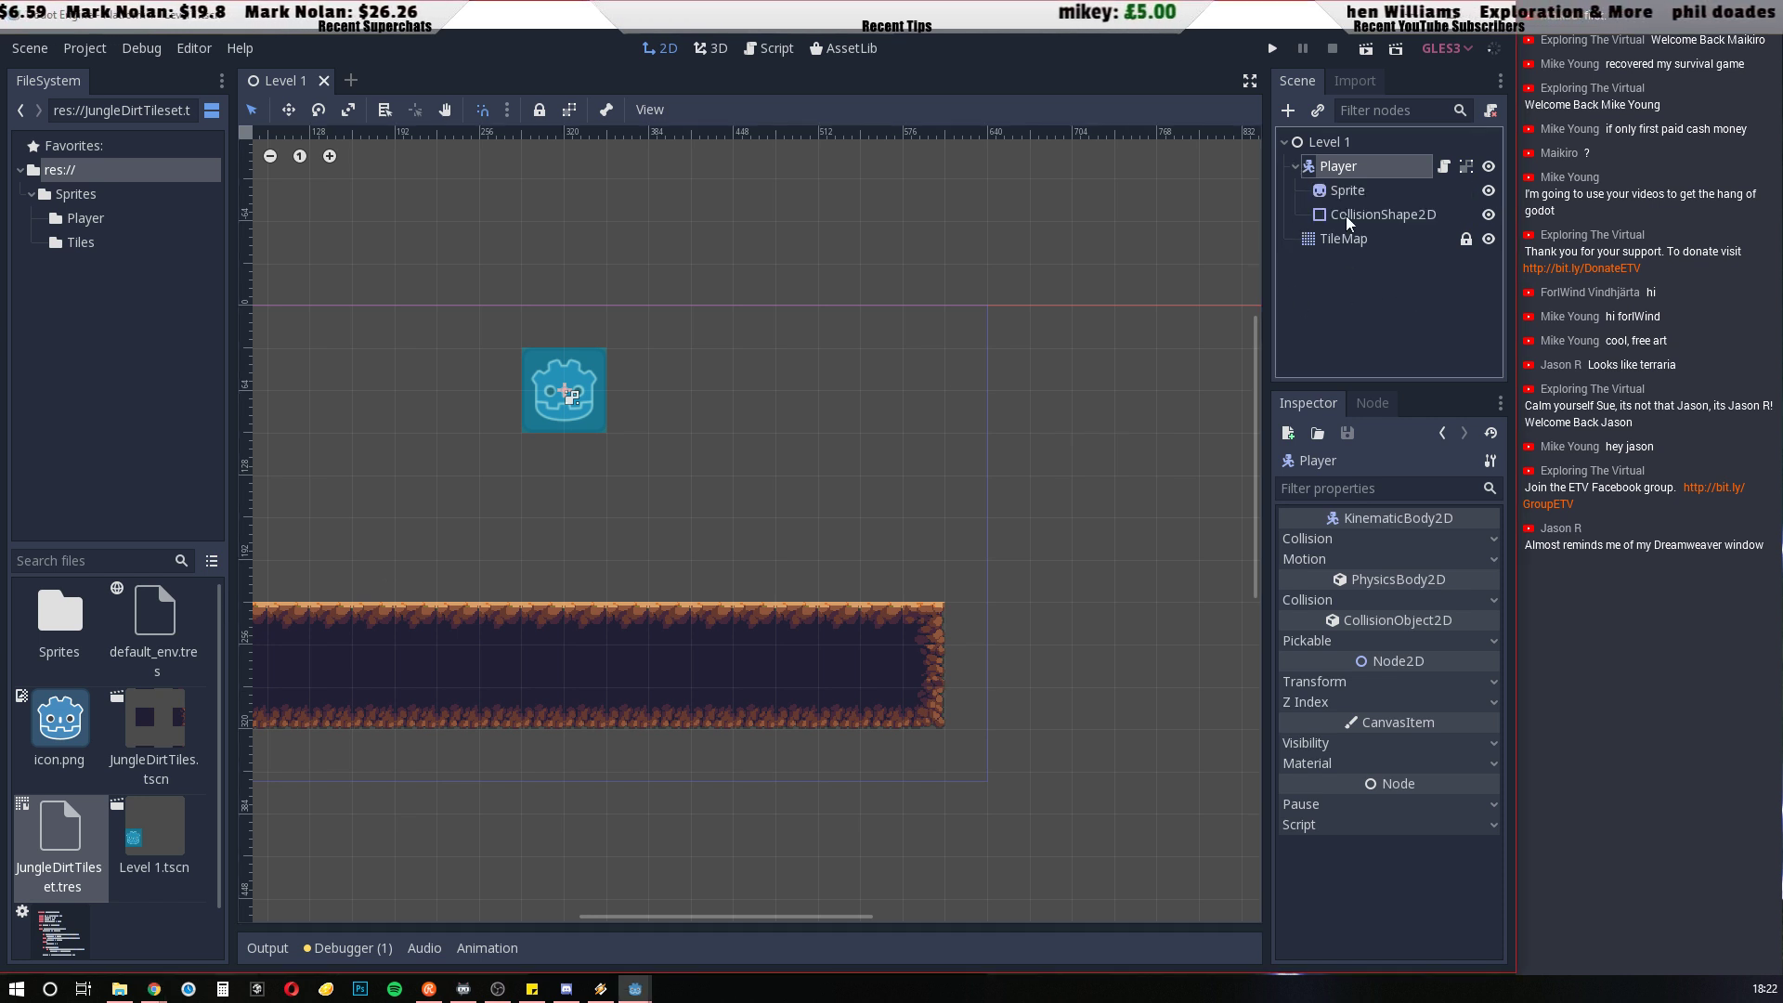
pyautogui.click(1348, 190)
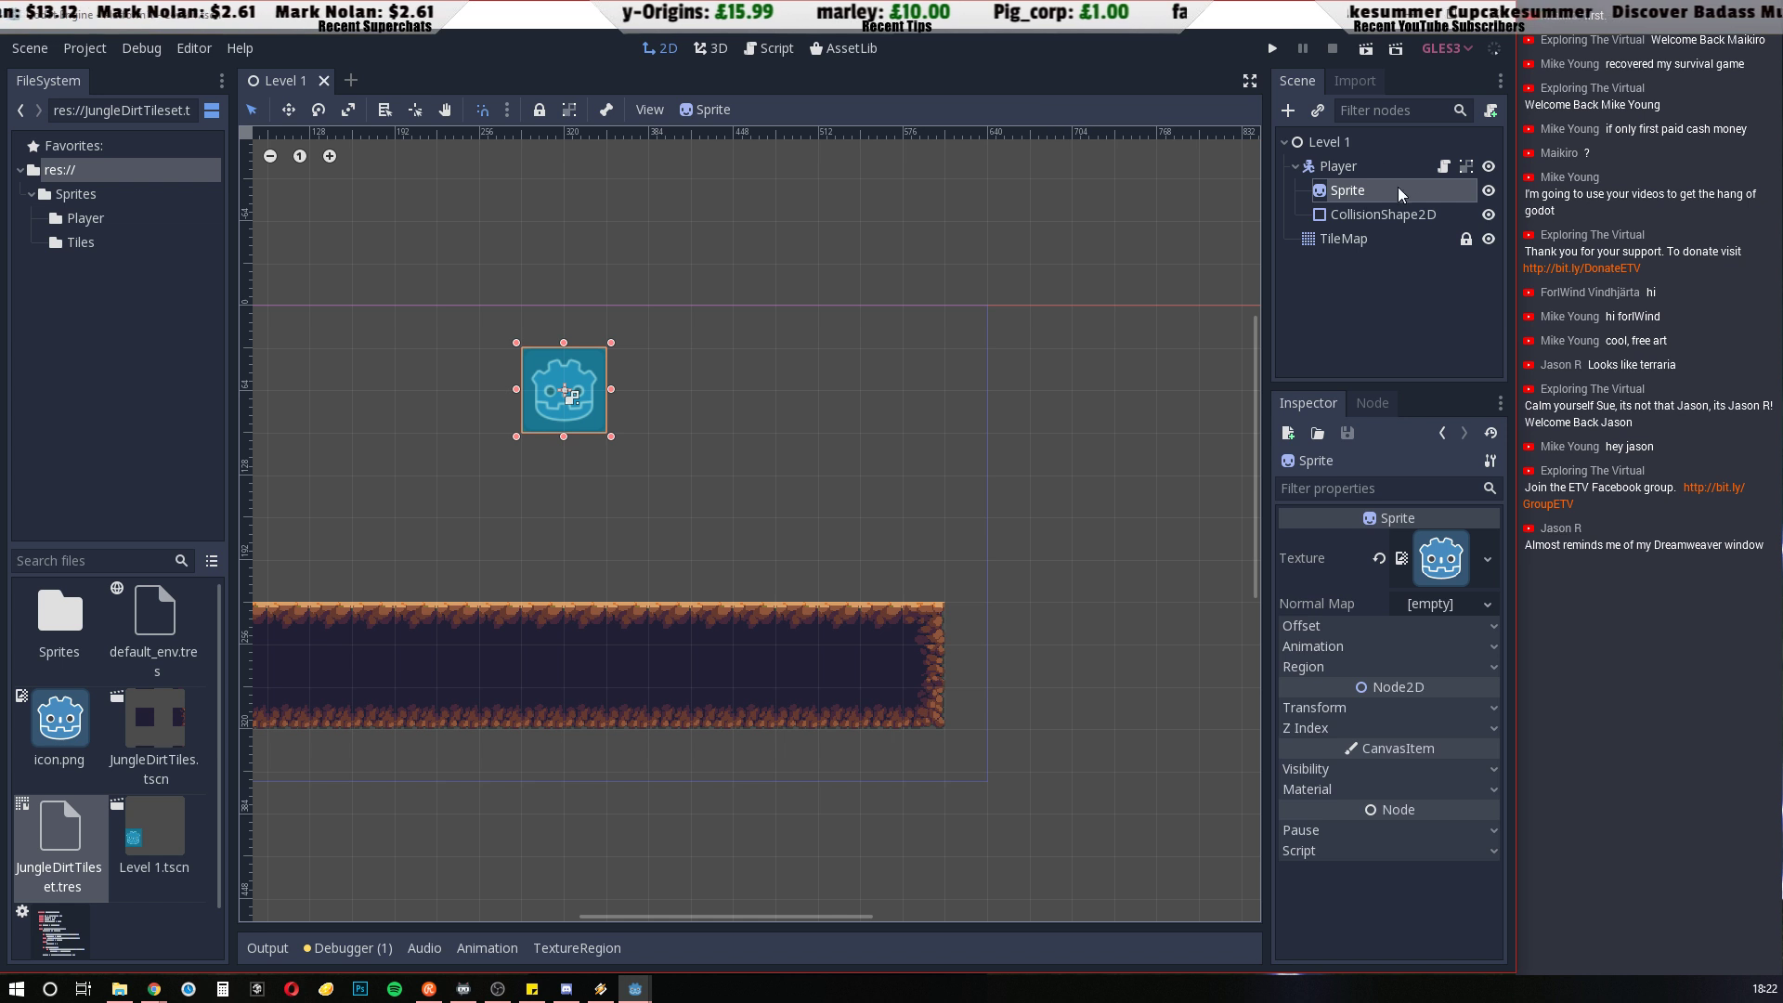
pyautogui.click(1330, 196)
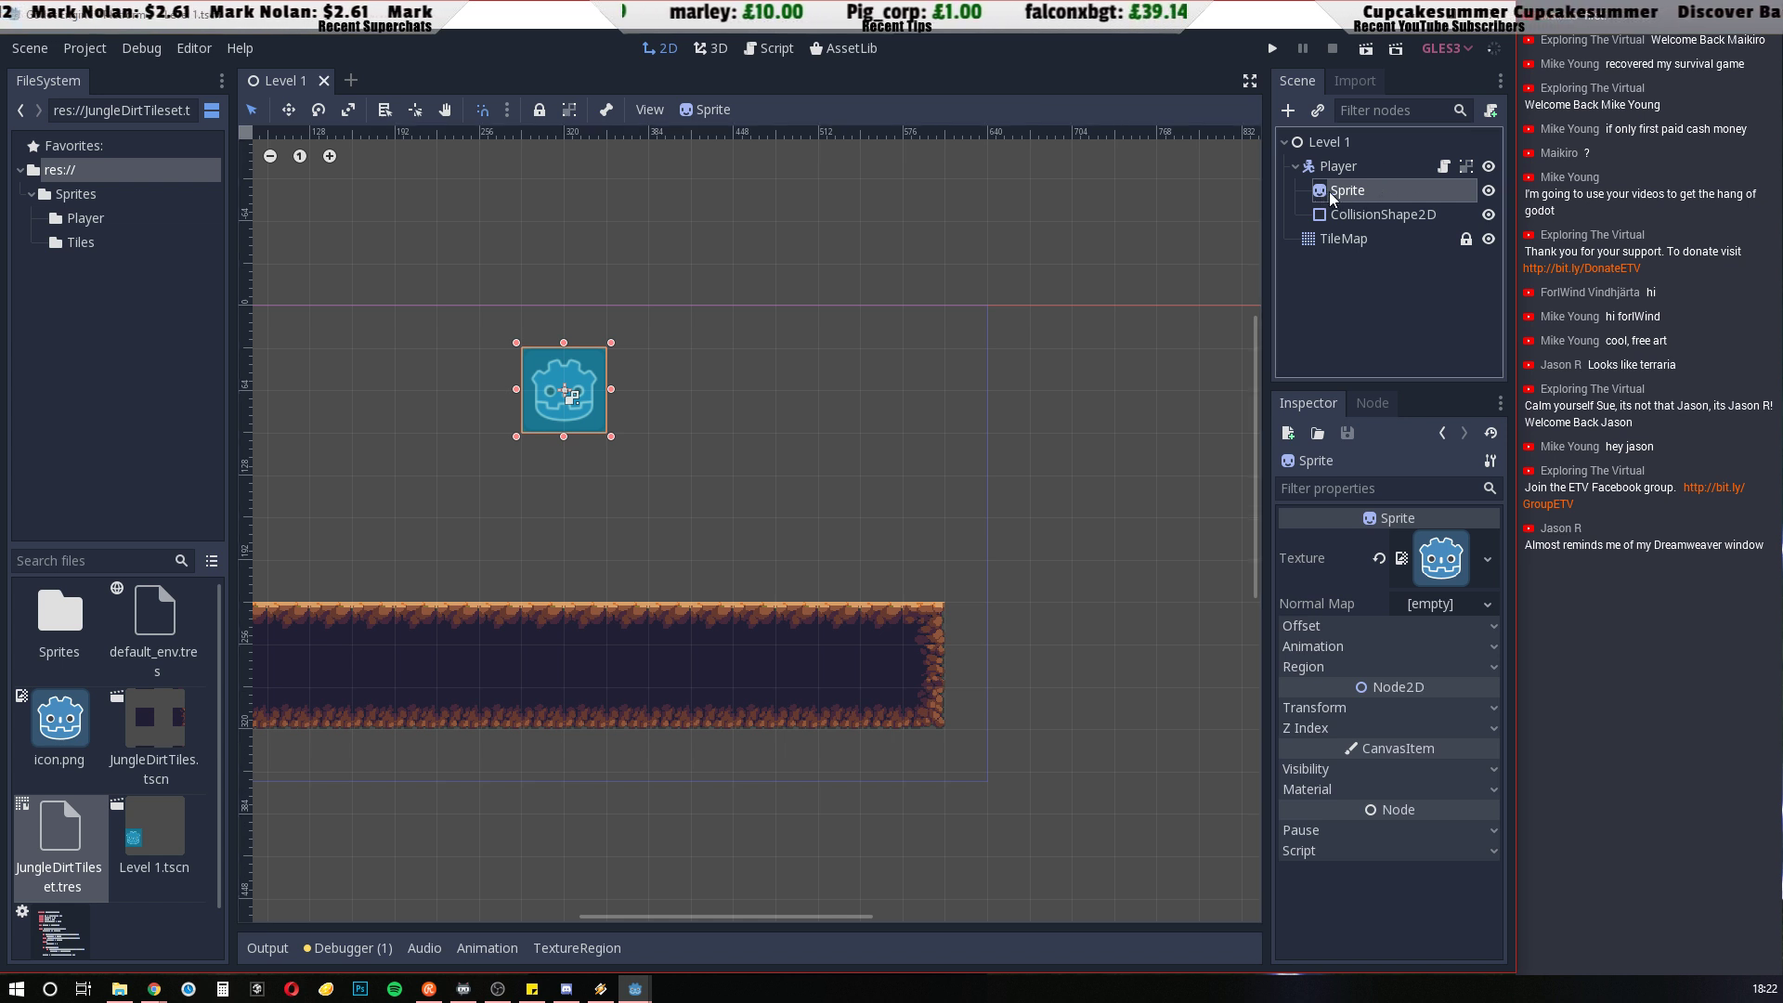
pyautogui.rightClick(1331, 195)
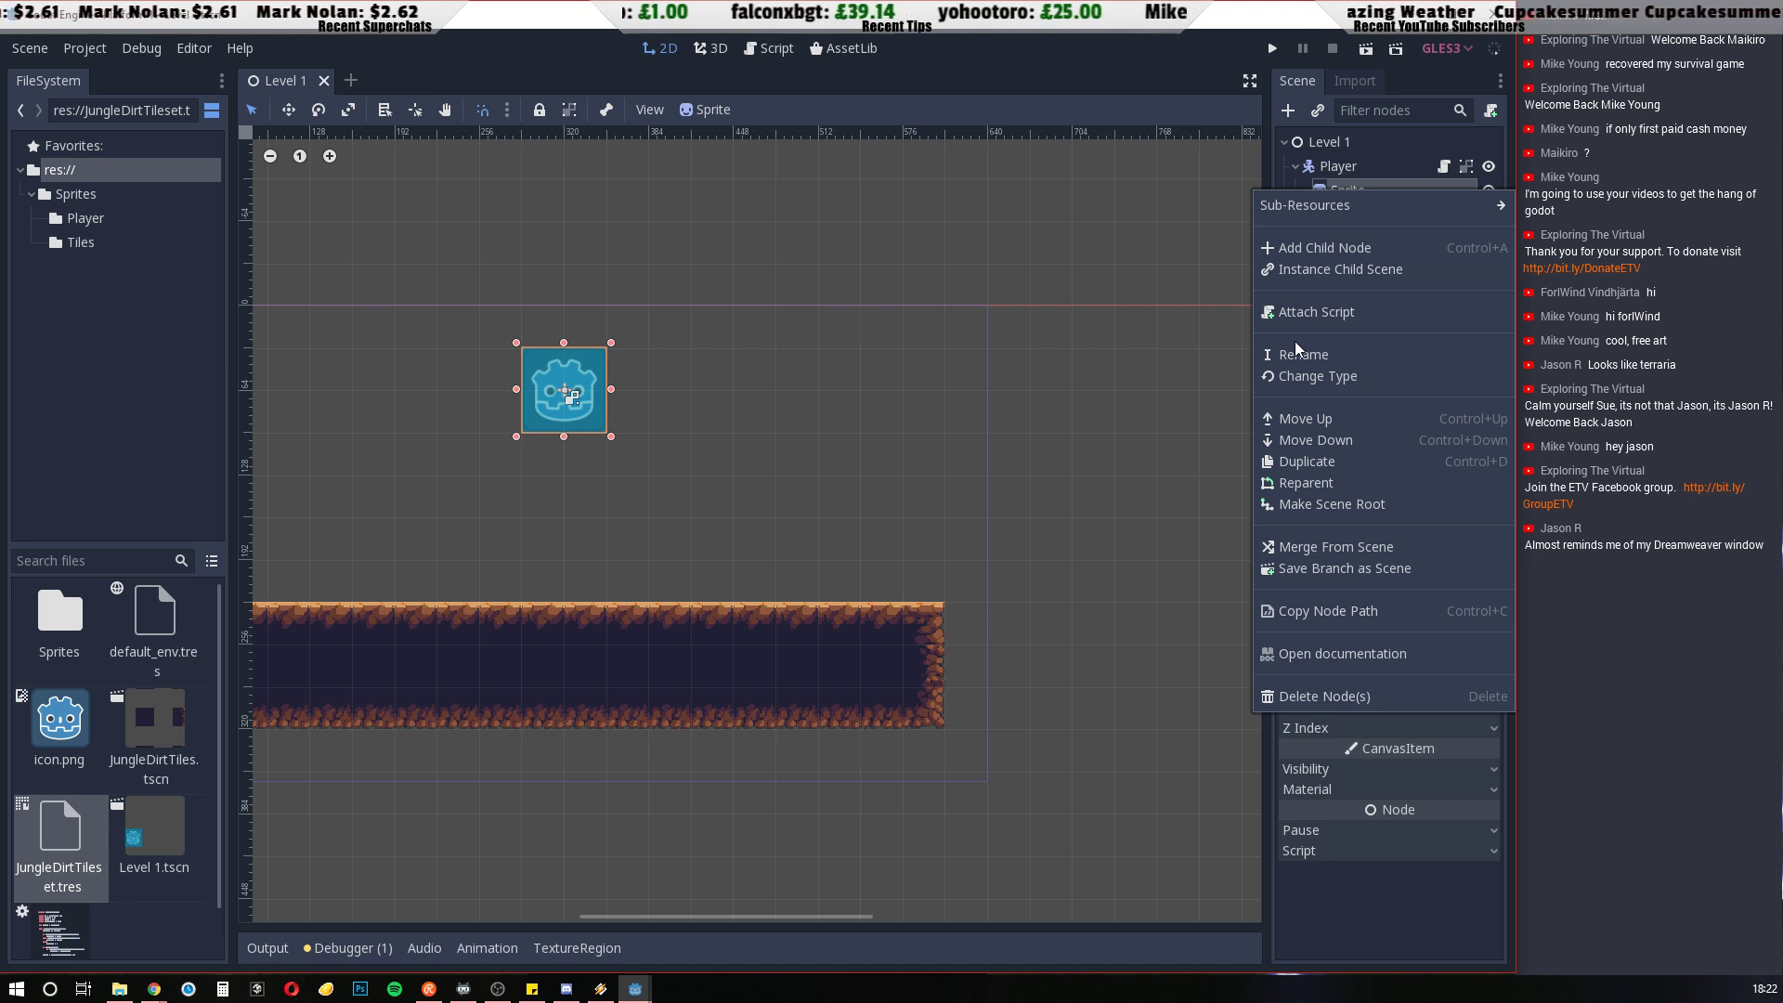
pyautogui.click(1309, 376)
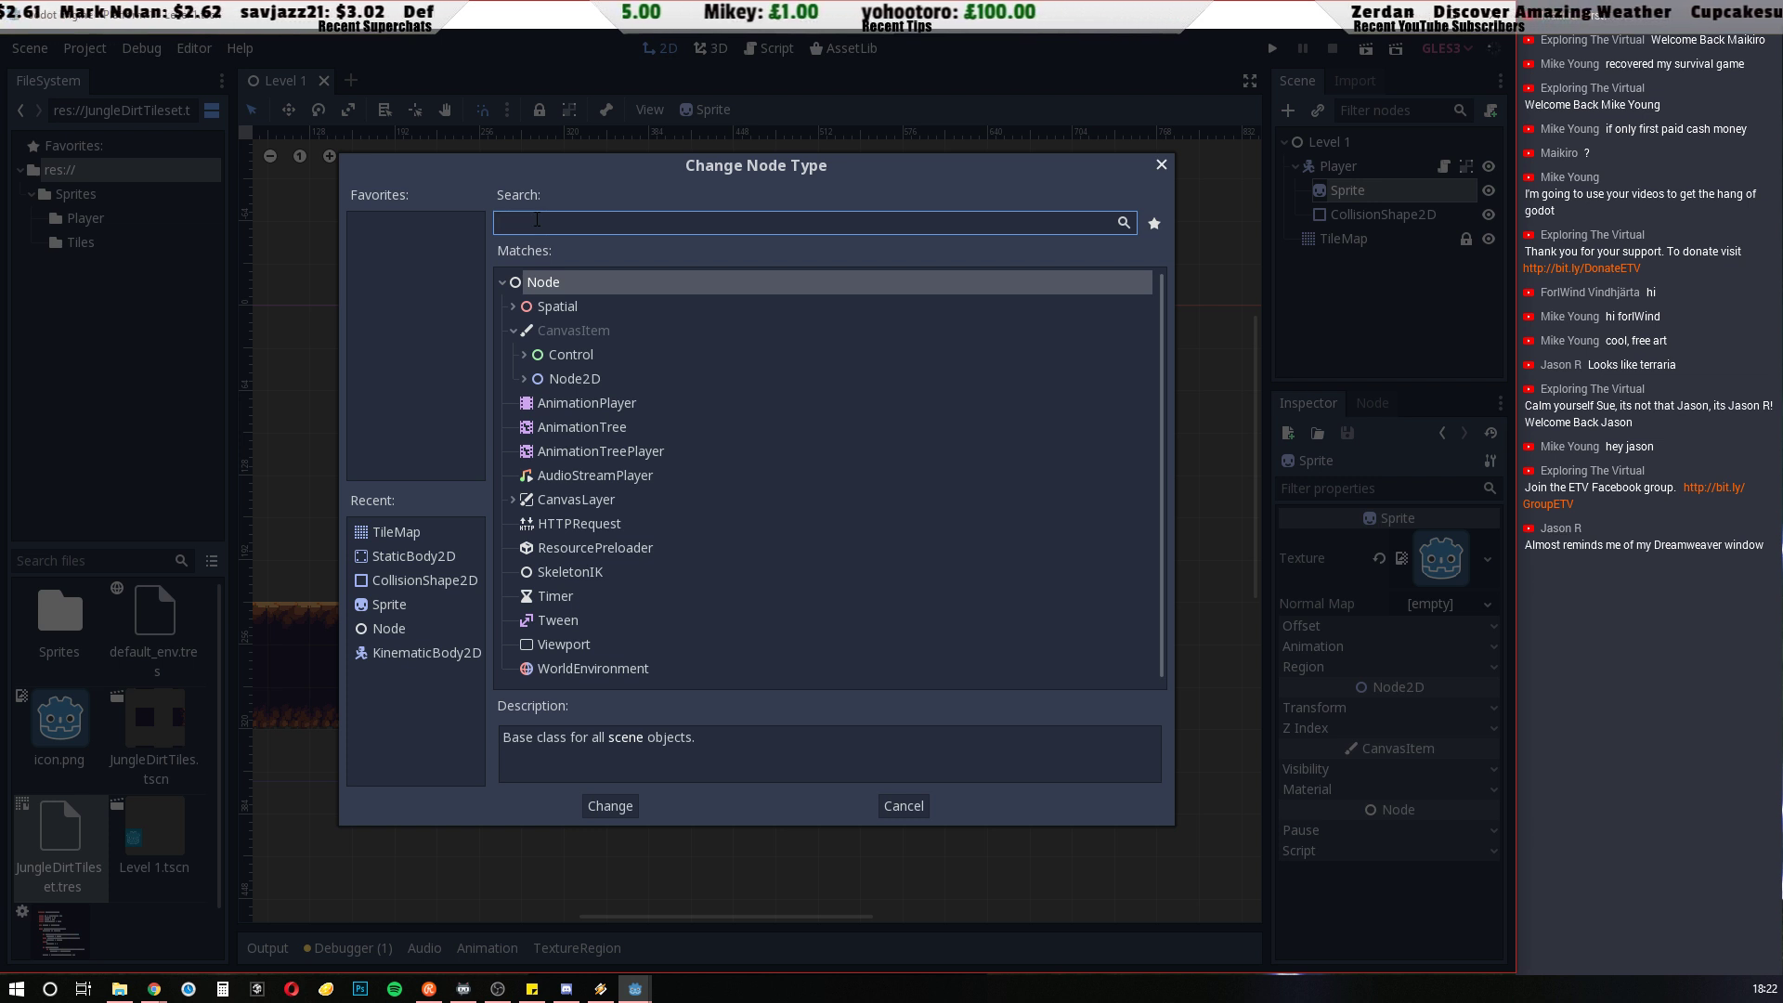
pyautogui.write('ani')
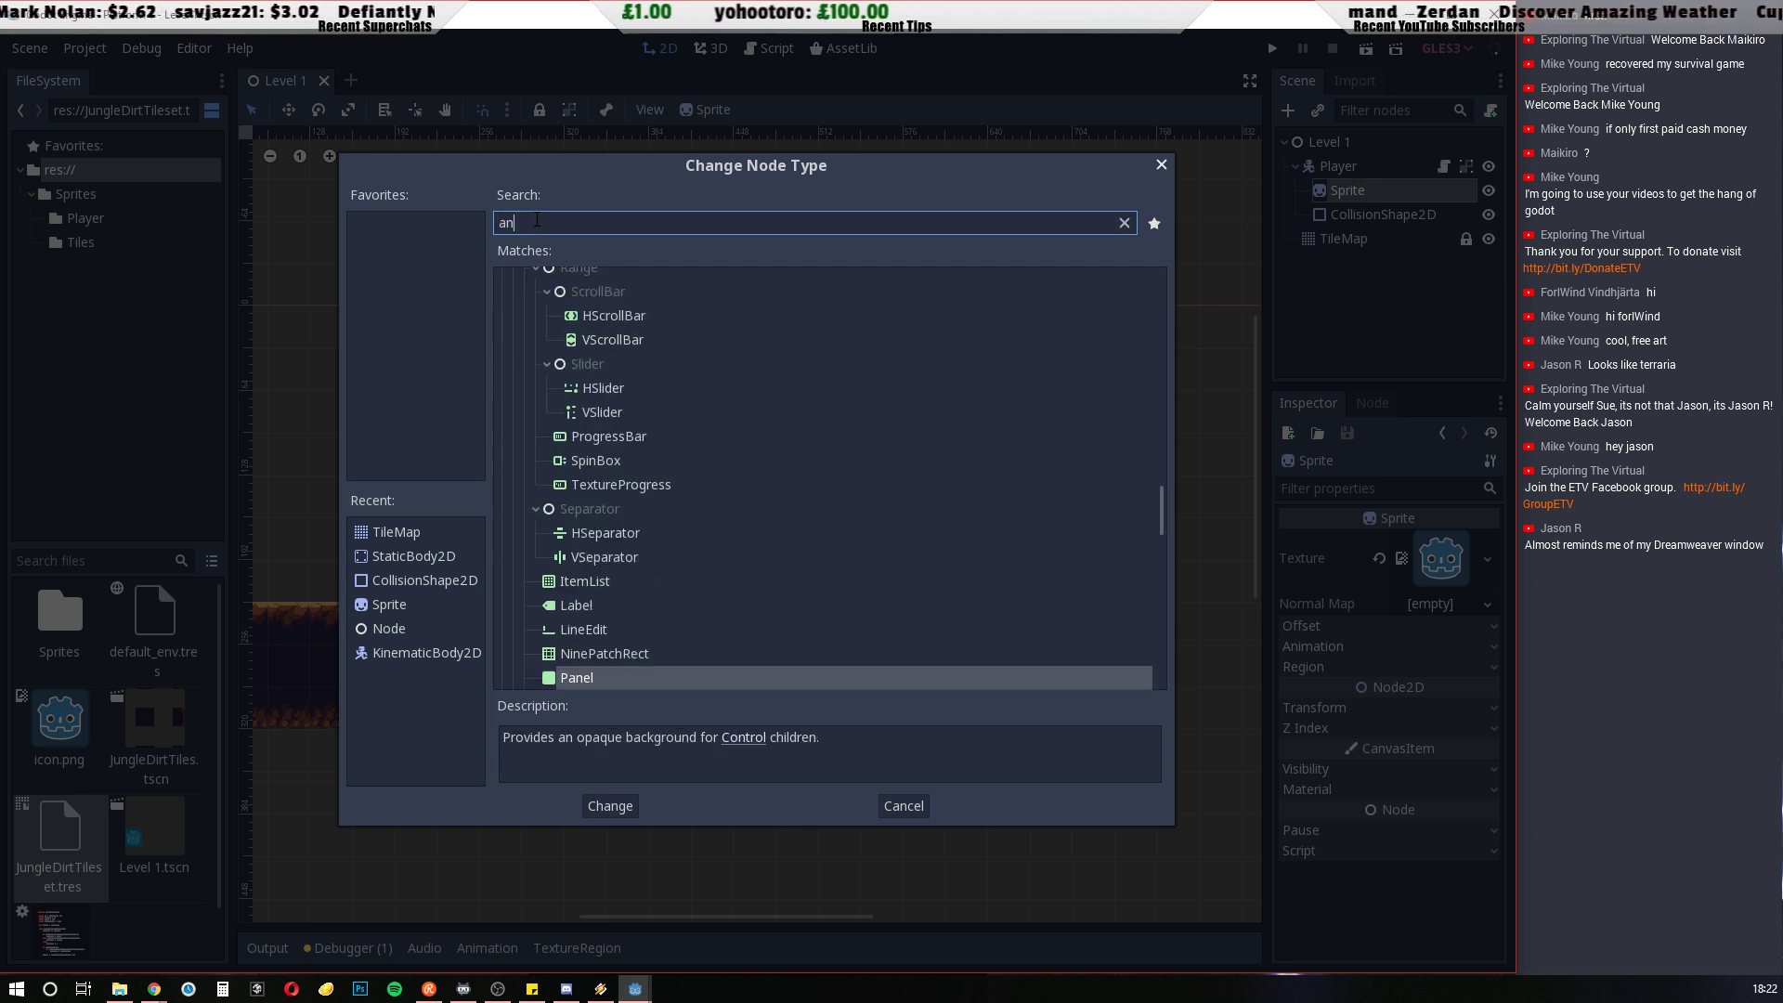
pyautogui.press('BackSpace')
pyautogui.press('BackSpace')
pyautogui.press('BackSpace')
pyautogui.write('sprite')
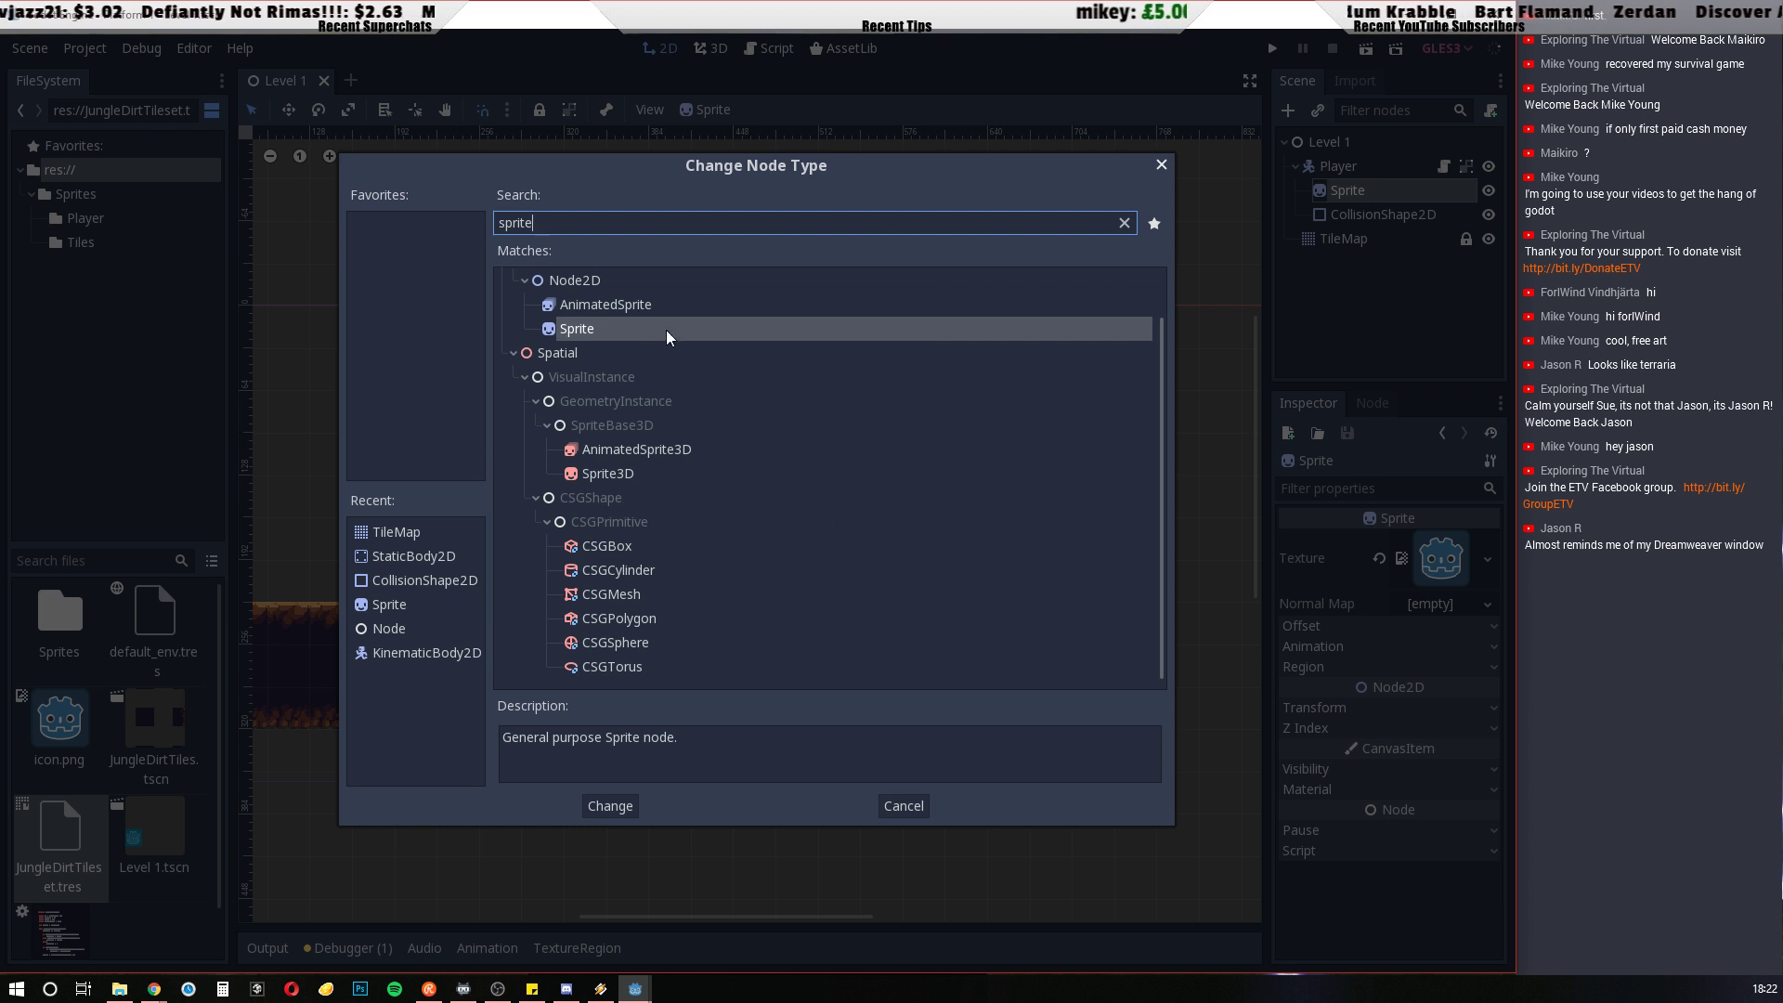
pyautogui.click(613, 305)
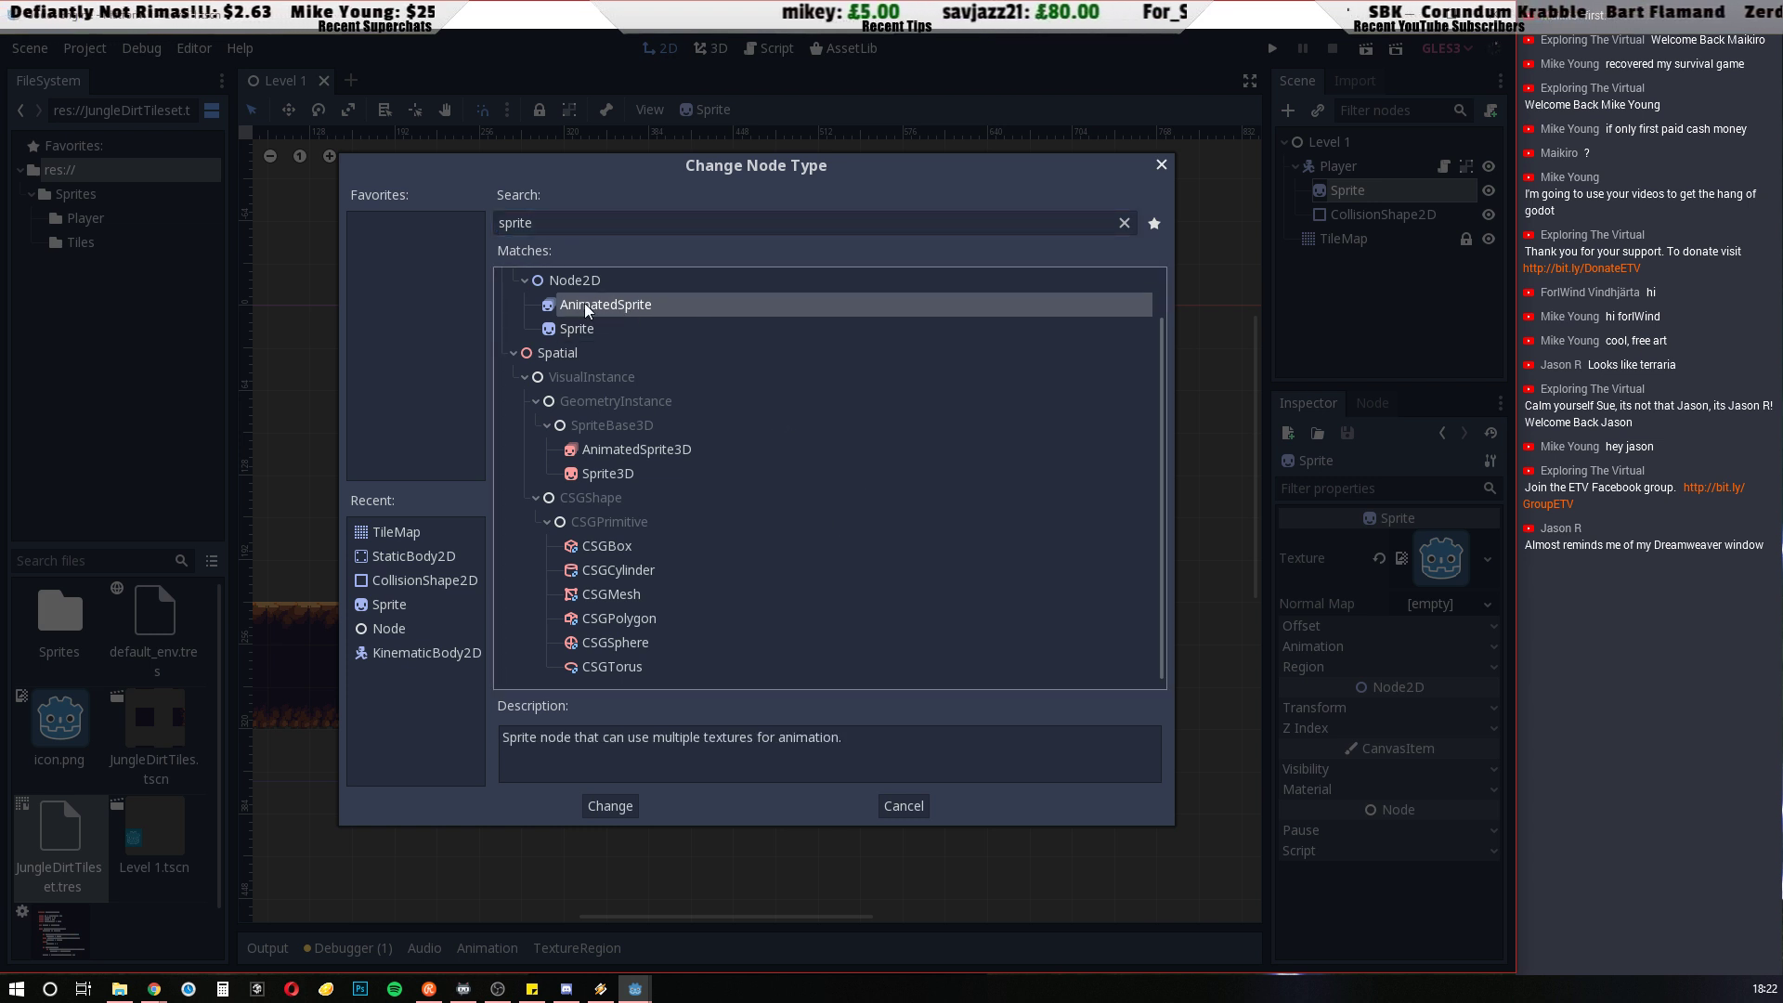
pyautogui.click(610, 805)
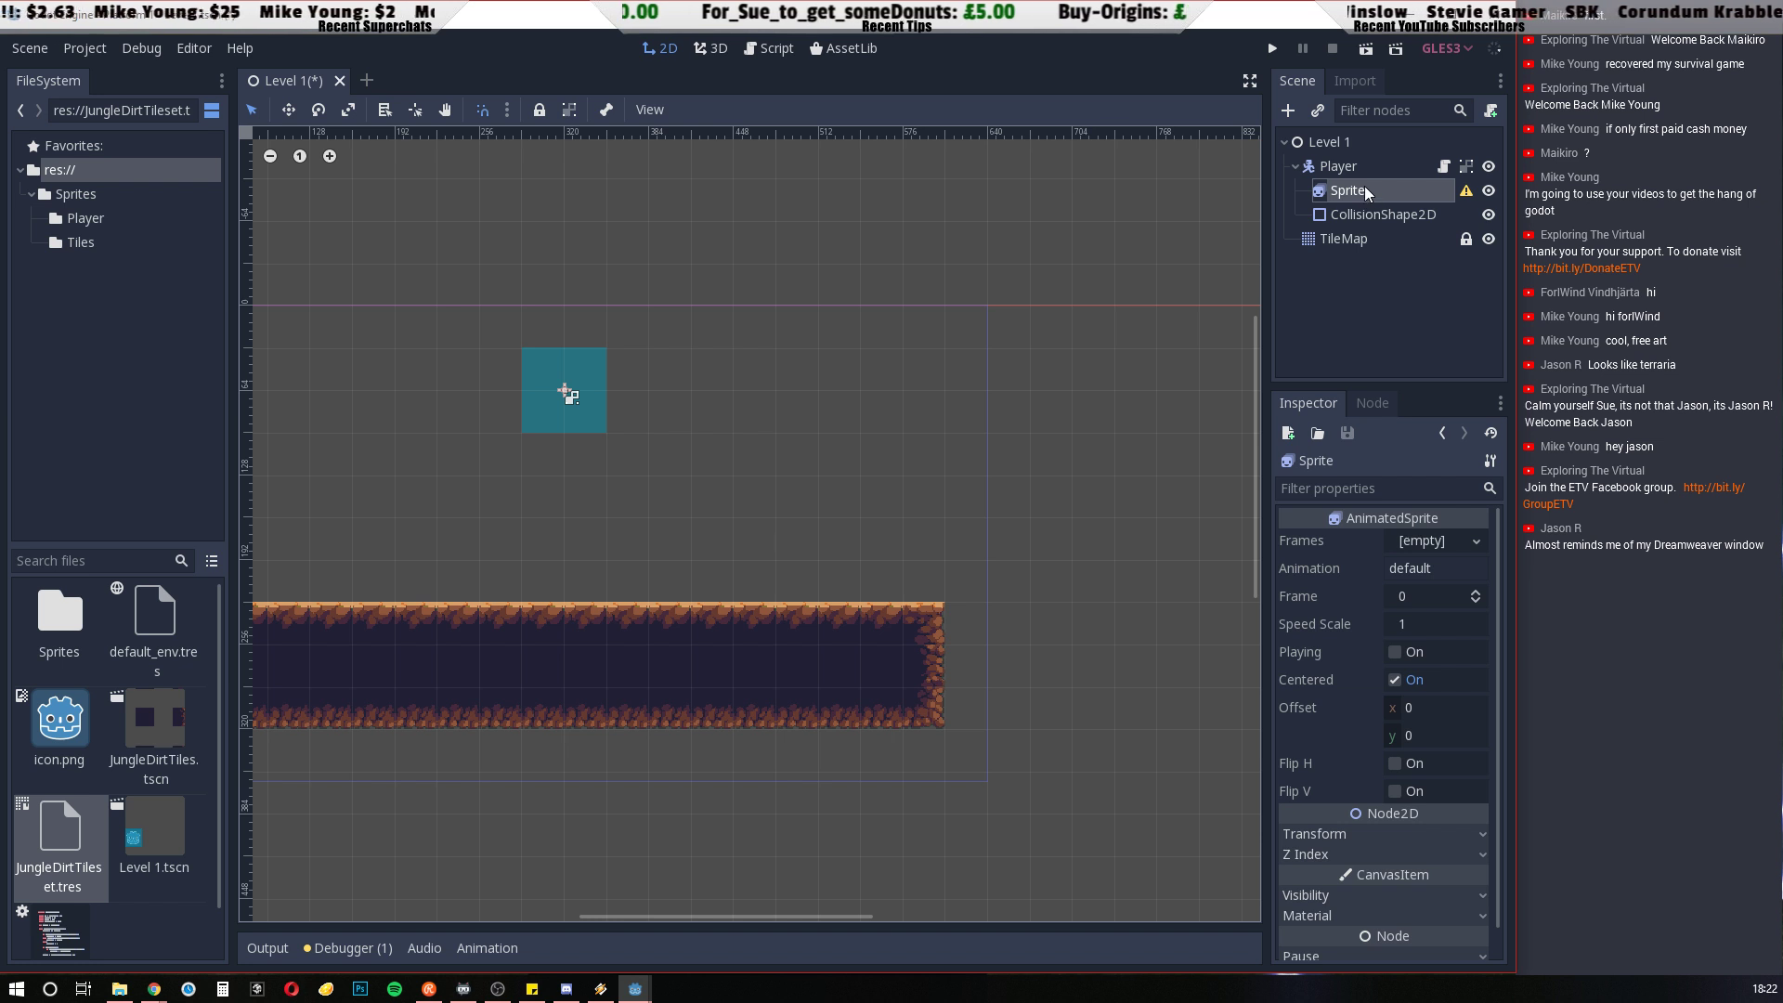
# Widen the Scene and Inspector docks to give the Sprite node's properties more room
pyautogui.moveTo(1296, 177); pyautogui.dragTo(598, 371)
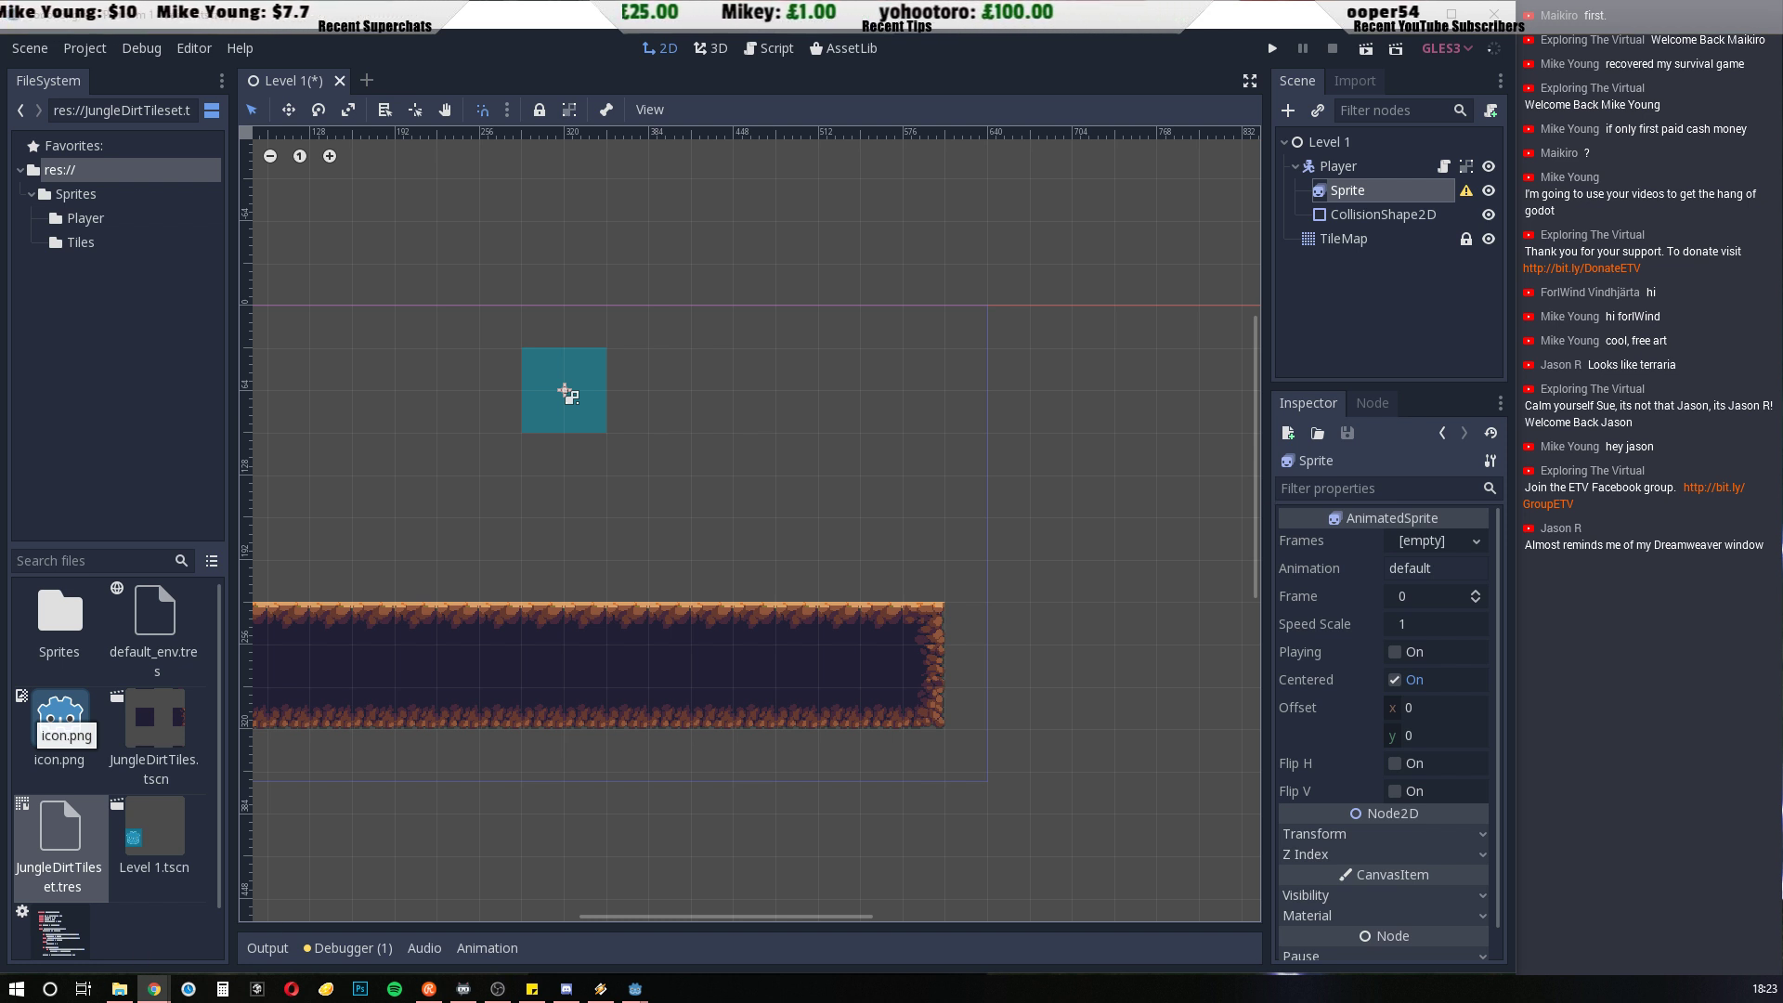
pyautogui.click(588, 35)
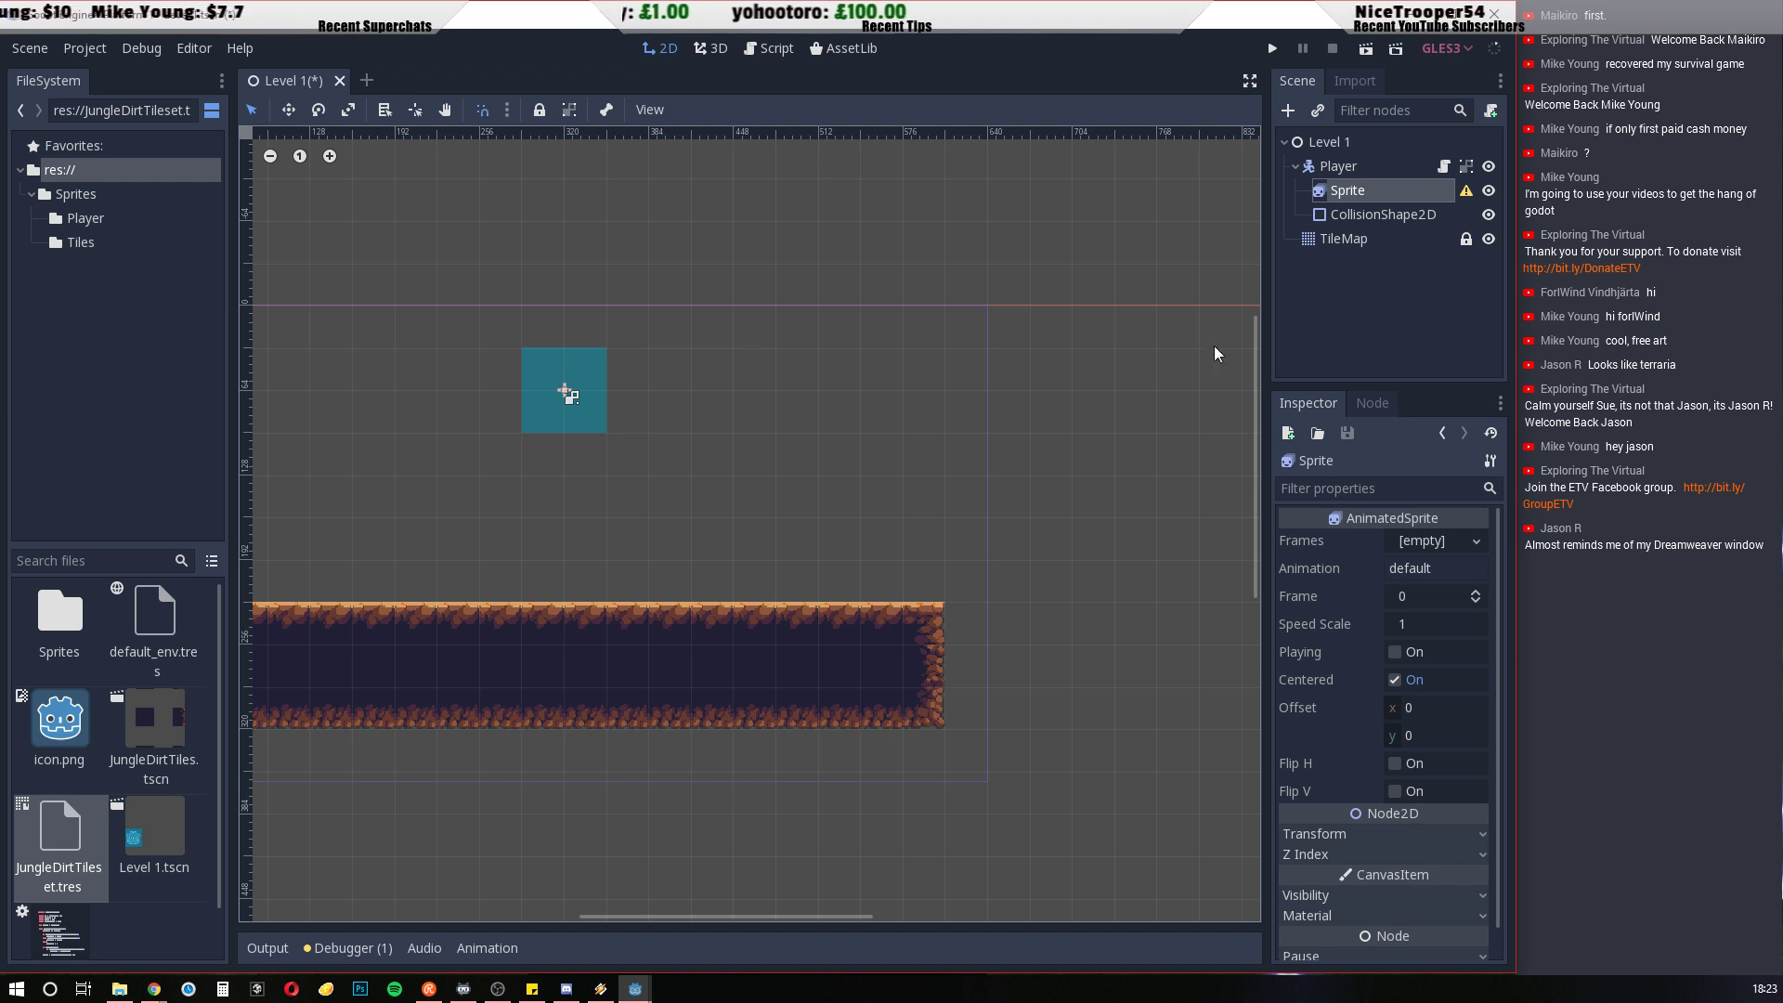
pyautogui.moveTo(1259, 488); pyautogui.dragTo(1149, 480)
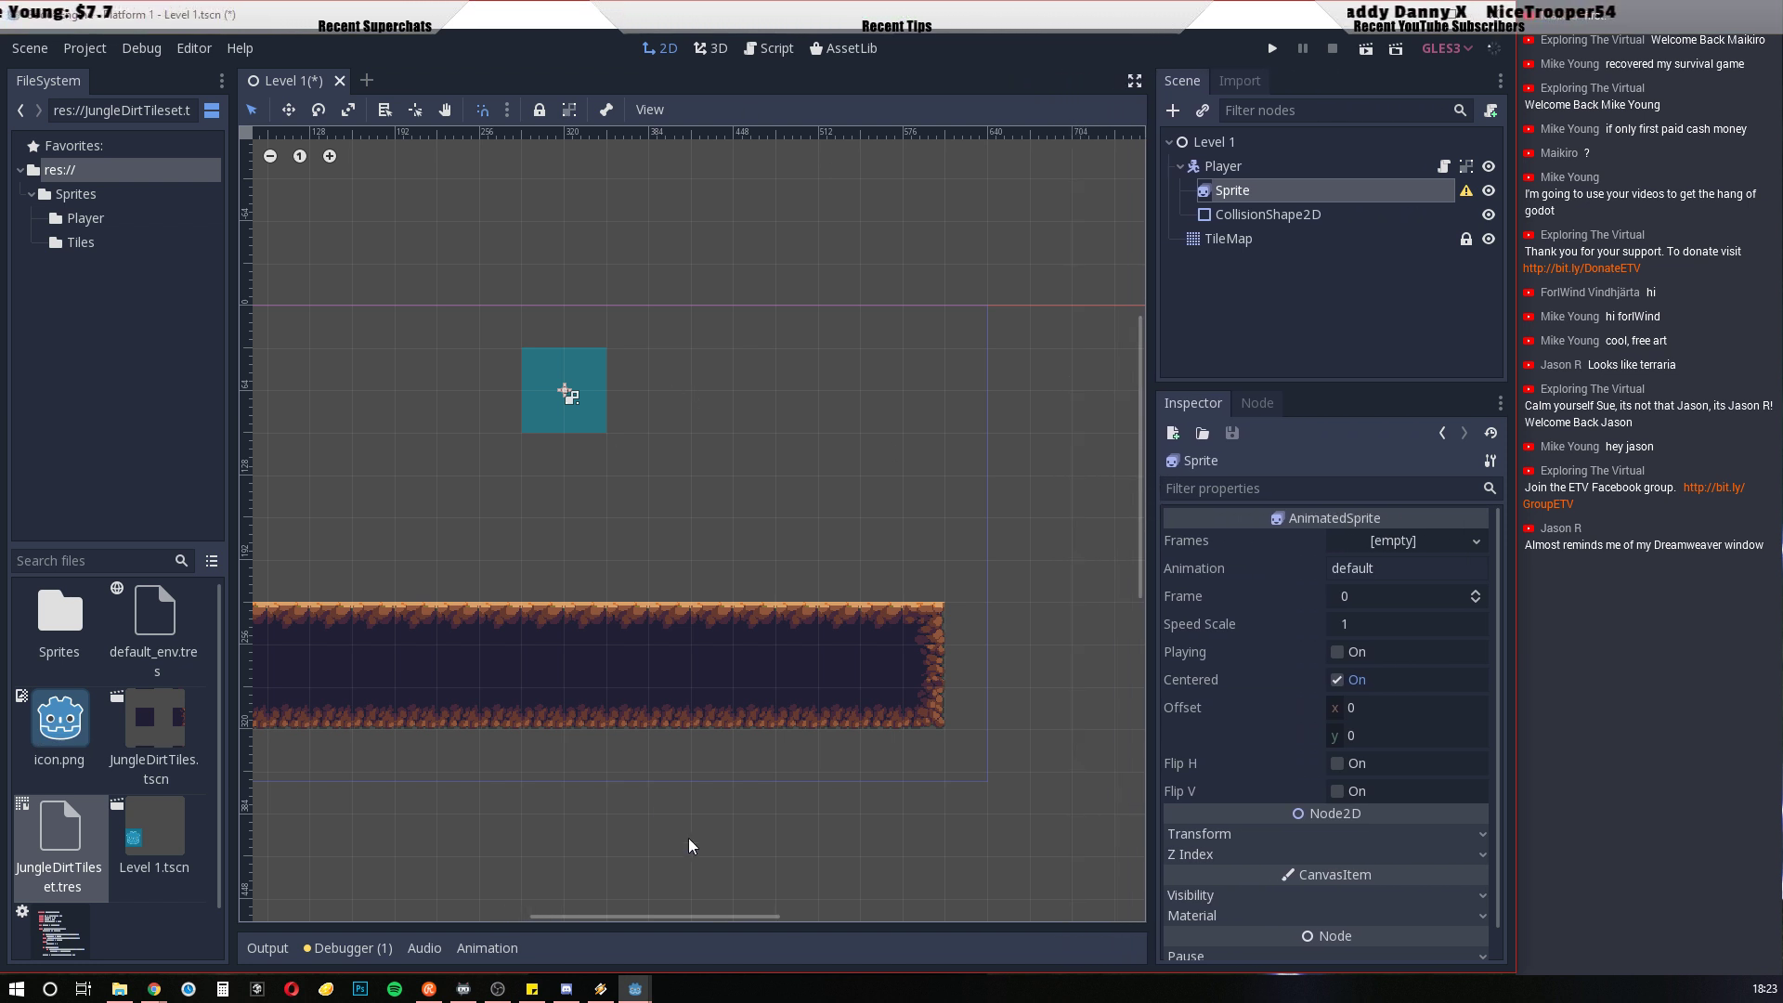